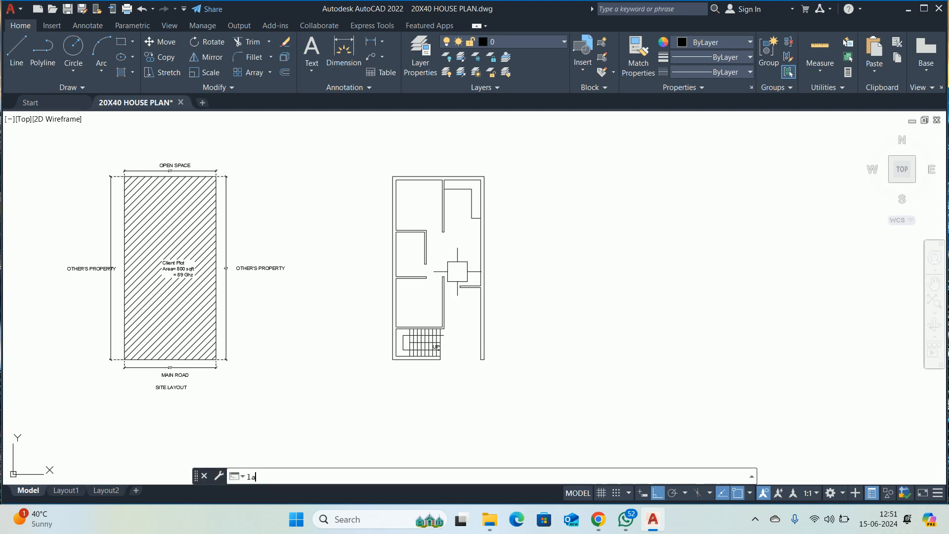
- Open the layer properties manager, enlarge it and widen its columns so that the layer settings are readable
{"action": "key", "text": "Return"}
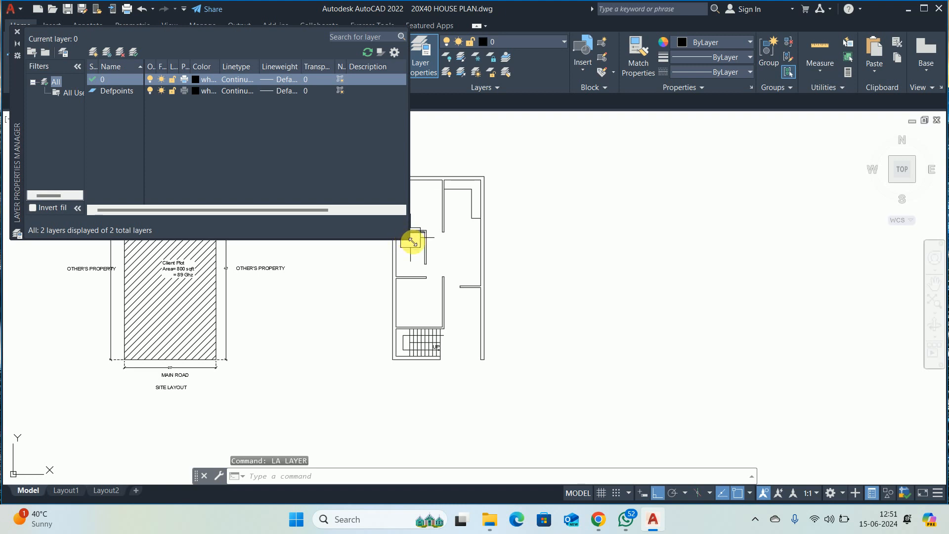
{"action": "left_click_drag", "start_coordinate": [412, 242], "coordinate": [527, 280]}
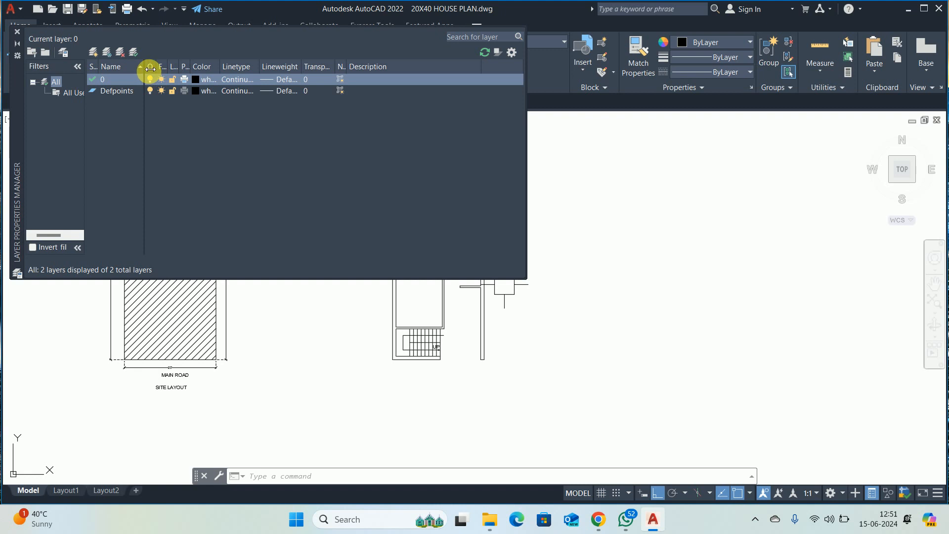
{"action": "left_click_drag", "start_coordinate": [156, 67], "coordinate": [254, 69]}
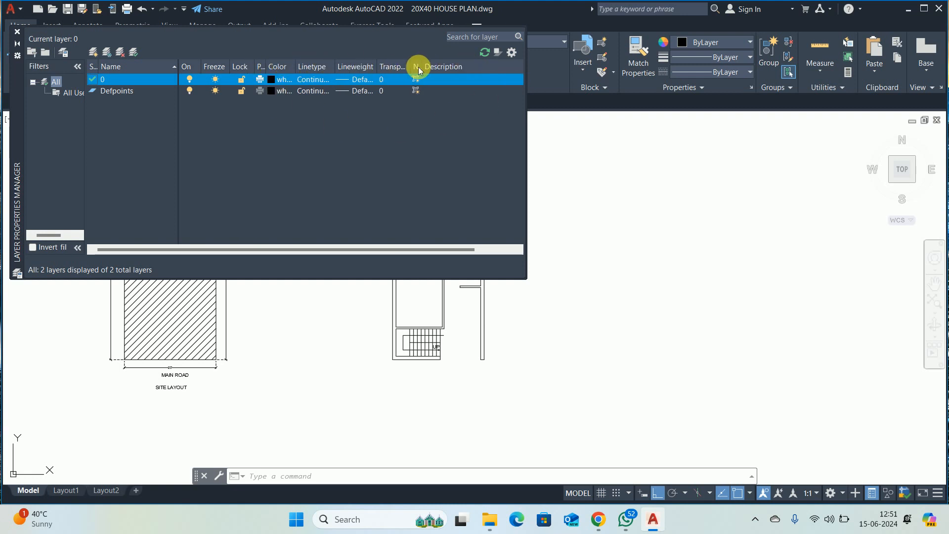
{"action": "mouse_move", "coordinate": [423, 68]}
{"action": "left_mouse_down"}
{"action": "mouse_move", "coordinate": [434, 69]}
{"action": "mouse_move", "coordinate": [419, 70]}
{"action": "left_mouse_up"}
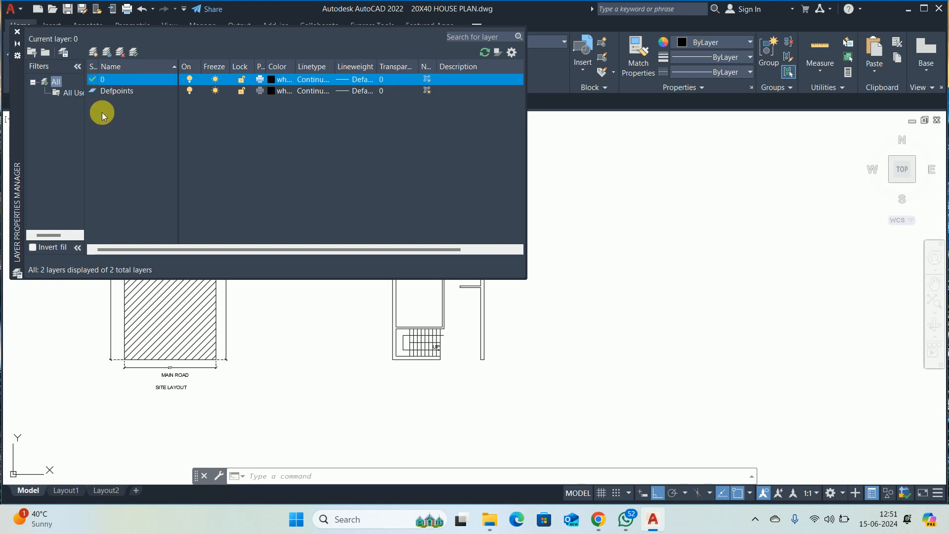
- Create a new layer named A-PLAN-BRICK WALL-9 INCHES and widen the name column to fit it
{"action": "left_click", "coordinate": [93, 53]}
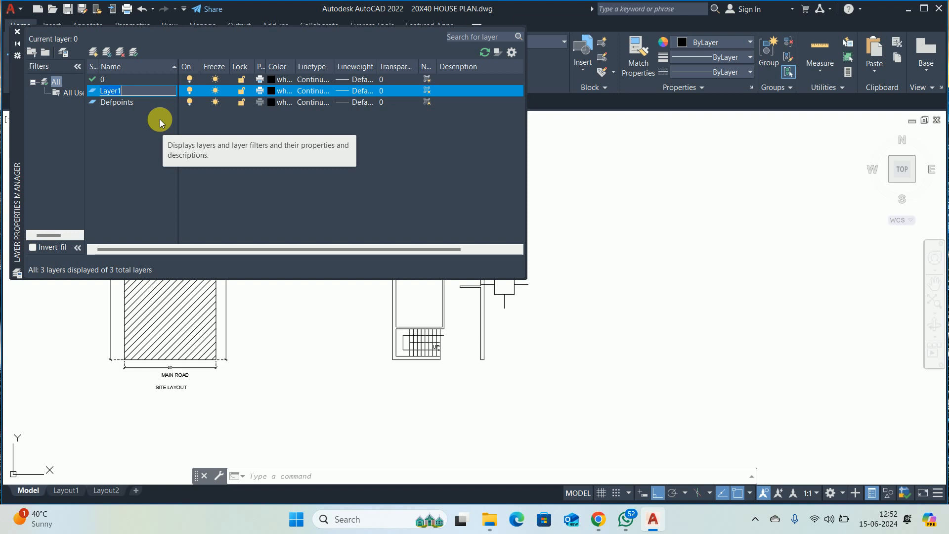
{"action": "type", "text": "AR"}
{"action": "key", "text": "BackSpace"}
{"action": "type", "text": "-"}
{"action": "type", "text": "PLAN"}
{"action": "type", "text": "-"}
{"action": "type", "text": "BRICK WA"}
{"action": "type", "text": "LL"}
{"action": "type", "text": "-"}
{"action": "type", "text": "9 INCH"}
{"action": "type", "text": "E"}
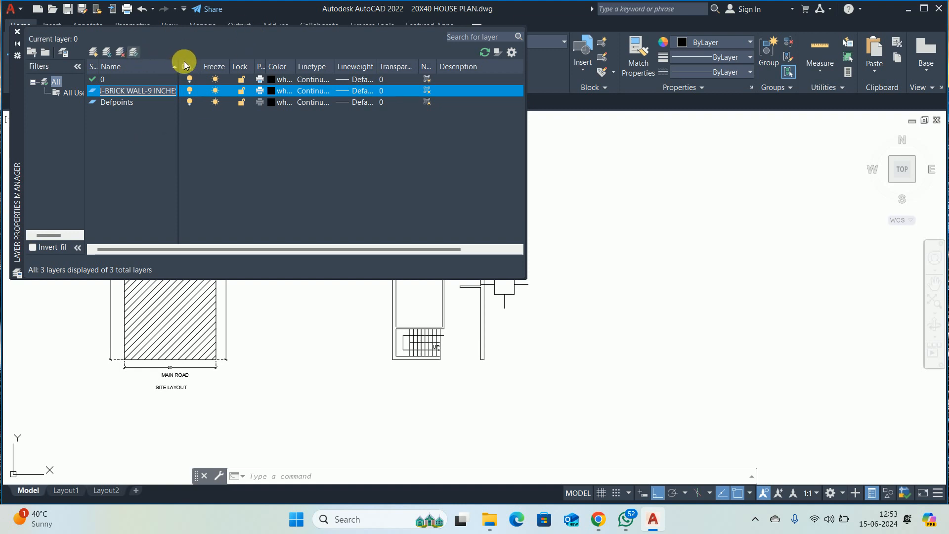
{"action": "left_click_drag", "start_coordinate": [180, 66], "coordinate": [218, 70]}
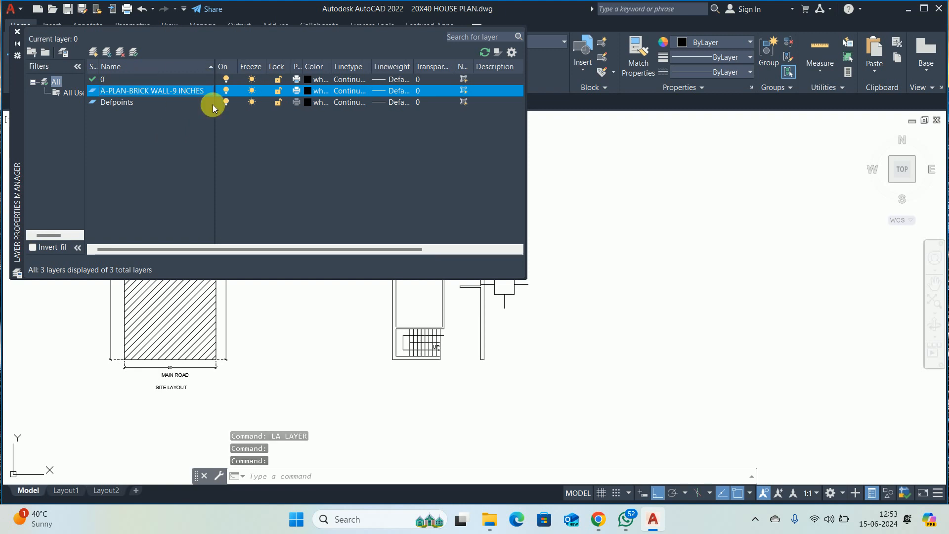
- Set the 9-inch brick wall layer's color to red, make it the current layer and close the layer manager
{"action": "left_click", "coordinate": [308, 89]}
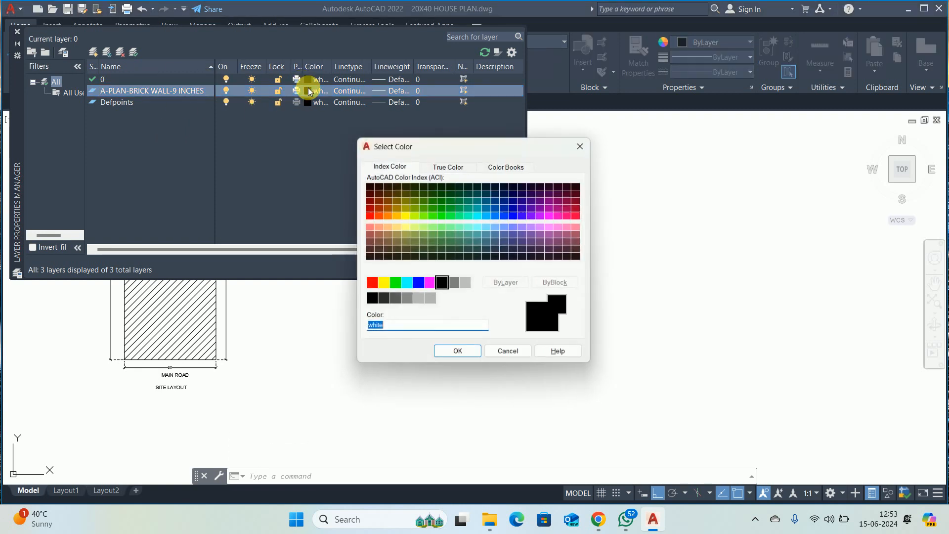
{"action": "left_click", "coordinate": [371, 284]}
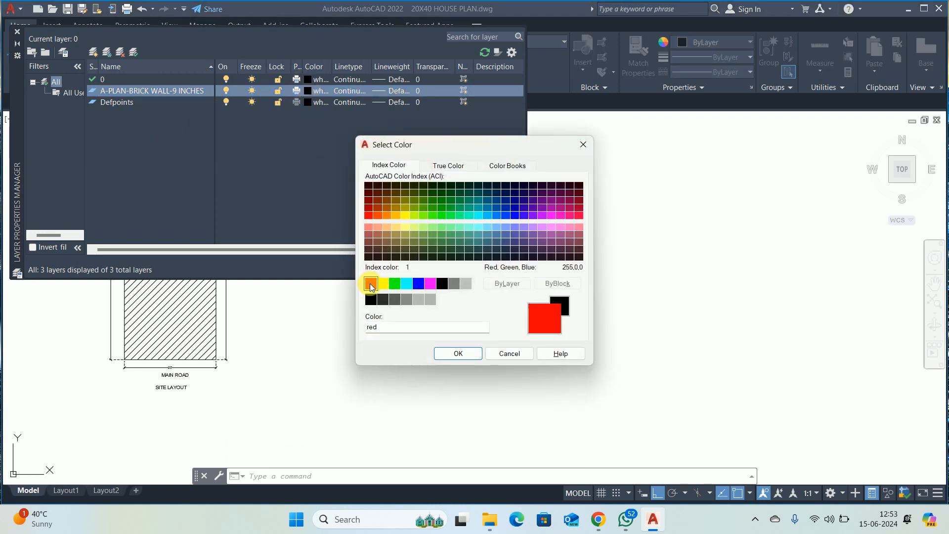
{"action": "left_click", "coordinate": [455, 354]}
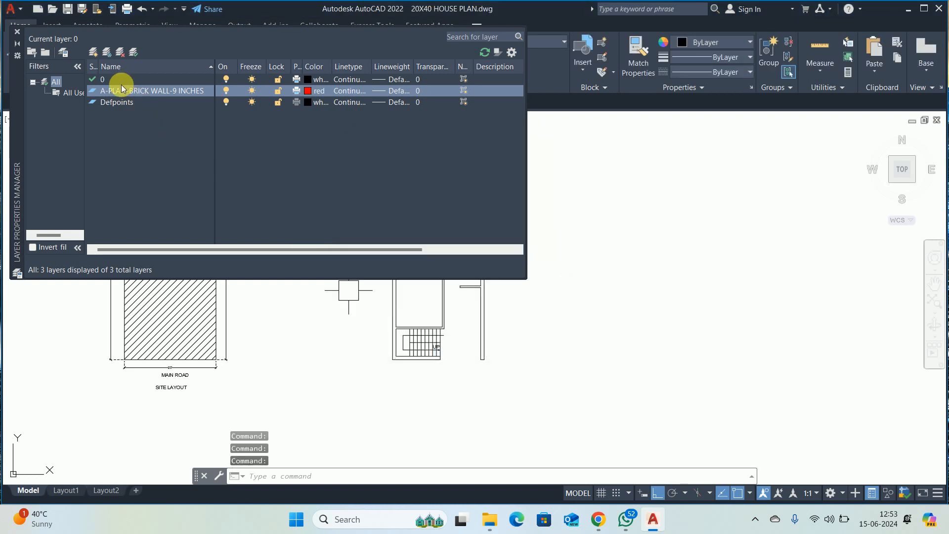
{"action": "double_click", "coordinate": [118, 91]}
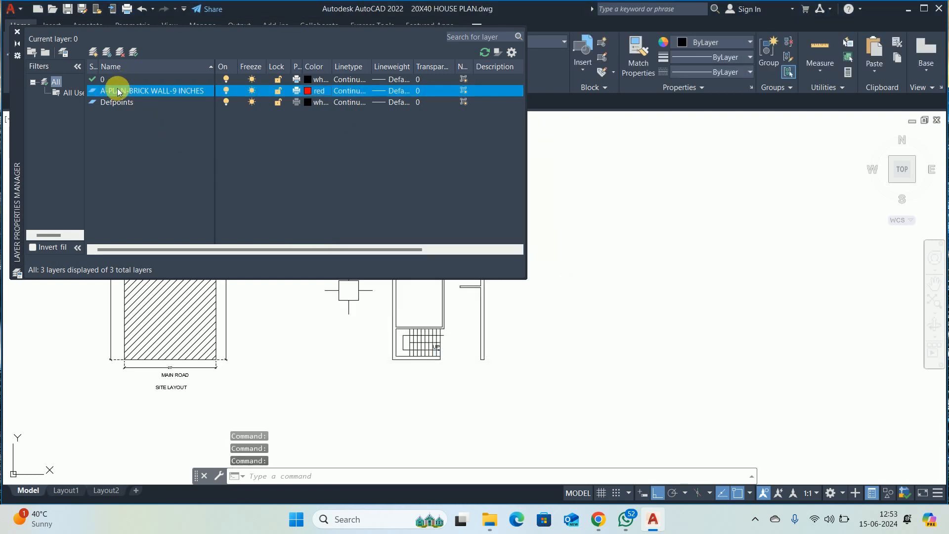
{"action": "left_click", "coordinate": [17, 34]}
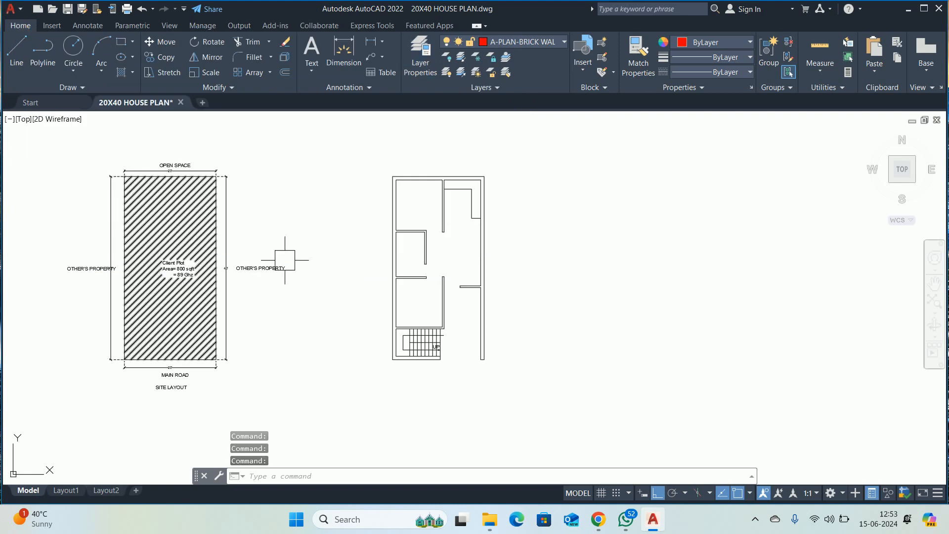
{"action": "key", "text": "Escape"}
{"action": "key", "text": "Escape"}
- Draw an L-shaped pair of sample lines beside the floor plan, with a vertical leg about 18'-10" long and a horizontal leg towards the plan
{"action": "middle_click_drag", "start_coordinate": [473, 292], "coordinate": [249, 313]}
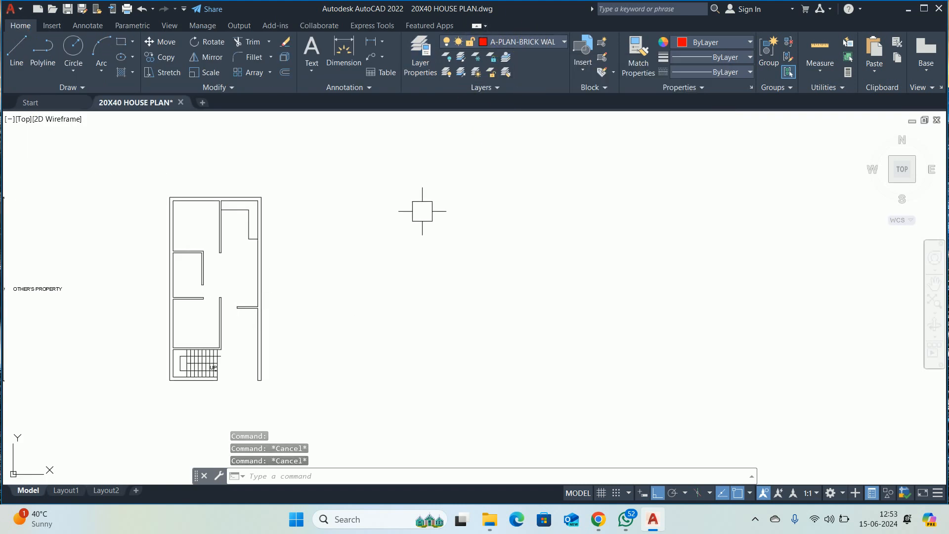
{"action": "middle_click_drag", "start_coordinate": [401, 248], "coordinate": [462, 250]}
{"action": "type", "text": "l"}
{"action": "key", "text": "Return"}
{"action": "left_click", "coordinate": [417, 236]}
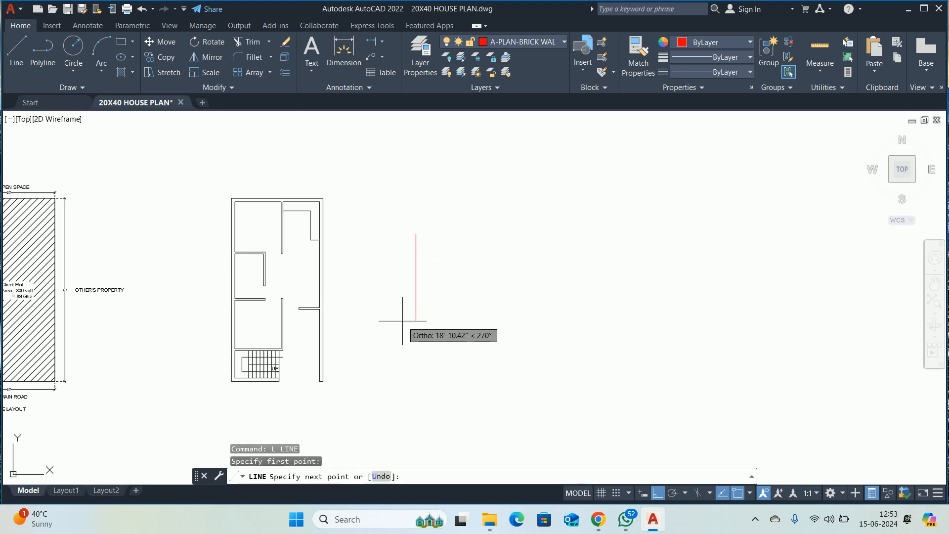
{"action": "left_click", "coordinate": [370, 316]}
{"action": "key", "text": "Escape"}
{"action": "key", "text": "Escape"}
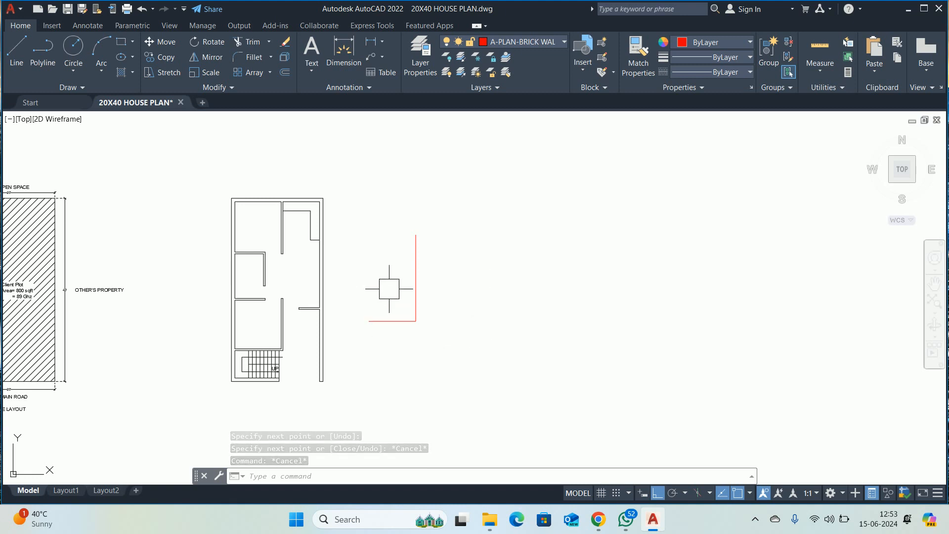
- Match the properties of the red horizontal sample line onto the lines of the plan's right exterior wall
{"action": "middle_click_drag", "start_coordinate": [337, 326], "coordinate": [376, 279]}
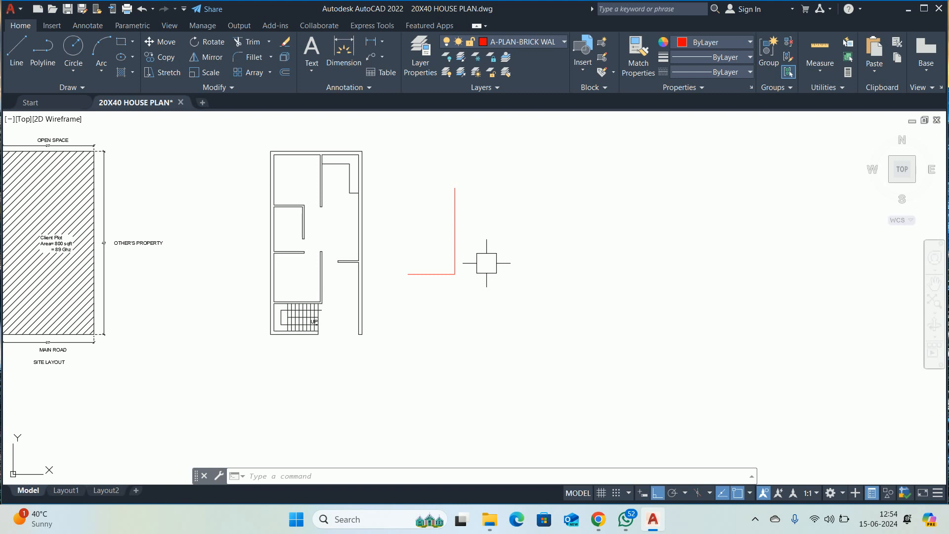
{"action": "type", "text": "MA"}
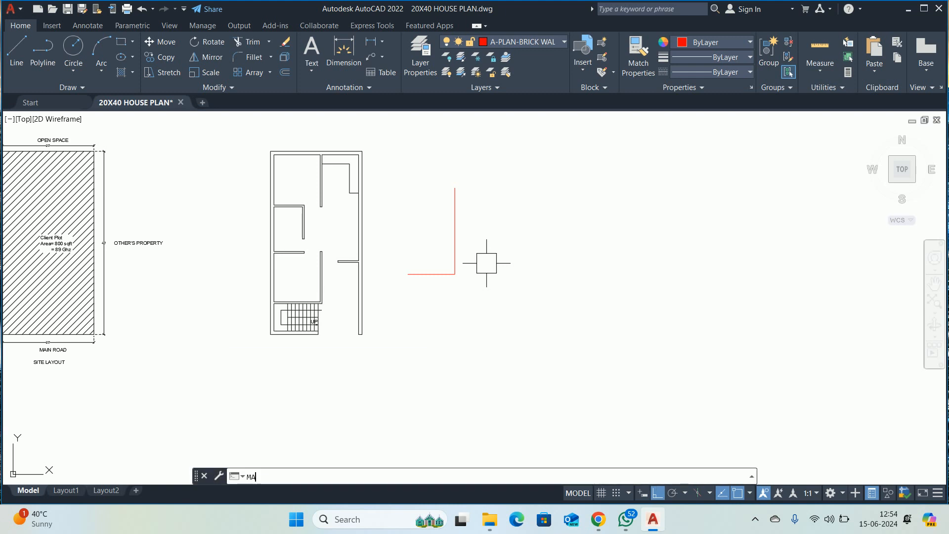
{"action": "key", "text": "Return"}
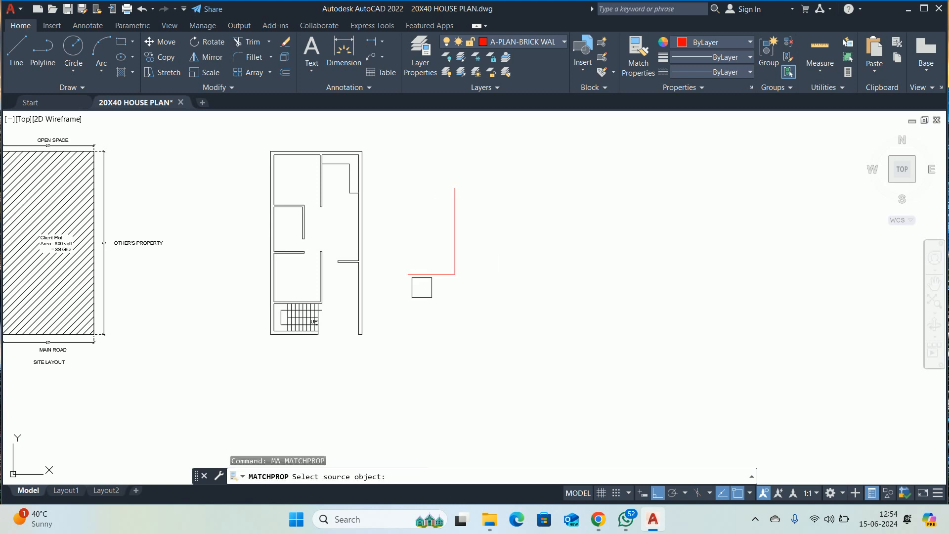
{"action": "left_click", "coordinate": [424, 274]}
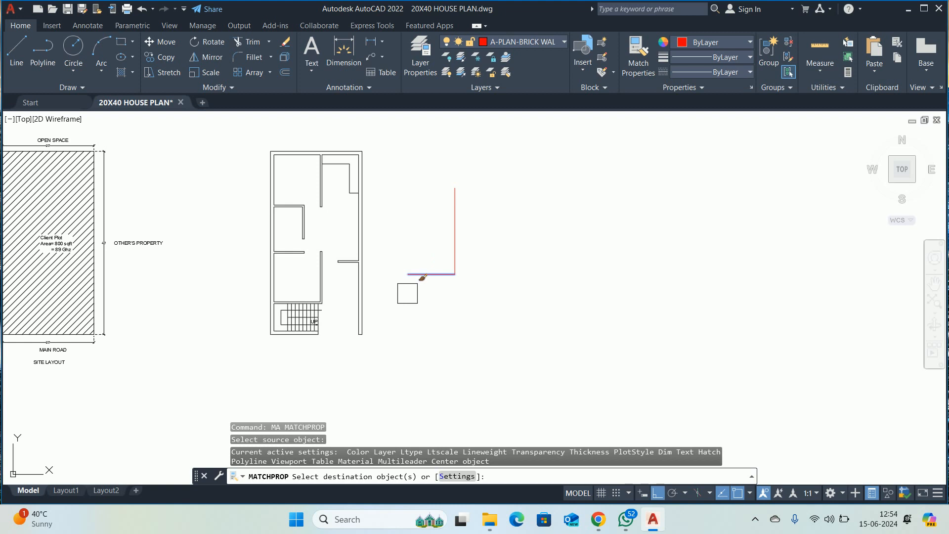
{"action": "scroll", "coordinate": [363, 339], "scroll_direction": "up", "scroll_amount": 2}
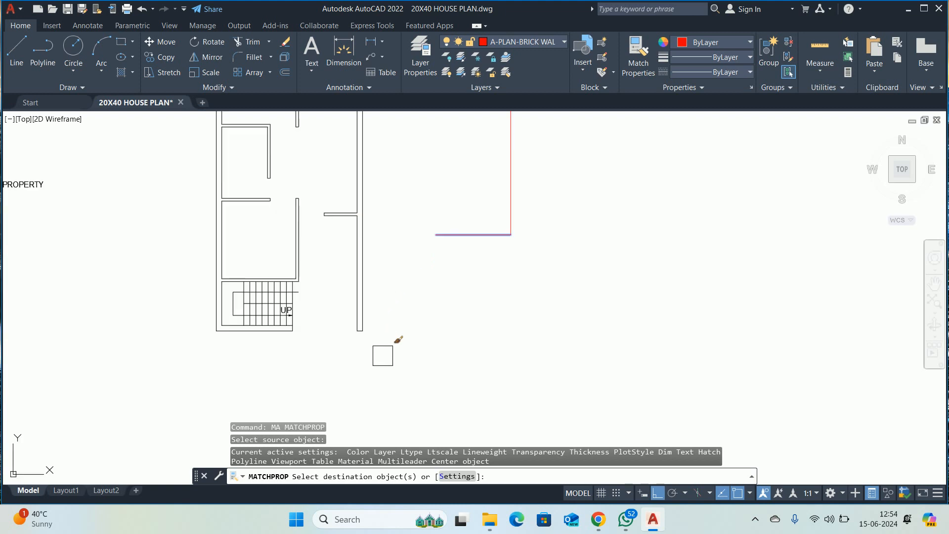
{"action": "left_click", "coordinate": [391, 356]}
{"action": "left_click", "coordinate": [329, 315]}
{"action": "scroll", "coordinate": [345, 409], "scroll_direction": "down", "scroll_amount": 3}
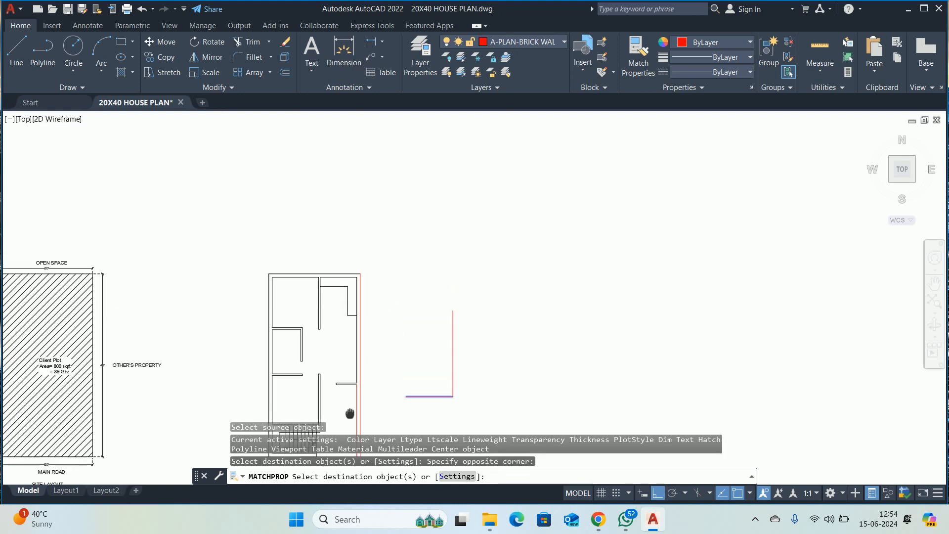
{"action": "left_click", "coordinate": [347, 336]}
{"action": "scroll", "coordinate": [347, 283], "scroll_direction": "up", "scroll_amount": 6}
- Apply the matched brick wall properties to the top exterior wall lines and the upper-left corner lines
{"action": "left_click", "coordinate": [373, 228]}
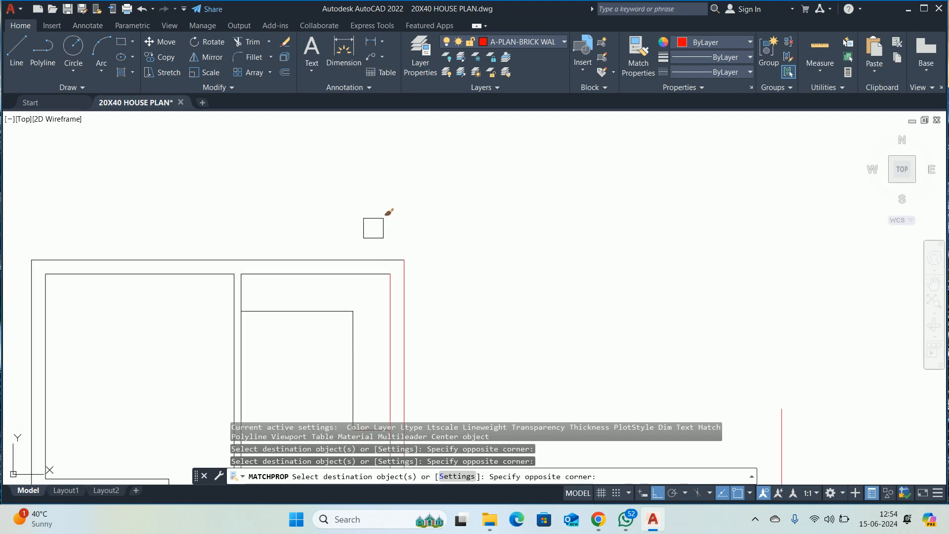
{"action": "left_click", "coordinate": [339, 273]}
{"action": "left_click", "coordinate": [159, 213]}
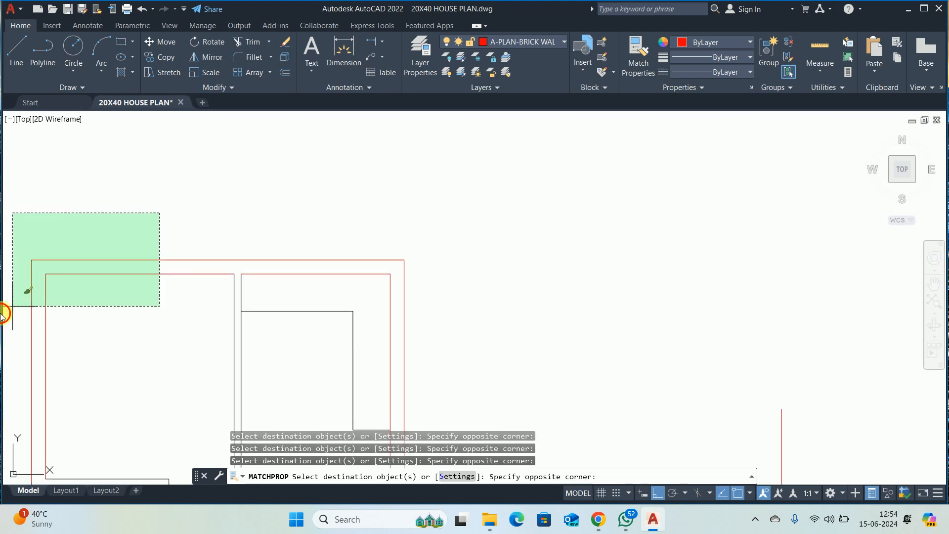
{"action": "left_click", "coordinate": [77, 322]}
{"action": "scroll", "coordinate": [326, 253], "scroll_direction": "down", "scroll_amount": 4}
{"action": "left_click", "coordinate": [192, 310]}
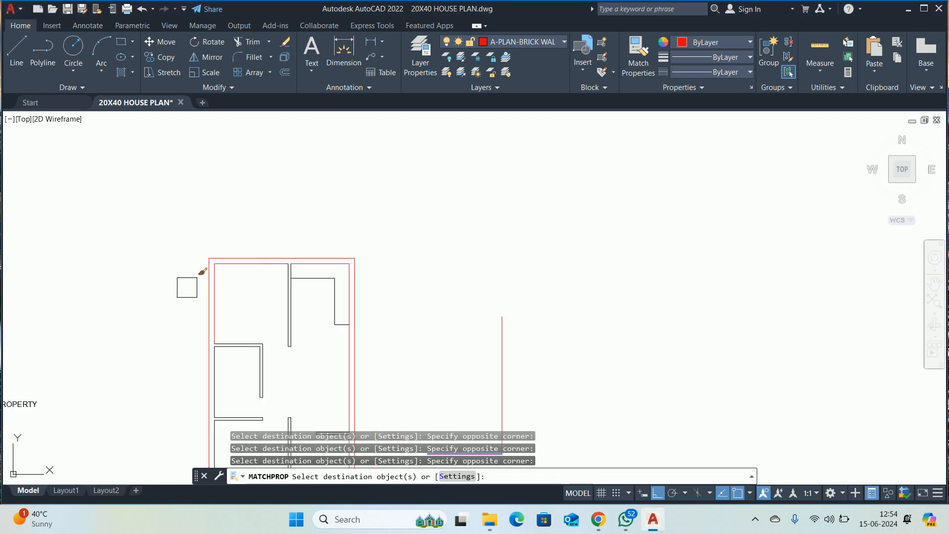
- Apply the matched properties to the remaining inner line segments of the left exterior wall, down to the staircase
{"action": "scroll", "coordinate": [215, 334], "scroll_direction": "up", "scroll_amount": 4}
{"action": "left_click", "coordinate": [219, 394]}
{"action": "left_click", "coordinate": [196, 410]}
{"action": "scroll", "coordinate": [177, 410], "scroll_direction": "down", "scroll_amount": 4}
{"action": "middle_click_drag", "start_coordinate": [189, 378], "coordinate": [270, 137]}
{"action": "scroll", "coordinate": [262, 275], "scroll_direction": "up", "scroll_amount": 2}
{"action": "left_click", "coordinate": [210, 300]}
{"action": "left_click", "coordinate": [267, 339]}
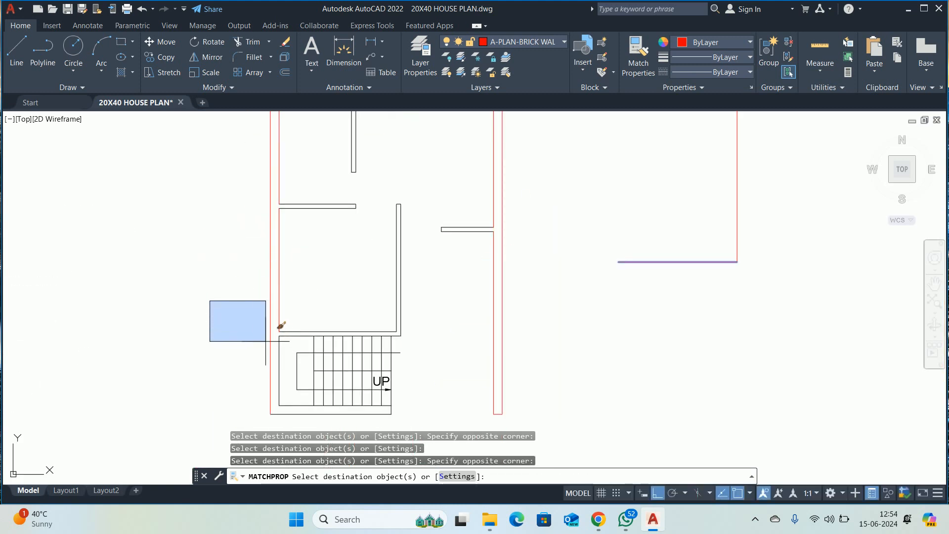
{"action": "scroll", "coordinate": [271, 341], "scroll_direction": "up", "scroll_amount": 4}
{"action": "left_click", "coordinate": [291, 361]}
{"action": "scroll", "coordinate": [201, 391], "scroll_direction": "down", "scroll_amount": 4}
- Apply the matched properties to the exterior wall lines below the staircase and the line closing their right end
{"action": "middle_click_drag", "start_coordinate": [201, 366], "coordinate": [207, 192]}
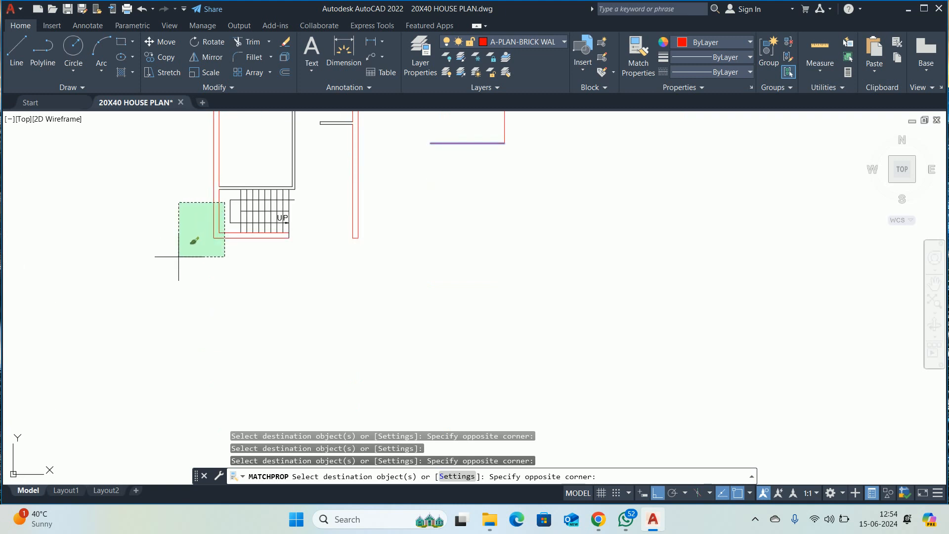
{"action": "left_click", "coordinate": [178, 257]}
{"action": "scroll", "coordinate": [248, 234], "scroll_direction": "up", "scroll_amount": 4}
{"action": "left_click", "coordinate": [613, 192]}
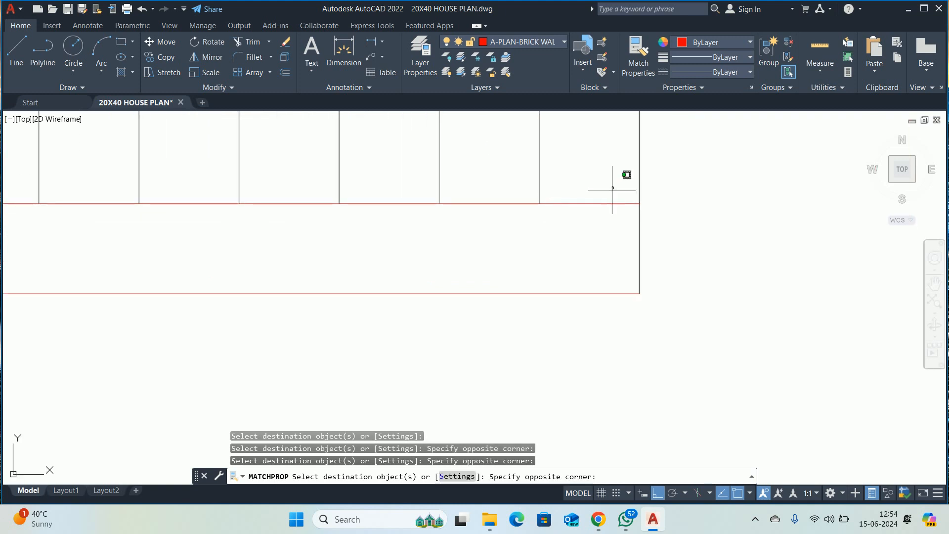
{"action": "left_click", "coordinate": [716, 346]}
{"action": "scroll", "coordinate": [659, 313], "scroll_direction": "down", "scroll_amount": 4}
{"action": "middle_click_drag", "start_coordinate": [660, 314], "coordinate": [193, 384]}
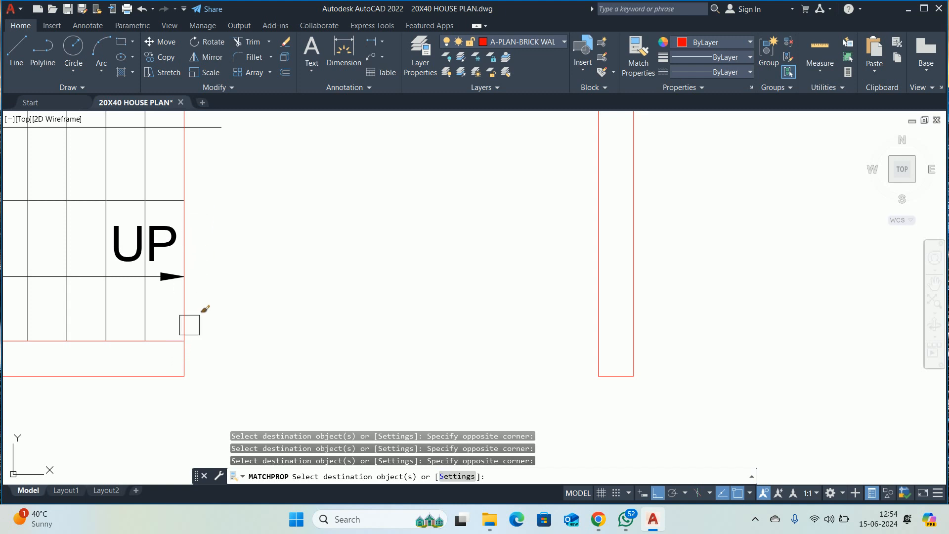
{"action": "left_click", "coordinate": [186, 362]}
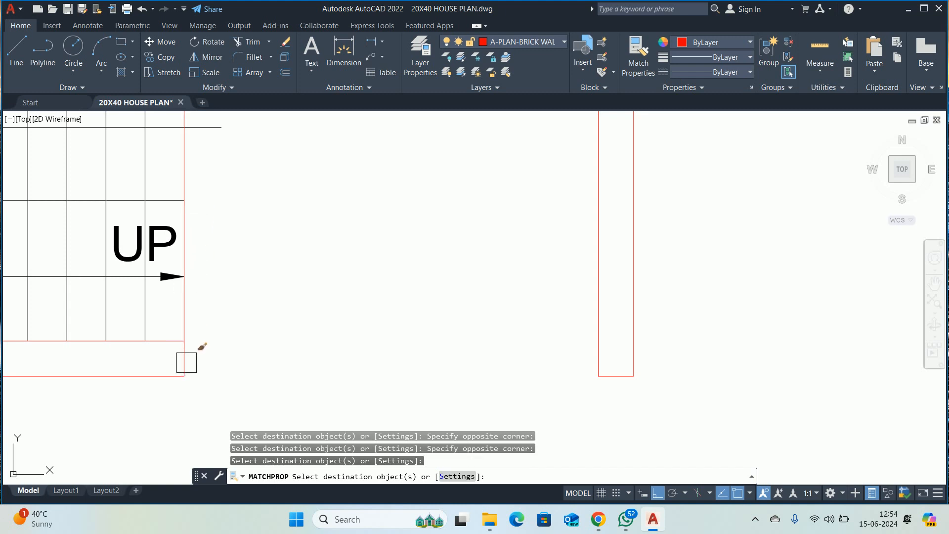
{"action": "scroll", "coordinate": [310, 350], "scroll_direction": "down", "scroll_amount": 5}
{"action": "key", "text": "Escape"}
{"action": "key", "text": "Escape"}
- Delete the two red sample lines beside the floor plan
{"action": "left_click", "coordinate": [594, 325]}
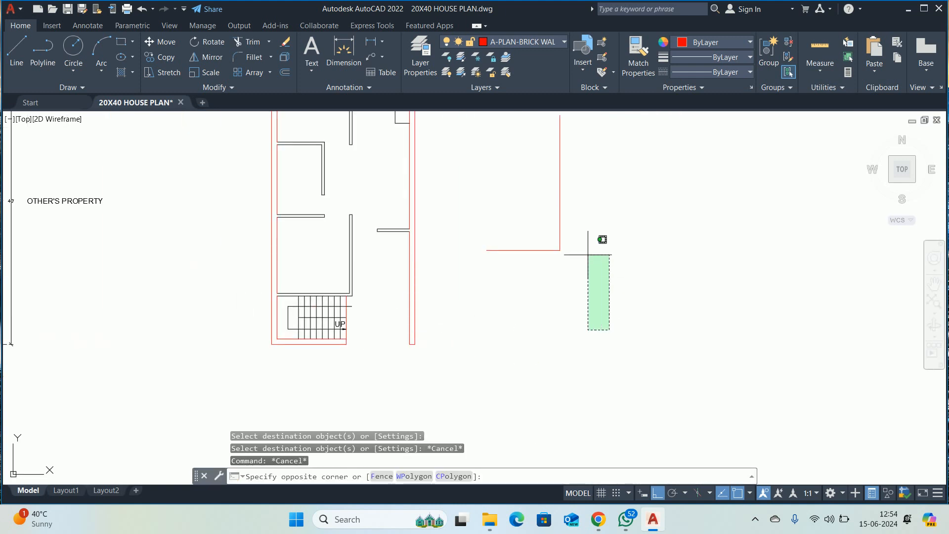
{"action": "left_click", "coordinate": [550, 244]}
{"action": "key", "text": "Delete"}
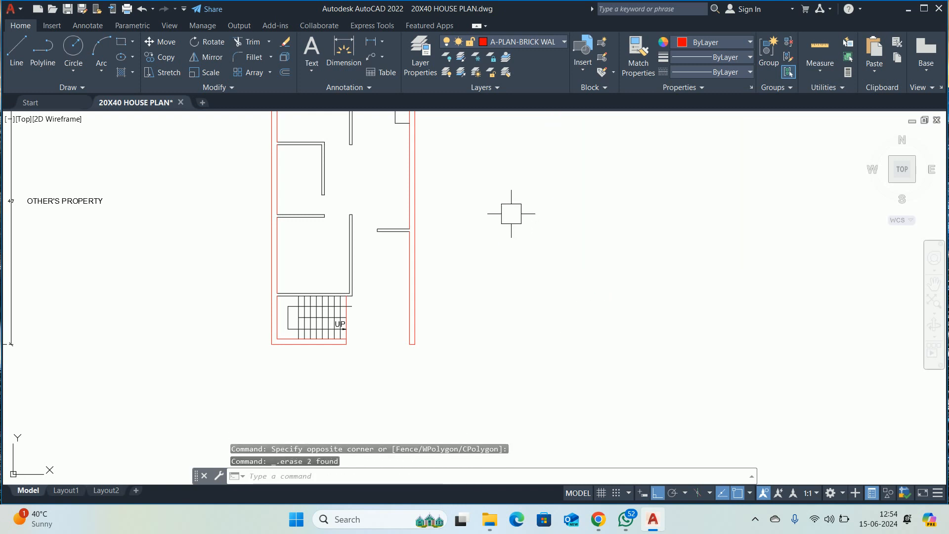
- Inspect the whole plan, the exterior walls and the wall lines around the staircase for their layer color
{"action": "scroll", "coordinate": [480, 239], "scroll_direction": "down", "scroll_amount": 4}
{"action": "key", "text": "Escape"}
{"action": "key", "text": "Escape"}
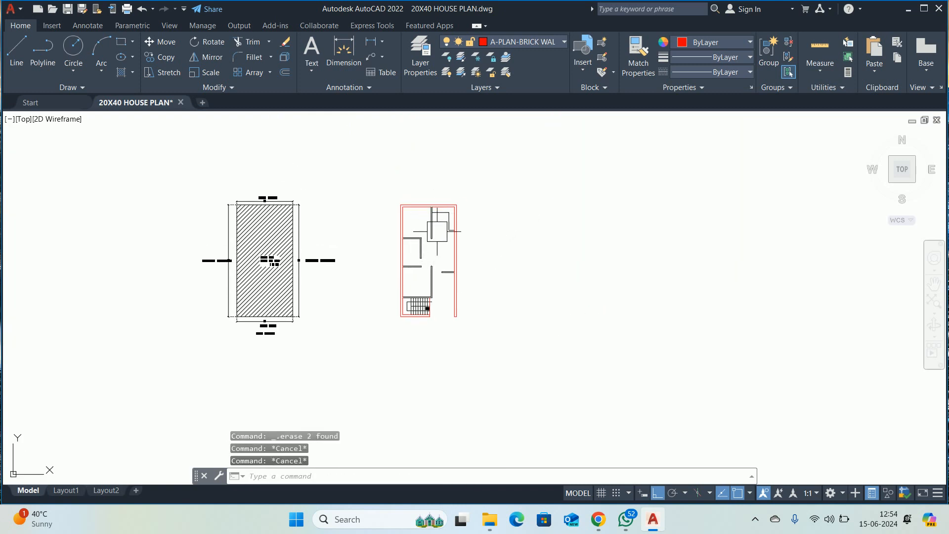
{"action": "scroll", "coordinate": [438, 229], "scroll_direction": "up", "scroll_amount": 5}
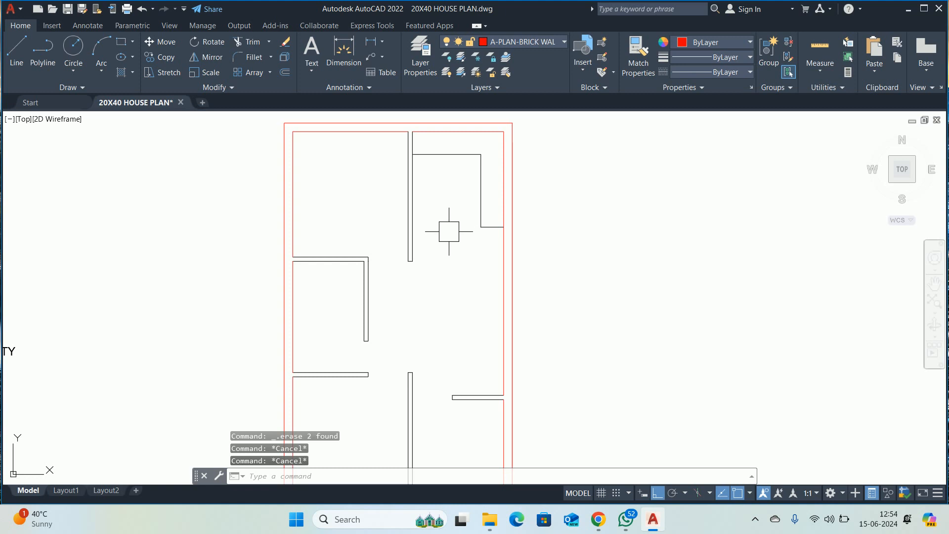
{"action": "middle_click_drag", "start_coordinate": [436, 313], "coordinate": [355, 146]}
{"action": "key", "text": "Escape"}
{"action": "scroll", "coordinate": [350, 300], "scroll_direction": "up", "scroll_amount": 4}
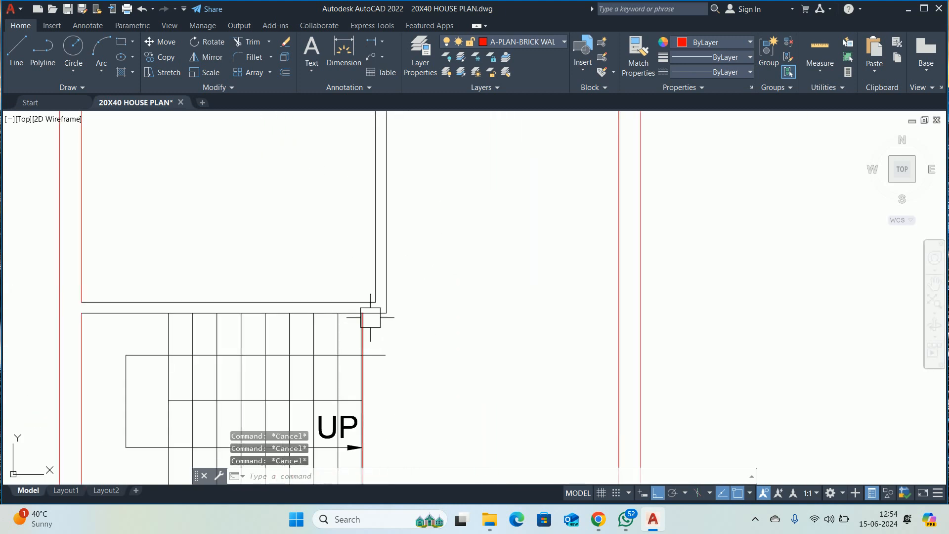
{"action": "middle_click_drag", "start_coordinate": [371, 318], "coordinate": [336, 115]}
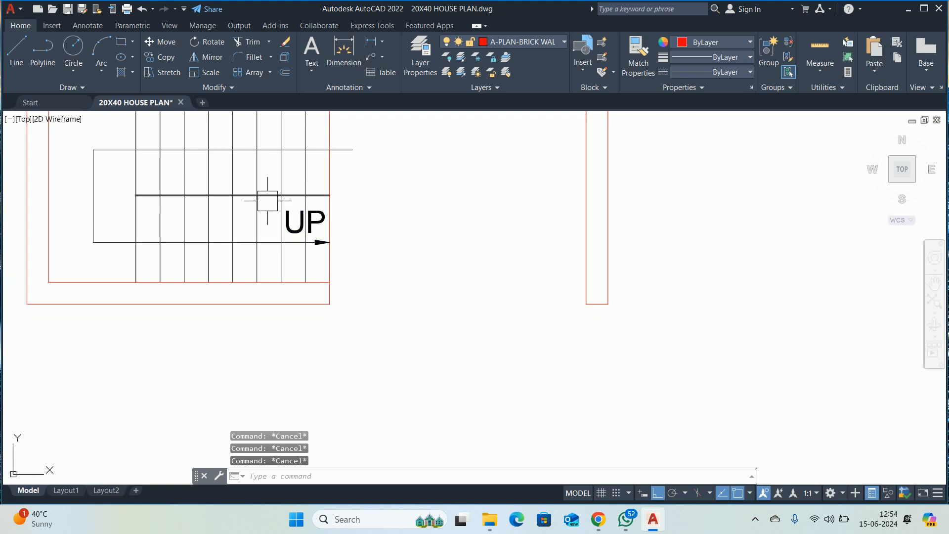
- Break the vertical line at the staircase's right end at its intersection with the inner exterior wall line
{"action": "type", "text": "br"}
{"action": "key", "text": "Return"}
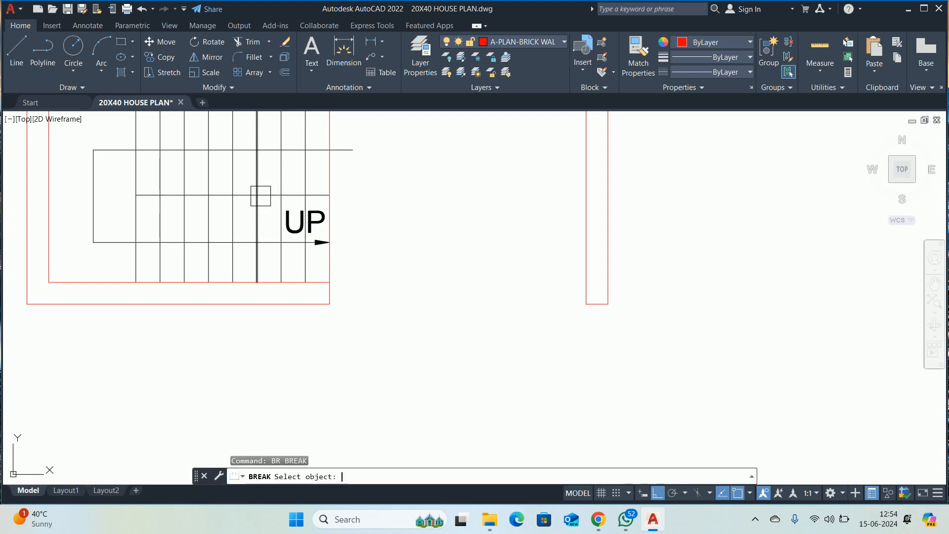
{"action": "left_click", "coordinate": [330, 271]}
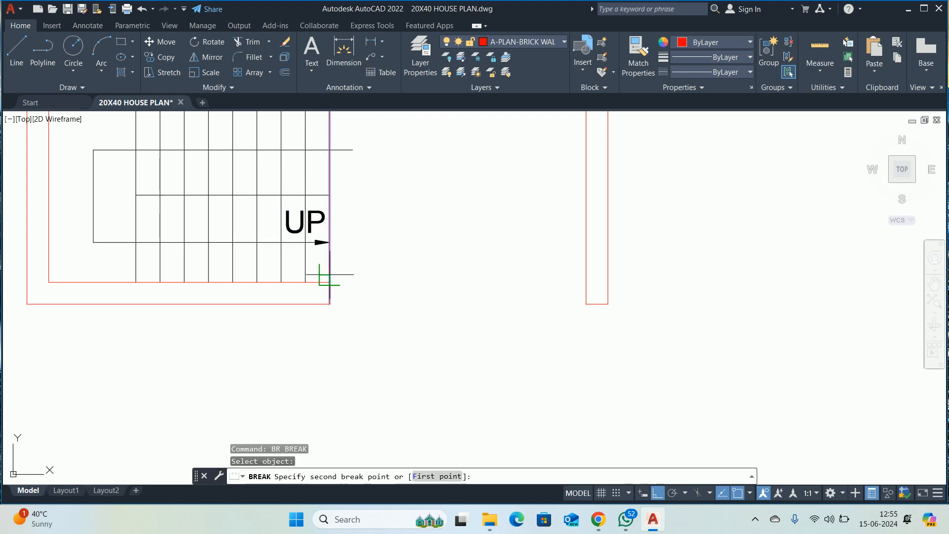
{"action": "type", "text": "F"}
{"action": "key", "text": "Return"}
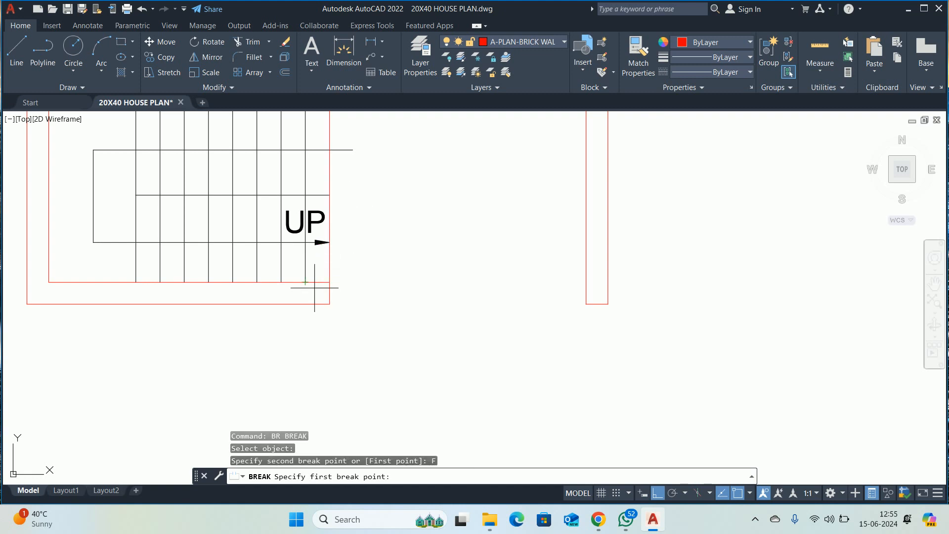
{"action": "scroll", "coordinate": [322, 272], "scroll_direction": "up", "scroll_amount": 2}
{"action": "left_click", "coordinate": [352, 272]}
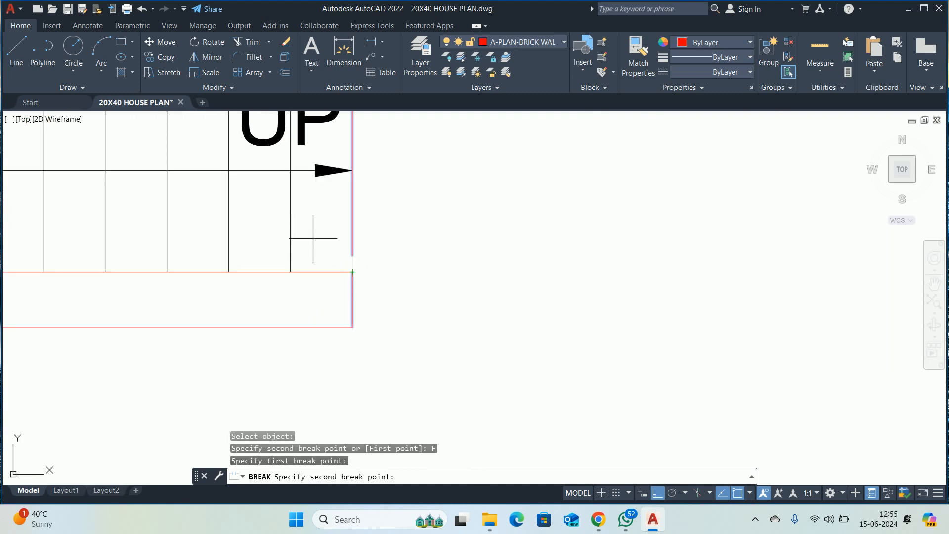
{"action": "left_click", "coordinate": [353, 271]}
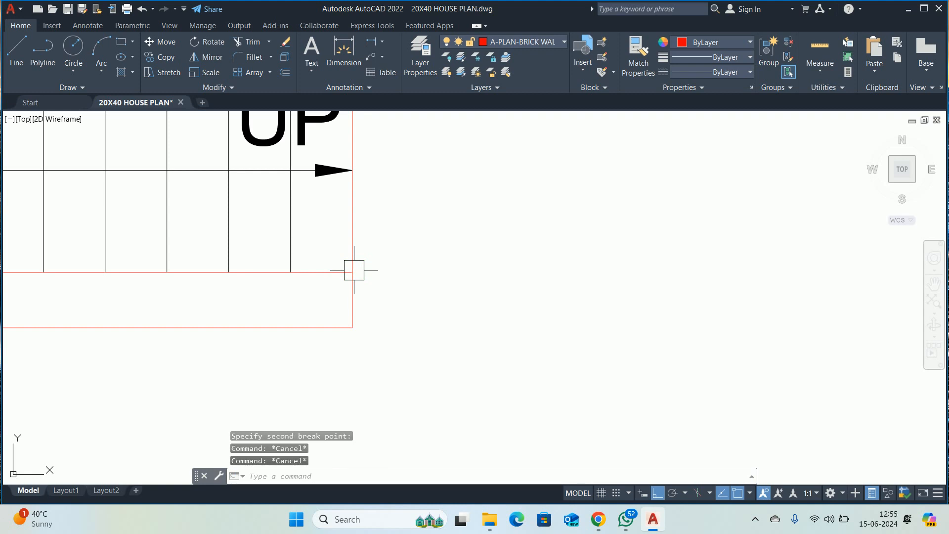
- Match the properties of a stair tread line to the upper part of the broken line beside the staircase
{"action": "type", "text": "MA"}
{"action": "key", "text": "Return"}
{"action": "left_click", "coordinate": [297, 240]}
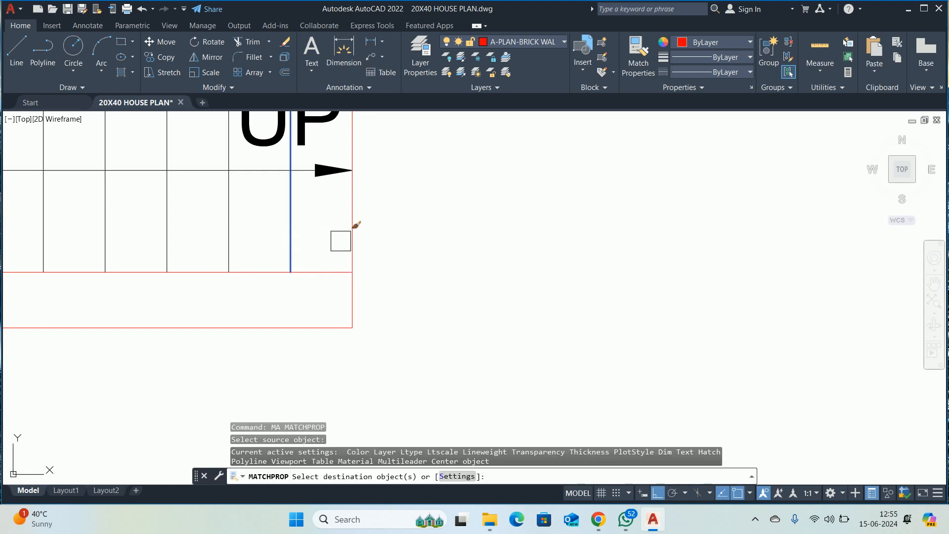
{"action": "key", "text": "Escape"}
{"action": "key", "text": "Escape"}
{"action": "scroll", "coordinate": [356, 225], "scroll_direction": "down", "scroll_amount": 5}
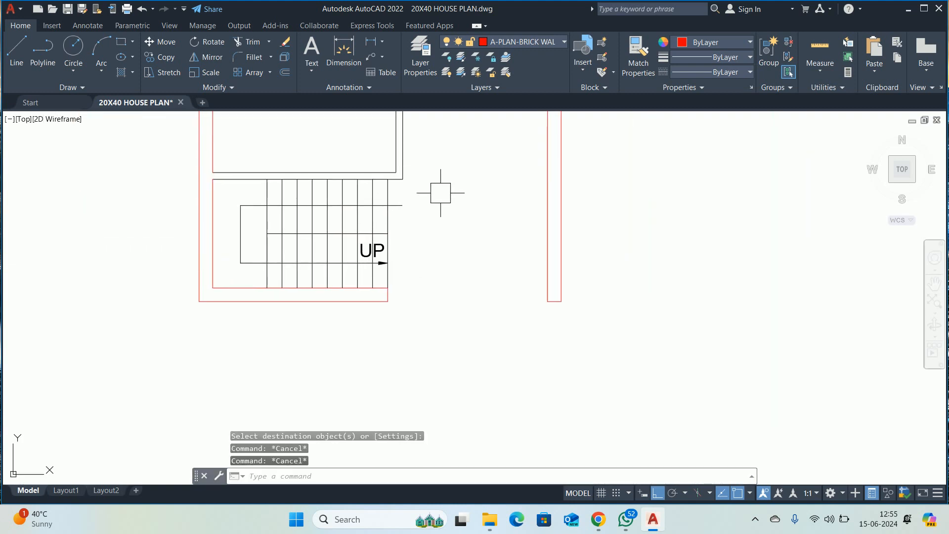
{"action": "middle_click_drag", "start_coordinate": [434, 262], "coordinate": [394, 296]}
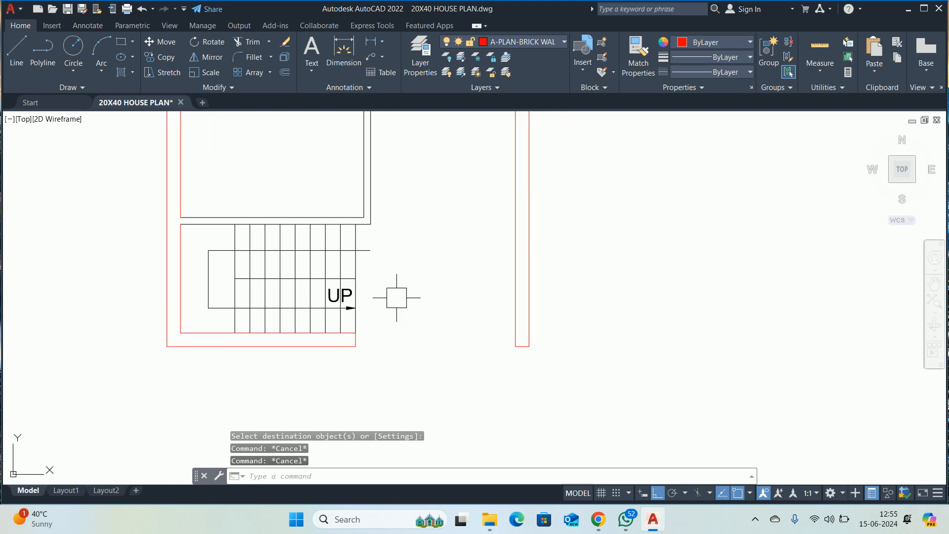
{"action": "key", "text": "Escape"}
{"action": "scroll", "coordinate": [466, 277], "scroll_direction": "down", "scroll_amount": 3}
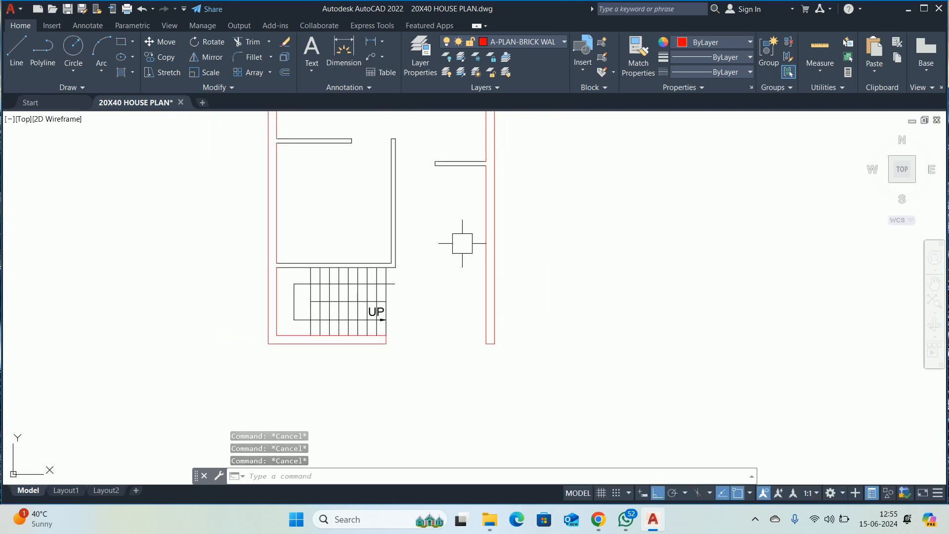
{"action": "mouse_move", "coordinate": [460, 248]}
{"action": "middle_mouse_down"}
{"action": "mouse_move", "coordinate": [387, 257]}
{"action": "mouse_move", "coordinate": [361, 305]}
{"action": "middle_mouse_up"}
{"action": "scroll", "coordinate": [387, 256], "scroll_direction": "down", "scroll_amount": 2}
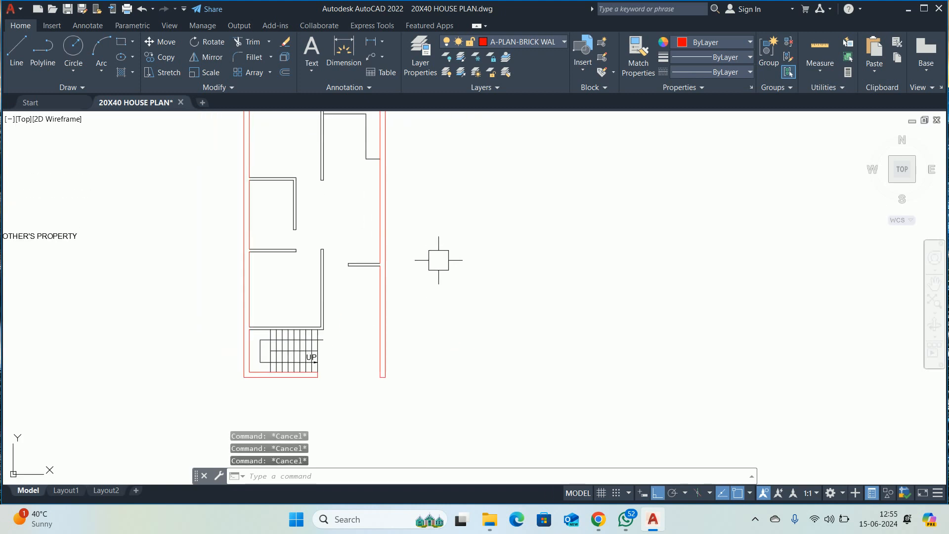
- Set the color of the A-PLAN-BRICK WALL-9 INCHES layer to white
{"action": "type", "text": "la"}
{"action": "key", "text": "Return"}
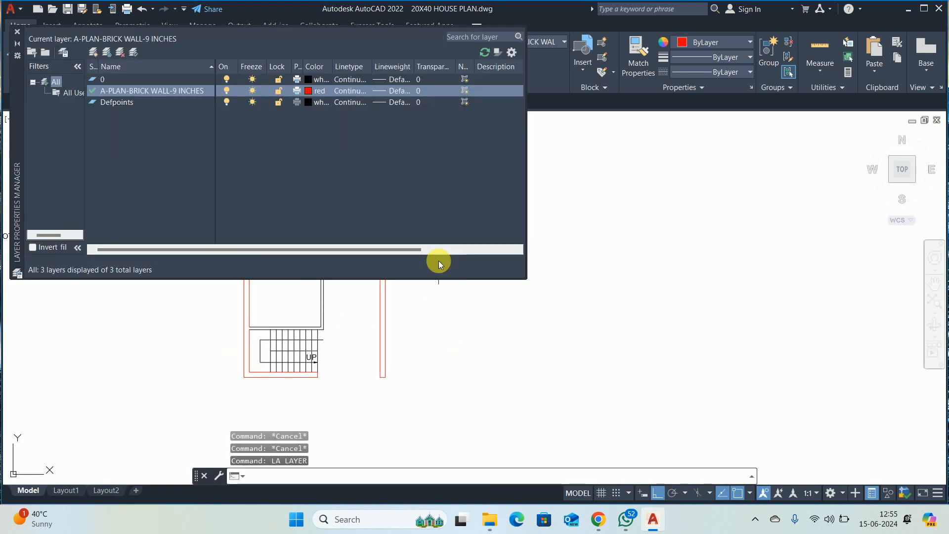
{"action": "left_click", "coordinate": [310, 92]}
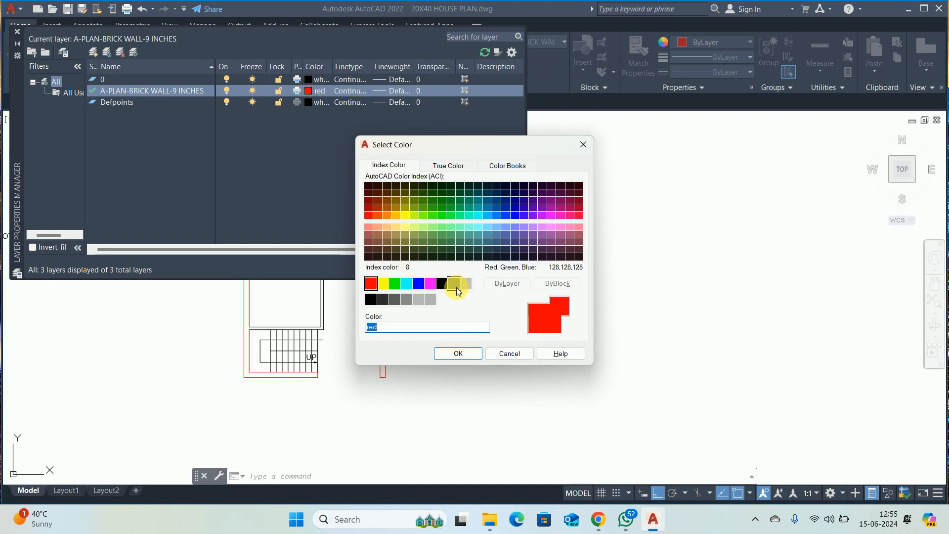
{"action": "left_click", "coordinate": [442, 284]}
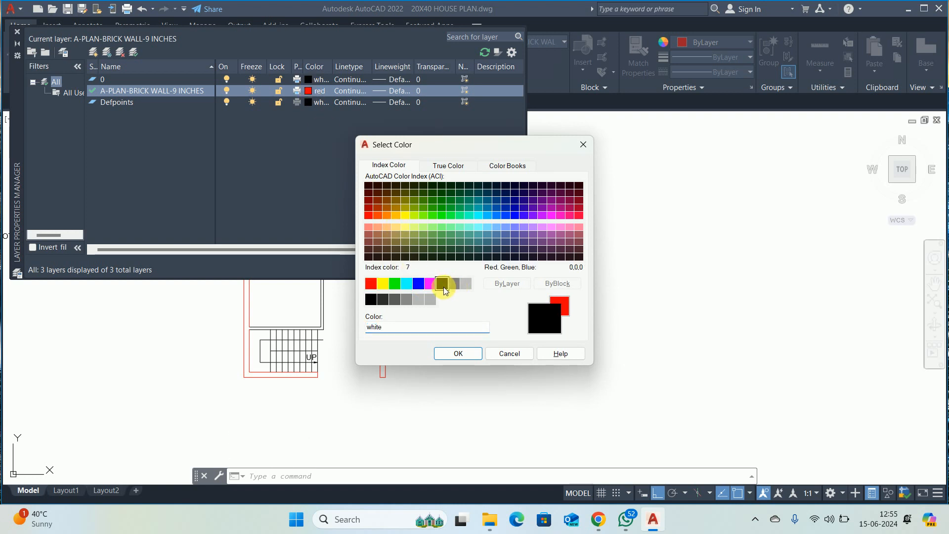
{"action": "left_click", "coordinate": [456, 353]}
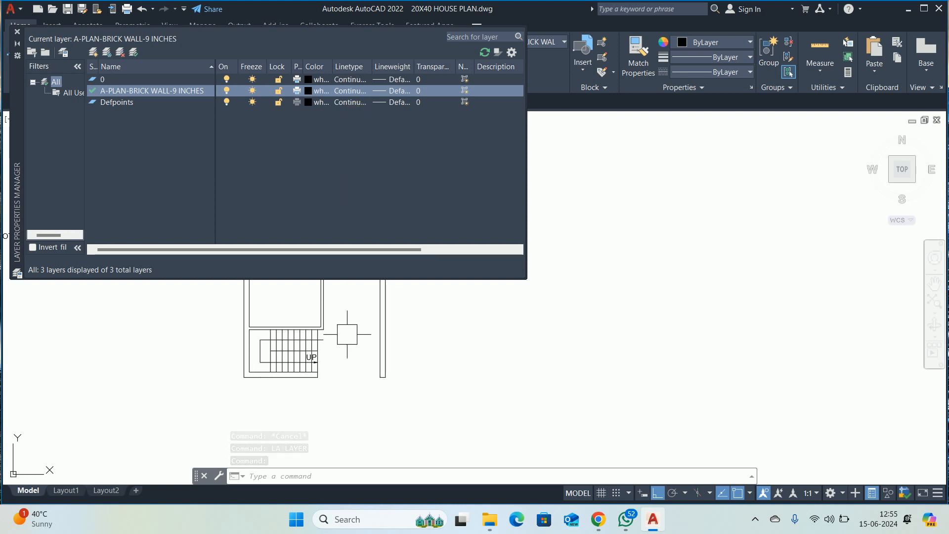
- Set the color of the A-PLAN-BRICK WALL-9 INCHES layer to index color 8 and close the layer manager
{"action": "left_click", "coordinate": [312, 109]}
{"action": "left_click", "coordinate": [307, 92]}
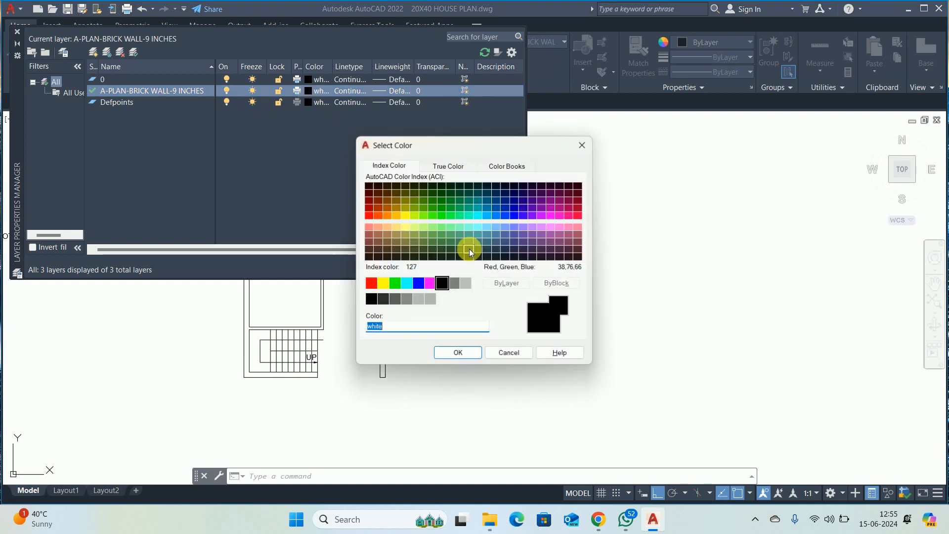
{"action": "left_click", "coordinate": [454, 283]}
{"action": "left_click", "coordinate": [451, 354]}
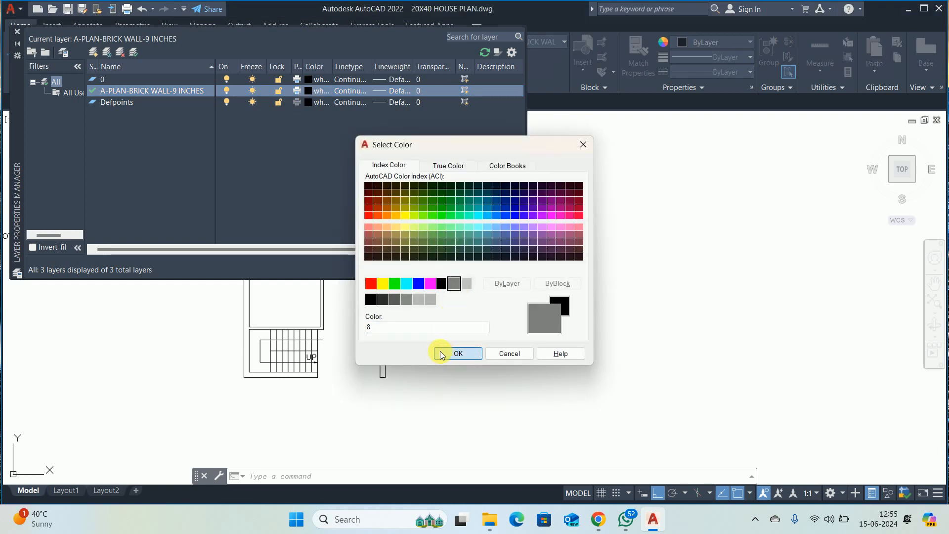
{"action": "left_click", "coordinate": [17, 31]}
{"action": "scroll", "coordinate": [327, 346], "scroll_direction": "up", "scroll_amount": 2}
{"action": "key", "text": "Escape"}
{"action": "key", "text": "Escape"}
{"action": "middle_click_drag", "start_coordinate": [365, 314], "coordinate": [455, 327]}
- Create a new layer named A-PLAN-BRICK WALL-4.5 INCHES
{"action": "type", "text": "la"}
{"action": "key", "text": "Return"}
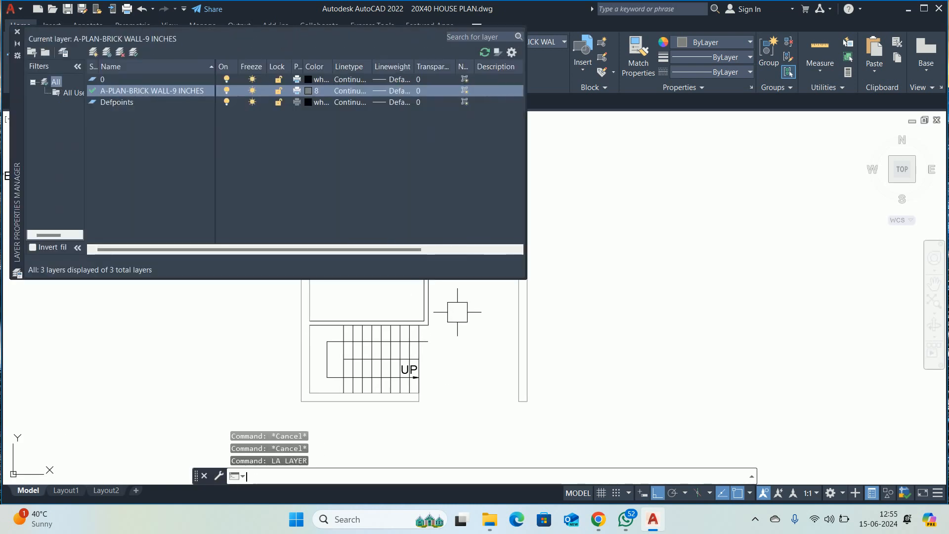
{"action": "left_click", "coordinate": [95, 52]}
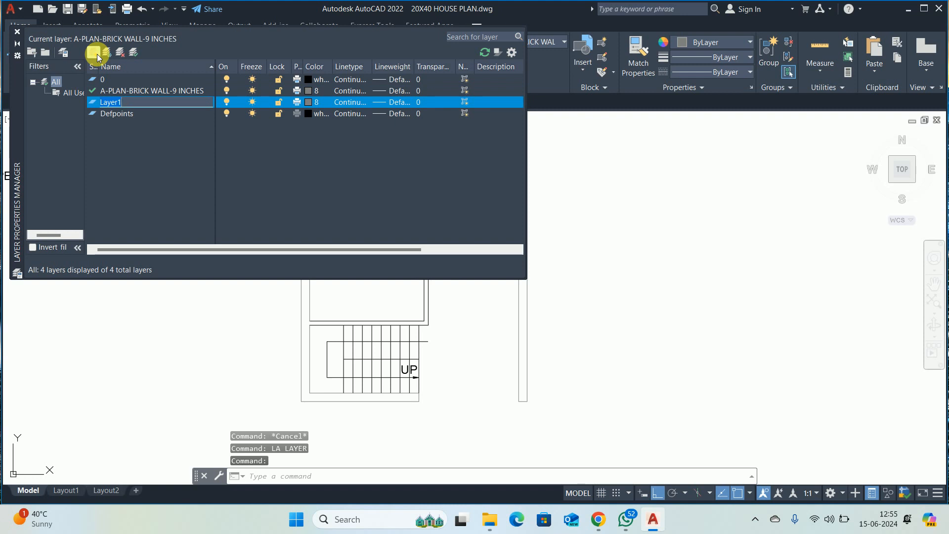
{"action": "type", "text": "A-"}
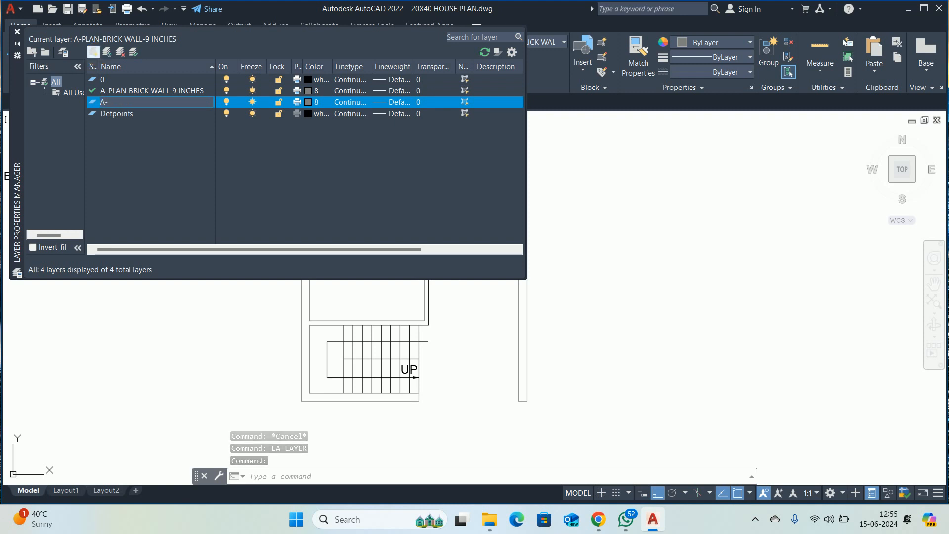
{"action": "type", "text": "PLAN-"}
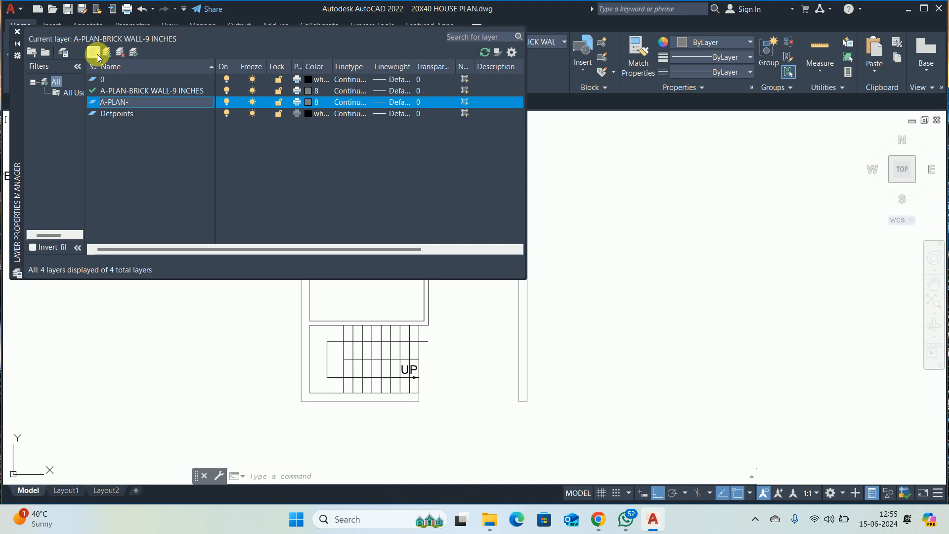
{"action": "type", "text": "BRICK WALL-"}
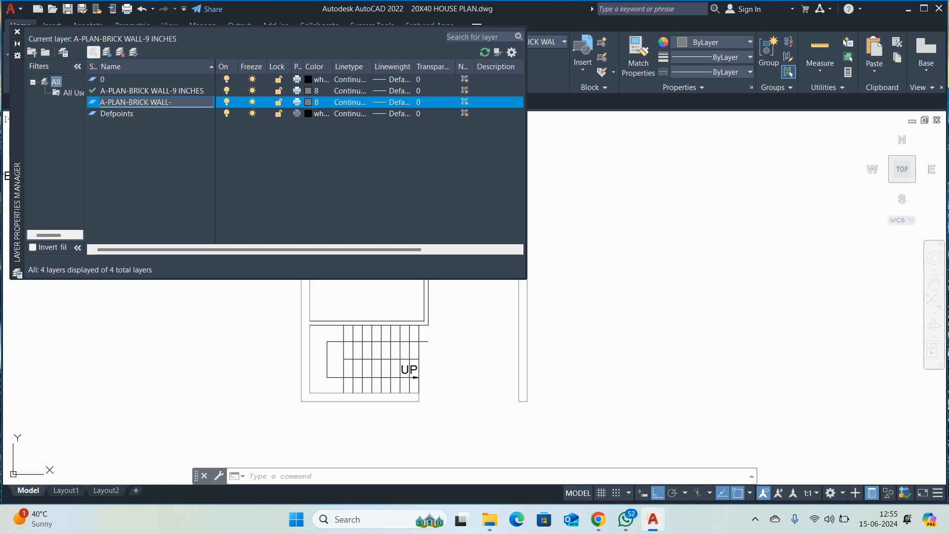
{"action": "type", "text": "RICK WALL-4.5 INCHES"}
- Set the 4.5-inch brick wall layer's color to blue, make it the current layer and close the layer manager
{"action": "left_click", "coordinate": [304, 105]}
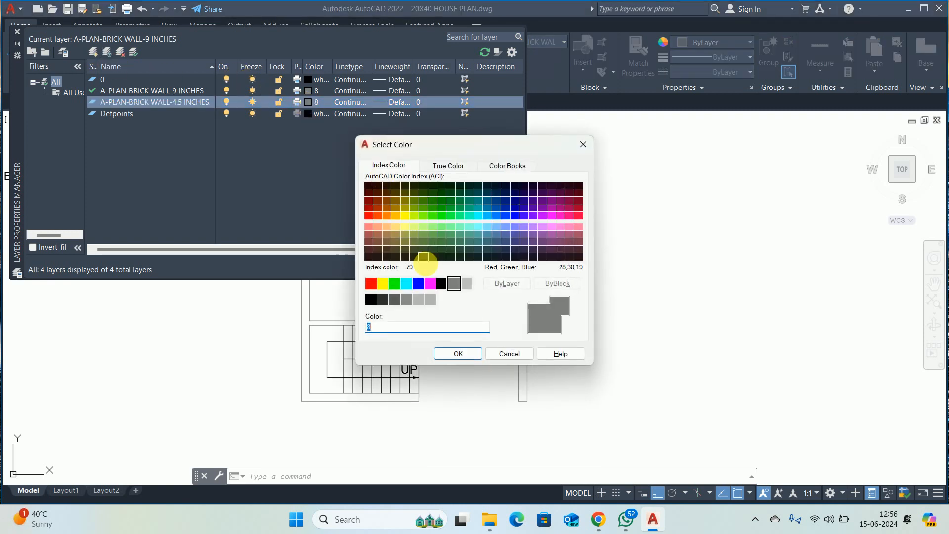
{"action": "left_click", "coordinate": [420, 289]}
{"action": "left_click", "coordinate": [453, 353]}
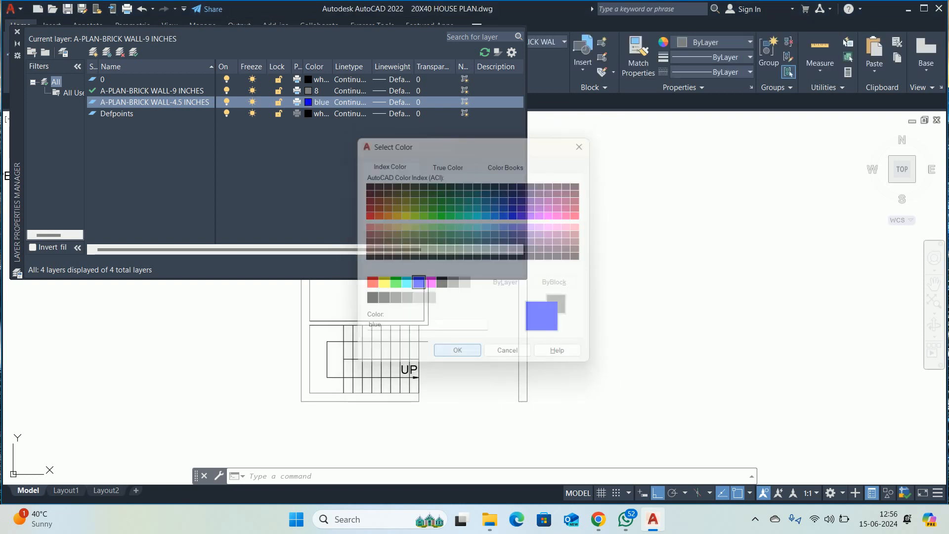
{"action": "left_click", "coordinate": [142, 106]}
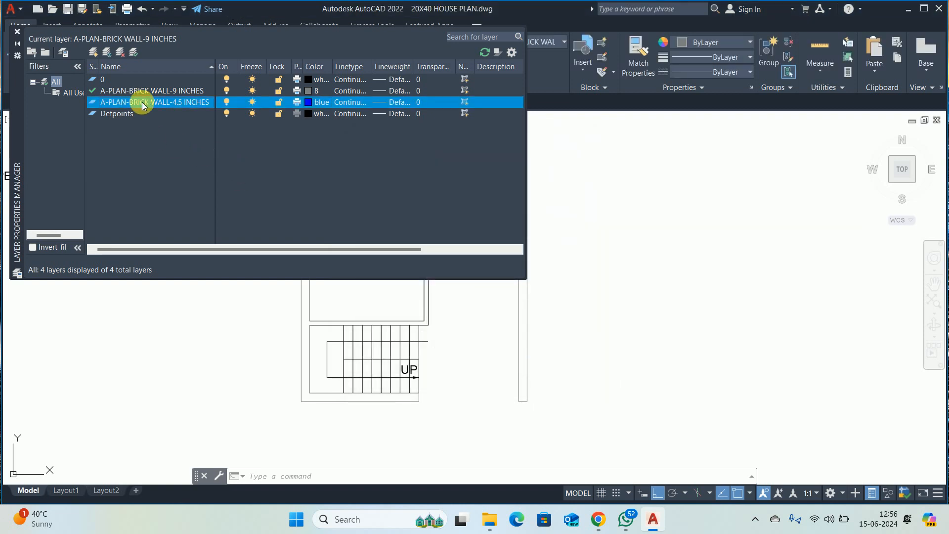
{"action": "double_click", "coordinate": [142, 105]}
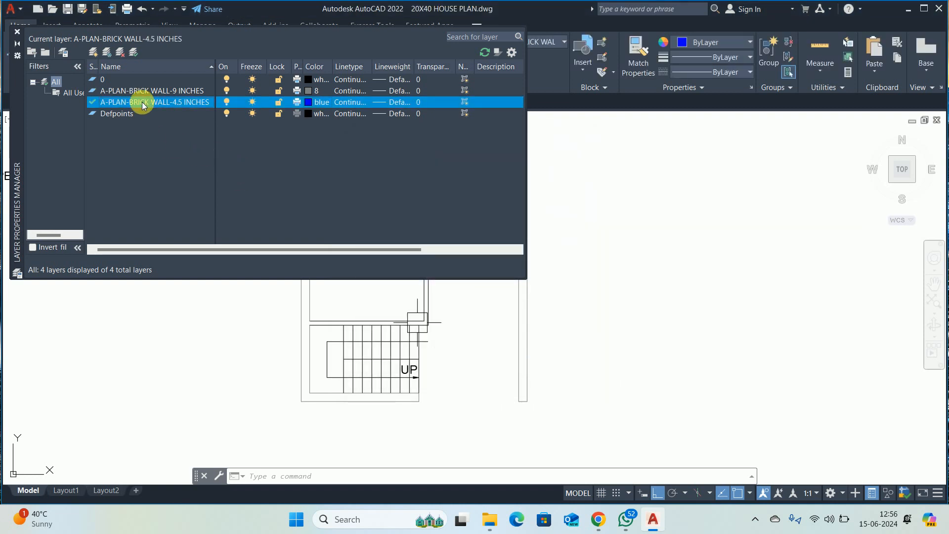
{"action": "left_click", "coordinate": [17, 31]}
- Draw a short vertical sample line on the current layer in the empty space to the right of the floor plan
{"action": "scroll", "coordinate": [602, 322], "scroll_direction": "up", "scroll_amount": 2}
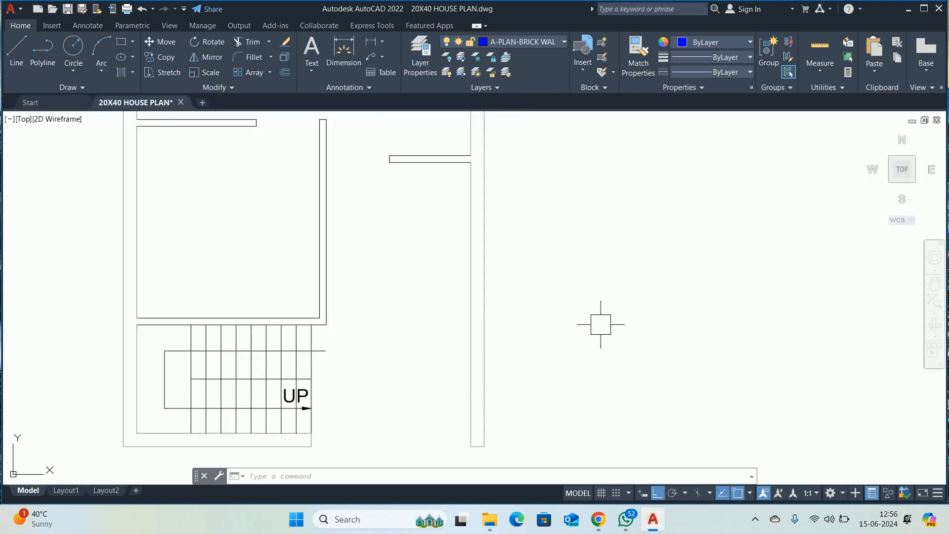
{"action": "mouse_move", "coordinate": [602, 322]}
{"action": "middle_mouse_down"}
{"action": "mouse_move", "coordinate": [523, 339]}
{"action": "mouse_move", "coordinate": [494, 287]}
{"action": "middle_mouse_up"}
{"action": "scroll", "coordinate": [519, 322], "scroll_direction": "down", "scroll_amount": 2}
{"action": "type", "text": "l"}
{"action": "key", "text": "Return"}
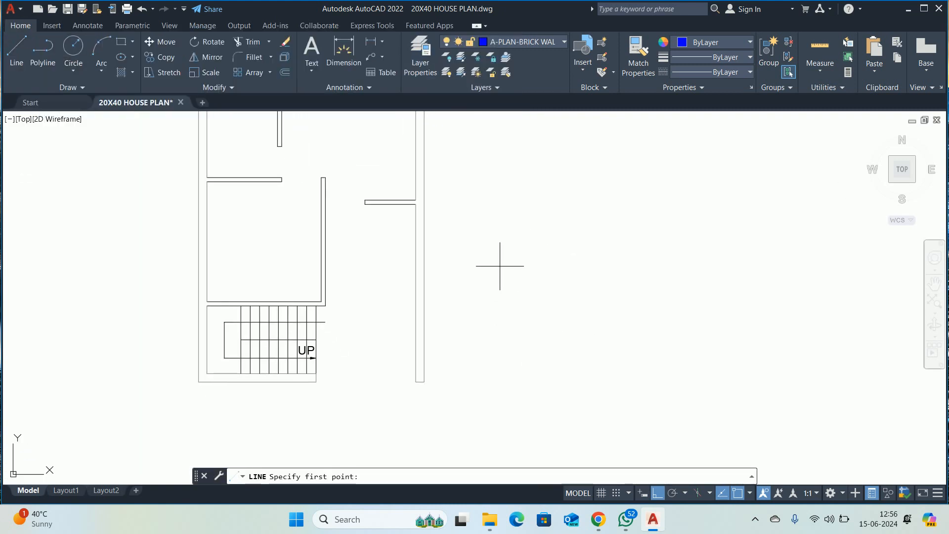
{"action": "left_click", "coordinate": [500, 263]}
{"action": "left_click", "coordinate": [500, 336]}
{"action": "key", "text": "Escape"}
- Try to match the blue sample line's properties to the interior walls using a crossing selection over the plan
{"action": "type", "text": "ma"}
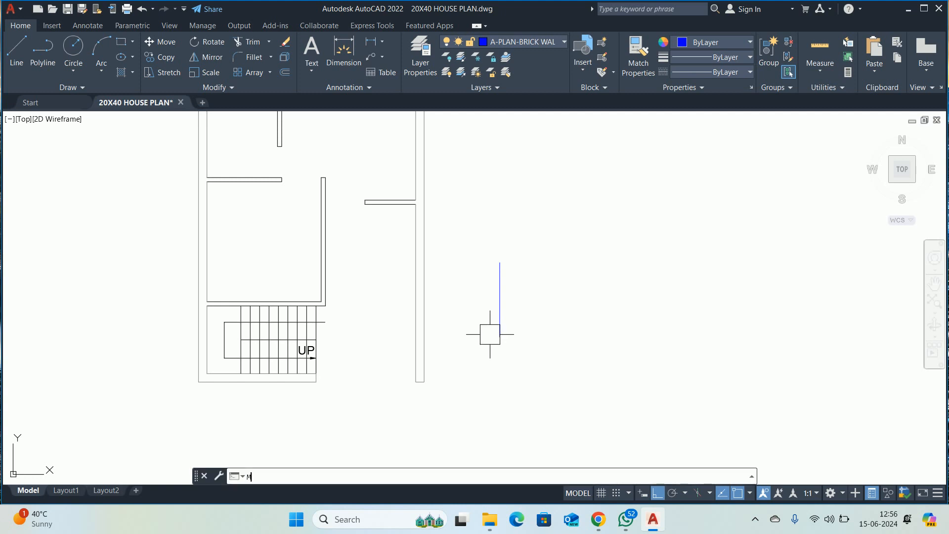
{"action": "key", "text": "Return"}
{"action": "left_click", "coordinate": [497, 319]}
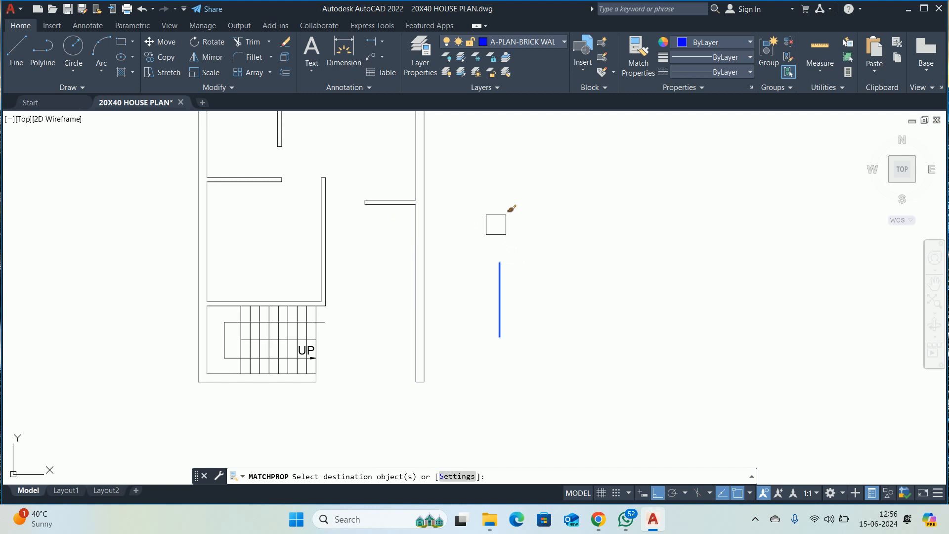
{"action": "left_click", "coordinate": [493, 224]}
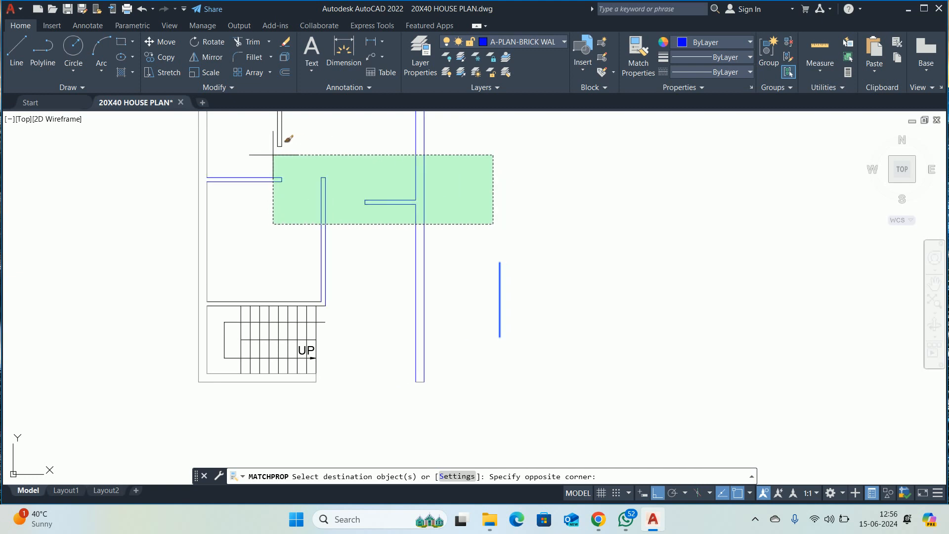
{"action": "left_click", "coordinate": [274, 155]}
{"action": "key", "text": "Return"}
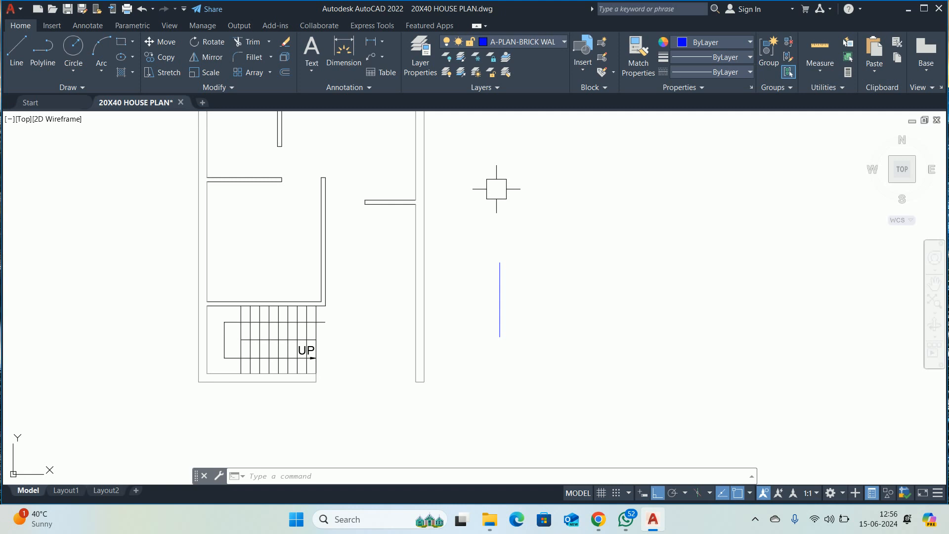
- Lock the A-PLAN-BRICK WALL-9 INCHES layer and close the layer manager
{"action": "type", "text": "la"}
{"action": "key", "text": "Return"}
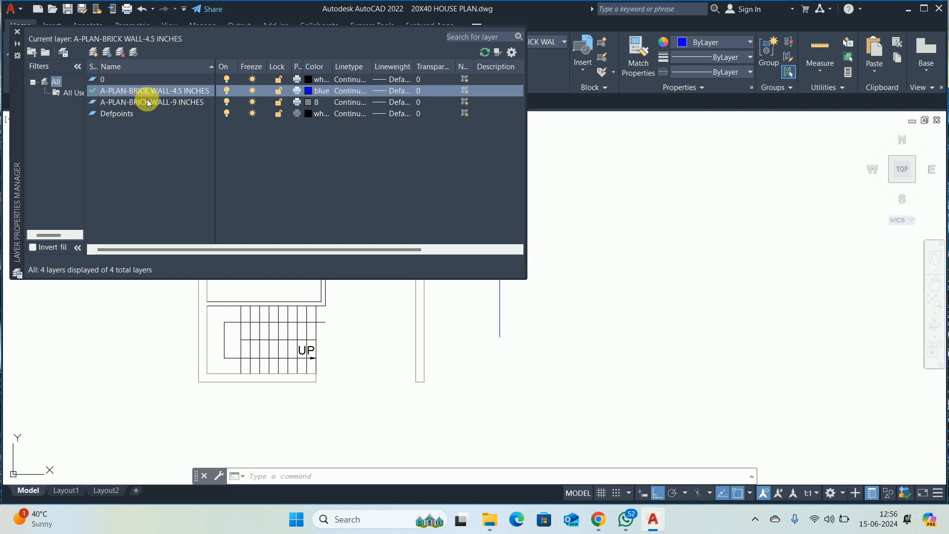
{"action": "left_click", "coordinate": [280, 105]}
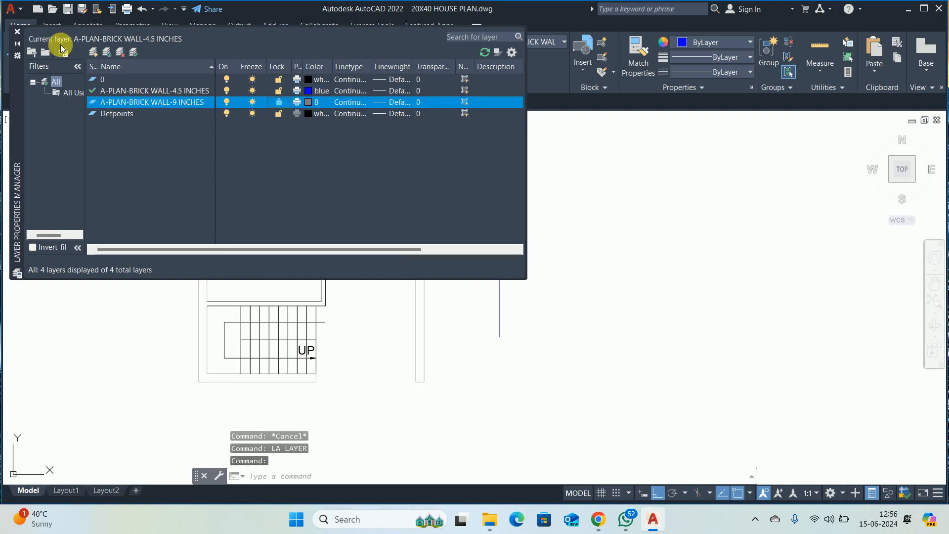
{"action": "left_click", "coordinate": [17, 31]}
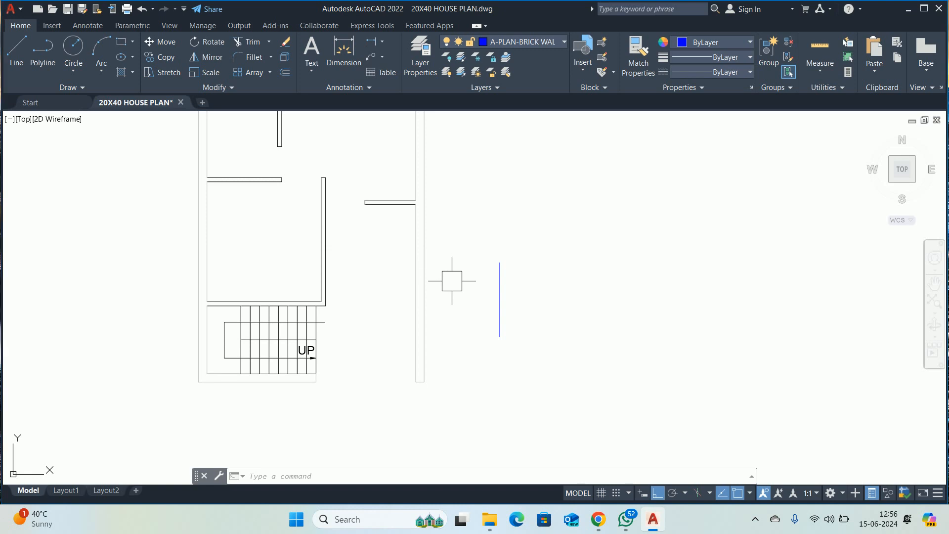
- Try to match the blue sample line's properties to the right exterior wall on the locked 9-inch brick wall layer
{"action": "type", "text": "MA"}
{"action": "key", "text": "Return"}
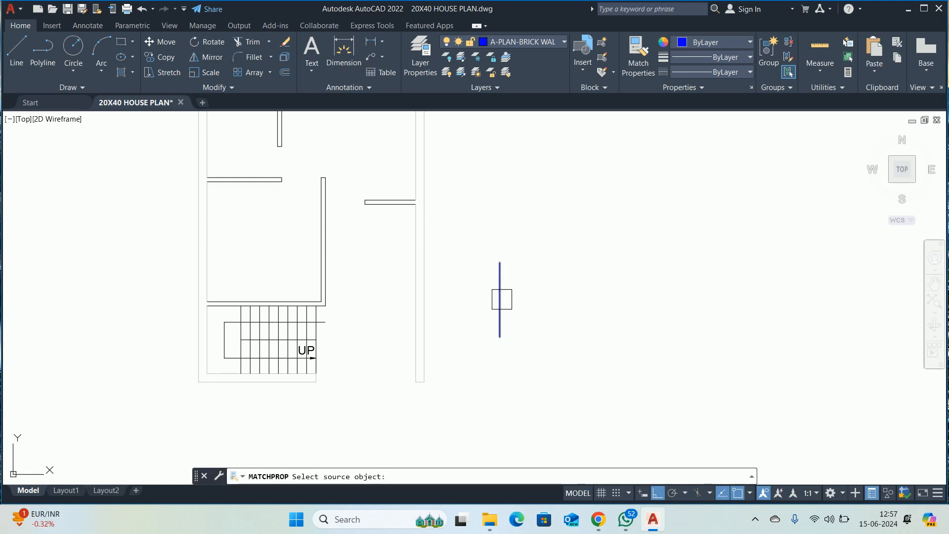
{"action": "left_click", "coordinate": [500, 295]}
{"action": "left_click", "coordinate": [464, 311]}
{"action": "left_click", "coordinate": [386, 262]}
{"action": "left_click", "coordinate": [392, 345]}
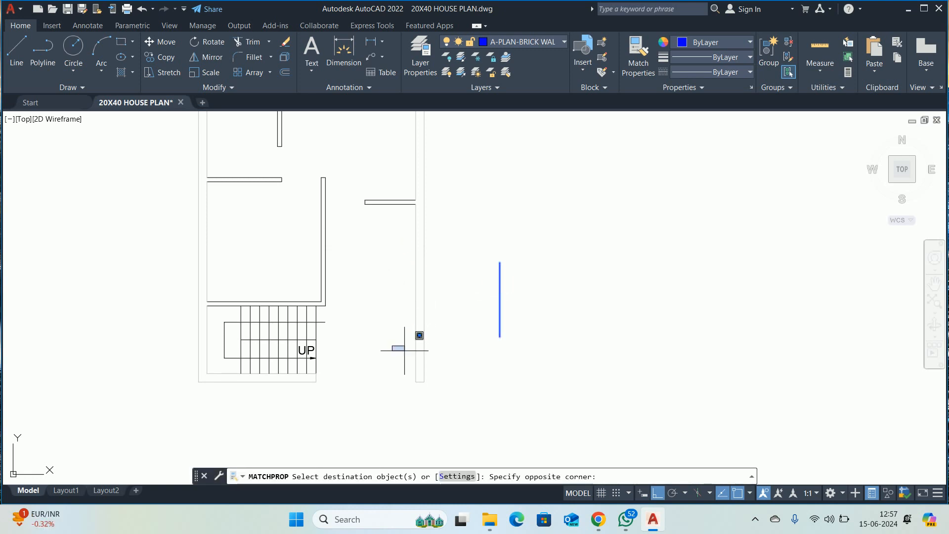
{"action": "left_click", "coordinate": [482, 410]}
{"action": "left_click", "coordinate": [474, 409]}
{"action": "left_click", "coordinate": [359, 322]}
{"action": "left_click", "coordinate": [359, 323]}
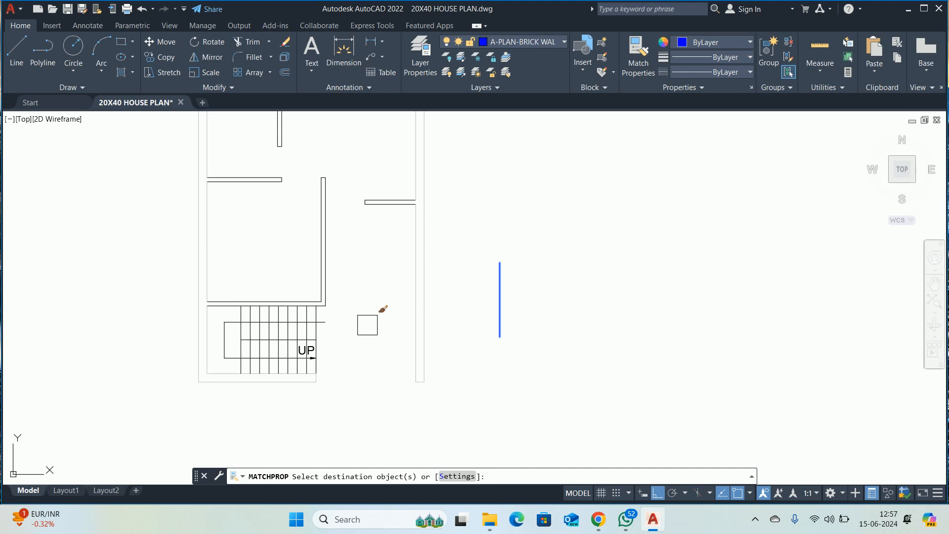
{"action": "left_click", "coordinate": [443, 395]}
{"action": "left_click", "coordinate": [403, 351]}
{"action": "key", "text": "Return"}
- Try to erase the right exterior wall on the locked layer
{"action": "left_click", "coordinate": [425, 340]}
{"action": "key", "text": "Delete"}
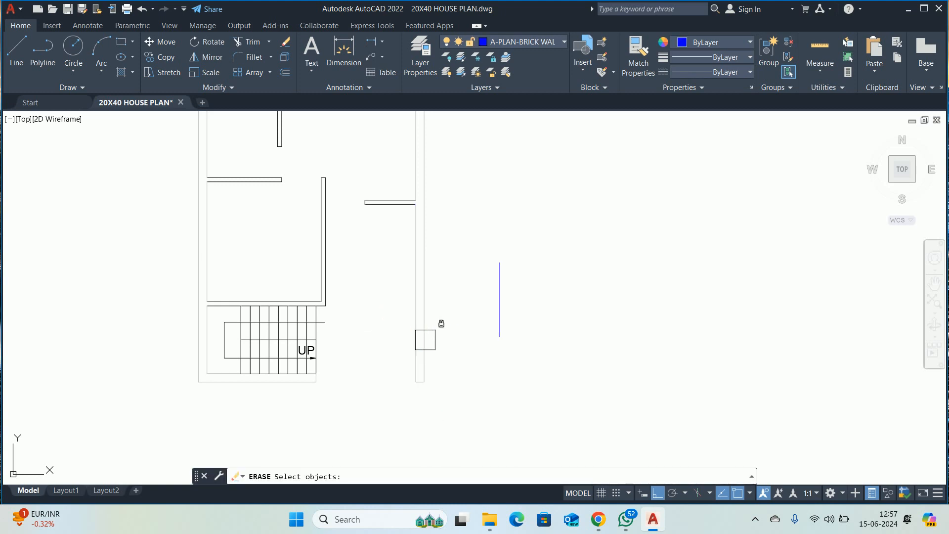
{"action": "key", "text": "Escape"}
- Erase all objects in the drawing to test the locked layer, and undo the erase
{"action": "scroll", "coordinate": [425, 340], "scroll_direction": "down", "scroll_amount": 3}
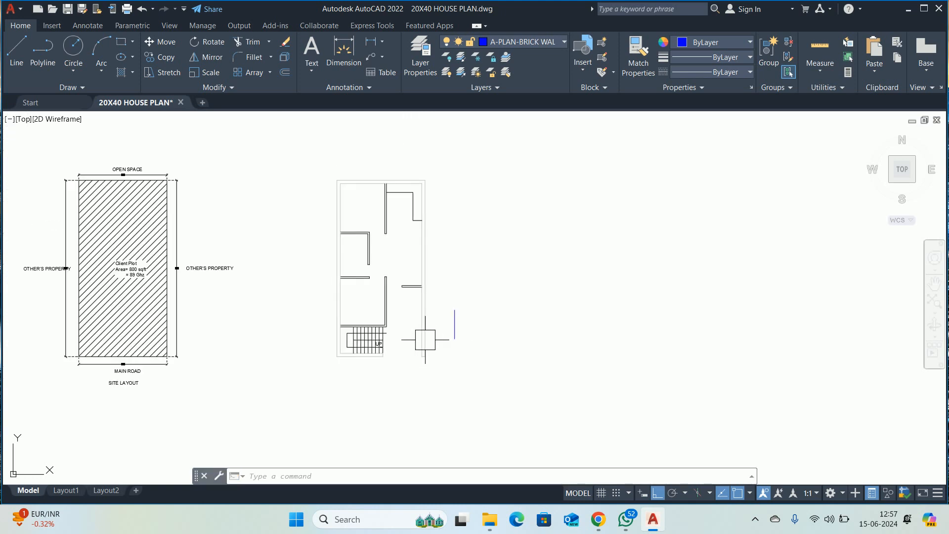
{"action": "key", "text": "ctrl+a"}
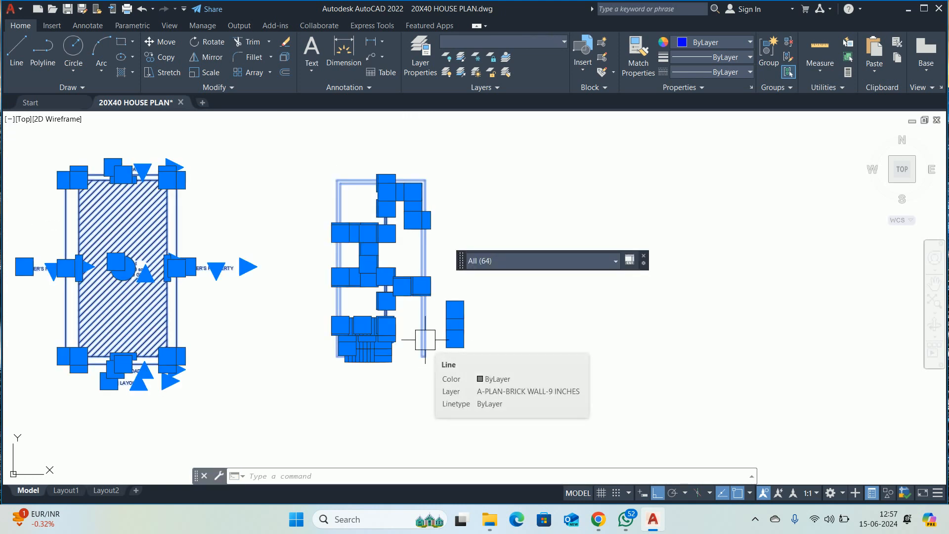
{"action": "key", "text": "Delete"}
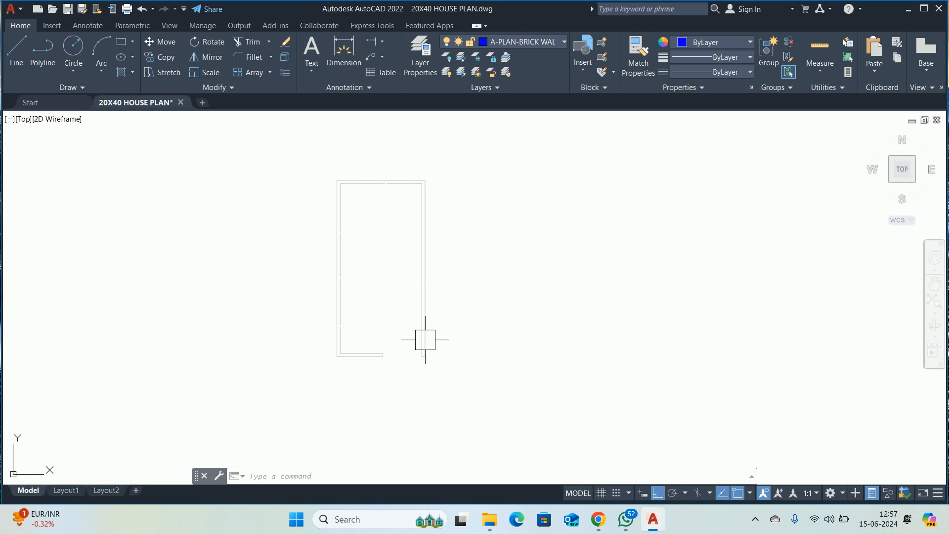
{"action": "key", "text": "ctrl+z"}
{"action": "key", "text": "Escape"}
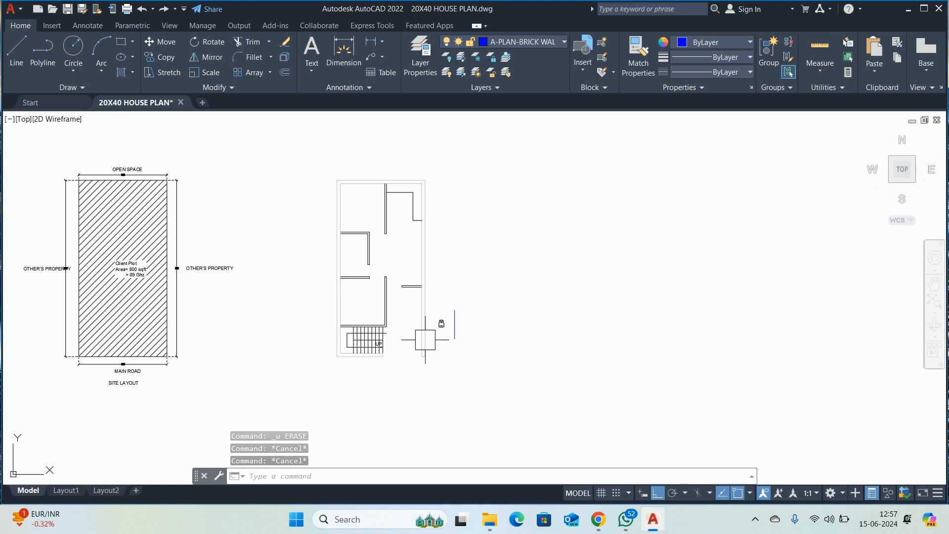
- Match the blue sample line's properties to the interior walls using a crossing selection over the plan
{"action": "type", "text": "ma"}
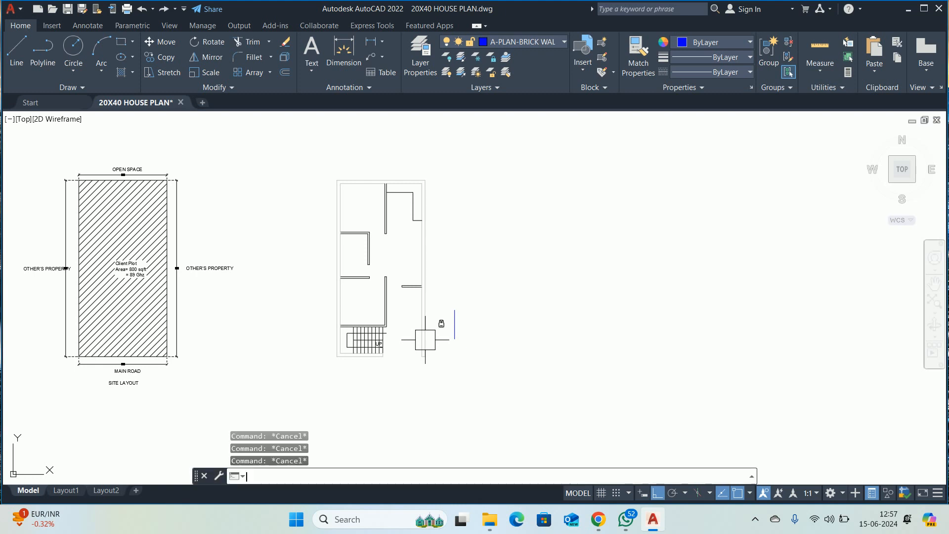
{"action": "key", "text": "Return"}
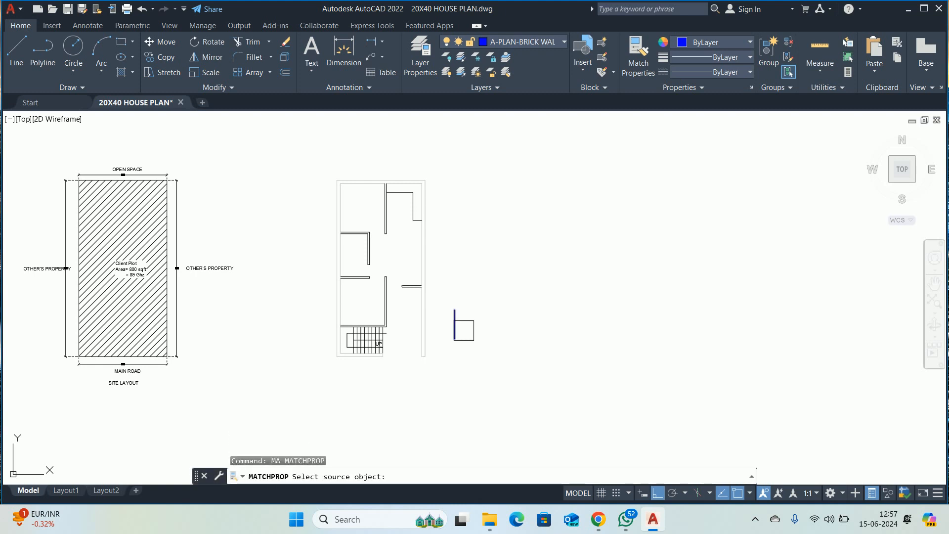
{"action": "left_click", "coordinate": [464, 330]}
{"action": "scroll", "coordinate": [385, 280], "scroll_direction": "up", "scroll_amount": 4}
{"action": "left_click", "coordinate": [435, 345]}
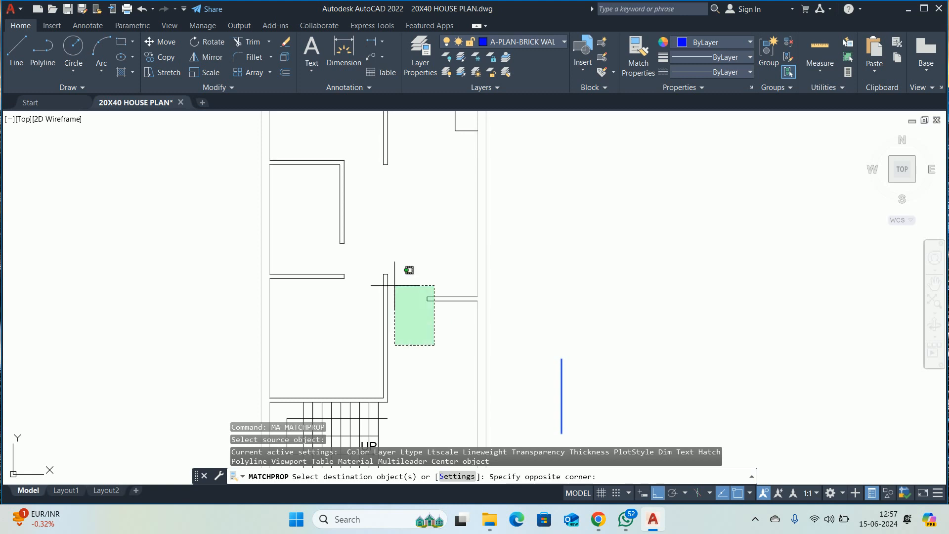
{"action": "middle_click_drag", "start_coordinate": [327, 242], "coordinate": [350, 217]}
{"action": "left_click", "coordinate": [364, 253]}
{"action": "scroll", "coordinate": [374, 313], "scroll_direction": "down", "scroll_amount": 2}
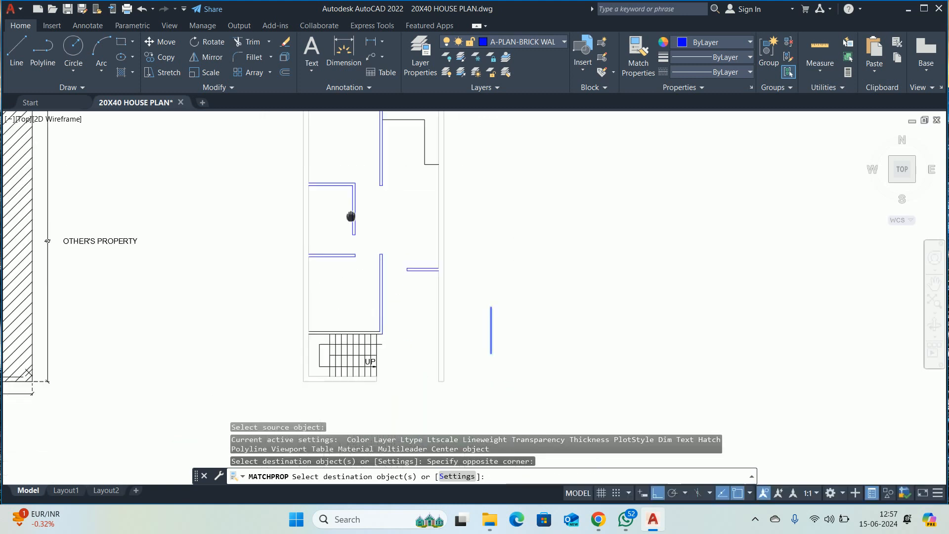
- Match the blue line's properties to the remaining inner wall line above the staircase and end the command
{"action": "scroll", "coordinate": [374, 350], "scroll_direction": "up", "scroll_amount": 8}
{"action": "left_click", "coordinate": [461, 279]}
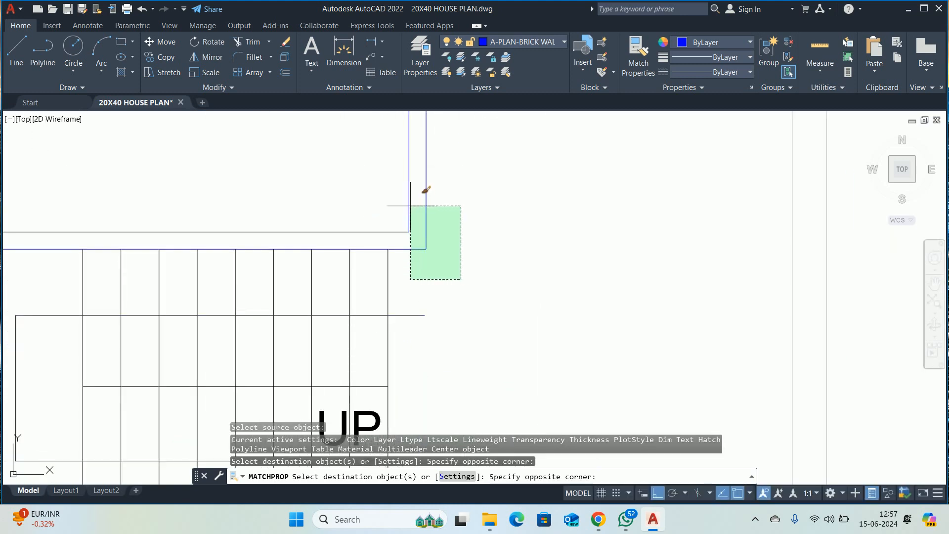
{"action": "left_click", "coordinate": [412, 203]}
{"action": "scroll", "coordinate": [399, 265], "scroll_direction": "down", "scroll_amount": 8}
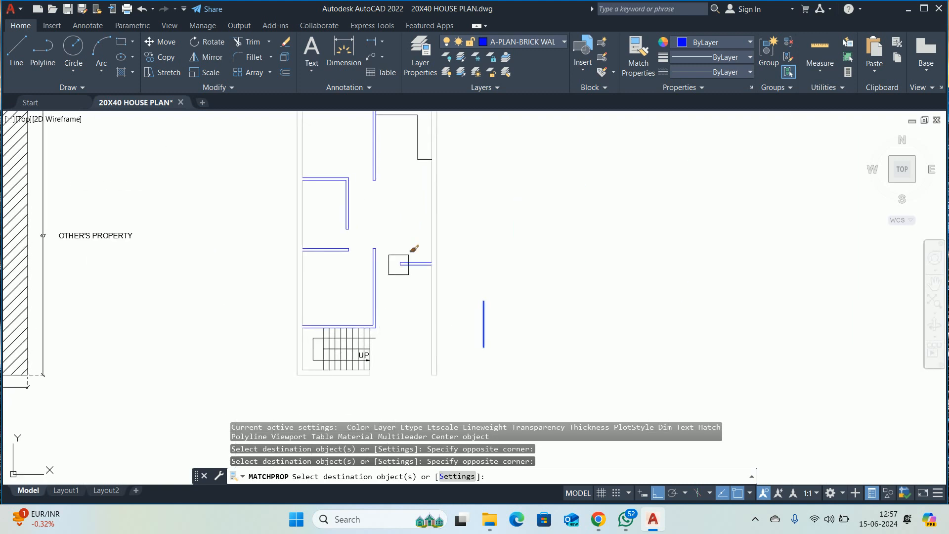
{"action": "middle_click_drag", "start_coordinate": [401, 221], "coordinate": [381, 263]}
{"action": "key", "text": "Escape"}
{"action": "key", "text": "Escape"}
- Delete the blue sample line beside the floor plan
{"action": "left_click", "coordinate": [484, 324]}
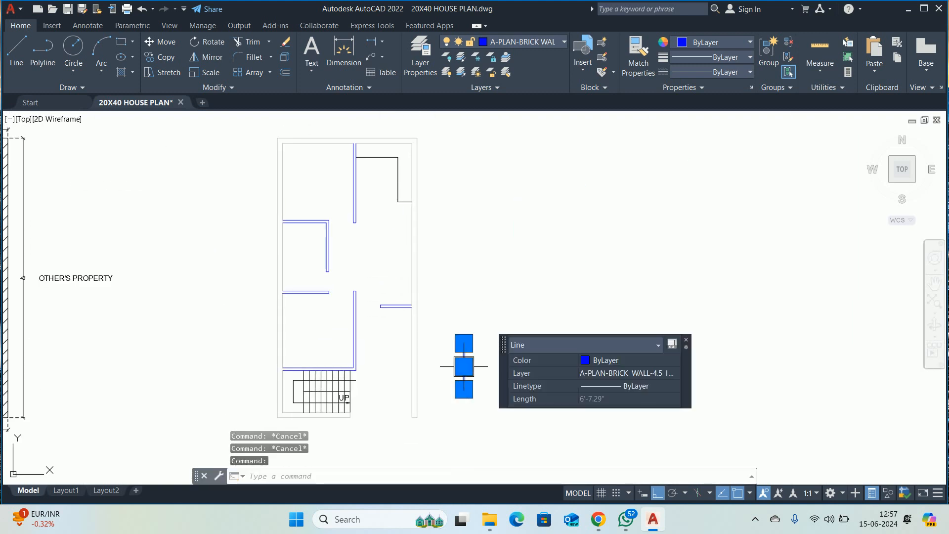
{"action": "key", "text": "Delete"}
{"action": "scroll", "coordinate": [311, 205], "scroll_direction": "up", "scroll_amount": 6}
{"action": "scroll", "coordinate": [263, 314], "scroll_direction": "down", "scroll_amount": 4}
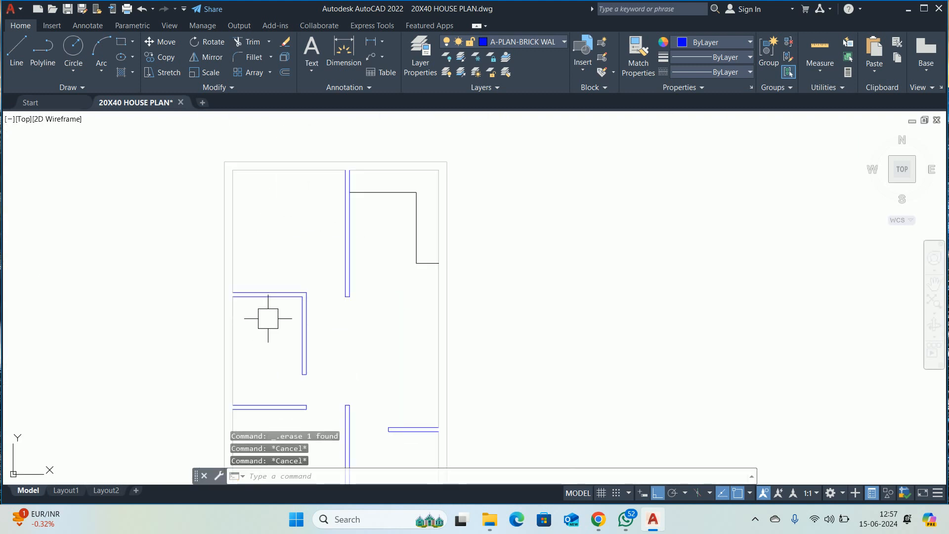
{"action": "middle_click_drag", "start_coordinate": [268, 319], "coordinate": [288, 242]}
{"action": "key", "text": "Escape"}
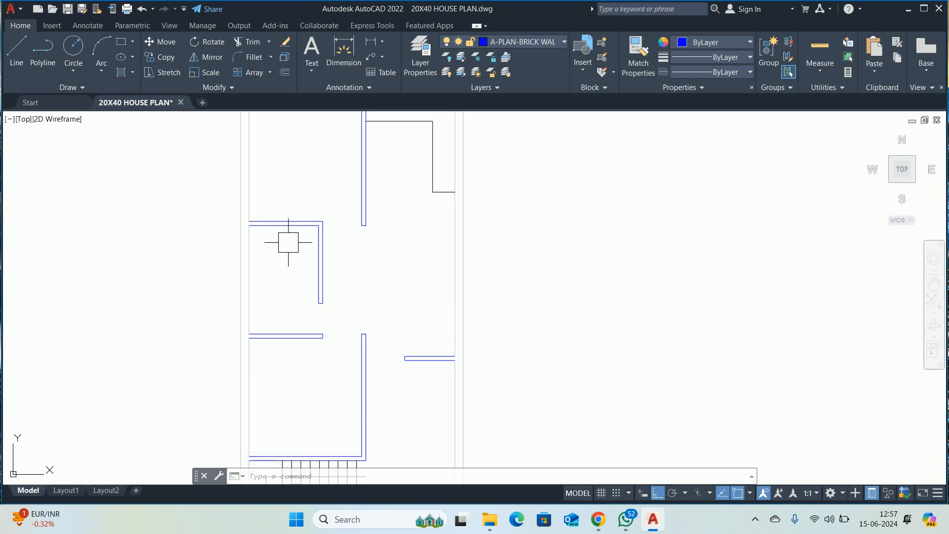
{"action": "key", "text": "Escape"}
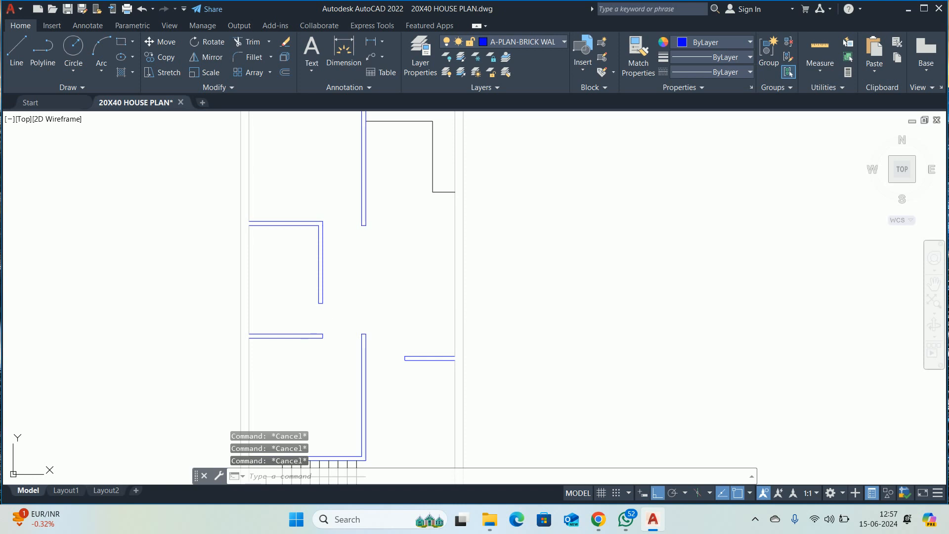
- Check the upper wall line of the small left-hand room with a temporary linear dimension and cancel it
{"action": "scroll", "coordinate": [304, 312], "scroll_direction": "up", "scroll_amount": 2}
{"action": "type", "text": "DLI"}
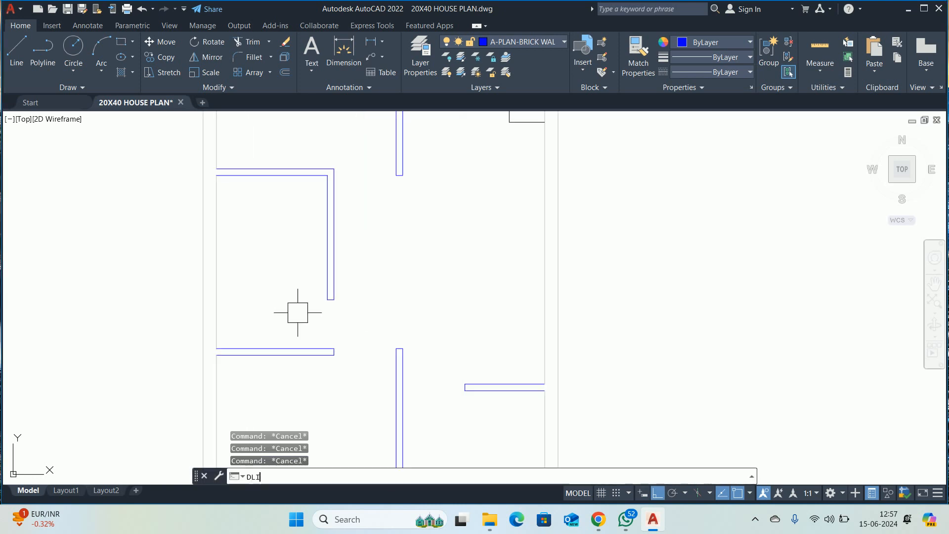
{"action": "key", "text": "Return"}
{"action": "key", "text": "Return"}
{"action": "left_click", "coordinate": [273, 174]}
{"action": "scroll", "coordinate": [267, 186], "scroll_direction": "up", "scroll_amount": 3}
{"action": "scroll", "coordinate": [262, 191], "scroll_direction": "down", "scroll_amount": 3}
{"action": "key", "text": "Escape"}
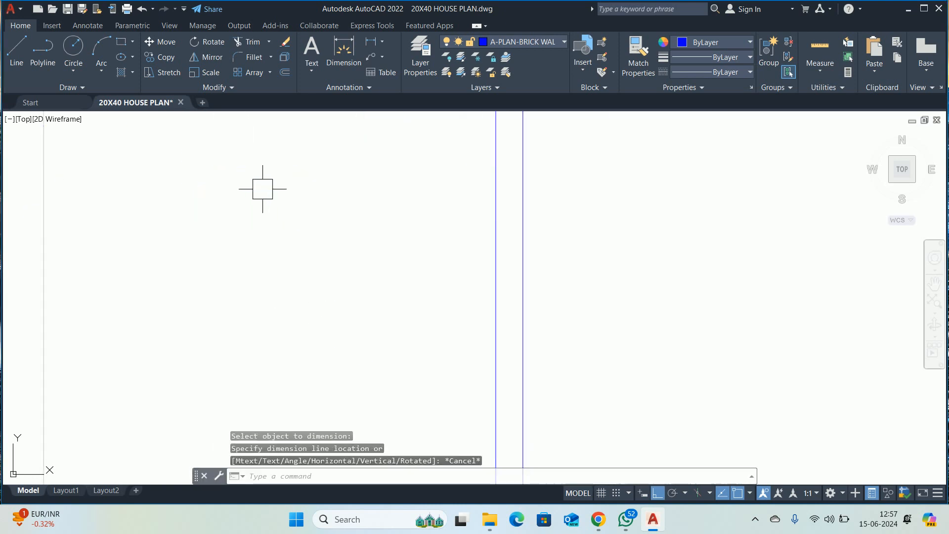
- Measure the small left-hand room's exterior wall side with a temporary linear dimension and cancel it
{"action": "middle_click_drag", "start_coordinate": [241, 201], "coordinate": [276, 155]}
{"action": "key", "text": "Return"}
{"action": "key", "text": "Return"}
{"action": "left_click", "coordinate": [208, 228]}
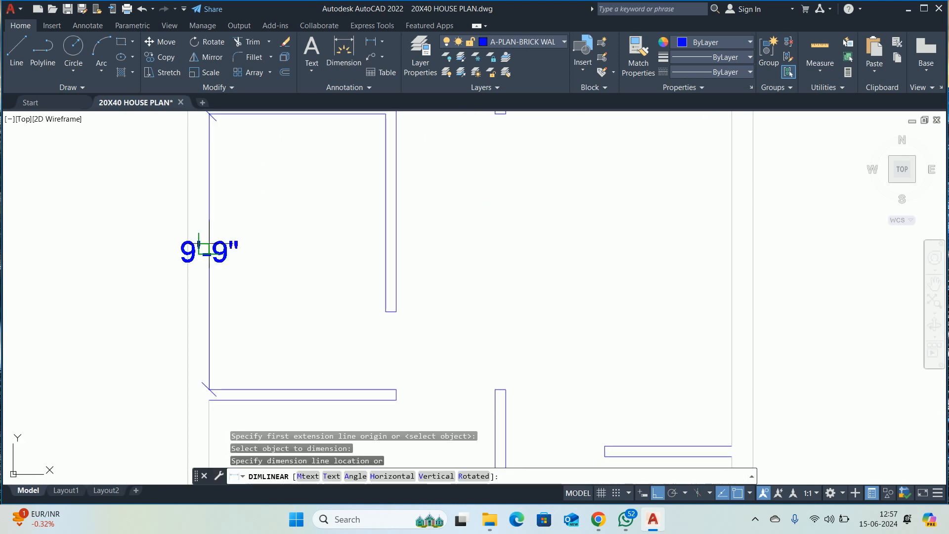
{"action": "key", "text": "Escape"}
{"action": "key", "text": "Escape"}
{"action": "scroll", "coordinate": [286, 243], "scroll_direction": "down", "scroll_amount": 2}
{"action": "middle_click_drag", "start_coordinate": [287, 244], "coordinate": [298, 273]}
{"action": "scroll", "coordinate": [298, 274], "scroll_direction": "down", "scroll_amount": 2}
{"action": "key", "text": "Escape"}
{"action": "key", "text": "Escape"}
{"action": "scroll", "coordinate": [277, 255], "scroll_direction": "up", "scroll_amount": 2}
{"action": "key", "text": "Return"}
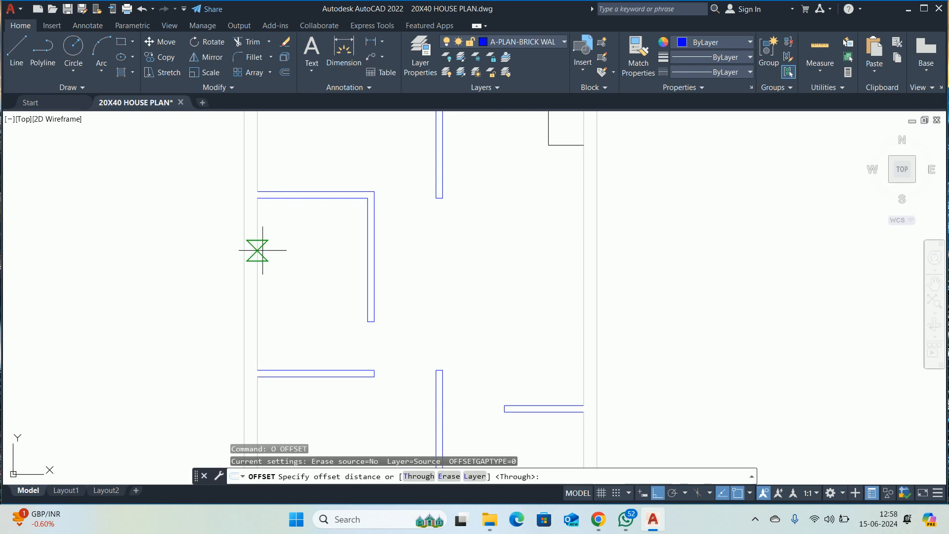
{"action": "type", "text": "36"}
{"action": "key", "text": "Return"}
{"action": "scroll", "coordinate": [263, 250], "scroll_direction": "up", "scroll_amount": 1}
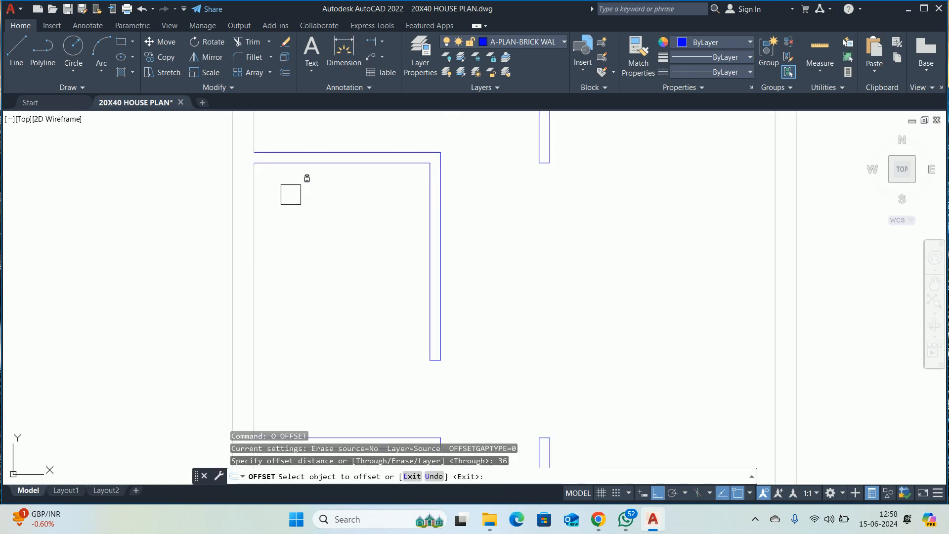
{"action": "key", "text": "Escape"}
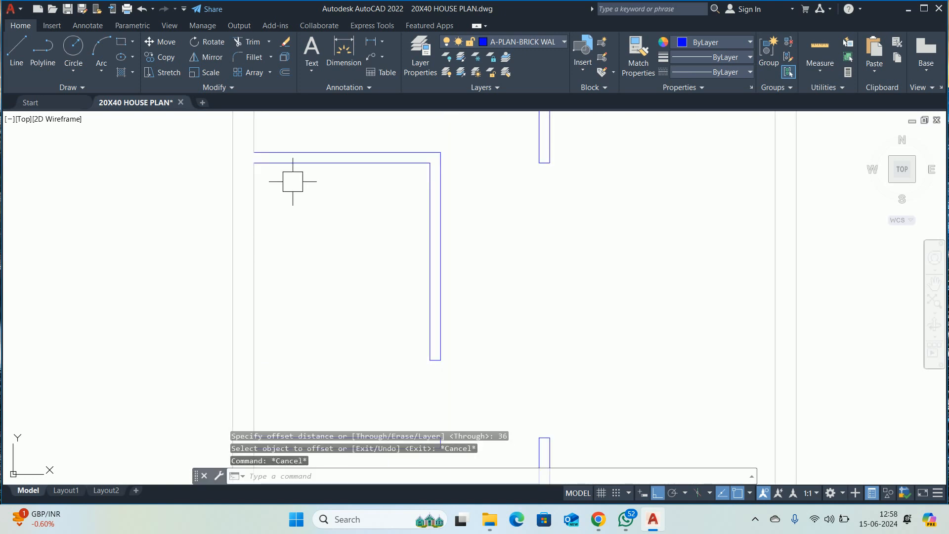
- Offset the inner line of the small left-hand room's upper wall 36 inches downward into the room
{"action": "type", "text": "O"}
{"action": "key", "text": "Return"}
{"action": "type", "text": "3"}
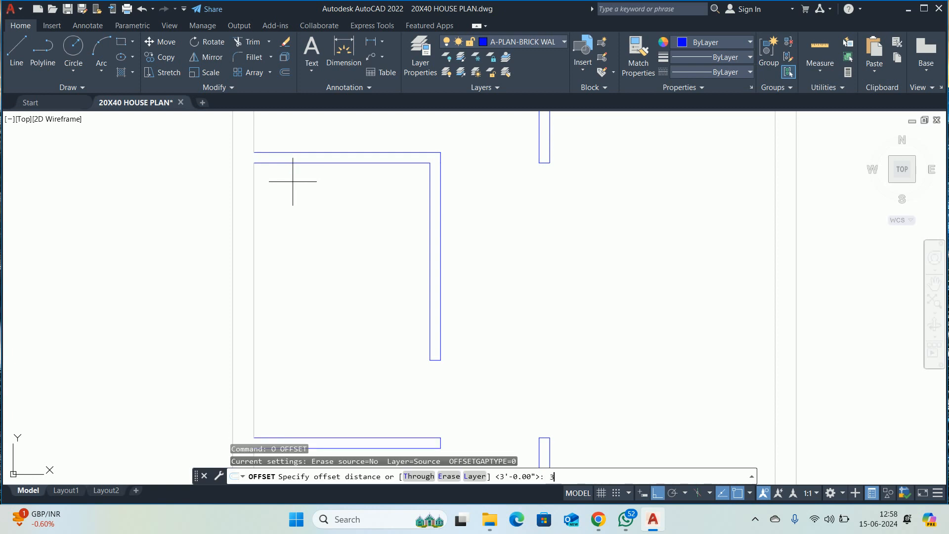
{"action": "type", "text": "6"}
{"action": "key", "text": "Return"}
{"action": "left_click", "coordinate": [351, 169]}
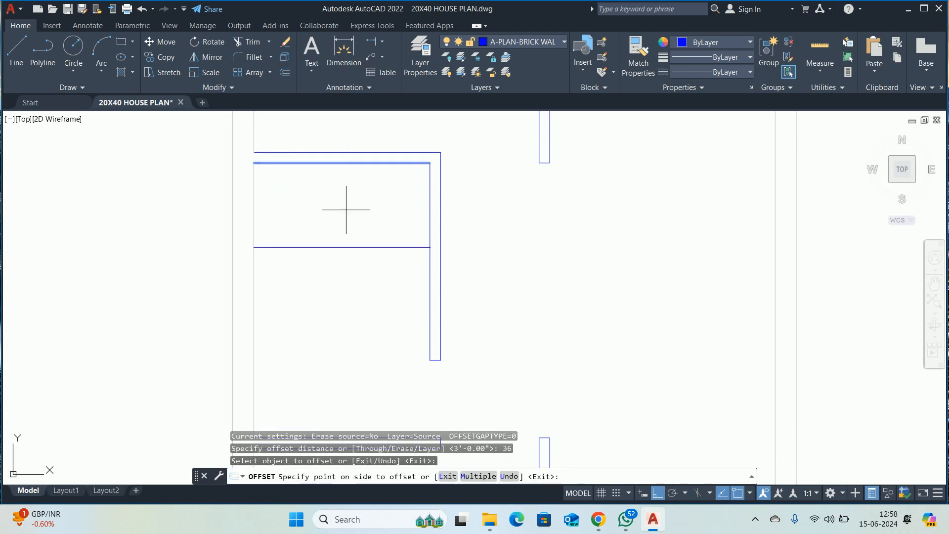
{"action": "left_click", "coordinate": [340, 233]}
{"action": "key", "text": "Escape"}
{"action": "key", "text": "Escape"}
{"action": "key", "text": "Escape"}
{"action": "key", "text": "Escape"}
{"action": "scroll", "coordinate": [338, 275], "scroll_direction": "down", "scroll_amount": 2}
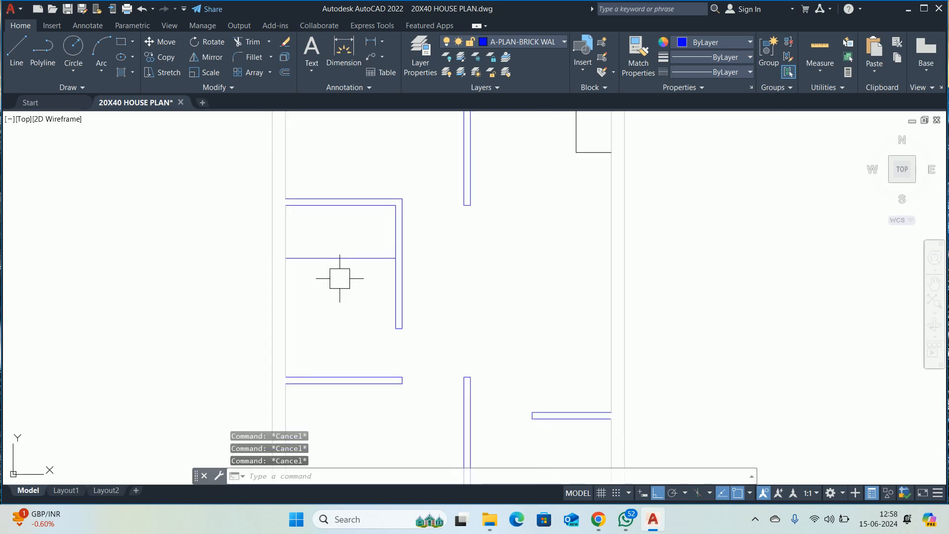
- Offset the new horizontal line in the small room another 3 feet downward
{"action": "key", "text": "Return"}
{"action": "key", "text": "Return"}
{"action": "left_click", "coordinate": [331, 257]}
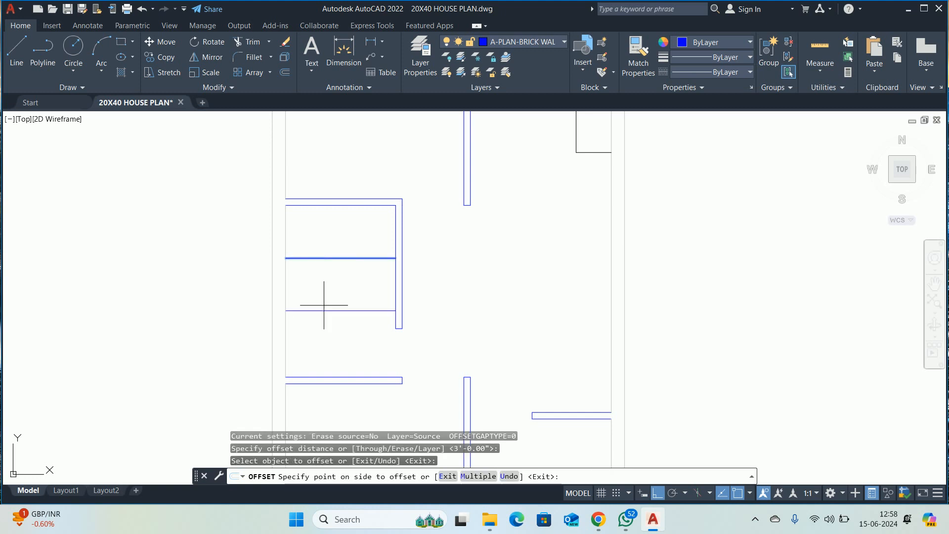
{"action": "left_click", "coordinate": [321, 331]}
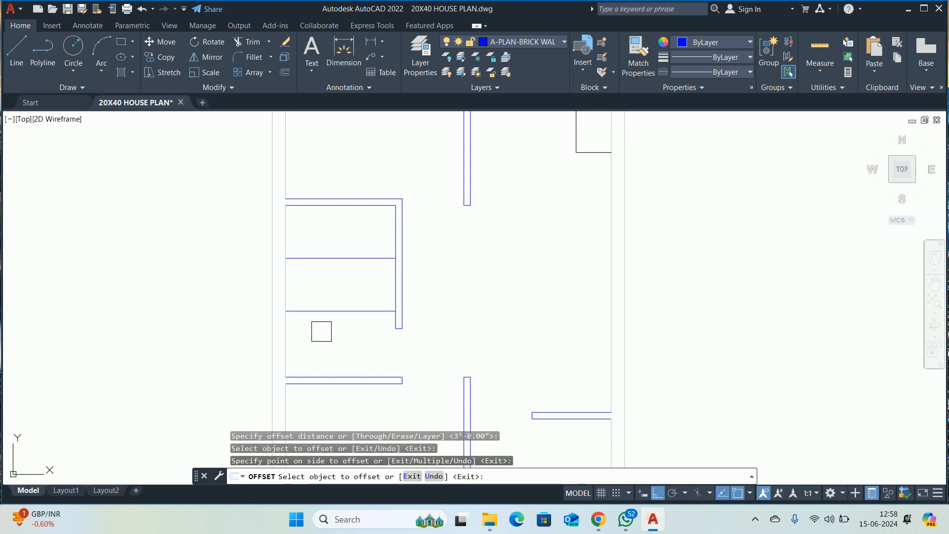
{"action": "key", "text": "Escape"}
{"action": "key", "text": "Escape"}
{"action": "key", "text": "Escape"}
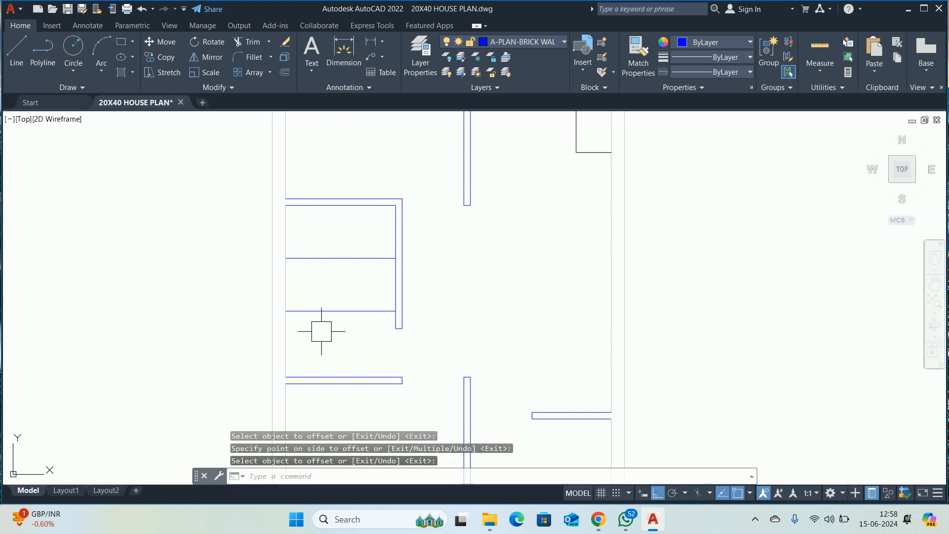
- Measure the gap between the lower offset line and the wall below it with a temporary linear dimension, and cancel it
{"action": "scroll", "coordinate": [319, 296], "scroll_direction": "up", "scroll_amount": 2}
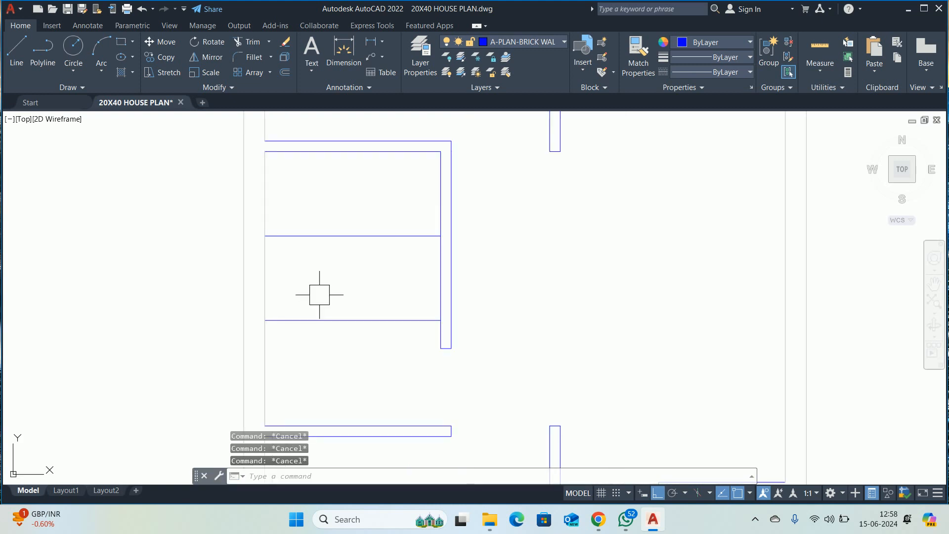
{"action": "mouse_move", "coordinate": [318, 293]}
{"action": "middle_mouse_down"}
{"action": "mouse_move", "coordinate": [301, 329]}
{"action": "mouse_move", "coordinate": [303, 282]}
{"action": "middle_mouse_up"}
{"action": "type", "text": "DLI"}
{"action": "key", "text": "Return"}
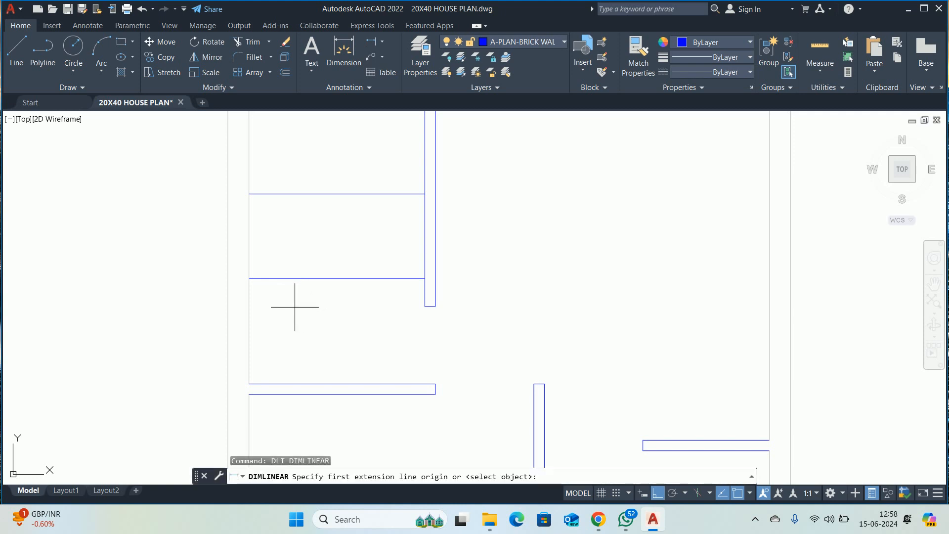
{"action": "left_click", "coordinate": [249, 279]}
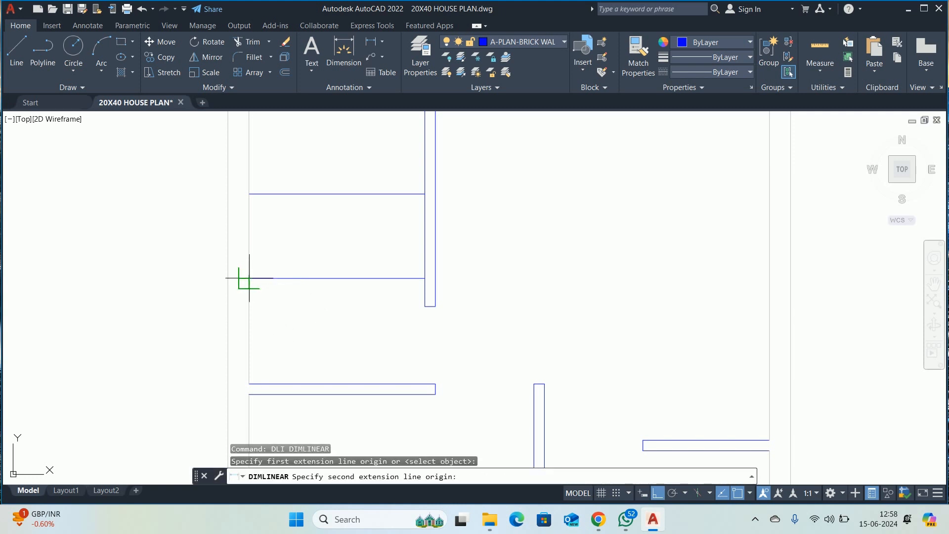
{"action": "left_click", "coordinate": [248, 384]}
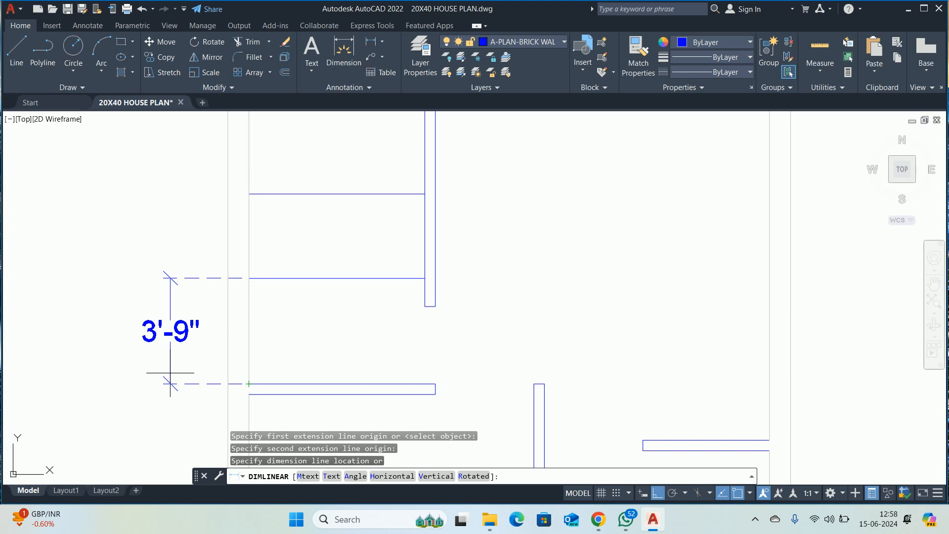
{"action": "key", "text": "Escape"}
{"action": "key", "text": "Escape"}
{"action": "key", "text": "Escape"}
{"action": "scroll", "coordinate": [268, 418], "scroll_direction": "down", "scroll_amount": 2}
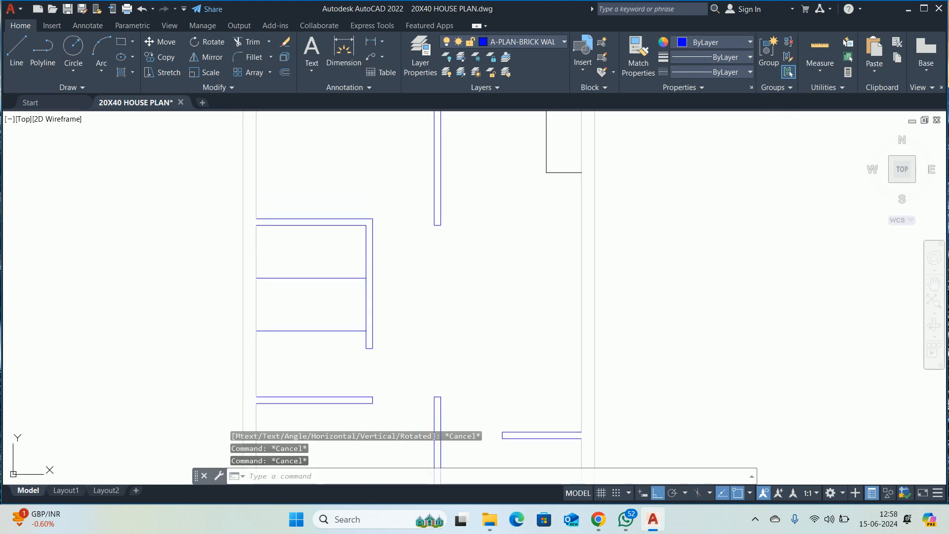
- Measure the length of the lower dividing line in the small left-hand room with a temporary linear dimension and cancel it
{"action": "type", "text": "DIMLI"}
{"action": "key", "text": "Return"}
{"action": "key", "text": "Return"}
{"action": "left_click", "coordinate": [311, 331]}
{"action": "scroll", "coordinate": [298, 307], "scroll_direction": "up", "scroll_amount": 4}
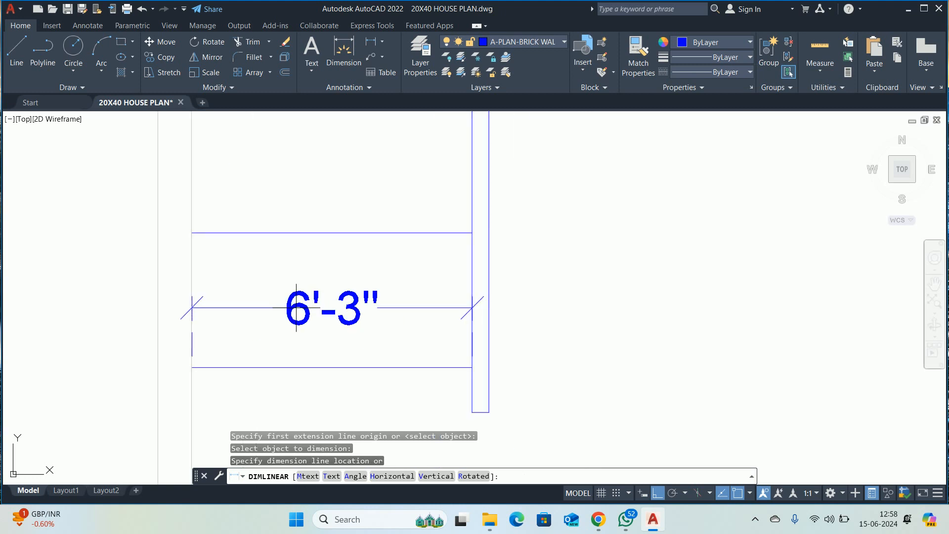
{"action": "key", "text": "Escape"}
{"action": "key", "text": "Escape"}
{"action": "scroll", "coordinate": [296, 309], "scroll_direction": "down", "scroll_amount": 4}
- Delete both horizontal dividing lines inside the small left-hand room
{"action": "left_click", "coordinate": [307, 328]}
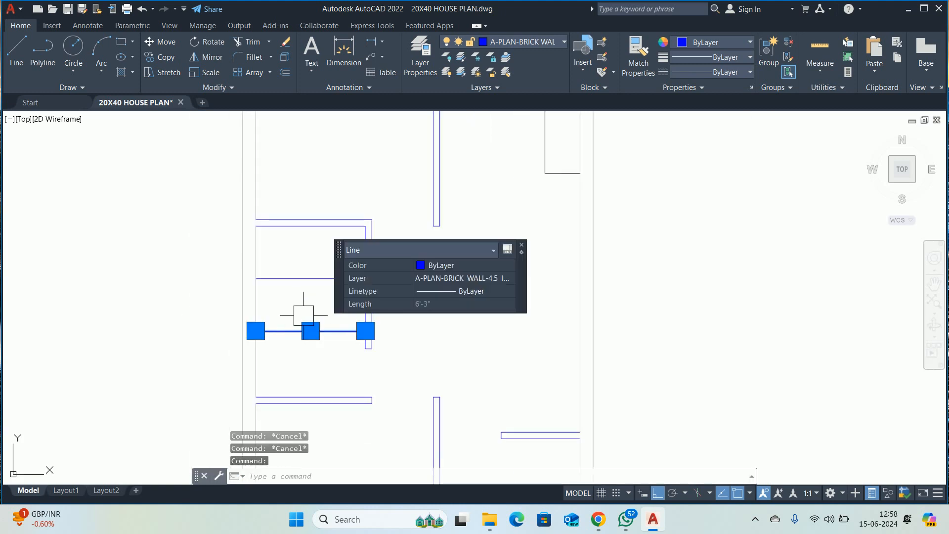
{"action": "key", "text": "Escape"}
{"action": "left_click", "coordinate": [298, 280]}
{"action": "left_click", "coordinate": [319, 380]}
{"action": "left_click", "coordinate": [278, 303]}
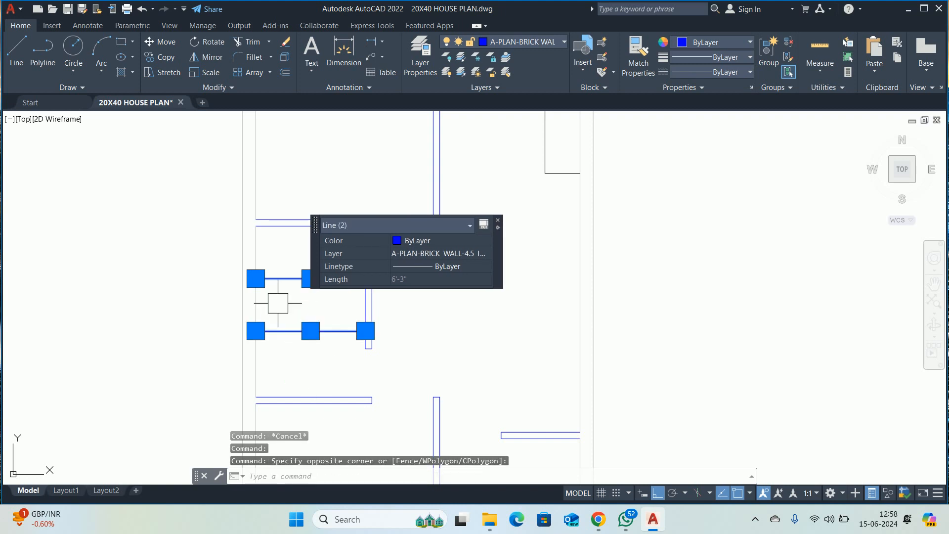
{"action": "key", "text": "Escape"}
{"action": "scroll", "coordinate": [287, 299], "scroll_direction": "down", "scroll_amount": 2}
{"action": "key", "text": "Escape"}
{"action": "key", "text": "Escape"}
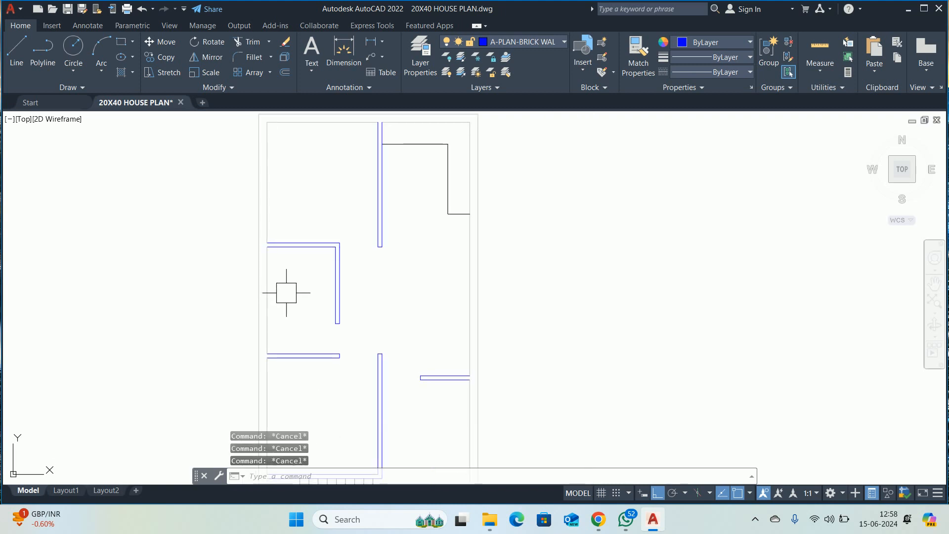
- Offset the upper line of the wall below the small left-hand room 36 inches upward
{"action": "type", "text": "o"}
{"action": "key", "text": "Return"}
{"action": "type", "text": "36"}
{"action": "key", "text": "Return"}
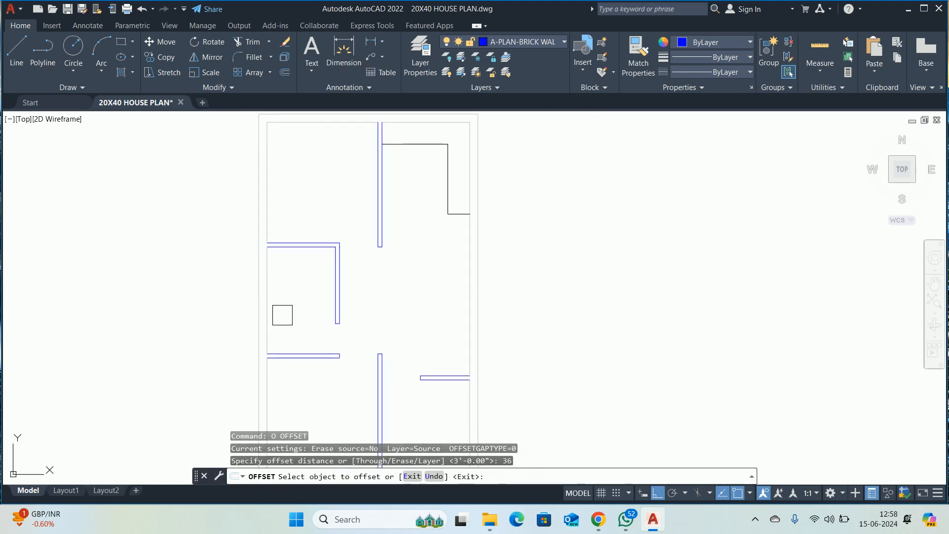
{"action": "scroll", "coordinate": [282, 316], "scroll_direction": "up", "scroll_amount": 3}
{"action": "left_click", "coordinate": [280, 386]}
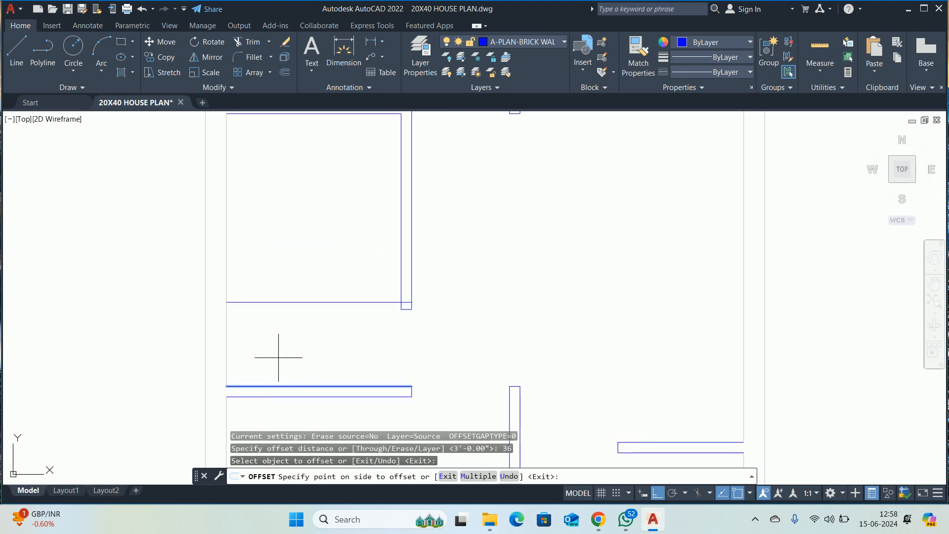
{"action": "left_click", "coordinate": [272, 306]}
{"action": "key", "text": "Escape"}
- Trim the new horizontal line's end where it crosses the short vertical wall of the small room
{"action": "type", "text": "tr"}
{"action": "key", "text": "Return"}
{"action": "scroll", "coordinate": [417, 301], "scroll_direction": "up", "scroll_amount": 5}
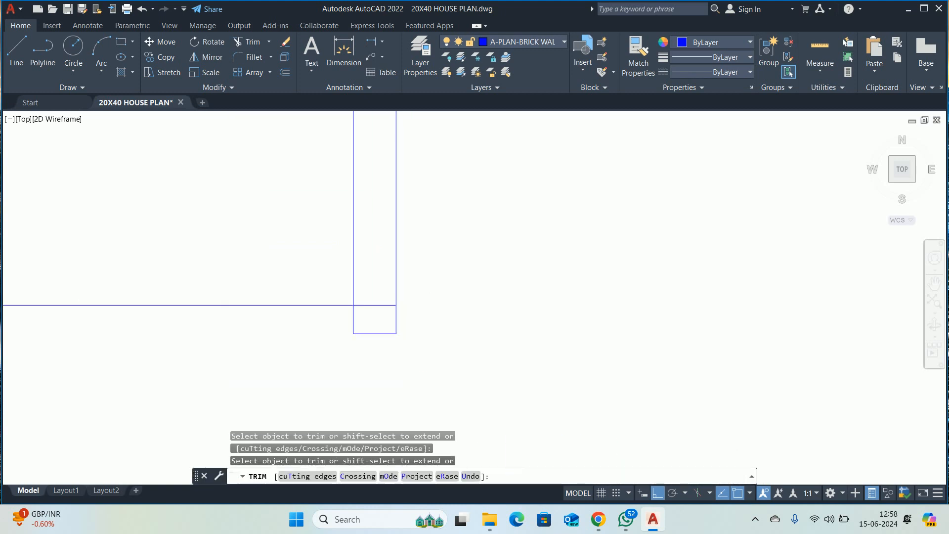
{"action": "key", "text": "Escape"}
{"action": "key", "text": "Escape"}
{"action": "key", "text": "Escape"}
{"action": "scroll", "coordinate": [280, 282], "scroll_direction": "down", "scroll_amount": 3}
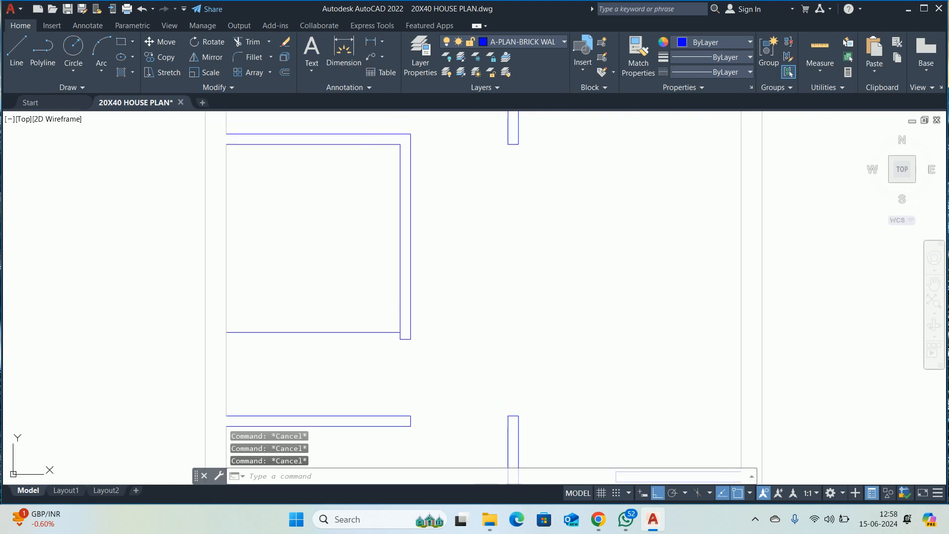
- Measure the distance from the new horizontal line to the room's upper wall with a temporary linear dimension and cancel it
{"action": "type", "text": "o"}
{"action": "key", "text": "Return"}
{"action": "key", "text": "Escape"}
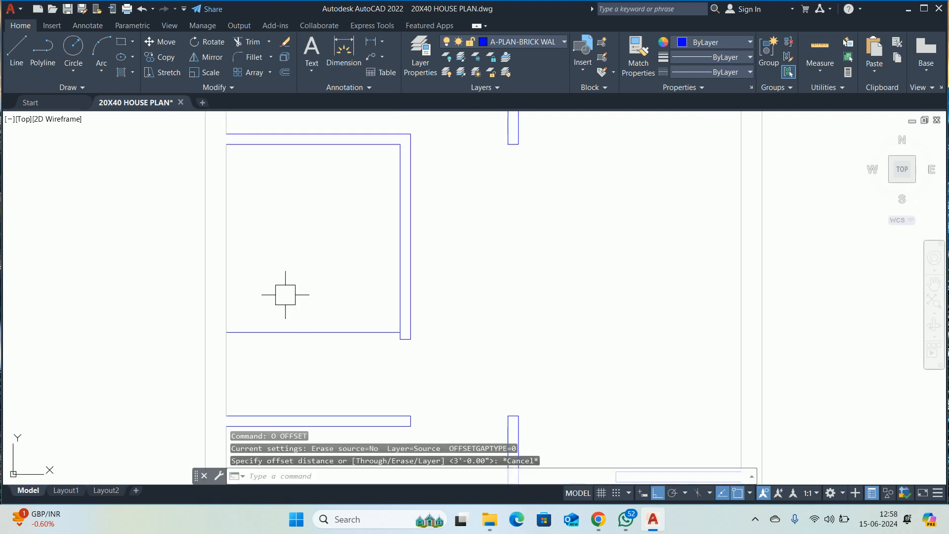
{"action": "type", "text": "DLI"}
{"action": "key", "text": "Return"}
{"action": "left_click", "coordinate": [227, 333]}
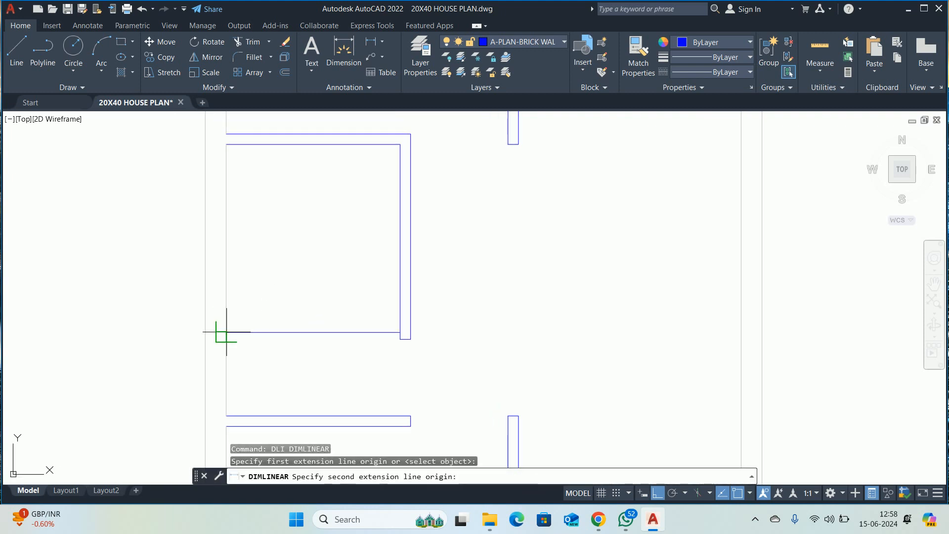
{"action": "left_click", "coordinate": [226, 144]}
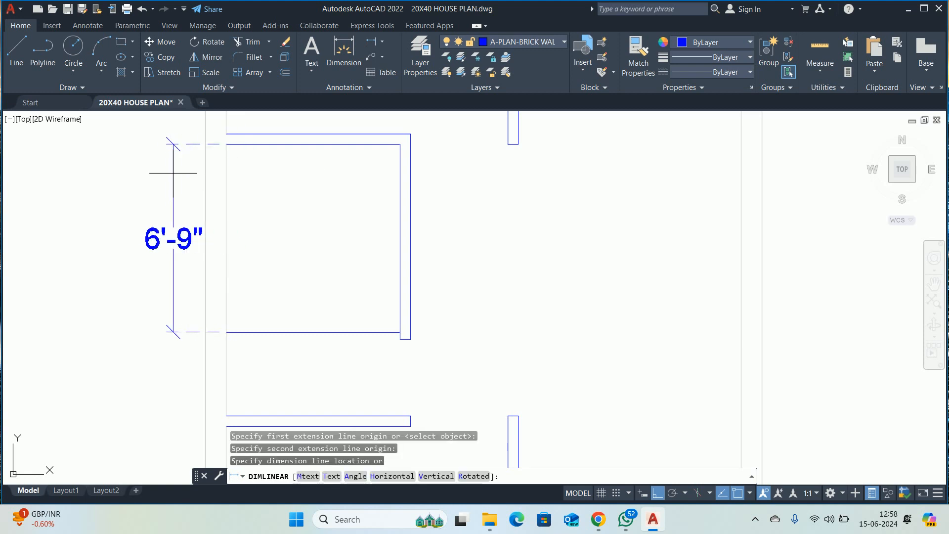
{"action": "key", "text": "Escape"}
- Offset the horizontal line in the small left-hand room 3 feet upward
{"action": "type", "text": "o"}
{"action": "key", "text": "Return"}
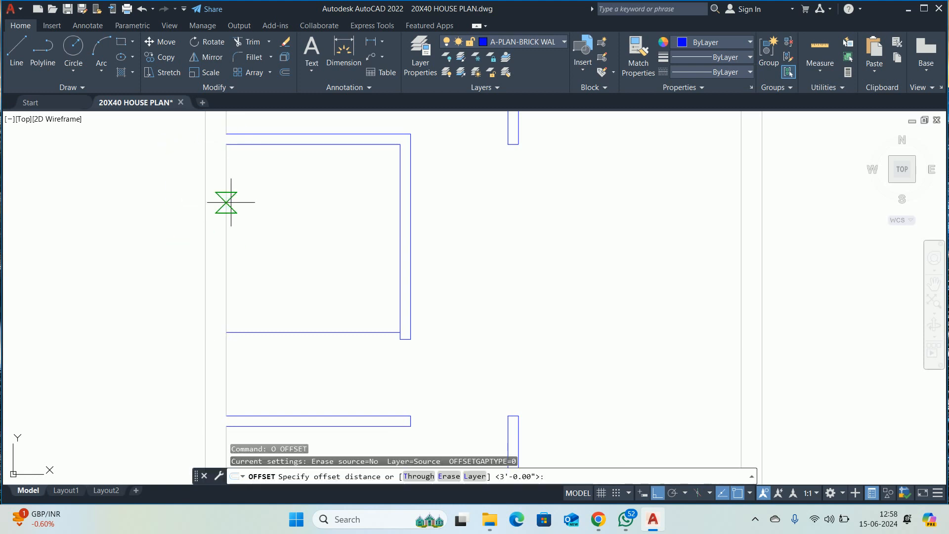
{"action": "type", "text": "3'"}
{"action": "key", "text": "Return"}
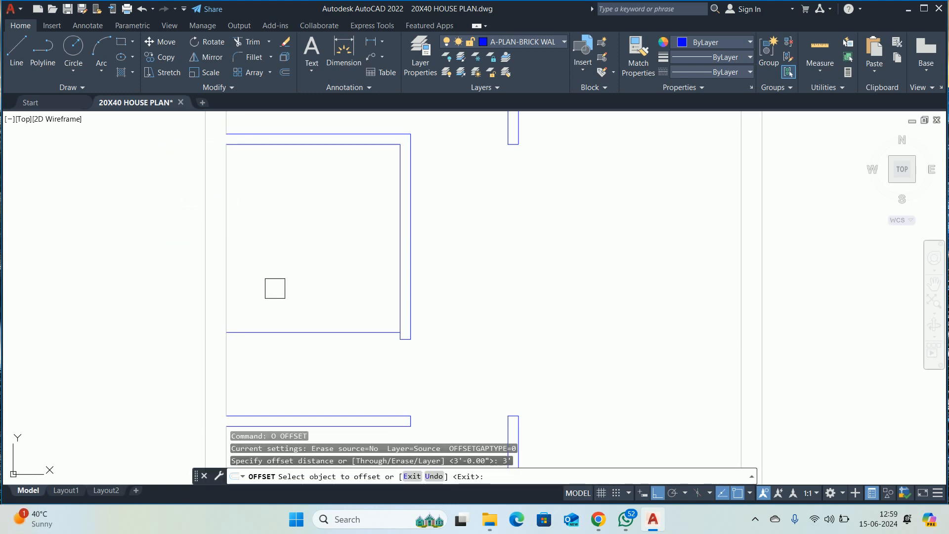
{"action": "left_click", "coordinate": [277, 331]}
{"action": "left_click", "coordinate": [278, 287]}
{"action": "key", "text": "Escape"}
{"action": "key", "text": "Escape"}
{"action": "key", "text": "Escape"}
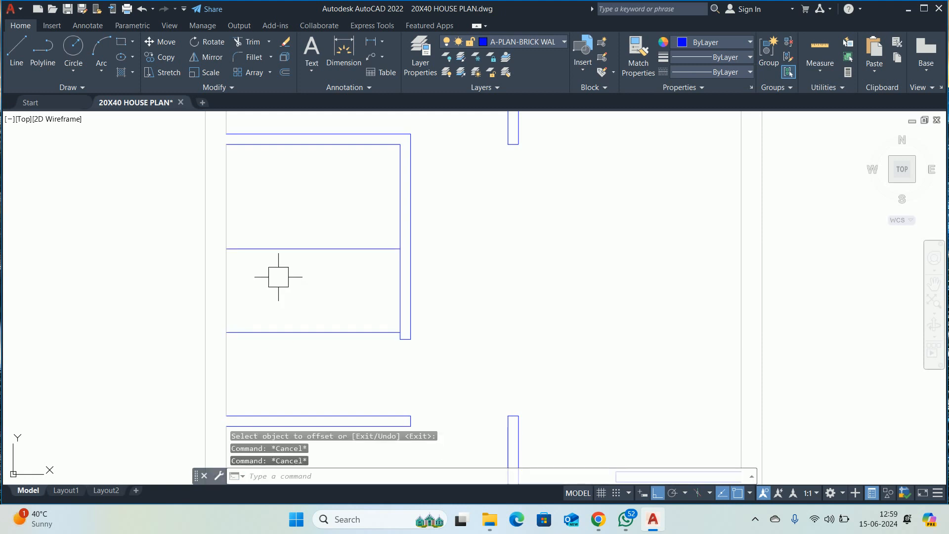
- Measure the gap between the upper dividing line and the room's upper wall with a temporary linear dimension and cancel it
{"action": "type", "text": "dli"}
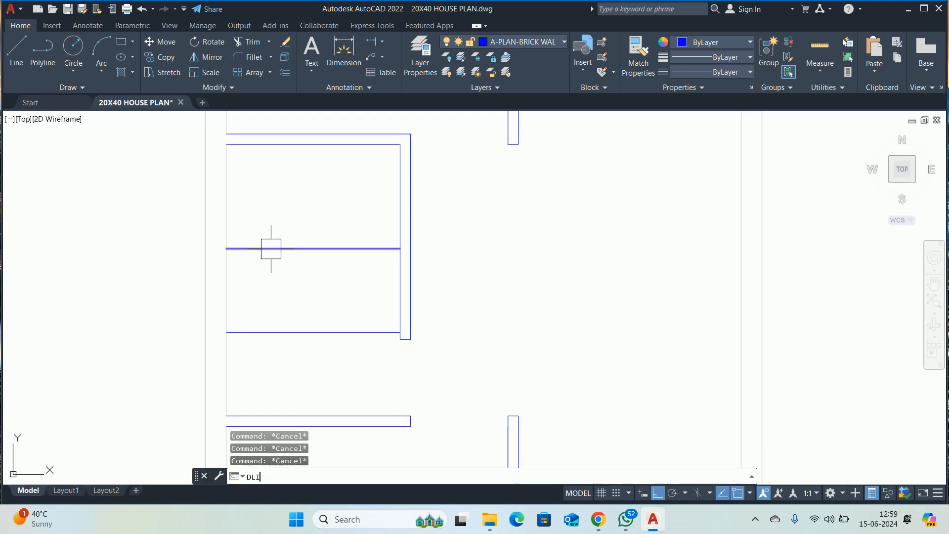
{"action": "key", "text": "Return"}
{"action": "left_click", "coordinate": [227, 249]}
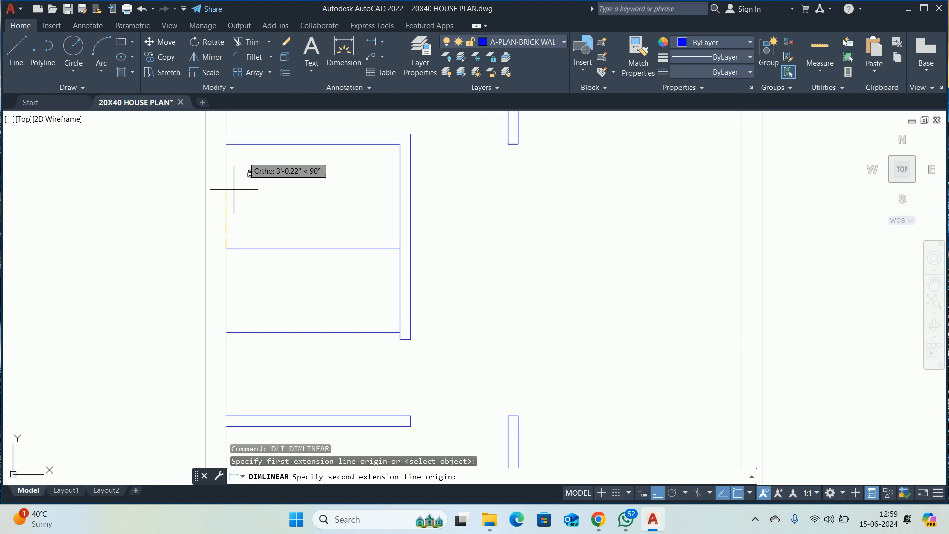
{"action": "left_click", "coordinate": [226, 144]}
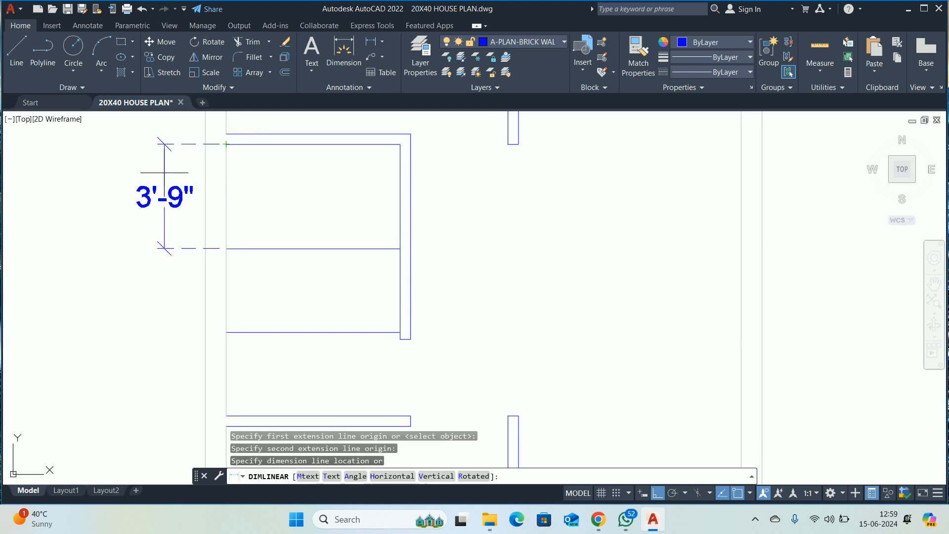
{"action": "key", "text": "Escape"}
{"action": "key", "text": "Escape"}
{"action": "key", "text": "Escape"}
{"action": "middle_click_drag", "start_coordinate": [266, 237], "coordinate": [261, 226]}
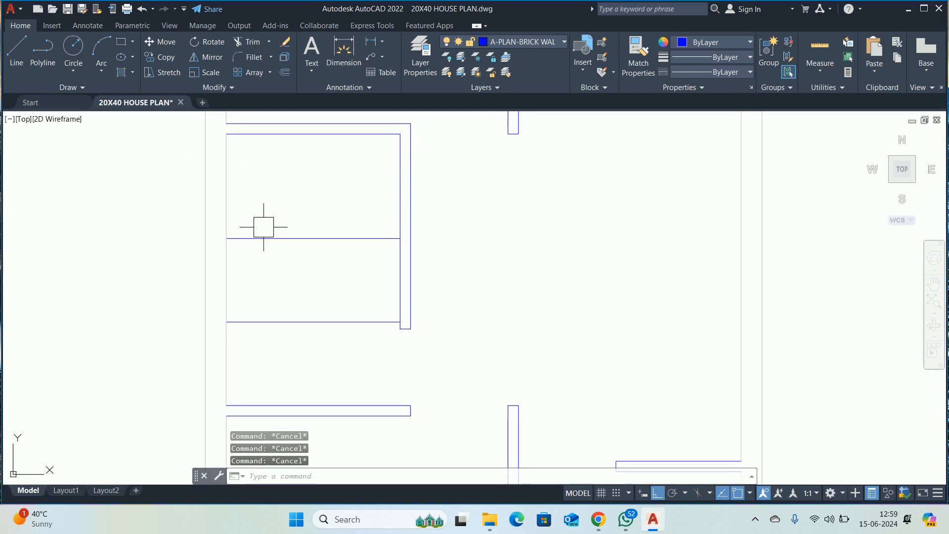
- Try to offset the inner line of the left exterior wall by 18 inches
{"action": "type", "text": "o"}
{"action": "key", "text": "Return"}
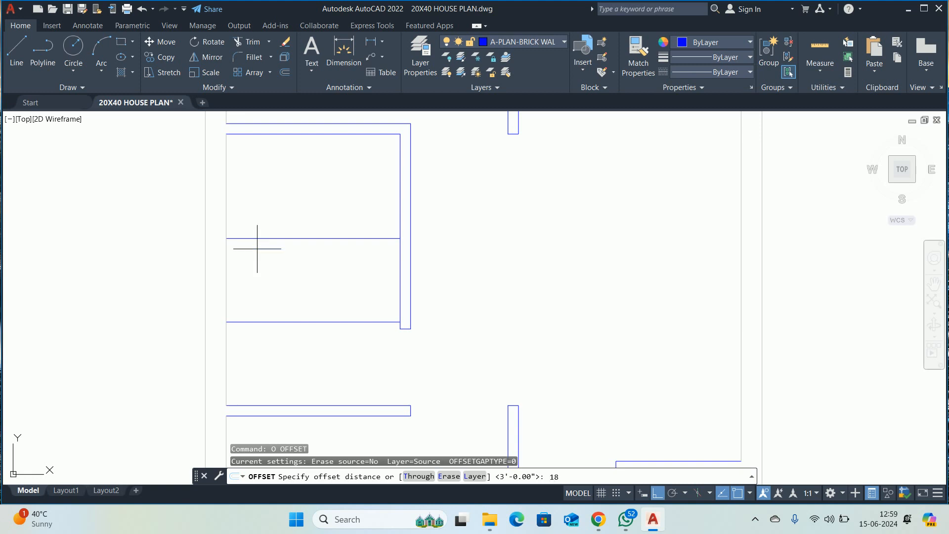
{"action": "type", "text": "18"}
{"action": "key", "text": "Return"}
{"action": "left_click", "coordinate": [246, 278]}
{"action": "key", "text": "Escape"}
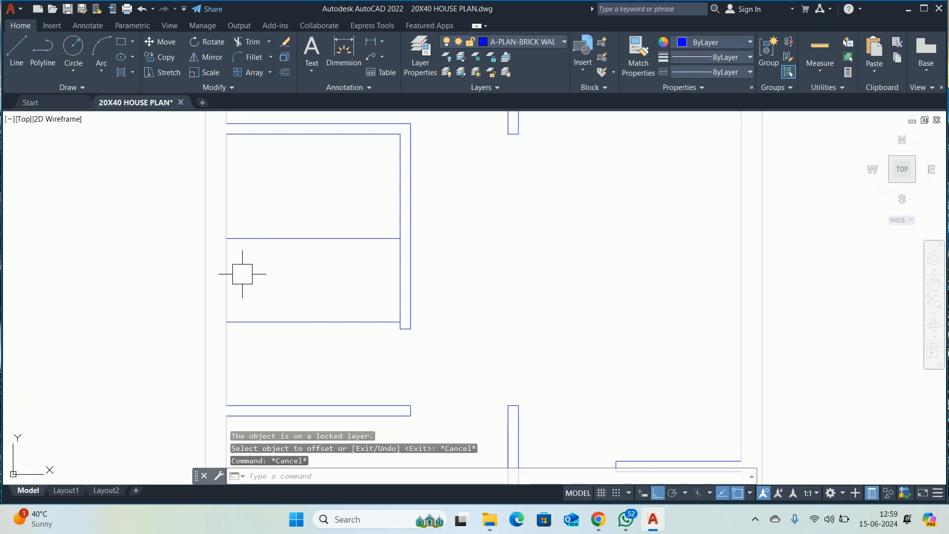
- Unlock the A-PLAN-BRICK WALL-9 INCHES layer
{"action": "type", "text": "LA"}
{"action": "key", "text": "Return"}
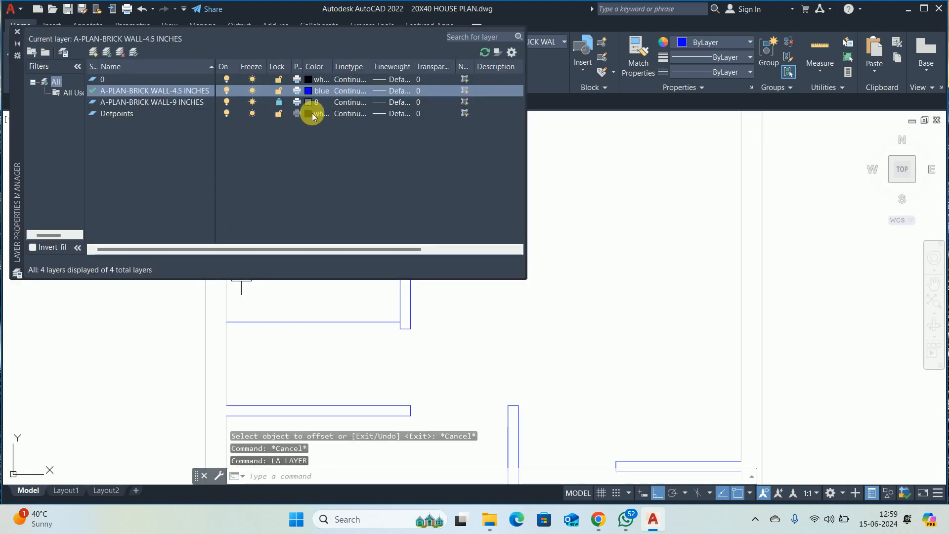
{"action": "left_click", "coordinate": [278, 102]}
{"action": "left_click", "coordinate": [17, 31]}
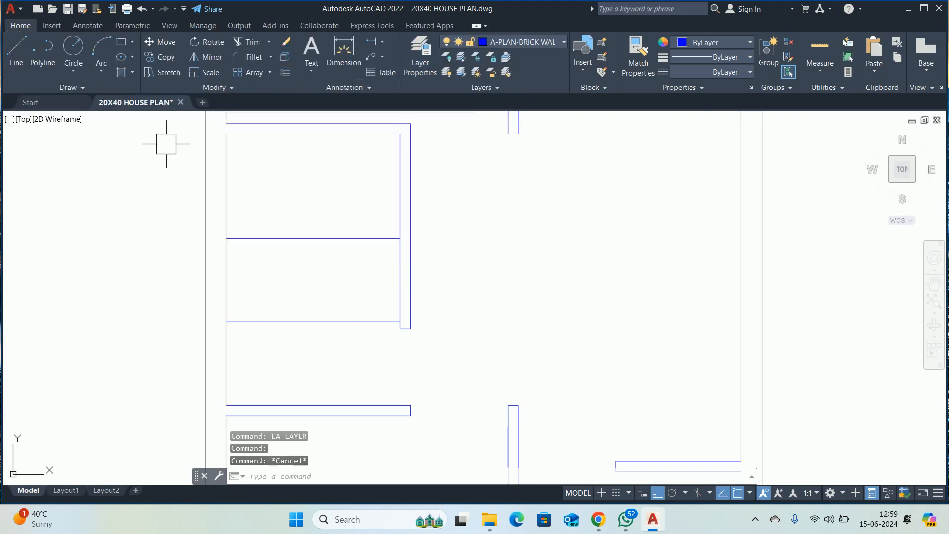
- Offset the inner line of the left exterior wall 18 inches into the small room
{"action": "type", "text": "O"}
{"action": "key", "text": "Return"}
{"action": "type", "text": "18"}
{"action": "key", "text": "Return"}
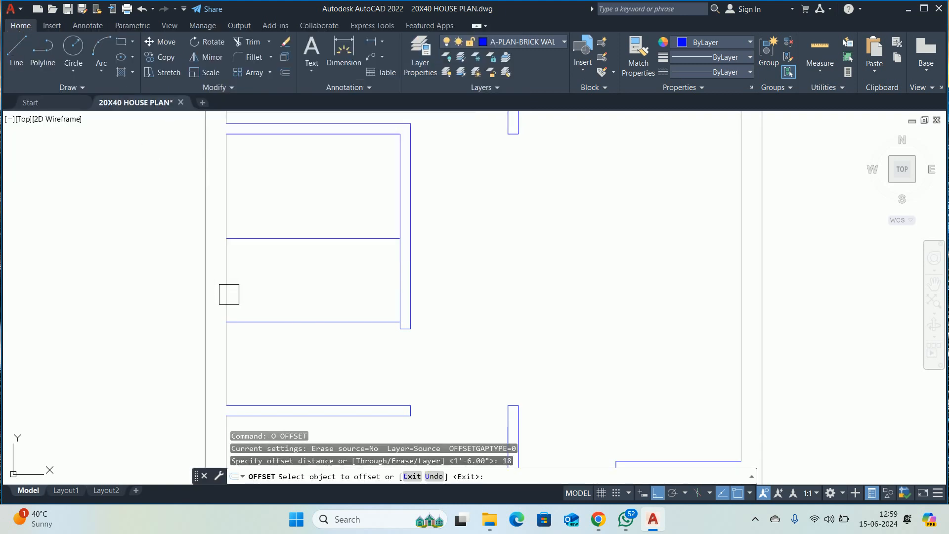
{"action": "left_click", "coordinate": [226, 291]}
{"action": "left_click", "coordinate": [276, 290]}
{"action": "key", "text": "Escape"}
{"action": "key", "text": "Escape"}
{"action": "key", "text": "Escape"}
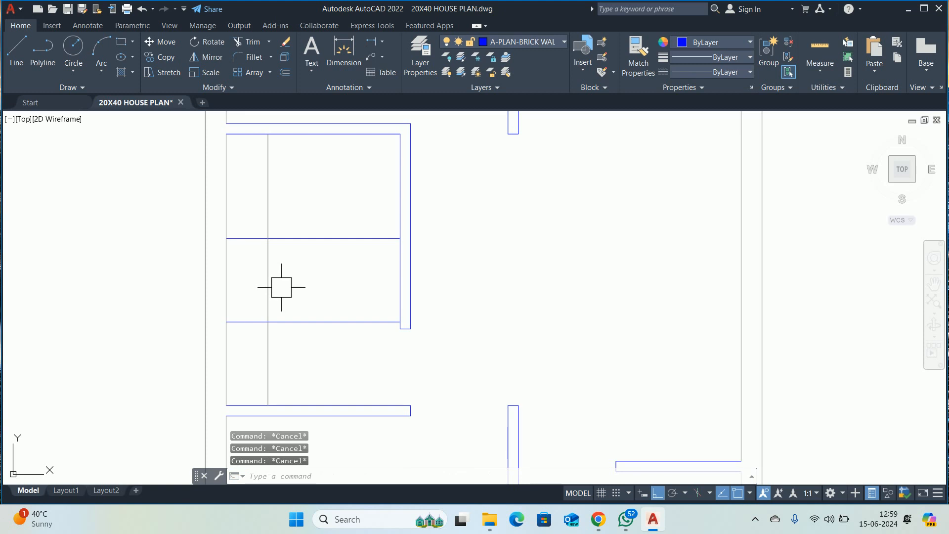
- Offset the new vertical line to the right and the two horizontal dividing lines toward each other by 4.5 inches
{"action": "type", "text": "O"}
{"action": "key", "text": "Return"}
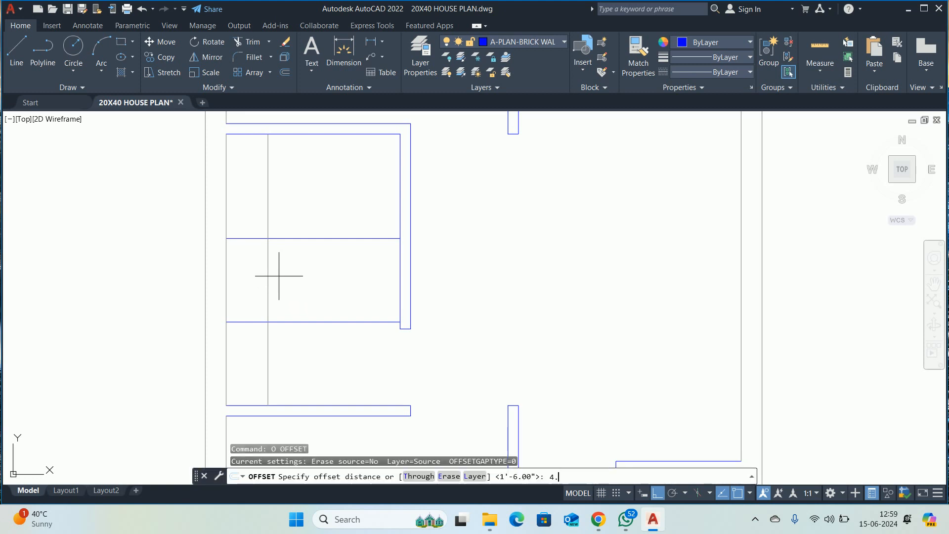
{"action": "type", "text": "4.5"}
{"action": "key", "text": "Return"}
{"action": "left_click", "coordinate": [269, 268]}
{"action": "left_click", "coordinate": [307, 271]}
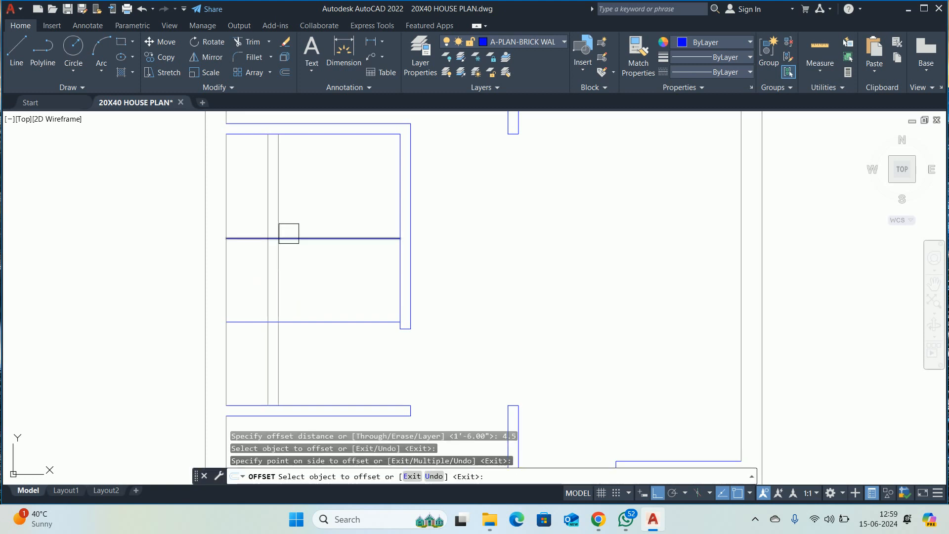
{"action": "left_click", "coordinate": [289, 238]}
{"action": "left_click", "coordinate": [298, 274]}
{"action": "left_click", "coordinate": [313, 321]}
{"action": "left_click", "coordinate": [309, 290]}
{"action": "key", "text": "Escape"}
{"action": "key", "text": "Escape"}
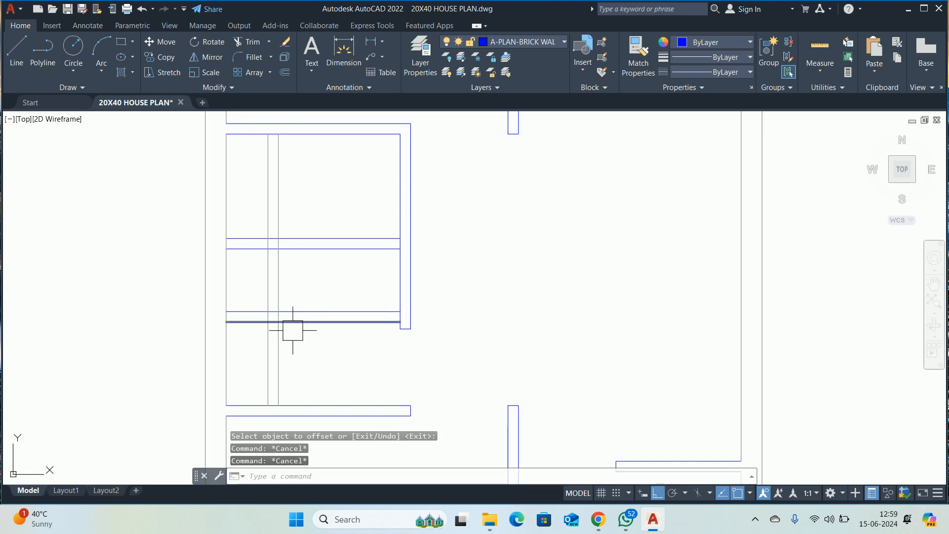
{"action": "key", "text": "Escape"}
- Trim the horizontal lines beyond the outer vertical line and the vertical lines above and below the small enclosure
{"action": "scroll", "coordinate": [292, 332], "scroll_direction": "up", "scroll_amount": 4}
{"action": "type", "text": "tr"}
{"action": "key", "text": "Return"}
{"action": "left_click", "coordinate": [202, 349]}
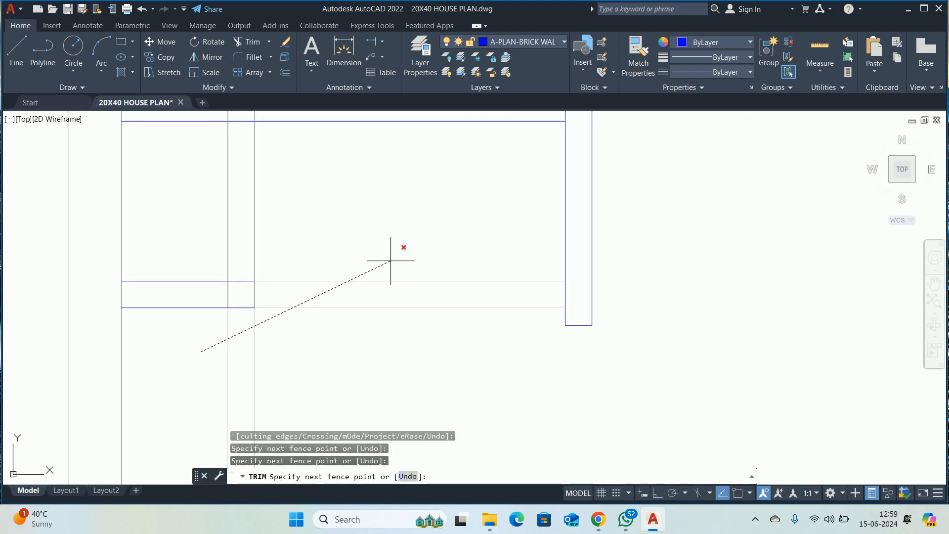
{"action": "left_click", "coordinate": [403, 244]}
{"action": "key", "text": "Return"}
{"action": "middle_click_drag", "start_coordinate": [376, 242], "coordinate": [404, 346]}
{"action": "left_click", "coordinate": [404, 342]}
{"action": "left_click", "coordinate": [232, 163]}
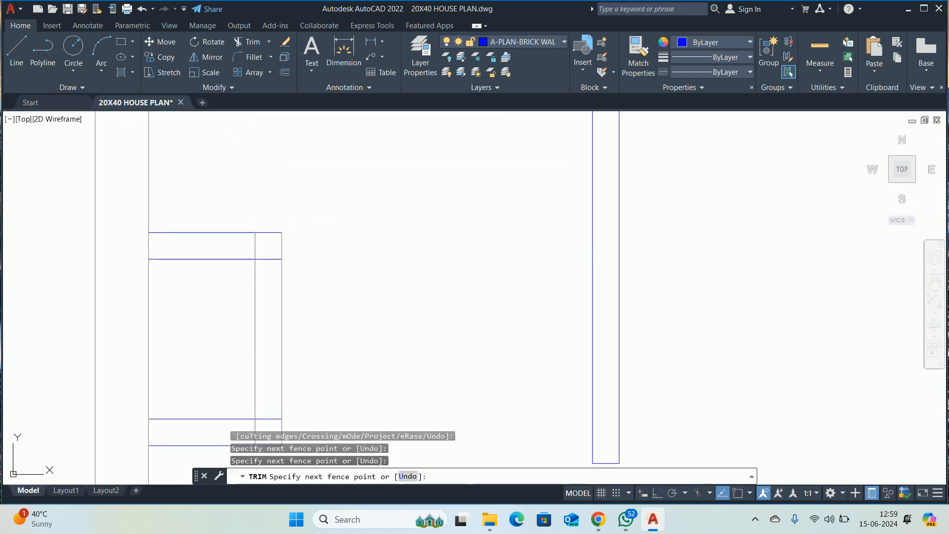
- Trim the overlapping line ends inside the upper and lower corners of the small enclosure's 4.5-inch wall
{"action": "scroll", "coordinate": [233, 257], "scroll_direction": "up", "scroll_amount": 2}
{"action": "scroll", "coordinate": [234, 256], "scroll_direction": "up", "scroll_amount": 1}
{"action": "left_click", "coordinate": [276, 232]}
{"action": "left_click", "coordinate": [333, 277]}
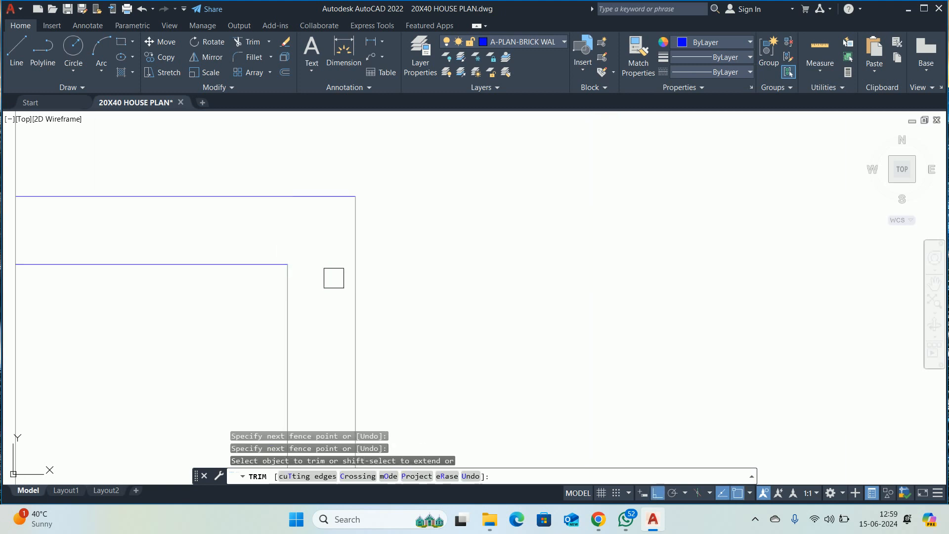
{"action": "scroll", "coordinate": [332, 277], "scroll_direction": "down", "scroll_amount": 3}
{"action": "middle_click_drag", "start_coordinate": [307, 294], "coordinate": [307, 319]}
{"action": "scroll", "coordinate": [317, 264], "scroll_direction": "up", "scroll_amount": 3}
{"action": "left_click", "coordinate": [332, 277]}
{"action": "left_click", "coordinate": [418, 227]}
{"action": "key", "text": "Return"}
- Trim the exterior wall's inner line where the enclosure's lower and upper walls join it
{"action": "scroll", "coordinate": [378, 249], "scroll_direction": "down", "scroll_amount": 4}
{"action": "scroll", "coordinate": [301, 310], "scroll_direction": "up", "scroll_amount": 3}
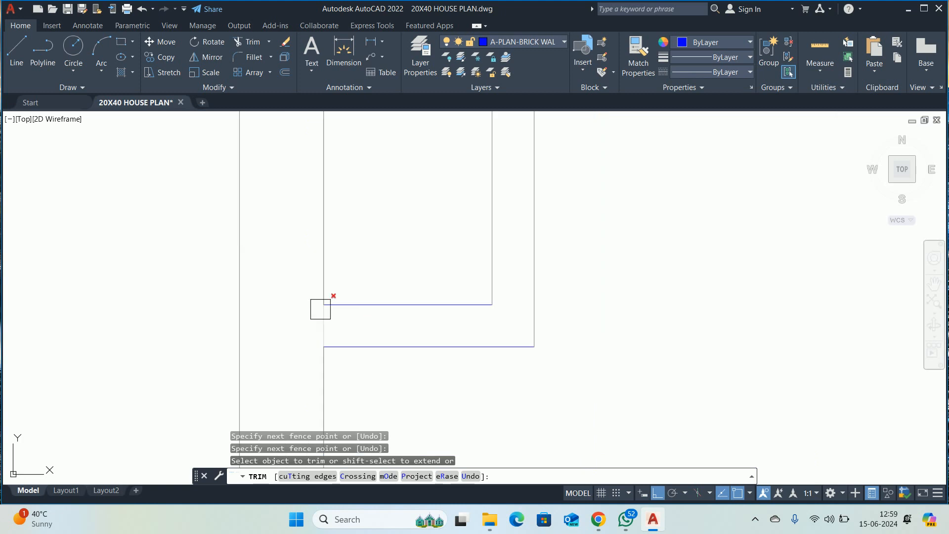
{"action": "left_click", "coordinate": [317, 313]}
{"action": "scroll", "coordinate": [345, 213], "scroll_direction": "down", "scroll_amount": 2}
{"action": "middle_click_drag", "start_coordinate": [344, 230], "coordinate": [337, 430]}
{"action": "scroll", "coordinate": [318, 284], "scroll_direction": "up", "scroll_amount": 3}
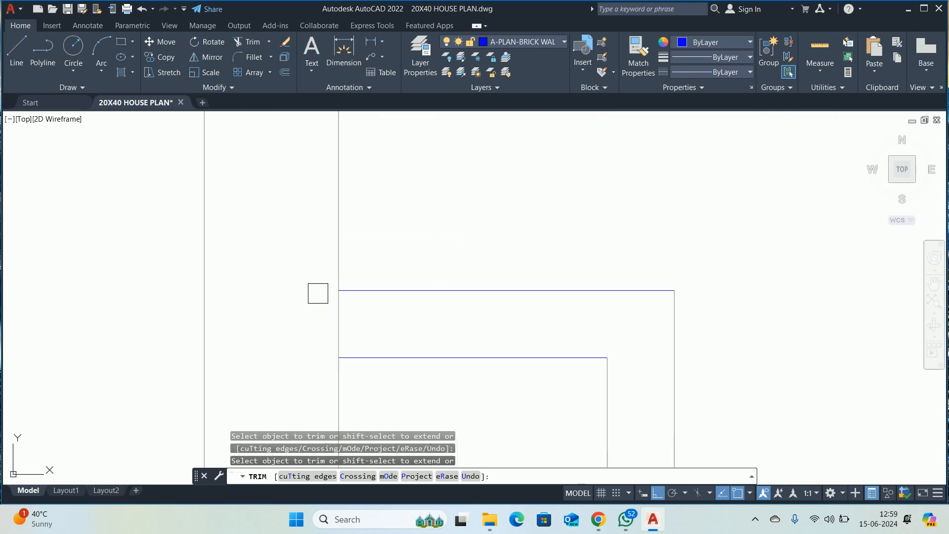
{"action": "left_click", "coordinate": [330, 301]}
{"action": "scroll", "coordinate": [343, 309], "scroll_direction": "down", "scroll_amount": 3}
{"action": "key", "text": "Escape"}
{"action": "middle_click_drag", "start_coordinate": [407, 316], "coordinate": [333, 249]}
{"action": "key", "text": "Escape"}
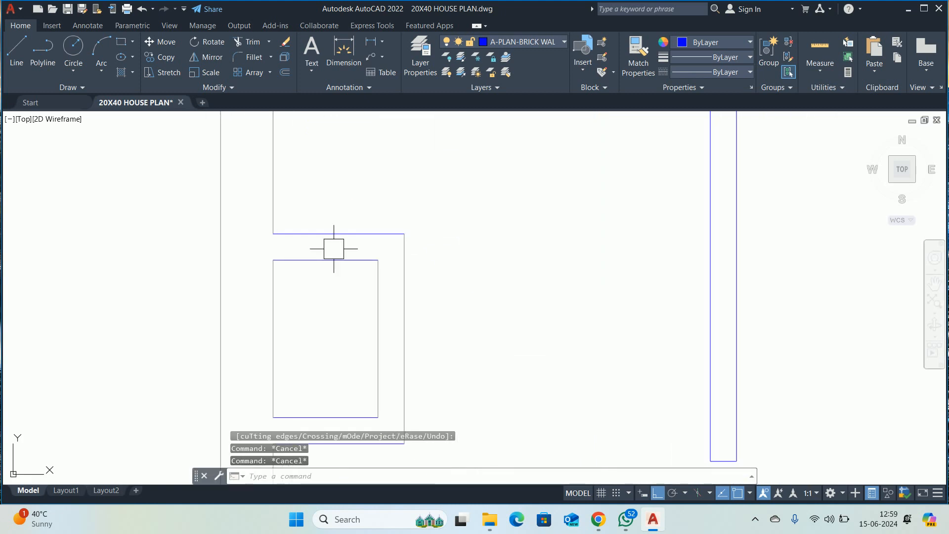
- Match the enclosure's gray vertical wall lines to the properties of its blue 4.5-inch horizontal line
{"action": "type", "text": "MA"}
{"action": "key", "text": "Return"}
{"action": "left_click", "coordinate": [328, 260]}
{"action": "left_click", "coordinate": [514, 346]}
{"action": "left_click", "coordinate": [284, 245]}
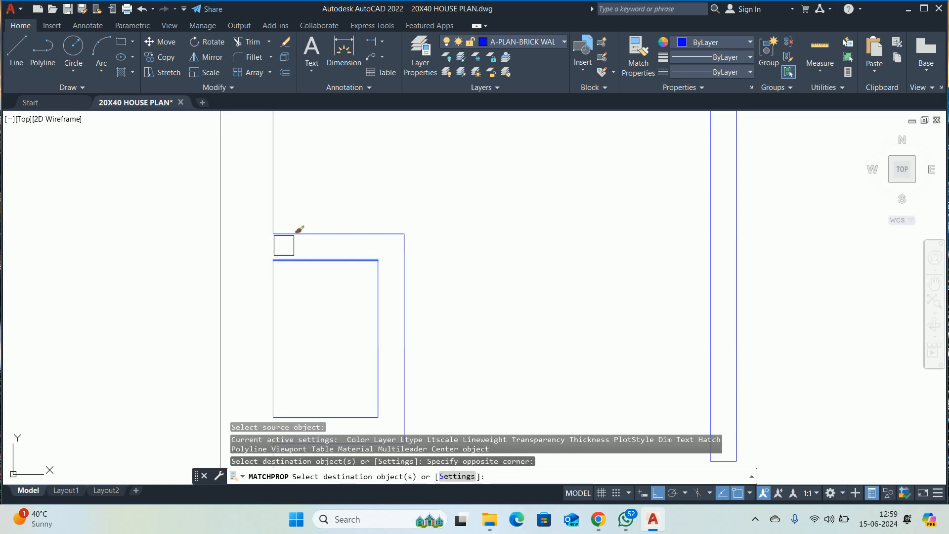
{"action": "key", "text": "Return"}
{"action": "key", "text": "Return"}
{"action": "scroll", "coordinate": [387, 279], "scroll_direction": "down", "scroll_amount": 2}
{"action": "middle_click_drag", "start_coordinate": [386, 285], "coordinate": [350, 250]}
{"action": "key", "text": "Escape"}
{"action": "key", "text": "Escape"}
{"action": "key", "text": "Escape"}
- Draw two crossing diagonal lines between the opposite inner corners of the small enclosure
{"action": "type", "text": "L"}
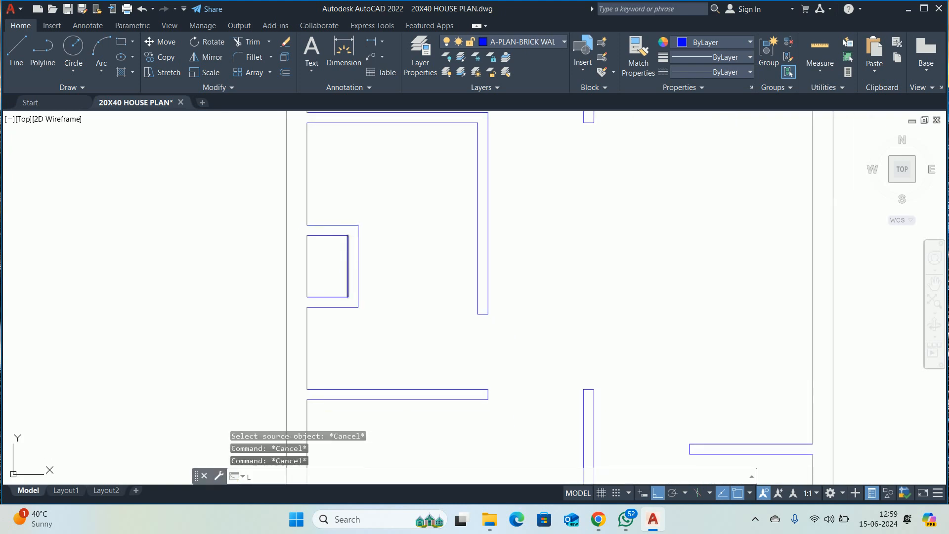
{"action": "key", "text": "Return"}
{"action": "scroll", "coordinate": [318, 230], "scroll_direction": "up", "scroll_amount": 1}
{"action": "left_click", "coordinate": [300, 238]}
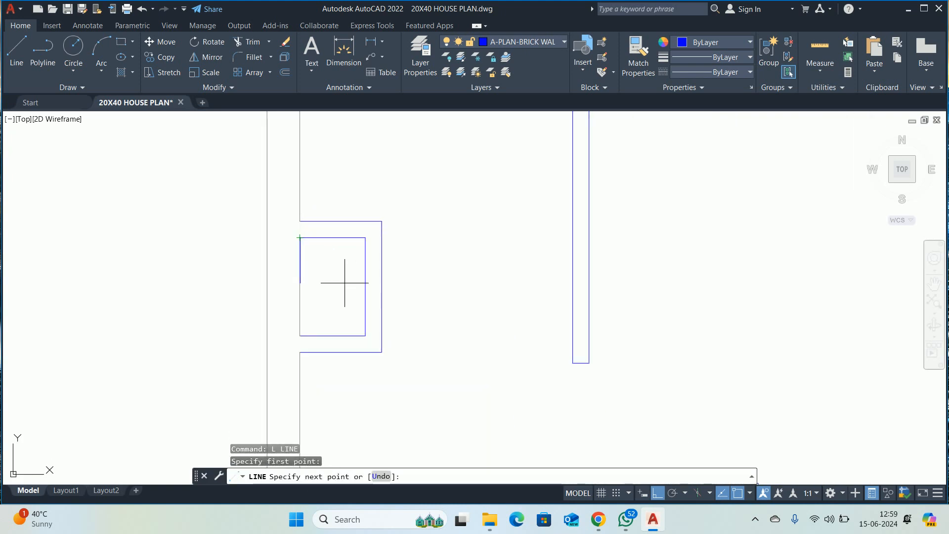
{"action": "left_click", "coordinate": [366, 336]}
{"action": "key", "text": "Escape"}
{"action": "key", "text": "Return"}
{"action": "left_click", "coordinate": [300, 336]}
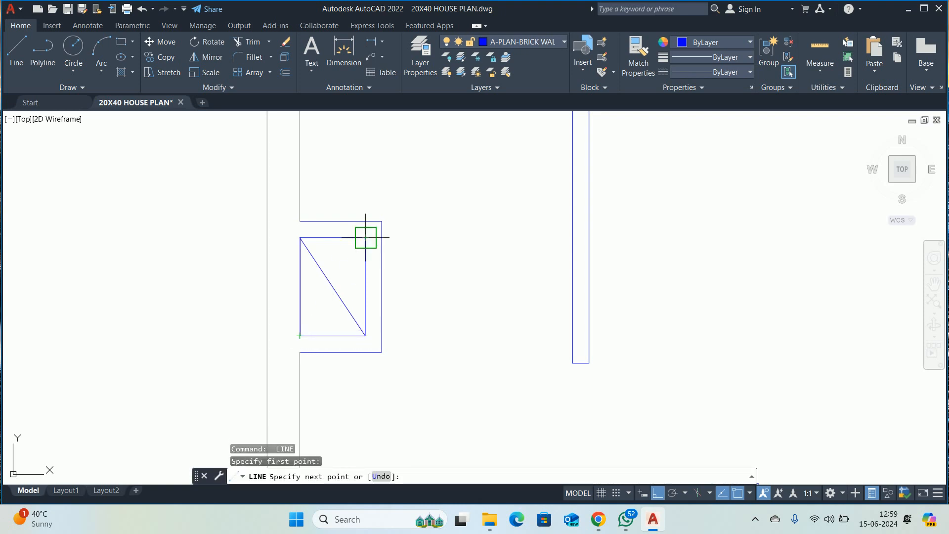
{"action": "left_click", "coordinate": [366, 238]}
{"action": "key", "text": "Escape"}
{"action": "key", "text": "Escape"}
{"action": "key", "text": "Escape"}
{"action": "scroll", "coordinate": [390, 282], "scroll_direction": "down", "scroll_amount": 5}
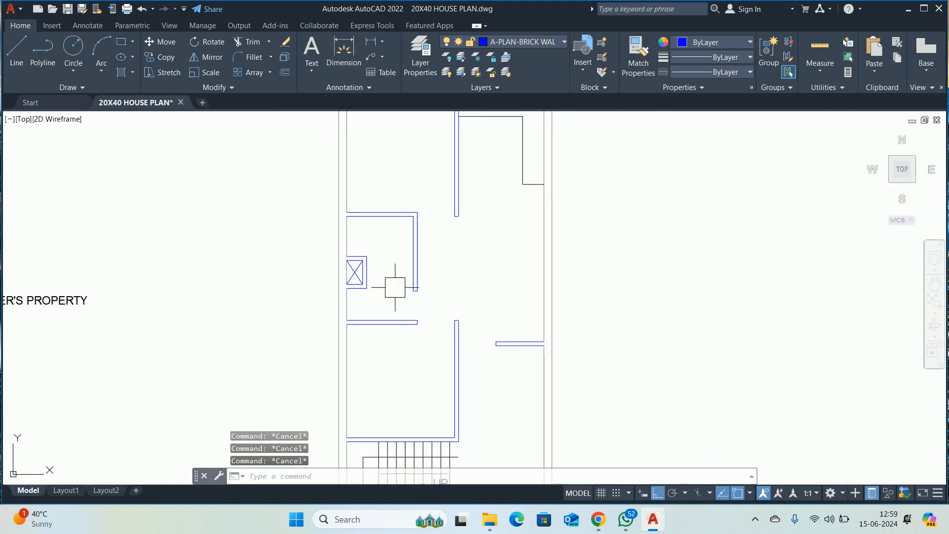
- Measure the exterior wall's inner line between the room's upper wall and the small enclosure with a linear dimension
{"action": "scroll", "coordinate": [361, 265], "scroll_direction": "up", "scroll_amount": 3}
{"action": "type", "text": "D"}
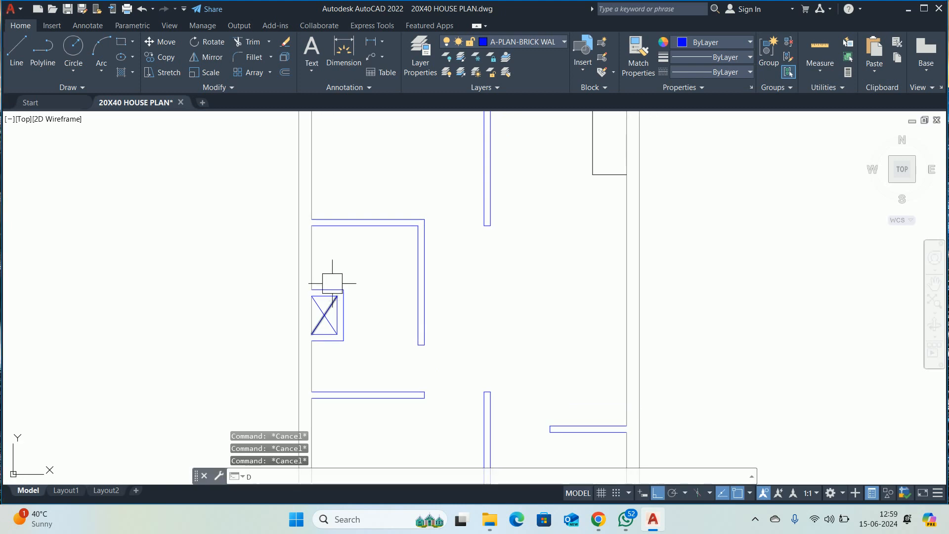
{"action": "type", "text": "LI"}
{"action": "key", "text": "Return"}
{"action": "key", "text": "Return"}
{"action": "left_click", "coordinate": [312, 258]}
{"action": "scroll", "coordinate": [296, 257], "scroll_direction": "up", "scroll_amount": 5}
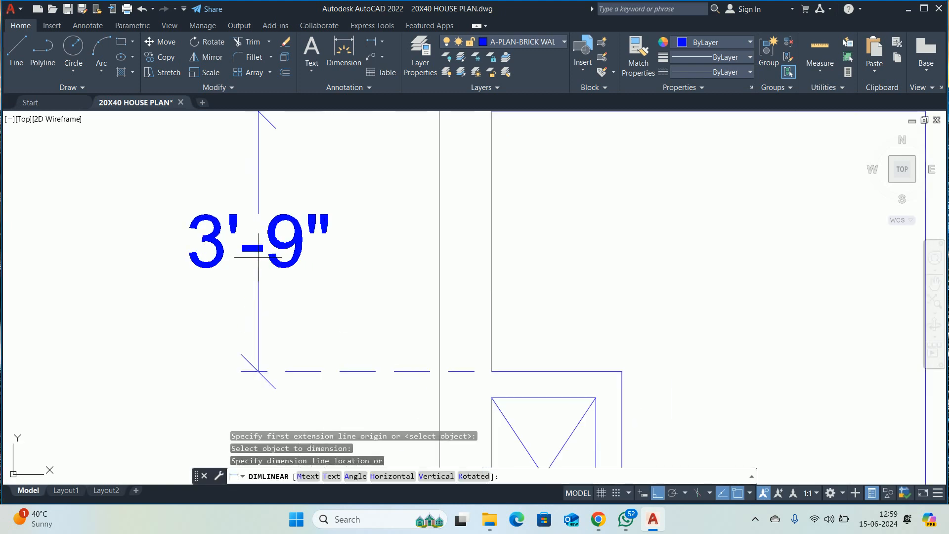
{"action": "key", "text": "Escape"}
{"action": "scroll", "coordinate": [445, 318], "scroll_direction": "down", "scroll_amount": 3}
{"action": "key", "text": "Escape"}
{"action": "key", "text": "Escape"}
{"action": "key", "text": "Escape"}
{"action": "scroll", "coordinate": [339, 255], "scroll_direction": "up", "scroll_amount": 2}
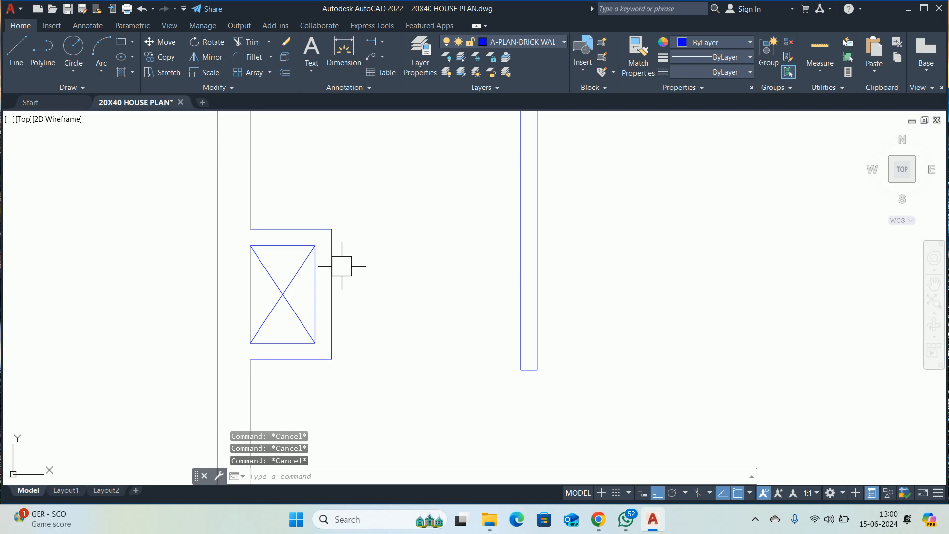
- Measure the clear width from the enclosure's outer upper corner across to the room's vertical partition wall
{"action": "type", "text": "DLI"}
{"action": "key", "text": "Return"}
{"action": "left_click", "coordinate": [331, 229]}
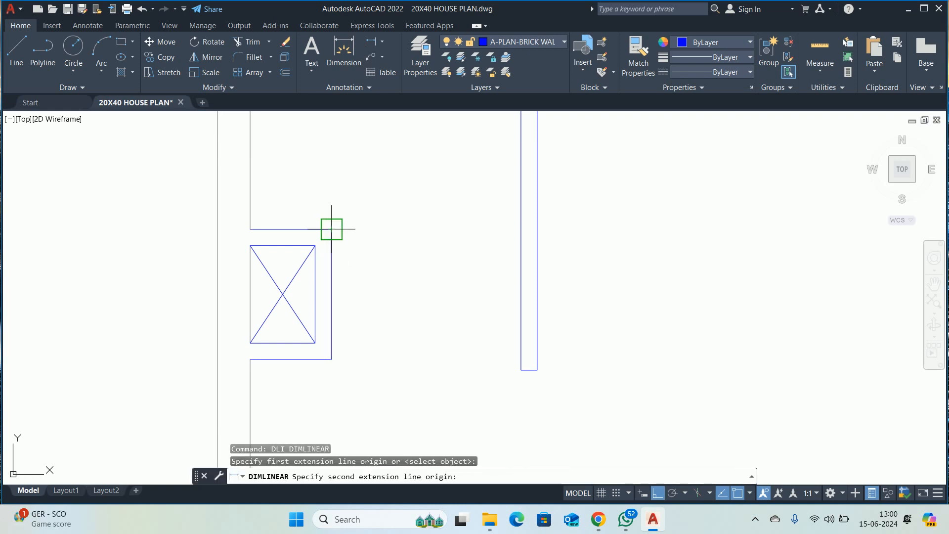
{"action": "left_click", "coordinate": [521, 229]}
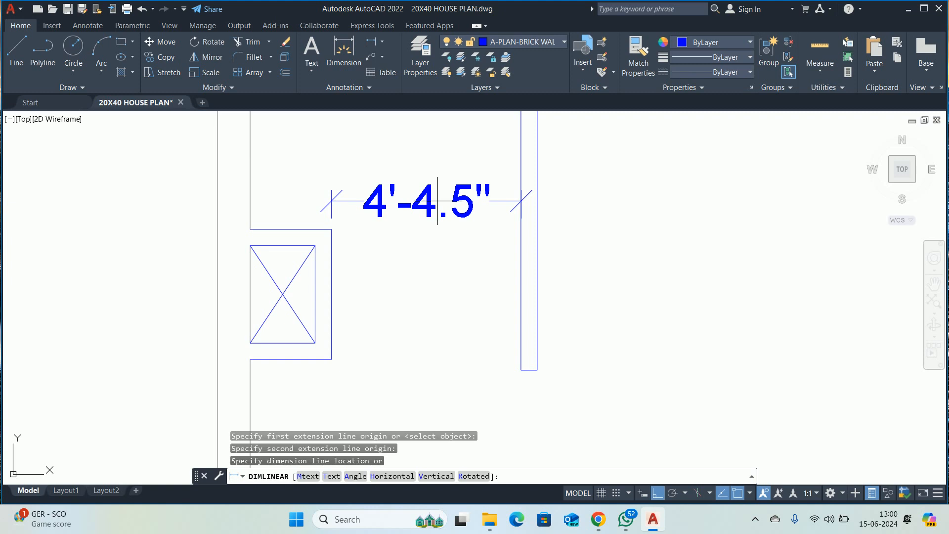
{"action": "key", "text": "Escape"}
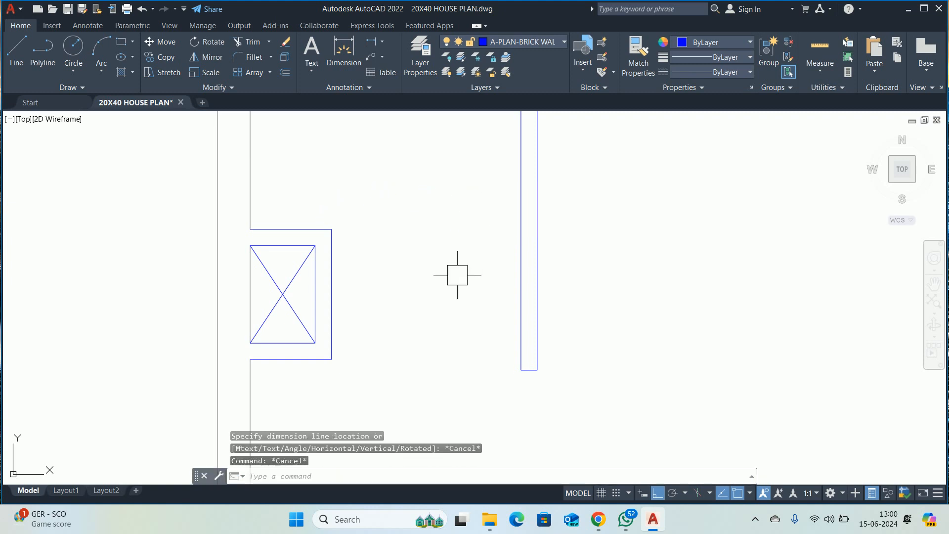
{"action": "scroll", "coordinate": [455, 275], "scroll_direction": "down", "scroll_amount": 2}
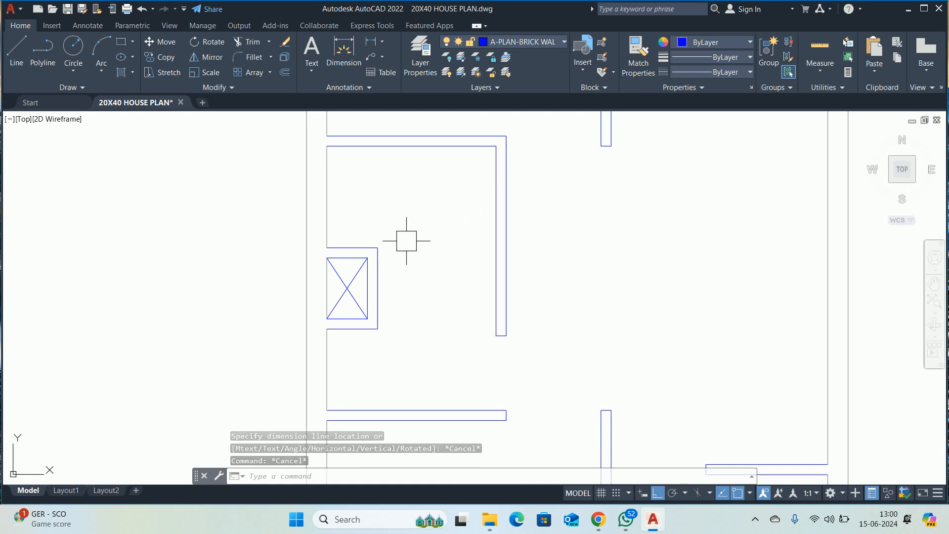
- Undo the enclosure's diagonals, property matching, trims and 4.5-inch wall offsets, back to its untrimmed layout lines
{"action": "key", "text": "ctrl+z"}
{"action": "key", "text": "ctrl+z"}
{"action": "key", "text": "ctrl+z"}
{"action": "key", "text": "ctrl+z"}
{"action": "key", "text": "ctrl+z"}
{"action": "key", "text": "ctrl+z"}
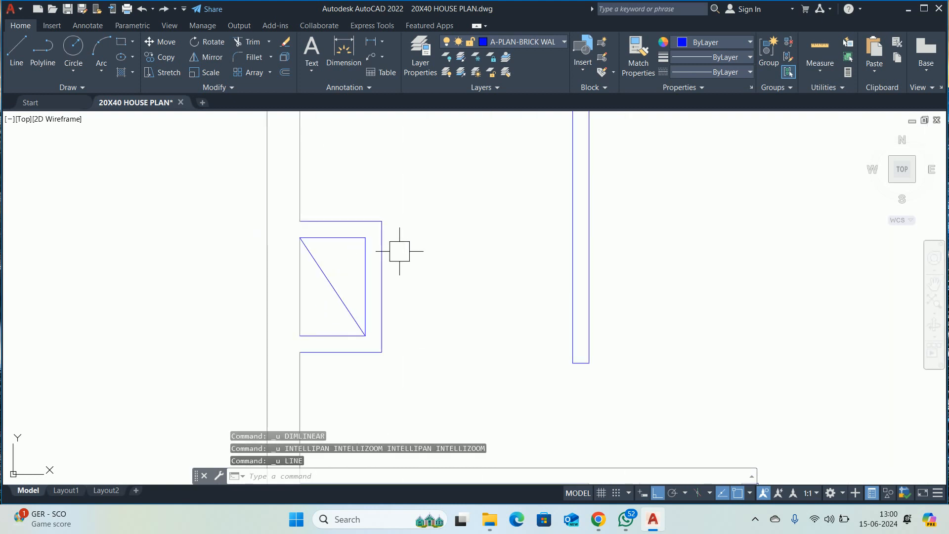
{"action": "key", "text": "ctrl+z"}
{"action": "key", "text": "ctrl+z"}
{"action": "key", "text": "ctrl+z"}
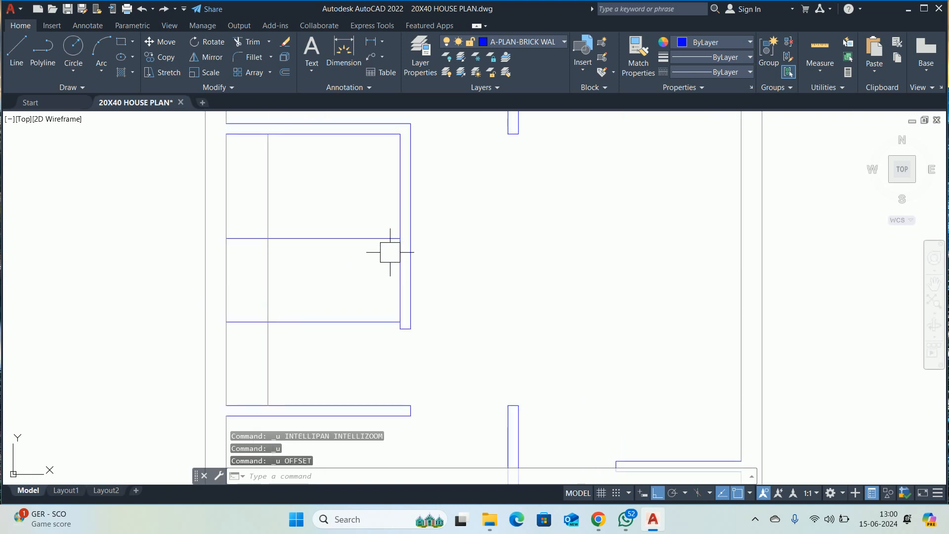
- Erase the leftover enclosure layout lines inside the small left-hand room
{"action": "left_click", "coordinate": [345, 355]}
{"action": "left_click", "coordinate": [272, 243]}
{"action": "key", "text": "Delete"}
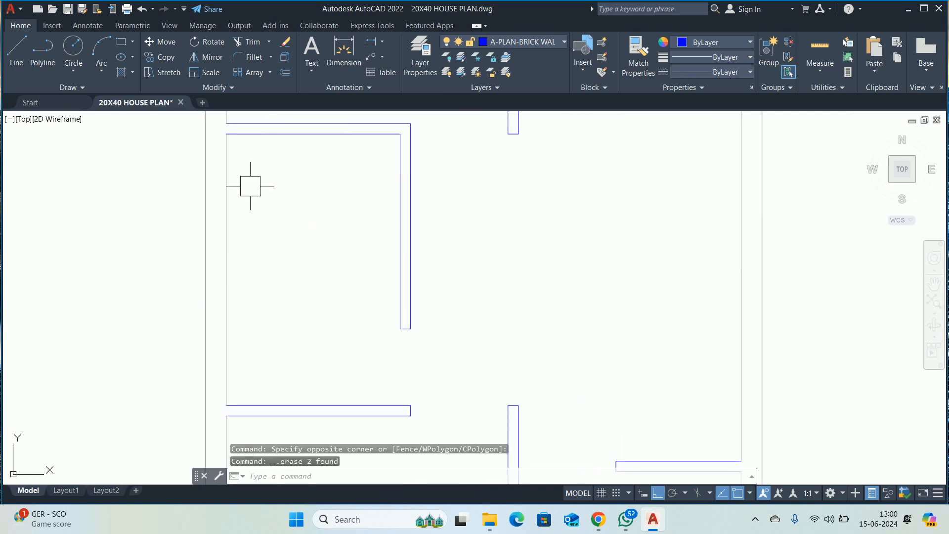
- Examine the plan's wall layout from the top exterior wall down to the staircase, around the small left-hand room
{"action": "middle_click_drag", "start_coordinate": [235, 157], "coordinate": [259, 224]}
{"action": "middle_click_drag", "start_coordinate": [269, 296], "coordinate": [286, 153]}
{"action": "scroll", "coordinate": [285, 150], "scroll_direction": "down", "scroll_amount": 2}
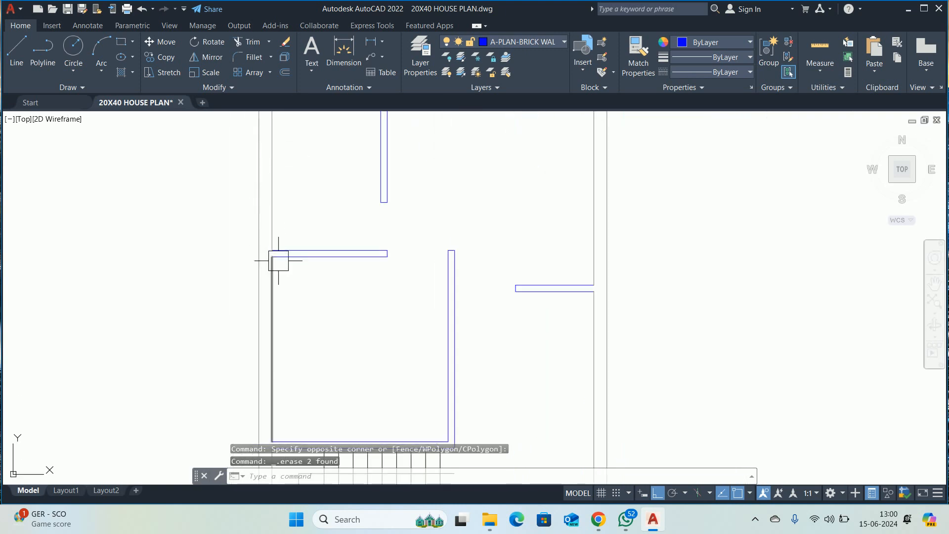
{"action": "scroll", "coordinate": [279, 251], "scroll_direction": "down", "scroll_amount": 1}
{"action": "scroll", "coordinate": [276, 278], "scroll_direction": "down", "scroll_amount": 3}
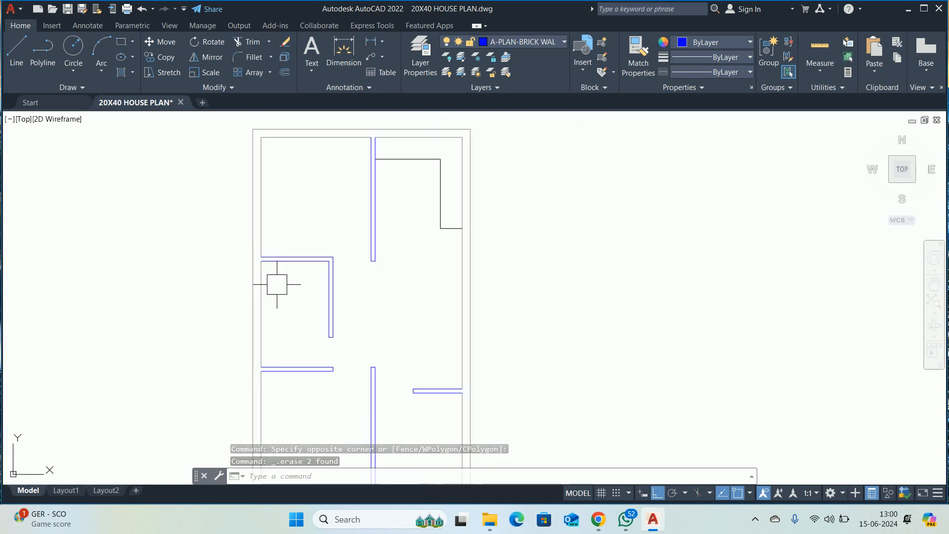
{"action": "scroll", "coordinate": [285, 285], "scroll_direction": "up", "scroll_amount": 2}
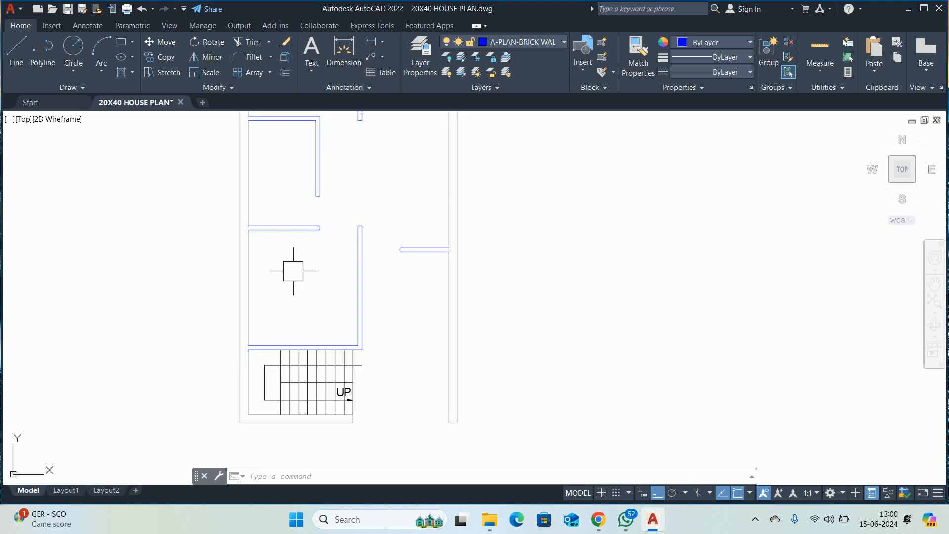
{"action": "mouse_move", "coordinate": [297, 273]}
{"action": "middle_mouse_down"}
{"action": "mouse_move", "coordinate": [316, 329]}
{"action": "mouse_move", "coordinate": [302, 450]}
{"action": "middle_mouse_up"}
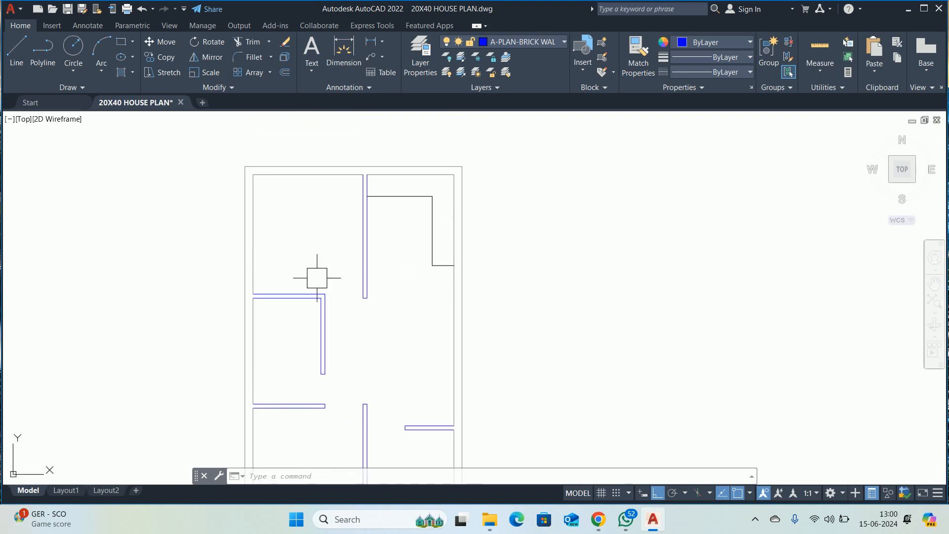
{"action": "middle_click_drag", "start_coordinate": [315, 256], "coordinate": [322, 335]}
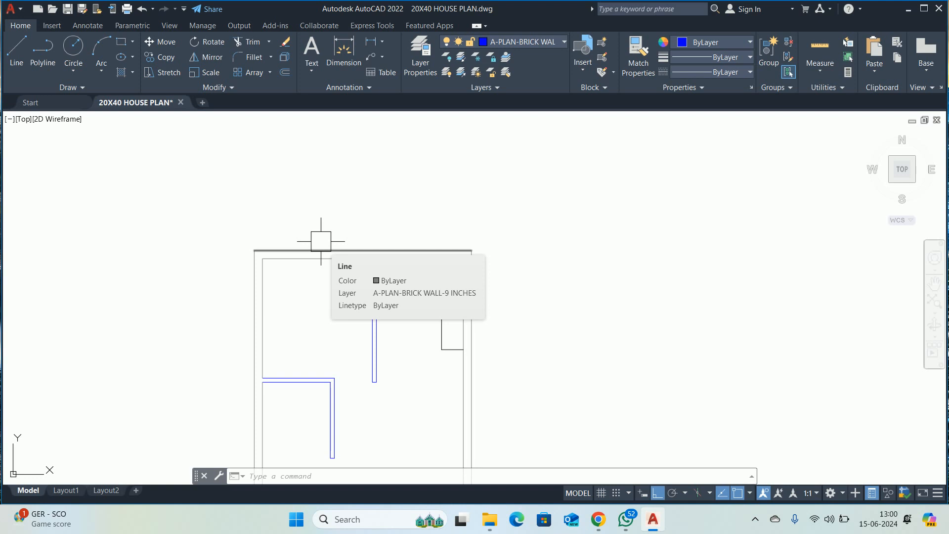
{"action": "key", "text": "Escape"}
{"action": "key", "text": "Escape"}
{"action": "key", "text": "Escape"}
{"action": "middle_click_drag", "start_coordinate": [318, 293], "coordinate": [339, 248]}
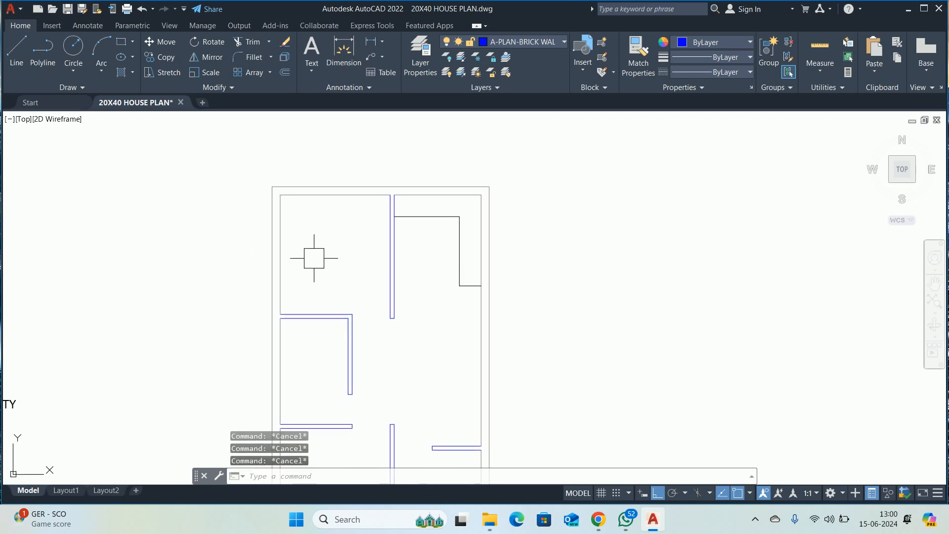
{"action": "middle_click_drag", "start_coordinate": [321, 301], "coordinate": [327, 230]}
{"action": "scroll", "coordinate": [298, 266], "scroll_direction": "up", "scroll_amount": 1}
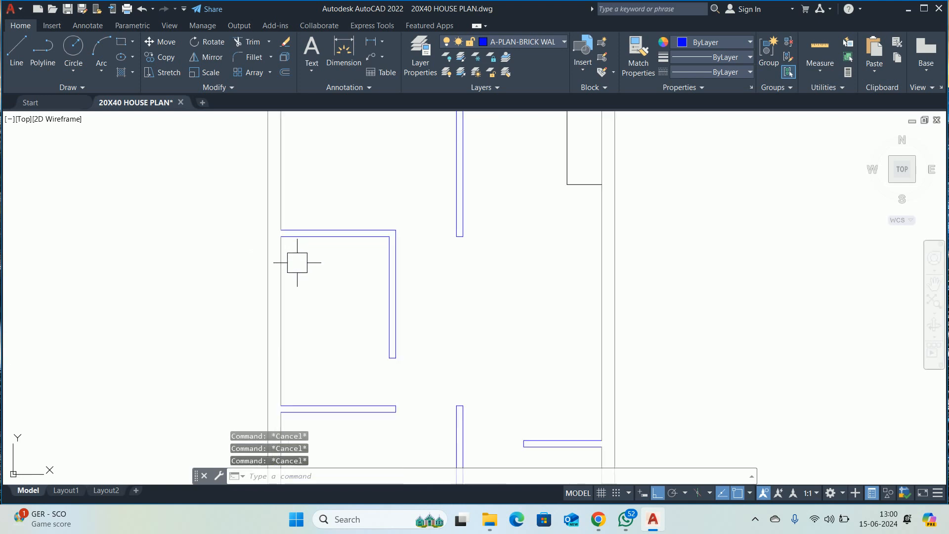
{"action": "scroll", "coordinate": [298, 267], "scroll_direction": "down", "scroll_amount": 2}
{"action": "scroll", "coordinate": [313, 316], "scroll_direction": "up", "scroll_amount": 2}
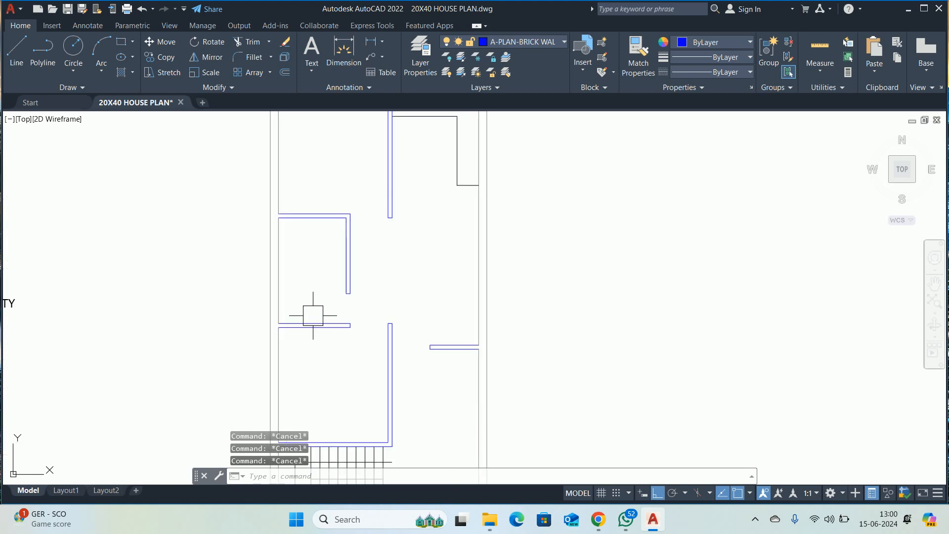
{"action": "scroll", "coordinate": [297, 220], "scroll_direction": "up", "scroll_amount": 2}
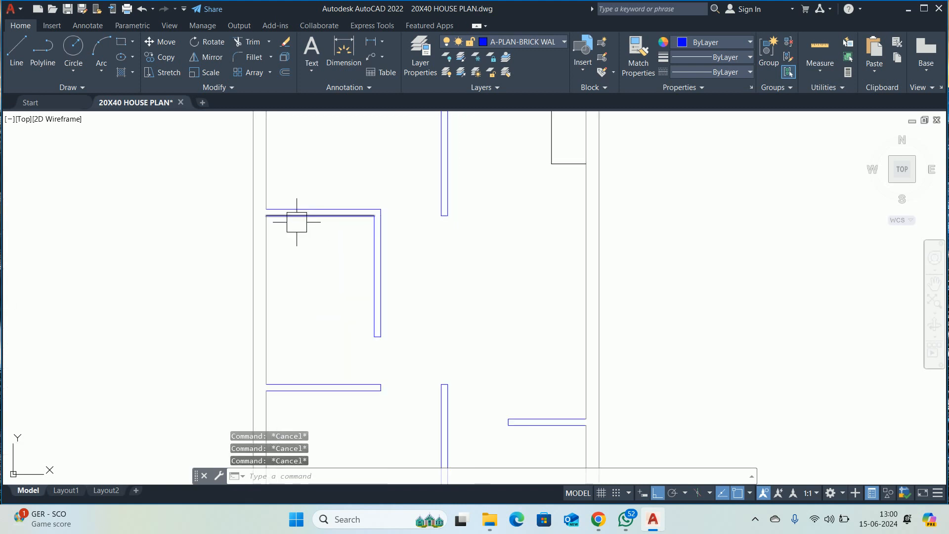
- Offset the exterior wall's inner line 18 inches into the small left-hand room
{"action": "type", "text": "q"}
{"action": "key", "text": "Return"}
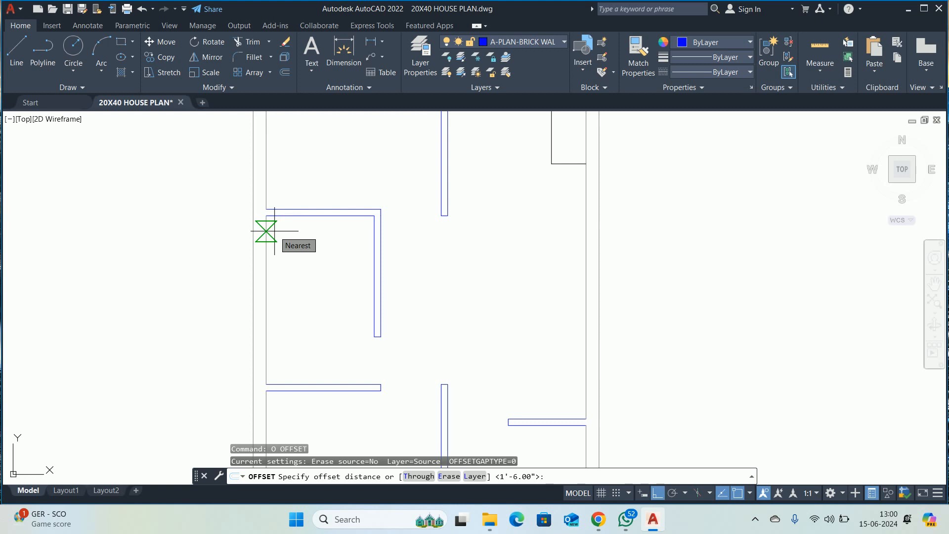
{"action": "type", "text": "18"}
{"action": "key", "text": "Return"}
{"action": "scroll", "coordinate": [275, 231], "scroll_direction": "up", "scroll_amount": 4}
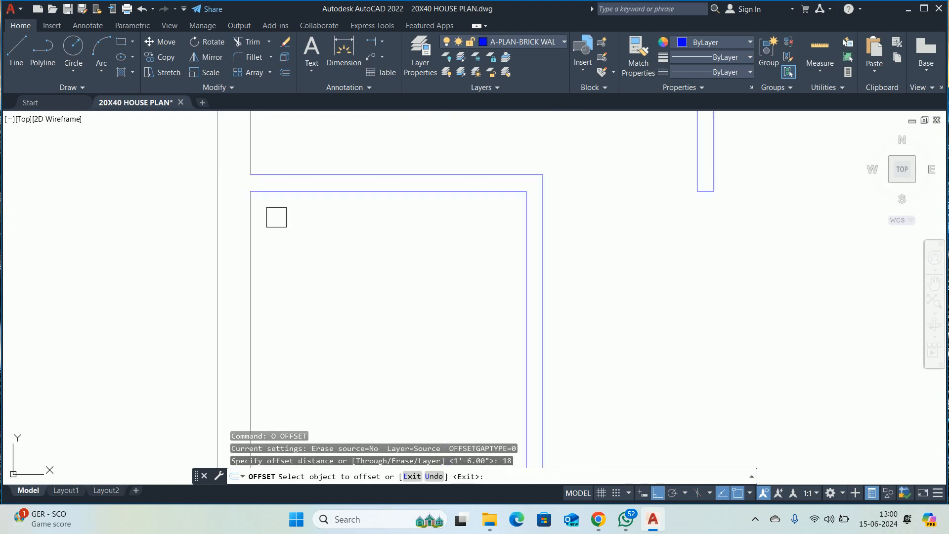
{"action": "left_click", "coordinate": [266, 191]}
{"action": "key", "text": "Return"}
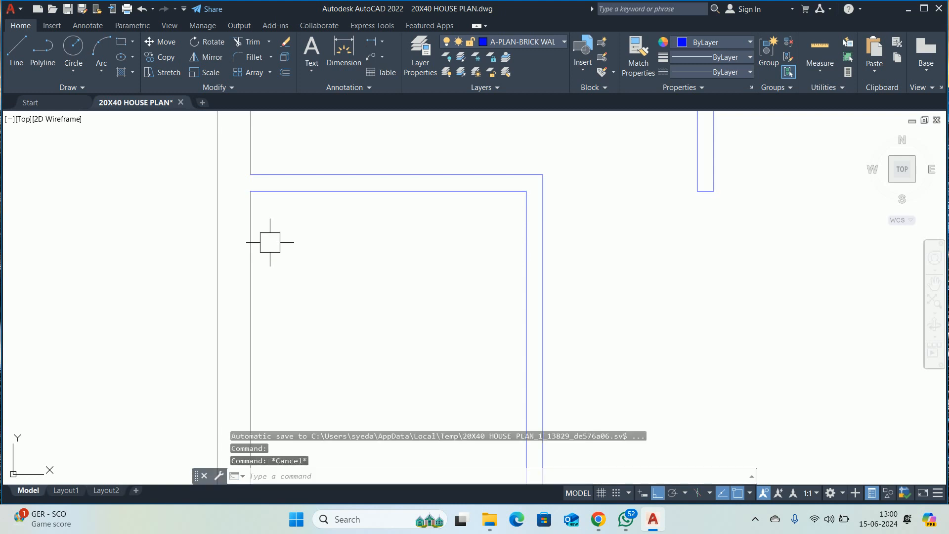
{"action": "key", "text": "Return"}
{"action": "key", "text": "Return"}
{"action": "left_click", "coordinate": [250, 230]}
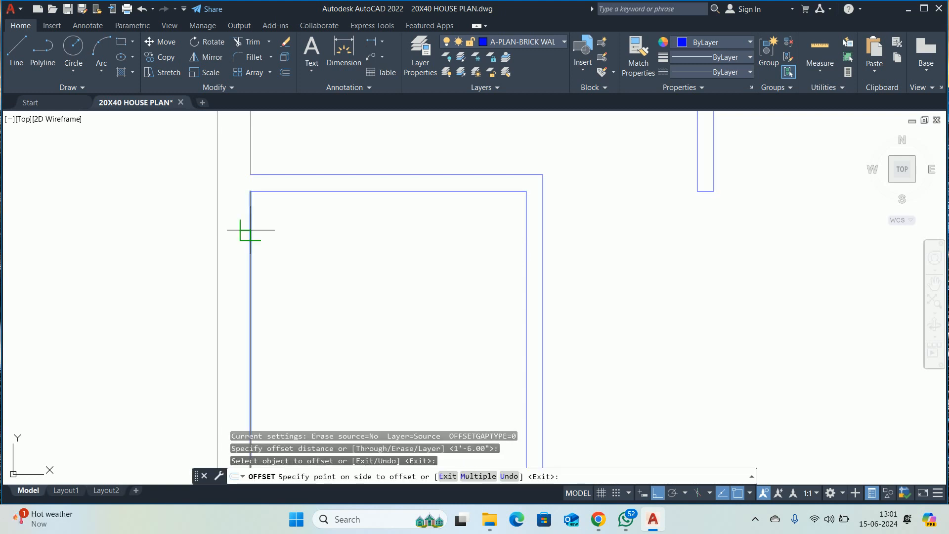
{"action": "left_click", "coordinate": [352, 239]}
{"action": "key", "text": "Escape"}
{"action": "key", "text": "Escape"}
{"action": "key", "text": "Escape"}
- Offset the inner line of the small room's upper wall 2'-6" downward into the room
{"action": "key", "text": "Return"}
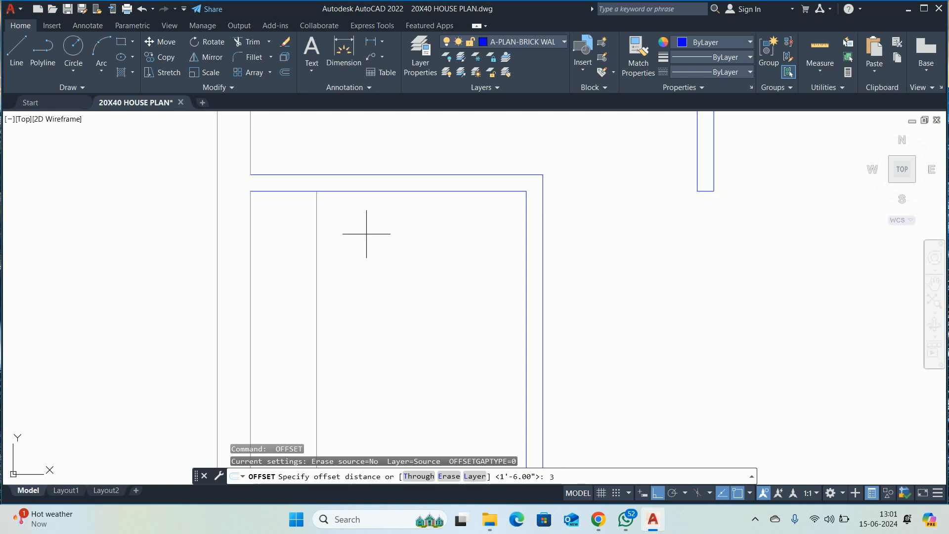
{"action": "key", "text": "Return"}
{"action": "left_click", "coordinate": [339, 191]}
{"action": "left_click", "coordinate": [350, 282]}
{"action": "key", "text": "Escape"}
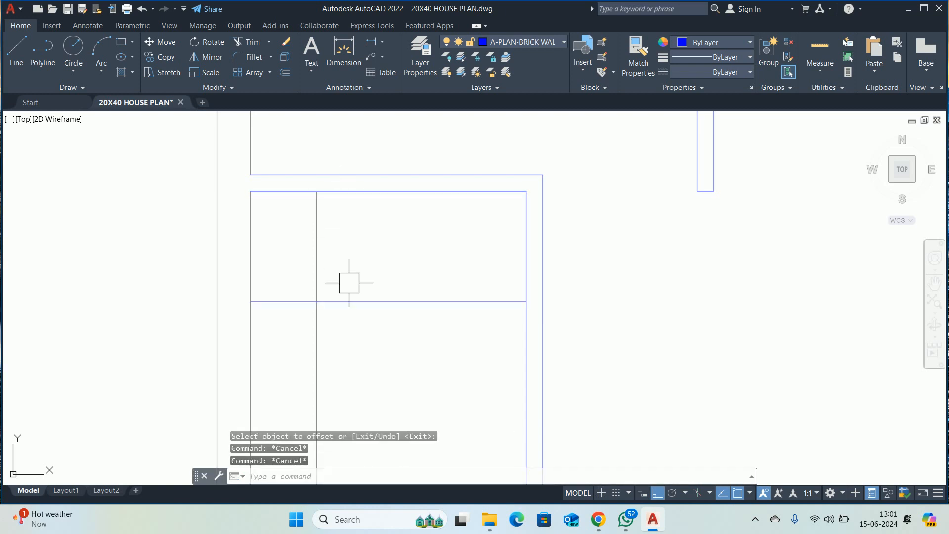
- Offset the new horizontal line 4.5 inches downward and the new vertical line 4.5 inches away from the exterior wall
{"action": "key", "text": "Return"}
{"action": "type", "text": "4.5"}
{"action": "key", "text": "Return"}
{"action": "left_click", "coordinate": [340, 302]}
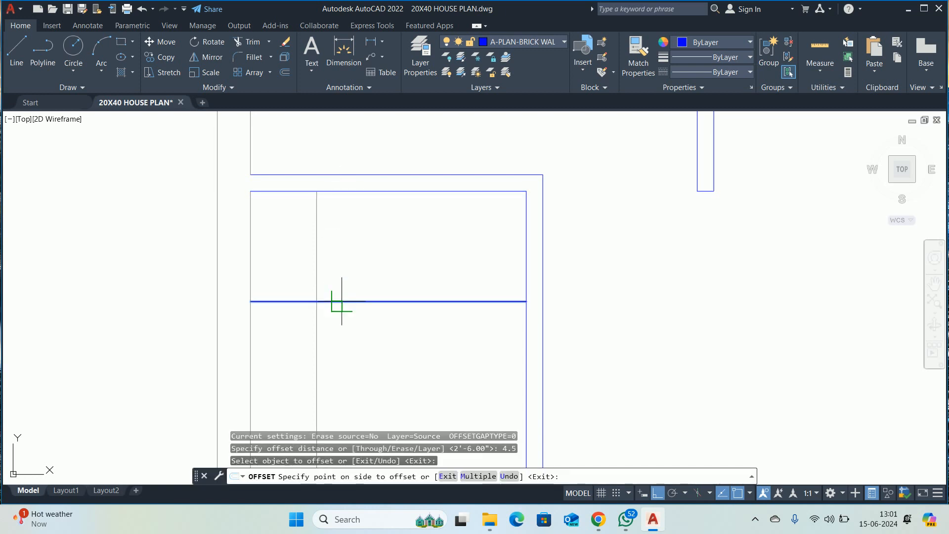
{"action": "left_click", "coordinate": [335, 329]}
{"action": "left_click", "coordinate": [317, 254]}
{"action": "left_click", "coordinate": [343, 282]}
{"action": "key", "text": "Escape"}
{"action": "middle_click_drag", "start_coordinate": [344, 282], "coordinate": [341, 244]}
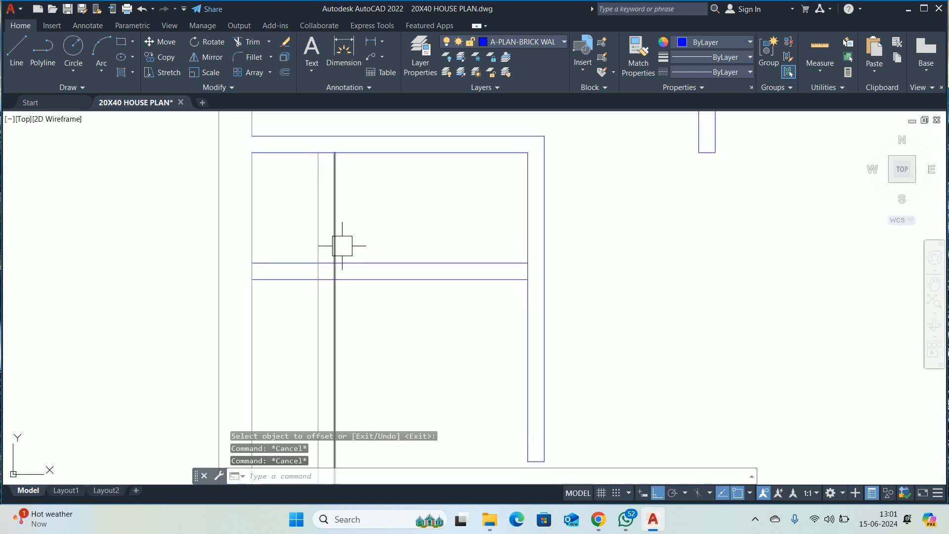
- Trim the vertical and horizontal enclosure lines that extend beyond the outer lower corner
{"action": "type", "text": "tr"}
{"action": "key", "text": "Return"}
{"action": "left_click", "coordinate": [297, 341]}
{"action": "left_click", "coordinate": [417, 256]}
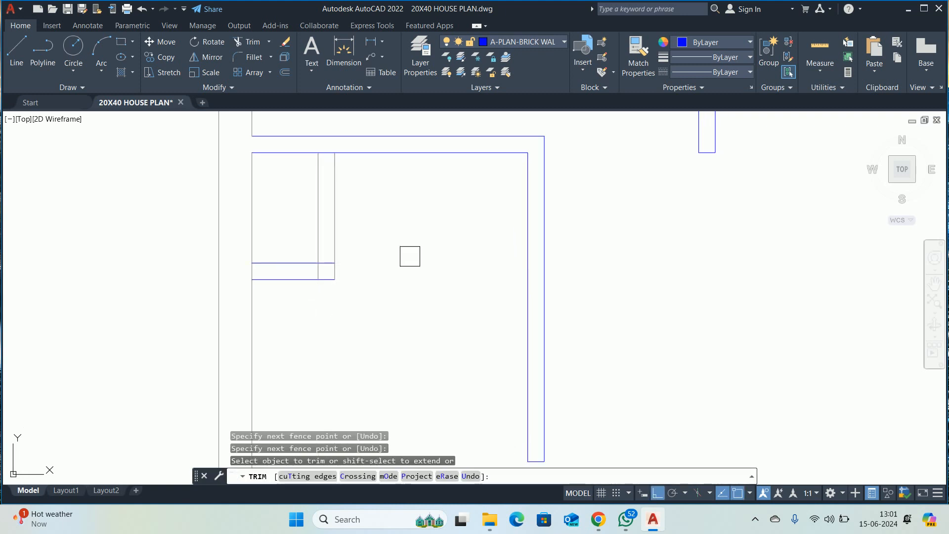
- Trim the overlapping ends inside the enclosure's lower corner and the upper wall's inner line where the vertical wall joins it
{"action": "scroll", "coordinate": [324, 264], "scroll_direction": "up", "scroll_amount": 3}
{"action": "left_click", "coordinate": [328, 269]}
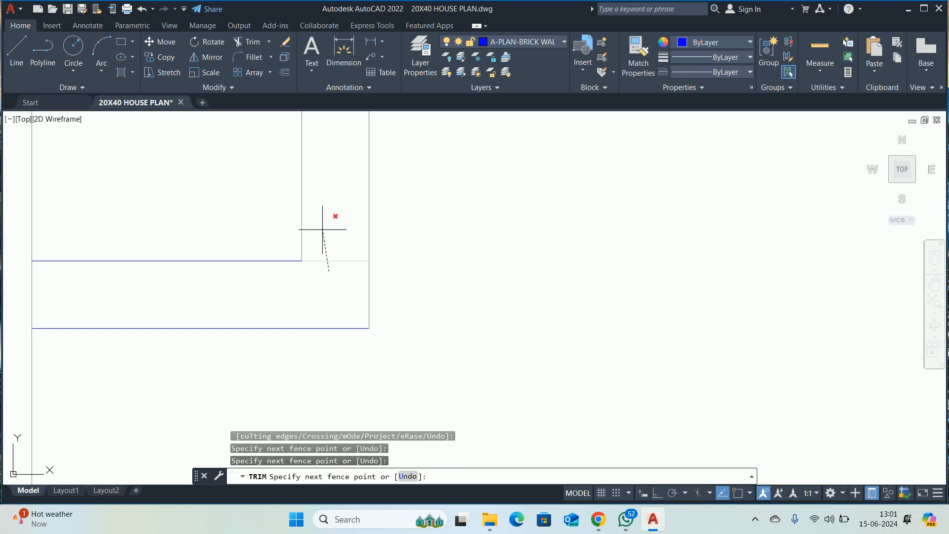
{"action": "scroll", "coordinate": [328, 218], "scroll_direction": "down", "scroll_amount": 4}
{"action": "left_click", "coordinate": [352, 184]}
{"action": "key", "text": "Return"}
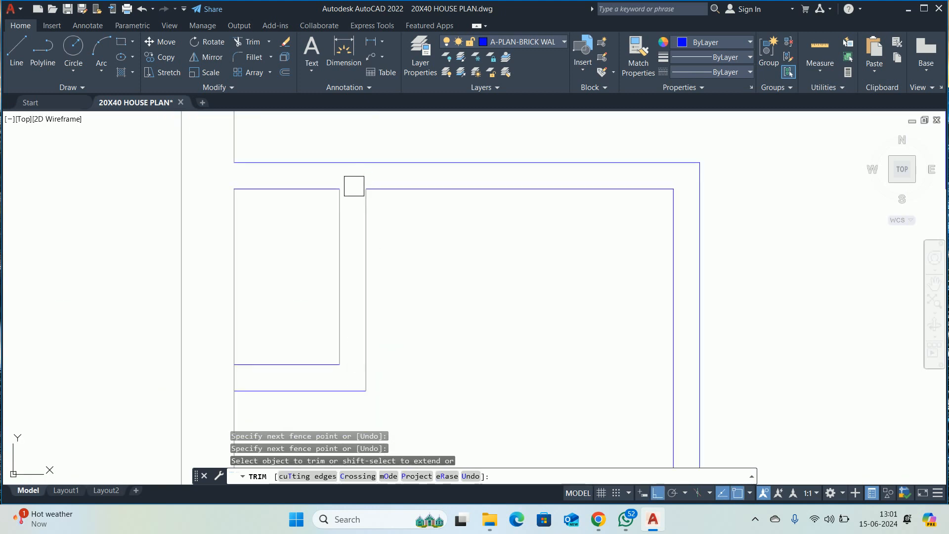
{"action": "scroll", "coordinate": [233, 361], "scroll_direction": "up", "scroll_amount": 2}
{"action": "scroll", "coordinate": [237, 390], "scroll_direction": "down", "scroll_amount": 4}
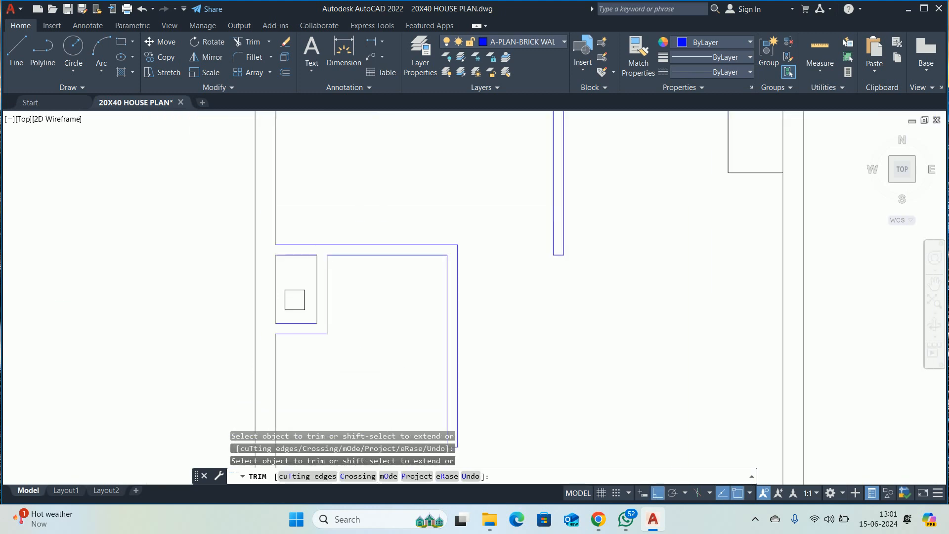
- Offset the upper line of the horizontal wall below the small room 36 inches upward
{"action": "key", "text": "Escape"}
{"action": "key", "text": "Escape"}
{"action": "middle_click_drag", "start_coordinate": [333, 289], "coordinate": [332, 241]}
{"action": "scroll", "coordinate": [332, 241], "scroll_direction": "down", "scroll_amount": 2}
{"action": "middle_click_drag", "start_coordinate": [311, 315], "coordinate": [307, 294]}
{"action": "type", "text": "o"}
{"action": "key", "text": "Return"}
{"action": "key", "text": "Return"}
{"action": "scroll", "coordinate": [318, 347], "scroll_direction": "up", "scroll_amount": 2}
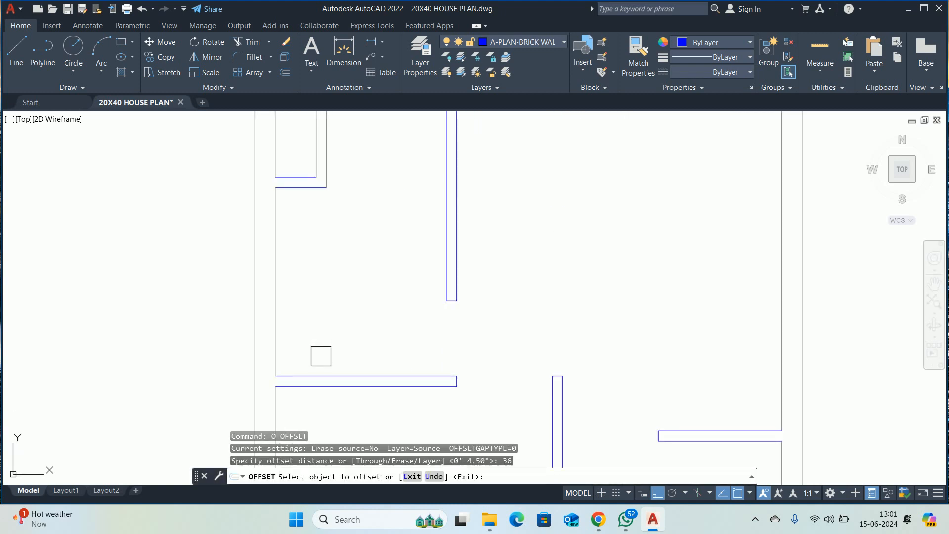
{"action": "left_click", "coordinate": [311, 377]}
{"action": "left_click", "coordinate": [328, 279]}
{"action": "key", "text": "Return"}
- Trim the new horizontal line where it crosses the lower end of the room's vertical partition wall
{"action": "scroll", "coordinate": [422, 296], "scroll_direction": "up", "scroll_amount": 6}
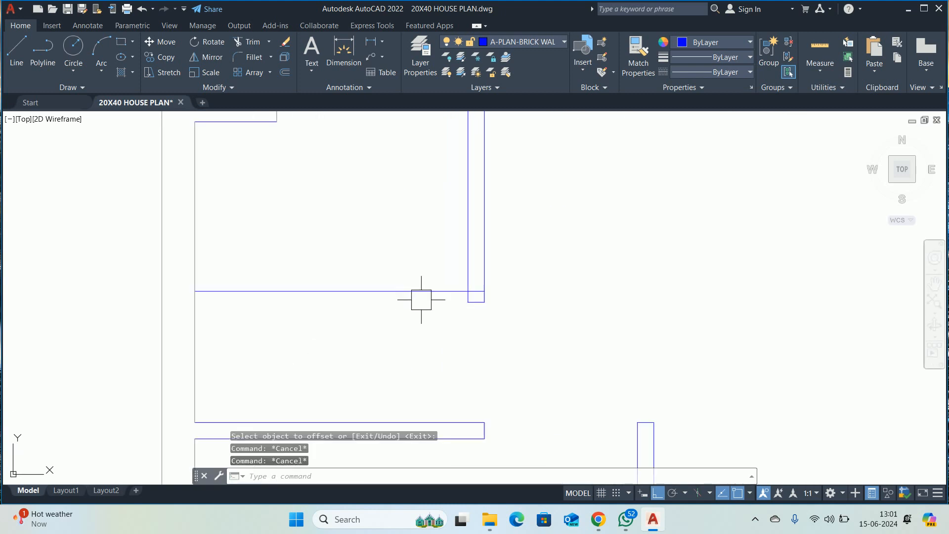
{"action": "type", "text": "tr"}
{"action": "key", "text": "Return"}
{"action": "scroll", "coordinate": [470, 247], "scroll_direction": "down", "scroll_amount": 4}
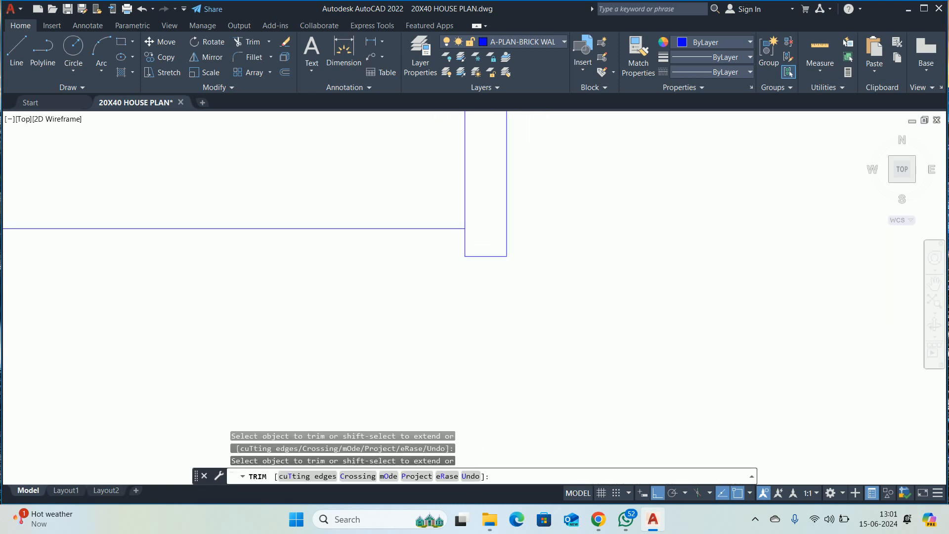
{"action": "key", "text": "Escape"}
{"action": "key", "text": "Escape"}
{"action": "key", "text": "Escape"}
- Measure the vertical gap between the new horizontal line and the enclosure's lower wall with a linear dimension
{"action": "scroll", "coordinate": [425, 280], "scroll_direction": "up", "scroll_amount": 3}
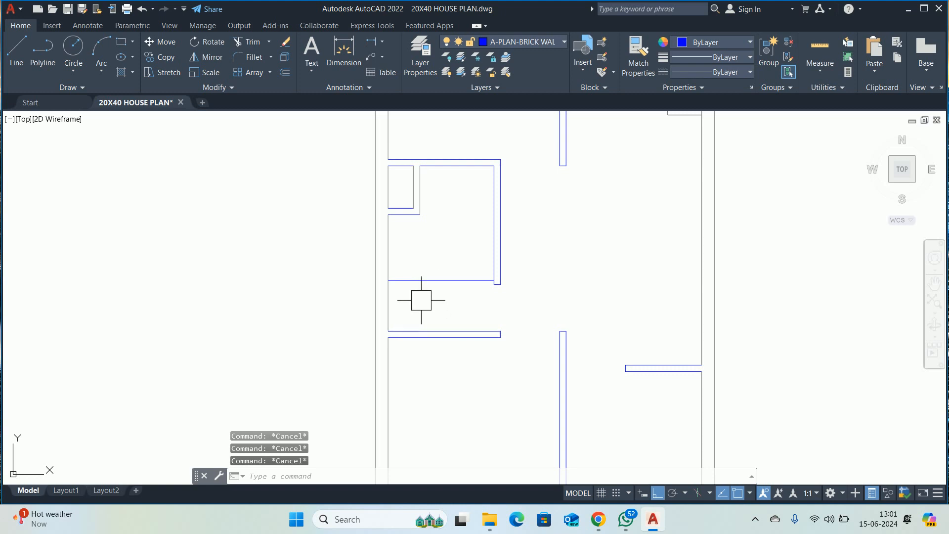
{"action": "type", "text": "DLI"}
{"action": "key", "text": "Return"}
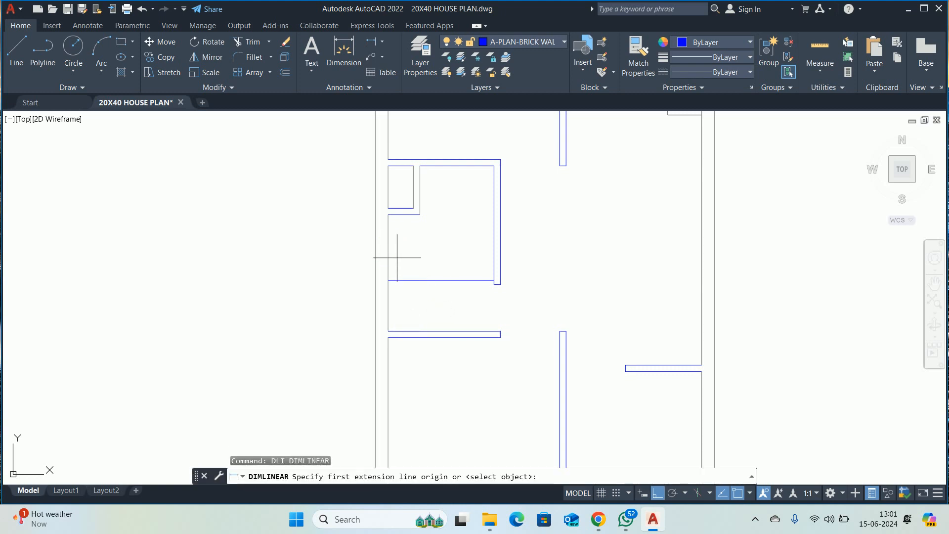
{"action": "left_click", "coordinate": [388, 280]}
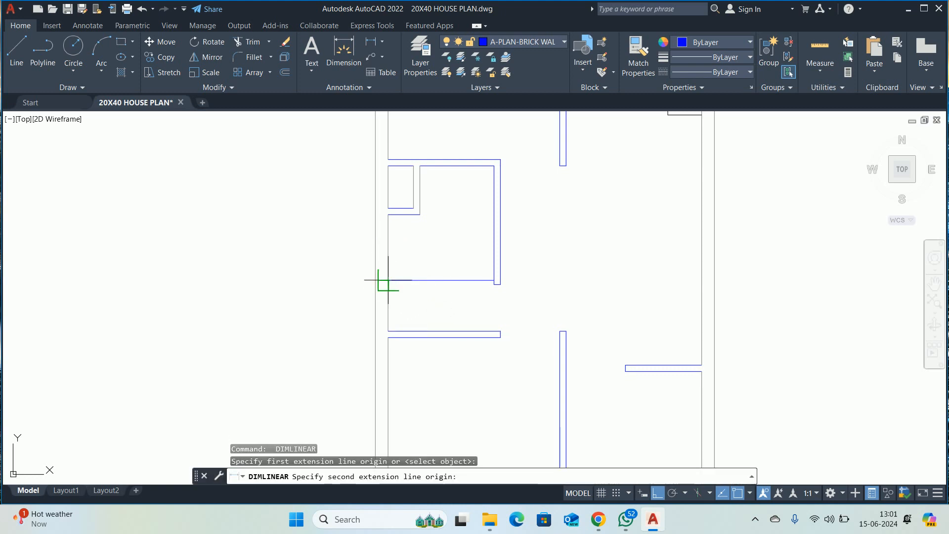
{"action": "left_click", "coordinate": [388, 214]}
{"action": "scroll", "coordinate": [352, 240], "scroll_direction": "up", "scroll_amount": 3}
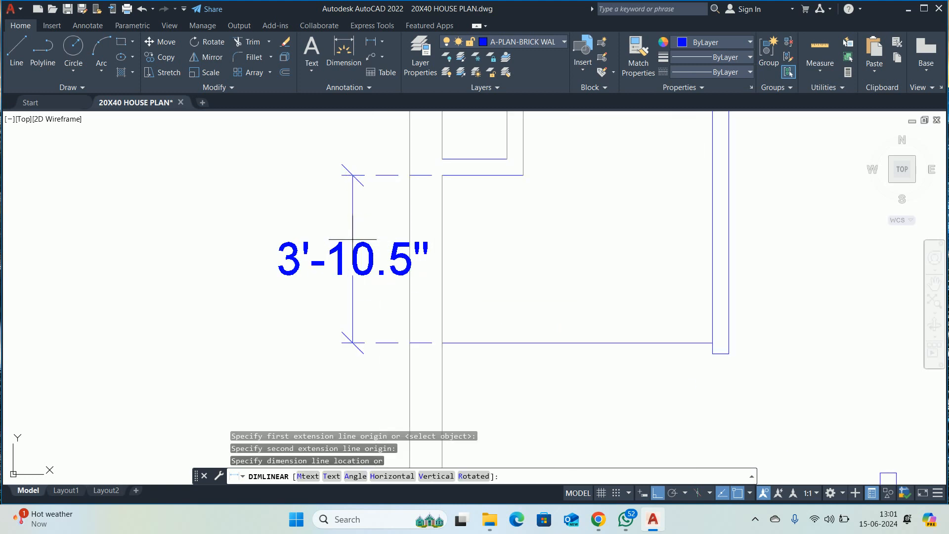
{"action": "key", "text": "Escape"}
- Stretch the enclosure's lower wall 10.5 inches downward
{"action": "type", "text": "s"}
{"action": "key", "text": "Return"}
{"action": "left_click", "coordinate": [631, 214]}
{"action": "left_click", "coordinate": [183, 126]}
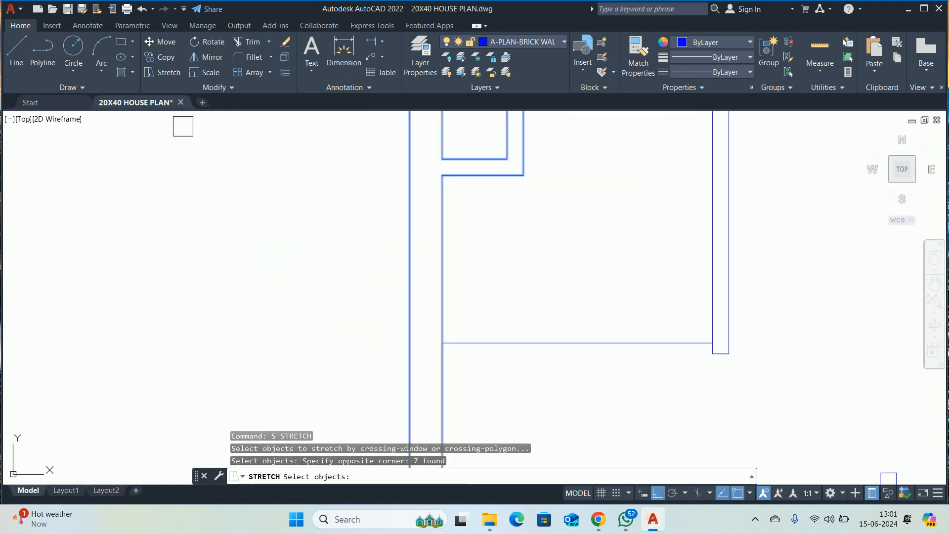
{"action": "key", "text": "Return"}
{"action": "left_click", "coordinate": [188, 140]}
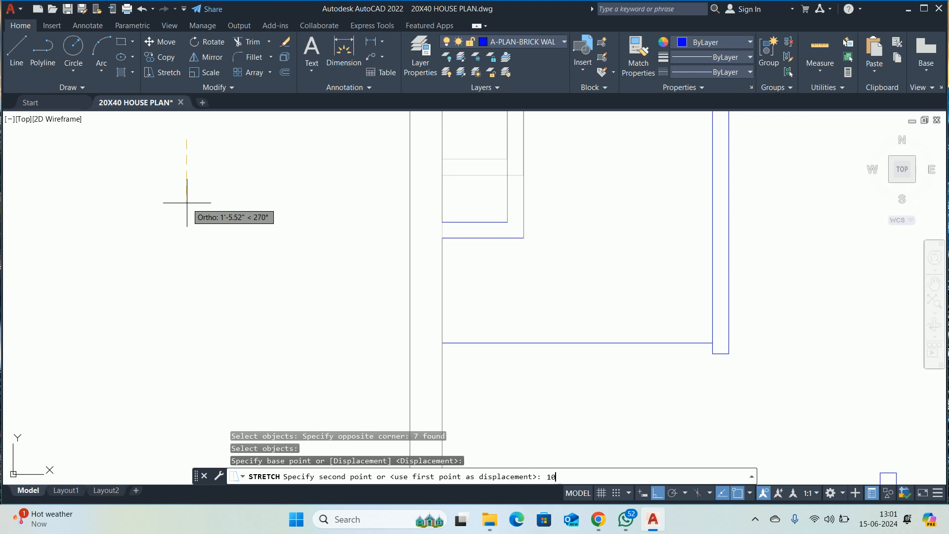
{"action": "type", "text": "10.5"}
{"action": "key", "text": "Return"}
{"action": "scroll", "coordinate": [439, 240], "scroll_direction": "down", "scroll_amount": 2}
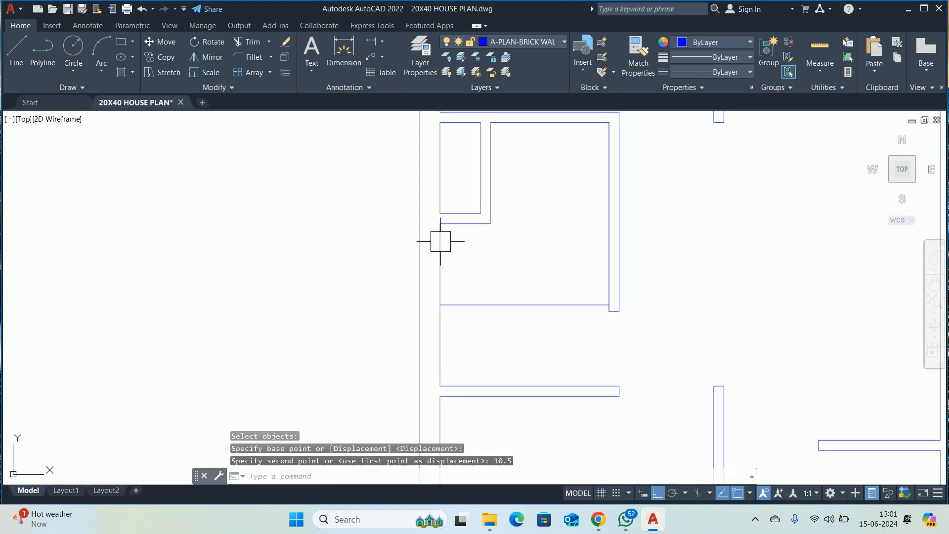
{"action": "middle_click_drag", "start_coordinate": [439, 240], "coordinate": [326, 286]}
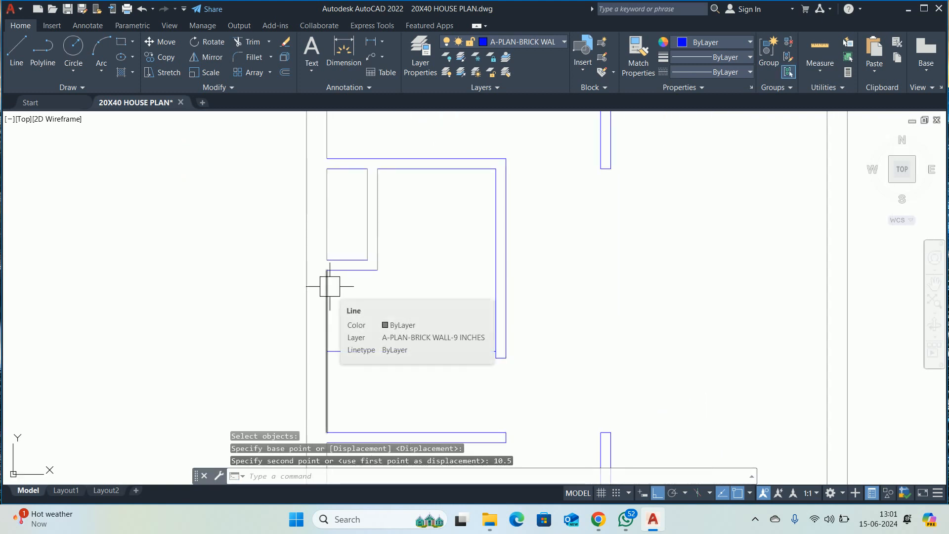
{"action": "key", "text": "Escape"}
- Draw a diagonal line inside the enclosure from its inner upper-left corner to its inner lower-right corner
{"action": "middle_click_drag", "start_coordinate": [368, 264], "coordinate": [333, 282]}
{"action": "type", "text": "l"}
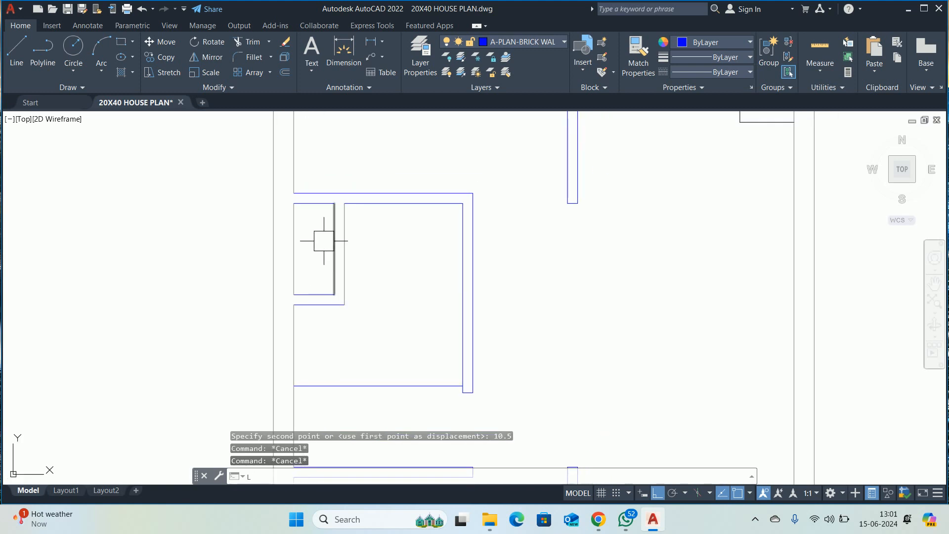
{"action": "key", "text": "Return"}
{"action": "left_click", "coordinate": [293, 203]}
{"action": "scroll", "coordinate": [318, 275], "scroll_direction": "up", "scroll_amount": 4}
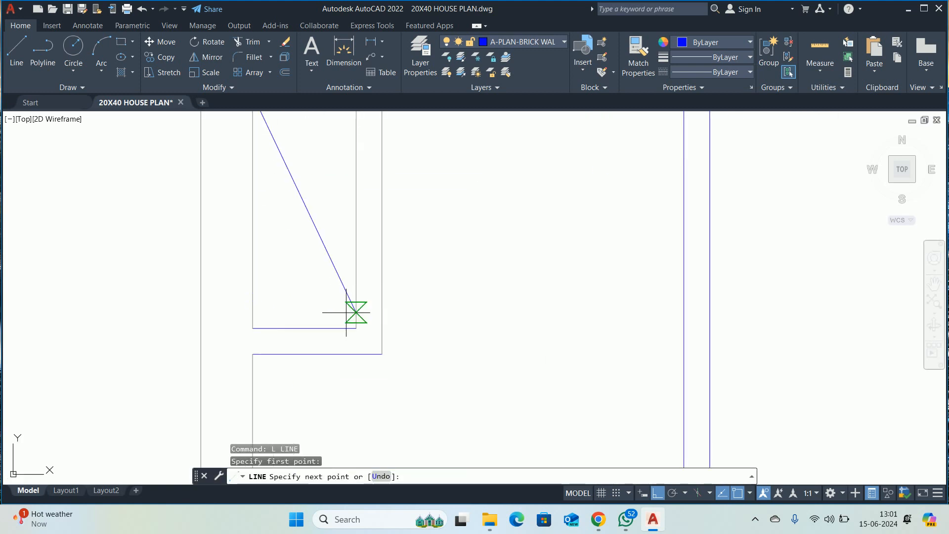
{"action": "left_click", "coordinate": [356, 328]}
{"action": "key", "text": "Escape"}
{"action": "key", "text": "Escape"}
- Draw the opposite diagonal from the enclosure's inner lower-left corner to its inner upper-right corner
{"action": "key", "text": "Return"}
{"action": "left_click", "coordinate": [247, 326]}
{"action": "scroll", "coordinate": [297, 316], "scroll_direction": "down", "scroll_amount": 3}
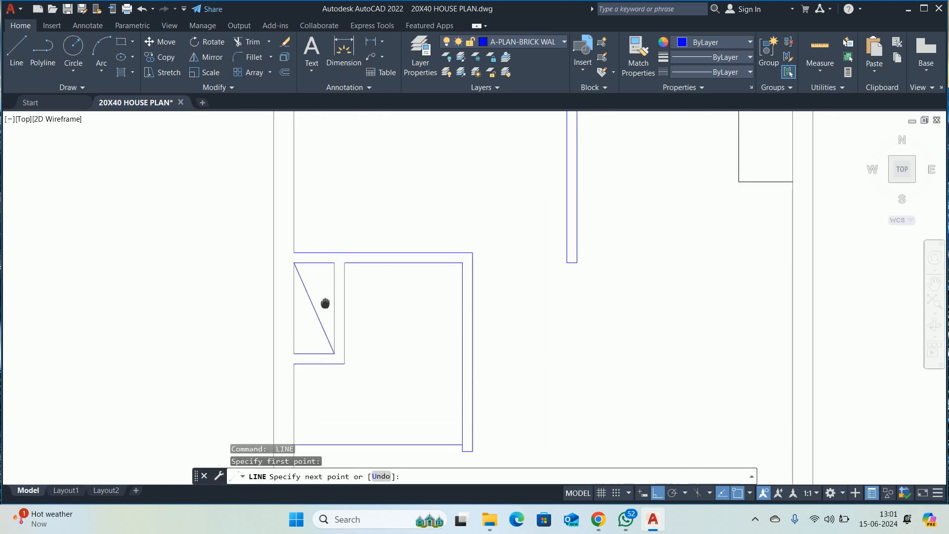
{"action": "left_click", "coordinate": [334, 280]}
{"action": "key", "text": "Escape"}
{"action": "key", "text": "Escape"}
{"action": "scroll", "coordinate": [346, 287], "scroll_direction": "down", "scroll_amount": 4}
{"action": "middle_click_drag", "start_coordinate": [352, 292], "coordinate": [331, 240]}
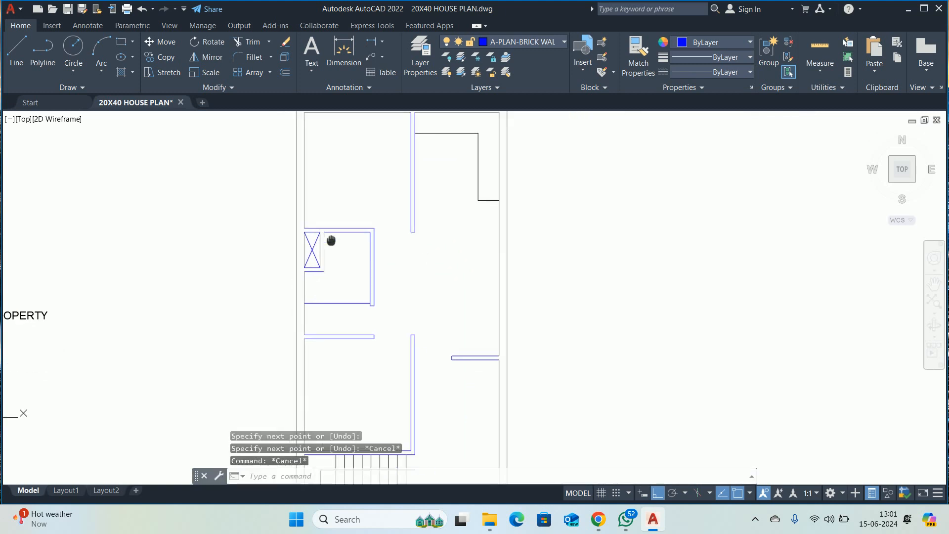
- Measure the inner line of the room's upper wall beside the enclosure with a linear dimension
{"action": "scroll", "coordinate": [332, 240], "scroll_direction": "up", "scroll_amount": 4}
{"action": "key", "text": "Escape"}
{"action": "key", "text": "Escape"}
{"action": "middle_click_drag", "start_coordinate": [325, 300], "coordinate": [300, 275]}
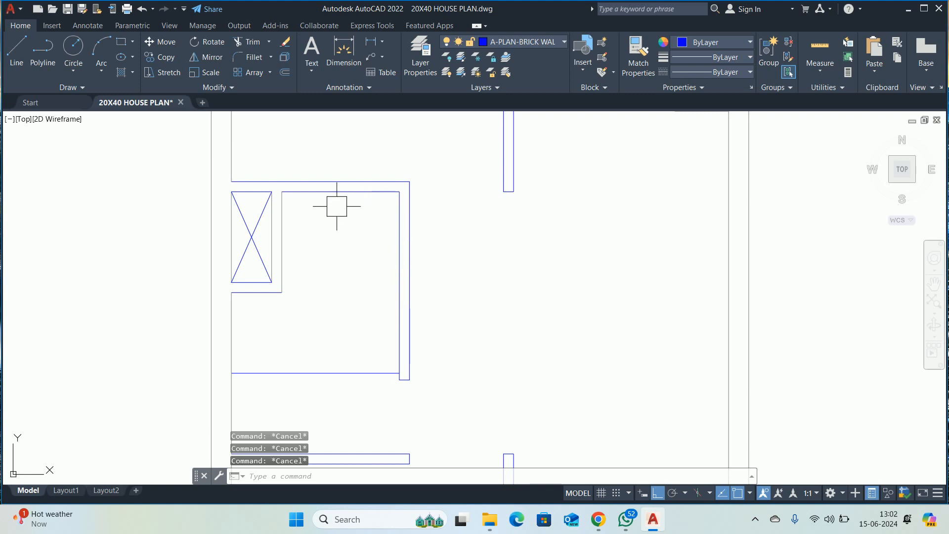
{"action": "type", "text": "DIMLI"}
{"action": "key", "text": "space"}
{"action": "key", "text": "space"}
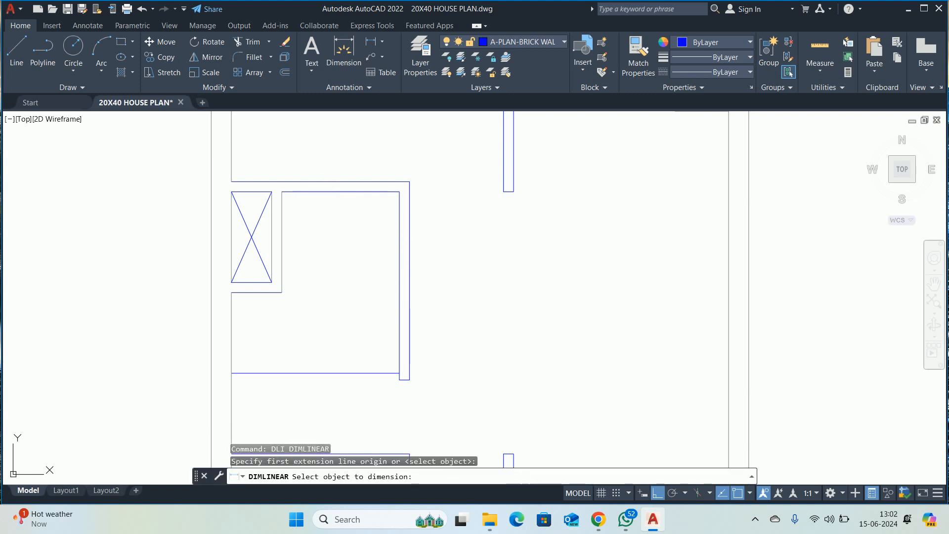
{"action": "scroll", "coordinate": [325, 193], "scroll_direction": "up", "scroll_amount": 4}
{"action": "left_click", "coordinate": [319, 205]}
{"action": "left_click", "coordinate": [316, 188]}
{"action": "scroll", "coordinate": [313, 187], "scroll_direction": "down", "scroll_amount": 3}
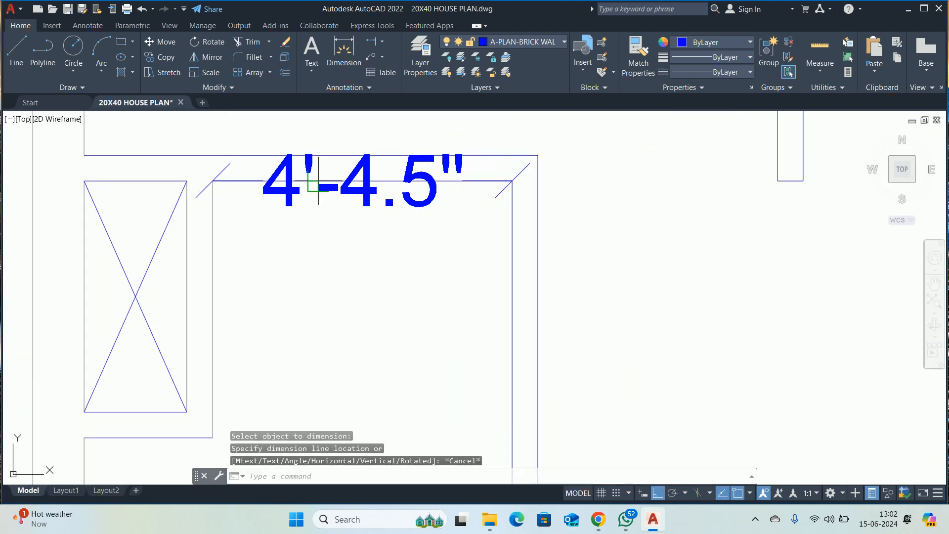
{"action": "key", "text": "Escape"}
- Measure the enclosure's outer vertical side and check the upper wall's inner line again with linear dimensions
{"action": "key", "text": "space"}
{"action": "key", "text": "space"}
{"action": "left_click", "coordinate": [253, 278]}
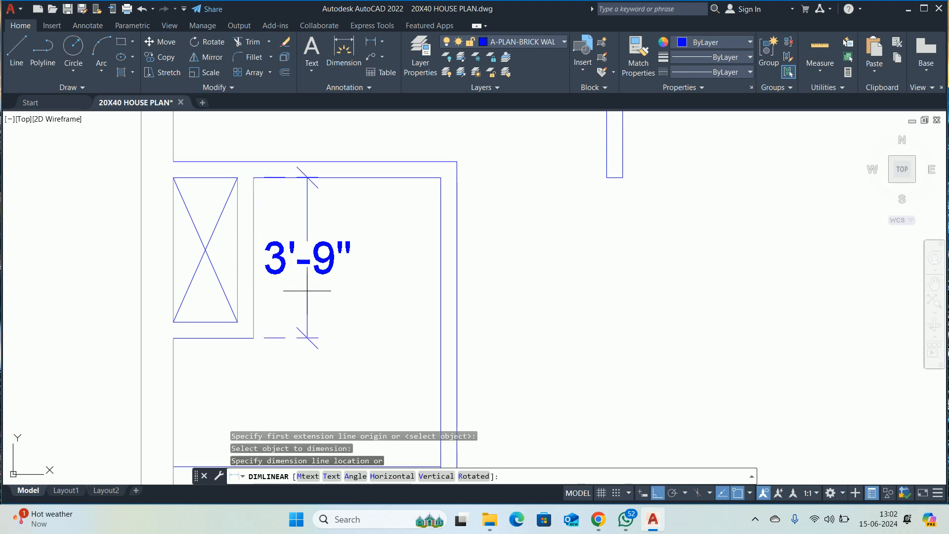
{"action": "key", "text": "Escape"}
{"action": "key", "text": "space"}
{"action": "key", "text": "space"}
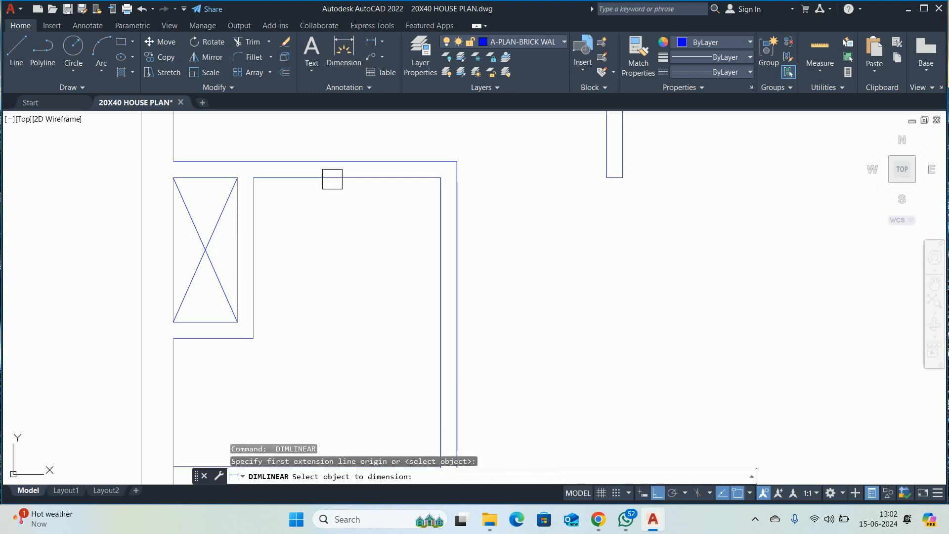
{"action": "left_click", "coordinate": [333, 177]}
{"action": "scroll", "coordinate": [328, 166], "scroll_direction": "up", "scroll_amount": 2}
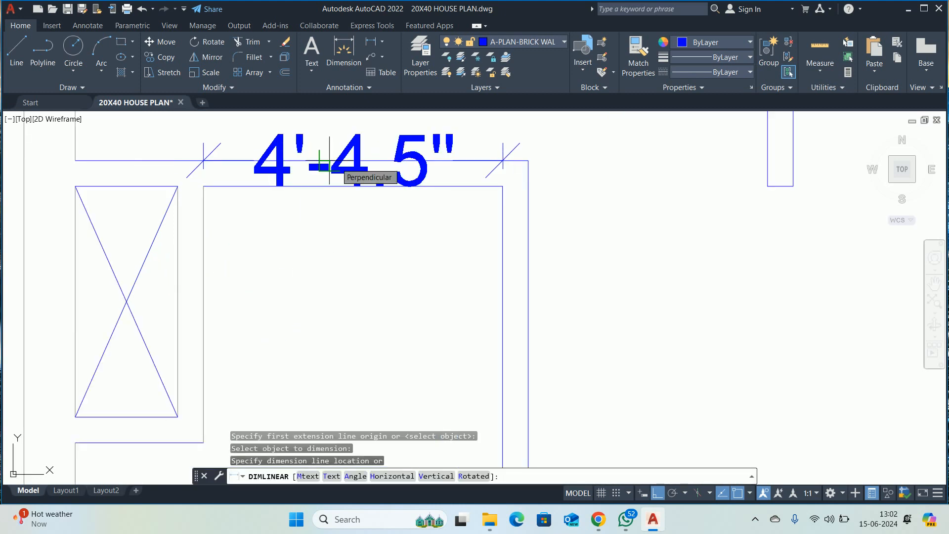
{"action": "key", "text": "Escape"}
{"action": "scroll", "coordinate": [443, 229], "scroll_direction": "down", "scroll_amount": 3}
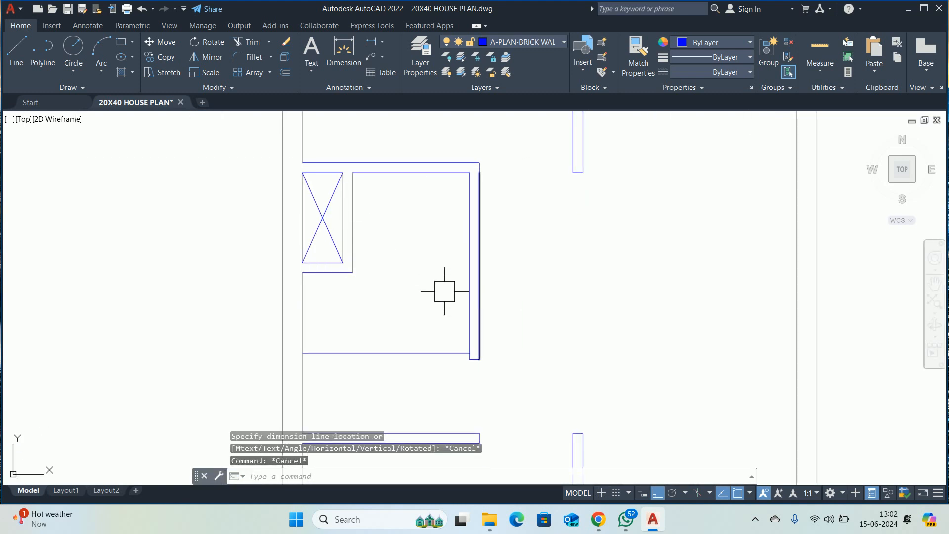
{"action": "middle_click_drag", "start_coordinate": [440, 291], "coordinate": [421, 249]}
{"action": "left_click", "coordinate": [392, 310]}
{"action": "key", "text": "Escape"}
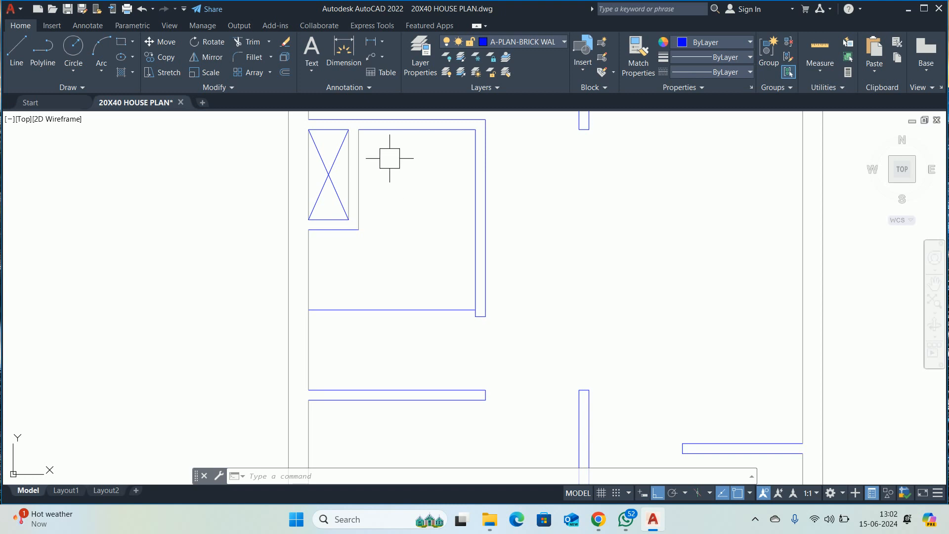
{"action": "key", "text": "Escape"}
{"action": "key", "text": "Escape"}
{"action": "key", "text": "Escape"}
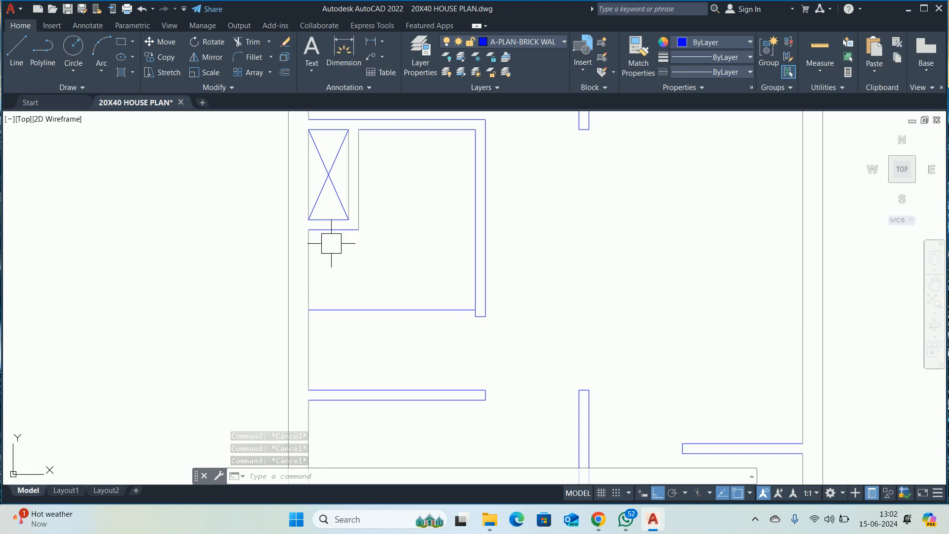
{"action": "scroll", "coordinate": [491, 267], "scroll_direction": "down", "scroll_amount": 2}
{"action": "middle_click_drag", "start_coordinate": [491, 267], "coordinate": [437, 284]}
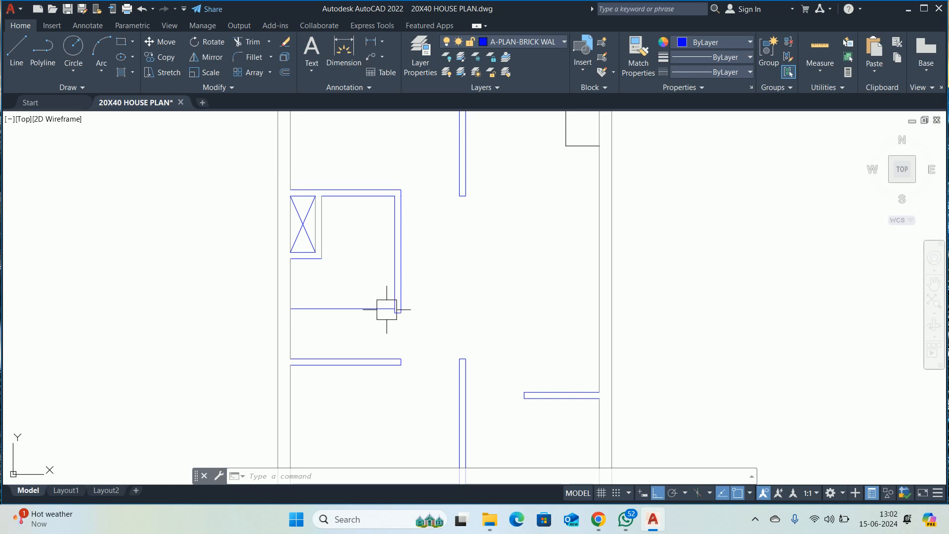
{"action": "key", "text": "Escape"}
{"action": "key", "text": "Escape"}
{"action": "key", "text": "Escape"}
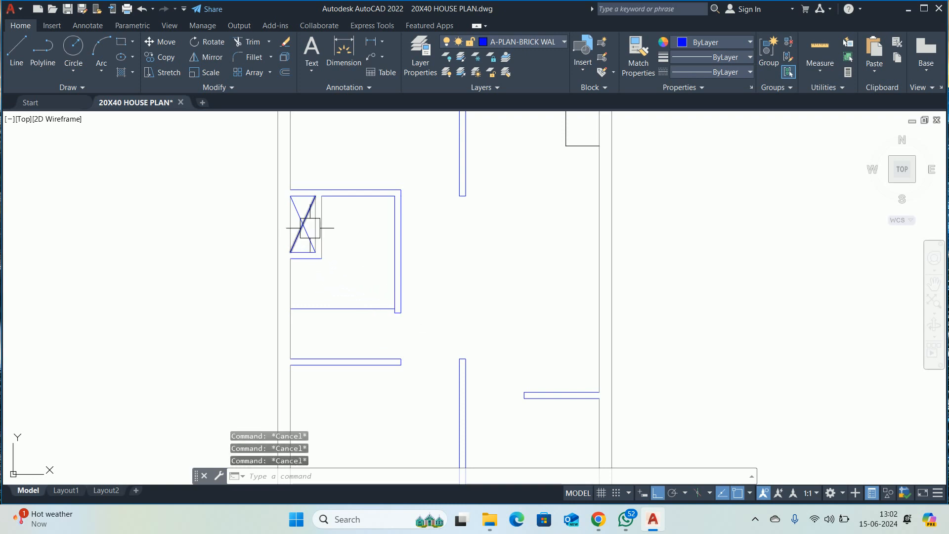
- Measure the crossed enclosure's inner width along its upper edge with a linear dimension
{"action": "scroll", "coordinate": [311, 217], "scroll_direction": "up", "scroll_amount": 4}
{"action": "type", "text": "dli"}
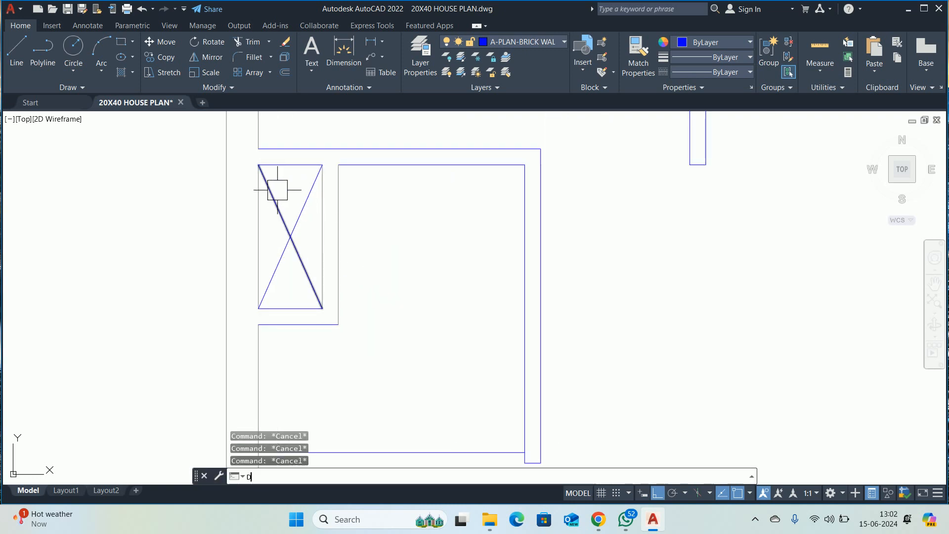
{"action": "key", "text": "Return"}
{"action": "key", "text": "Return"}
{"action": "left_click", "coordinate": [291, 165]}
{"action": "scroll", "coordinate": [296, 160], "scroll_direction": "up", "scroll_amount": 4}
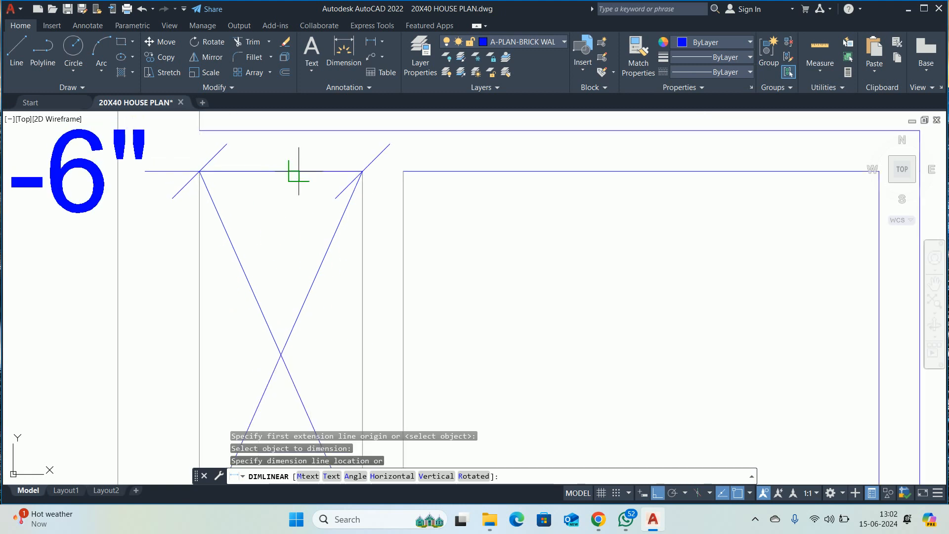
{"action": "scroll", "coordinate": [285, 170], "scroll_direction": "down", "scroll_amount": 6}
{"action": "key", "text": "Escape"}
- Measure the crossed enclosure's inner height along the exterior wall with a linear dimension
{"action": "key", "text": "Return"}
{"action": "scroll", "coordinate": [252, 222], "scroll_direction": "up", "scroll_amount": 2}
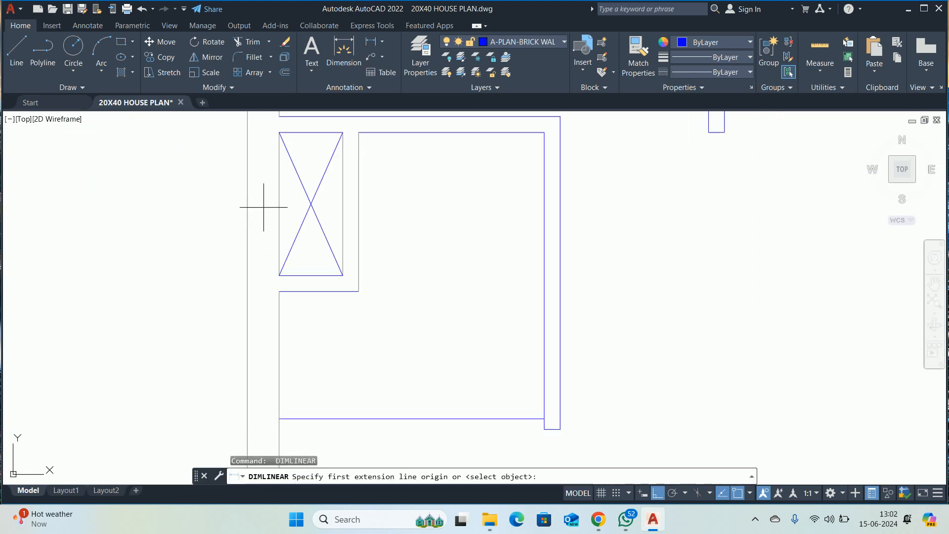
{"action": "key", "text": "Return"}
{"action": "left_click", "coordinate": [279, 206]}
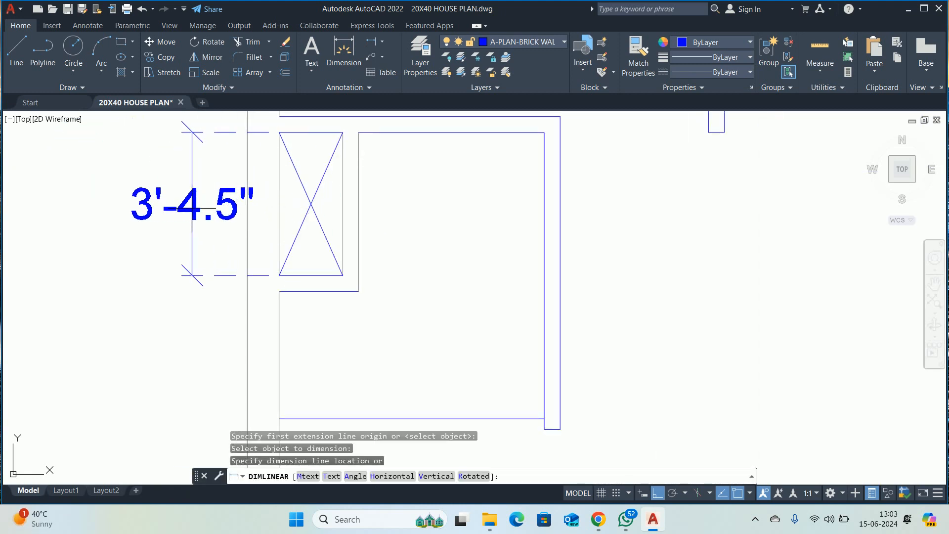
{"action": "key", "text": "Escape"}
{"action": "key", "text": "Escape"}
{"action": "key", "text": "Escape"}
- Delete the horizontal guide line between the enclosure and the wall below the room
{"action": "scroll", "coordinate": [301, 252], "scroll_direction": "down", "scroll_amount": 2}
{"action": "middle_click_drag", "start_coordinate": [301, 252], "coordinate": [288, 202]}
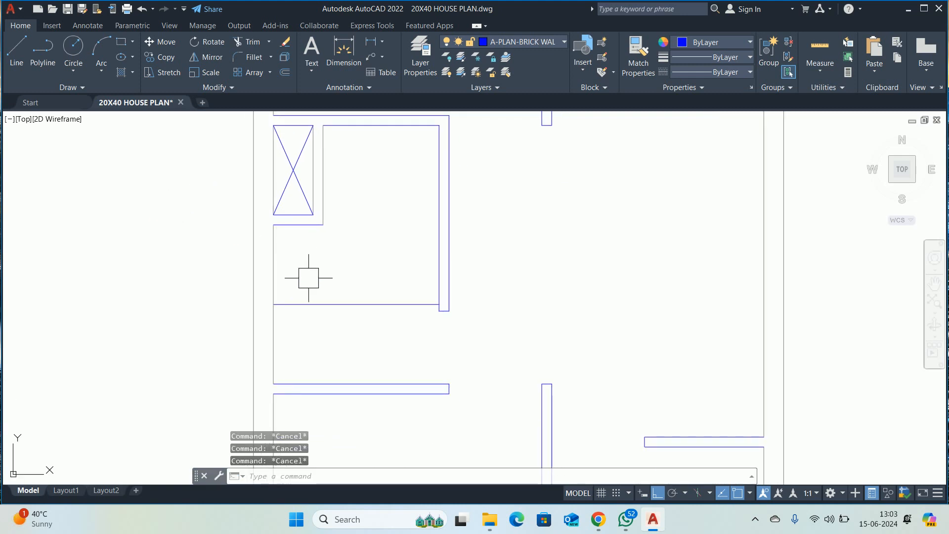
{"action": "mouse_move", "coordinate": [328, 295]}
{"action": "middle_mouse_down"}
{"action": "mouse_move", "coordinate": [332, 271]}
{"action": "mouse_move", "coordinate": [313, 265]}
{"action": "middle_mouse_up"}
{"action": "left_click", "coordinate": [327, 266]}
{"action": "key", "text": "Delete"}
{"action": "scroll", "coordinate": [307, 244], "scroll_direction": "down", "scroll_amount": 2}
{"action": "key", "text": "Escape"}
{"action": "key", "text": "Escape"}
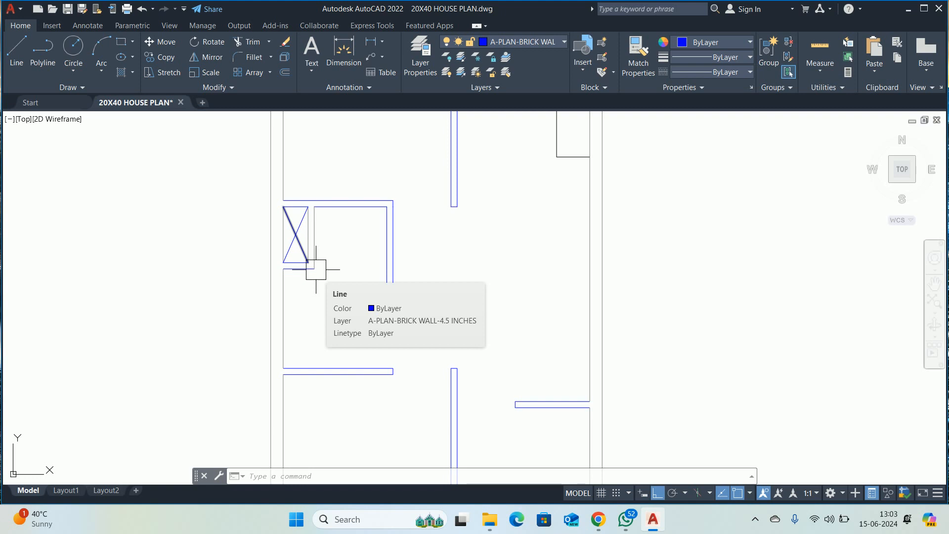
- Stretch the lower side of the crossed enclosure upward by 4.5 inches to shorten it along the exterior wall
{"action": "type", "text": "s"}
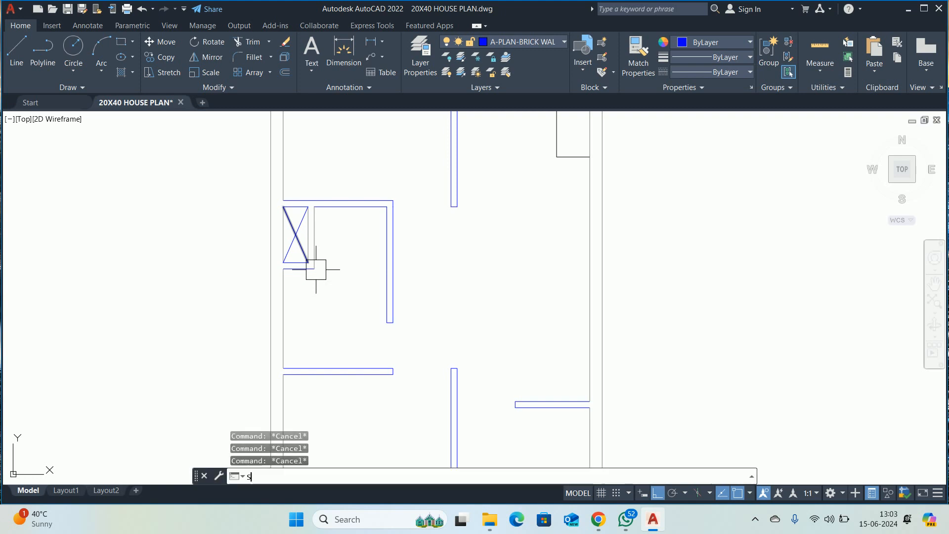
{"action": "key", "text": "Return"}
{"action": "scroll", "coordinate": [325, 269], "scroll_direction": "up", "scroll_amount": 4}
{"action": "left_click", "coordinate": [325, 269]}
{"action": "left_click", "coordinate": [159, 219]}
{"action": "key", "text": "Return"}
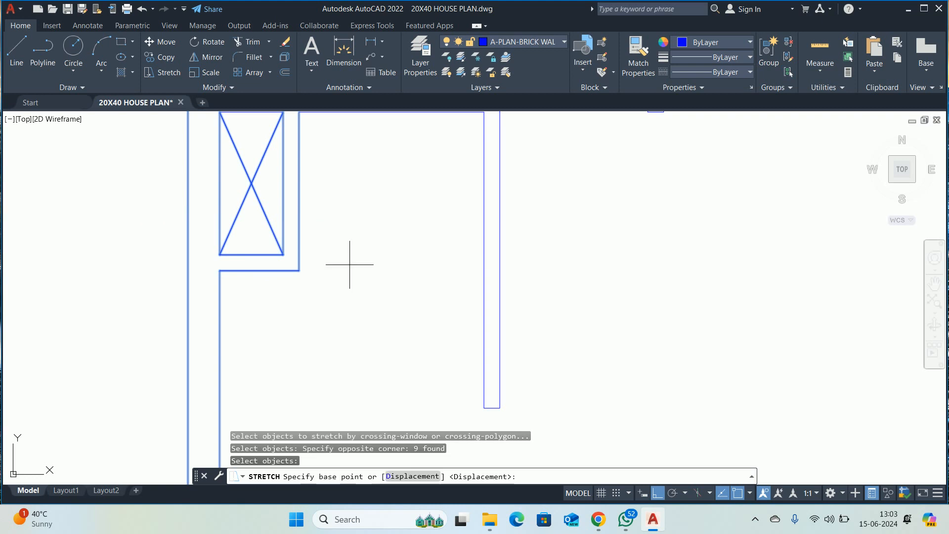
{"action": "scroll", "coordinate": [348, 263], "scroll_direction": "down", "scroll_amount": 2}
{"action": "left_click", "coordinate": [355, 339]}
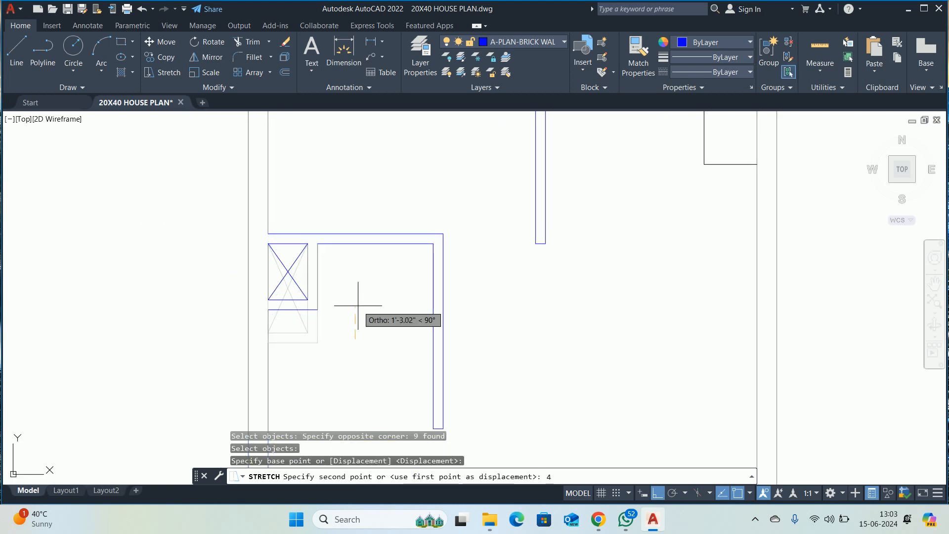
{"action": "type", "text": "4.5"}
{"action": "key", "text": "Return"}
{"action": "key", "text": "Escape"}
{"action": "key", "text": "Escape"}
- Stretch the enclosure's lower side further upward, shortening it again so the crossed box becomes nearly square
{"action": "key", "text": "Return"}
{"action": "left_click", "coordinate": [349, 355]}
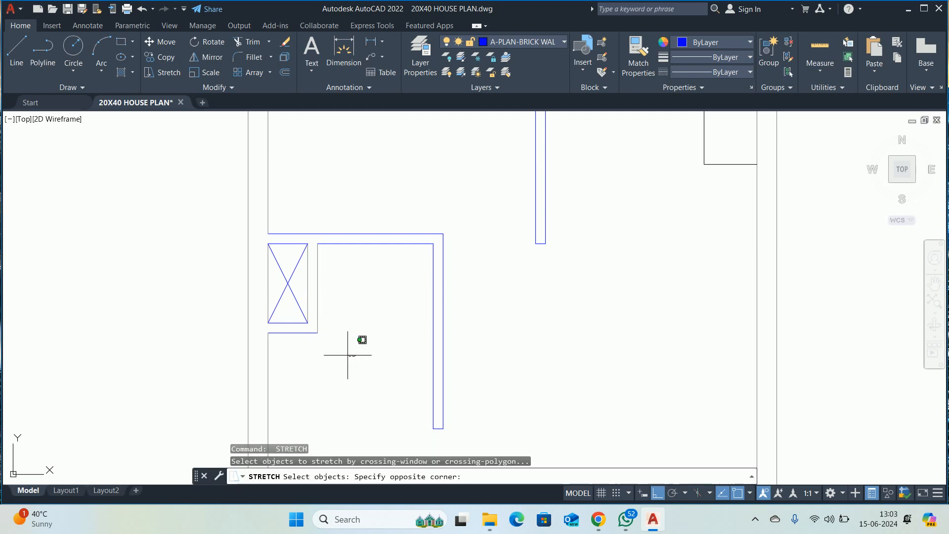
{"action": "left_click", "coordinate": [175, 270]}
{"action": "key", "text": "Return"}
{"action": "left_click", "coordinate": [186, 333]}
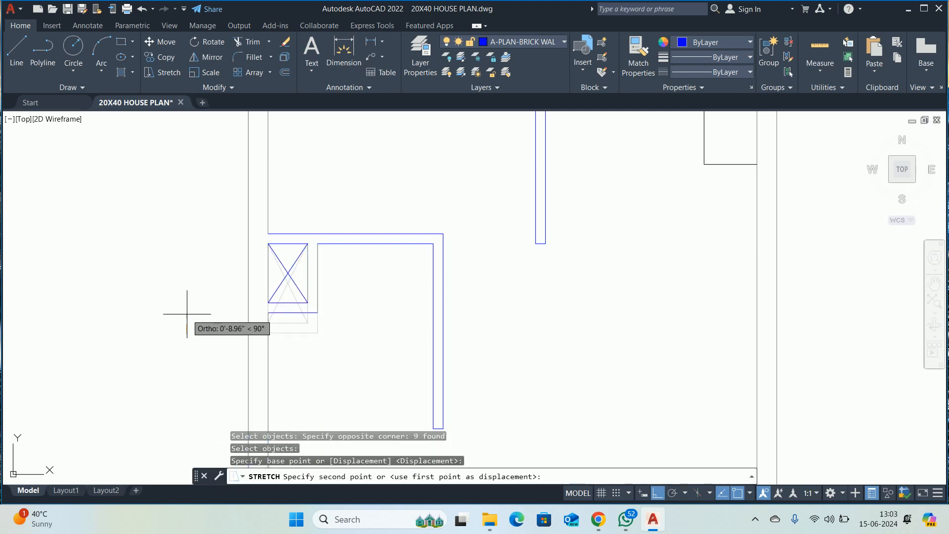
{"action": "key", "text": "Return"}
{"action": "key", "text": "Escape"}
{"action": "key", "text": "Escape"}
{"action": "key", "text": "Escape"}
{"action": "middle_click_drag", "start_coordinate": [286, 322], "coordinate": [263, 297]}
{"action": "key", "text": "Return"}
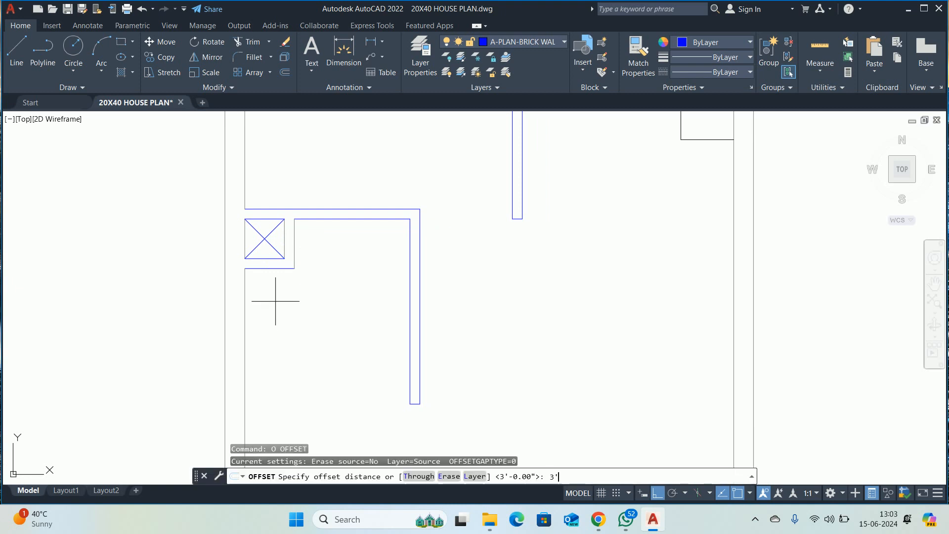
{"action": "scroll", "coordinate": [286, 334], "scroll_direction": "down", "scroll_amount": 4}
{"action": "middle_click_drag", "start_coordinate": [286, 334], "coordinate": [279, 297]}
{"action": "key", "text": "Escape"}
{"action": "key", "text": "Escape"}
{"action": "key", "text": "Escape"}
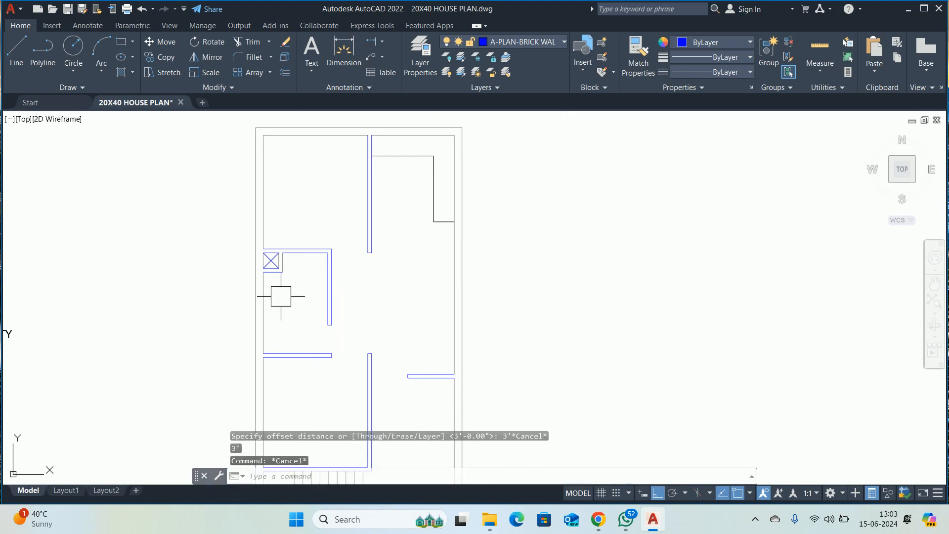
- Offset the upper line of the wall below the room upward by 6' as a horizontal guide
{"action": "type", "text": "O"}
{"action": "key", "text": "Return"}
{"action": "type", "text": "6"}
{"action": "key", "text": "Return"}
{"action": "scroll", "coordinate": [287, 315], "scroll_direction": "up", "scroll_amount": 4}
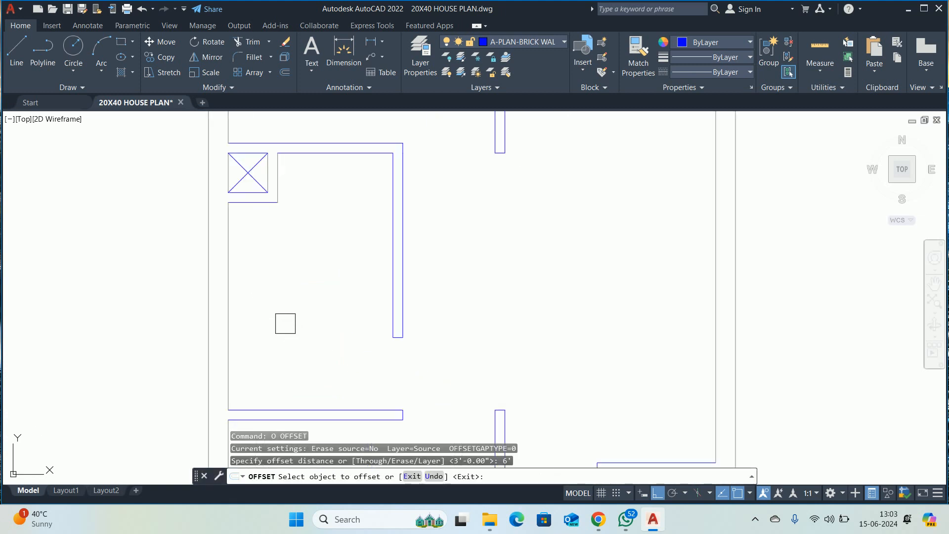
{"action": "left_click", "coordinate": [275, 411]}
{"action": "left_click", "coordinate": [270, 351]}
{"action": "key", "text": "Escape"}
{"action": "key", "text": "Escape"}
{"action": "key", "text": "Escape"}
- Trim the guide line's overhang at the inner face of the room's right-hand wall
{"action": "scroll", "coordinate": [370, 290], "scroll_direction": "up", "scroll_amount": 4}
{"action": "middle_click_drag", "start_coordinate": [371, 290], "coordinate": [350, 389]}
{"action": "type", "text": "TR"}
{"action": "key", "text": "Return"}
{"action": "scroll", "coordinate": [422, 322], "scroll_direction": "up", "scroll_amount": 2}
{"action": "left_click", "coordinate": [417, 269]}
{"action": "scroll", "coordinate": [415, 268], "scroll_direction": "down", "scroll_amount": 4}
{"action": "key", "text": "Escape"}
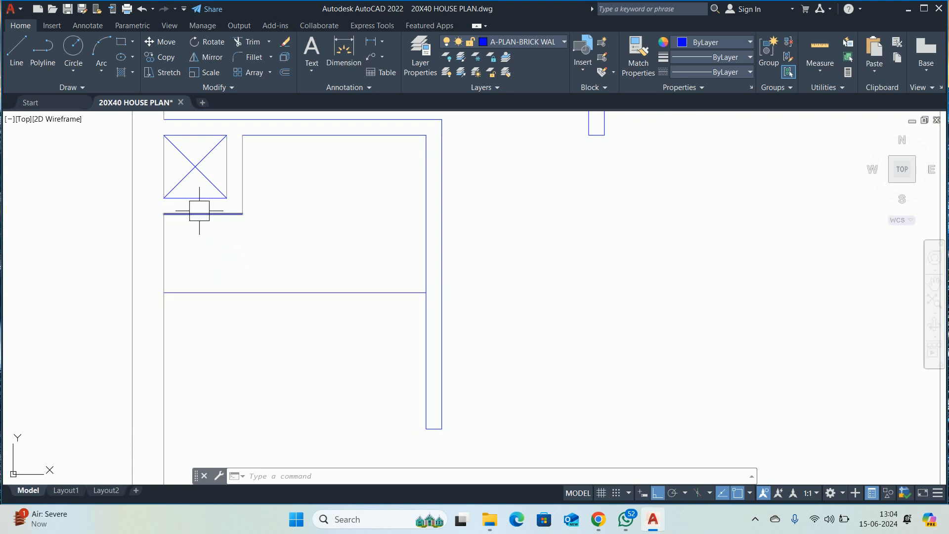
{"action": "key", "text": "Escape"}
{"action": "key", "text": "Escape"}
- Check the room width and the gap between the enclosure and the guide line with the quick measure tool
{"action": "type", "text": "d"}
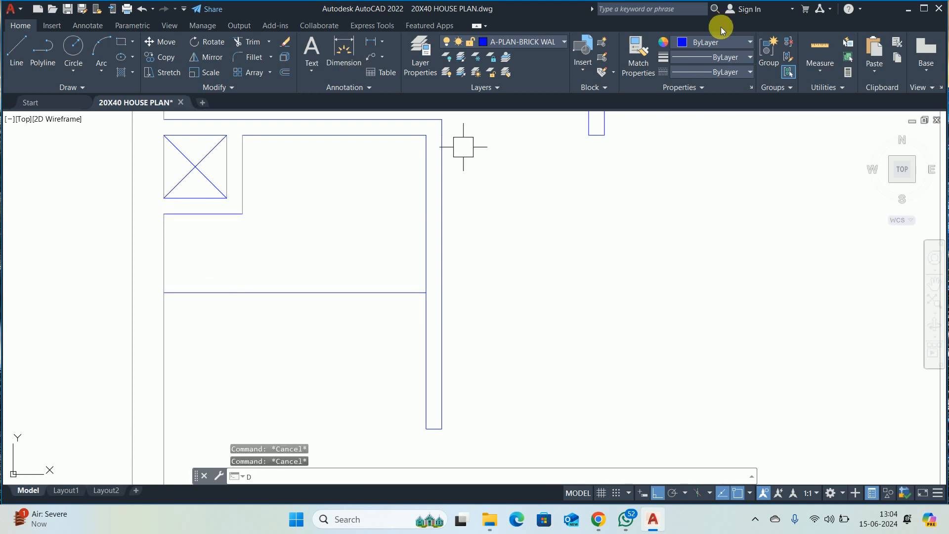
{"action": "key", "text": "Escape"}
{"action": "left_click", "coordinate": [810, 43]}
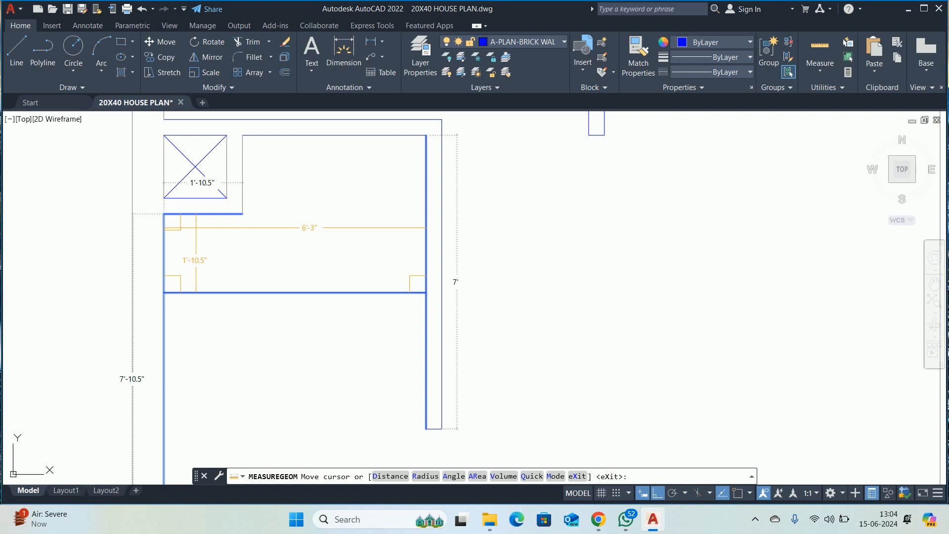
{"action": "key", "text": "Escape"}
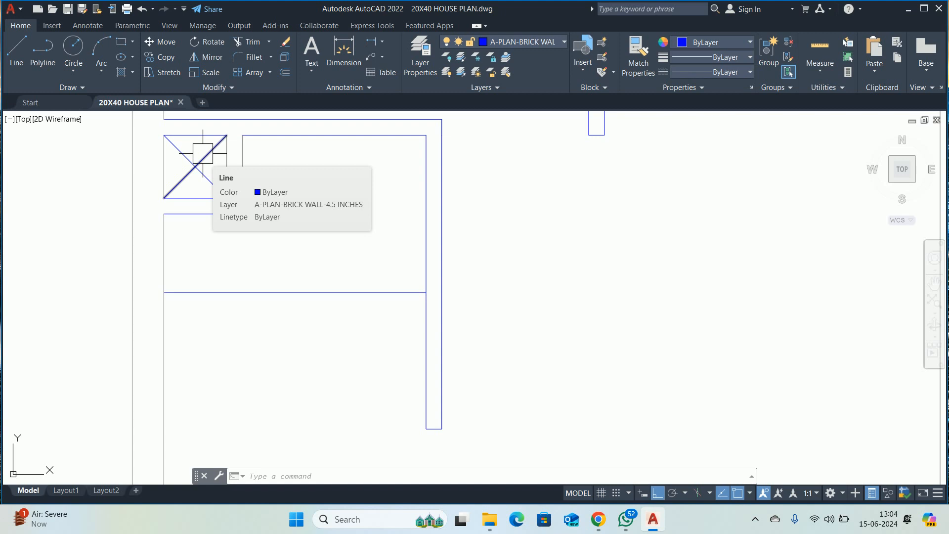
{"action": "key", "text": "Escape"}
{"action": "key", "text": "Escape"}
{"action": "key", "text": "Escape"}
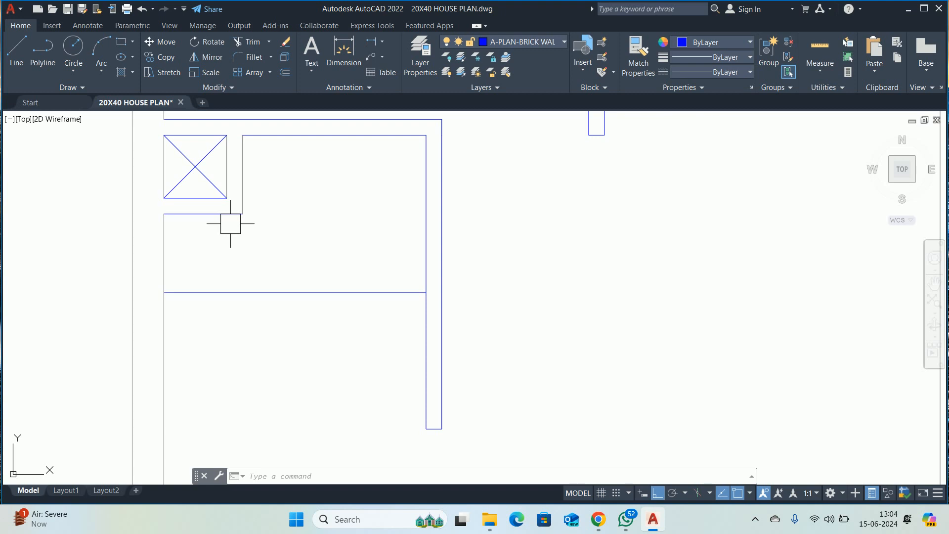
- Stretch the lower side of the crossed enclosure downward by 18 inches
{"action": "type", "text": "s"}
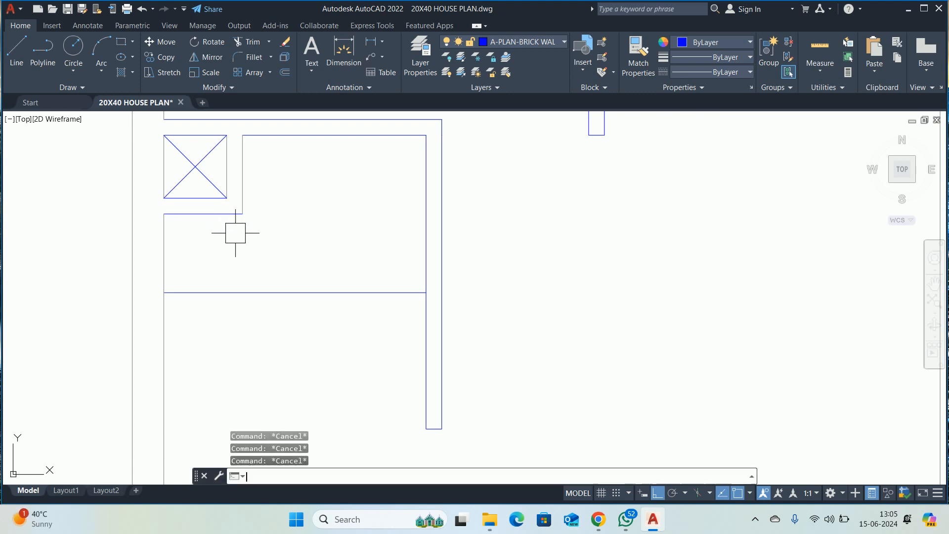
{"action": "key", "text": "Return"}
{"action": "left_click", "coordinate": [289, 241]}
{"action": "left_click", "coordinate": [69, 160]}
{"action": "key", "text": "Return"}
{"action": "left_click", "coordinate": [354, 197]}
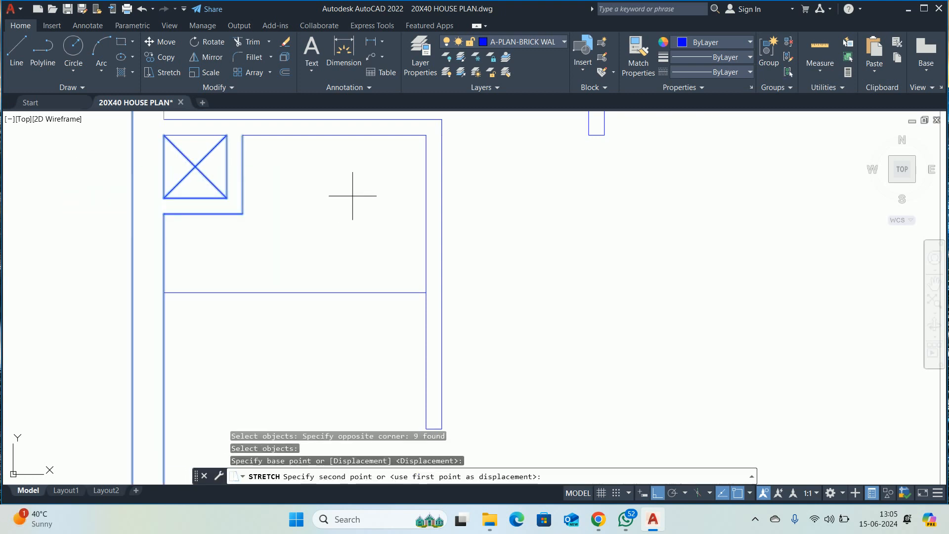
{"action": "key", "text": "Return"}
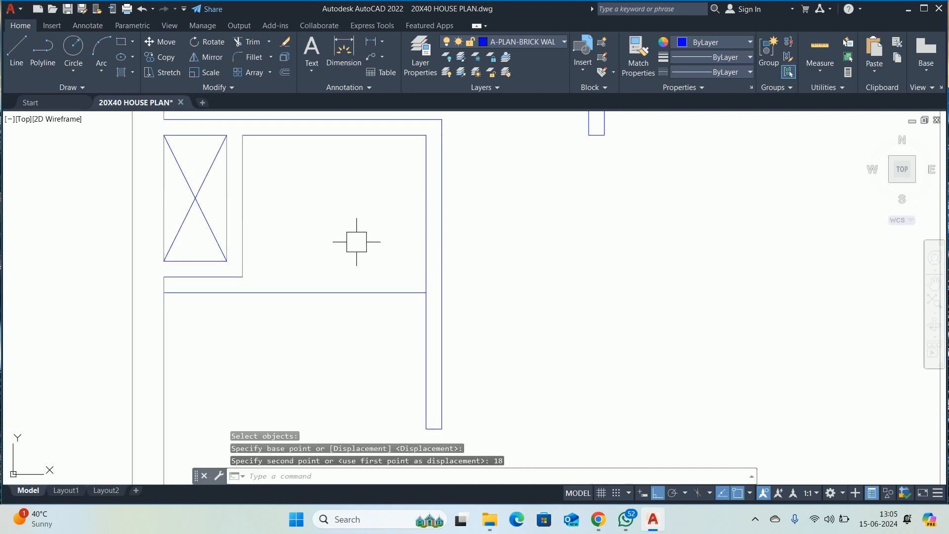
{"action": "key", "text": "Escape"}
{"action": "key", "text": "Escape"}
{"action": "key", "text": "Escape"}
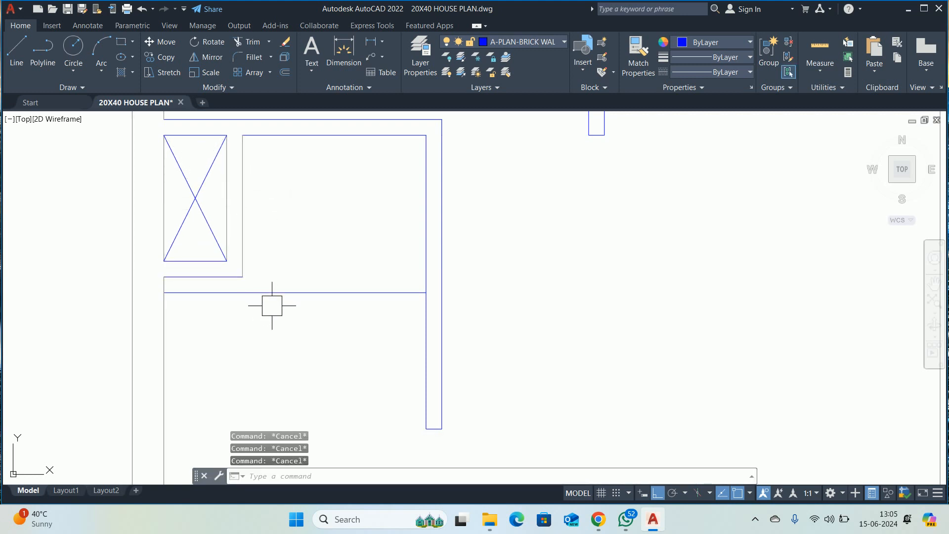
- Delete the horizontal guide line below the crossed enclosure
{"action": "scroll", "coordinate": [282, 252], "scroll_direction": "up", "scroll_amount": 2}
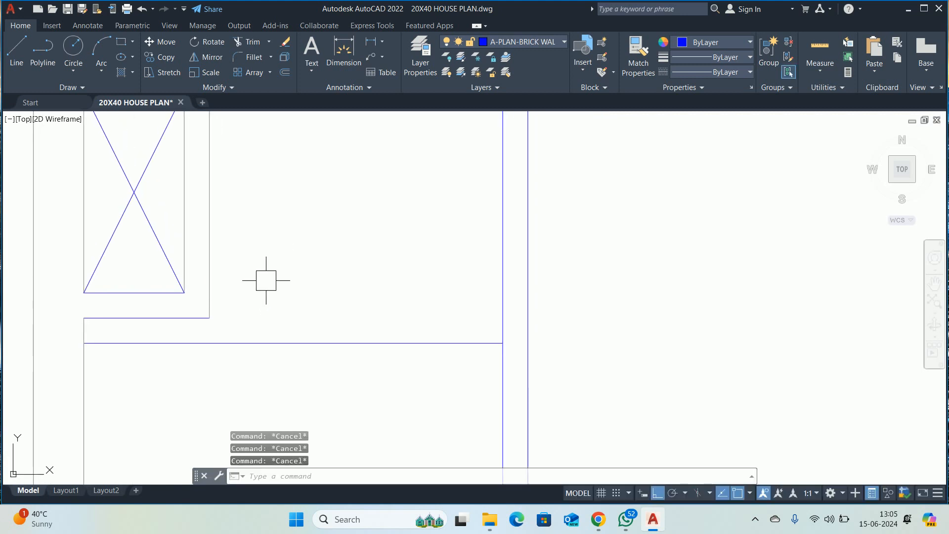
{"action": "left_click", "coordinate": [271, 343]}
{"action": "key", "text": "Delete"}
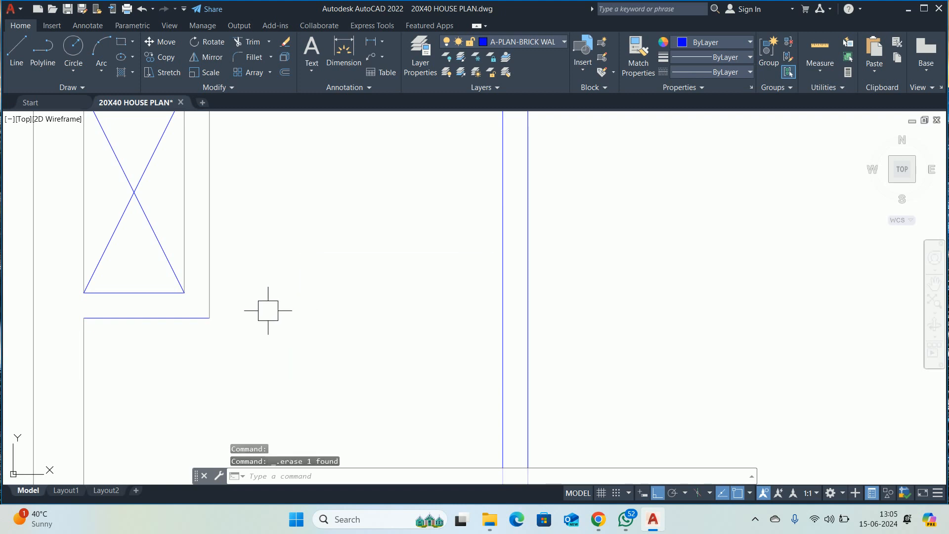
- Stretch the enclosure's lower side and its wall line downward by another 4.5 inches
{"action": "type", "text": "s"}
{"action": "key", "text": "Return"}
{"action": "left_click", "coordinate": [298, 326]}
{"action": "left_click", "coordinate": [62, 287]}
{"action": "key", "text": "Return"}
{"action": "left_click", "coordinate": [312, 288]}
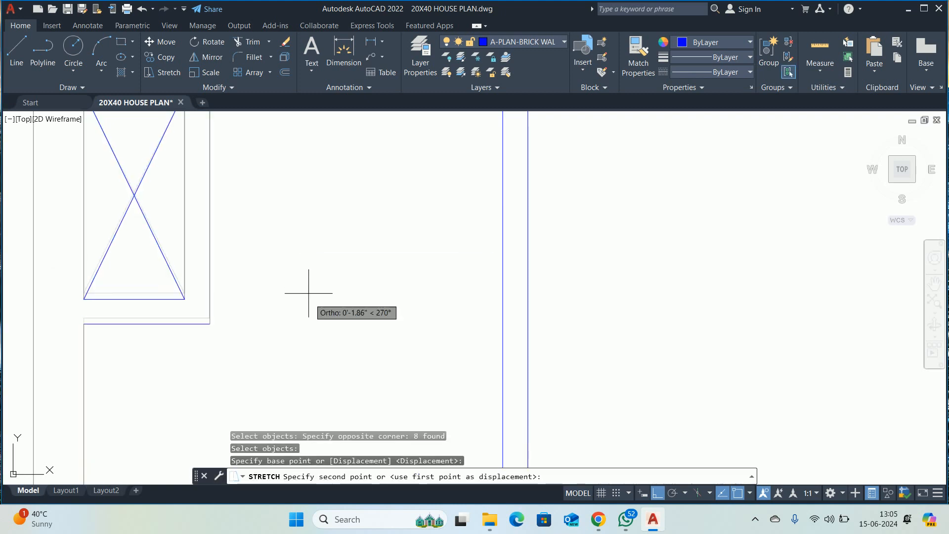
{"action": "type", "text": "4.4"}
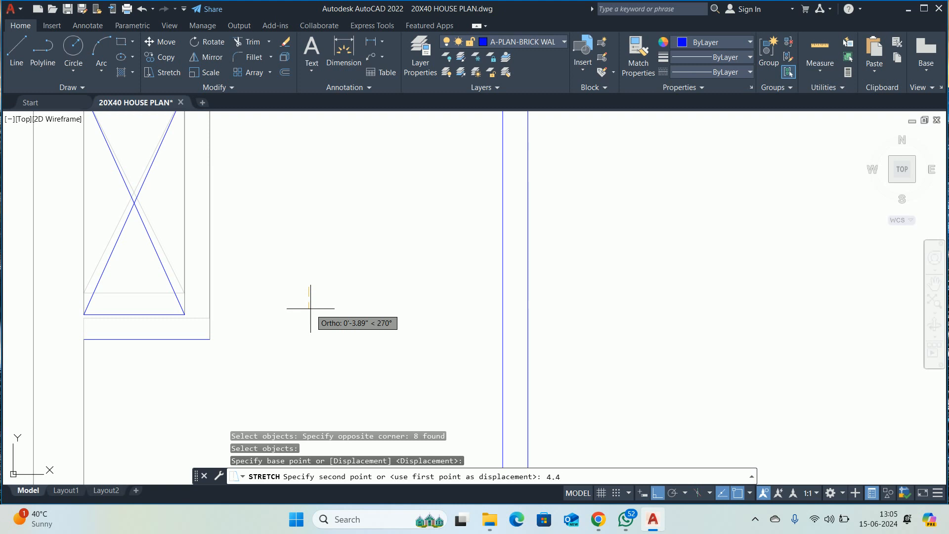
{"action": "key", "text": "Return"}
{"action": "scroll", "coordinate": [292, 235], "scroll_direction": "down", "scroll_amount": 2}
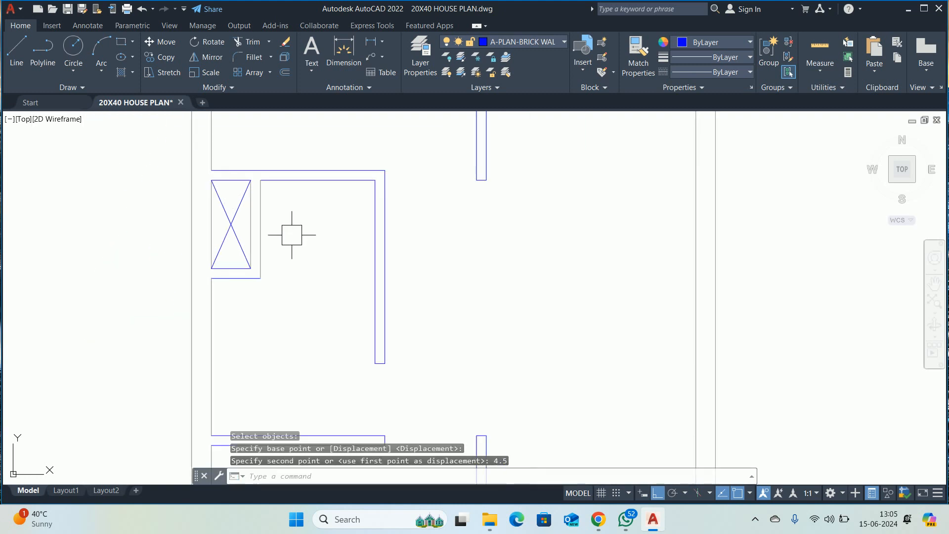
{"action": "middle_click_drag", "start_coordinate": [238, 195], "coordinate": [267, 224]}
{"action": "key", "text": "Escape"}
{"action": "key", "text": "Escape"}
{"action": "key", "text": "Escape"}
- Measure the crossed enclosure's inner width along its upper edge with a linear dimension, without placing it
{"action": "scroll", "coordinate": [267, 225], "scroll_direction": "up", "scroll_amount": 2}
{"action": "type", "text": "dli"}
{"action": "key", "text": "Return"}
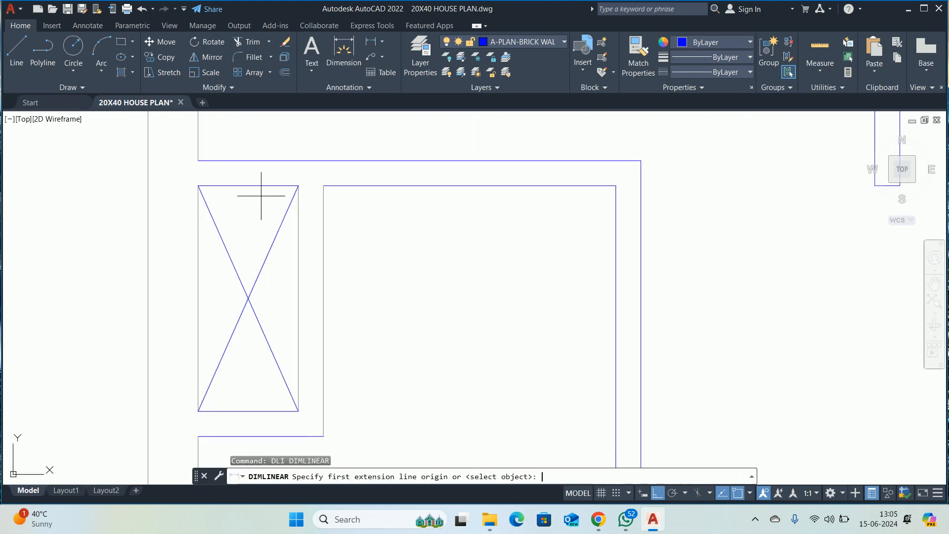
{"action": "key", "text": "Return"}
{"action": "left_click", "coordinate": [260, 186]}
{"action": "scroll", "coordinate": [260, 186], "scroll_direction": "down", "scroll_amount": 2}
{"action": "key", "text": "Escape"}
{"action": "key", "text": "Escape"}
{"action": "key", "text": "Escape"}
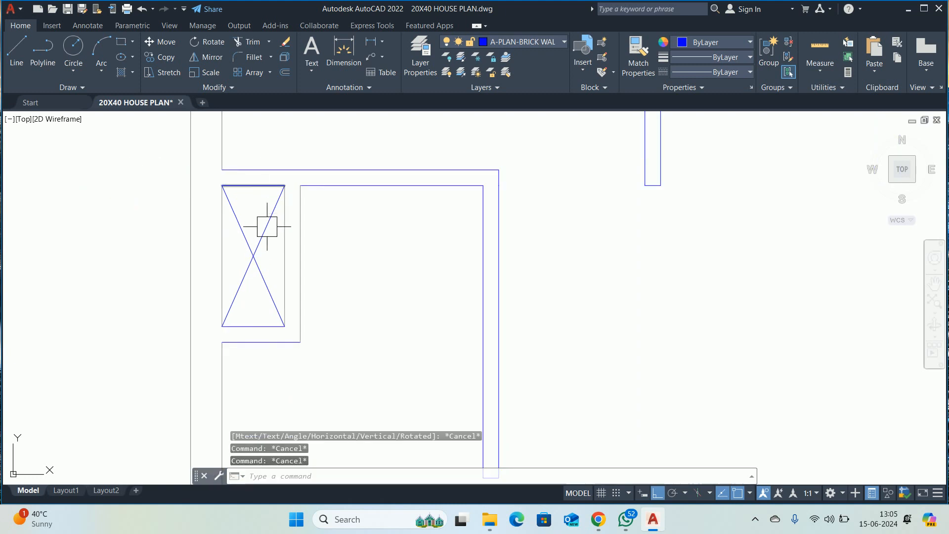
- Widen the crossed enclosure by stretching its right-hand side 6 inches into the room
{"action": "type", "text": "s"}
{"action": "key", "text": "Return"}
{"action": "left_click", "coordinate": [322, 371]}
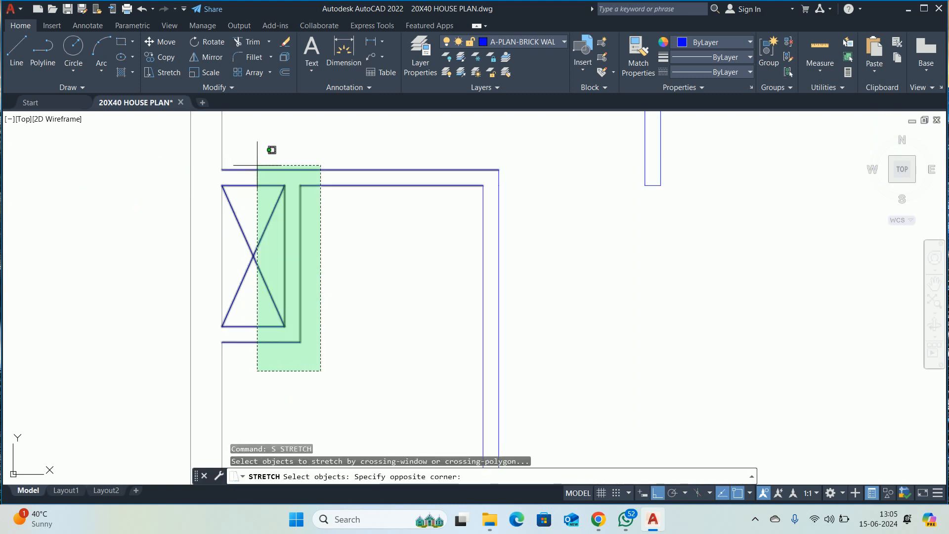
{"action": "left_click", "coordinate": [284, 165]}
{"action": "key", "text": "Return"}
{"action": "left_click", "coordinate": [363, 245]}
{"action": "type", "text": "6"}
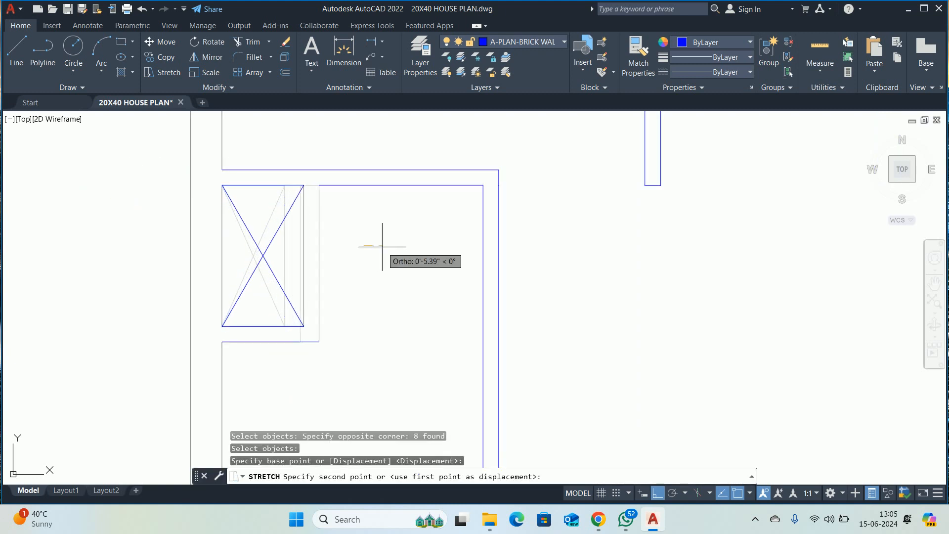
{"action": "key", "text": "Return"}
{"action": "key", "text": "Escape"}
{"action": "key", "text": "Escape"}
{"action": "key", "text": "Escape"}
- Check the widened enclosure's inner width along its upper edge with a linear dimension
{"action": "scroll", "coordinate": [271, 223], "scroll_direction": "down", "scroll_amount": 2}
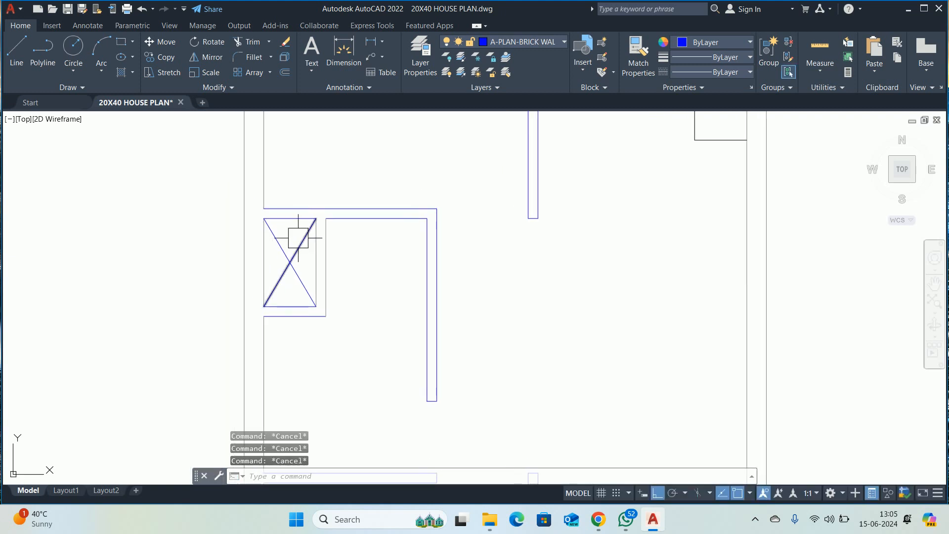
{"action": "type", "text": "DLI"}
{"action": "key", "text": "Return"}
{"action": "key", "text": "Return"}
{"action": "scroll", "coordinate": [290, 214], "scroll_direction": "up", "scroll_amount": 3}
{"action": "left_click", "coordinate": [290, 221]}
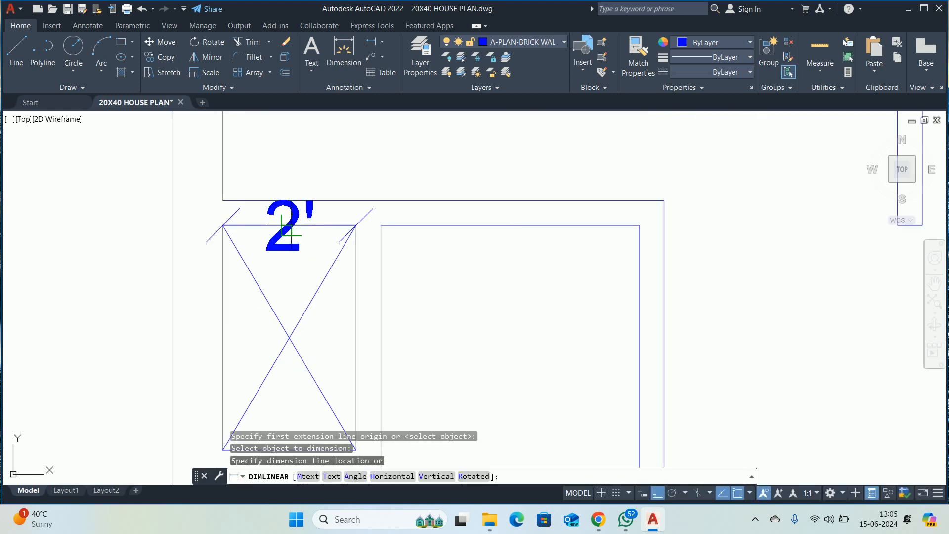
{"action": "scroll", "coordinate": [292, 214], "scroll_direction": "down", "scroll_amount": 3}
{"action": "key", "text": "Escape"}
{"action": "key", "text": "Escape"}
{"action": "key", "text": "Escape"}
- Measure the enclosure's inner height along the exterior wall with a linear dimension
{"action": "key", "text": "Return"}
{"action": "key", "text": "Return"}
{"action": "left_click", "coordinate": [262, 262]}
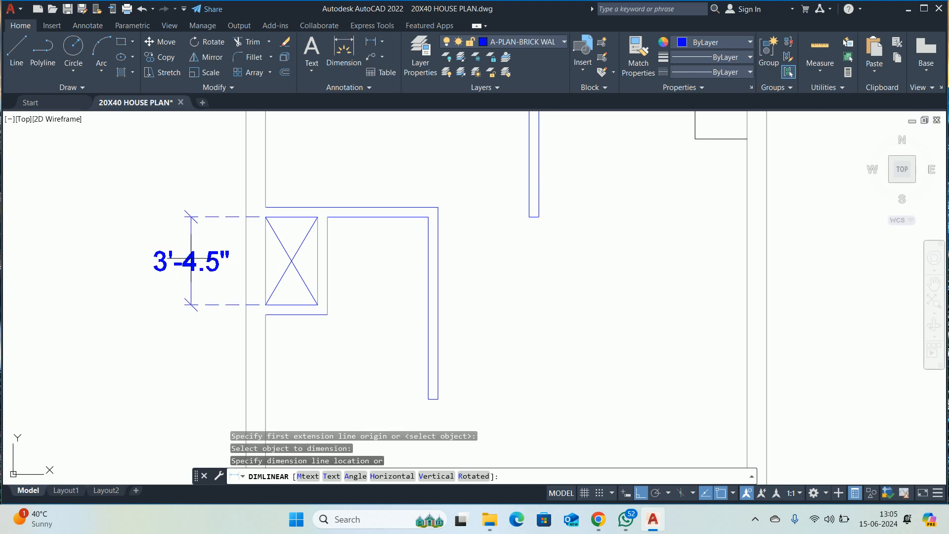
{"action": "key", "text": "Escape"}
{"action": "key", "text": "Escape"}
{"action": "key", "text": "Escape"}
- Measure the upper wall's inner line between the enclosure and the right-hand wall with a linear dimension
{"action": "type", "text": "DL"}
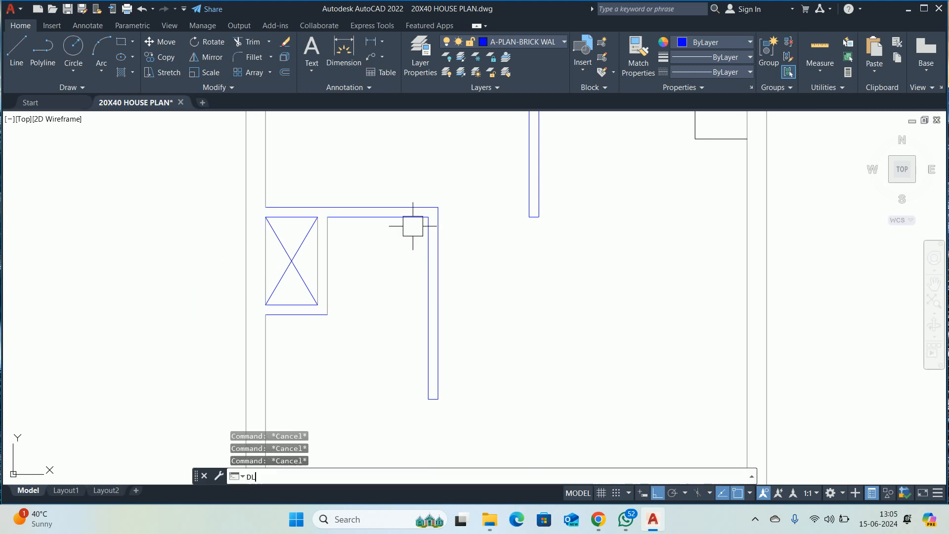
{"action": "key", "text": "Return"}
{"action": "key", "text": "Return"}
{"action": "left_click", "coordinate": [375, 217]}
{"action": "scroll", "coordinate": [374, 211], "scroll_direction": "up", "scroll_amount": 6}
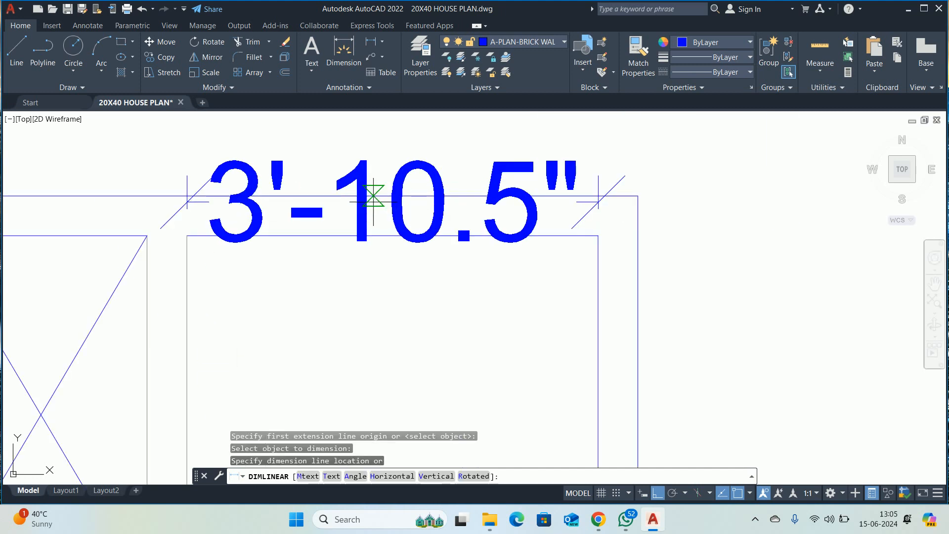
{"action": "scroll", "coordinate": [373, 202], "scroll_direction": "down", "scroll_amount": 5}
{"action": "key", "text": "Escape"}
- Measure the enclosure's outer vertical side facing the room with a linear dimension
{"action": "key", "text": "Return"}
{"action": "key", "text": "Return"}
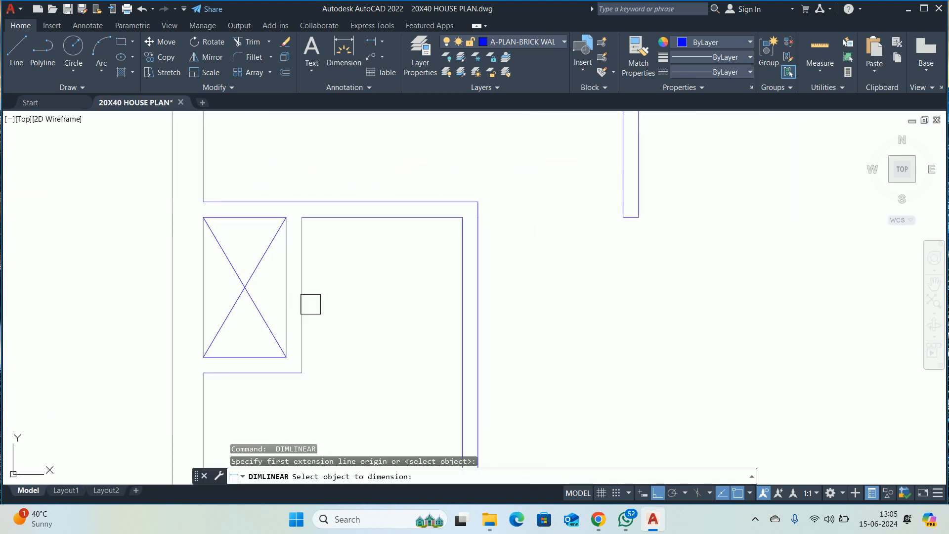
{"action": "left_click", "coordinate": [311, 304]}
{"action": "key", "text": "Escape"}
{"action": "key", "text": "Escape"}
{"action": "key", "text": "Escape"}
- Stretch the enclosure's right-hand side and its wall another 6 inches into the room
{"action": "scroll", "coordinate": [335, 301], "scroll_direction": "down", "scroll_amount": 4}
{"action": "middle_click_drag", "start_coordinate": [335, 301], "coordinate": [382, 266]}
{"action": "key", "text": "Escape"}
{"action": "type", "text": "s"}
{"action": "key", "text": "Return"}
{"action": "scroll", "coordinate": [370, 274], "scroll_direction": "up", "scroll_amount": 2}
{"action": "left_click", "coordinate": [370, 341]}
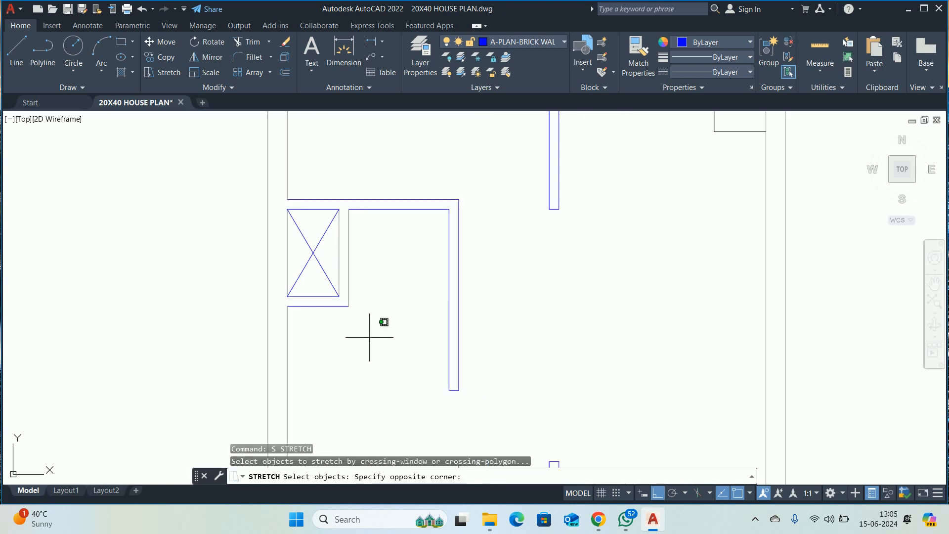
{"action": "left_click", "coordinate": [335, 202]}
{"action": "key", "text": "Return"}
{"action": "left_click", "coordinate": [390, 267]}
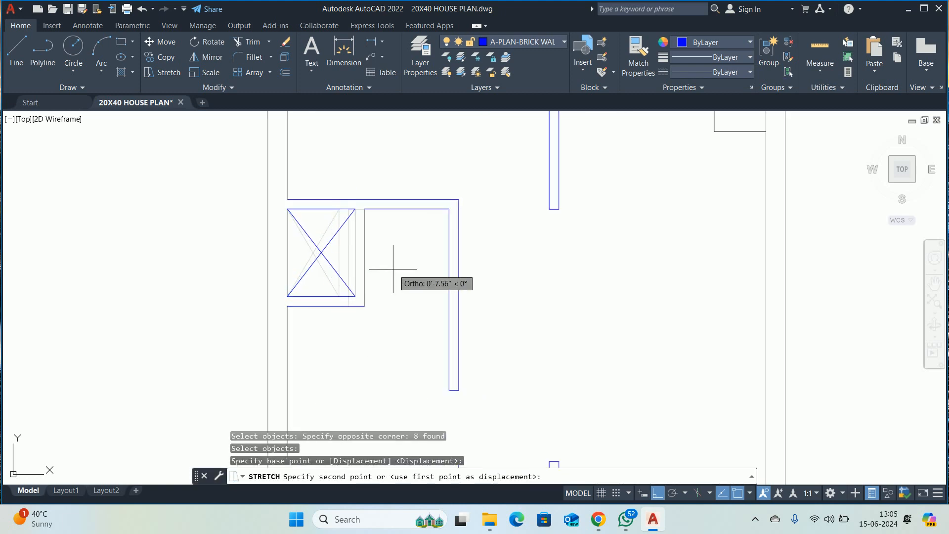
{"action": "type", "text": "6"}
{"action": "key", "text": "Return"}
{"action": "key", "text": "Escape"}
{"action": "key", "text": "Escape"}
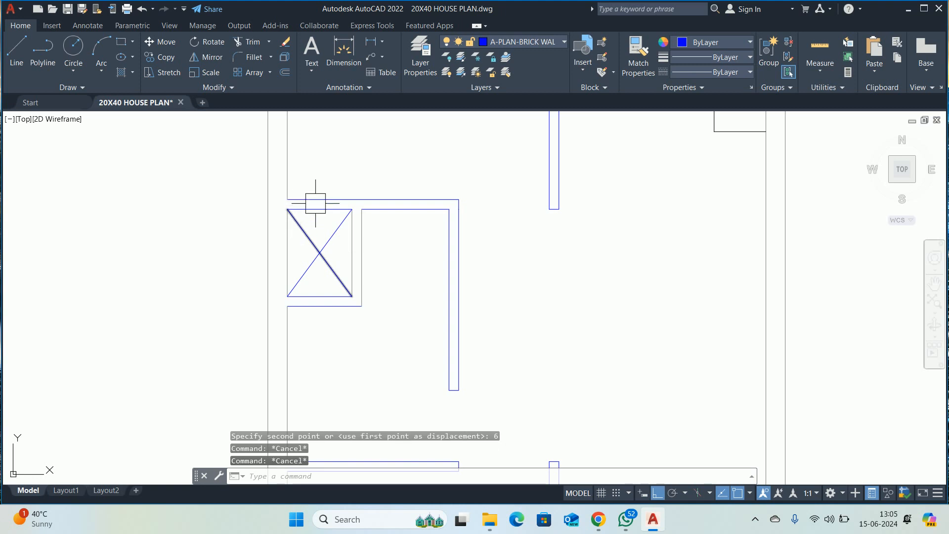
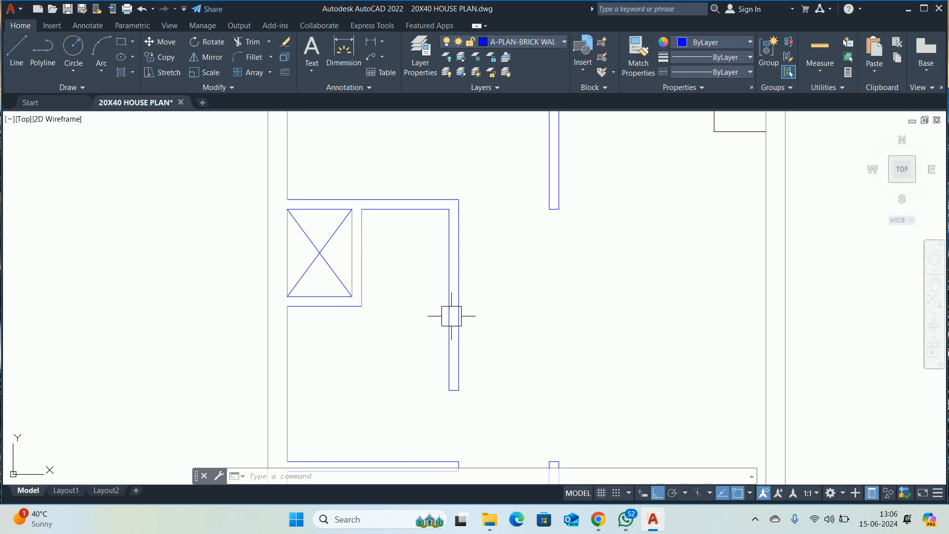
- Measure the upper wall's inner line between the crossed enclosure and the right-hand wall with a linear dimension
{"action": "scroll", "coordinate": [299, 330], "scroll_direction": "down", "scroll_amount": 2}
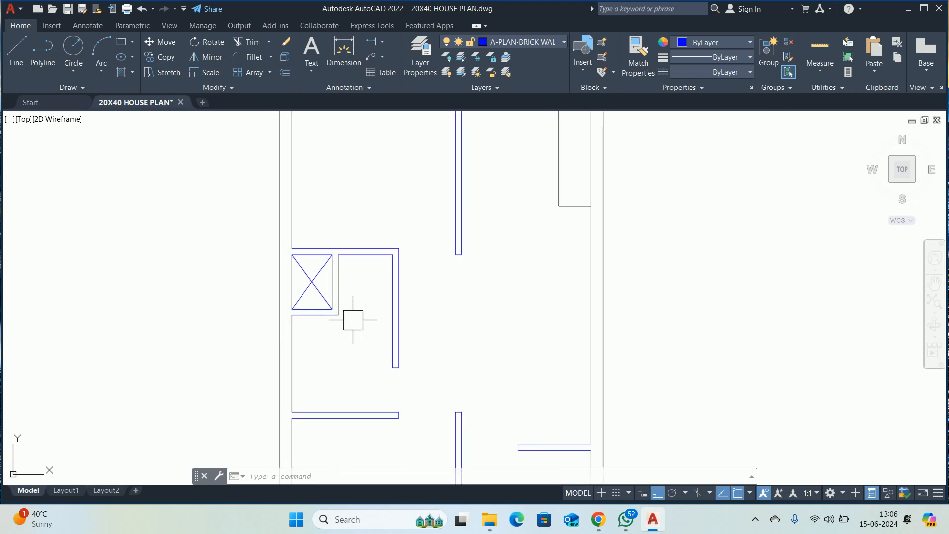
{"action": "key", "text": "Escape"}
{"action": "key", "text": "Escape"}
{"action": "key", "text": "Escape"}
{"action": "scroll", "coordinate": [333, 302], "scroll_direction": "up", "scroll_amount": 2}
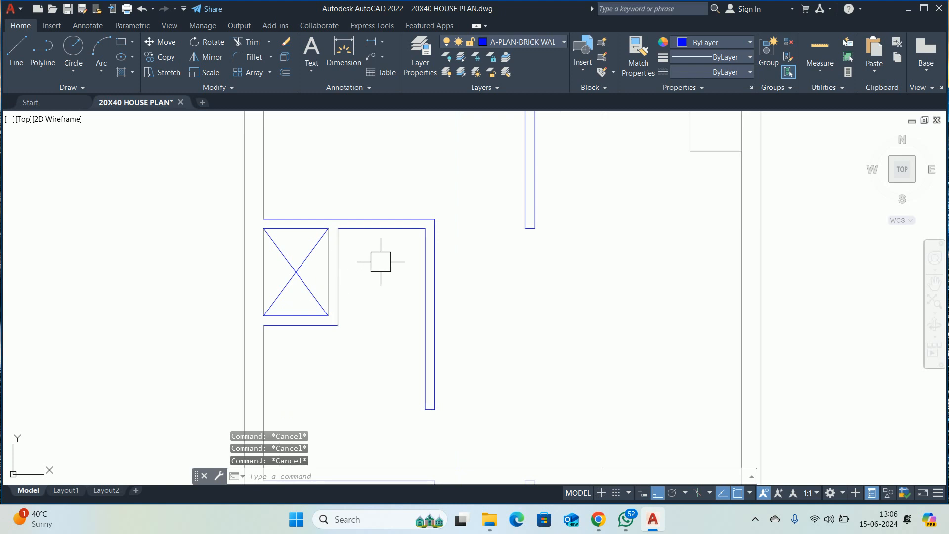
{"action": "type", "text": "dli"}
{"action": "key", "text": "Return"}
{"action": "key", "text": "Return"}
{"action": "left_click", "coordinate": [387, 229]}
{"action": "scroll", "coordinate": [378, 221], "scroll_direction": "up", "scroll_amount": 3}
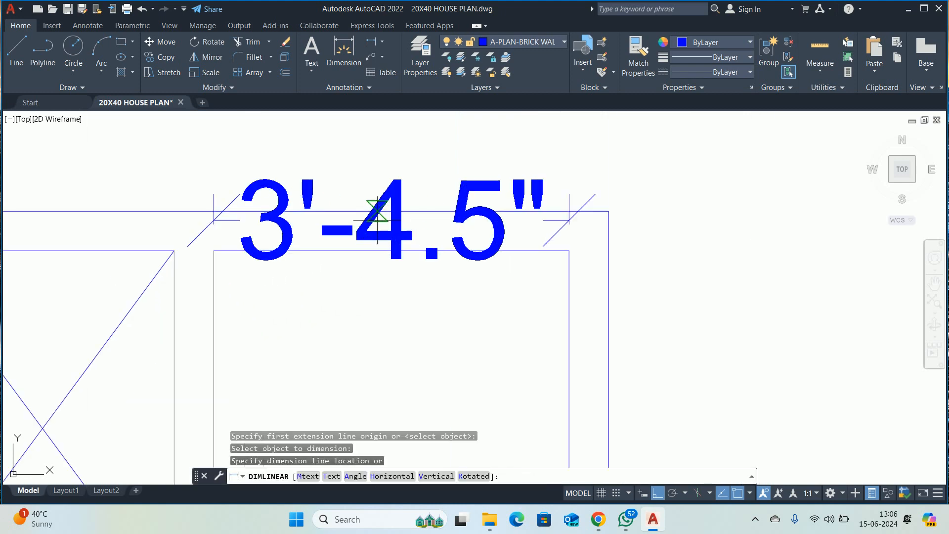
{"action": "key", "text": "Escape"}
{"action": "scroll", "coordinate": [374, 222], "scroll_direction": "down", "scroll_amount": 3}
{"action": "scroll", "coordinate": [351, 269], "scroll_direction": "up", "scroll_amount": 2}
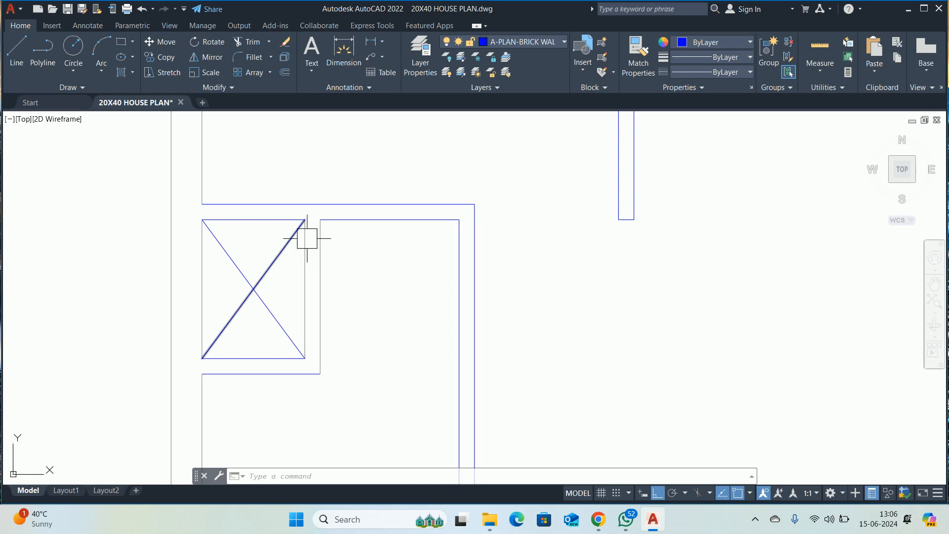
{"action": "type", "text": "o"}
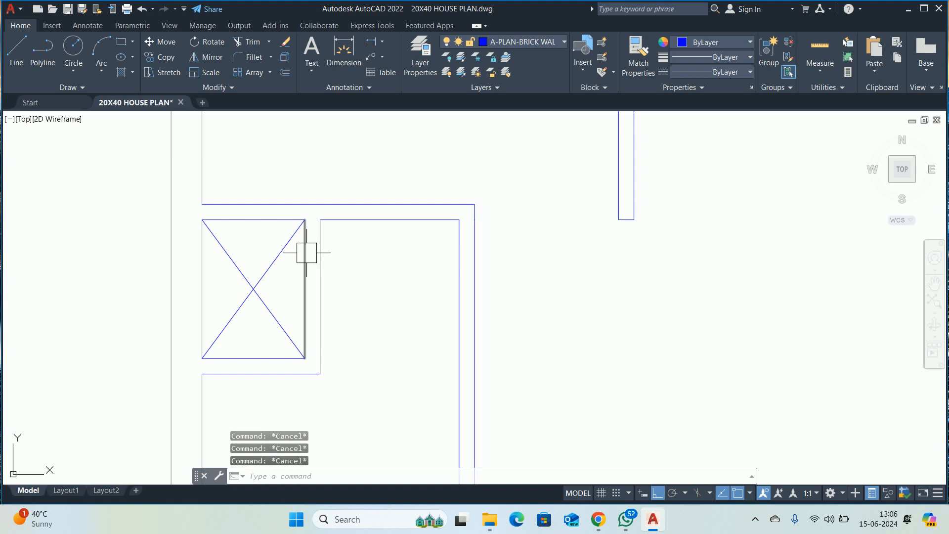
{"action": "key", "text": "Return"}
{"action": "type", "text": "9"}
{"action": "key", "text": "Return"}
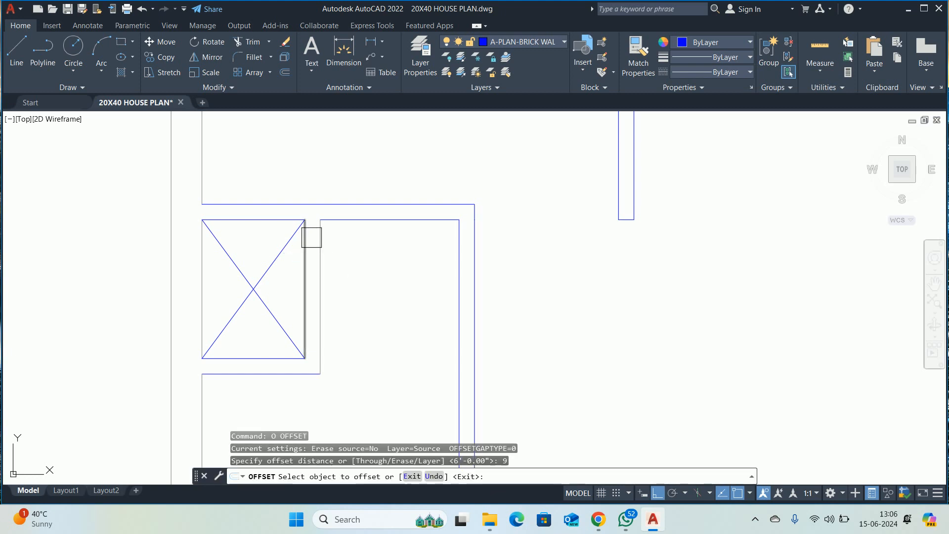
{"action": "scroll", "coordinate": [323, 237], "scroll_direction": "up", "scroll_amount": 4}
{"action": "left_click", "coordinate": [319, 235]}
{"action": "key", "text": "Escape"}
{"action": "key", "text": "Escape"}
{"action": "key", "text": "Escape"}
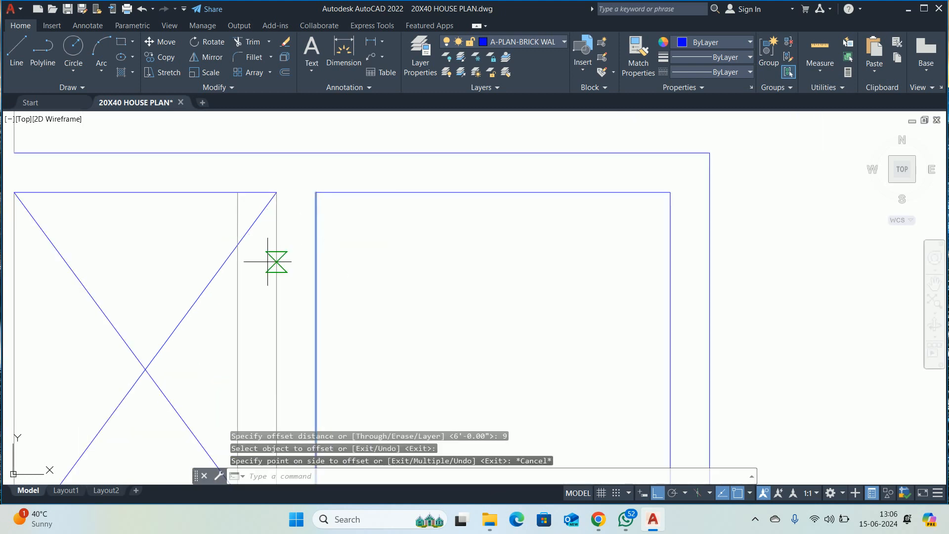
{"action": "scroll", "coordinate": [436, 253], "scroll_direction": "down", "scroll_amount": 3}
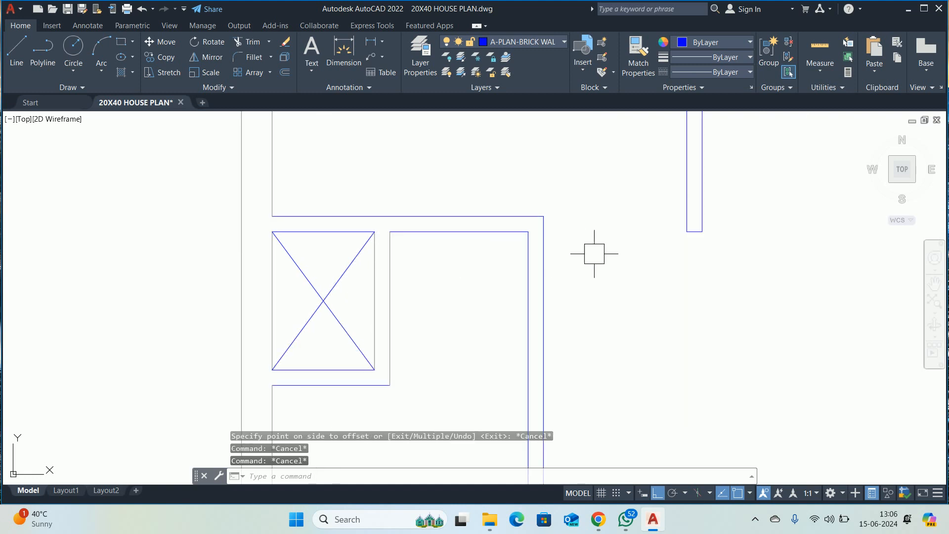
{"action": "scroll", "coordinate": [465, 257], "scroll_direction": "down", "scroll_amount": 2}
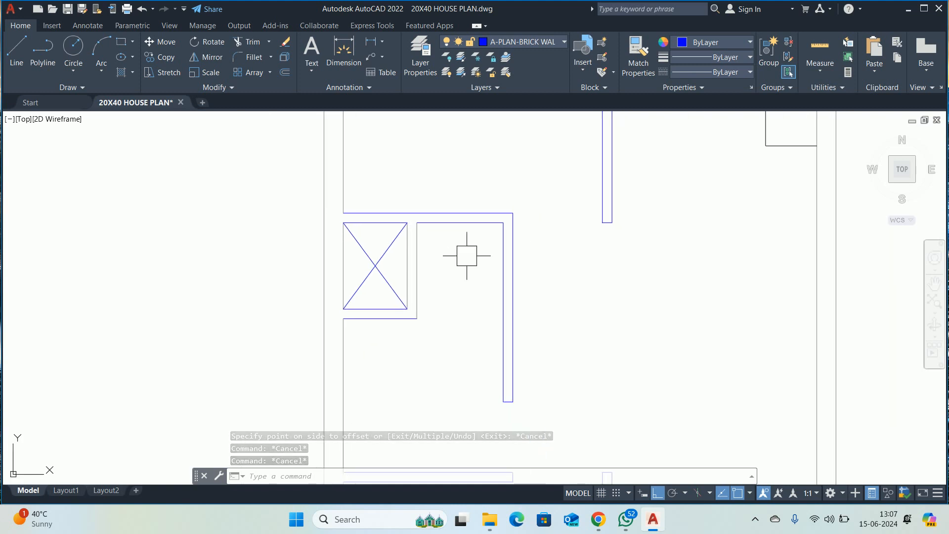
{"action": "scroll", "coordinate": [466, 256], "scroll_direction": "down", "scroll_amount": 4}
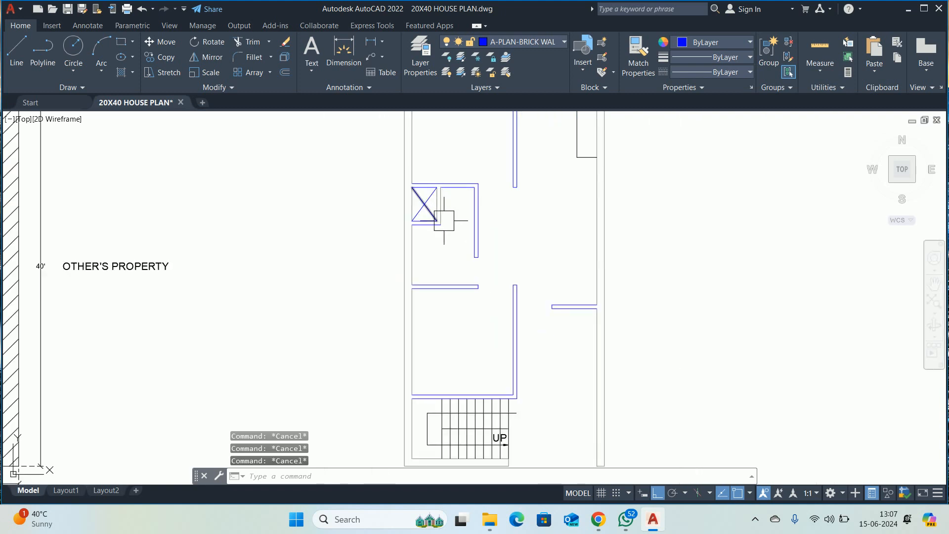
{"action": "scroll", "coordinate": [448, 224], "scroll_direction": "up", "scroll_amount": 5}
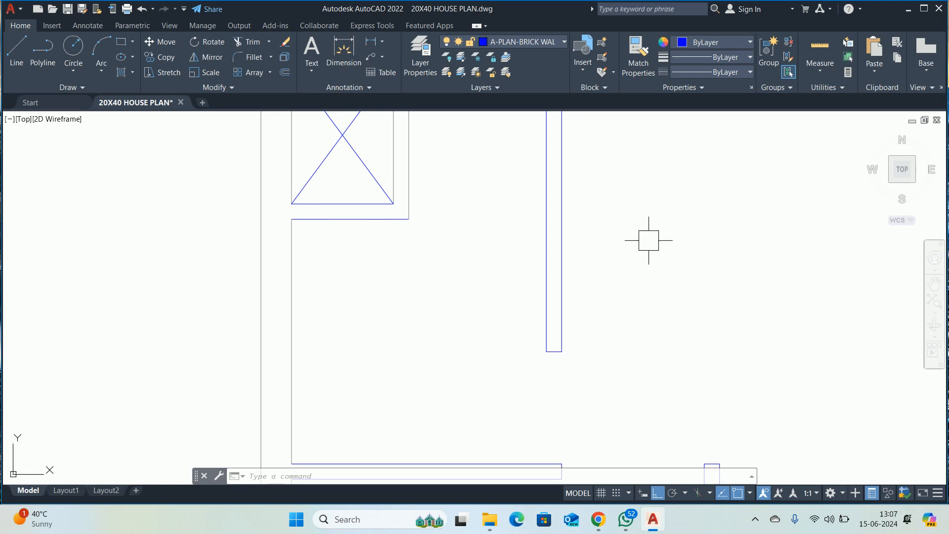
{"action": "scroll", "coordinate": [642, 243], "scroll_direction": "down", "scroll_amount": 4}
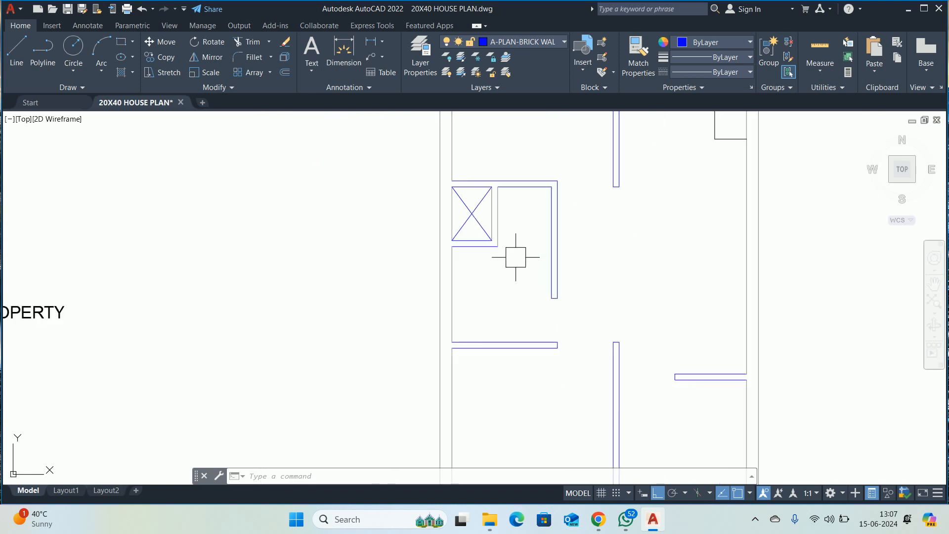
- Match the two gray vertical lines on the crossed enclosure's room side to the properties of its blue lower line
{"action": "key", "text": "Escape"}
{"action": "key", "text": "Escape"}
{"action": "key", "text": "Escape"}
{"action": "scroll", "coordinate": [455, 210], "scroll_direction": "up", "scroll_amount": 2}
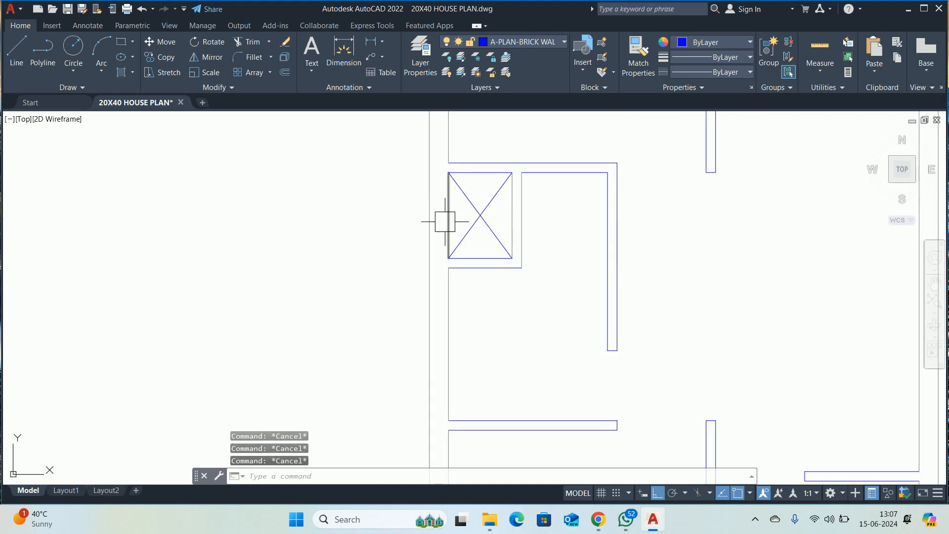
{"action": "type", "text": "ma"}
{"action": "key", "text": "Return"}
{"action": "left_click", "coordinate": [499, 259]}
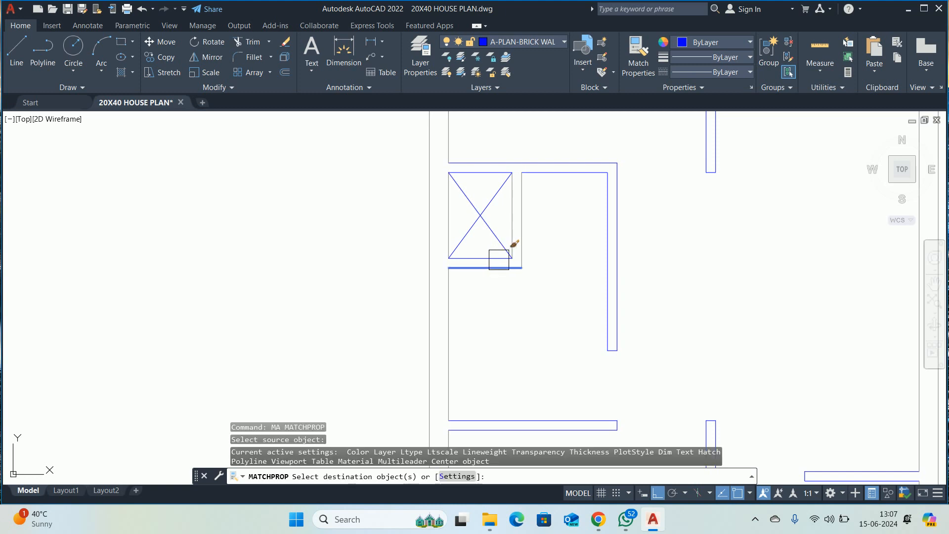
{"action": "left_click", "coordinate": [551, 244]}
{"action": "left_click", "coordinate": [481, 191]}
{"action": "key", "text": "Return"}
{"action": "key", "text": "Escape"}
{"action": "scroll", "coordinate": [496, 209], "scroll_direction": "down", "scroll_amount": 2}
{"action": "mouse_move", "coordinate": [501, 214]}
{"action": "middle_mouse_down"}
{"action": "mouse_move", "coordinate": [512, 219]}
{"action": "mouse_move", "coordinate": [489, 238]}
{"action": "middle_mouse_up"}
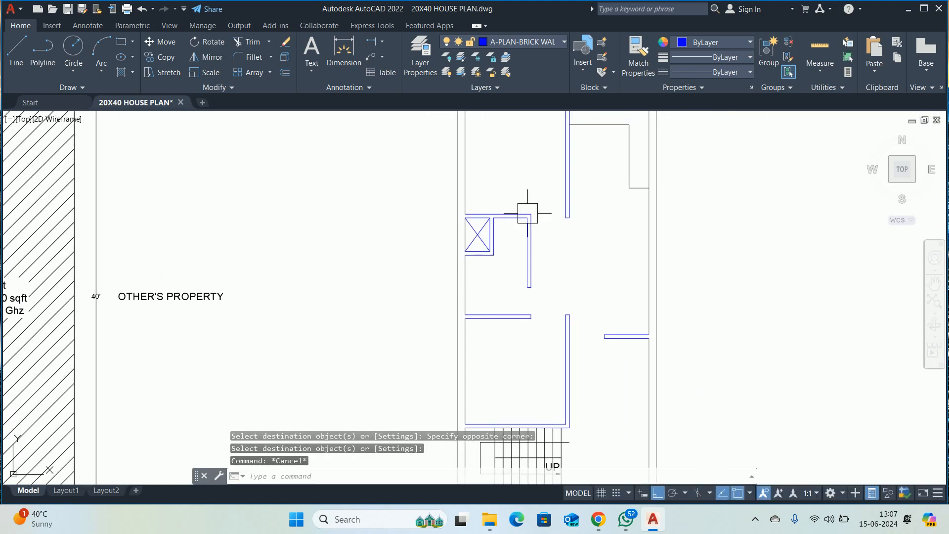
- Create a layer named A-PLAN-STAIRCASE and set its color to index 8
{"action": "middle_click_drag", "start_coordinate": [576, 261], "coordinate": [515, 278]}
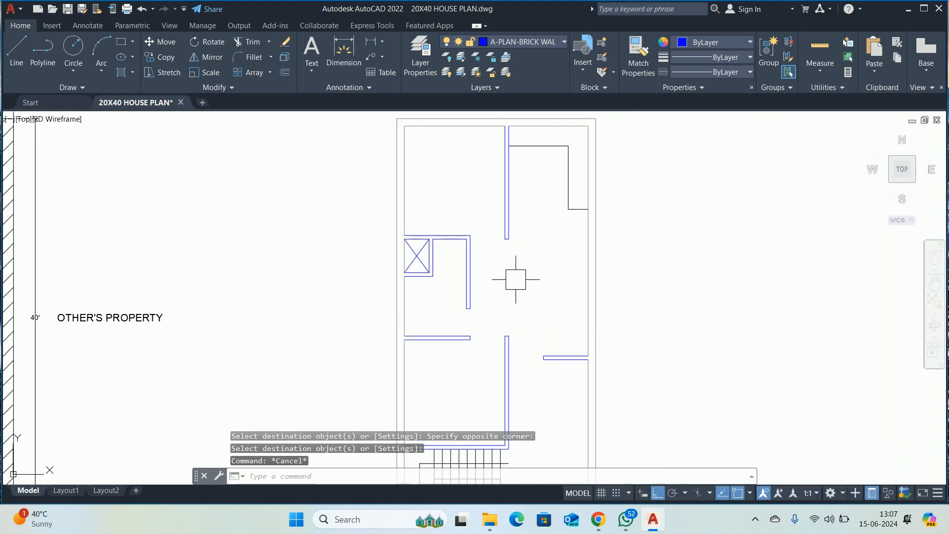
{"action": "key", "text": "Escape"}
{"action": "key", "text": "Escape"}
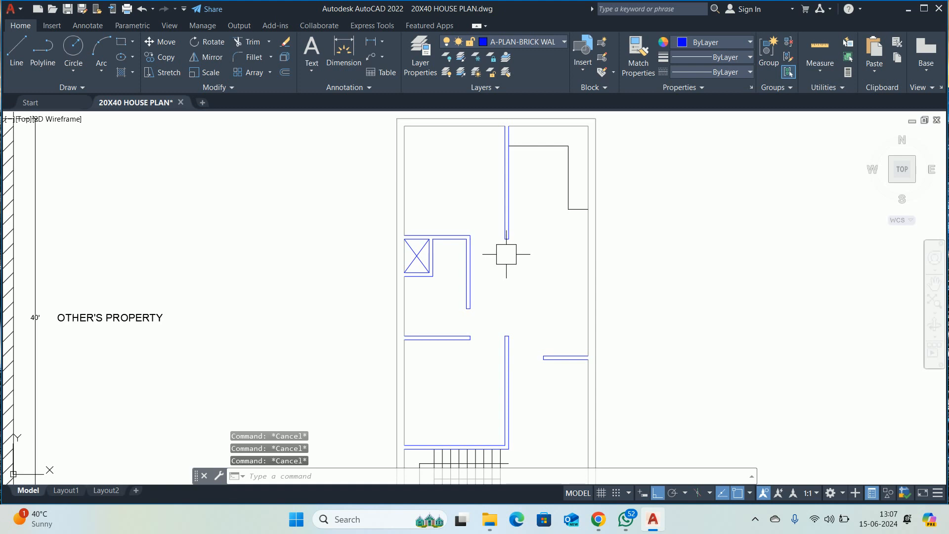
{"action": "middle_click_drag", "start_coordinate": [471, 305], "coordinate": [445, 282]}
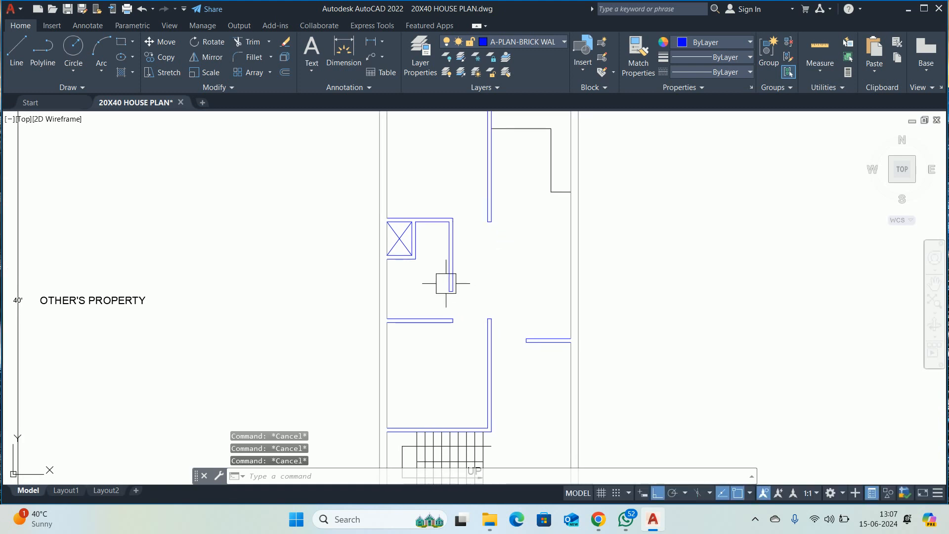
{"action": "middle_click_drag", "start_coordinate": [438, 339], "coordinate": [408, 279]}
{"action": "type", "text": "la"}
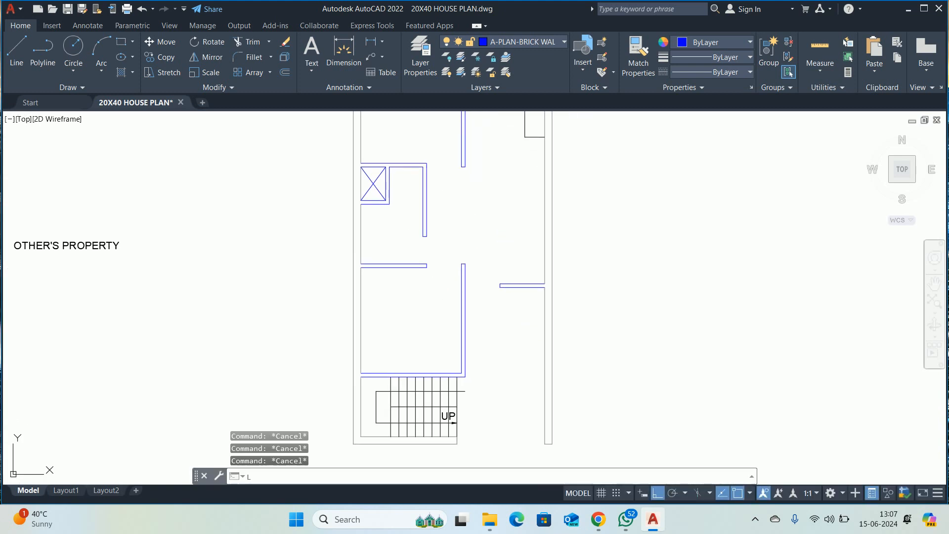
{"action": "key", "text": "Return"}
{"action": "left_click", "coordinate": [99, 57]}
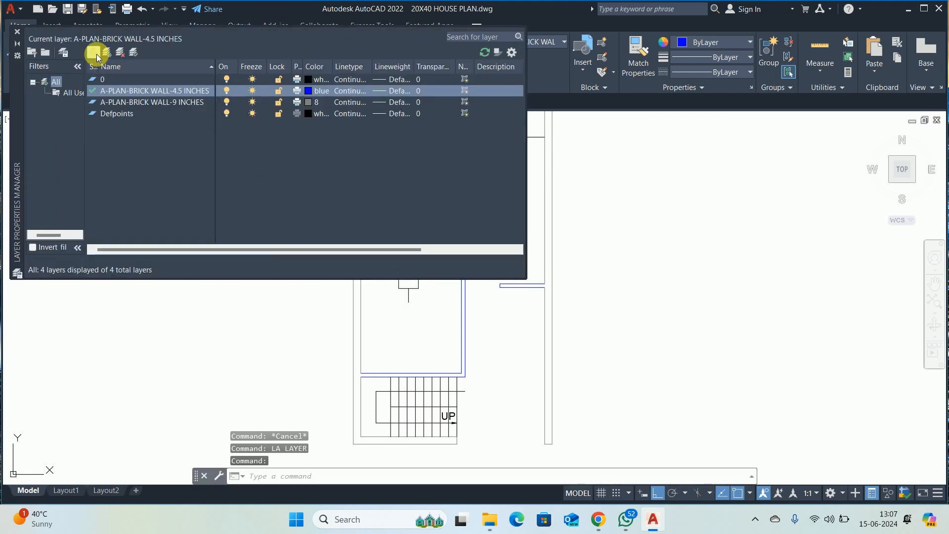
{"action": "type", "text": "A-PL"}
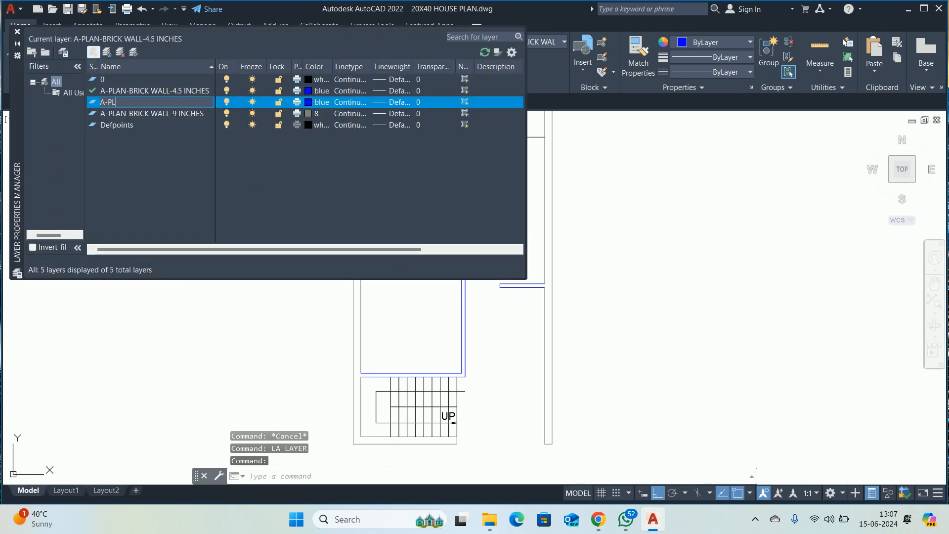
{"action": "type", "text": "AN-"}
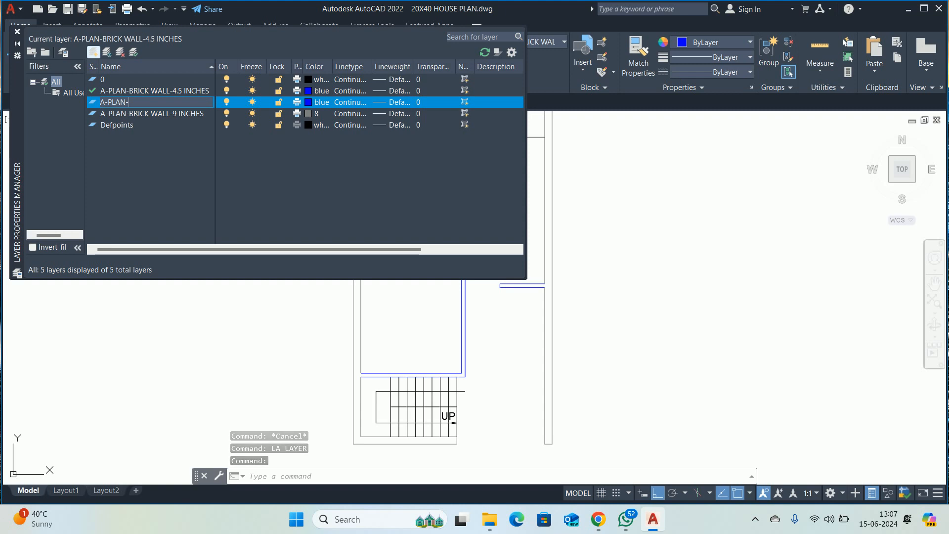
{"action": "type", "text": "STAIRCASE"}
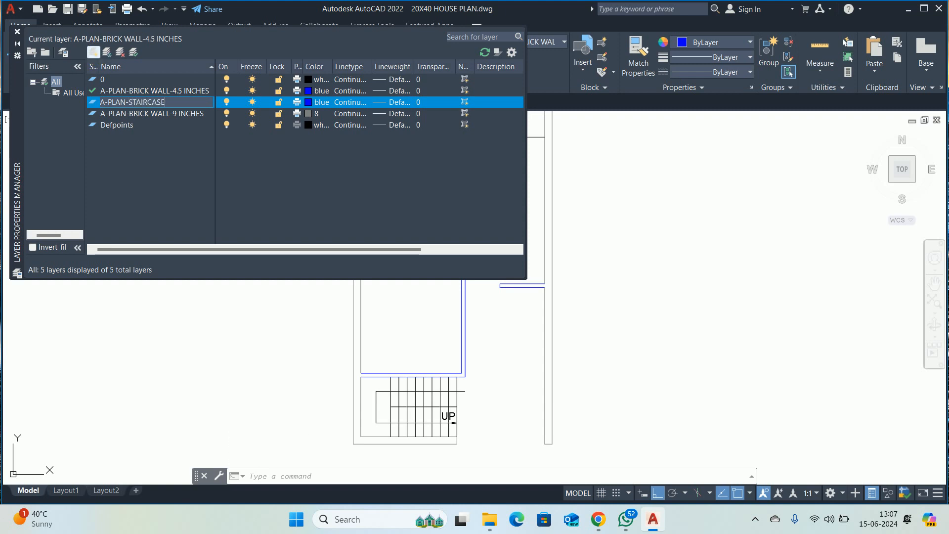
{"action": "left_click", "coordinate": [307, 102]}
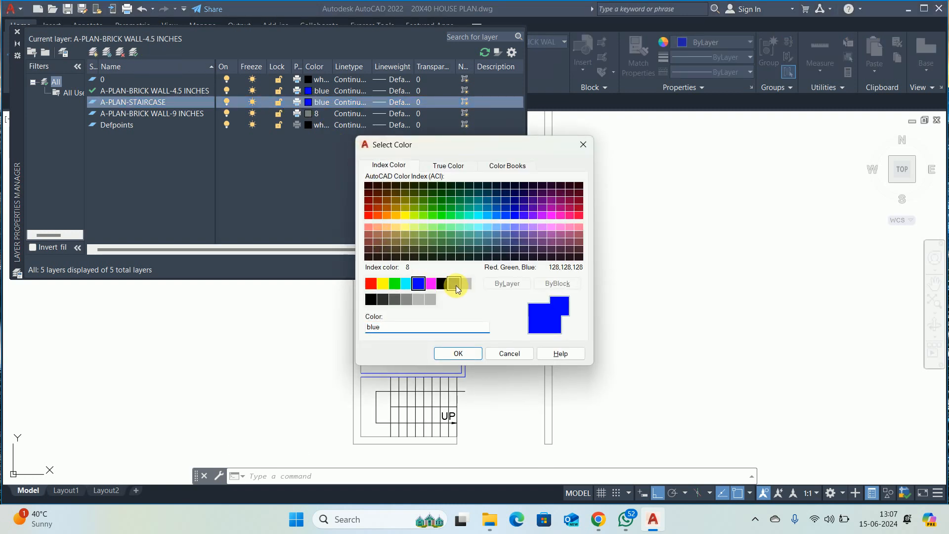
{"action": "left_click", "coordinate": [454, 283]}
{"action": "left_click", "coordinate": [460, 353]}
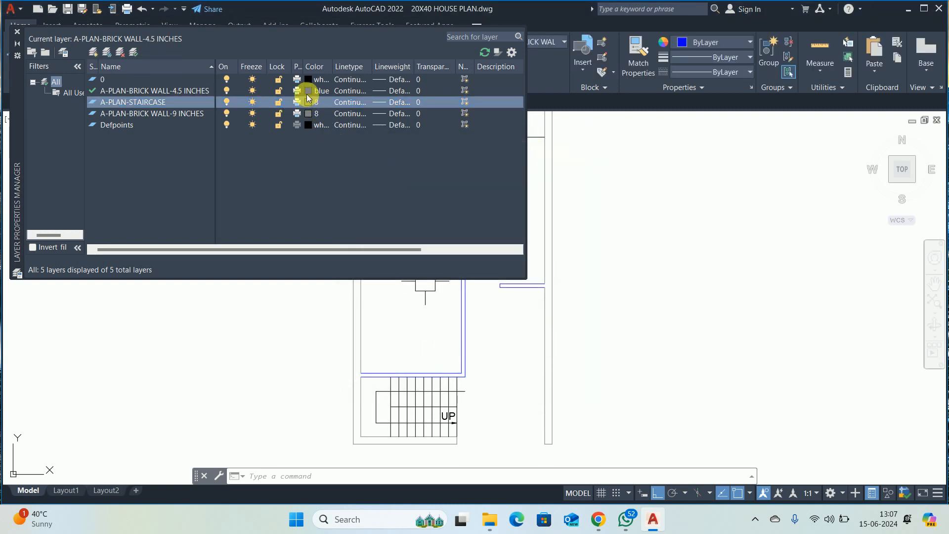
- Set the color of the A-PLAN-BRICK WALL-9 INCHES layer to red
{"action": "left_click", "coordinate": [308, 114]}
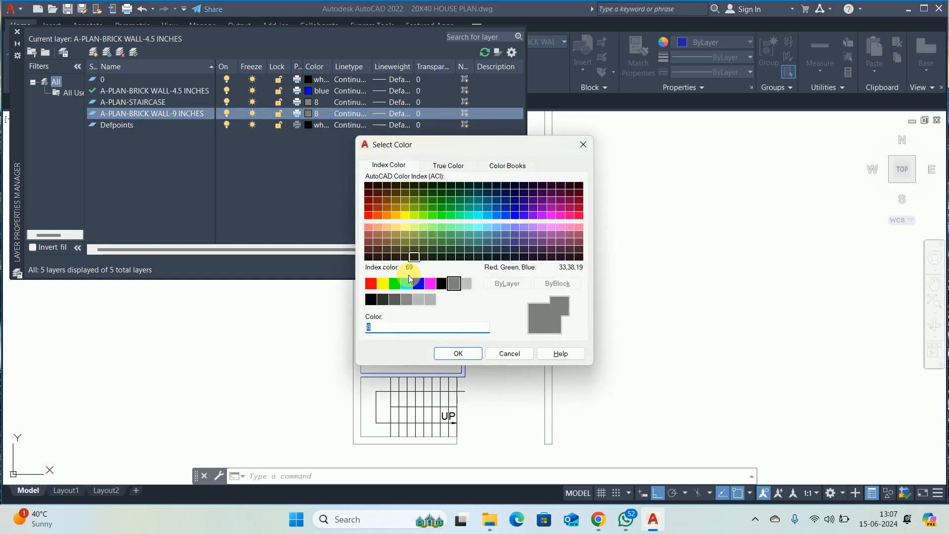
{"action": "left_click", "coordinate": [373, 290]}
{"action": "left_click", "coordinate": [461, 354]}
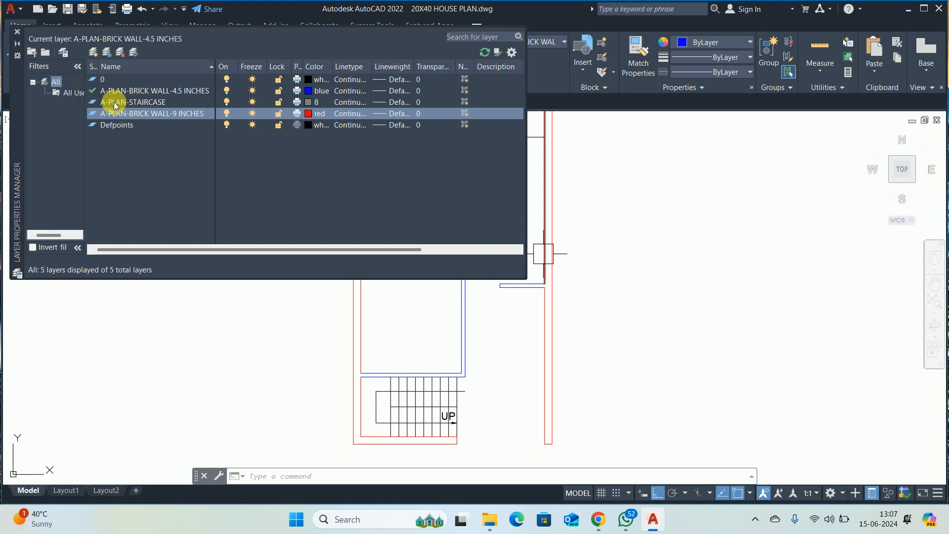
{"action": "left_click", "coordinate": [18, 32]}
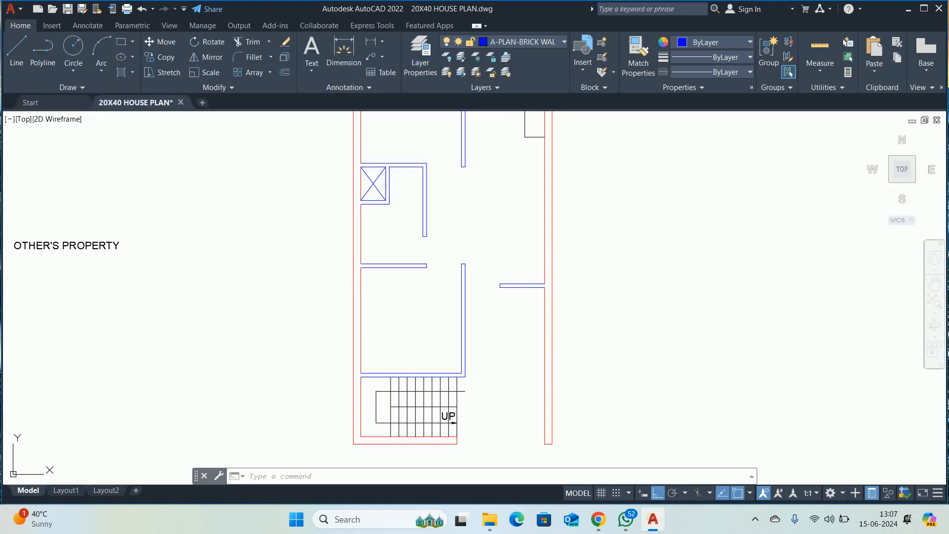
- Make A-PLAN-STAIRCASE the current layer
{"action": "middle_click_drag", "start_coordinate": [529, 355], "coordinate": [455, 353]}
{"action": "type", "text": "la"}
{"action": "key", "text": "Return"}
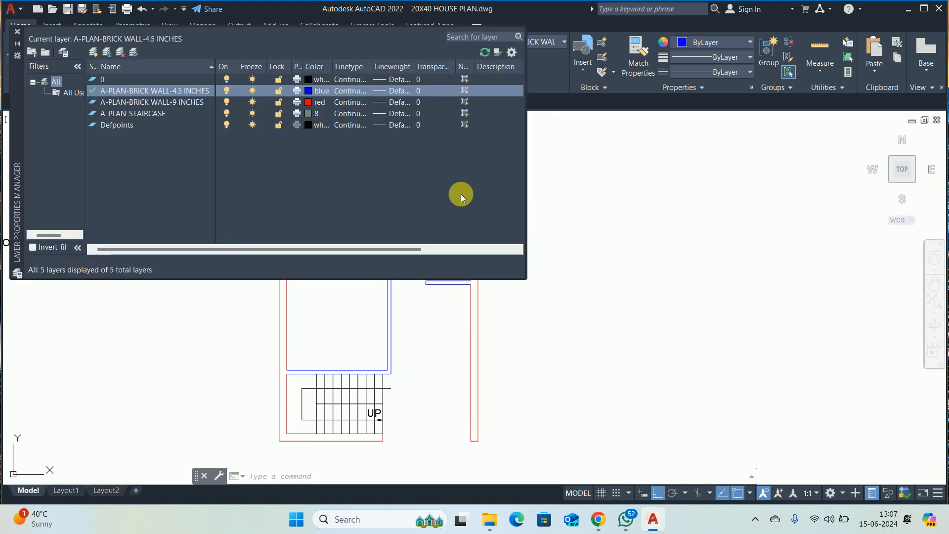
{"action": "double_click", "coordinate": [146, 113]}
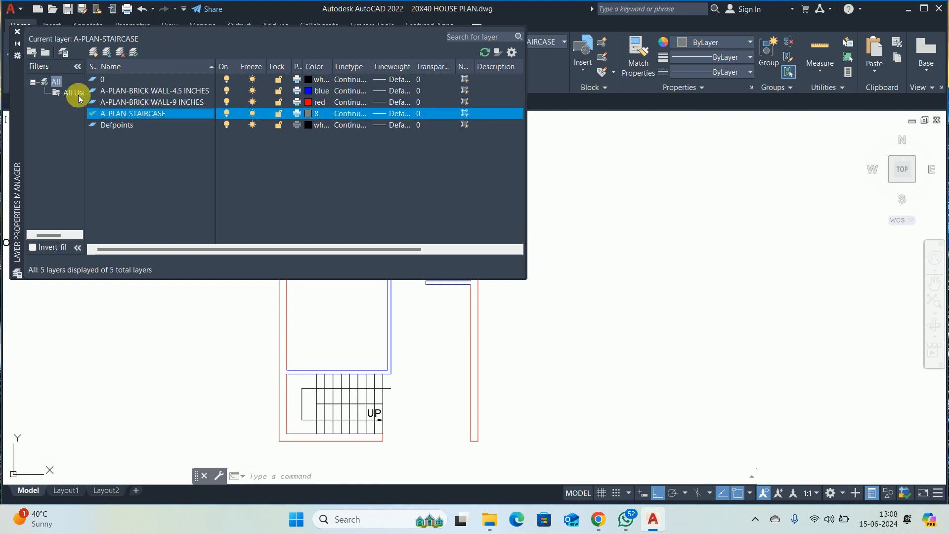
{"action": "left_click", "coordinate": [17, 32]}
- Draw a short vertical reference line on the staircase layer in the empty area to the right of the plan
{"action": "middle_click_drag", "start_coordinate": [440, 315], "coordinate": [413, 314]}
{"action": "type", "text": "l"}
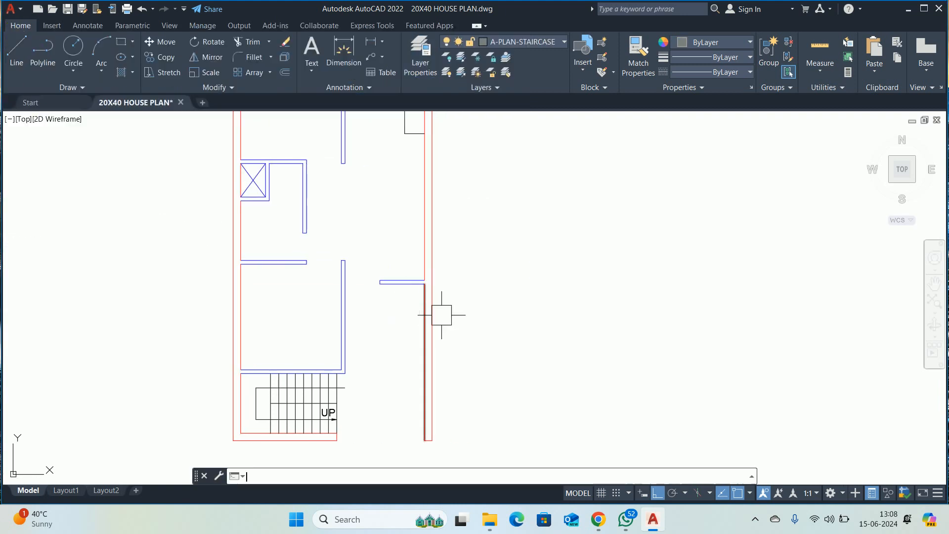
{"action": "key", "text": "Return"}
{"action": "left_click", "coordinate": [593, 312]}
{"action": "left_click", "coordinate": [545, 386]}
{"action": "key", "text": "Return"}
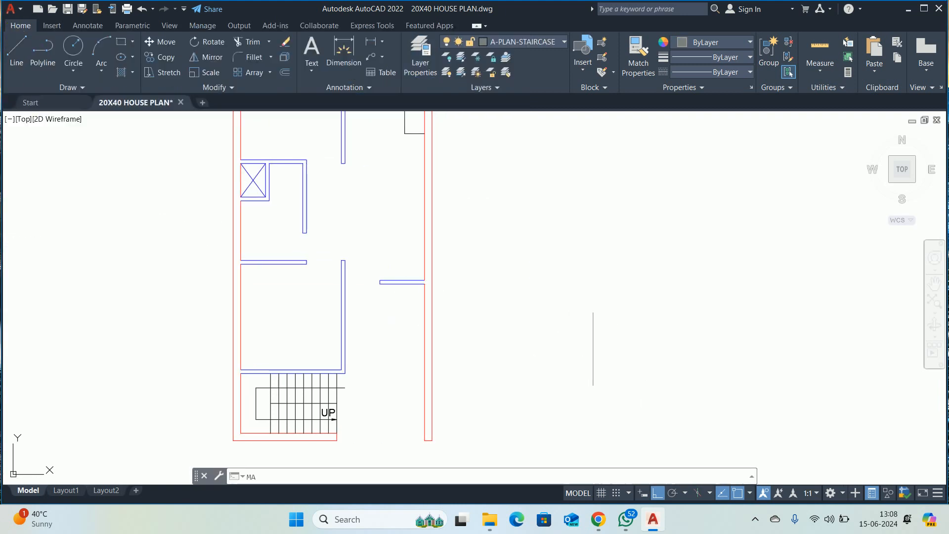
- Match the properties of the vertical reference line onto all the stair lines, the arrow and the UP text
{"action": "type", "text": "ma"}
{"action": "key", "text": "Return"}
{"action": "left_click", "coordinate": [598, 364]}
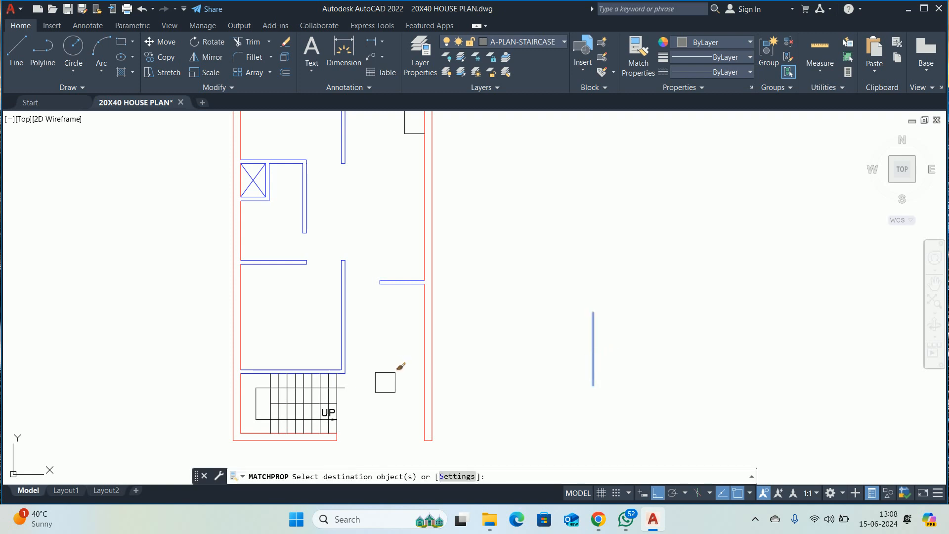
{"action": "scroll", "coordinate": [385, 382], "scroll_direction": "up", "scroll_amount": 6}
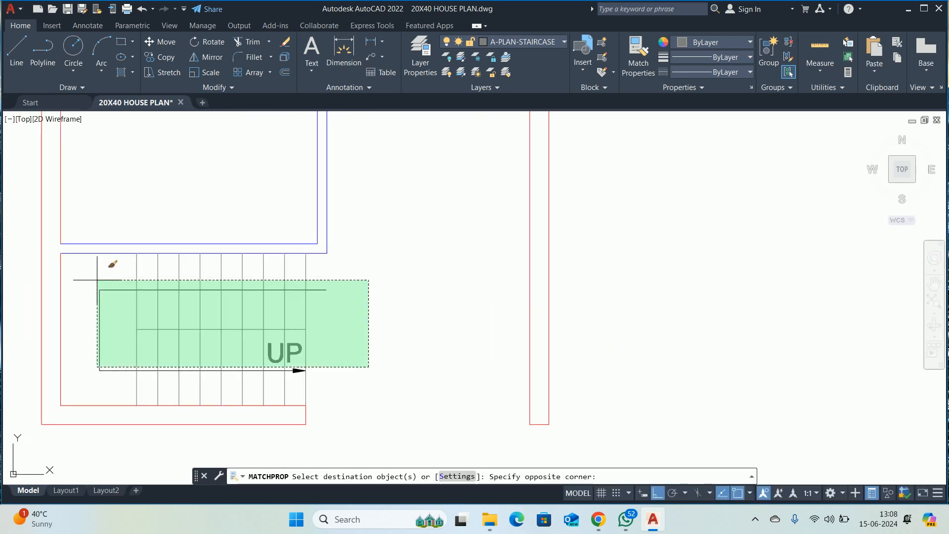
{"action": "left_click", "coordinate": [83, 272]}
{"action": "key", "text": "Escape"}
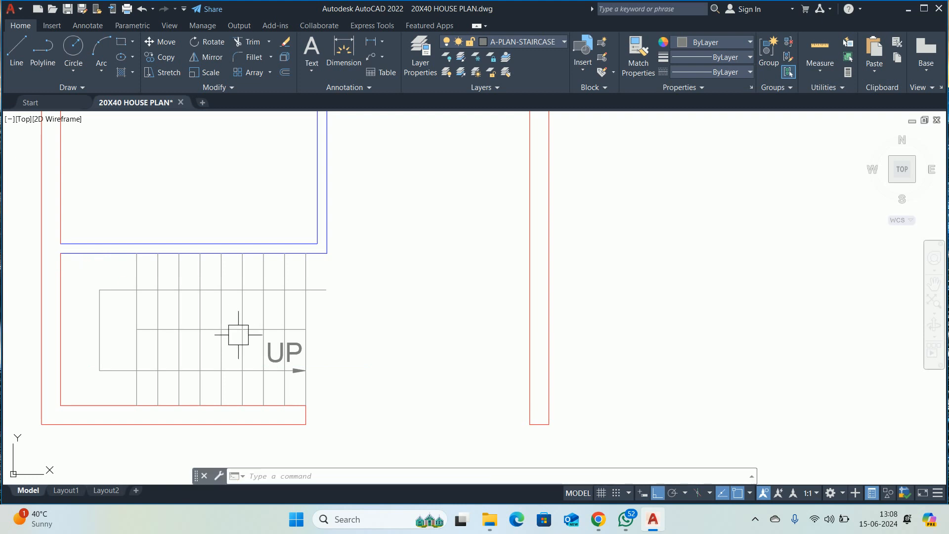
- Set the text height of the staircase's UP label to 6
{"action": "scroll", "coordinate": [262, 356], "scroll_direction": "up", "scroll_amount": 2}
{"action": "middle_click_drag", "start_coordinate": [263, 357], "coordinate": [273, 328]}
{"action": "middle_click_drag", "start_coordinate": [354, 271], "coordinate": [464, 303]}
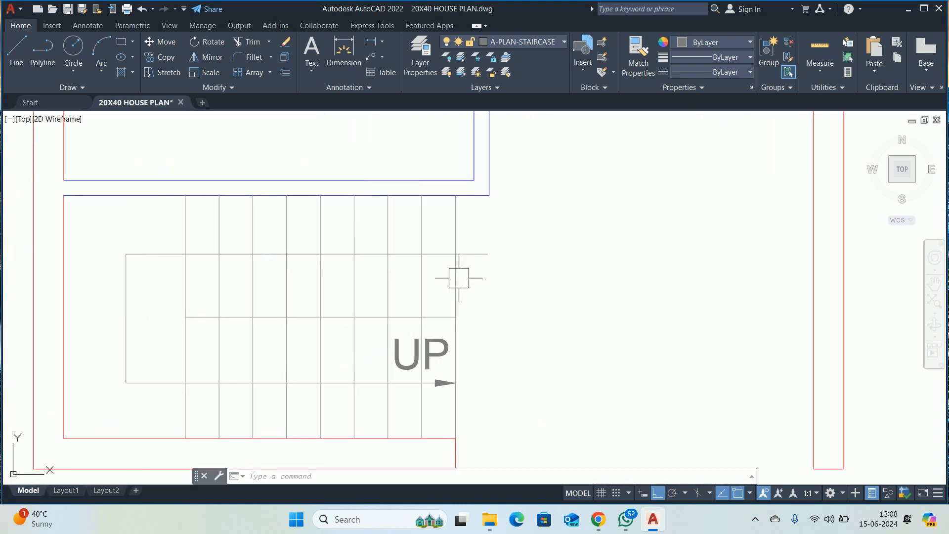
{"action": "middle_click_drag", "start_coordinate": [186, 269], "coordinate": [215, 212]}
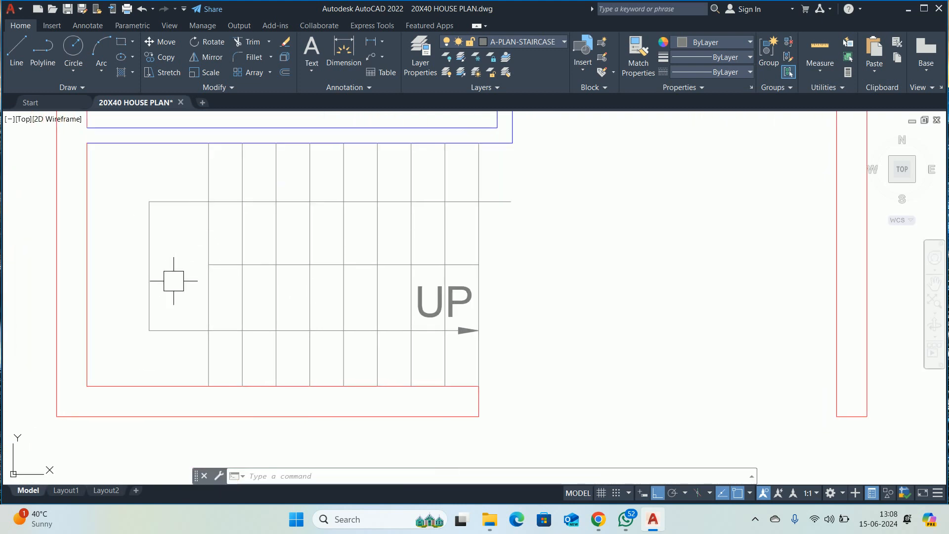
{"action": "left_click", "coordinate": [453, 319]}
{"action": "left_click", "coordinate": [582, 315]}
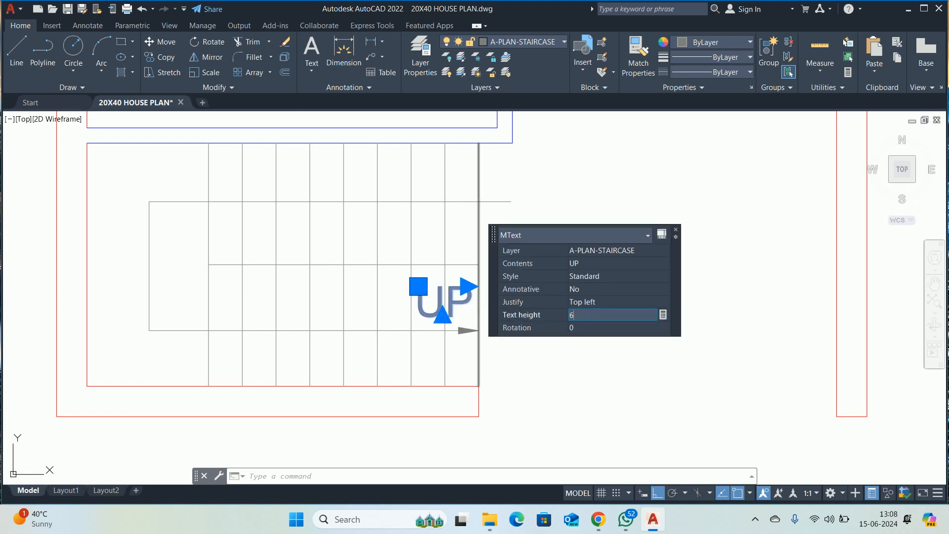
{"action": "key", "text": "Return"}
{"action": "key", "text": "Escape"}
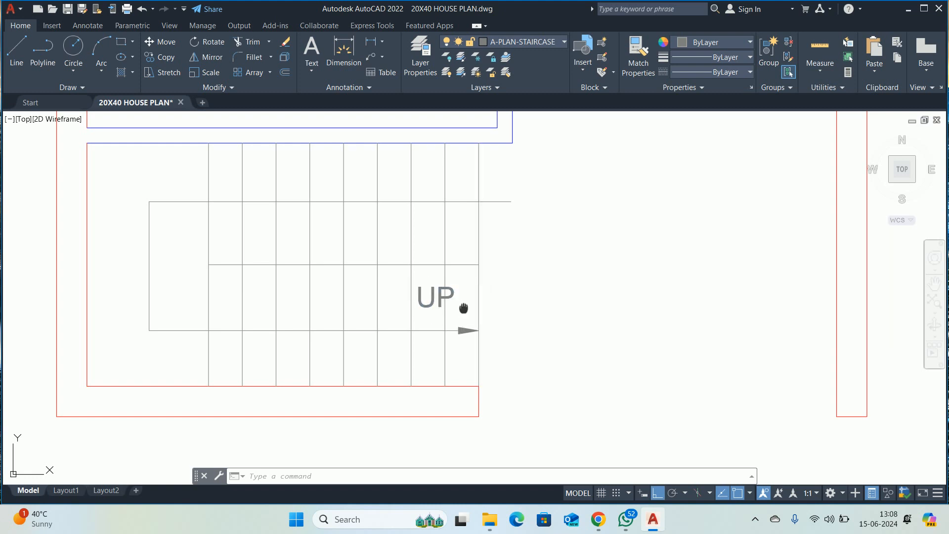
- Move the UP text down close to the direction arrow line, then nudge it slightly horizontally
{"action": "middle_click_drag", "start_coordinate": [464, 308], "coordinate": [430, 270]}
{"action": "type", "text": "m"}
{"action": "key", "text": "Return"}
{"action": "left_click", "coordinate": [421, 267]}
{"action": "key", "text": "Return"}
{"action": "left_click", "coordinate": [494, 271]}
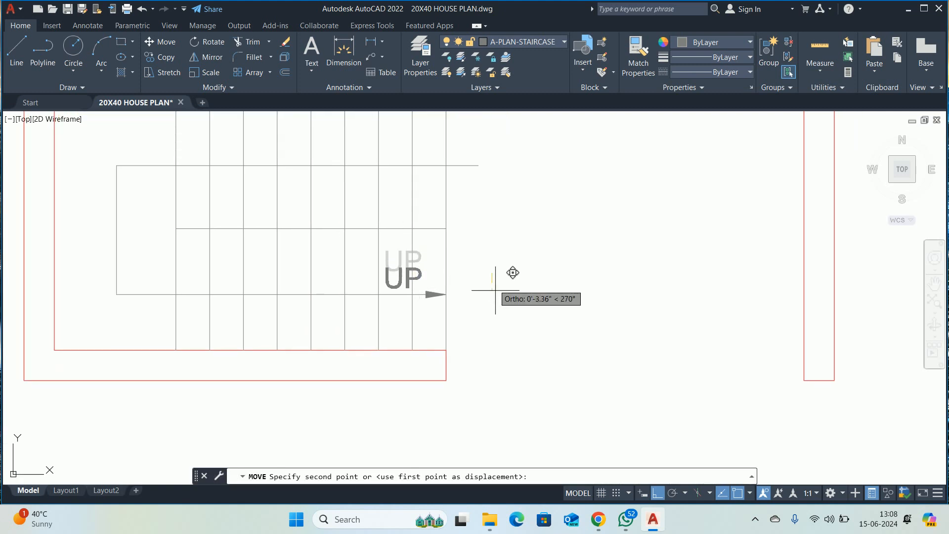
{"action": "left_click", "coordinate": [495, 291]}
{"action": "key", "text": "Return"}
{"action": "left_click", "coordinate": [423, 278]}
{"action": "key", "text": "Return"}
{"action": "left_click", "coordinate": [572, 286]}
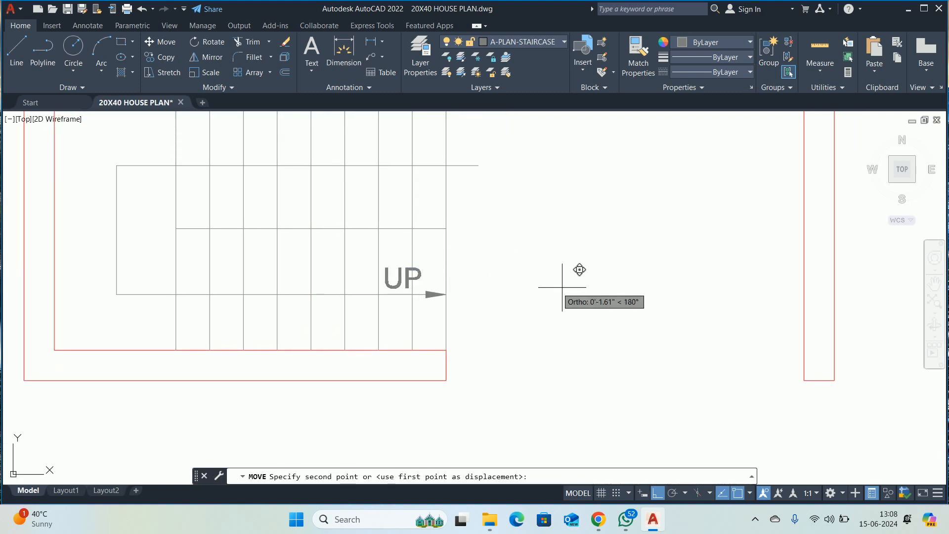
{"action": "left_click", "coordinate": [565, 284]}
- Trim the tread lines between the staircase's middle line and the arrow line with a fence across the lower flight
{"action": "middle_click_drag", "start_coordinate": [432, 306], "coordinate": [457, 315]}
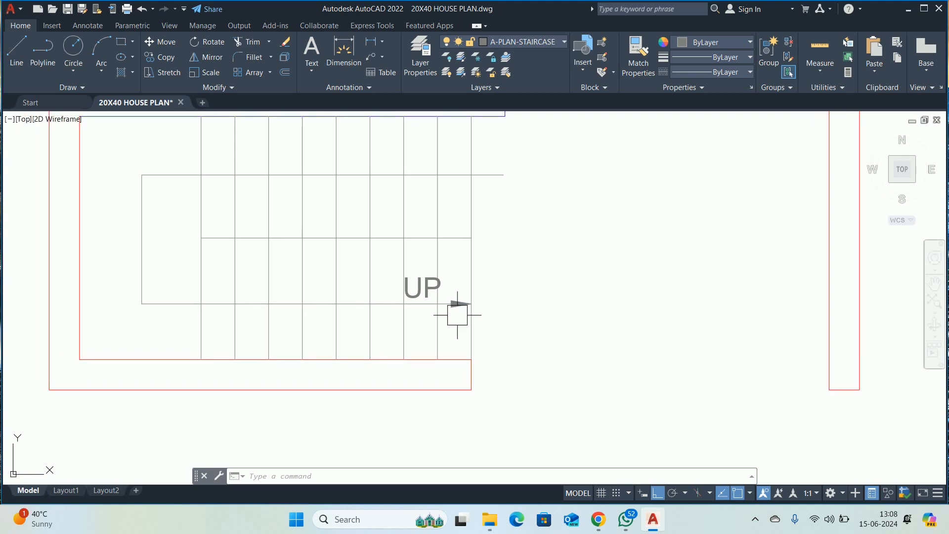
{"action": "type", "text": "tr"}
{"action": "key", "text": "Return"}
{"action": "left_click", "coordinate": [496, 256]}
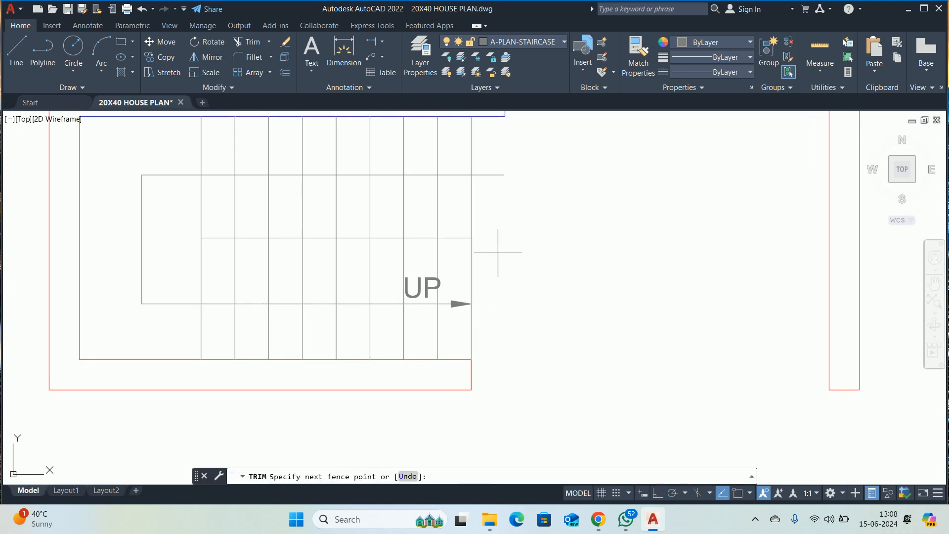
{"action": "left_click", "coordinate": [231, 248]}
{"action": "key", "text": "Return"}
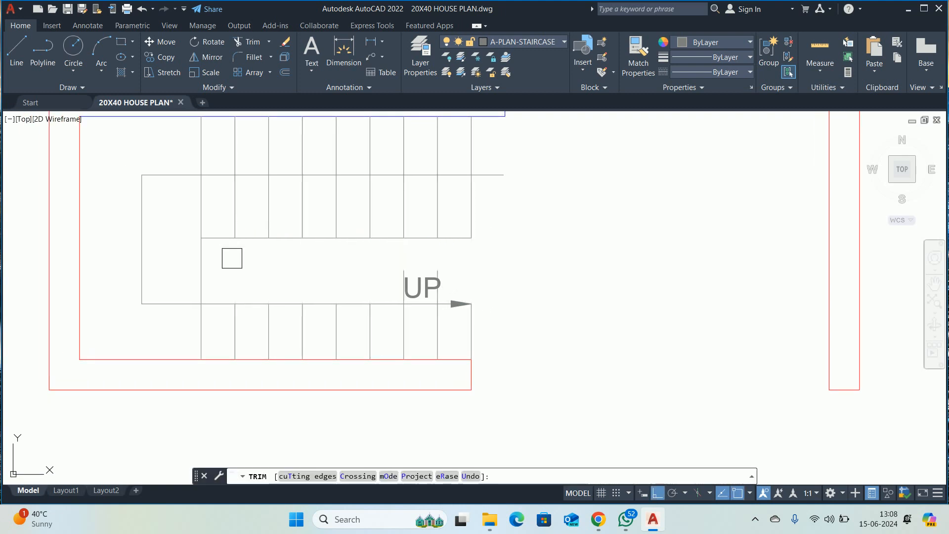
{"action": "left_click", "coordinate": [217, 276]}
{"action": "key", "text": "Escape"}
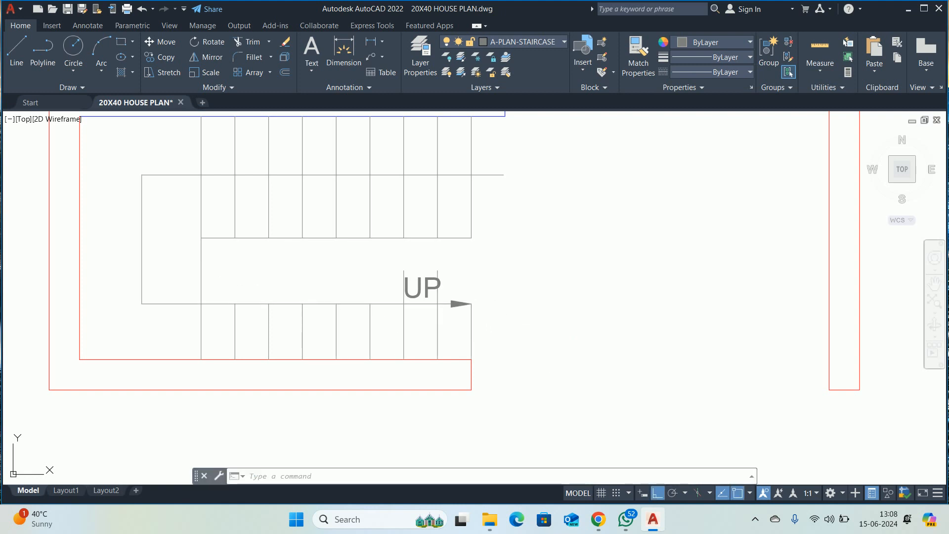
- Delete the leftover tread segments of the lower flight, keeping the UP text
{"action": "left_click", "coordinate": [227, 269]}
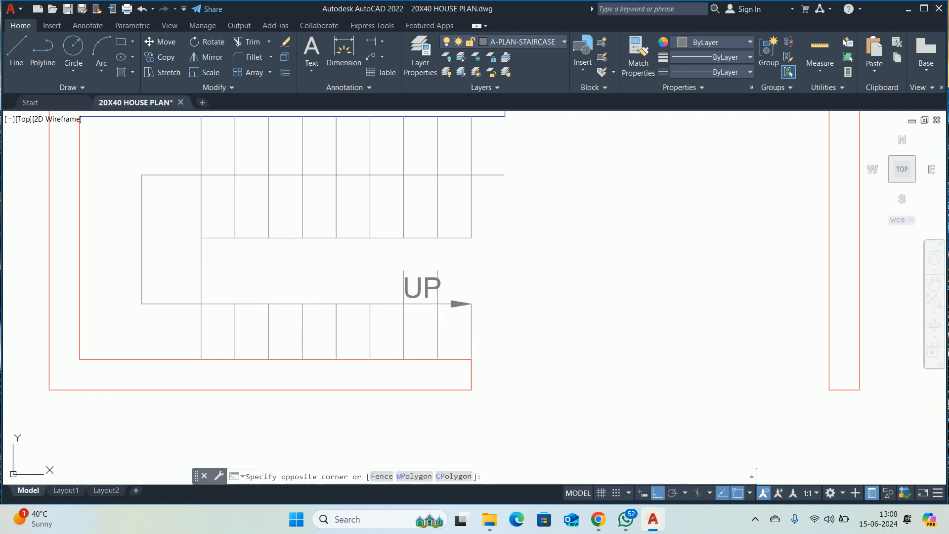
{"action": "left_click", "coordinate": [613, 364]}
{"action": "scroll", "coordinate": [436, 285], "scroll_direction": "up", "scroll_amount": 4}
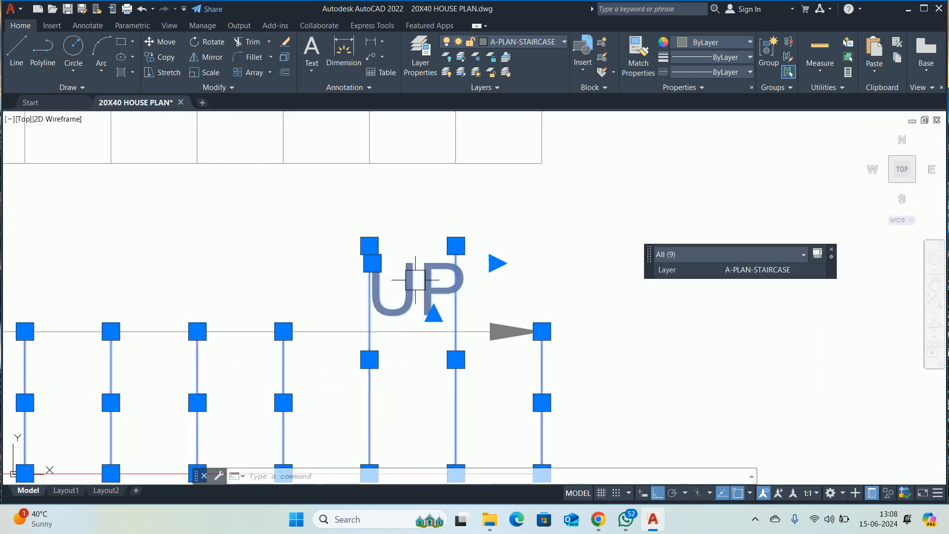
{"action": "scroll", "coordinate": [438, 284], "scroll_direction": "down", "scroll_amount": 6}
{"action": "key", "text": "Escape"}
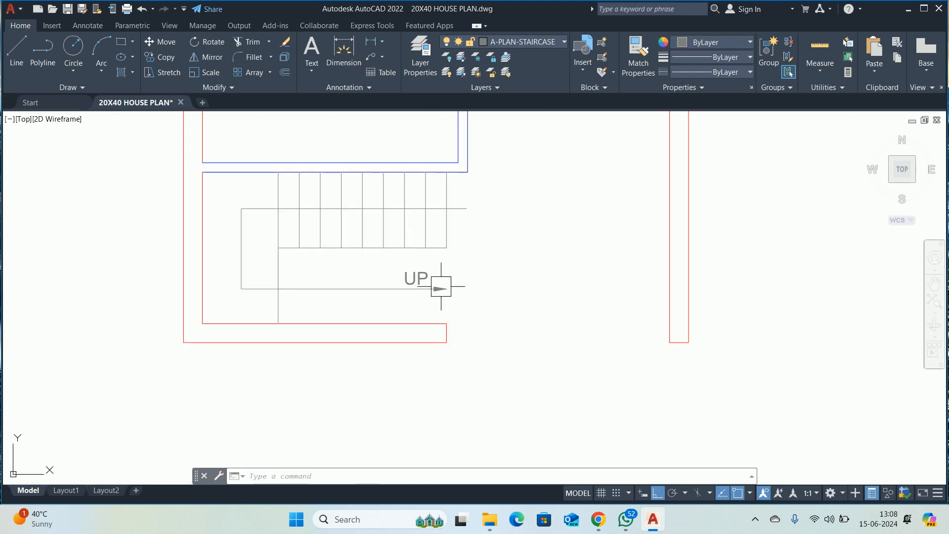
- Mirror the upper flight's tread lines about the staircase's horizontal middle line, keeping the originals
{"action": "middle_click_drag", "start_coordinate": [441, 287], "coordinate": [453, 296]}
{"action": "type", "text": "MI"}
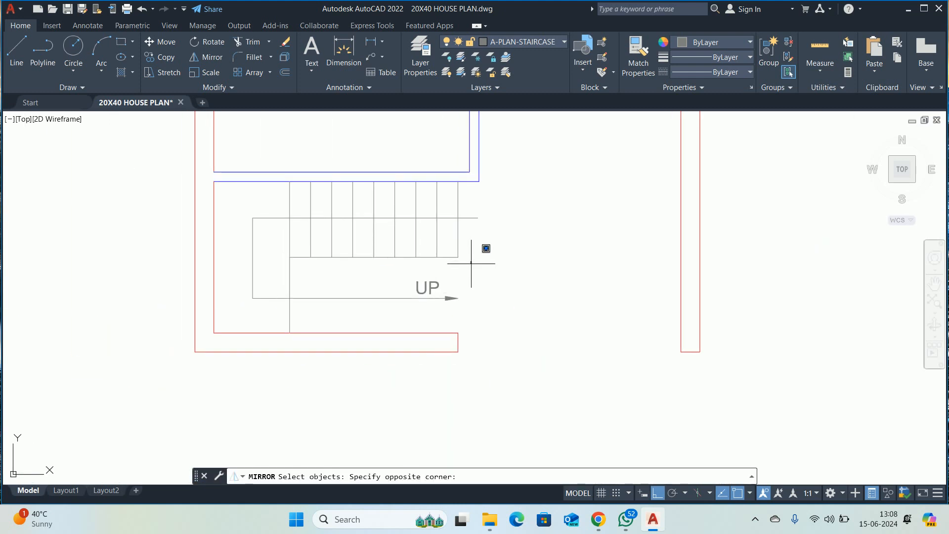
{"action": "left_click", "coordinate": [303, 226]}
{"action": "key", "text": "Return"}
{"action": "left_click", "coordinate": [290, 257]}
{"action": "left_click", "coordinate": [572, 269]}
{"action": "key", "text": "Return"}
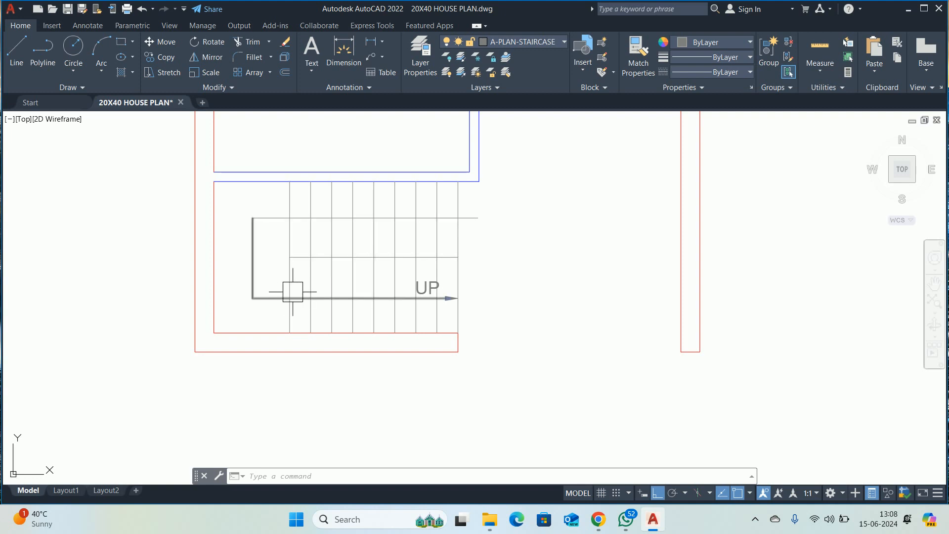
- Delete the vertical reference line in the empty area beside the plan
{"action": "scroll", "coordinate": [355, 296], "scroll_direction": "down", "scroll_amount": 4}
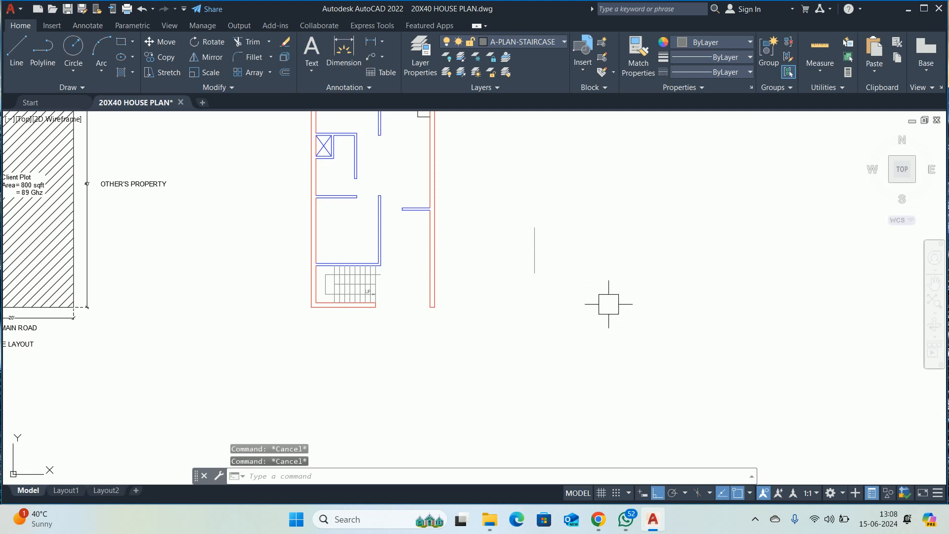
{"action": "left_click", "coordinate": [568, 287]}
{"action": "left_click", "coordinate": [524, 233]}
{"action": "key", "text": "Delete"}
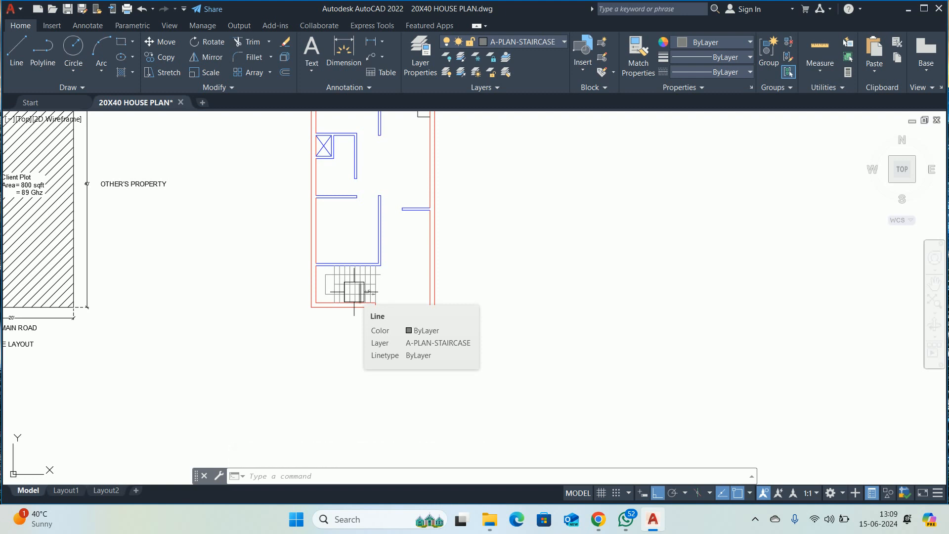
- Examine the lower flight's tread lines and check which linetypes are loaded in the Linetype Manager
{"action": "scroll", "coordinate": [354, 292], "scroll_direction": "up", "scroll_amount": 5}
{"action": "key", "text": "Escape"}
{"action": "key", "text": "Escape"}
{"action": "key", "text": "Escape"}
{"action": "left_click", "coordinate": [580, 287]}
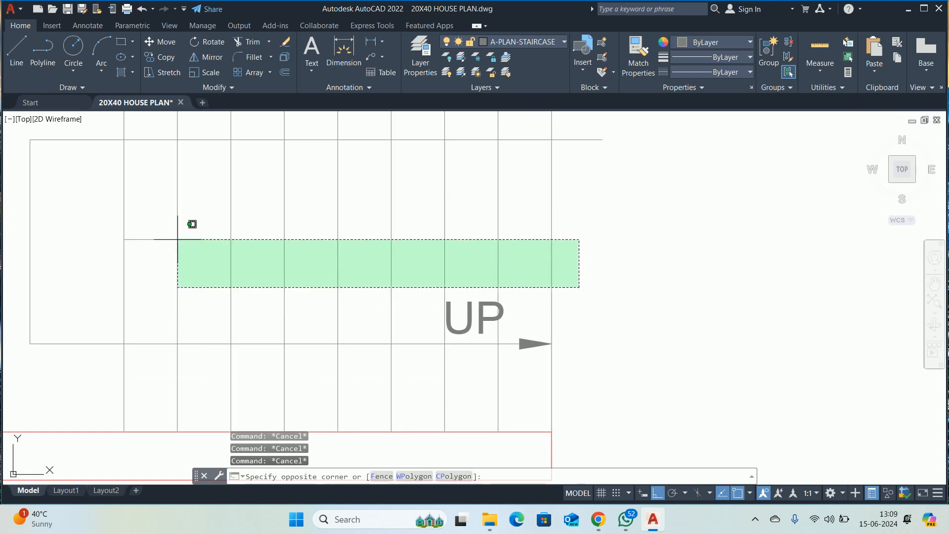
{"action": "left_click", "coordinate": [147, 257]}
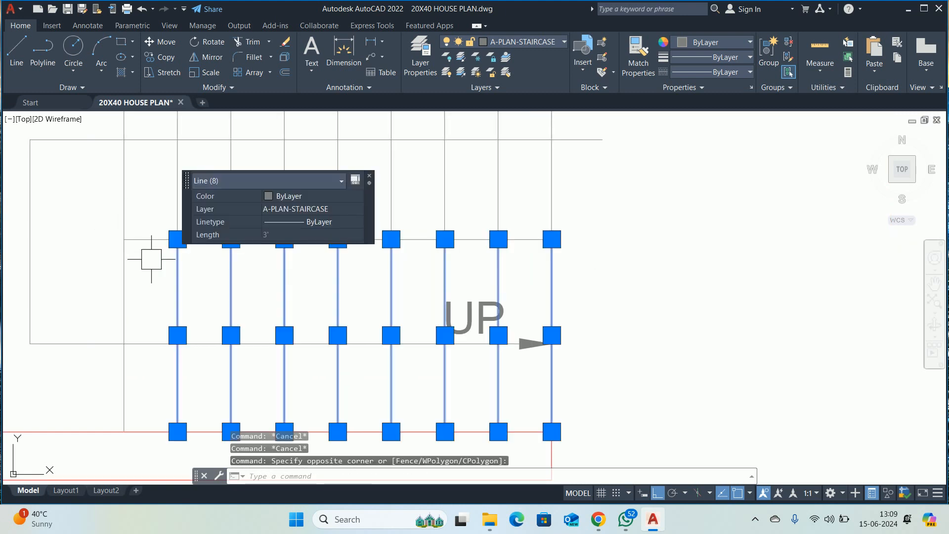
{"action": "key", "text": "Escape"}
{"action": "key", "text": "Return"}
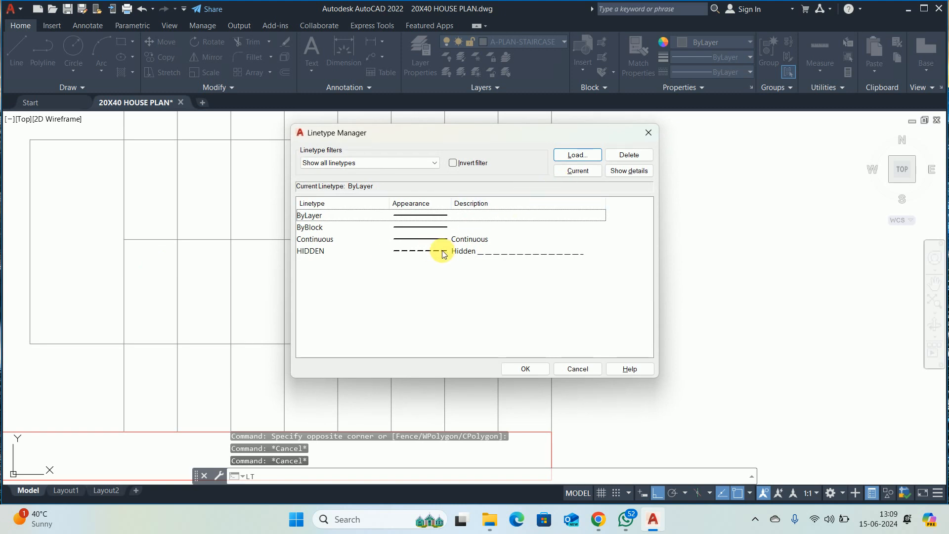
{"action": "key", "text": "Escape"}
- Set the linetype of the eight lower-flight tread lines to HIDDEN
{"action": "left_click", "coordinate": [599, 274]}
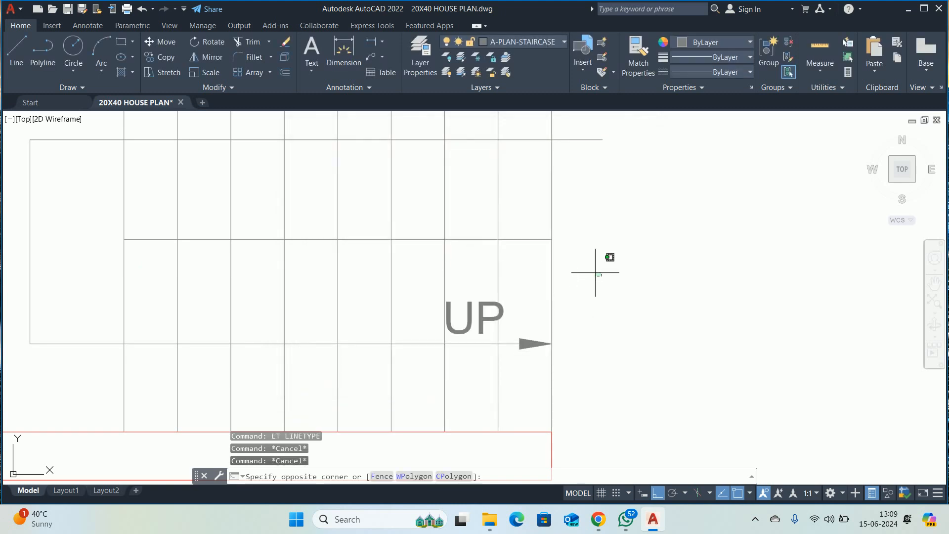
{"action": "left_click", "coordinate": [173, 259]}
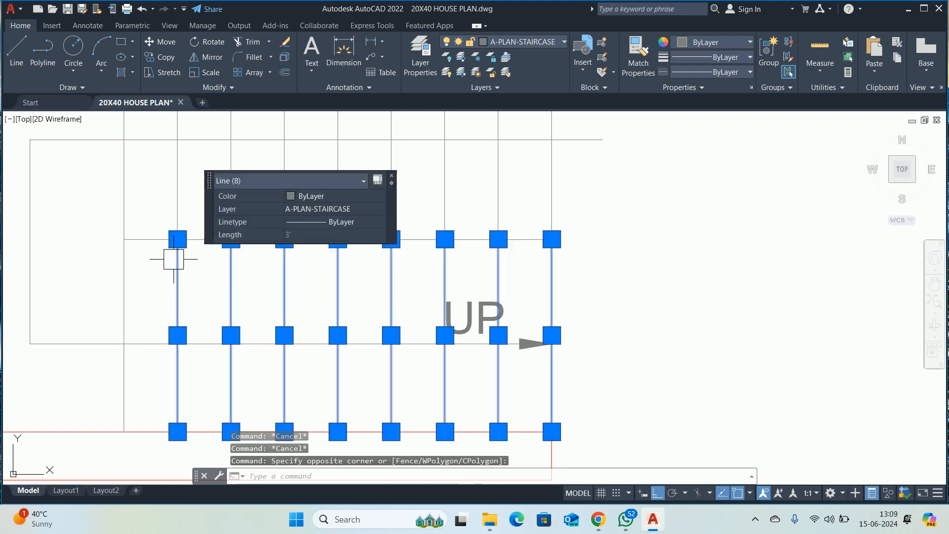
{"action": "left_click", "coordinate": [312, 212]}
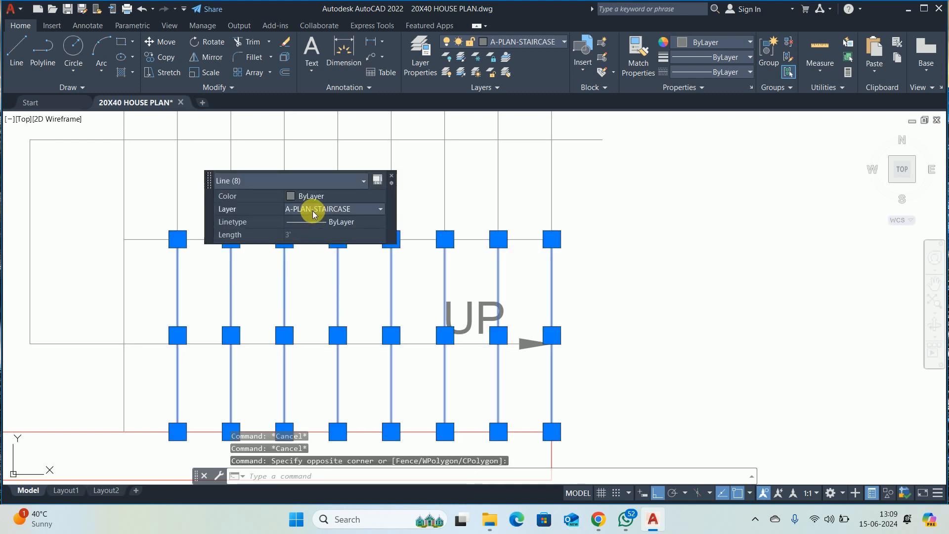
{"action": "left_click", "coordinate": [309, 221]}
{"action": "left_click", "coordinate": [310, 220]}
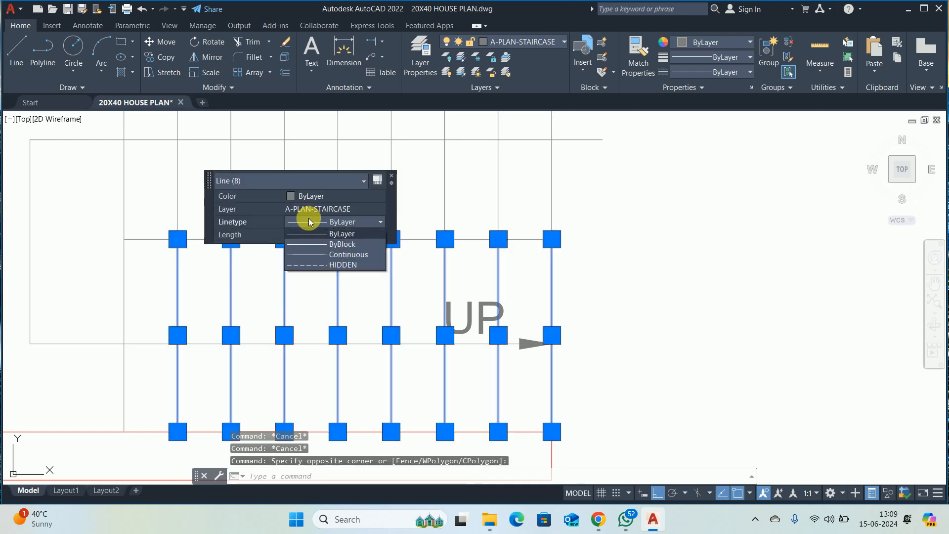
{"action": "left_click", "coordinate": [330, 264]}
{"action": "key", "text": "Escape"}
- Set the global linetype scale factor to 15
{"action": "scroll", "coordinate": [354, 278], "scroll_direction": "down", "scroll_amount": 5}
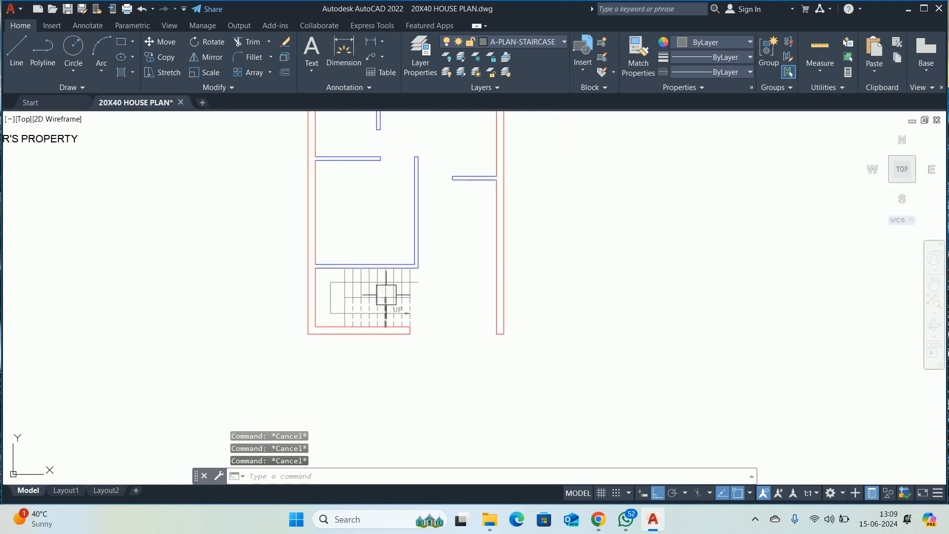
{"action": "type", "text": "LTS"}
{"action": "key", "text": "Return"}
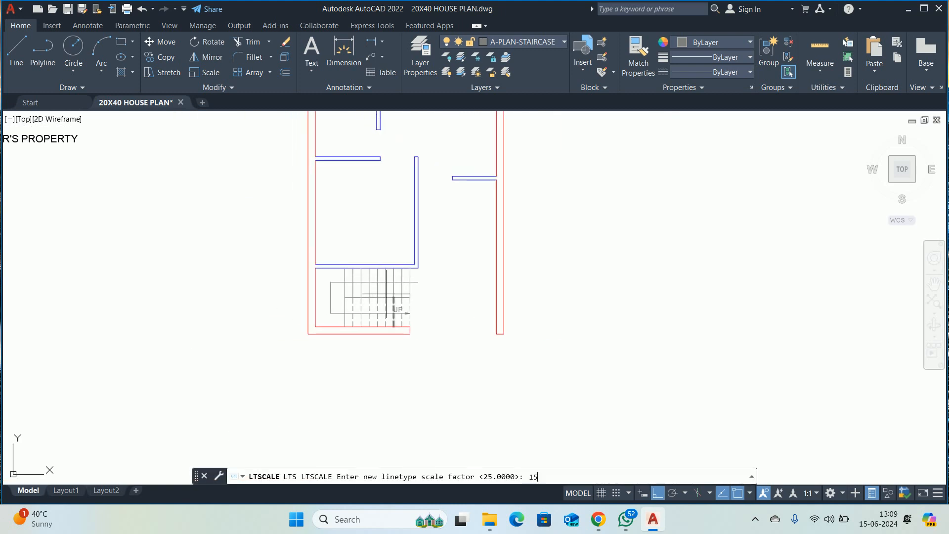
{"action": "key", "text": "Return"}
{"action": "key", "text": "Escape"}
{"action": "key", "text": "Escape"}
- Add the multiline text "A" at a height of 3" in the empty space beside the staircase, above the UP arrow
{"action": "scroll", "coordinate": [388, 293], "scroll_direction": "up", "scroll_amount": 4}
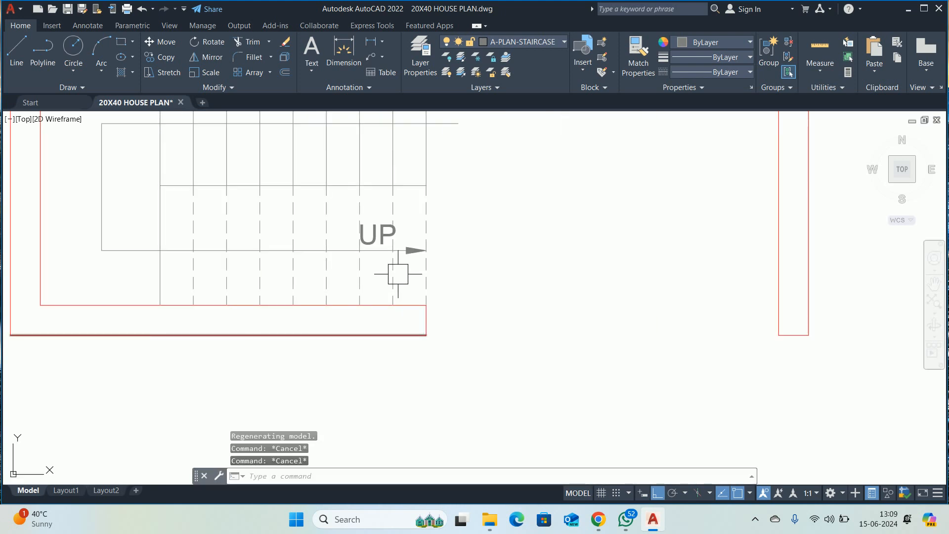
{"action": "middle_click_drag", "start_coordinate": [398, 274], "coordinate": [424, 334]}
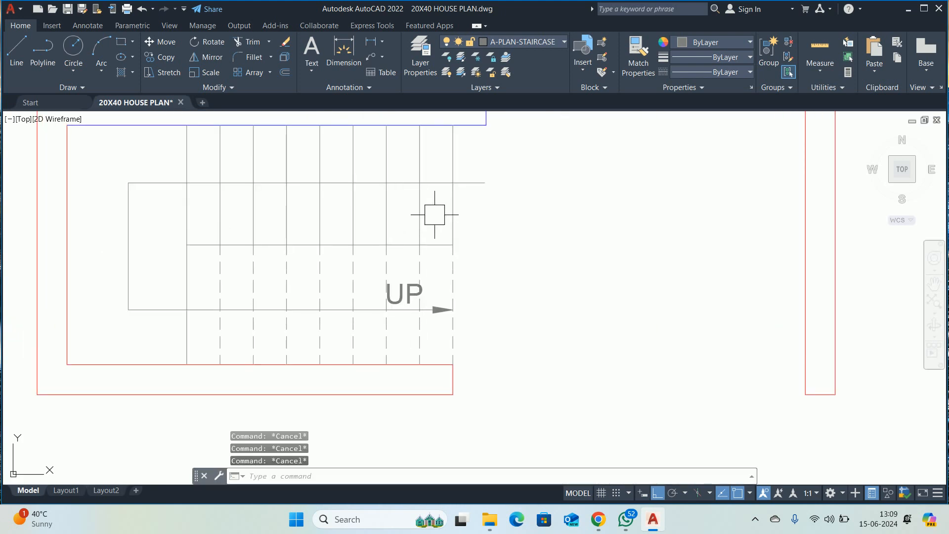
{"action": "key", "text": "Return"}
{"action": "scroll", "coordinate": [432, 221], "scroll_direction": "up", "scroll_amount": 2}
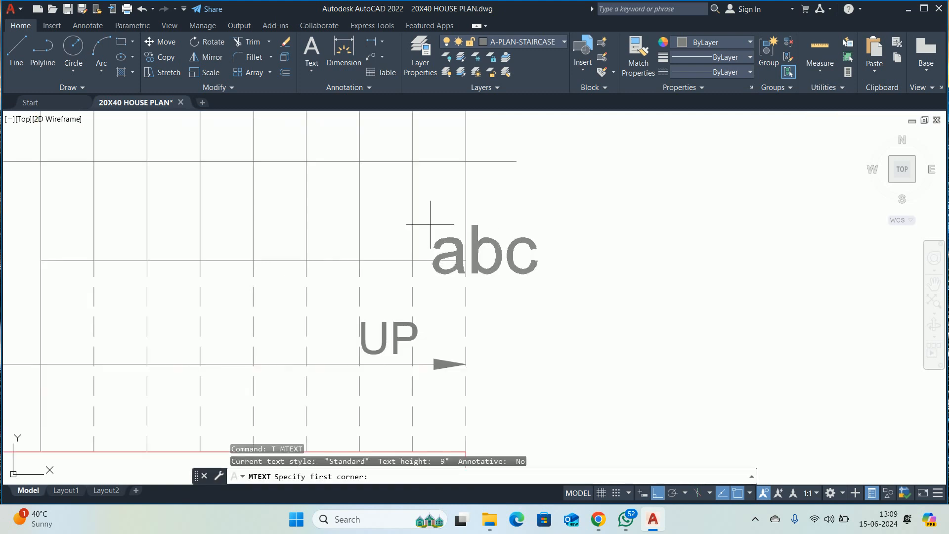
{"action": "scroll", "coordinate": [433, 249], "scroll_direction": "down", "scroll_amount": 2}
{"action": "scroll", "coordinate": [487, 213], "scroll_direction": "up", "scroll_amount": 2}
{"action": "left_click", "coordinate": [486, 222]}
{"action": "left_click", "coordinate": [560, 270]}
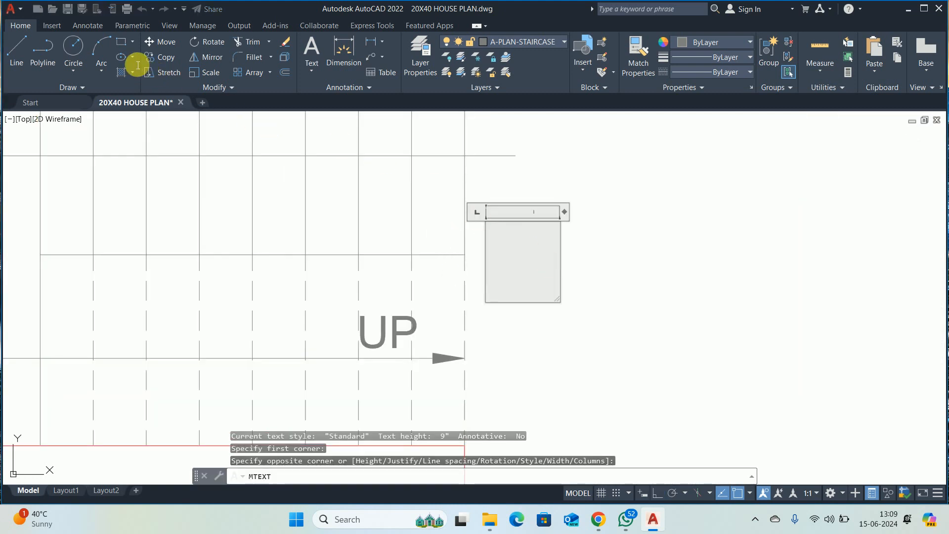
{"action": "type", "text": "3"}
{"action": "key", "text": "Return"}
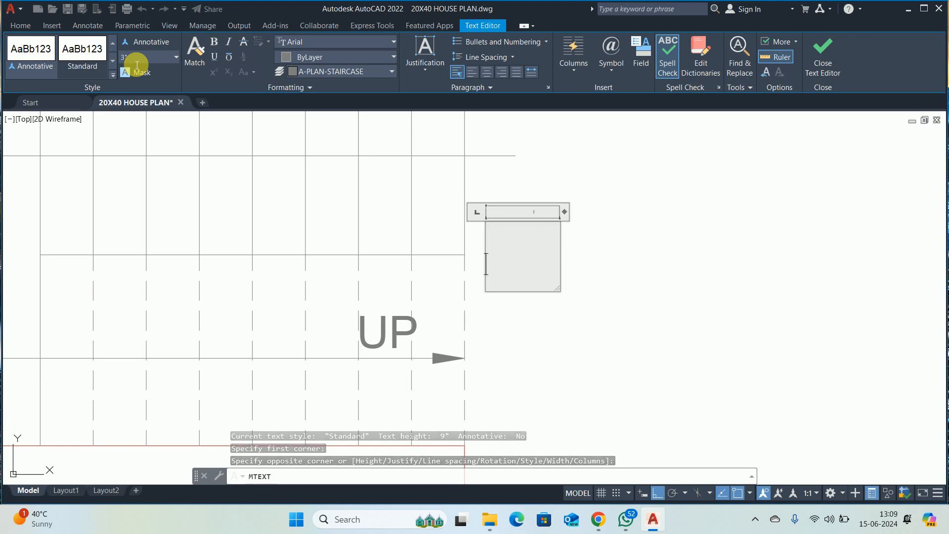
{"action": "type", "text": "A"}
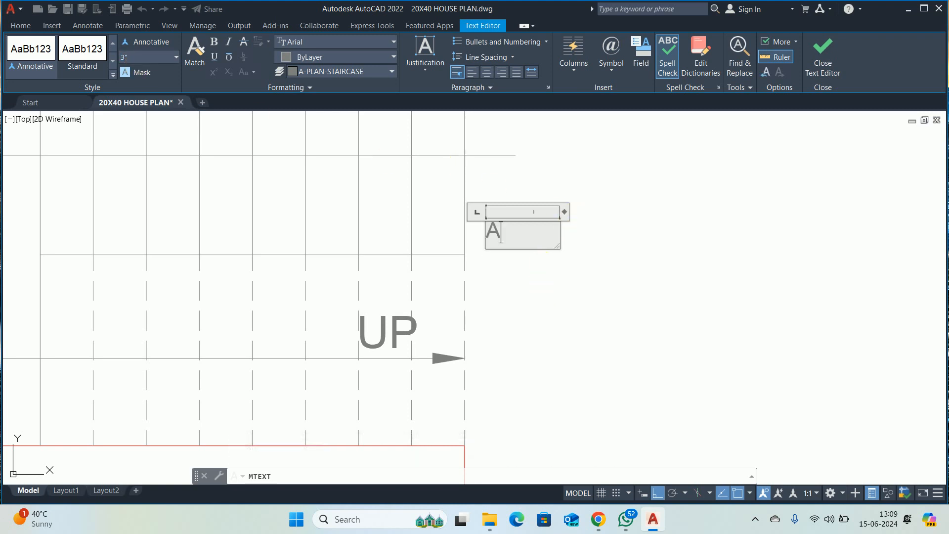
{"action": "key", "text": "Escape"}
{"action": "key", "text": "Escape"}
{"action": "key", "text": "Escape"}
{"action": "scroll", "coordinate": [469, 220], "scroll_direction": "up", "scroll_amount": 4}
{"action": "type", "text": "c"}
{"action": "key", "text": "Return"}
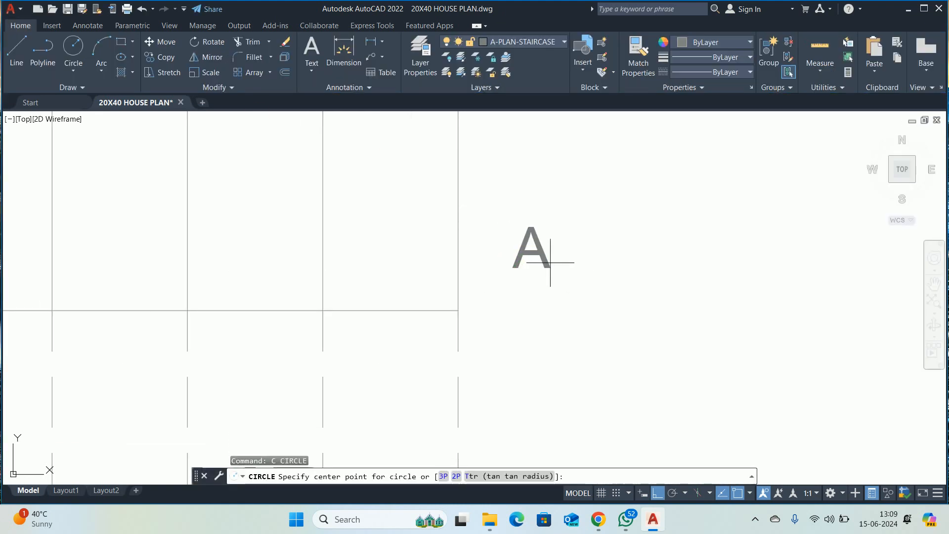
{"action": "key", "text": "Escape"}
- Set the justification of the letter A beside the staircase to Middle center
{"action": "left_click", "coordinate": [550, 256]}
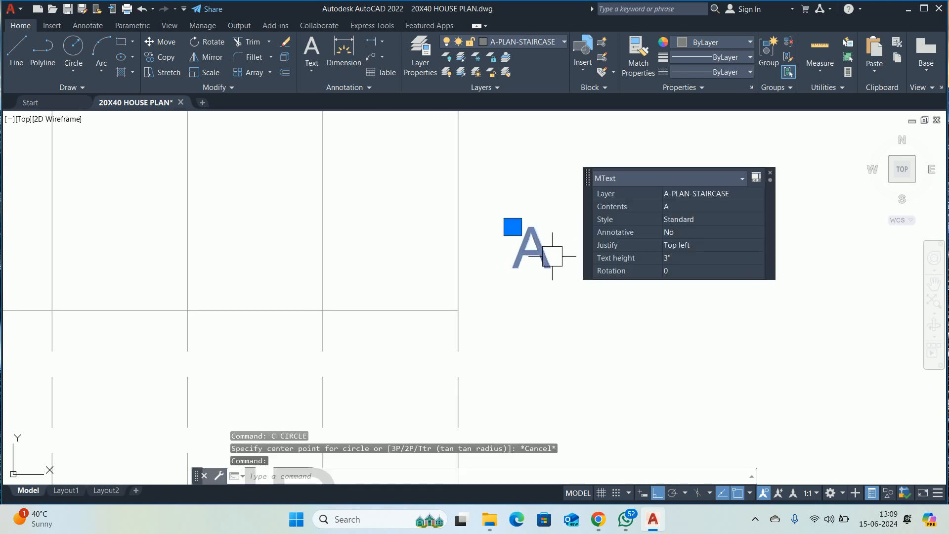
{"action": "left_click", "coordinate": [669, 247]}
{"action": "left_click", "coordinate": [684, 245]}
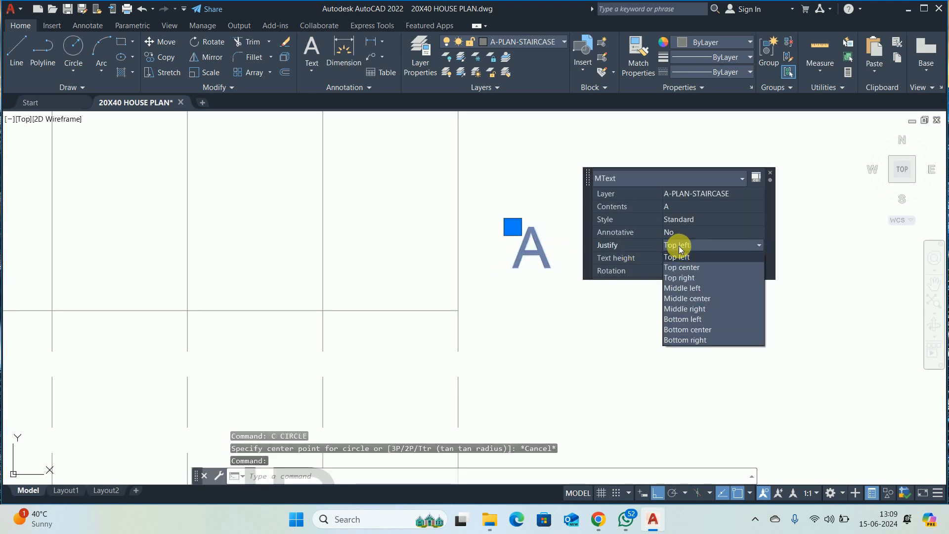
{"action": "left_click", "coordinate": [678, 298]}
{"action": "key", "text": "Escape"}
{"action": "key", "text": "Escape"}
{"action": "scroll", "coordinate": [549, 258], "scroll_direction": "down", "scroll_amount": 4}
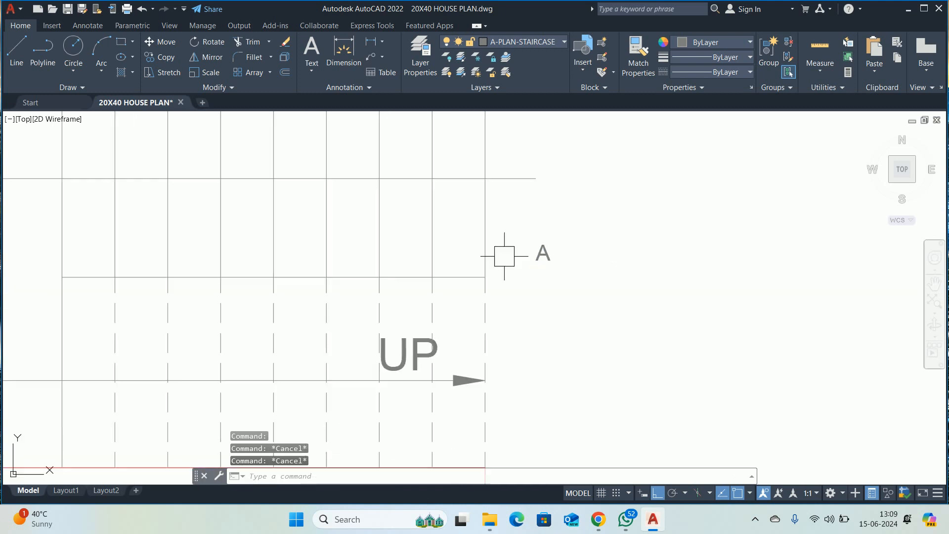
- Draw a circle of radius 3 around the letter A, centred on the text's insertion point
{"action": "scroll", "coordinate": [505, 254], "scroll_direction": "up", "scroll_amount": 4}
{"action": "type", "text": "c"}
{"action": "key", "text": "Return"}
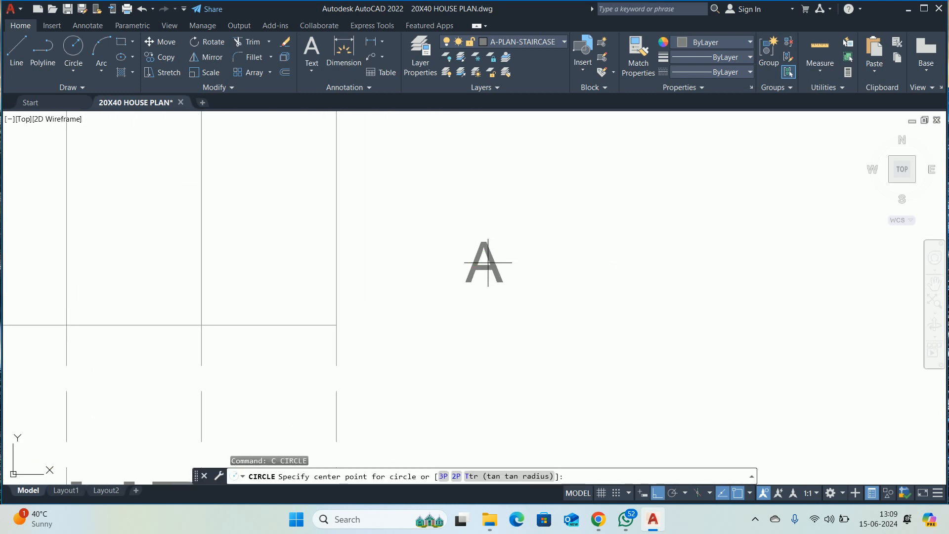
{"action": "left_click", "coordinate": [501, 275]}
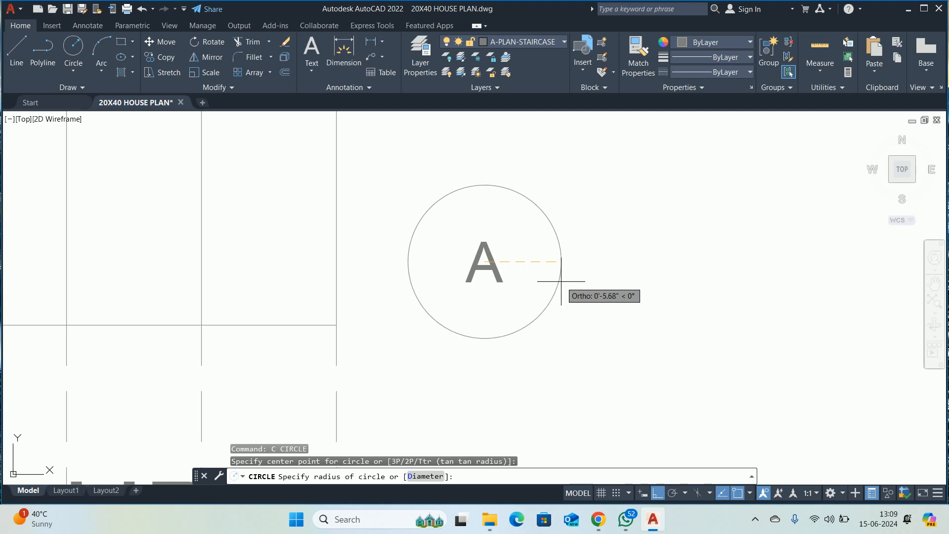
{"action": "key", "text": "Return"}
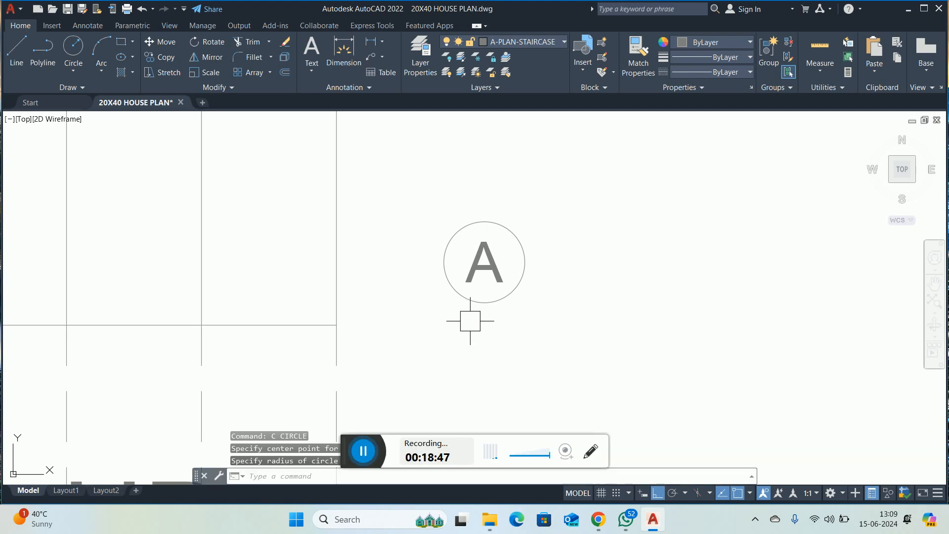
{"action": "key", "text": "Escape"}
{"action": "key", "text": "Escape"}
{"action": "key", "text": "Escape"}
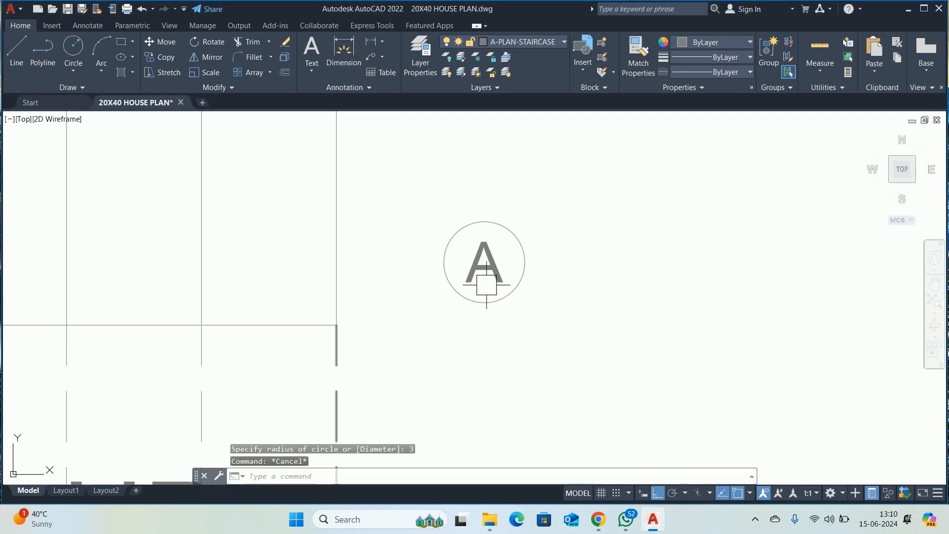
- Set the text height of the circled letter A to 2.5
{"action": "middle_click_drag", "start_coordinate": [513, 262], "coordinate": [505, 288]}
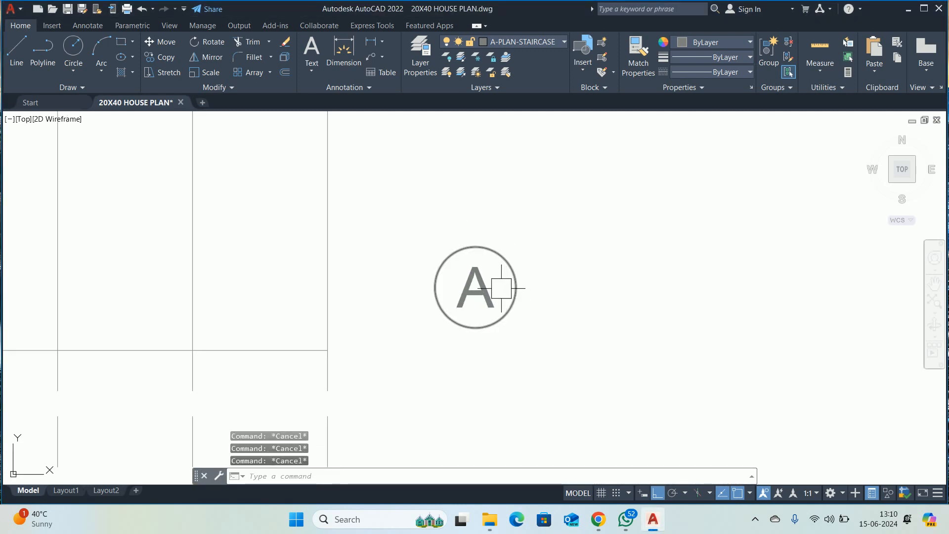
{"action": "left_click", "coordinate": [476, 300]}
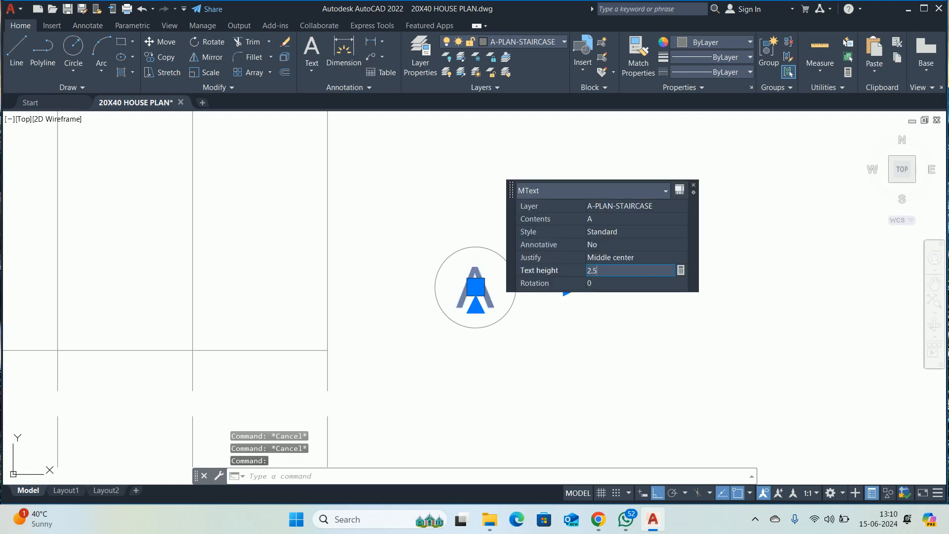
{"action": "key", "text": "Escape"}
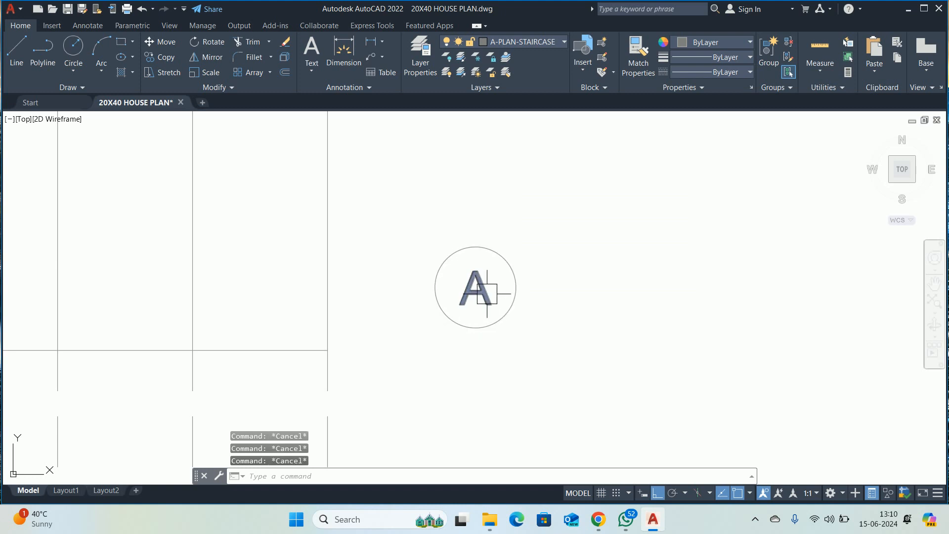
- Start moving the circled A marker beside the staircase
{"action": "middle_click_drag", "start_coordinate": [487, 293], "coordinate": [489, 330]}
{"action": "type", "text": "m"}
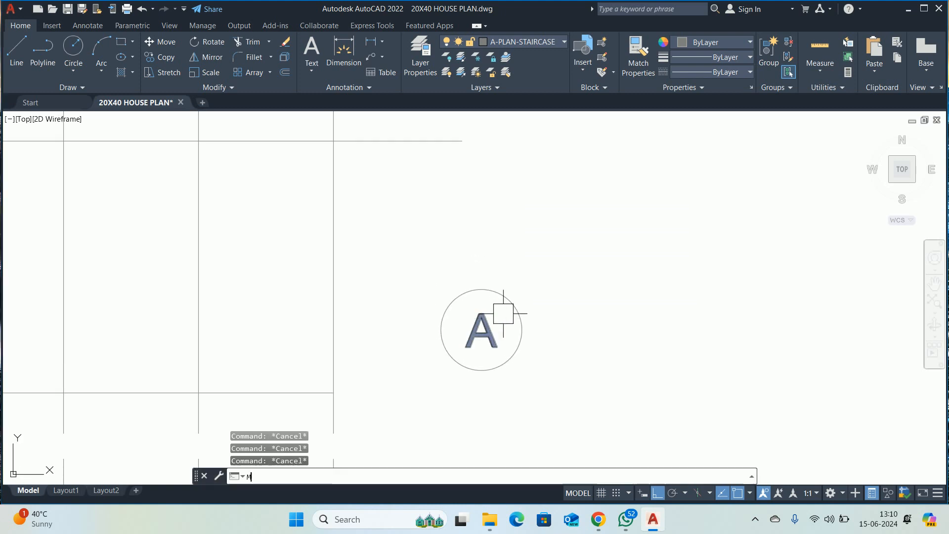
- Move the circled A tag by its centre onto the corner where the last tread line meets the stairs' middle line
{"action": "key", "text": "Return"}
{"action": "key", "text": "Escape"}
{"action": "key", "text": "Escape"}
{"action": "key", "text": "Return"}
{"action": "left_click", "coordinate": [547, 271]}
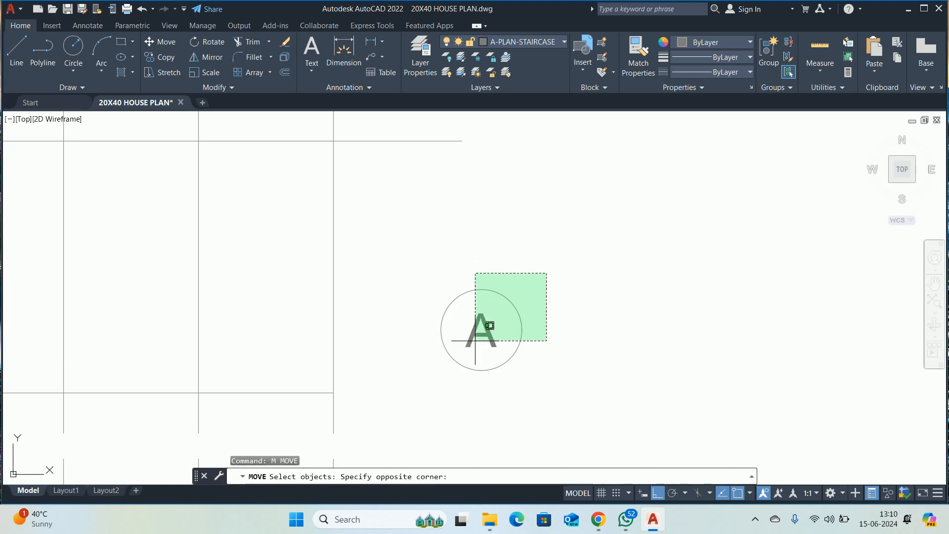
{"action": "left_click", "coordinate": [476, 339]}
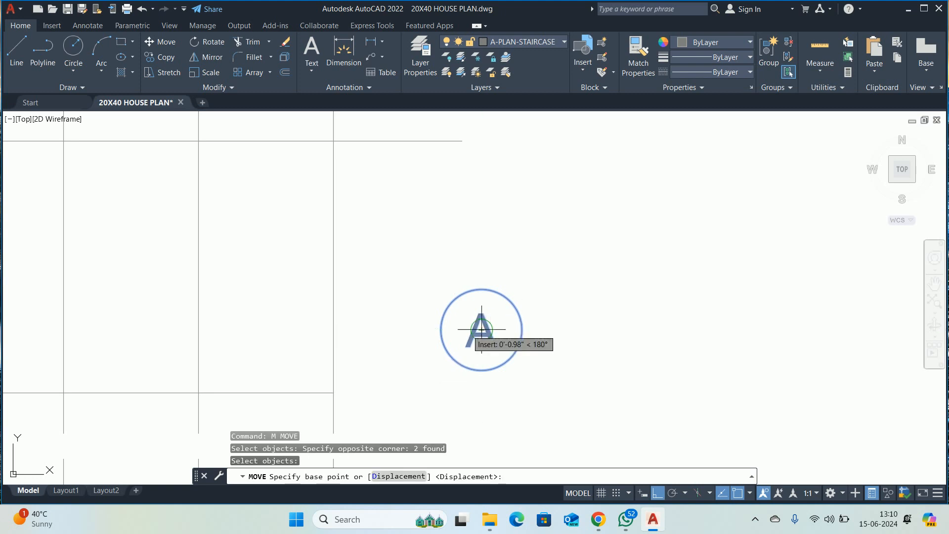
{"action": "left_click", "coordinate": [480, 330]}
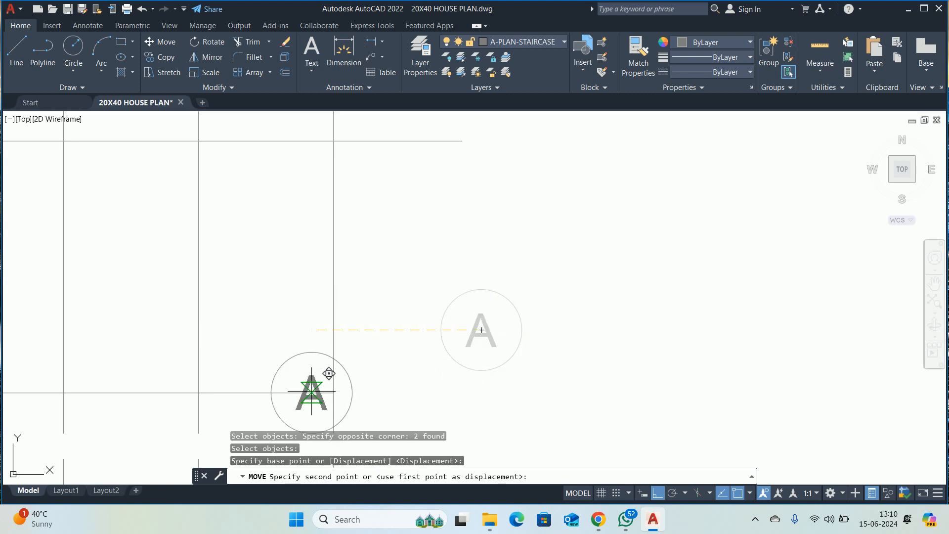
{"action": "left_click", "coordinate": [326, 393]}
{"action": "key", "text": "Escape"}
{"action": "key", "text": "Escape"}
{"action": "scroll", "coordinate": [277, 316], "scroll_direction": "down", "scroll_amount": 2}
- Move the circled A tag straight up 3 inches so its circle rests on the stairs' middle line
{"action": "key", "text": "Return"}
{"action": "left_click", "coordinate": [257, 312]}
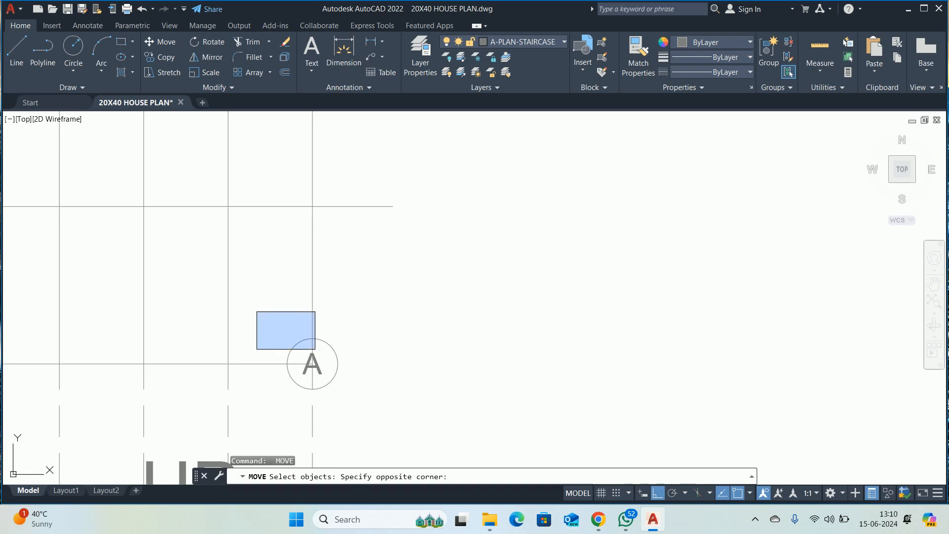
{"action": "left_click", "coordinate": [411, 424]}
{"action": "key", "text": "Return"}
{"action": "left_click", "coordinate": [408, 400]}
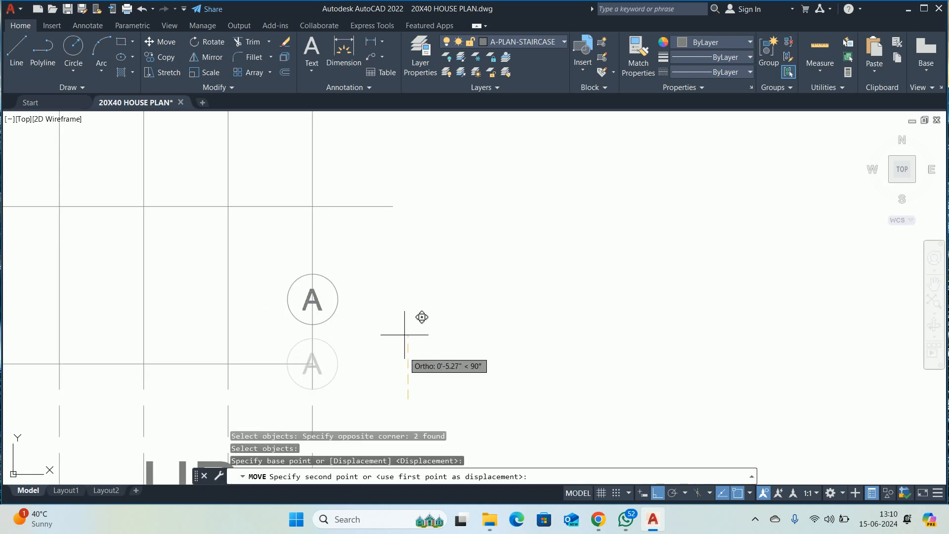
{"action": "type", "text": "2"}
{"action": "key", "text": "Return"}
{"action": "key", "text": "Escape"}
- Move the circled A tag 3 inches horizontally into the last tread, making its circle touch the tread line
{"action": "key", "text": "Return"}
{"action": "left_click", "coordinate": [256, 300]}
{"action": "left_click", "coordinate": [370, 370]}
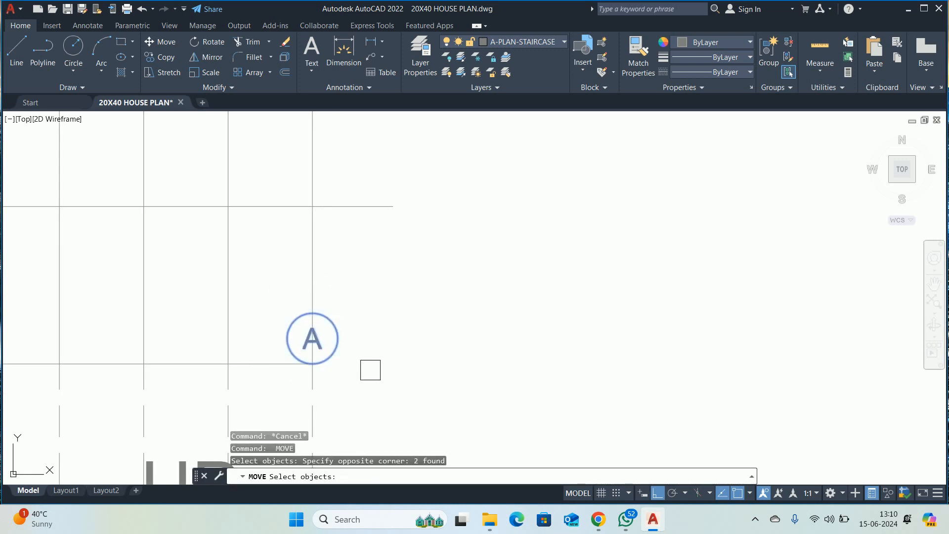
{"action": "key", "text": "Return"}
{"action": "left_click", "coordinate": [573, 356]}
{"action": "type", "text": "3"}
{"action": "key", "text": "Return"}
- Shift the circled A tag another 2 inches horizontally, away from the last tread line
{"action": "key", "text": "Return"}
{"action": "scroll", "coordinate": [285, 312], "scroll_direction": "up", "scroll_amount": 3}
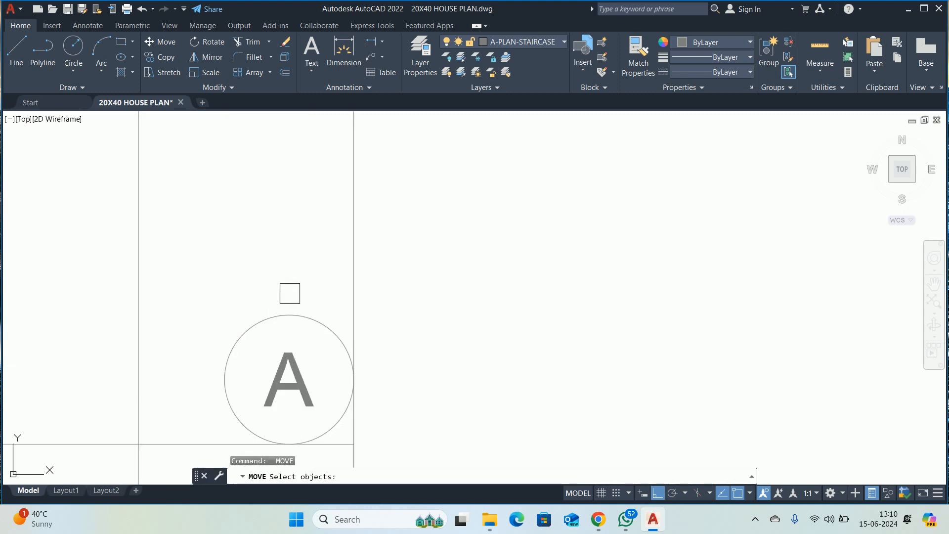
{"action": "left_click", "coordinate": [299, 277]}
{"action": "left_click", "coordinate": [225, 451]}
{"action": "key", "text": "Return"}
{"action": "left_click", "coordinate": [639, 372]}
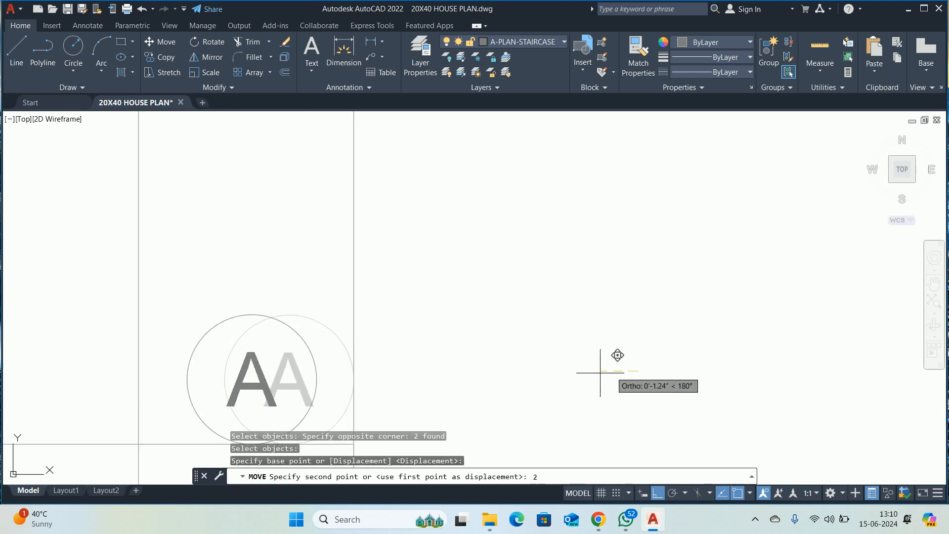
{"action": "key", "text": "Return"}
- Move the circled A tag up another 2 inches, away from the stairs' middle line
{"action": "key", "text": "Return"}
{"action": "left_click", "coordinate": [288, 260]}
{"action": "left_click", "coordinate": [208, 351]}
{"action": "key", "text": "Return"}
{"action": "left_click", "coordinate": [482, 390]}
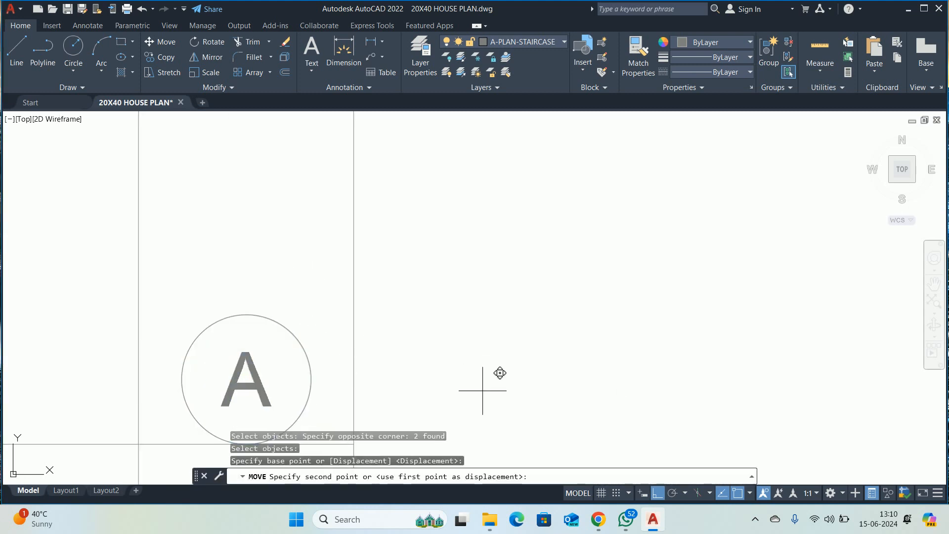
{"action": "type", "text": "2"}
{"action": "key", "text": "Return"}
{"action": "key", "text": "Escape"}
{"action": "scroll", "coordinate": [409, 353], "scroll_direction": "down", "scroll_amount": 4}
{"action": "middle_click_drag", "start_coordinate": [409, 353], "coordinate": [522, 311]}
{"action": "key", "text": "Escape"}
{"action": "key", "text": "Escape"}
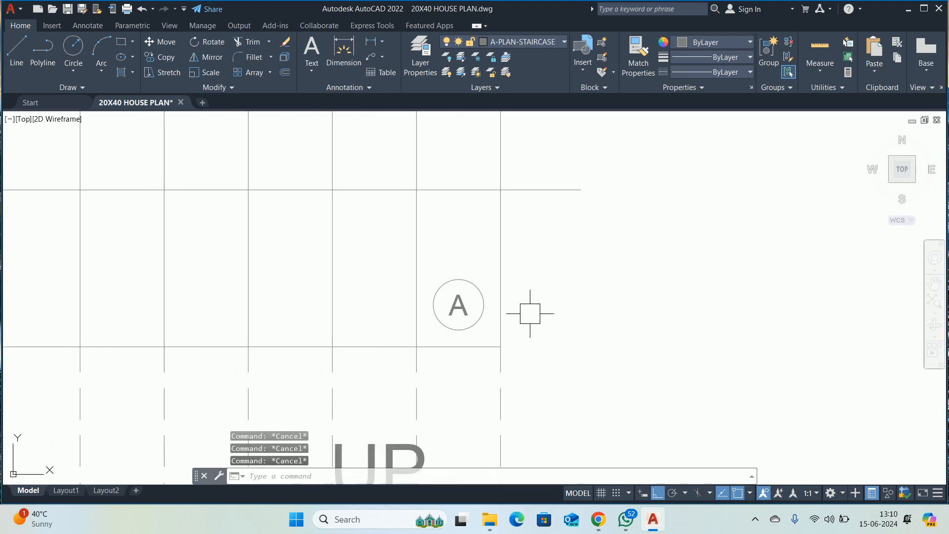
- Copy the circled A tag to the adjacent tread of the upper flight, using the last tread's lower corner as base point
{"action": "scroll", "coordinate": [519, 315], "scroll_direction": "down", "scroll_amount": 3}
{"action": "type", "text": "co"}
{"action": "key", "text": "Return"}
{"action": "scroll", "coordinate": [511, 296], "scroll_direction": "up", "scroll_amount": 4}
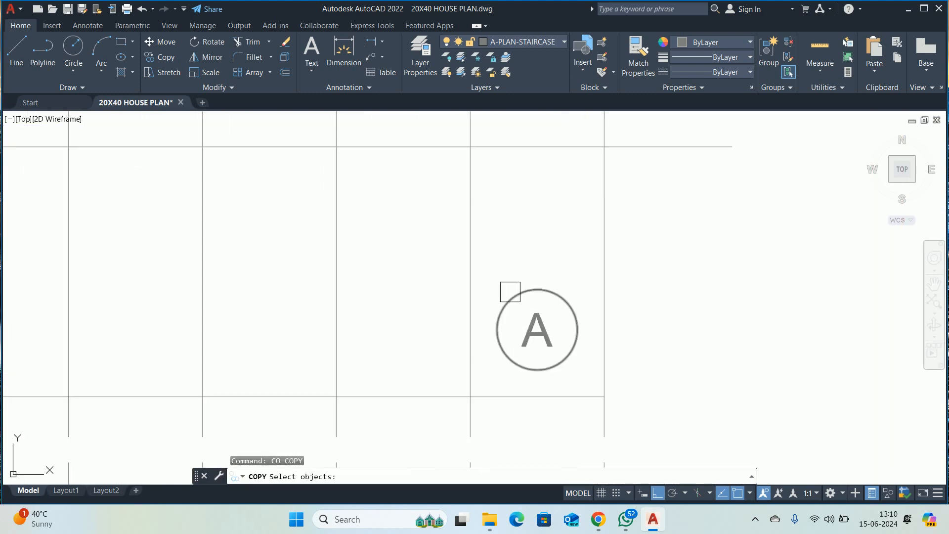
{"action": "left_click", "coordinate": [539, 244]}
{"action": "left_click", "coordinate": [494, 340]}
{"action": "key", "text": "Return"}
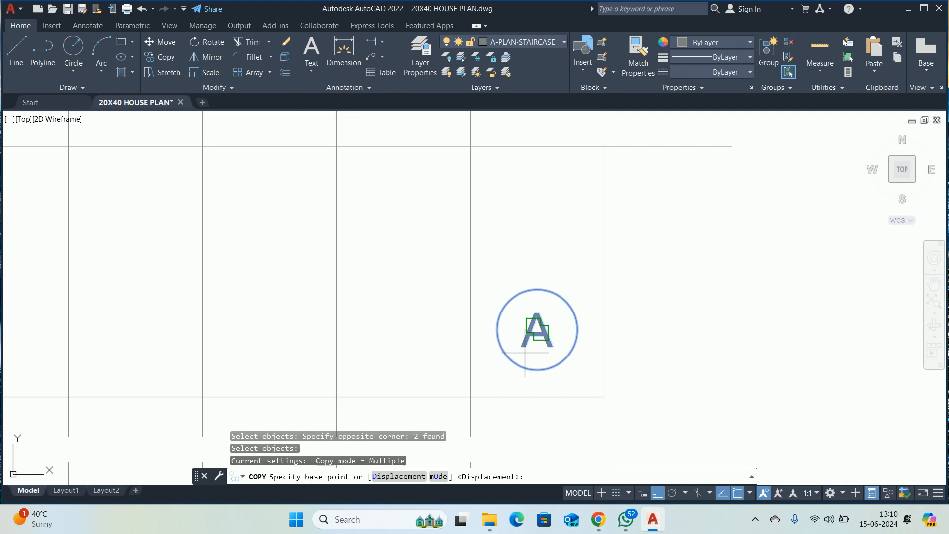
{"action": "left_click", "coordinate": [604, 397]}
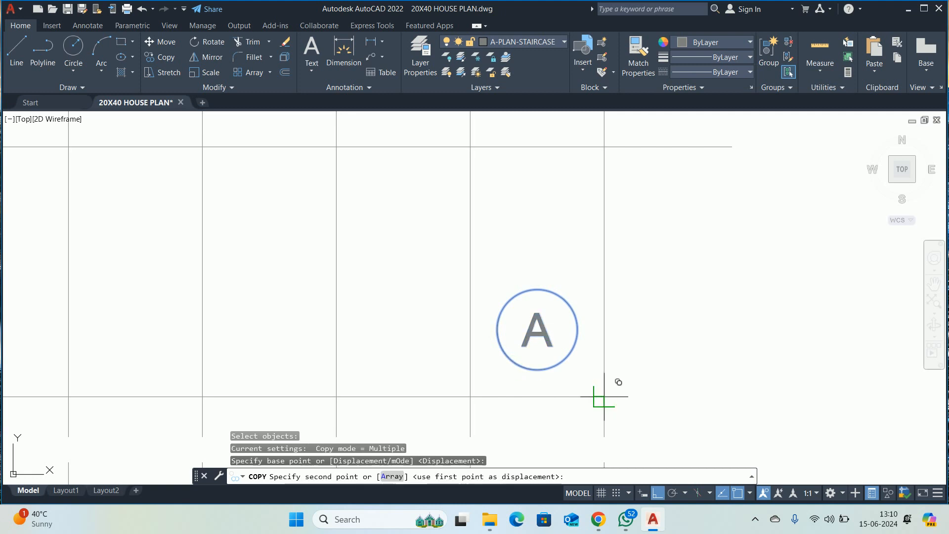
{"action": "left_click", "coordinate": [470, 396]}
{"action": "middle_click_drag", "start_coordinate": [423, 406], "coordinate": [749, 271]}
{"action": "left_click", "coordinate": [797, 262]}
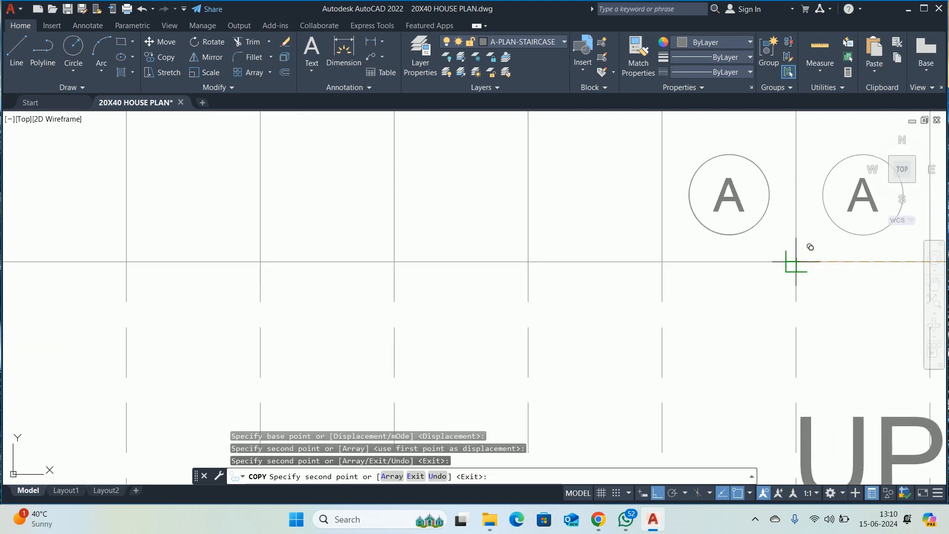
{"action": "left_click", "coordinate": [648, 262]}
{"action": "key", "text": "ctrl+z"}
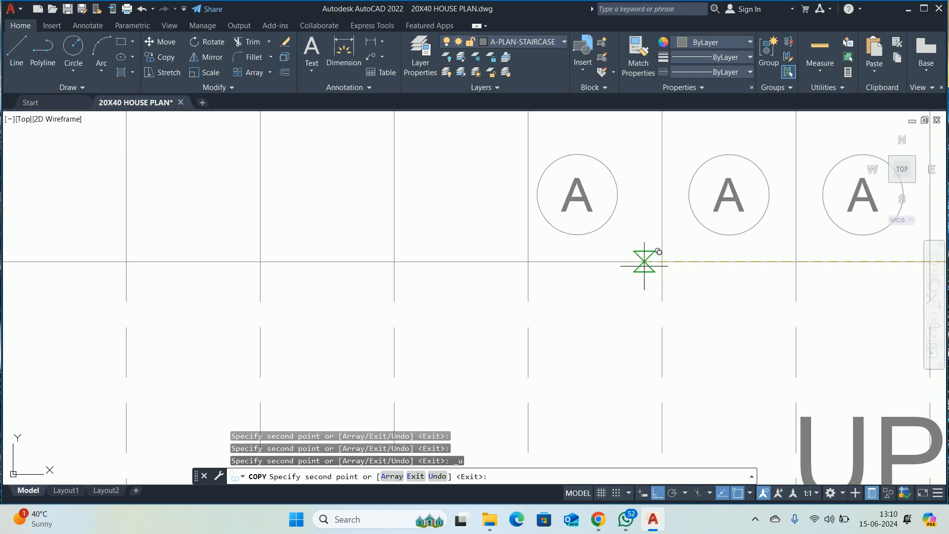
- Place further copies of the circled A tag on the remaining upper-flight treads and one on the landing
{"action": "left_click", "coordinate": [660, 262]}
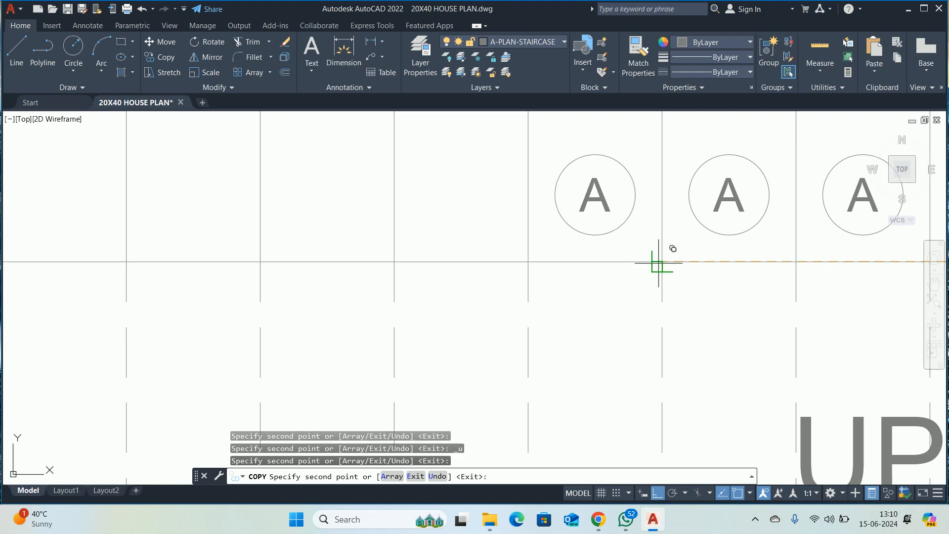
{"action": "left_click", "coordinate": [528, 262]}
{"action": "left_click", "coordinate": [394, 260]}
{"action": "middle_click_drag", "start_coordinate": [163, 251], "coordinate": [396, 271]}
{"action": "left_click", "coordinate": [492, 282]}
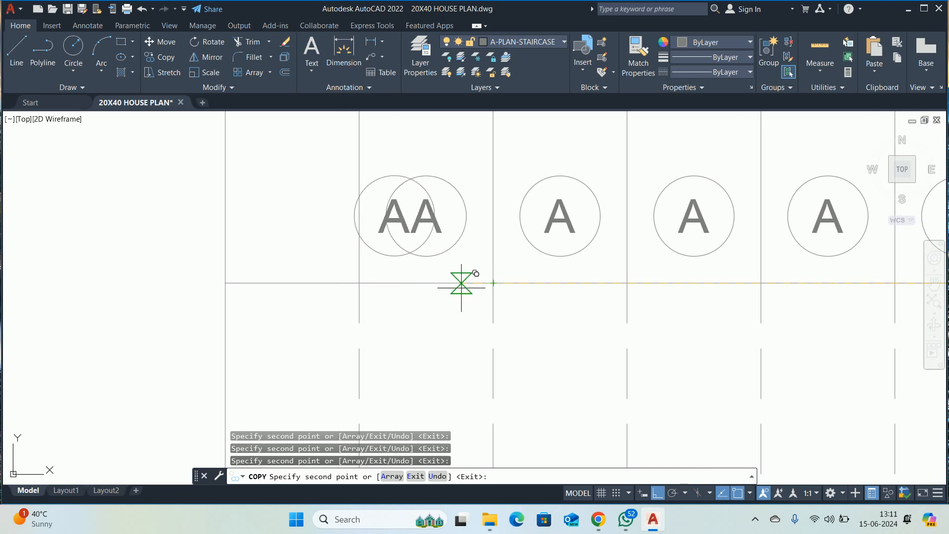
{"action": "left_click", "coordinate": [363, 284]}
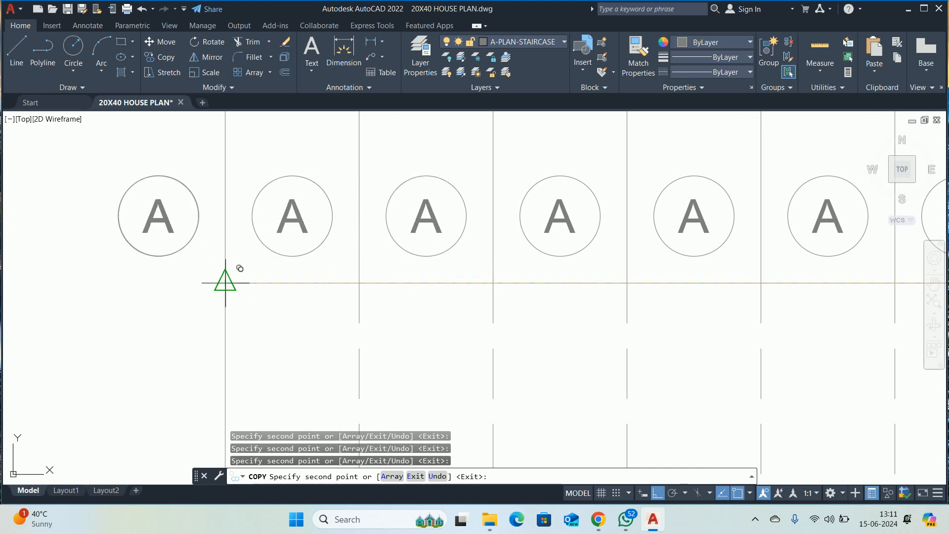
{"action": "left_click", "coordinate": [226, 283]}
{"action": "key", "text": "Escape"}
{"action": "key", "text": "Escape"}
{"action": "scroll", "coordinate": [236, 248], "scroll_direction": "down", "scroll_amount": 6}
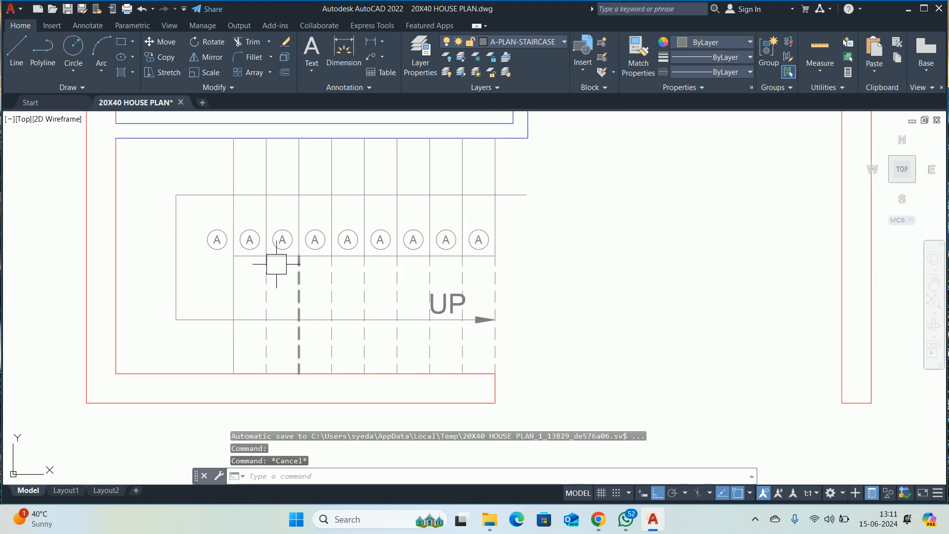
- Copy the eight upper-flight tags, without the landing one, straight down to just below the middle line on the lower-flight treads
{"action": "key", "text": "Escape"}
{"action": "key", "text": "Escape"}
{"action": "scroll", "coordinate": [216, 236], "scroll_direction": "up", "scroll_amount": 2}
{"action": "key", "text": "space"}
{"action": "left_click", "coordinate": [222, 198]}
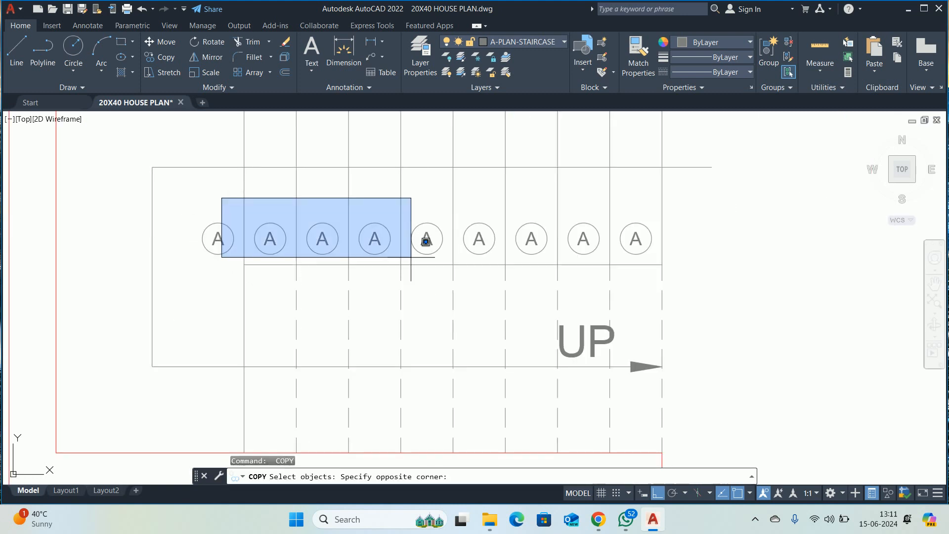
{"action": "left_click", "coordinate": [720, 254]}
{"action": "key", "text": "space"}
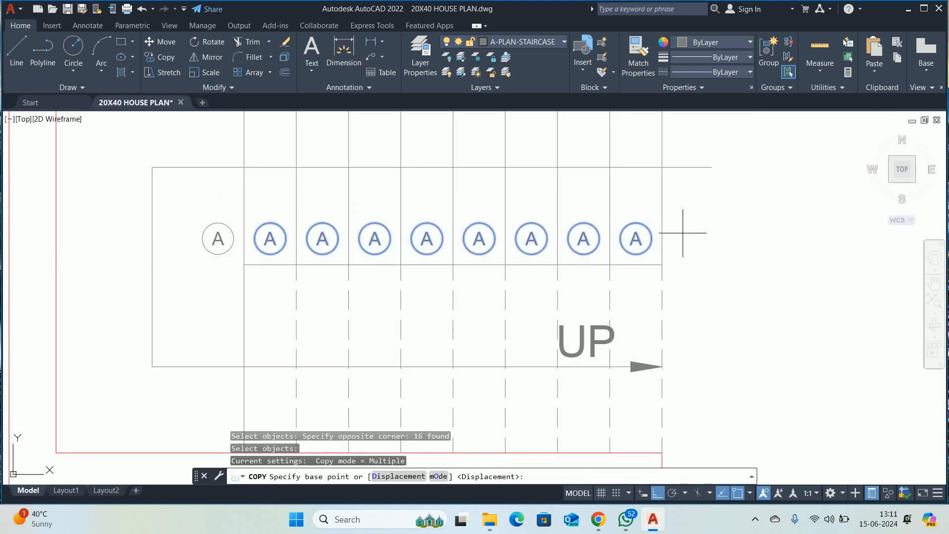
{"action": "left_click", "coordinate": [662, 210]}
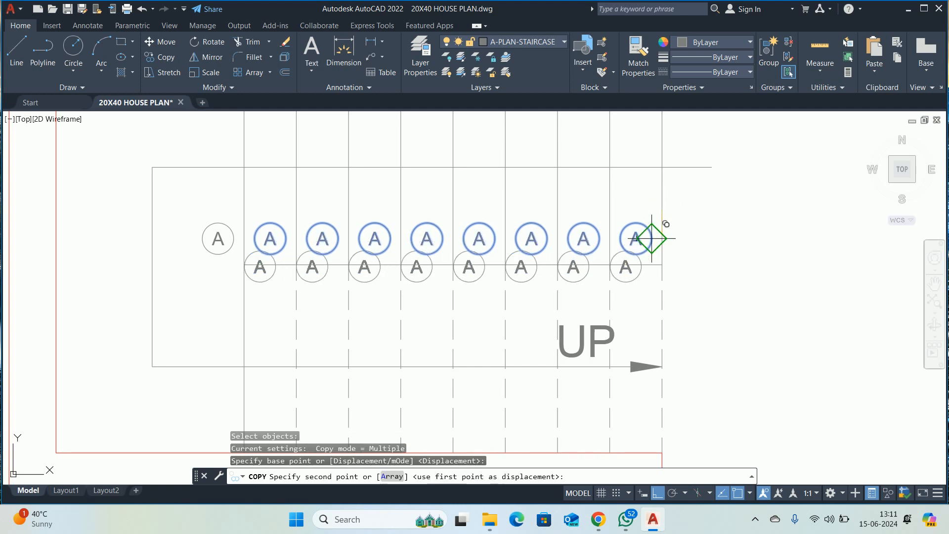
{"action": "left_click", "coordinate": [662, 264]}
{"action": "key", "text": "Escape"}
{"action": "key", "text": "Escape"}
{"action": "key", "text": "Escape"}
{"action": "scroll", "coordinate": [426, 277], "scroll_direction": "down", "scroll_amount": 5}
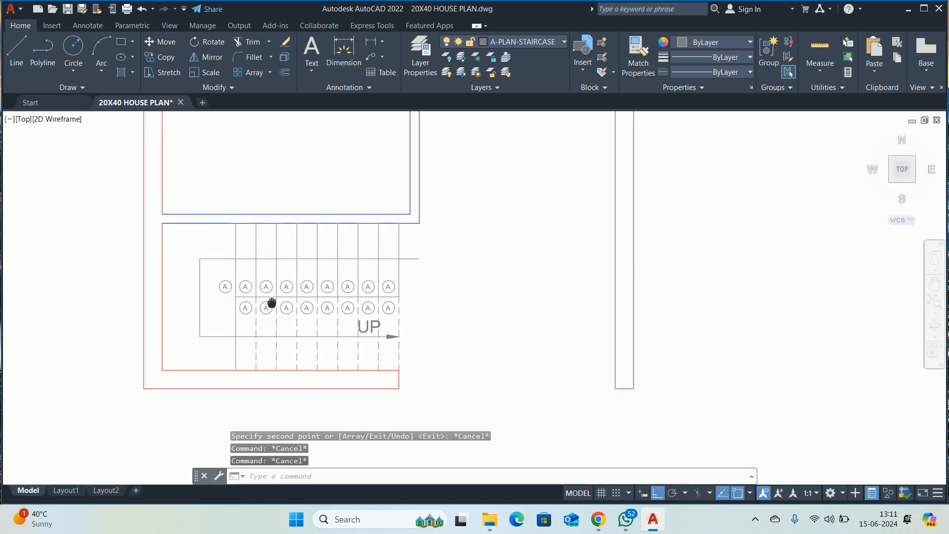
- Run TCOUNT and select the upper-flight A letters one by one, from the open end towards the landing
{"action": "scroll", "coordinate": [291, 303], "scroll_direction": "up", "scroll_amount": 3}
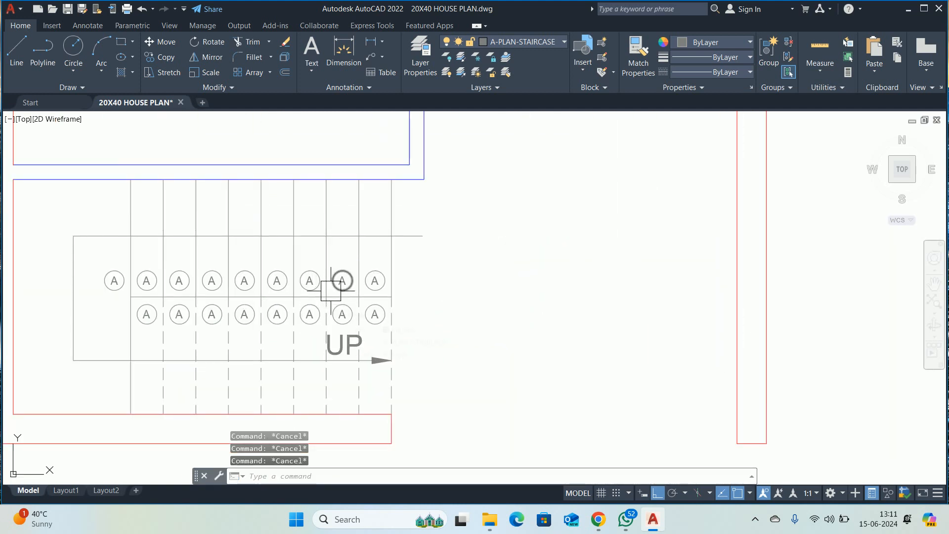
{"action": "type", "text": "TCOUNT"}
{"action": "key", "text": "Return"}
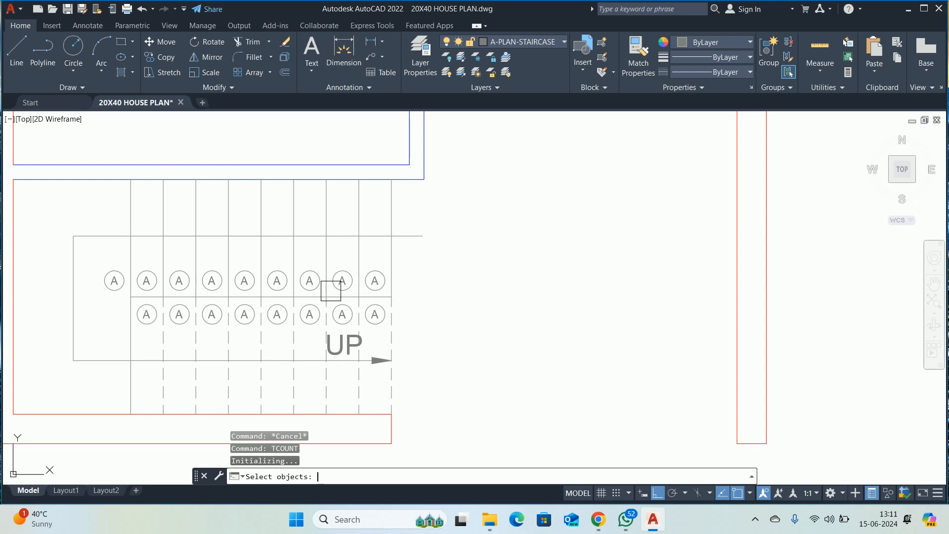
{"action": "scroll", "coordinate": [330, 291], "scroll_direction": "up", "scroll_amount": 5}
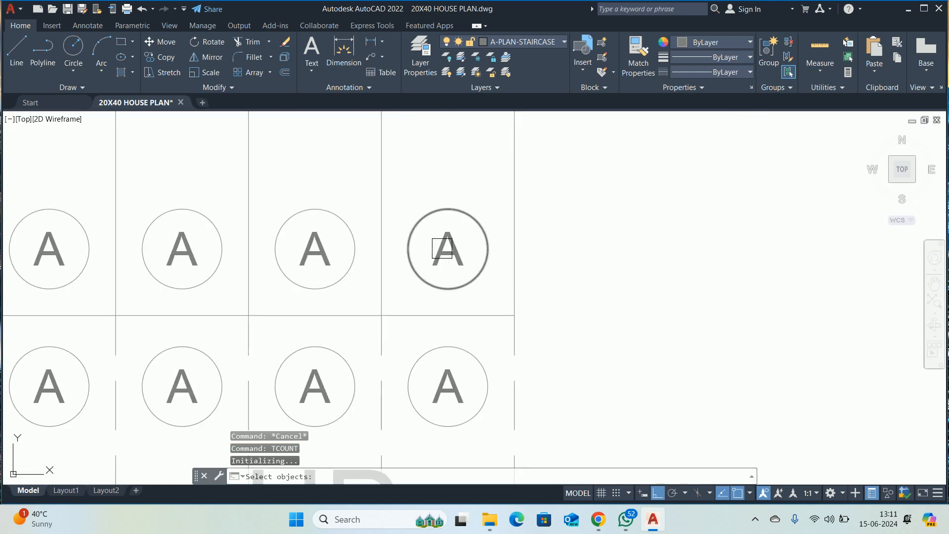
{"action": "left_click", "coordinate": [445, 249]}
{"action": "left_click", "coordinate": [316, 248]}
{"action": "left_click", "coordinate": [180, 249]}
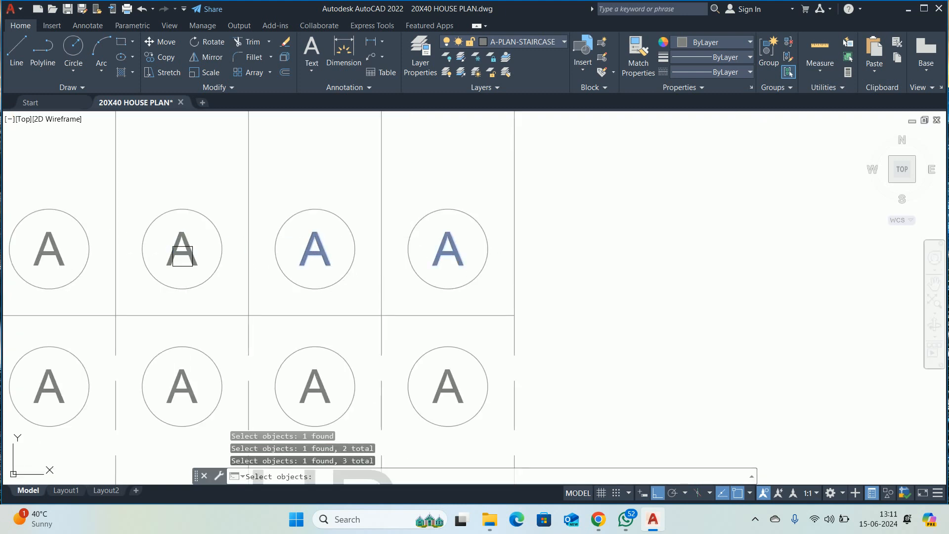
{"action": "middle_click_drag", "start_coordinate": [167, 268], "coordinate": [756, 260]}
{"action": "left_click", "coordinate": [663, 251]}
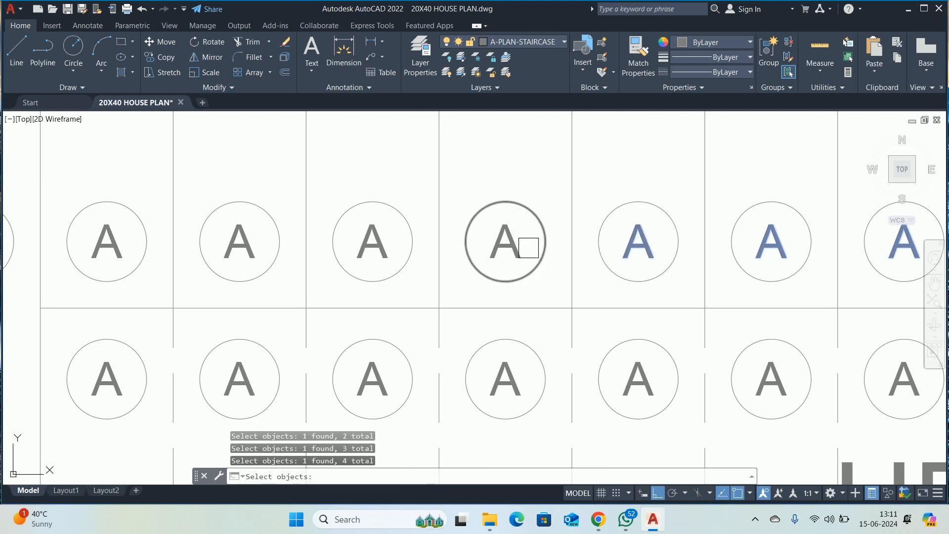
{"action": "left_click", "coordinate": [516, 248]}
{"action": "left_click", "coordinate": [379, 241]}
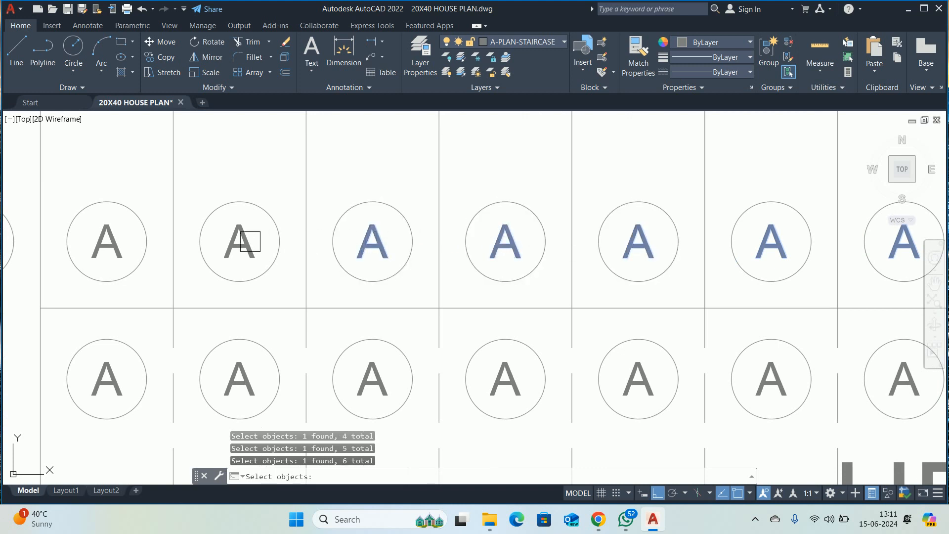
{"action": "middle_click_drag", "start_coordinate": [100, 251], "coordinate": [198, 259]}
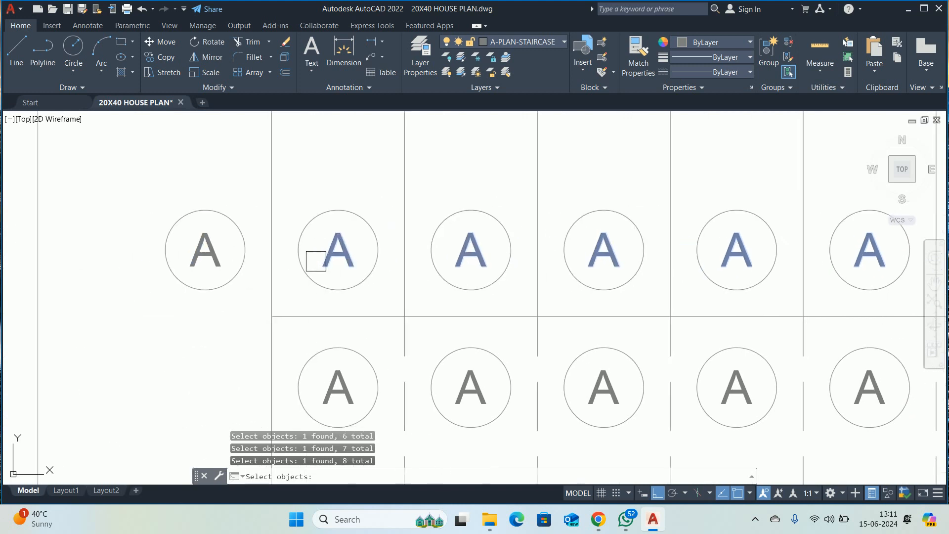
- Add the lower-flight A letters one by one from the landing towards the open end and finish the TCOUNT selection
{"action": "left_click", "coordinate": [325, 378]}
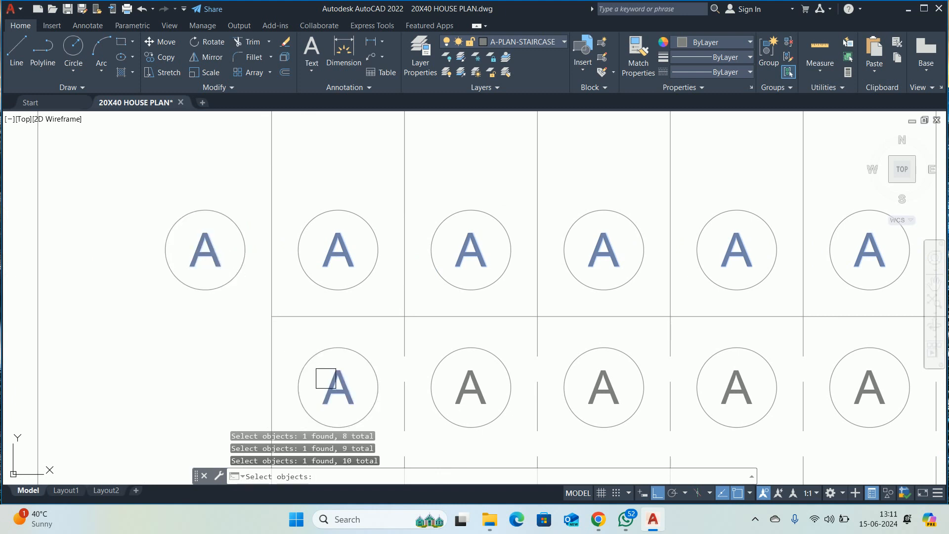
{"action": "middle_click_drag", "start_coordinate": [717, 410], "coordinate": [389, 282]}
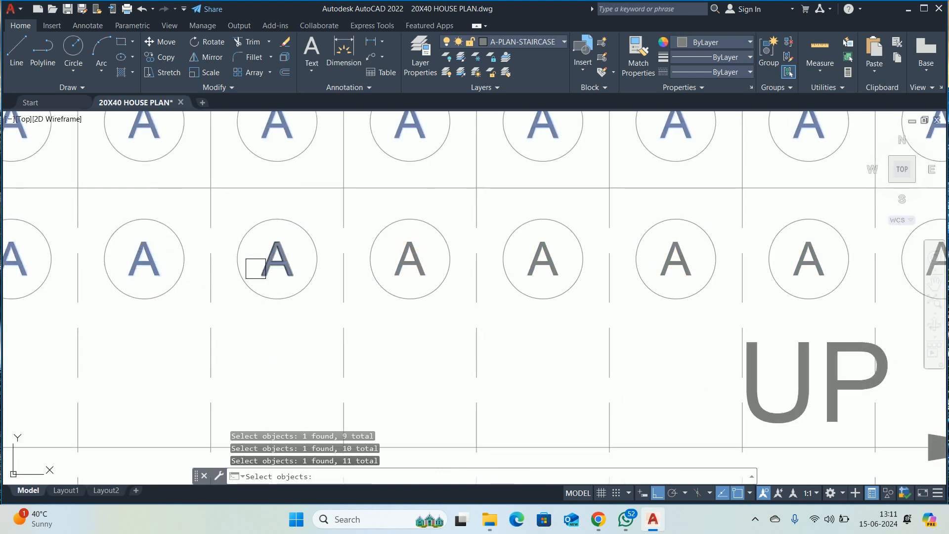
{"action": "left_click", "coordinate": [546, 272]}
{"action": "middle_click_drag", "start_coordinate": [546, 272], "coordinate": [199, 282]}
{"action": "left_click", "coordinate": [253, 285]}
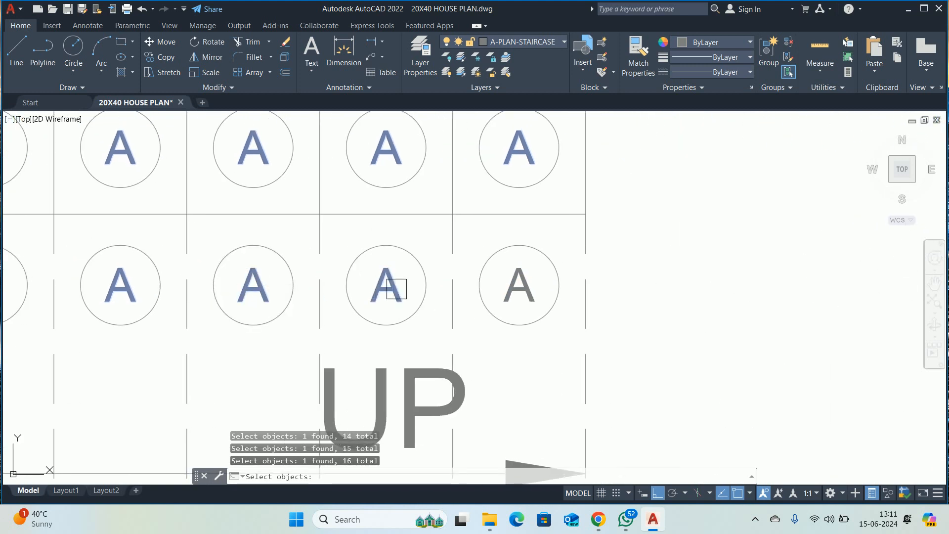
{"action": "scroll", "coordinate": [500, 287], "scroll_direction": "down", "scroll_amount": 4}
{"action": "middle_click_drag", "start_coordinate": [508, 286], "coordinate": [432, 303]}
{"action": "left_click", "coordinate": [432, 301]}
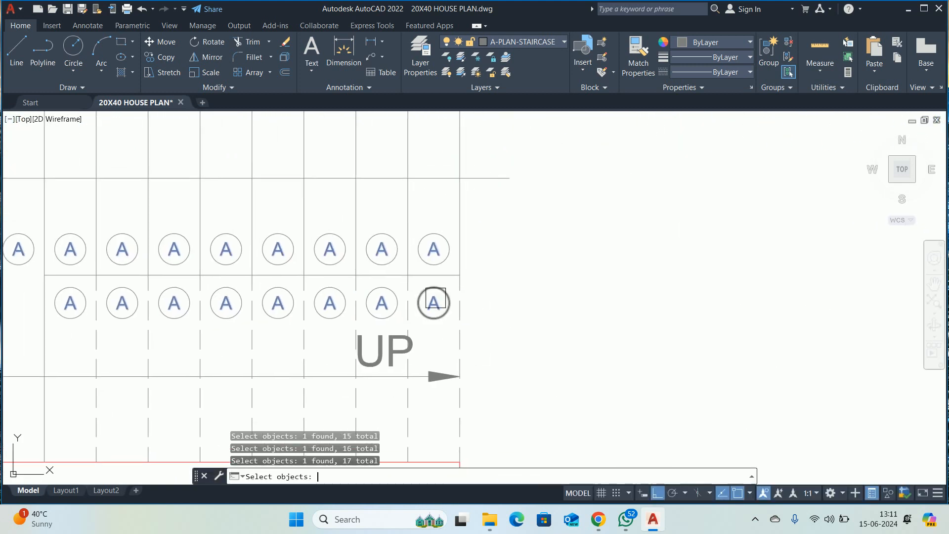
{"action": "key", "text": "Return"}
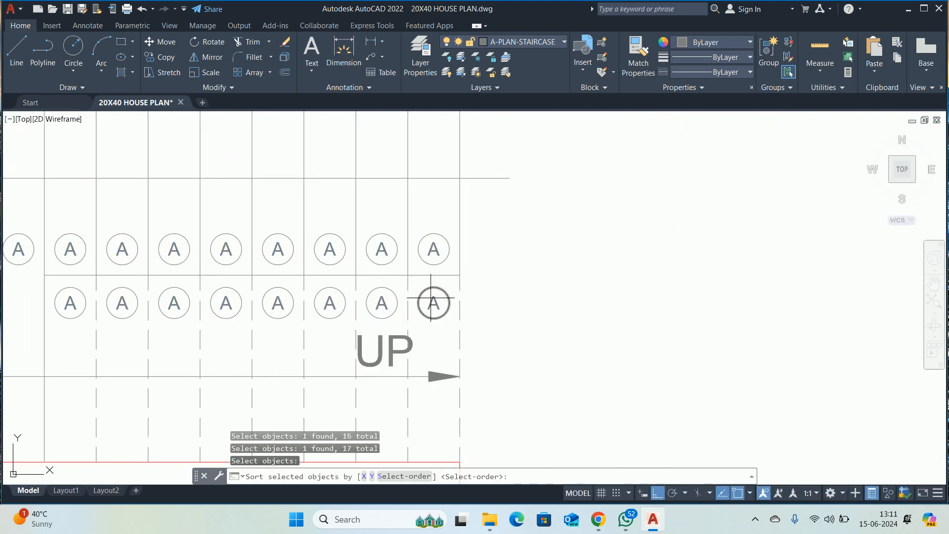
- Finish TCOUNT by sorting in selection order, numbering from 1 in increments of 1, and overwriting the A letters
{"action": "left_click", "coordinate": [405, 477]}
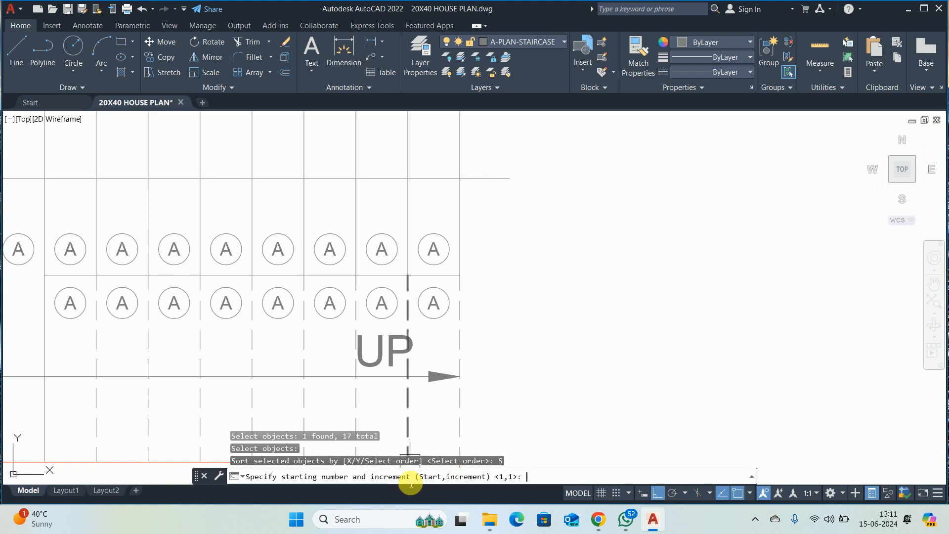
{"action": "left_click", "coordinate": [512, 482]}
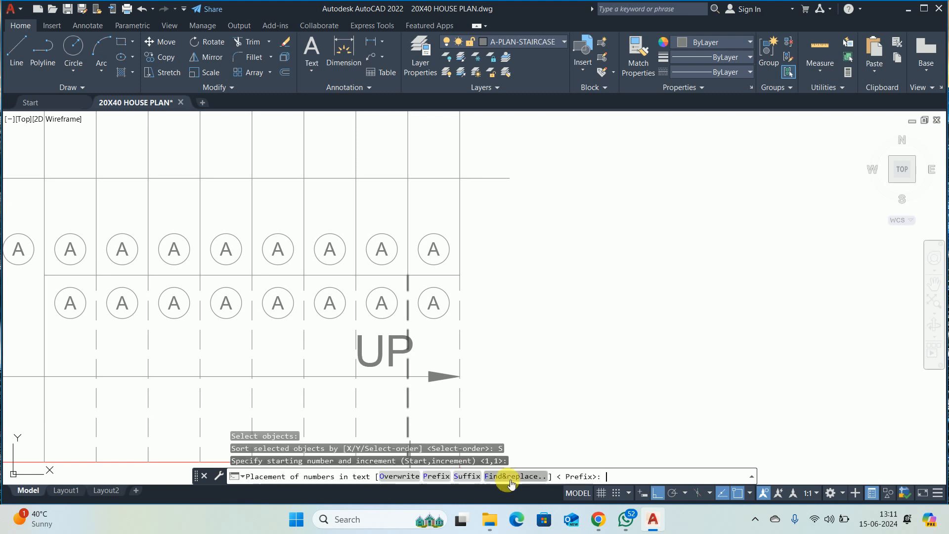
{"action": "left_click", "coordinate": [403, 476]}
{"action": "key", "text": "Escape"}
{"action": "key", "text": "Escape"}
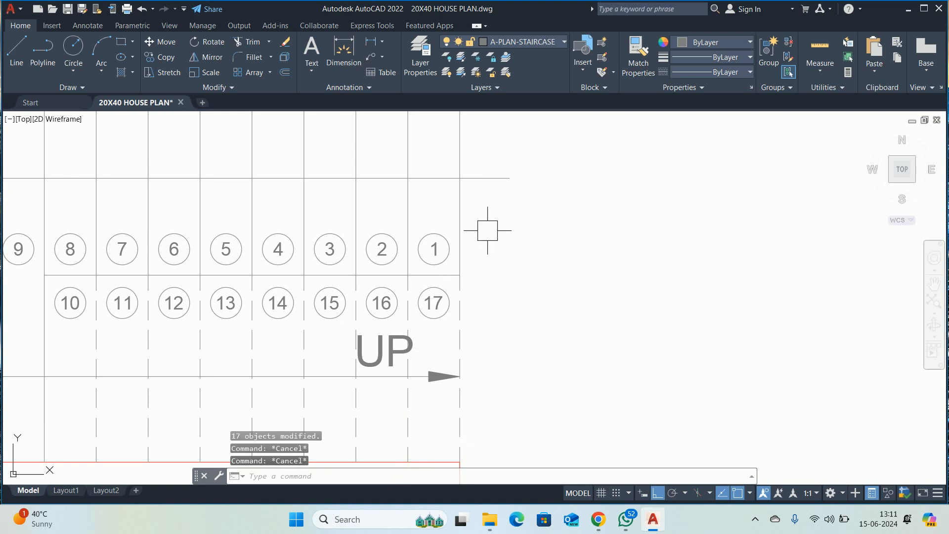
- Move the circled tags 1 to 9 straight up together to just below the blue wall line above the upper flight
{"action": "scroll", "coordinate": [487, 231], "scroll_direction": "down", "scroll_amount": 2}
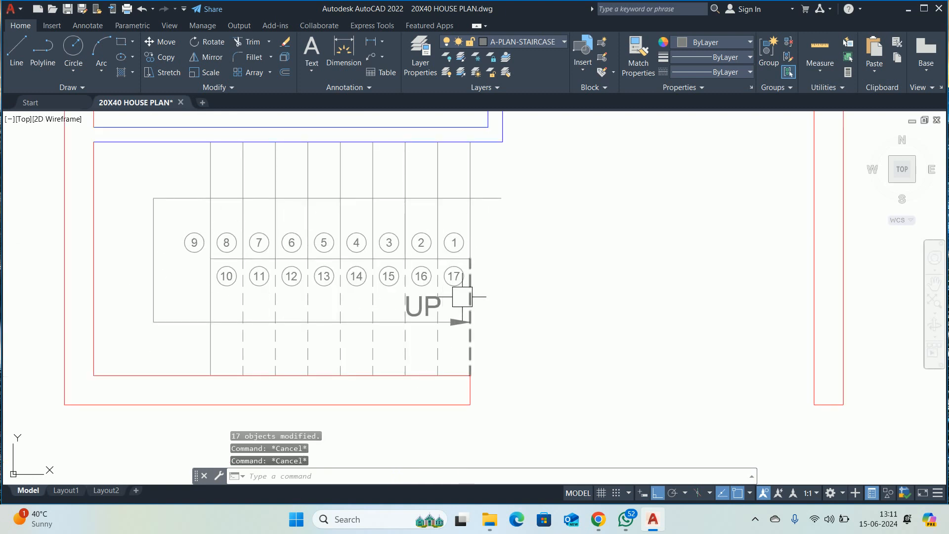
{"action": "key", "text": "Escape"}
{"action": "type", "text": "M"}
{"action": "key", "text": "space"}
{"action": "scroll", "coordinate": [187, 238], "scroll_direction": "up", "scroll_amount": 2}
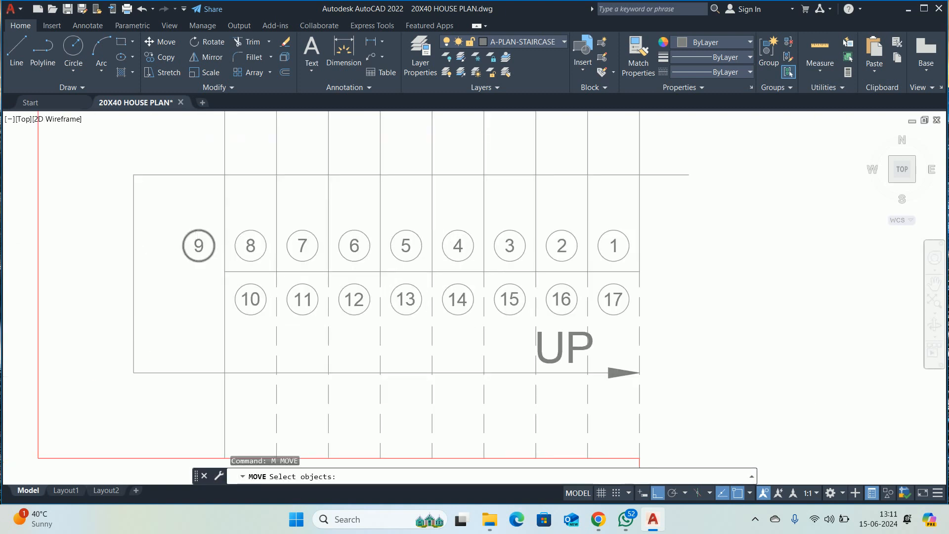
{"action": "left_click", "coordinate": [152, 218]}
{"action": "scroll", "coordinate": [290, 254], "scroll_direction": "down", "scroll_amount": 2}
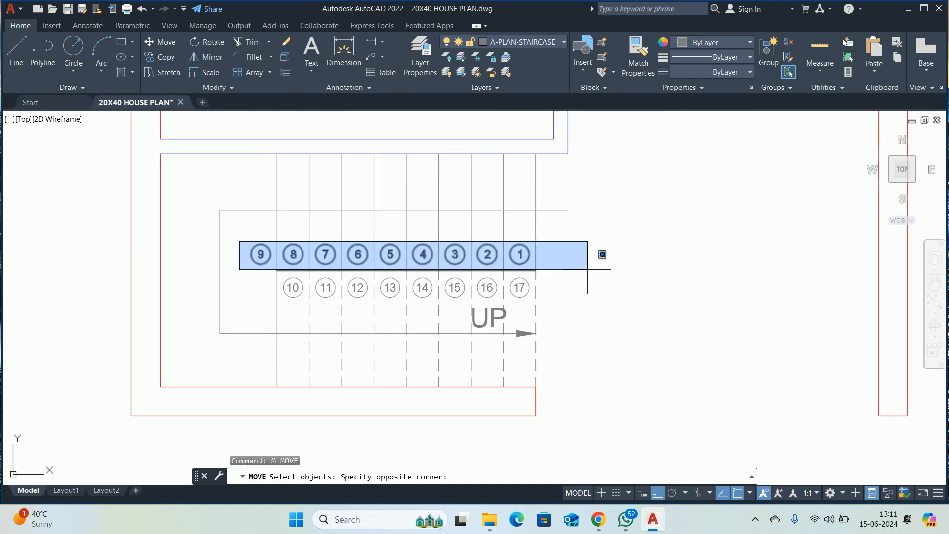
{"action": "left_click", "coordinate": [599, 256]}
{"action": "key", "text": "space"}
{"action": "left_click", "coordinate": [599, 255]}
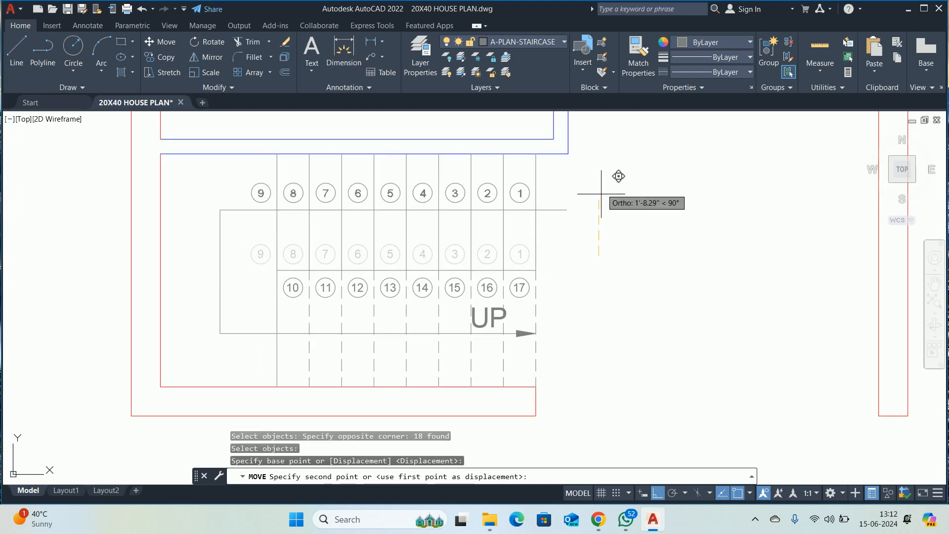
{"action": "left_click", "coordinate": [604, 173]}
{"action": "key", "text": "Escape"}
{"action": "key", "text": "Escape"}
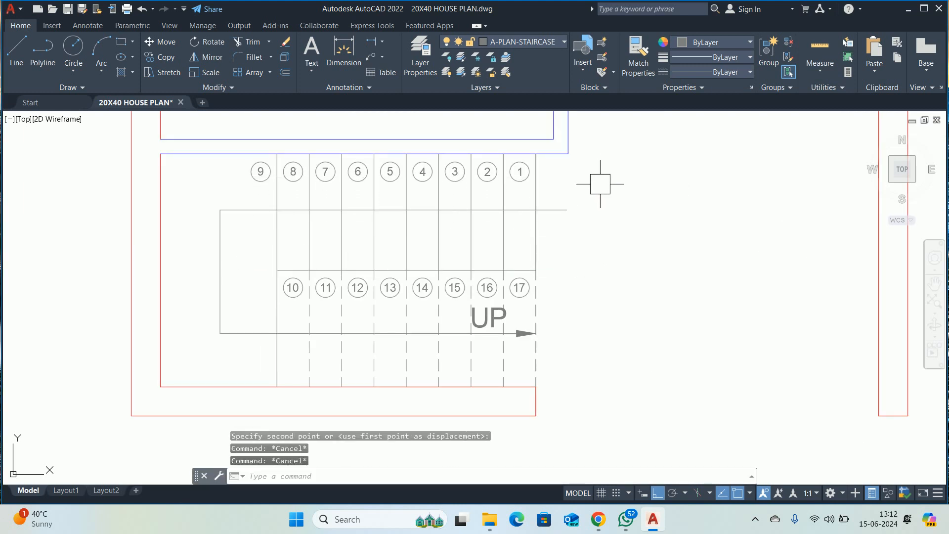
{"action": "key", "text": "Escape"}
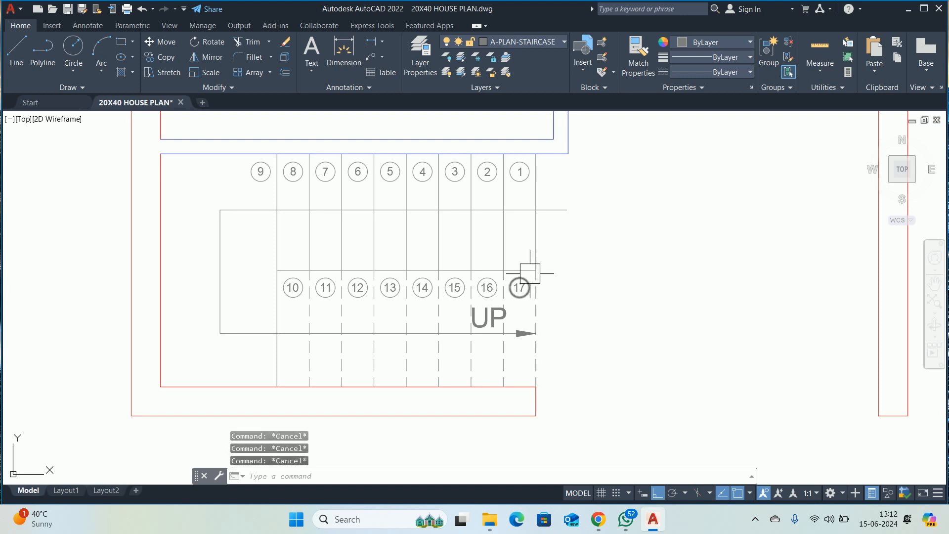
- Draw a quick leader without text from the stair's middle line above tag 17, up and then horizontally past the open end
{"action": "middle_click_drag", "start_coordinate": [523, 259], "coordinate": [483, 293]}
{"action": "type", "text": "LE"}
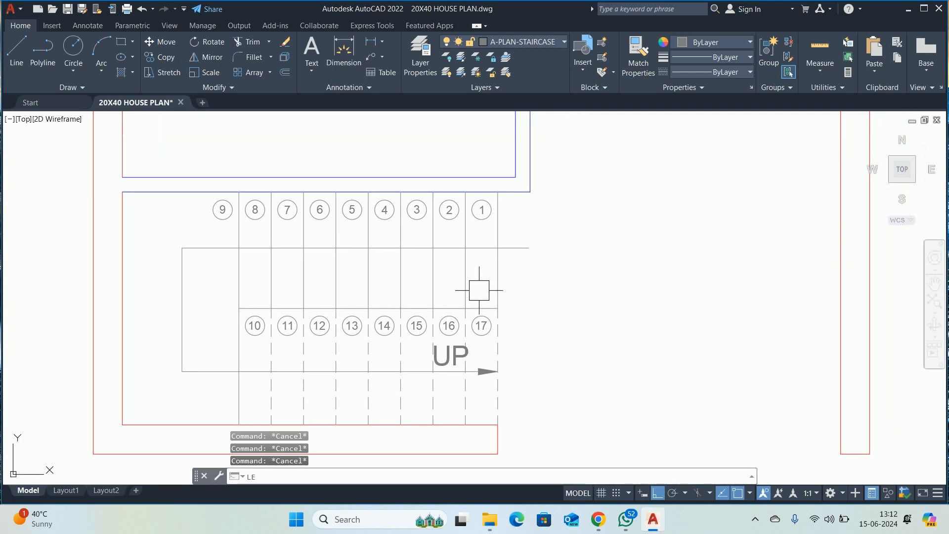
{"action": "key", "text": "Return"}
{"action": "scroll", "coordinate": [475, 290], "scroll_direction": "up", "scroll_amount": 4}
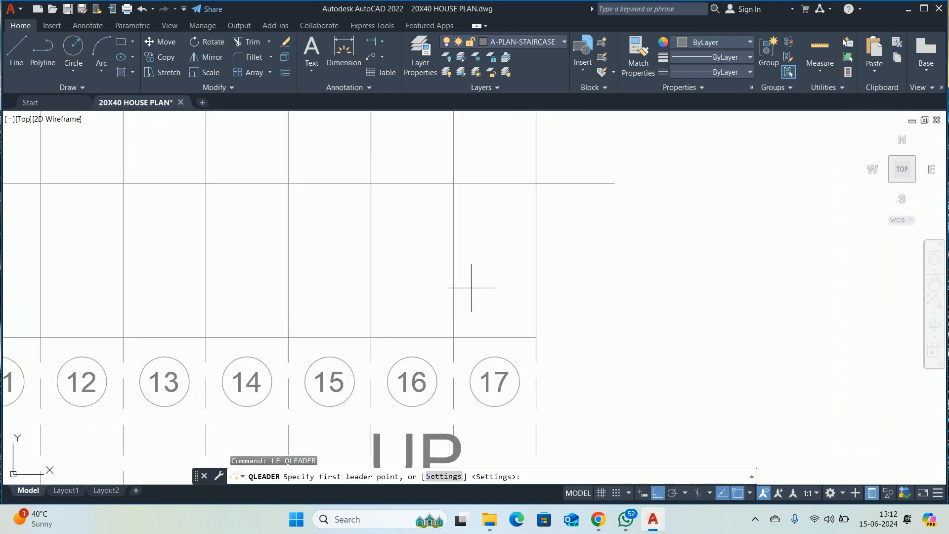
{"action": "left_click", "coordinate": [484, 338]}
{"action": "scroll", "coordinate": [491, 250], "scroll_direction": "down", "scroll_amount": 2}
{"action": "middle_click_drag", "start_coordinate": [491, 250], "coordinate": [487, 304]}
{"action": "left_click", "coordinate": [485, 300]}
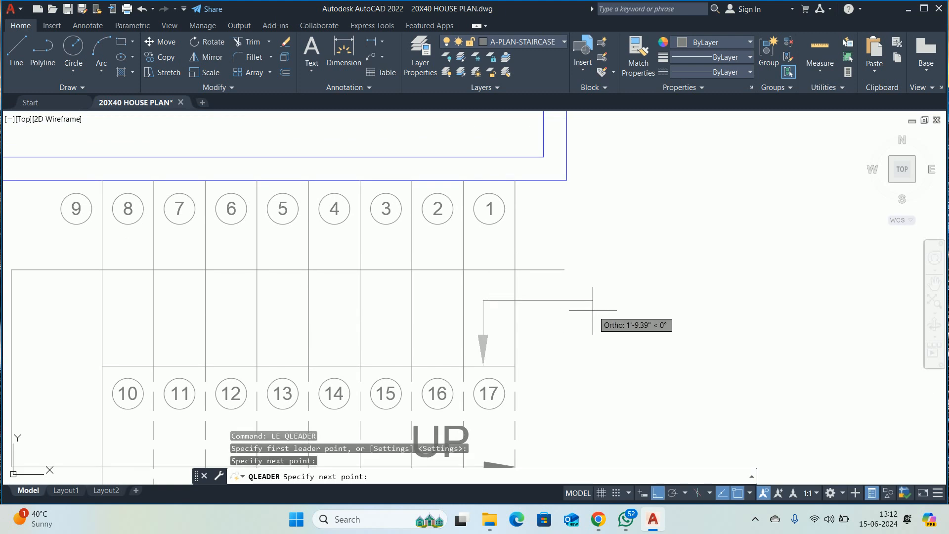
{"action": "left_click", "coordinate": [568, 311]}
{"action": "key", "text": "Escape"}
{"action": "key", "text": "Escape"}
{"action": "key", "text": "Escape"}
{"action": "middle_click_drag", "start_coordinate": [569, 311], "coordinate": [455, 293]}
{"action": "type", "text": "co"}
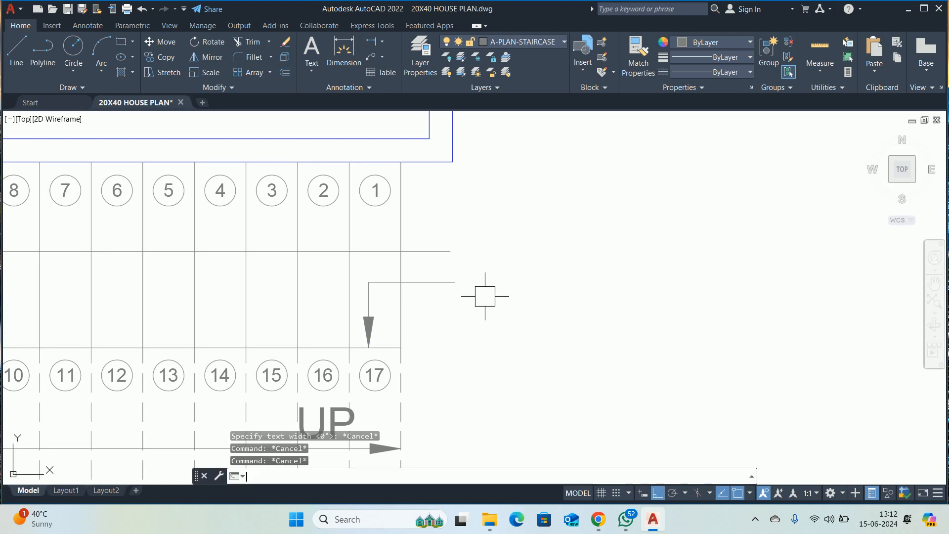
{"action": "key", "text": "Return"}
{"action": "left_click", "coordinate": [374, 190]}
{"action": "key", "text": "Return"}
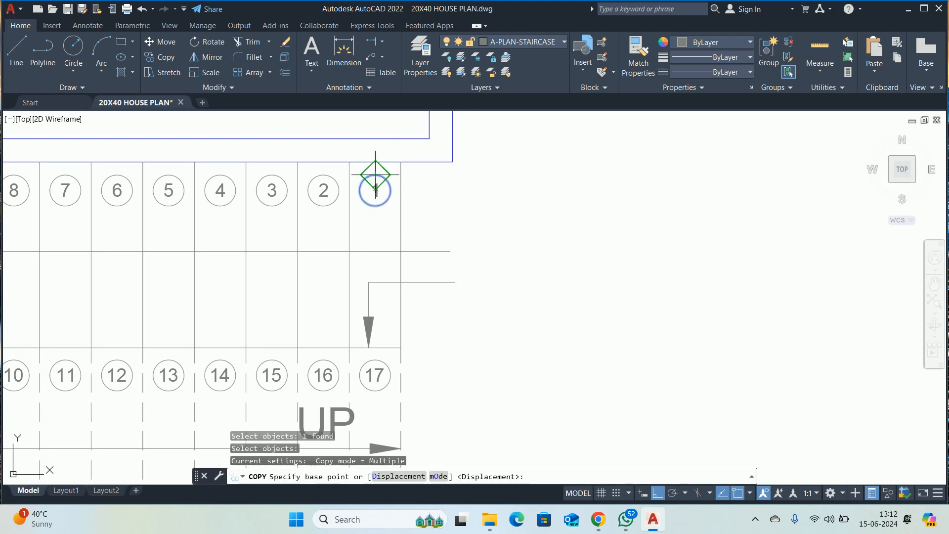
{"action": "key", "text": "Escape"}
- Copy the number text from tag 1, without its circle, to the free end of the leader with Ortho turned off
{"action": "scroll", "coordinate": [374, 193], "scroll_direction": "up", "scroll_amount": 2}
{"action": "key", "text": "Return"}
{"action": "left_click", "coordinate": [375, 199]}
{"action": "key", "text": "Return"}
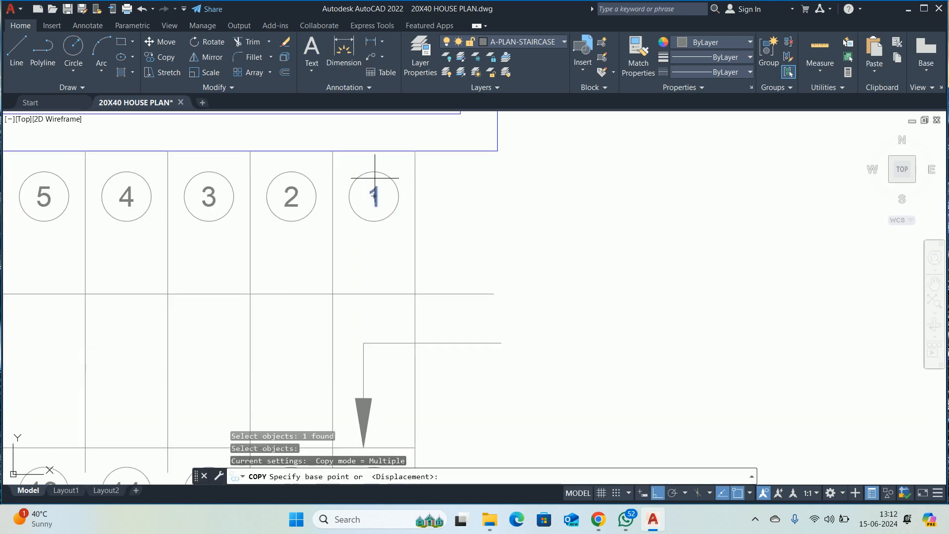
{"action": "left_click", "coordinate": [374, 196]}
{"action": "middle_click_drag", "start_coordinate": [573, 344], "coordinate": [517, 299]}
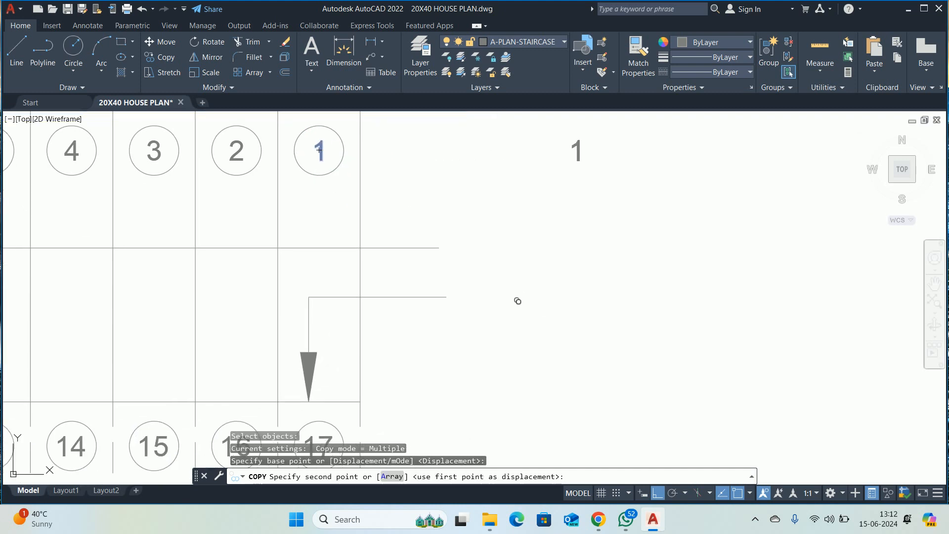
{"action": "left_click", "coordinate": [658, 493]}
{"action": "scroll", "coordinate": [460, 277], "scroll_direction": "up", "scroll_amount": 2}
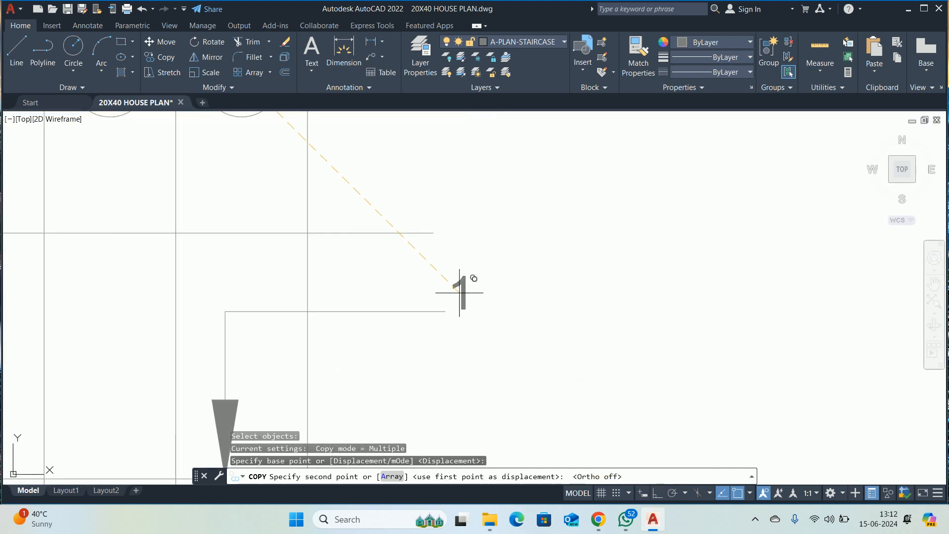
{"action": "left_click", "coordinate": [483, 312]}
{"action": "key", "text": "Escape"}
- Replace the copied text at the leader end with two lines reading R= 7" and T= 10"
{"action": "double_click", "coordinate": [484, 314]}
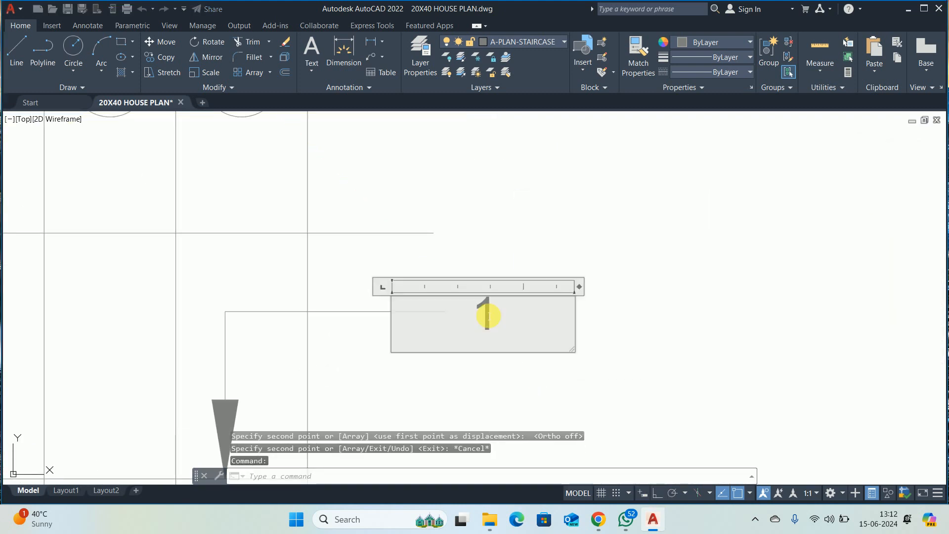
{"action": "type", "text": "R="}
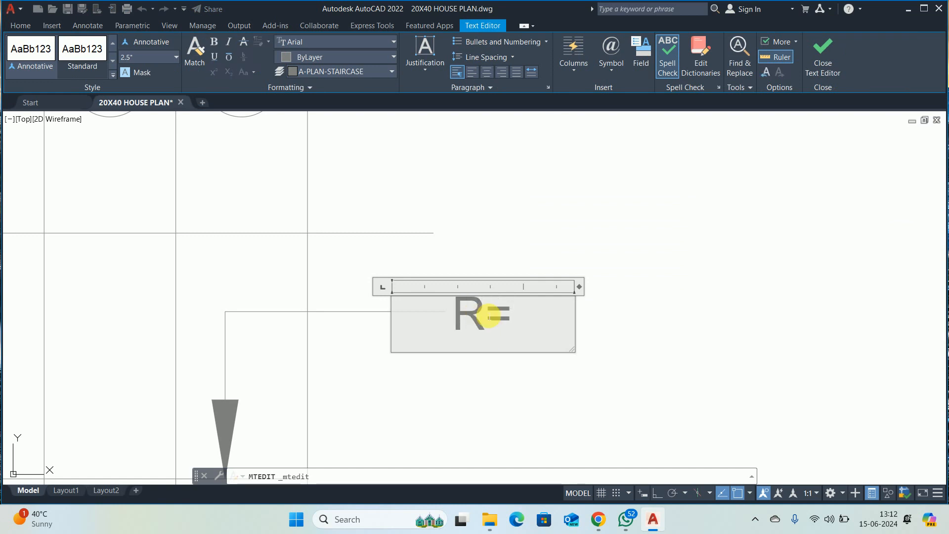
{"action": "type", "text": " 7"}
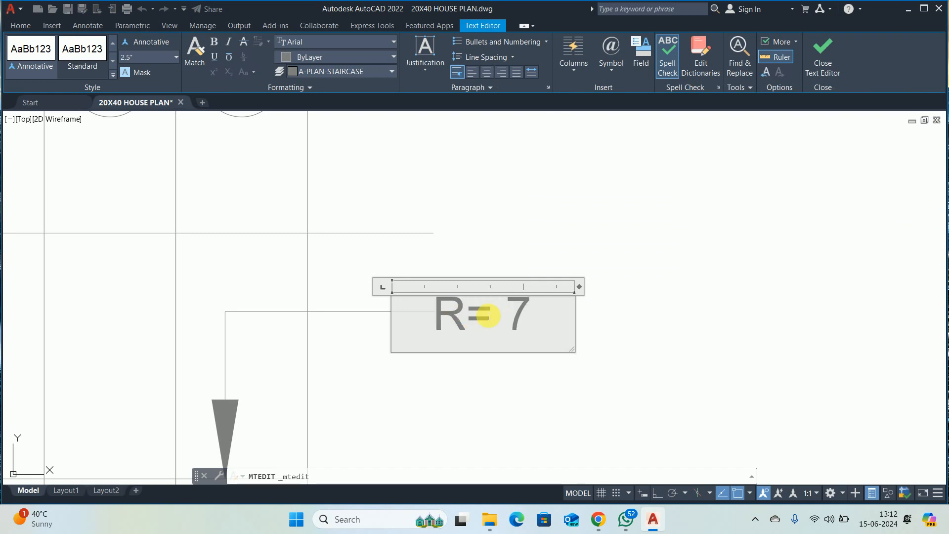
{"action": "type", "text": "\""}
{"action": "key", "text": "Return"}
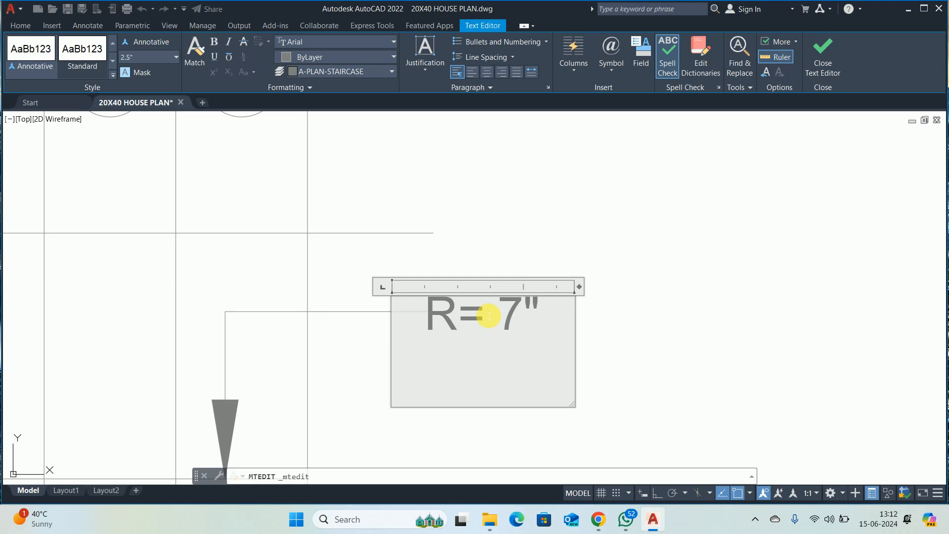
{"action": "type", "text": "T"}
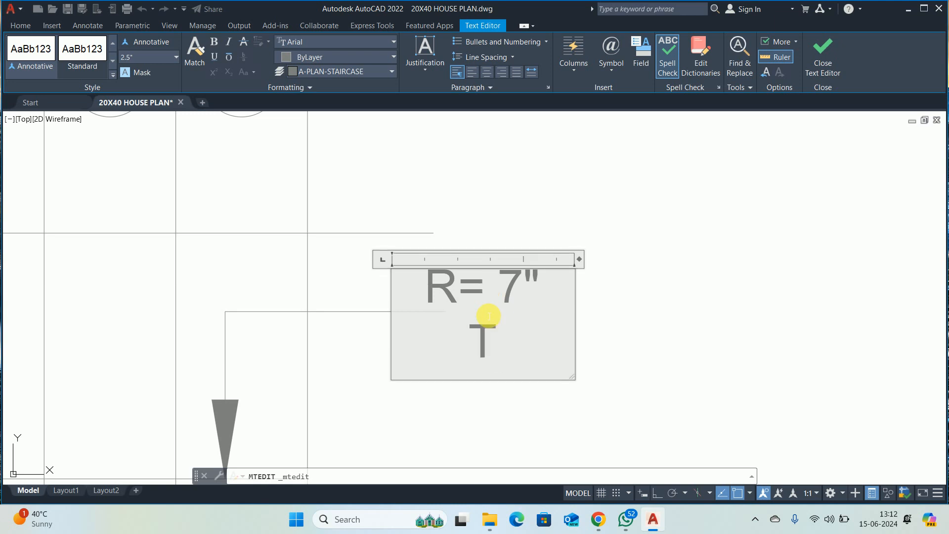
{"action": "type", "text": "="}
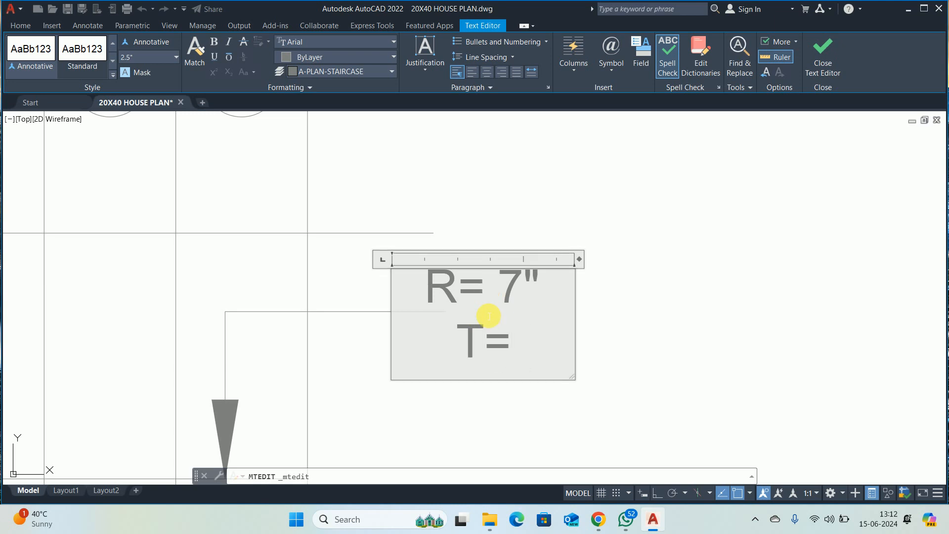
{"action": "type", "text": " 10\""}
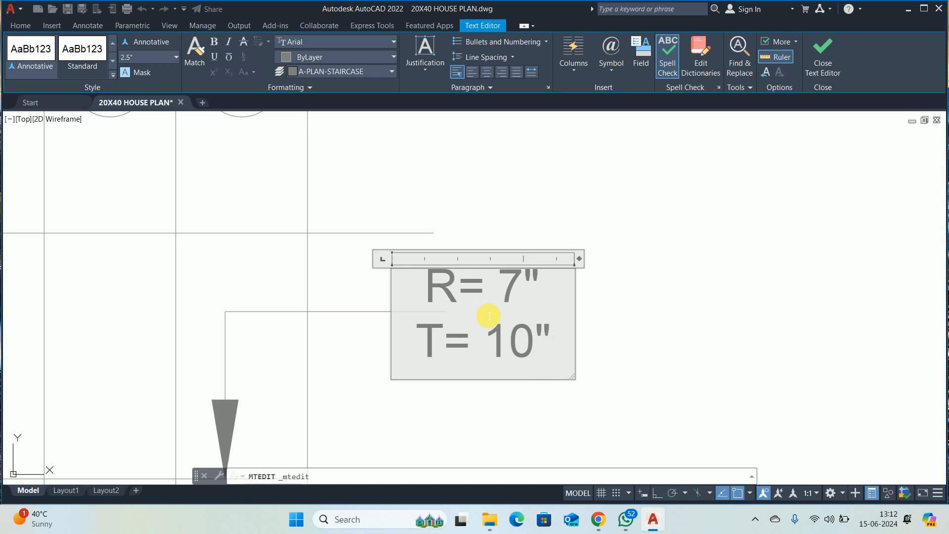
- Left-align both lines of the riser and tread note and close the text editor
{"action": "double_click", "coordinate": [465, 302]}
{"action": "key", "text": "ctrl+a"}
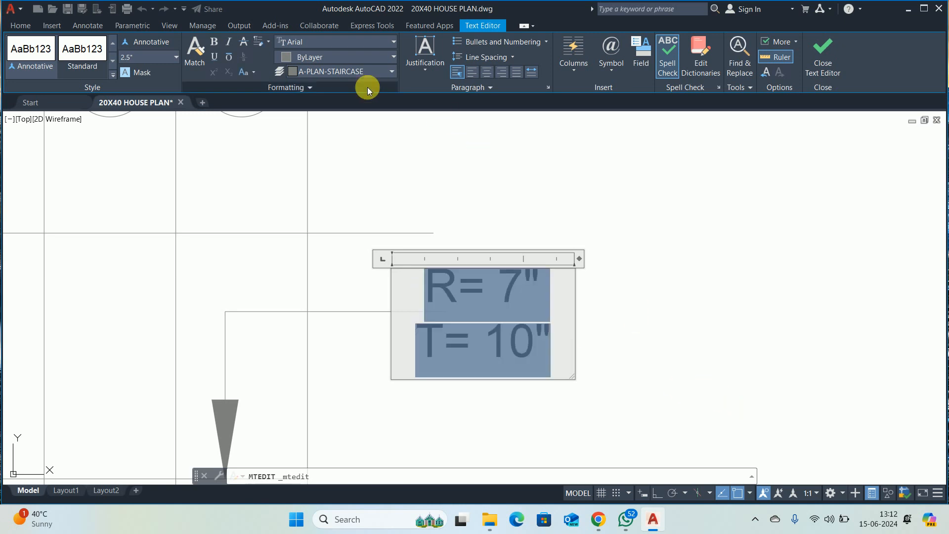
{"action": "left_click", "coordinate": [476, 72]}
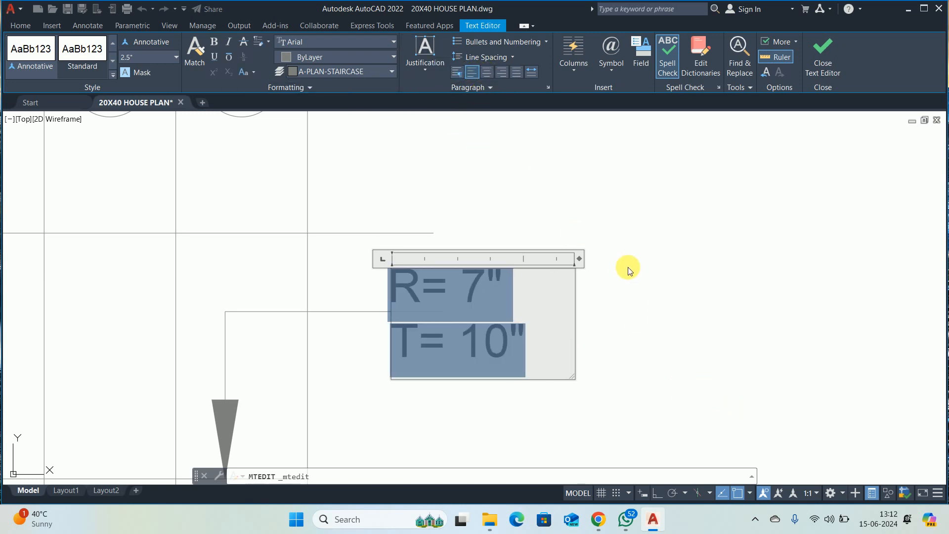
{"action": "key", "text": "Escape"}
{"action": "key", "text": "Escape"}
- Move the riser and tread note horizontally away from the stair until it clears the leader's free end
{"action": "type", "text": "m"}
{"action": "key", "text": "Return"}
{"action": "left_click", "coordinate": [500, 277]}
{"action": "key", "text": "Return"}
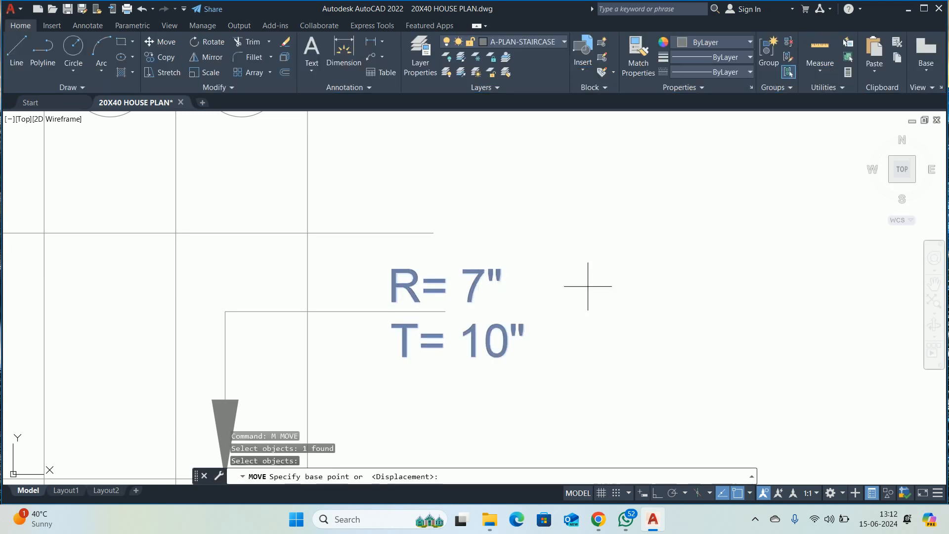
{"action": "left_click", "coordinate": [613, 290]}
{"action": "left_click", "coordinate": [675, 290]}
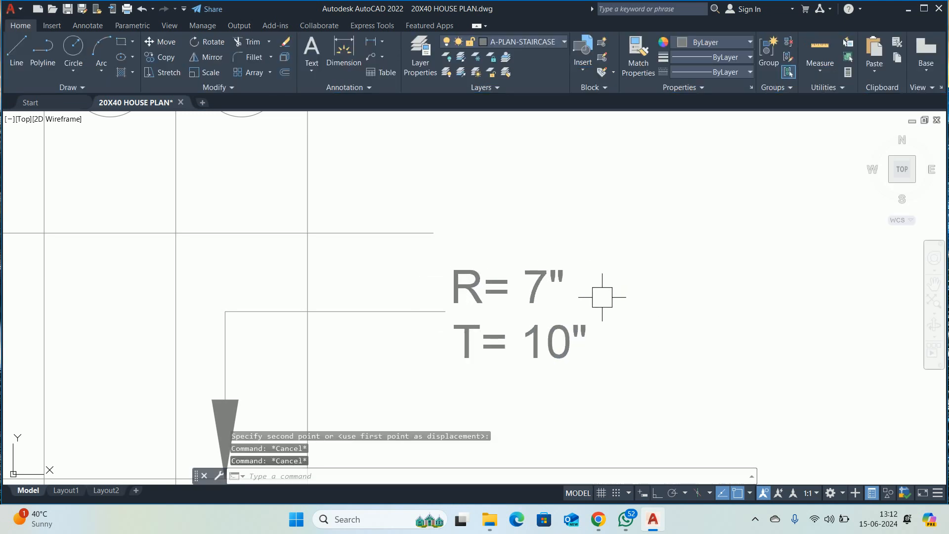
- Draw a rectangle around the two-line riser and tread note, starting at the leader side above the R
{"action": "type", "text": "rec"}
{"action": "key", "text": "Return"}
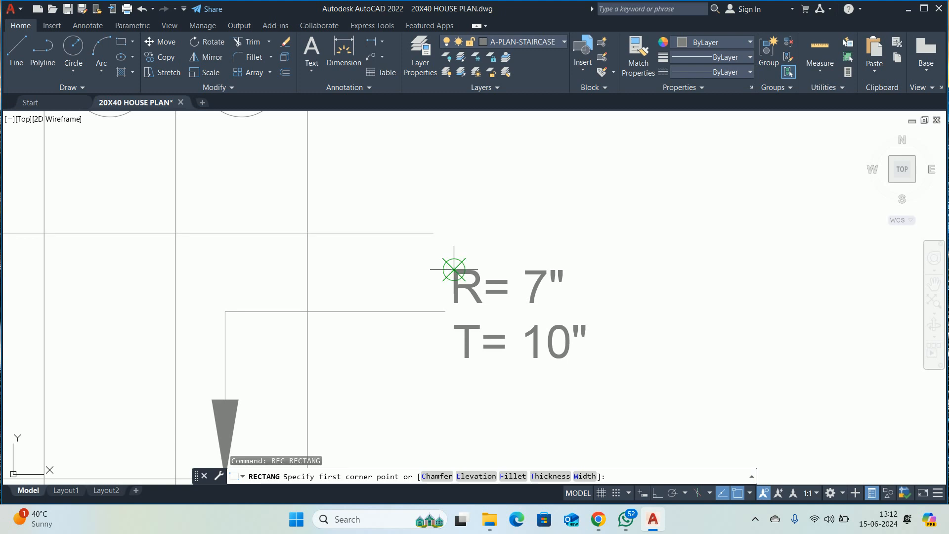
{"action": "scroll", "coordinate": [454, 269], "scroll_direction": "up", "scroll_amount": 4}
{"action": "left_click", "coordinate": [443, 257]}
{"action": "scroll", "coordinate": [589, 376], "scroll_direction": "down", "scroll_amount": 4}
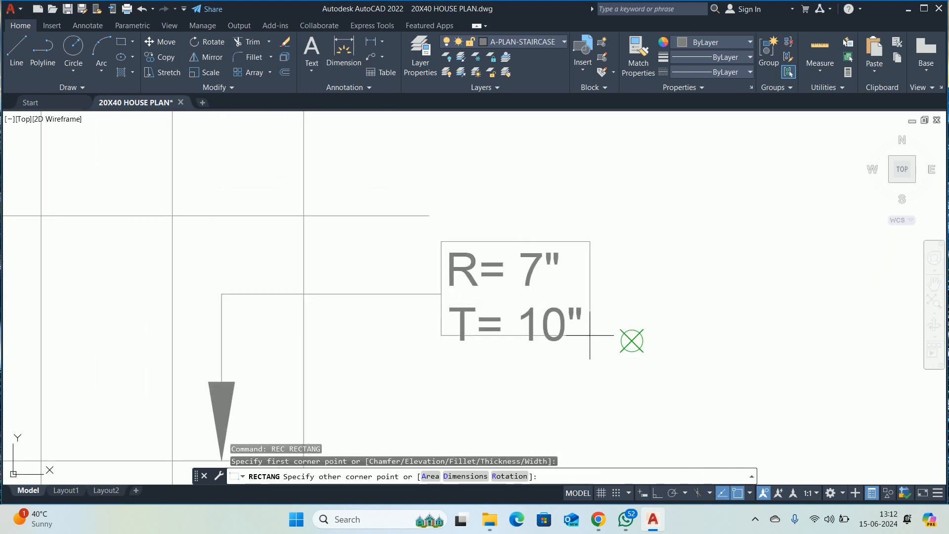
{"action": "left_click", "coordinate": [603, 350]}
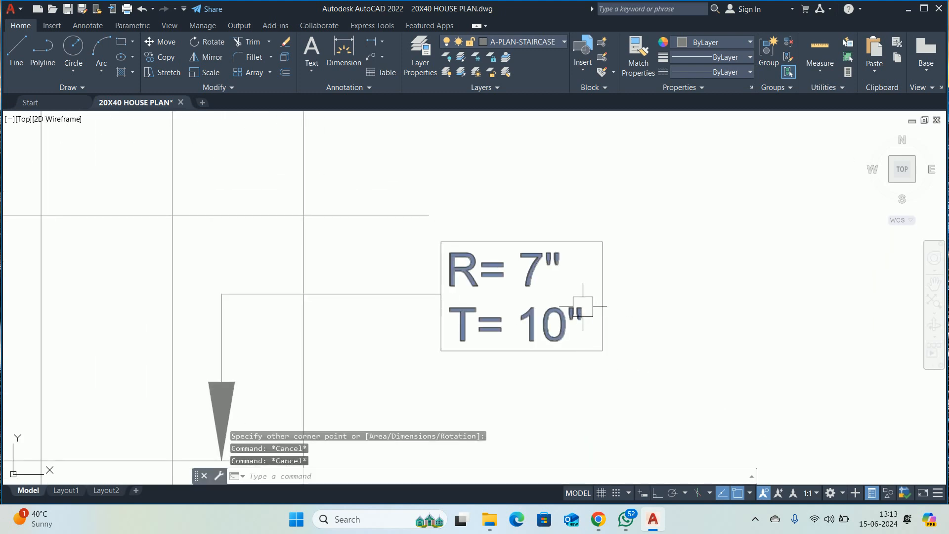
- Draw a horizontal line between the midpoints of the box's two short sides, separating the R and T lines
{"action": "type", "text": "l"}
{"action": "key", "text": "Return"}
{"action": "left_click", "coordinate": [442, 297]}
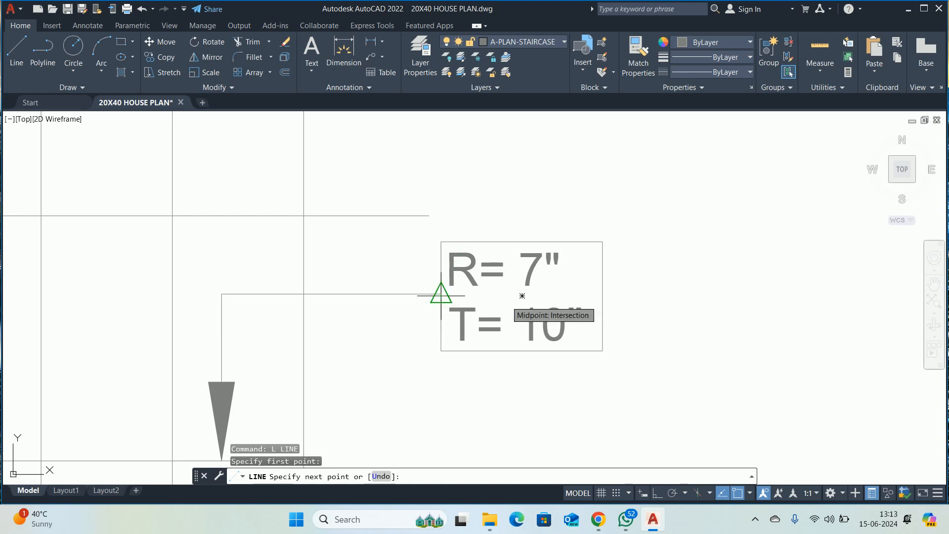
{"action": "left_click", "coordinate": [603, 296]}
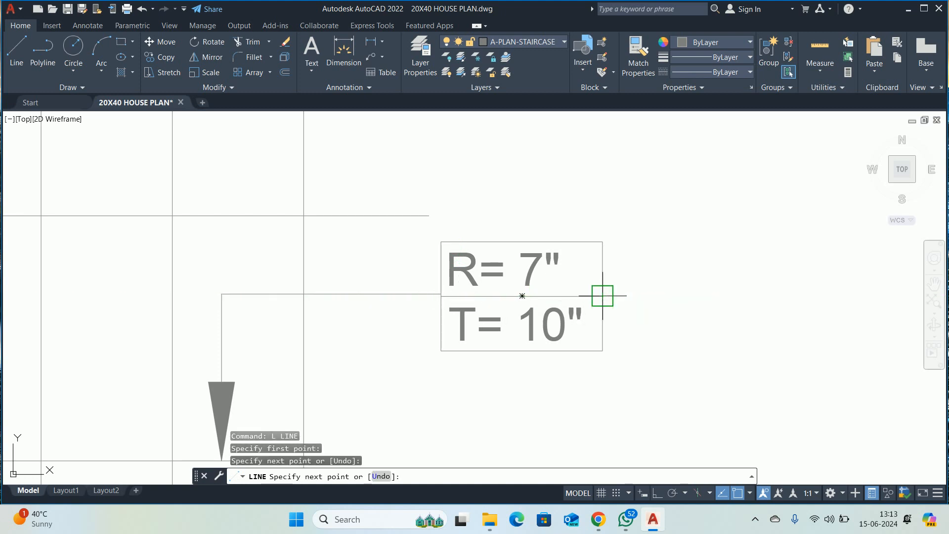
{"action": "key", "text": "Escape"}
{"action": "key", "text": "Escape"}
{"action": "key", "text": "Escape"}
- Move the boxed riser and tread note by the midpoint of its leader-side edge onto the leader's free end
{"action": "type", "text": "m"}
{"action": "key", "text": "Return"}
{"action": "left_click", "coordinate": [629, 380]}
{"action": "left_click", "coordinate": [482, 238]}
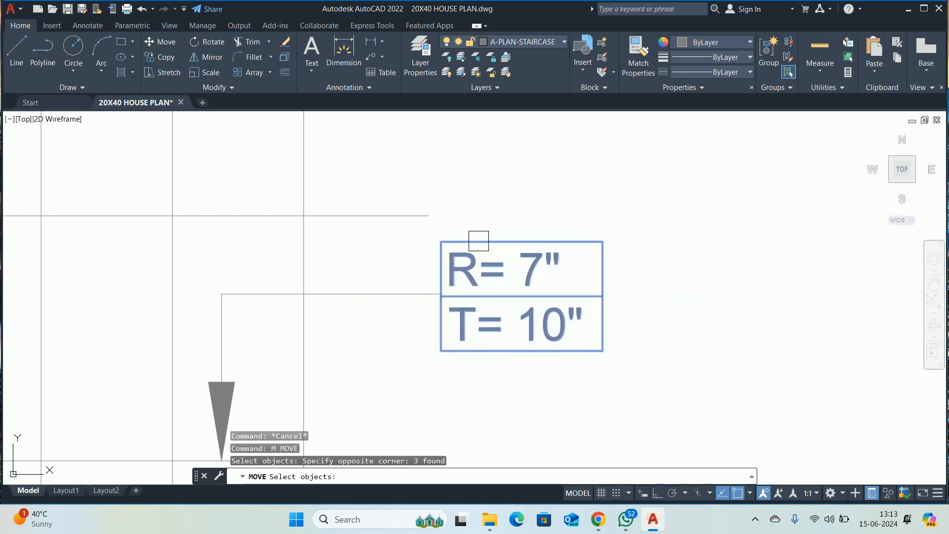
{"action": "key", "text": "Return"}
{"action": "scroll", "coordinate": [439, 291], "scroll_direction": "up", "scroll_amount": 5}
{"action": "left_click", "coordinate": [447, 286]}
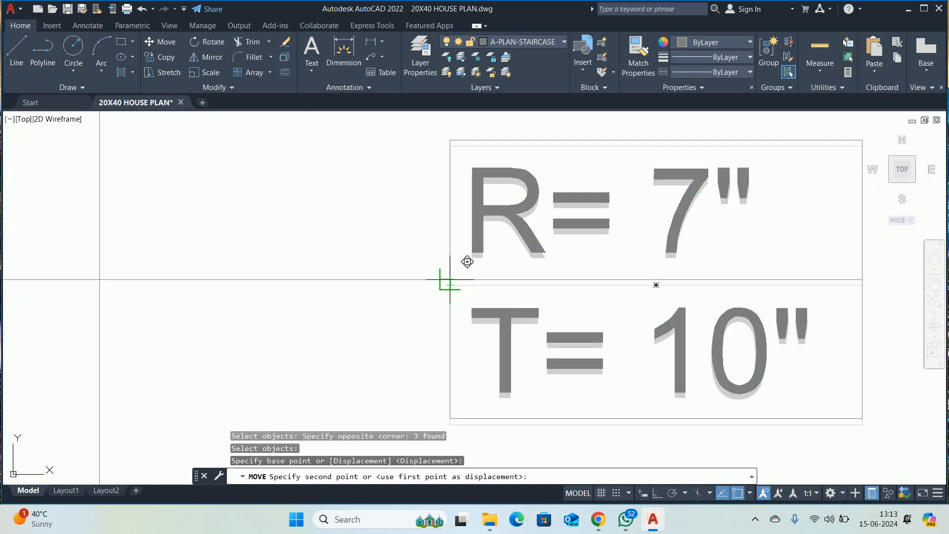
{"action": "key", "text": "Escape"}
{"action": "key", "text": "Escape"}
- Copy the UP text from beside the stair arrow horizontally into the landing area, outside the U-shaped direction line
{"action": "scroll", "coordinate": [451, 269], "scroll_direction": "down", "scroll_amount": 8}
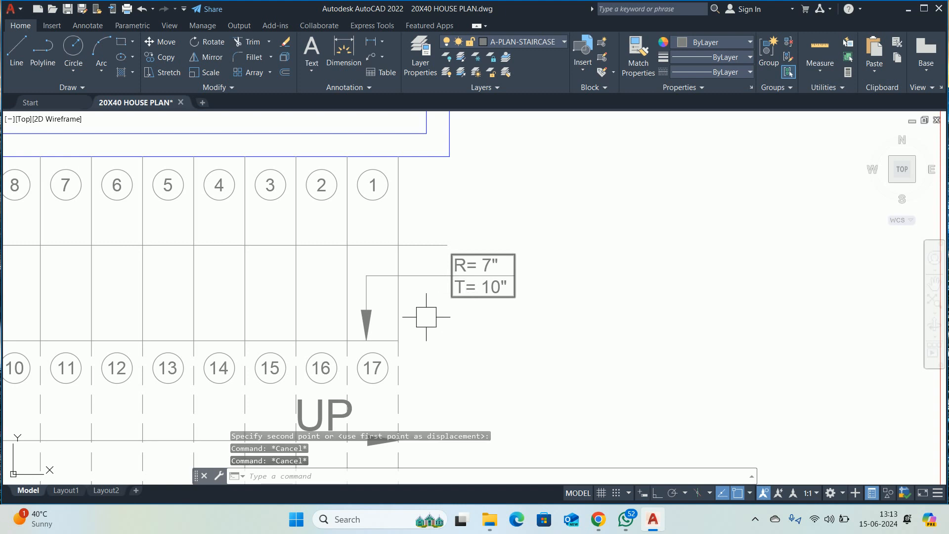
{"action": "scroll", "coordinate": [498, 277], "scroll_direction": "down", "scroll_amount": 4}
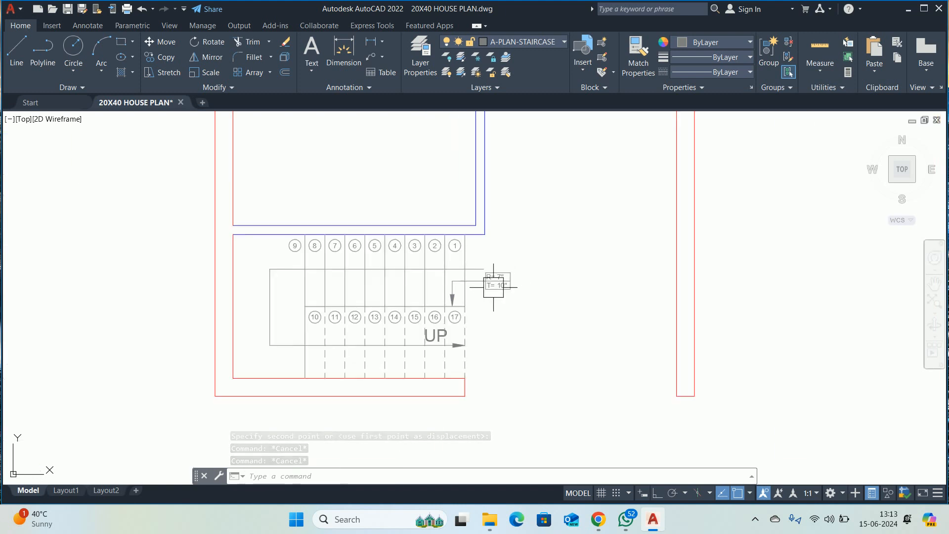
{"action": "type", "text": "co"}
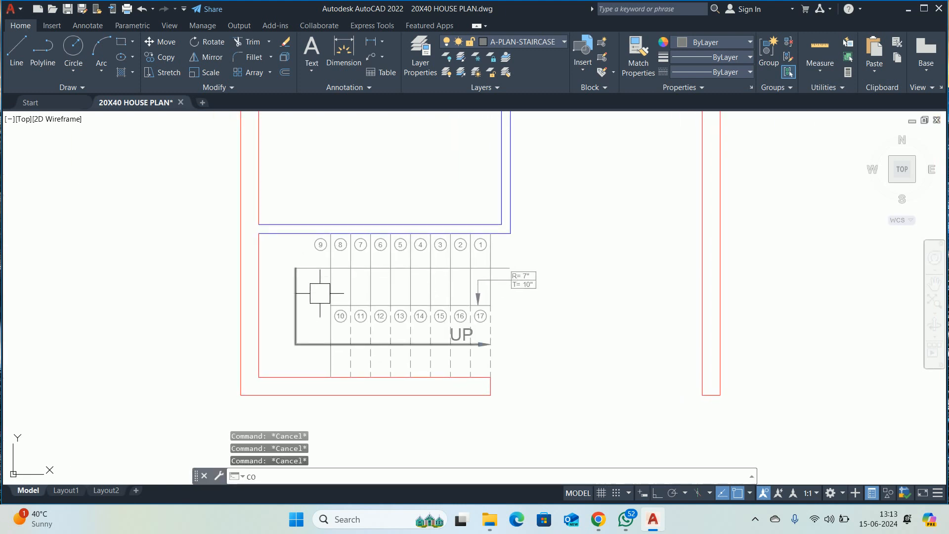
{"action": "key", "text": "Return"}
{"action": "scroll", "coordinate": [426, 305], "scroll_direction": "up", "scroll_amount": 2}
{"action": "scroll", "coordinate": [573, 253], "scroll_direction": "up", "scroll_amount": 2}
{"action": "scroll", "coordinate": [492, 322], "scroll_direction": "down", "scroll_amount": 3}
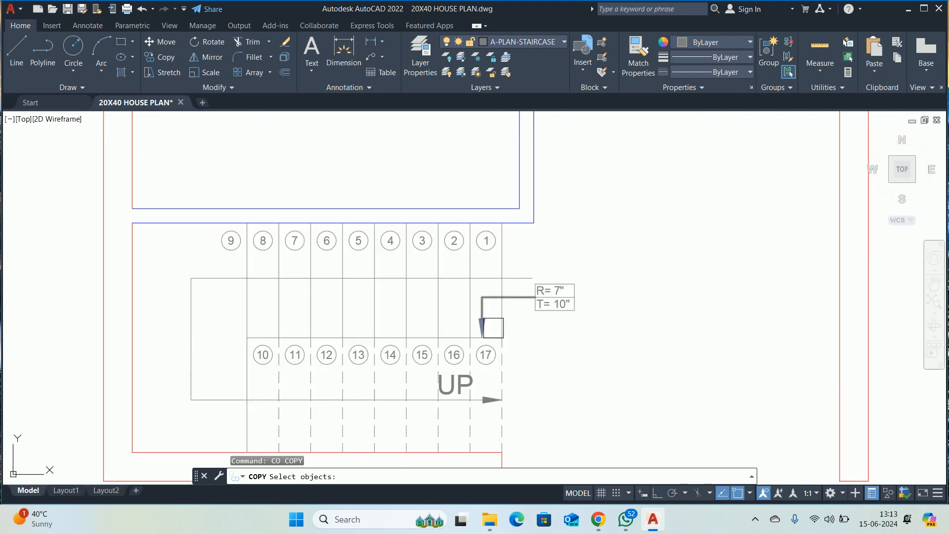
{"action": "scroll", "coordinate": [493, 322], "scroll_direction": "up", "scroll_amount": 1}
{"action": "left_click", "coordinate": [457, 374]}
{"action": "key", "text": "Return"}
{"action": "left_click", "coordinate": [450, 382]}
{"action": "middle_click_drag", "start_coordinate": [240, 371], "coordinate": [441, 339]}
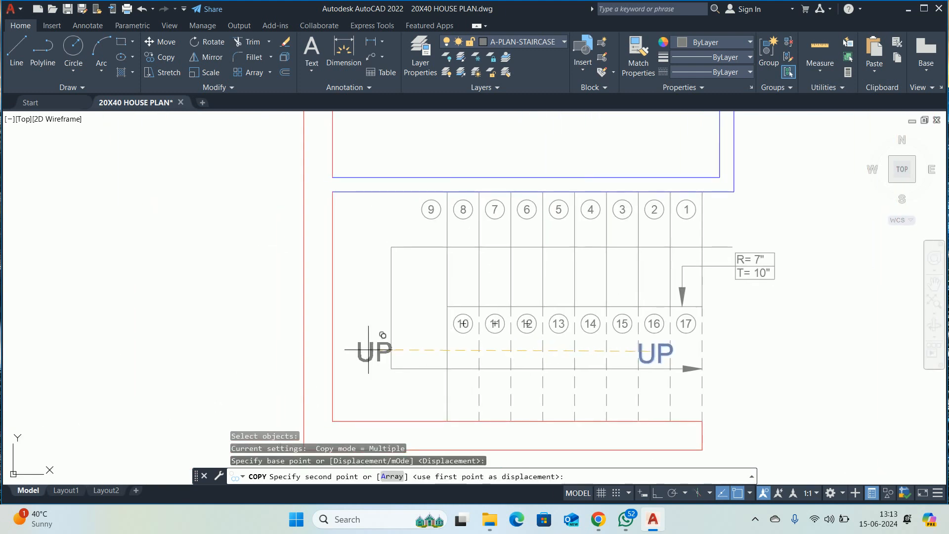
{"action": "key", "text": "Escape"}
- Set the rotation of the UP text copied into the landing area to 90
{"action": "left_click", "coordinate": [367, 364]}
{"action": "left_click", "coordinate": [495, 342]}
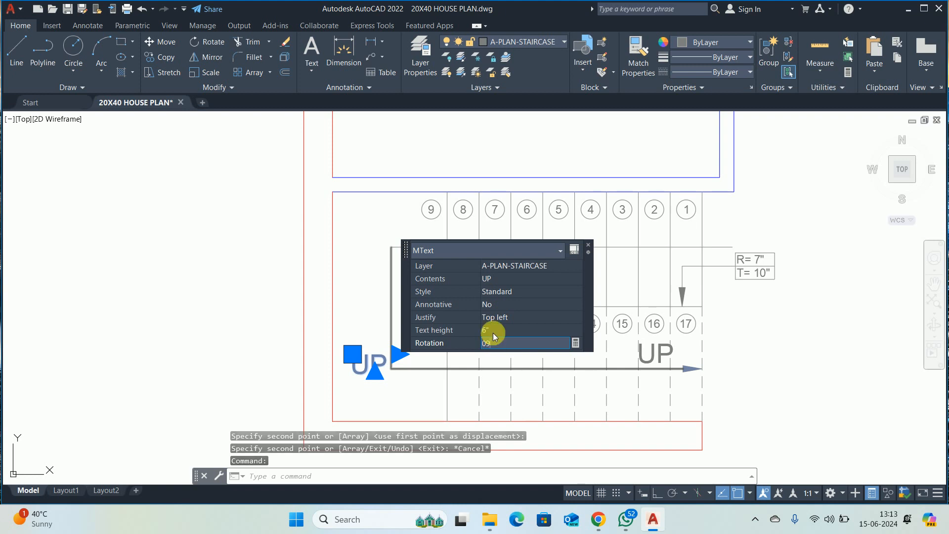
{"action": "type", "text": "9"}
{"action": "key", "text": "Return"}
{"action": "key", "text": "Escape"}
{"action": "key", "text": "Escape"}
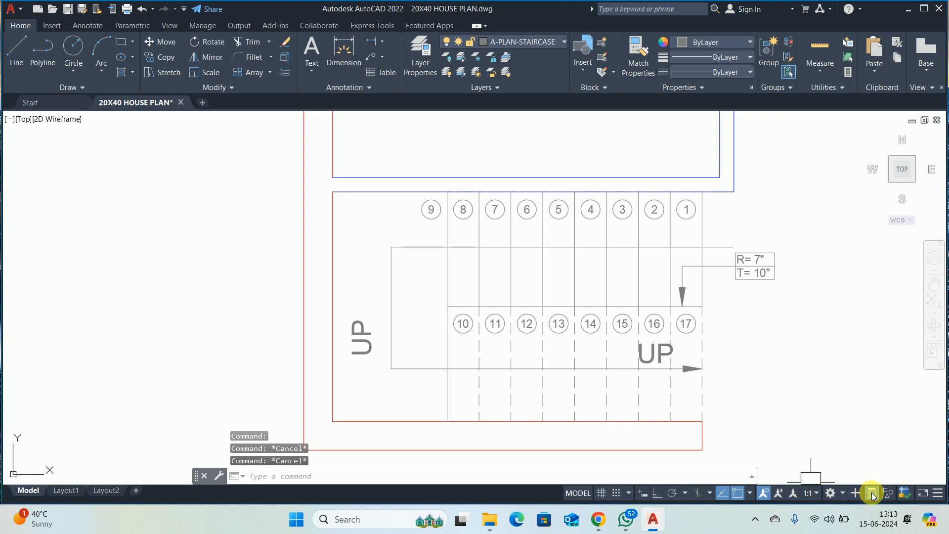
- Review the status bar customization options and switch the Quick Properties display off, on and off again
{"action": "left_click", "coordinate": [938, 493]}
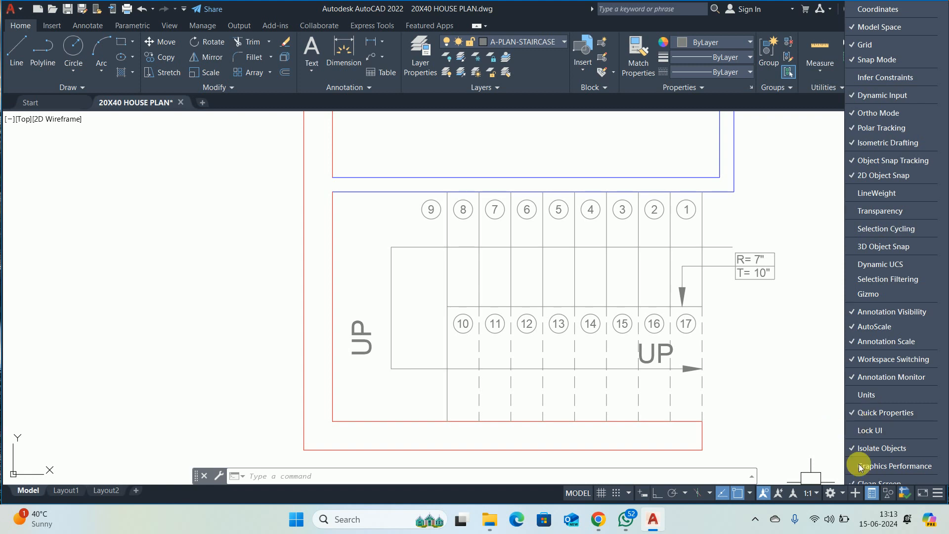
{"action": "left_click", "coordinate": [872, 493]}
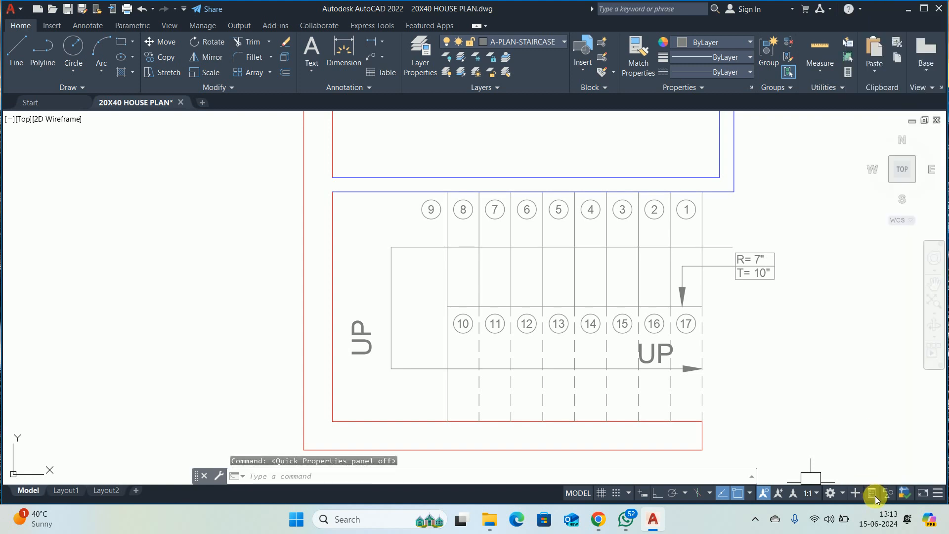
{"action": "left_click", "coordinate": [873, 494]}
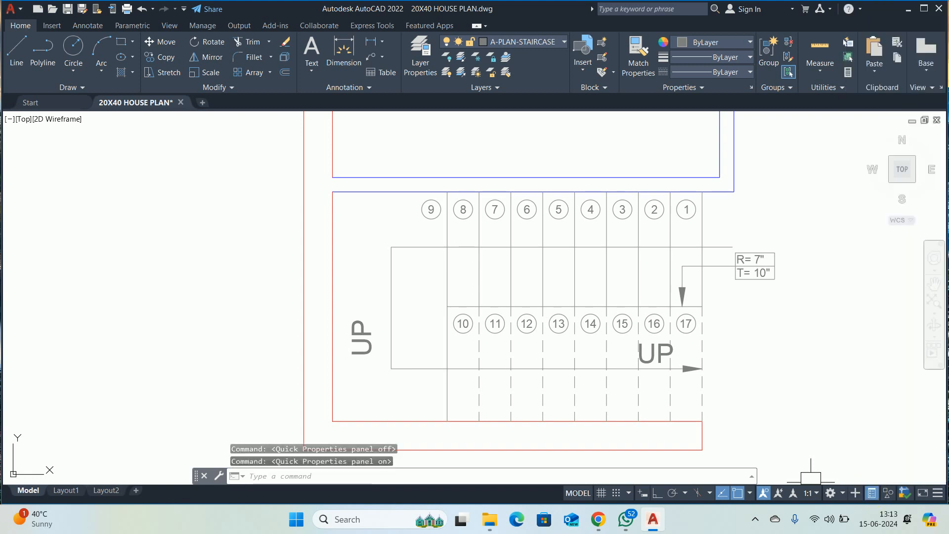
{"action": "key", "text": "Escape"}
{"action": "key", "text": "Escape"}
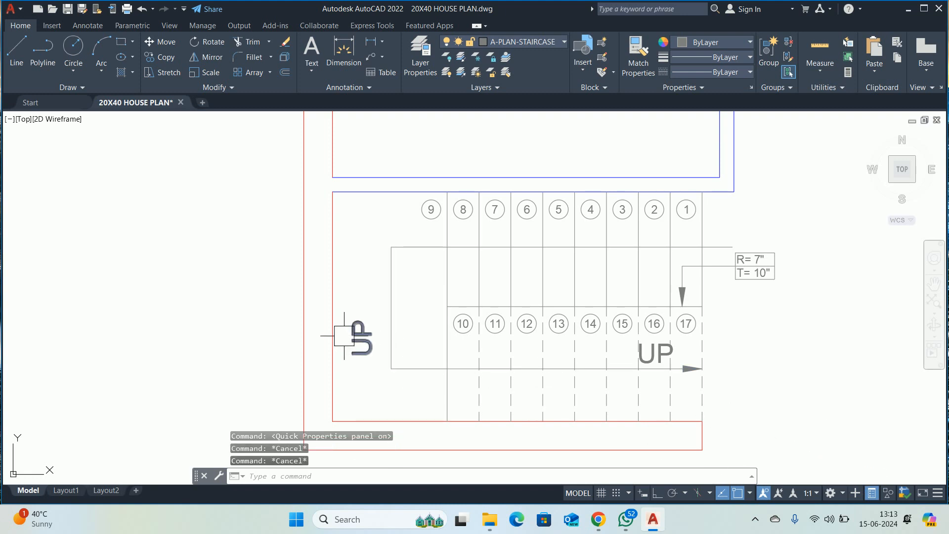
{"action": "left_click", "coordinate": [872, 493]}
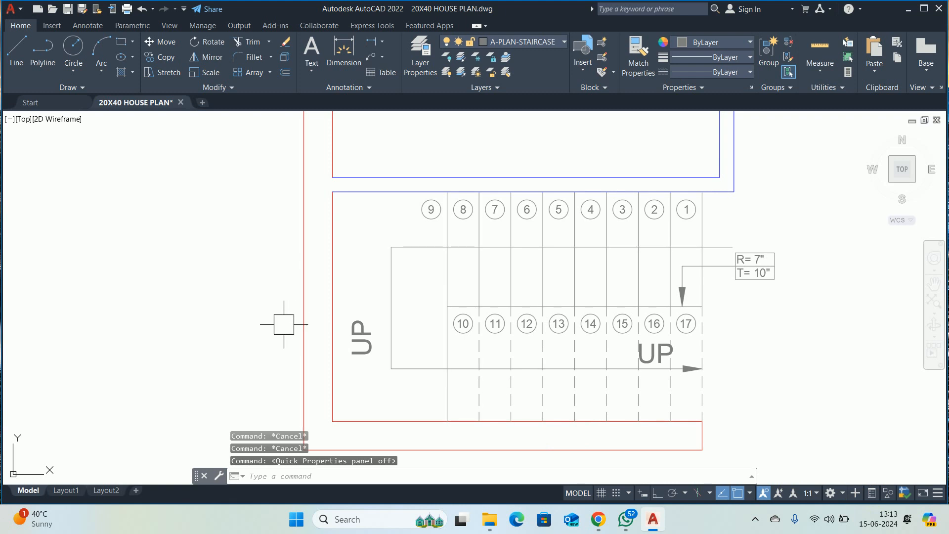
- Set the text height of the rotated UP text in the landing area to 4" in its full properties
{"action": "left_click", "coordinate": [358, 341]}
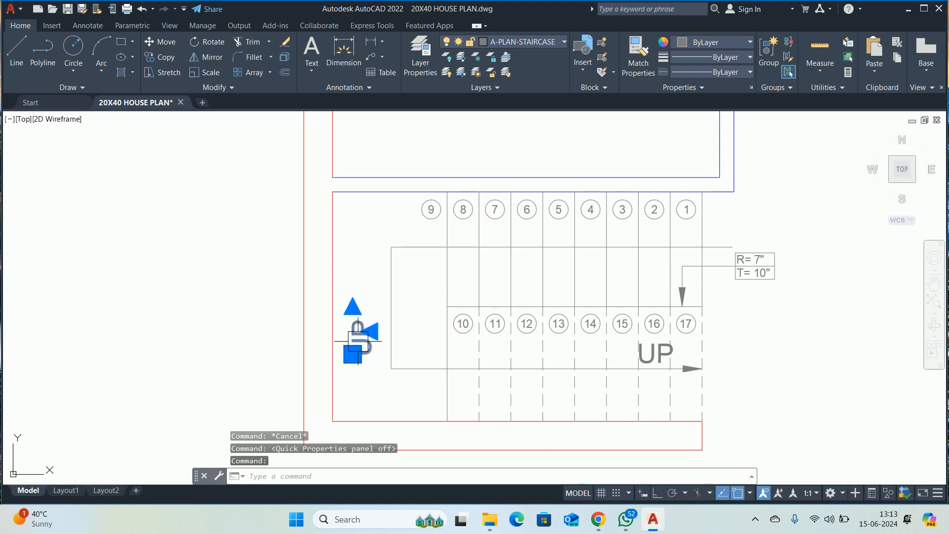
{"action": "type", "text": "PR"}
{"action": "key", "text": "Return"}
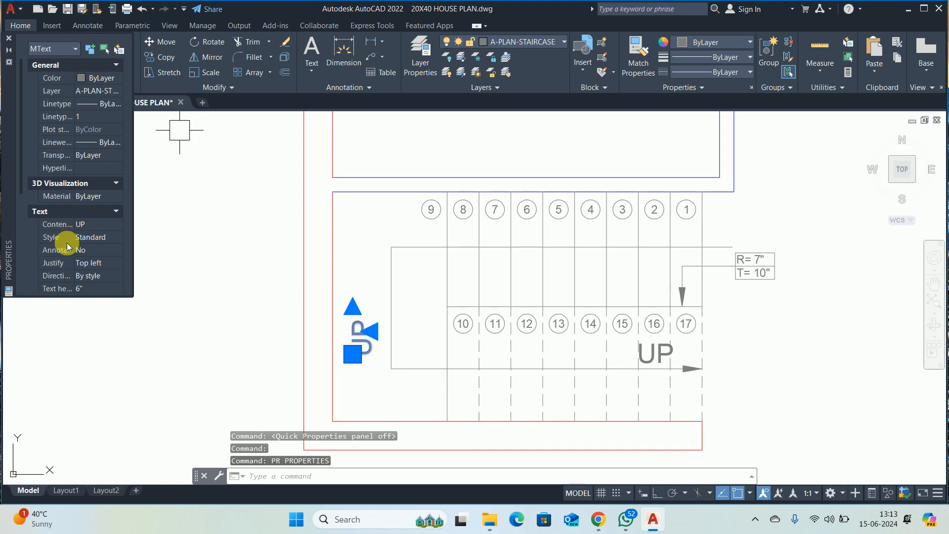
{"action": "scroll", "coordinate": [78, 212], "scroll_direction": "down", "scroll_amount": 5}
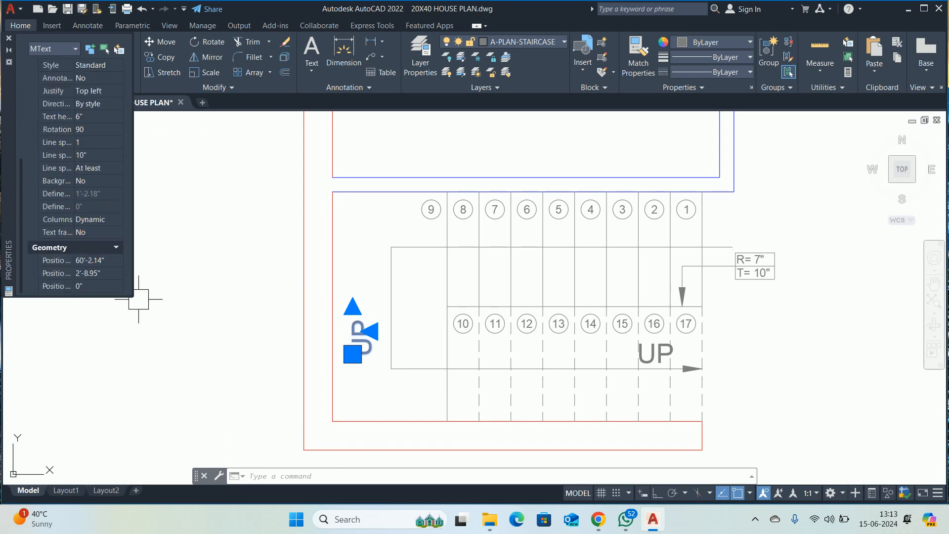
{"action": "left_click_drag", "start_coordinate": [135, 296], "coordinate": [203, 418]}
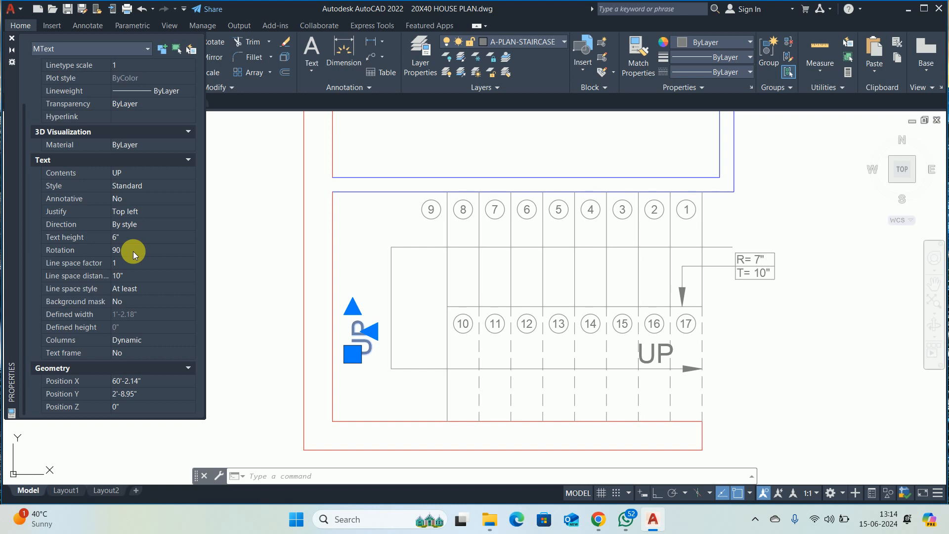
{"action": "left_click", "coordinate": [125, 238]}
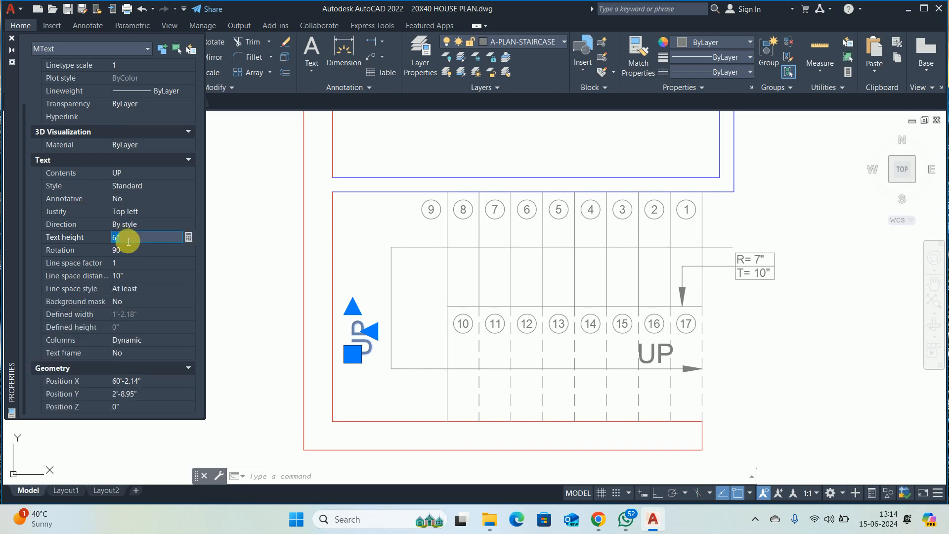
{"action": "type", "text": "4"}
{"action": "key", "text": "Tab"}
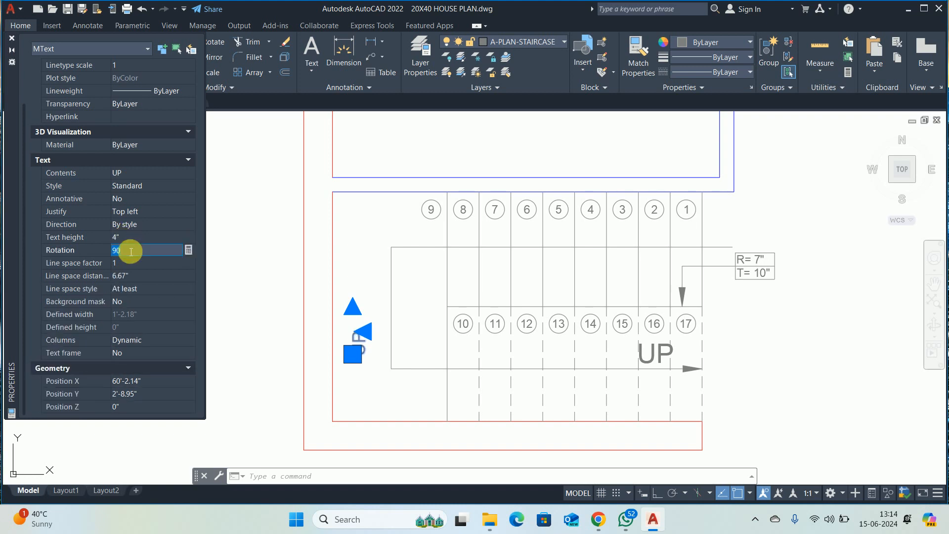
{"action": "left_click", "coordinate": [12, 38]}
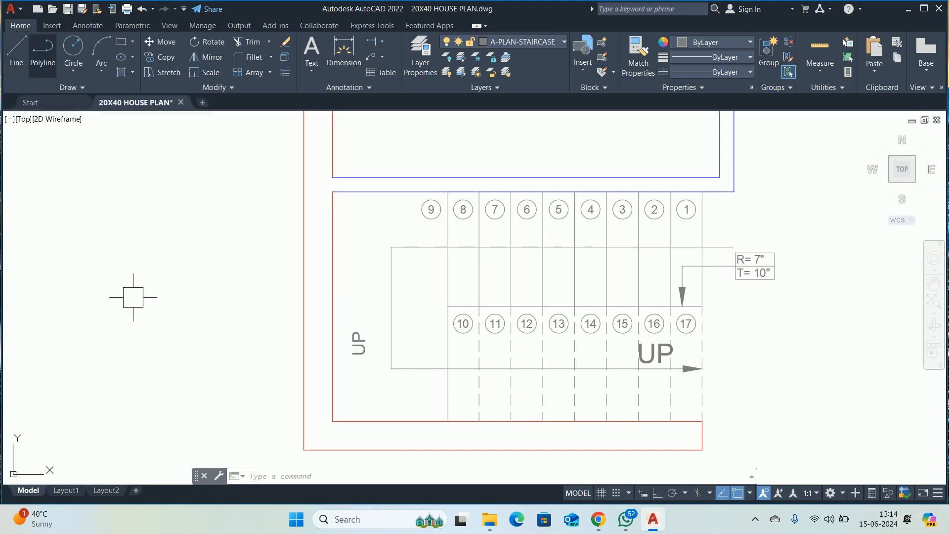
- Set the text height of the horizontal UP text near the stair arrowhead to 4" and close its properties
{"action": "scroll", "coordinate": [670, 361], "scroll_direction": "up", "scroll_amount": 3}
{"action": "left_click", "coordinate": [663, 352]}
{"action": "key", "text": "Escape"}
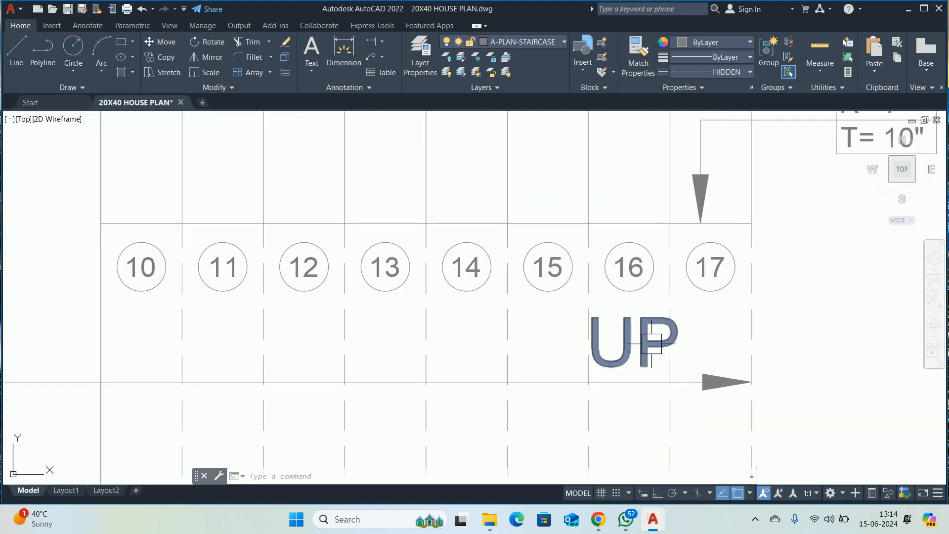
{"action": "left_click", "coordinate": [653, 341]}
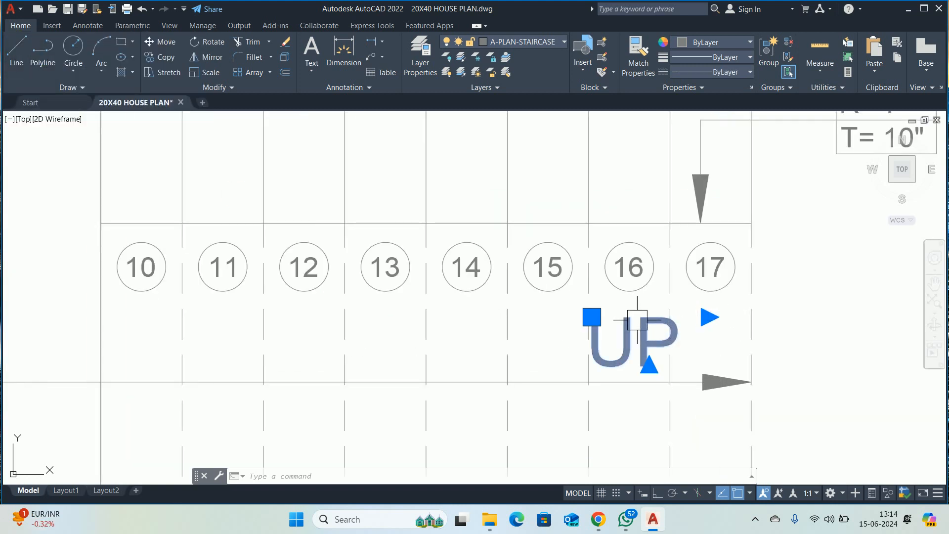
{"action": "key", "text": "ctrl+1"}
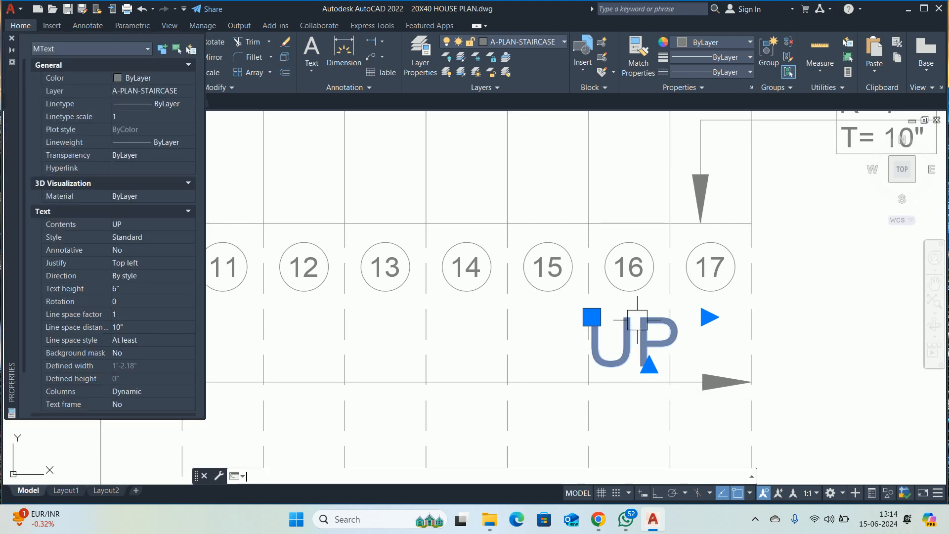
{"action": "left_click", "coordinate": [123, 290]}
{"action": "type", "text": "4"}
{"action": "key", "text": "Return"}
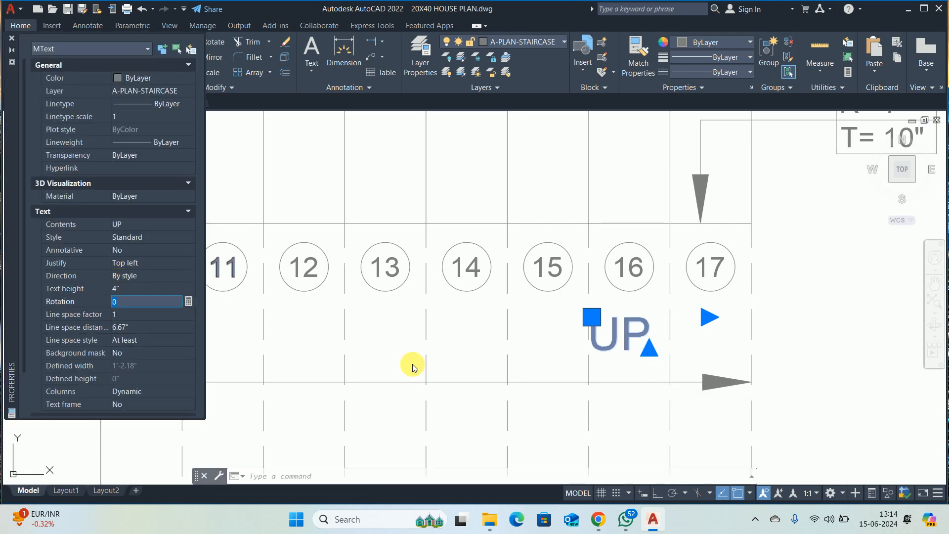
{"action": "key", "text": "Escape"}
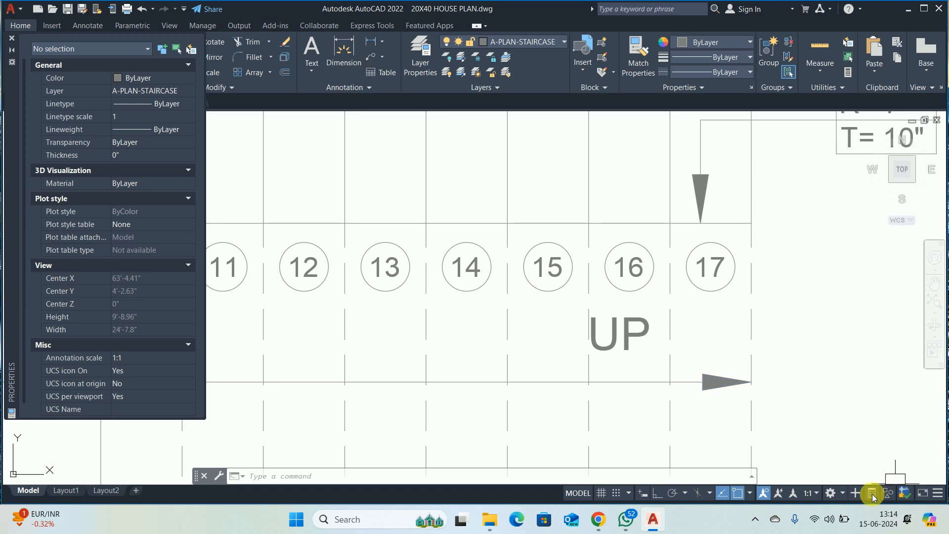
{"action": "left_click", "coordinate": [12, 38]}
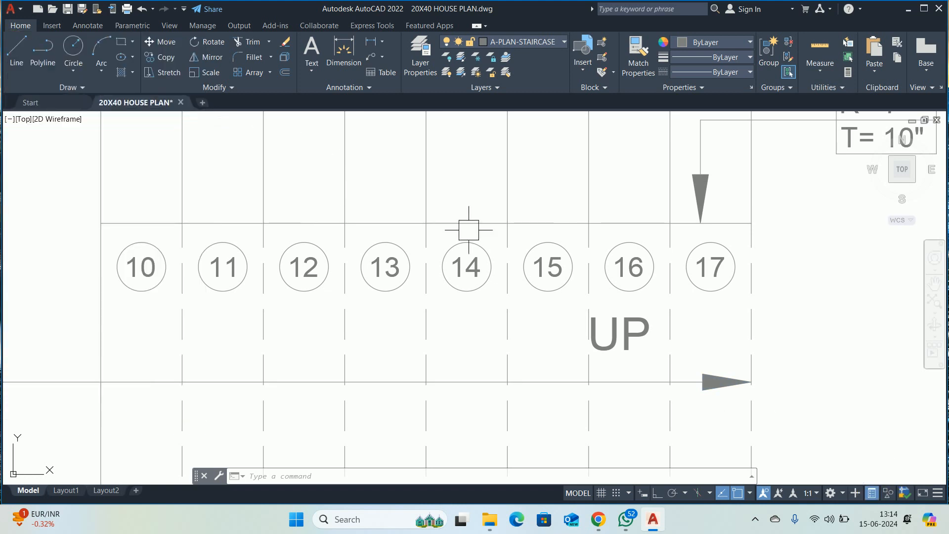
- Move the horizontal UP text from above the stair direction line to just below it, near the arrowhead
{"action": "scroll", "coordinate": [445, 227], "scroll_direction": "down", "scroll_amount": 5}
{"action": "type", "text": "M"}
{"action": "key", "text": "Return"}
{"action": "scroll", "coordinate": [417, 250], "scroll_direction": "up", "scroll_amount": 3}
{"action": "left_click", "coordinate": [367, 263]}
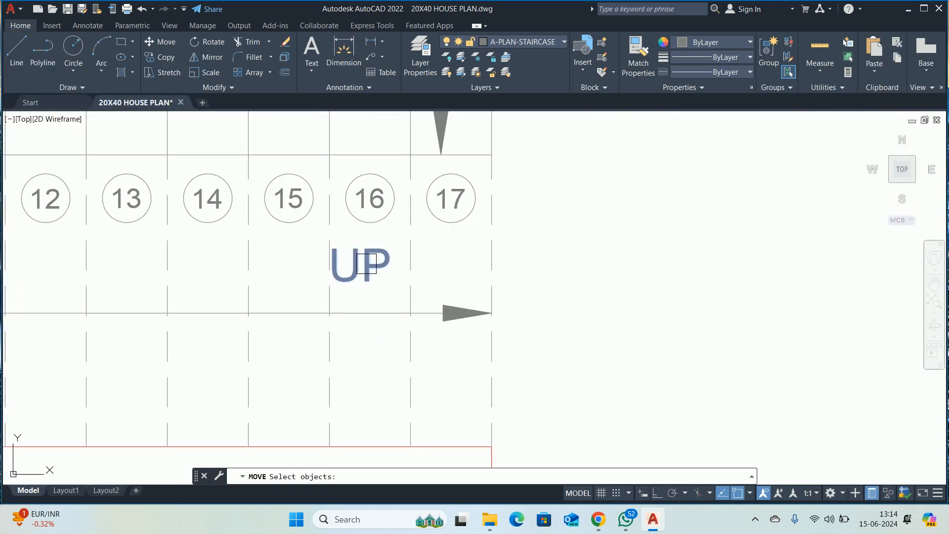
{"action": "key", "text": "Return"}
{"action": "left_click", "coordinate": [693, 273]}
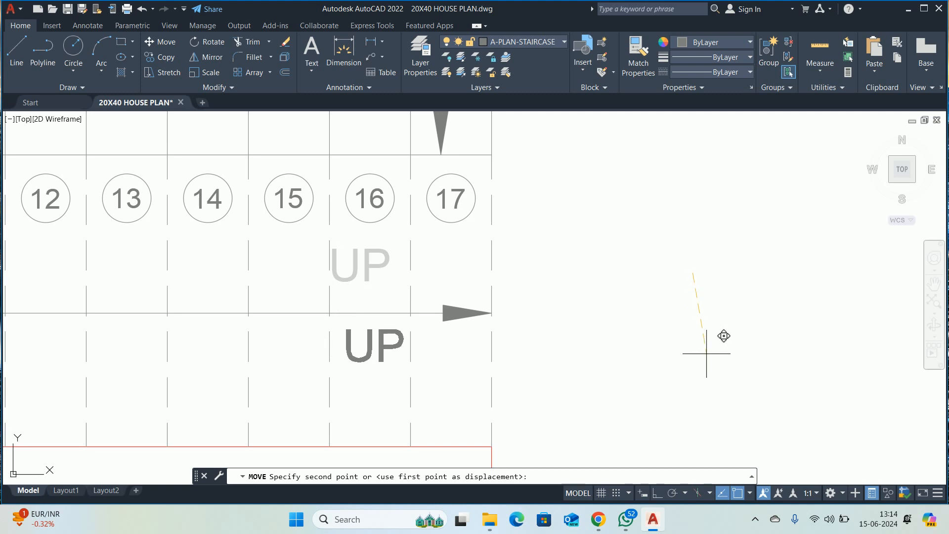
{"action": "left_click", "coordinate": [694, 347]}
- Replace the content of the rotated UP text in the landing area with LANDING and close the text editor
{"action": "scroll", "coordinate": [678, 299], "scroll_direction": "down", "scroll_amount": 5}
{"action": "middle_click_drag", "start_coordinate": [438, 259], "coordinate": [399, 241]}
{"action": "scroll", "coordinate": [492, 259], "scroll_direction": "up", "scroll_amount": 4}
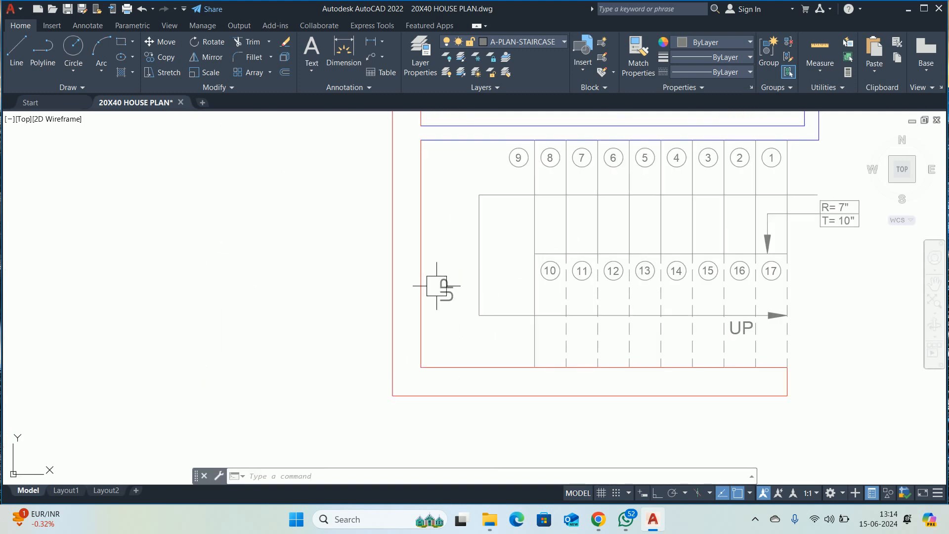
{"action": "double_click", "coordinate": [448, 292]}
{"action": "left_click_drag", "start_coordinate": [464, 311], "coordinate": [311, 312]}
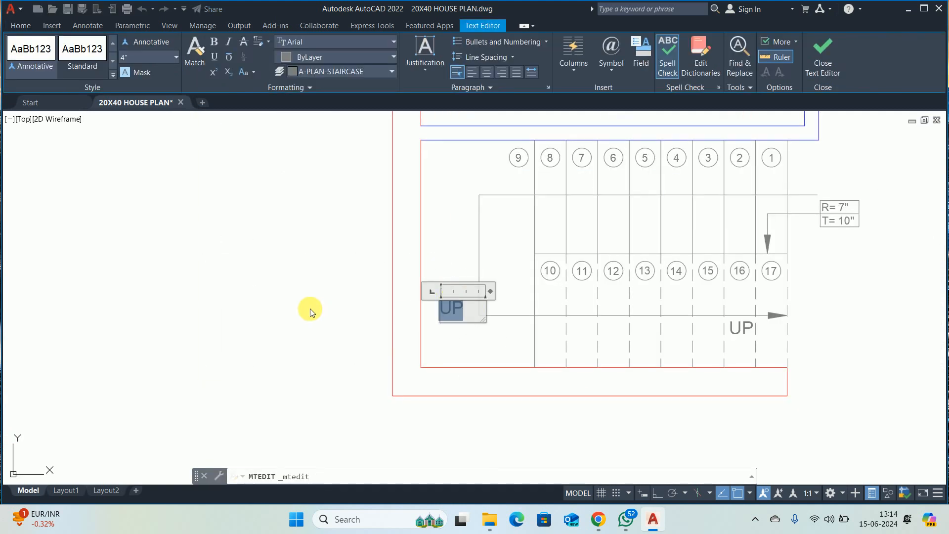
{"action": "key", "text": "BackSpace"}
{"action": "type", "text": "LANDING"}
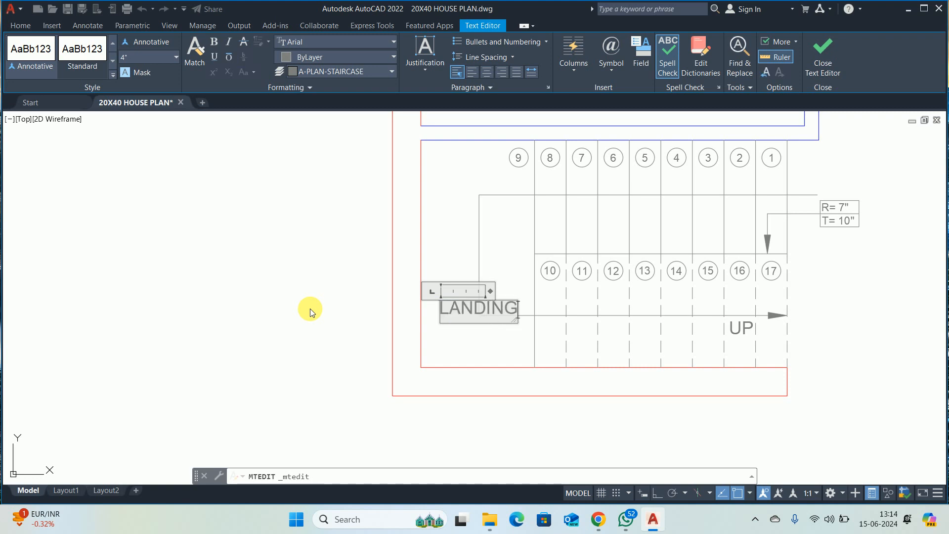
{"action": "left_click", "coordinate": [310, 309]}
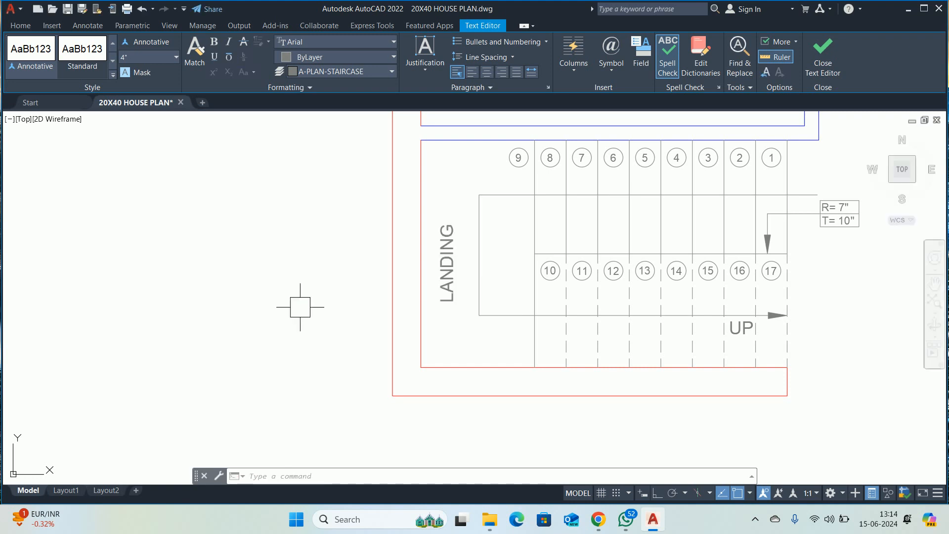
{"action": "middle_click_drag", "start_coordinate": [462, 286], "coordinate": [356, 293]}
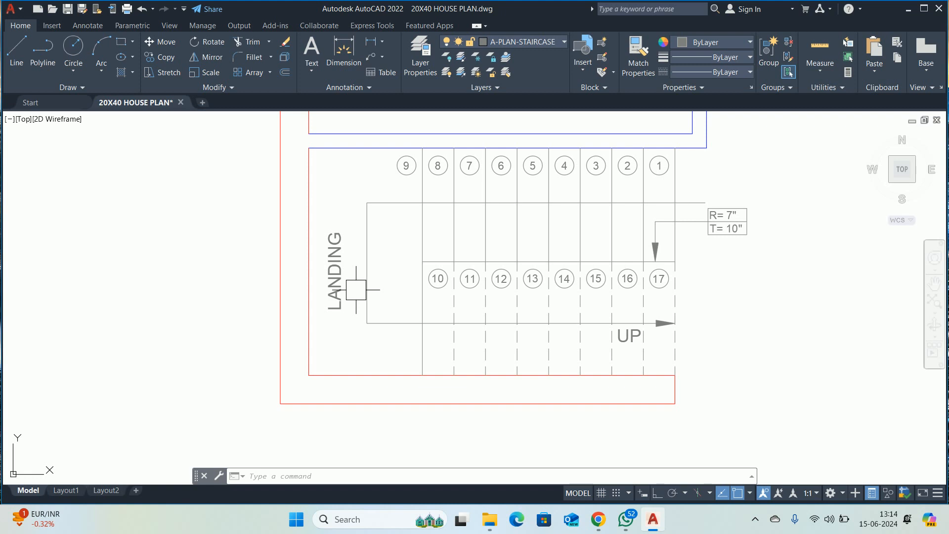
{"action": "scroll", "coordinate": [356, 290], "scroll_direction": "down", "scroll_amount": 6}
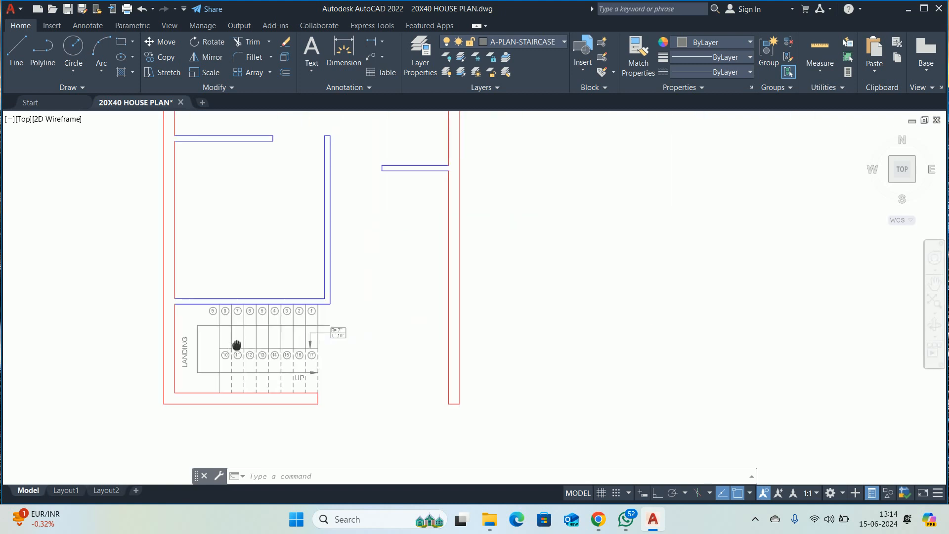
- Create a new layer named A-PLAN-CUTOUT in the layer manager
{"action": "mouse_move", "coordinate": [249, 269]}
{"action": "middle_mouse_down"}
{"action": "mouse_move", "coordinate": [245, 289]}
{"action": "mouse_move", "coordinate": [267, 322]}
{"action": "mouse_move", "coordinate": [269, 222]}
{"action": "middle_mouse_up"}
{"action": "type", "text": "la"}
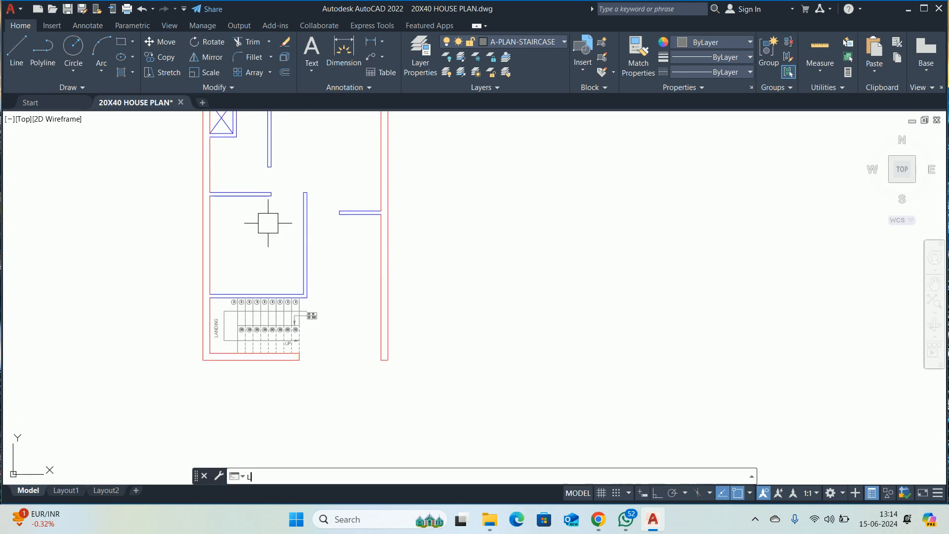
{"action": "key", "text": "Return"}
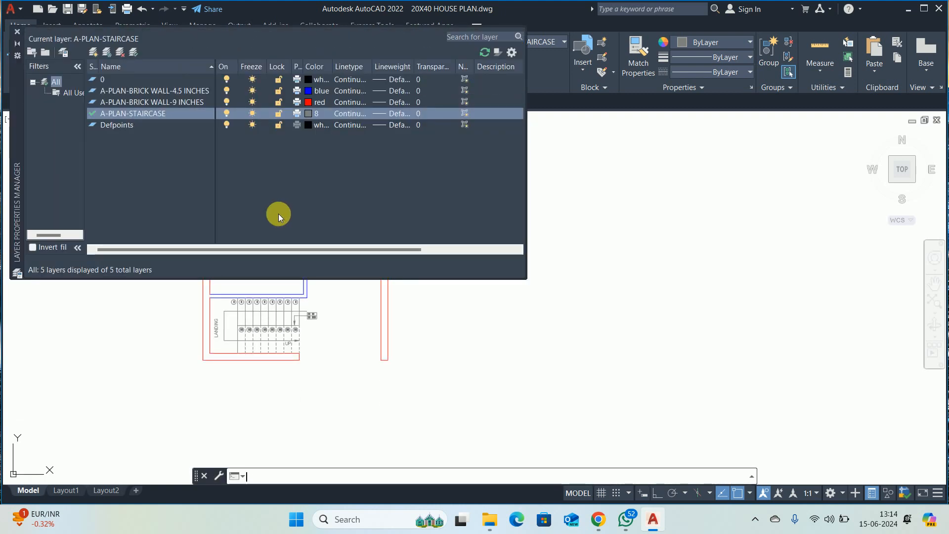
{"action": "left_click", "coordinate": [94, 51]}
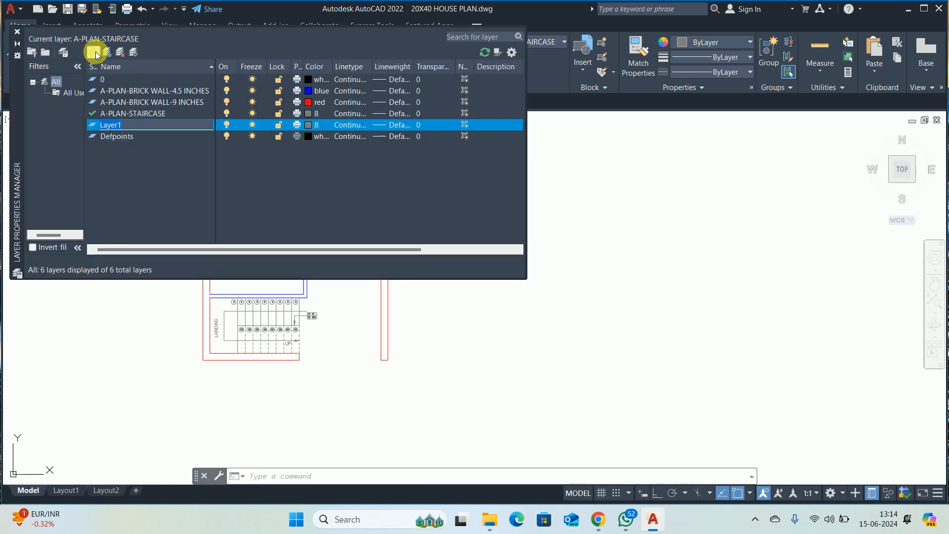
{"action": "type", "text": "A-PLAN-CUTOUT"}
- Assign the HIDDEN linetype to the A-PLAN-CUTOUT layer
{"action": "left_click", "coordinate": [340, 125]}
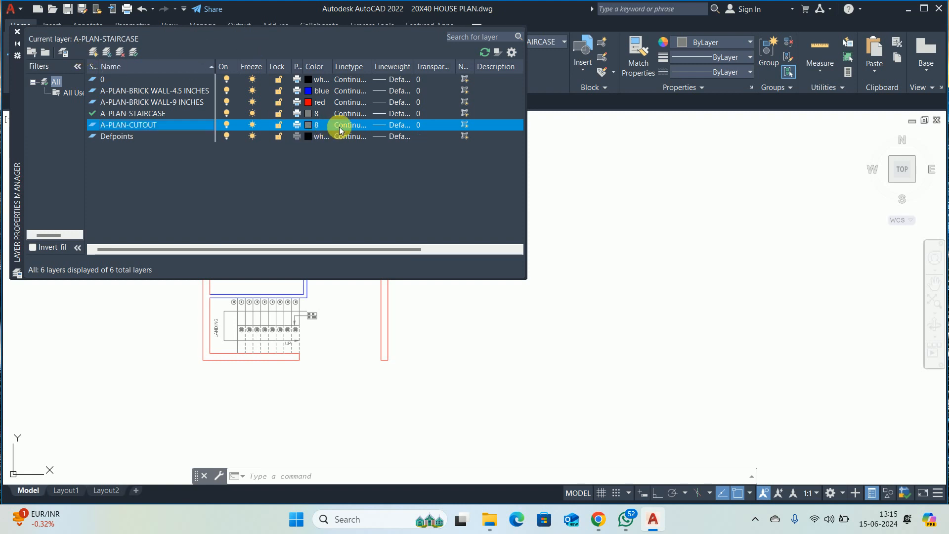
{"action": "left_click", "coordinate": [474, 234]}
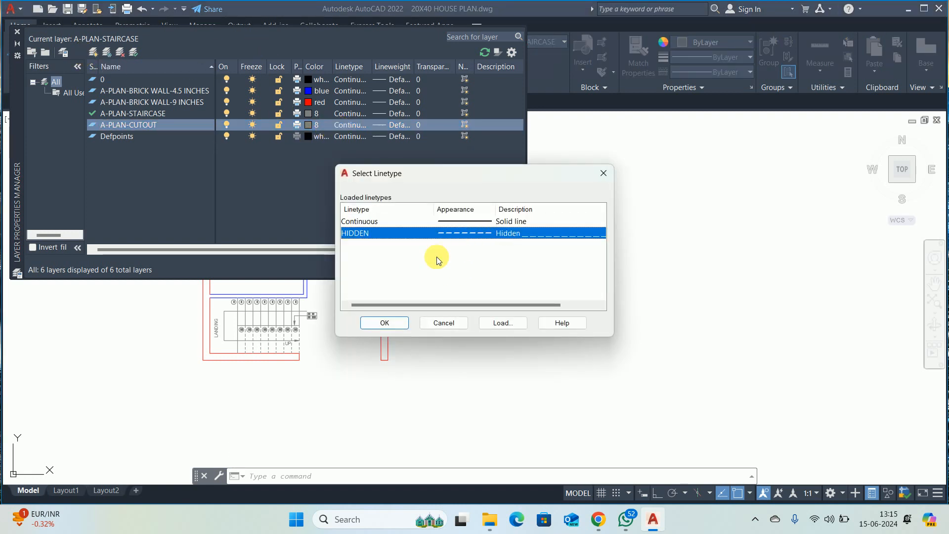
{"action": "left_click", "coordinate": [385, 323]}
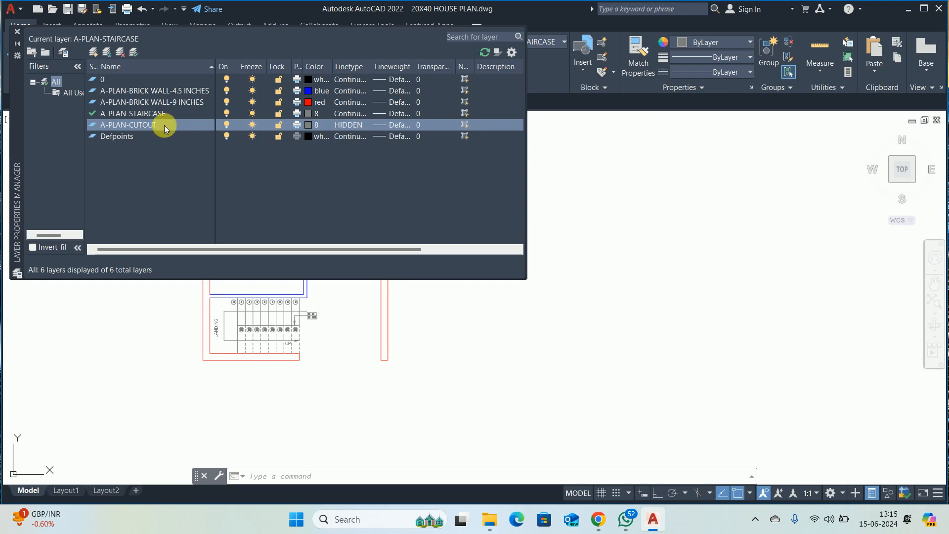
- Give the A-PLAN-CUTOUT layer the true color 84,84,84 and close the layer manager
{"action": "left_click", "coordinate": [306, 127]}
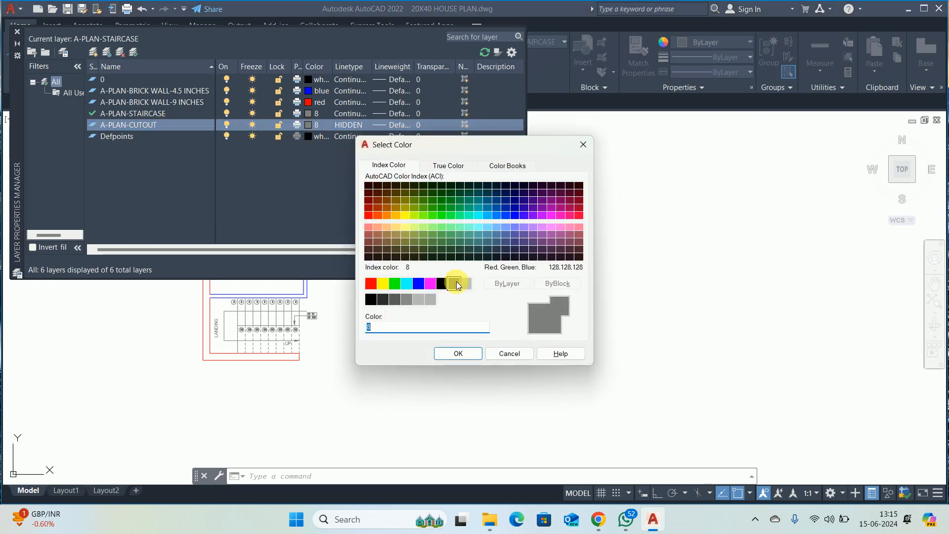
{"action": "left_click", "coordinate": [442, 164]}
{"action": "left_click_drag", "start_coordinate": [499, 256], "coordinate": [499, 280]}
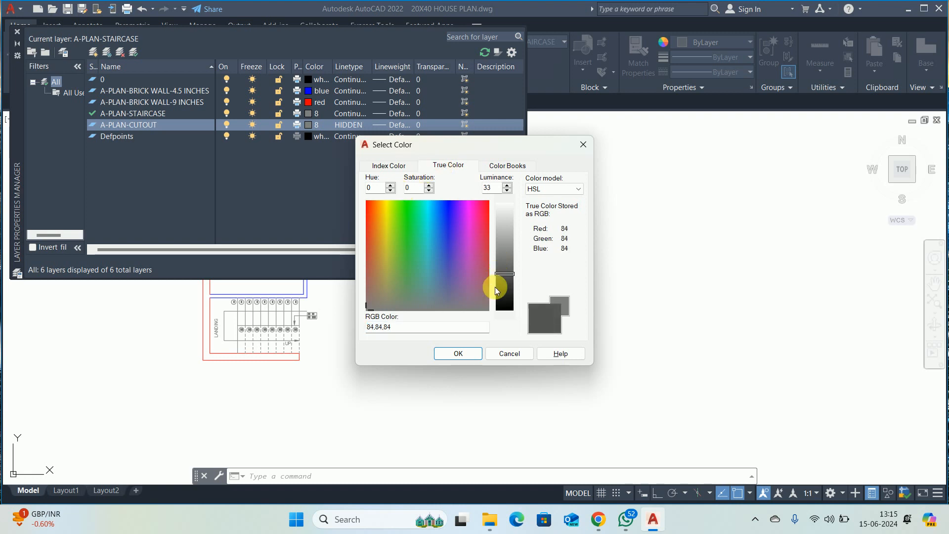
{"action": "left_click", "coordinate": [465, 353]}
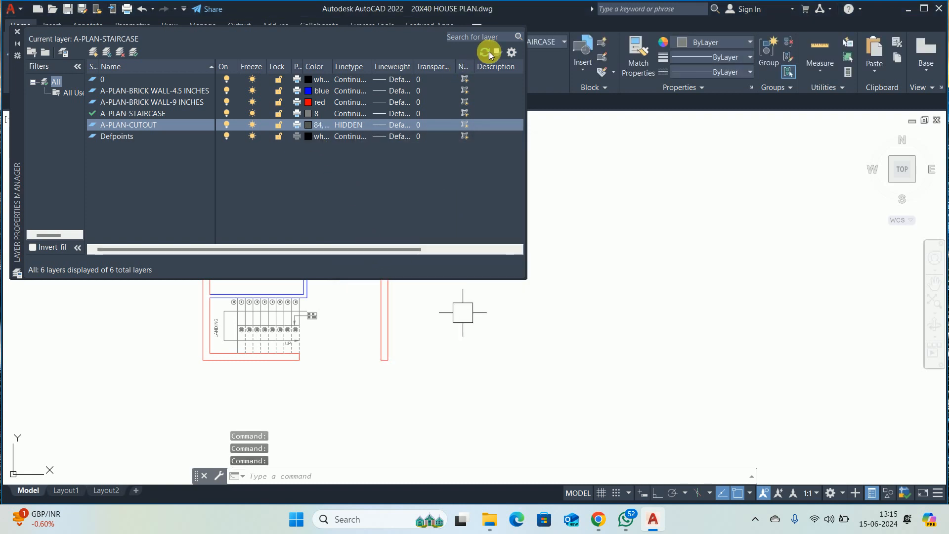
{"action": "left_click", "coordinate": [17, 31]}
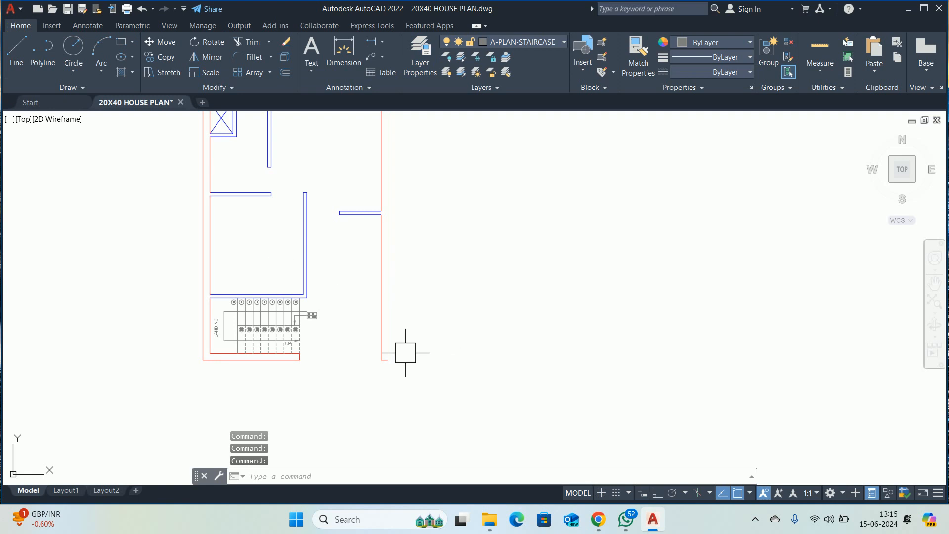
{"action": "key", "text": "Escape"}
{"action": "key", "text": "Escape"}
- Make A-PLAN-CUTOUT the current layer and close the layer manager
{"action": "middle_click_drag", "start_coordinate": [254, 281], "coordinate": [275, 329]}
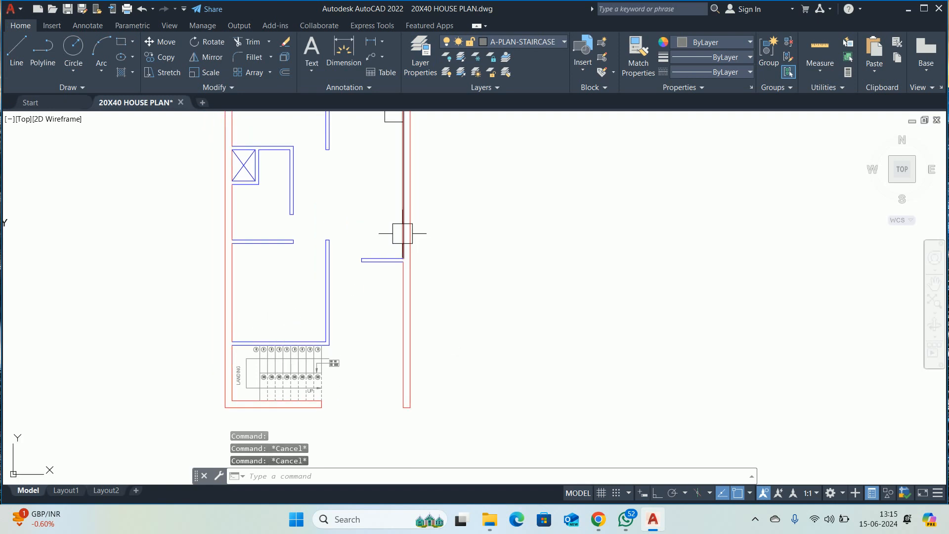
{"action": "type", "text": "la"}
{"action": "key", "text": "Return"}
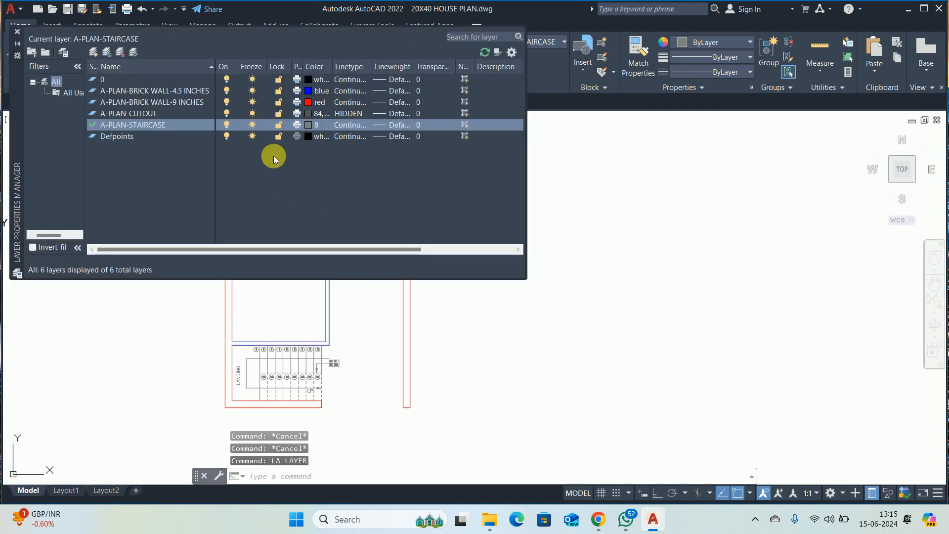
{"action": "left_click", "coordinate": [176, 125]}
{"action": "left_click", "coordinate": [143, 113]}
{"action": "double_click", "coordinate": [146, 114]}
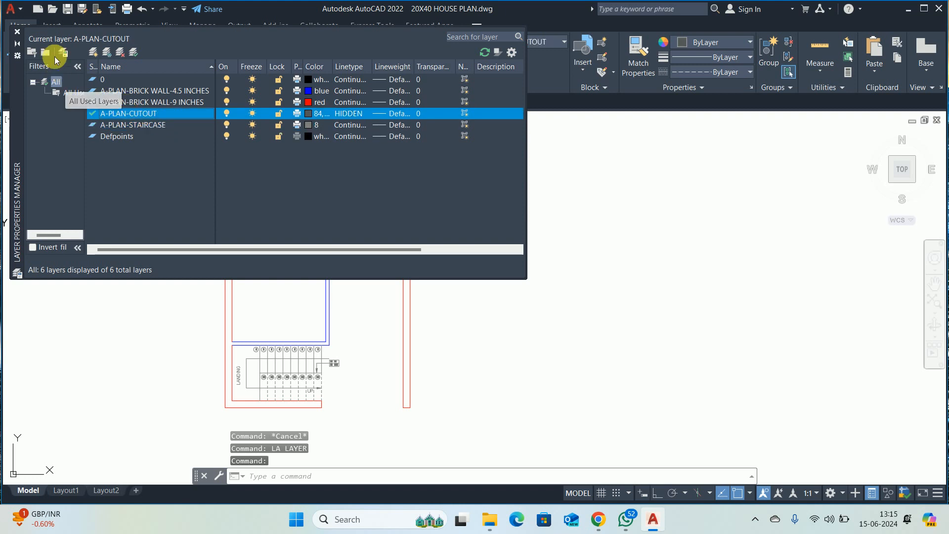
{"action": "left_click", "coordinate": [17, 33]}
{"action": "key", "text": "Escape"}
{"action": "middle_click_drag", "start_coordinate": [545, 268], "coordinate": [530, 278]}
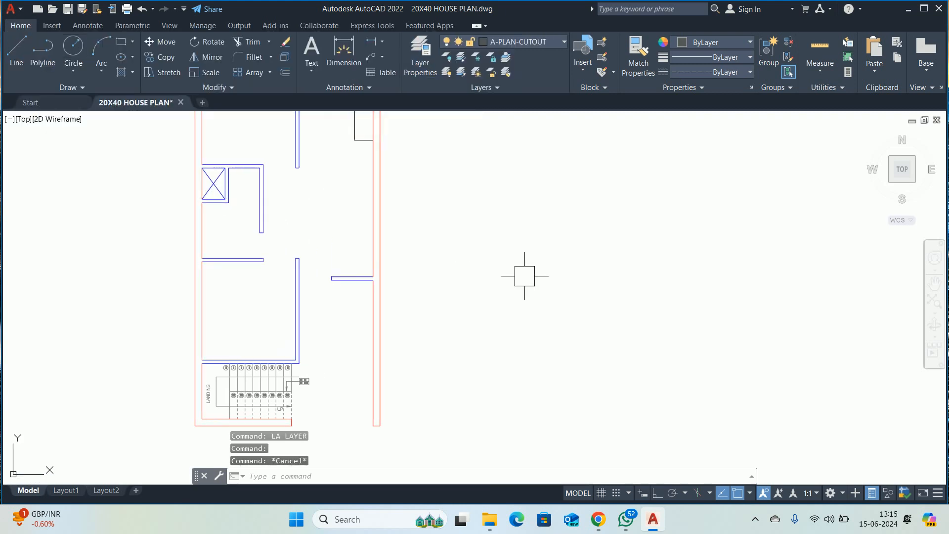
- Draw a short, nearly vertical sample line on the cutout layer in the empty space to the right of the plan
{"action": "type", "text": "l"}
{"action": "key", "text": "Return"}
{"action": "left_click", "coordinate": [459, 229]}
{"action": "key", "text": "Escape"}
{"action": "key", "text": "Escape"}
- Match the sample line's properties onto the two crossing diagonals of the small duct opening beside the left outer wall
{"action": "type", "text": "ma"}
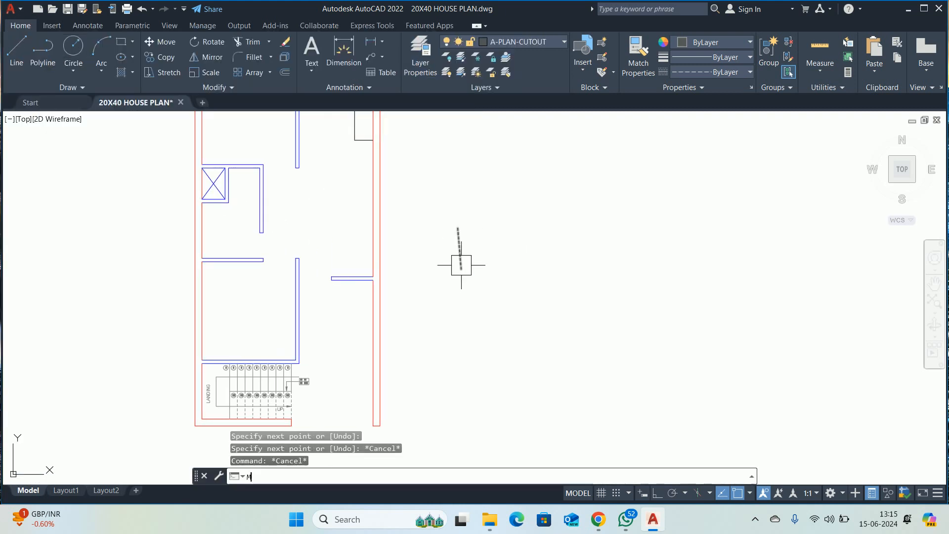
{"action": "key", "text": "Return"}
{"action": "left_click", "coordinate": [460, 255]}
{"action": "scroll", "coordinate": [244, 185], "scroll_direction": "up", "scroll_amount": 4}
{"action": "scroll", "coordinate": [244, 185], "scroll_direction": "up", "scroll_amount": 5}
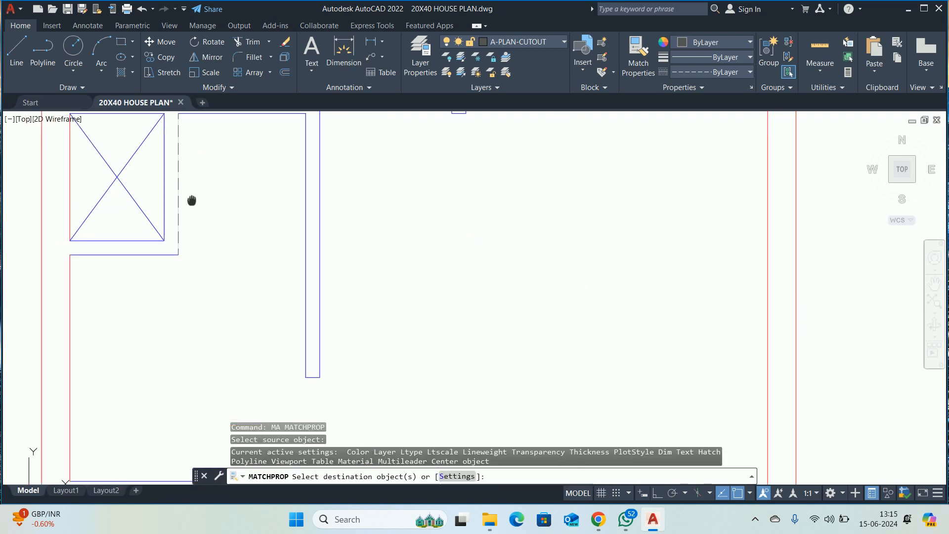
{"action": "left_click", "coordinate": [260, 280]}
{"action": "scroll", "coordinate": [148, 231], "scroll_direction": "down", "scroll_amount": 8}
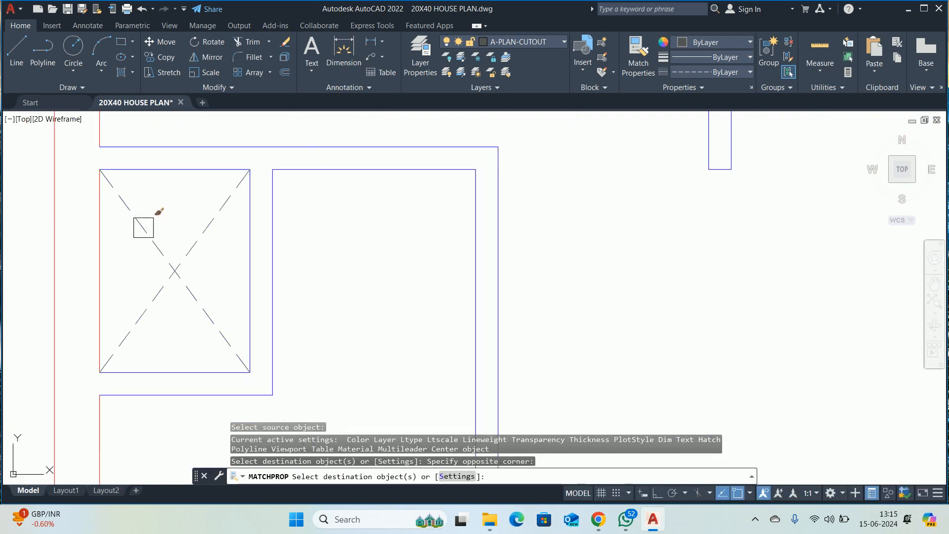
{"action": "key", "text": "Escape"}
{"action": "key", "text": "Escape"}
{"action": "key", "text": "Escape"}
{"action": "middle_click_drag", "start_coordinate": [161, 220], "coordinate": [242, 175]}
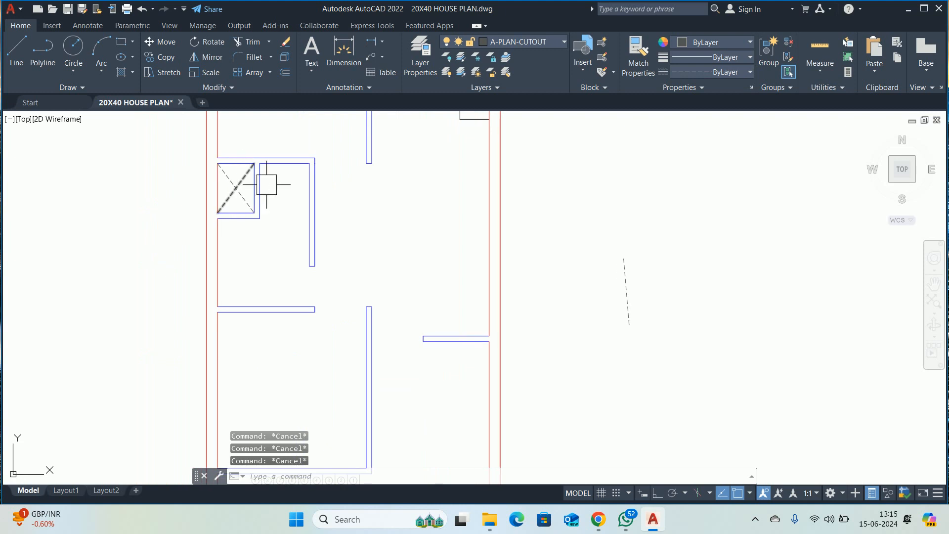
{"action": "type", "text": "ma"}
{"action": "key", "text": "Return"}
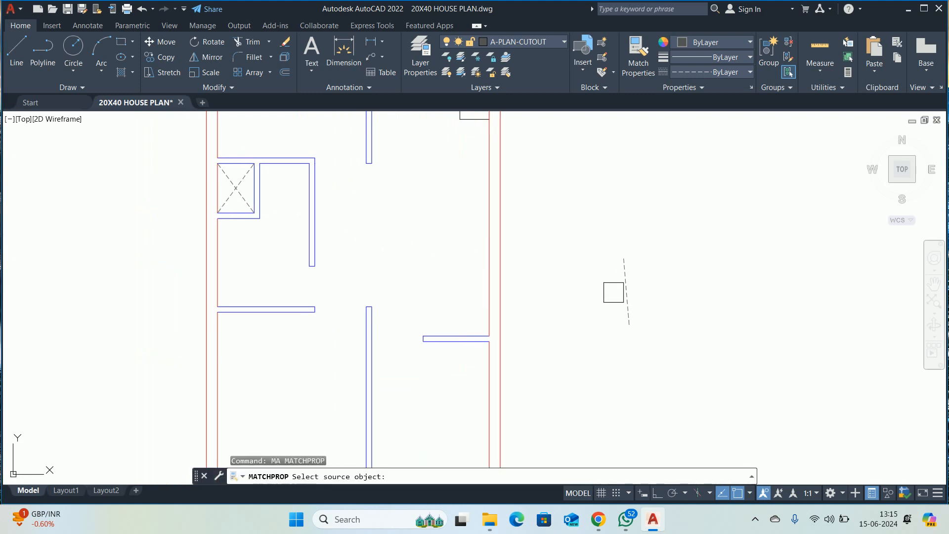
{"action": "left_click", "coordinate": [612, 291]}
{"action": "left_click", "coordinate": [628, 291]}
{"action": "scroll", "coordinate": [227, 157], "scroll_direction": "up", "scroll_amount": 2}
{"action": "scroll", "coordinate": [227, 158], "scroll_direction": "up", "scroll_amount": 3}
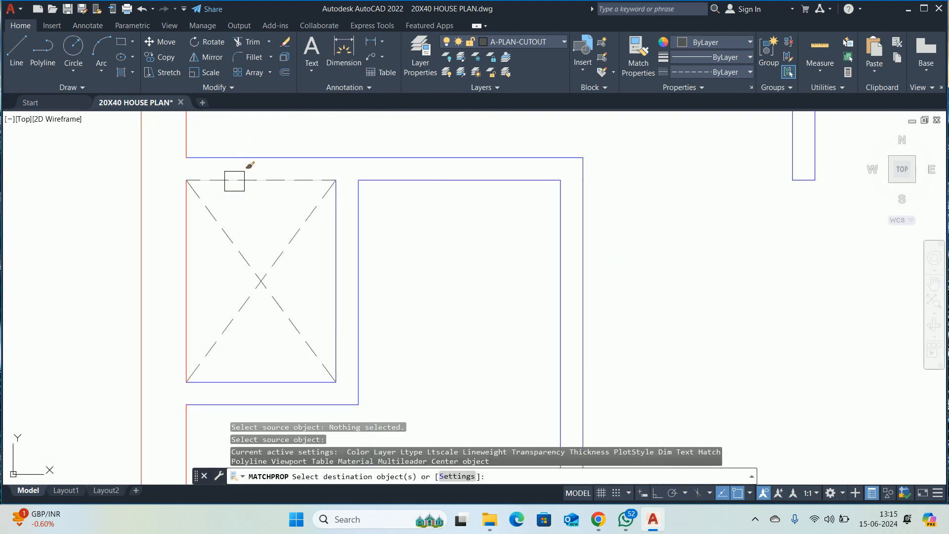
{"action": "key", "text": "Escape"}
- Draw a rectangle on the cutout layer around the small duct opening, from its upper-left to its lower-right inner corner
{"action": "type", "text": "rec"}
{"action": "key", "text": "Return"}
{"action": "left_click", "coordinate": [187, 179]}
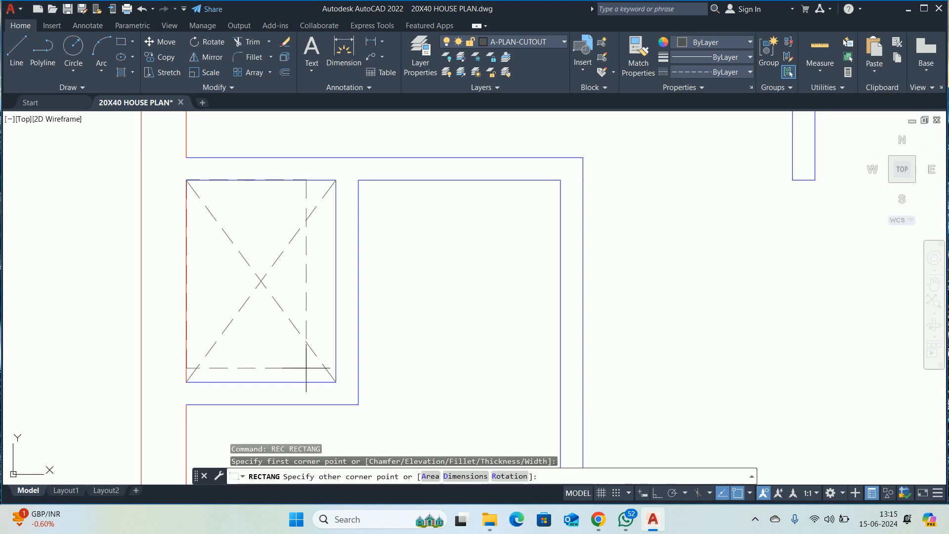
{"action": "key", "text": "Escape"}
{"action": "key", "text": "Escape"}
- Draw a cutout-layer rectangle around the staircase, from the landing's lower-left inner corner to the upper end of the first tread line
{"action": "scroll", "coordinate": [308, 187], "scroll_direction": "down", "scroll_amount": 3}
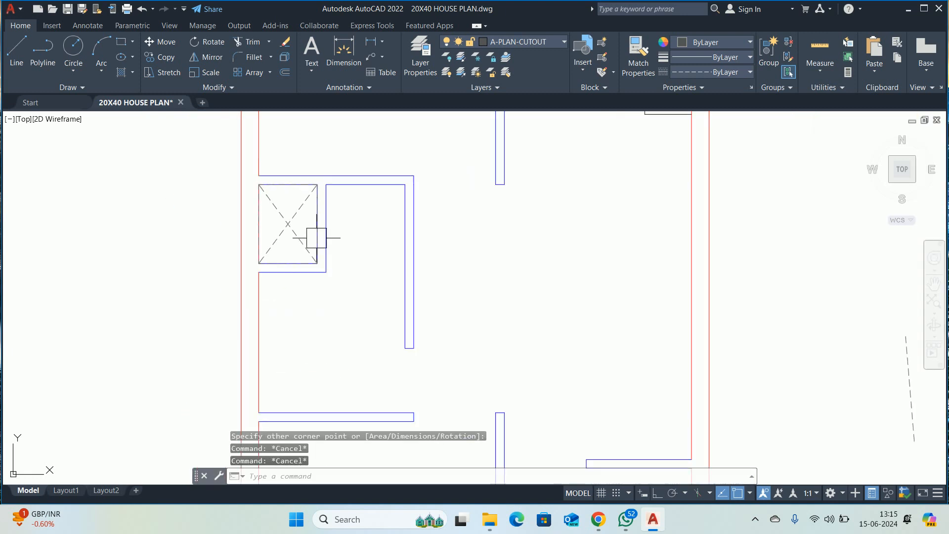
{"action": "scroll", "coordinate": [316, 300], "scroll_direction": "down", "scroll_amount": 3}
{"action": "middle_click_drag", "start_coordinate": [317, 358], "coordinate": [228, 119]}
{"action": "key", "text": "Escape"}
{"action": "scroll", "coordinate": [202, 168], "scroll_direction": "up", "scroll_amount": 4}
{"action": "type", "text": "rec"}
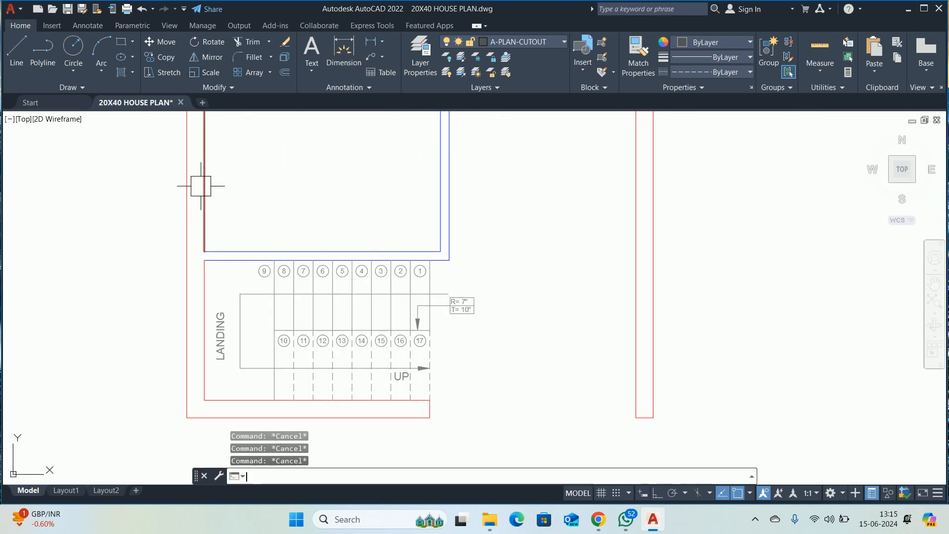
{"action": "key", "text": "Return"}
{"action": "middle_click_drag", "start_coordinate": [195, 288], "coordinate": [185, 168]}
{"action": "left_click", "coordinate": [194, 279]}
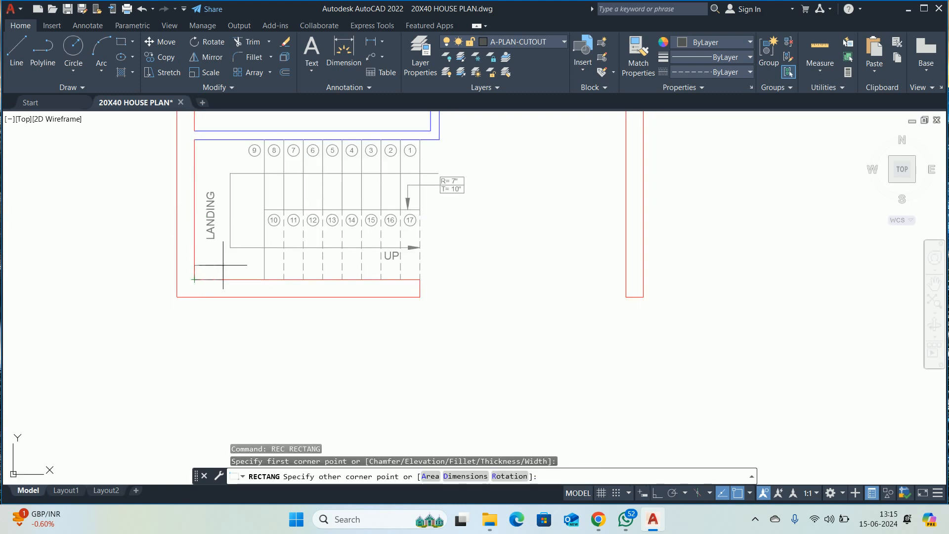
{"action": "middle_click_drag", "start_coordinate": [217, 269], "coordinate": [206, 357]}
{"action": "left_click", "coordinate": [407, 228]}
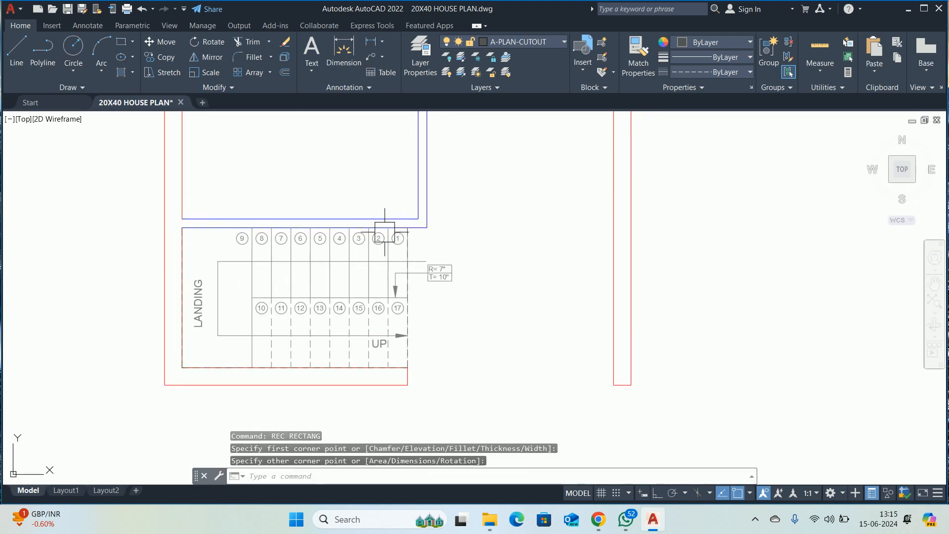
- Draw a diagonal line across the staircase rectangle from its upper-left corner to its lower-right corner
{"action": "middle_click_drag", "start_coordinate": [211, 230], "coordinate": [170, 204]}
{"action": "type", "text": "l"}
{"action": "key", "text": "Return"}
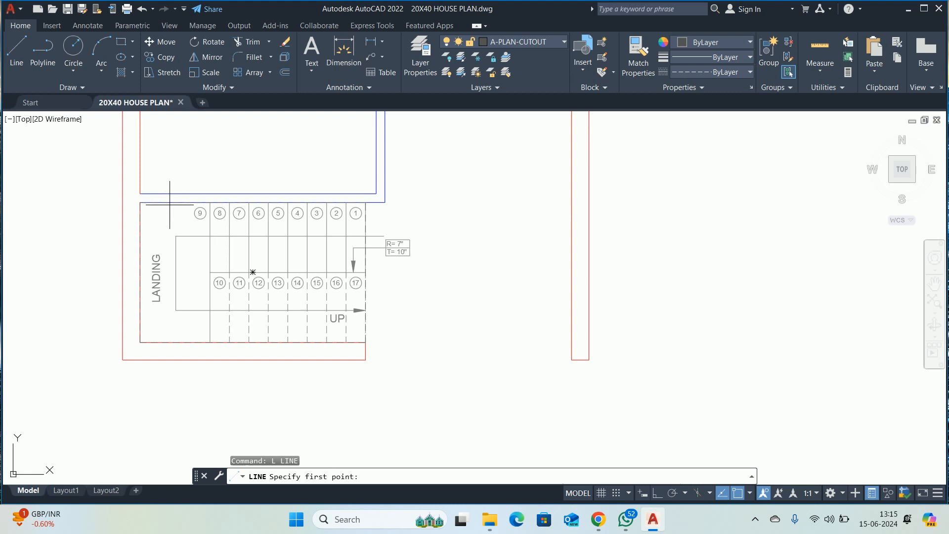
{"action": "left_click", "coordinate": [139, 202]}
{"action": "left_click", "coordinate": [365, 342]}
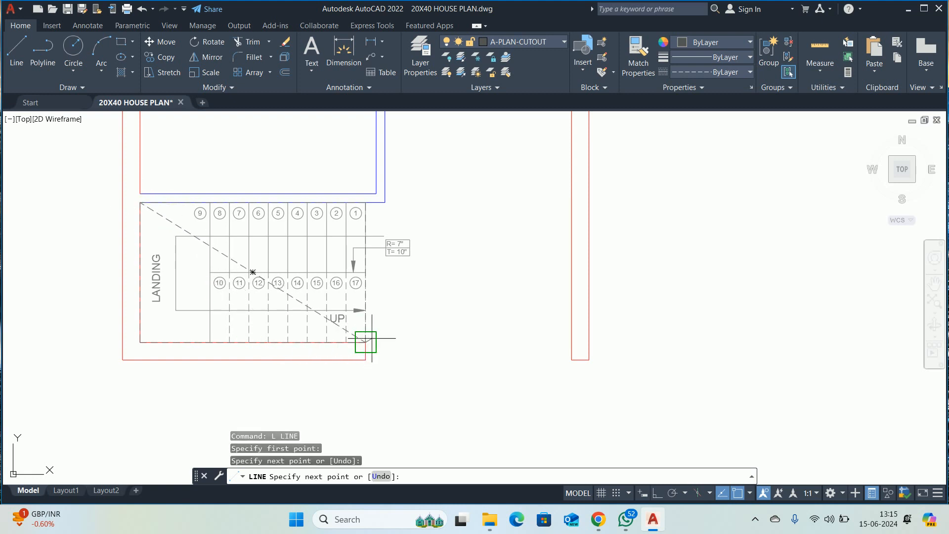
{"action": "key", "text": "Escape"}
{"action": "key", "text": "Escape"}
{"action": "key", "text": "Escape"}
- Draw the opposite diagonal across the staircase rectangle from its lower-left corner to its upper-right corner
{"action": "scroll", "coordinate": [365, 342], "scroll_direction": "up", "scroll_amount": 5}
{"action": "scroll", "coordinate": [163, 306], "scroll_direction": "down", "scroll_amount": 5}
{"action": "type", "text": "l"}
{"action": "key", "text": "Return"}
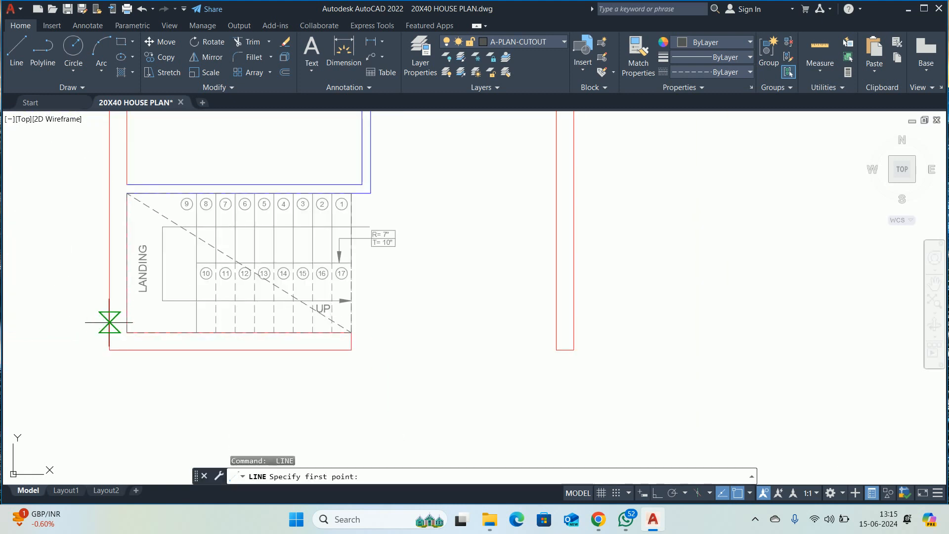
{"action": "left_click", "coordinate": [127, 332]}
{"action": "scroll", "coordinate": [337, 211], "scroll_direction": "up", "scroll_amount": 4}
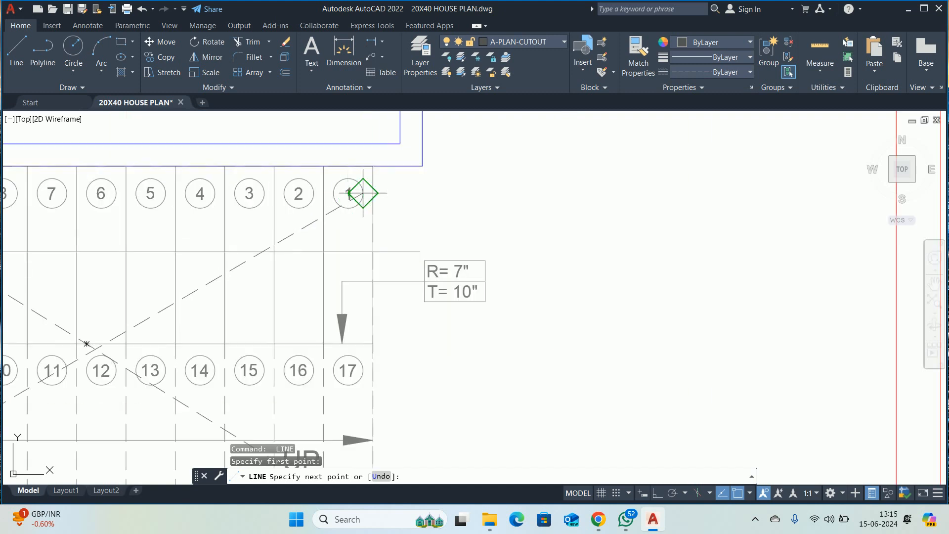
{"action": "left_click", "coordinate": [373, 167]}
{"action": "key", "text": "Escape"}
{"action": "key", "text": "Escape"}
- Delete the dashed sample line in the empty space to the right of the plan
{"action": "scroll", "coordinate": [341, 221], "scroll_direction": "down", "scroll_amount": 6}
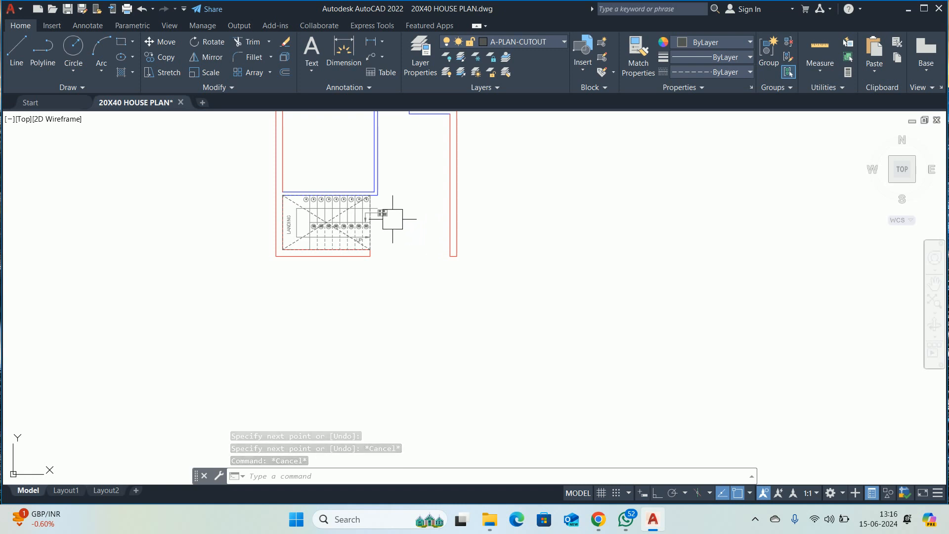
{"action": "key", "text": "Escape"}
{"action": "key", "text": "Escape"}
{"action": "scroll", "coordinate": [418, 215], "scroll_direction": "down", "scroll_amount": 5}
{"action": "left_click", "coordinate": [396, 240]}
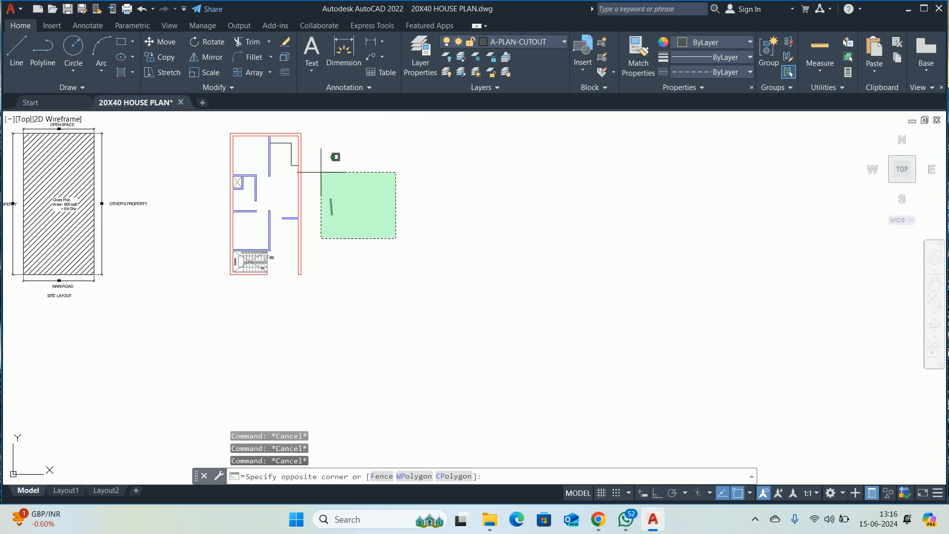
{"action": "left_click", "coordinate": [319, 169]}
{"action": "key", "text": "Delete"}
{"action": "scroll", "coordinate": [233, 183], "scroll_direction": "up", "scroll_amount": 5}
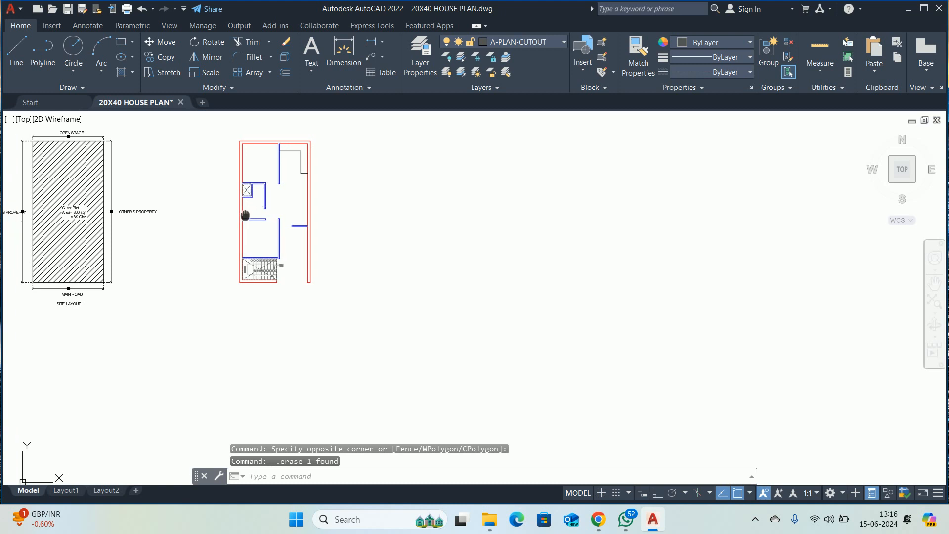
{"action": "key", "text": "Escape"}
{"action": "key", "text": "Escape"}
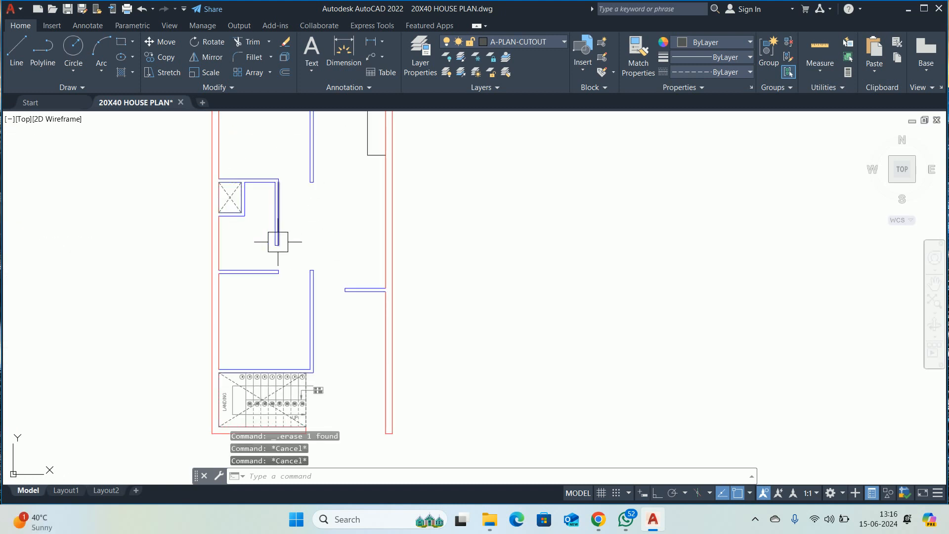
- Create a new layer named A-ID-FURNITURE
{"action": "scroll", "coordinate": [290, 252], "scroll_direction": "down", "scroll_amount": 2}
{"action": "type", "text": "LA"}
{"action": "key", "text": "Return"}
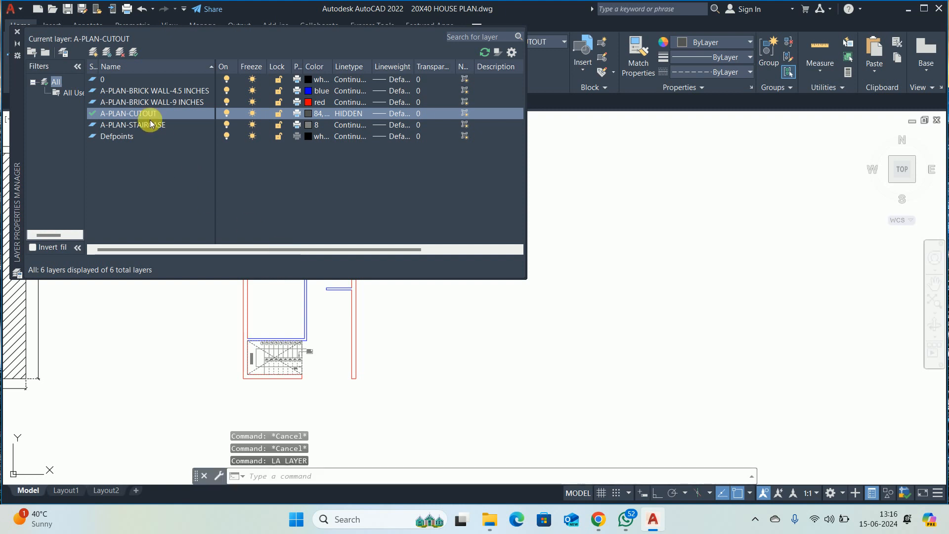
{"action": "left_click", "coordinate": [94, 52]}
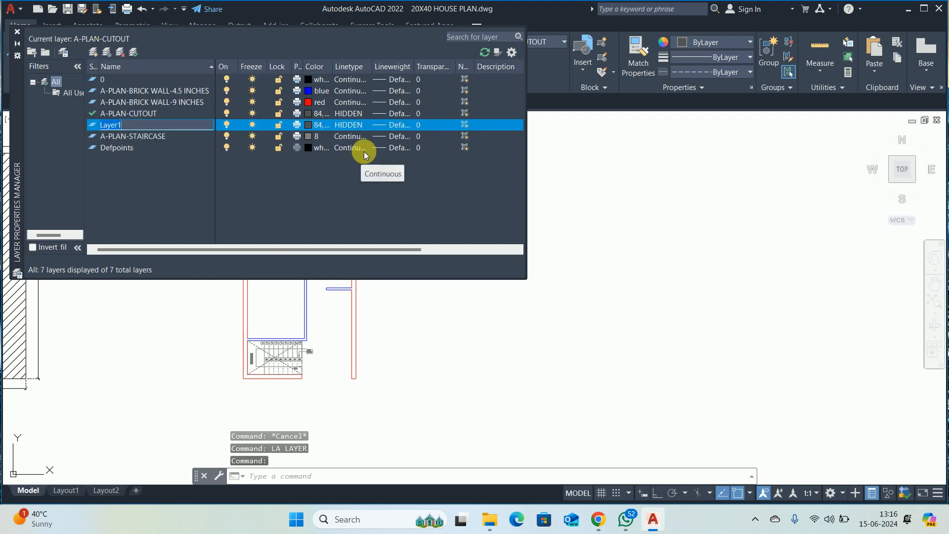
{"action": "type", "text": "A-"}
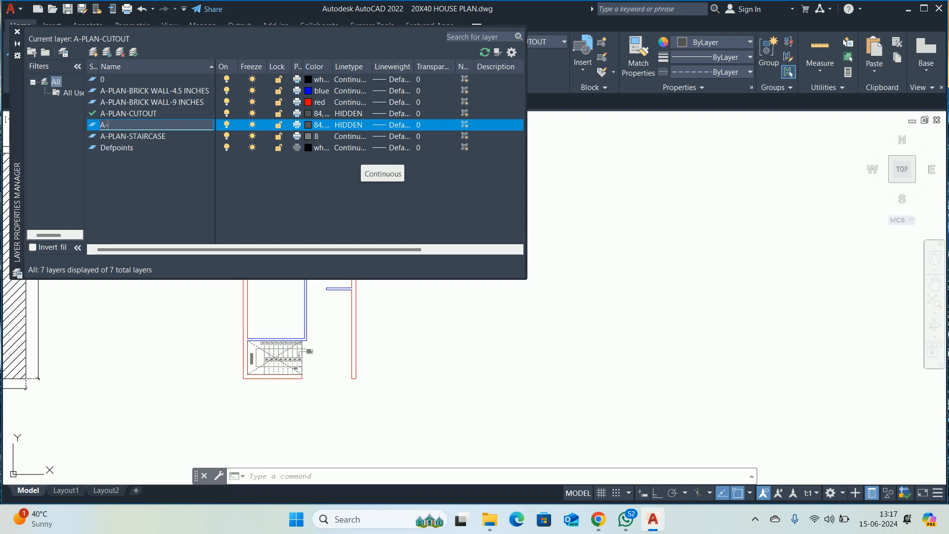
{"action": "type", "text": "ID-FURNI"}
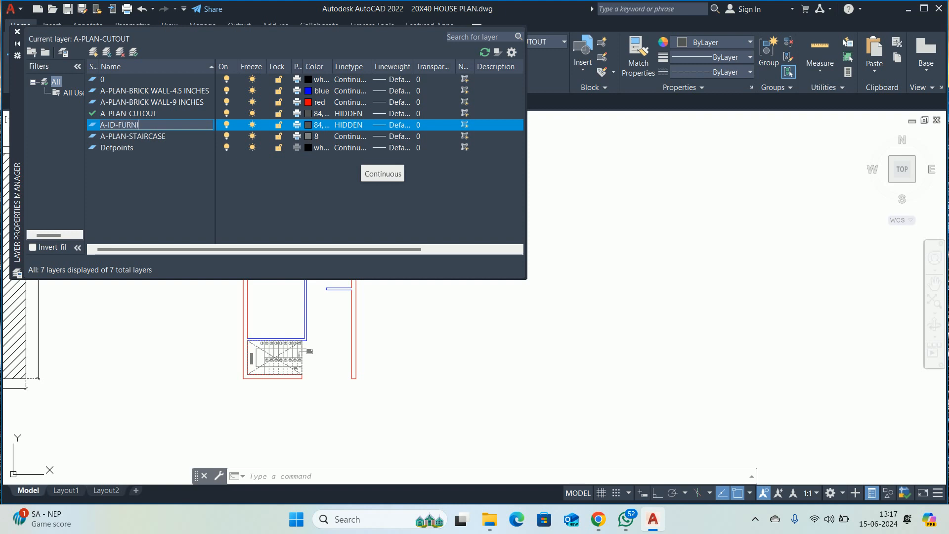
{"action": "type", "text": "TURE"}
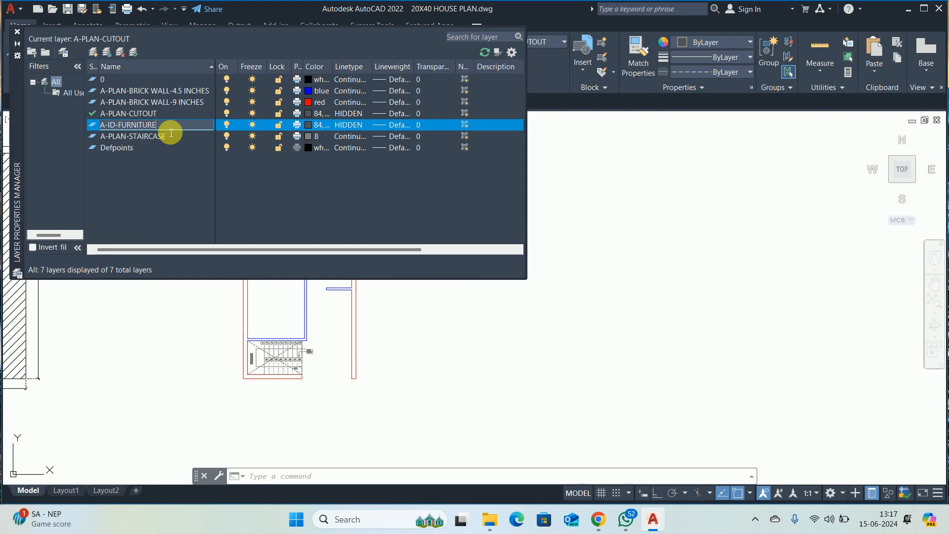
- Give the A-ID-FURNITURE layer index color 32 and make it the current layer
{"action": "left_click", "coordinate": [315, 125]}
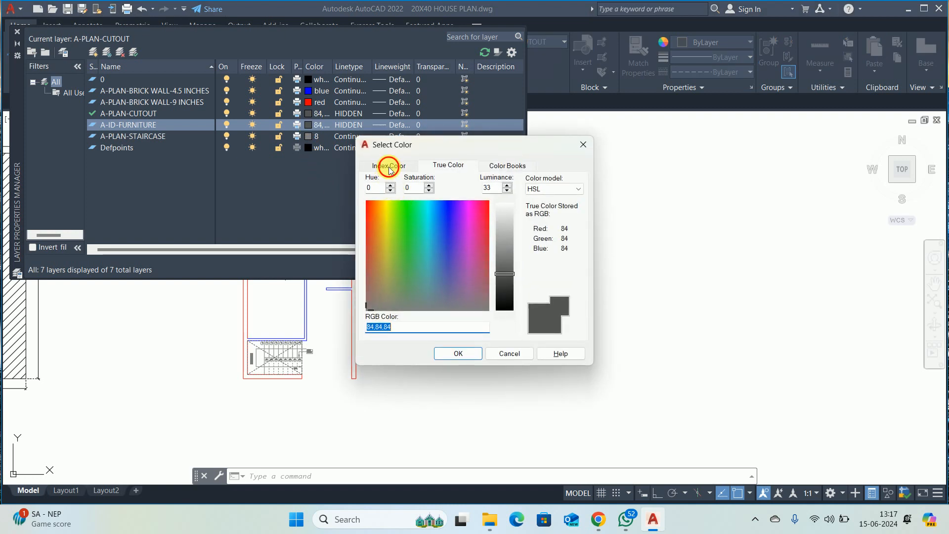
{"action": "left_click", "coordinate": [389, 167]}
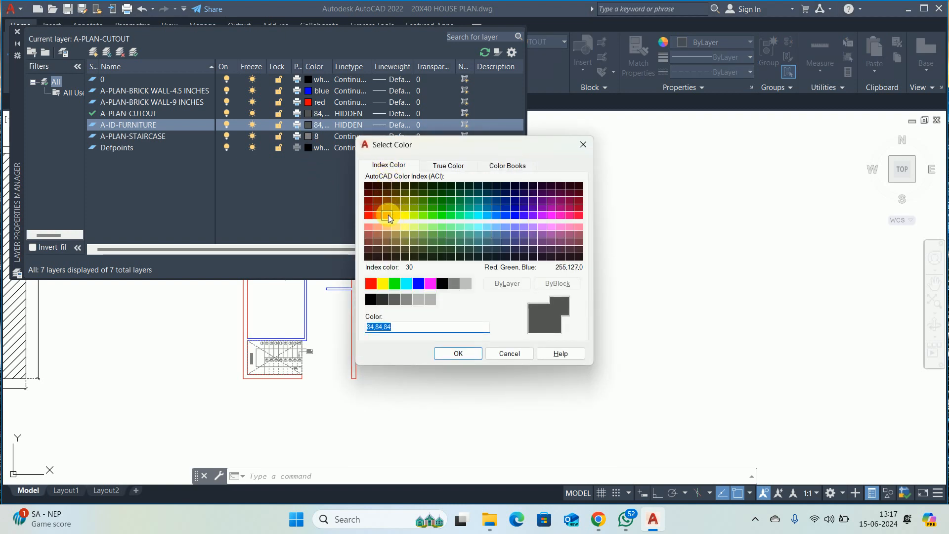
{"action": "left_click", "coordinate": [388, 211]}
{"action": "left_click", "coordinate": [458, 352]}
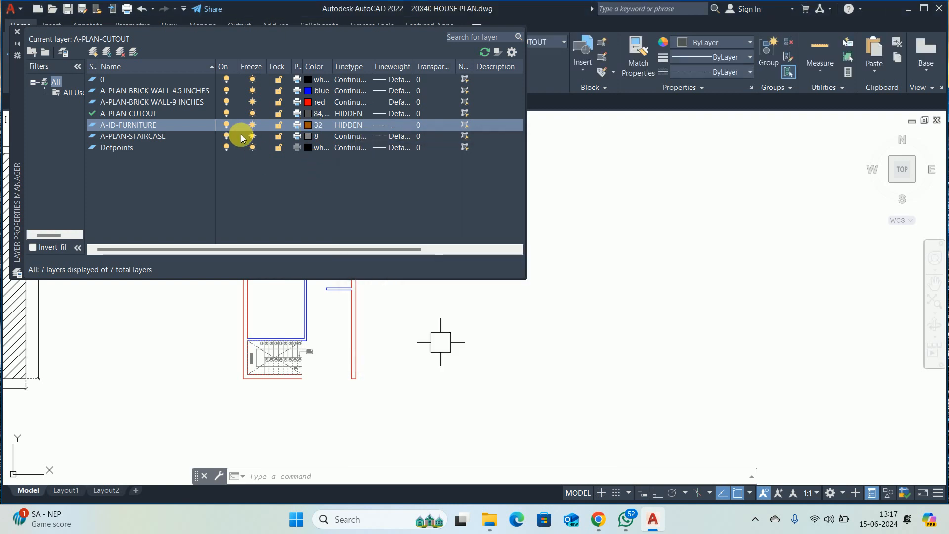
{"action": "double_click", "coordinate": [148, 124]}
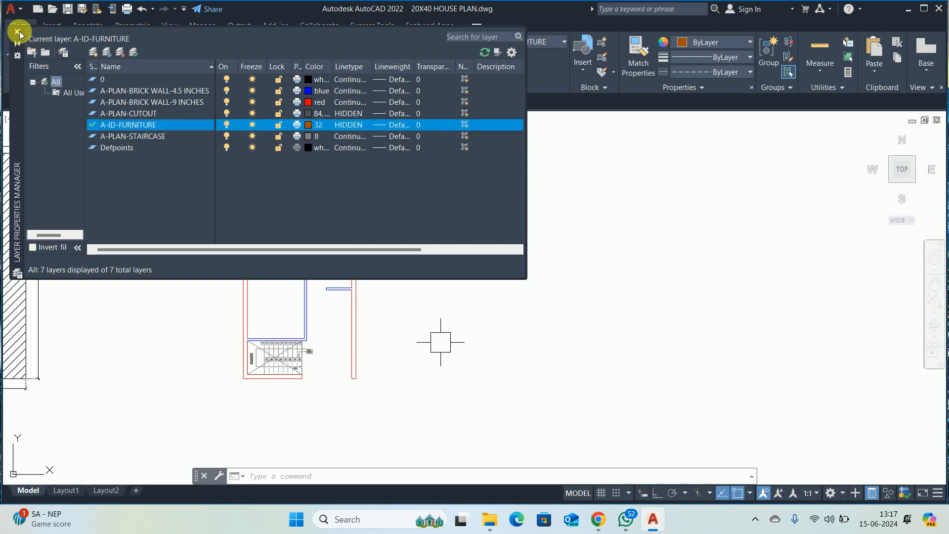
{"action": "left_click", "coordinate": [18, 32]}
{"action": "middle_click_drag", "start_coordinate": [432, 303], "coordinate": [403, 289]}
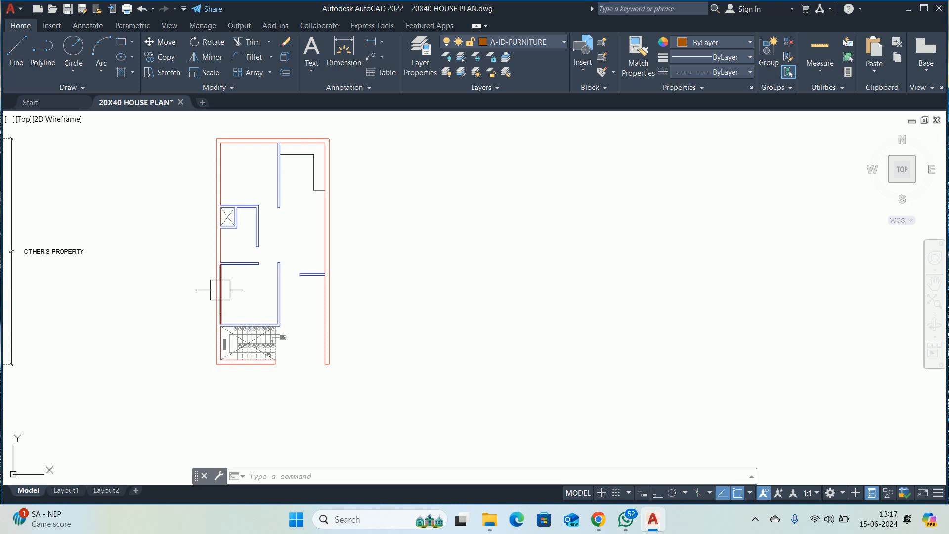
- Browse the furniture blocks of the Home - Space Planner sample drawing in DesignCenter, then close it
{"action": "mouse_move", "coordinate": [220, 290]}
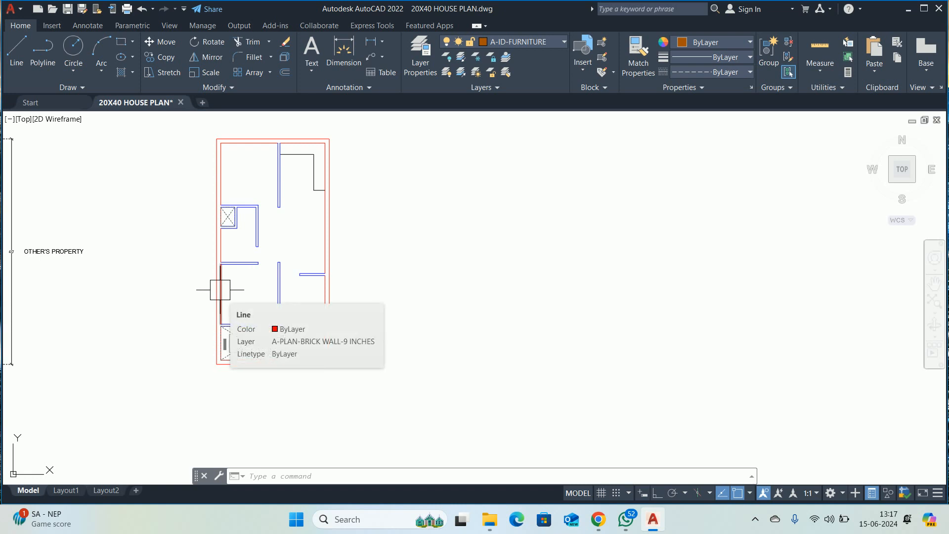
{"action": "type", "text": "DC"}
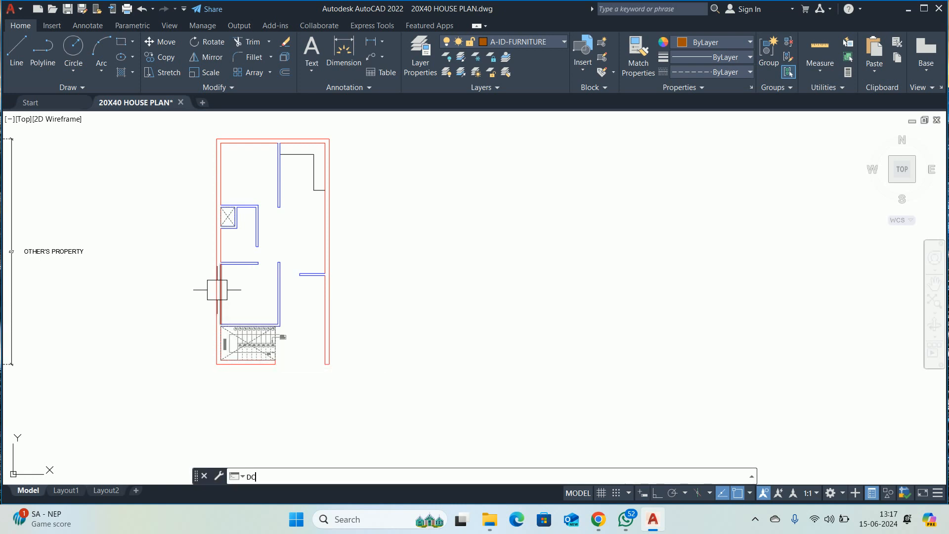
{"action": "key", "text": "Return"}
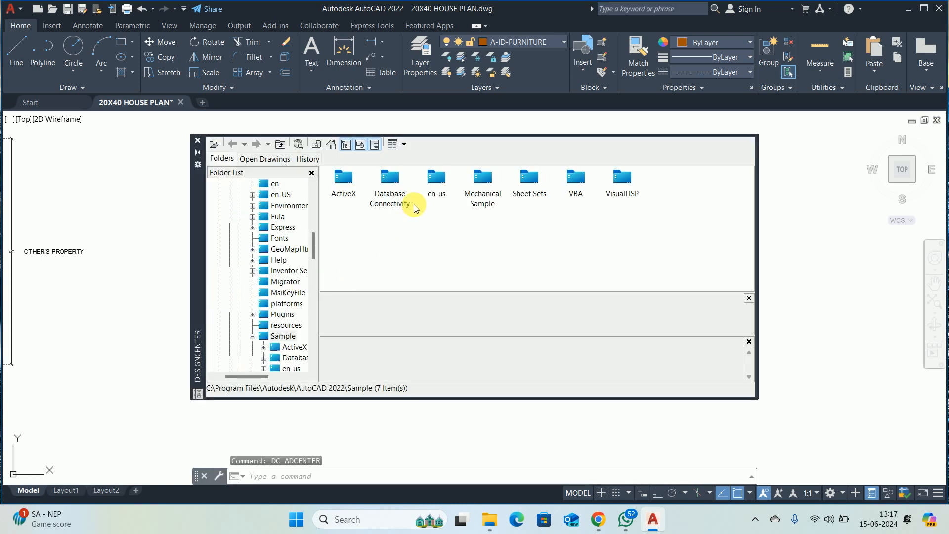
{"action": "double_click", "coordinate": [436, 179]}
{"action": "left_click", "coordinate": [344, 179]}
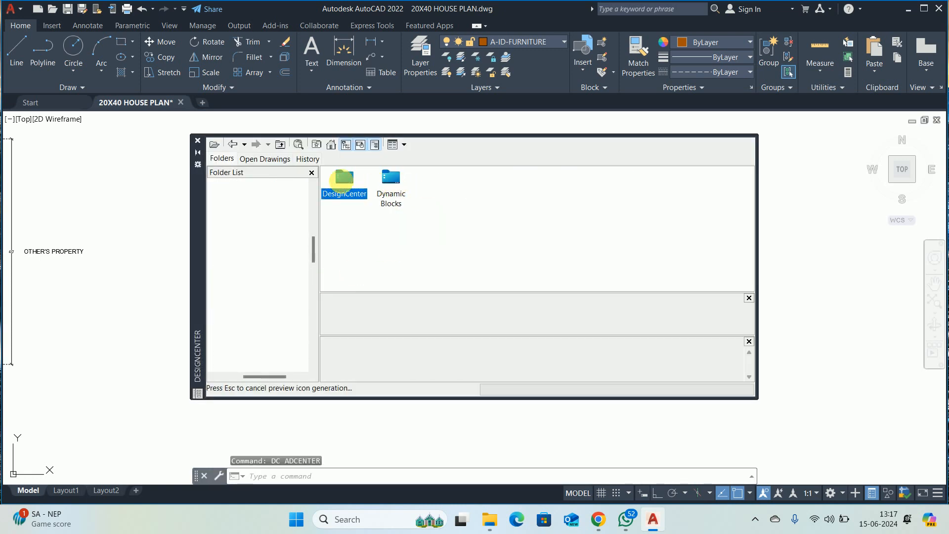
{"action": "double_click", "coordinate": [345, 179]}
{"action": "left_click", "coordinate": [669, 180]}
{"action": "double_click", "coordinate": [669, 181]}
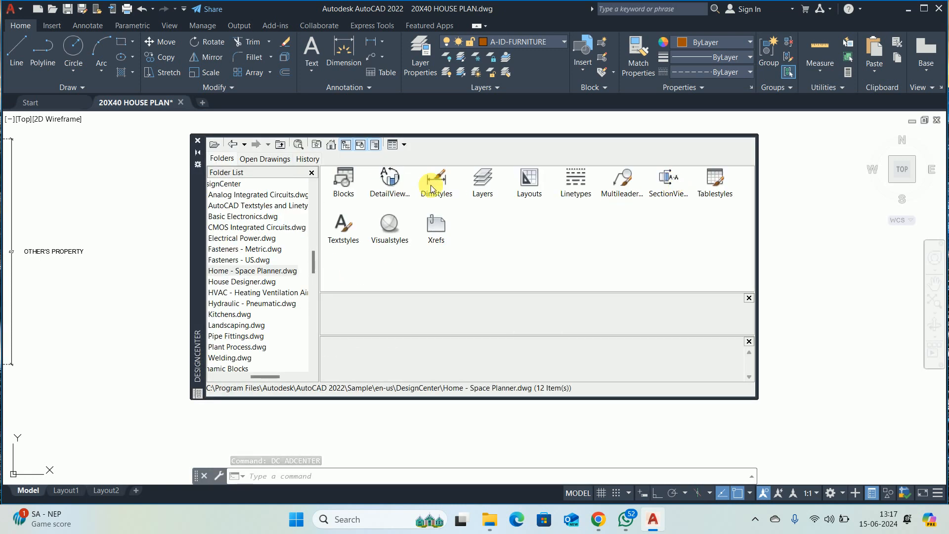
{"action": "double_click", "coordinate": [343, 179]}
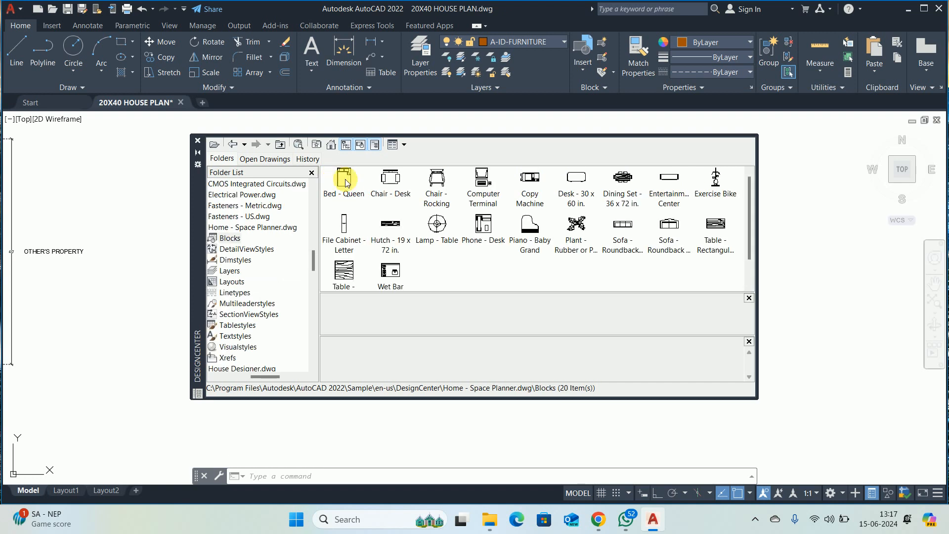
{"action": "left_click", "coordinate": [198, 144]}
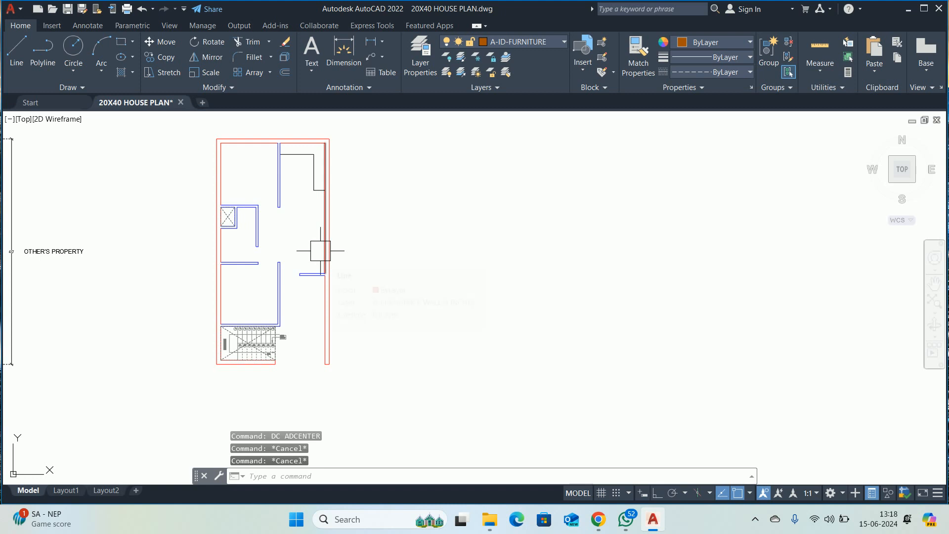
{"action": "middle_click_drag", "start_coordinate": [330, 270], "coordinate": [283, 296]}
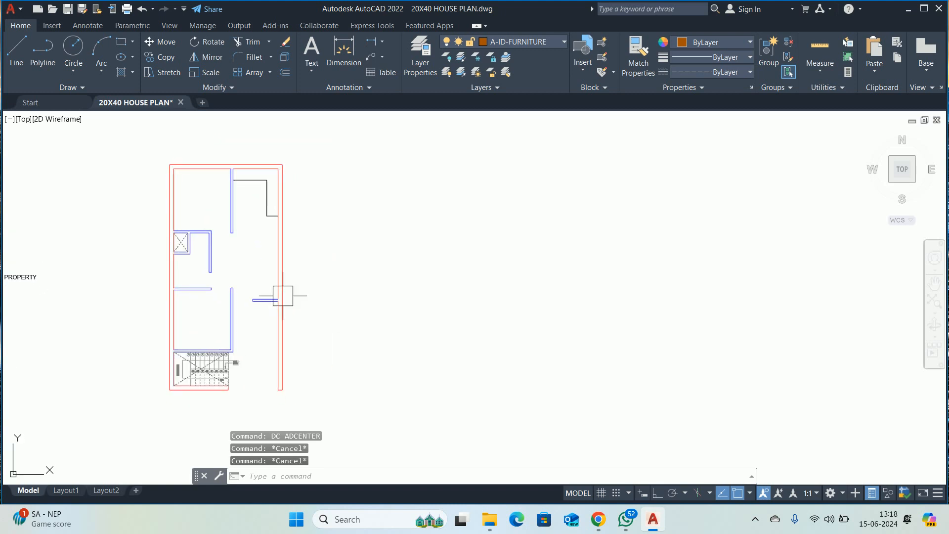
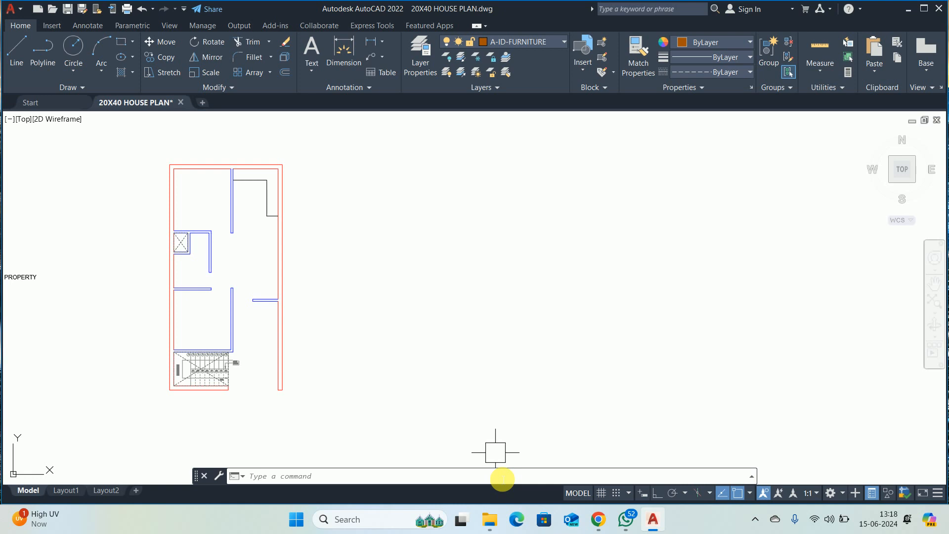
- Switch to Chrome, search Google for "cad blocks" in a new tab and open cad-block.com
{"action": "mouse_move", "coordinate": [602, 520]}
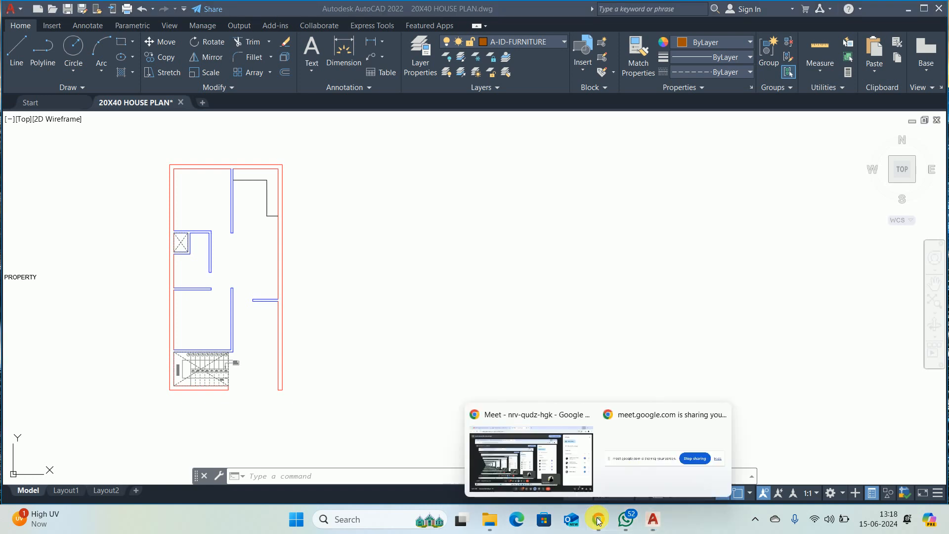
{"action": "left_click", "coordinate": [536, 476]}
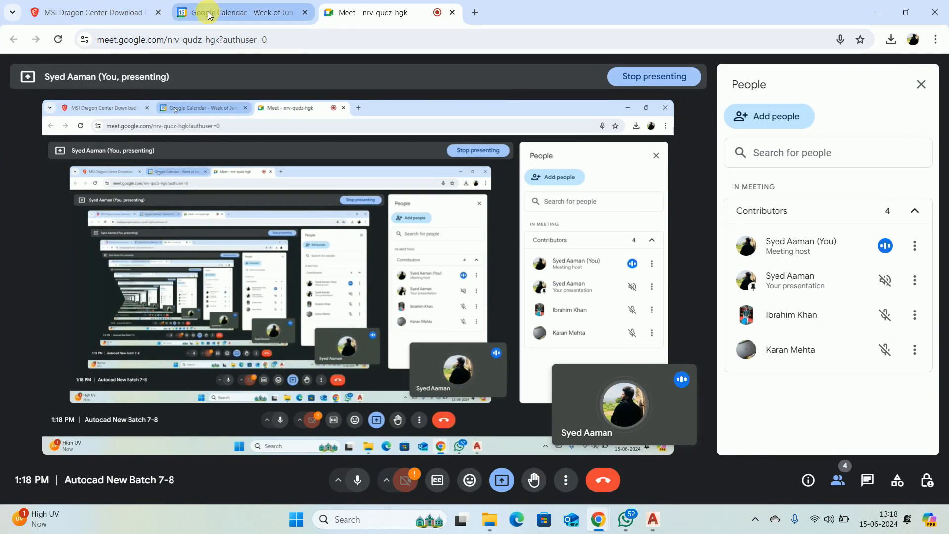
{"action": "left_click", "coordinate": [475, 12]}
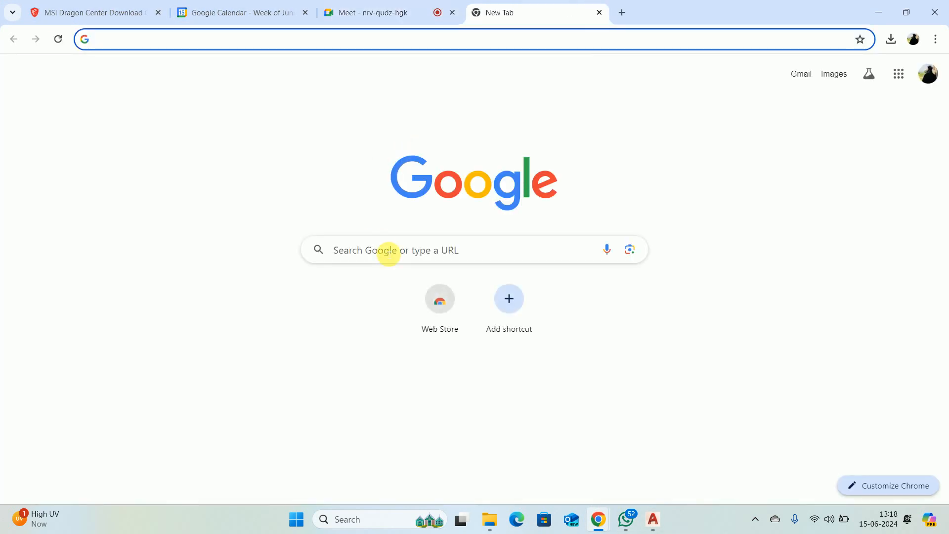
{"action": "left_click", "coordinate": [388, 253]}
{"action": "type", "text": "CAD BLOCK"}
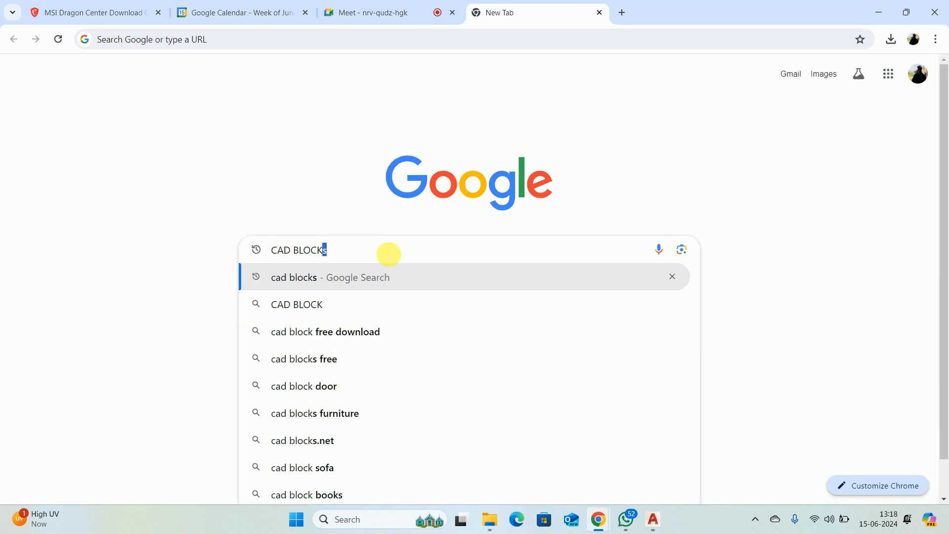
{"action": "key", "text": "Return"}
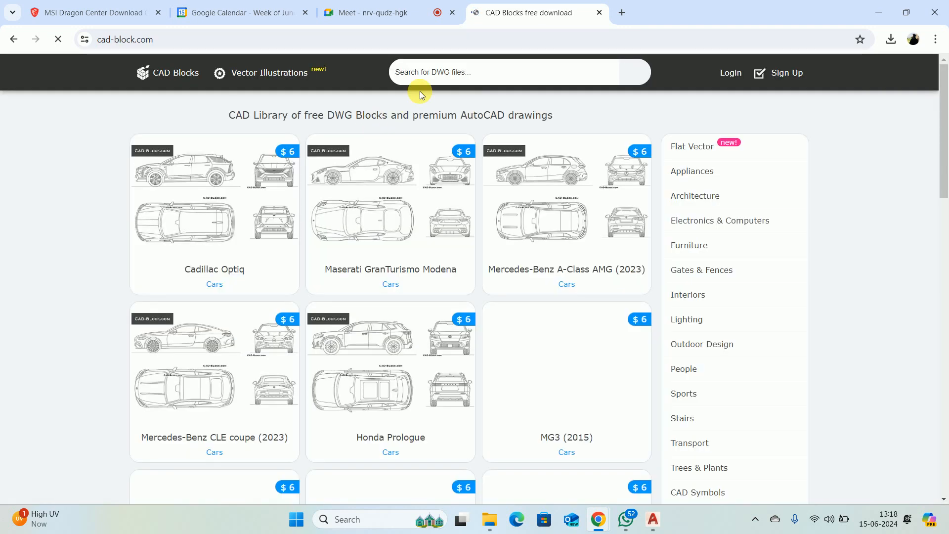
- Search cad-block.com for BED, look through the offered drawings, then close the site and return to AutoCAD
{"action": "left_click", "coordinate": [428, 85]}
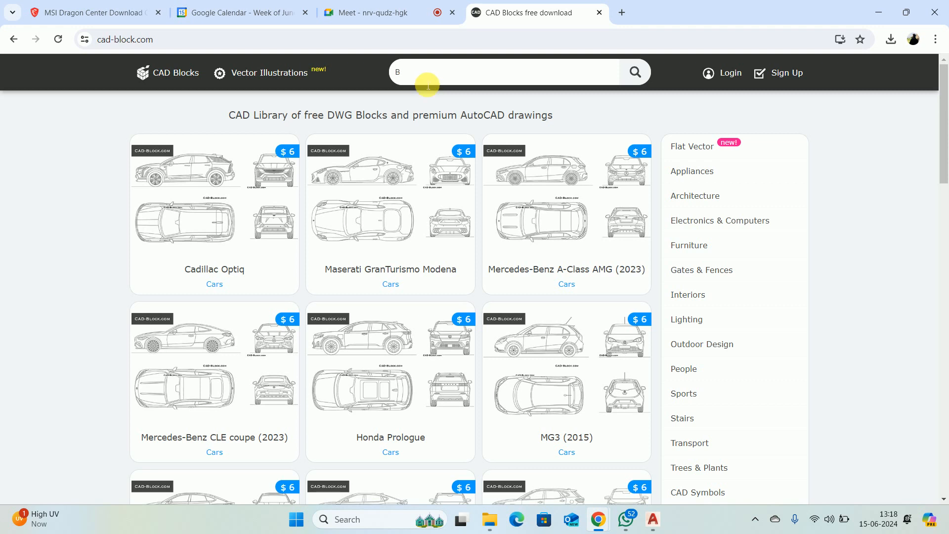
{"action": "key", "text": "Return"}
{"action": "scroll", "coordinate": [505, 265], "scroll_direction": "down", "scroll_amount": 4}
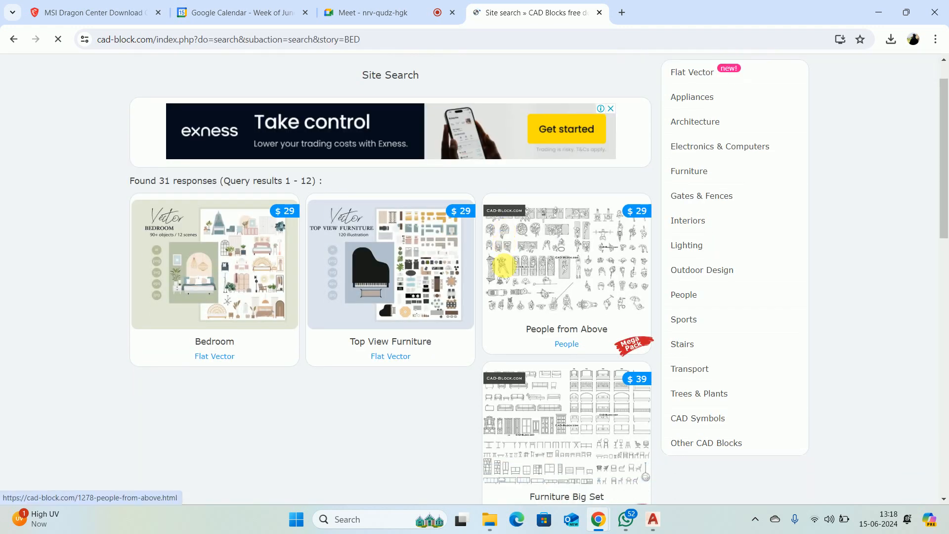
{"action": "scroll", "coordinate": [562, 325], "scroll_direction": "down", "scroll_amount": 3}
{"action": "scroll", "coordinate": [568, 314], "scroll_direction": "down", "scroll_amount": 2}
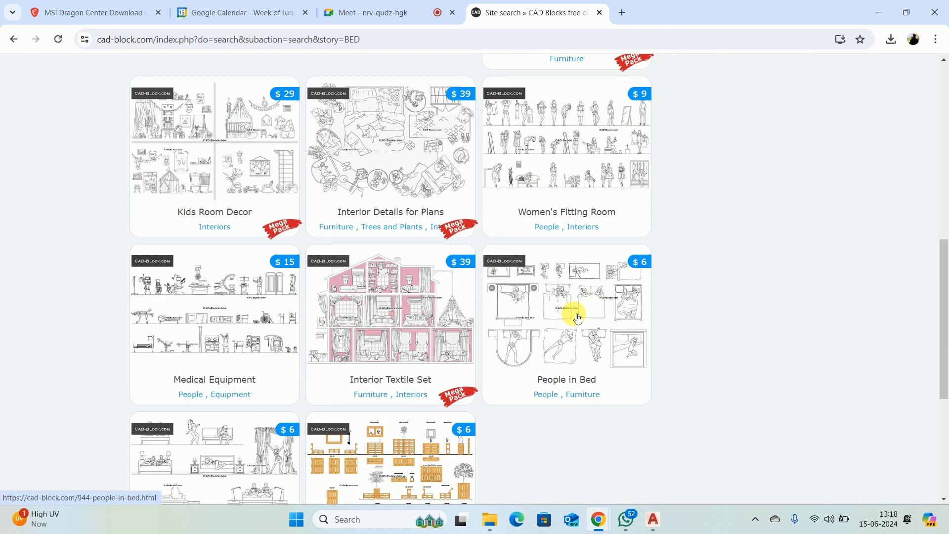
{"action": "scroll", "coordinate": [262, 296], "scroll_direction": "down", "scroll_amount": 2}
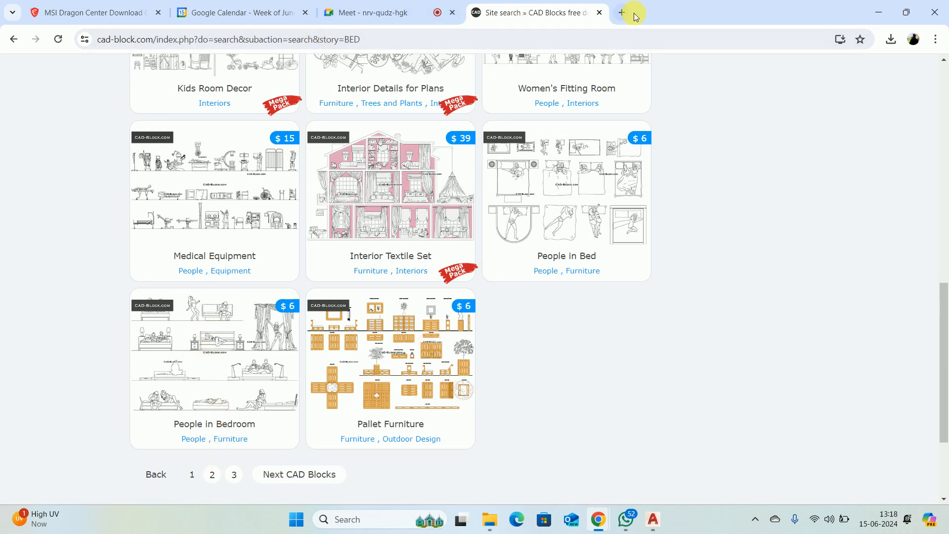
{"action": "left_click", "coordinate": [603, 14]}
{"action": "left_click", "coordinate": [874, 10]}
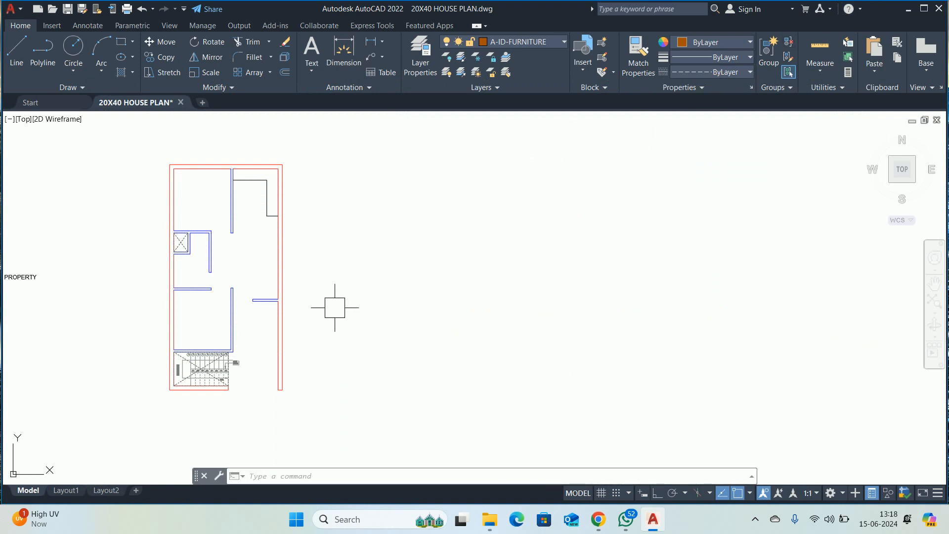
- Switch to File Explorer and open the Cadd Blocks folder inside Desktop on the DATA (E:) drive
{"action": "mouse_move", "coordinate": [489, 519]}
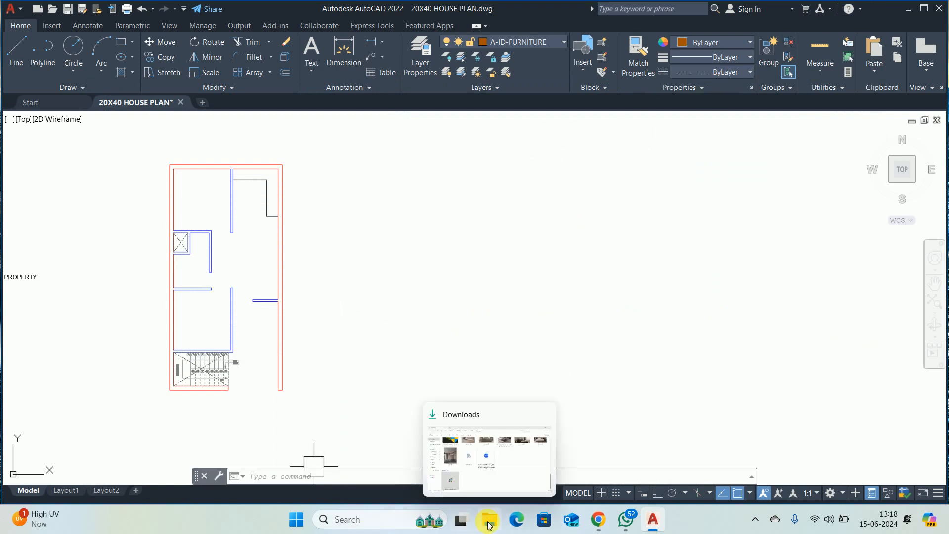
{"action": "left_click", "coordinate": [475, 437]}
{"action": "left_click", "coordinate": [933, 8]}
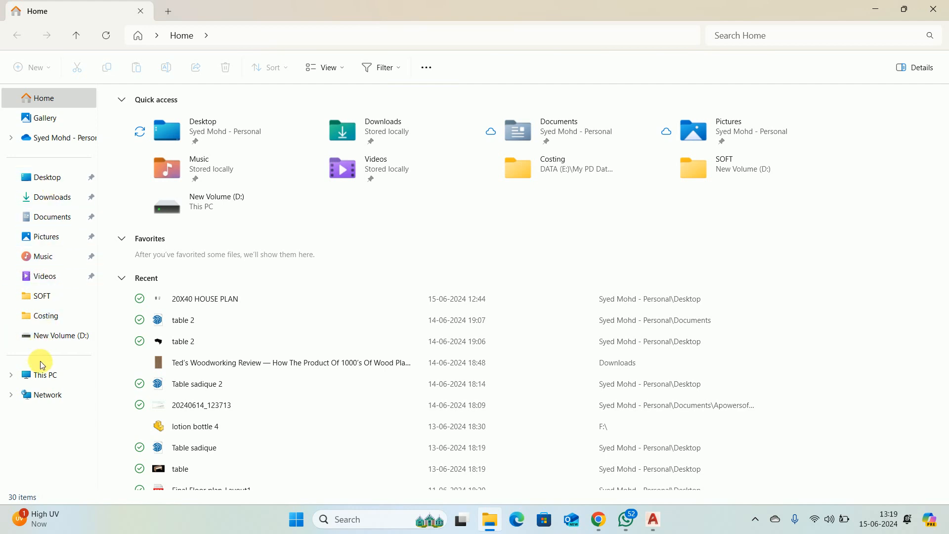
{"action": "left_click", "coordinate": [41, 375]}
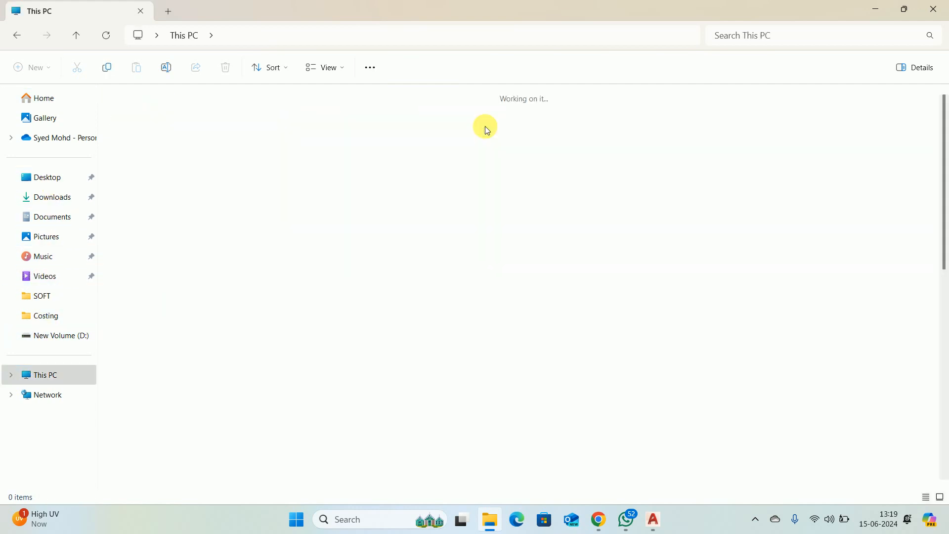
{"action": "double_click", "coordinate": [485, 126]}
{"action": "left_click", "coordinate": [733, 182]}
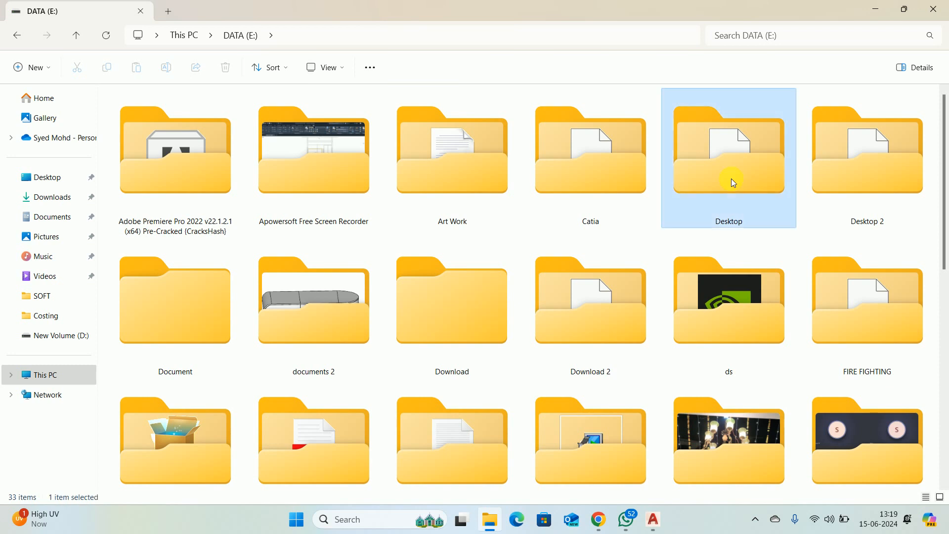
{"action": "double_click", "coordinate": [720, 176]}
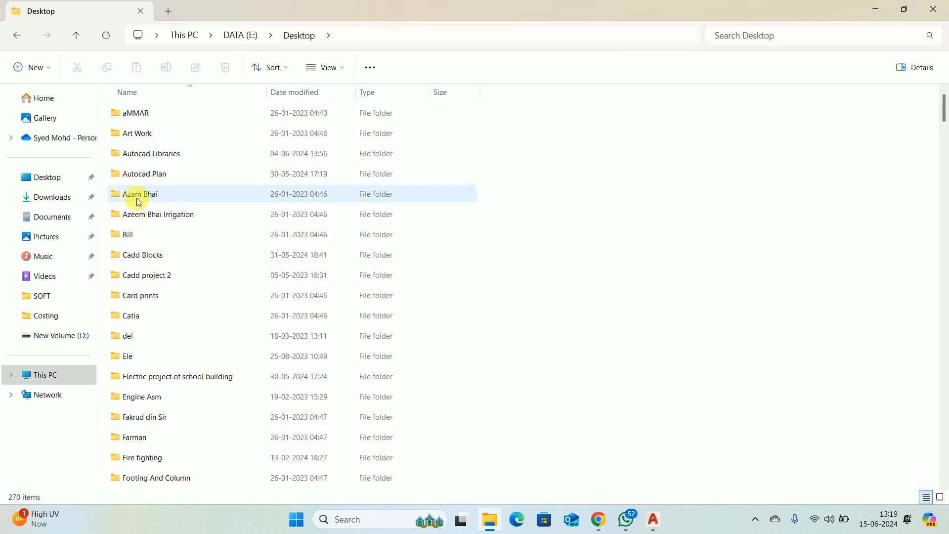
{"action": "double_click", "coordinate": [141, 256]}
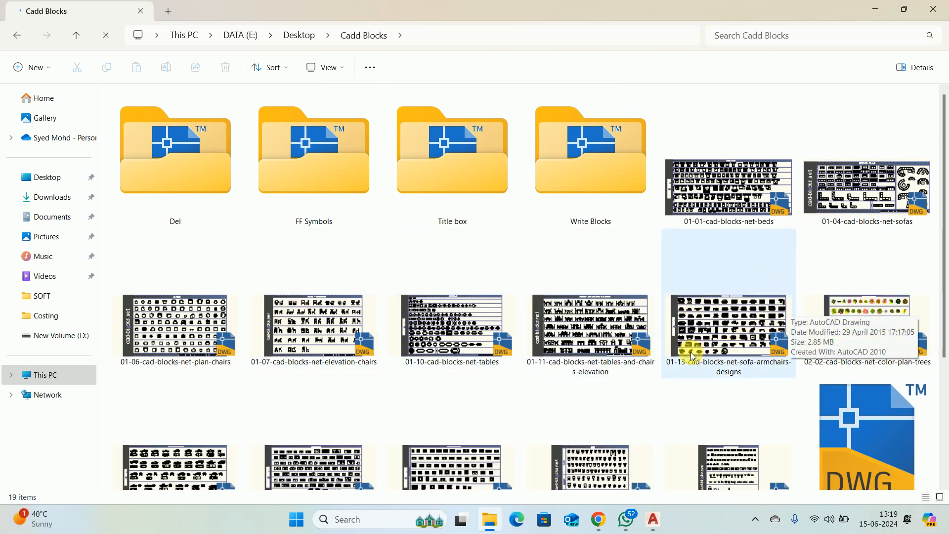
- Look through the beds folder inside Write Blocks, then minimise File Explorer and return to AutoCAD
{"action": "double_click", "coordinate": [597, 138]}
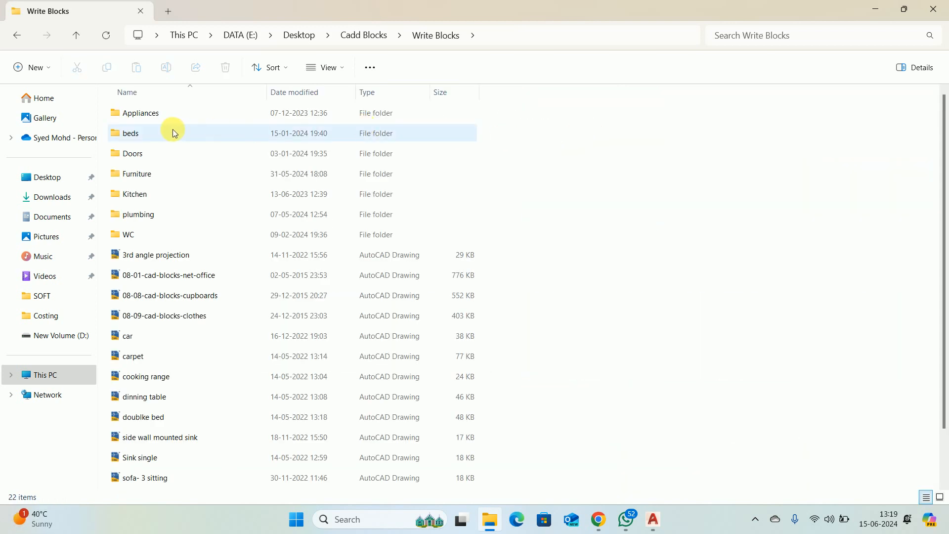
{"action": "double_click", "coordinate": [173, 129]}
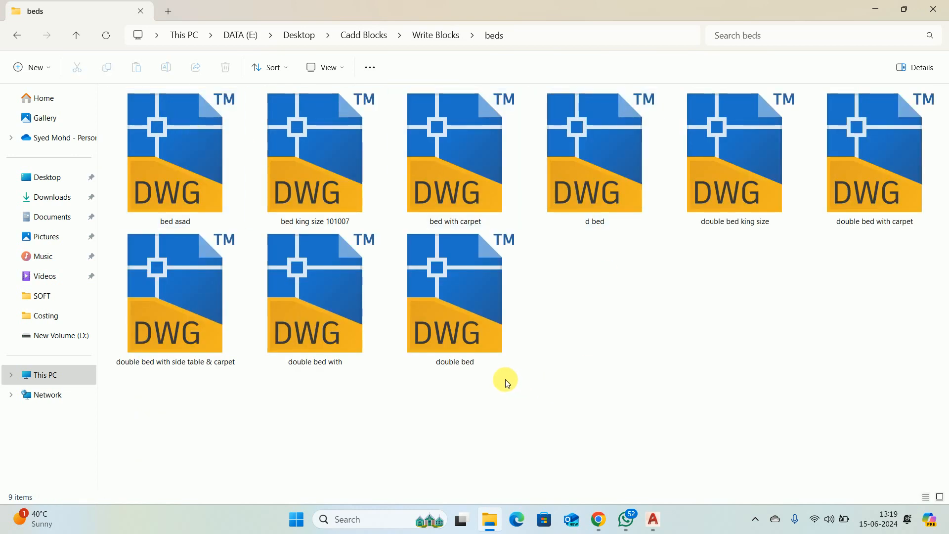
{"action": "left_click", "coordinate": [883, 10]}
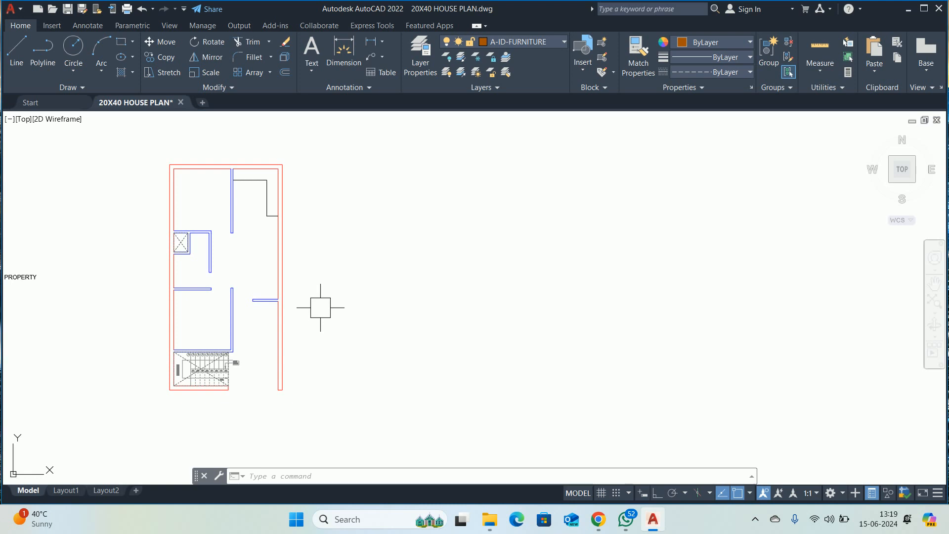
- Start the Insert command, preview the drawings in the beds folder and choose the "double bed with" file
{"action": "type", "text": "i"}
{"action": "key", "text": "Return"}
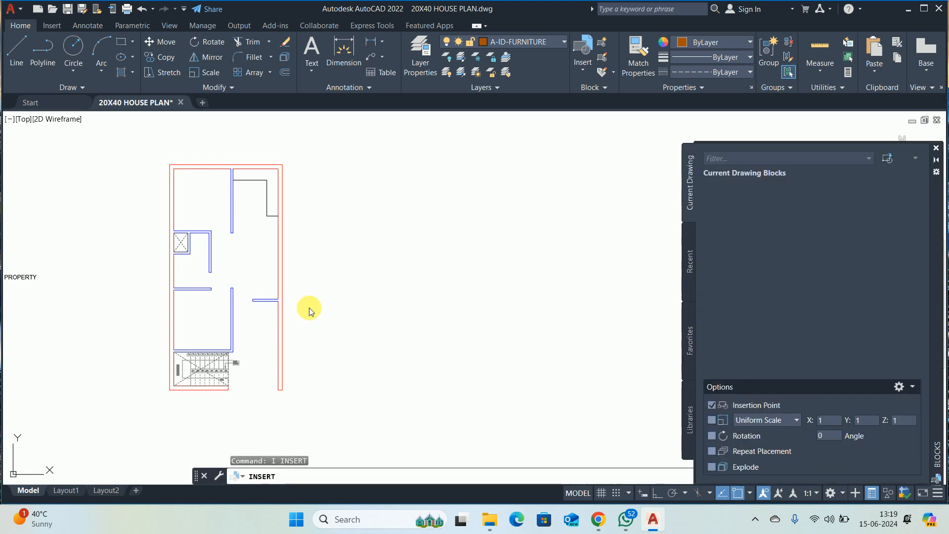
{"action": "left_click", "coordinate": [887, 158]}
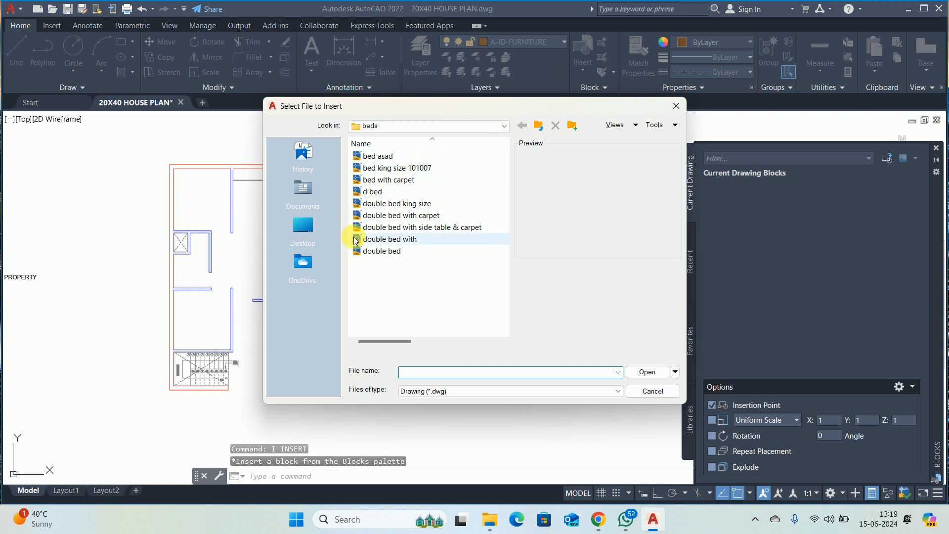
{"action": "left_click", "coordinate": [367, 156]}
{"action": "left_click", "coordinate": [371, 168]}
{"action": "left_click", "coordinate": [377, 180]}
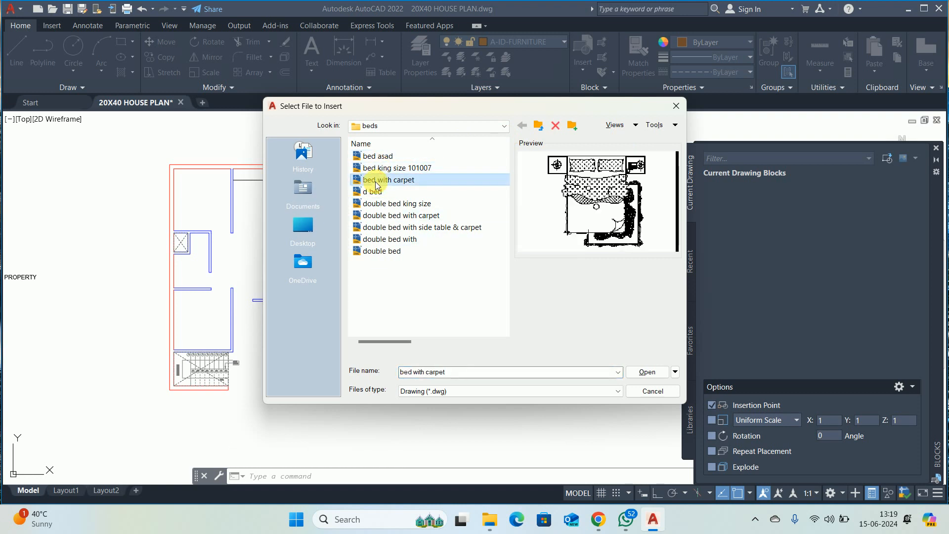
{"action": "left_click", "coordinate": [375, 192]}
{"action": "left_click", "coordinate": [378, 205]}
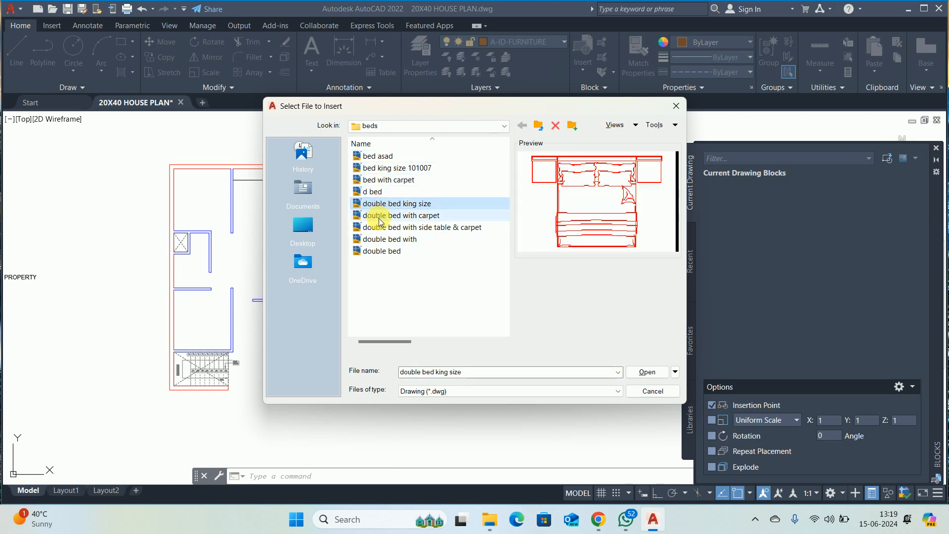
{"action": "left_click", "coordinate": [377, 216]}
{"action": "left_click", "coordinate": [377, 227]}
{"action": "left_click", "coordinate": [380, 252]}
{"action": "left_click", "coordinate": [381, 240]}
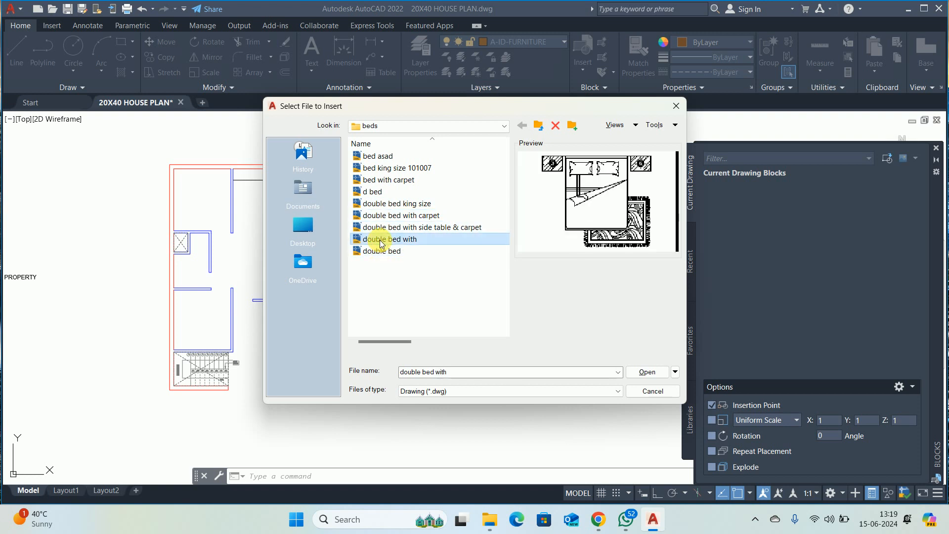
- Load the chosen bed as a block, place it on the upper bedroom's left wall, and erase that copy
{"action": "left_click", "coordinate": [647, 372]}
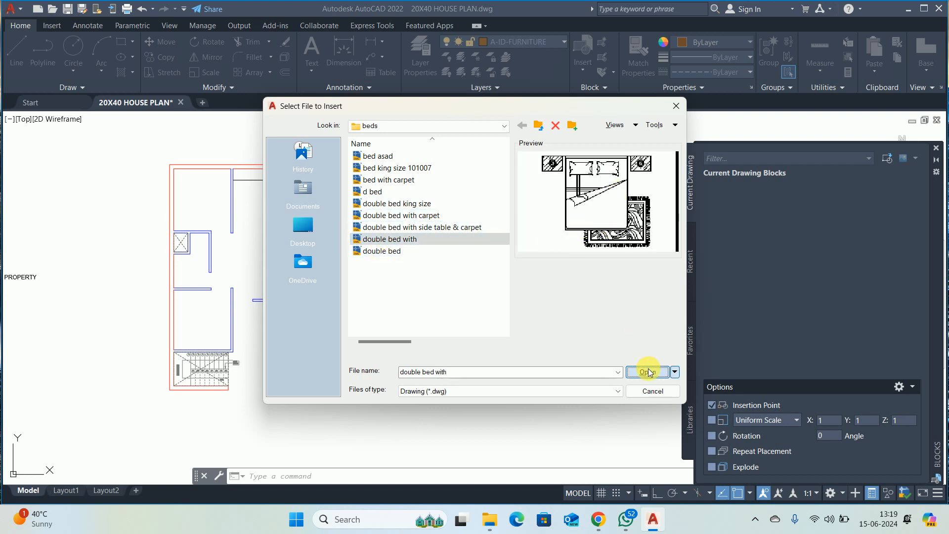
{"action": "scroll", "coordinate": [163, 208], "scroll_direction": "up", "scroll_amount": 2}
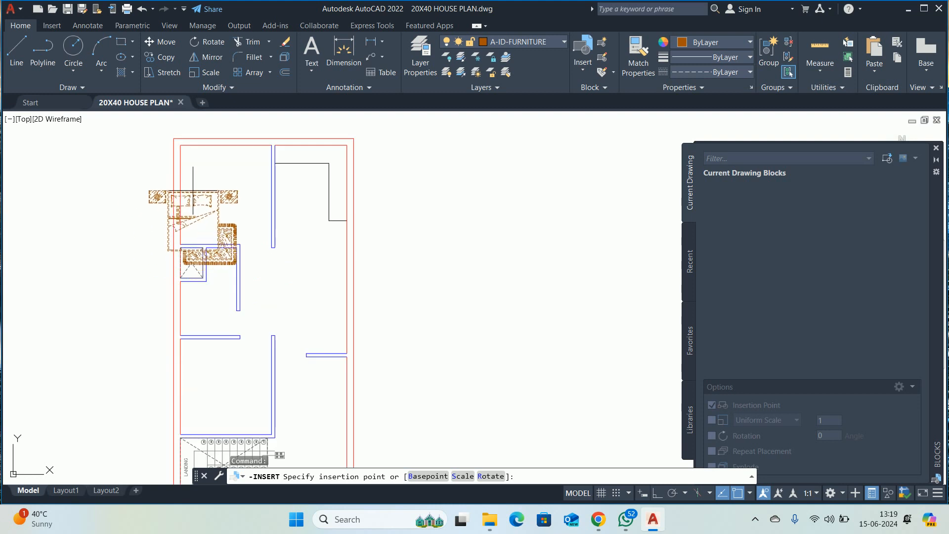
{"action": "left_click", "coordinate": [181, 195]}
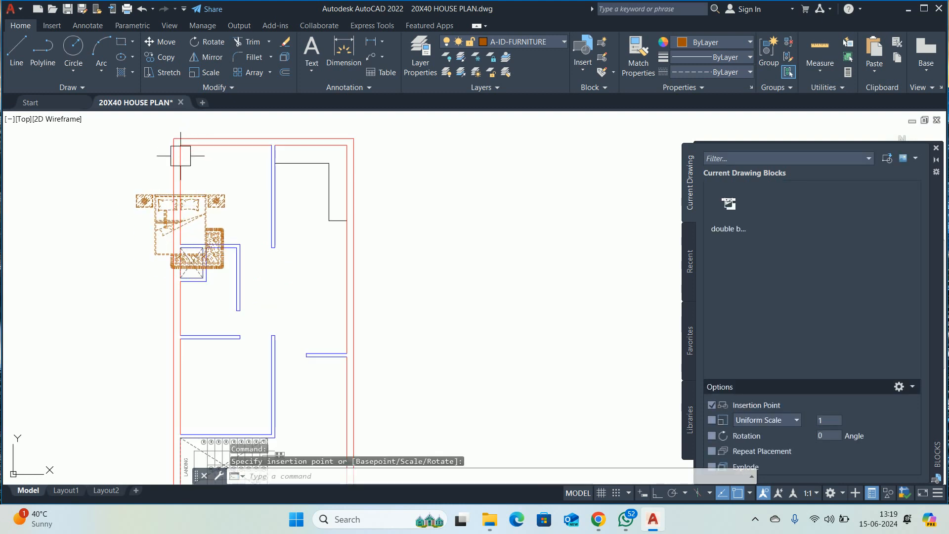
{"action": "key", "text": "Escape"}
{"action": "left_click", "coordinate": [205, 208]}
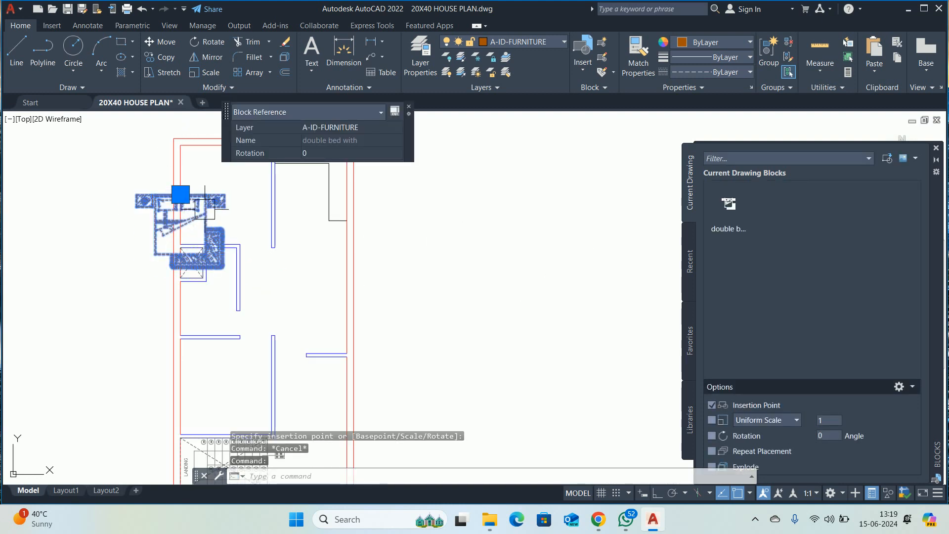
{"action": "key", "text": "Delete"}
- Set the linetype of the A-ID-FURNITURE layer to Continuous and close the layer manager
{"action": "type", "text": "la"}
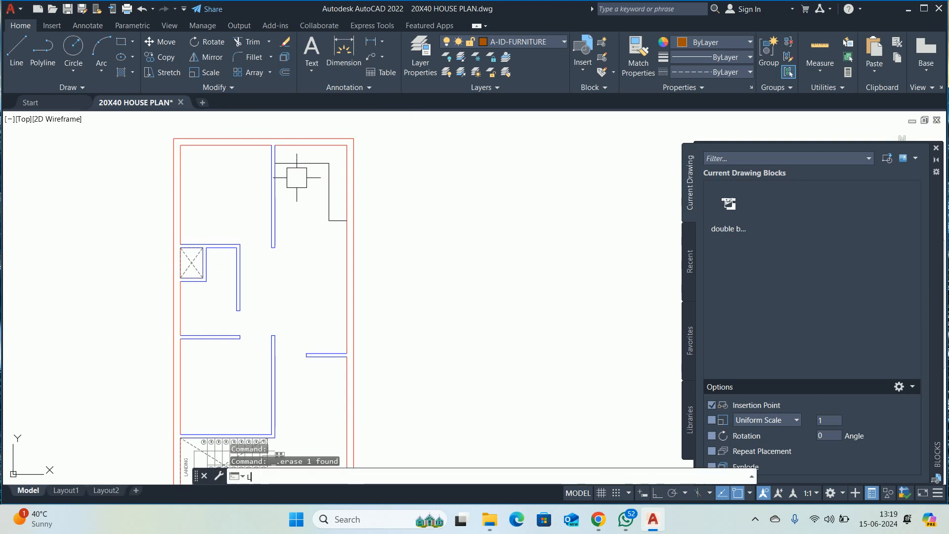
{"action": "key", "text": "Return"}
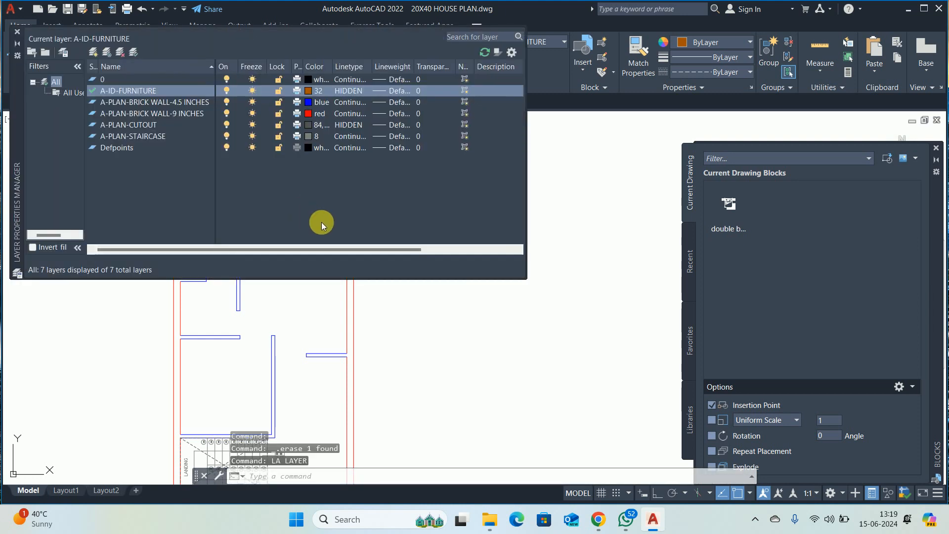
{"action": "left_click", "coordinate": [353, 93]}
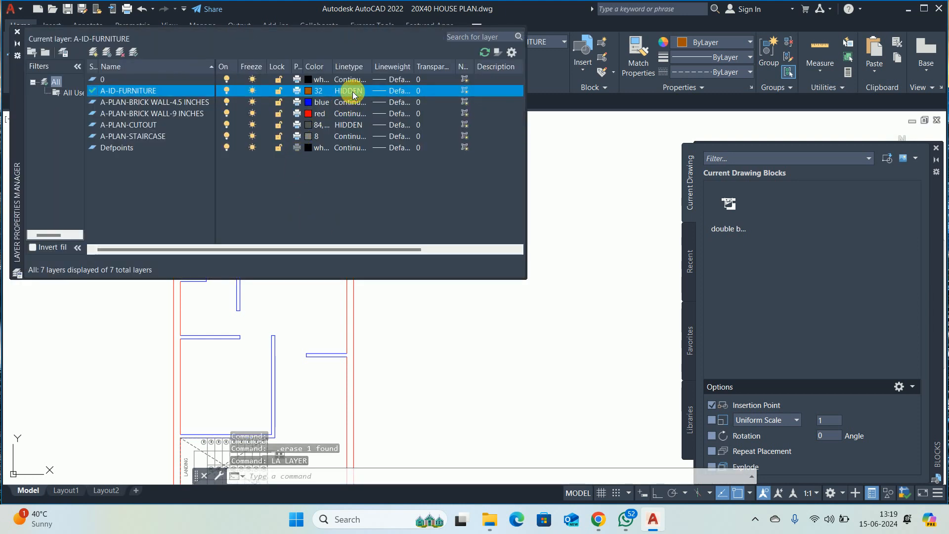
{"action": "left_click", "coordinate": [470, 221]}
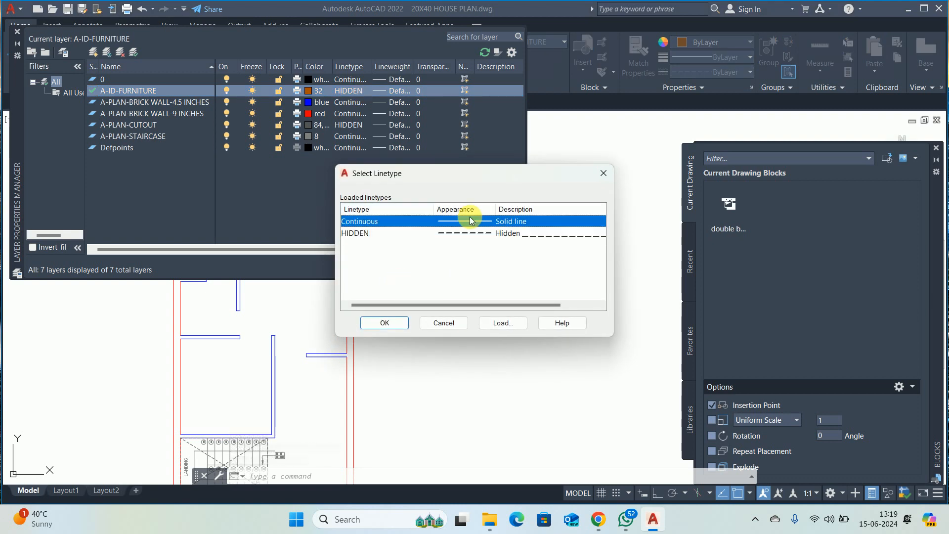
{"action": "left_click", "coordinate": [399, 324]}
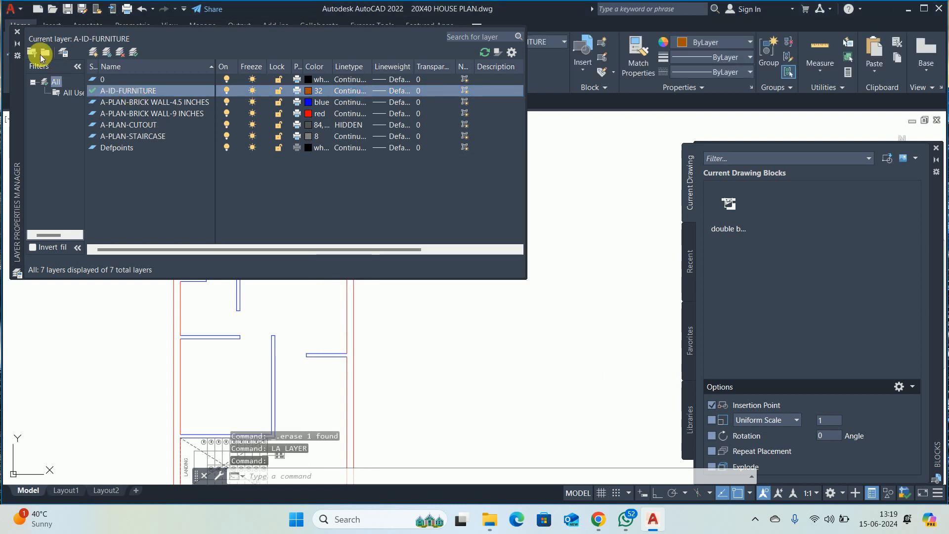
{"action": "left_click", "coordinate": [14, 33]}
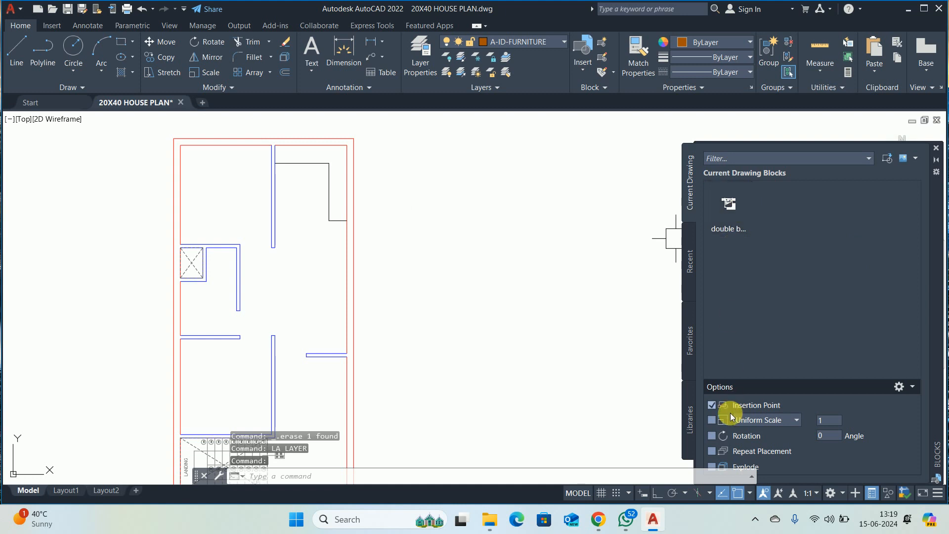
- Insert the "double bed with" block at the midpoint of the upper bedroom's left wall, rotated with Ortho on so the headboard meets the wall
{"action": "left_click", "coordinate": [723, 434]}
{"action": "left_click", "coordinate": [729, 208]}
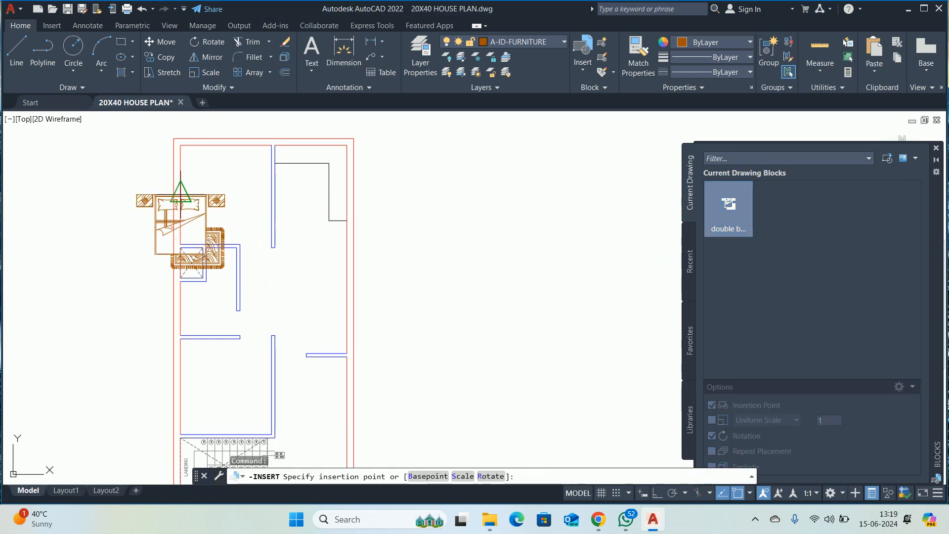
{"action": "left_click", "coordinate": [181, 196]}
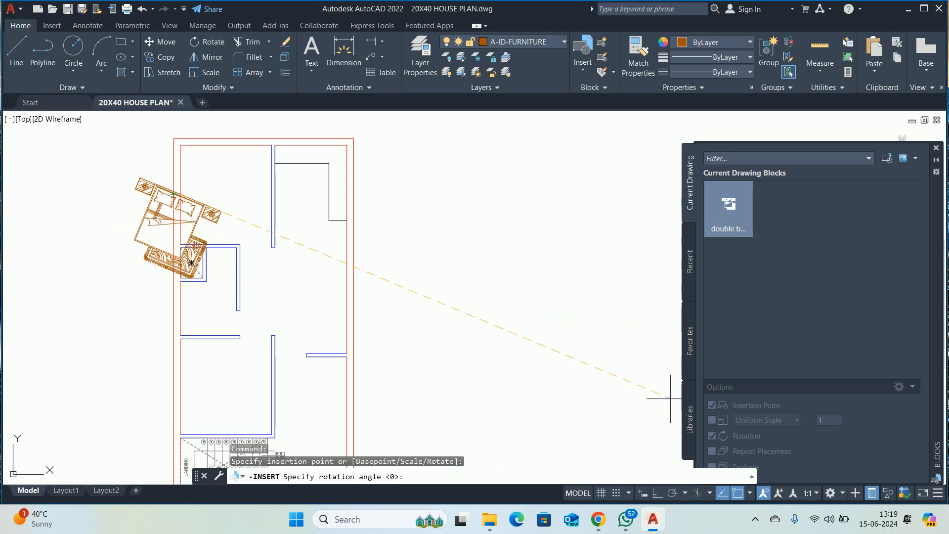
{"action": "left_click", "coordinate": [654, 496]}
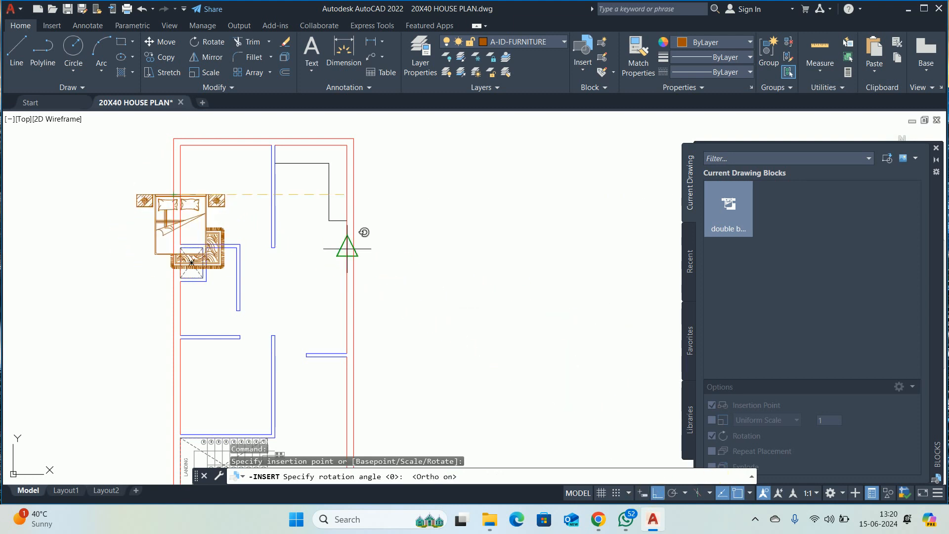
{"action": "middle_click_drag", "start_coordinate": [160, 122], "coordinate": [184, 214]}
{"action": "left_click", "coordinate": [193, 190]}
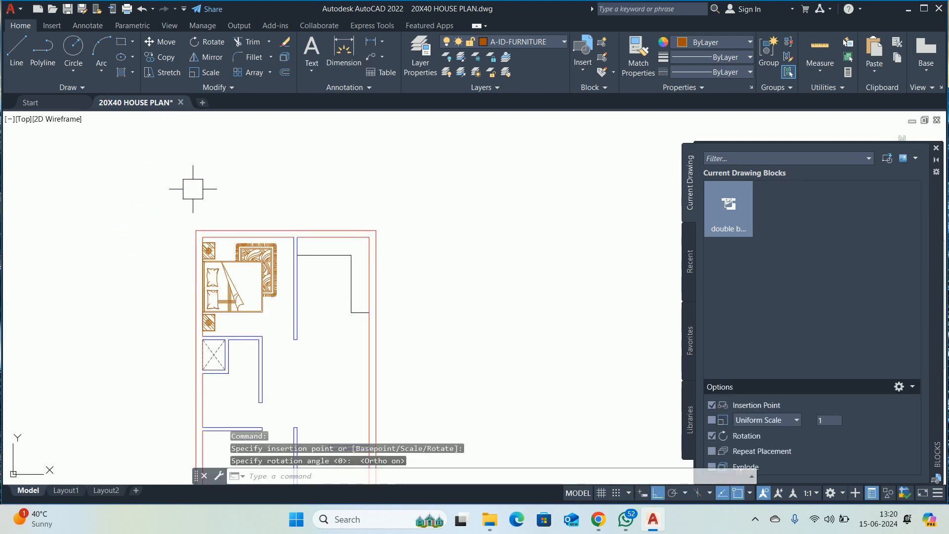
{"action": "key", "text": "Escape"}
{"action": "key", "text": "Escape"}
{"action": "key", "text": "Escape"}
- Preview the bed drawings in the beds folder for the second bedroom and choose the "bed with carpet" file
{"action": "middle_click_drag", "start_coordinate": [232, 247], "coordinate": [236, 233]}
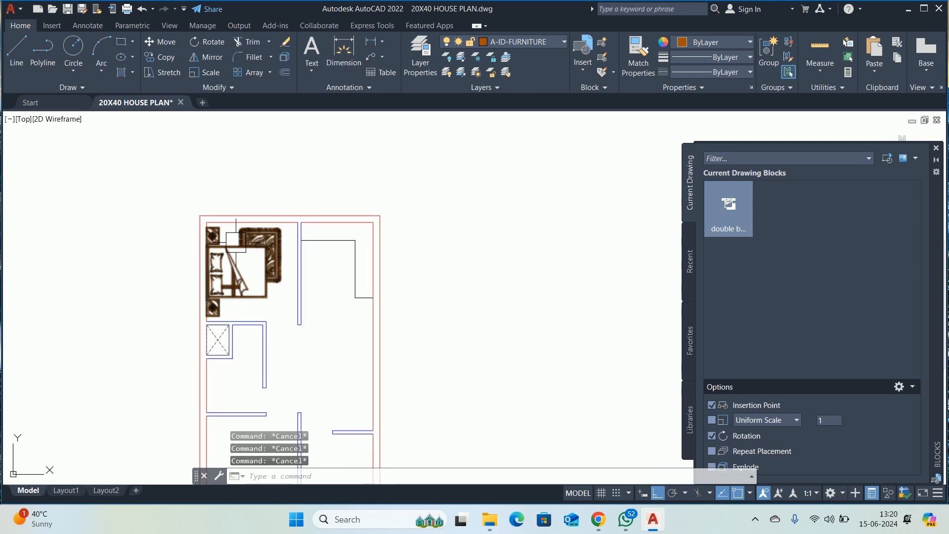
{"action": "scroll", "coordinate": [254, 251], "scroll_direction": "down", "scroll_amount": 2}
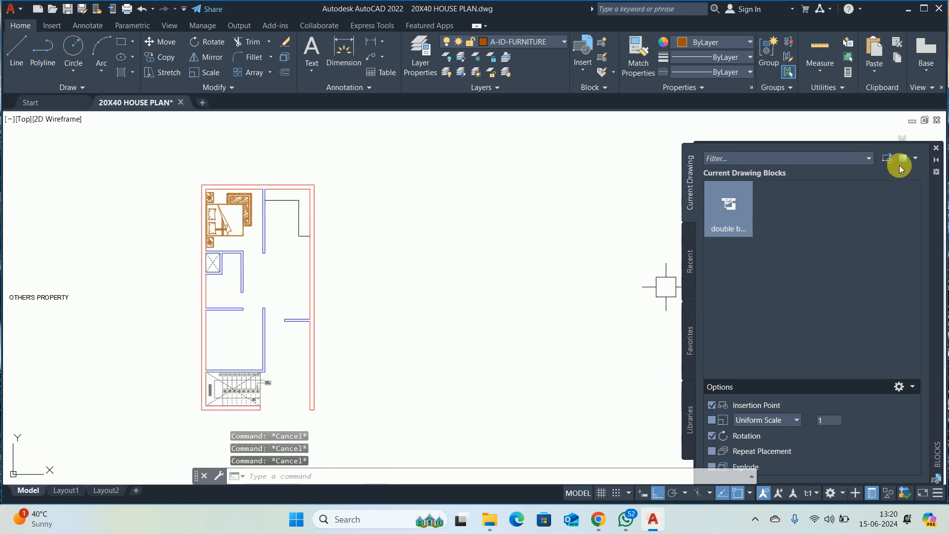
{"action": "left_click", "coordinate": [887, 158]}
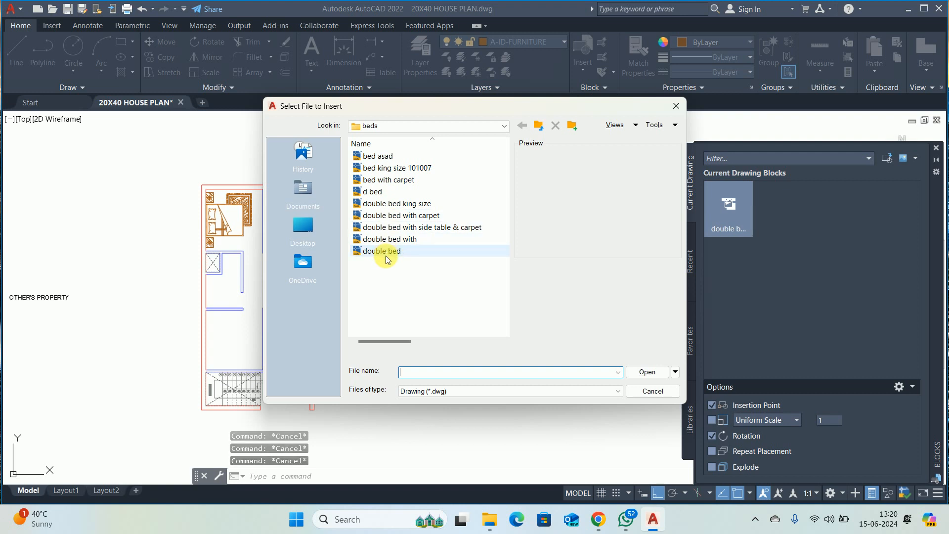
{"action": "left_click", "coordinate": [386, 253]}
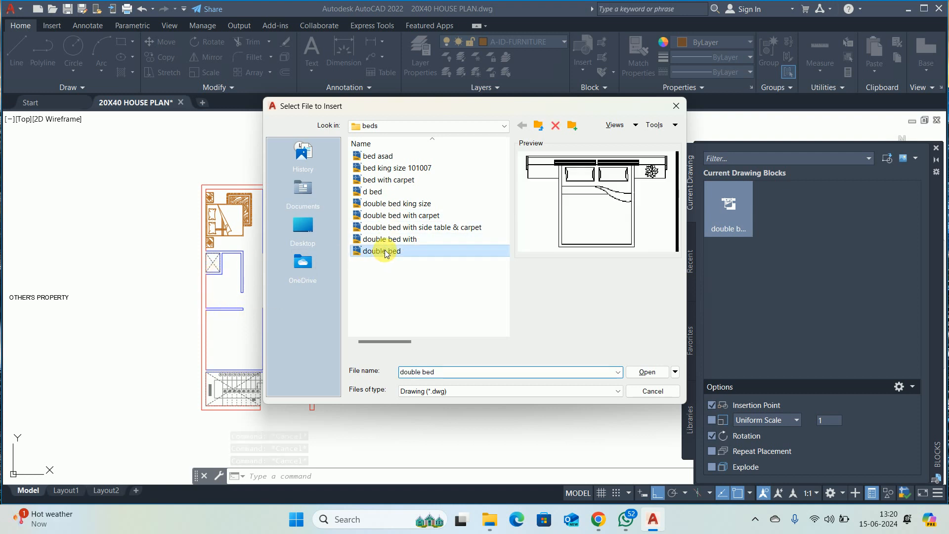
{"action": "left_click", "coordinate": [389, 239]}
{"action": "left_click", "coordinate": [392, 229]}
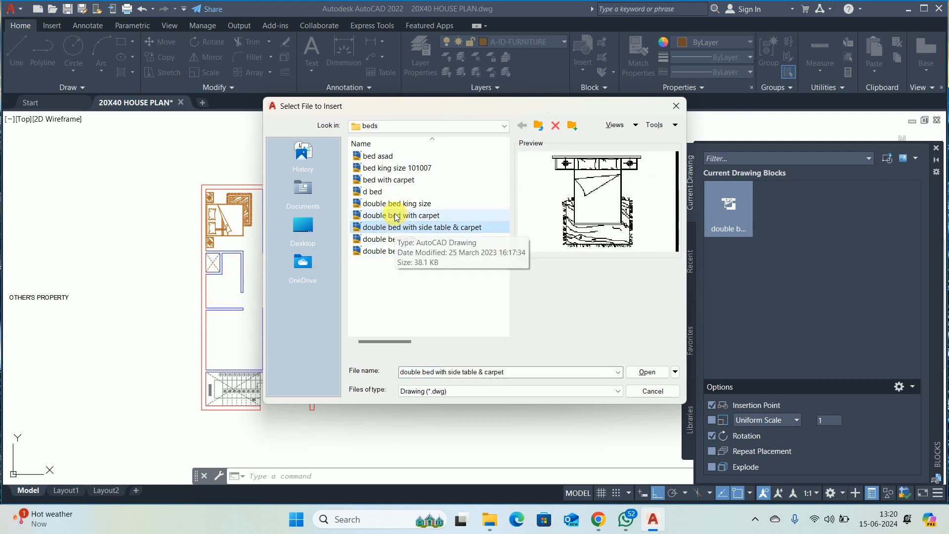
{"action": "left_click", "coordinate": [396, 216]}
{"action": "left_click", "coordinate": [391, 204]}
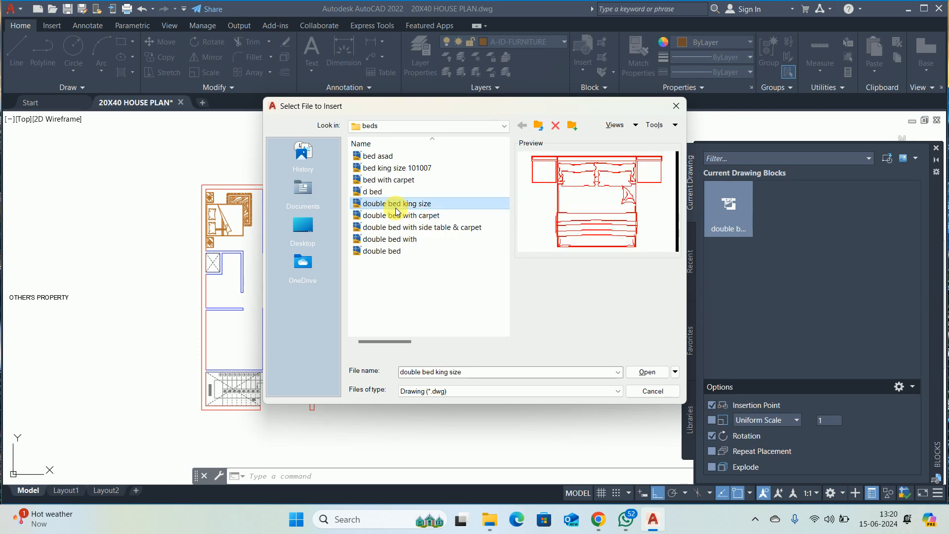
{"action": "left_click", "coordinate": [382, 194]}
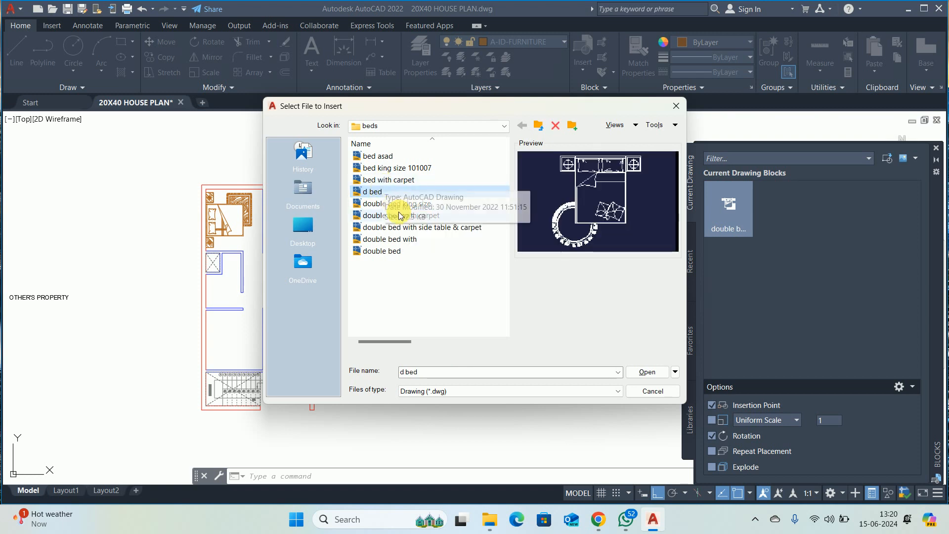
{"action": "left_click", "coordinate": [397, 182]}
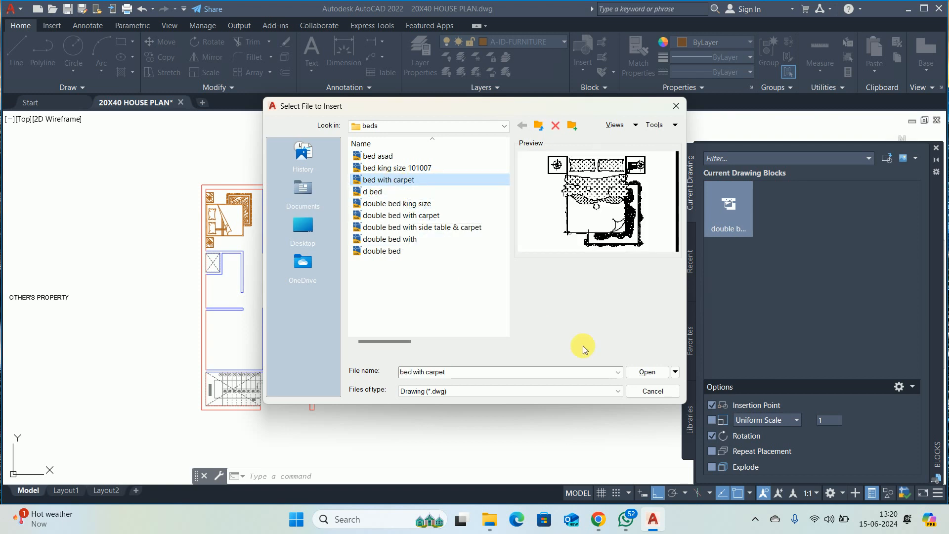
- Place the "bed with carpet" block at the lower bedroom's left wall, rotated so its headboard lies against that wall
{"action": "left_click", "coordinate": [641, 372]}
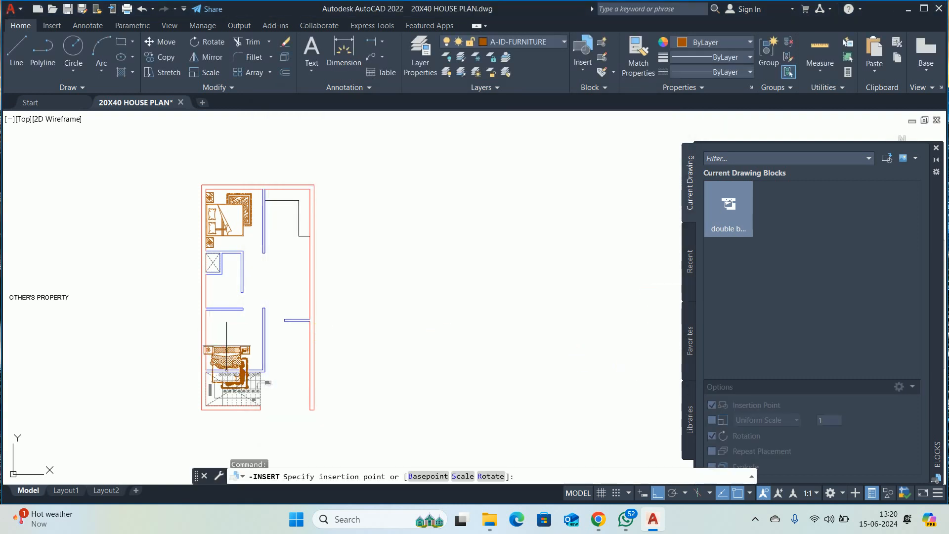
{"action": "left_click", "coordinate": [206, 339]}
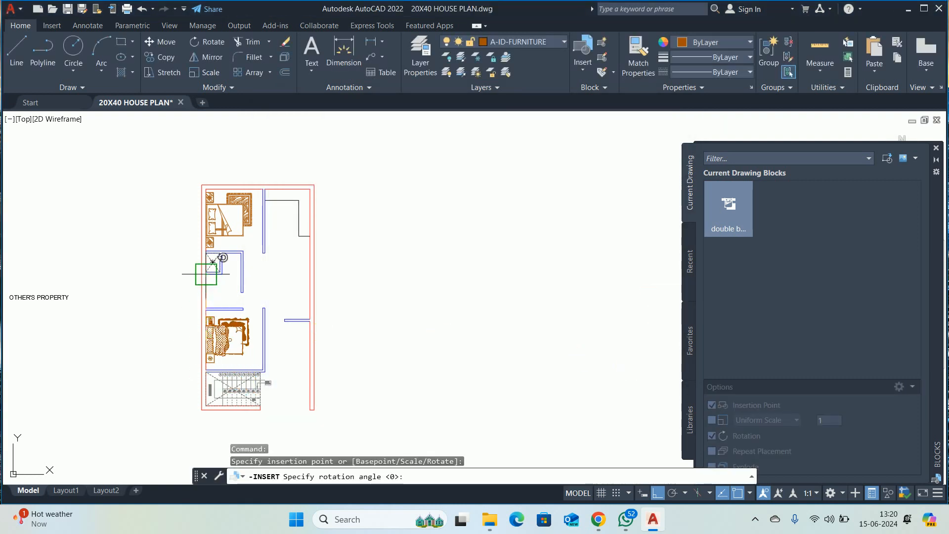
{"action": "key", "text": "Escape"}
{"action": "key", "text": "Escape"}
{"action": "scroll", "coordinate": [208, 318], "scroll_direction": "up", "scroll_amount": 4}
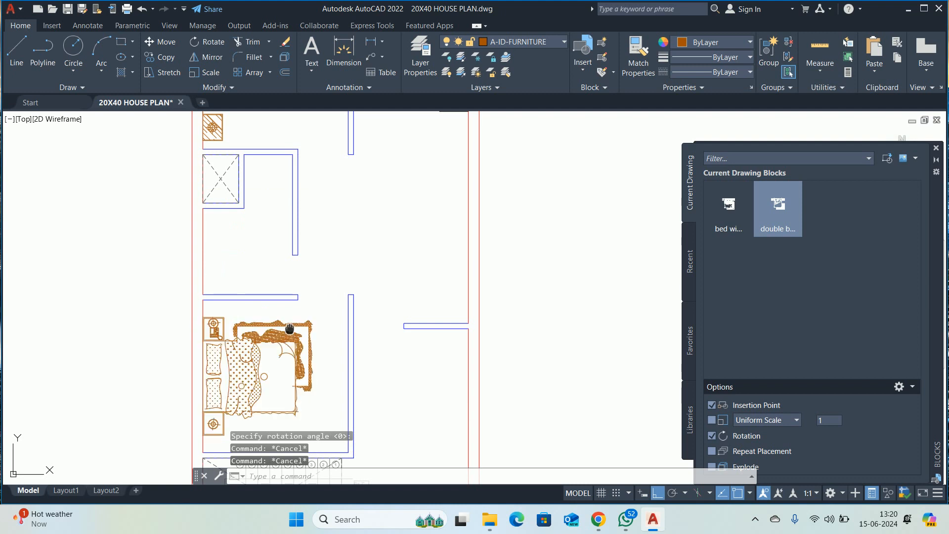
{"action": "middle_click_drag", "start_coordinate": [289, 328], "coordinate": [246, 192]}
{"action": "type", "text": "mi"}
{"action": "key", "text": "Return"}
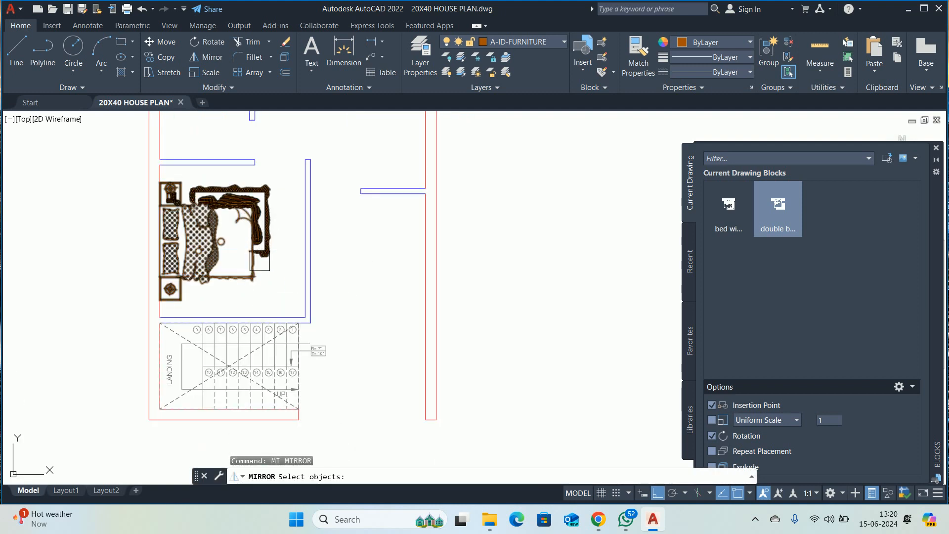
{"action": "left_click", "coordinate": [247, 266]}
{"action": "key", "text": "Escape"}
{"action": "key", "text": "Escape"}
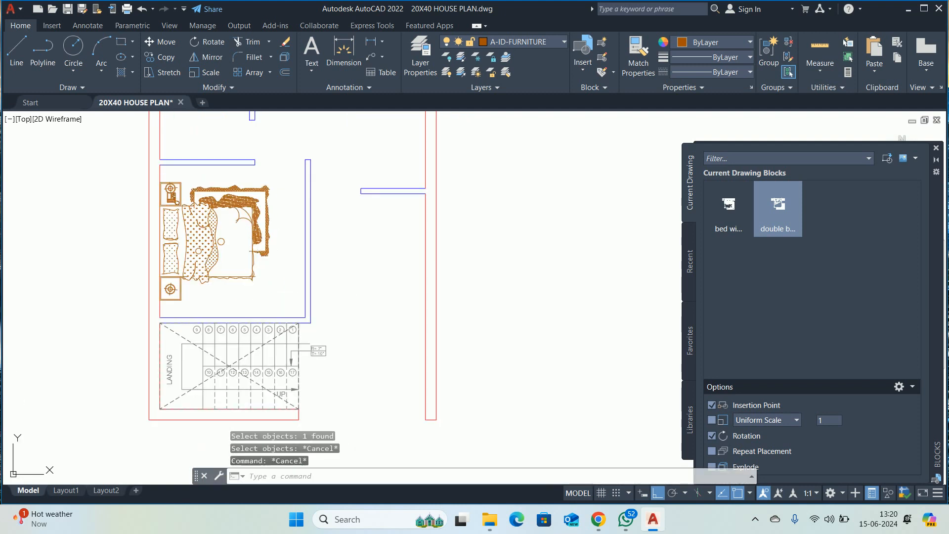
- Mirror the lower bedroom's bed about a horizontal axis through its headboard's midpoint and erase the source object
{"action": "middle_click_drag", "start_coordinate": [244, 257], "coordinate": [253, 265]}
{"action": "type", "text": "mi"}
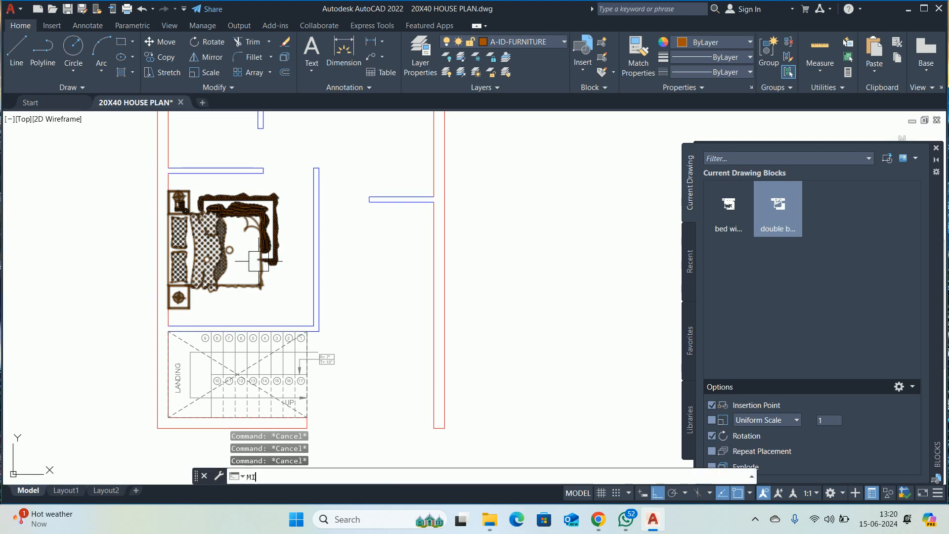
{"action": "key", "text": "Return"}
{"action": "left_click", "coordinate": [259, 259]}
{"action": "scroll", "coordinate": [179, 248], "scroll_direction": "up", "scroll_amount": 2}
{"action": "key", "text": "Return"}
{"action": "left_click", "coordinate": [159, 250]}
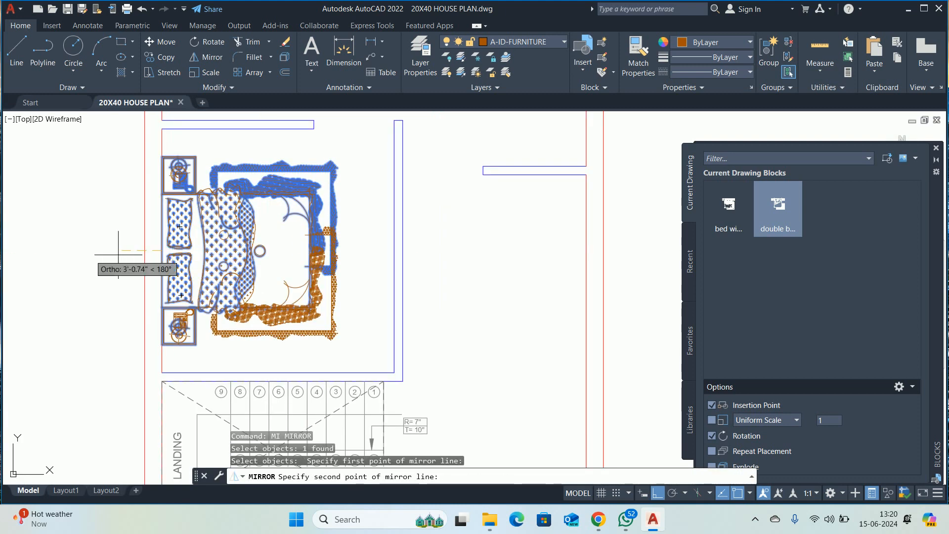
{"action": "type", "text": "y"}
{"action": "key", "text": "Return"}
{"action": "key", "text": "Escape"}
{"action": "key", "text": "Escape"}
{"action": "scroll", "coordinate": [346, 297], "scroll_direction": "down", "scroll_amount": 2}
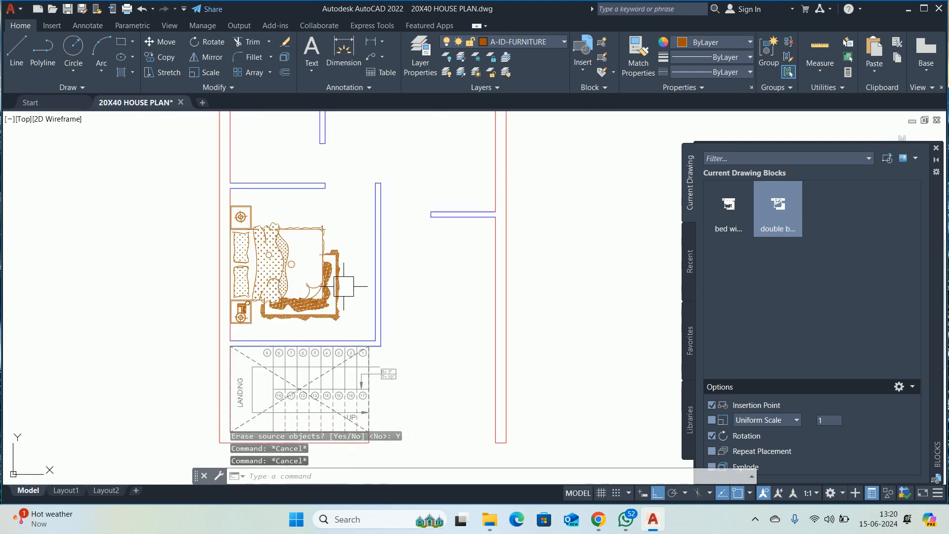
- Move the lower bedroom's bed down so its lower side table sits in the room's lower-left inner corner above the staircase
{"action": "middle_click_drag", "start_coordinate": [343, 289], "coordinate": [354, 333]}
{"action": "key", "text": "Escape"}
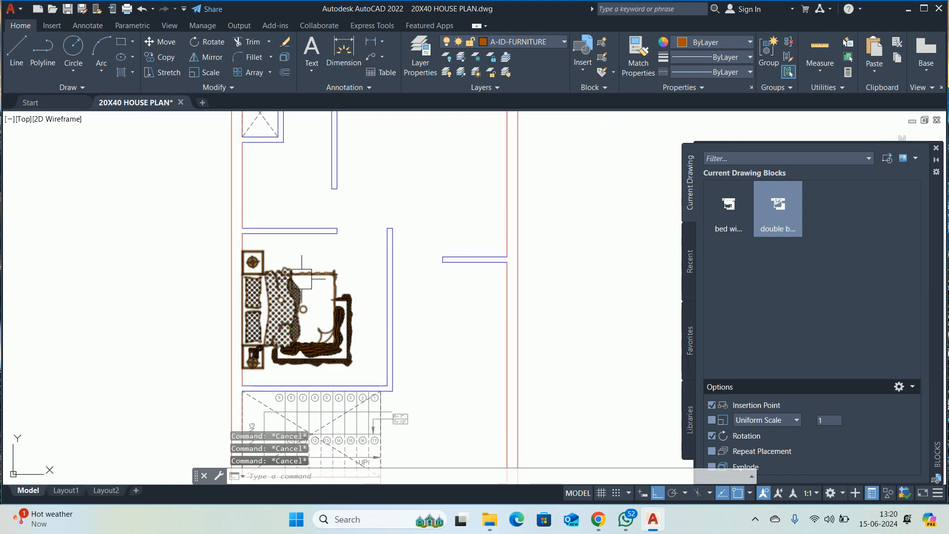
{"action": "mouse_move", "coordinate": [301, 280]}
{"action": "middle_mouse_down"}
{"action": "mouse_move", "coordinate": [316, 306]}
{"action": "mouse_move", "coordinate": [303, 211]}
{"action": "middle_mouse_up"}
{"action": "type", "text": "m"}
{"action": "key", "text": "Return"}
{"action": "left_click", "coordinate": [305, 317]}
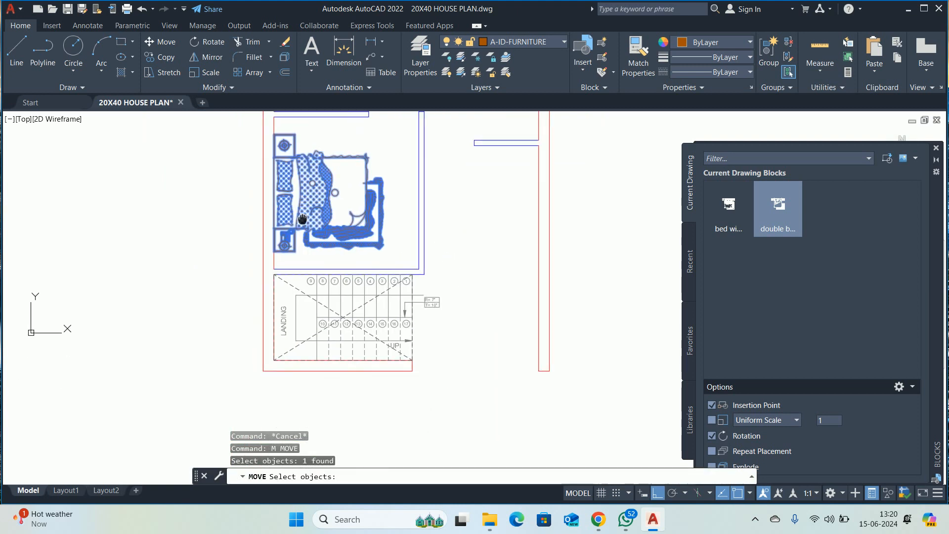
{"action": "scroll", "coordinate": [288, 229], "scroll_direction": "up", "scroll_amount": 4}
{"action": "key", "text": "Return"}
{"action": "left_click", "coordinate": [287, 229]}
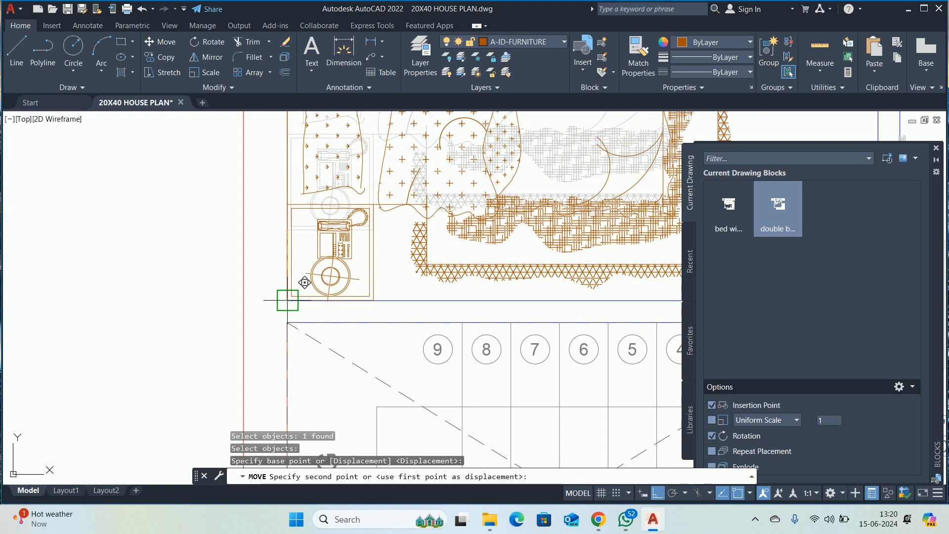
{"action": "key", "text": "Escape"}
{"action": "key", "text": "Escape"}
{"action": "scroll", "coordinate": [286, 299], "scroll_direction": "down", "scroll_amount": 3}
{"action": "middle_click_drag", "start_coordinate": [428, 247], "coordinate": [356, 336]}
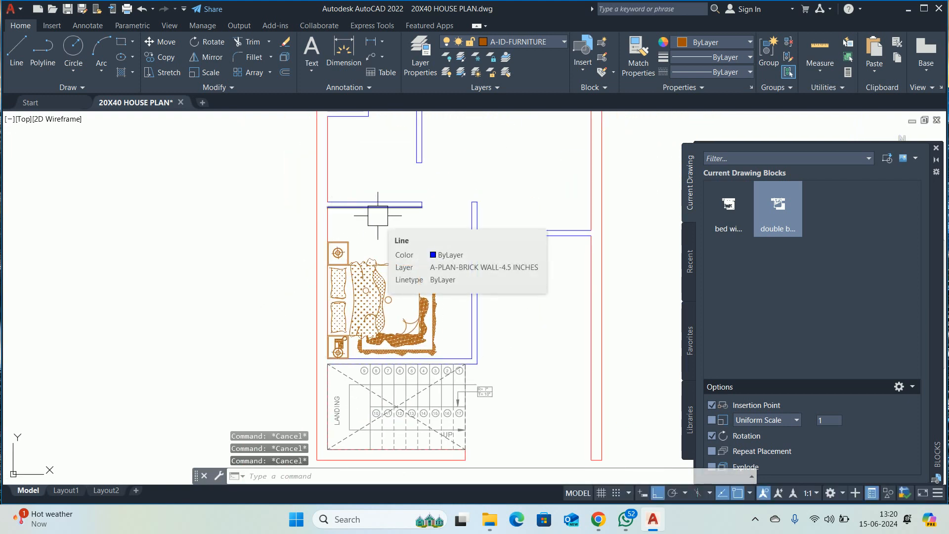
- Close the Blocks palette to free the drawing area
{"action": "middle_click_drag", "start_coordinate": [341, 145], "coordinate": [377, 308]}
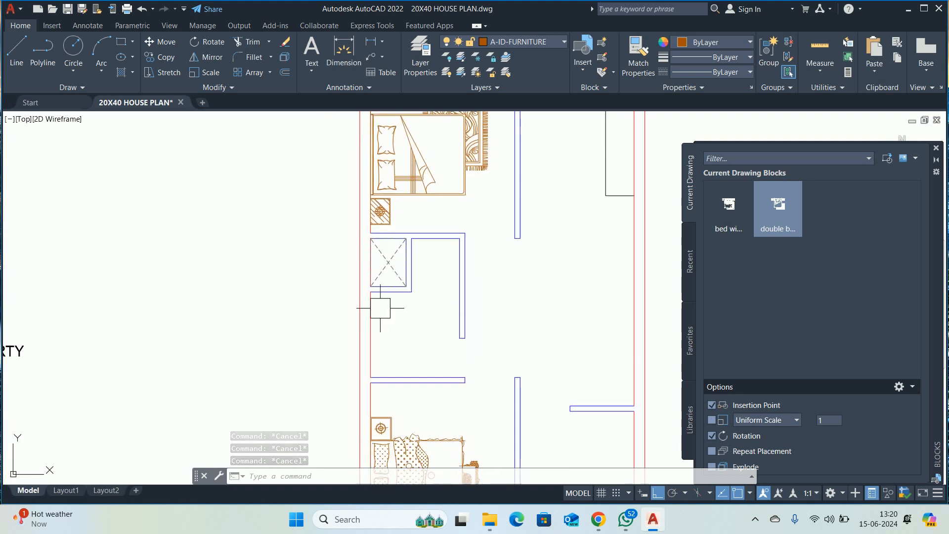
{"action": "left_click", "coordinate": [936, 147]}
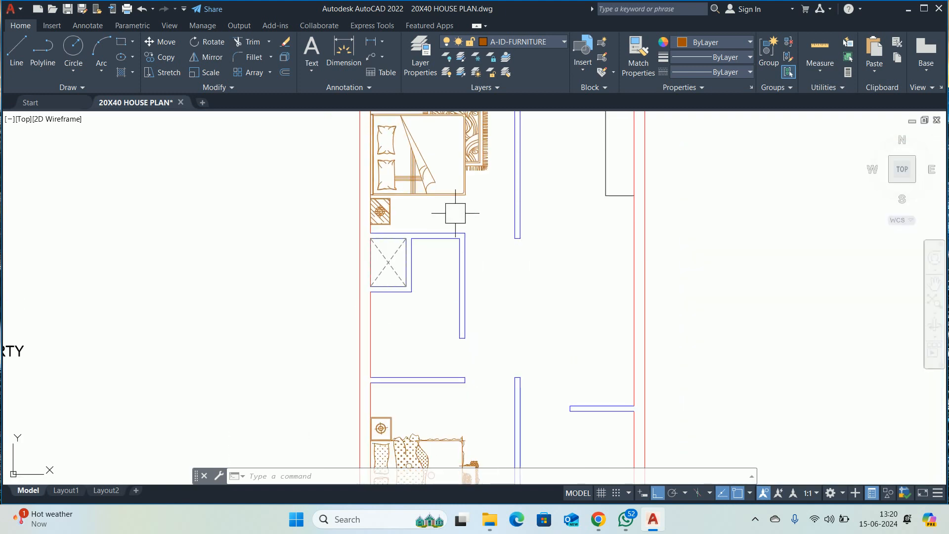
{"action": "scroll", "coordinate": [465, 222], "scroll_direction": "down", "scroll_amount": 4}
{"action": "middle_click_drag", "start_coordinate": [472, 230], "coordinate": [386, 277]}
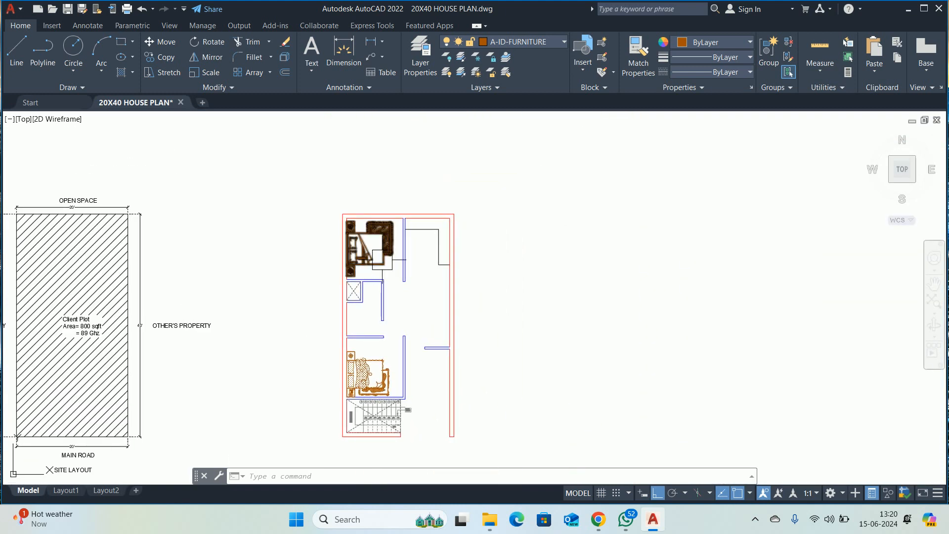
- Examine the bed placement in both bedrooms and the free space between the lower bed and the partition wall above it
{"action": "scroll", "coordinate": [383, 261], "scroll_direction": "up", "scroll_amount": 4}
{"action": "scroll", "coordinate": [384, 281], "scroll_direction": "down", "scroll_amount": 6}
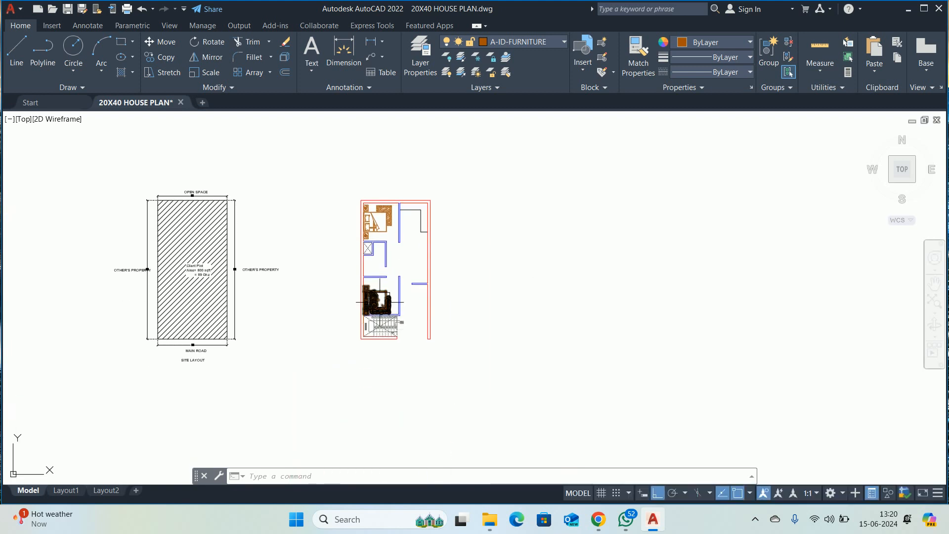
{"action": "scroll", "coordinate": [391, 357], "scroll_direction": "up", "scroll_amount": 8}
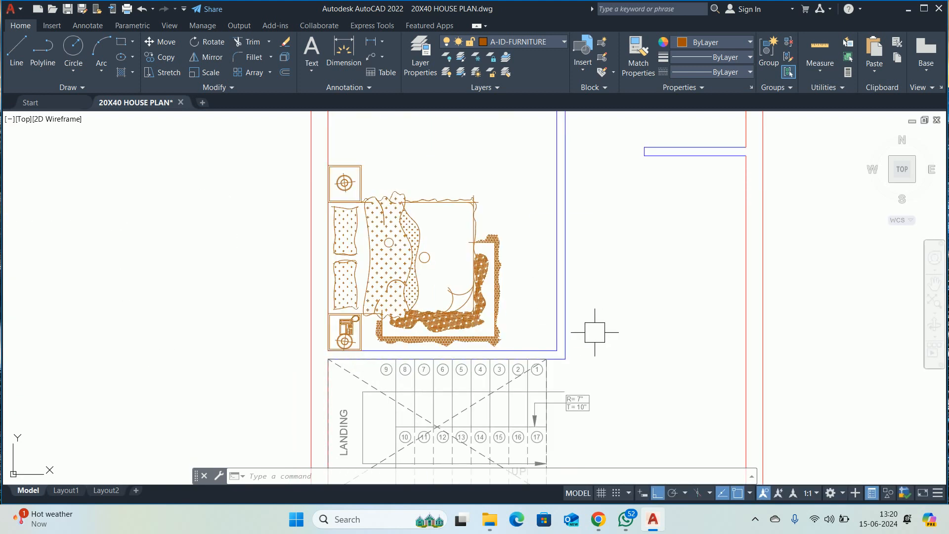
{"action": "scroll", "coordinate": [552, 320], "scroll_direction": "down", "scroll_amount": 2}
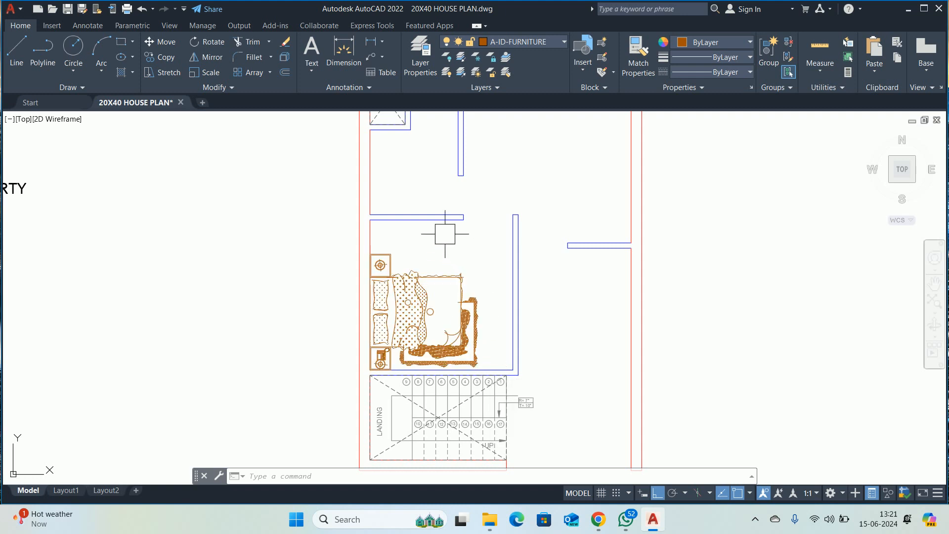
{"action": "middle_click_drag", "start_coordinate": [445, 234], "coordinate": [444, 247]}
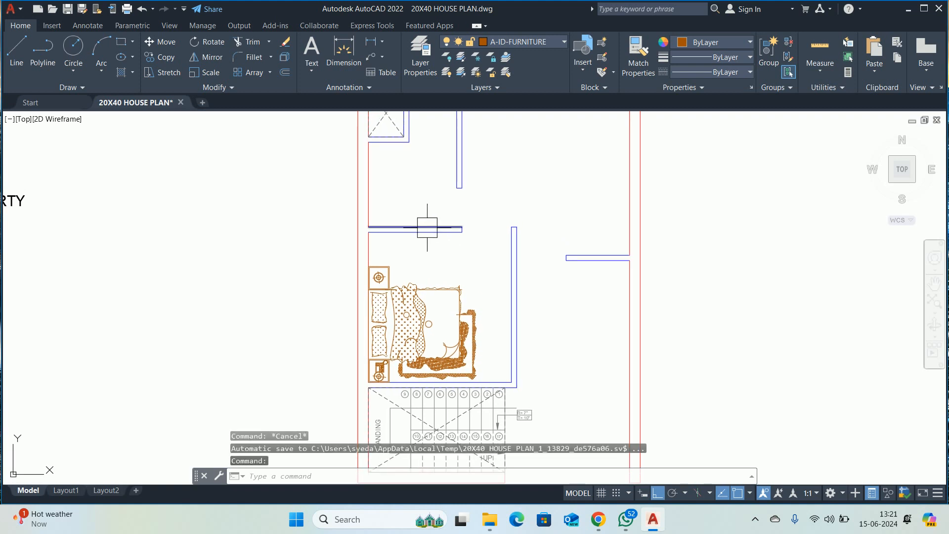
{"action": "key", "text": "Escape"}
{"action": "key", "text": "Escape"}
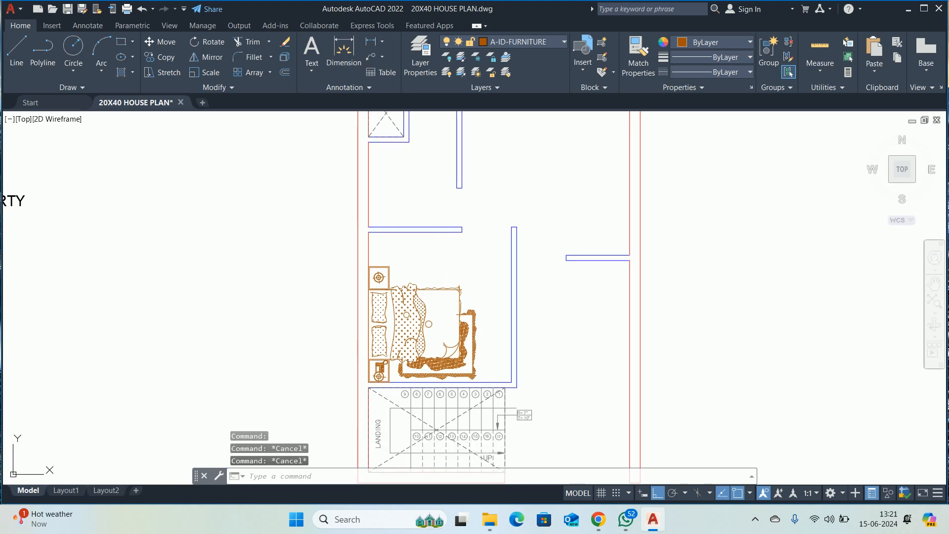
{"action": "middle_click_drag", "start_coordinate": [414, 159], "coordinate": [398, 237]}
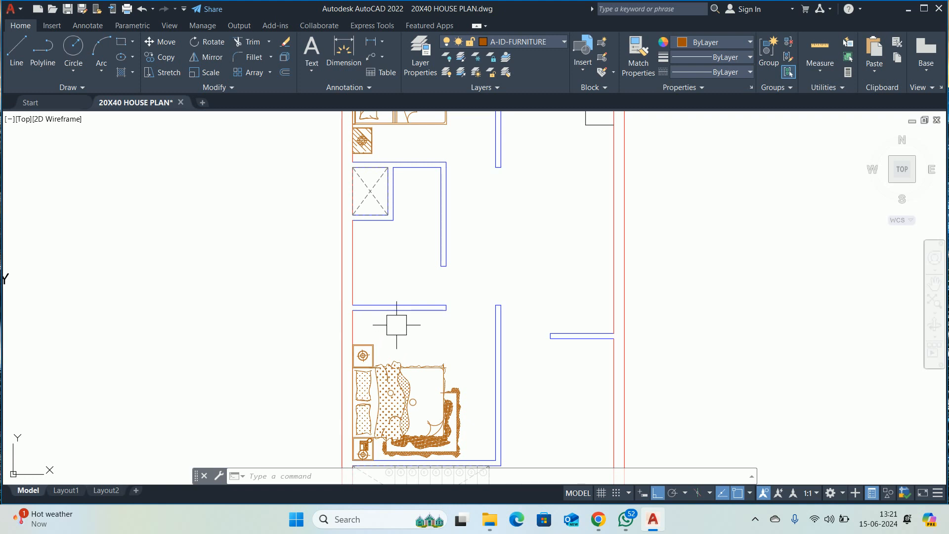
{"action": "key", "text": "Escape"}
{"action": "key", "text": "Escape"}
{"action": "key", "text": "Escape"}
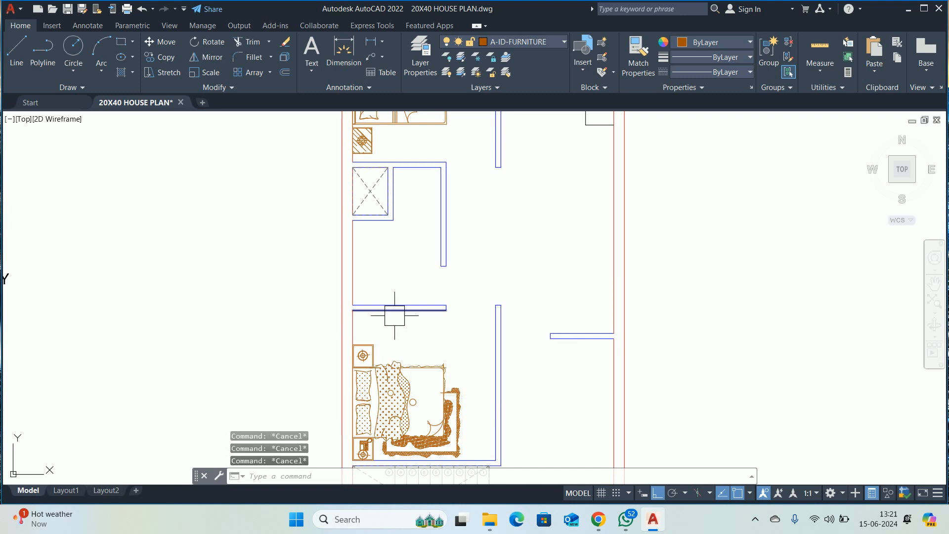
- Measure the gap between the lower bed's upper side table and the partition wall with a linear dimension, without placing it
{"action": "type", "text": "DLI"}
{"action": "key", "text": "Return"}
{"action": "scroll", "coordinate": [378, 326], "scroll_direction": "up", "scroll_amount": 4}
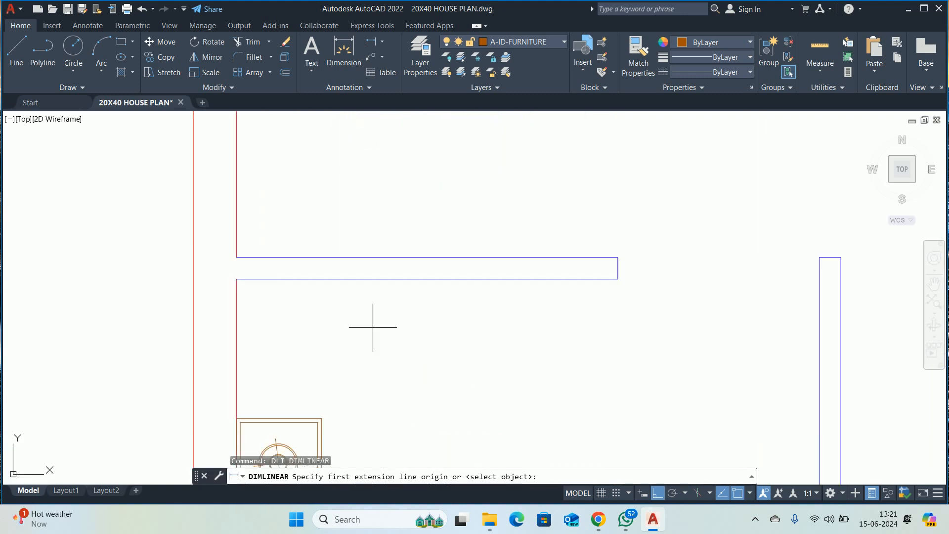
{"action": "left_click", "coordinate": [321, 418]}
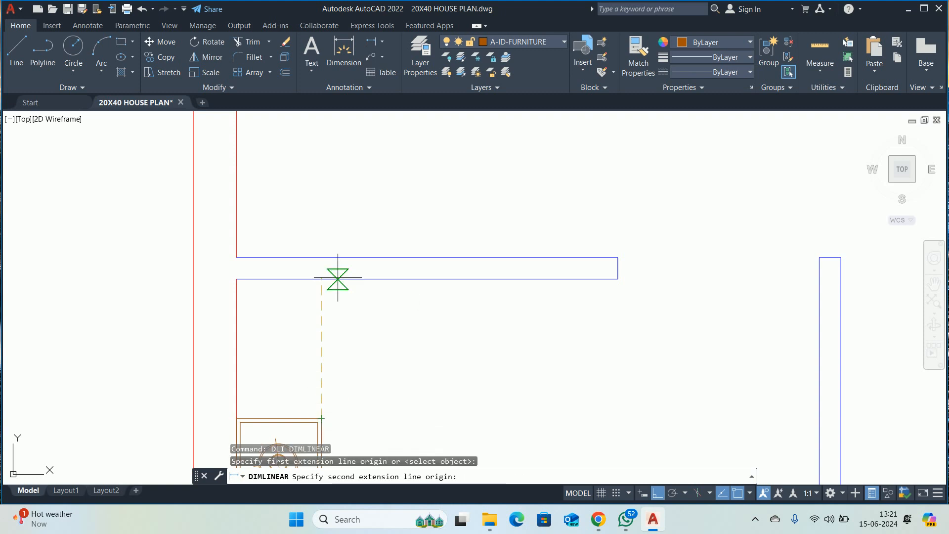
{"action": "left_click", "coordinate": [321, 279]}
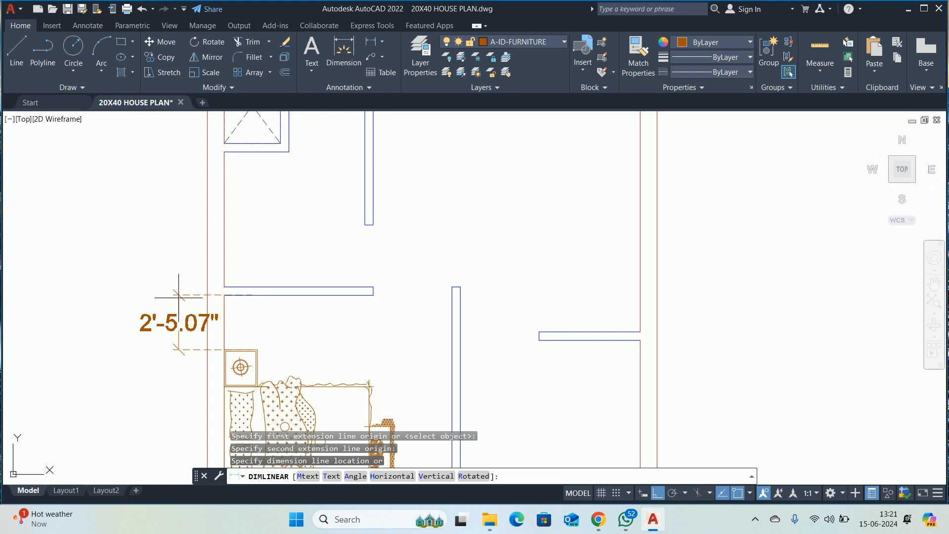
{"action": "key", "text": "Escape"}
{"action": "key", "text": "Escape"}
{"action": "key", "text": "Escape"}
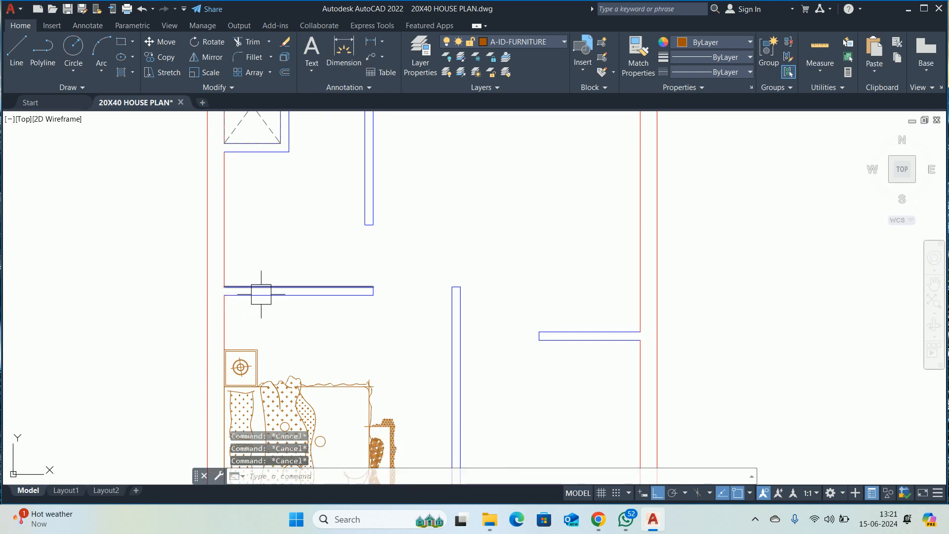
- Measure the length of the lower bedroom's upper partition wall with a linear dimension, without placing it
{"action": "scroll", "coordinate": [270, 297], "scroll_direction": "down", "scroll_amount": 4}
{"action": "scroll", "coordinate": [269, 304], "scroll_direction": "up", "scroll_amount": 2}
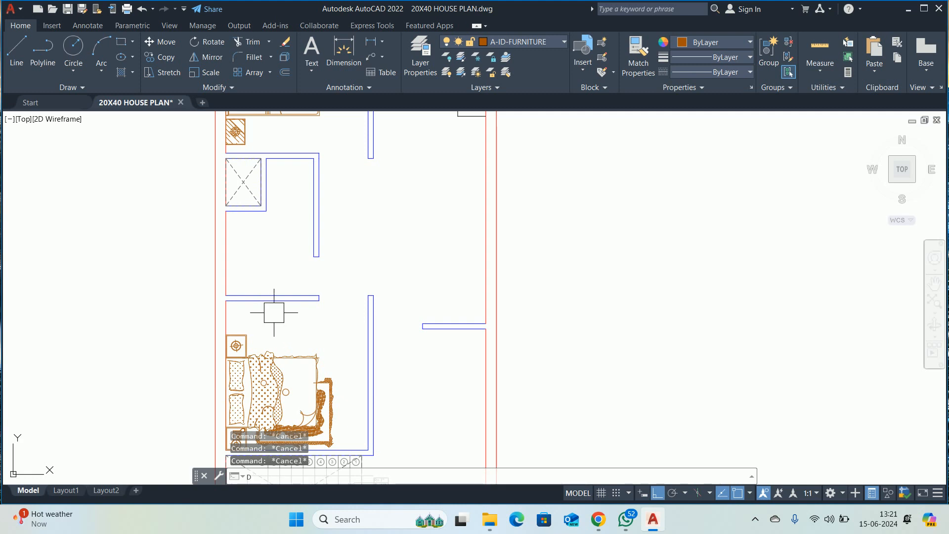
{"action": "type", "text": "DLI"}
{"action": "scroll", "coordinate": [276, 317], "scroll_direction": "up", "scroll_amount": 3}
{"action": "key", "text": "Return"}
{"action": "left_click", "coordinate": [274, 283]}
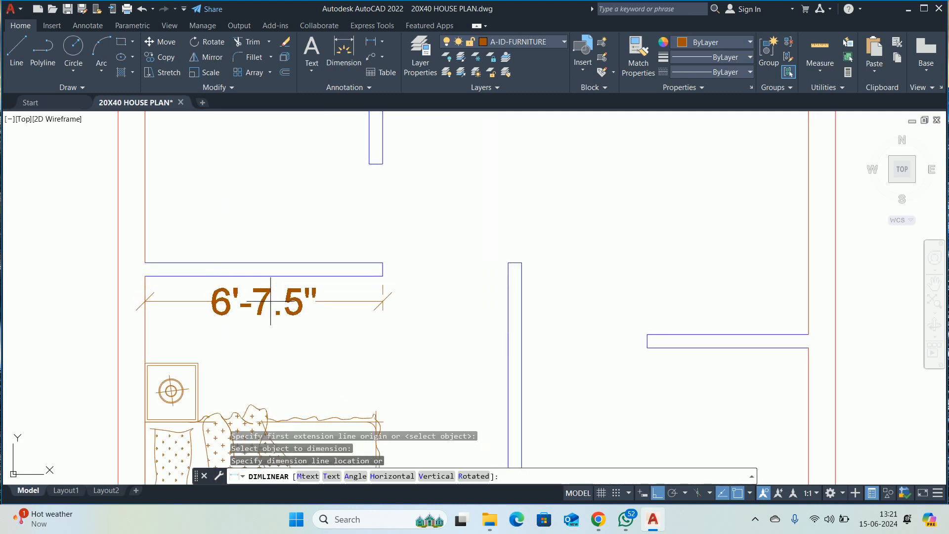
{"action": "key", "text": "Escape"}
{"action": "key", "text": "Escape"}
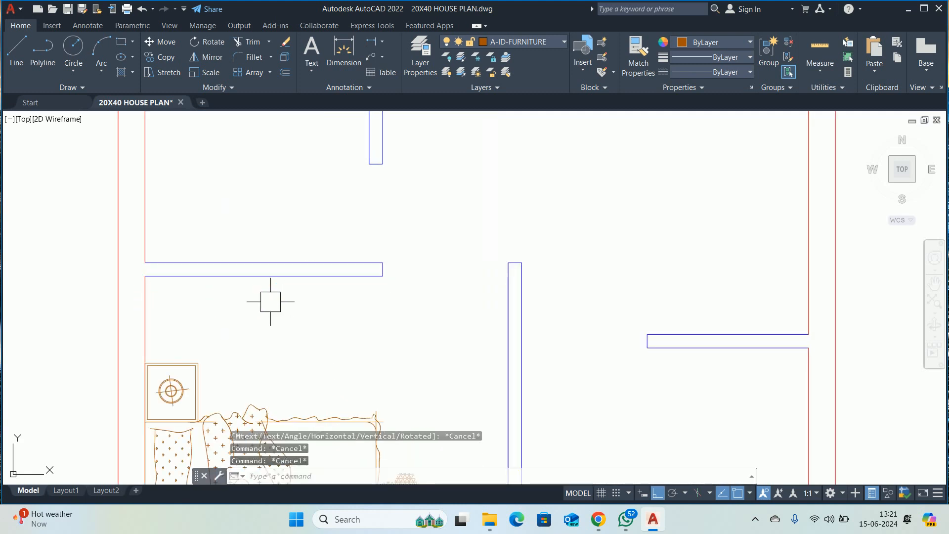
- Offset the lower line of the lower bedroom's upper partition wall by 24 into the room
{"action": "type", "text": "O"}
{"action": "key", "text": "Return"}
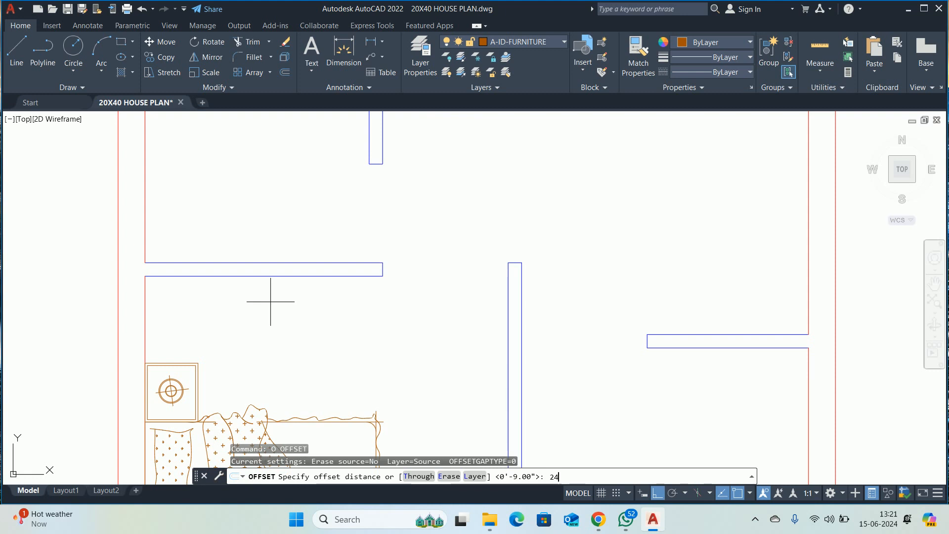
{"action": "type", "text": "24"}
{"action": "key", "text": "Return"}
{"action": "left_click", "coordinate": [281, 276]}
{"action": "left_click", "coordinate": [265, 326]}
{"action": "key", "text": "Escape"}
{"action": "key", "text": "Escape"}
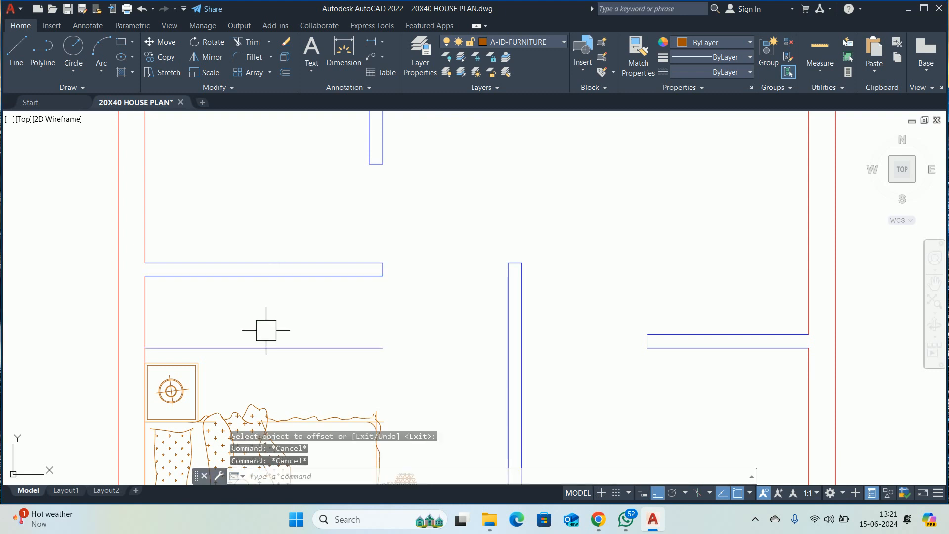
- Draw a rectangle from the offset line's left end to the lower corner of the partition wall's free end
{"action": "type", "text": "rec"}
{"action": "key", "text": "Return"}
{"action": "left_click", "coordinate": [145, 348]}
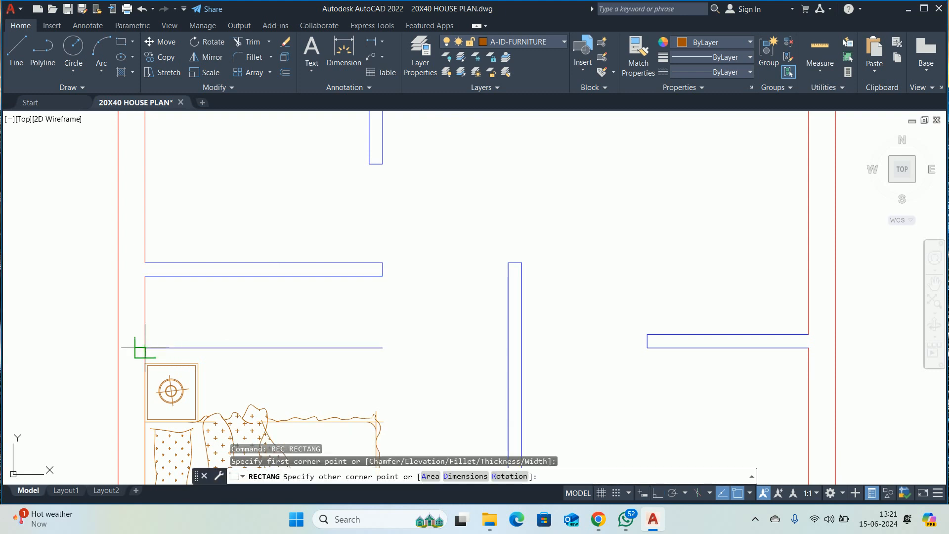
{"action": "left_click", "coordinate": [383, 276]}
{"action": "key", "text": "Escape"}
{"action": "key", "text": "Escape"}
- Delete the offset wall line beneath the rectangle's lower edge, keeping the rectangle
{"action": "left_click", "coordinate": [350, 361]}
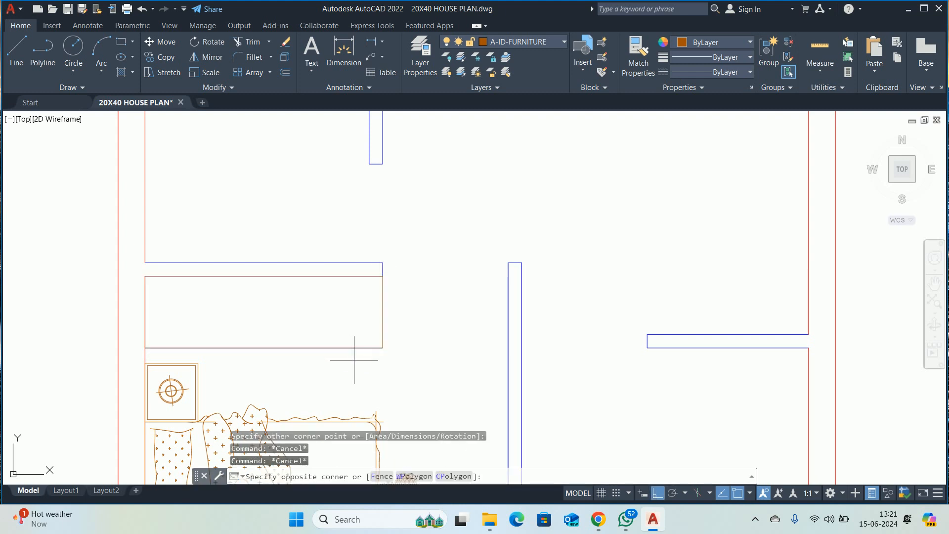
{"action": "left_click", "coordinate": [381, 323]}
{"action": "left_click", "coordinate": [415, 318], "text": "shift"}
{"action": "left_click", "coordinate": [323, 309], "text": "shift"}
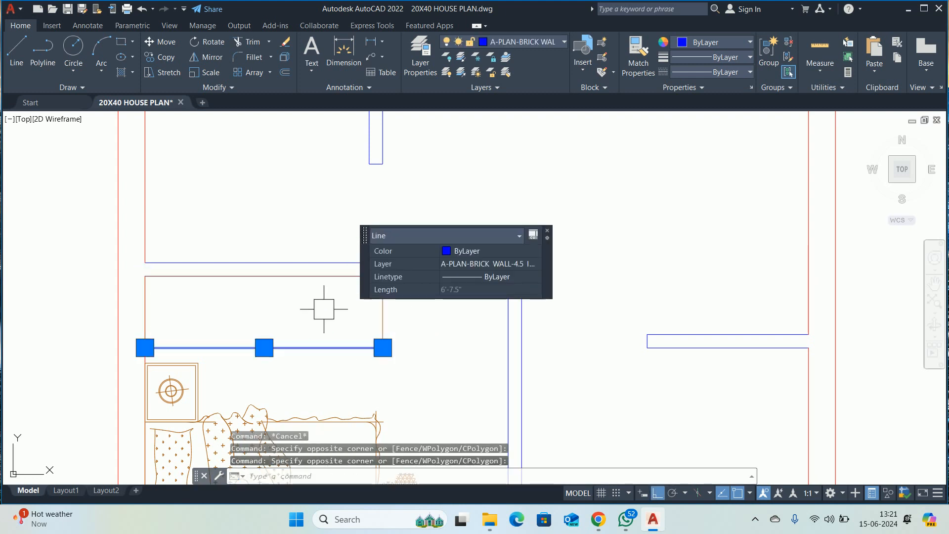
{"action": "key", "text": "Delete"}
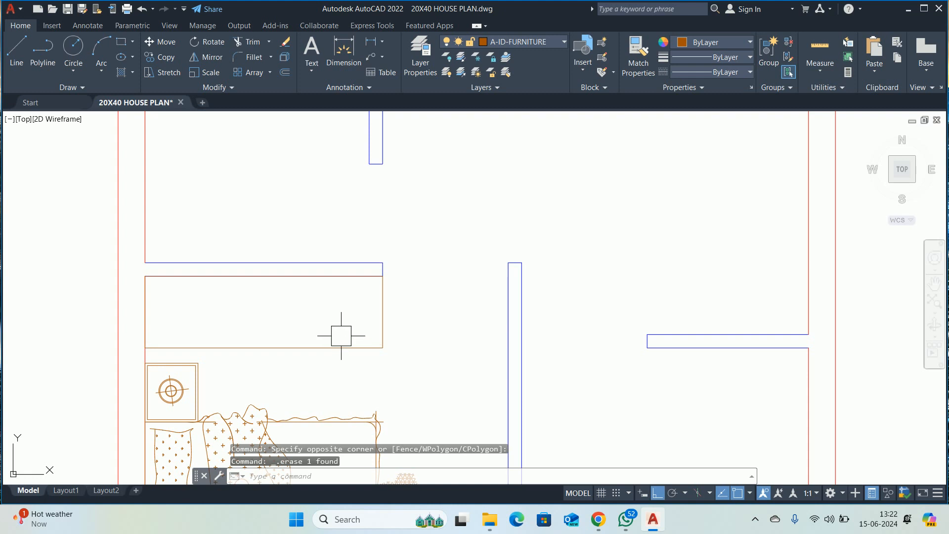
{"action": "scroll", "coordinate": [341, 336], "scroll_direction": "down", "scroll_amount": 6}
{"action": "key", "text": "Escape"}
{"action": "key", "text": "Escape"}
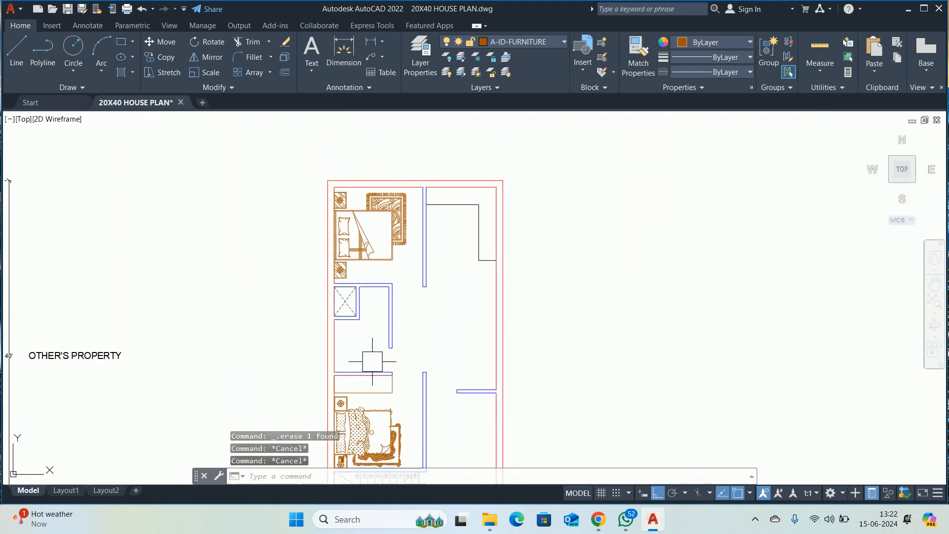
- Try to mirror the upper bedroom's bed block about a horizontal line through the middle of its headboard, keeping the source
{"action": "scroll", "coordinate": [358, 214], "scroll_direction": "up", "scroll_amount": 2}
{"action": "key", "text": "Escape"}
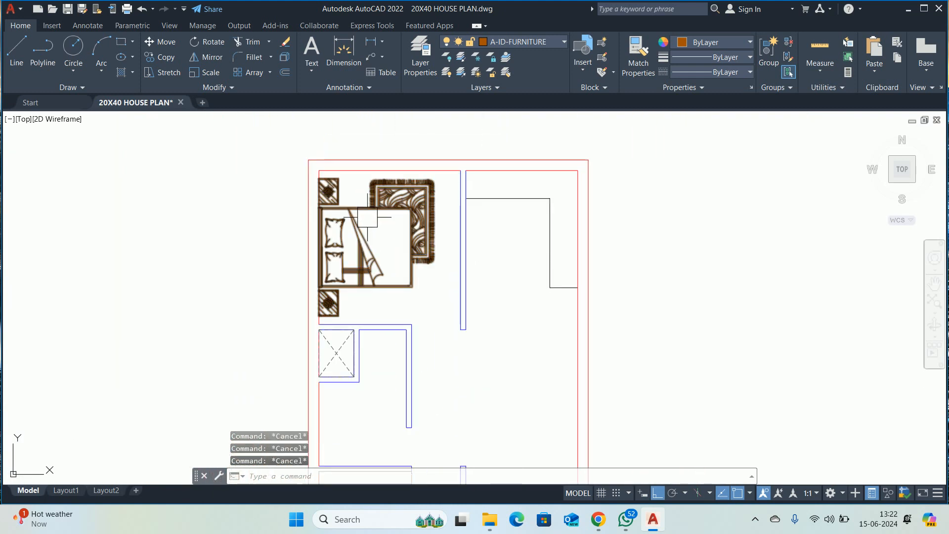
{"action": "type", "text": "mi"}
{"action": "key", "text": "Return"}
{"action": "left_click", "coordinate": [391, 242]}
{"action": "key", "text": "Return"}
{"action": "scroll", "coordinate": [402, 256], "scroll_direction": "up", "scroll_amount": 4}
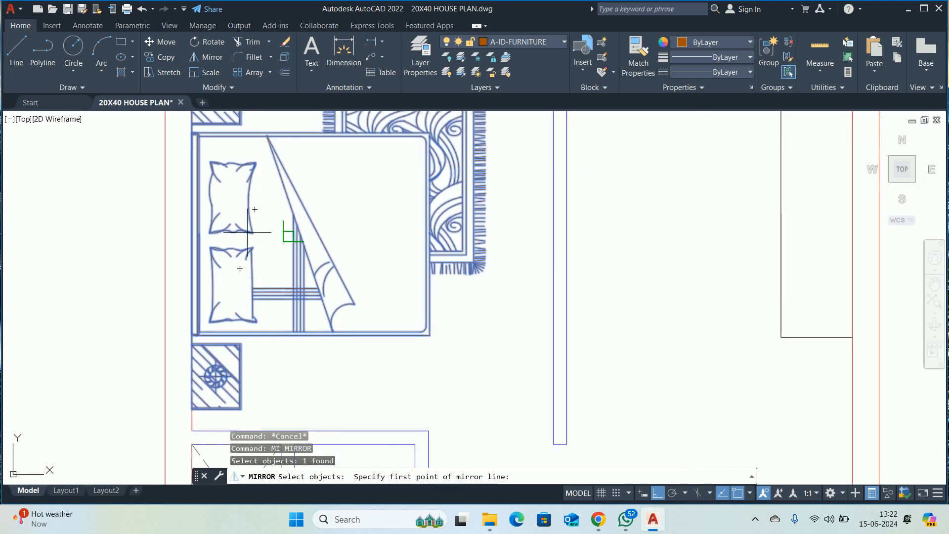
{"action": "left_click", "coordinate": [192, 235]}
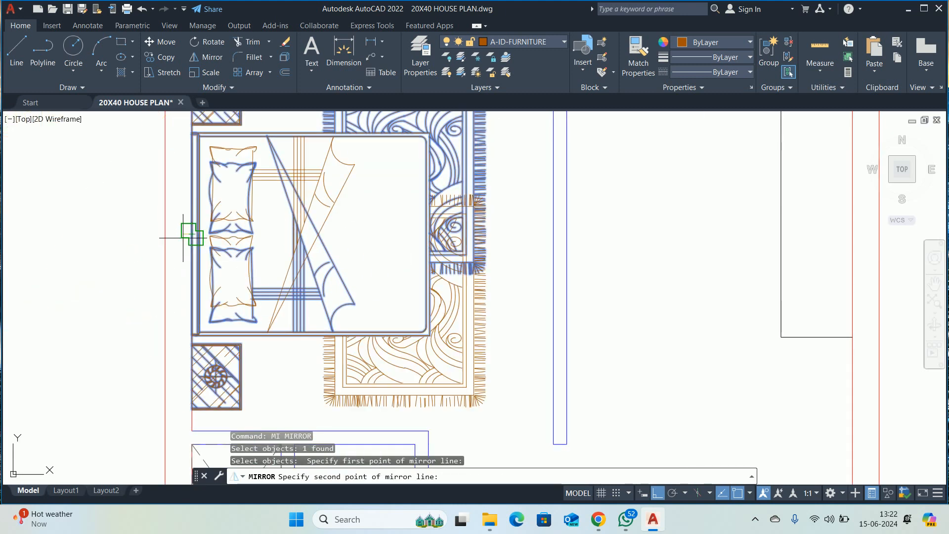
{"action": "left_click", "coordinate": [108, 239]}
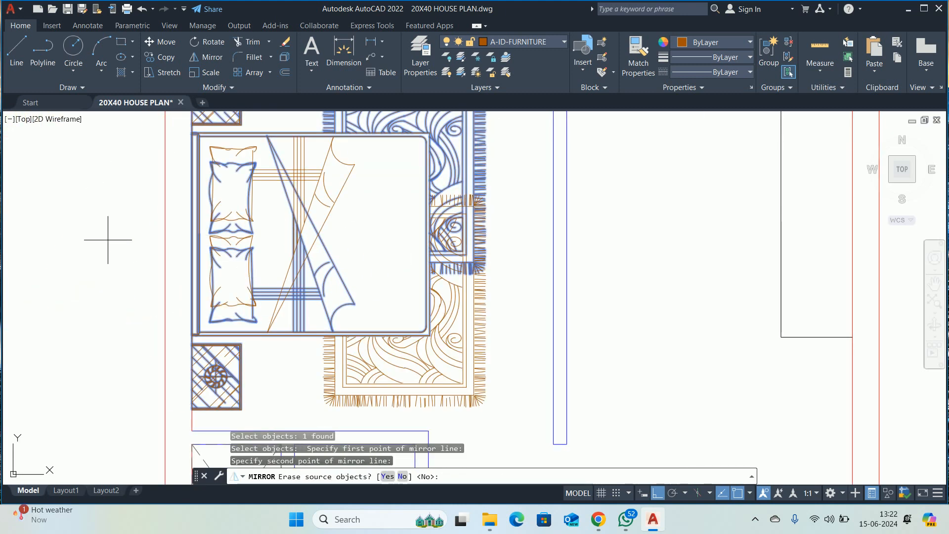
{"action": "key", "text": "Return"}
{"action": "scroll", "coordinate": [395, 297], "scroll_direction": "down", "scroll_amount": 6}
{"action": "key", "text": "Escape"}
{"action": "key", "text": "Escape"}
{"action": "key", "text": "Escape"}
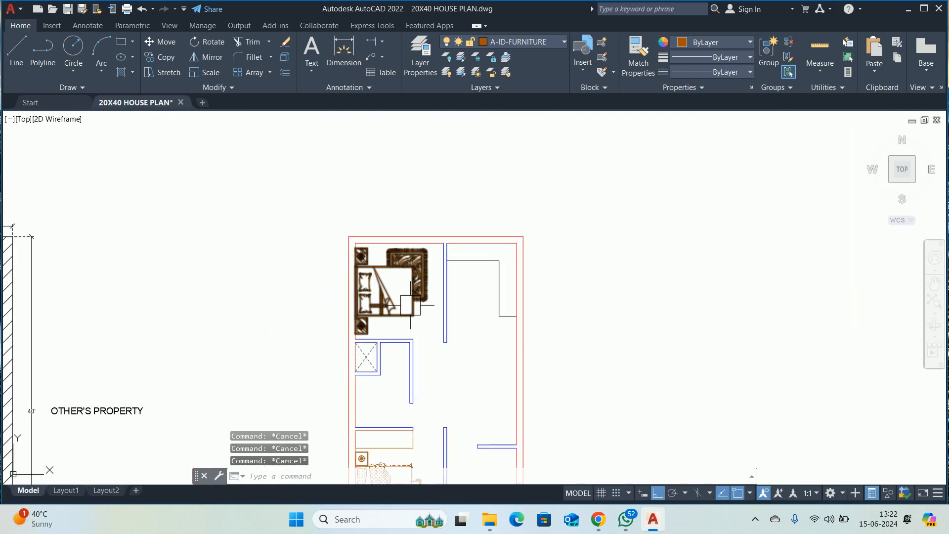
{"action": "scroll", "coordinate": [415, 293], "scroll_direction": "up", "scroll_amount": 1}
{"action": "middle_click_drag", "start_coordinate": [388, 314], "coordinate": [389, 342]}
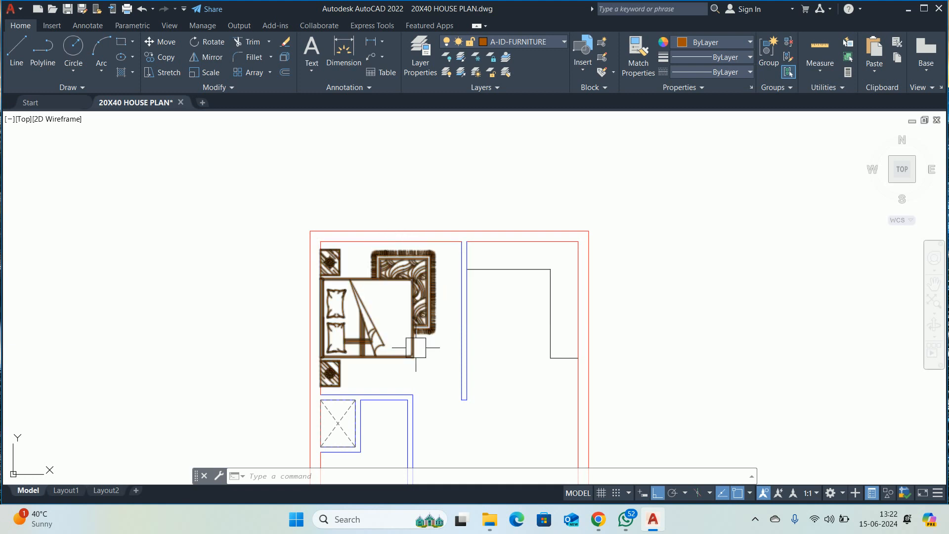
{"action": "scroll", "coordinate": [436, 187], "scroll_direction": "down", "scroll_amount": 8}
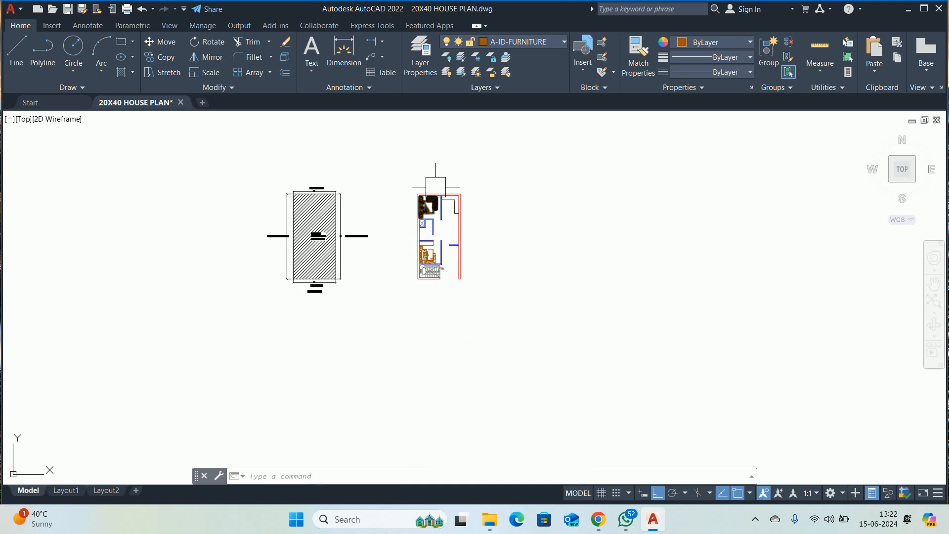
{"action": "scroll", "coordinate": [319, 193], "scroll_direction": "up", "scroll_amount": 7}
{"action": "scroll", "coordinate": [344, 200], "scroll_direction": "down", "scroll_amount": 4}
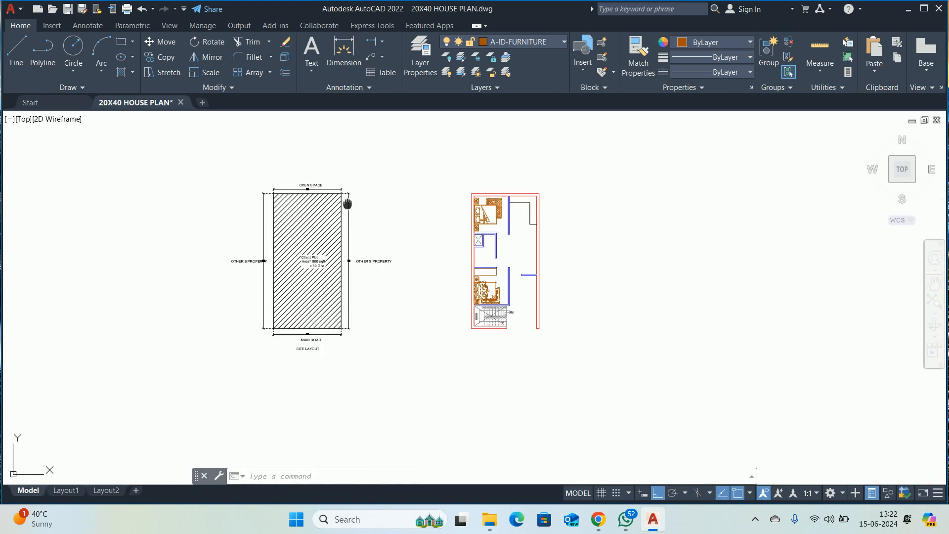
{"action": "scroll", "coordinate": [421, 210], "scroll_direction": "up", "scroll_amount": 2}
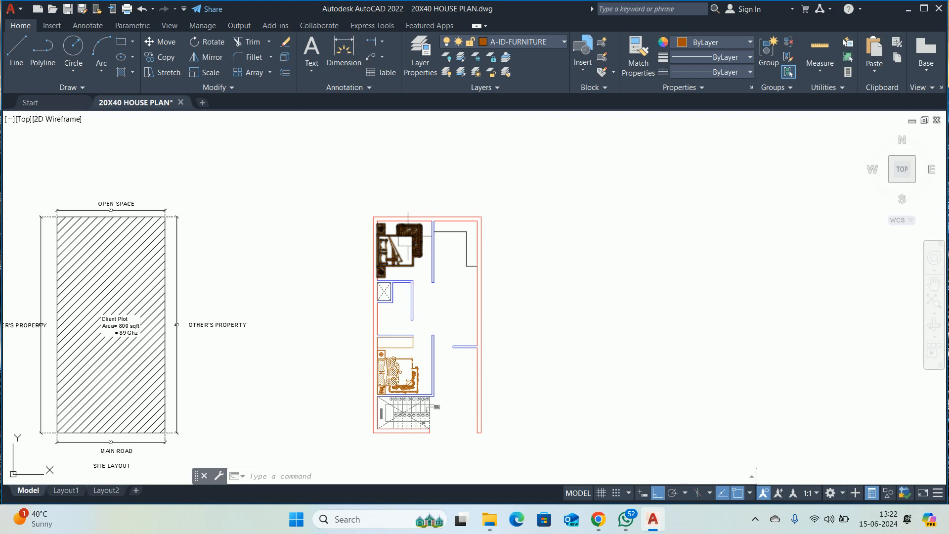
{"action": "scroll", "coordinate": [409, 225], "scroll_direction": "up", "scroll_amount": 4}
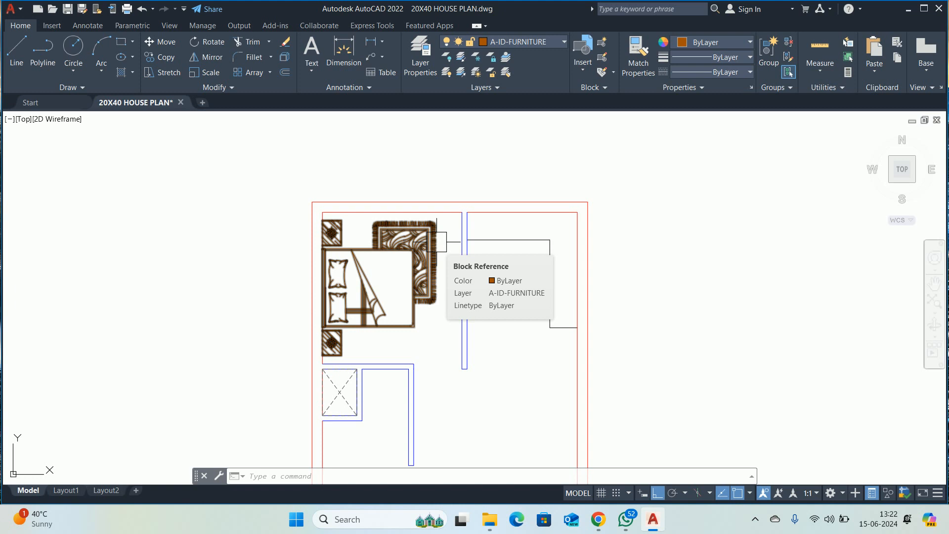
- Switch to Chrome and open a new tab beside the Google Meet one
{"action": "left_click", "coordinate": [599, 523]}
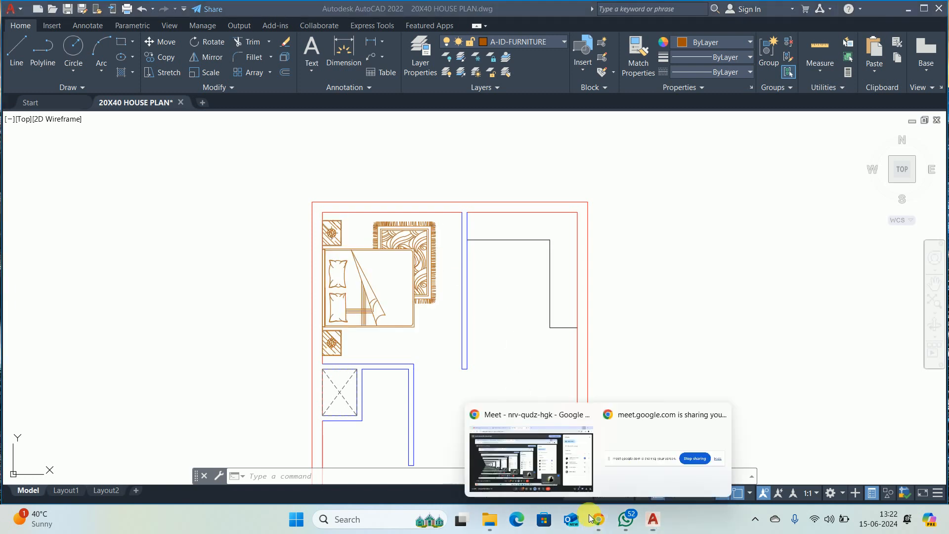
{"action": "left_click", "coordinate": [561, 474]}
{"action": "left_click", "coordinate": [474, 11]}
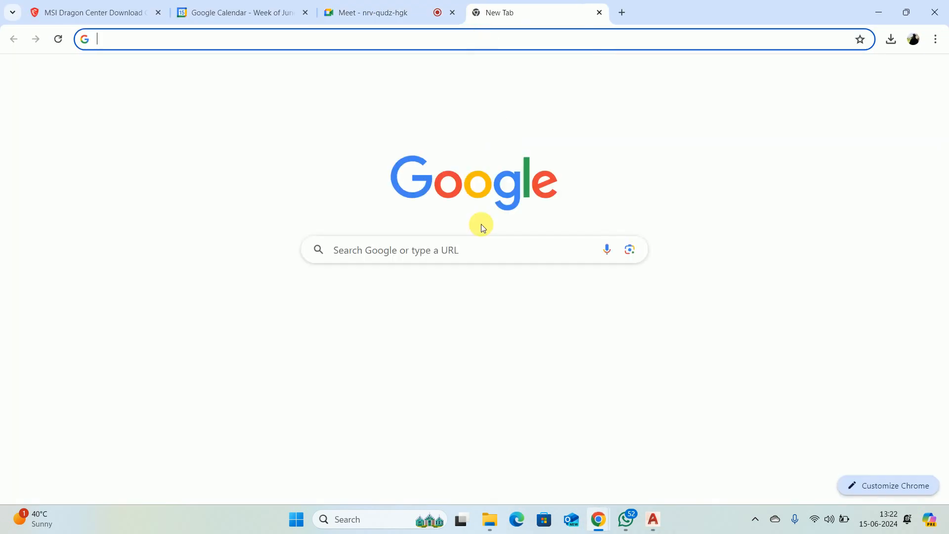
{"action": "left_click", "coordinate": [437, 250]}
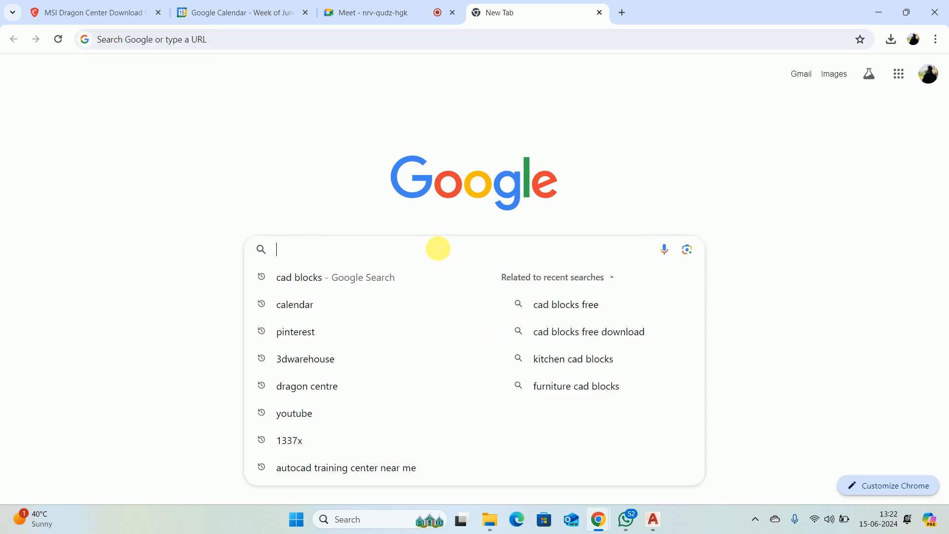
{"action": "left_click", "coordinate": [312, 357]}
{"action": "left_click", "coordinate": [622, 13]}
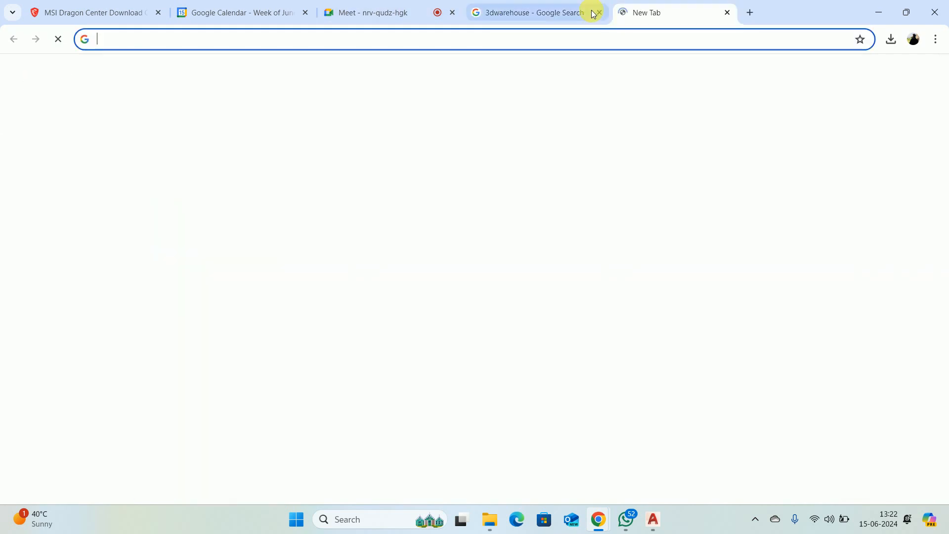
{"action": "left_click", "coordinate": [594, 12]}
{"action": "left_click", "coordinate": [599, 12]}
- Search Google for pinterest and open the Pinterest - India site from the web results
{"action": "left_click", "coordinate": [447, 258]}
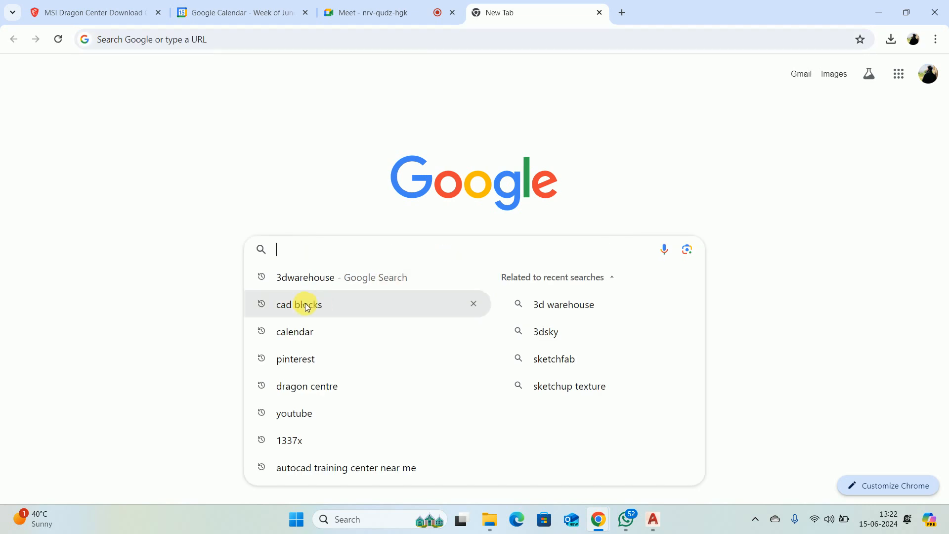
{"action": "left_click", "coordinate": [299, 354]}
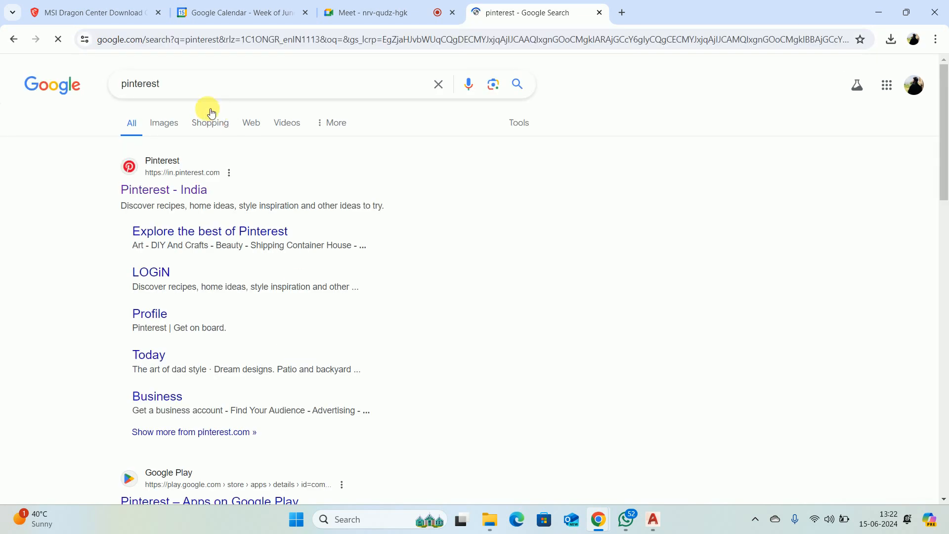
{"action": "left_click", "coordinate": [170, 128]}
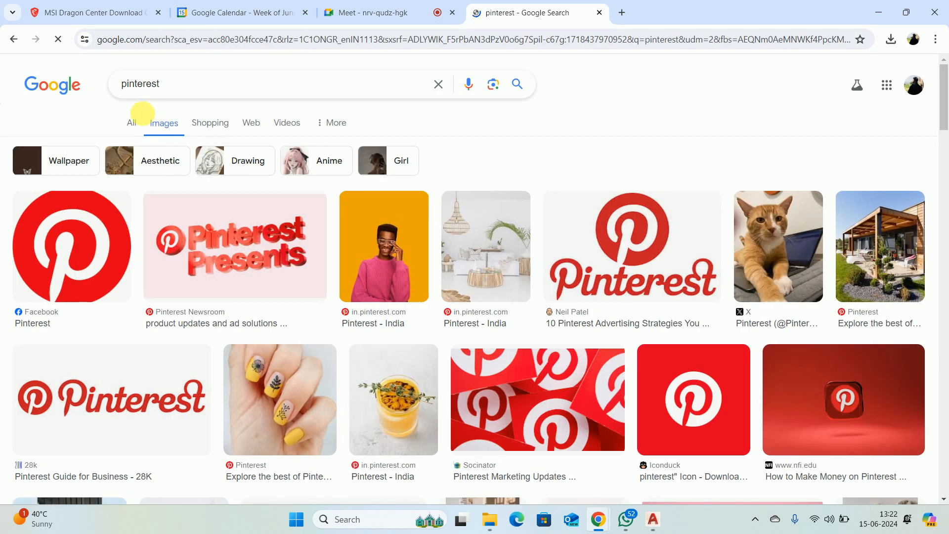
{"action": "left_click", "coordinate": [132, 122]}
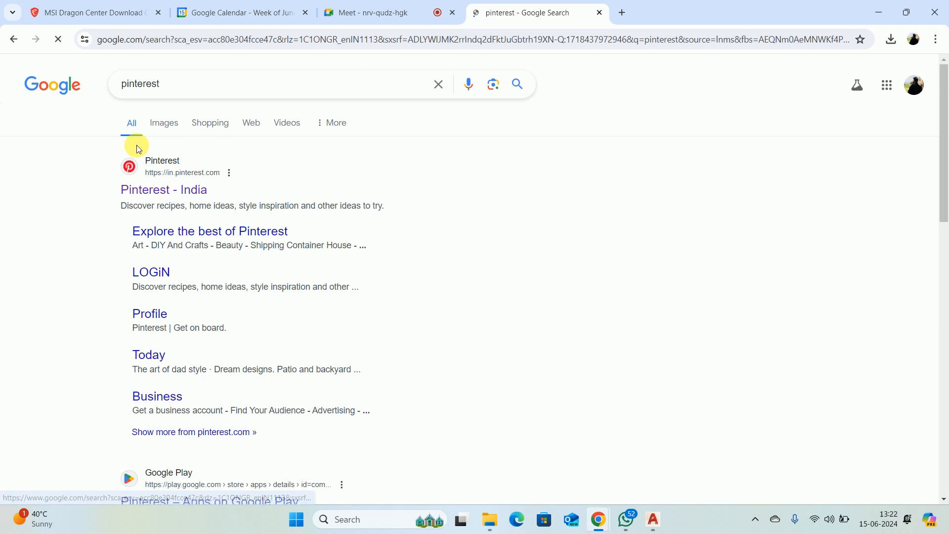
{"action": "left_click", "coordinate": [143, 187]}
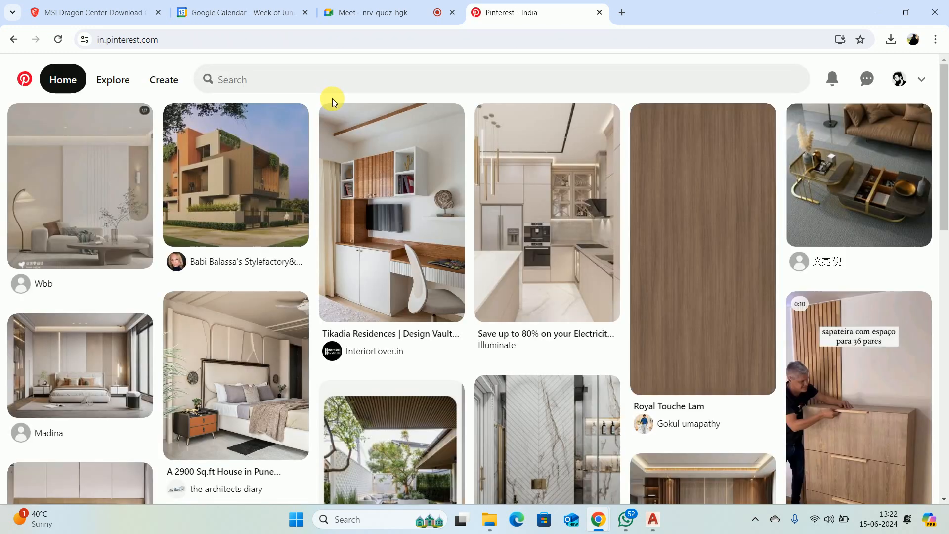
- Continue on Pinterest with the offered Google account and search for "window siding" from the suggestions
{"action": "left_click", "coordinate": [307, 78]}
{"action": "type", "text": "WIN"}
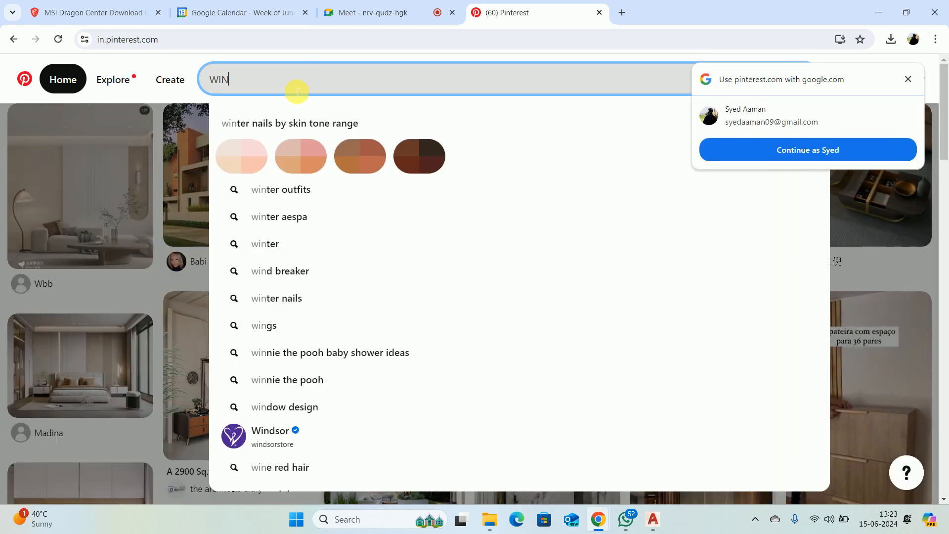
{"action": "left_click", "coordinate": [839, 150]}
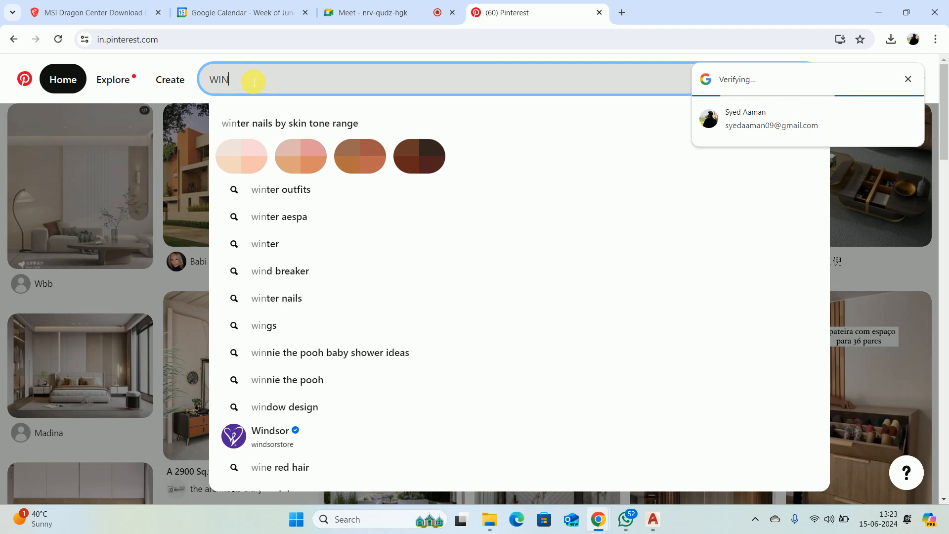
{"action": "type", "text": "DOW"}
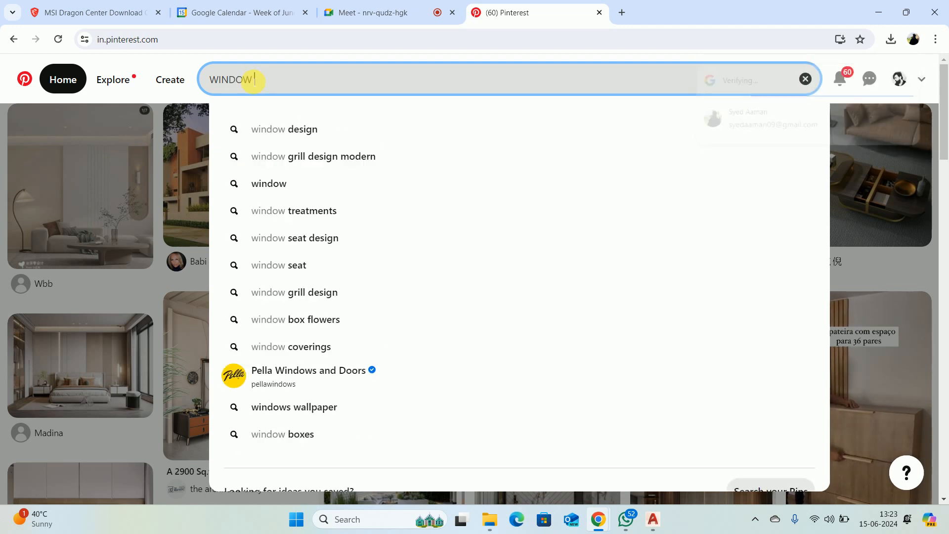
{"action": "type", "text": " SI"}
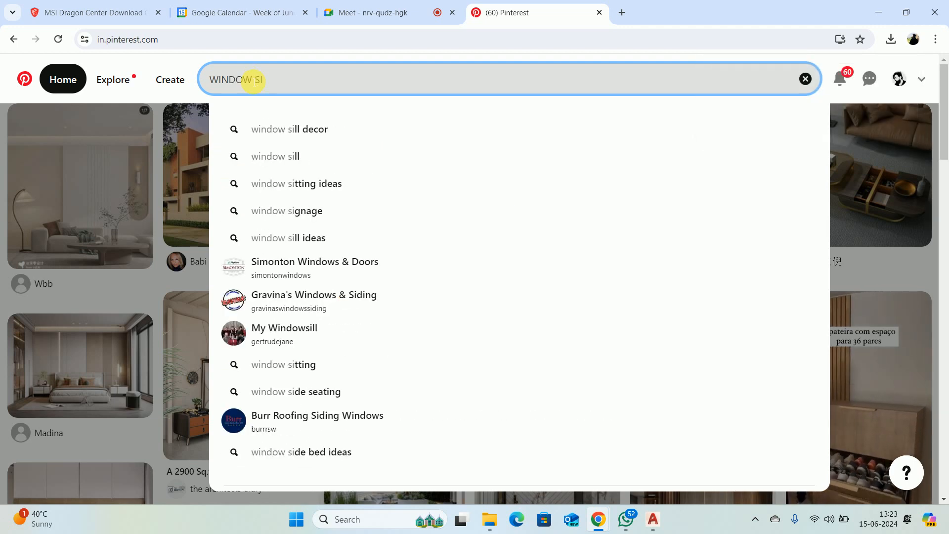
{"action": "type", "text": "TIN"}
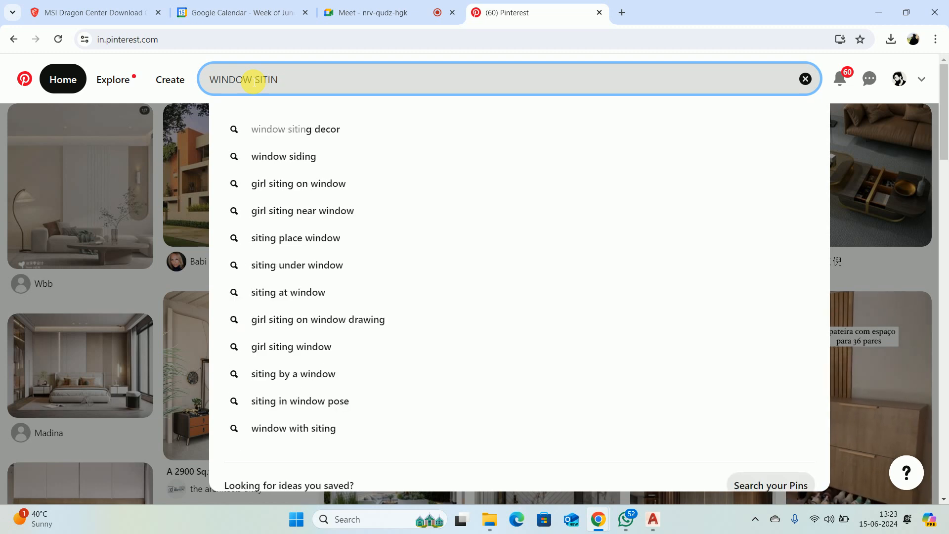
{"action": "key", "text": "Down"}
{"action": "key", "text": "Down"}
{"action": "key", "text": "Return"}
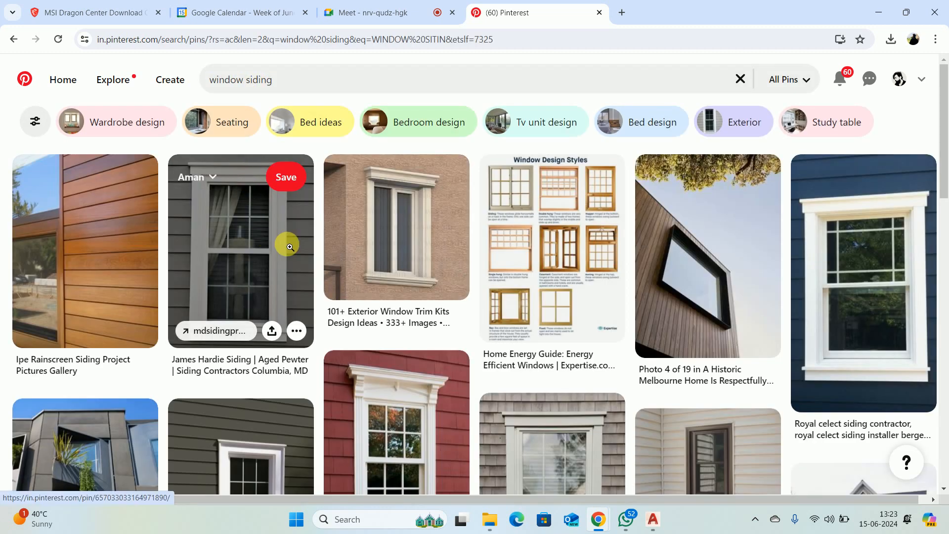
- Refine the Pinterest search to "window siding INTERIOR"
{"action": "scroll", "coordinate": [290, 247], "scroll_direction": "down", "scroll_amount": 1}
{"action": "scroll", "coordinate": [292, 173], "scroll_direction": "up", "scroll_amount": 1}
{"action": "left_click", "coordinate": [297, 90]}
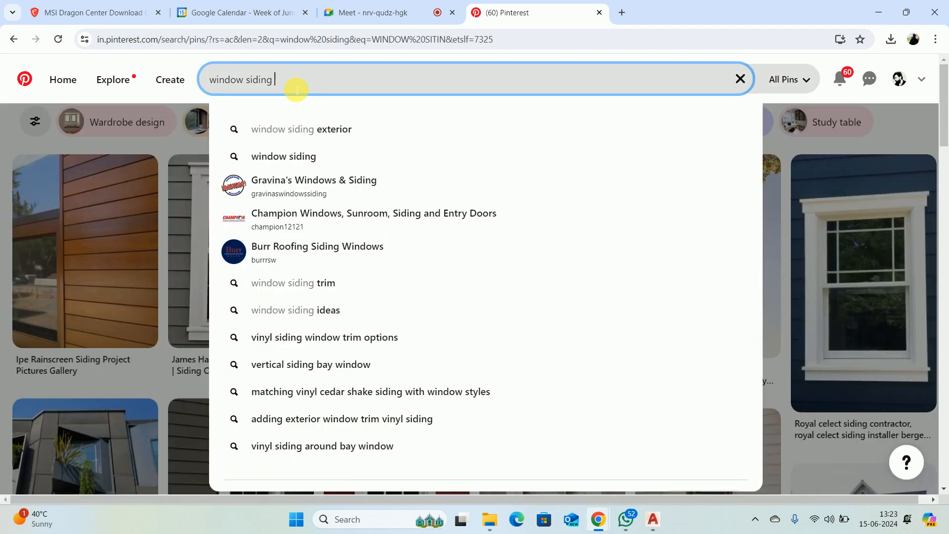
{"action": "type", "text": "INTERIOR"}
{"action": "key", "text": "Return"}
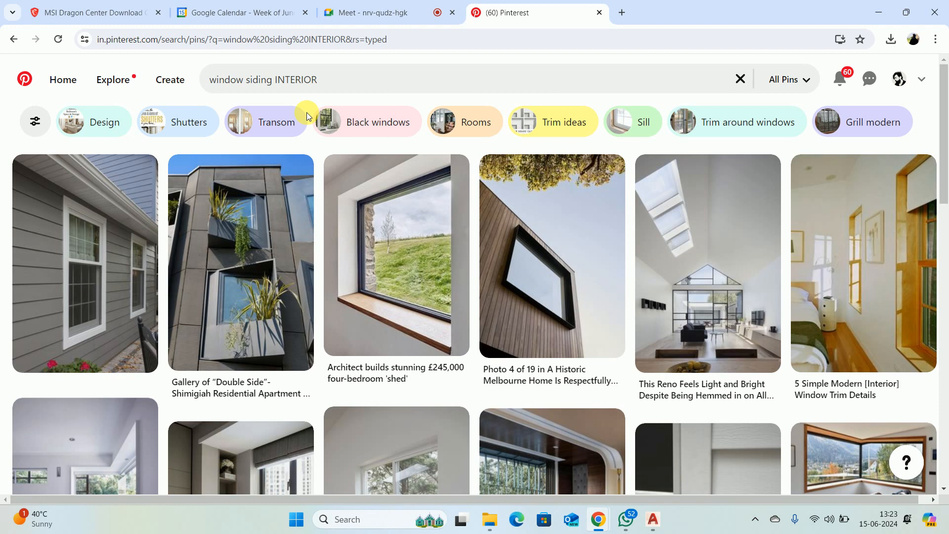
- Open the pin of the wood-silled window over a green field and browse its related pins for window seating ideas
{"action": "left_click", "coordinate": [379, 254]}
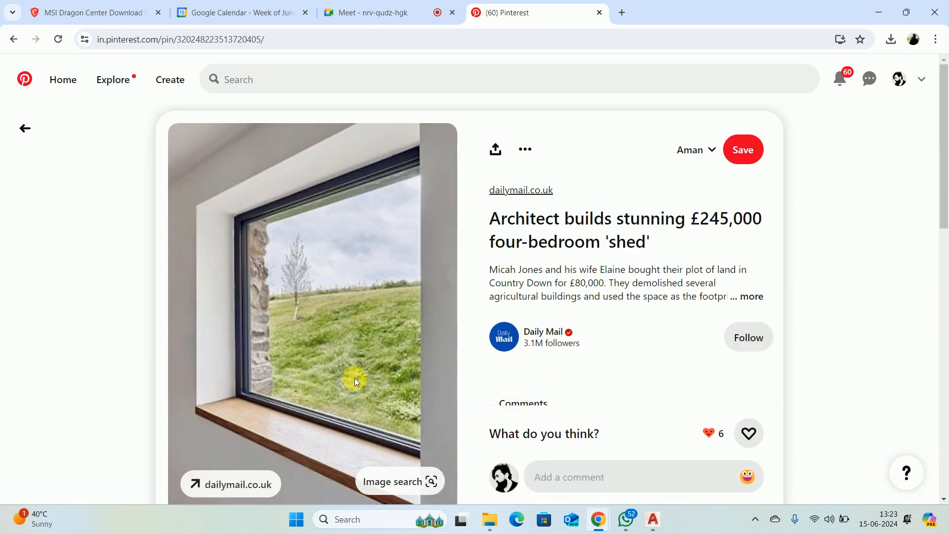
{"action": "scroll", "coordinate": [238, 265], "scroll_direction": "down", "scroll_amount": 10}
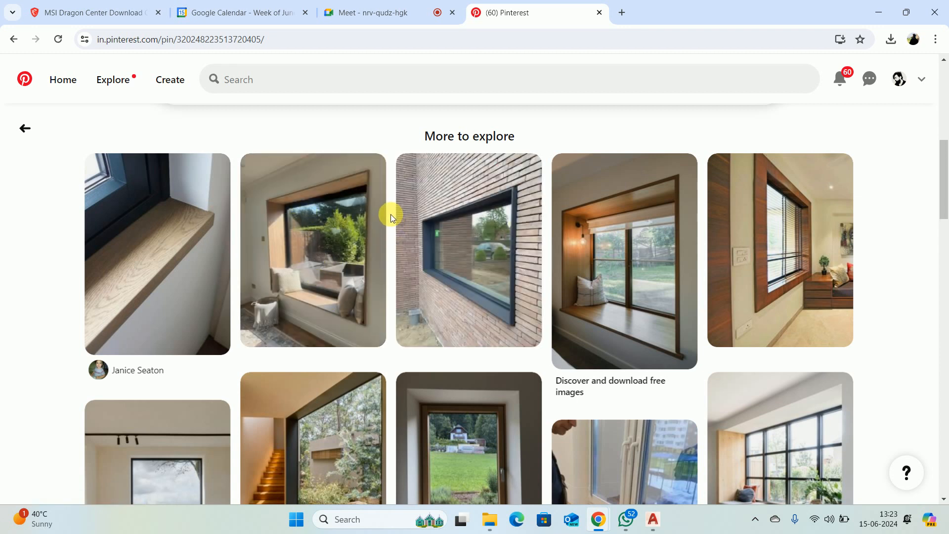
{"action": "scroll", "coordinate": [391, 215], "scroll_direction": "down", "scroll_amount": 1}
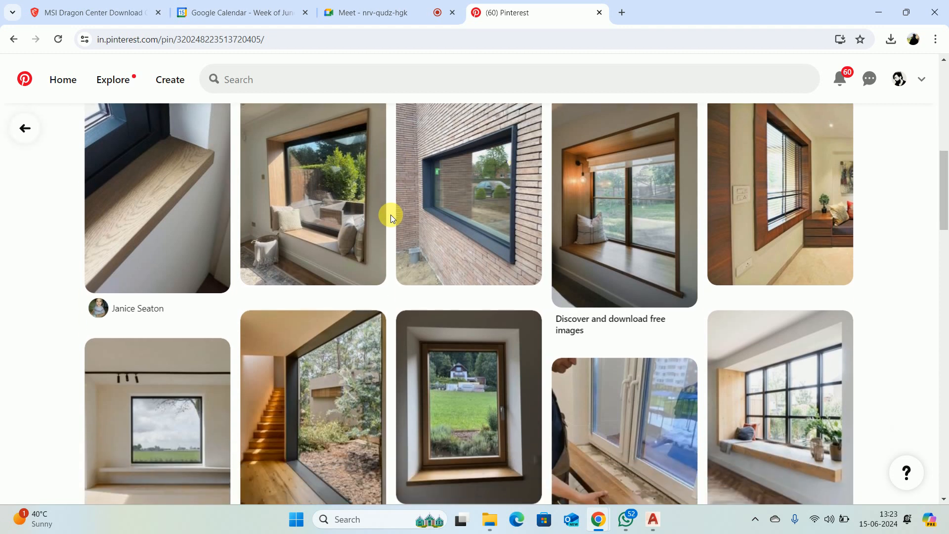
{"action": "scroll", "coordinate": [391, 218], "scroll_direction": "down", "scroll_amount": 6}
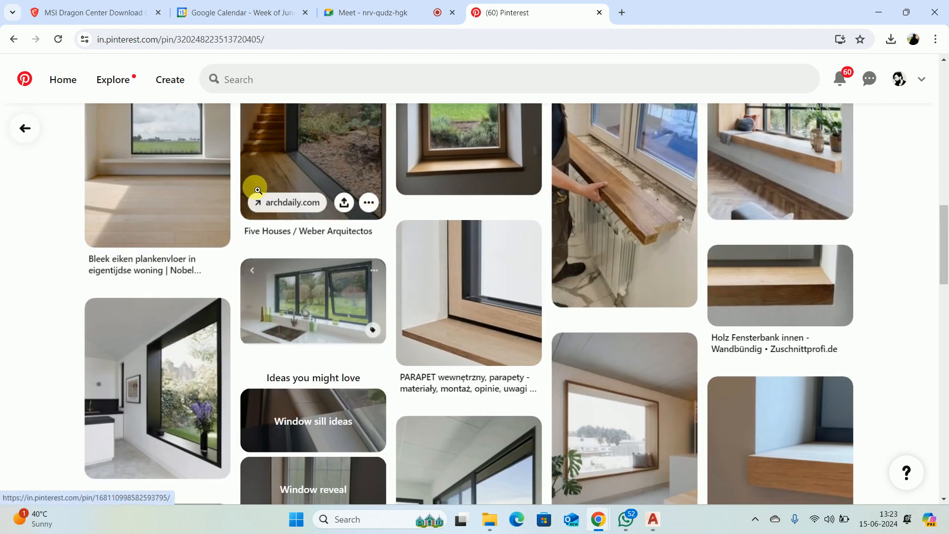
{"action": "scroll", "coordinate": [273, 190], "scroll_direction": "down", "scroll_amount": 11}
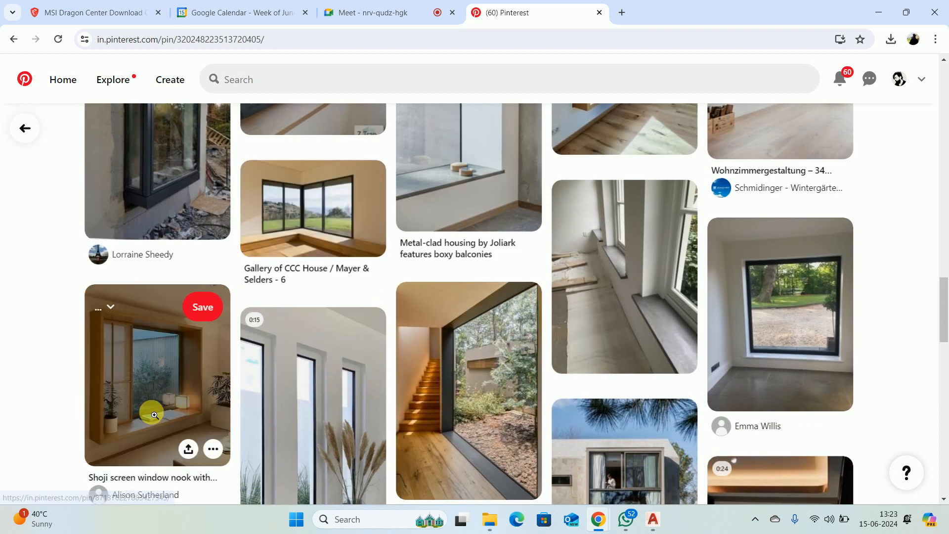
- Switch back to AutoCAD and examine the upper bedroom's bed block and the partition wall below it
{"action": "left_click", "coordinate": [868, 10]}
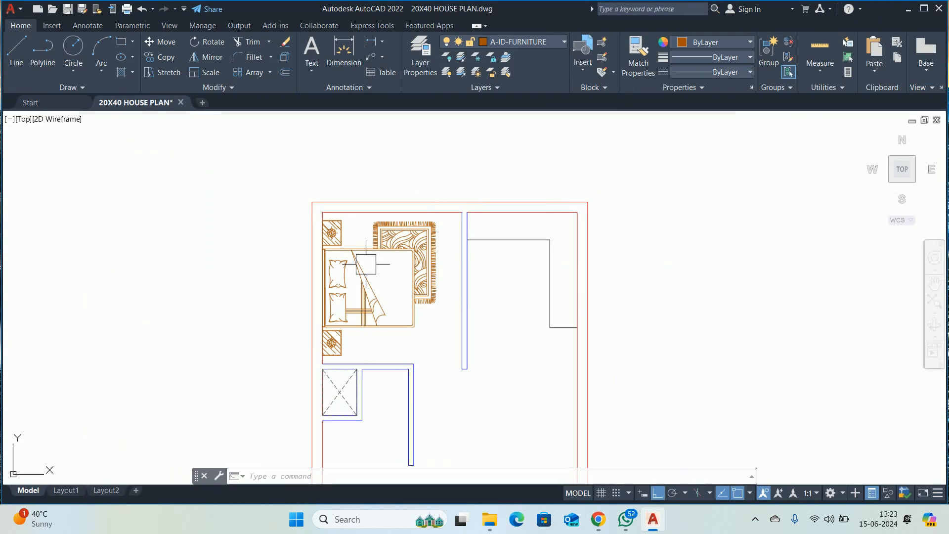
{"action": "scroll", "coordinate": [332, 273], "scroll_direction": "up", "scroll_amount": 4}
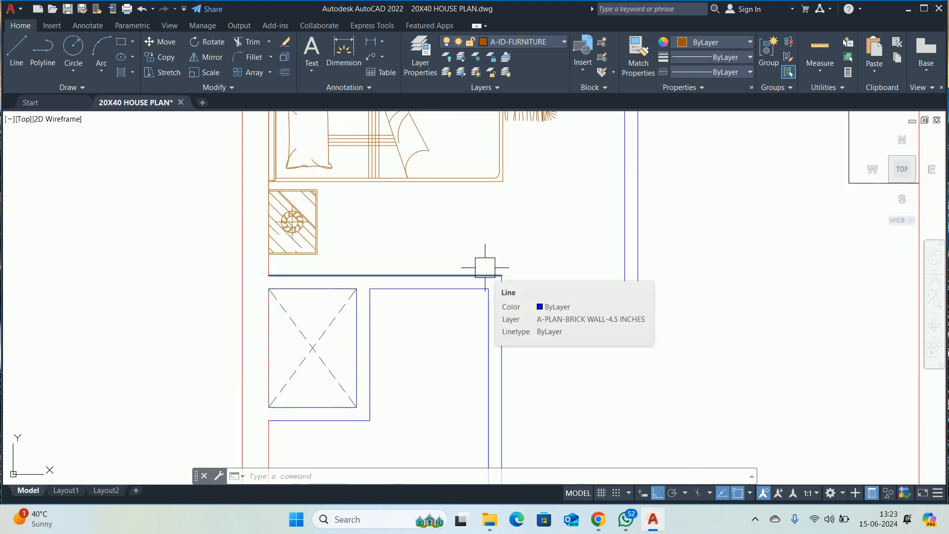
{"action": "scroll", "coordinate": [445, 257], "scroll_direction": "down", "scroll_amount": 4}
{"action": "key", "text": "Escape"}
{"action": "key", "text": "Escape"}
{"action": "key", "text": "Escape"}
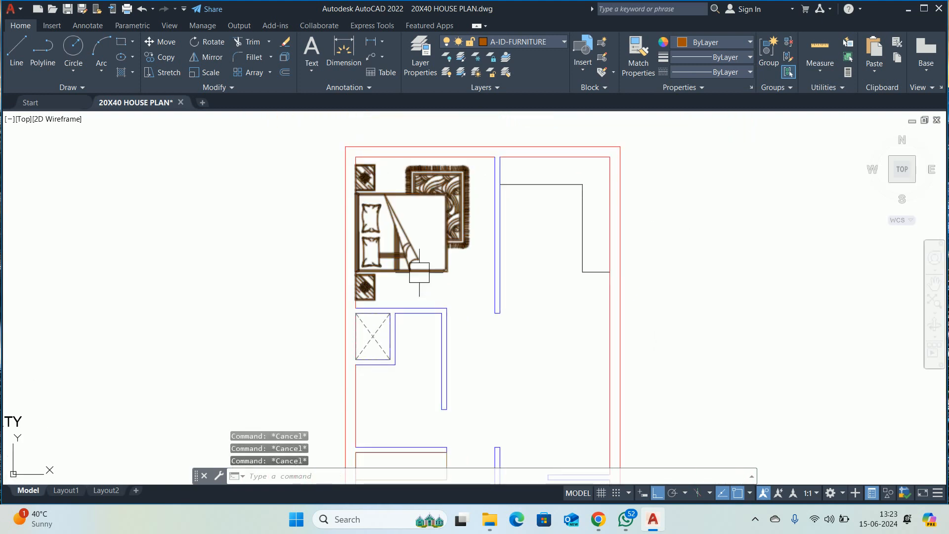
- Open the upper bedroom's "double bed with" block in the Block Editor
{"action": "scroll", "coordinate": [394, 176], "scroll_direction": "up", "scroll_amount": 2}
{"action": "left_click", "coordinate": [379, 196]}
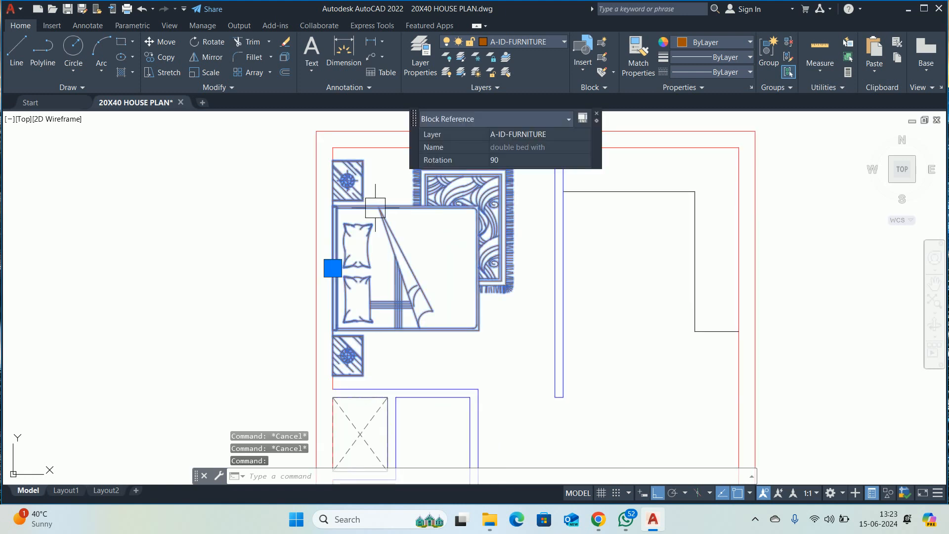
{"action": "type", "text": "BE"}
{"action": "key", "text": "Return"}
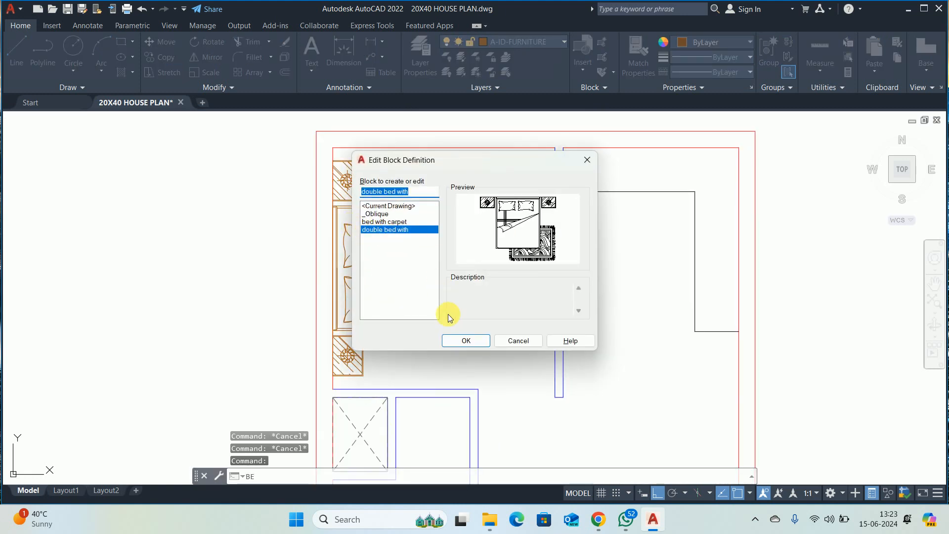
{"action": "left_click", "coordinate": [459, 340]}
{"action": "scroll", "coordinate": [381, 173], "scroll_direction": "up", "scroll_amount": 3}
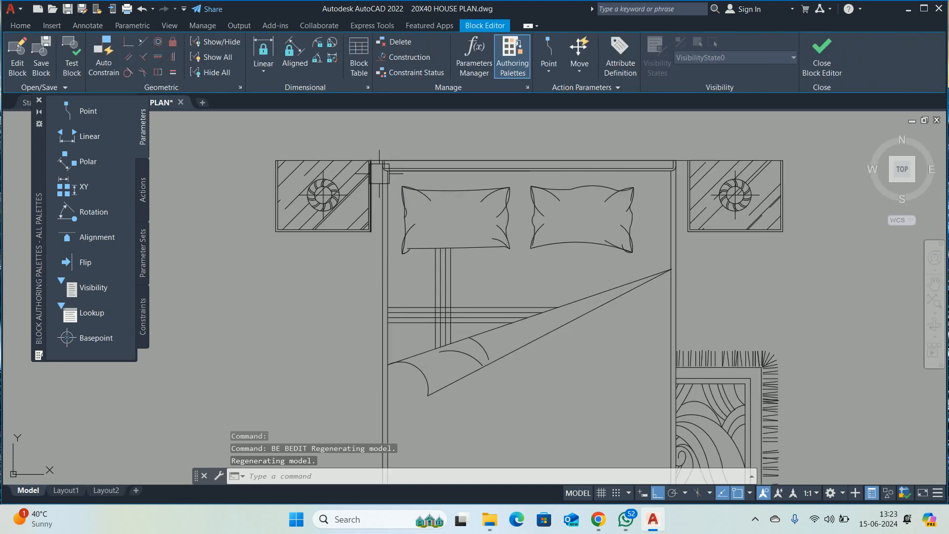
- Extend the bed's left side line up to the headboard's back line
{"action": "middle_click_drag", "start_coordinate": [381, 171], "coordinate": [295, 256]}
{"action": "left_click", "coordinate": [296, 262]}
{"action": "key", "text": "Escape"}
{"action": "key", "text": "Escape"}
{"action": "type", "text": "E"}
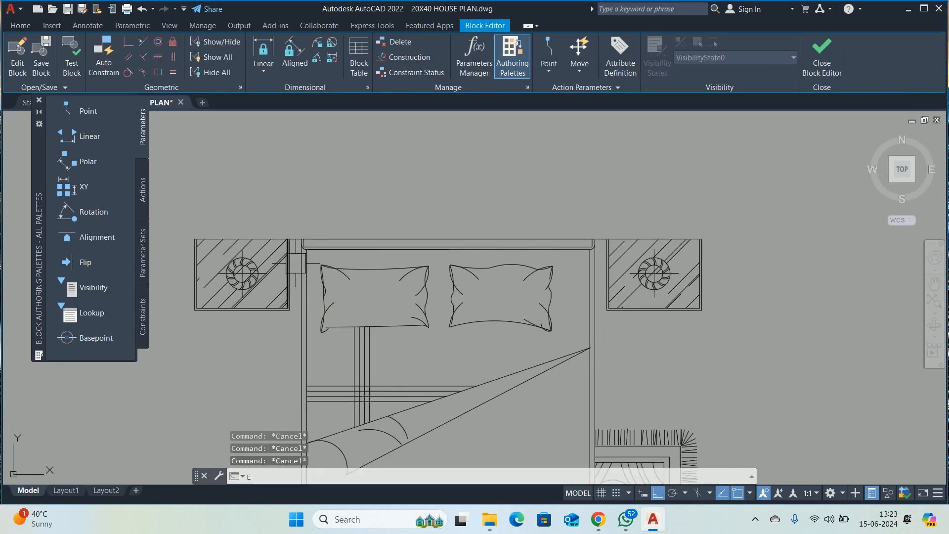
{"action": "type", "text": "X"}
{"action": "key", "text": "Return"}
{"action": "scroll", "coordinate": [296, 251], "scroll_direction": "up", "scroll_amount": 5}
{"action": "left_click", "coordinate": [278, 235]}
- Extend the bed's right side line to the headboard's back line and trim the lines bridging the gaps to the bedside tables
{"action": "scroll", "coordinate": [316, 242], "scroll_direction": "down", "scroll_amount": 5}
{"action": "middle_click_drag", "start_coordinate": [544, 267], "coordinate": [318, 272]}
{"action": "scroll", "coordinate": [542, 256], "scroll_direction": "up", "scroll_amount": 2}
{"action": "middle_click_drag", "start_coordinate": [207, 218], "coordinate": [447, 250]}
{"action": "scroll", "coordinate": [369, 251], "scroll_direction": "up", "scroll_amount": 1}
{"action": "left_click", "coordinate": [374, 261]}
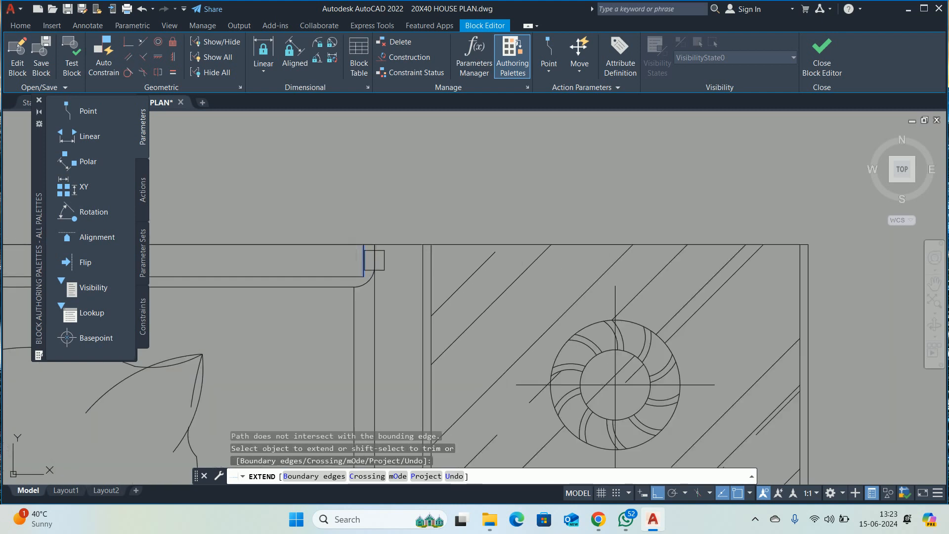
{"action": "left_click", "coordinate": [415, 269]}
{"action": "left_click", "coordinate": [403, 247], "text": "shift"}
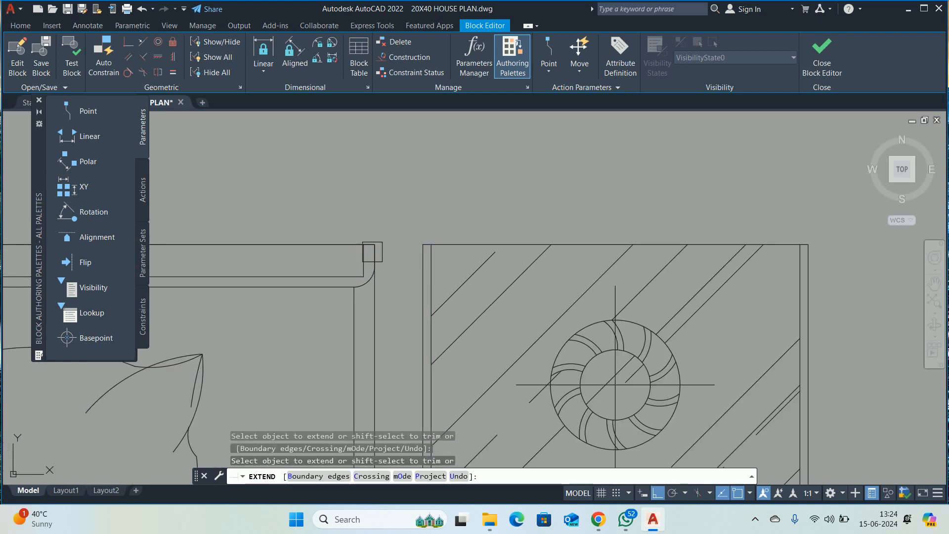
{"action": "scroll", "coordinate": [373, 252], "scroll_direction": "down", "scroll_amount": 5}
{"action": "middle_click_drag", "start_coordinate": [278, 251], "coordinate": [688, 258]}
{"action": "scroll", "coordinate": [501, 261], "scroll_direction": "up", "scroll_amount": 5}
{"action": "scroll", "coordinate": [429, 233], "scroll_direction": "down", "scroll_amount": 6}
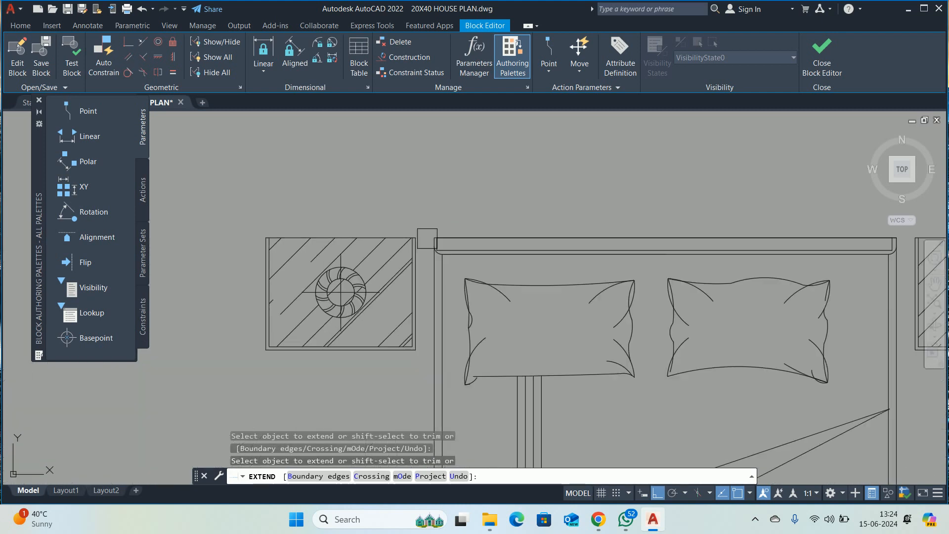
- Move the right bedside table horizontally against the bed's right edge, using its upper inner corner as base point
{"action": "key", "text": "Escape"}
{"action": "key", "text": "Escape"}
{"action": "key", "text": "Escape"}
{"action": "type", "text": "m"}
{"action": "key", "text": "Return"}
{"action": "scroll", "coordinate": [554, 248], "scroll_direction": "up", "scroll_amount": 4}
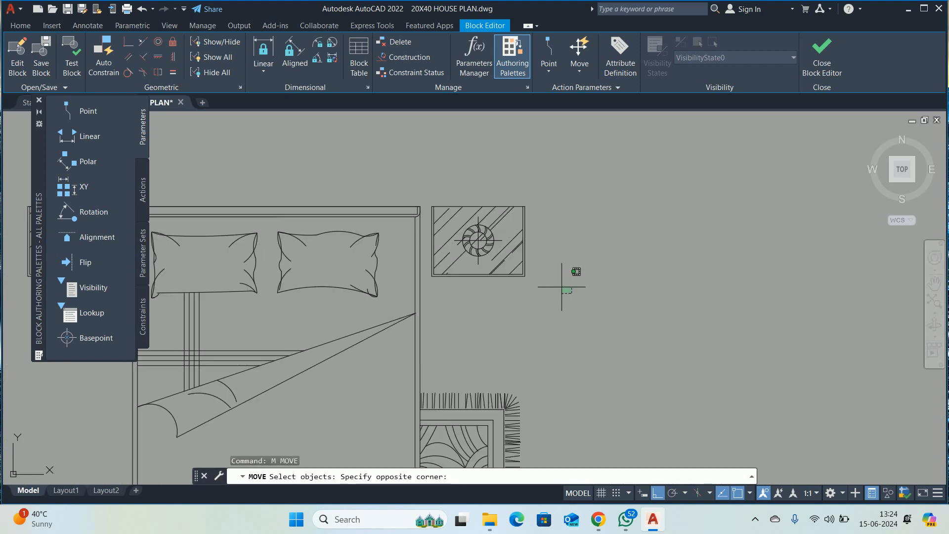
{"action": "left_click", "coordinate": [429, 193]}
{"action": "scroll", "coordinate": [428, 192], "scroll_direction": "up", "scroll_amount": 5}
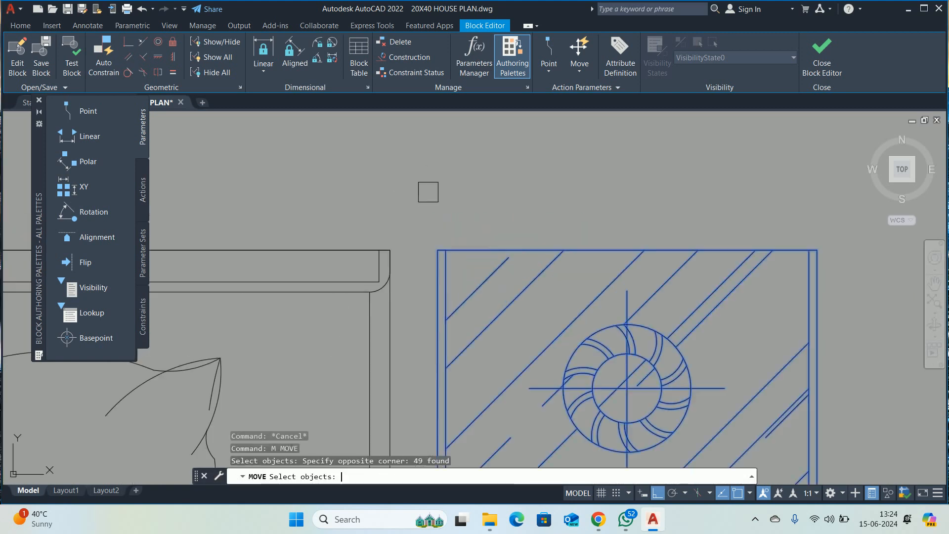
{"action": "scroll", "coordinate": [429, 192], "scroll_direction": "up", "scroll_amount": 2}
{"action": "key", "text": "Return"}
{"action": "left_click", "coordinate": [442, 285]}
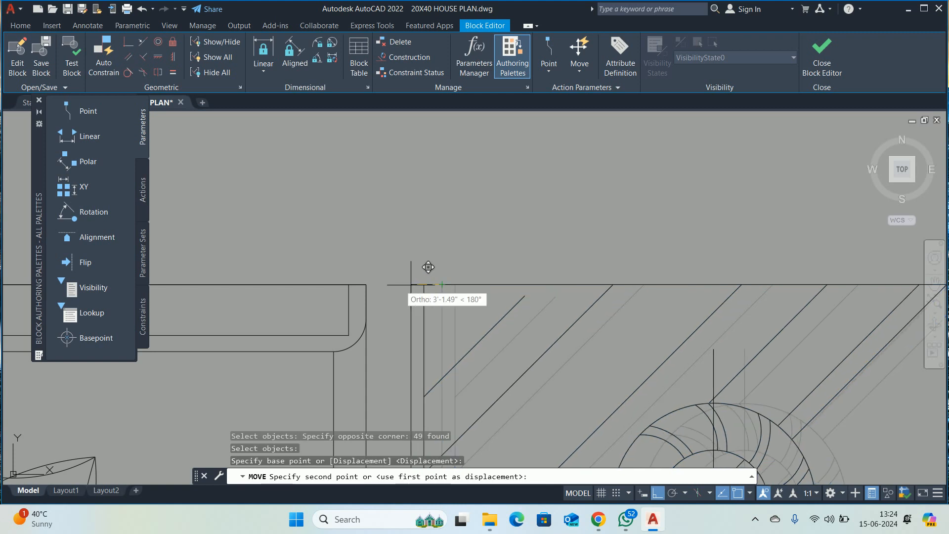
{"action": "key", "text": "Escape"}
{"action": "key", "text": "Escape"}
- Move the left bedside table horizontally against the bed's left edge, using its upper inner corner as base point
{"action": "scroll", "coordinate": [563, 218], "scroll_direction": "down", "scroll_amount": 5}
{"action": "middle_click_drag", "start_coordinate": [563, 218], "coordinate": [756, 212]}
{"action": "key", "text": "Return"}
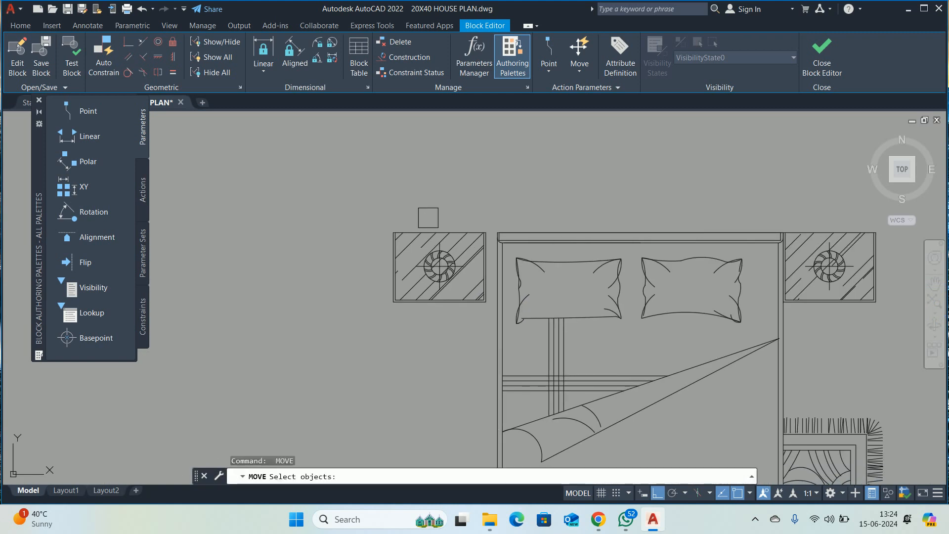
{"action": "left_click", "coordinate": [486, 320]}
{"action": "scroll", "coordinate": [488, 227], "scroll_direction": "up", "scroll_amount": 4}
{"action": "key", "text": "Return"}
{"action": "left_click", "coordinate": [458, 247]}
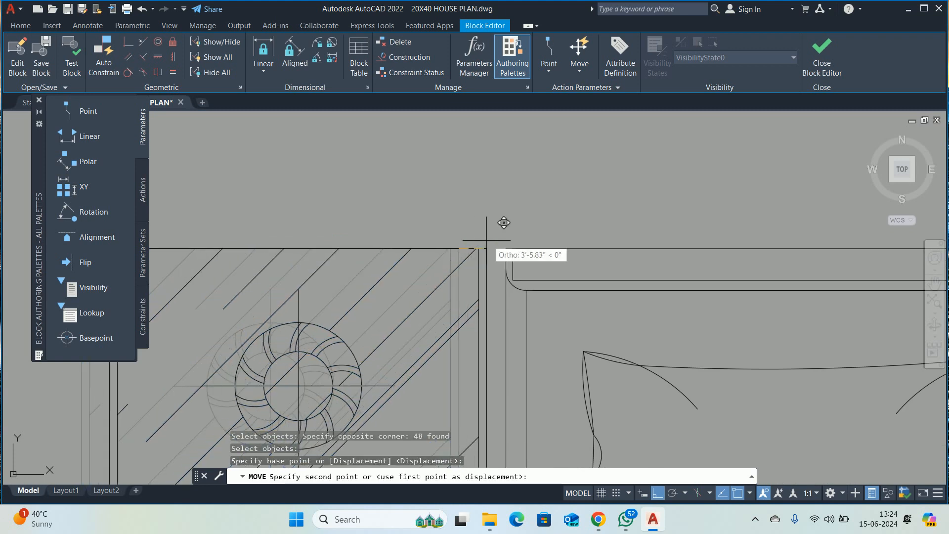
{"action": "key", "text": "Escape"}
{"action": "key", "text": "Escape"}
{"action": "key", "text": "Escape"}
- Close the Block Editor and save the changes to the double bed block
{"action": "scroll", "coordinate": [505, 212], "scroll_direction": "down", "scroll_amount": 8}
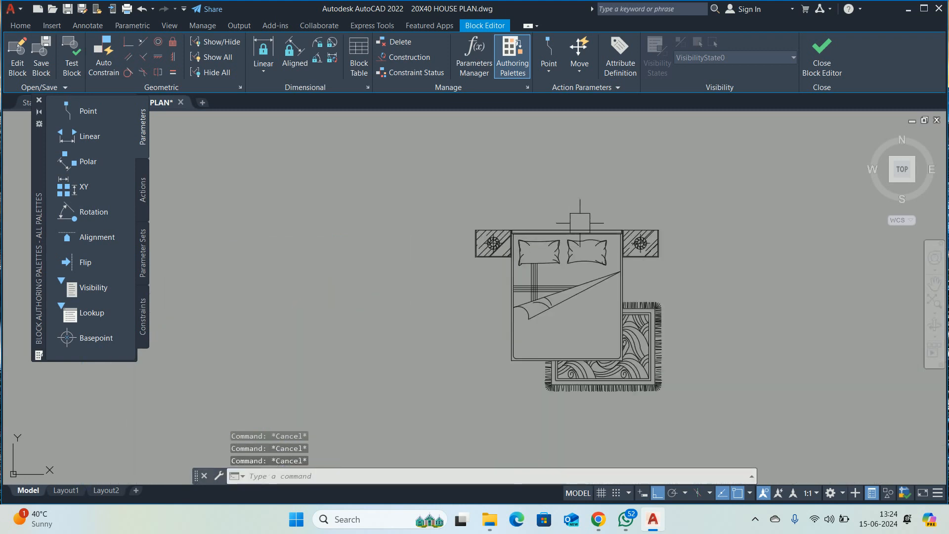
{"action": "left_click", "coordinate": [810, 66]}
{"action": "left_click", "coordinate": [462, 236]}
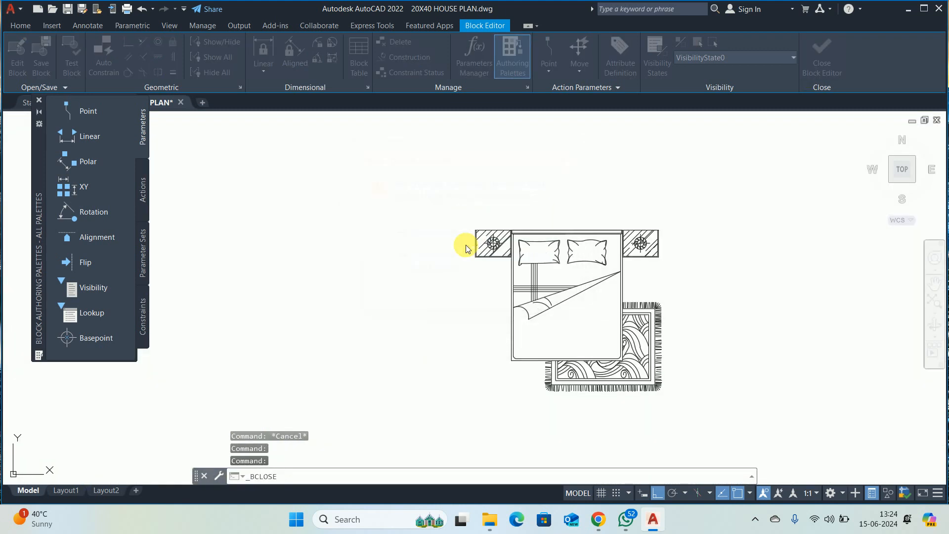
{"action": "middle_click_drag", "start_coordinate": [473, 253], "coordinate": [421, 261]}
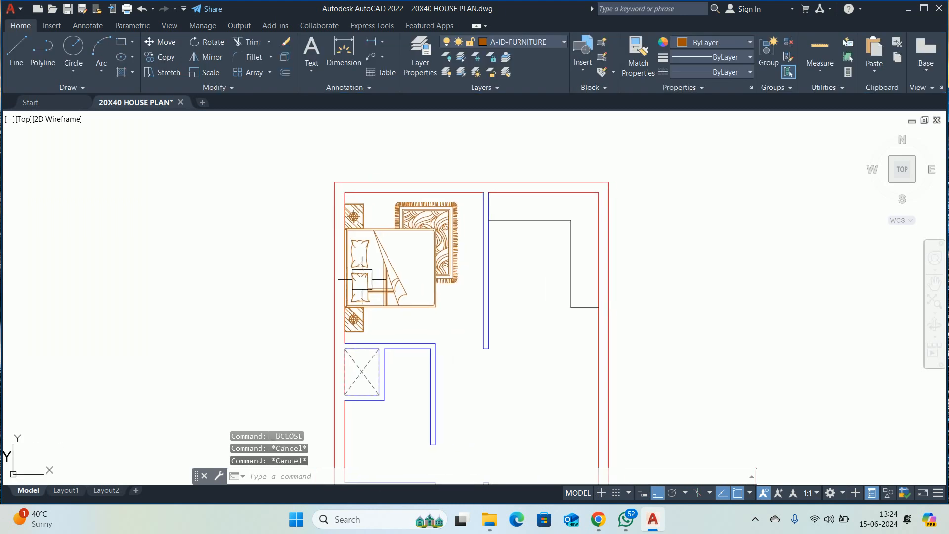
- Move the bed block down along the outer wall until its lower bedside table meets the partition wall
{"action": "type", "text": "m"}
{"action": "key", "text": "Return"}
{"action": "left_click", "coordinate": [365, 319]}
{"action": "key", "text": "Return"}
{"action": "scroll", "coordinate": [341, 332], "scroll_direction": "up", "scroll_amount": 10}
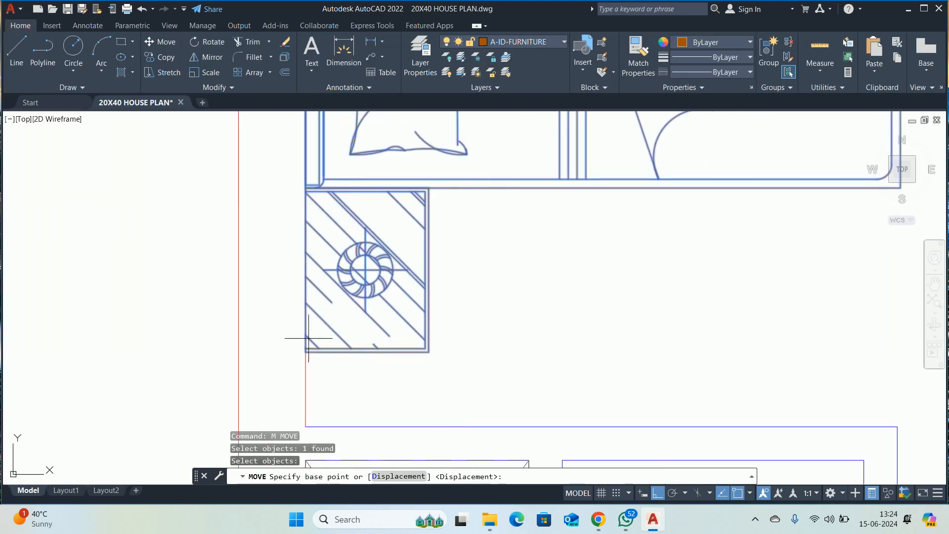
{"action": "left_click", "coordinate": [299, 370]}
{"action": "middle_click_drag", "start_coordinate": [304, 356], "coordinate": [321, 233]}
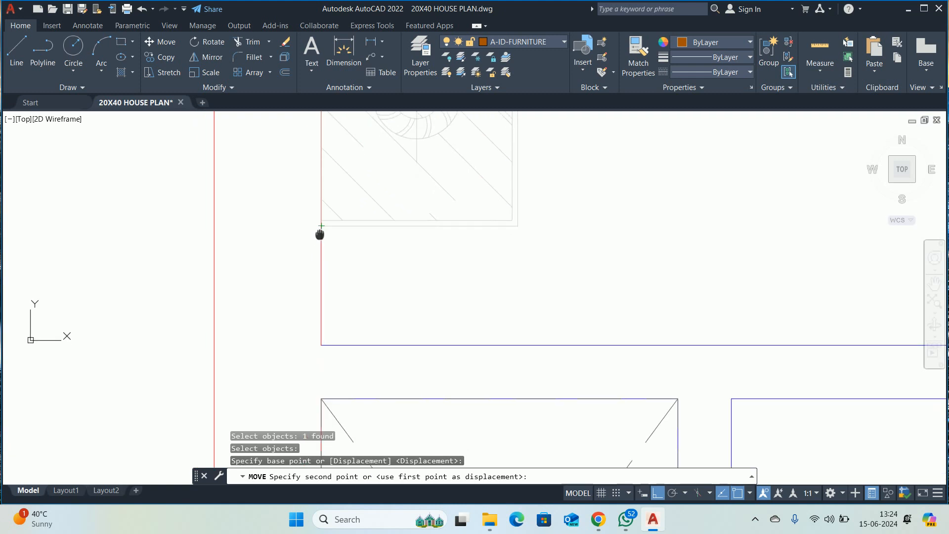
{"action": "key", "text": "Escape"}
{"action": "key", "text": "Escape"}
{"action": "key", "text": "Escape"}
{"action": "scroll", "coordinate": [467, 292], "scroll_direction": "down", "scroll_amount": 7}
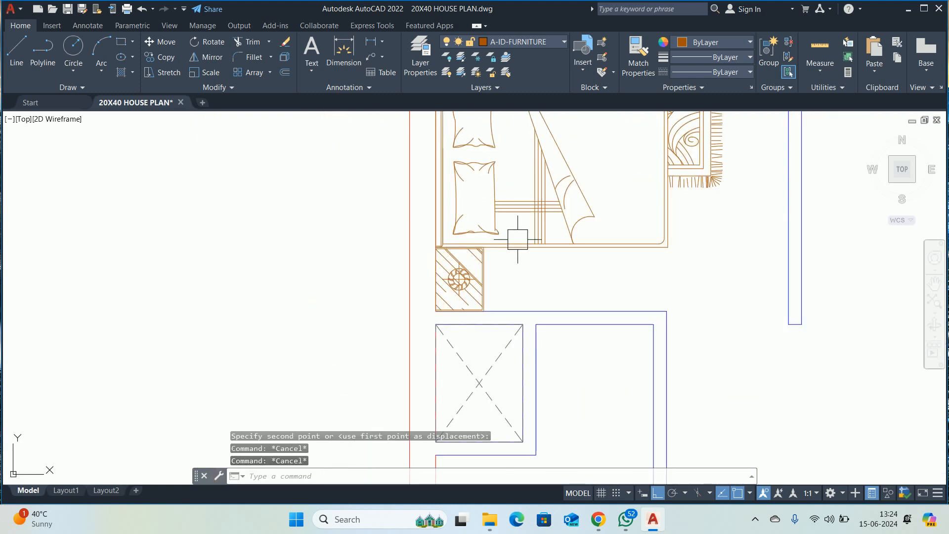
- Mirror the bed block about a horizontal line through the headboard's midpoint, erasing the source object
{"action": "middle_click_drag", "start_coordinate": [515, 239], "coordinate": [483, 297]}
{"action": "type", "text": "MI"}
{"action": "key", "text": "Return"}
{"action": "left_click", "coordinate": [505, 289]}
{"action": "key", "text": "Return"}
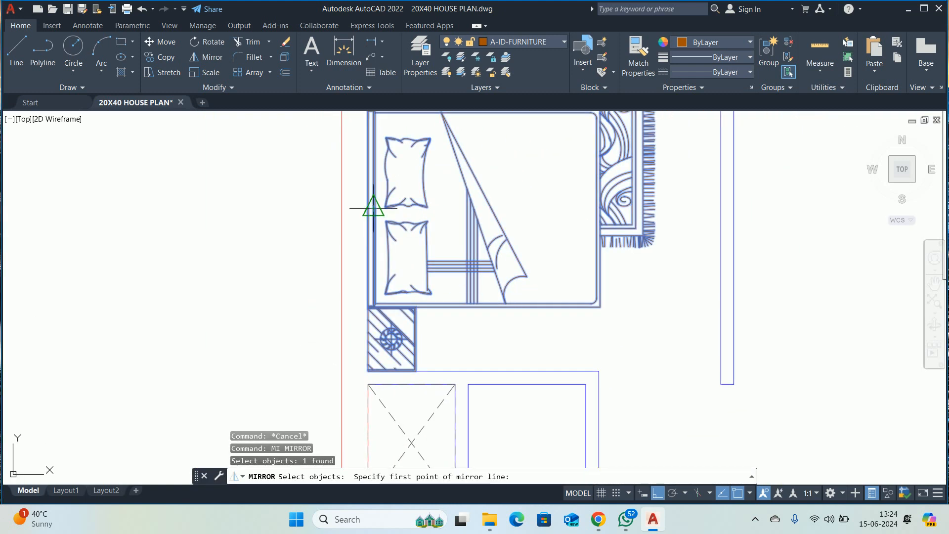
{"action": "left_click", "coordinate": [365, 208]}
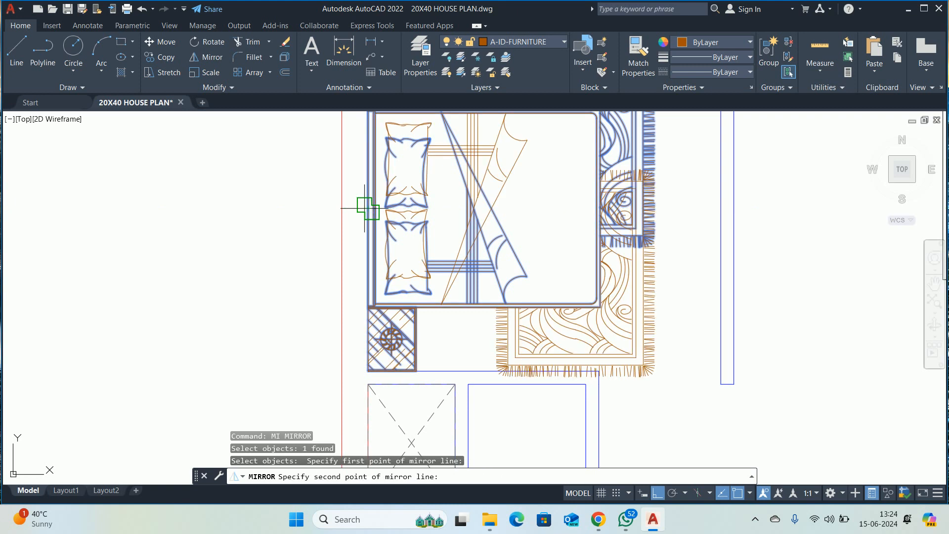
{"action": "left_click", "coordinate": [277, 213]}
{"action": "key", "text": "Return"}
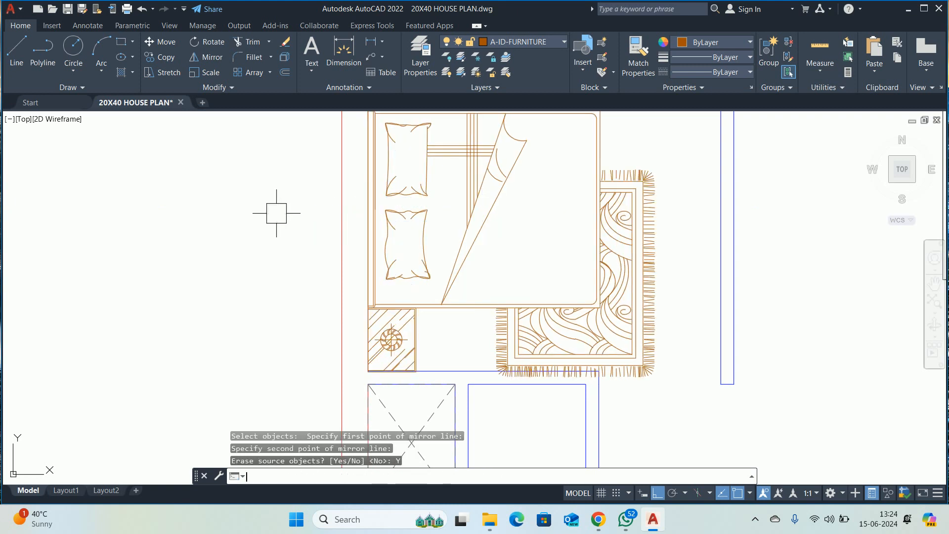
{"action": "key", "text": "Escape"}
{"action": "key", "text": "Escape"}
{"action": "key", "text": "Escape"}
{"action": "scroll", "coordinate": [364, 251], "scroll_direction": "down", "scroll_amount": 4}
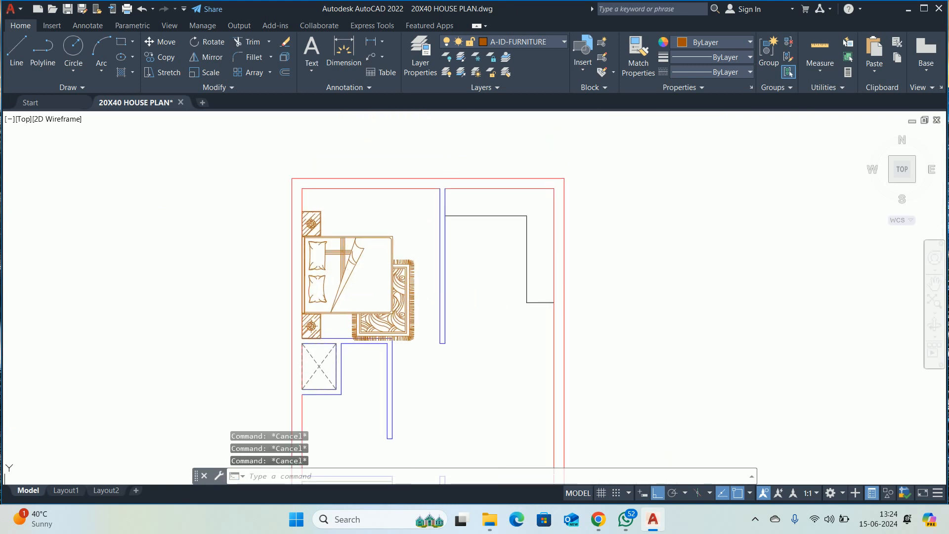
- Measure the vertical gap between the upper bedside table and the bedroom's top wall with a linear dimension
{"action": "scroll", "coordinate": [315, 201], "scroll_direction": "up", "scroll_amount": 2}
{"action": "type", "text": "DLI"}
{"action": "key", "text": "Return"}
{"action": "scroll", "coordinate": [312, 203], "scroll_direction": "up", "scroll_amount": 5}
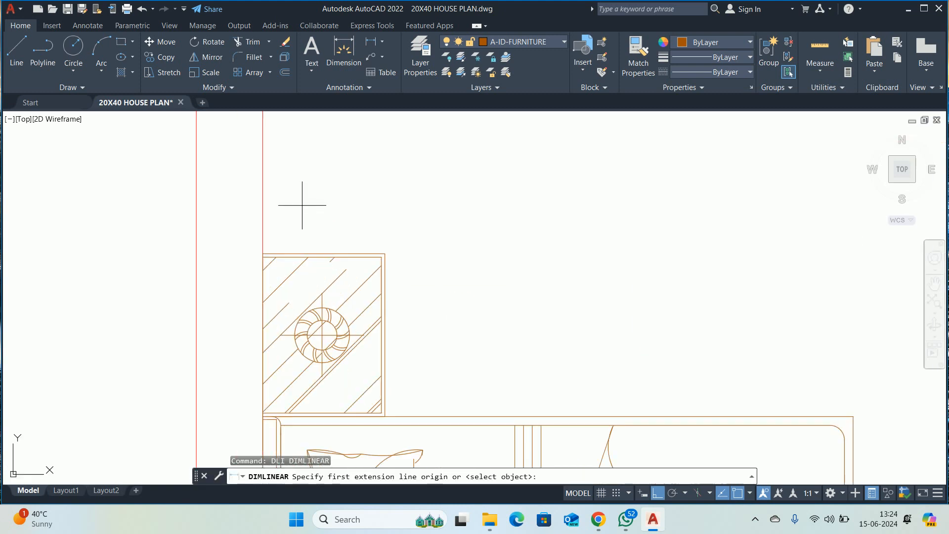
{"action": "left_click", "coordinate": [263, 253]}
{"action": "middle_click_drag", "start_coordinate": [260, 201], "coordinate": [286, 354]}
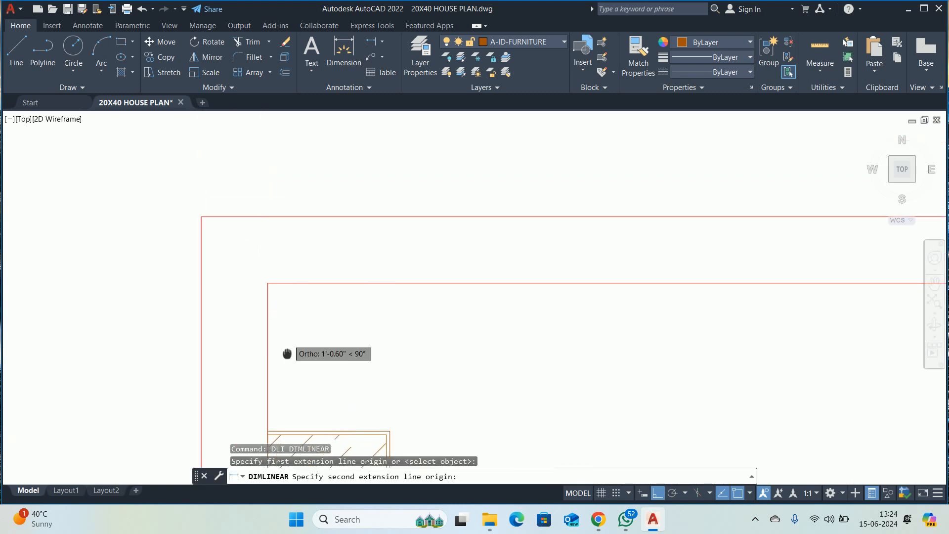
{"action": "left_click", "coordinate": [268, 285]}
{"action": "scroll", "coordinate": [239, 288], "scroll_direction": "down", "scroll_amount": 5}
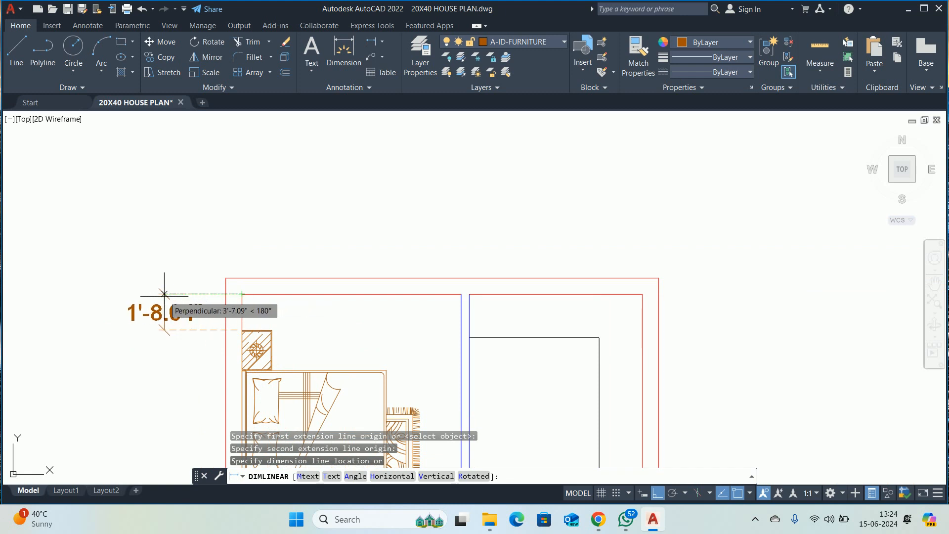
{"action": "key", "text": "Escape"}
{"action": "key", "text": "Escape"}
- Reopen the mirrored "double bed with" block in the Block Editor
{"action": "left_click", "coordinate": [262, 349]}
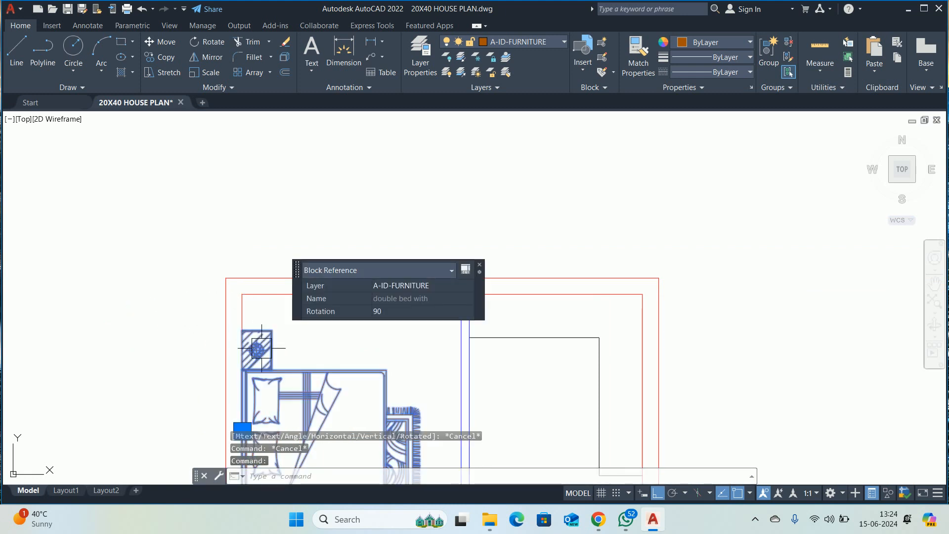
{"action": "type", "text": "BR"}
{"action": "key", "text": "Return"}
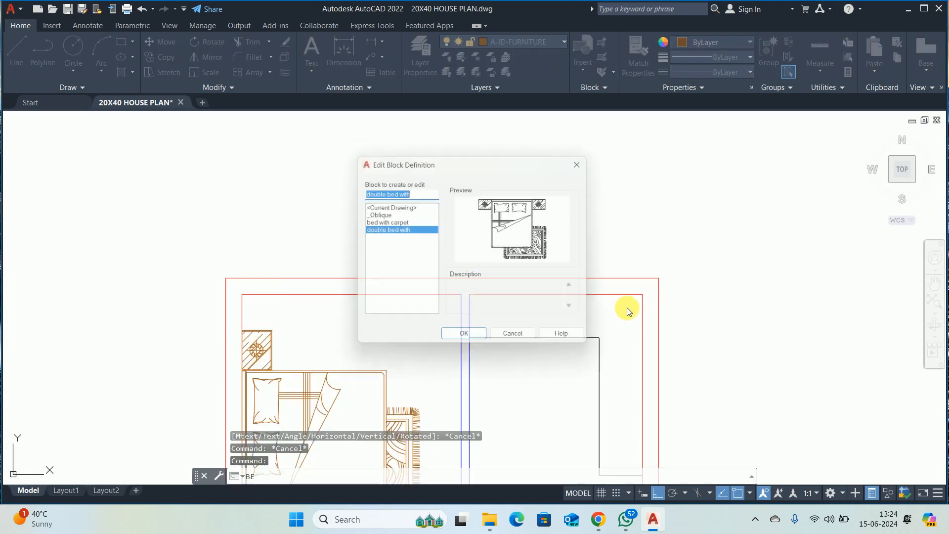
{"action": "left_click", "coordinate": [466, 340]}
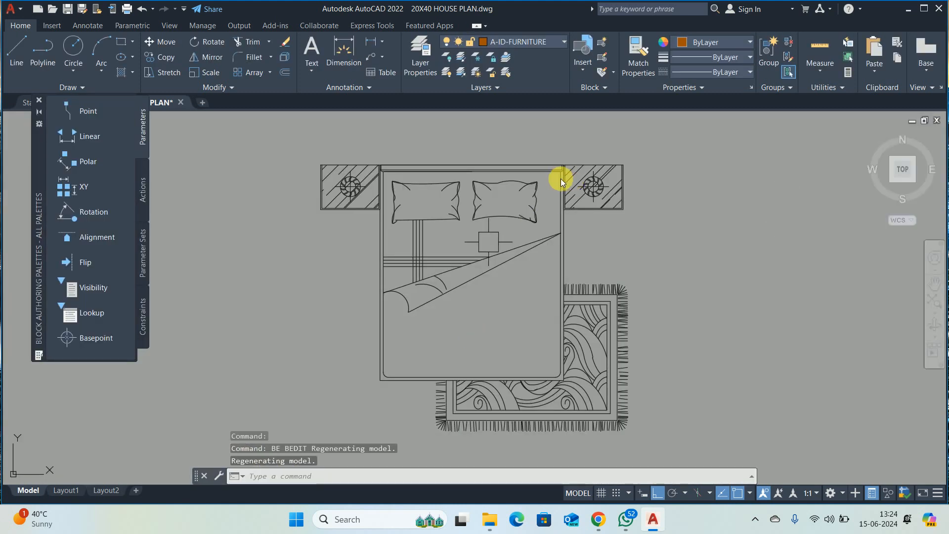
- Delete the left bedside table with its lamp from the bed block
{"action": "scroll", "coordinate": [355, 183], "scroll_direction": "up", "scroll_amount": 5}
{"action": "left_click", "coordinate": [251, 176]}
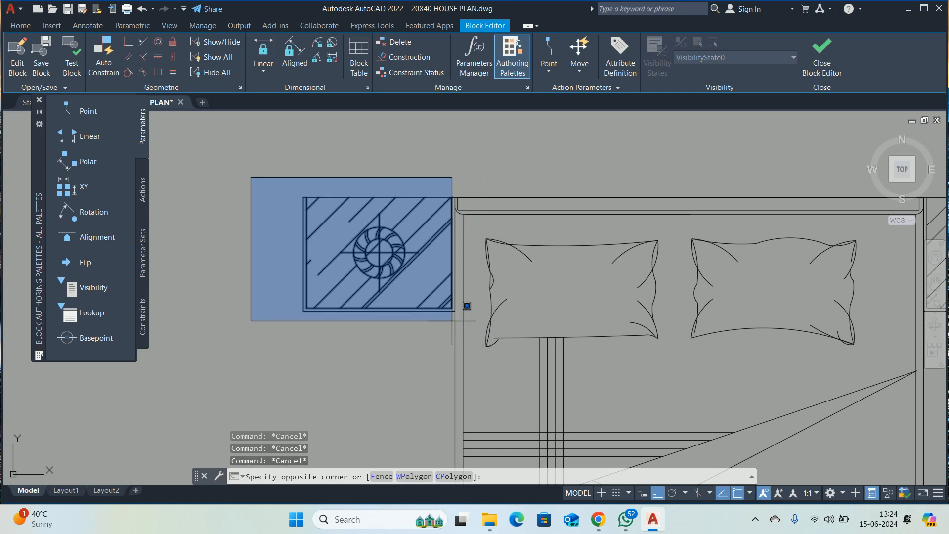
{"action": "left_click", "coordinate": [465, 322]}
{"action": "left_click", "coordinate": [282, 144]}
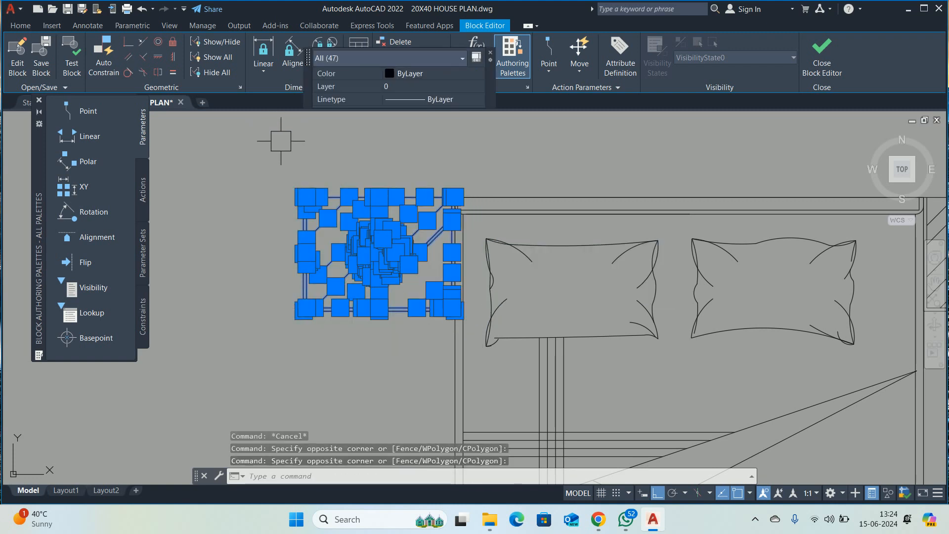
{"action": "key", "text": "Delete"}
{"action": "middle_click_drag", "start_coordinate": [409, 230], "coordinate": [347, 183]}
{"action": "key", "text": "Escape"}
{"action": "key", "text": "Escape"}
{"action": "key", "text": "Escape"}
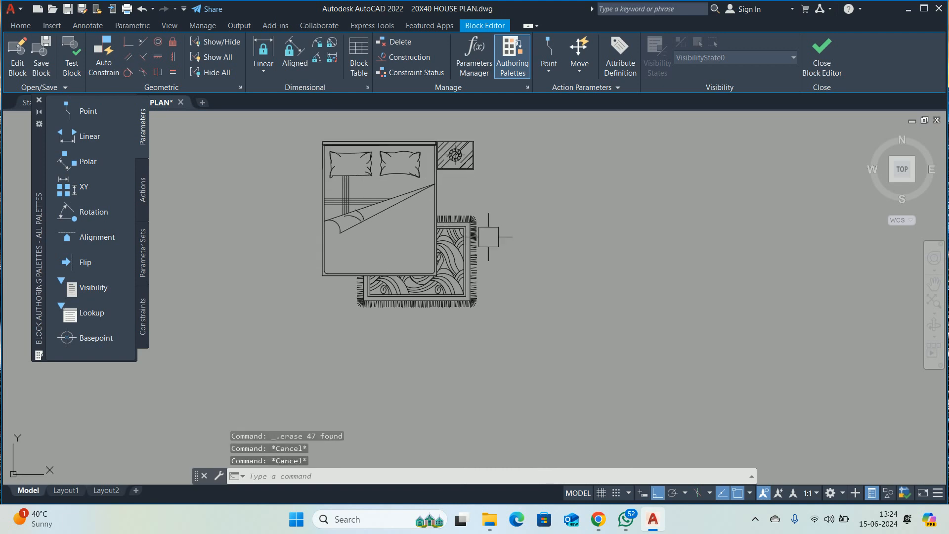
{"action": "scroll", "coordinate": [488, 235], "scroll_direction": "up", "scroll_amount": 2}
{"action": "type", "text": "M"}
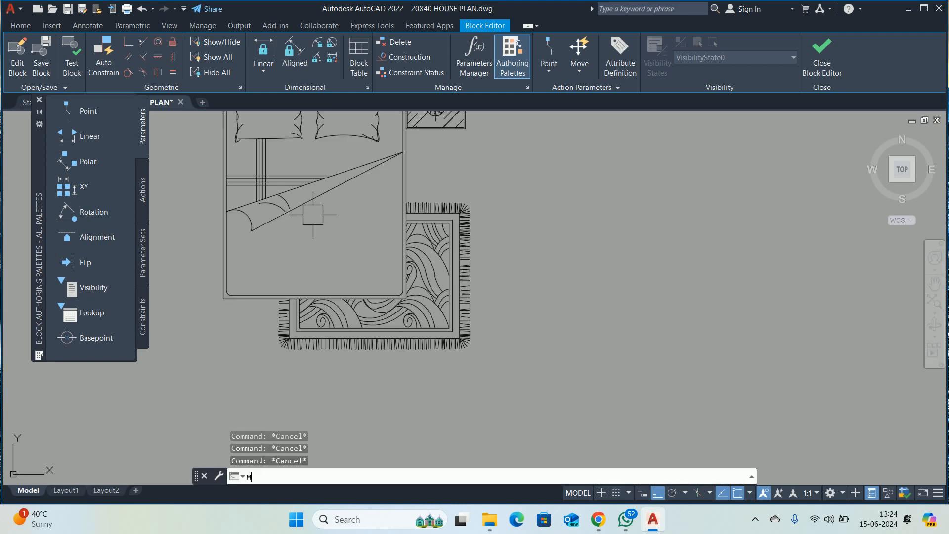
{"action": "key", "text": "Return"}
{"action": "left_click", "coordinate": [517, 405]}
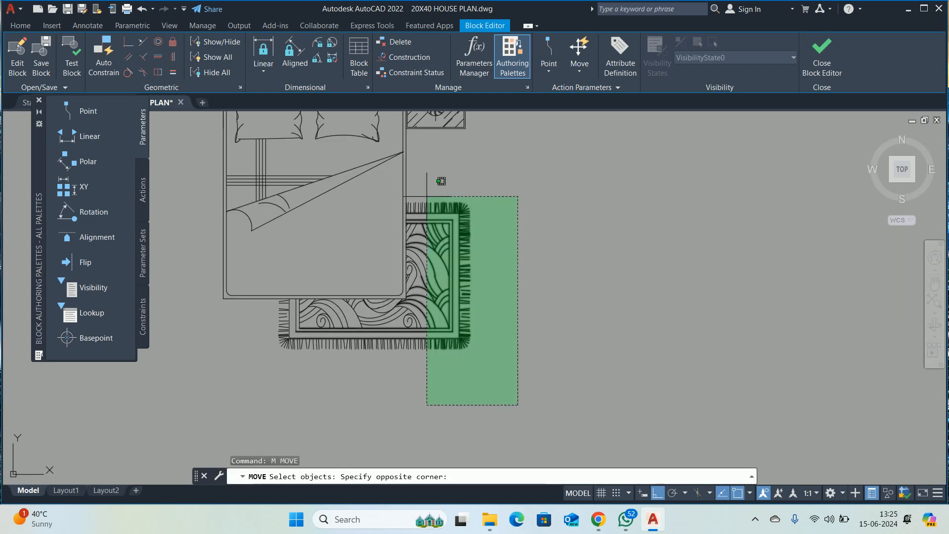
{"action": "key", "text": "Escape"}
- Erase the part of the rug beside the bed's right edge, including the leftover fringe strokes along the mattress
{"action": "left_click", "coordinate": [545, 400]}
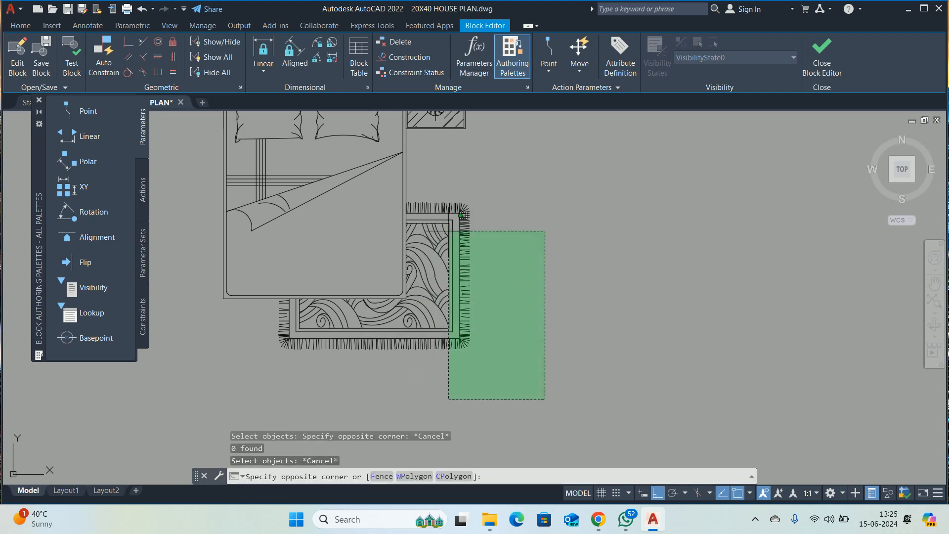
{"action": "left_click", "coordinate": [410, 180]}
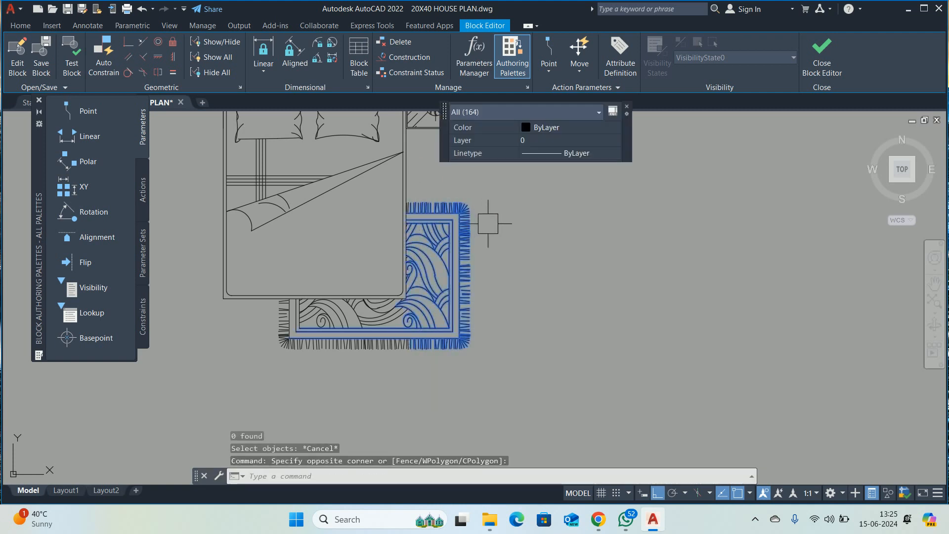
{"action": "key", "text": "Delete"}
{"action": "left_click", "coordinate": [367, 183]}
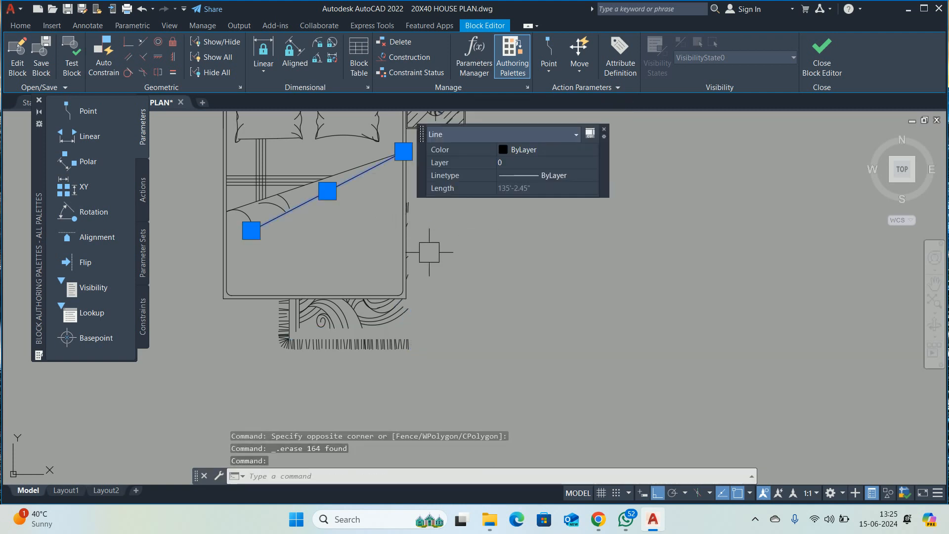
{"action": "key", "text": "Escape"}
{"action": "key", "text": "Escape"}
{"action": "key", "text": "Escape"}
{"action": "left_click", "coordinate": [369, 188]}
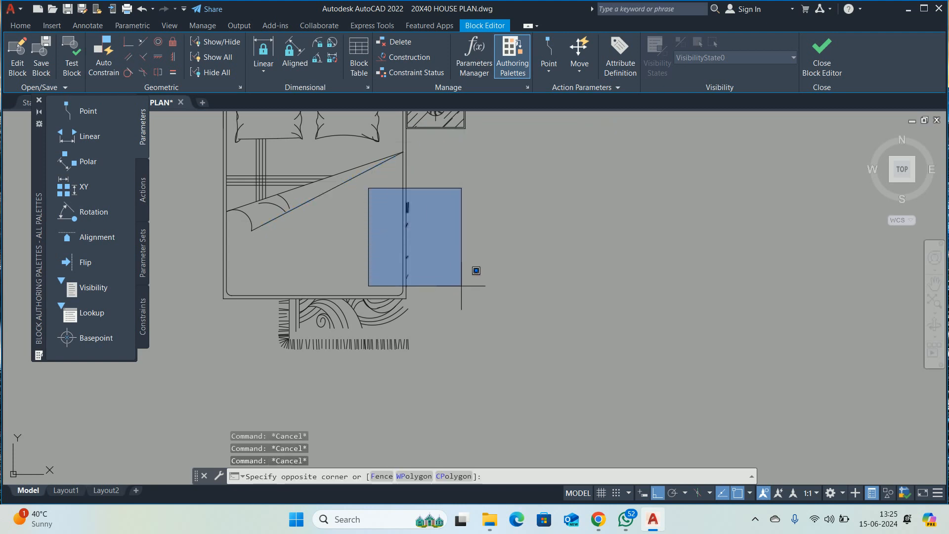
{"action": "left_click", "coordinate": [462, 286]}
{"action": "key", "text": "Delete"}
- Erase the remaining rug pattern and fringe below the foot of the bed
{"action": "middle_click_drag", "start_coordinate": [460, 281], "coordinate": [576, 217]}
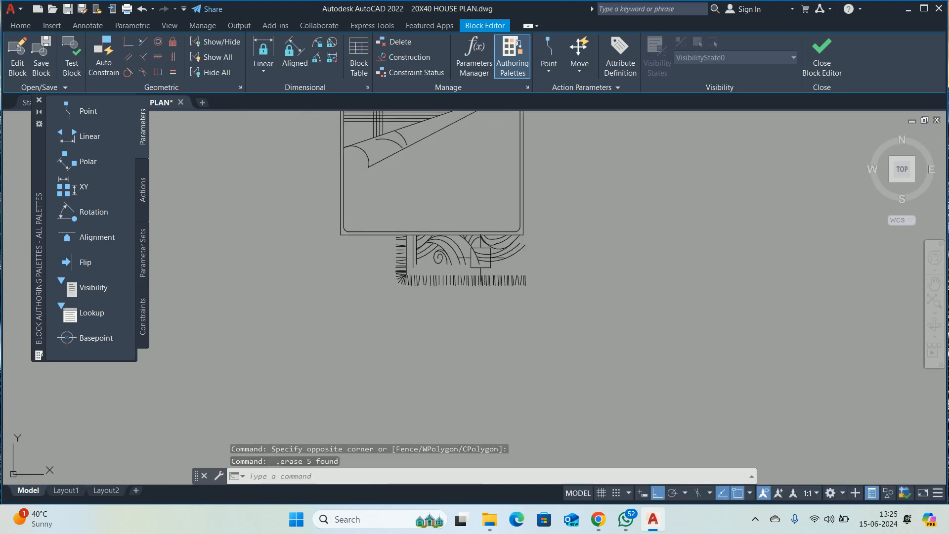
{"action": "left_click", "coordinate": [606, 326]}
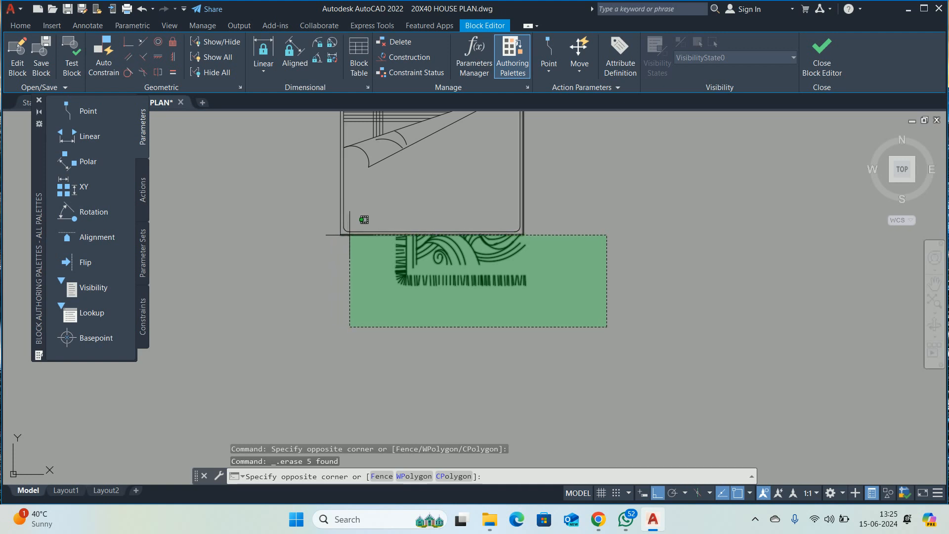
{"action": "left_click", "coordinate": [351, 236]}
{"action": "key", "text": "Delete"}
- Close the Block Editor and save the changes to the "double bed with" block
{"action": "scroll", "coordinate": [480, 280], "scroll_direction": "down", "scroll_amount": 5}
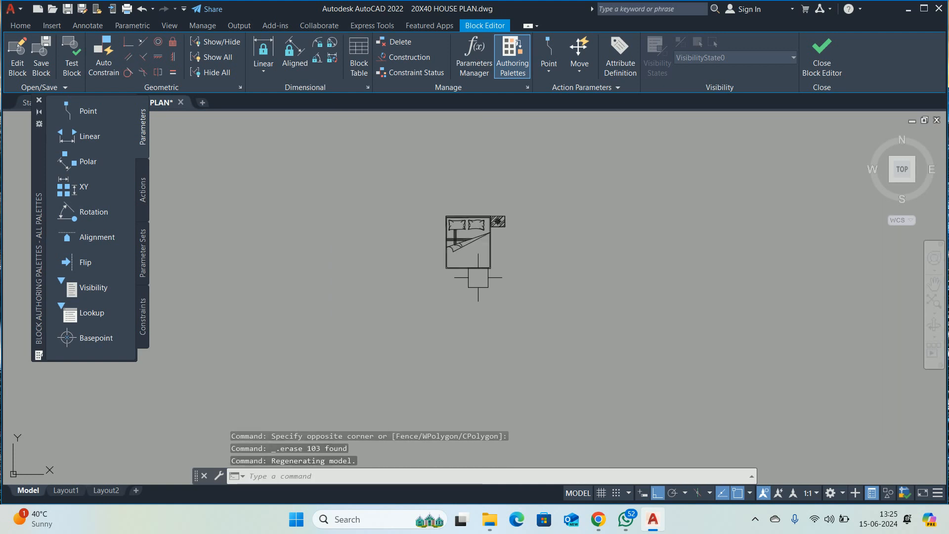
{"action": "left_click", "coordinate": [816, 65]}
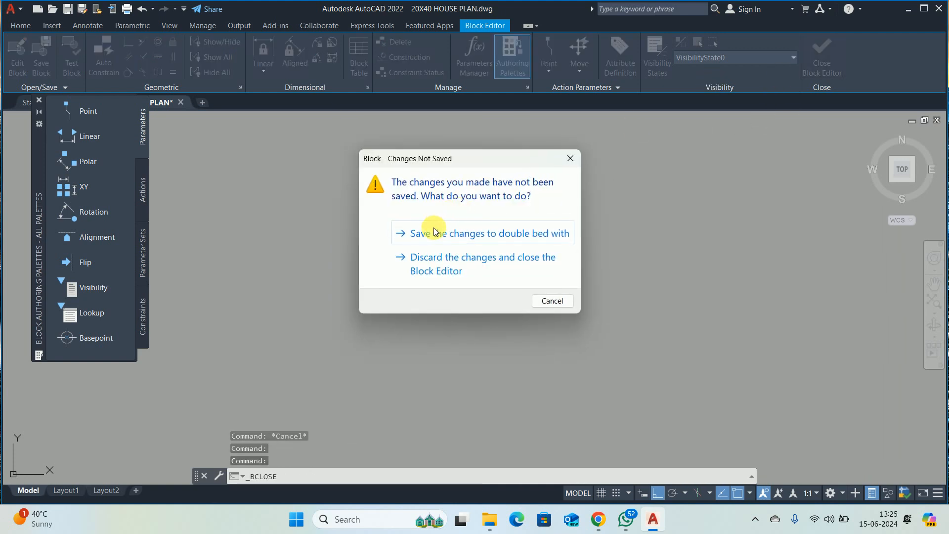
{"action": "left_click", "coordinate": [430, 232]}
- Offset the inner line of the left bedroom's top wall 24 inches downward into the room
{"action": "middle_click_drag", "start_coordinate": [413, 265], "coordinate": [410, 256]}
{"action": "scroll", "coordinate": [401, 297], "scroll_direction": "up", "scroll_amount": 6}
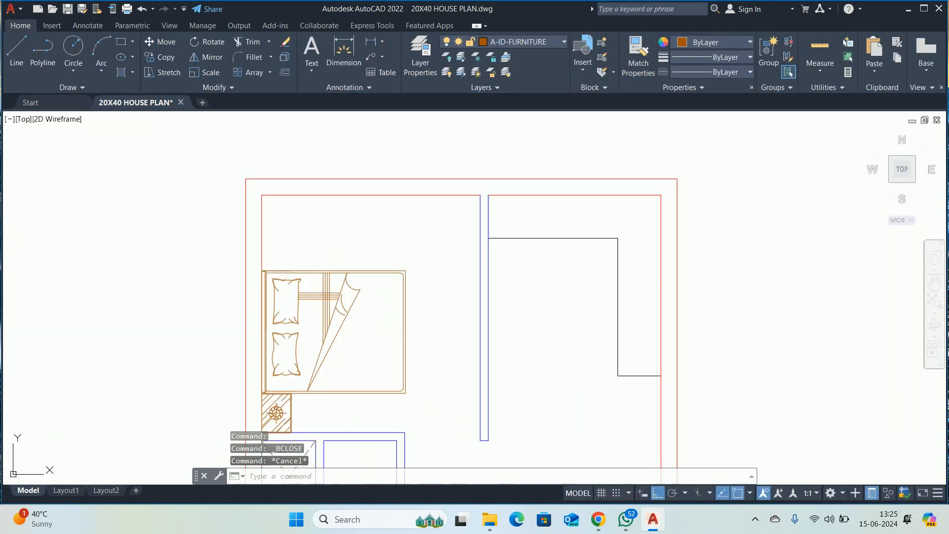
{"action": "key", "text": "Escape"}
{"action": "key", "text": "Escape"}
{"action": "key", "text": "Escape"}
{"action": "type", "text": "o"}
{"action": "key", "text": "Return"}
{"action": "type", "text": "2"}
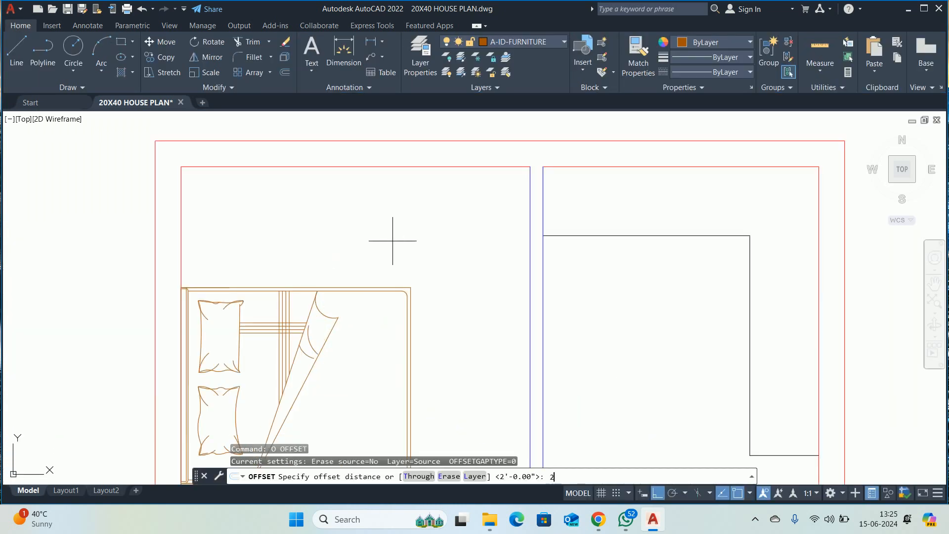
{"action": "type", "text": "4"}
{"action": "key", "text": "Return"}
{"action": "left_click", "coordinate": [354, 168]}
{"action": "left_click", "coordinate": [346, 203]}
{"action": "key", "text": "Escape"}
{"action": "key", "text": "Escape"}
{"action": "key", "text": "Escape"}
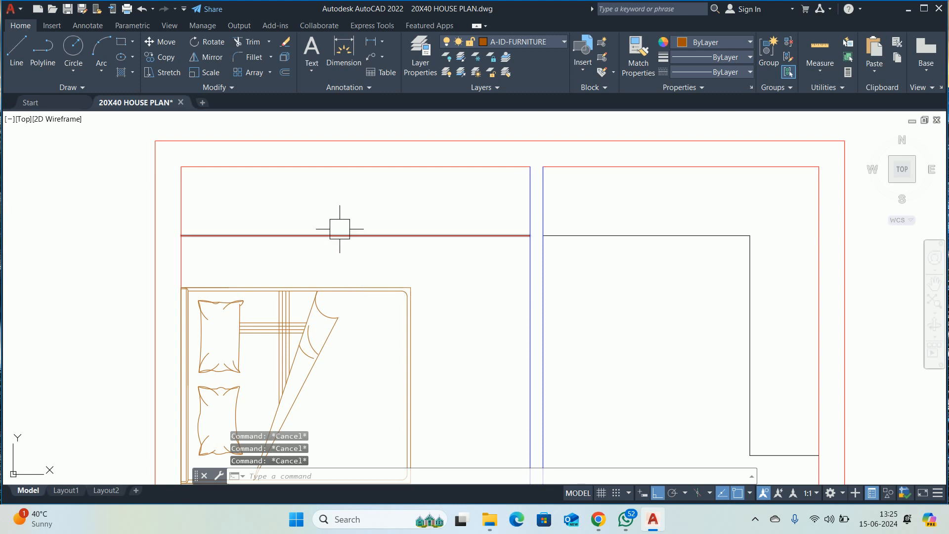
- Measure the length of the offset line above the bed with a linear dimension, without placing it
{"action": "type", "text": "dli"}
{"action": "key", "text": "Return"}
{"action": "key", "text": "Return"}
{"action": "left_click", "coordinate": [339, 234]}
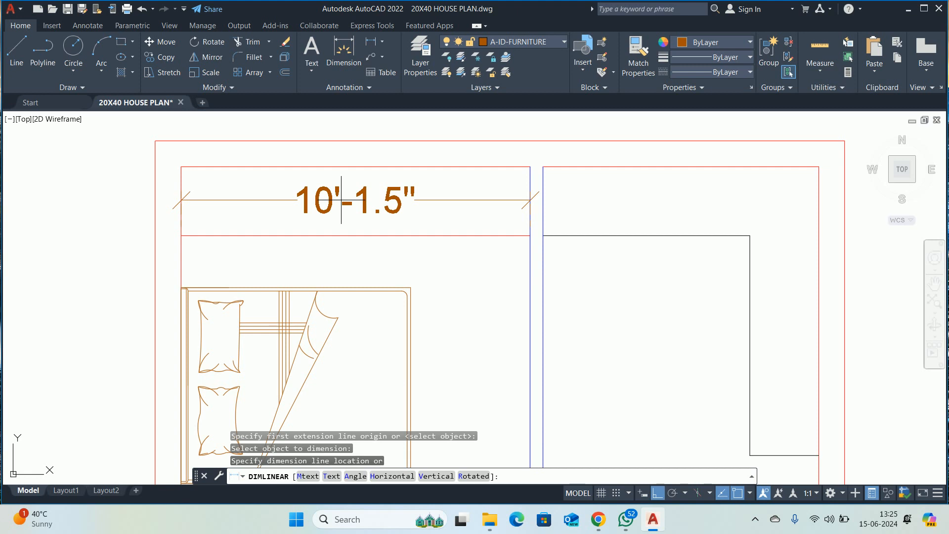
{"action": "key", "text": "Escape"}
{"action": "key", "text": "Escape"}
{"action": "key", "text": "Escape"}
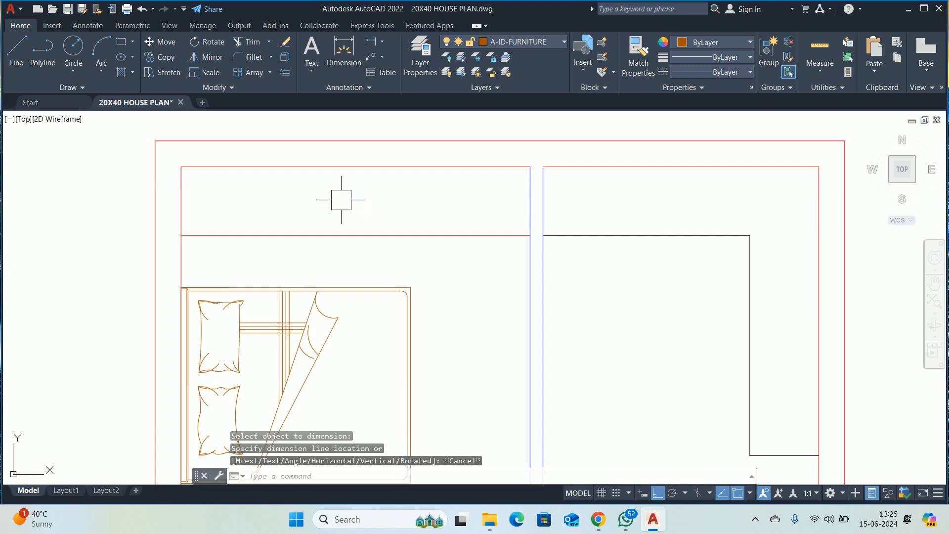
- Start another linear dimension in the area between the bed and the bedroom's lower wall
{"action": "scroll", "coordinate": [303, 185], "scroll_direction": "down", "scroll_amount": 4}
{"action": "scroll", "coordinate": [328, 307], "scroll_direction": "up", "scroll_amount": 3}
{"action": "key", "text": "Escape"}
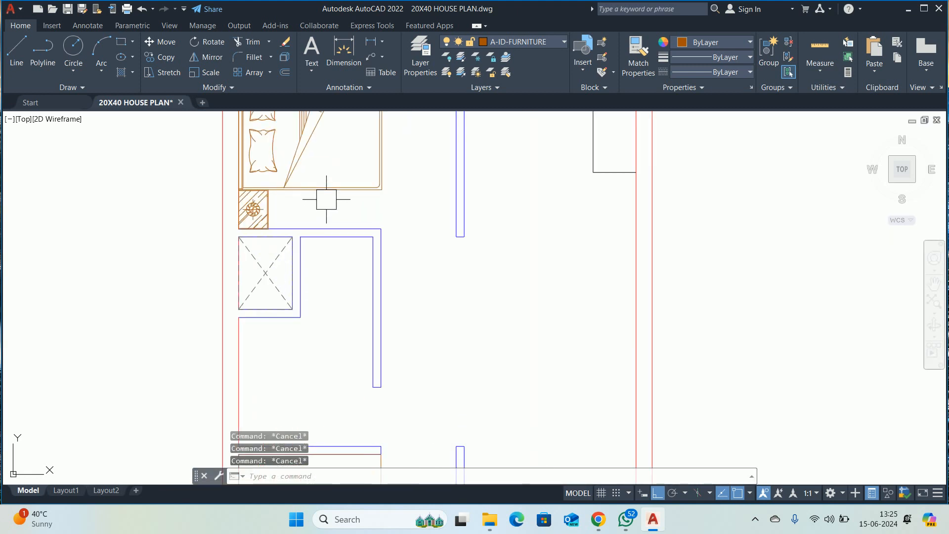
{"action": "key", "text": "Return"}
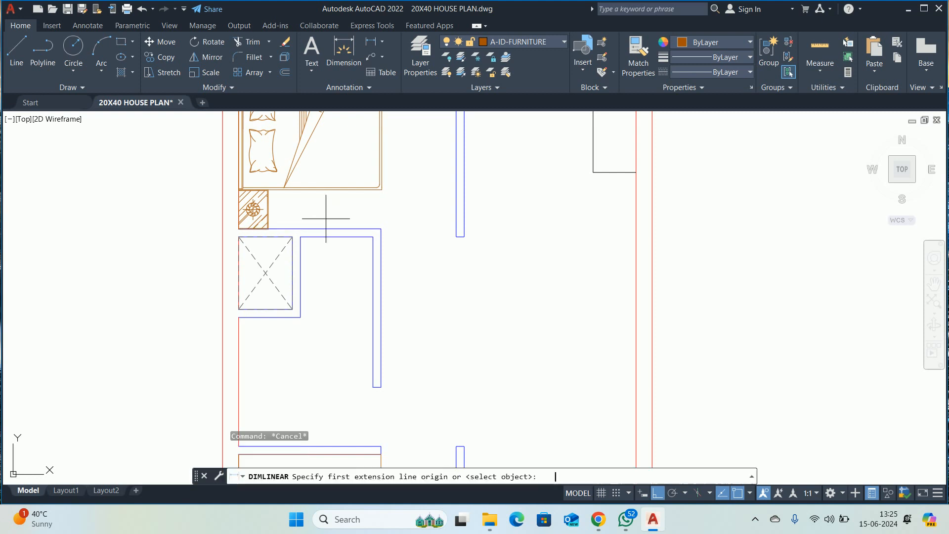
- Measure the length of the horizontal wall line below the bedside table with a linear dimension
{"action": "scroll", "coordinate": [328, 220], "scroll_direction": "up", "scroll_amount": 4}
{"action": "key", "text": "Return"}
{"action": "left_click", "coordinate": [316, 227]}
{"action": "left_click", "coordinate": [316, 242]}
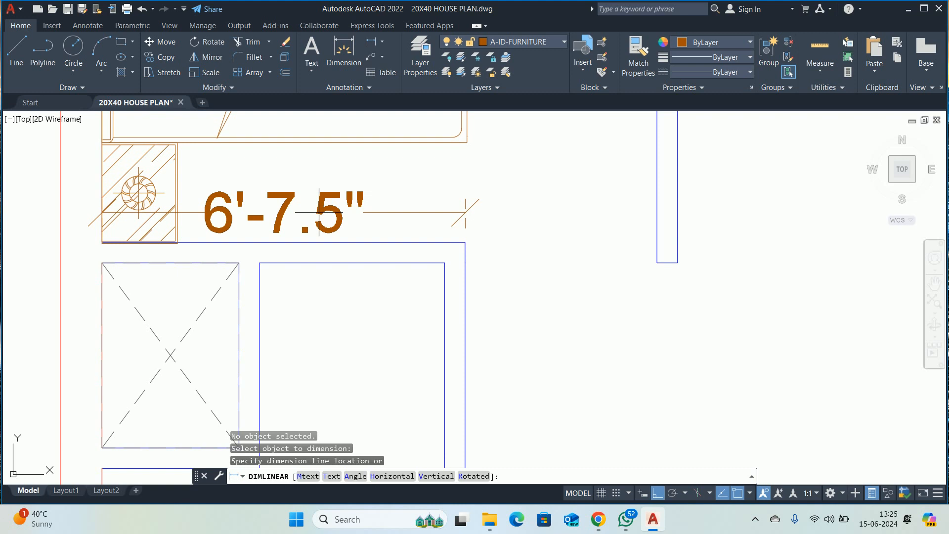
{"action": "key", "text": "Escape"}
{"action": "key", "text": "Escape"}
{"action": "scroll", "coordinate": [347, 371], "scroll_direction": "down", "scroll_amount": 5}
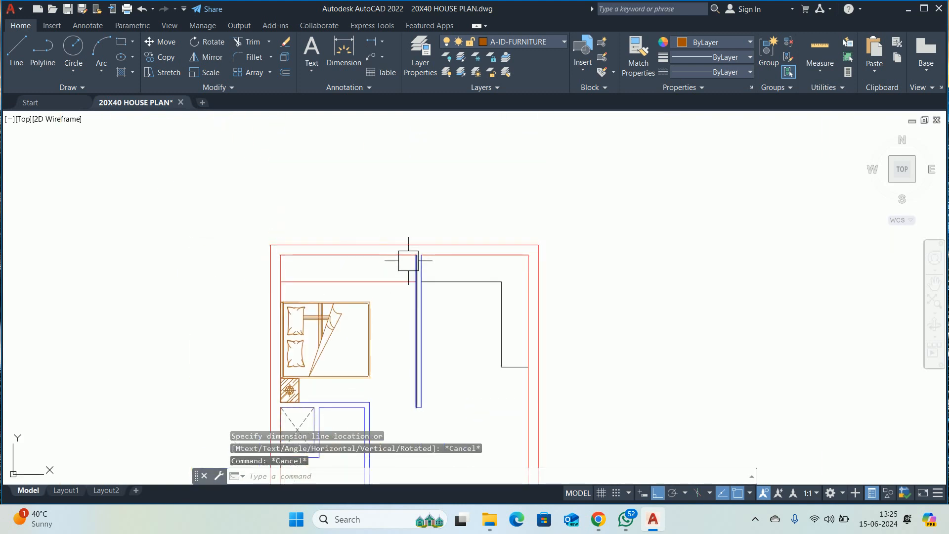
{"action": "key", "text": "Escape"}
{"action": "key", "text": "Escape"}
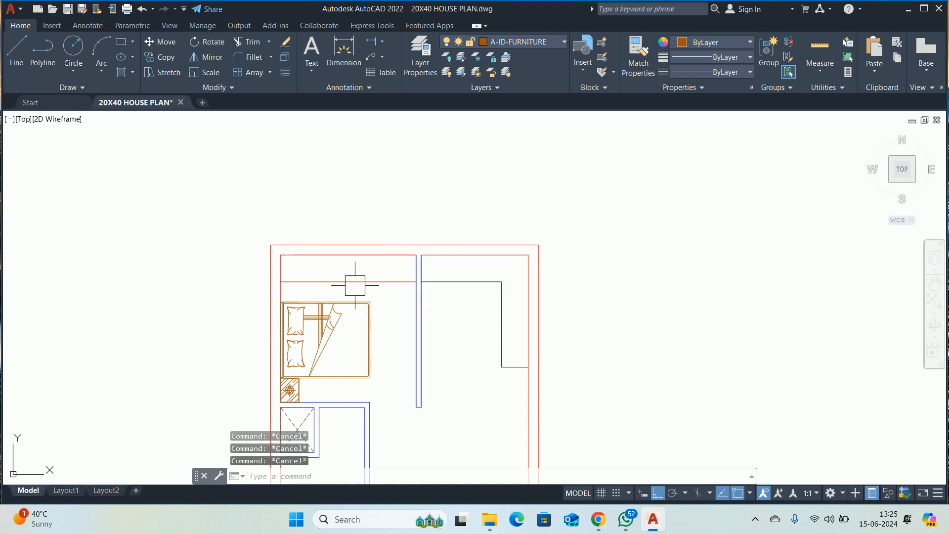
{"action": "type", "text": "o"}
{"action": "key", "text": "Return"}
{"action": "type", "text": "36"}
{"action": "key", "text": "Return"}
{"action": "scroll", "coordinate": [317, 271], "scroll_direction": "up", "scroll_amount": 4}
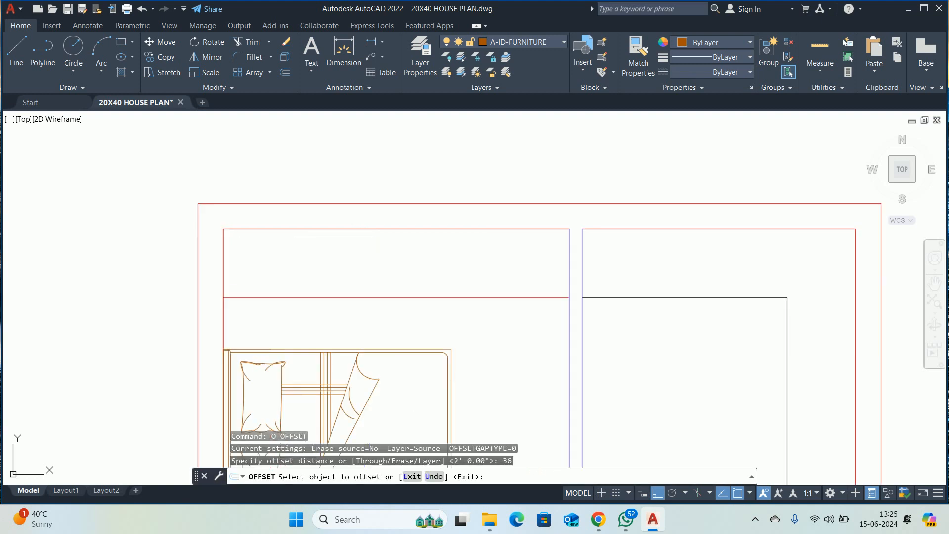
{"action": "key", "text": "Escape"}
{"action": "key", "text": "Escape"}
{"action": "key", "text": "Escape"}
{"action": "scroll", "coordinate": [270, 272], "scroll_direction": "down", "scroll_amount": 4}
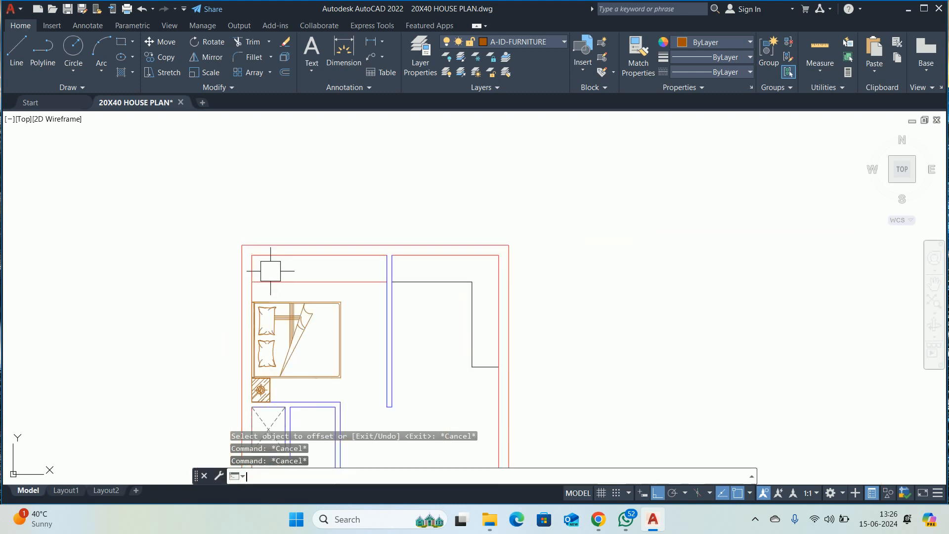
- Match the bed's furniture properties onto the horizontal wardrobe front line above the bed
{"action": "type", "text": "ma"}
{"action": "key", "text": "Return"}
{"action": "left_click", "coordinate": [347, 329]}
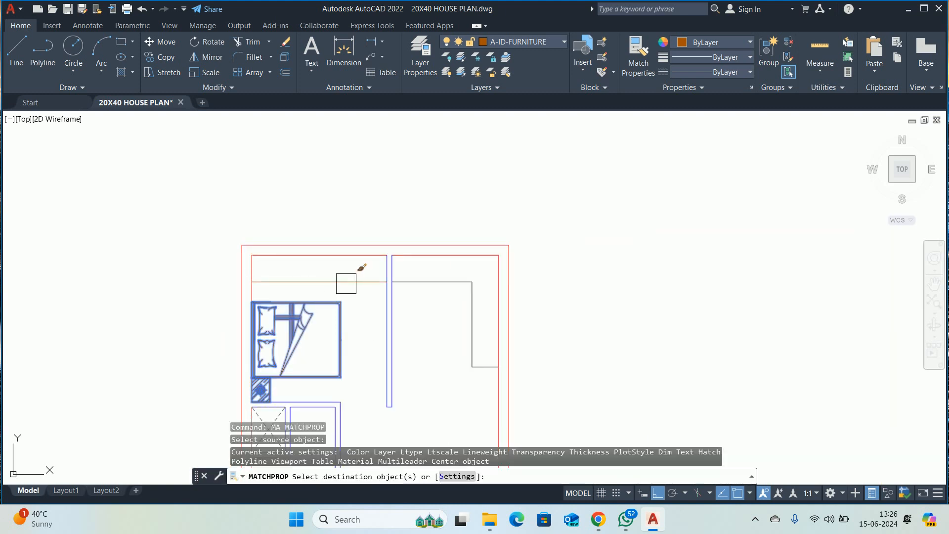
{"action": "left_click", "coordinate": [347, 283]}
{"action": "key", "text": "Escape"}
{"action": "key", "text": "Escape"}
- Offset the bedroom's left inner wall line and right partition line 36 inches into the room
{"action": "type", "text": "o"}
{"action": "key", "text": "Return"}
{"action": "type", "text": "36"}
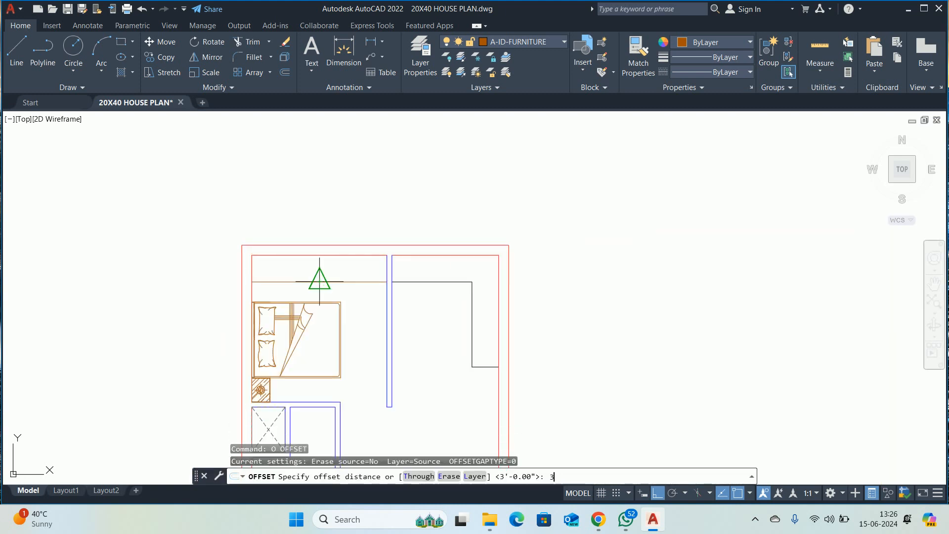
{"action": "key", "text": "Return"}
{"action": "scroll", "coordinate": [300, 269], "scroll_direction": "up", "scroll_amount": 4}
{"action": "left_click", "coordinate": [166, 262]}
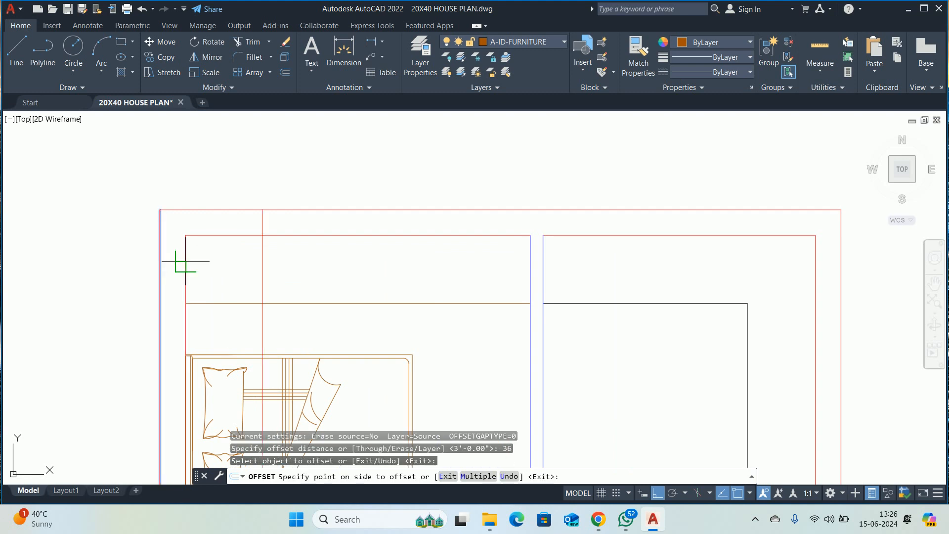
{"action": "left_click", "coordinate": [181, 266]}
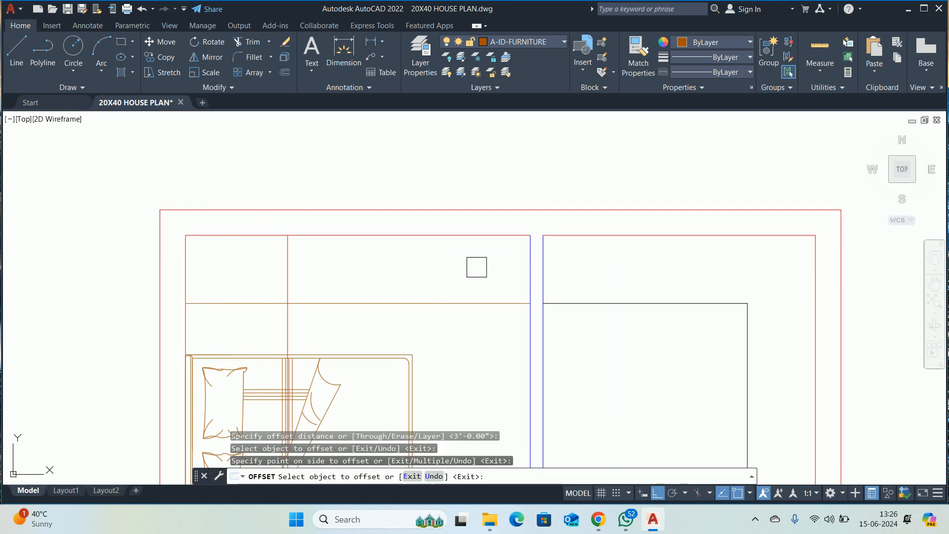
{"action": "key", "text": "Escape"}
{"action": "key", "text": "Escape"}
- Trim the two vertical offset lines below the wardrobe front line so they only divide the wardrobe strip
{"action": "scroll", "coordinate": [430, 272], "scroll_direction": "up", "scroll_amount": 2}
{"action": "middle_click_drag", "start_coordinate": [409, 275], "coordinate": [335, 301]}
{"action": "type", "text": "tr"}
{"action": "key", "text": "Return"}
{"action": "left_click", "coordinate": [86, 409]}
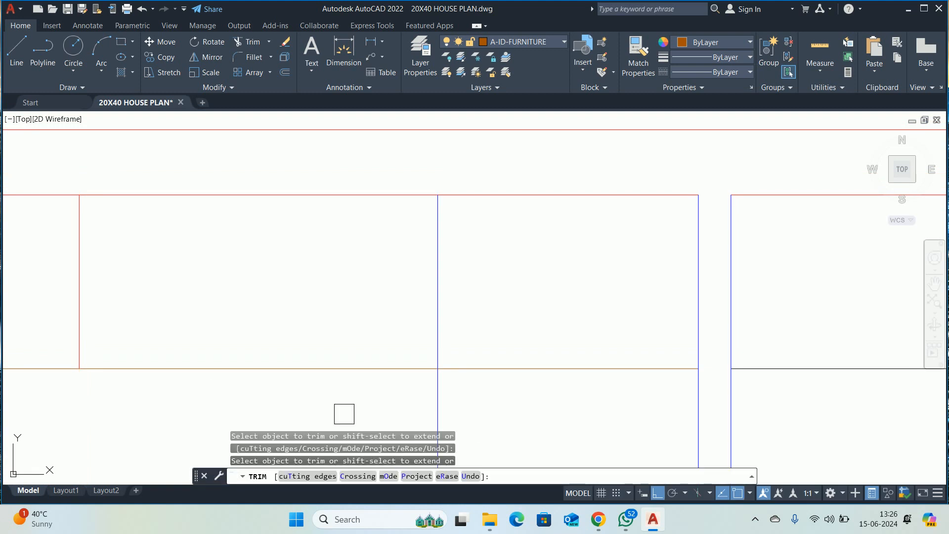
{"action": "scroll", "coordinate": [443, 362], "scroll_direction": "down", "scroll_amount": 3}
{"action": "key", "text": "Escape"}
{"action": "type", "text": "ma"}
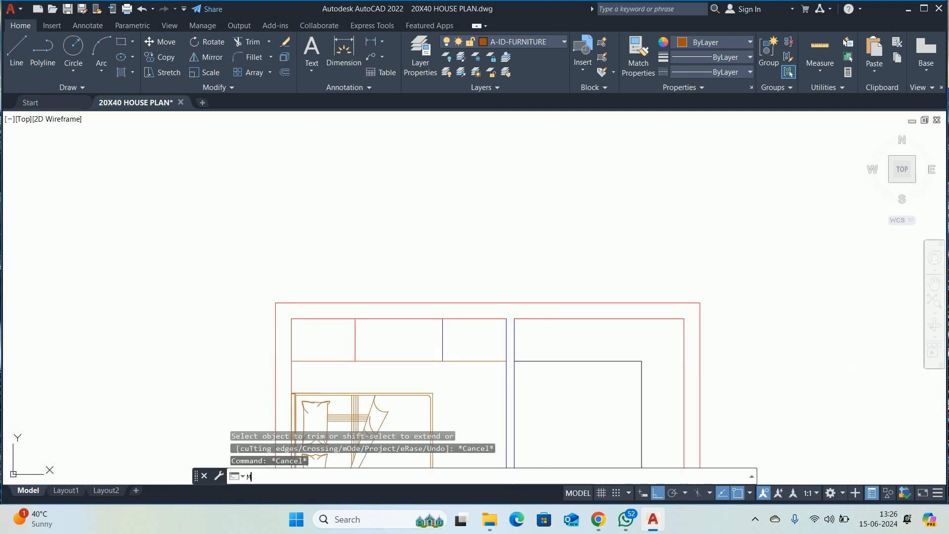
{"action": "key", "text": "Return"}
{"action": "left_click", "coordinate": [461, 361]}
{"action": "scroll", "coordinate": [464, 344], "scroll_direction": "up", "scroll_amount": 3}
{"action": "left_click", "coordinate": [422, 341]}
{"action": "key", "text": "Escape"}
{"action": "scroll", "coordinate": [390, 342], "scroll_direction": "down", "scroll_amount": 3}
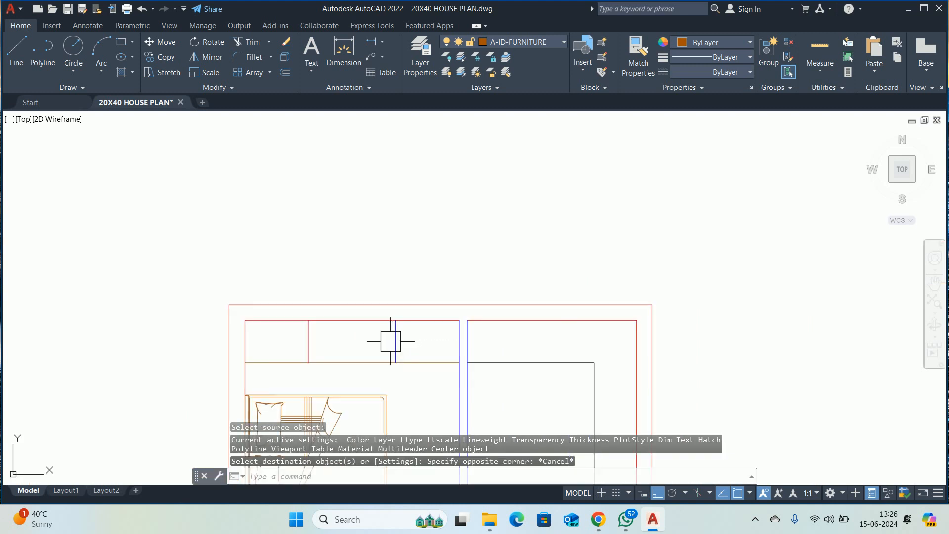
- Match the wardrobe front line's properties onto the two vertical divider lines
{"action": "key", "text": "Return"}
{"action": "left_click", "coordinate": [371, 363]}
{"action": "left_click", "coordinate": [426, 340]}
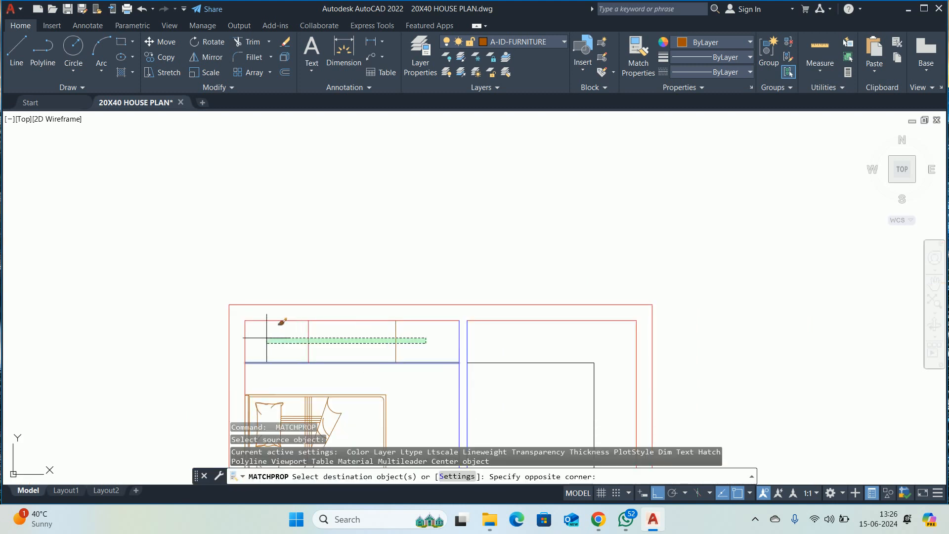
{"action": "left_click", "coordinate": [277, 338]}
{"action": "key", "text": "Escape"}
{"action": "key", "text": "Escape"}
{"action": "key", "text": "Escape"}
- Draw short vertical lines across the upper wall's thickness, continuing both wardrobe dividers to the outer wall line
{"action": "scroll", "coordinate": [294, 322], "scroll_direction": "up", "scroll_amount": 4}
{"action": "scroll", "coordinate": [346, 323], "scroll_direction": "down", "scroll_amount": 2}
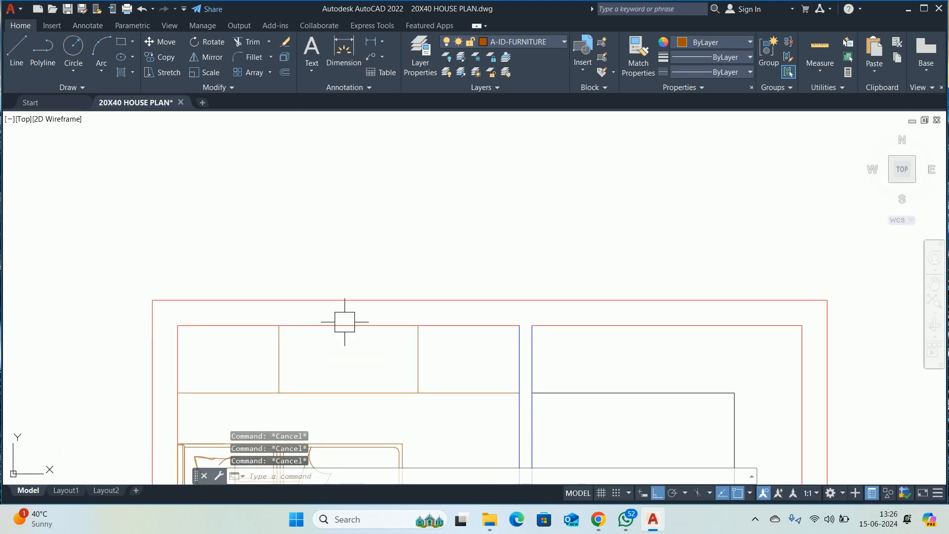
{"action": "key", "text": "Return"}
{"action": "left_click", "coordinate": [277, 326]}
{"action": "left_click", "coordinate": [279, 300]}
{"action": "key", "text": "Return"}
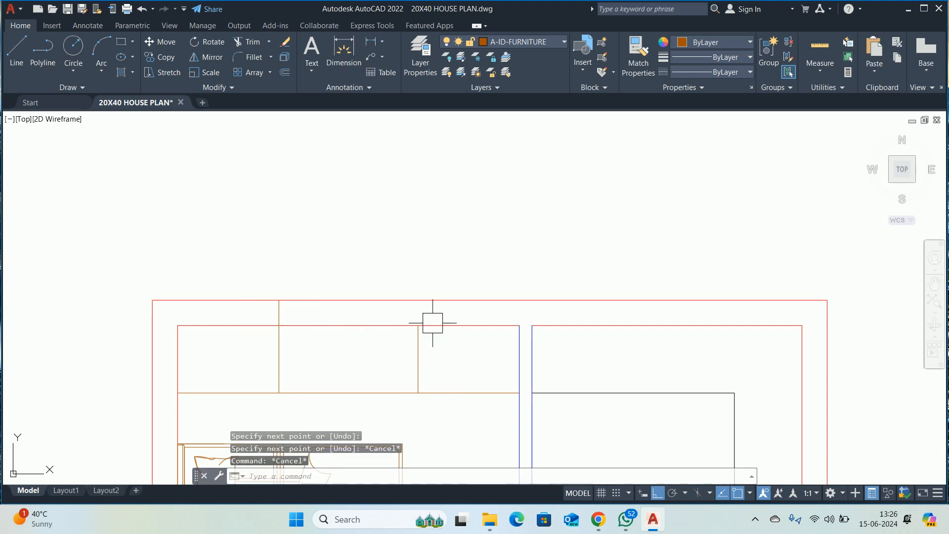
{"action": "key", "text": "Return"}
{"action": "left_click", "coordinate": [418, 325]}
{"action": "key", "text": "Escape"}
{"action": "key", "text": "Return"}
{"action": "key", "text": "Escape"}
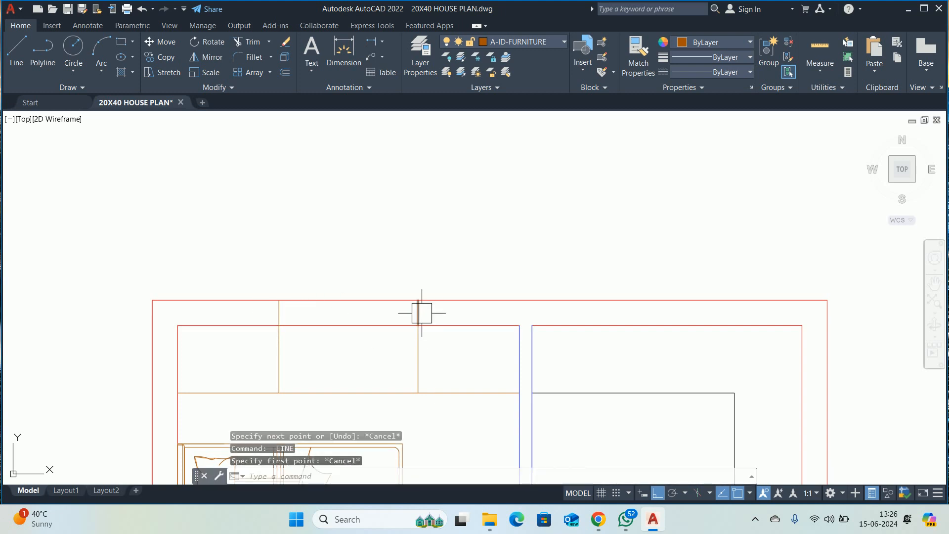
- Match the inner wall line's properties onto the two short jamb lines crossing the upper wall
{"action": "type", "text": "MA"}
{"action": "key", "text": "Return"}
{"action": "left_click", "coordinate": [435, 320]}
{"action": "left_click", "coordinate": [474, 250]}
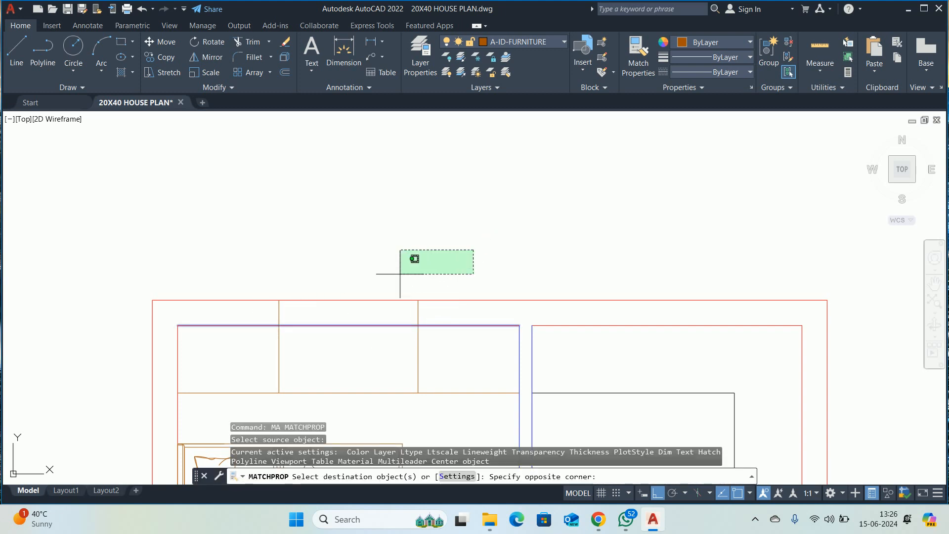
{"action": "left_click", "coordinate": [252, 312]}
{"action": "key", "text": "Return"}
{"action": "key", "text": "Escape"}
- Draw a horizontal window line between the midpoints of the two jamb lines in the upper wall
{"action": "scroll", "coordinate": [314, 307], "scroll_direction": "up", "scroll_amount": 4}
{"action": "type", "text": "L"}
{"action": "key", "text": "Return"}
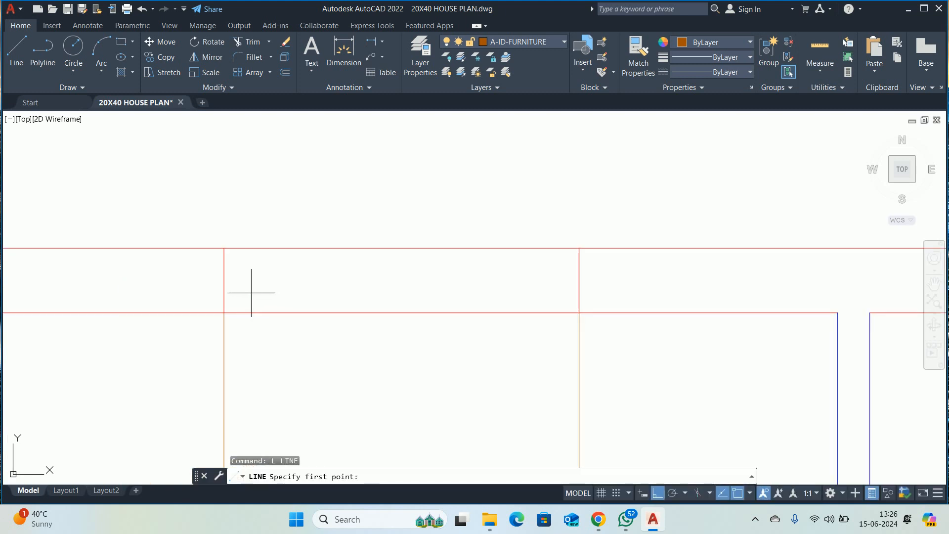
{"action": "scroll", "coordinate": [252, 280], "scroll_direction": "down", "scroll_amount": 3}
{"action": "scroll", "coordinate": [232, 278], "scroll_direction": "up", "scroll_amount": 2}
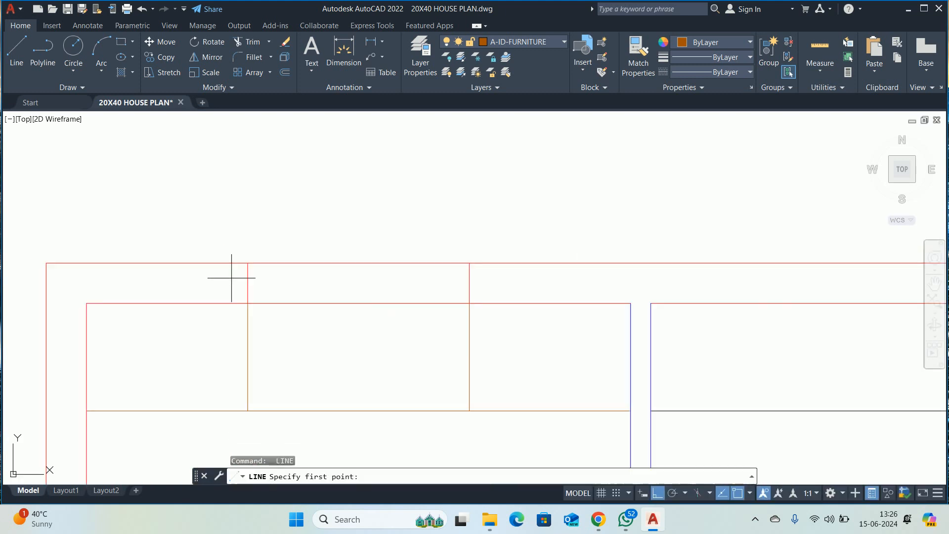
{"action": "left_click", "coordinate": [248, 283]}
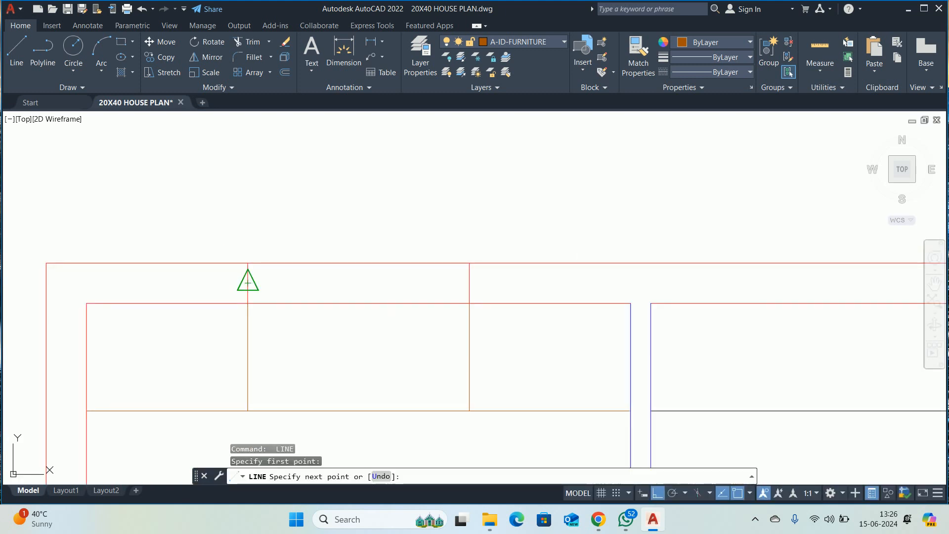
{"action": "left_click", "coordinate": [470, 283]}
{"action": "key", "text": "Escape"}
{"action": "key", "text": "Escape"}
{"action": "key", "text": "Escape"}
- Match the wall linework's properties onto the horizontal window line
{"action": "type", "text": "M"}
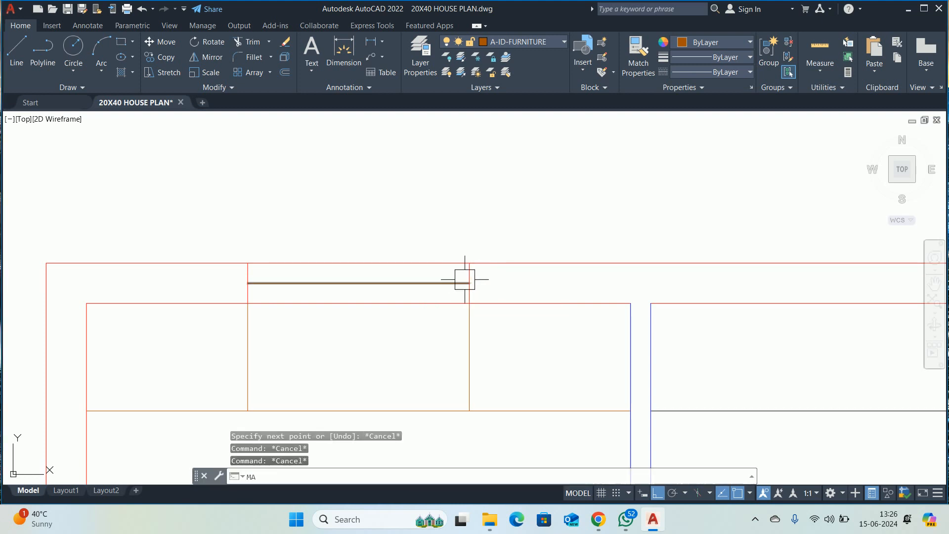
{"action": "type", "text": "A"}
{"action": "key", "text": "Return"}
{"action": "scroll", "coordinate": [468, 279], "scroll_direction": "up", "scroll_amount": 4}
{"action": "left_click", "coordinate": [419, 290]}
{"action": "key", "text": "Escape"}
{"action": "key", "text": "Escape"}
{"action": "key", "text": "Escape"}
{"action": "scroll", "coordinate": [411, 289], "scroll_direction": "down", "scroll_amount": 3}
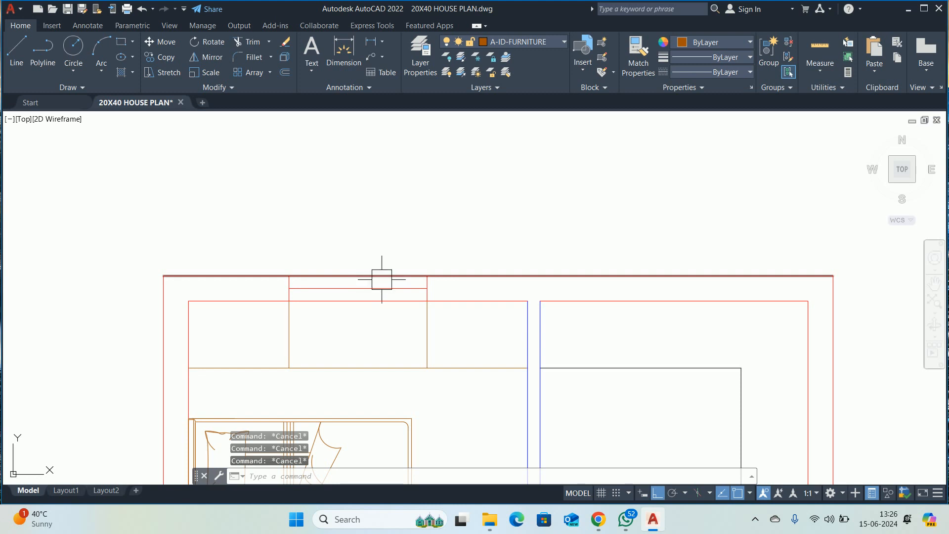
- Create polyline boundaries from the left and right wardrobe compartments on either side of the window
{"action": "middle_click_drag", "start_coordinate": [312, 320], "coordinate": [305, 260]}
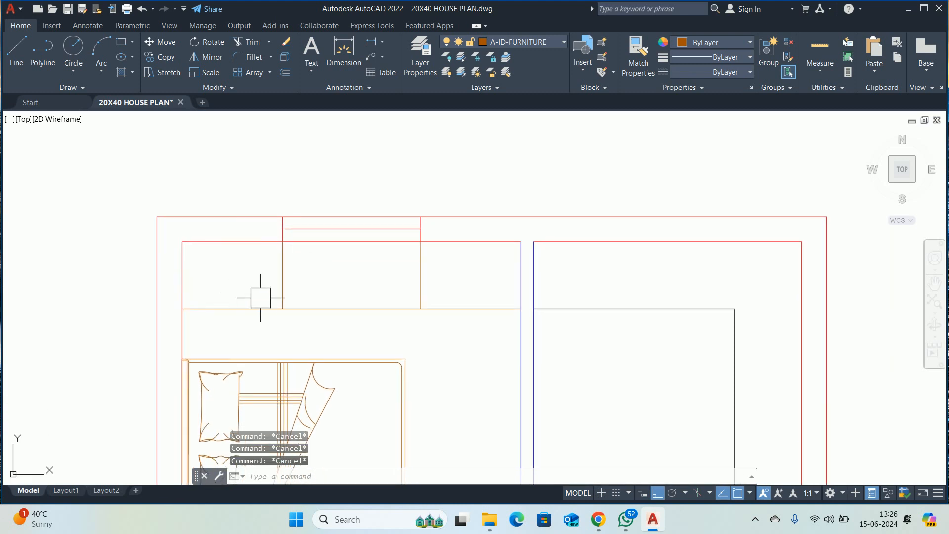
{"action": "type", "text": "RE"}
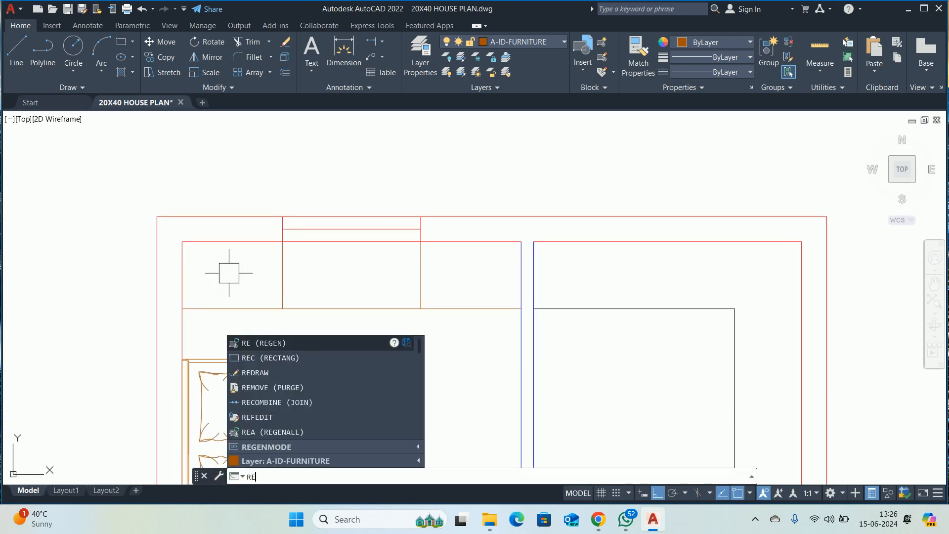
{"action": "key", "text": "Escape"}
{"action": "type", "text": "BO"}
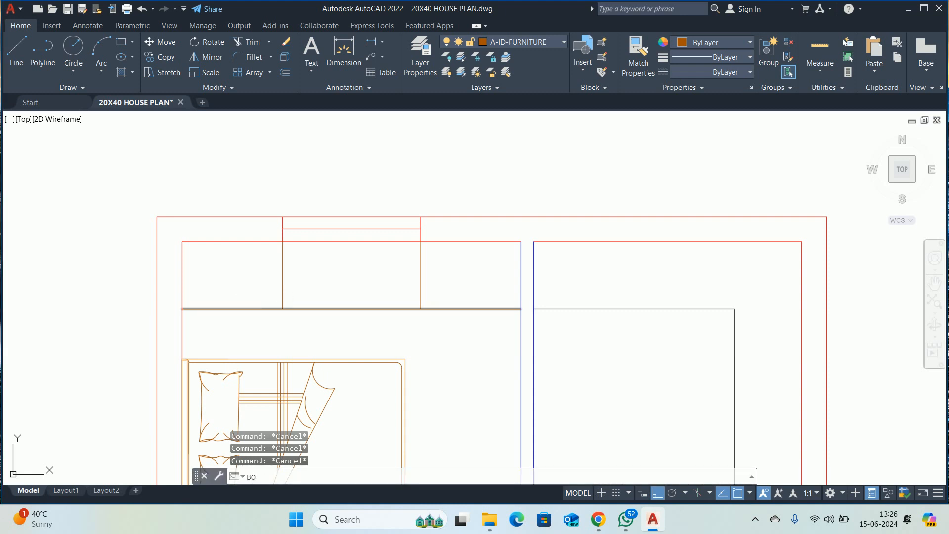
{"action": "key", "text": "Return"}
{"action": "left_click", "coordinate": [261, 150]}
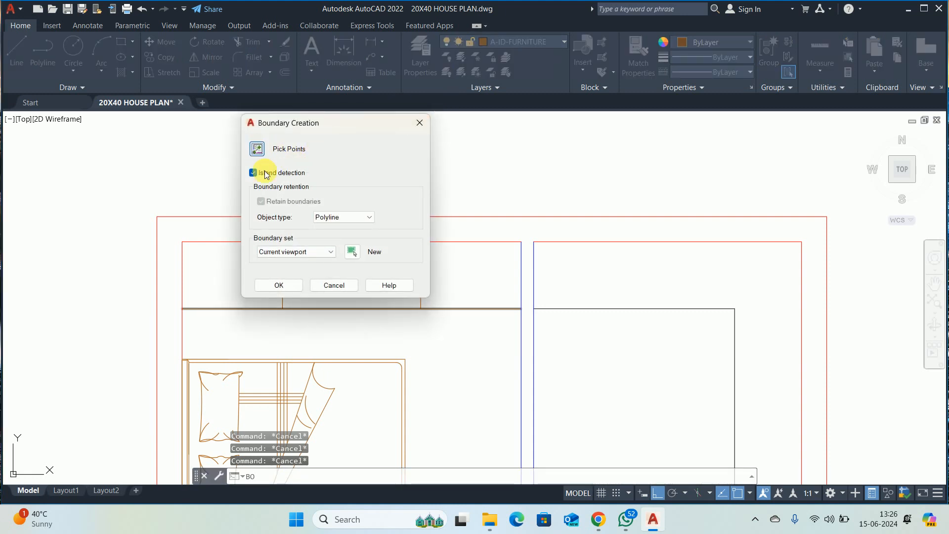
{"action": "left_click", "coordinate": [244, 261]}
{"action": "left_click", "coordinate": [501, 283]}
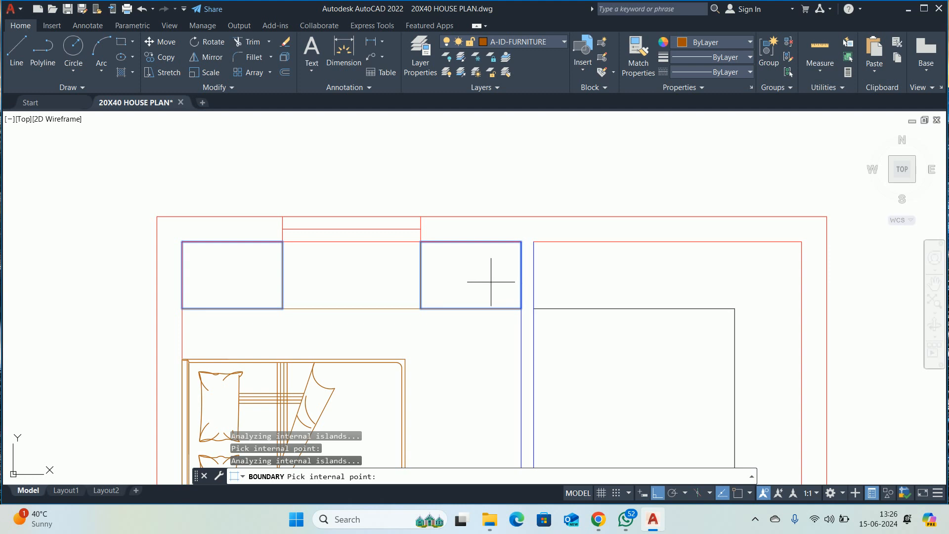
{"action": "key", "text": "Escape"}
{"action": "key", "text": "Escape"}
{"action": "left_click", "coordinate": [382, 311]}
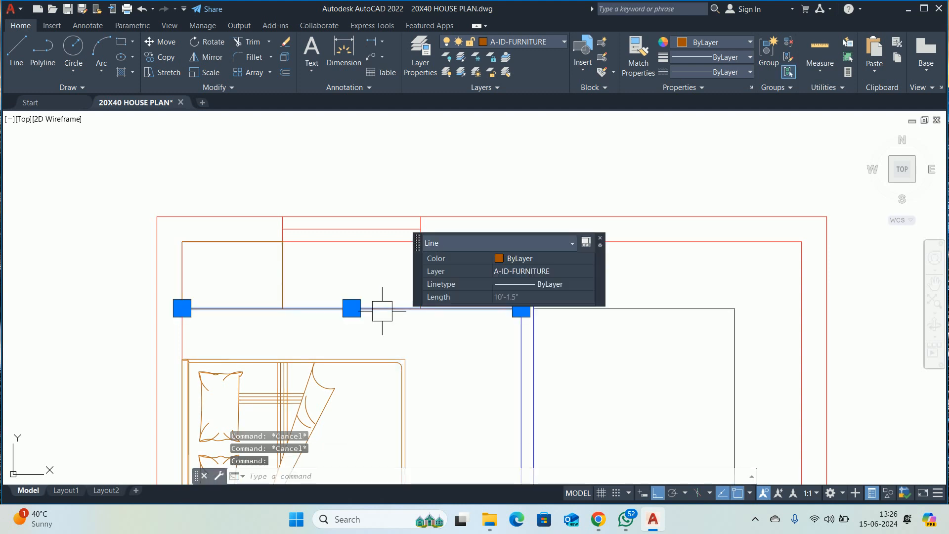
{"action": "key", "text": "Escape"}
{"action": "middle_click_drag", "start_coordinate": [278, 281], "coordinate": [323, 218]}
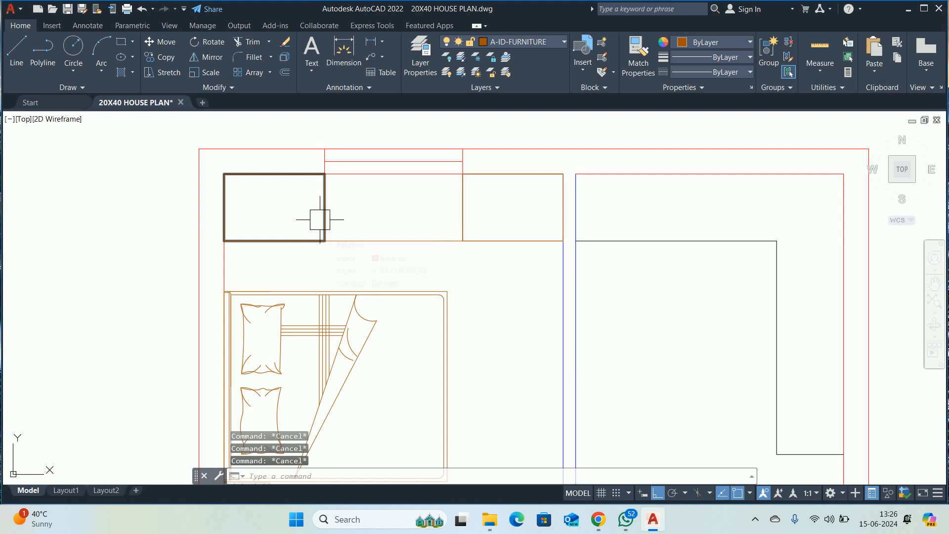
{"action": "middle_click_drag", "start_coordinate": [315, 216], "coordinate": [330, 228]}
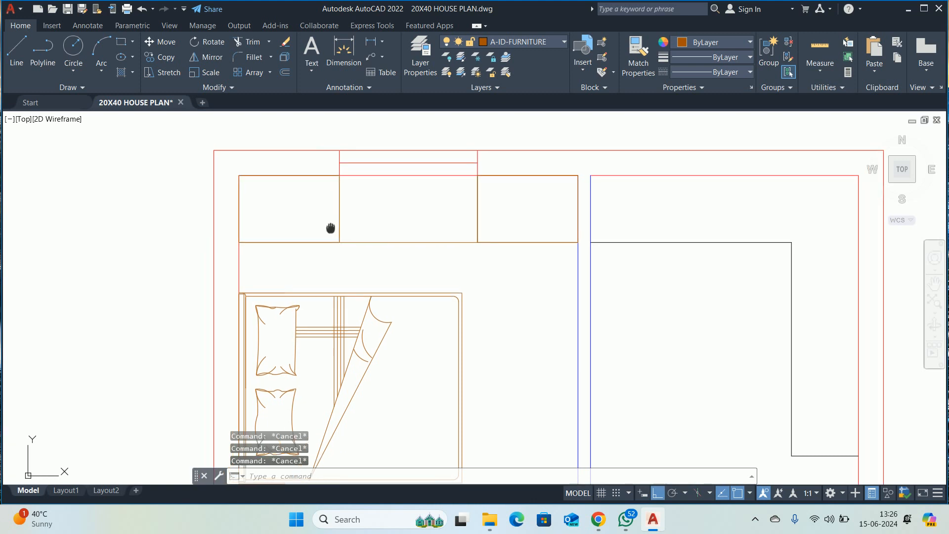
{"action": "type", "text": "t"}
{"action": "key", "text": "space"}
{"action": "scroll", "coordinate": [271, 213], "scroll_direction": "up", "scroll_amount": 4}
{"action": "key", "text": "Escape"}
{"action": "key", "text": "Escape"}
{"action": "key", "text": "Escape"}
{"action": "scroll", "coordinate": [241, 190], "scroll_direction": "down", "scroll_amount": 4}
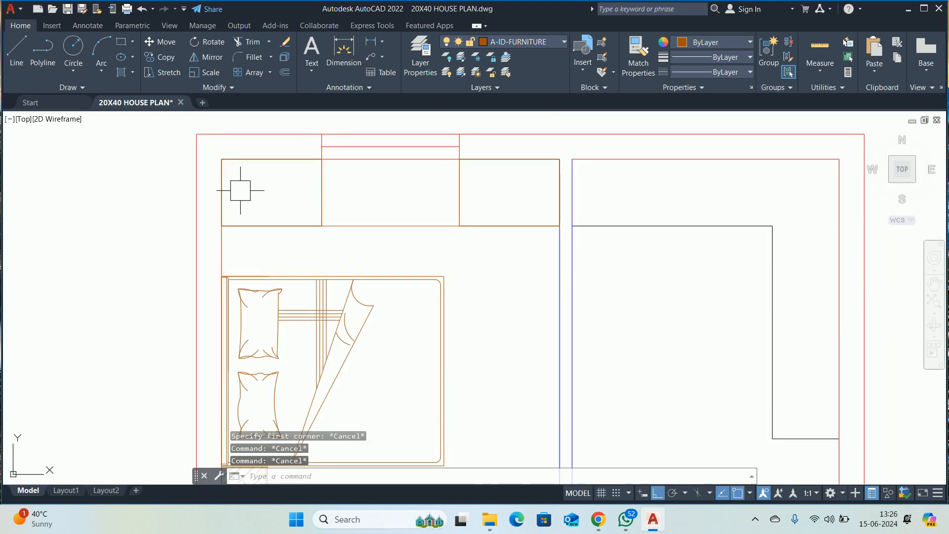
- Draw a horizontal line across the left wardrobe compartment from the midpoint of its left side
{"action": "type", "text": "l"}
{"action": "key", "text": "space"}
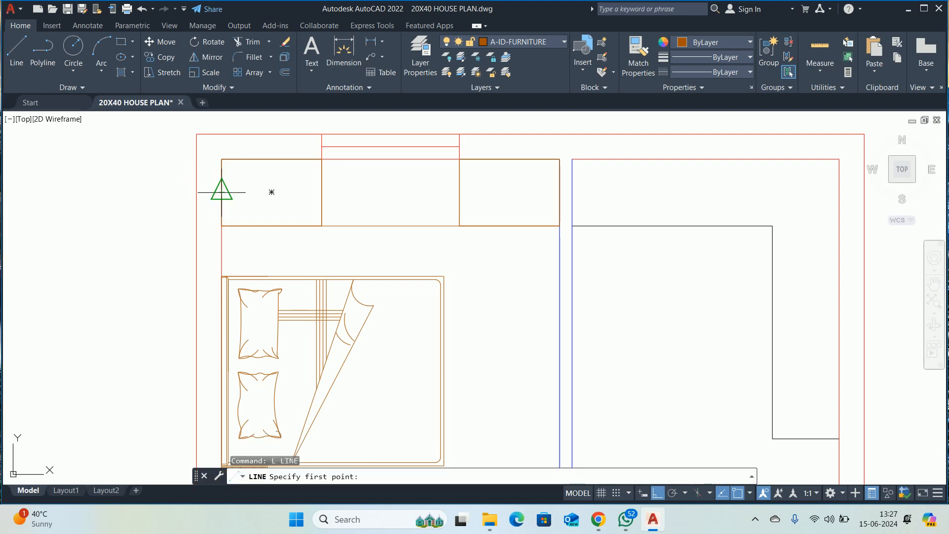
{"action": "left_click", "coordinate": [222, 192]}
{"action": "key", "text": "Escape"}
{"action": "key", "text": "Escape"}
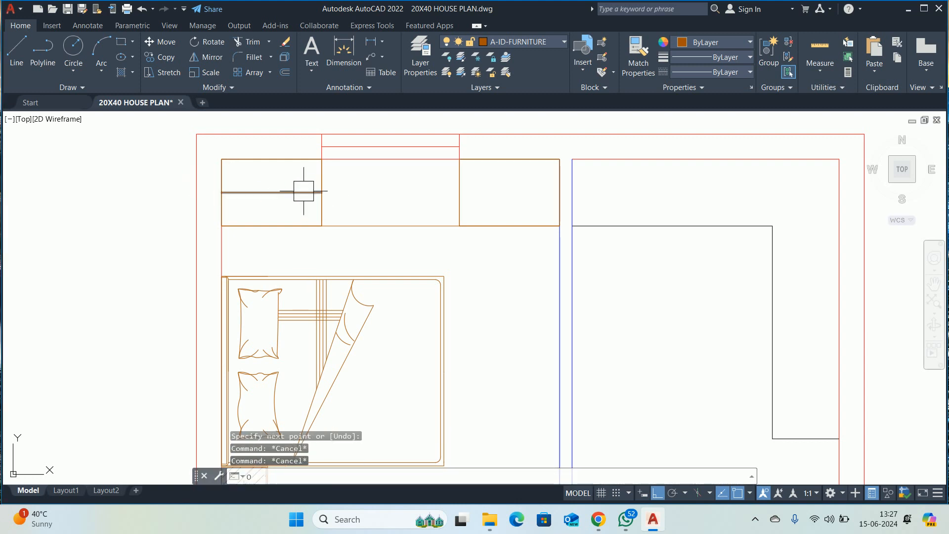
- Offset the left wardrobe's horizontal centre line upward by .25
{"action": "type", "text": "o"}
{"action": "key", "text": "space"}
{"action": "type", "text": ".25"}
{"action": "key", "text": "Return"}
{"action": "scroll", "coordinate": [284, 174], "scroll_direction": "up", "scroll_amount": 2}
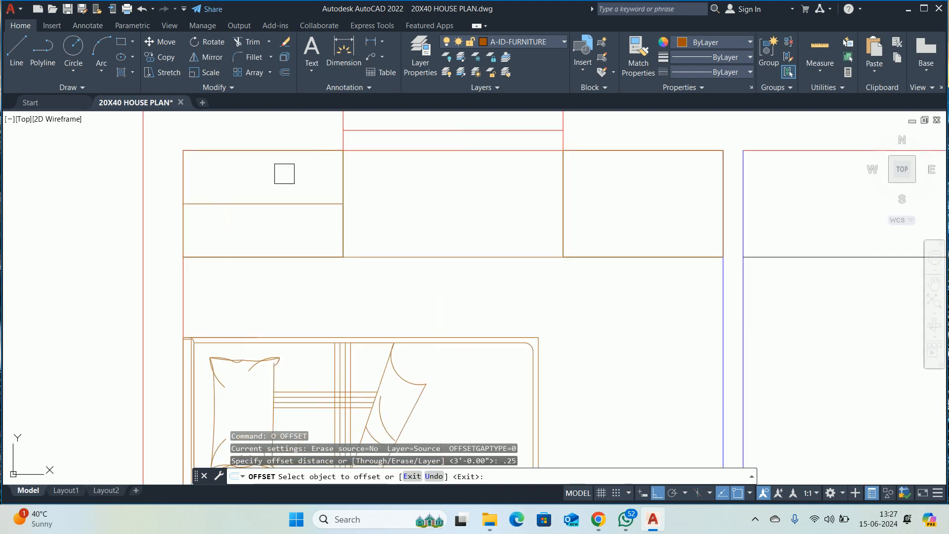
{"action": "scroll", "coordinate": [285, 174], "scroll_direction": "up", "scroll_amount": 2}
{"action": "left_click", "coordinate": [311, 218]}
{"action": "left_click", "coordinate": [312, 201]}
{"action": "scroll", "coordinate": [304, 217], "scroll_direction": "up", "scroll_amount": 2}
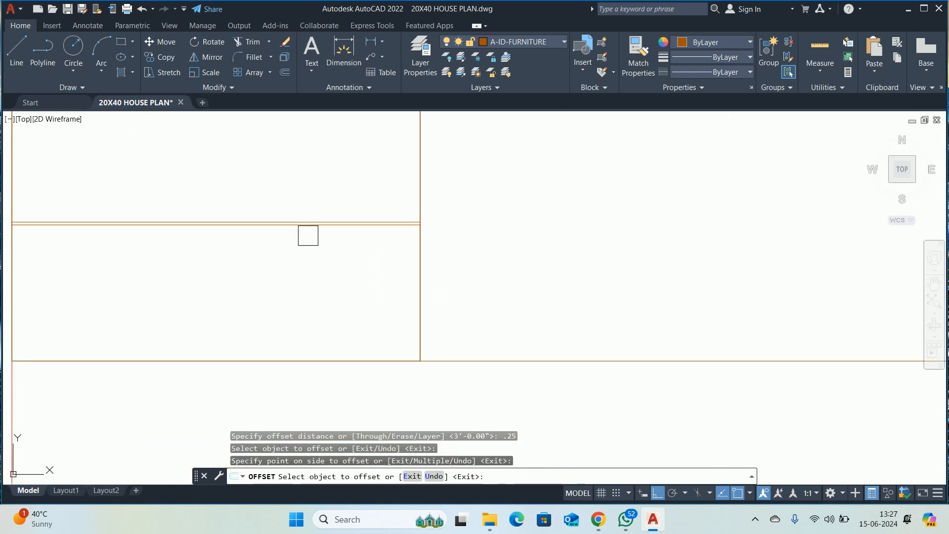
- Offset the left wardrobe's horizontal centre line downward by .25
{"action": "left_click", "coordinate": [308, 230]}
{"action": "left_click", "coordinate": [303, 273]}
{"action": "key", "text": "space"}
- Offset the left and right wardrobe boundary outlines inward by .75
{"action": "key", "text": "space"}
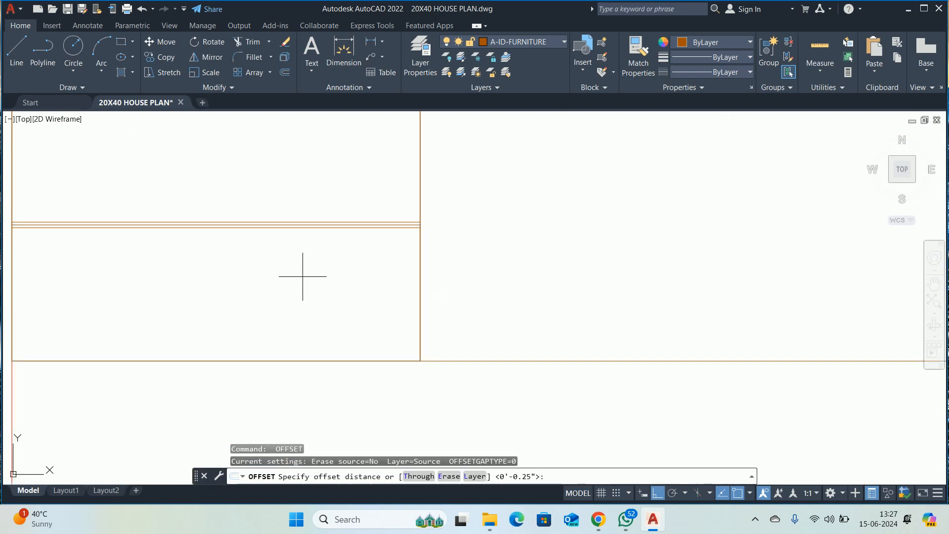
{"action": "type", "text": ".75"}
{"action": "key", "text": "Return"}
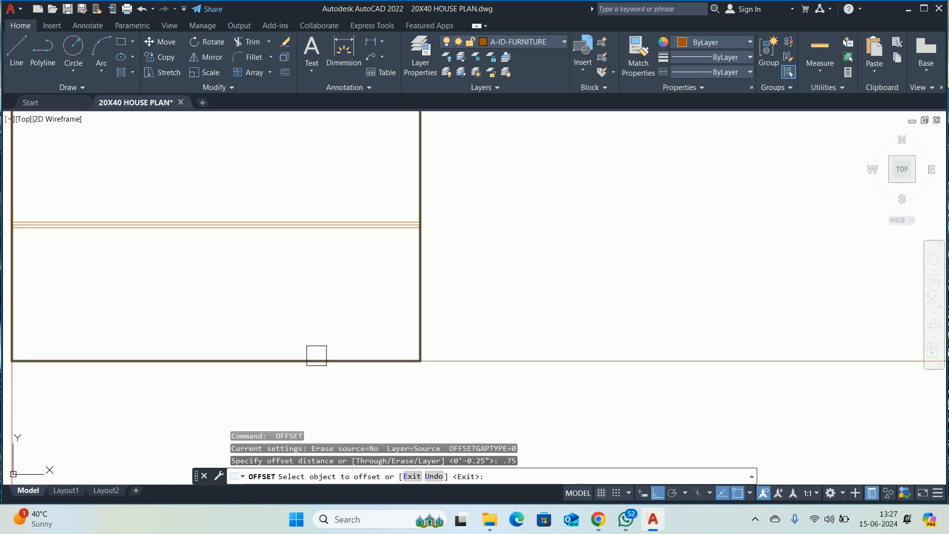
{"action": "left_click", "coordinate": [316, 357]}
{"action": "left_click", "coordinate": [308, 333]}
{"action": "scroll", "coordinate": [514, 331], "scroll_direction": "down", "scroll_amount": 2}
{"action": "middle_click_drag", "start_coordinate": [716, 340], "coordinate": [496, 341]}
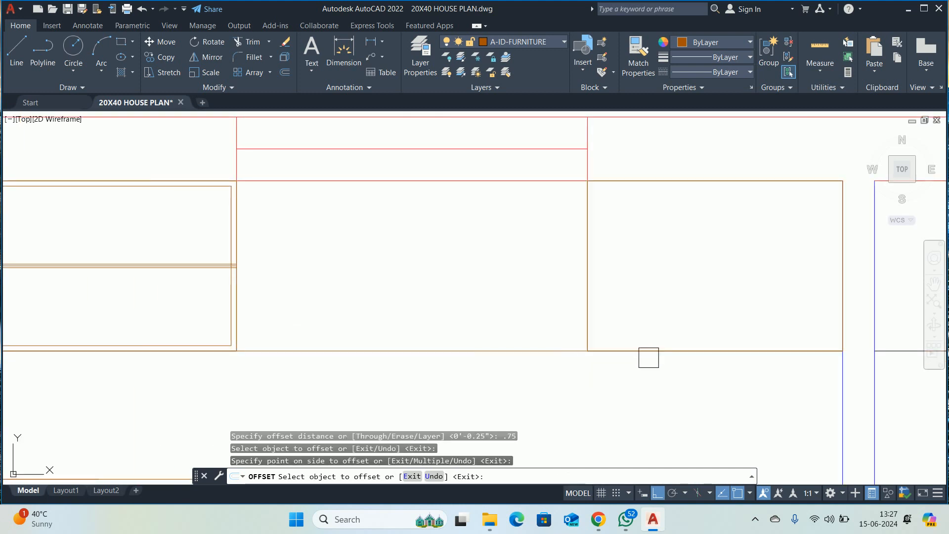
{"action": "left_click", "coordinate": [649, 358]}
{"action": "left_click", "coordinate": [639, 286]}
{"action": "key", "text": "Escape"}
{"action": "key", "text": "Escape"}
{"action": "key", "text": "Escape"}
- Erase the original middle line between the two offset rail lines in the left wardrobe
{"action": "scroll", "coordinate": [394, 221], "scroll_direction": "up", "scroll_amount": 5}
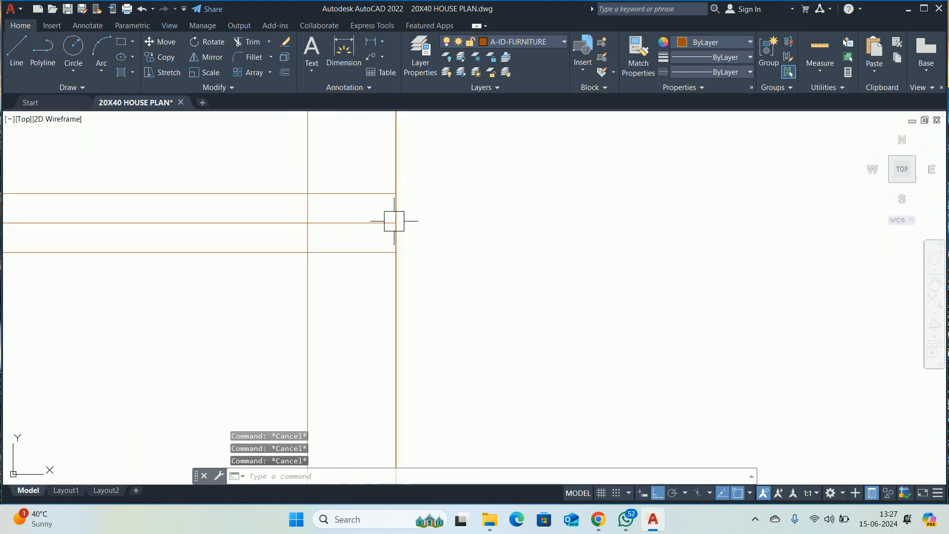
{"action": "left_click", "coordinate": [394, 221]}
{"action": "left_click", "coordinate": [367, 231]}
{"action": "key", "text": "Delete"}
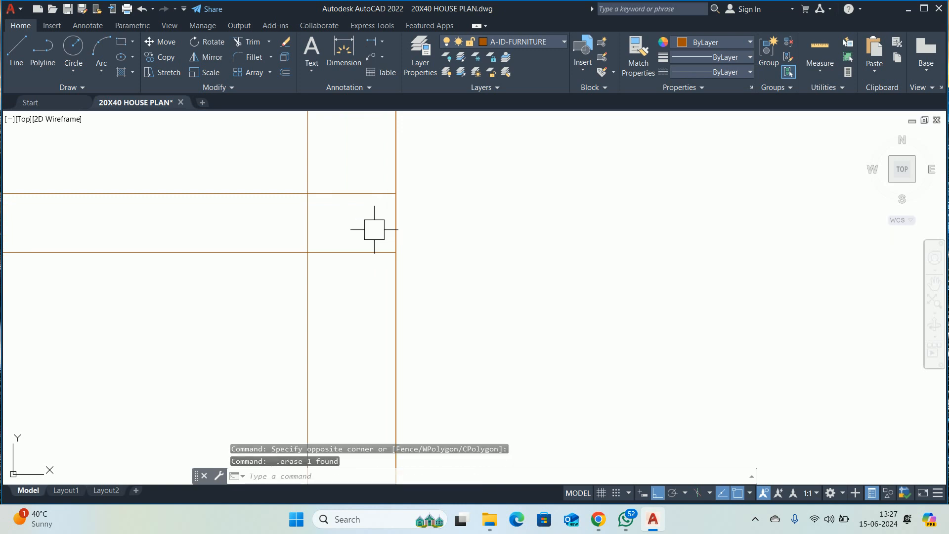
- Trim both ends of the left wardrobe's rail lines back to the inner outline
{"action": "type", "text": "RE"}
{"action": "key", "text": "Escape"}
{"action": "type", "text": "TR"}
{"action": "key", "text": "Return"}
{"action": "left_click", "coordinate": [364, 161]}
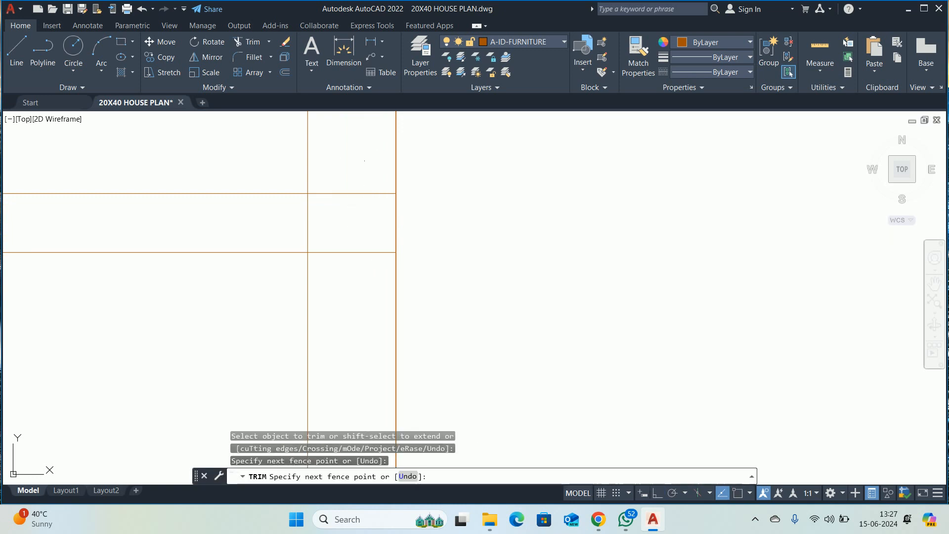
{"action": "left_click", "coordinate": [332, 288]}
{"action": "scroll", "coordinate": [333, 288], "scroll_direction": "down", "scroll_amount": 6}
{"action": "middle_click_drag", "start_coordinate": [332, 295], "coordinate": [924, 261]}
{"action": "scroll", "coordinate": [496, 248], "scroll_direction": "down", "scroll_amount": 4}
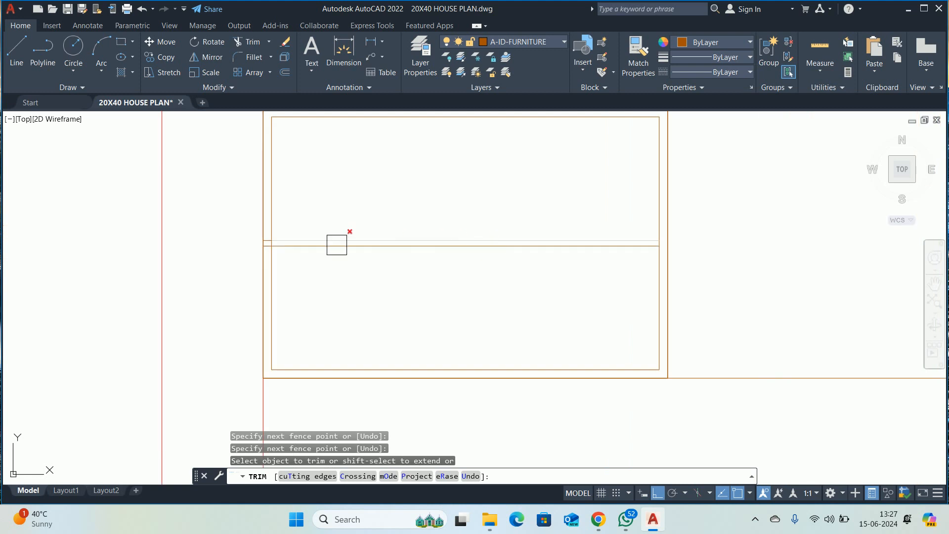
{"action": "scroll", "coordinate": [248, 238], "scroll_direction": "up", "scroll_amount": 6}
{"action": "left_click", "coordinate": [329, 231]}
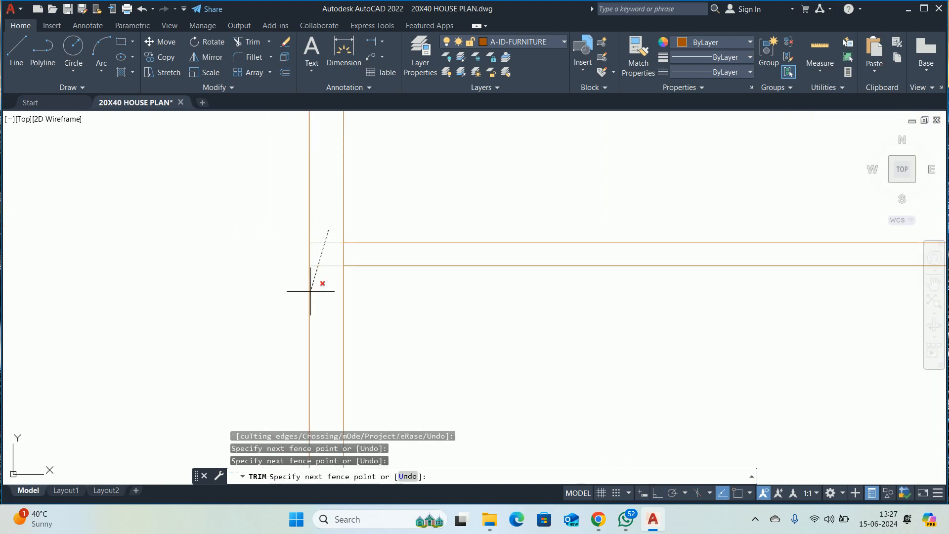
{"action": "left_click", "coordinate": [325, 295]}
{"action": "scroll", "coordinate": [335, 287], "scroll_direction": "down", "scroll_amount": 6}
{"action": "key", "text": "Escape"}
{"action": "mouse_move", "coordinate": [394, 294]}
{"action": "middle_mouse_down"}
{"action": "mouse_move", "coordinate": [346, 291]}
{"action": "mouse_move", "coordinate": [346, 309]}
{"action": "mouse_move", "coordinate": [327, 289]}
{"action": "middle_mouse_up"}
{"action": "key", "text": "Escape"}
{"action": "key", "text": "Escape"}
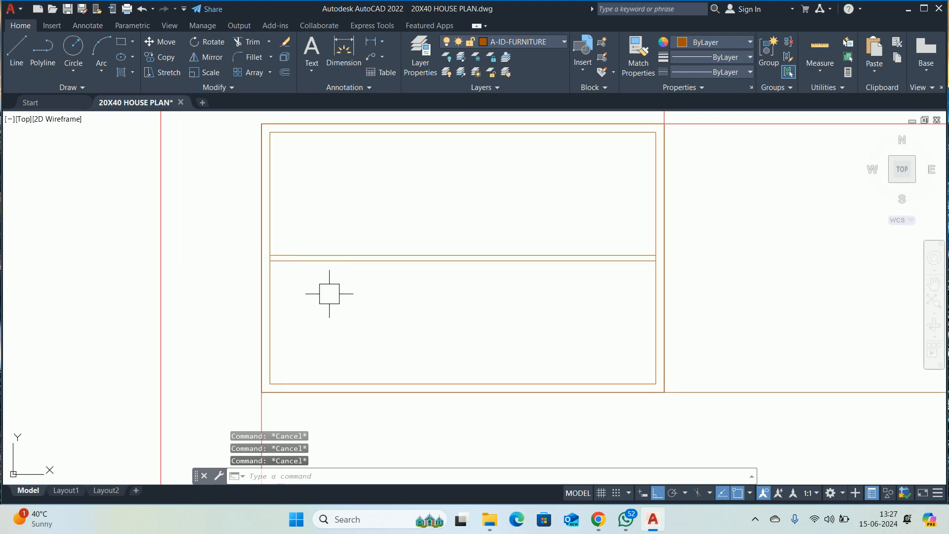
- Draw a rectangle 1.5 long and 18 wide in the empty space left of the house plan
{"action": "mouse_move", "coordinate": [365, 334]}
{"action": "middle_mouse_down"}
{"action": "mouse_move", "coordinate": [324, 299]}
{"action": "mouse_move", "coordinate": [304, 318]}
{"action": "mouse_move", "coordinate": [486, 334]}
{"action": "middle_mouse_up"}
{"action": "type", "text": "rec"}
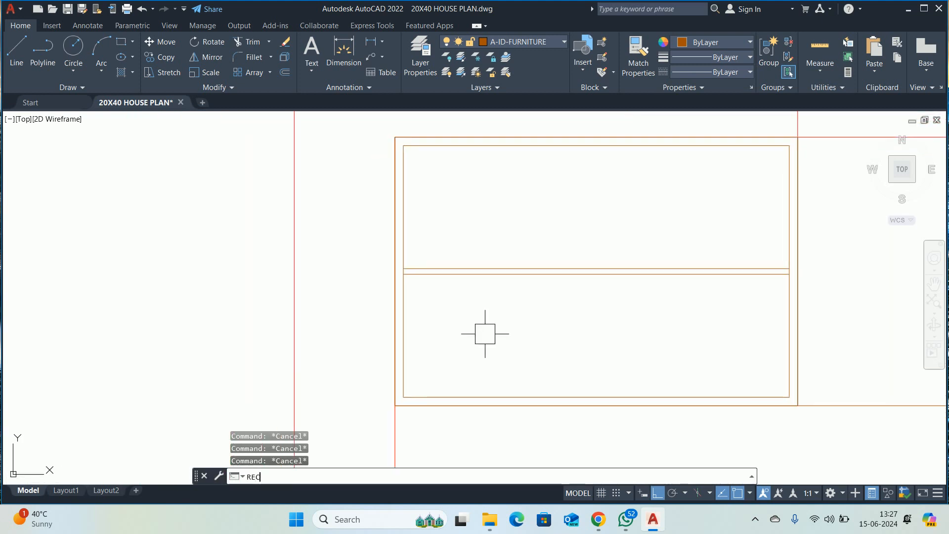
{"action": "key", "text": "space"}
{"action": "scroll", "coordinate": [485, 334], "scroll_direction": "down", "scroll_amount": 4}
{"action": "left_click", "coordinate": [331, 277]}
{"action": "type", "text": "d"}
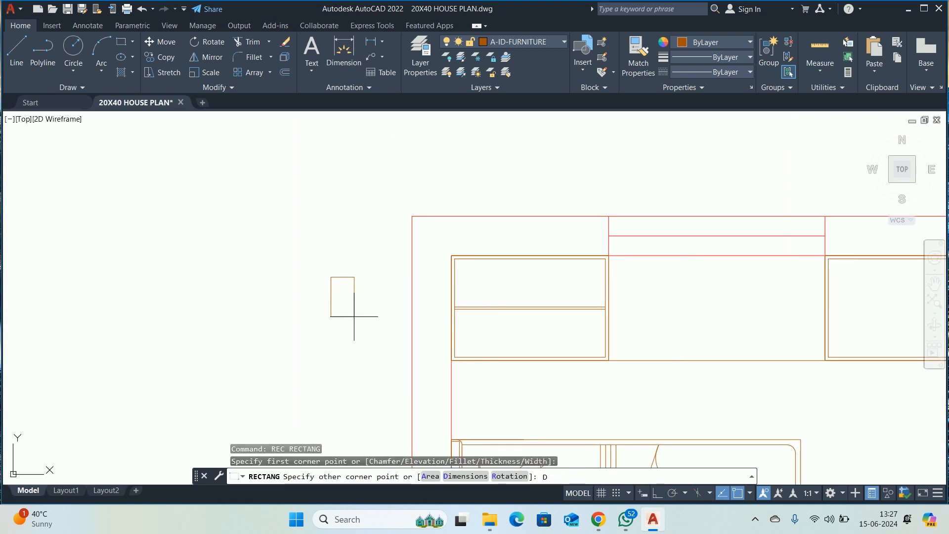
{"action": "key", "text": "space"}
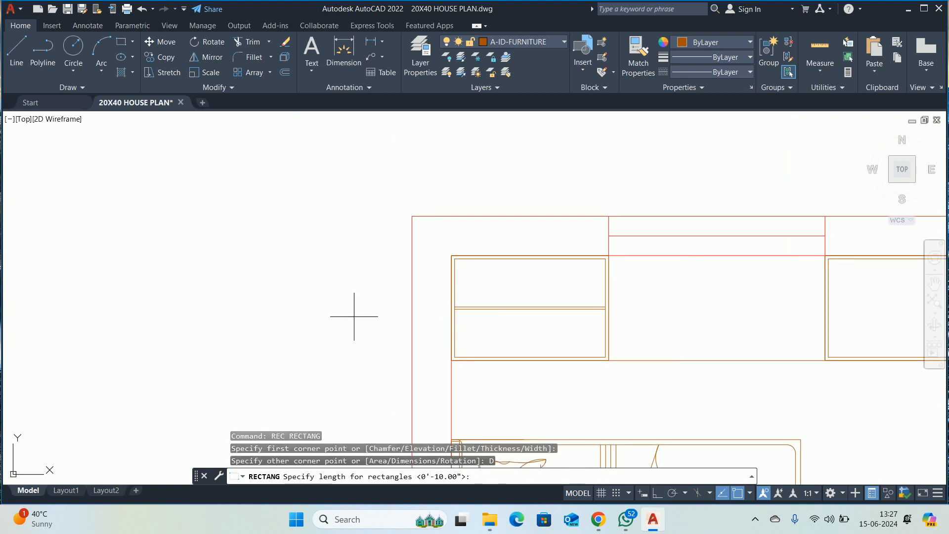
{"action": "key", "text": "space"}
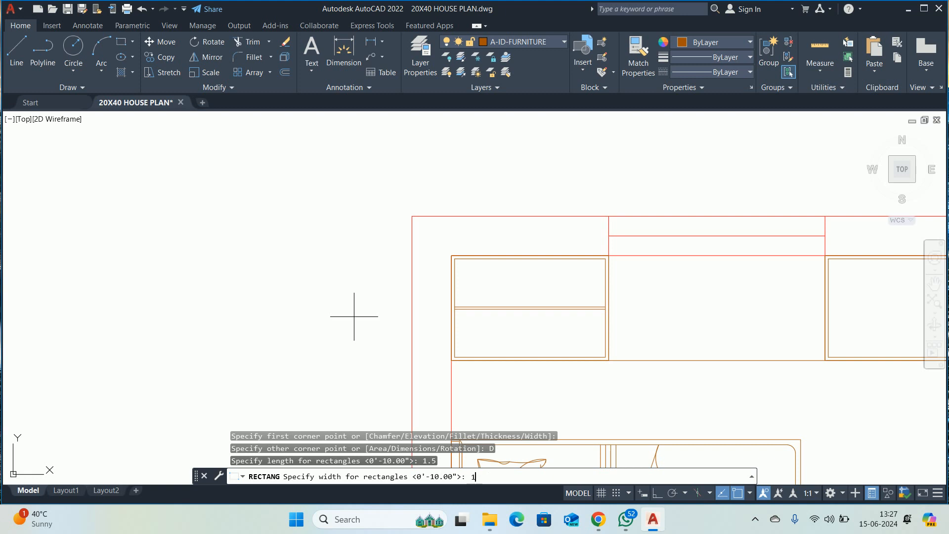
{"action": "type", "text": "18"}
{"action": "key", "text": "space"}
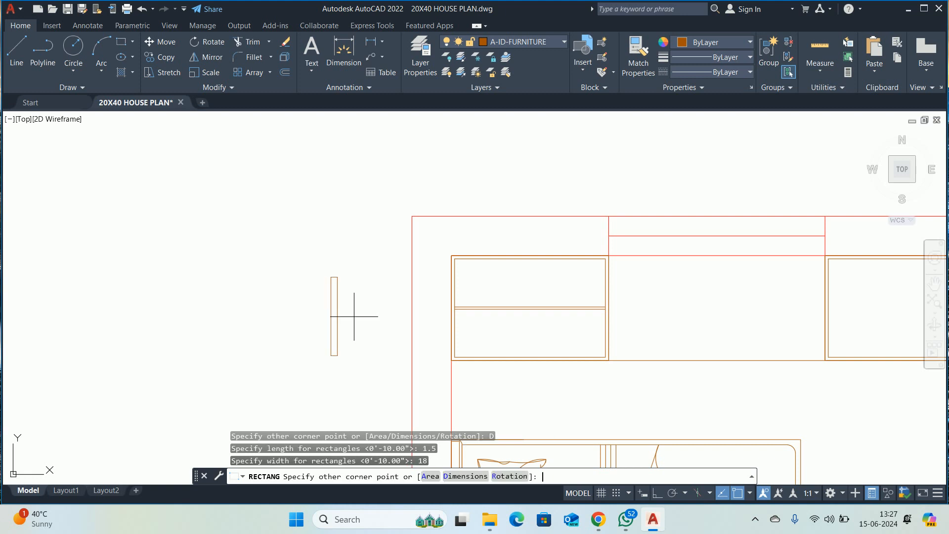
{"action": "left_click", "coordinate": [357, 318]}
- Fillet all corners of the tall narrow rectangle as a polyline with a radius of .5
{"action": "scroll", "coordinate": [333, 317], "scroll_direction": "up", "scroll_amount": 4}
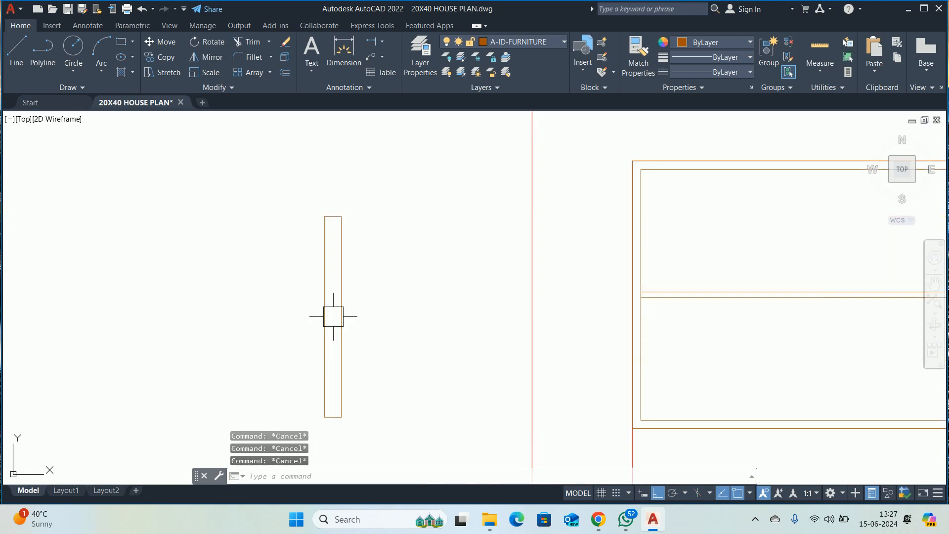
{"action": "type", "text": "f"}
{"action": "key", "text": "space"}
{"action": "type", "text": "r"}
{"action": "key", "text": "space"}
{"action": "type", "text": "."}
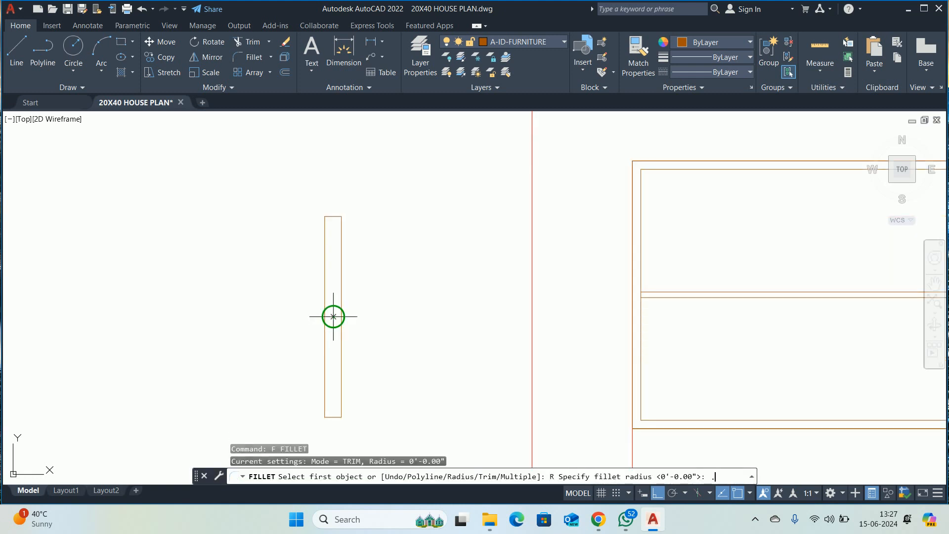
{"action": "type", "text": "5"}
{"action": "key", "text": "space"}
{"action": "type", "text": "p"}
{"action": "key", "text": "space"}
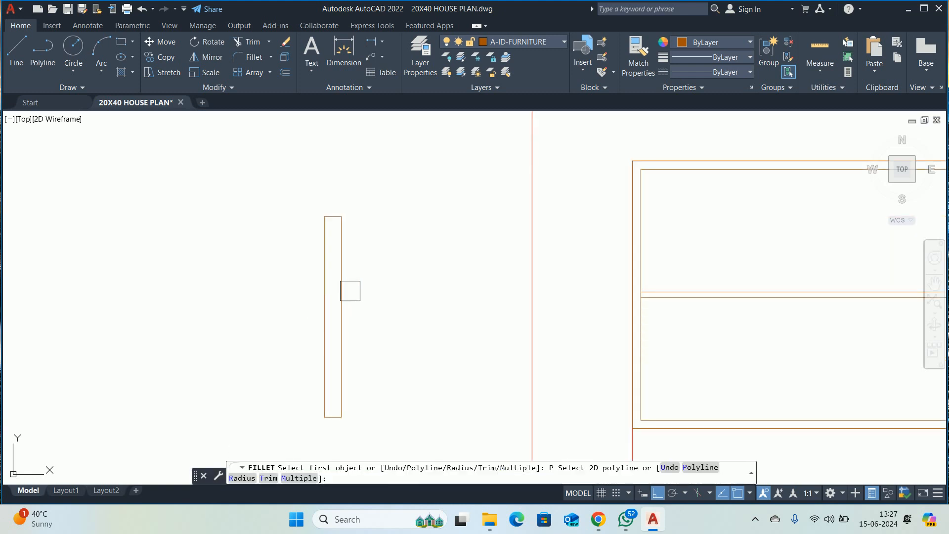
{"action": "left_click", "coordinate": [341, 276]}
{"action": "key", "text": "Escape"}
{"action": "key", "text": "Escape"}
{"action": "key", "text": "Escape"}
- Draw a small rectangle .75 long and 1.5 wide beside the rounded tall shape
{"action": "type", "text": "rec"}
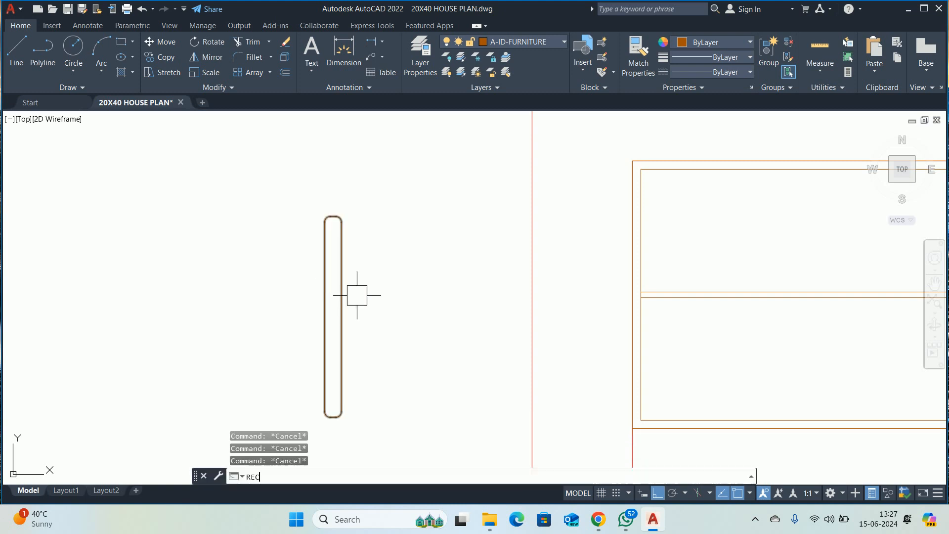
{"action": "key", "text": "space"}
{"action": "left_click", "coordinate": [377, 292]}
{"action": "type", "text": "D"}
{"action": "key", "text": "space"}
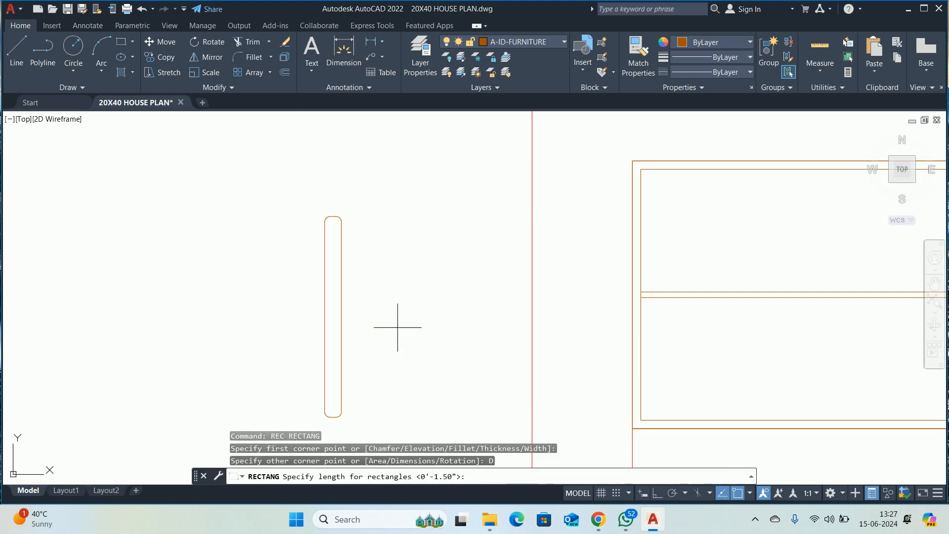
{"action": "key", "text": "space"}
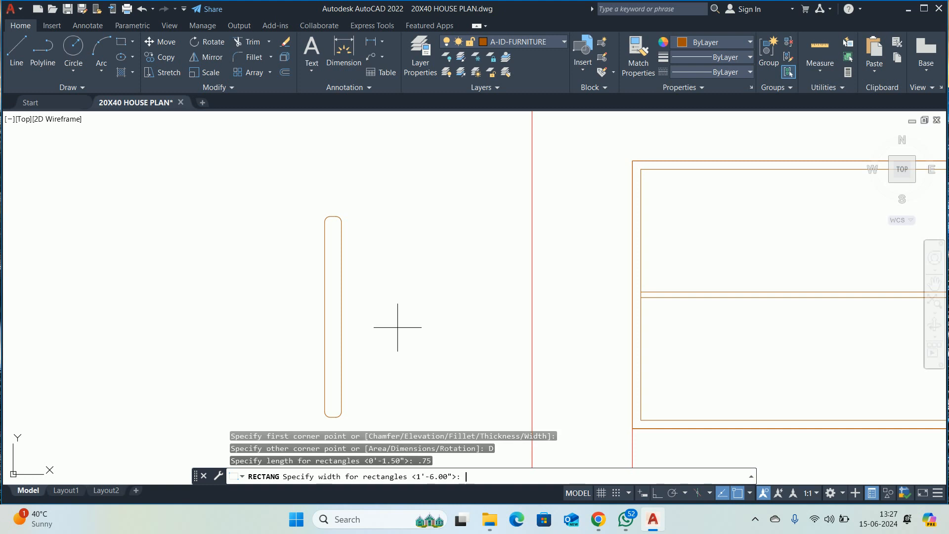
{"action": "type", "text": "1.5"}
{"action": "key", "text": "space"}
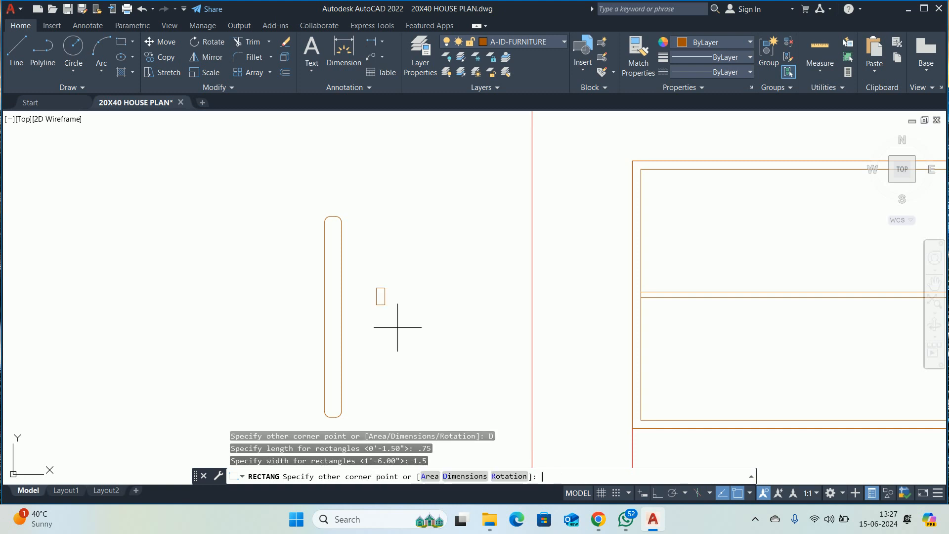
{"action": "left_click", "coordinate": [389, 299]}
{"action": "key", "text": "Escape"}
{"action": "key", "text": "Escape"}
{"action": "key", "text": "Escape"}
- Fillet all corners of the small rectangle as a polyline with a radius of .35
{"action": "scroll", "coordinate": [389, 292], "scroll_direction": "up", "scroll_amount": 5}
{"action": "type", "text": "F"}
{"action": "key", "text": "space"}
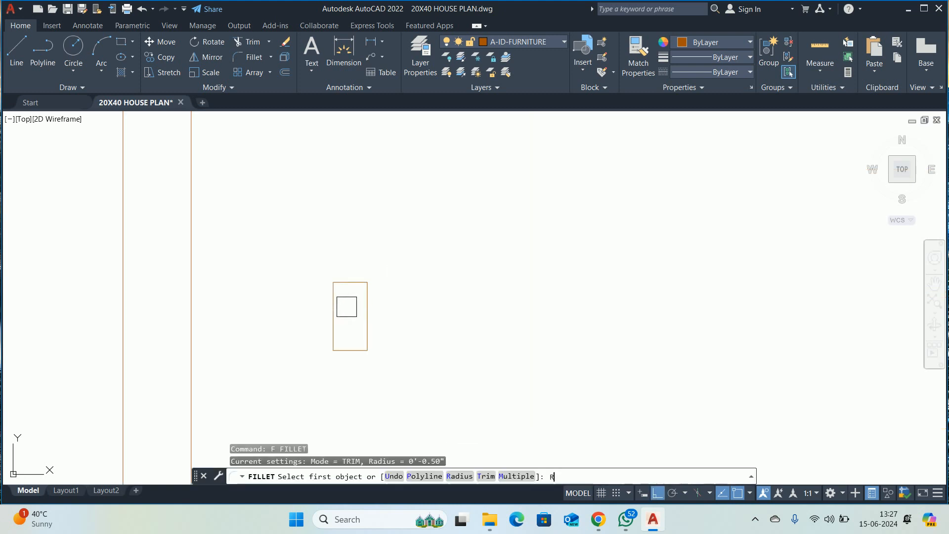
{"action": "type", "text": "R"}
{"action": "key", "text": "space"}
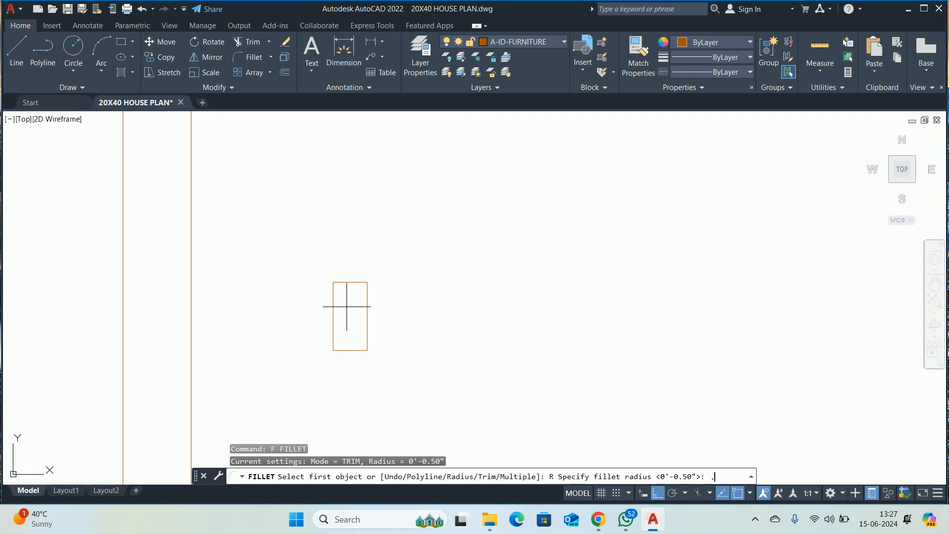
{"action": "type", "text": ".35"}
{"action": "key", "text": "space"}
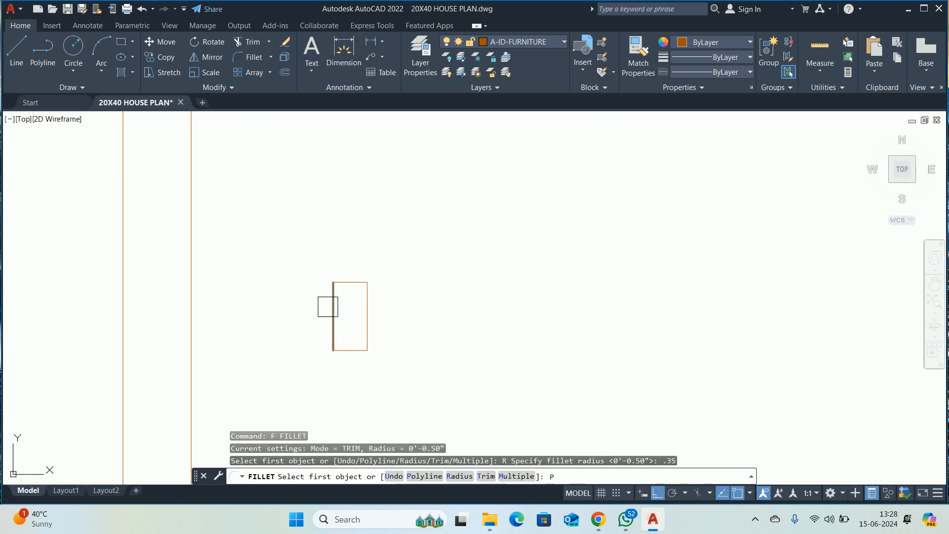
{"action": "type", "text": "P"}
{"action": "key", "text": "space"}
{"action": "left_click", "coordinate": [364, 313]}
{"action": "key", "text": "Escape"}
{"action": "key", "text": "Escape"}
{"action": "key", "text": "Escape"}
- Move the small rounded shape by its centre onto the centre of the tall rounded shape
{"action": "scroll", "coordinate": [353, 306], "scroll_direction": "down", "scroll_amount": 5}
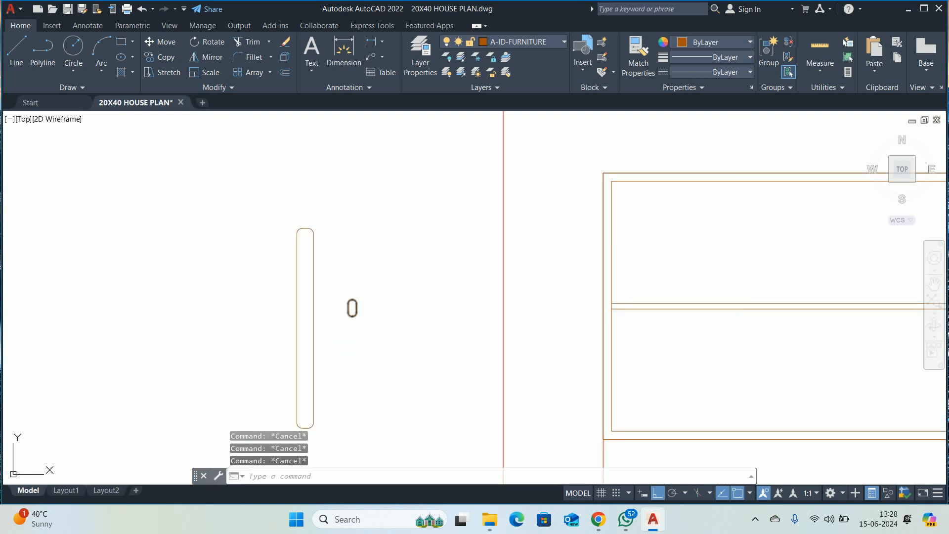
{"action": "type", "text": "M"}
{"action": "key", "text": "space"}
{"action": "left_click", "coordinate": [353, 308]}
{"action": "key", "text": "space"}
{"action": "scroll", "coordinate": [354, 309], "scroll_direction": "up", "scroll_amount": 3}
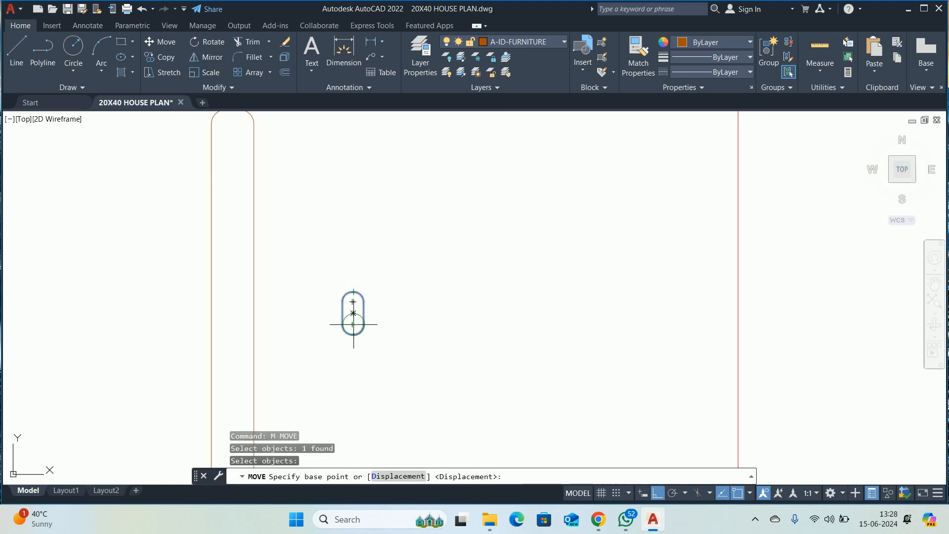
{"action": "left_click", "coordinate": [353, 313]}
{"action": "scroll", "coordinate": [295, 314], "scroll_direction": "down", "scroll_amount": 4}
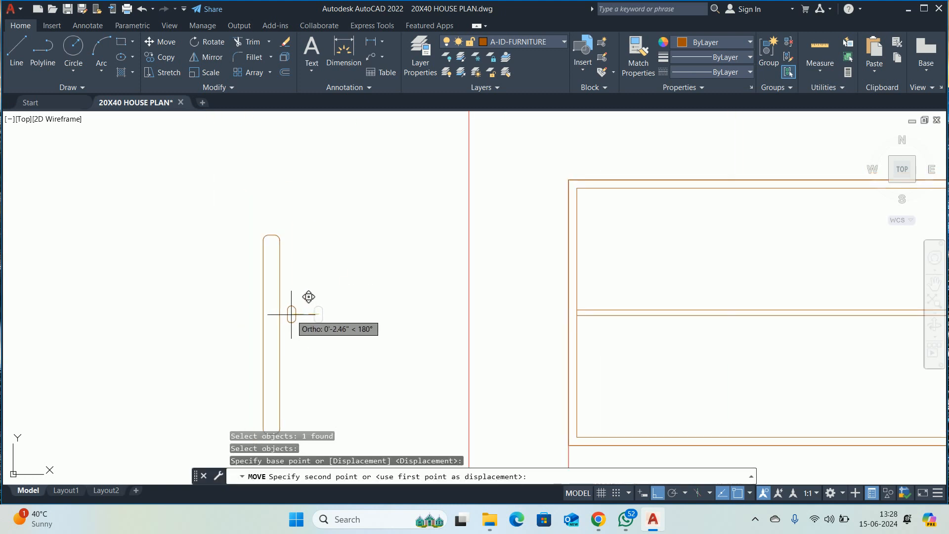
{"action": "scroll", "coordinate": [272, 334], "scroll_direction": "up", "scroll_amount": 4}
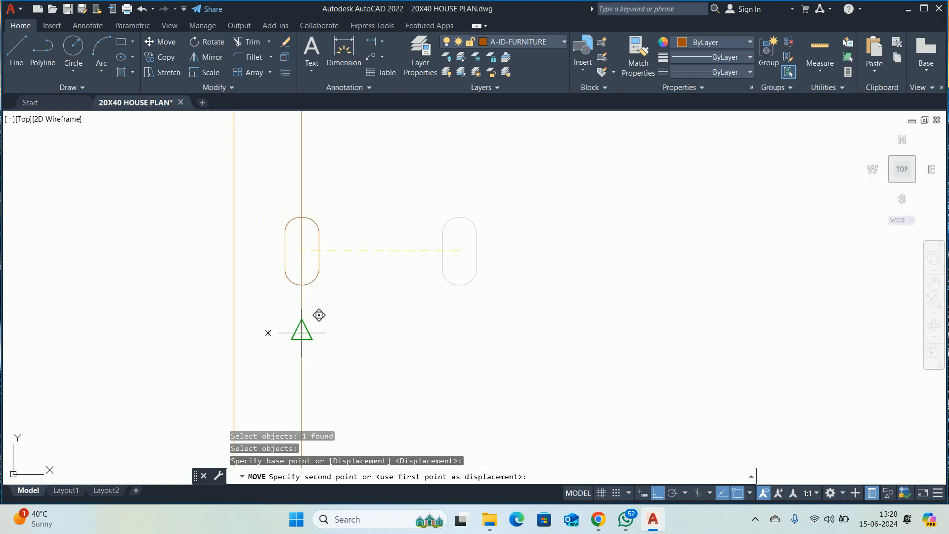
{"action": "left_click", "coordinate": [268, 331]}
{"action": "scroll", "coordinate": [311, 304], "scroll_direction": "down", "scroll_amount": 5}
{"action": "key", "text": "Escape"}
{"action": "key", "text": "Escape"}
{"action": "key", "text": "Escape"}
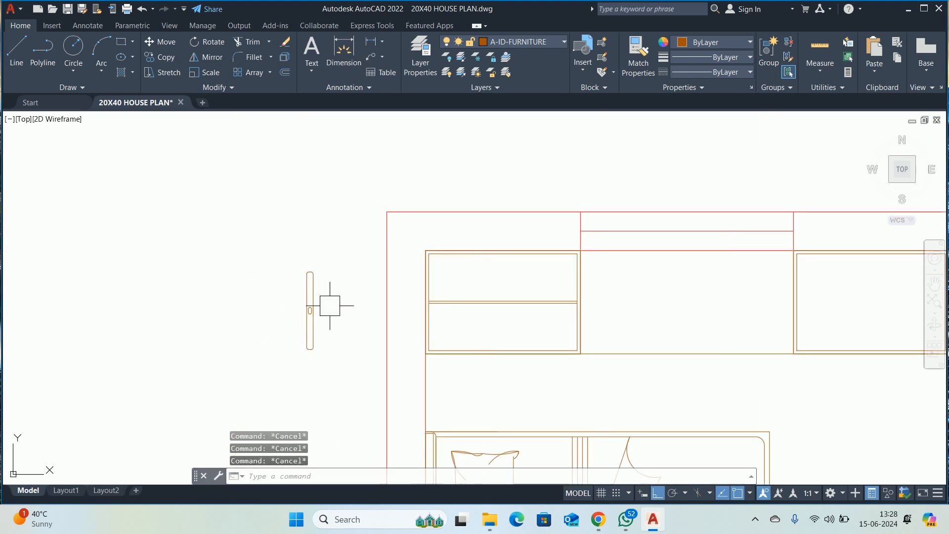
- Start a block definition named HANGER and select the tall and small rounded shapes as its objects
{"action": "scroll", "coordinate": [296, 267], "scroll_direction": "up", "scroll_amount": 3}
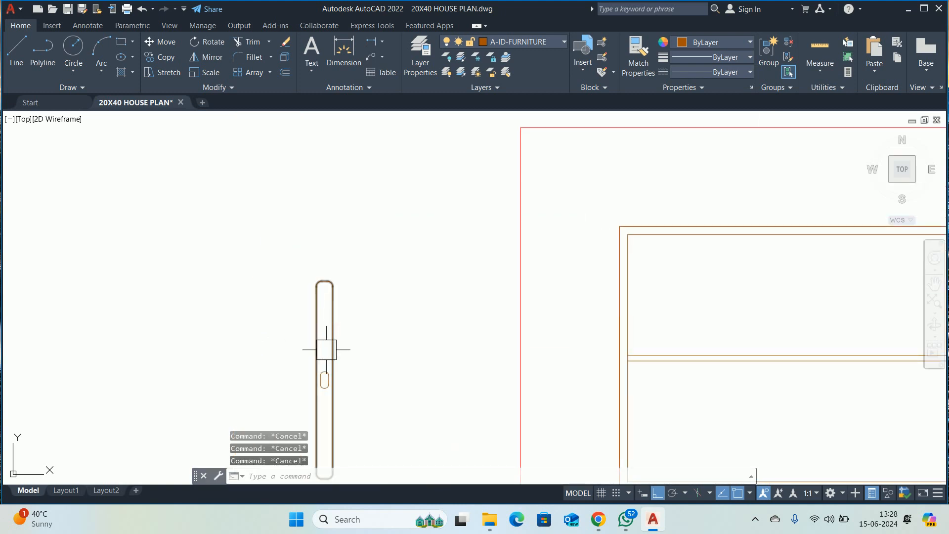
{"action": "middle_click_drag", "start_coordinate": [326, 350], "coordinate": [312, 299]}
{"action": "type", "text": "B"}
{"action": "key", "text": "Return"}
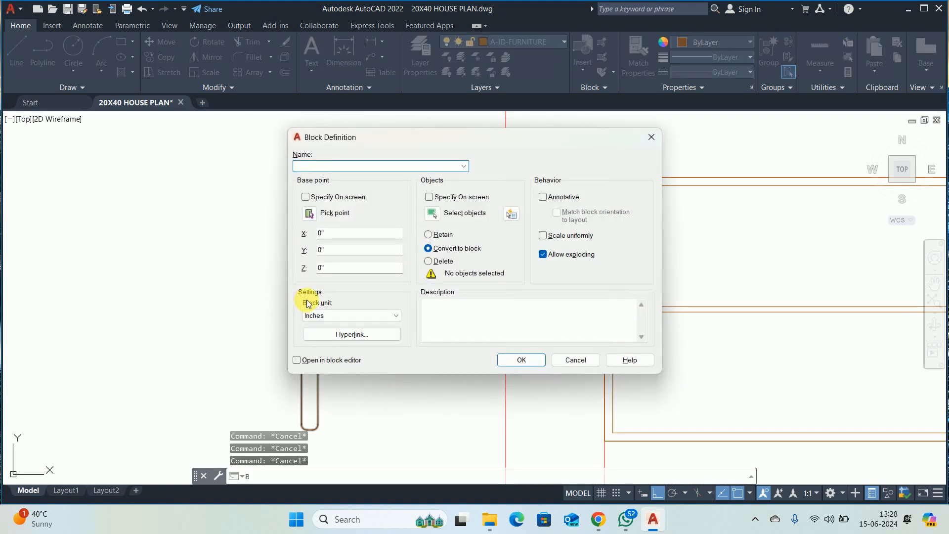
{"action": "type", "text": "HANG"}
{"action": "type", "text": "ER"}
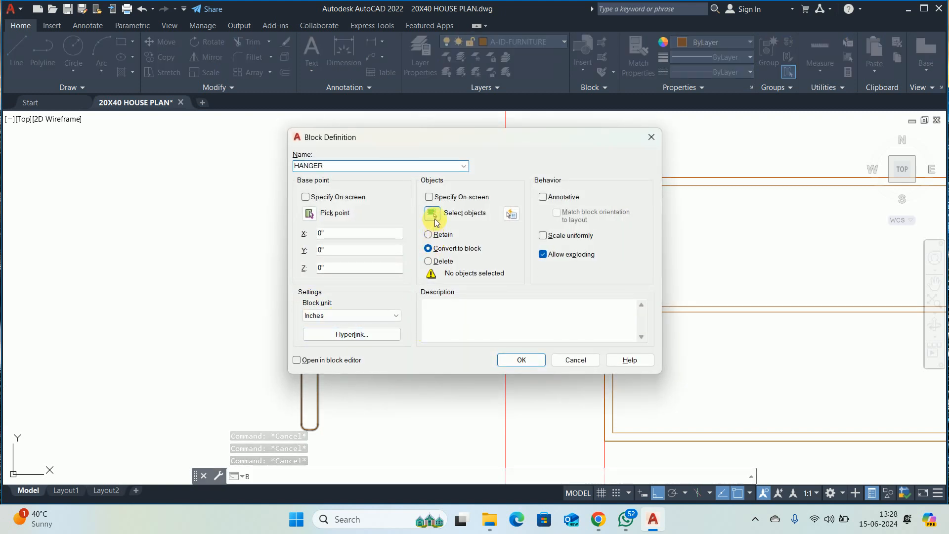
{"action": "left_click", "coordinate": [436, 222]}
{"action": "left_click", "coordinate": [401, 180]}
{"action": "left_click", "coordinate": [221, 356]}
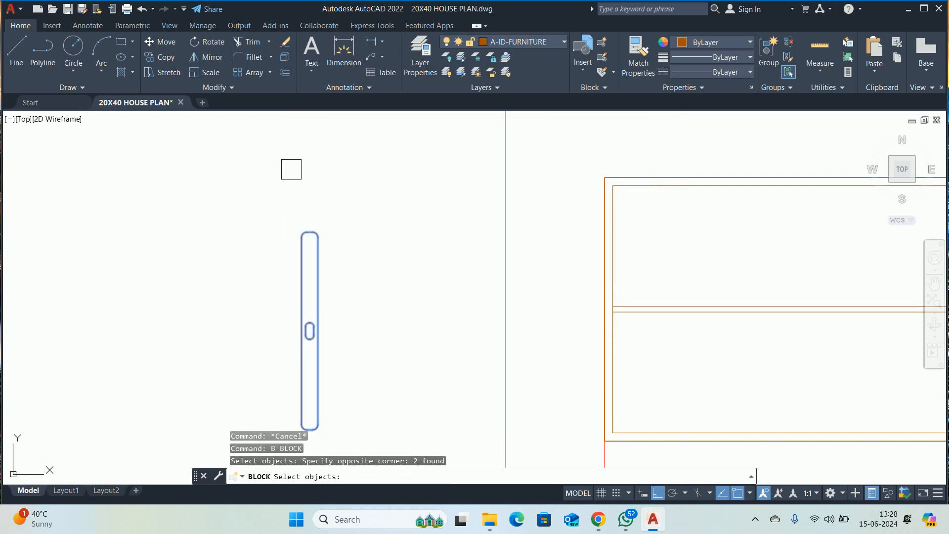
{"action": "right_click", "coordinate": [242, 197]}
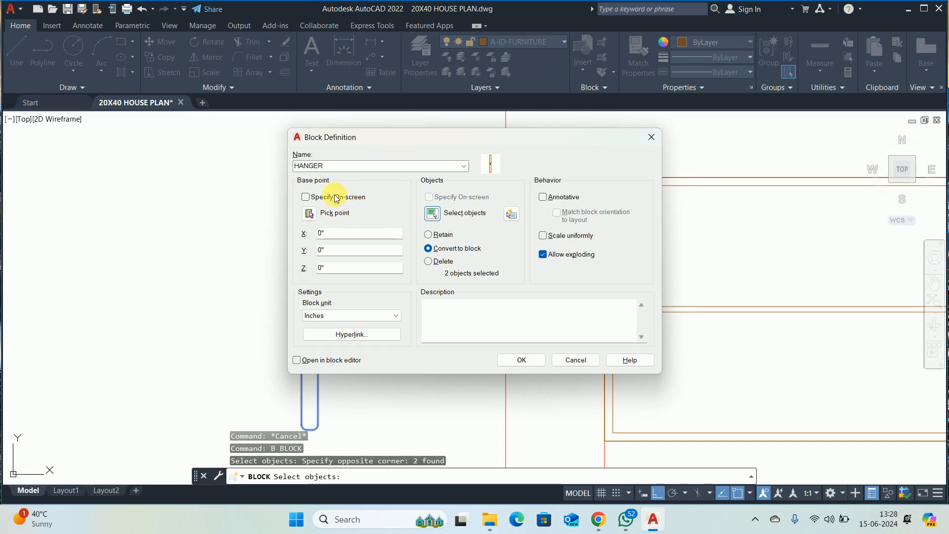
- Set the HANGER block's base point at the centre of the small rounded shape and create the block
{"action": "left_click", "coordinate": [312, 210]}
{"action": "scroll", "coordinate": [291, 308], "scroll_direction": "up", "scroll_amount": 3}
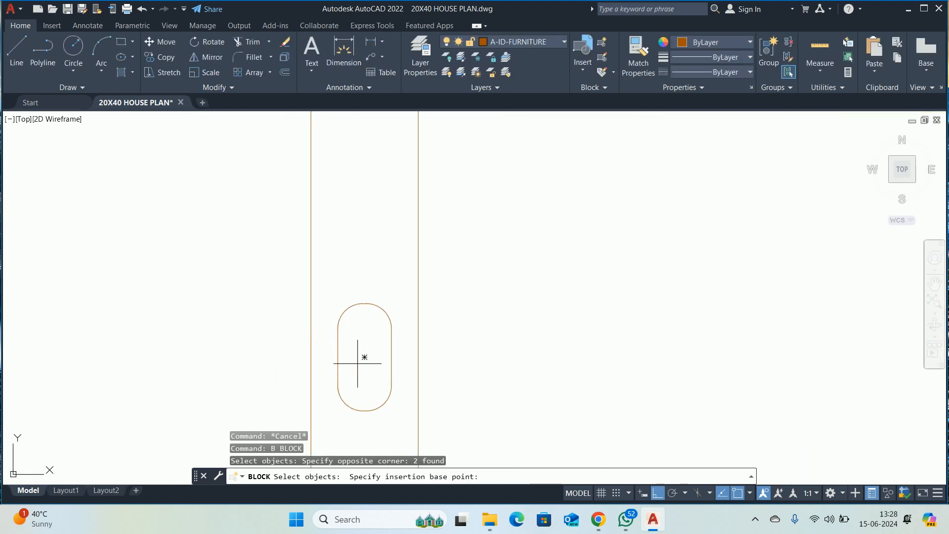
{"action": "left_click", "coordinate": [310, 331]}
{"action": "left_click", "coordinate": [522, 360]}
{"action": "key", "text": "Escape"}
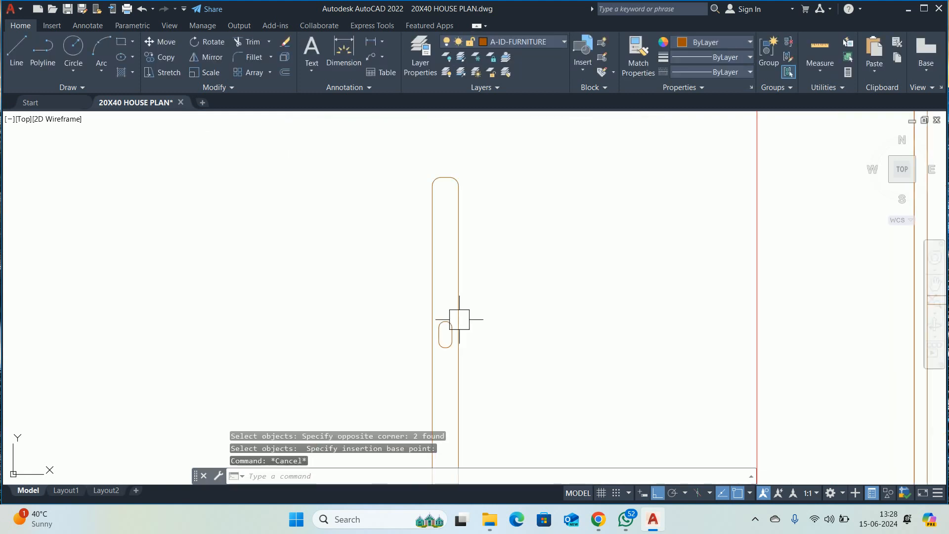
{"action": "key", "text": "Escape"}
- Move the hanger block by its centre onto the left end of the hanging rail in the left wardrobe
{"action": "scroll", "coordinate": [457, 318], "scroll_direction": "down", "scroll_amount": 3}
{"action": "middle_click_drag", "start_coordinate": [464, 308], "coordinate": [362, 298]}
{"action": "type", "text": "m"}
{"action": "key", "text": "Return"}
{"action": "left_click", "coordinate": [349, 314]}
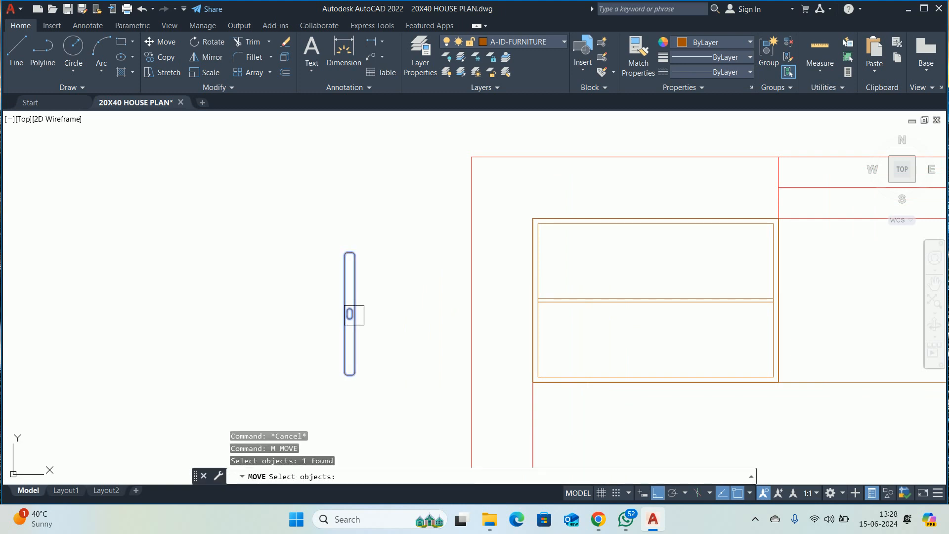
{"action": "key", "text": "Return"}
{"action": "scroll", "coordinate": [354, 314], "scroll_direction": "up", "scroll_amount": 10}
{"action": "left_click", "coordinate": [278, 301]}
{"action": "scroll", "coordinate": [689, 282], "scroll_direction": "down", "scroll_amount": 5}
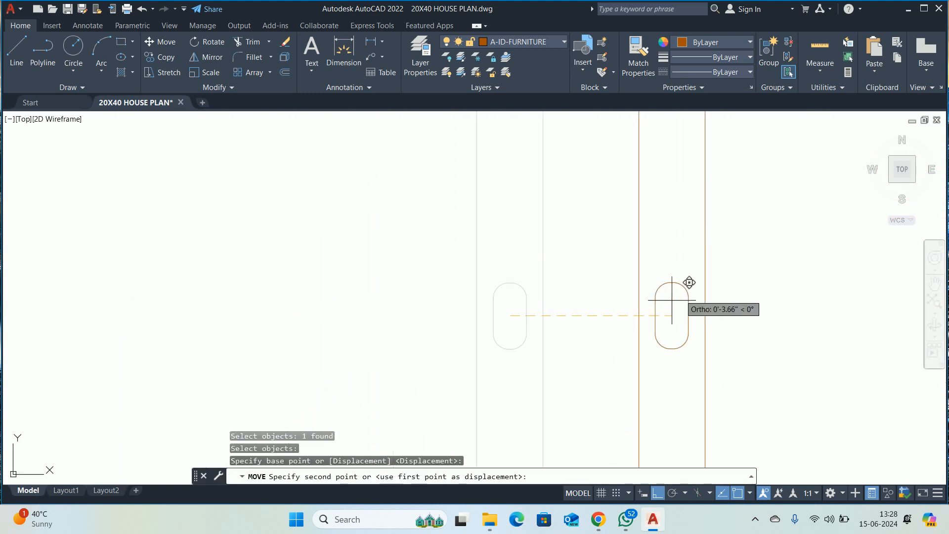
{"action": "middle_click_drag", "start_coordinate": [689, 282], "coordinate": [208, 275]}
{"action": "middle_click_drag", "start_coordinate": [863, 287], "coordinate": [166, 287]}
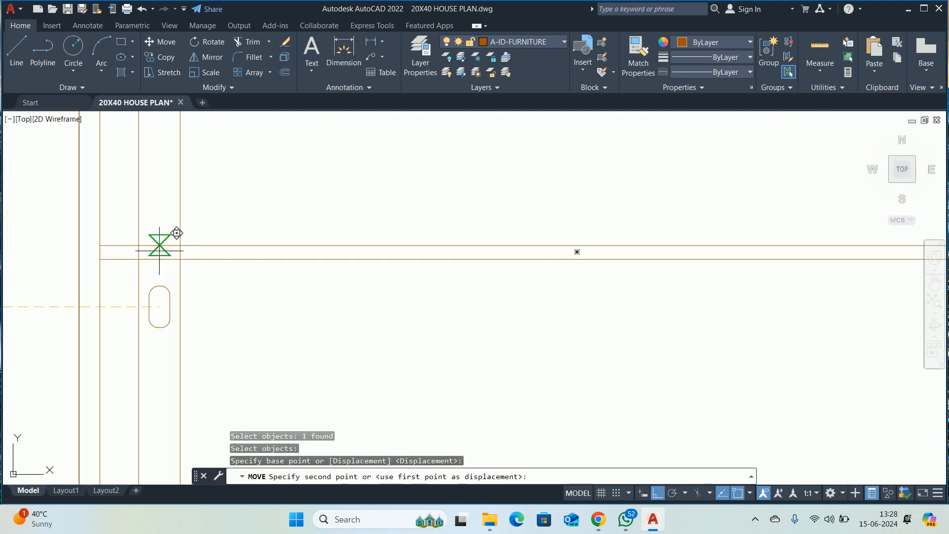
{"action": "scroll", "coordinate": [147, 249], "scroll_direction": "up", "scroll_amount": 2}
{"action": "left_click", "coordinate": [74, 255]}
{"action": "scroll", "coordinate": [126, 280], "scroll_direction": "down", "scroll_amount": 6}
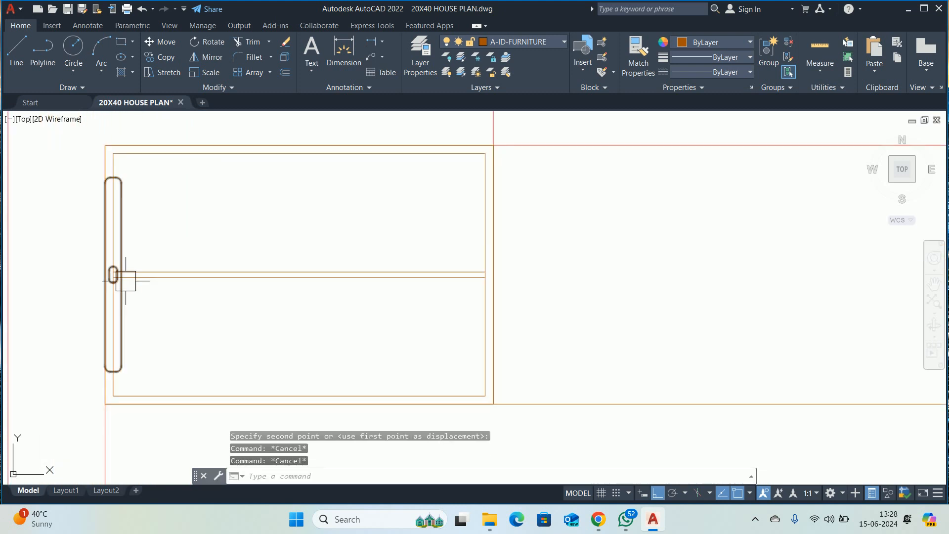
- Move the hanger 2 inches to the right along the rail
{"action": "type", "text": "M"}
{"action": "key", "text": "Return"}
{"action": "left_click", "coordinate": [117, 299]}
{"action": "key", "text": "Return"}
{"action": "left_click", "coordinate": [183, 323]}
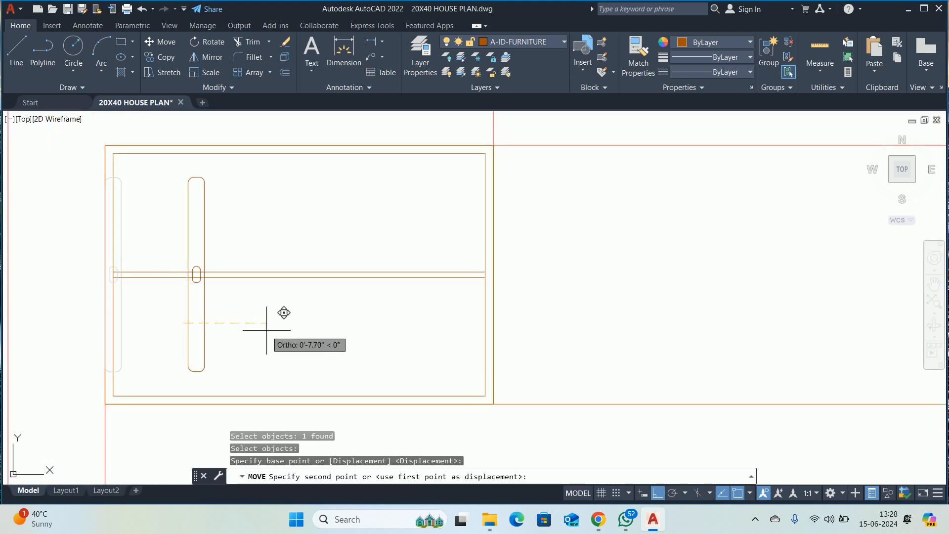
{"action": "type", "text": "2"}
{"action": "key", "text": "Return"}
{"action": "key", "text": "Escape"}
{"action": "key", "text": "Escape"}
{"action": "key", "text": "Escape"}
- Copy the hanger to the right along the rail at distances of 4, 8 and 12 inches
{"action": "type", "text": "CO"}
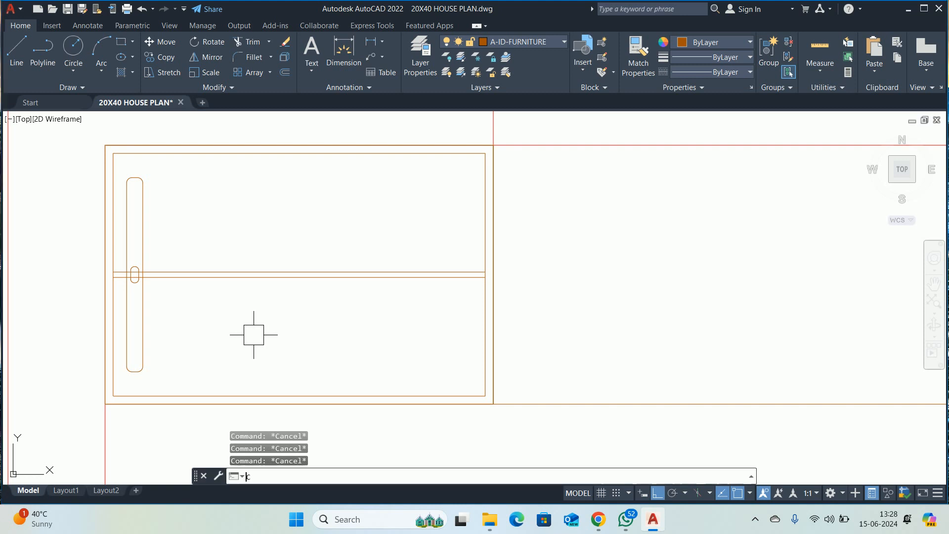
{"action": "key", "text": "Return"}
{"action": "left_click", "coordinate": [138, 273]}
{"action": "left_click", "coordinate": [143, 258]}
{"action": "key", "text": "Return"}
{"action": "left_click", "coordinate": [180, 237]}
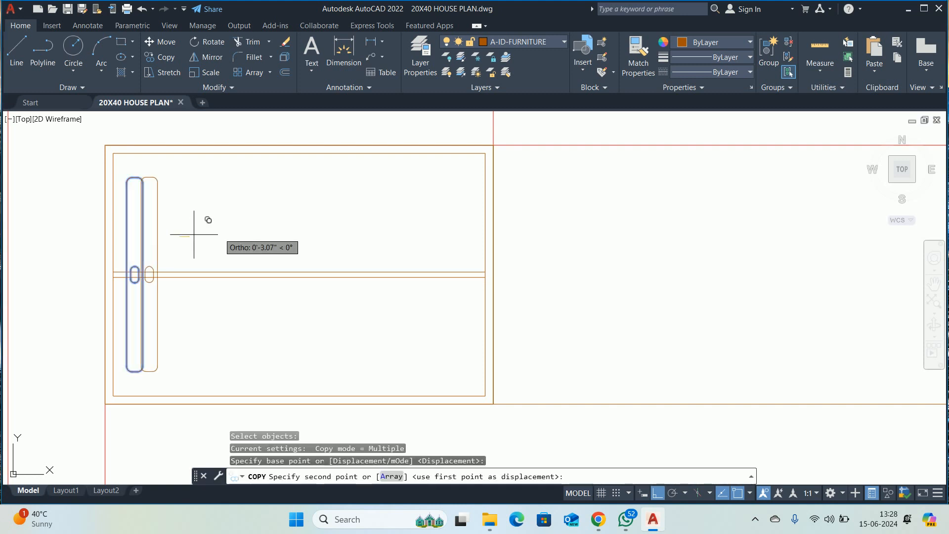
{"action": "type", "text": "4"}
{"action": "key", "text": "Return"}
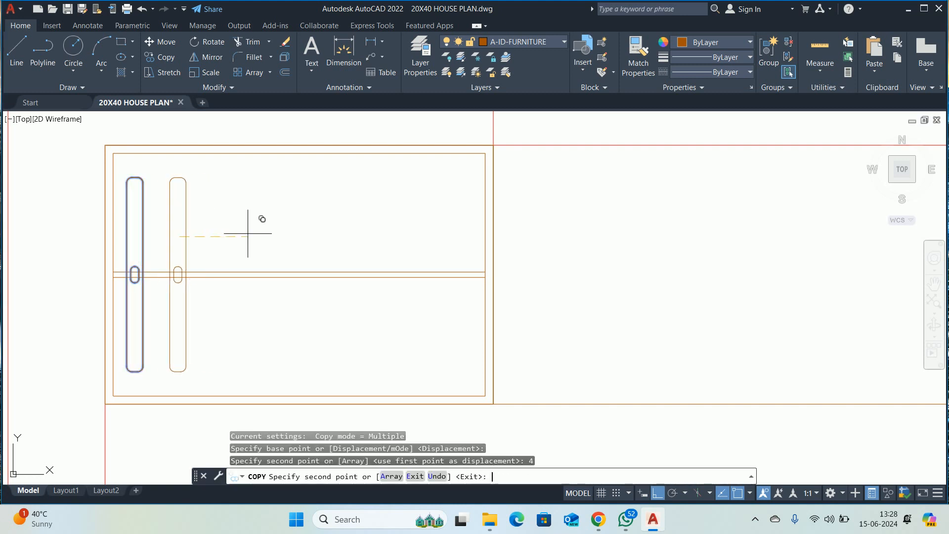
{"action": "type", "text": "8"}
{"action": "key", "text": "Return"}
{"action": "type", "text": "12"}
{"action": "key", "text": "Return"}
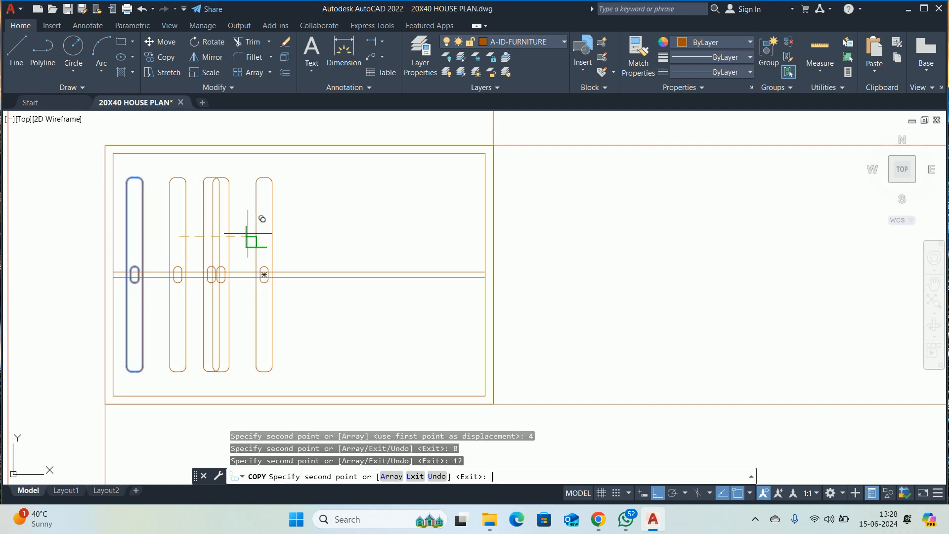
- Place further hanger copies at 16, 20, 24 and 28 inches from the original
{"action": "type", "text": "16"}
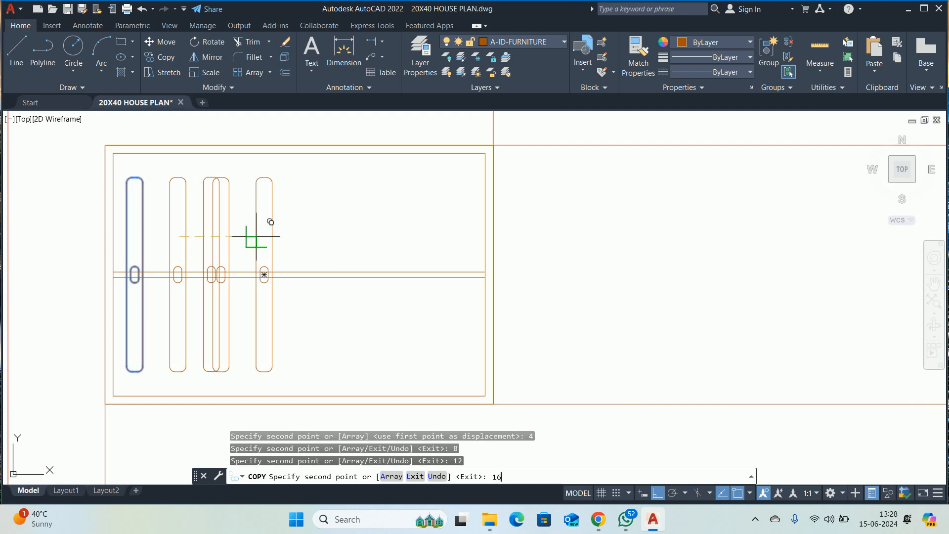
{"action": "key", "text": "Return"}
{"action": "type", "text": "20"}
{"action": "key", "text": "Return"}
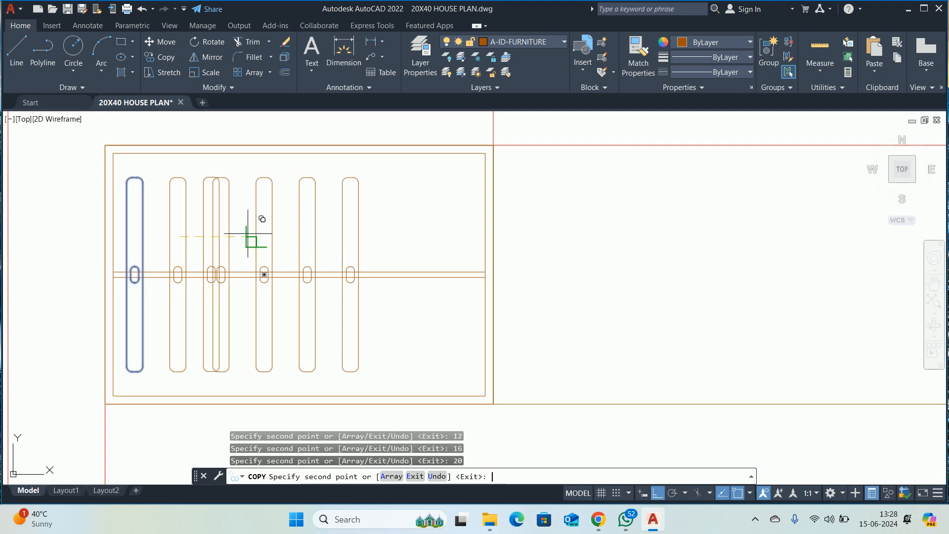
{"action": "type", "text": "24"}
{"action": "key", "text": "Return"}
{"action": "type", "text": "28"}
{"action": "key", "text": "Return"}
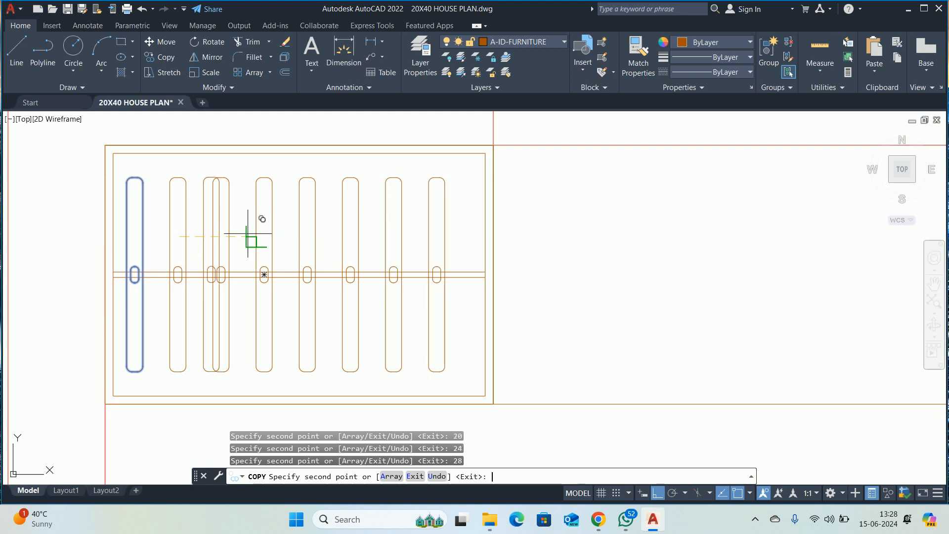
- Add one more hanger copy at 30 inches and finish copying
{"action": "type", "text": "30"}
{"action": "key", "text": "Return"}
{"action": "key", "text": "Escape"}
{"action": "key", "text": "Escape"}
{"action": "key", "text": "Escape"}
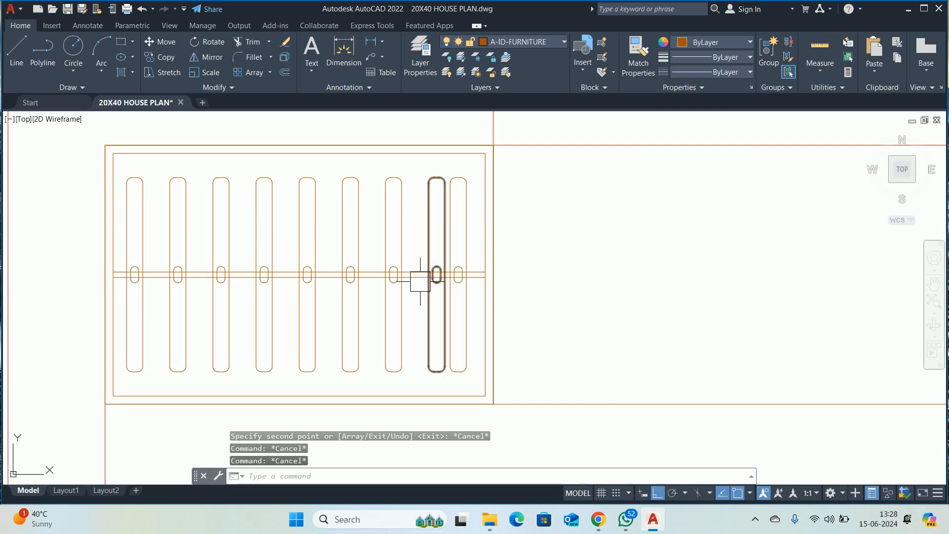
- Move the rightmost hanger 2 inches further to the right
{"action": "type", "text": "m"}
{"action": "key", "text": "Return"}
{"action": "left_click", "coordinate": [450, 321]}
{"action": "key", "text": "Return"}
{"action": "left_click", "coordinate": [578, 246]}
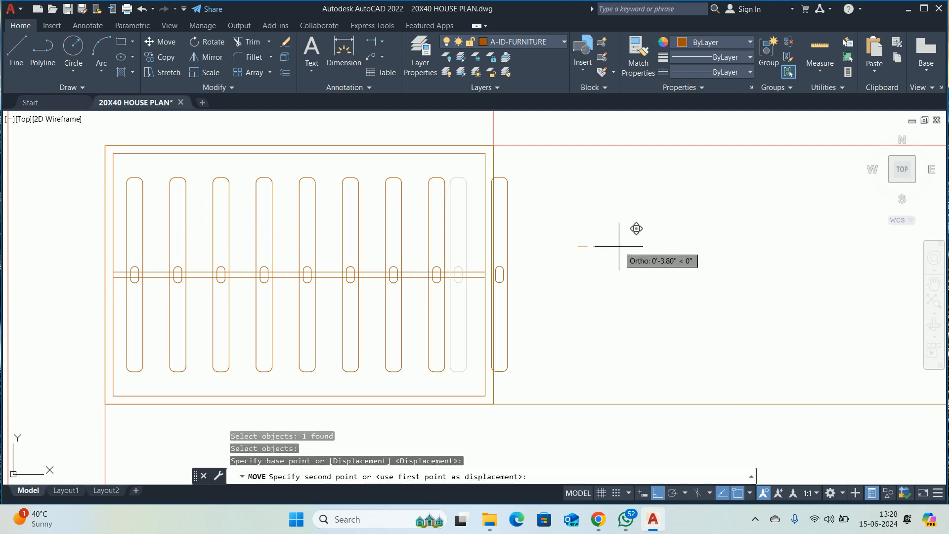
{"action": "type", "text": "2"}
{"action": "key", "text": "Return"}
{"action": "key", "text": "Escape"}
{"action": "key", "text": "Escape"}
- Delete the rightmost hanger that overlaps the wardrobe's right inner edge
{"action": "left_click", "coordinate": [437, 253]}
{"action": "scroll", "coordinate": [178, 230], "scroll_direction": "down", "scroll_amount": 6}
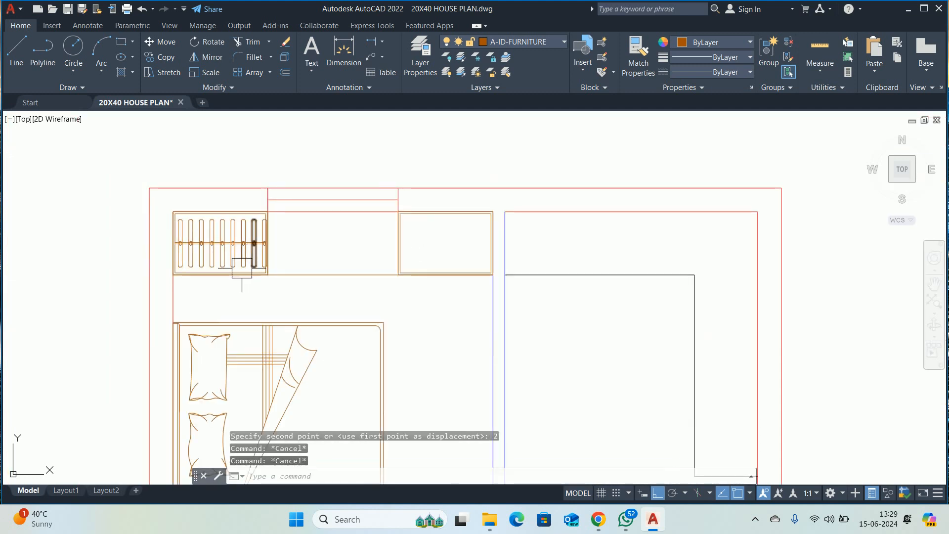
{"action": "key", "text": "Escape"}
{"action": "scroll", "coordinate": [239, 239], "scroll_direction": "up", "scroll_amount": 6}
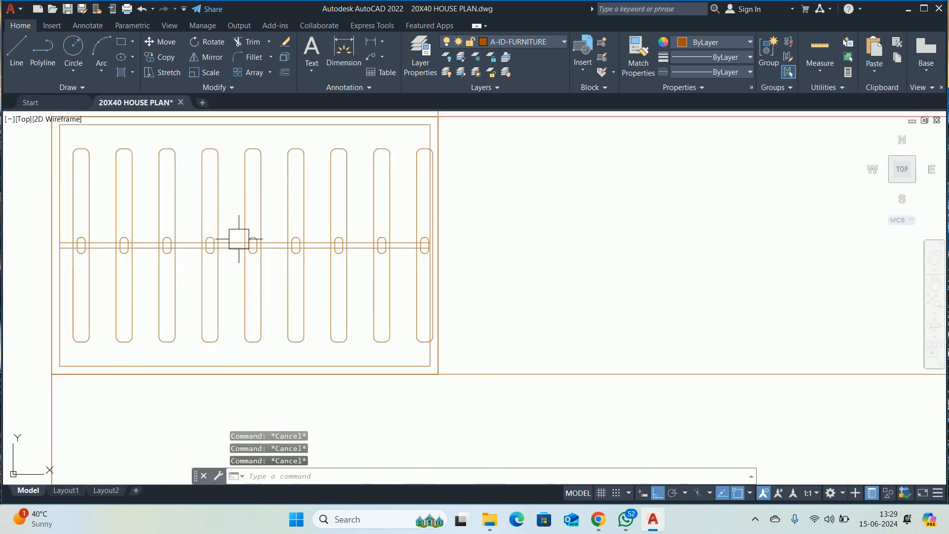
{"action": "left_click", "coordinate": [430, 206]}
{"action": "type", "text": "Q"}
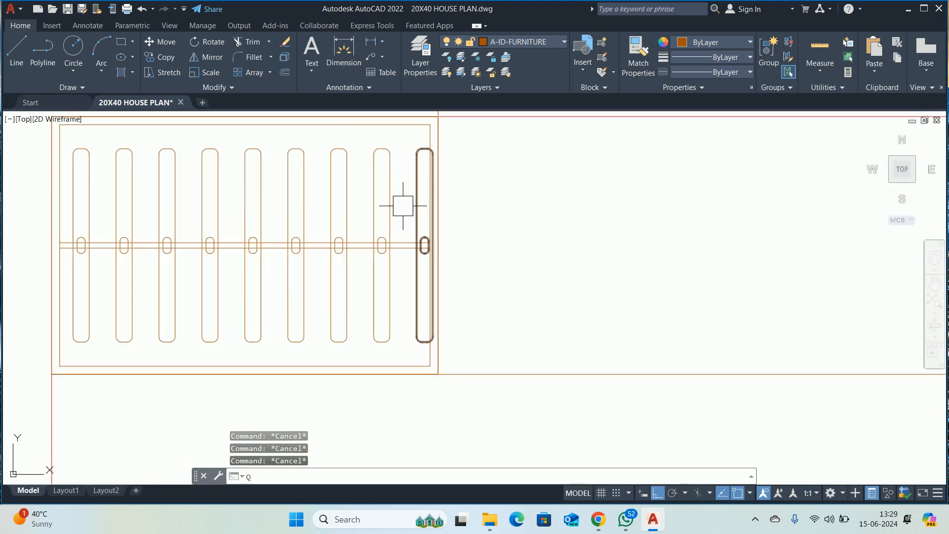
{"action": "scroll", "coordinate": [390, 208], "scroll_direction": "down", "scroll_amount": 5}
{"action": "key", "text": "Escape"}
{"action": "key", "text": "Escape"}
{"action": "scroll", "coordinate": [391, 209], "scroll_direction": "up", "scroll_amount": 5}
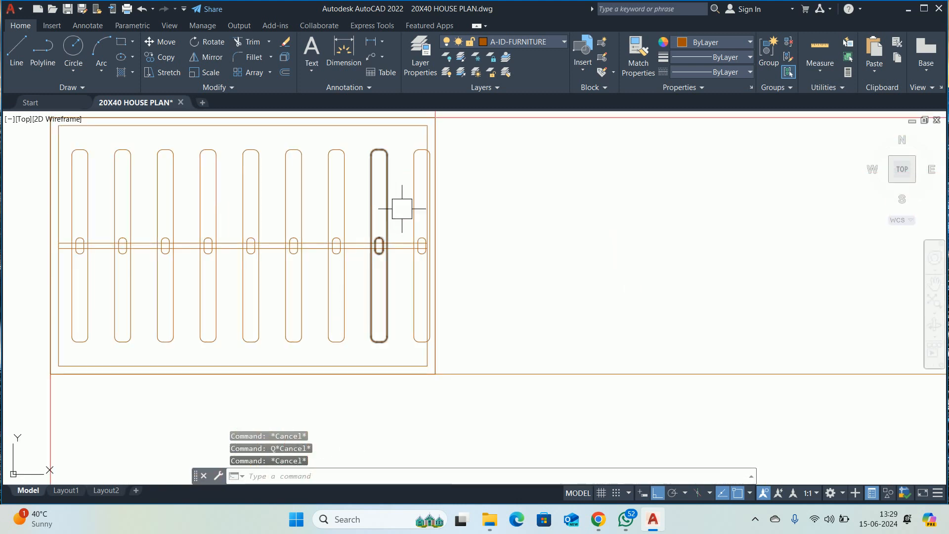
{"action": "left_click", "coordinate": [403, 207]}
{"action": "key", "text": "Delete"}
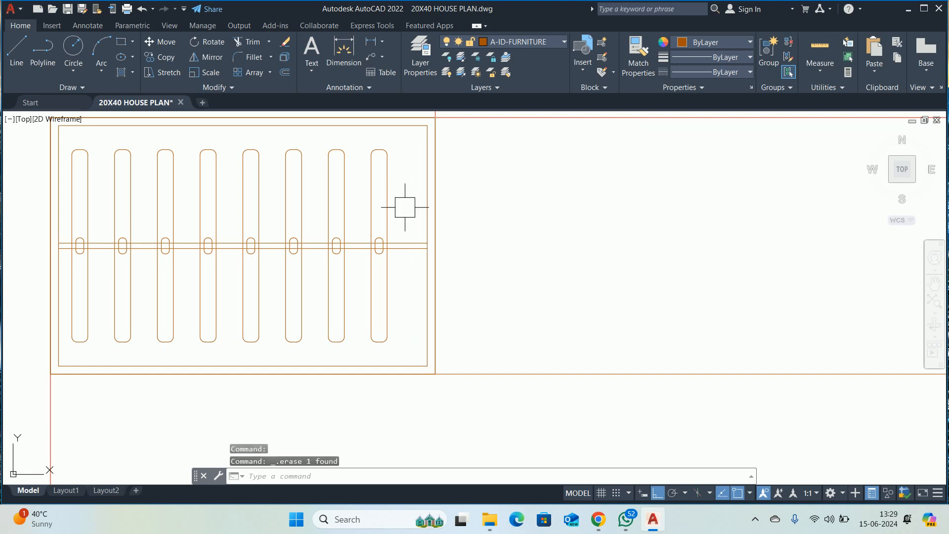
- Rotate the last hanger on the right by 10 degrees about its centre
{"action": "type", "text": "RO"}
{"action": "key", "text": "Return"}
{"action": "left_click", "coordinate": [375, 208]}
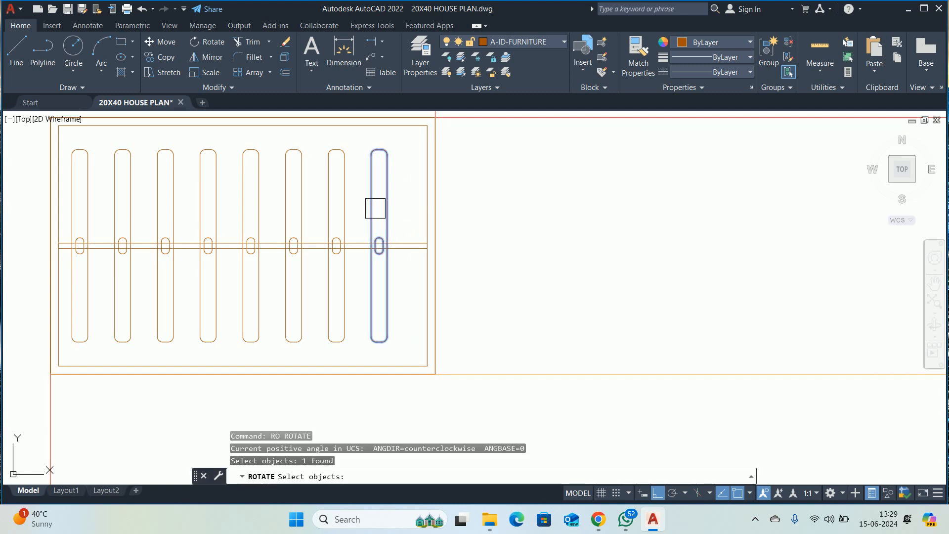
{"action": "key", "text": "Return"}
{"action": "scroll", "coordinate": [381, 232], "scroll_direction": "up", "scroll_amount": 6}
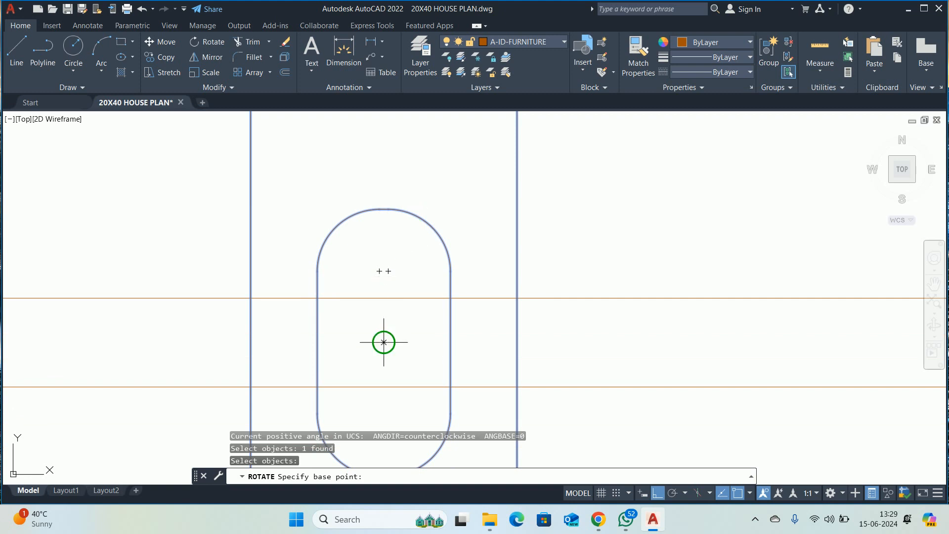
{"action": "left_click", "coordinate": [384, 342]}
{"action": "type", "text": "10"}
{"action": "key", "text": "Return"}
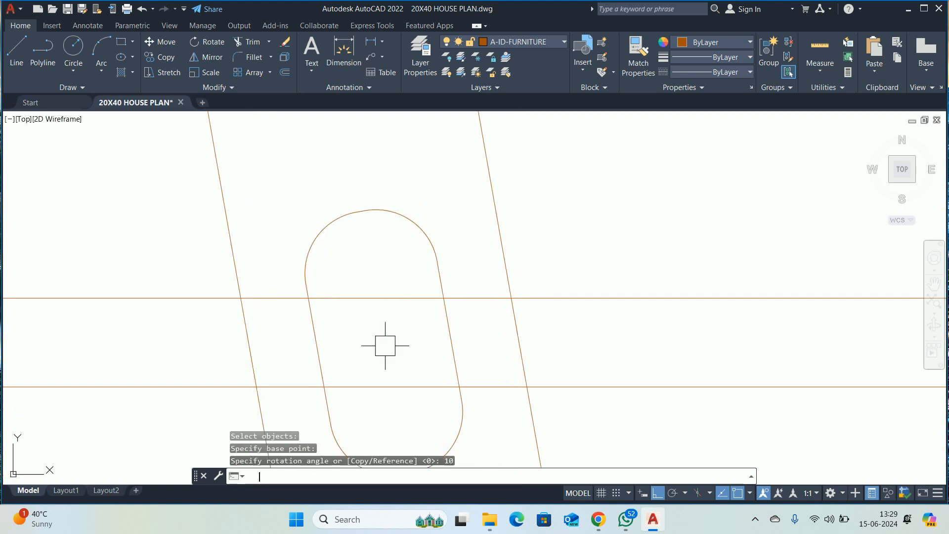
{"action": "key", "text": "Escape"}
{"action": "key", "text": "Escape"}
{"action": "key", "text": "Escape"}
{"action": "scroll", "coordinate": [386, 346], "scroll_direction": "down", "scroll_amount": 6}
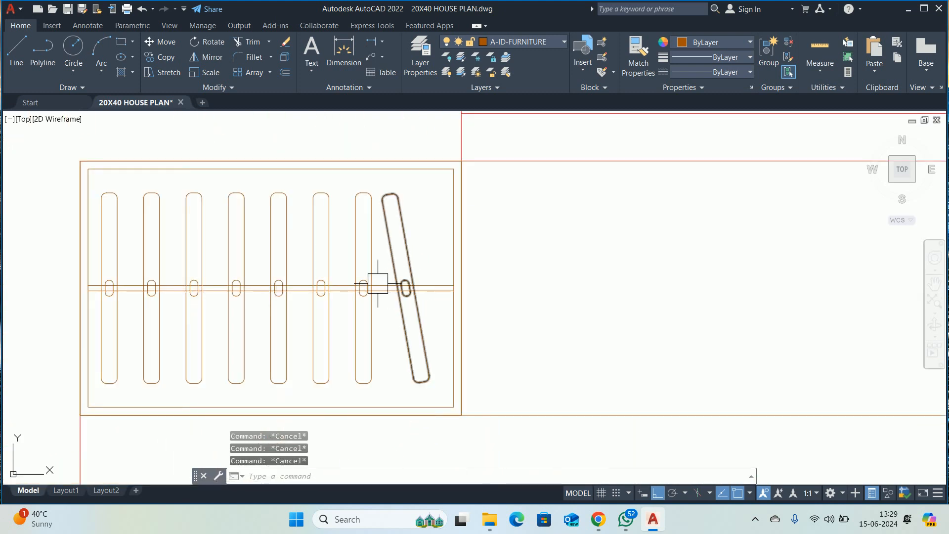
- Delete the two upright hangers directly left of the tilted one
{"action": "left_click", "coordinate": [364, 267]}
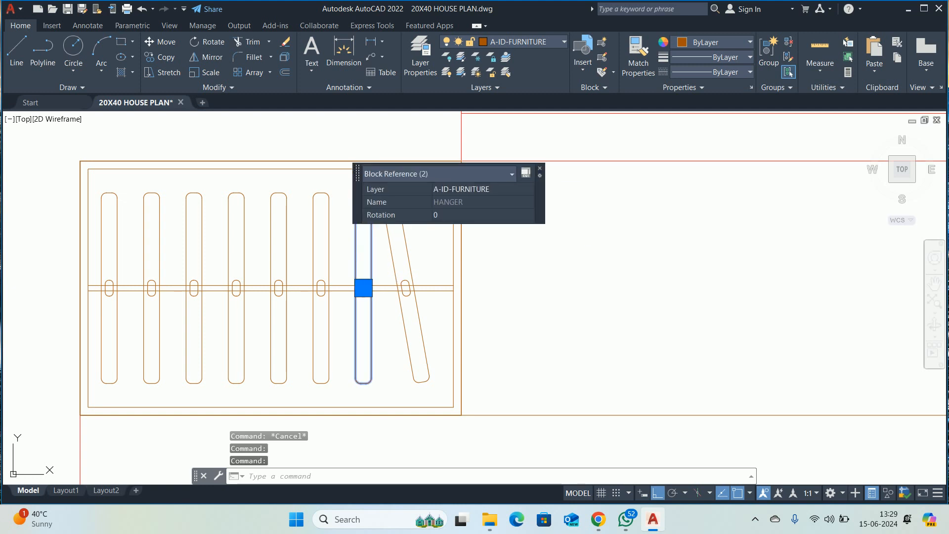
{"action": "left_click", "coordinate": [329, 248]}
{"action": "key", "text": "Delete"}
- Copy the tilted hanger to the left along the rail at distances of 2.5 and 5 inches
{"action": "type", "text": "co"}
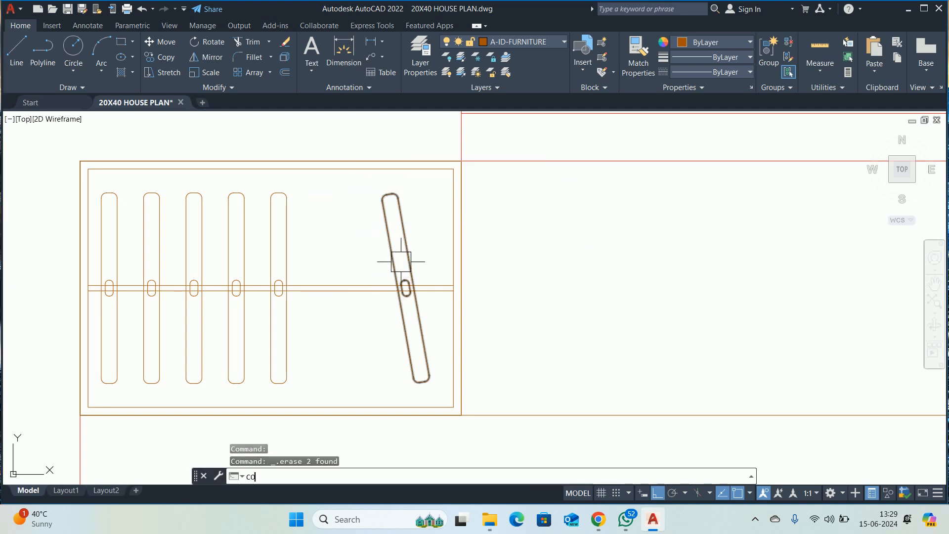
{"action": "key", "text": "space"}
{"action": "left_click", "coordinate": [398, 247]}
{"action": "key", "text": "space"}
{"action": "left_click", "coordinate": [821, 303]}
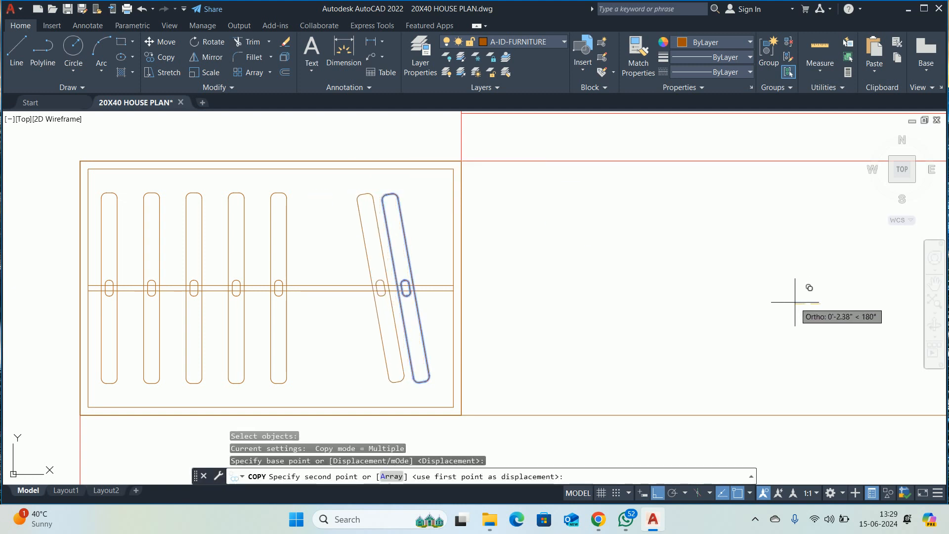
{"action": "type", "text": "4"}
{"action": "key", "text": "Return"}
{"action": "key", "text": "ctrl+z"}
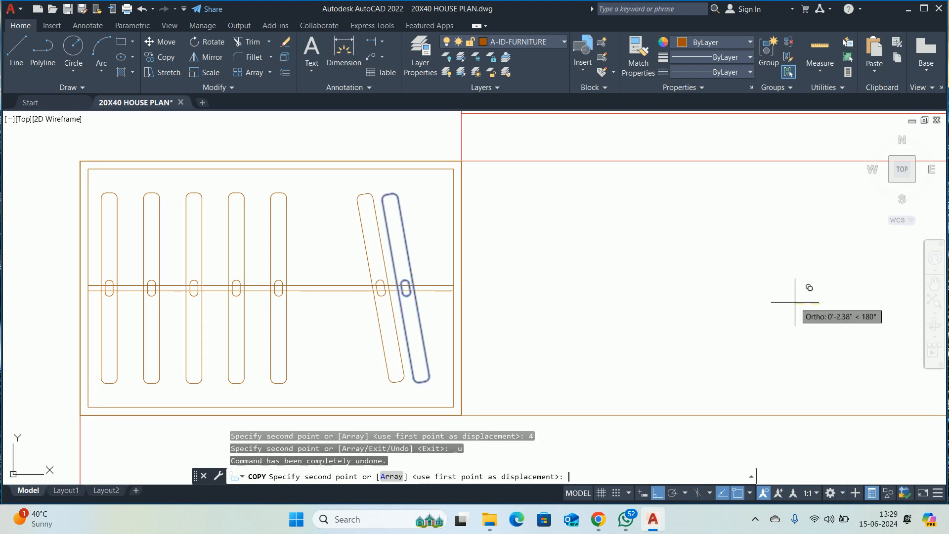
{"action": "type", "text": "2.5"}
{"action": "key", "text": "Return"}
{"action": "type", "text": "5"}
{"action": "key", "text": "Return"}
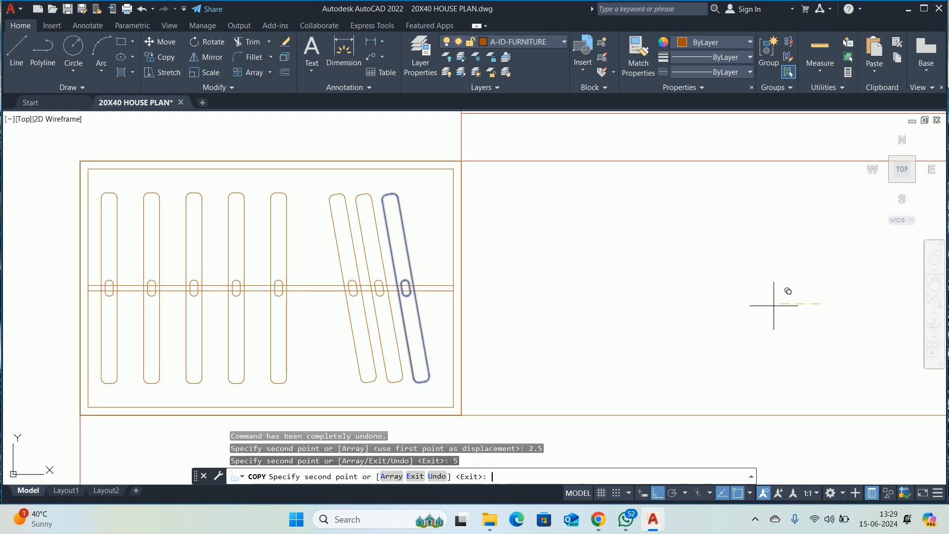
- Delete the four upright hangers between the leftmost upright hanger and the three tilted ones
{"action": "key", "text": "Escape"}
{"action": "key", "text": "Escape"}
{"action": "middle_click_drag", "start_coordinate": [543, 318], "coordinate": [675, 316]}
{"action": "key", "text": "Escape"}
{"action": "key", "text": "Escape"}
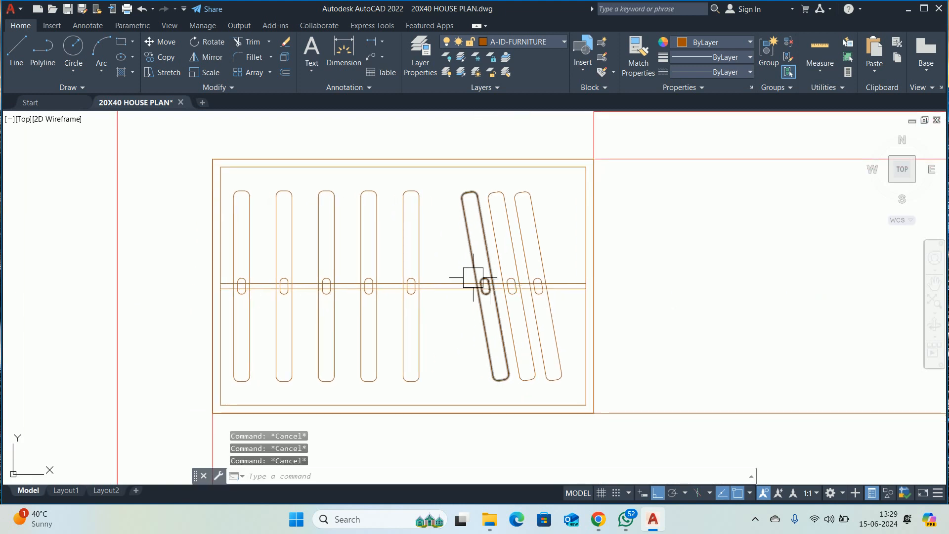
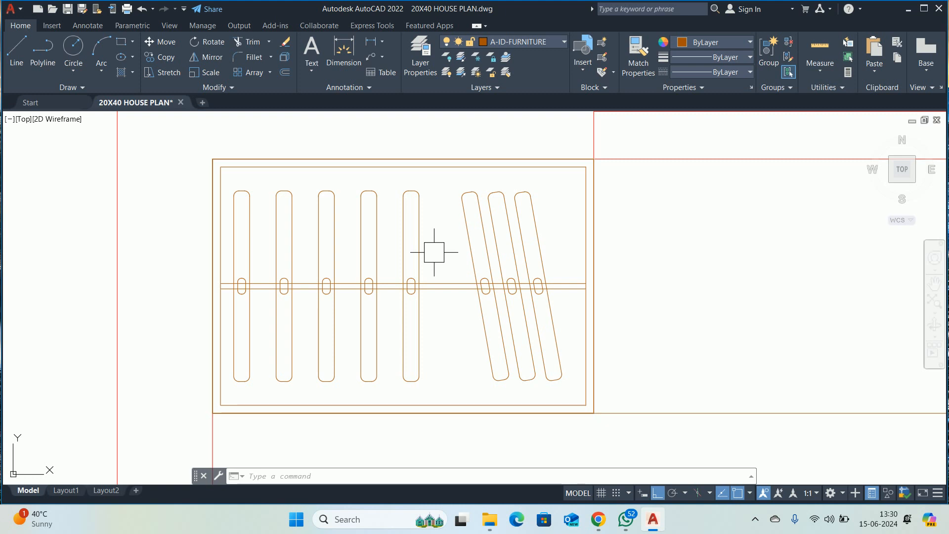
{"action": "key", "text": "Escape"}
{"action": "key", "text": "Escape"}
{"action": "key", "text": "Escape"}
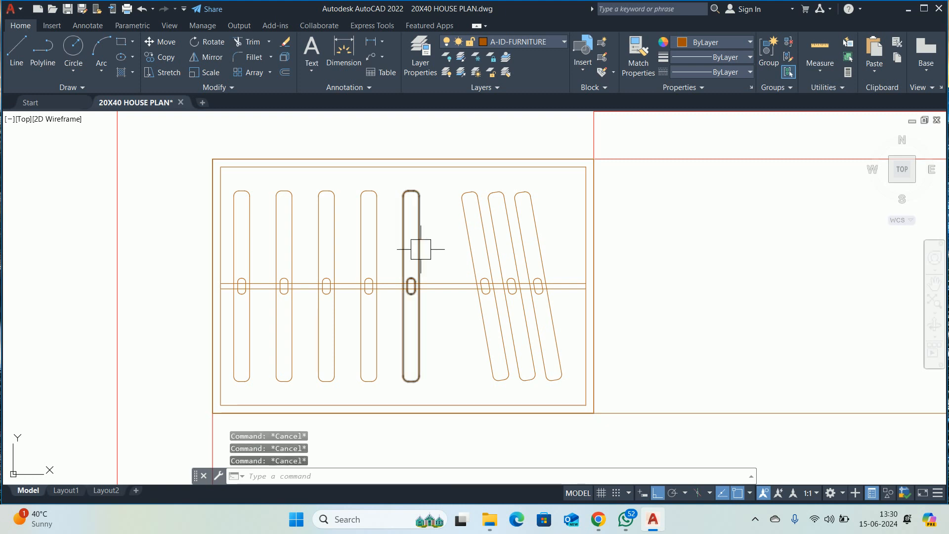
{"action": "left_click", "coordinate": [438, 257]}
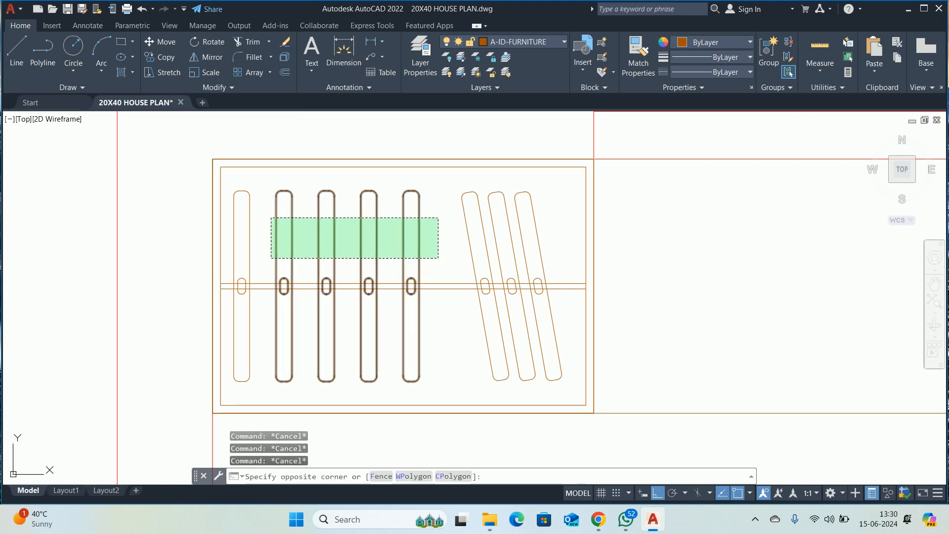
{"action": "left_click", "coordinate": [270, 217]}
{"action": "key", "text": "Delete"}
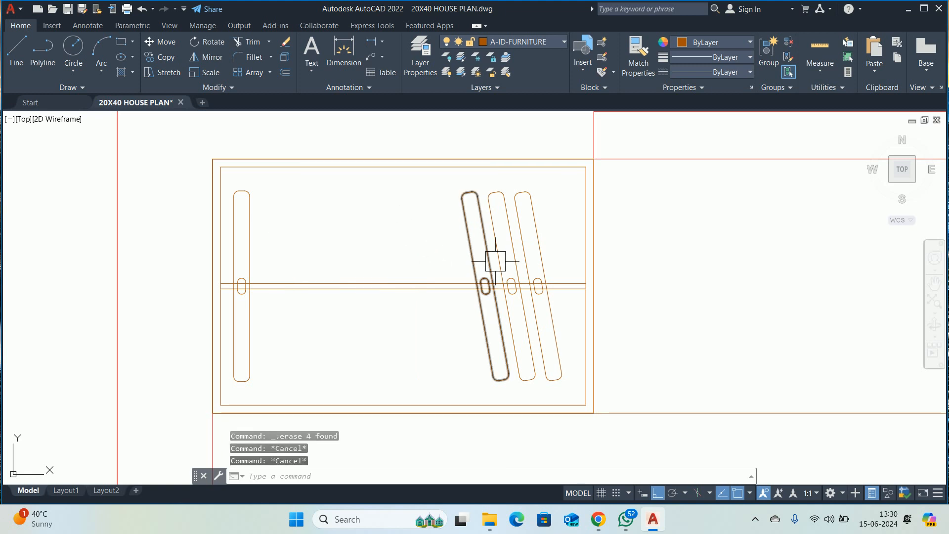
- Copy the three tilted hangers to the left along the rail at distances of 10 and 18 inches
{"action": "type", "text": "co"}
{"action": "key", "text": "Return"}
{"action": "left_click", "coordinate": [556, 239]}
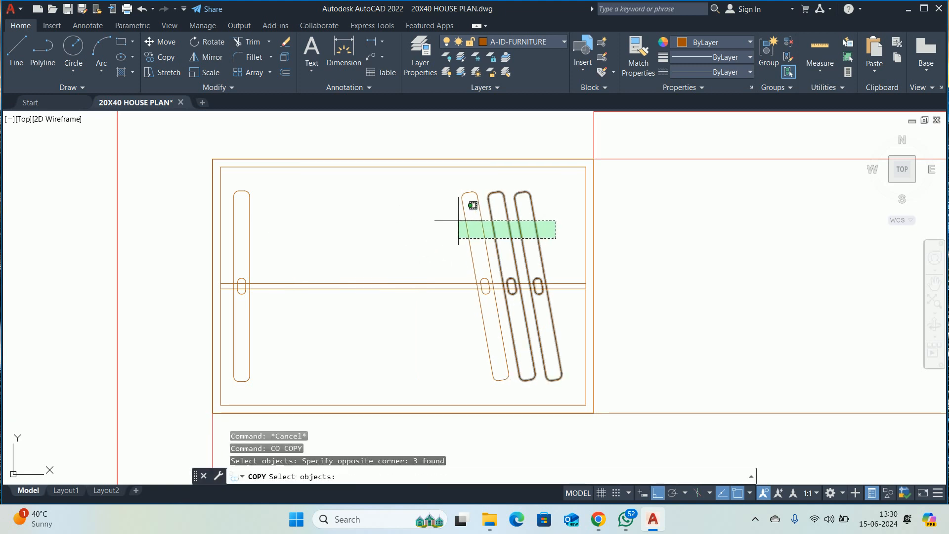
{"action": "left_click", "coordinate": [457, 219]}
{"action": "scroll", "coordinate": [479, 232], "scroll_direction": "down", "scroll_amount": 4}
{"action": "key", "text": "Return"}
{"action": "left_click", "coordinate": [668, 248]}
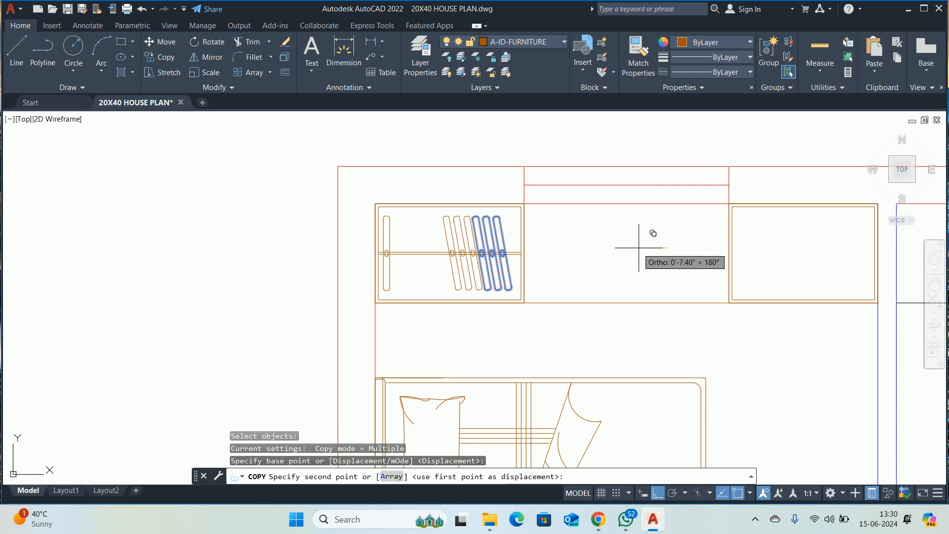
{"action": "scroll", "coordinate": [628, 248], "scroll_direction": "up", "scroll_amount": 2}
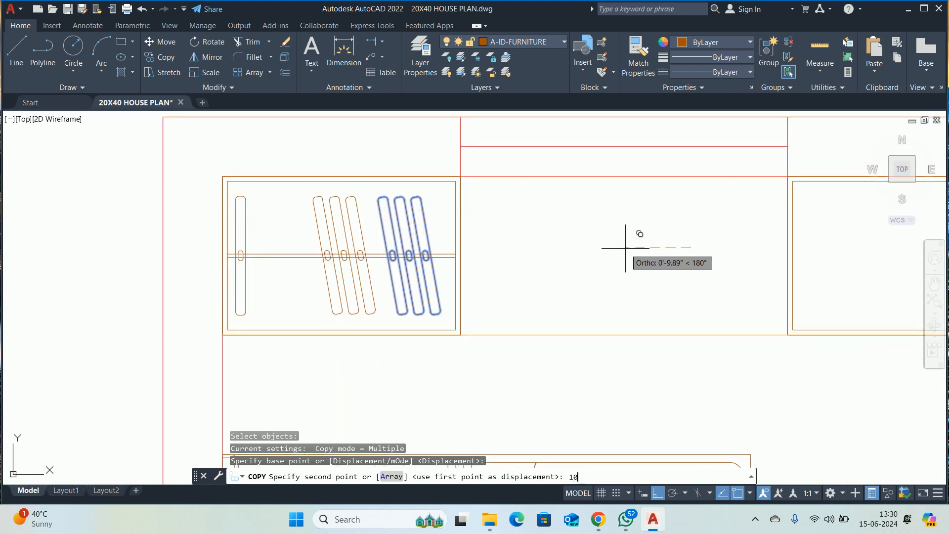
{"action": "key", "text": "Return"}
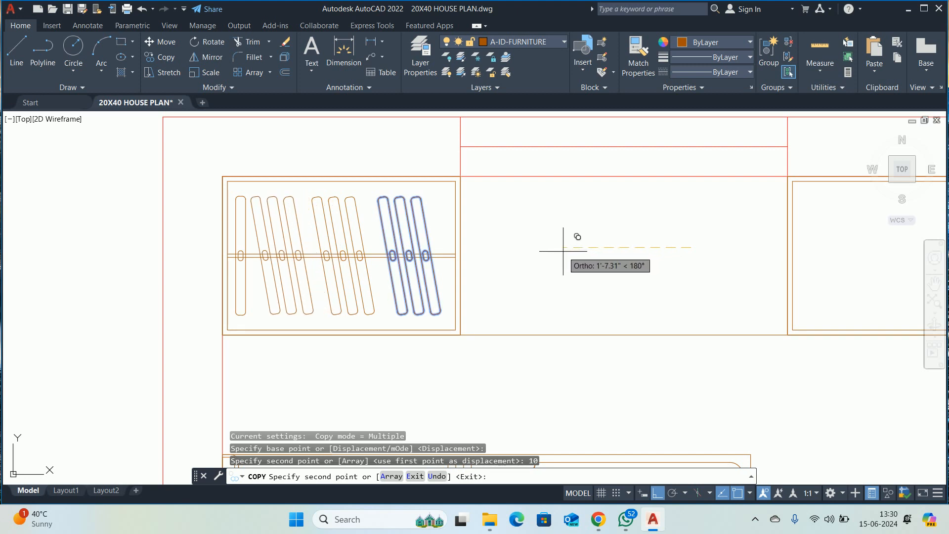
{"action": "type", "text": "18"}
{"action": "key", "text": "Return"}
{"action": "key", "text": "Escape"}
{"action": "key", "text": "Escape"}
{"action": "key", "text": "Escape"}
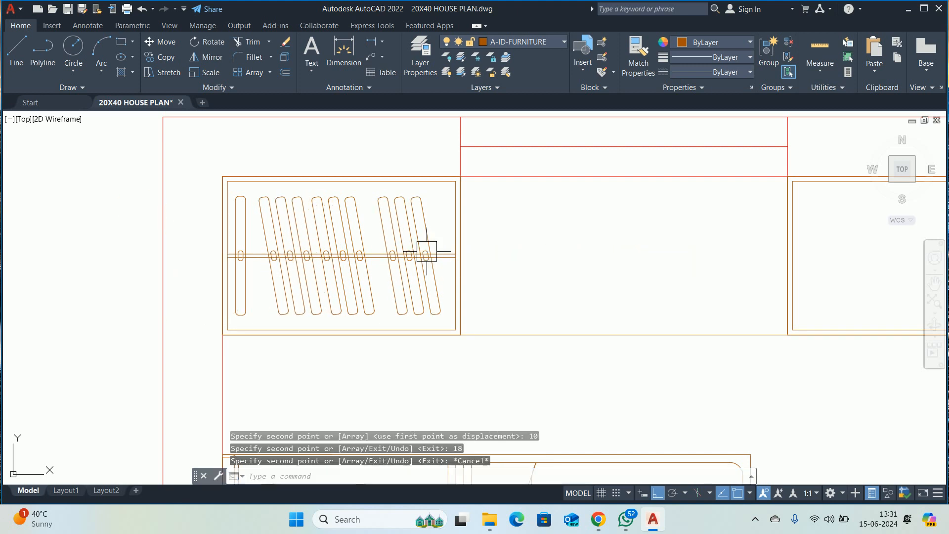
- Move the leftmost group of three tilted hangers 4 inches to the left
{"action": "left_click", "coordinate": [425, 253]}
{"action": "type", "text": "M"}
{"action": "key", "text": "Return"}
{"action": "scroll", "coordinate": [286, 256], "scroll_direction": "up", "scroll_amount": 4}
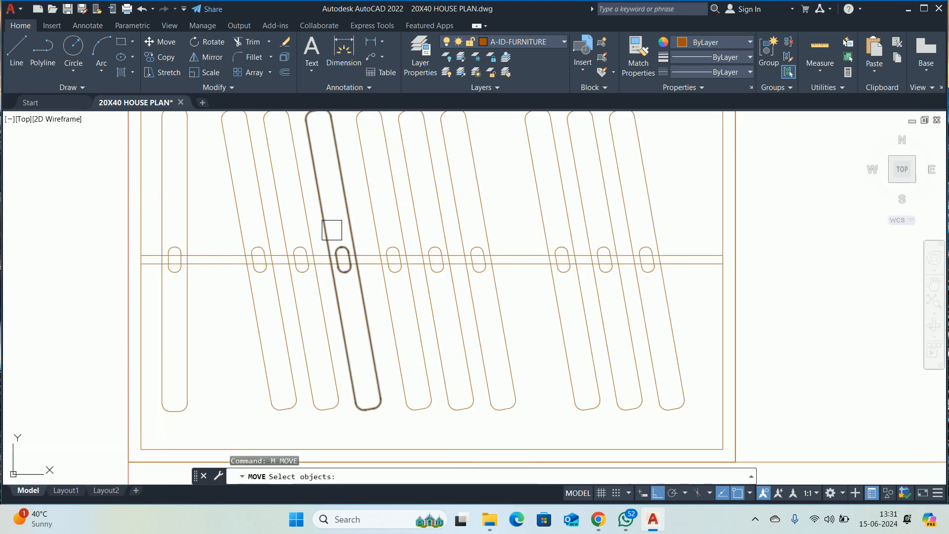
{"action": "left_click", "coordinate": [335, 228]}
{"action": "left_click", "coordinate": [237, 203]}
{"action": "scroll", "coordinate": [289, 214], "scroll_direction": "down", "scroll_amount": 4}
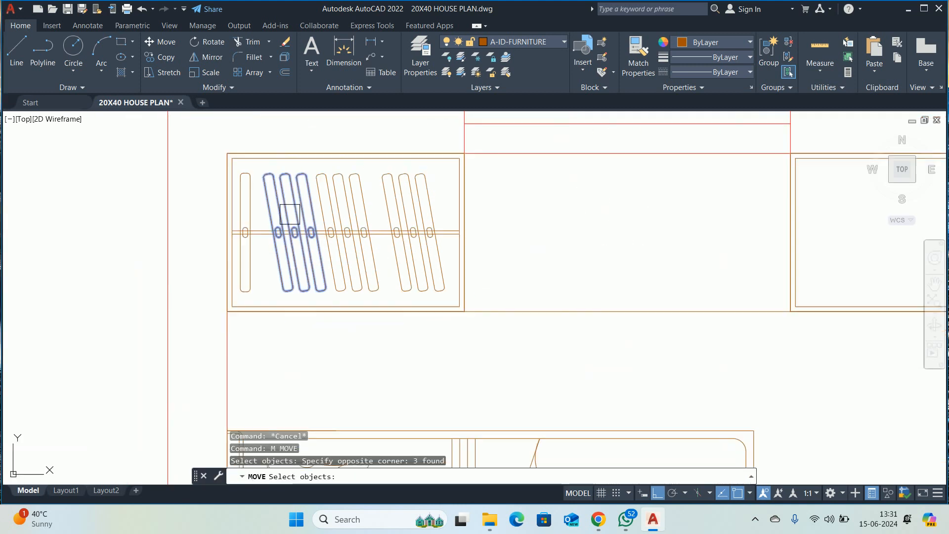
{"action": "key", "text": "Return"}
{"action": "left_click", "coordinate": [562, 244]}
{"action": "type", "text": "4"}
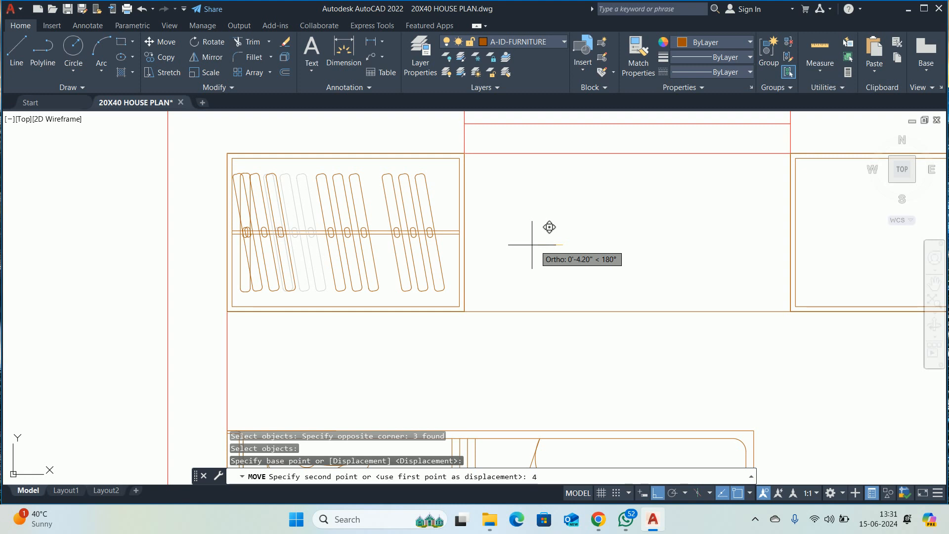
{"action": "key", "text": "Return"}
{"action": "key", "text": "Escape"}
{"action": "key", "text": "Escape"}
- Move the upright hanger 10 inches to the right, into the gap between the tilted groups
{"action": "key", "text": "Return"}
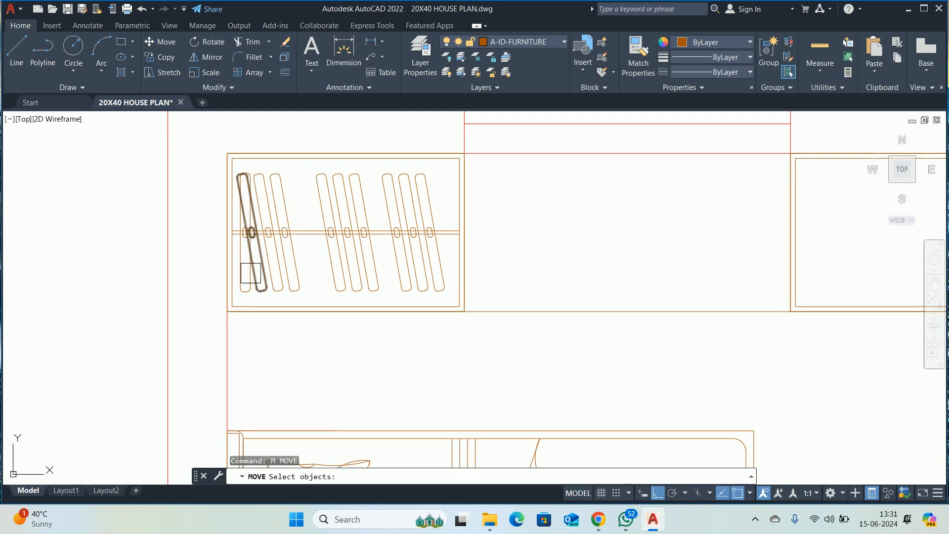
{"action": "scroll", "coordinate": [251, 277], "scroll_direction": "up", "scroll_amount": 2}
{"action": "left_click", "coordinate": [246, 290]}
{"action": "scroll", "coordinate": [250, 254], "scroll_direction": "down", "scroll_amount": 3}
{"action": "key", "text": "Return"}
{"action": "left_click", "coordinate": [239, 358]}
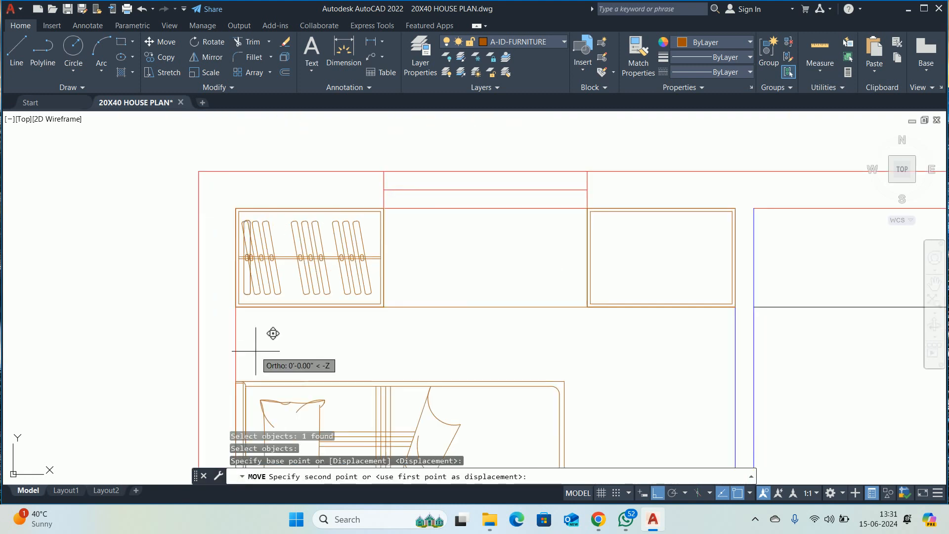
{"action": "scroll", "coordinate": [310, 322], "scroll_direction": "up", "scroll_amount": 2}
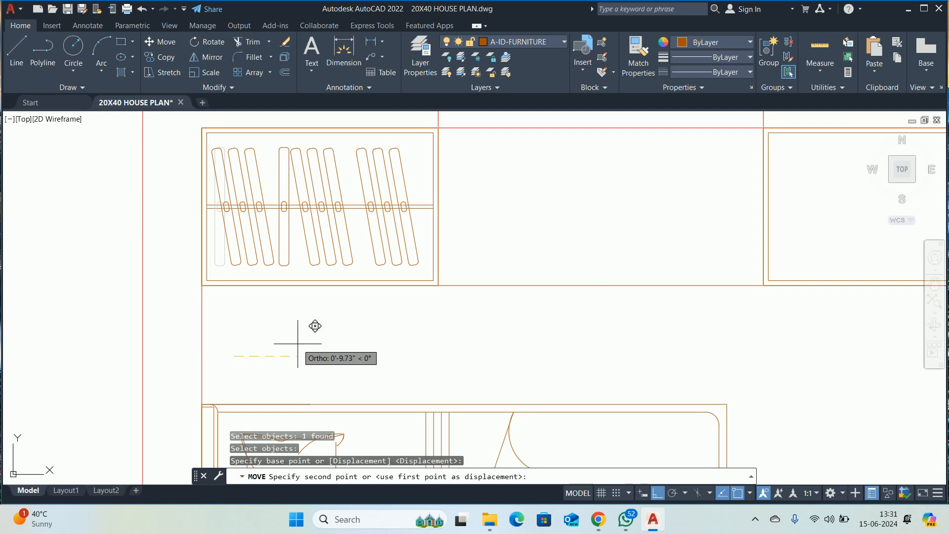
{"action": "type", "text": "10"}
{"action": "key", "text": "Return"}
- Move the middle group of three tilted hangers 1 inch to the right
{"action": "type", "text": "m"}
{"action": "key", "text": "Return"}
{"action": "scroll", "coordinate": [297, 267], "scroll_direction": "up", "scroll_amount": 2}
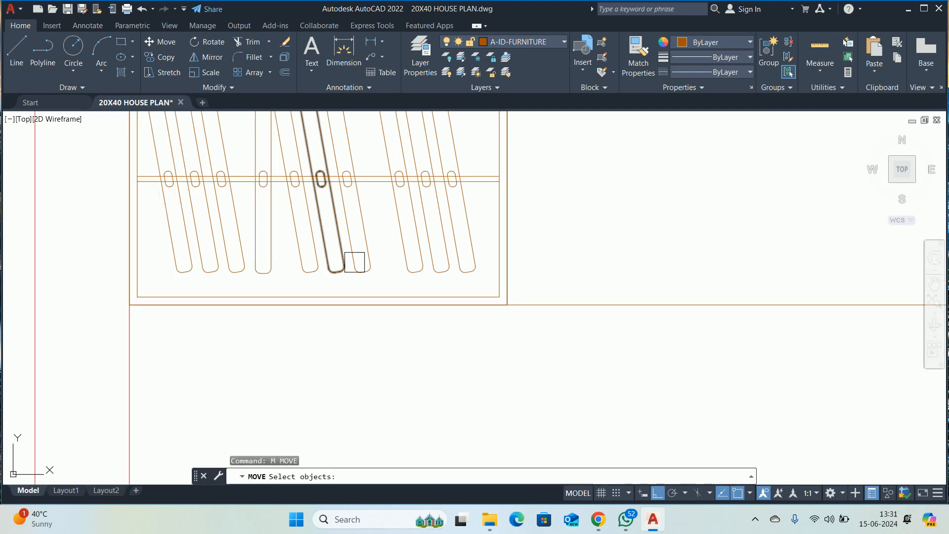
{"action": "left_click", "coordinate": [376, 282]}
{"action": "left_click", "coordinate": [310, 263]}
{"action": "key", "text": "Return"}
{"action": "left_click", "coordinate": [317, 345]}
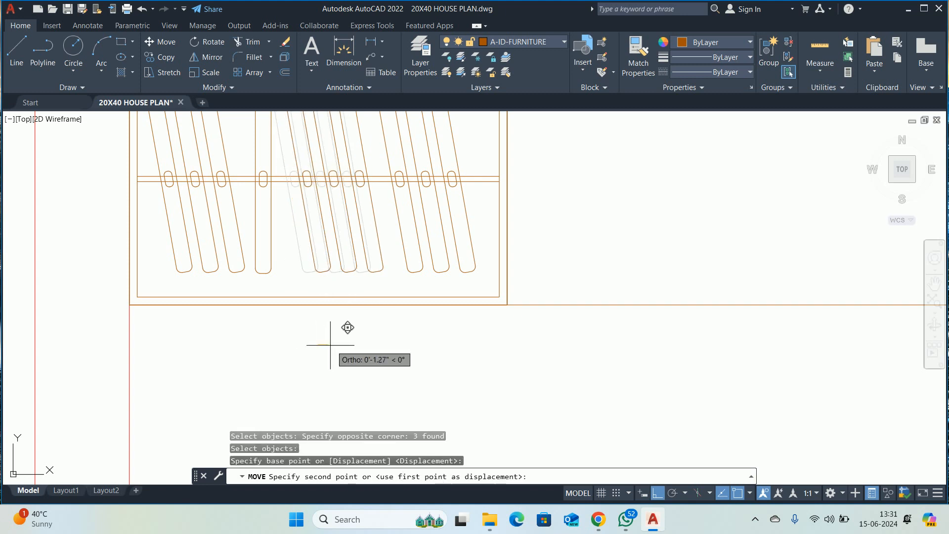
{"action": "type", "text": "1"}
{"action": "key", "text": "Return"}
{"action": "key", "text": "Escape"}
{"action": "scroll", "coordinate": [364, 318], "scroll_direction": "down", "scroll_amount": 4}
{"action": "key", "text": "Escape"}
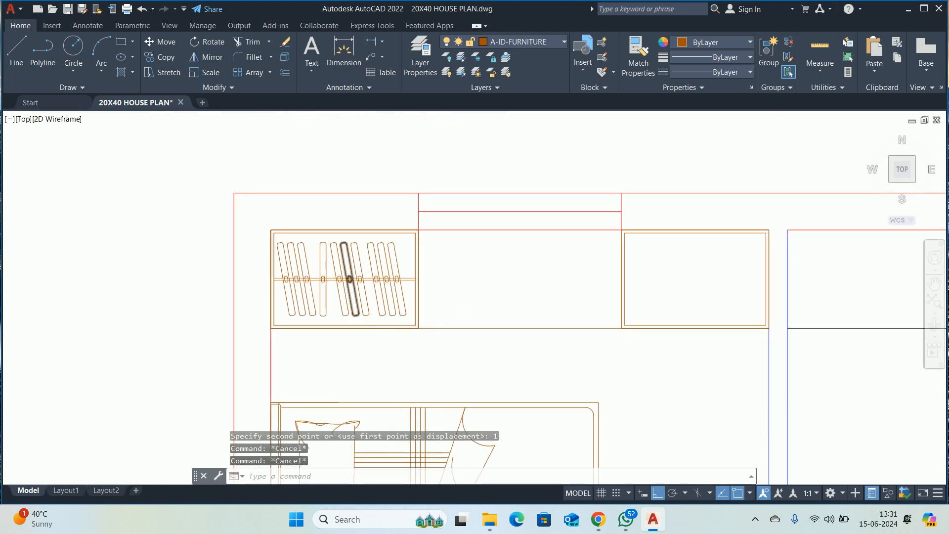
{"action": "scroll", "coordinate": [365, 296], "scroll_direction": "down", "scroll_amount": 4}
{"action": "key", "text": "Escape"}
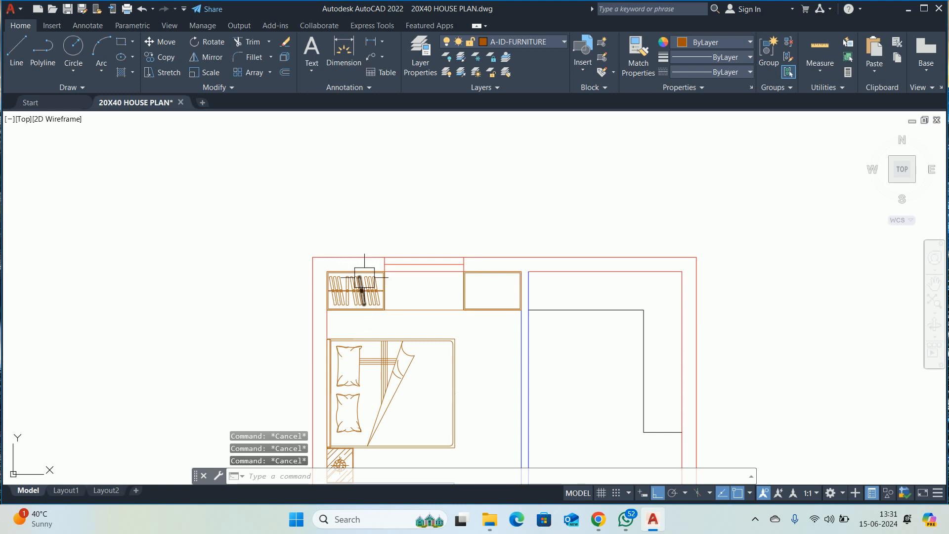
- Copy the left wardrobe's hangers and rail into the right wardrobe, aligning them by the upper-right inner corner
{"action": "scroll", "coordinate": [365, 277], "scroll_direction": "up", "scroll_amount": 2}
{"action": "type", "text": "co"}
{"action": "key", "text": "Return"}
{"action": "scroll", "coordinate": [460, 323], "scroll_direction": "up", "scroll_amount": 8}
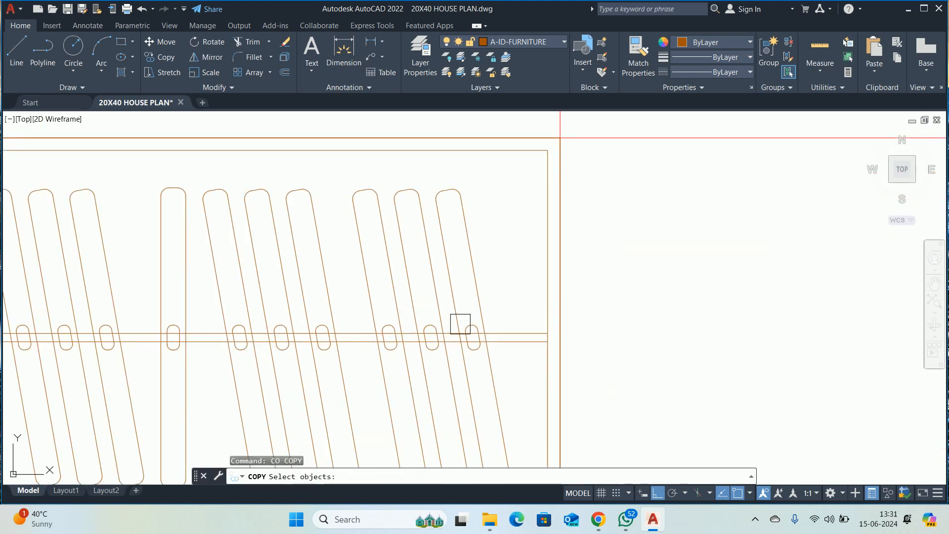
{"action": "left_click", "coordinate": [511, 367]}
{"action": "scroll", "coordinate": [425, 327], "scroll_direction": "down", "scroll_amount": 4}
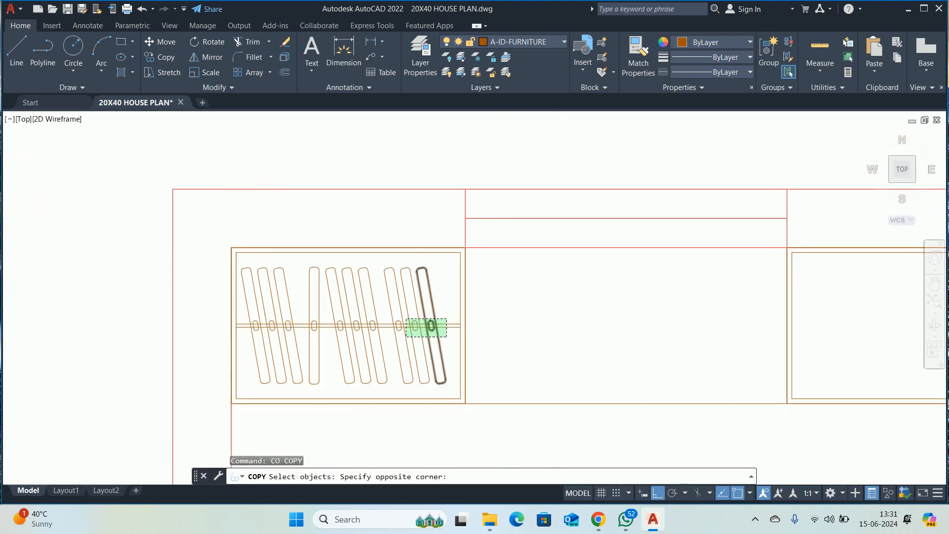
{"action": "left_click", "coordinate": [239, 284]}
{"action": "key", "text": "Return"}
{"action": "scroll", "coordinate": [427, 250], "scroll_direction": "up", "scroll_amount": 3}
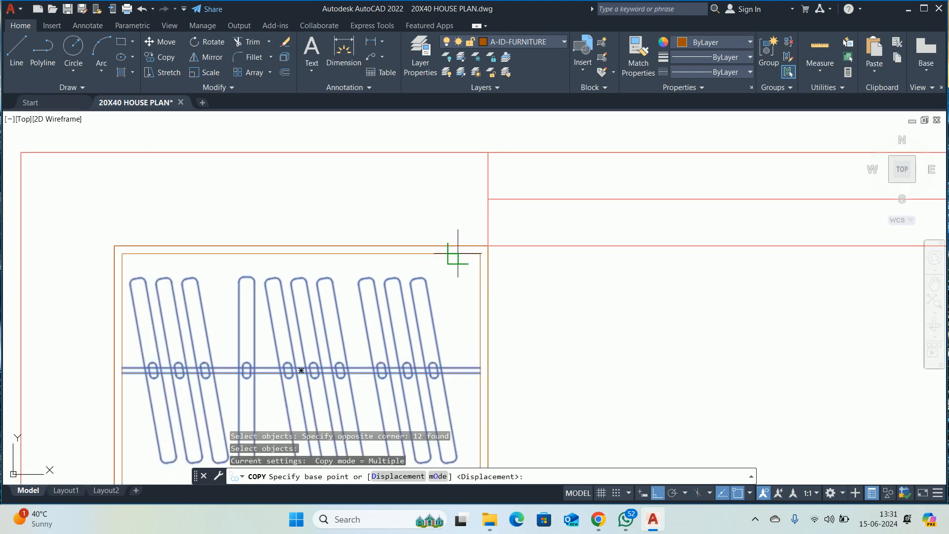
{"action": "left_click", "coordinate": [483, 251]}
{"action": "scroll", "coordinate": [479, 262], "scroll_direction": "down", "scroll_amount": 3}
{"action": "scroll", "coordinate": [353, 260], "scroll_direction": "up", "scroll_amount": 2}
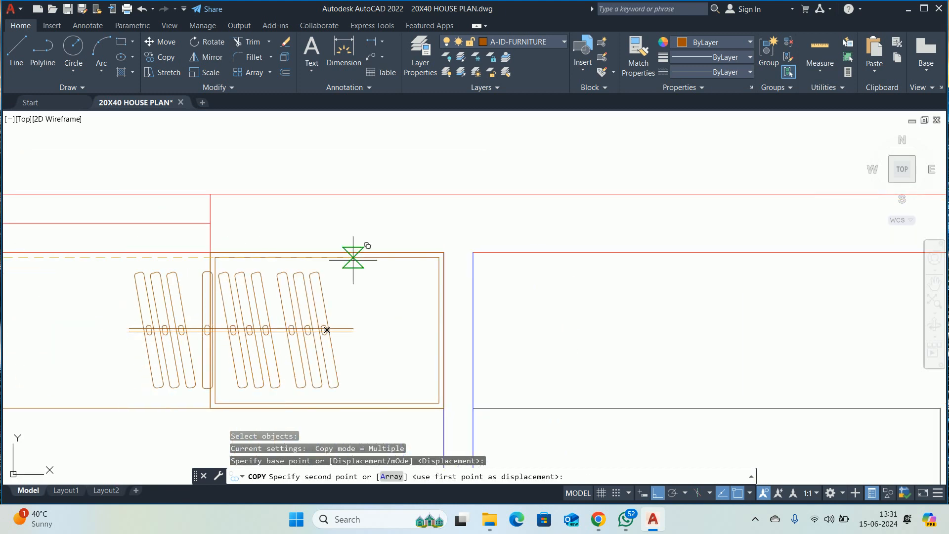
{"action": "scroll", "coordinate": [423, 250], "scroll_direction": "up", "scroll_amount": 1}
{"action": "left_click", "coordinate": [474, 254]}
{"action": "key", "text": "Escape"}
{"action": "scroll", "coordinate": [423, 266], "scroll_direction": "down", "scroll_amount": 5}
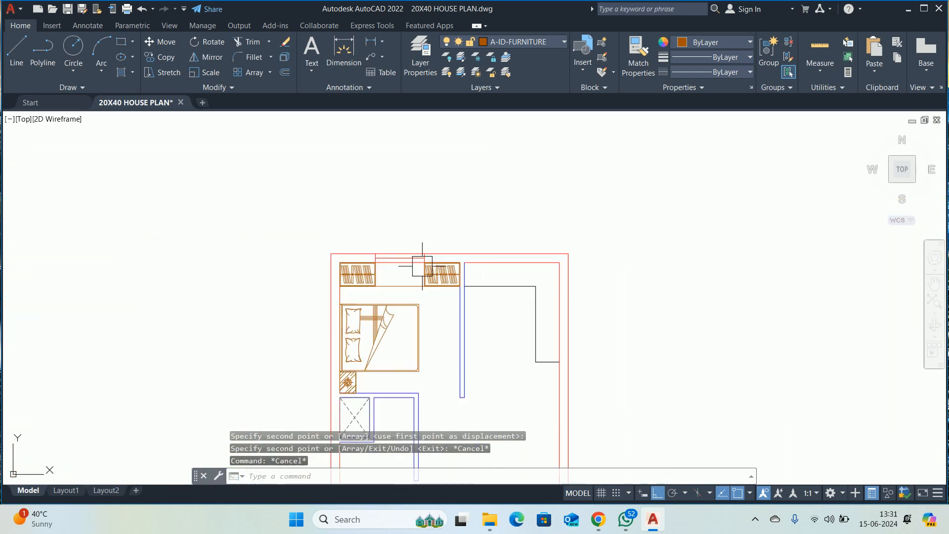
{"action": "key", "text": "Escape"}
- Stretch the lower edges of both wardrobes and the line between them 6 inches upward, excluding the walls and the neighbouring room's line
{"action": "scroll", "coordinate": [403, 285], "scroll_direction": "up", "scroll_amount": 6}
{"action": "key", "text": "Escape"}
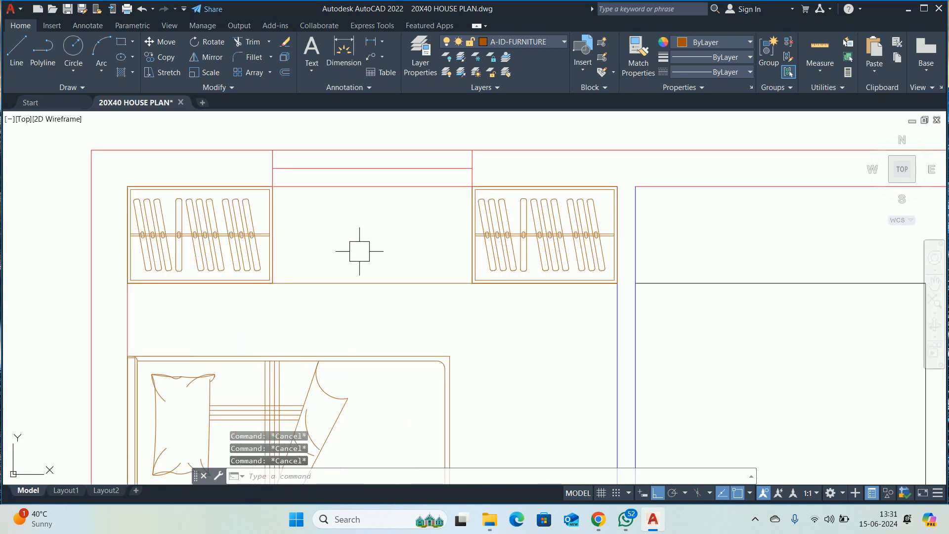
{"action": "middle_click_drag", "start_coordinate": [427, 285], "coordinate": [445, 277]}
{"action": "key", "text": "Return"}
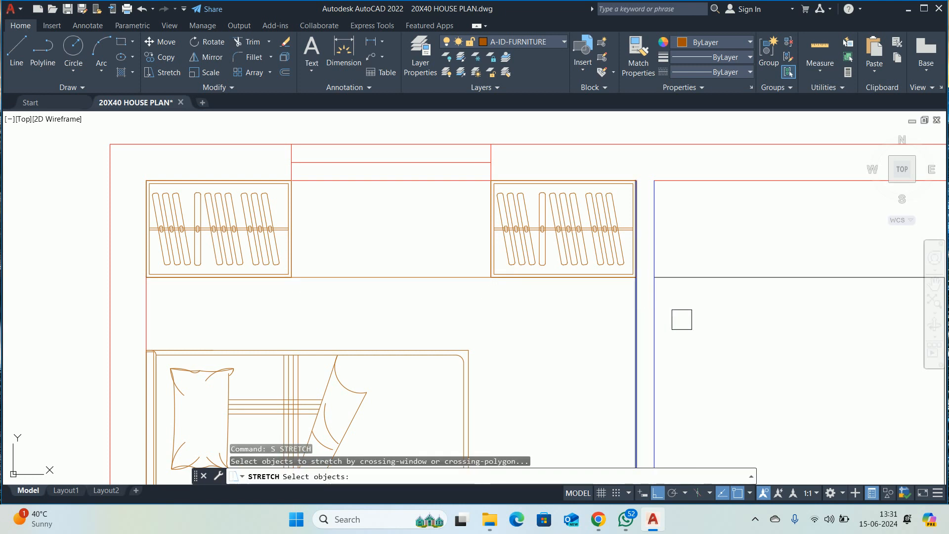
{"action": "left_click", "coordinate": [709, 314]}
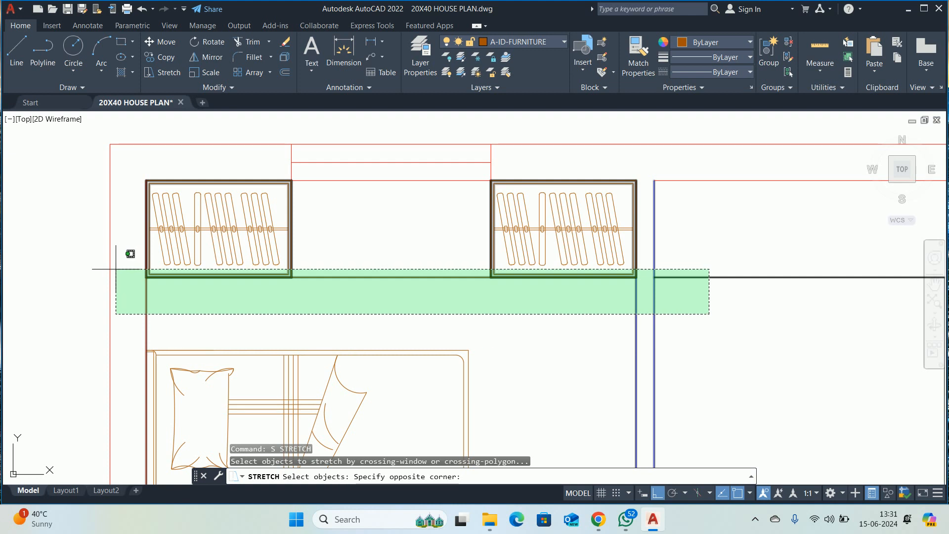
{"action": "left_click", "coordinate": [115, 269]}
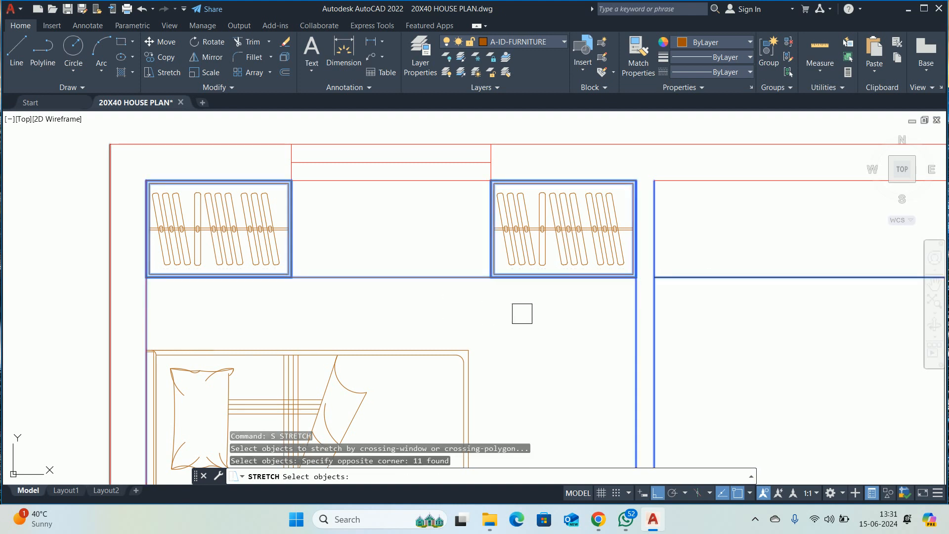
{"action": "left_click", "coordinate": [685, 277], "text": "shift"}
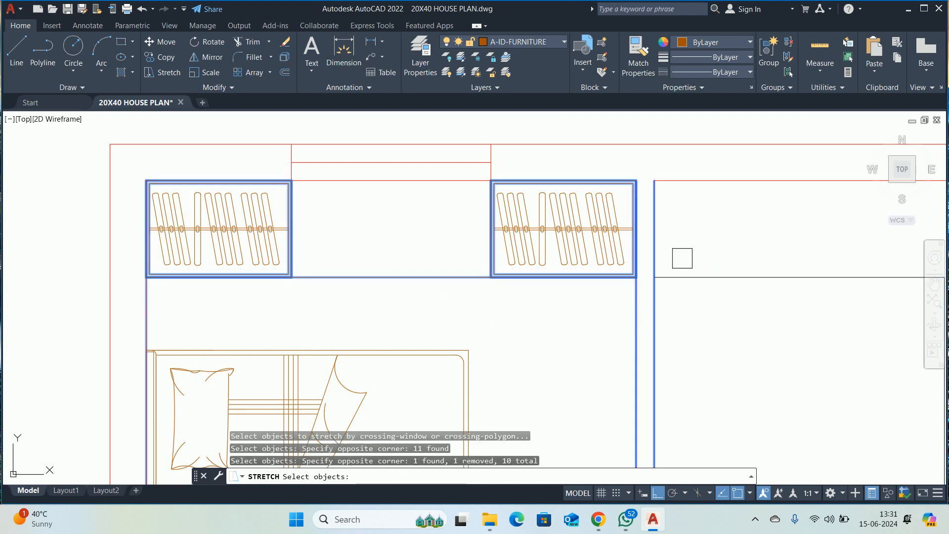
{"action": "left_click", "coordinate": [615, 320], "text": "shift"}
{"action": "scroll", "coordinate": [363, 291], "scroll_direction": "up", "scroll_amount": 2}
{"action": "key", "text": "Return"}
{"action": "left_click", "coordinate": [334, 320]}
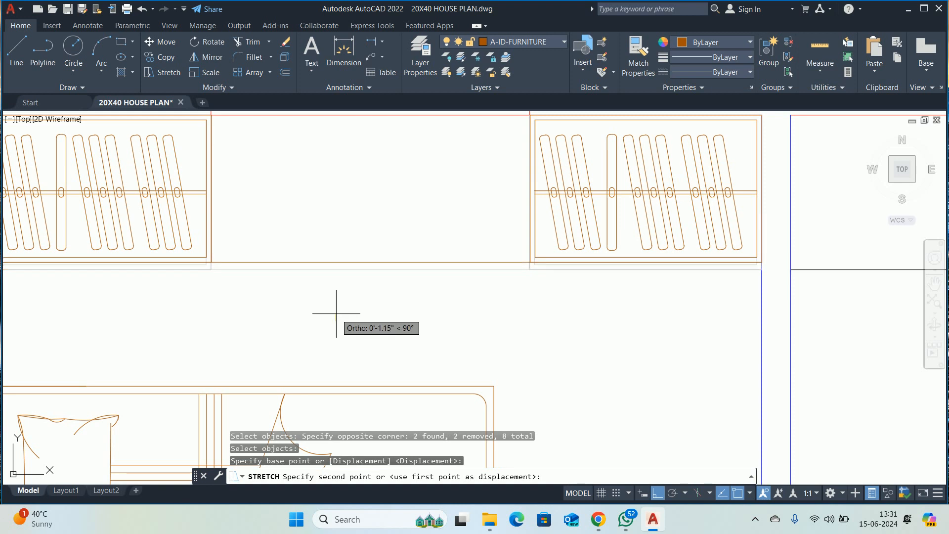
{"action": "key", "text": "Escape"}
{"action": "key", "text": "Escape"}
{"action": "key", "text": "Escape"}
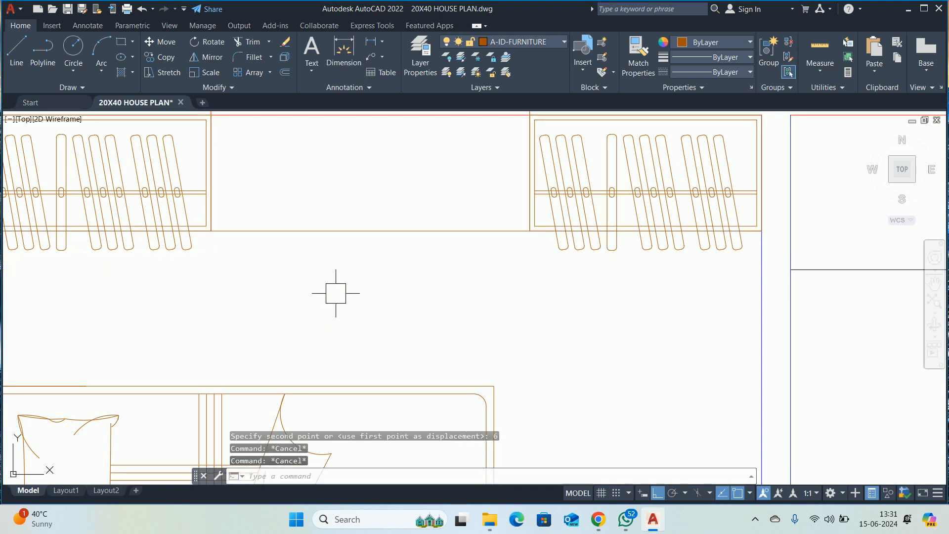
- Move the hangers and rails of both wardrobes 3 inches upward to centre them within the shallower cabinets
{"action": "scroll", "coordinate": [342, 306], "scroll_direction": "down", "scroll_amount": 4}
{"action": "scroll", "coordinate": [321, 312], "scroll_direction": "up", "scroll_amount": 4}
{"action": "scroll", "coordinate": [307, 302], "scroll_direction": "up", "scroll_amount": 3}
{"action": "type", "text": "m"}
{"action": "key", "text": "Return"}
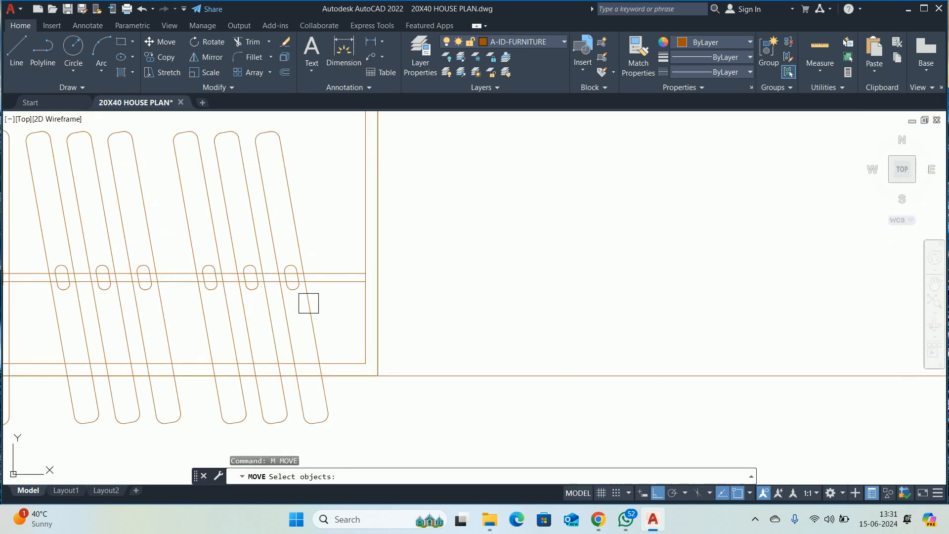
{"action": "left_click", "coordinate": [307, 307]}
{"action": "scroll", "coordinate": [249, 301], "scroll_direction": "down", "scroll_amount": 2}
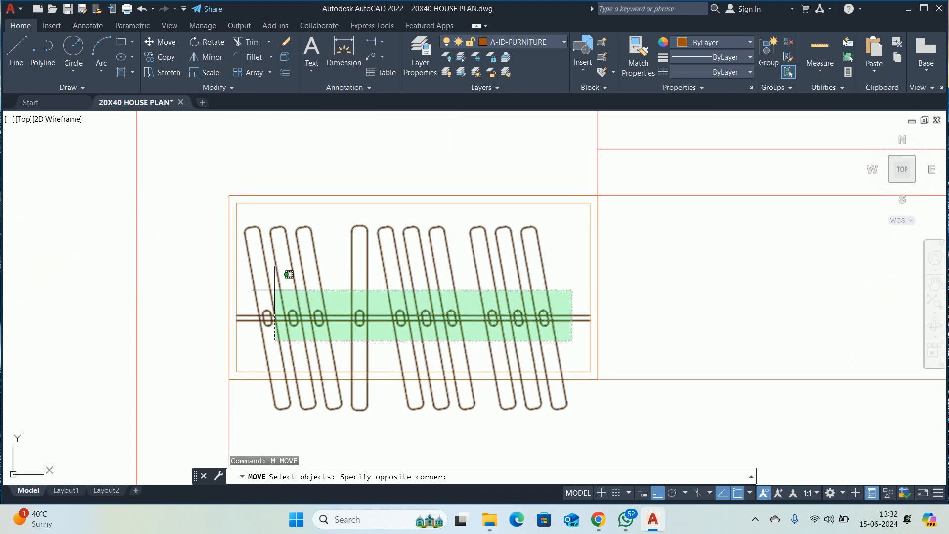
{"action": "left_click", "coordinate": [268, 286]}
{"action": "scroll", "coordinate": [464, 308], "scroll_direction": "down", "scroll_amount": 3}
{"action": "middle_click_drag", "start_coordinate": [464, 309], "coordinate": [56, 330]}
{"action": "scroll", "coordinate": [360, 323], "scroll_direction": "up", "scroll_amount": 4}
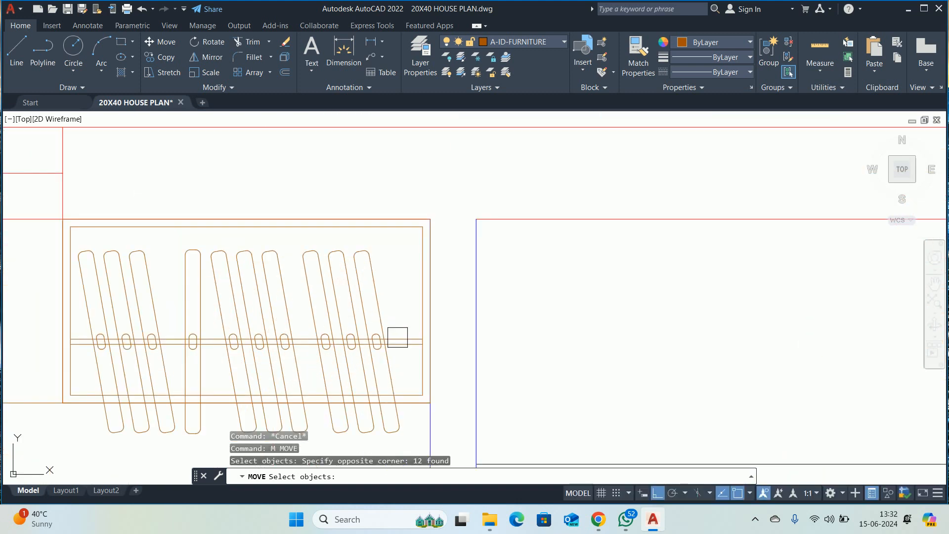
{"action": "left_click", "coordinate": [409, 363]}
{"action": "middle_click_drag", "start_coordinate": [298, 330], "coordinate": [475, 331]}
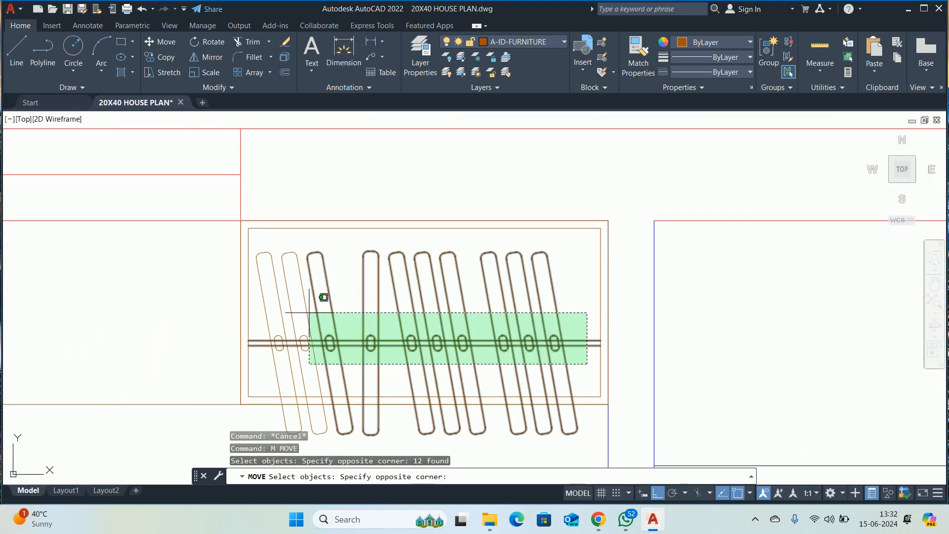
{"action": "left_click", "coordinate": [265, 319]}
{"action": "key", "text": "Return"}
{"action": "left_click", "coordinate": [171, 323]}
{"action": "type", "text": "3"}
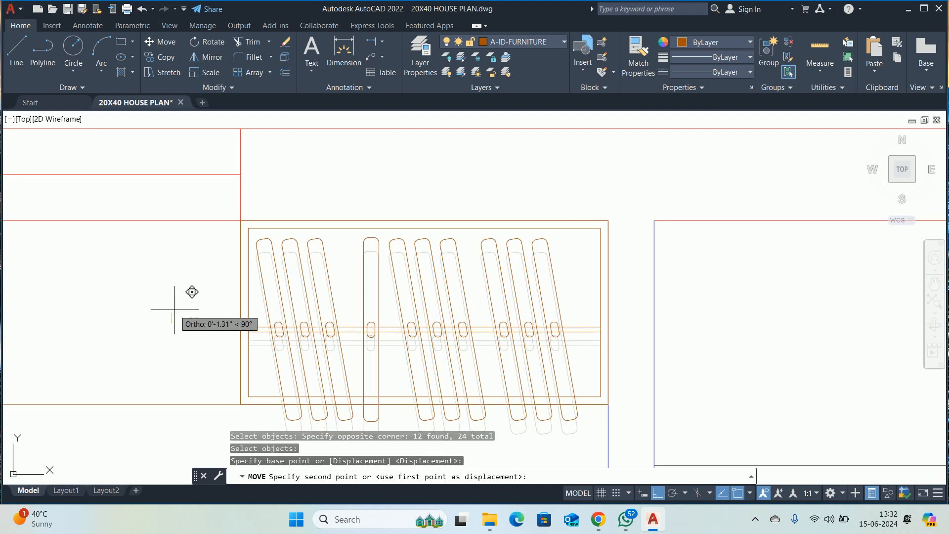
{"action": "key", "text": "Return"}
{"action": "key", "text": "Escape"}
{"action": "key", "text": "Escape"}
{"action": "key", "text": "Escape"}
{"action": "scroll", "coordinate": [489, 307], "scroll_direction": "down", "scroll_amount": 5}
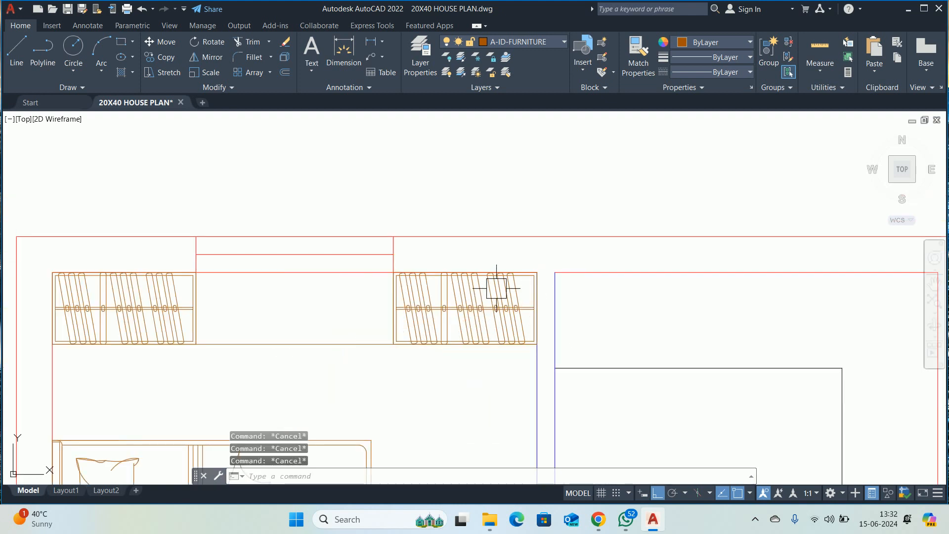
{"action": "middle_click_drag", "start_coordinate": [402, 307], "coordinate": [424, 325]}
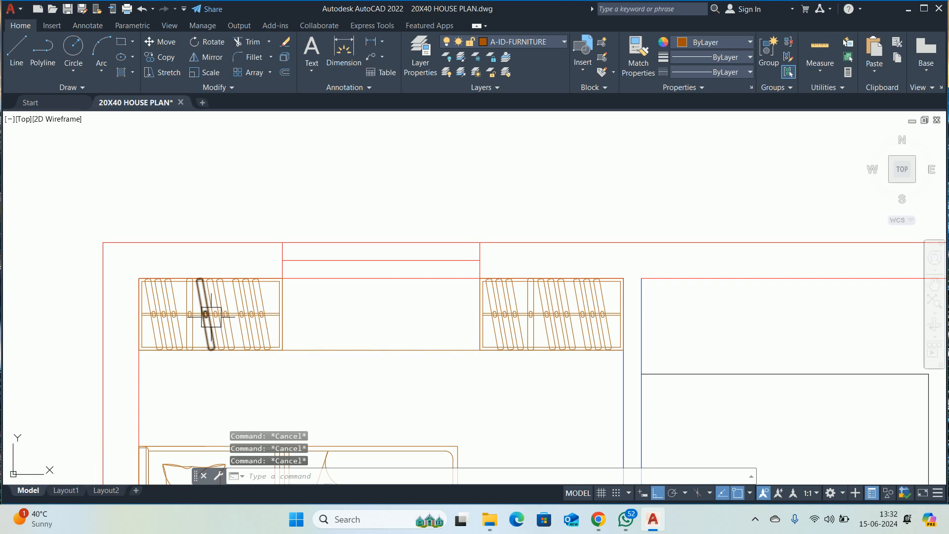
- Open the block of a tilted hanger in the left wardrobe for editing in the block editor
{"action": "scroll", "coordinate": [213, 316], "scroll_direction": "up", "scroll_amount": 2}
{"action": "left_click", "coordinate": [220, 309]}
{"action": "type", "text": "BE"}
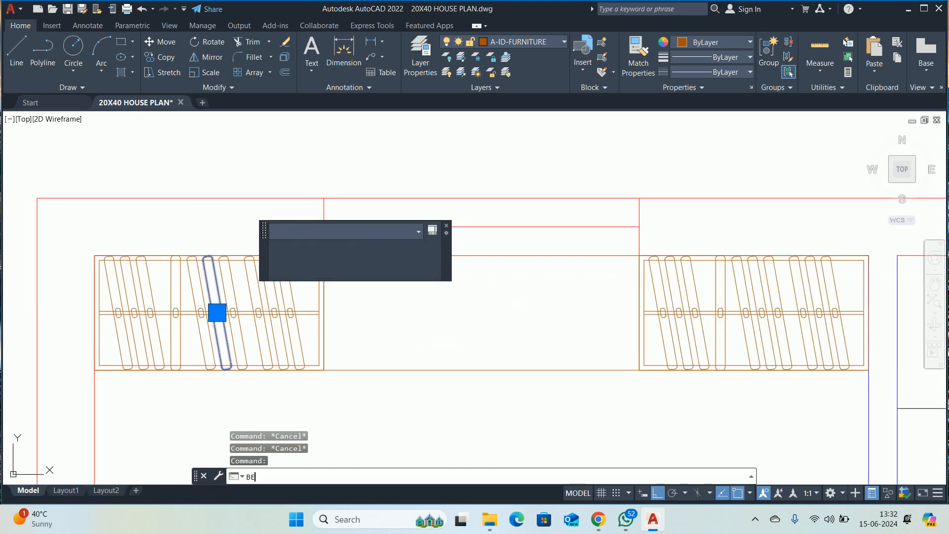
{"action": "key", "text": "Return"}
{"action": "left_click", "coordinate": [466, 341]}
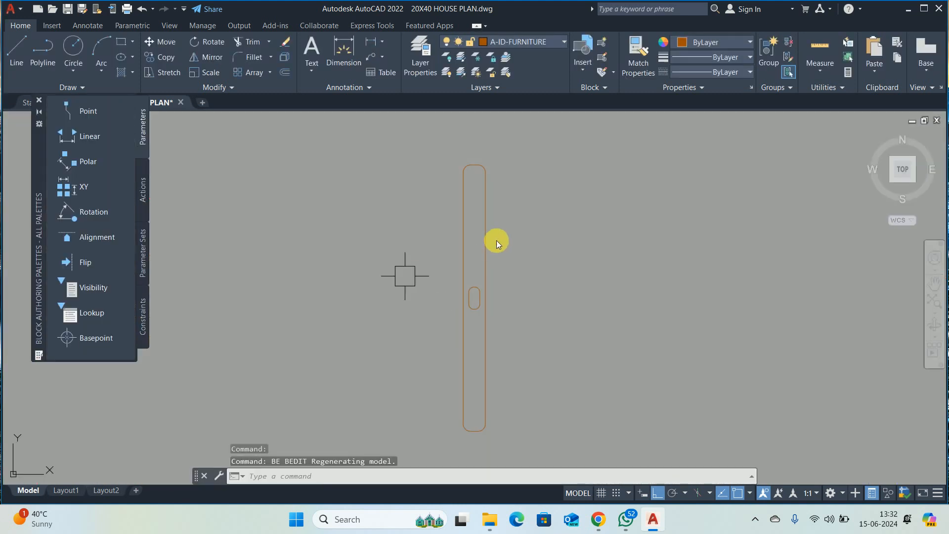
- Try stretching the hanger's top end 2 inches downward, and undo the stretch
{"action": "type", "text": "S"}
{"action": "key", "text": "Return"}
{"action": "left_click", "coordinate": [528, 171]}
{"action": "left_click", "coordinate": [398, 242]}
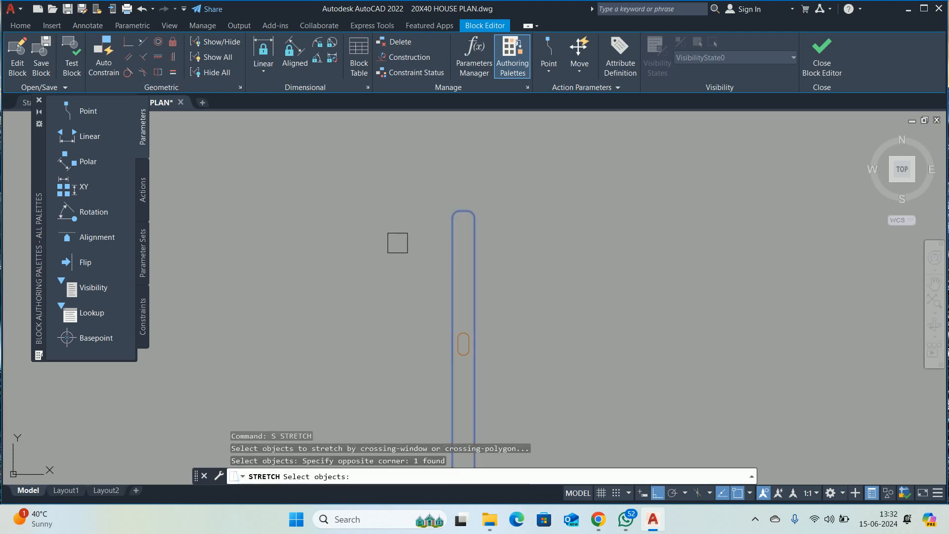
{"action": "key", "text": "Return"}
{"action": "left_click", "coordinate": [376, 220]}
{"action": "key", "text": "Escape"}
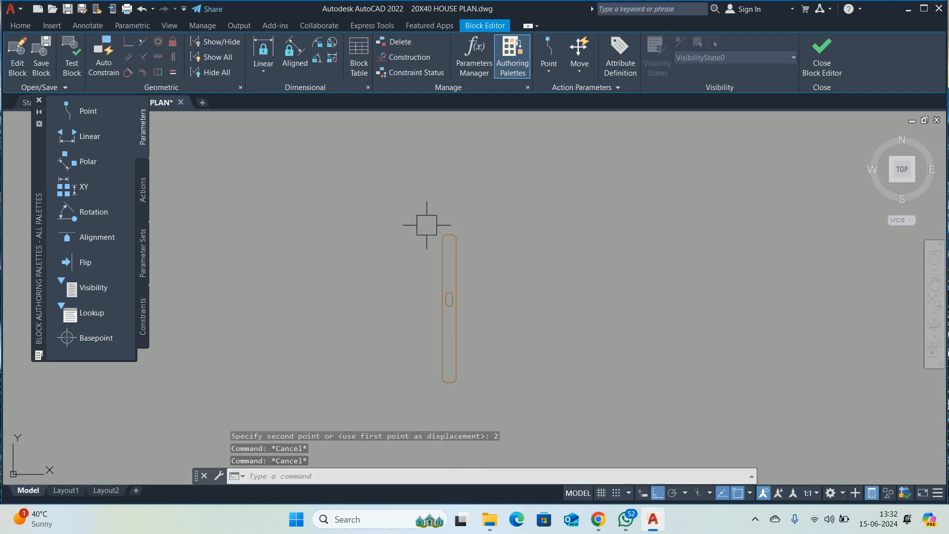
{"action": "key", "text": "ctrl+z"}
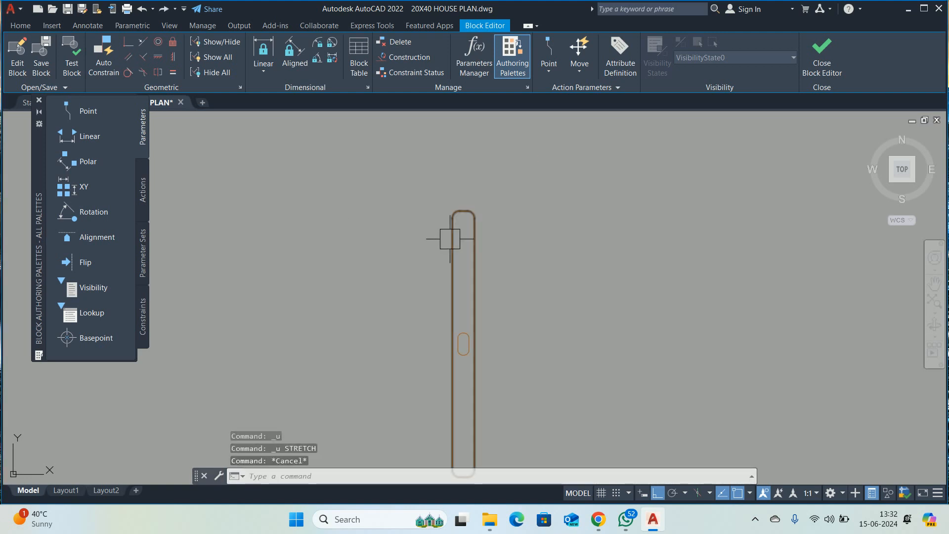
- Stretch the hanger's top end straight downward to shorten it, leaving the small inner slot in place
{"action": "type", "text": "S"}
{"action": "key", "text": "Return"}
{"action": "left_click", "coordinate": [529, 170]}
{"action": "left_click", "coordinate": [402, 232]}
{"action": "key", "text": "Return"}
{"action": "left_click", "coordinate": [374, 210]}
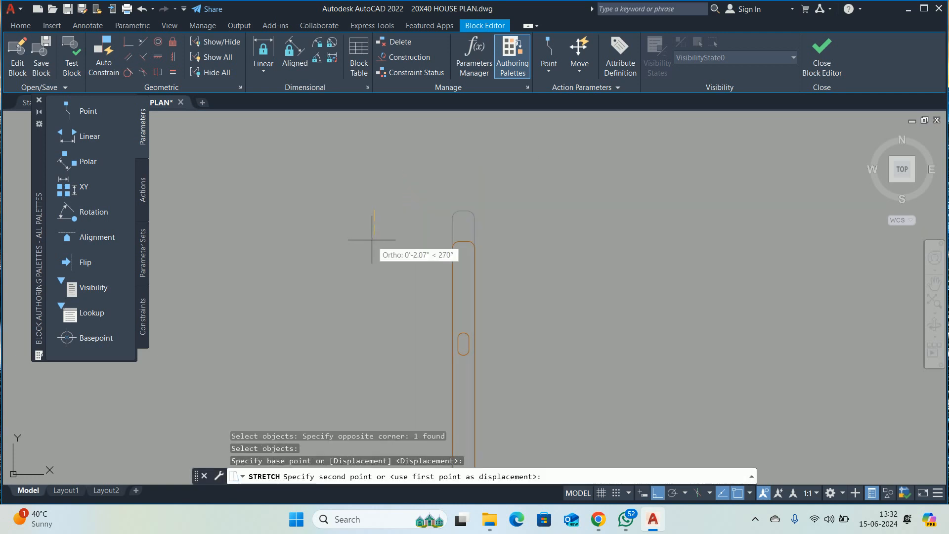
{"action": "key", "text": "Return"}
{"action": "scroll", "coordinate": [403, 227], "scroll_direction": "down", "scroll_amount": 5}
{"action": "key", "text": "Escape"}
{"action": "key", "text": "Escape"}
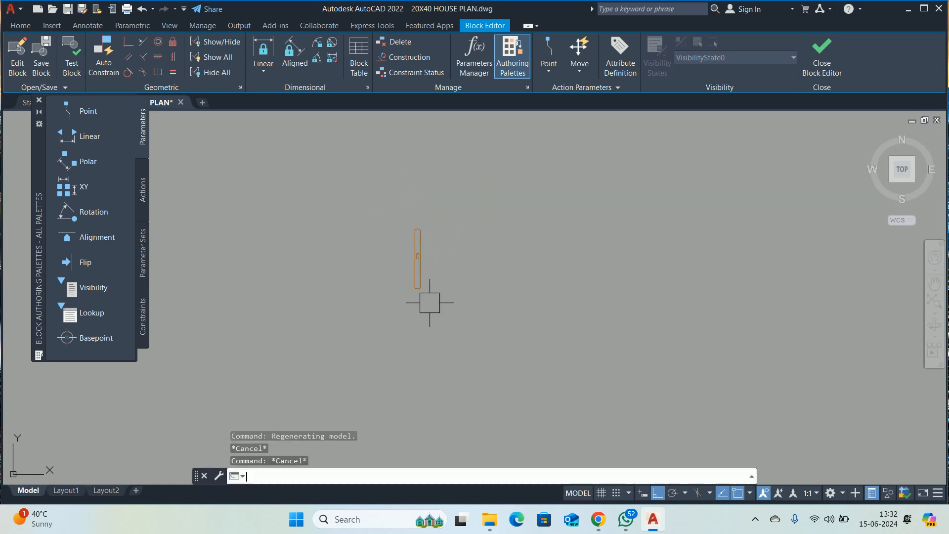
- Stretch the hanger's bottom end 1.5 inches upward
{"action": "key", "text": "Return"}
{"action": "left_click", "coordinate": [430, 301]}
{"action": "left_click", "coordinate": [372, 270]}
{"action": "key", "text": "Return"}
{"action": "left_click", "coordinate": [367, 291]}
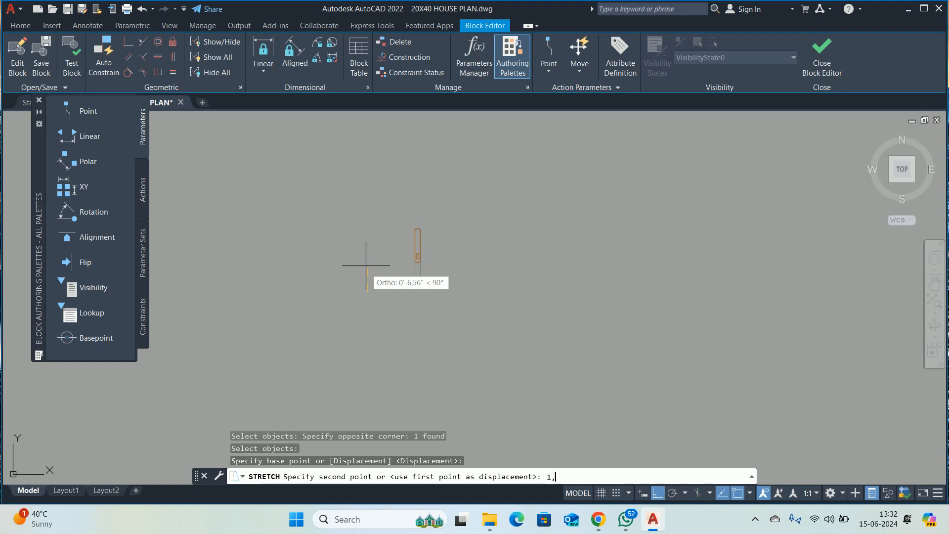
{"action": "type", "text": "1.5"}
{"action": "key", "text": "Return"}
{"action": "scroll", "coordinate": [394, 250], "scroll_direction": "up", "scroll_amount": 3}
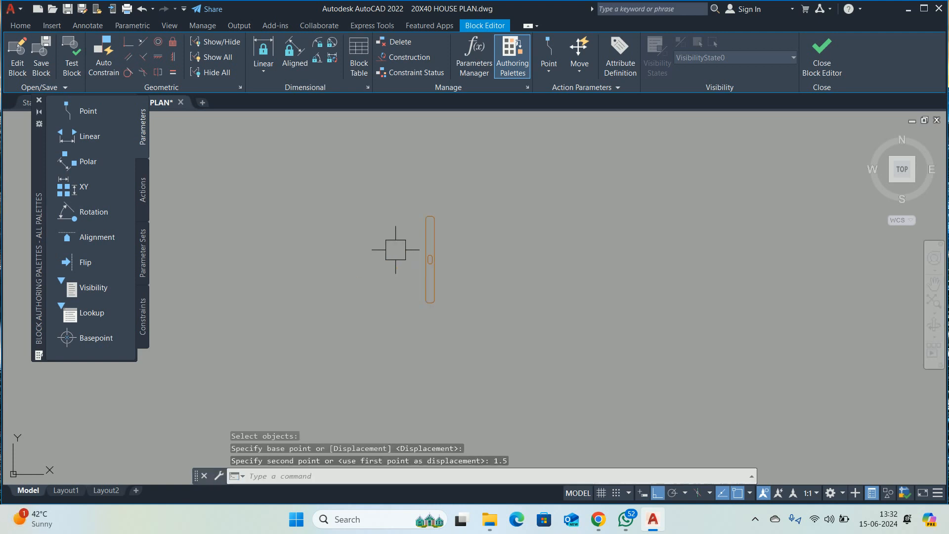
{"action": "key", "text": "Escape"}
{"action": "key", "text": "Escape"}
{"action": "key", "text": "Escape"}
- Stretch the hanger's right edge .25 inch to the left, excluding the small inner slot
{"action": "type", "text": "s"}
{"action": "key", "text": "Return"}
{"action": "left_click", "coordinate": [496, 369]}
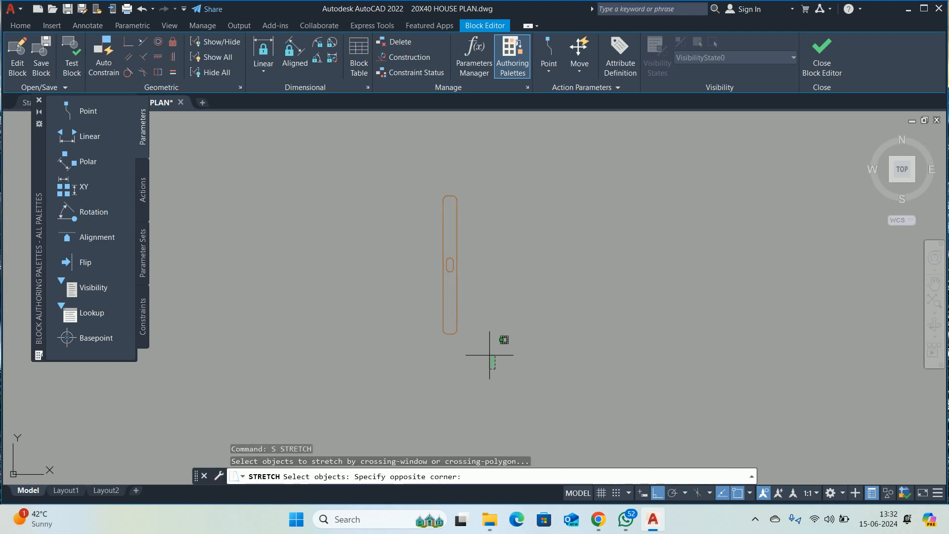
{"action": "left_click", "coordinate": [451, 167]}
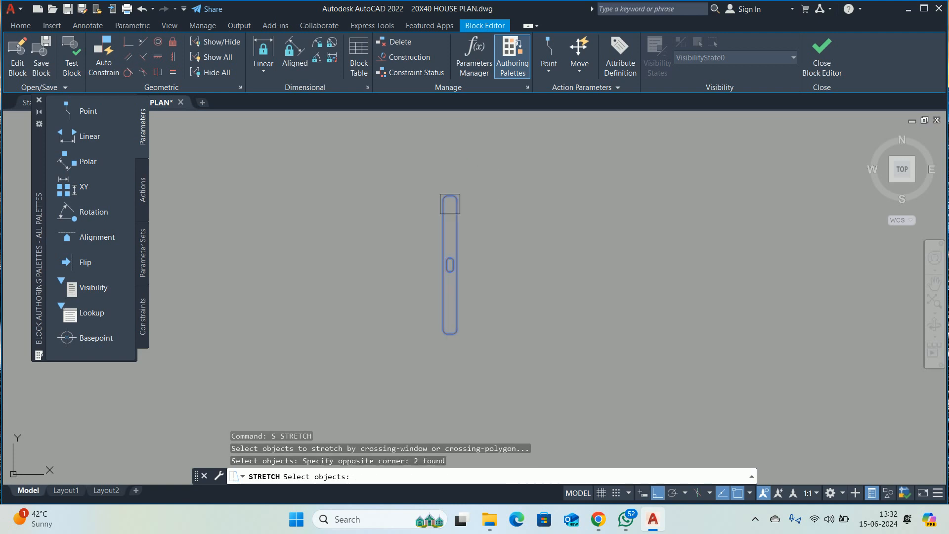
{"action": "scroll", "coordinate": [447, 254], "scroll_direction": "up", "scroll_amount": 6}
{"action": "left_click", "coordinate": [449, 275], "text": "shift"}
{"action": "key", "text": "Return"}
{"action": "left_click", "coordinate": [727, 276]}
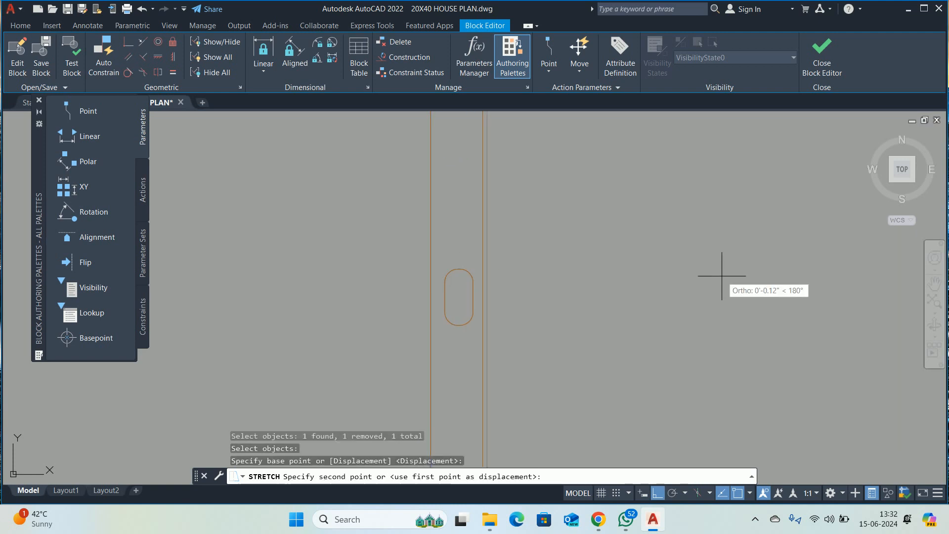
{"action": "type", "text": ".2"}
{"action": "key", "text": "Return"}
{"action": "scroll", "coordinate": [532, 333], "scroll_direction": "down", "scroll_amount": 4}
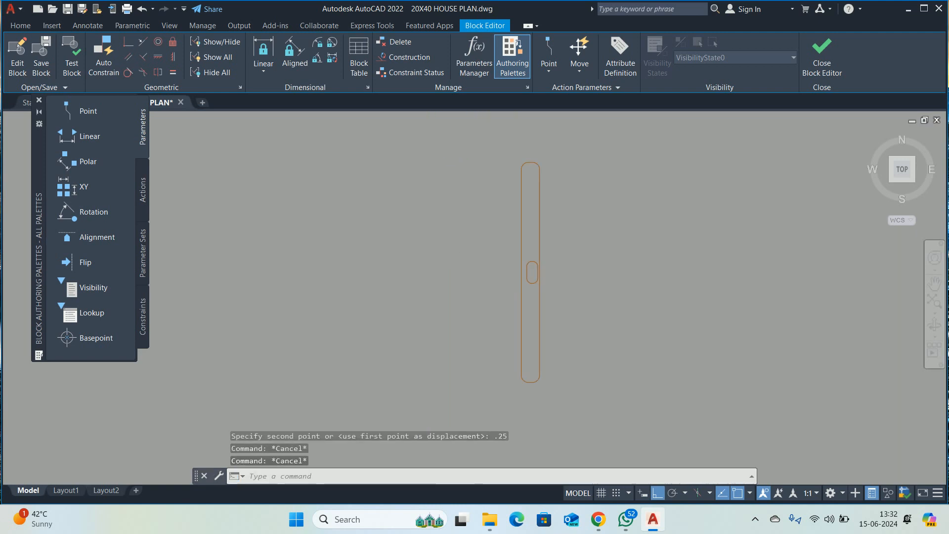
{"action": "key", "text": "Return"}
{"action": "left_click", "coordinate": [553, 346]}
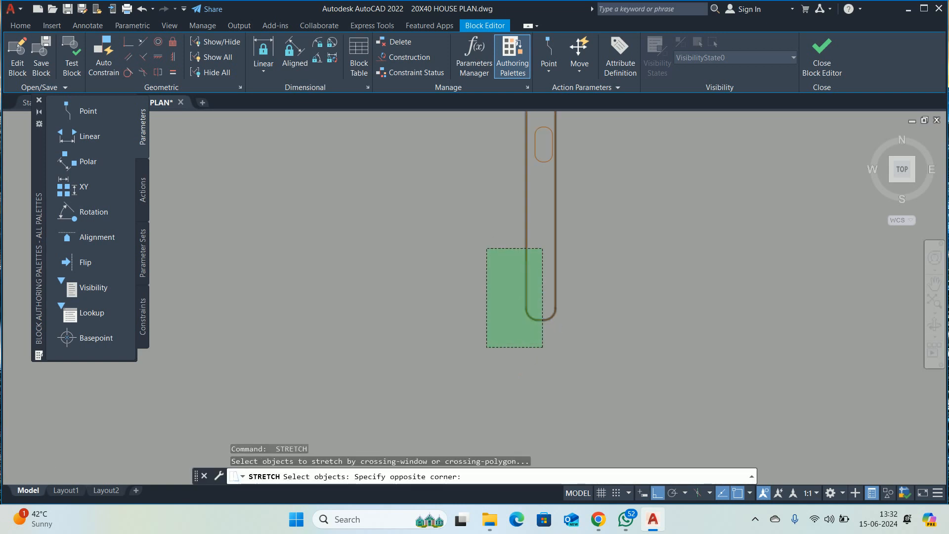
{"action": "scroll", "coordinate": [515, 403], "scroll_direction": "down", "scroll_amount": 4}
{"action": "left_click", "coordinate": [512, 328]}
{"action": "scroll", "coordinate": [534, 334], "scroll_direction": "up", "scroll_amount": 8}
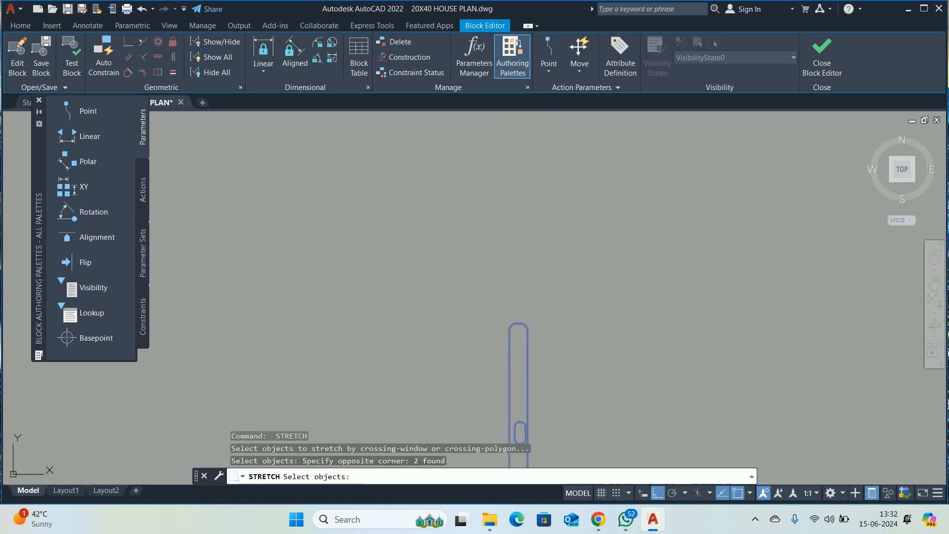
{"action": "key", "text": "Escape"}
{"action": "scroll", "coordinate": [500, 316], "scroll_direction": "up", "scroll_amount": 3}
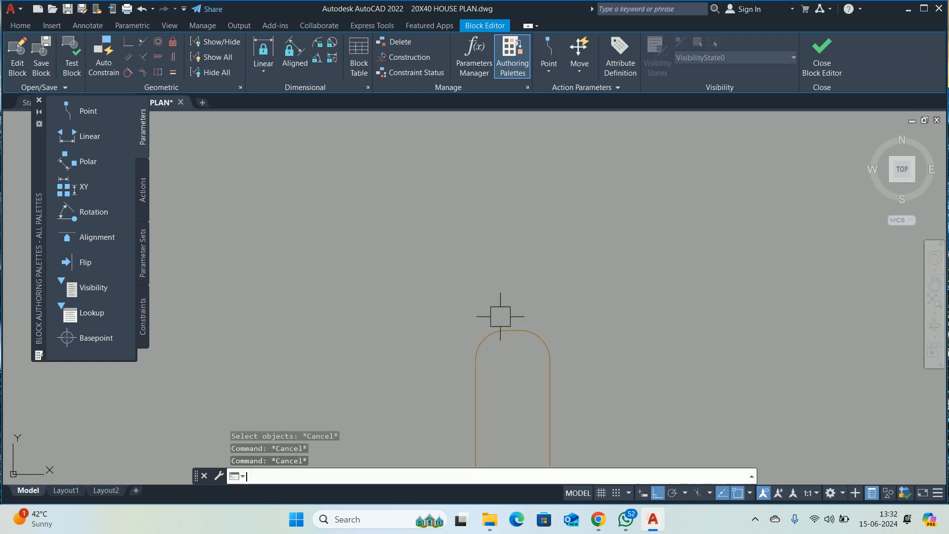
- Stretch the hanger's left edge .25 inch to the right, excluding the small inner slot
{"action": "key", "text": "Return"}
{"action": "left_click", "coordinate": [508, 311]}
{"action": "scroll", "coordinate": [460, 336], "scroll_direction": "down", "scroll_amount": 6}
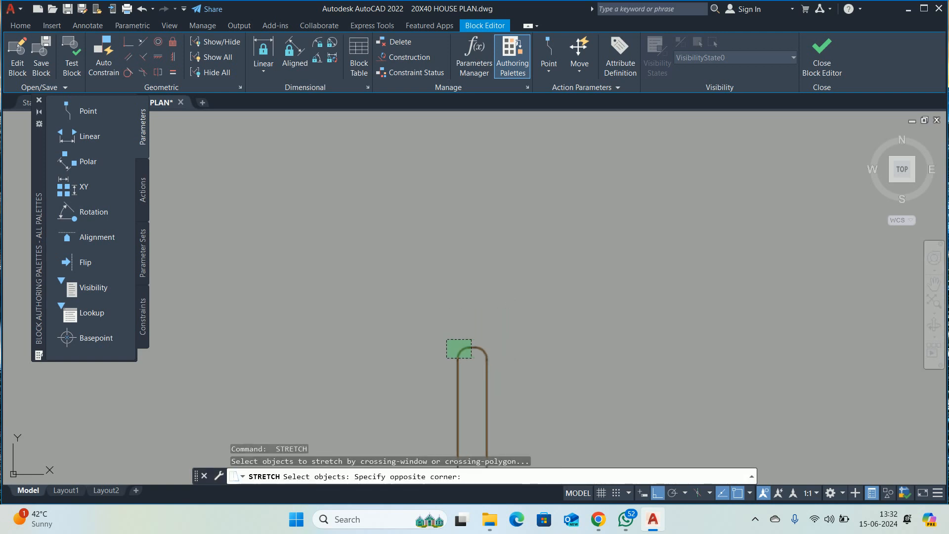
{"action": "left_click", "coordinate": [423, 345]}
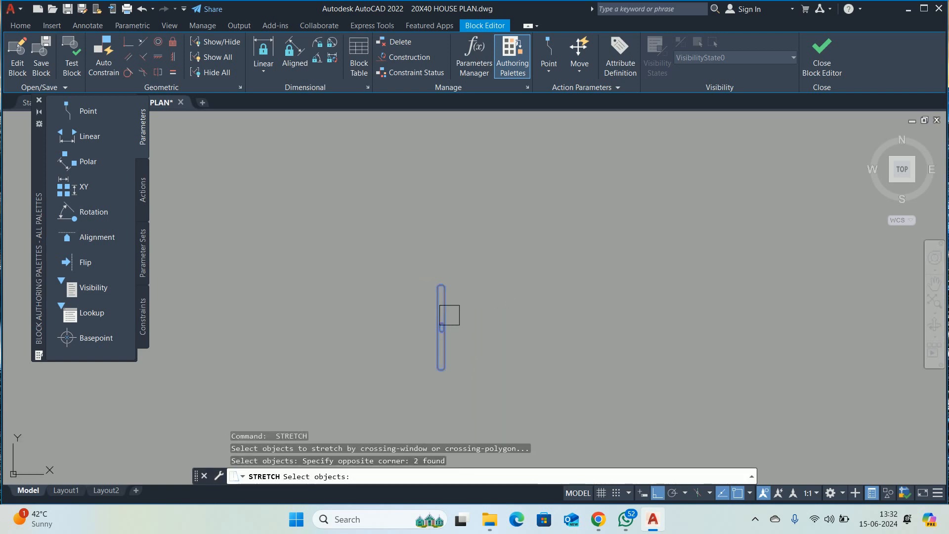
{"action": "scroll", "coordinate": [450, 318], "scroll_direction": "up", "scroll_amount": 4}
{"action": "left_click", "coordinate": [402, 373], "text": "shift"}
{"action": "key", "text": "Return"}
{"action": "left_click", "coordinate": [491, 363]}
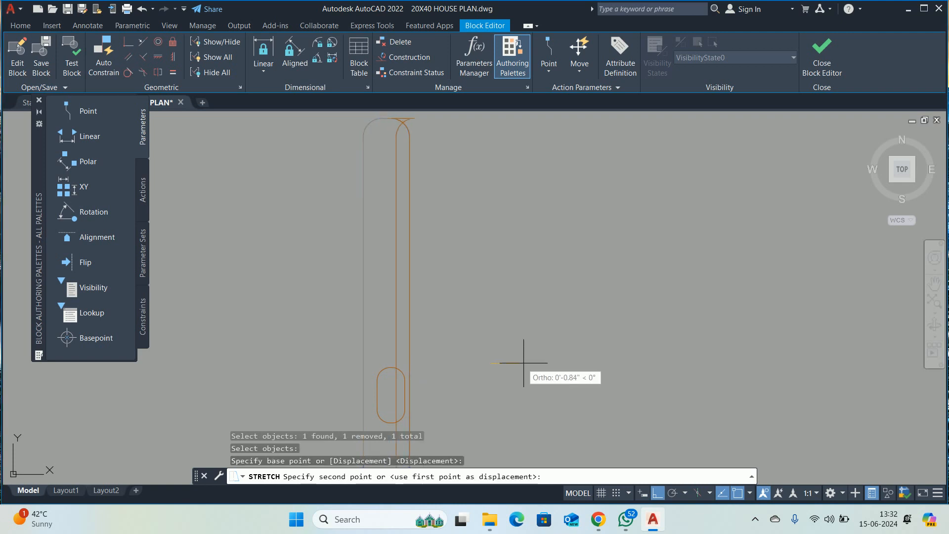
{"action": "type", "text": ".25"}
{"action": "key", "text": "Return"}
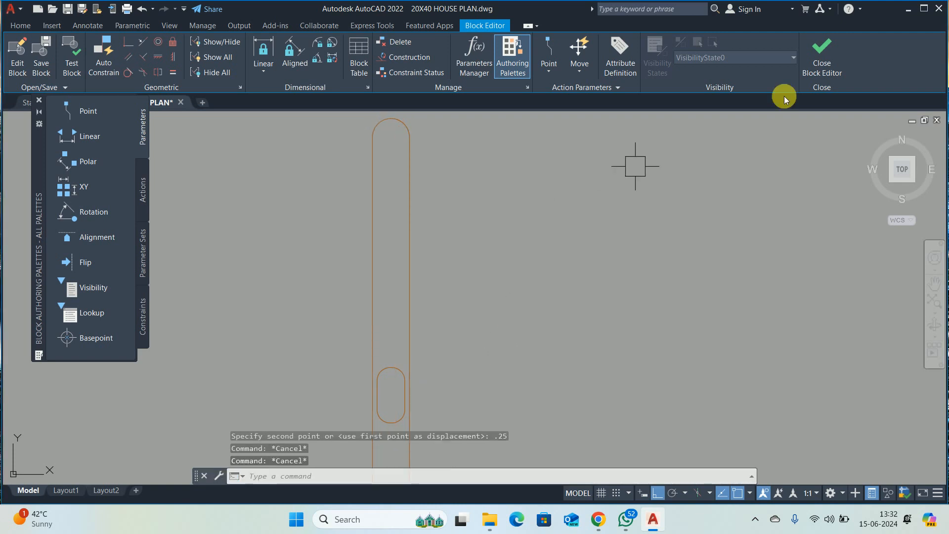
- Close the block editor and save the changes to the hanger block
{"action": "left_click", "coordinate": [822, 55]}
{"action": "left_click", "coordinate": [435, 233]}
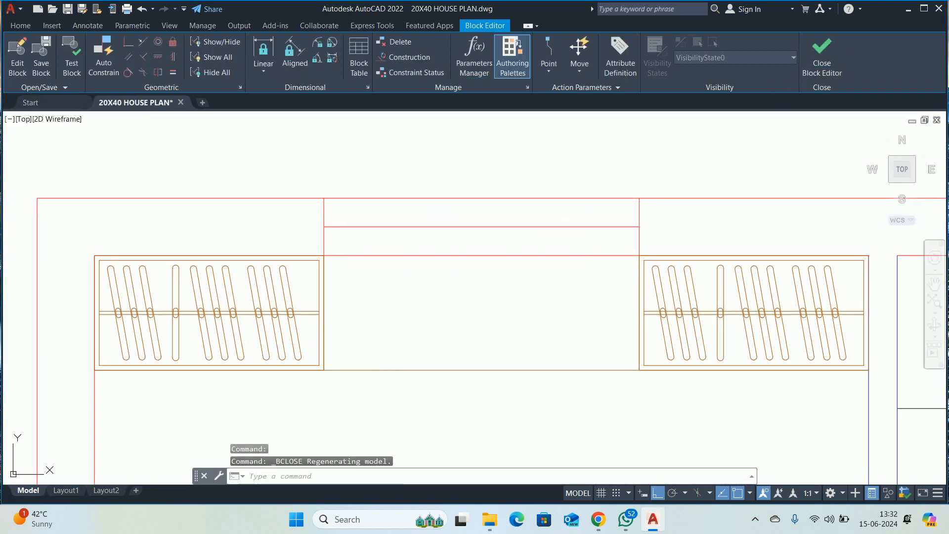
{"action": "key", "text": "Escape"}
{"action": "key", "text": "Escape"}
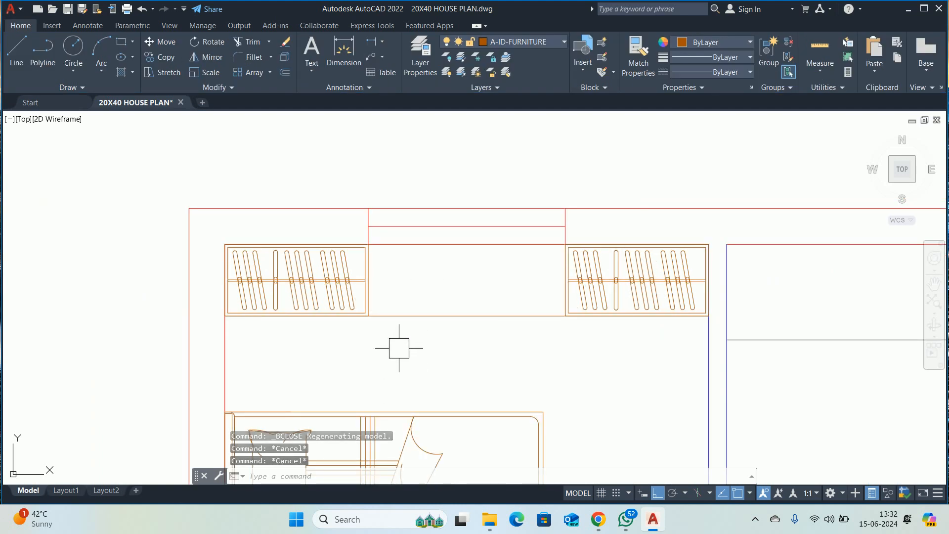
{"action": "key", "text": "Escape"}
- Draw horizontal construction lines through the outer upper-right and lower-right corners of the bed
{"action": "scroll", "coordinate": [399, 348], "scroll_direction": "down", "scroll_amount": 6}
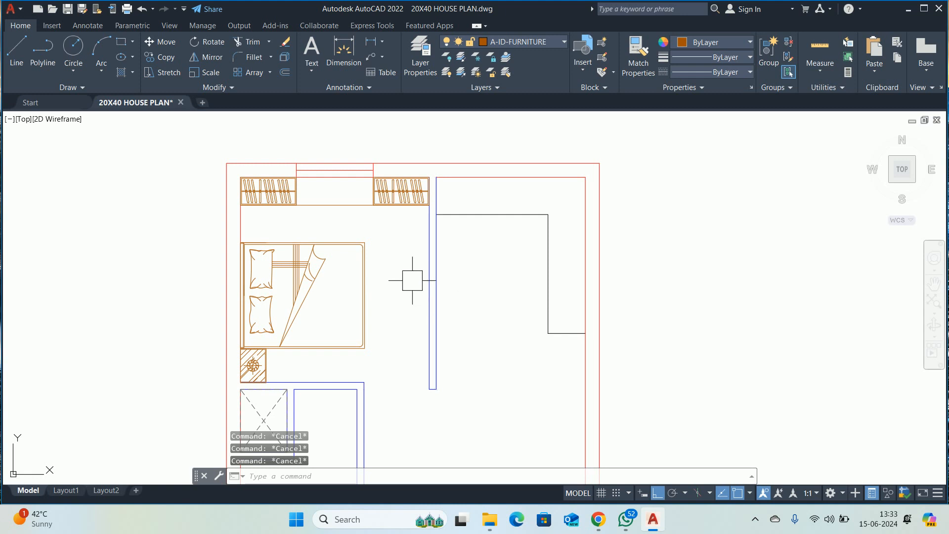
{"action": "key", "text": "Return"}
{"action": "type", "text": "H"}
{"action": "key", "text": "Return"}
{"action": "scroll", "coordinate": [356, 245], "scroll_direction": "up", "scroll_amount": 4}
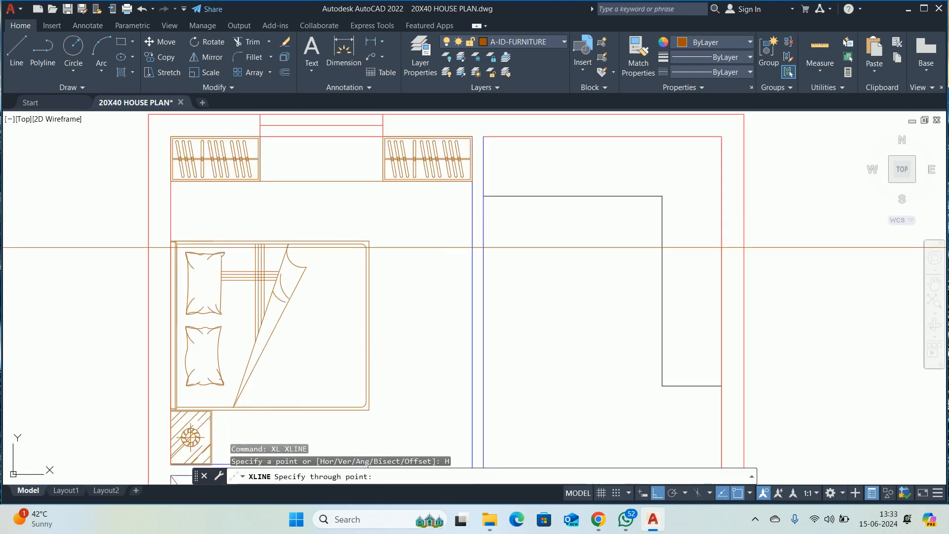
{"action": "left_click", "coordinate": [374, 240]}
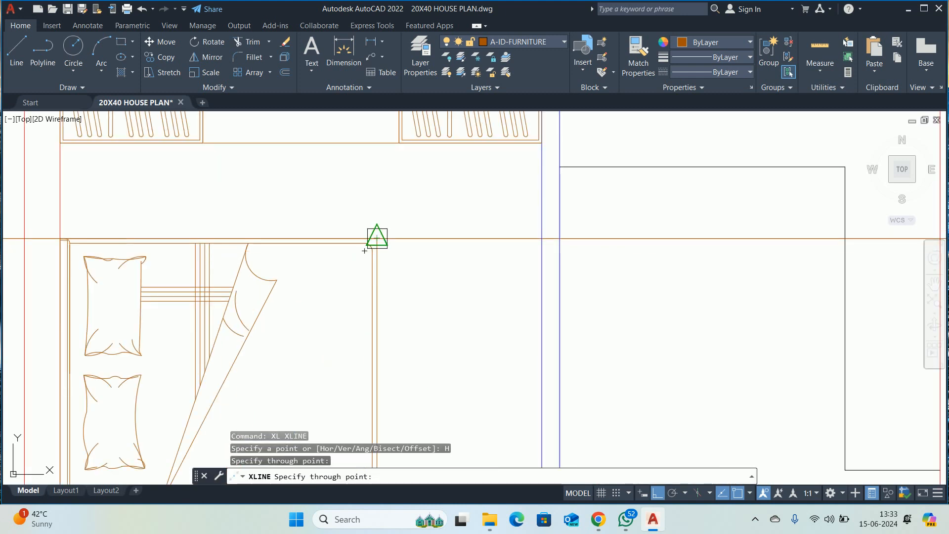
{"action": "middle_click_drag", "start_coordinate": [375, 240], "coordinate": [294, 127]}
{"action": "left_click", "coordinate": [299, 317]}
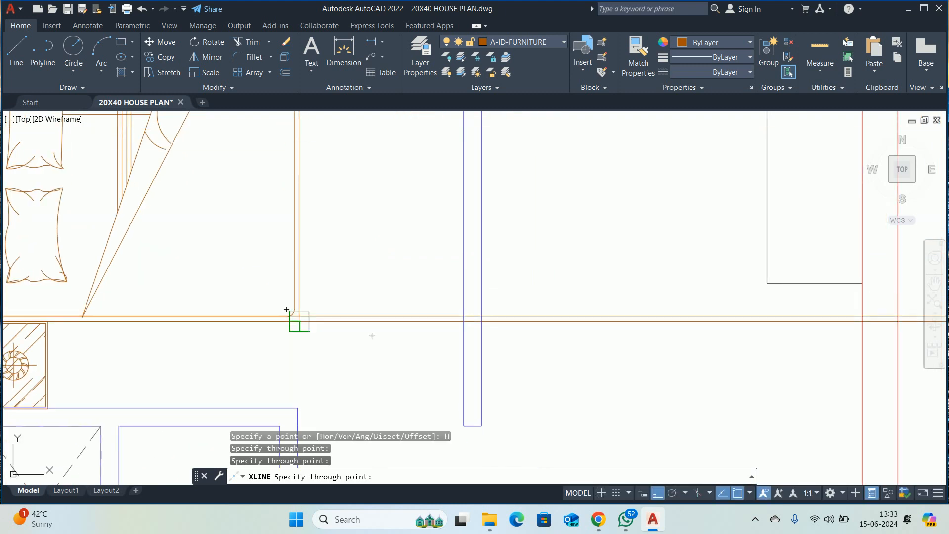
{"action": "scroll", "coordinate": [307, 332], "scroll_direction": "up", "scroll_amount": 2}
{"action": "left_click", "coordinate": [294, 315]}
{"action": "key", "text": "Escape"}
- Delete the extra construction line just above the one along the bed's lower outer edge
{"action": "left_click", "coordinate": [329, 307]}
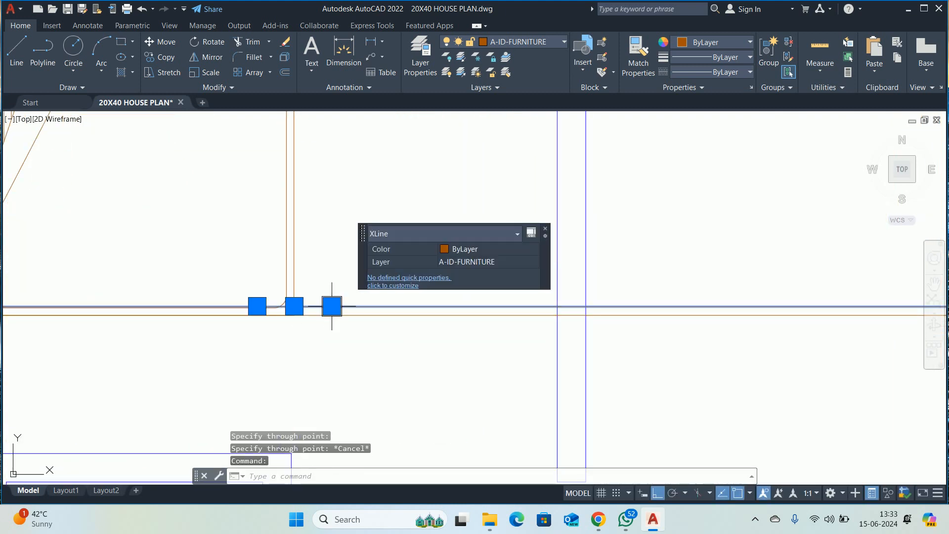
{"action": "key", "text": "Delete"}
{"action": "scroll", "coordinate": [330, 270], "scroll_direction": "down", "scroll_amount": 2}
{"action": "middle_click_drag", "start_coordinate": [378, 267], "coordinate": [386, 324]}
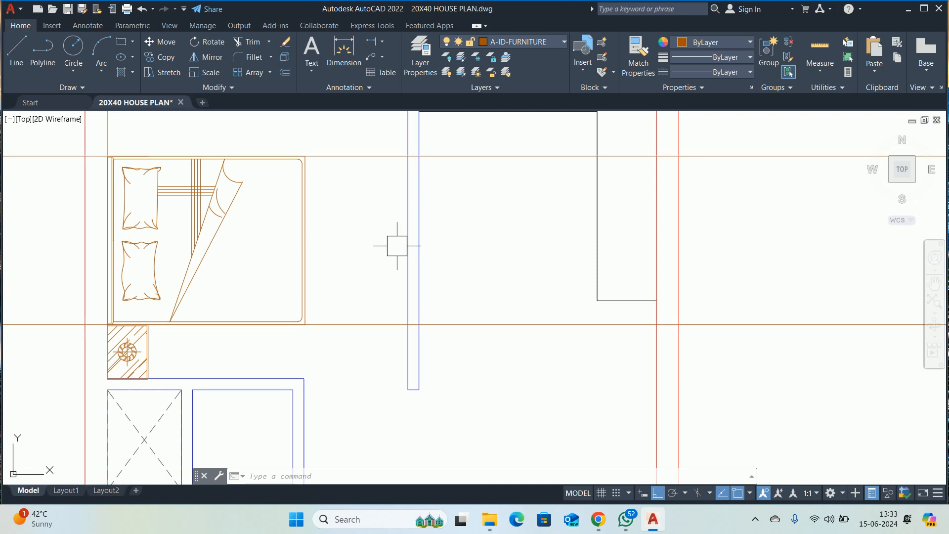
- Measure the horizontal gap between the bed's outer foot edge and the opposite partition wall
{"action": "middle_click_drag", "start_coordinate": [397, 248], "coordinate": [356, 225]}
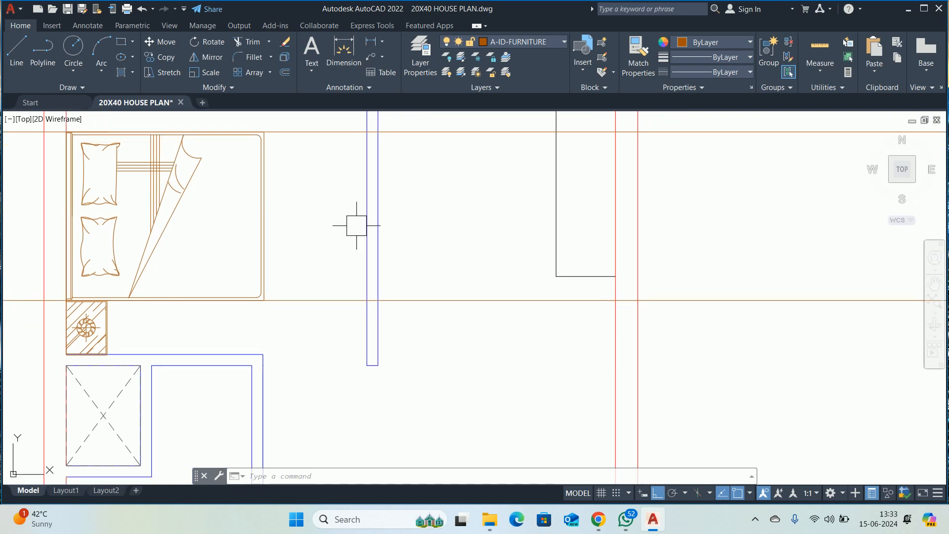
{"action": "key", "text": "Escape"}
{"action": "key", "text": "Escape"}
{"action": "key", "text": "Escape"}
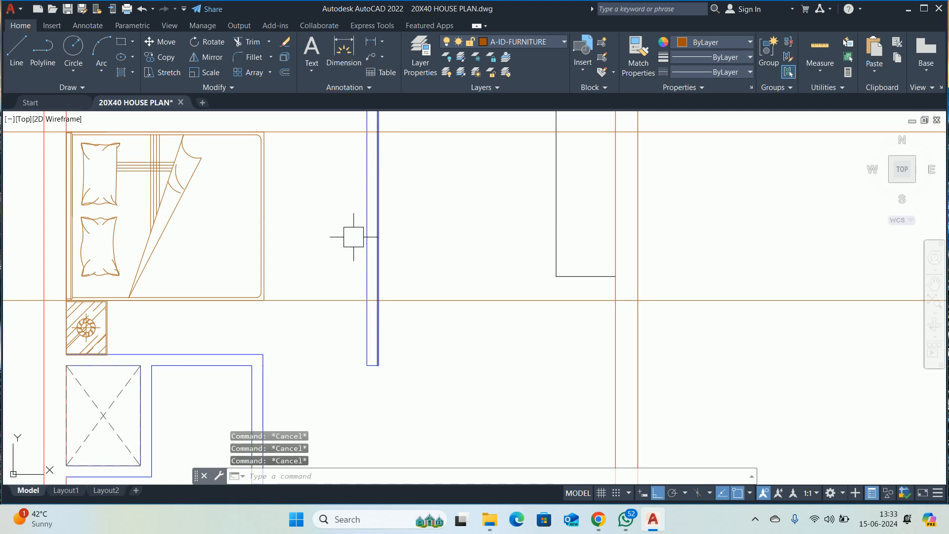
{"action": "type", "text": "DLI"}
{"action": "key", "text": "Return"}
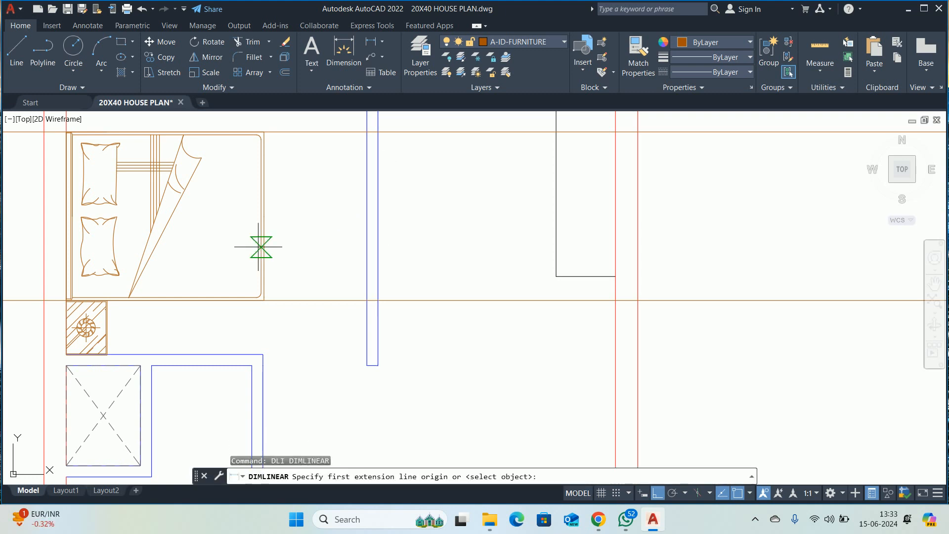
{"action": "left_click", "coordinate": [264, 251]}
{"action": "left_click", "coordinate": [367, 250]}
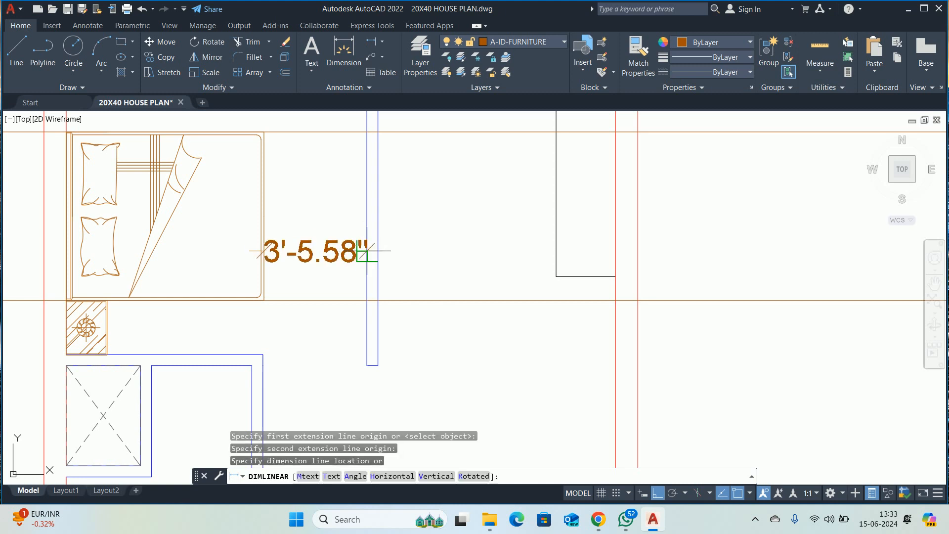
{"action": "key", "text": "Escape"}
{"action": "key", "text": "Escape"}
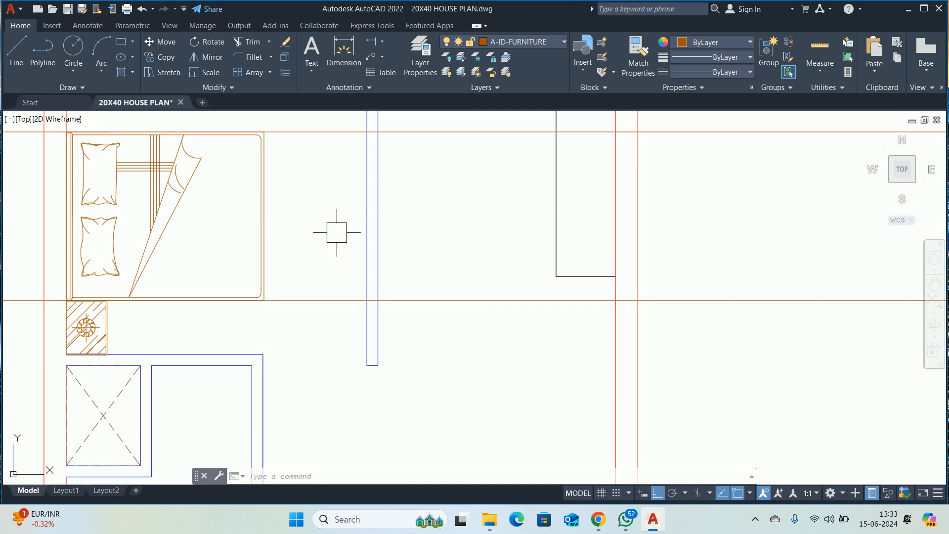
{"action": "key", "text": "Escape"}
{"action": "key", "text": "Escape"}
{"action": "key", "text": "Escape"}
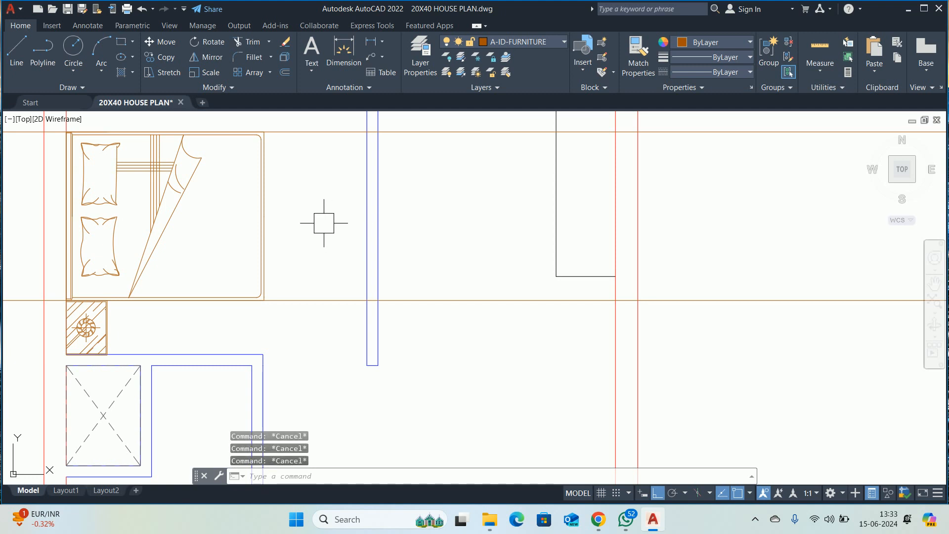
- Measure the vertical distance from the partition wall's lower end to the construction line along the bed's lower edge
{"action": "scroll", "coordinate": [359, 255], "scroll_direction": "down", "scroll_amount": 3}
{"action": "scroll", "coordinate": [327, 256], "scroll_direction": "up", "scroll_amount": 2}
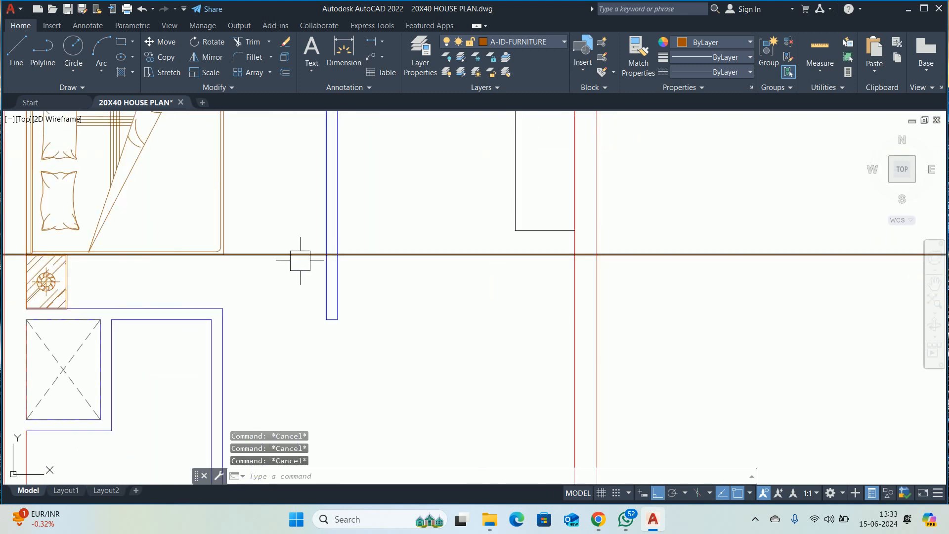
{"action": "type", "text": "dli"}
{"action": "key", "text": "Return"}
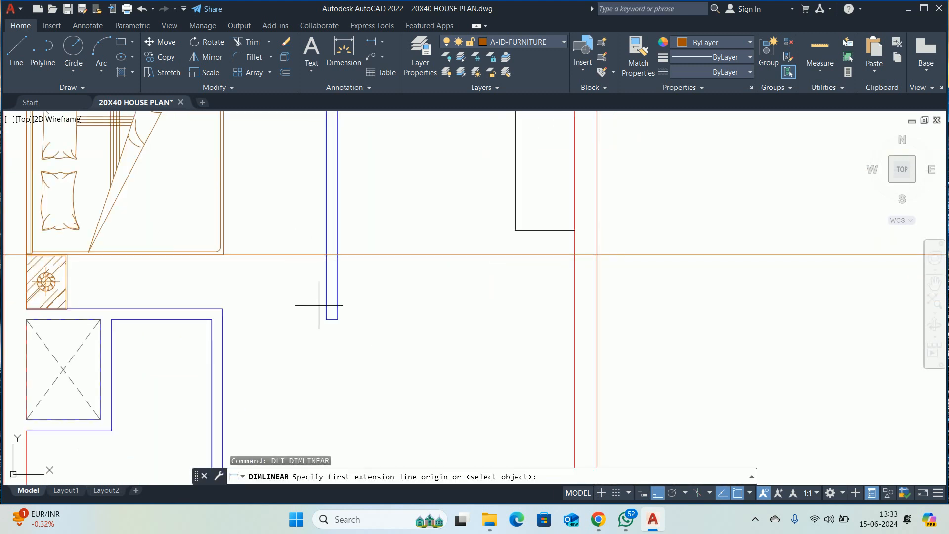
{"action": "left_click", "coordinate": [326, 319]}
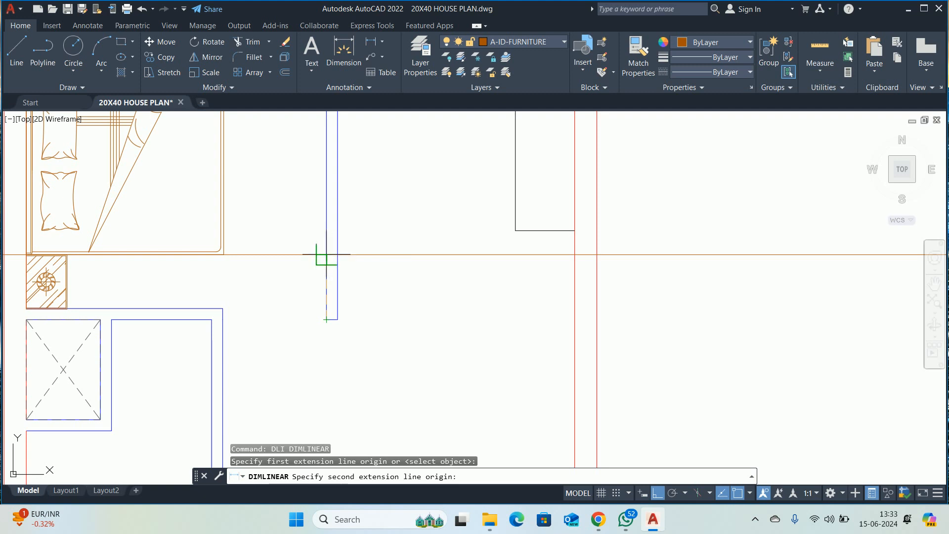
{"action": "left_click", "coordinate": [326, 255]}
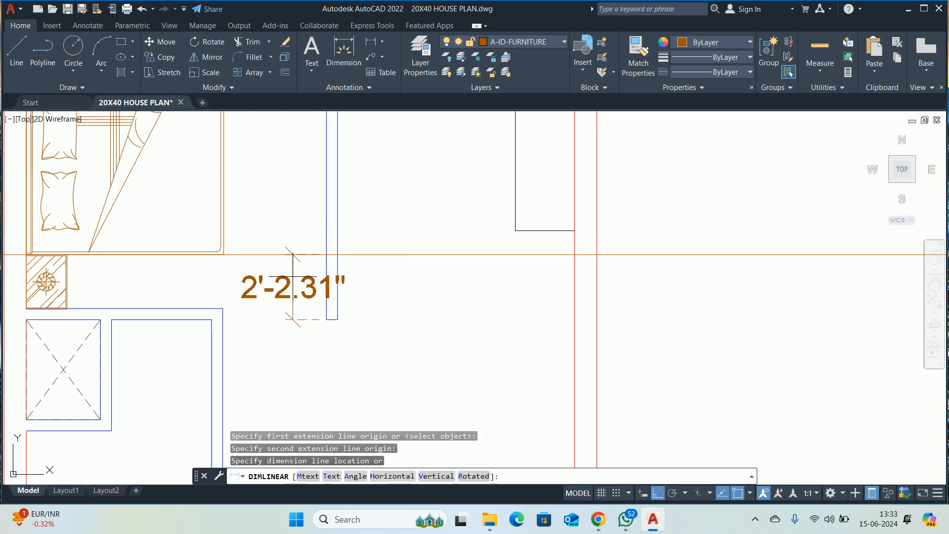
{"action": "key", "text": "Escape"}
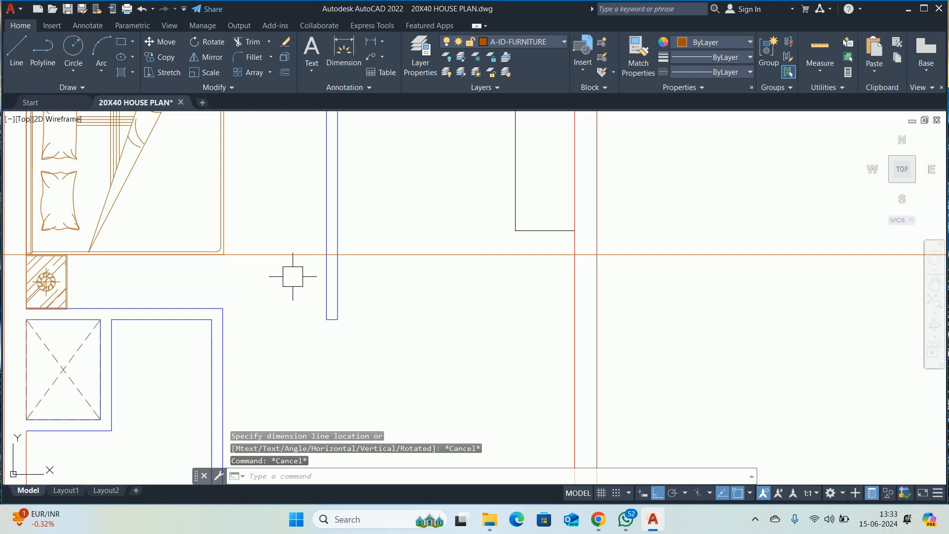
{"action": "key", "text": "Escape"}
{"action": "key", "text": "Escape"}
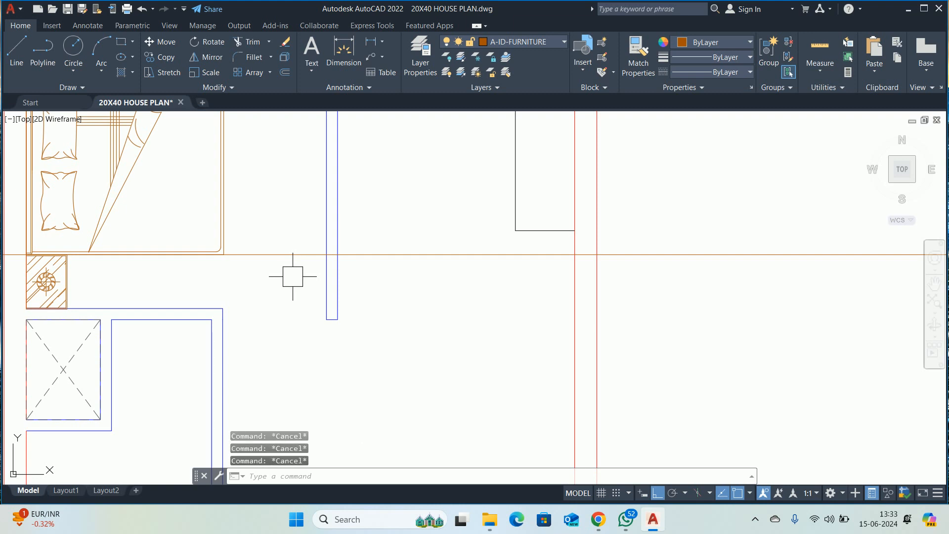
- Recheck the distance between the partition wall's free end and the lower construction line with a temporary linear dimension
{"action": "scroll", "coordinate": [292, 276], "scroll_direction": "down", "scroll_amount": 7}
{"action": "scroll", "coordinate": [303, 283], "scroll_direction": "up", "scroll_amount": 4}
{"action": "scroll", "coordinate": [314, 272], "scroll_direction": "down", "scroll_amount": 2}
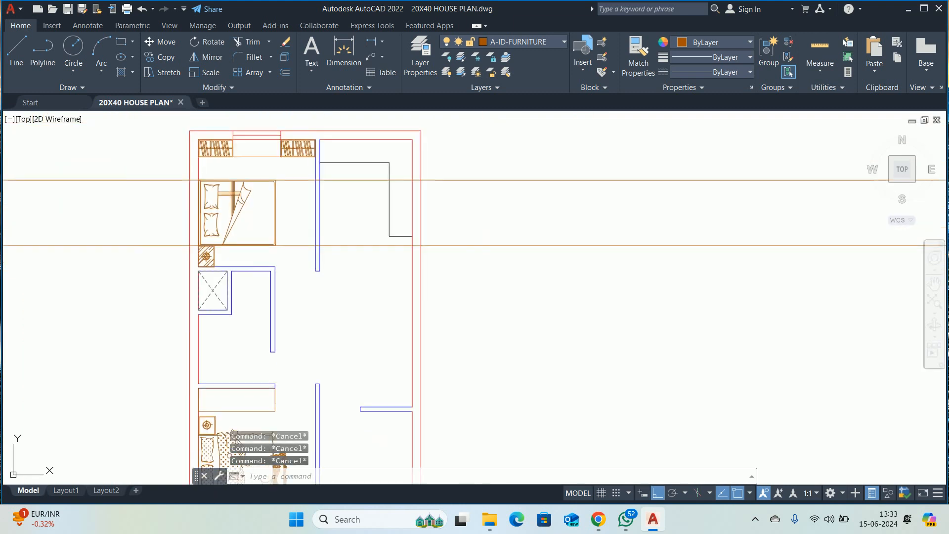
{"action": "middle_click_drag", "start_coordinate": [314, 271], "coordinate": [313, 243]}
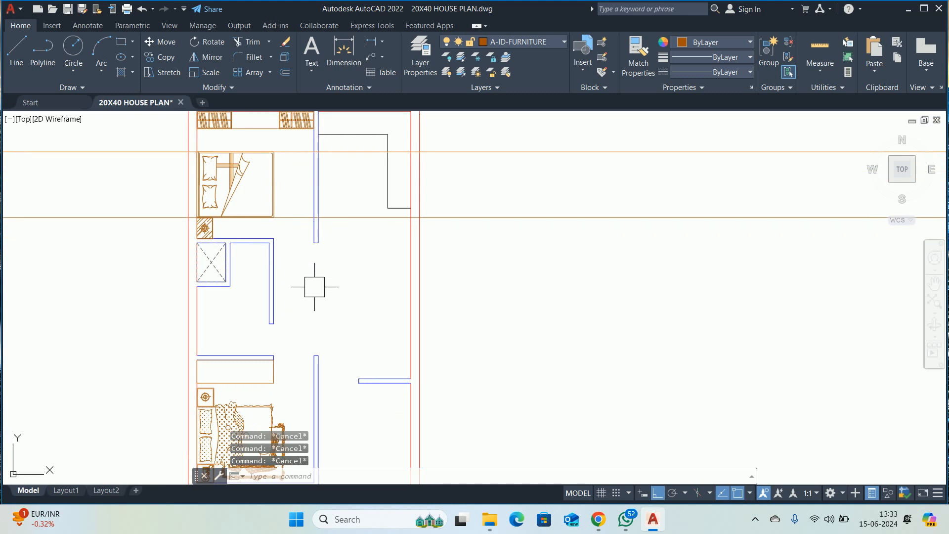
{"action": "scroll", "coordinate": [318, 250], "scroll_direction": "up", "scroll_amount": 2}
{"action": "type", "text": "DLI"}
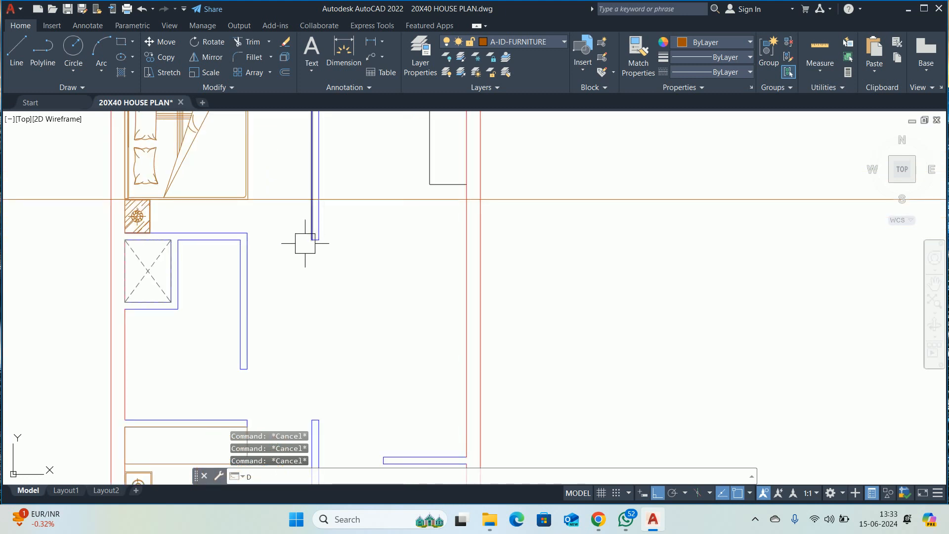
{"action": "key", "text": "Return"}
{"action": "scroll", "coordinate": [304, 247], "scroll_direction": "up", "scroll_amount": 2}
{"action": "scroll", "coordinate": [303, 248], "scroll_direction": "up", "scroll_amount": 2}
{"action": "left_click", "coordinate": [323, 225]}
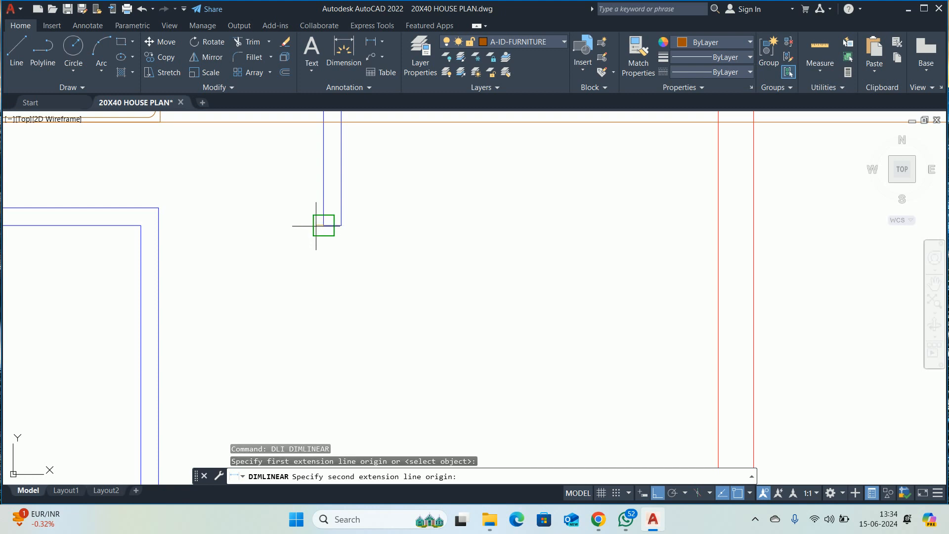
{"action": "middle_click_drag", "start_coordinate": [294, 146], "coordinate": [318, 229]}
{"action": "left_click", "coordinate": [335, 205]}
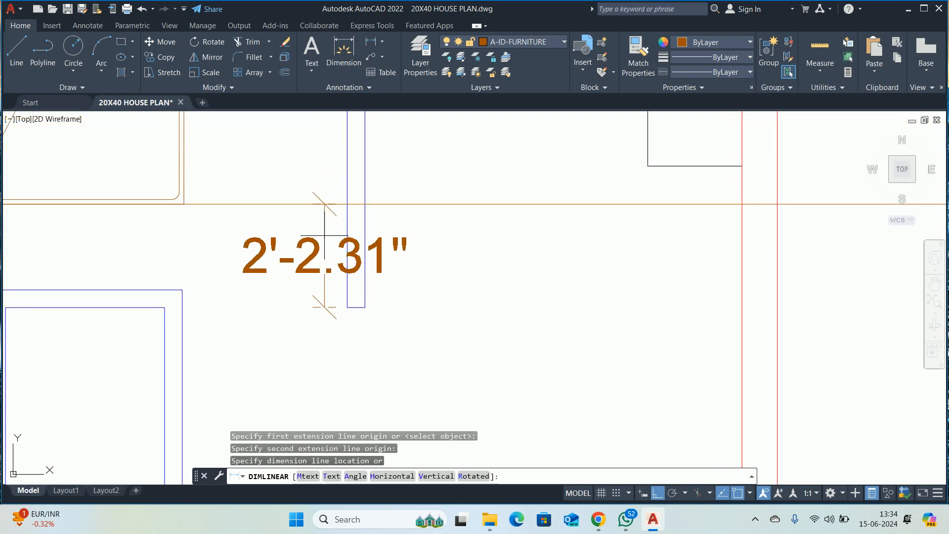
{"action": "key", "text": "Escape"}
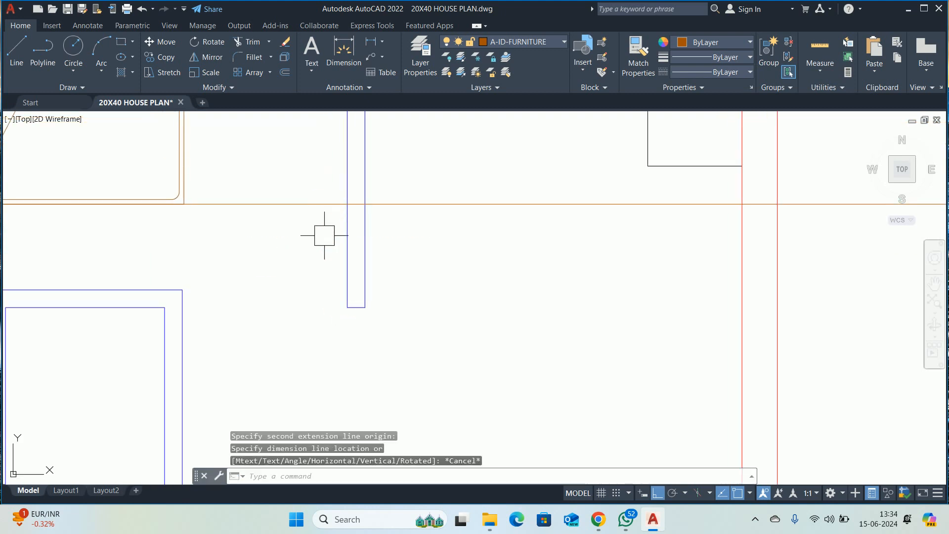
{"action": "type", "text": "s"}
{"action": "key", "text": "Return"}
{"action": "left_click", "coordinate": [396, 320]}
{"action": "left_click", "coordinate": [276, 269]}
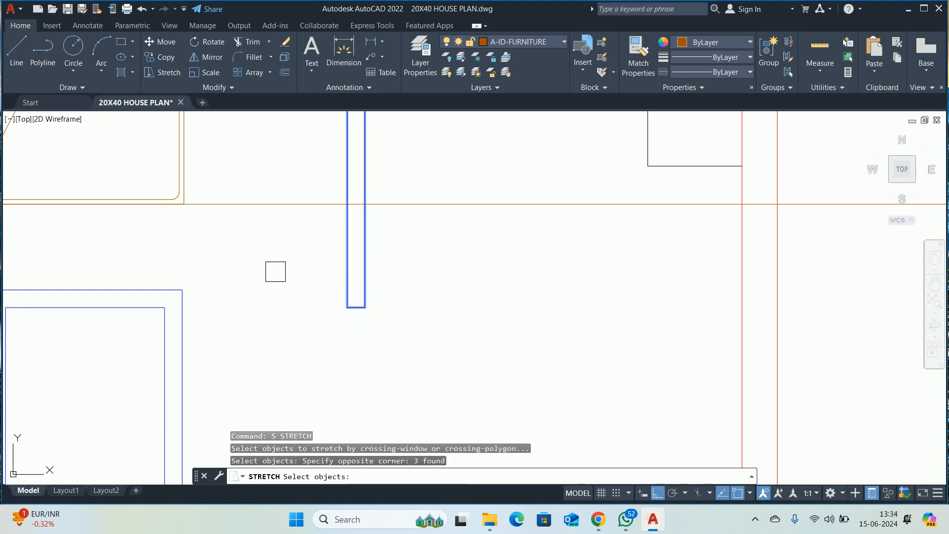
{"action": "key", "text": "Return"}
{"action": "left_click", "coordinate": [287, 271]}
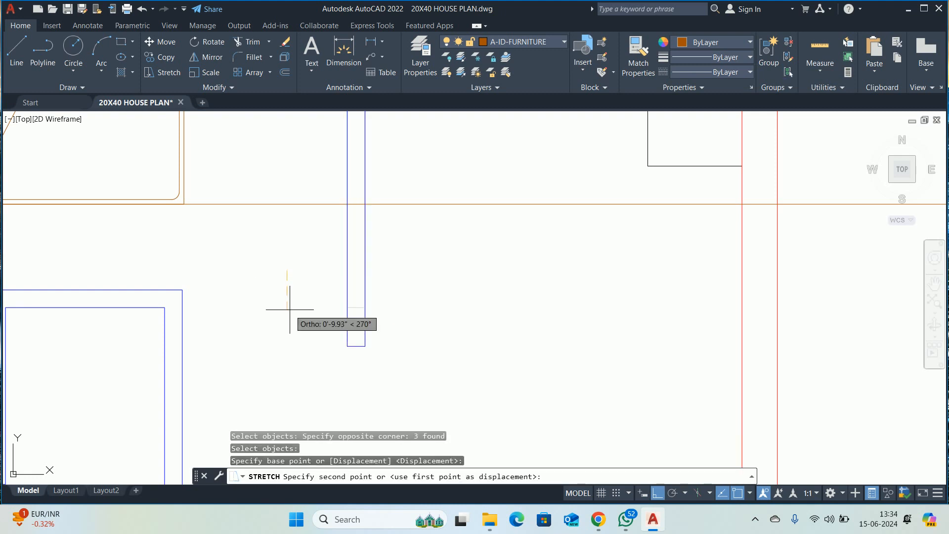
{"action": "key", "text": "Escape"}
{"action": "key", "text": "Escape"}
{"action": "key", "text": "Escape"}
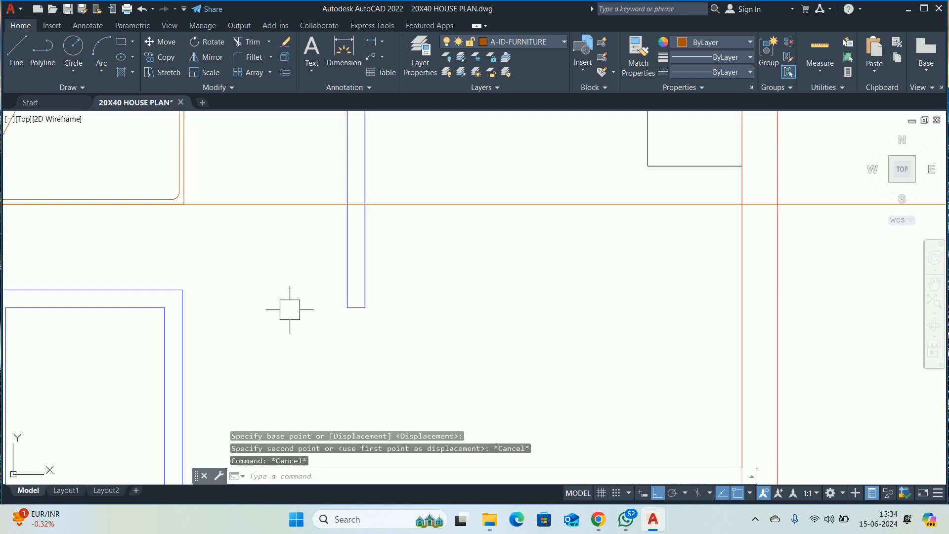
- Measure the vertical spacing between the two construction lines at the bed's edges
{"action": "scroll", "coordinate": [290, 313], "scroll_direction": "down", "scroll_amount": 4}
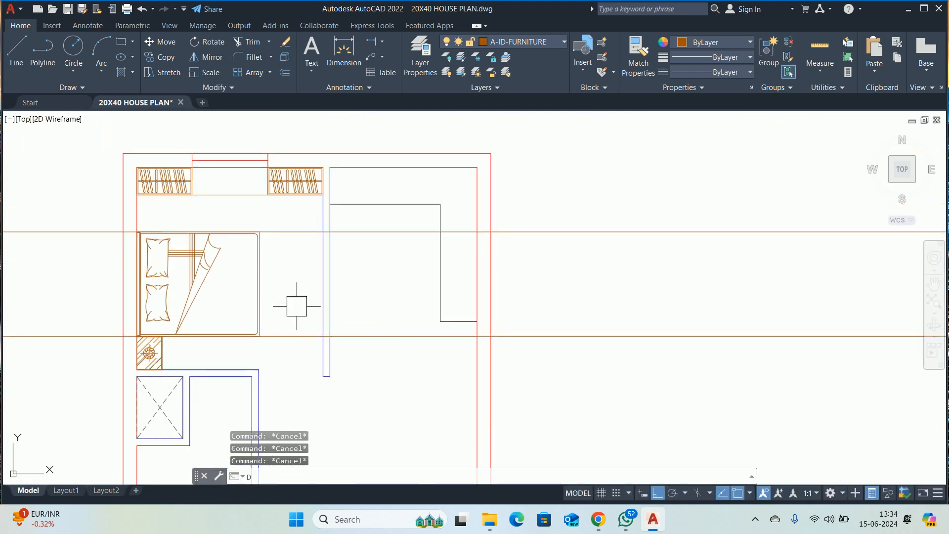
{"action": "type", "text": "DLI"}
{"action": "key", "text": "Return"}
{"action": "left_click", "coordinate": [299, 232]}
{"action": "left_click", "coordinate": [291, 336]}
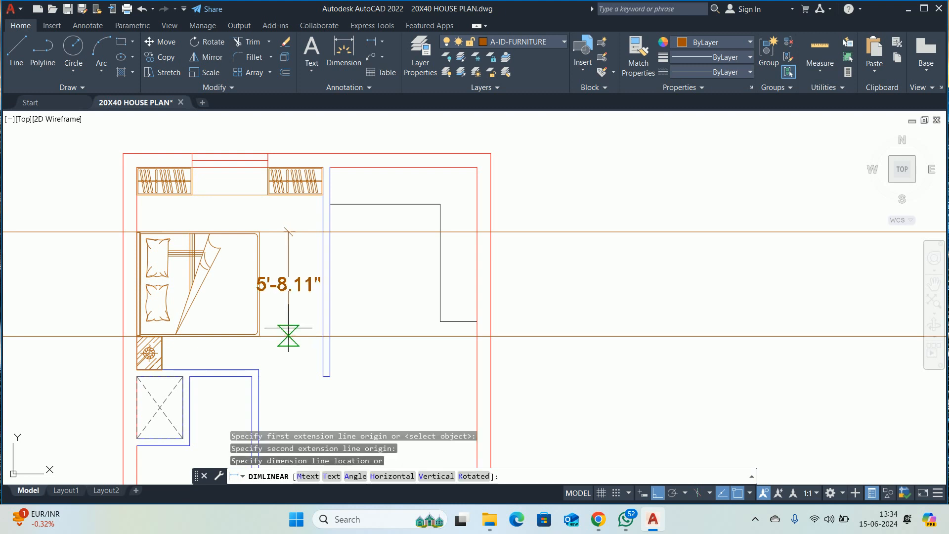
{"action": "scroll", "coordinate": [284, 316], "scroll_direction": "up", "scroll_amount": 4}
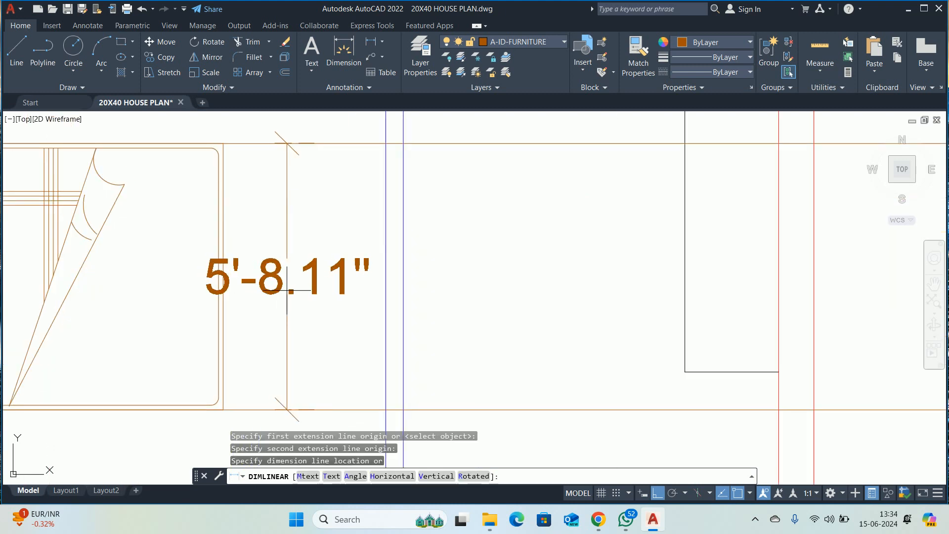
{"action": "key", "text": "Escape"}
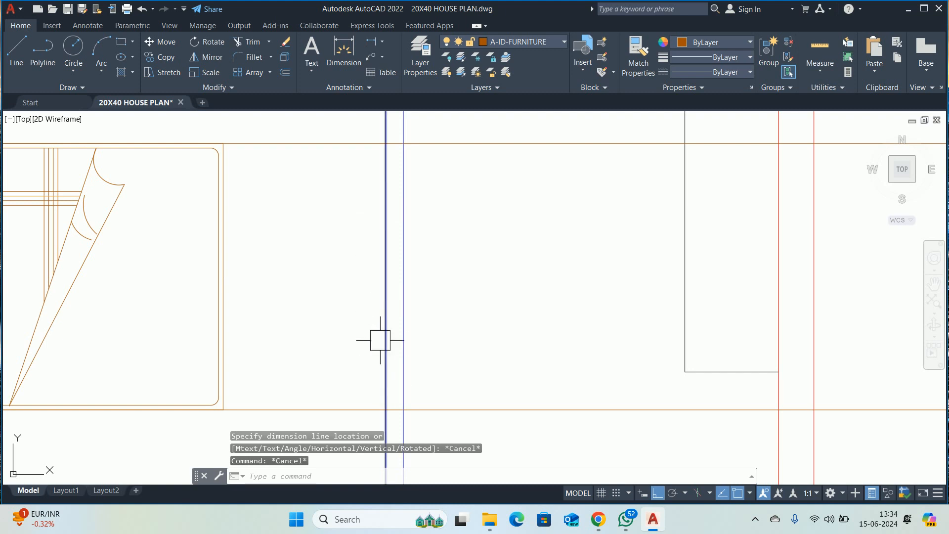
- Draw a rectangle 9 inches long and 4 feet wide between the bed and the partition wall
{"action": "mouse_move", "coordinate": [391, 277]}
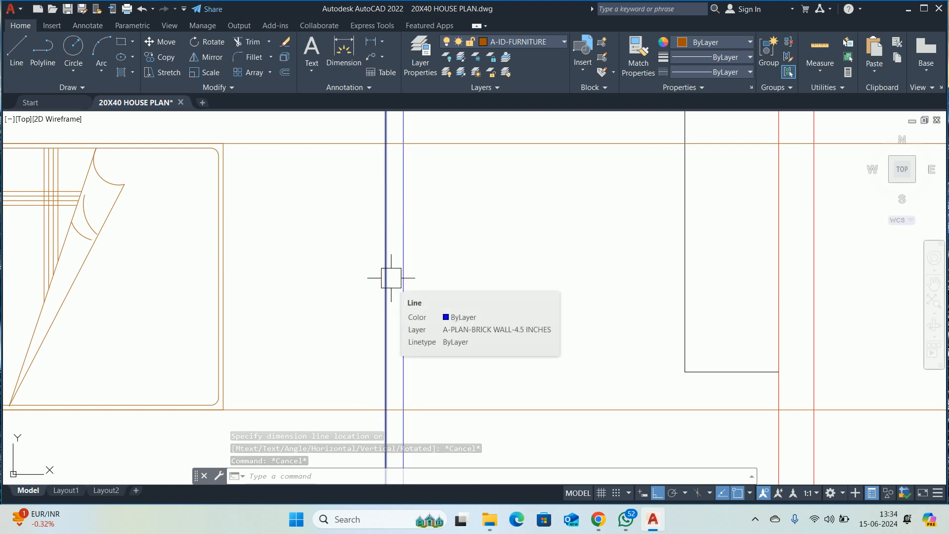
{"action": "key", "text": "Escape"}
{"action": "key", "text": "Escape"}
{"action": "type", "text": "rec"}
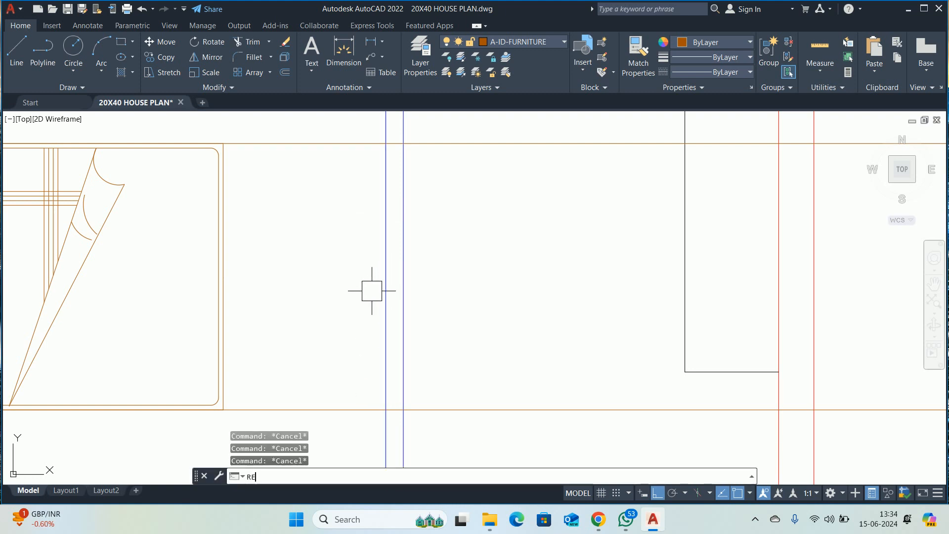
{"action": "key", "text": "Return"}
{"action": "left_click", "coordinate": [353, 219]}
{"action": "type", "text": "d"}
{"action": "key", "text": "Return"}
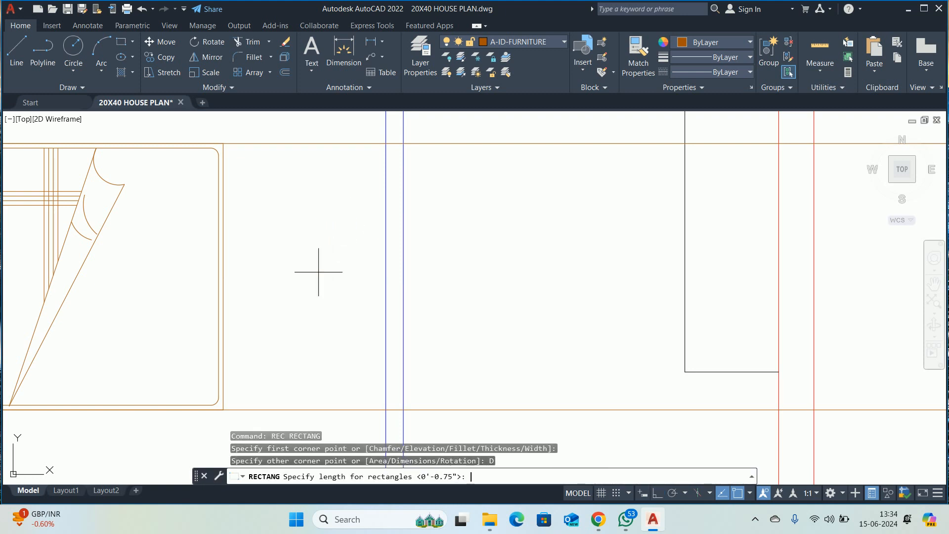
{"action": "type", "text": "9"}
{"action": "key", "text": "Return"}
{"action": "type", "text": "4'"}
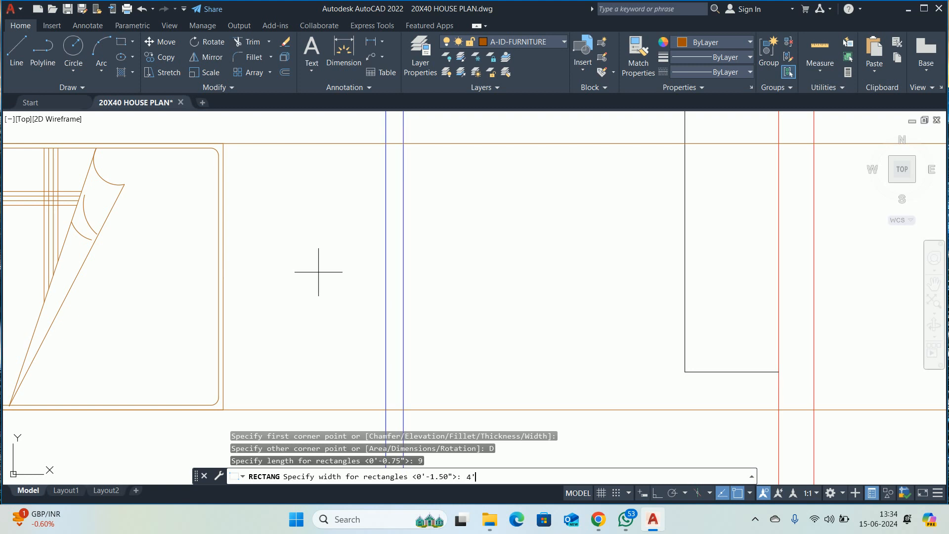
{"action": "key", "text": "Return"}
{"action": "left_click", "coordinate": [317, 252]}
- Move the rectangle by its left edge's midpoint onto the midpoint of the bed's outer foot edge
{"action": "type", "text": "m"}
{"action": "key", "text": "Return"}
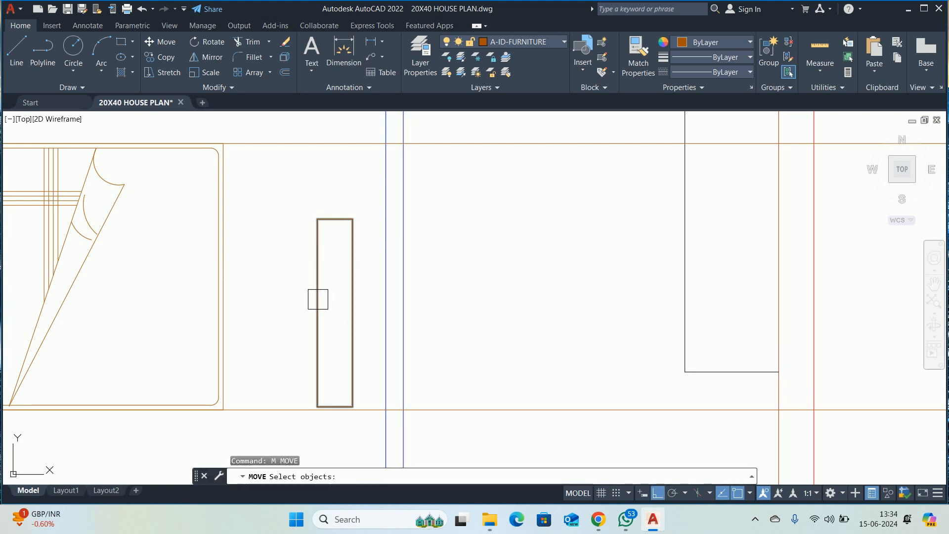
{"action": "left_click", "coordinate": [318, 299]}
{"action": "key", "text": "Return"}
{"action": "left_click", "coordinate": [334, 313]}
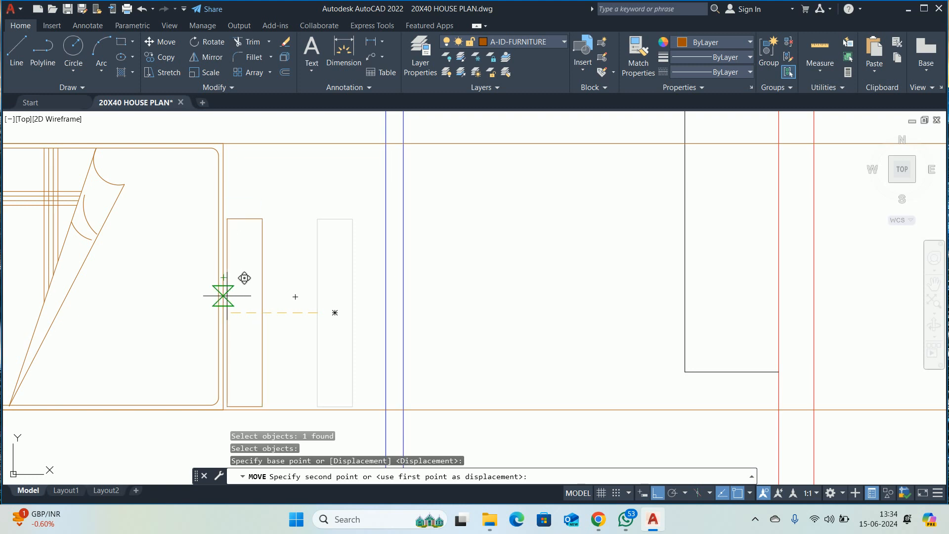
{"action": "left_click", "coordinate": [225, 279]}
{"action": "key", "text": "Escape"}
{"action": "key", "text": "Escape"}
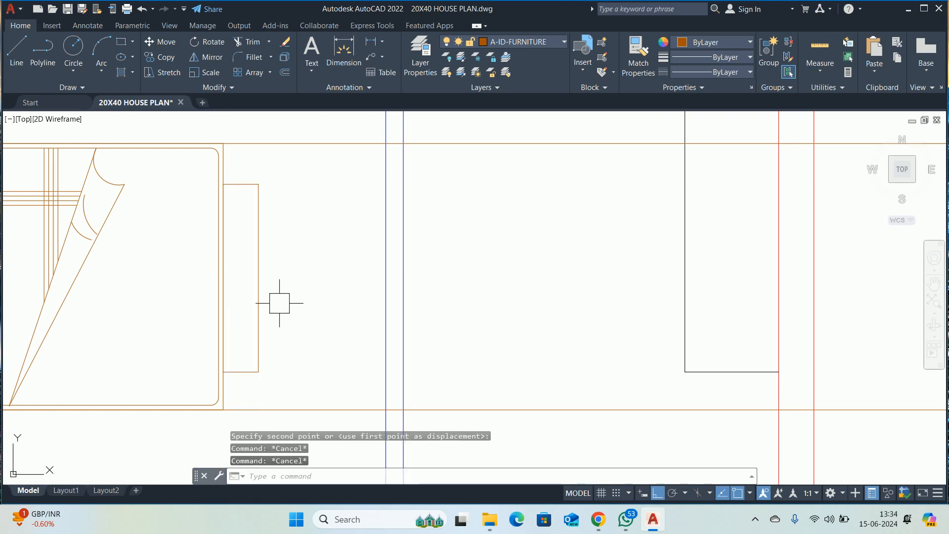
- Move the rectangle horizontally so its right edge sits against the partition wall opposite the bed
{"action": "type", "text": "M"}
{"action": "key", "text": "Return"}
{"action": "left_click", "coordinate": [250, 277]}
{"action": "key", "text": "Return"}
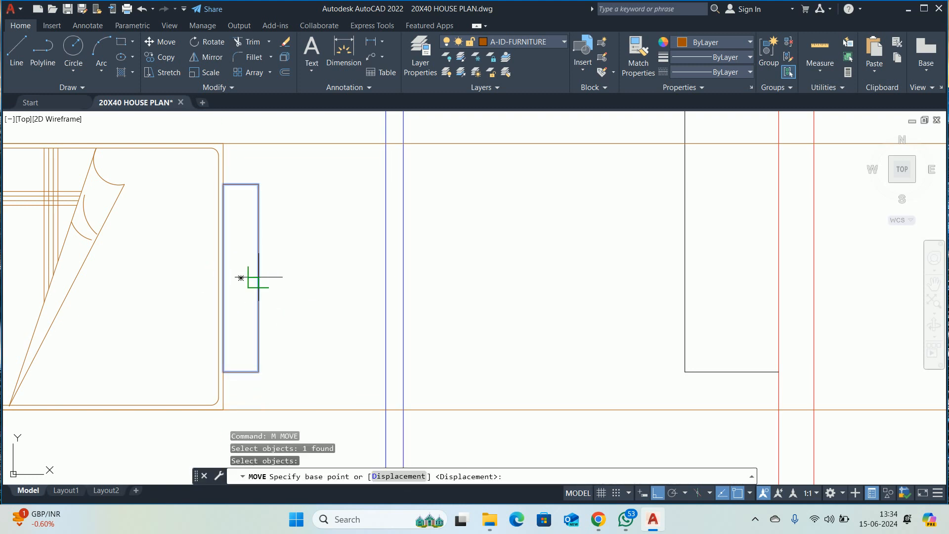
{"action": "left_click", "coordinate": [241, 278]}
{"action": "left_click", "coordinate": [385, 277]}
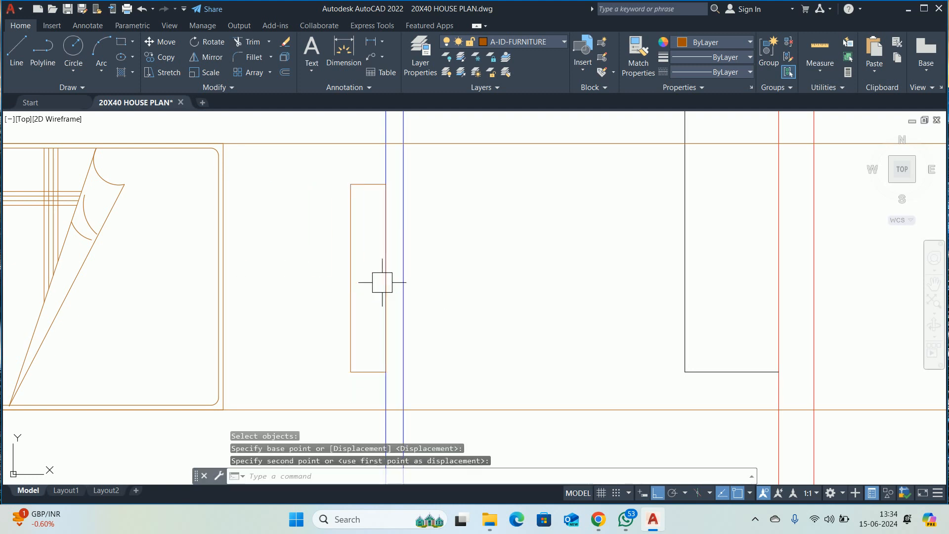
{"action": "key", "text": "Escape"}
{"action": "key", "text": "Escape"}
{"action": "key", "text": "Escape"}
- Measure the vertical distance from the partition wall's lower end to the lower corner of the unit opposite the bed
{"action": "scroll", "coordinate": [356, 297], "scroll_direction": "down", "scroll_amount": 4}
{"action": "type", "text": "DLI"}
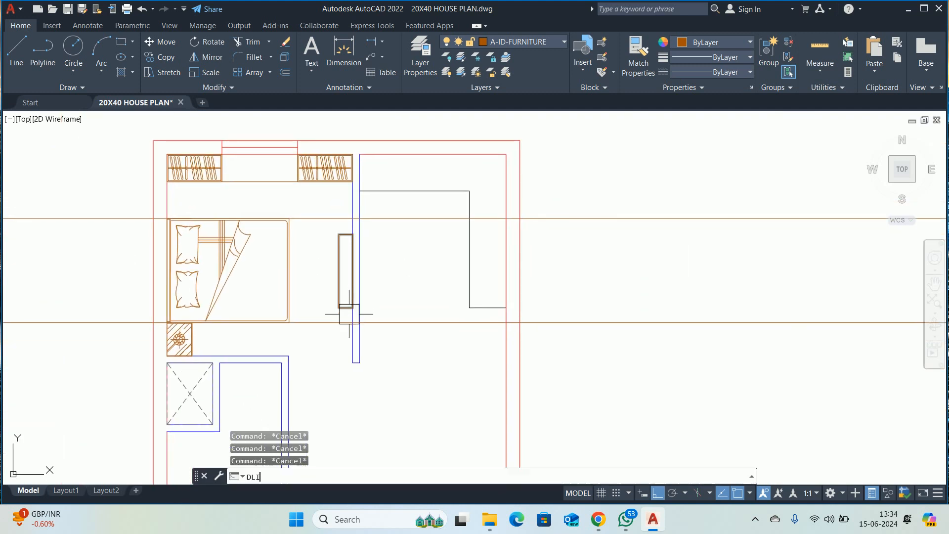
{"action": "key", "text": "Return"}
{"action": "left_click", "coordinate": [353, 363]}
{"action": "scroll", "coordinate": [353, 306], "scroll_direction": "up", "scroll_amount": 4}
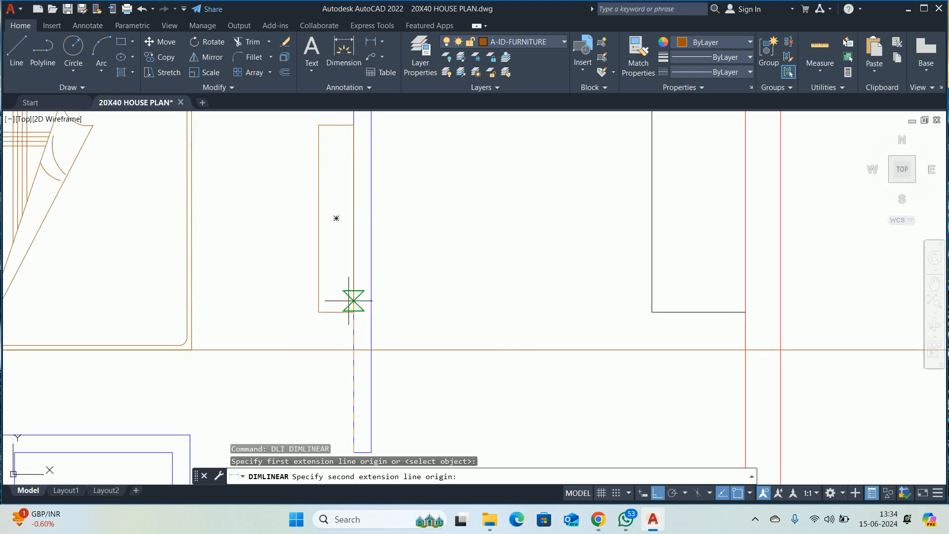
{"action": "left_click", "coordinate": [367, 326]}
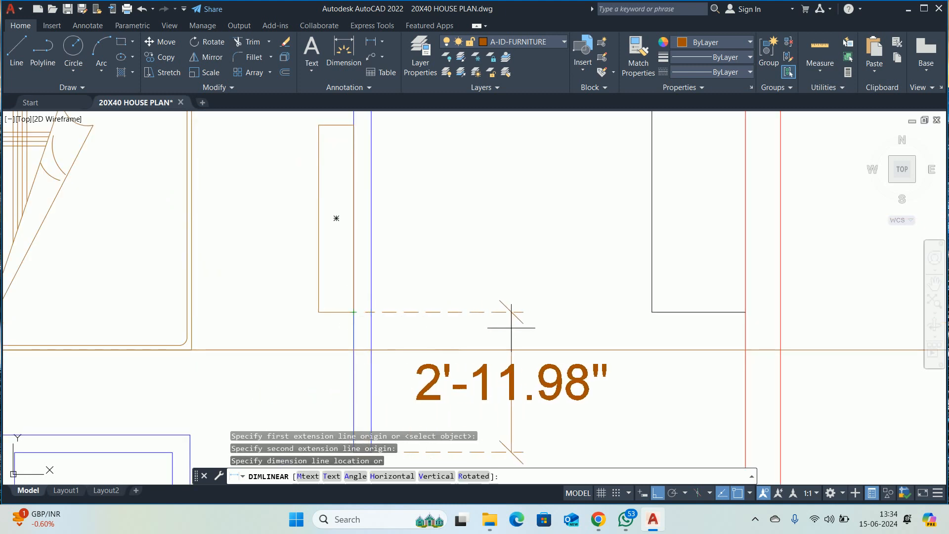
{"action": "scroll", "coordinate": [514, 318], "scroll_direction": "down", "scroll_amount": 4}
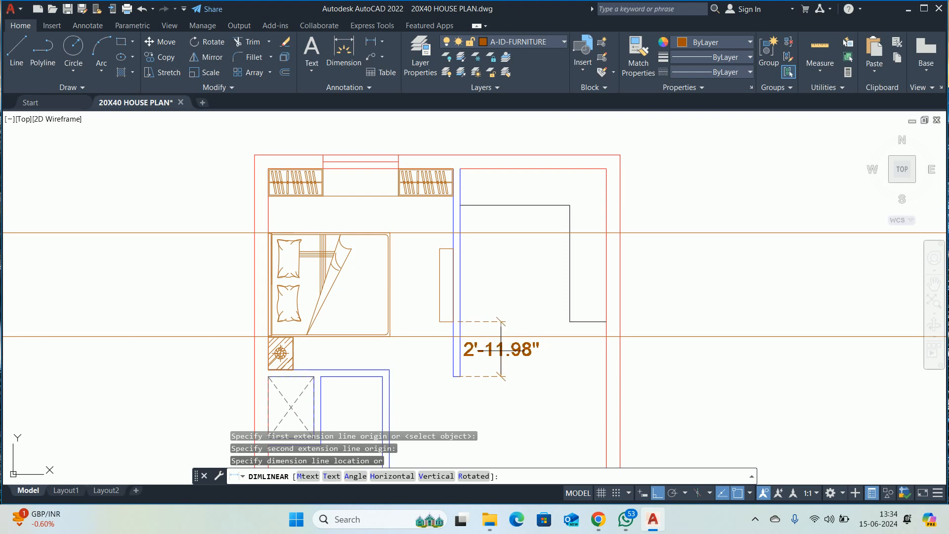
{"action": "key", "text": "Escape"}
- Stretch the free lower end of the bedroom's partition wall downward by 6 inches
{"action": "key", "text": "Return"}
{"action": "left_click", "coordinate": [469, 374]}
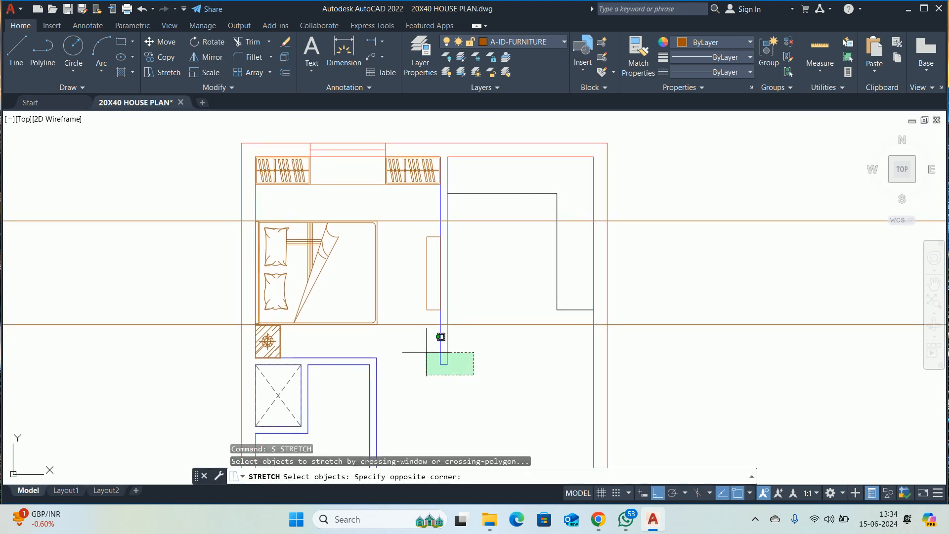
{"action": "left_click", "coordinate": [429, 349]}
{"action": "key", "text": "Return"}
{"action": "left_click", "coordinate": [504, 378]}
{"action": "type", "text": "6"}
{"action": "key", "text": "Return"}
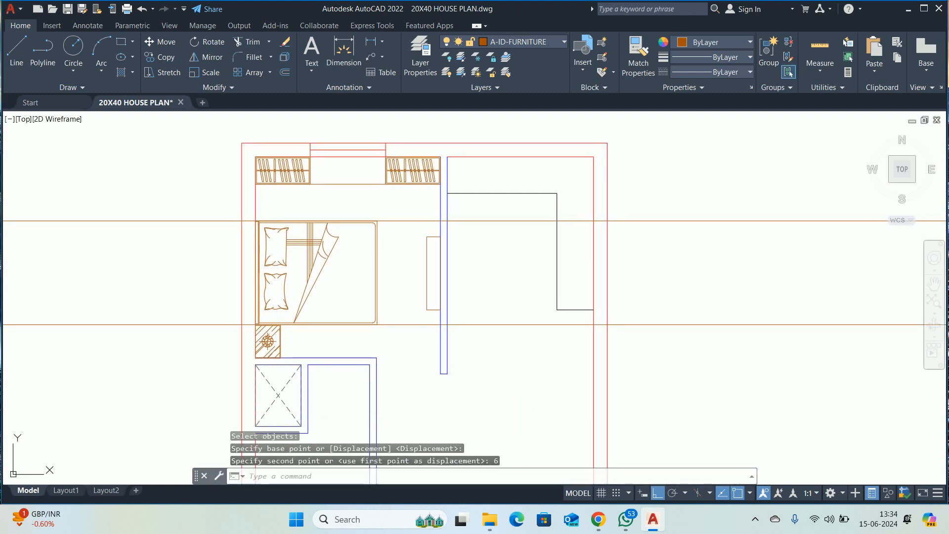
{"action": "key", "text": "Escape"}
{"action": "key", "text": "Escape"}
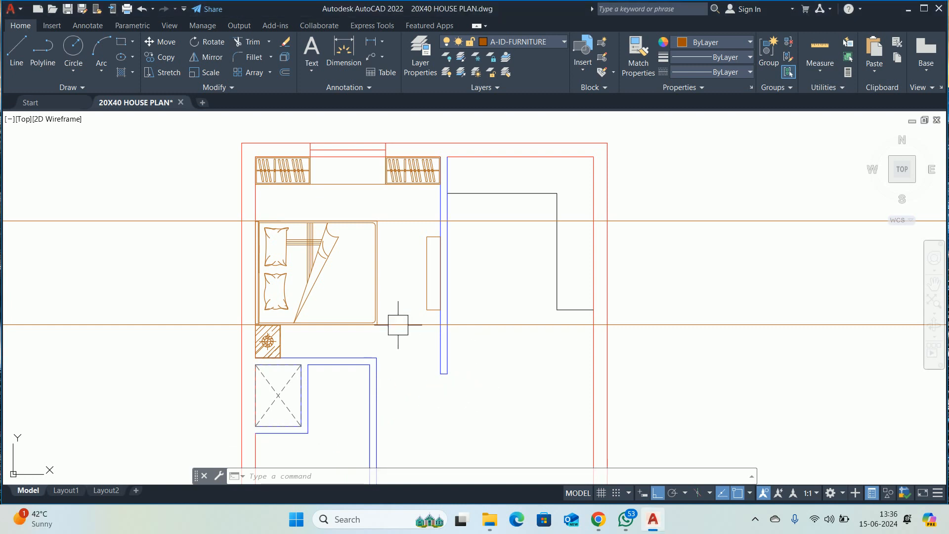
{"action": "key", "text": "Escape"}
- Measure the distance between the stretched partition wall's lower end and the wall unit's lower corner again
{"action": "type", "text": "DLI"}
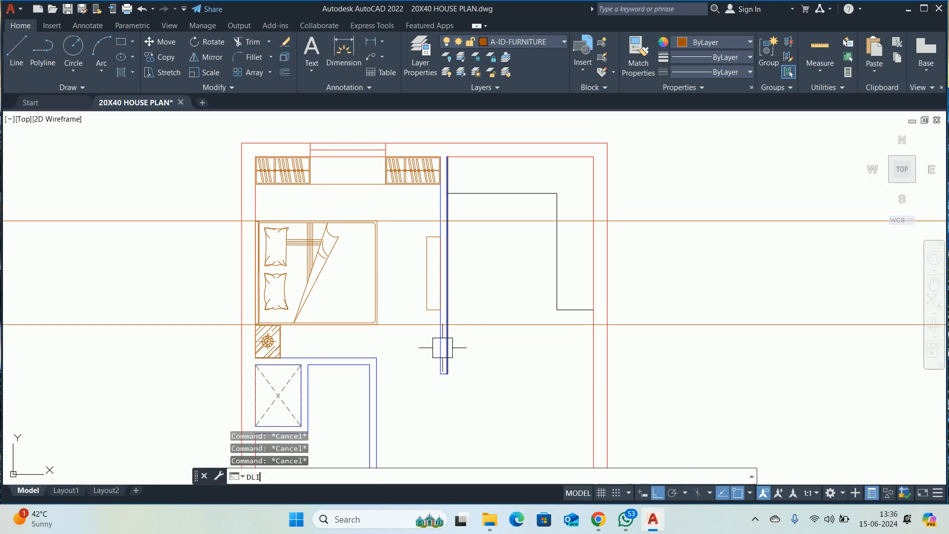
{"action": "key", "text": "Return"}
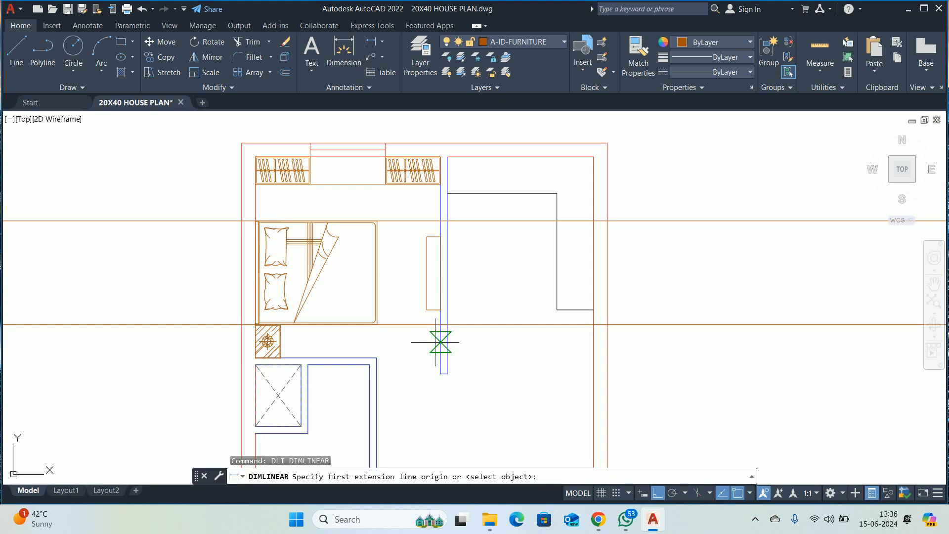
{"action": "left_click", "coordinate": [441, 373]}
{"action": "scroll", "coordinate": [438, 336], "scroll_direction": "up", "scroll_amount": 4}
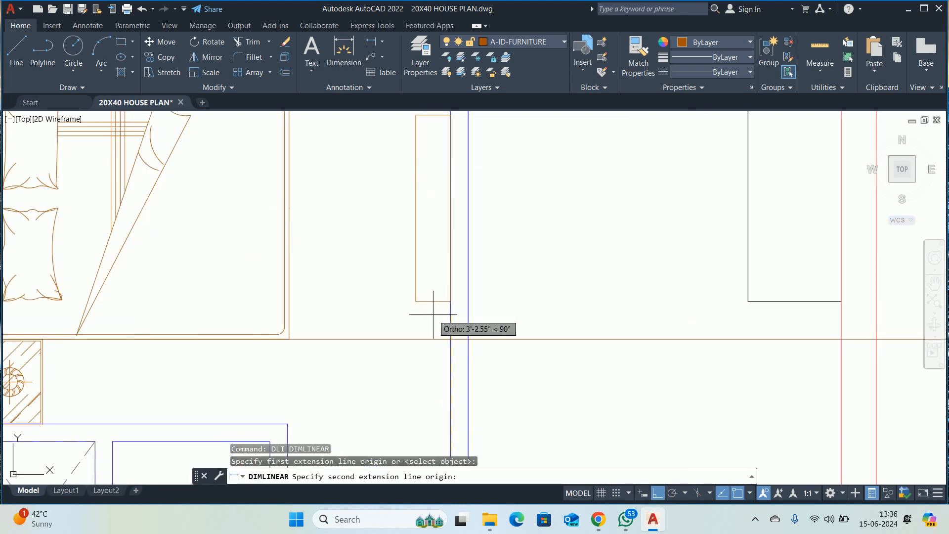
{"action": "left_click", "coordinate": [451, 303]}
{"action": "scroll", "coordinate": [508, 361], "scroll_direction": "down", "scroll_amount": 4}
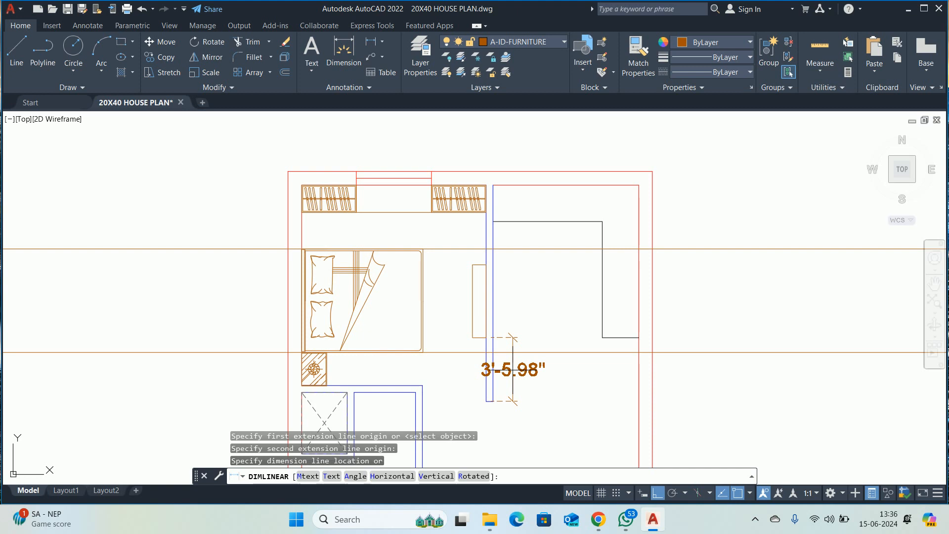
{"action": "key", "text": "Escape"}
{"action": "key", "text": "Escape"}
{"action": "key", "text": "Escape"}
- Delete the two horizontal construction lines running along the bed's edges
{"action": "left_click", "coordinate": [536, 361]}
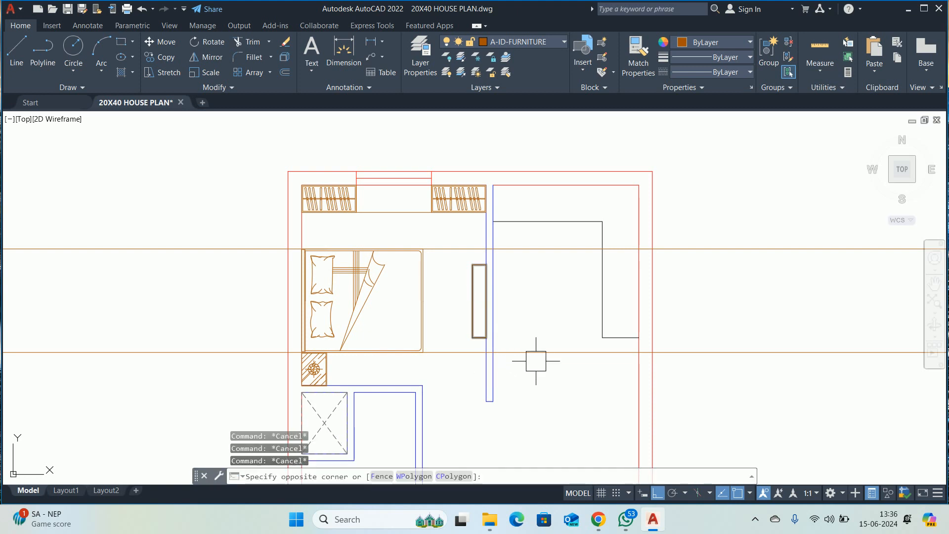
{"action": "left_click", "coordinate": [528, 246]}
{"action": "key", "text": "Delete"}
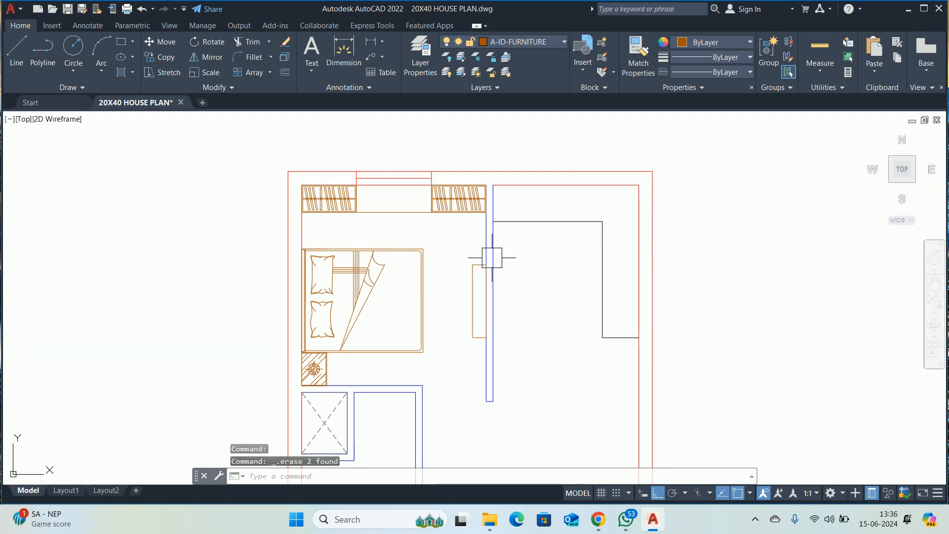
- Measure the clear gap between the front line of the wardrobes and the bed's upper edge
{"action": "type", "text": "DLI"}
{"action": "key", "text": "Return"}
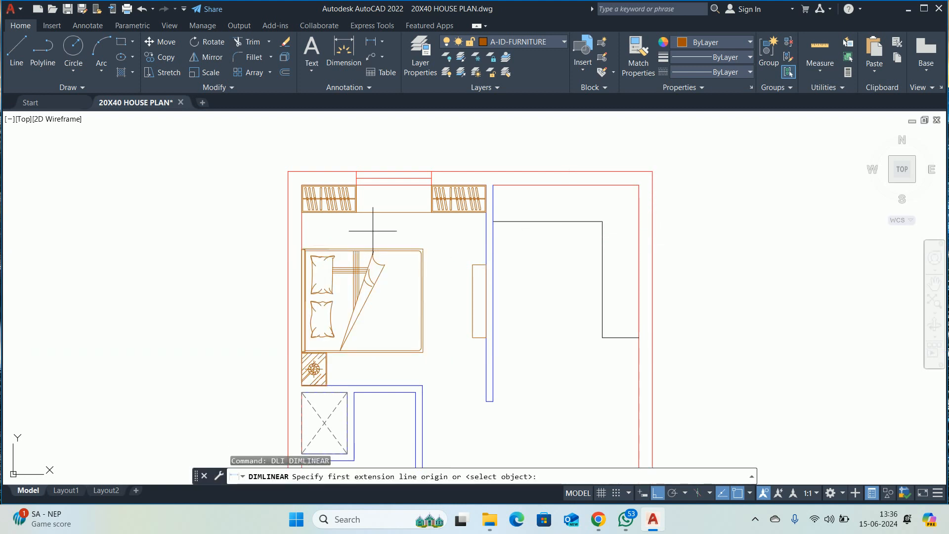
{"action": "scroll", "coordinate": [372, 213], "scroll_direction": "up", "scroll_amount": 2}
{"action": "left_click", "coordinate": [404, 201]}
{"action": "left_click", "coordinate": [401, 260]}
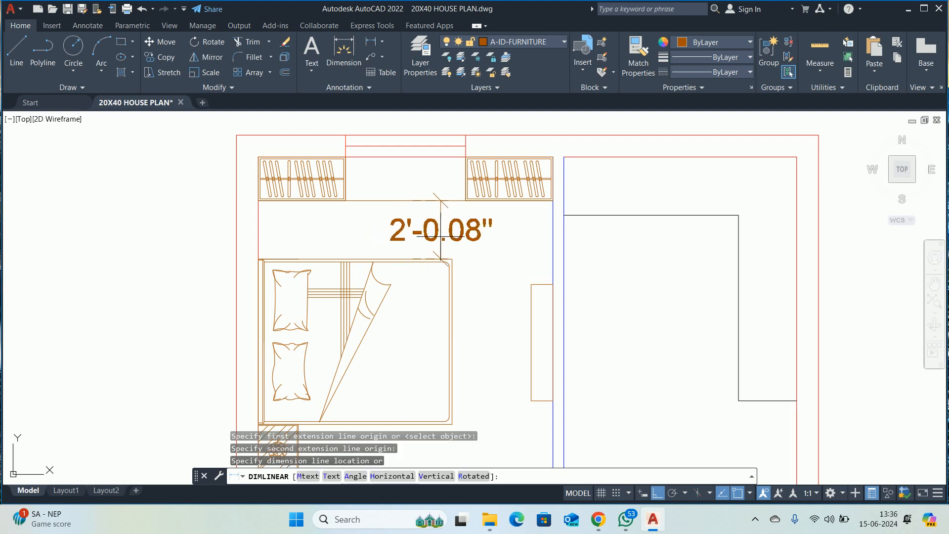
{"action": "key", "text": "Escape"}
{"action": "scroll", "coordinate": [431, 251], "scroll_direction": "down", "scroll_amount": 2}
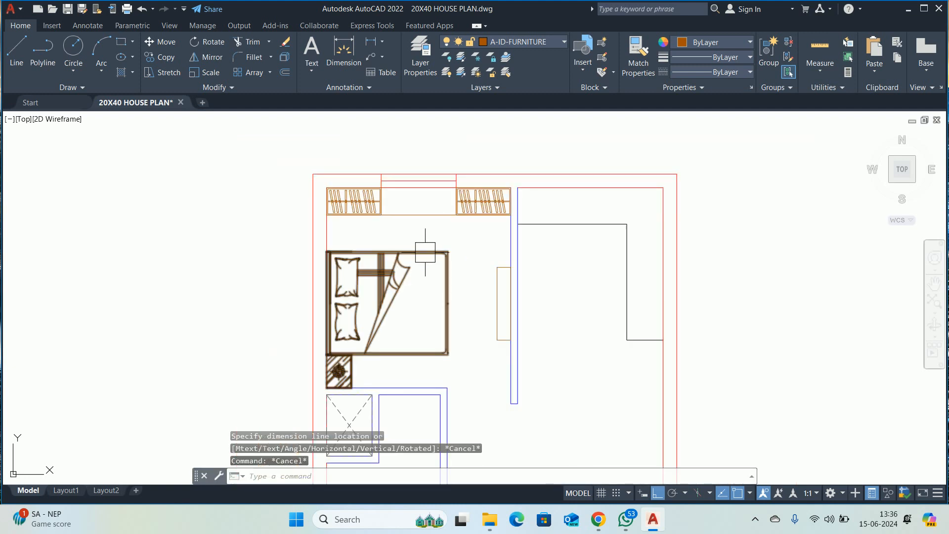
{"action": "mouse_move", "coordinate": [348, 248]}
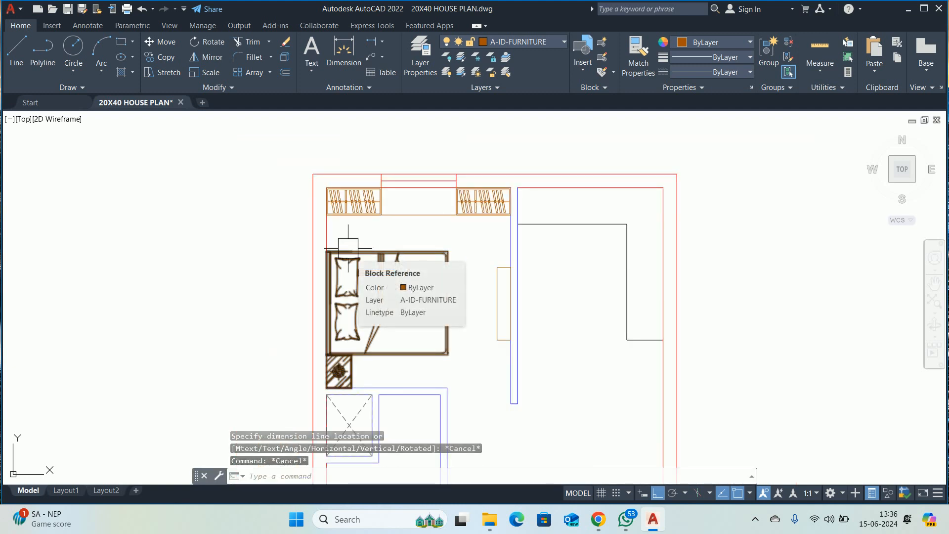
{"action": "key", "text": "Escape"}
{"action": "key", "text": "Escape"}
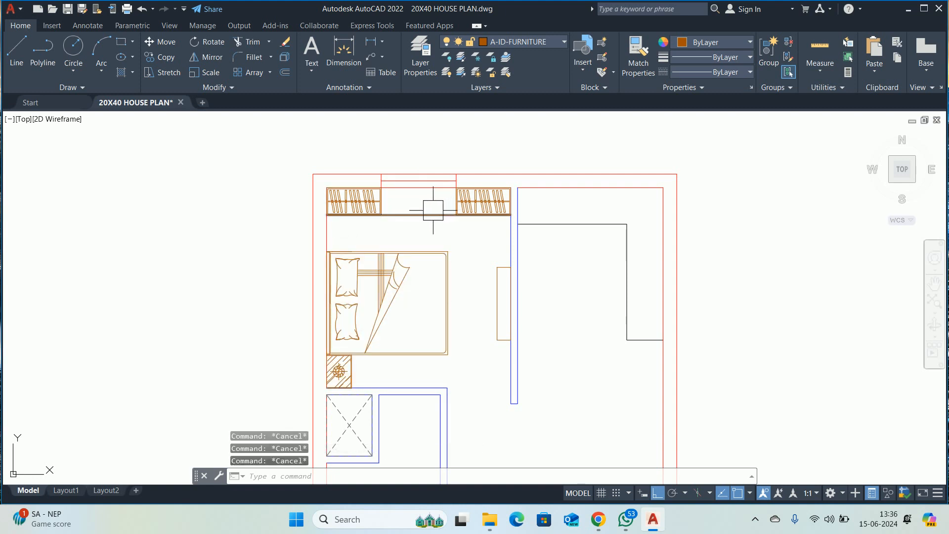
- Create a boundary polyline around the empty space between the two wardrobes under the window
{"action": "type", "text": "mi"}
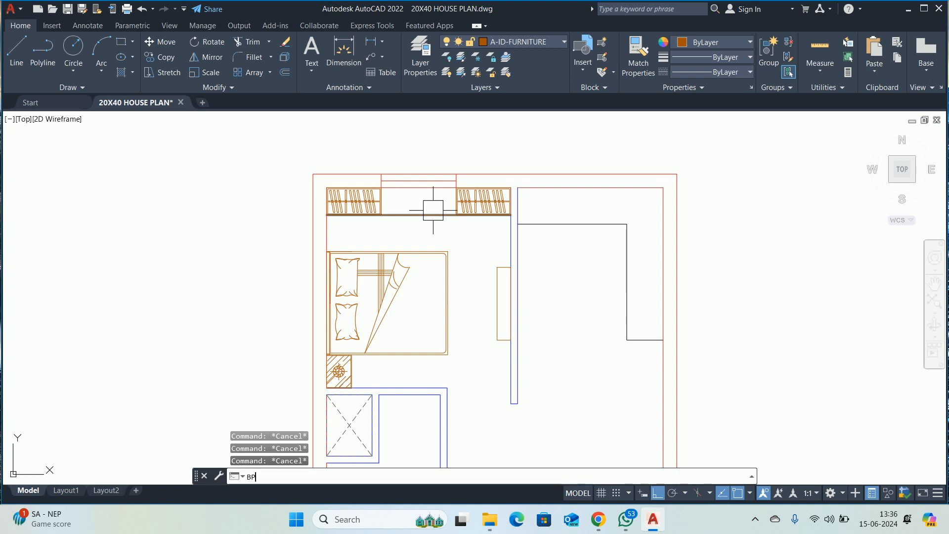
{"action": "key", "text": "Return"}
{"action": "type", "text": "BO"}
{"action": "key", "text": "Return"}
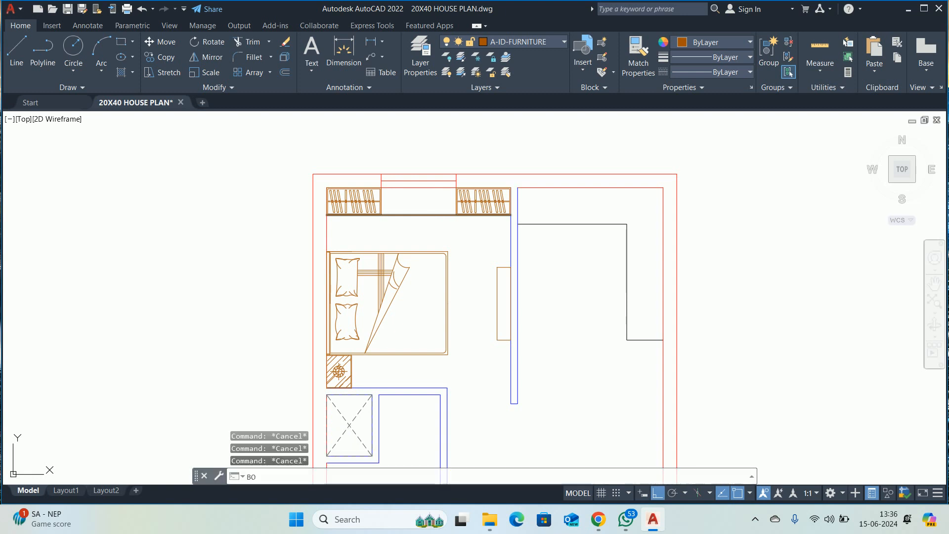
{"action": "left_click", "coordinate": [288, 149]}
{"action": "scroll", "coordinate": [413, 187], "scroll_direction": "up", "scroll_amount": 2}
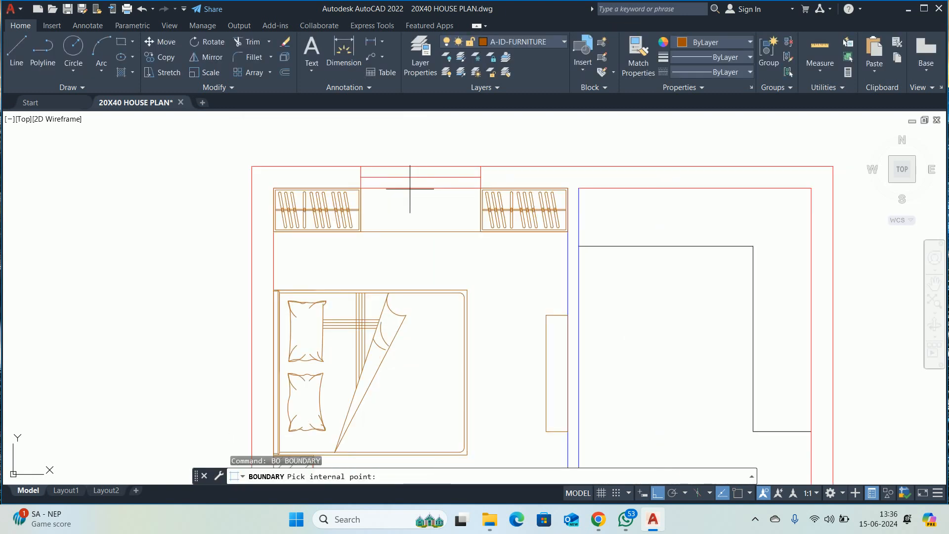
{"action": "left_click", "coordinate": [400, 208]}
{"action": "key", "text": "Return"}
- Offset the boundary between the two wardrobes inward by 0.75 inch
{"action": "type", "text": "O"}
{"action": "key", "text": "Return"}
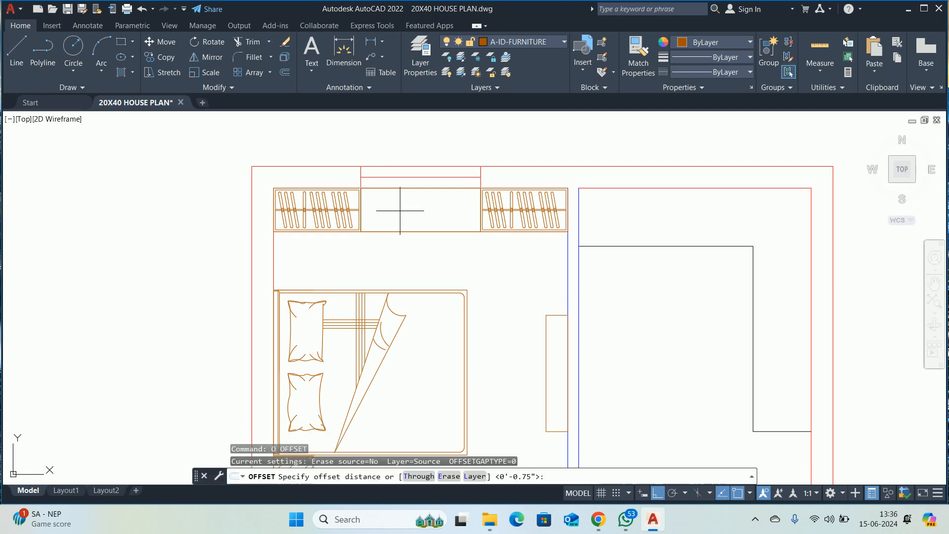
{"action": "type", "text": ".75"}
{"action": "key", "text": "Return"}
{"action": "left_click", "coordinate": [401, 189]}
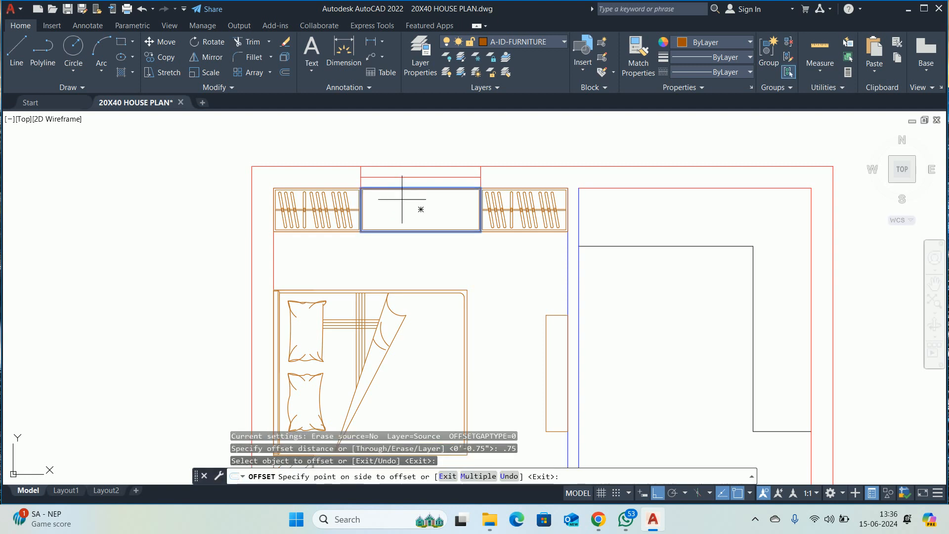
{"action": "left_click", "coordinate": [402, 213]}
{"action": "key", "text": "Escape"}
{"action": "key", "text": "Escape"}
{"action": "key", "text": "Escape"}
{"action": "middle_click_drag", "start_coordinate": [456, 225], "coordinate": [407, 202]}
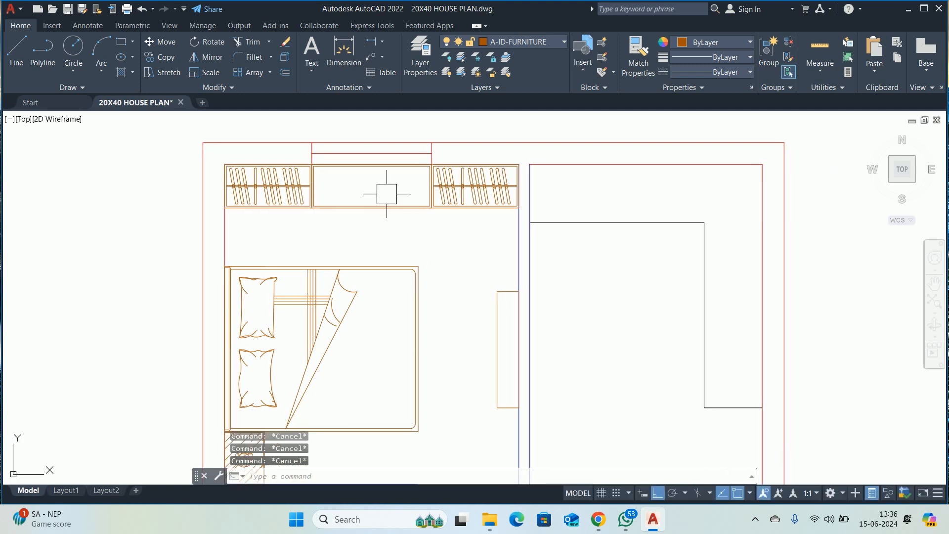
- Offset the wardrobe rectangle above the lower bedroom's bed inward by 0.75 inch
{"action": "scroll", "coordinate": [399, 192], "scroll_direction": "down", "scroll_amount": 6}
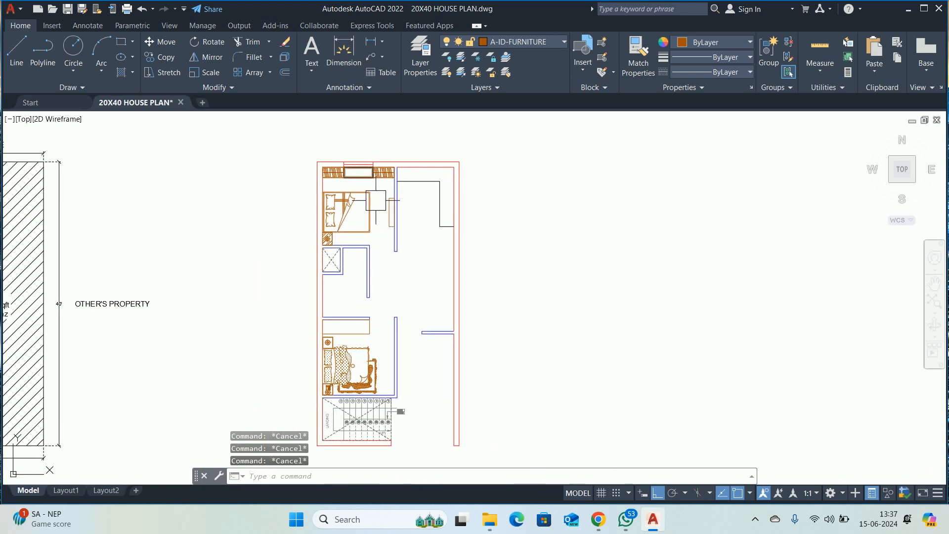
{"action": "scroll", "coordinate": [377, 220], "scroll_direction": "up", "scroll_amount": 2}
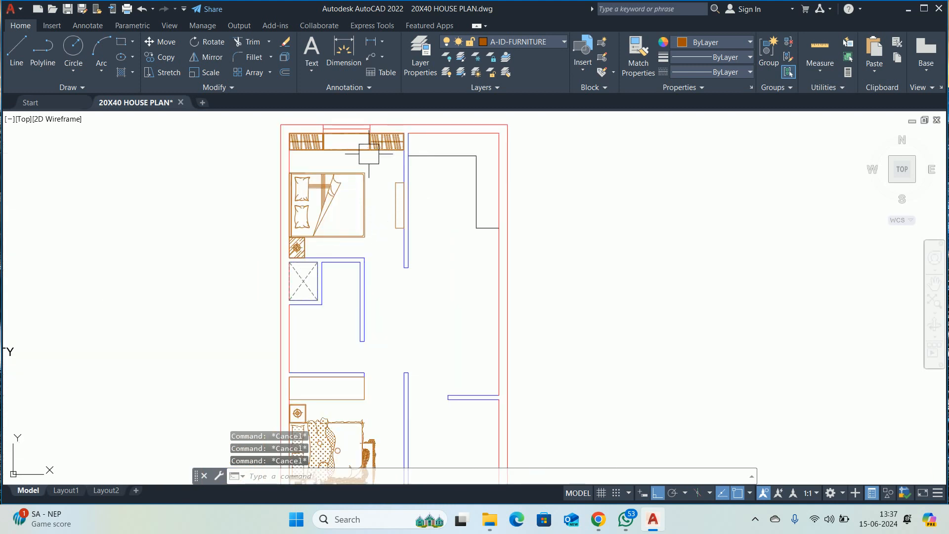
{"action": "scroll", "coordinate": [367, 163], "scroll_direction": "down", "scroll_amount": 2}
{"action": "scroll", "coordinate": [358, 321], "scroll_direction": "up", "scroll_amount": 4}
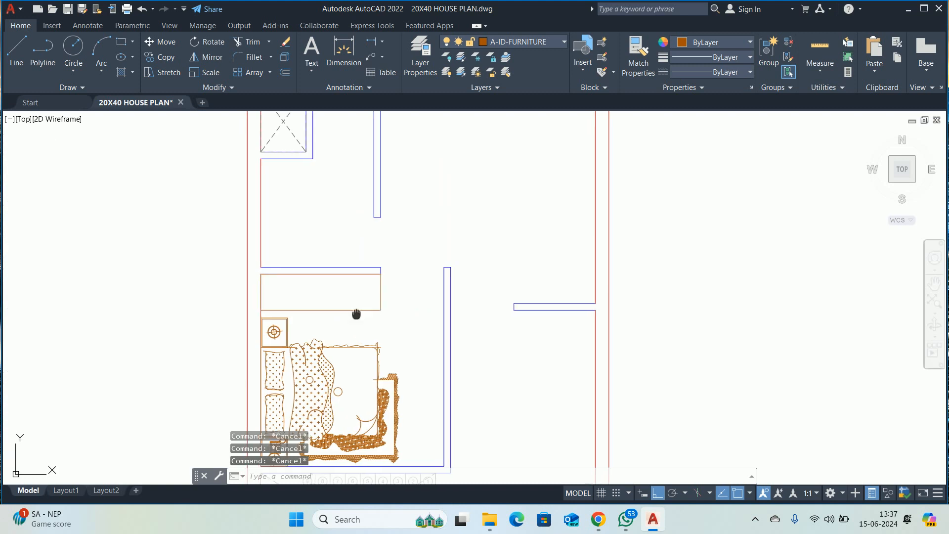
{"action": "type", "text": "o"}
{"action": "key", "text": "Return"}
{"action": "type", "text": ".75"}
{"action": "key", "text": "Return"}
{"action": "scroll", "coordinate": [368, 306], "scroll_direction": "up", "scroll_amount": 2}
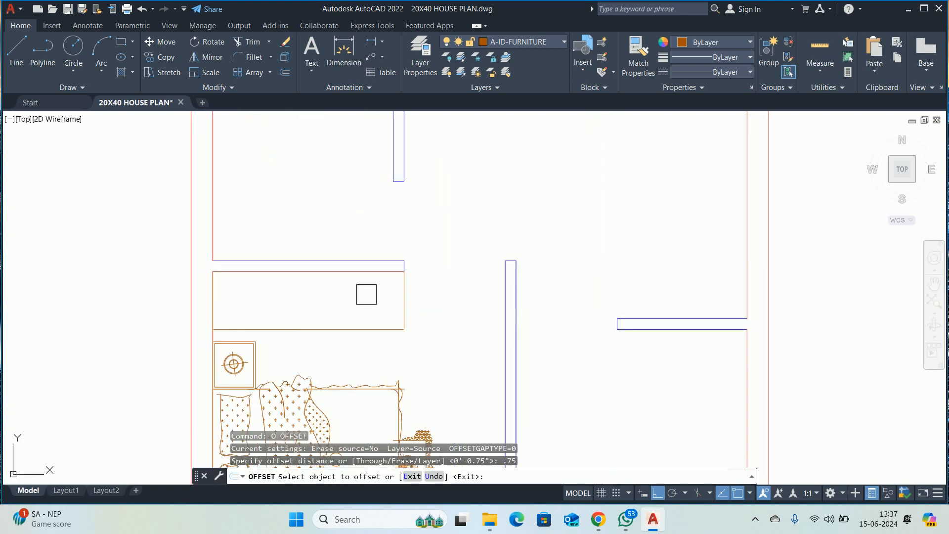
{"action": "left_click", "coordinate": [360, 271]}
{"action": "left_click", "coordinate": [351, 298]}
{"action": "key", "text": "Escape"}
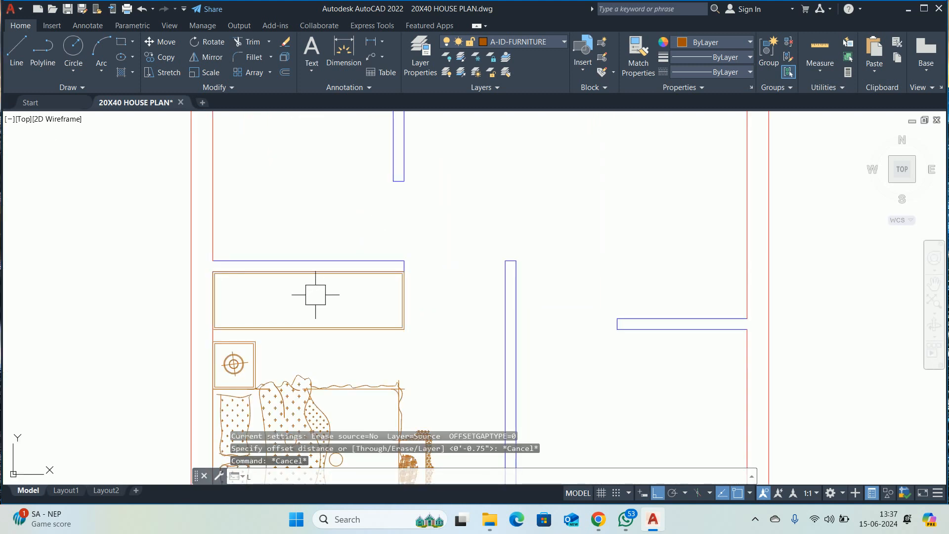
- Draw a vertical divider line across the middle of the lower bedroom's wardrobe, ending on the inner outline's lower edge
{"action": "type", "text": "l"}
{"action": "key", "text": "Return"}
{"action": "left_click", "coordinate": [308, 272]}
{"action": "scroll", "coordinate": [307, 315], "scroll_direction": "up", "scroll_amount": 2}
{"action": "left_click", "coordinate": [310, 335]}
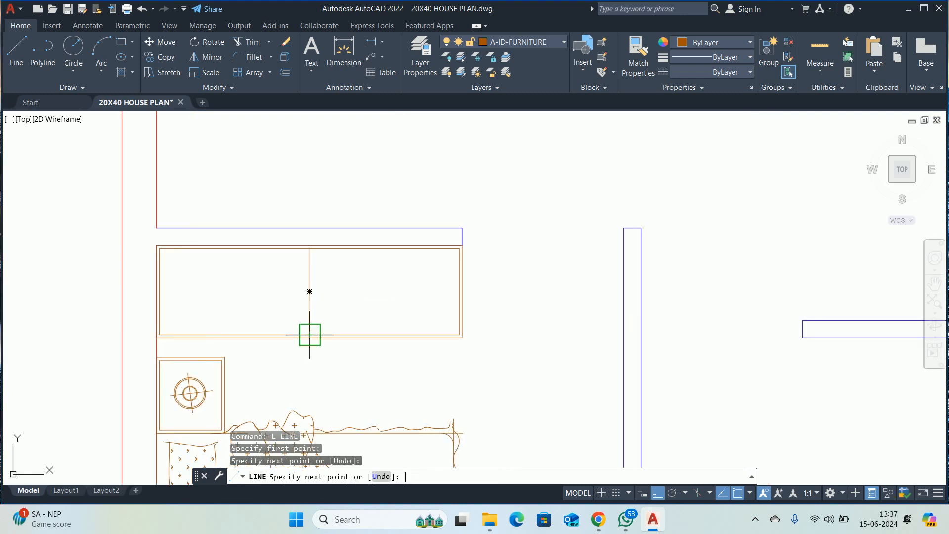
{"action": "key", "text": "Escape"}
{"action": "key", "text": "Escape"}
- Offset the wardrobe's vertical divider line 0.75 inch to the left
{"action": "type", "text": "o"}
{"action": "key", "text": "Return"}
{"action": "type", "text": "."}
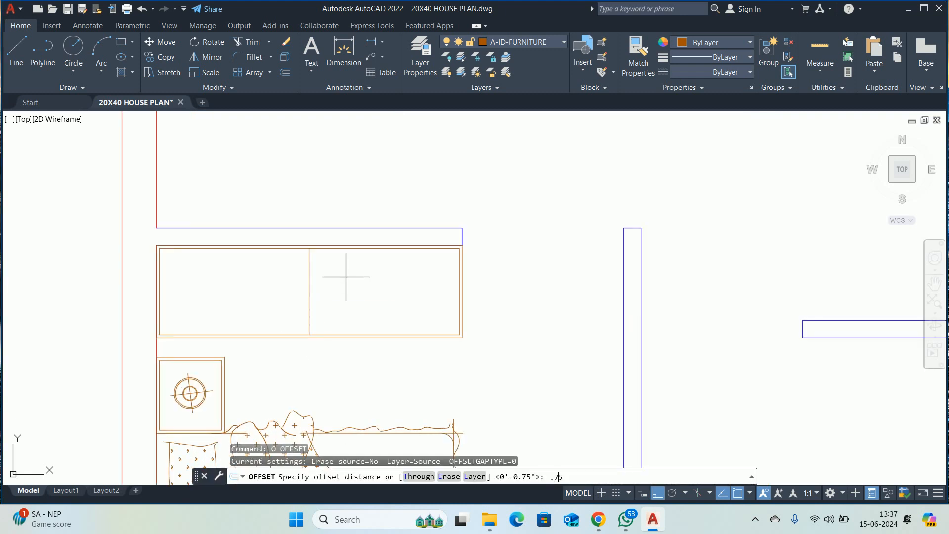
{"action": "type", "text": "75"}
{"action": "key", "text": "Return"}
{"action": "scroll", "coordinate": [341, 280], "scroll_direction": "up", "scroll_amount": 2}
{"action": "left_click", "coordinate": [310, 280]}
{"action": "left_click", "coordinate": [285, 269]}
{"action": "scroll", "coordinate": [308, 244], "scroll_direction": "up", "scroll_amount": 3}
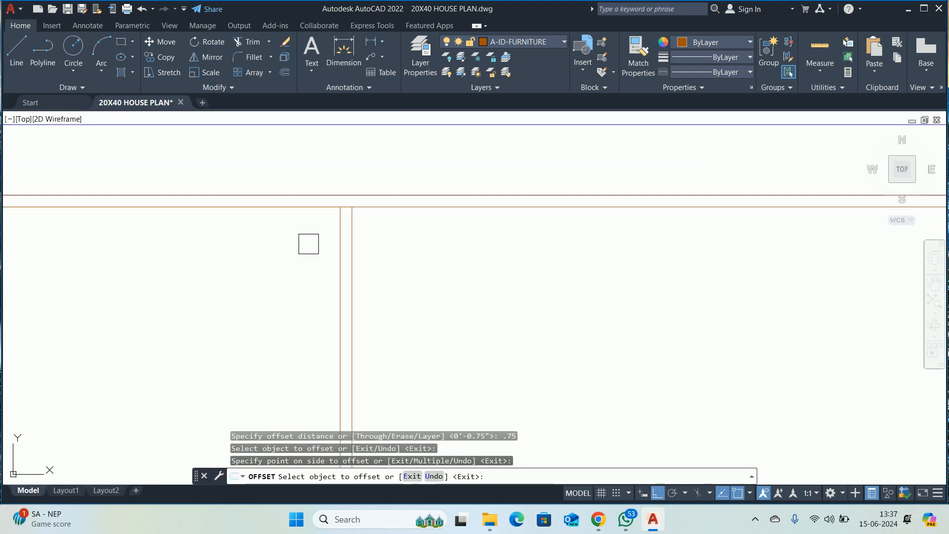
- Move the wardrobe divider's two lines from the midpoint between them so the pair is centred across the lower bedroom's wardrobe
{"action": "key", "text": "Escape"}
{"action": "type", "text": "m"}
{"action": "key", "text": "Return"}
{"action": "left_click", "coordinate": [391, 298]}
{"action": "left_click", "coordinate": [299, 280]}
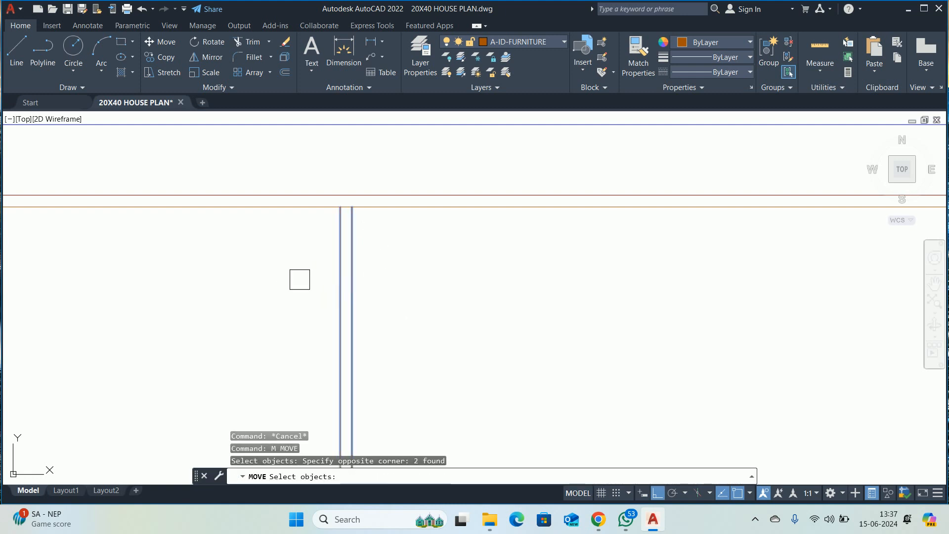
{"action": "key", "text": "Return"}
{"action": "scroll", "coordinate": [304, 200], "scroll_direction": "up", "scroll_amount": 5}
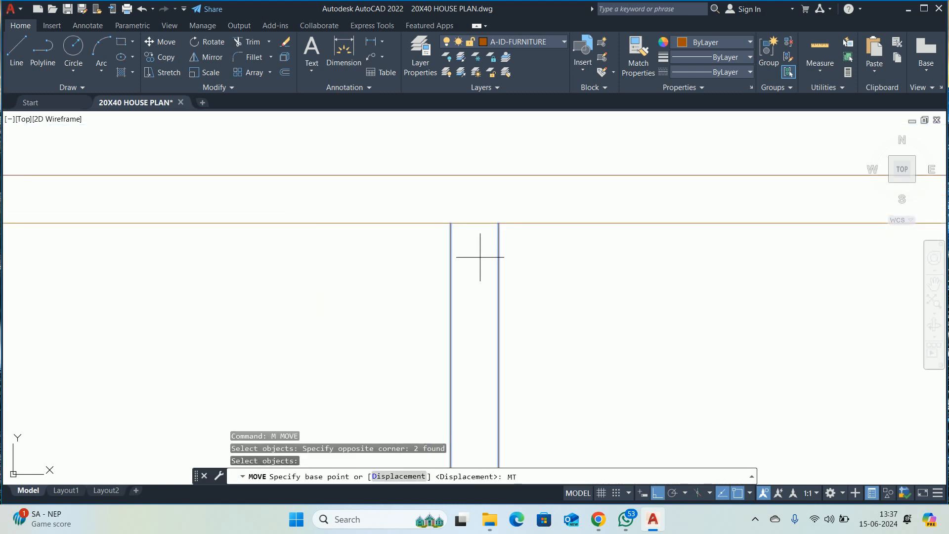
{"action": "type", "text": "MTP"}
{"action": "key", "text": "Return"}
{"action": "left_click", "coordinate": [498, 223]}
{"action": "left_click", "coordinate": [451, 223]}
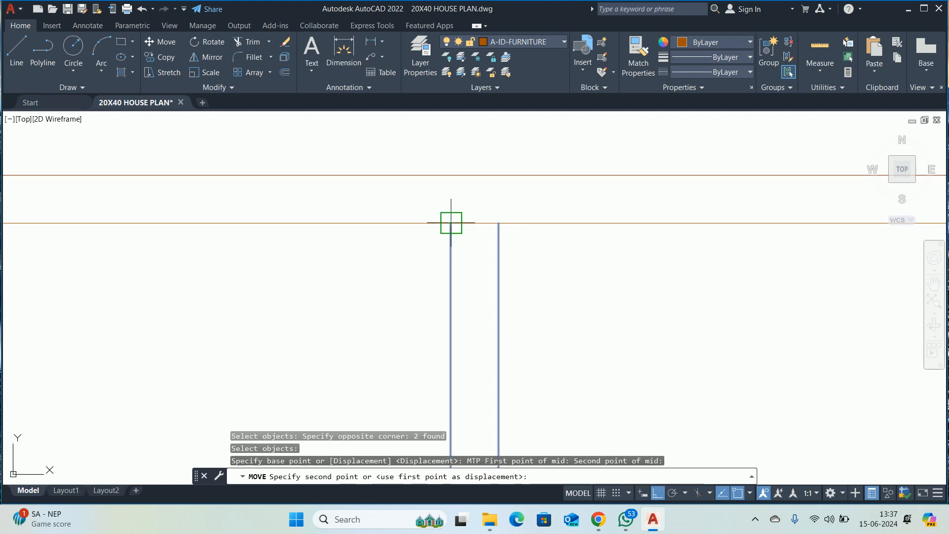
{"action": "key", "text": "Escape"}
{"action": "key", "text": "Escape"}
{"action": "key", "text": "Escape"}
{"action": "scroll", "coordinate": [490, 227], "scroll_direction": "down", "scroll_amount": 4}
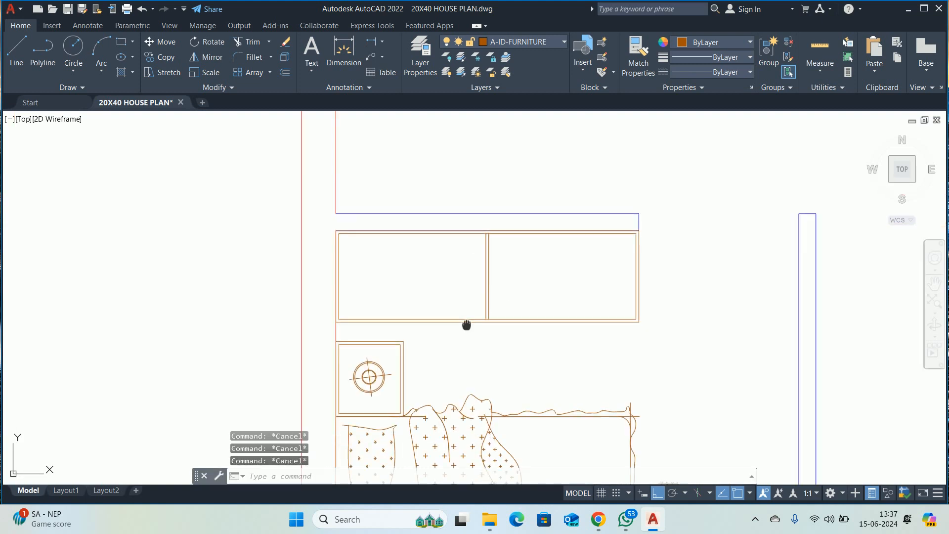
{"action": "middle_click_drag", "start_coordinate": [460, 326], "coordinate": [460, 286]}
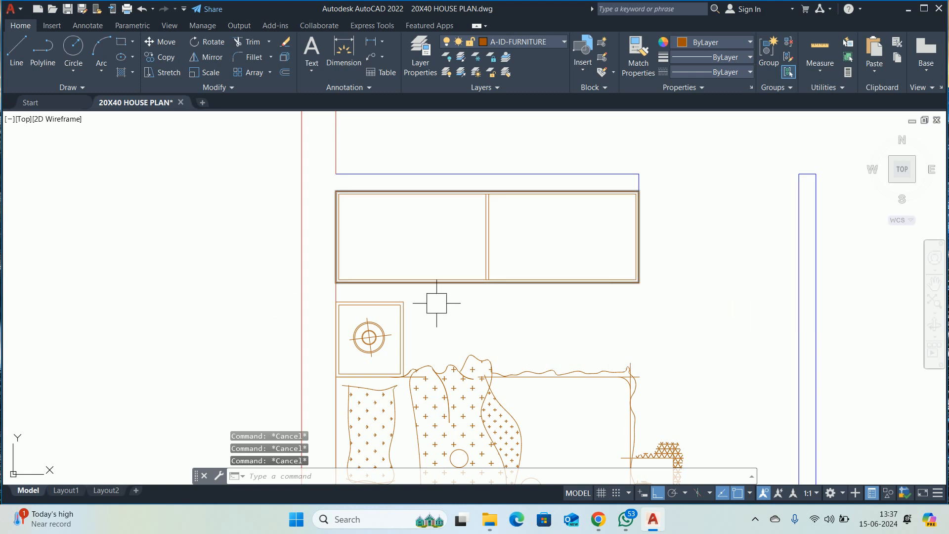
- Mirror the lower bedroom's bed set about the horizontal line through the bed's middle, erasing the source objects
{"action": "scroll", "coordinate": [394, 314], "scroll_direction": "down", "scroll_amount": 6}
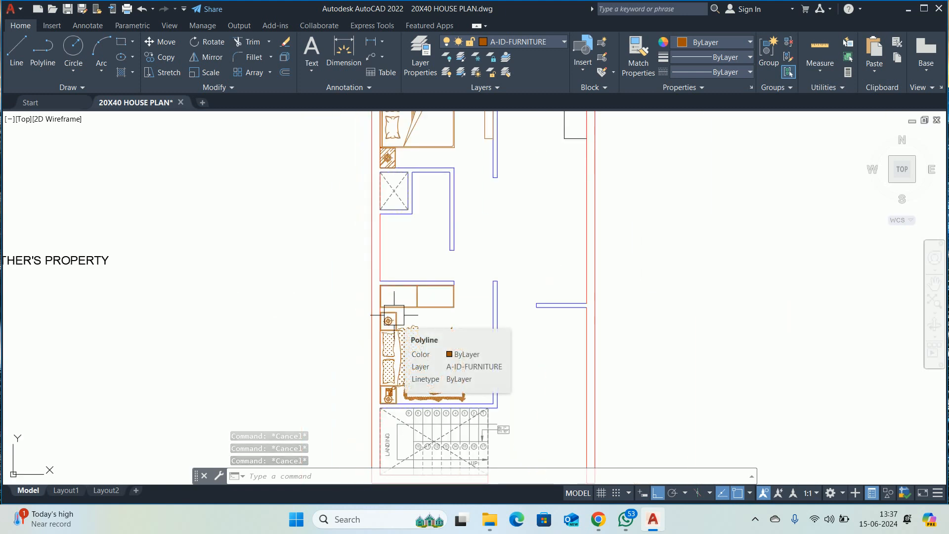
{"action": "type", "text": "MI"}
{"action": "key", "text": "Return"}
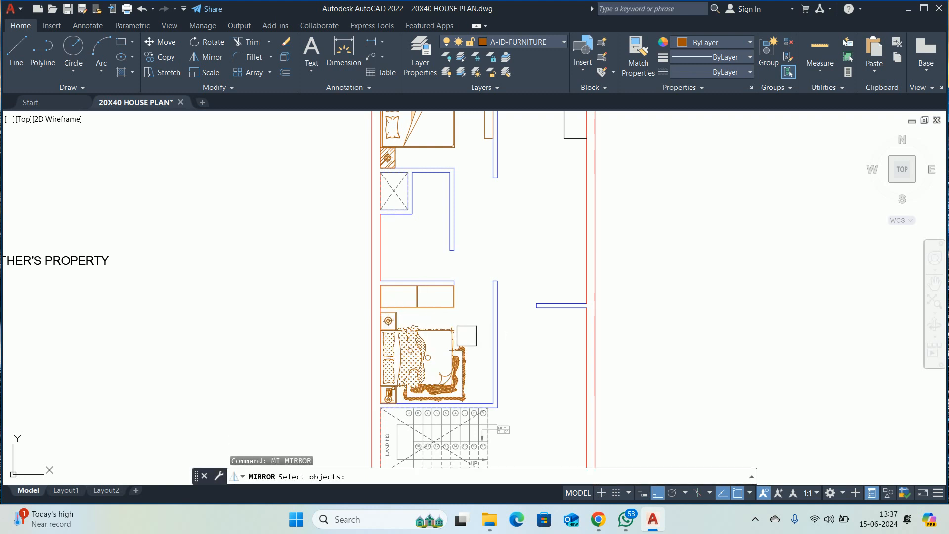
{"action": "left_click", "coordinate": [488, 316]}
{"action": "left_click", "coordinate": [422, 369]}
{"action": "key", "text": "Return"}
{"action": "scroll", "coordinate": [405, 362], "scroll_direction": "up", "scroll_amount": 4}
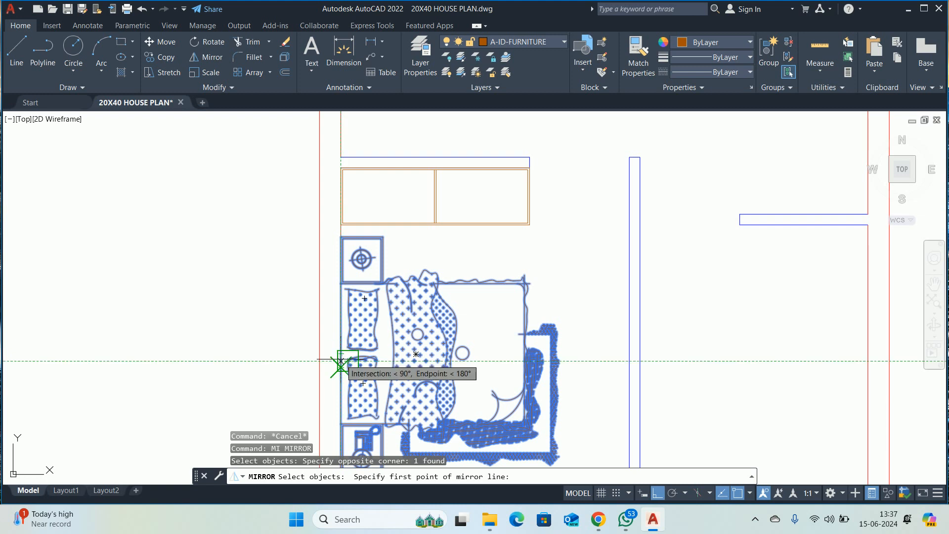
{"action": "scroll", "coordinate": [340, 367], "scroll_direction": "up", "scroll_amount": 6}
{"action": "scroll", "coordinate": [346, 361], "scroll_direction": "down", "scroll_amount": 6}
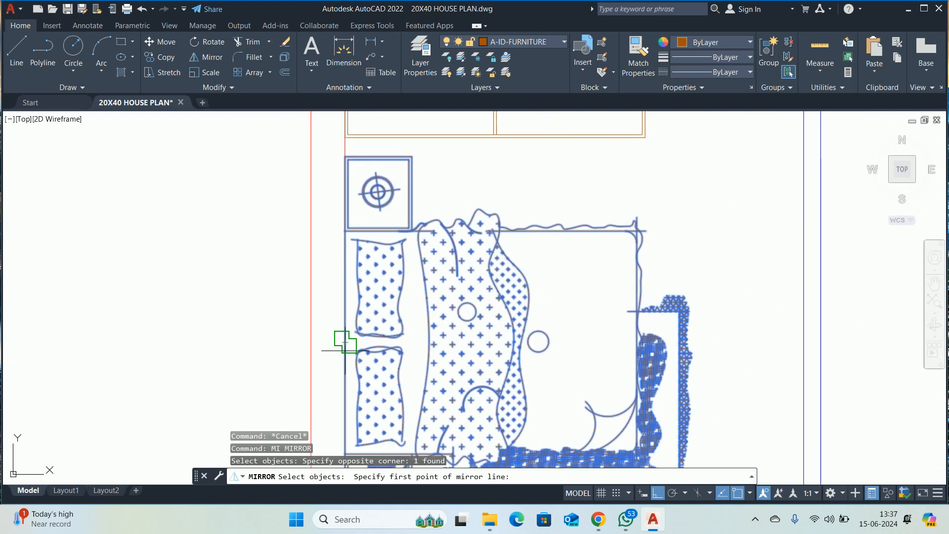
{"action": "left_click", "coordinate": [344, 341]}
{"action": "left_click", "coordinate": [236, 353]}
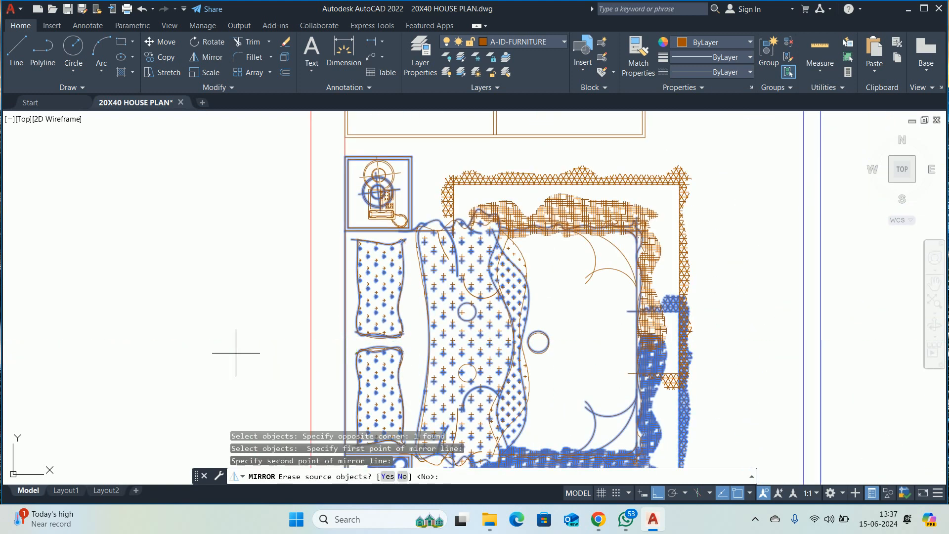
{"action": "key", "text": "Return"}
{"action": "key", "text": "Escape"}
{"action": "key", "text": "Escape"}
- Check the depth of the lower bedroom's wardrobe with a linear dimension preview, without placing the dimension
{"action": "scroll", "coordinate": [396, 319], "scroll_direction": "down", "scroll_amount": 4}
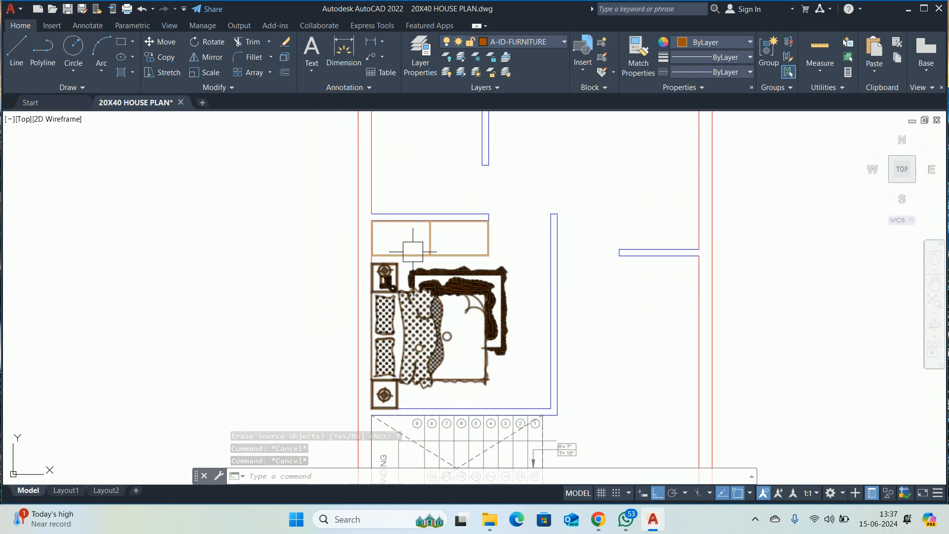
{"action": "scroll", "coordinate": [413, 252], "scroll_direction": "up", "scroll_amount": 4}
{"action": "type", "text": "dli"}
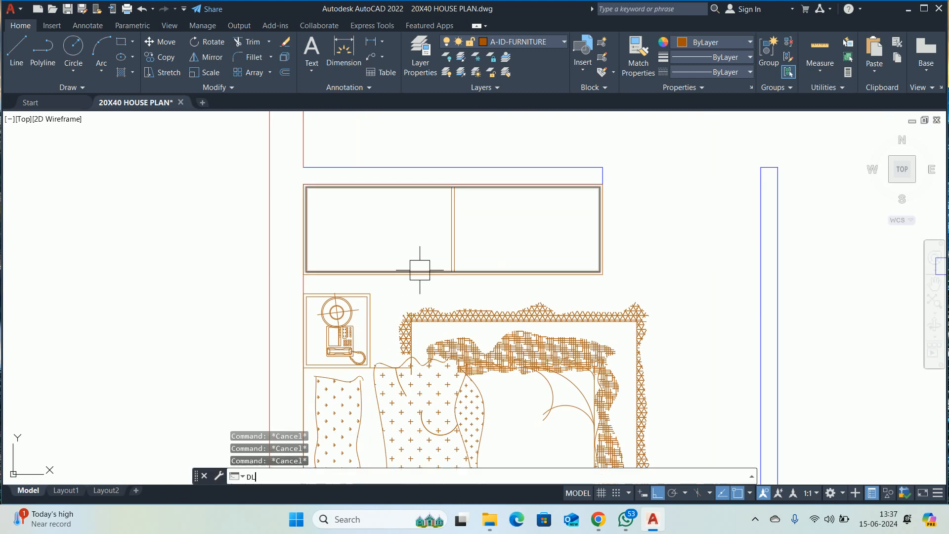
{"action": "key", "text": "Return"}
{"action": "scroll", "coordinate": [588, 240], "scroll_direction": "up", "scroll_amount": 4}
{"action": "left_click", "coordinate": [631, 264]}
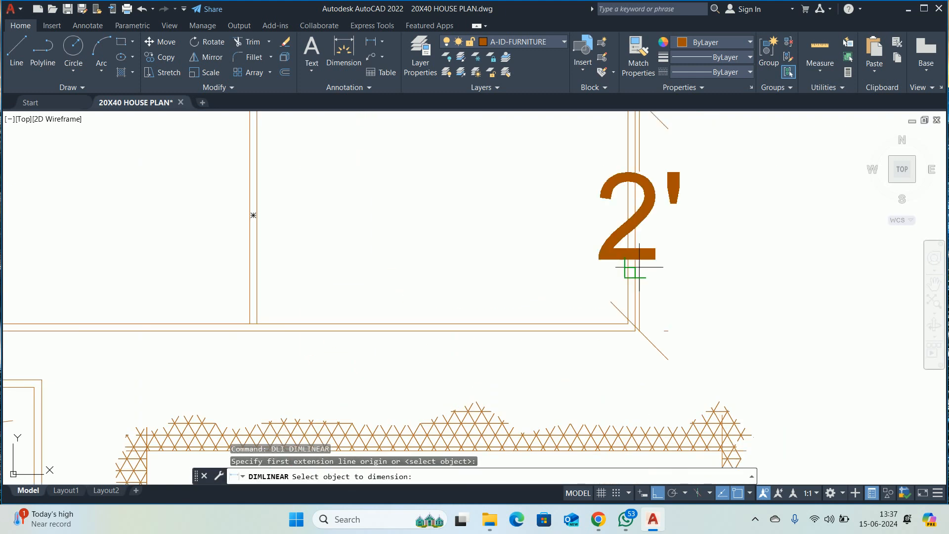
{"action": "key", "text": "Escape"}
{"action": "scroll", "coordinate": [714, 269], "scroll_direction": "down", "scroll_amount": 4}
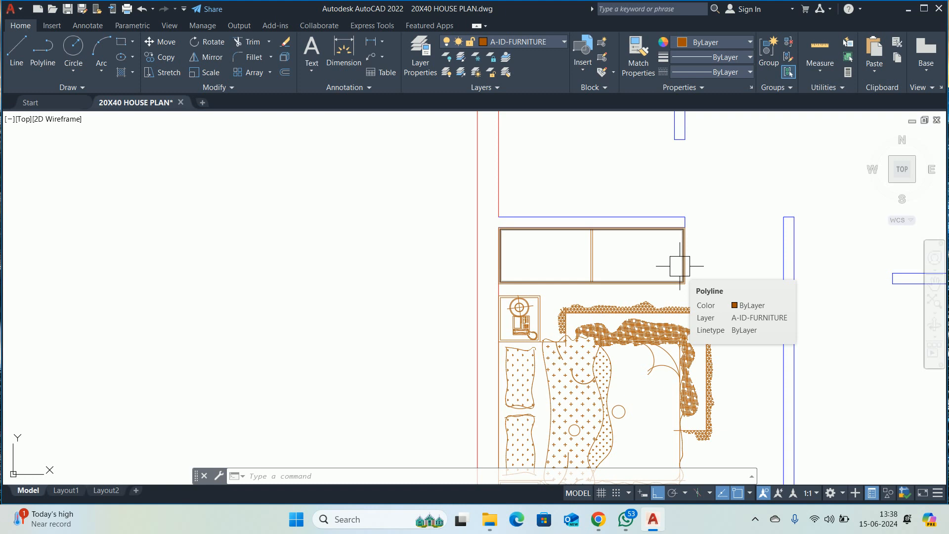
{"action": "key", "text": "Escape"}
{"action": "key", "text": "Escape"}
{"action": "key", "text": "Escape"}
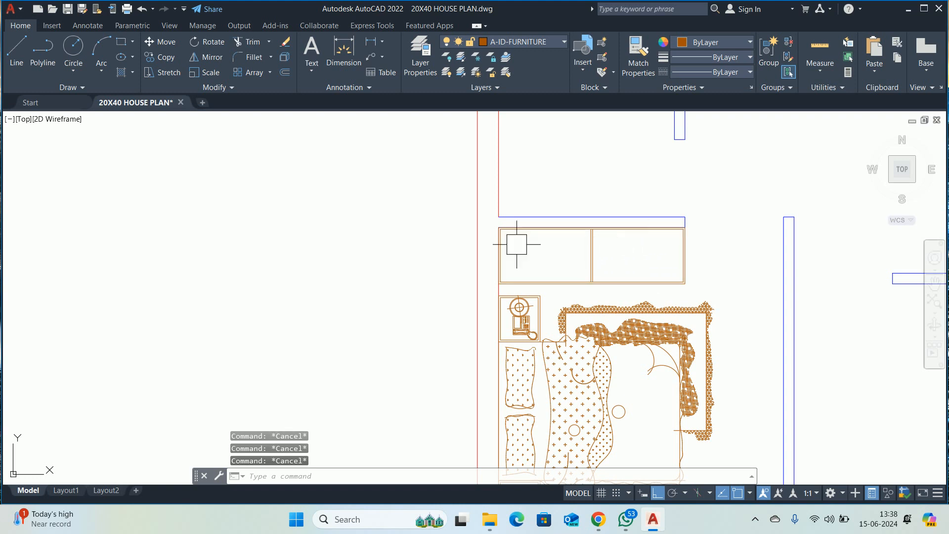
- Measure the inner size of the right compartment of the lower bedroom's wardrobe with quick measure
{"action": "scroll", "coordinate": [513, 244], "scroll_direction": "up", "scroll_amount": 2}
{"action": "left_click", "coordinate": [673, 43]}
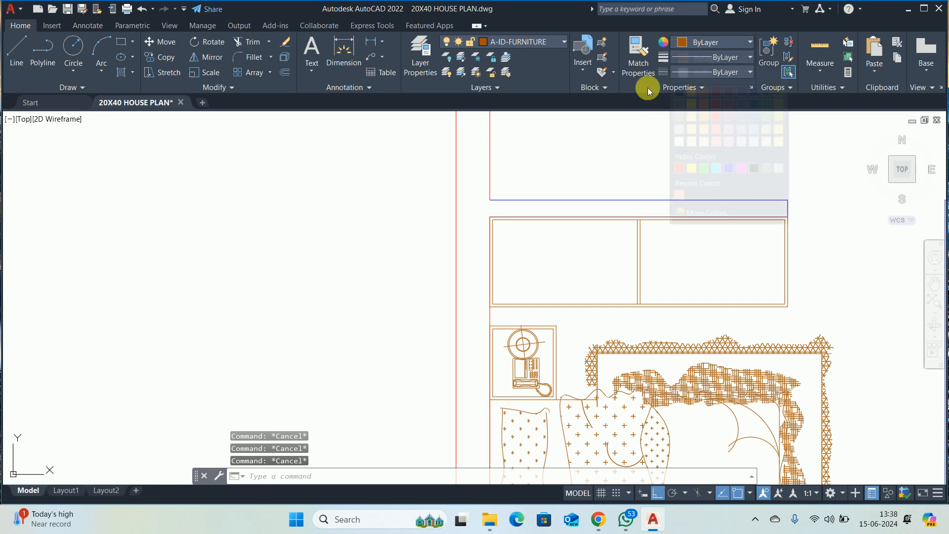
{"action": "left_click", "coordinate": [838, 11]}
{"action": "left_click", "coordinate": [813, 40]}
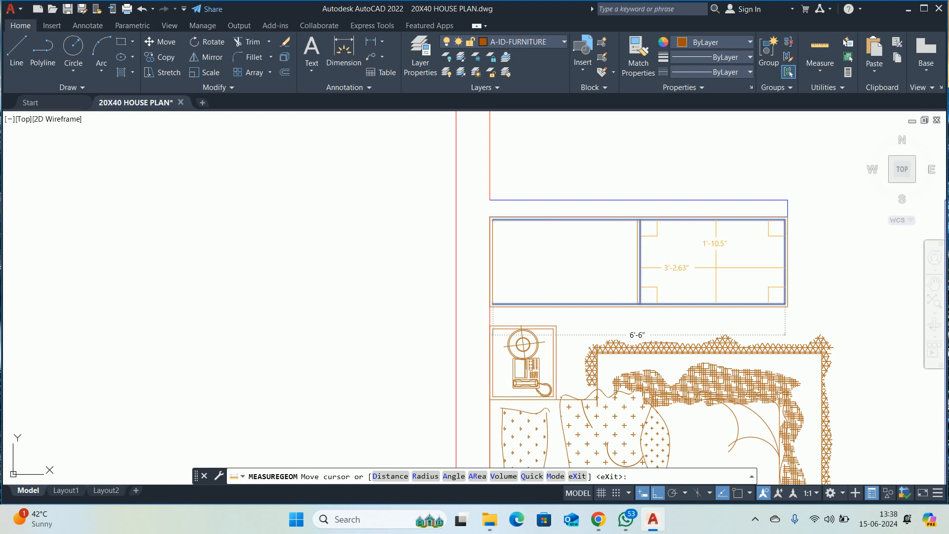
{"action": "key", "text": "Escape"}
{"action": "key", "text": "Escape"}
{"action": "middle_click_drag", "start_coordinate": [680, 273], "coordinate": [572, 269]}
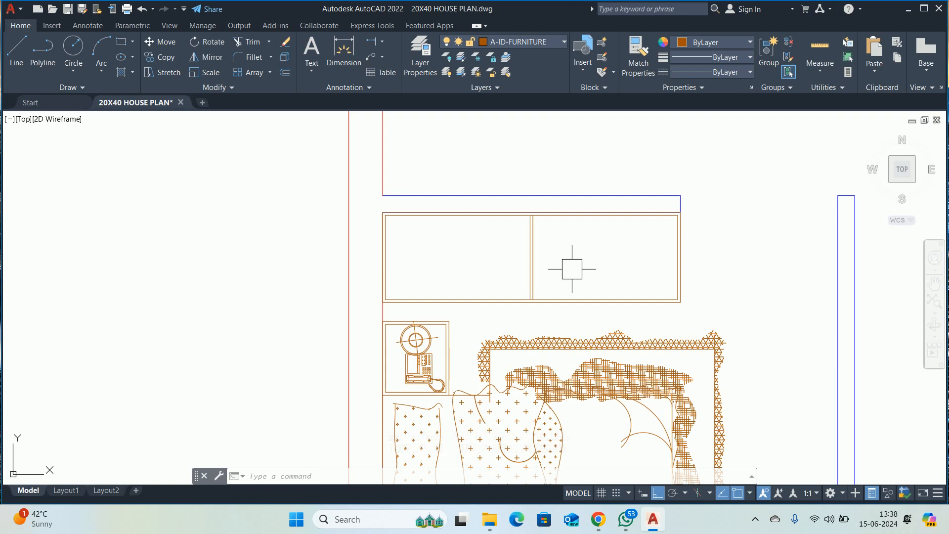
{"action": "middle_click_drag", "start_coordinate": [572, 269], "coordinate": [442, 234]}
{"action": "key", "text": "Escape"}
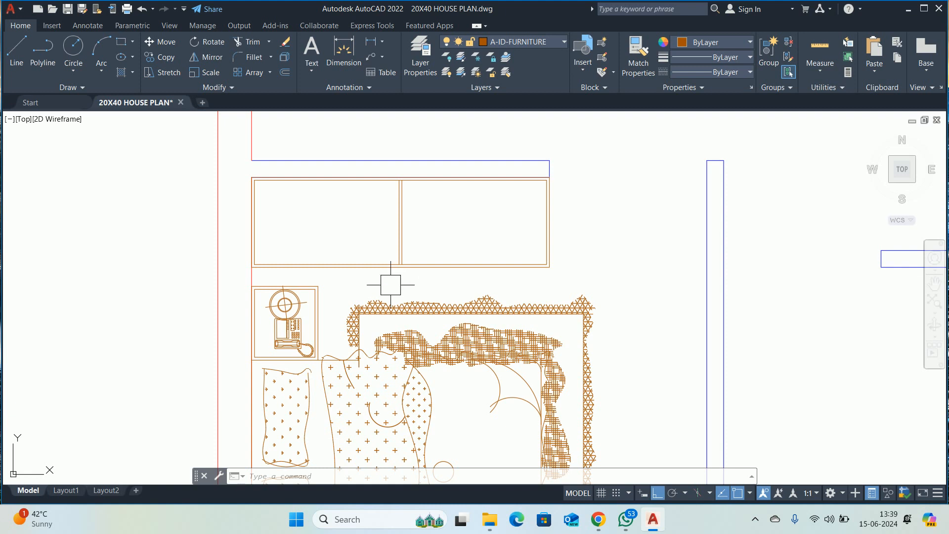
{"action": "key", "text": "Escape"}
{"action": "key", "text": "Escape"}
{"action": "key", "text": "Escape"}
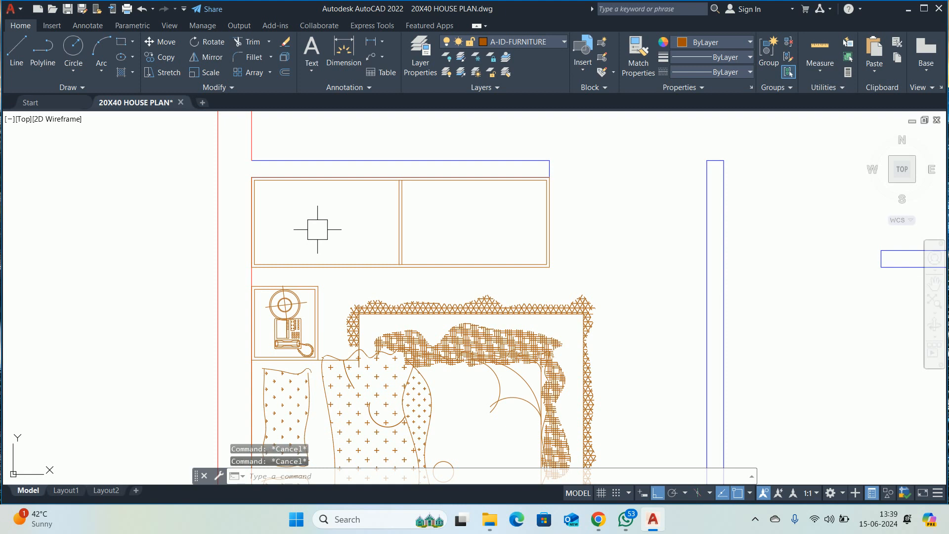
- Copy the clothes rail with its hangers from the upper bedroom's left wardrobe to the left inner edge's midpoint in the lower wardrobe
{"action": "scroll", "coordinate": [433, 232], "scroll_direction": "down", "scroll_amount": 3}
{"action": "scroll", "coordinate": [434, 232], "scroll_direction": "down", "scroll_amount": 2}
{"action": "middle_click_drag", "start_coordinate": [428, 216], "coordinate": [446, 264]}
{"action": "type", "text": "co"}
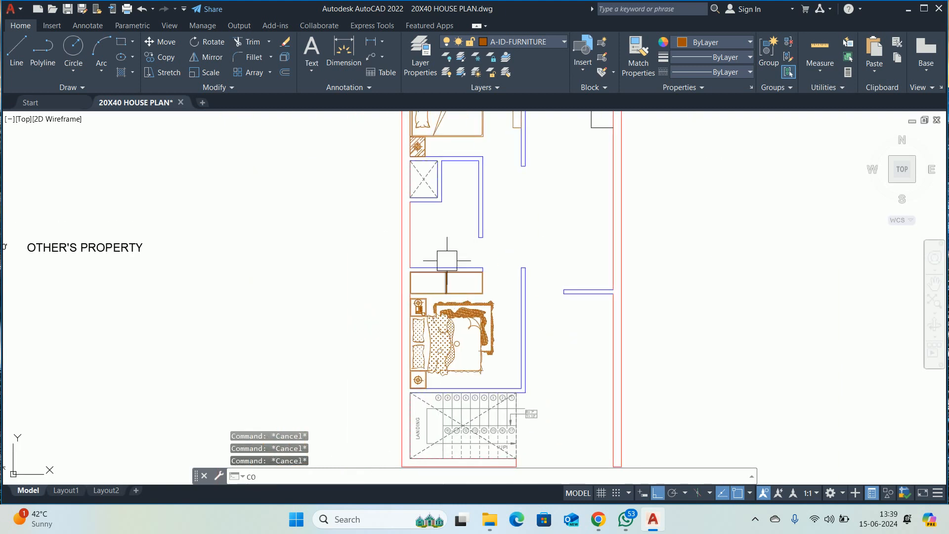
{"action": "key", "text": "space"}
{"action": "middle_click_drag", "start_coordinate": [423, 202], "coordinate": [424, 374]}
{"action": "scroll", "coordinate": [435, 211], "scroll_direction": "up", "scroll_amount": 8}
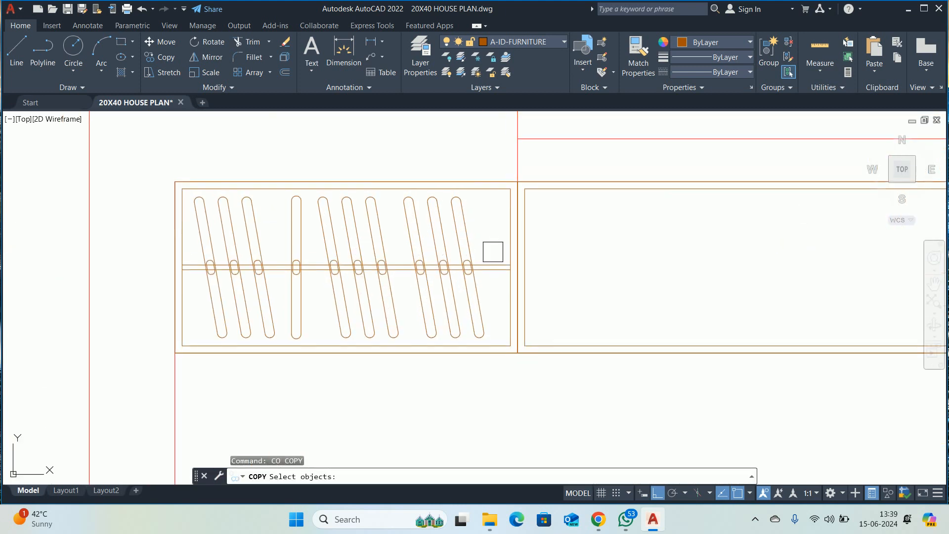
{"action": "left_click", "coordinate": [440, 218]}
{"action": "scroll", "coordinate": [388, 256], "scroll_direction": "down", "scroll_amount": 3}
{"action": "middle_click_drag", "start_coordinate": [388, 257], "coordinate": [564, 233]}
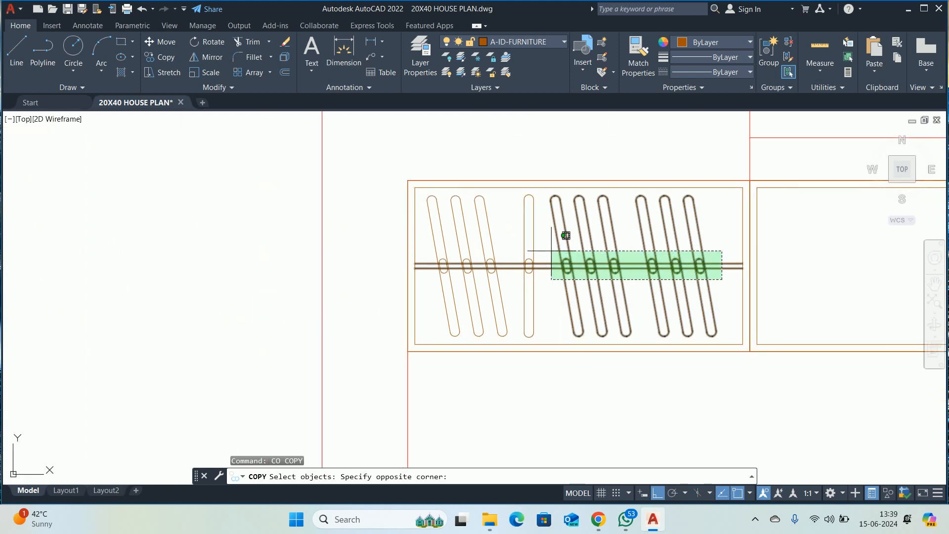
{"action": "left_click", "coordinate": [417, 248]}
{"action": "key", "text": "Return"}
{"action": "scroll", "coordinate": [410, 267], "scroll_direction": "up", "scroll_amount": 4}
{"action": "scroll", "coordinate": [410, 268], "scroll_direction": "up", "scroll_amount": 5}
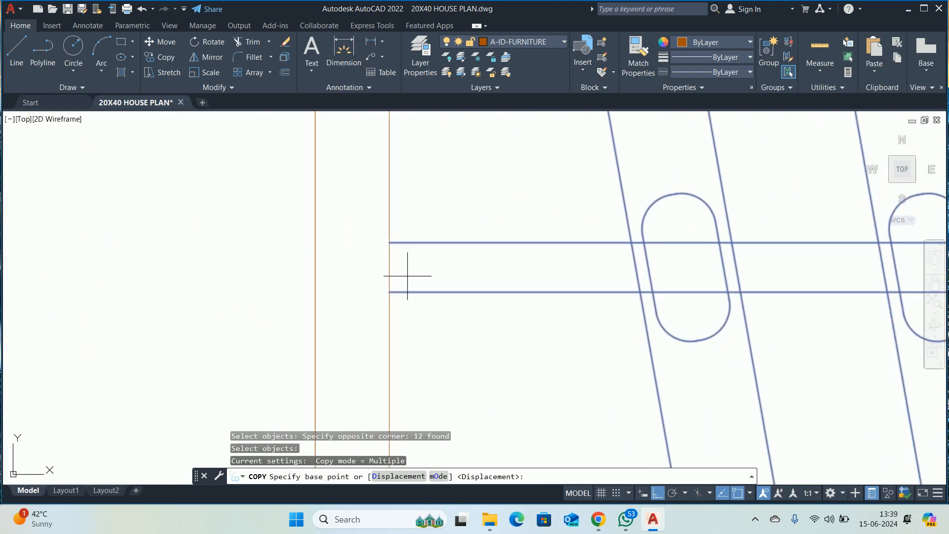
{"action": "left_click", "coordinate": [390, 267]}
{"action": "scroll", "coordinate": [366, 223], "scroll_direction": "down", "scroll_amount": 10}
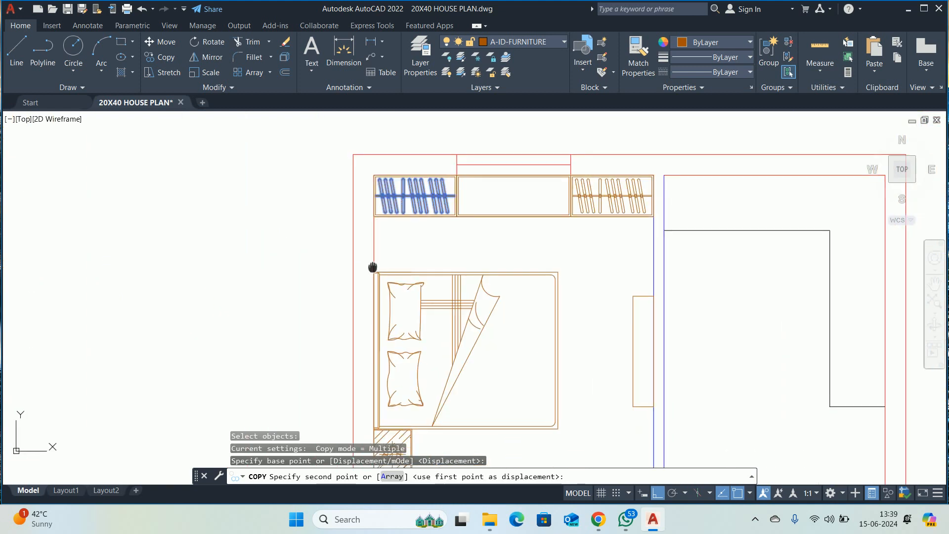
{"action": "scroll", "coordinate": [336, 208], "scroll_direction": "down", "scroll_amount": 4}
{"action": "scroll", "coordinate": [339, 174], "scroll_direction": "up", "scroll_amount": 6}
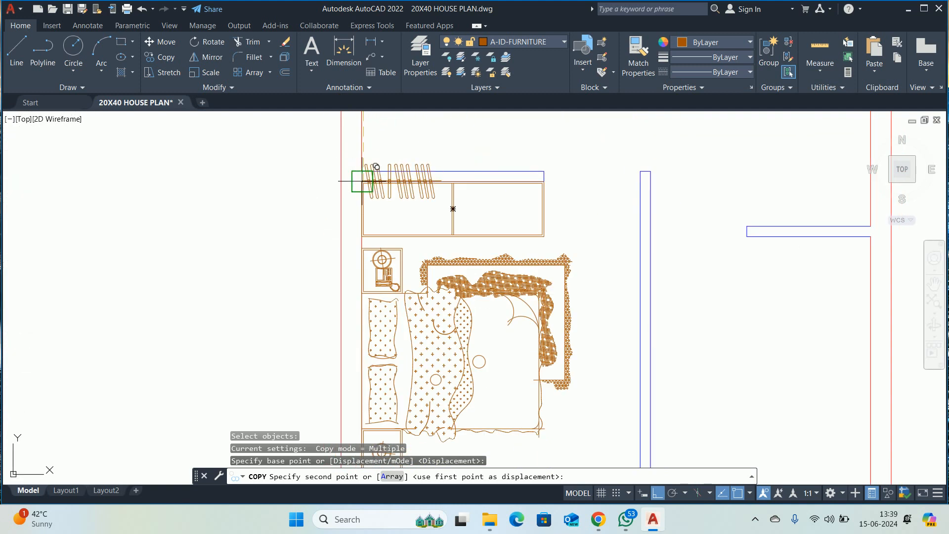
{"action": "scroll", "coordinate": [376, 198], "scroll_direction": "up", "scroll_amount": 3}
{"action": "left_click", "coordinate": [360, 201]}
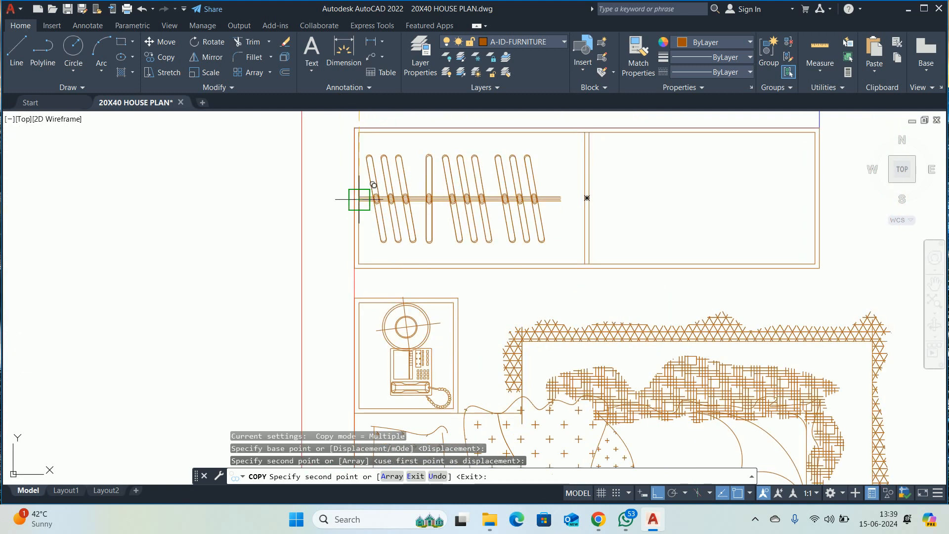
{"action": "key", "text": "Escape"}
{"action": "key", "text": "Escape"}
{"action": "key", "text": "Escape"}
- Extend both lines of the copied clothes rail to the wardrobe's centre divider
{"action": "scroll", "coordinate": [537, 187], "scroll_direction": "up", "scroll_amount": 5}
{"action": "key", "text": "Escape"}
{"action": "middle_click_drag", "start_coordinate": [517, 192], "coordinate": [490, 201]}
{"action": "key", "text": "space"}
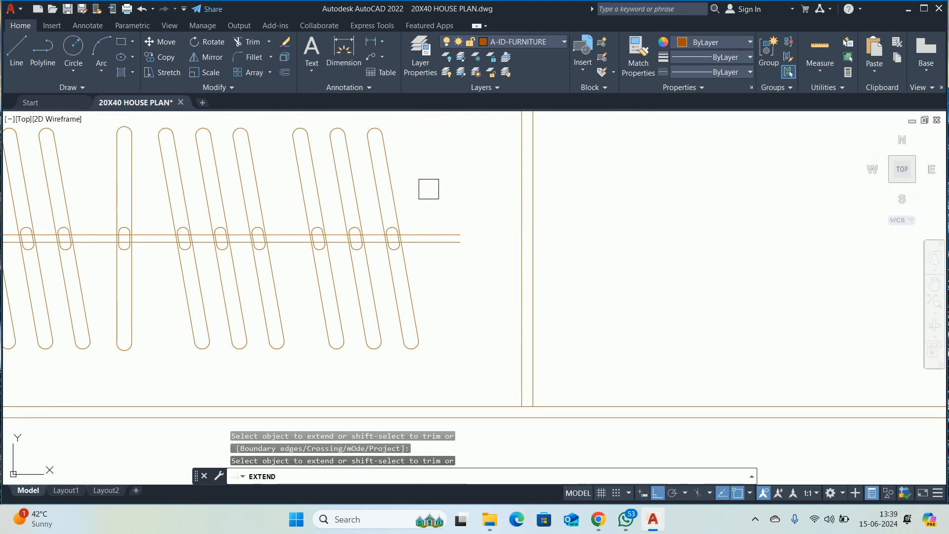
{"action": "left_click", "coordinate": [429, 190]}
{"action": "left_click", "coordinate": [447, 267]}
{"action": "key", "text": "space"}
{"action": "key", "text": "Escape"}
{"action": "scroll", "coordinate": [450, 248], "scroll_direction": "down", "scroll_amount": 5}
{"action": "middle_click_drag", "start_coordinate": [450, 249], "coordinate": [440, 256]}
{"action": "key", "text": "Escape"}
{"action": "key", "text": "Escape"}
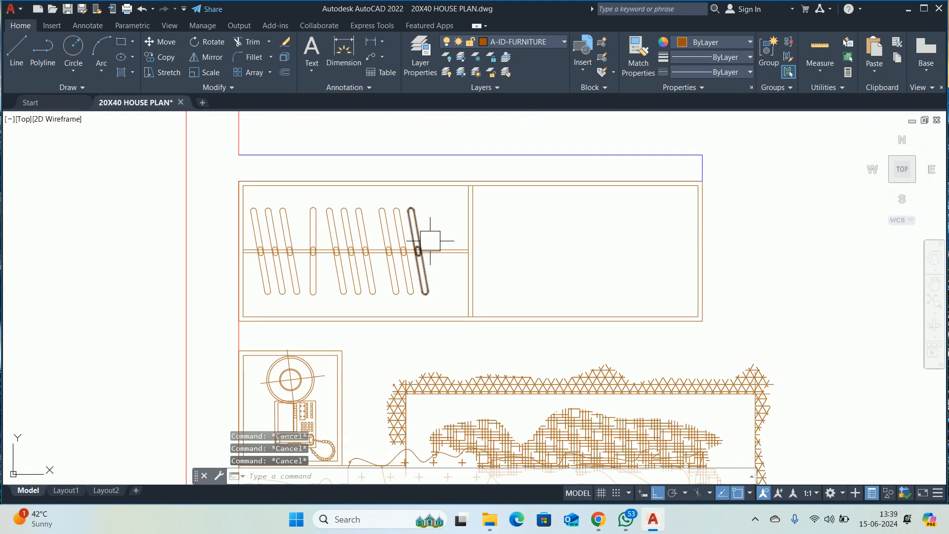
- Copy the straight hanger along the rail to the free space between the last slanted hanger and the divider
{"action": "type", "text": "co"}
{"action": "key", "text": "space"}
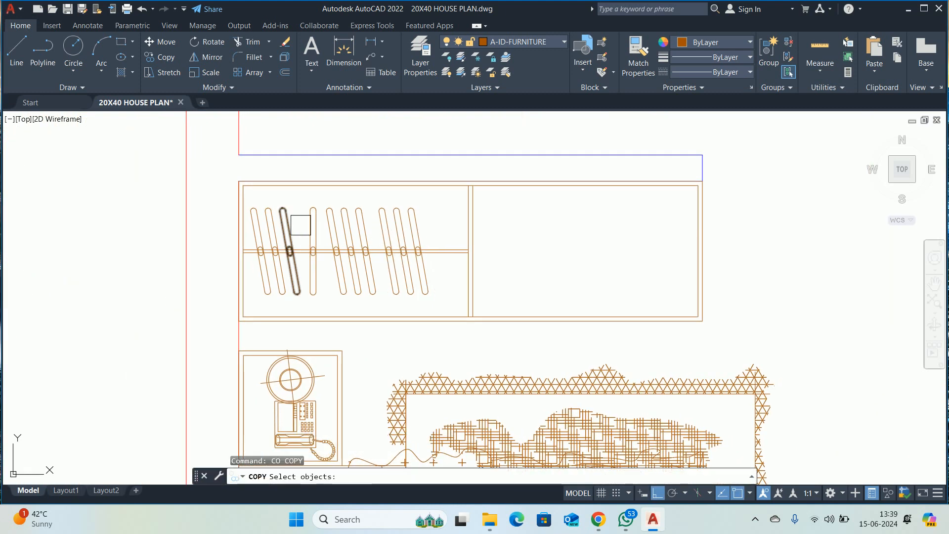
{"action": "left_click", "coordinate": [310, 218]}
{"action": "scroll", "coordinate": [310, 218], "scroll_direction": "up", "scroll_amount": 3}
{"action": "key", "text": "space"}
{"action": "scroll", "coordinate": [307, 212], "scroll_direction": "up", "scroll_amount": 1}
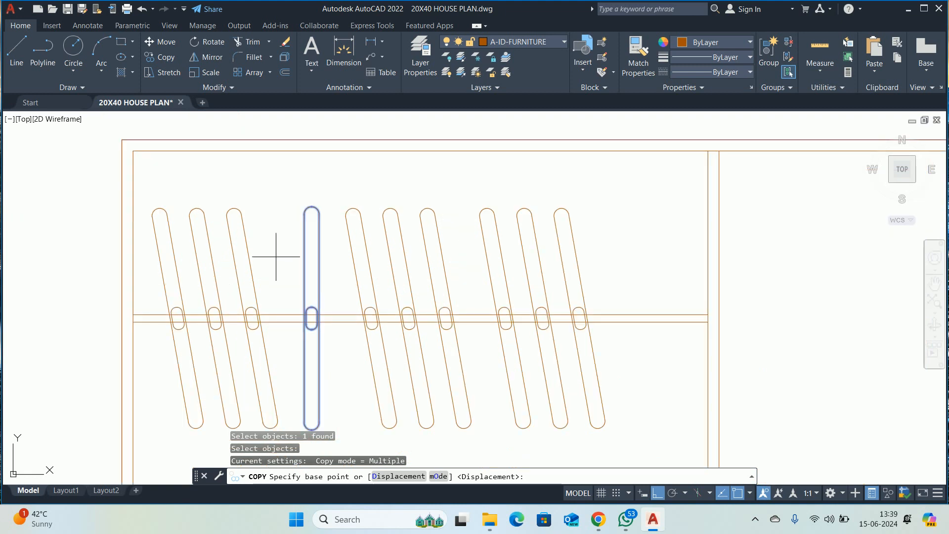
{"action": "middle_click_drag", "start_coordinate": [290, 399], "coordinate": [309, 269]}
{"action": "left_click", "coordinate": [296, 287]}
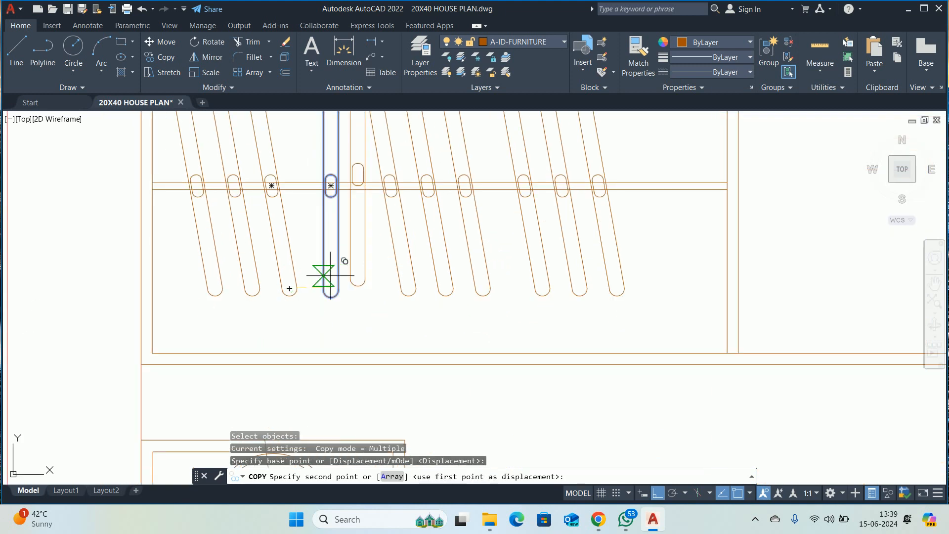
{"action": "left_click", "coordinate": [634, 279]}
{"action": "scroll", "coordinate": [625, 286], "scroll_direction": "down", "scroll_amount": 3}
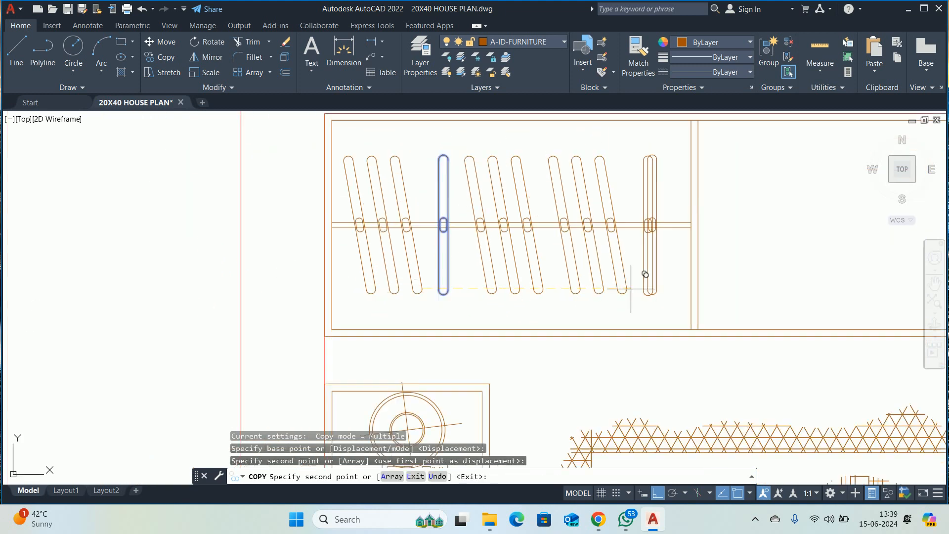
{"action": "key", "text": "Escape"}
{"action": "key", "text": "Escape"}
{"action": "key", "text": "Escape"}
- Copy the last straight hanger 2.5" along the rail towards the lower wardrobe's centre divider
{"action": "scroll", "coordinate": [653, 260], "scroll_direction": "up", "scroll_amount": 4}
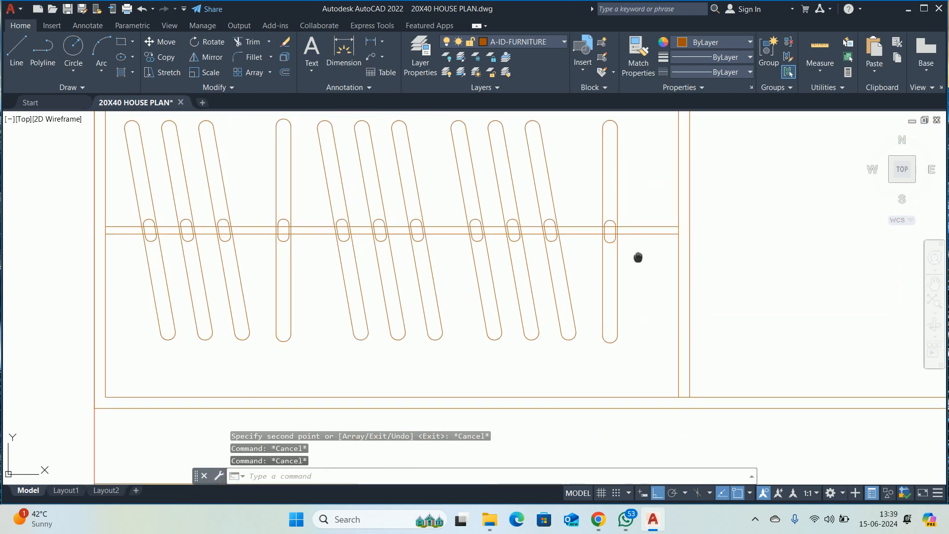
{"action": "key", "text": "Escape"}
{"action": "type", "text": "co"}
{"action": "key", "text": "Return"}
{"action": "left_click", "coordinate": [564, 280]}
{"action": "key", "text": "Return"}
{"action": "left_click", "coordinate": [686, 285]}
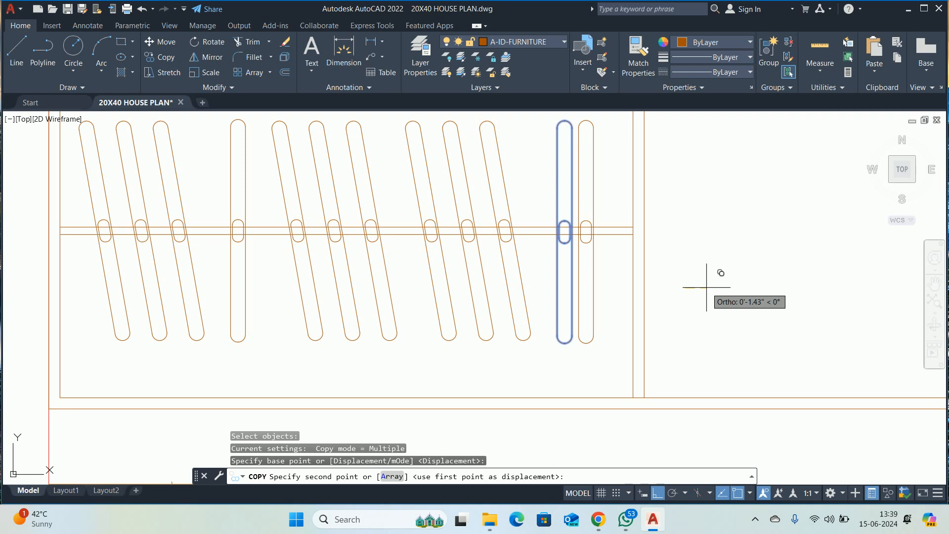
{"action": "key", "text": "Return"}
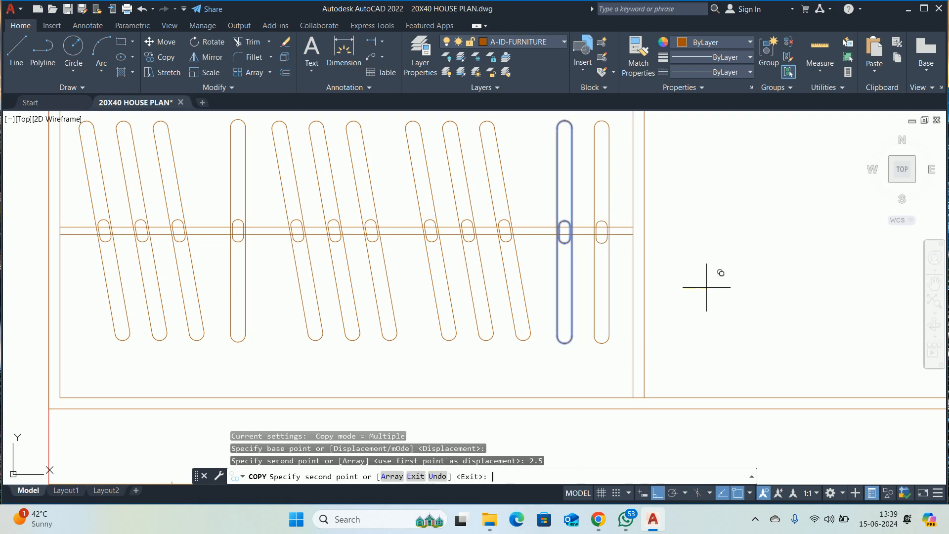
{"action": "key", "text": "Escape"}
{"action": "scroll", "coordinate": [683, 276], "scroll_direction": "down", "scroll_amount": 5}
{"action": "type", "text": "co"}
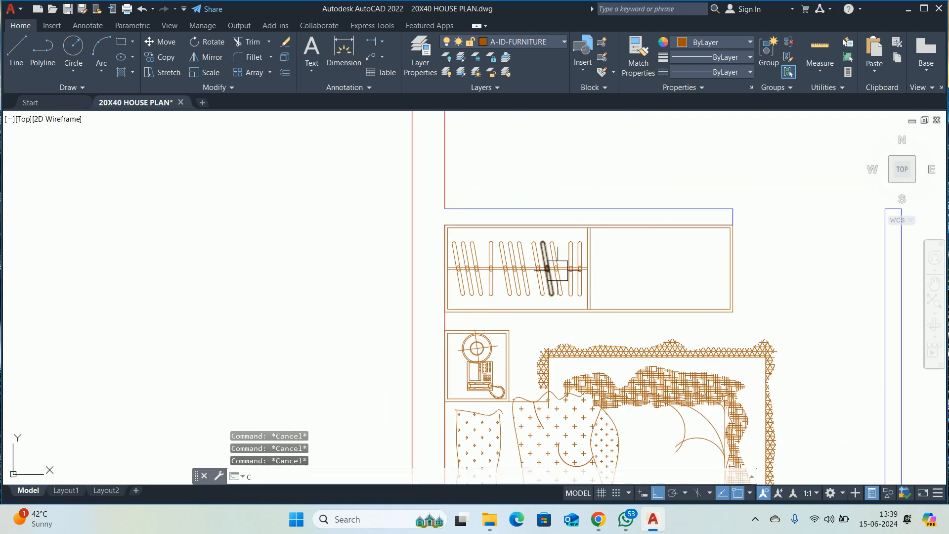
{"action": "key", "text": "Return"}
{"action": "scroll", "coordinate": [559, 279], "scroll_direction": "up", "scroll_amount": 4}
{"action": "key", "text": "Escape"}
{"action": "key", "text": "Escape"}
- Mirror the clothes rail and all hangers about the wardrobe's vertical centre line into the right compartment, keeping the originals
{"action": "type", "text": "mi"}
{"action": "key", "text": "Return"}
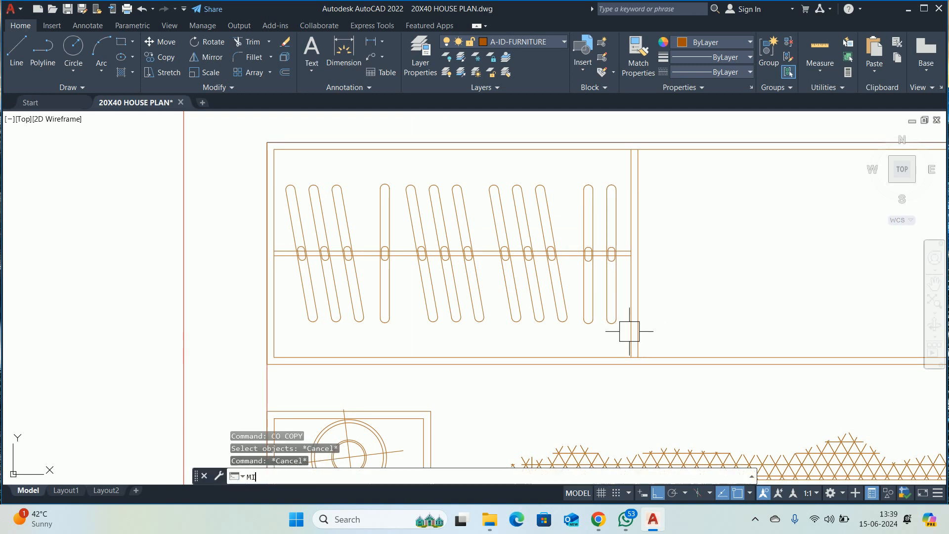
{"action": "scroll", "coordinate": [613, 331], "scroll_direction": "up", "scroll_amount": 2}
{"action": "left_click", "coordinate": [625, 336]}
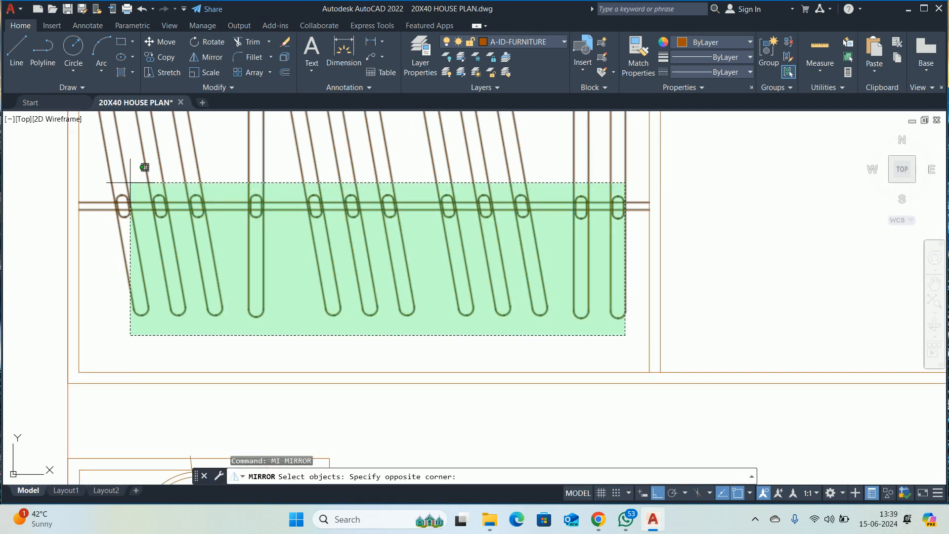
{"action": "left_click", "coordinate": [128, 187]}
{"action": "scroll", "coordinate": [302, 208], "scroll_direction": "down", "scroll_amount": 4}
{"action": "scroll", "coordinate": [297, 246], "scroll_direction": "up", "scroll_amount": 3}
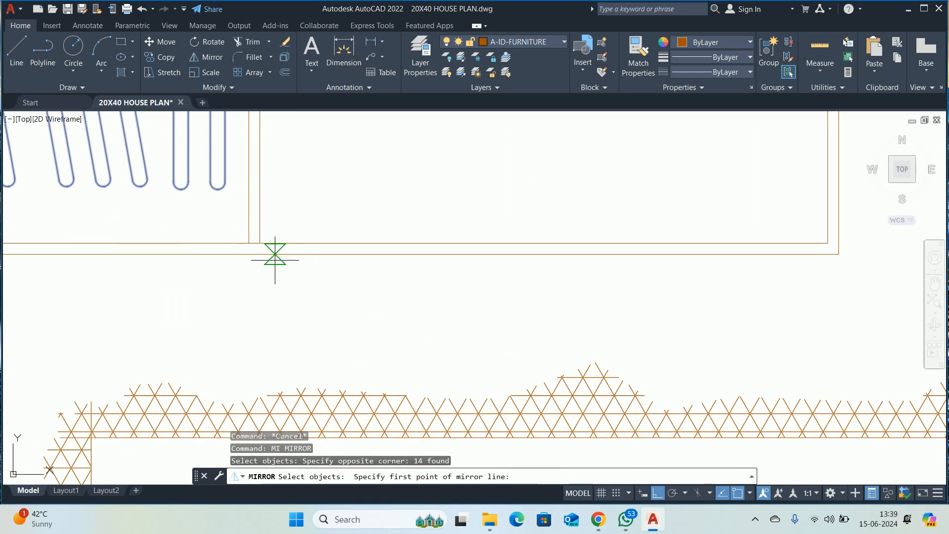
{"action": "left_click", "coordinate": [255, 255]}
{"action": "left_click", "coordinate": [249, 296]}
{"action": "key", "text": "Return"}
{"action": "key", "text": "Escape"}
{"action": "key", "text": "Escape"}
{"action": "scroll", "coordinate": [360, 245], "scroll_direction": "down", "scroll_amount": 6}
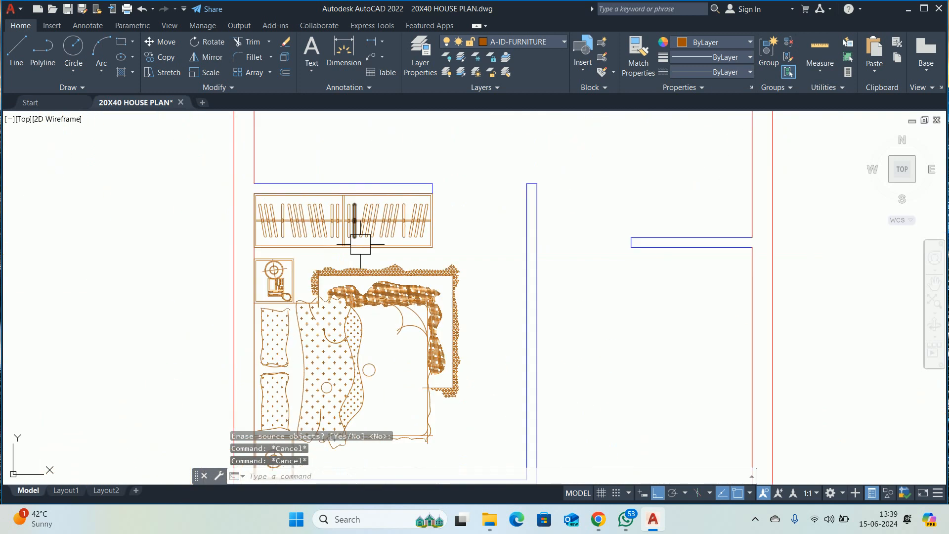
{"action": "key", "text": "Escape"}
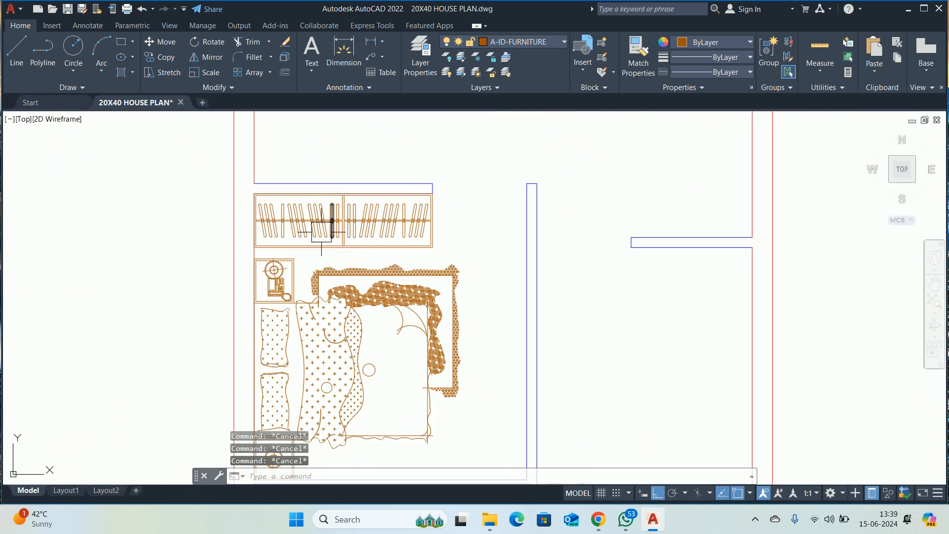
- Measure the passage widths between the interior walls around both bedrooms with quick measure
{"action": "scroll", "coordinate": [261, 367], "scroll_direction": "down", "scroll_amount": 2}
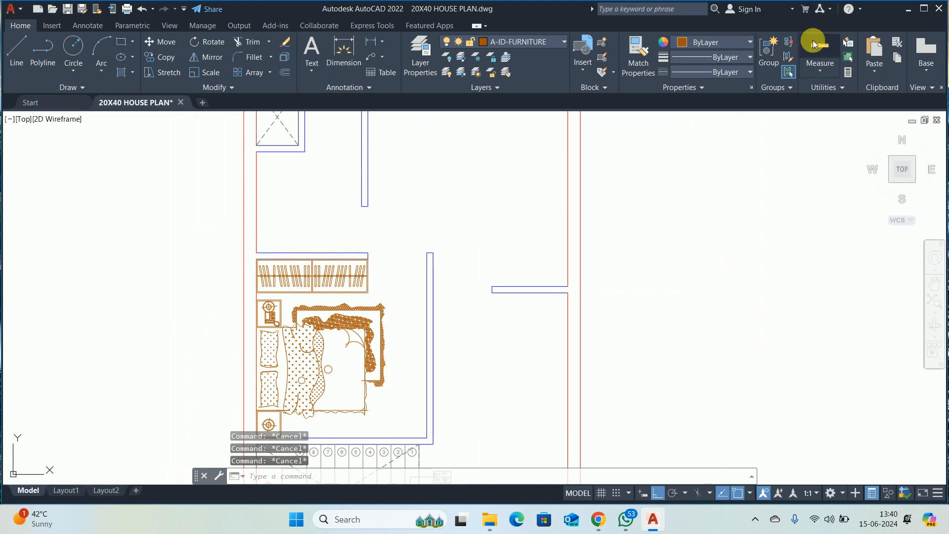
{"action": "left_click", "coordinate": [815, 44]}
{"action": "scroll", "coordinate": [530, 276], "scroll_direction": "up", "scroll_amount": 4}
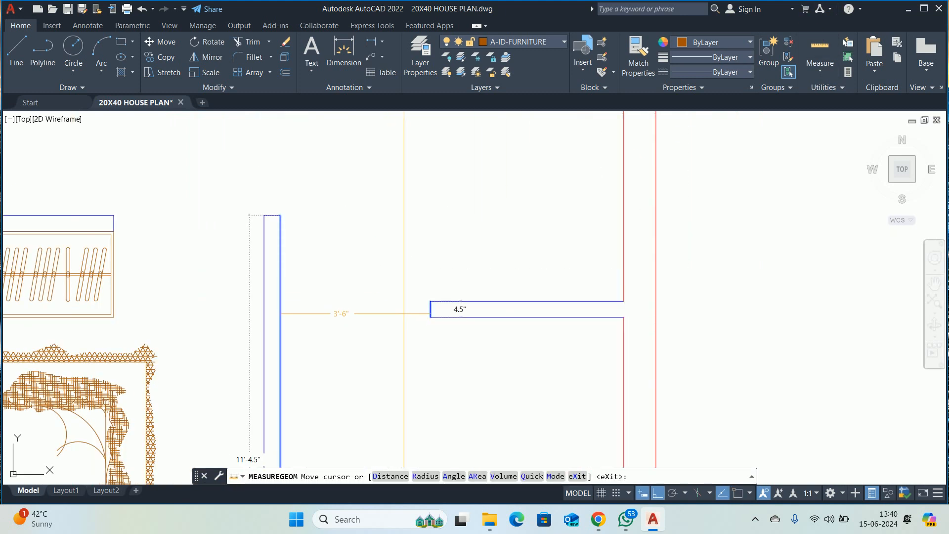
{"action": "scroll", "coordinate": [408, 312], "scroll_direction": "down", "scroll_amount": 3}
{"action": "scroll", "coordinate": [316, 277], "scroll_direction": "up", "scroll_amount": 3}
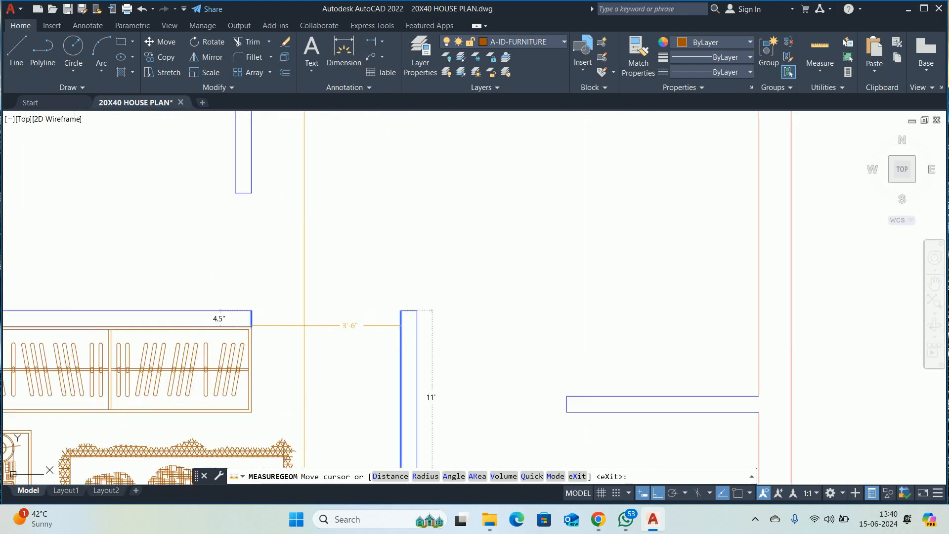
{"action": "scroll", "coordinate": [243, 269], "scroll_direction": "down", "scroll_amount": 4}
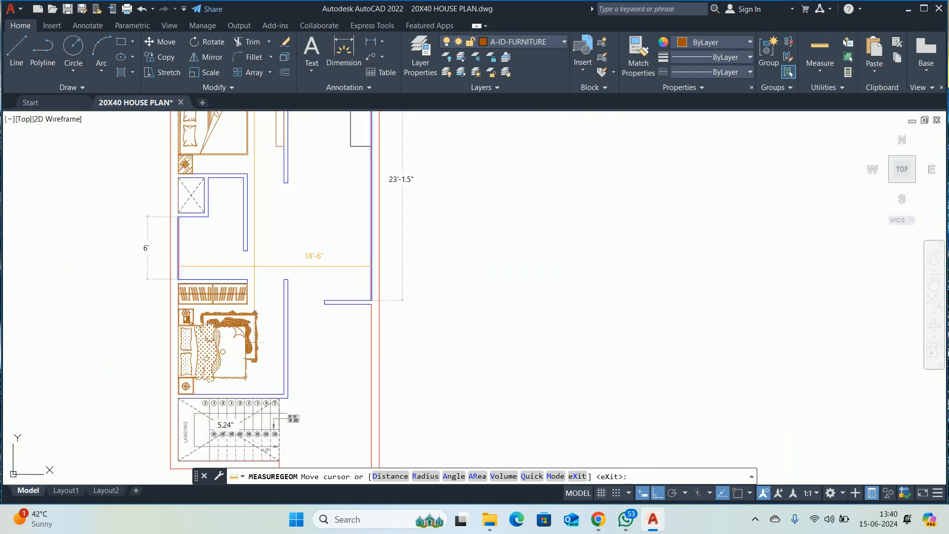
{"action": "scroll", "coordinate": [284, 257], "scroll_direction": "up", "scroll_amount": 4}
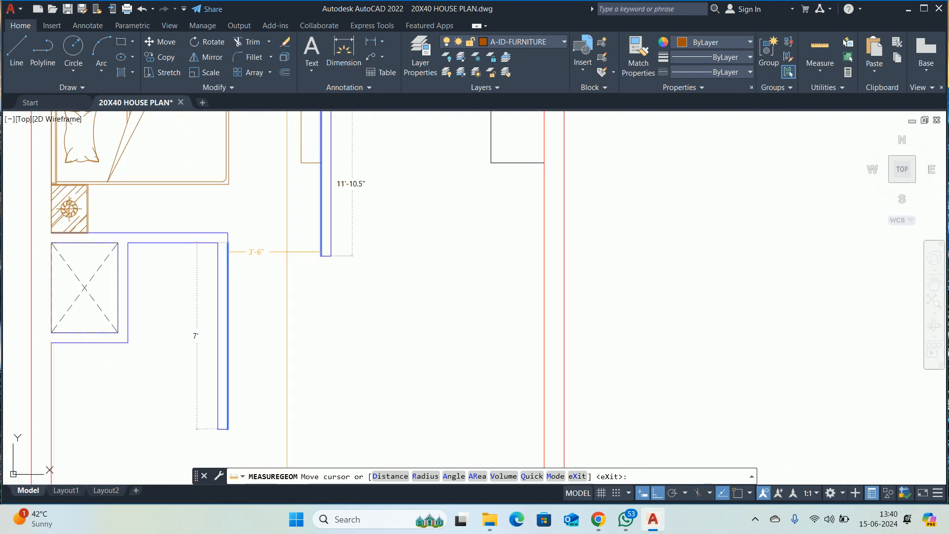
{"action": "scroll", "coordinate": [293, 322], "scroll_direction": "down", "scroll_amount": 5}
{"action": "mouse_move", "coordinate": [293, 322]}
{"action": "middle_mouse_down"}
{"action": "mouse_move", "coordinate": [370, 309]}
{"action": "mouse_move", "coordinate": [380, 270]}
{"action": "middle_mouse_up"}
{"action": "key", "text": "Escape"}
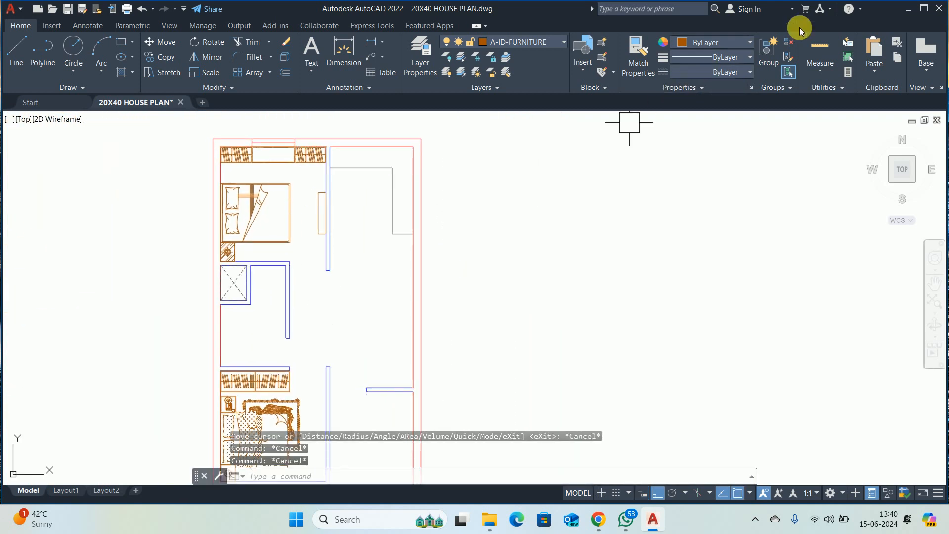
- Measure the open hall area between the interior walls and the right outer wall with quick measure
{"action": "left_click", "coordinate": [821, 49]}
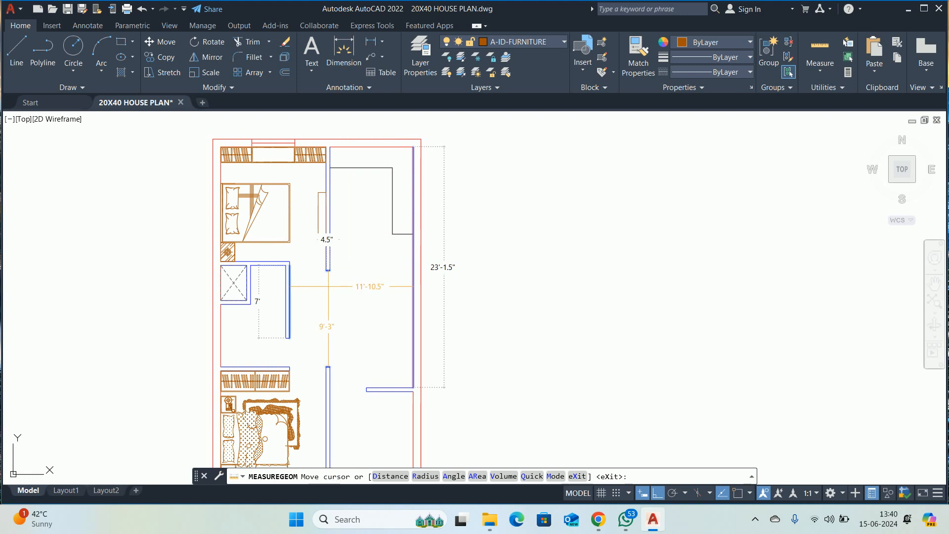
{"action": "key", "text": "Escape"}
{"action": "scroll", "coordinate": [275, 387], "scroll_direction": "up", "scroll_amount": 5}
{"action": "scroll", "coordinate": [386, 252], "scroll_direction": "down", "scroll_amount": 2}
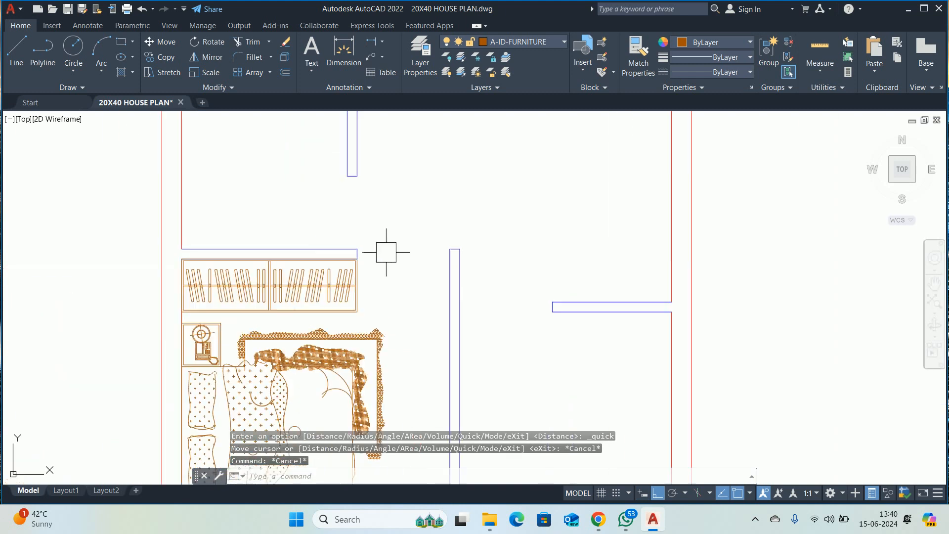
{"action": "scroll", "coordinate": [386, 253], "scroll_direction": "down", "scroll_amount": 3}
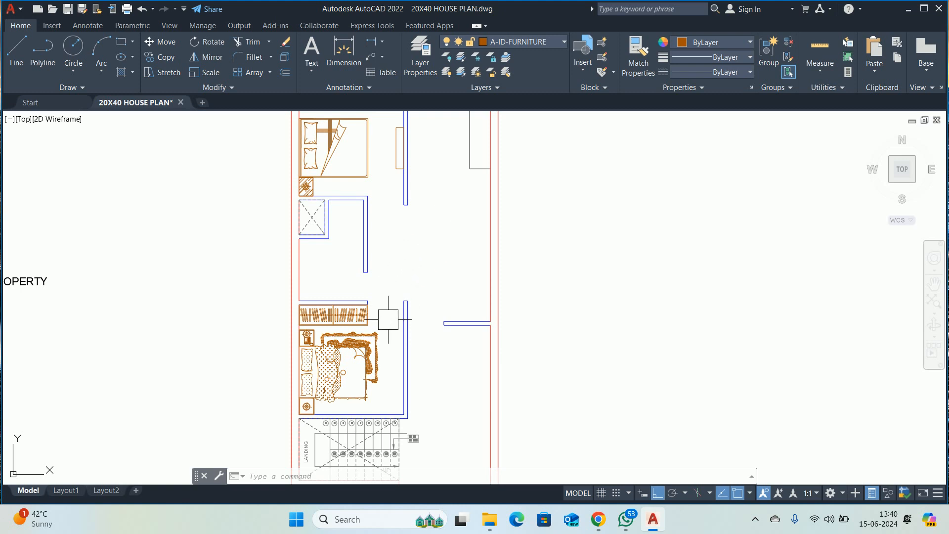
{"action": "key", "text": "Escape"}
{"action": "key", "text": "Escape"}
{"action": "key", "text": "Escape"}
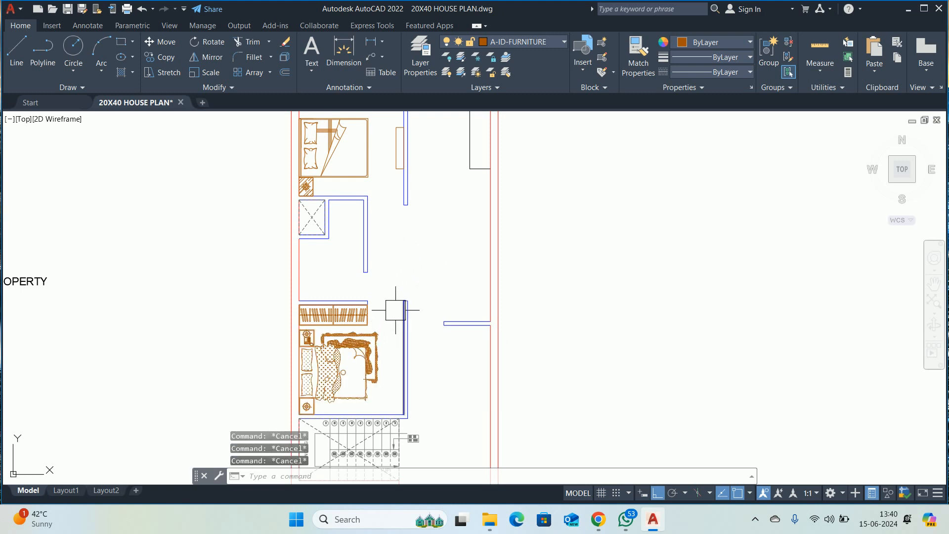
{"action": "scroll", "coordinate": [399, 293], "scroll_direction": "down", "scroll_amount": 4}
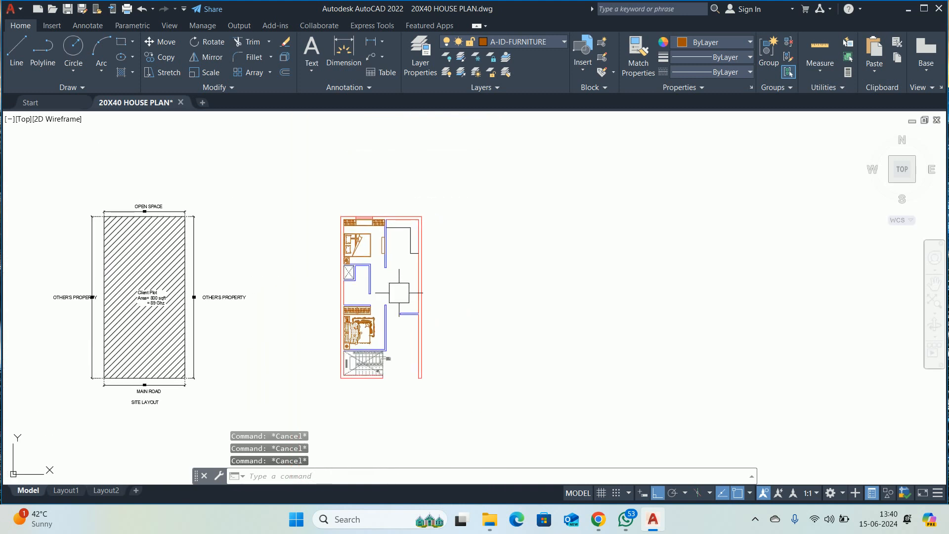
{"action": "scroll", "coordinate": [403, 281], "scroll_direction": "up", "scroll_amount": 4}
{"action": "scroll", "coordinate": [402, 264], "scroll_direction": "up", "scroll_amount": 2}
{"action": "middle_click_drag", "start_coordinate": [401, 256], "coordinate": [390, 311]}
{"action": "scroll", "coordinate": [297, 186], "scroll_direction": "down", "scroll_amount": 2}
{"action": "middle_click_drag", "start_coordinate": [296, 216], "coordinate": [298, 226]}
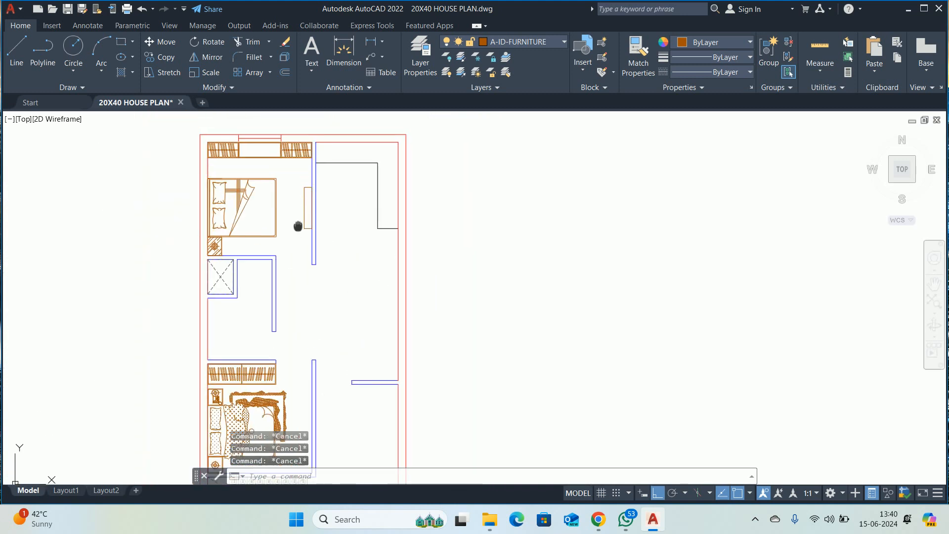
{"action": "scroll", "coordinate": [359, 173], "scroll_direction": "up", "scroll_amount": 2}
{"action": "mouse_move", "coordinate": [350, 172]}
{"action": "middle_mouse_down"}
{"action": "mouse_move", "coordinate": [350, 193]}
{"action": "mouse_move", "coordinate": [342, 191]}
{"action": "middle_mouse_up"}
{"action": "type", "text": "o"}
{"action": "key", "text": "Return"}
{"action": "type", "text": "24"}
{"action": "key", "text": "Return"}
{"action": "scroll", "coordinate": [282, 187], "scroll_direction": "up", "scroll_amount": 3}
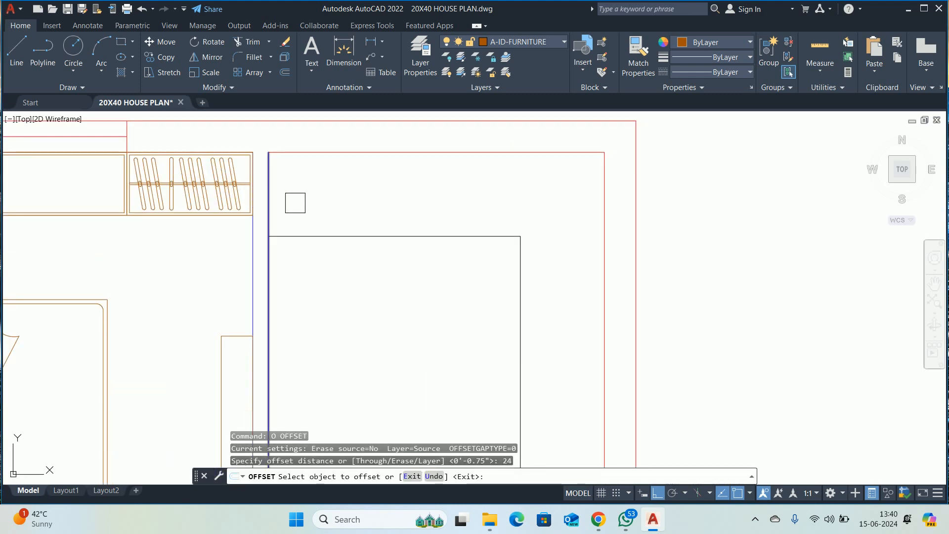
{"action": "key", "text": "Escape"}
- Create a new layer named A-ID-KITCHEN
{"action": "type", "text": "la"}
{"action": "key", "text": "Return"}
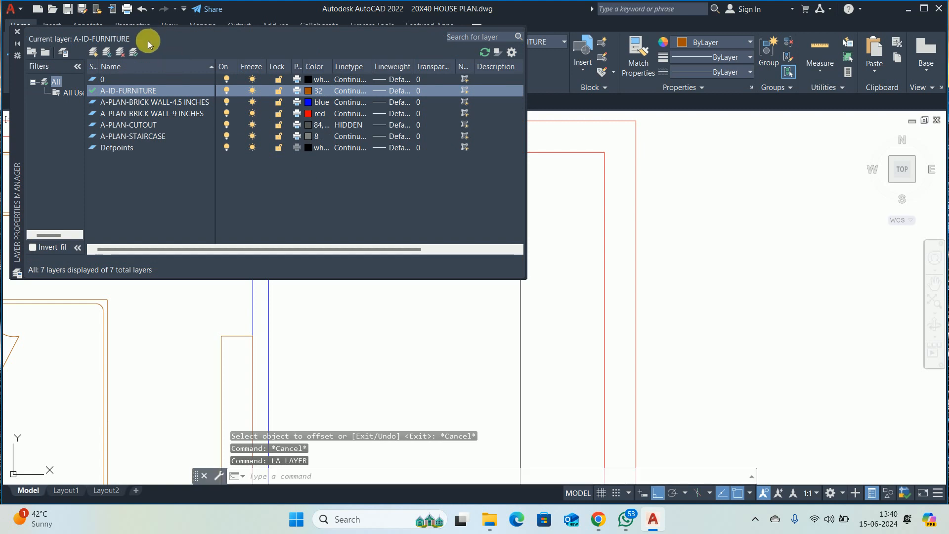
{"action": "left_click", "coordinate": [93, 53]}
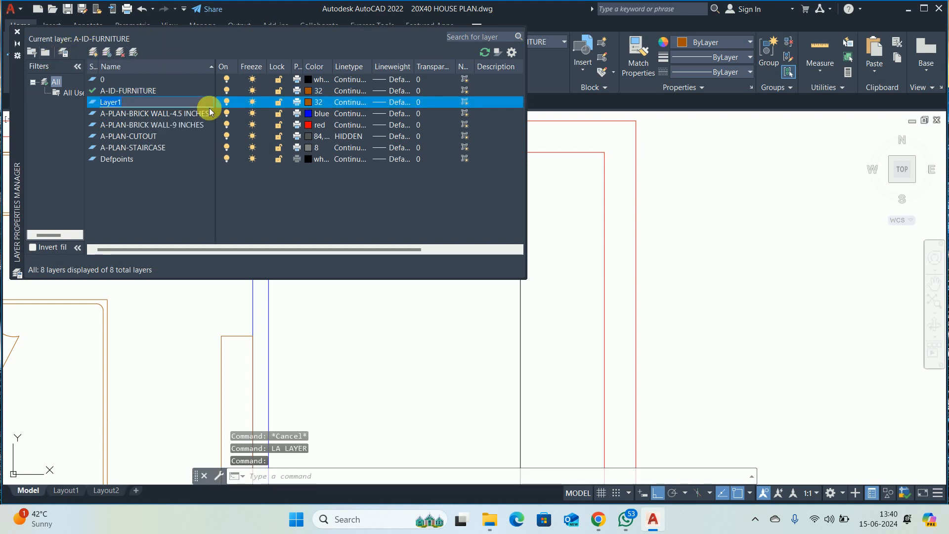
{"action": "type", "text": "A"}
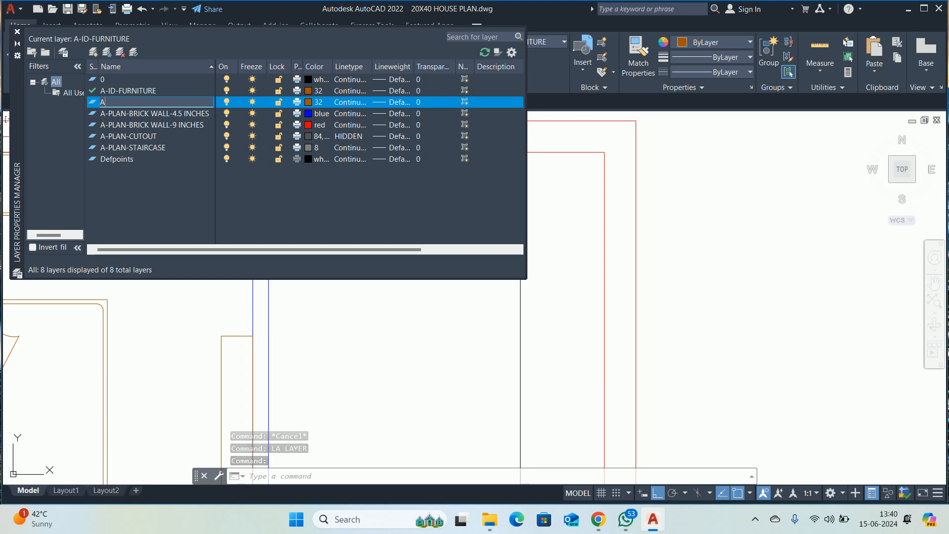
{"action": "type", "text": "-ID-KITCHEN"}
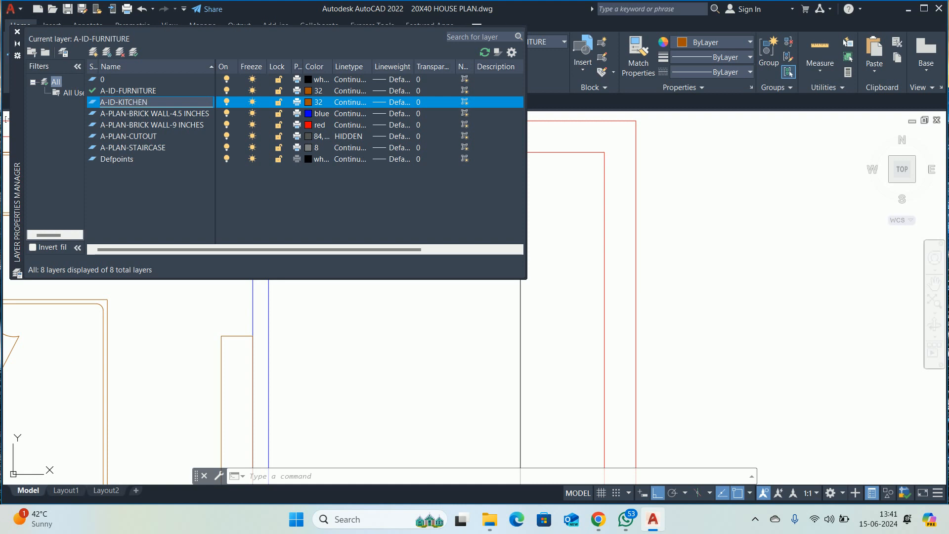
- Set the A-ID-KITCHEN layer's colour to index 30 and make it the current layer
{"action": "left_click", "coordinate": [307, 102]}
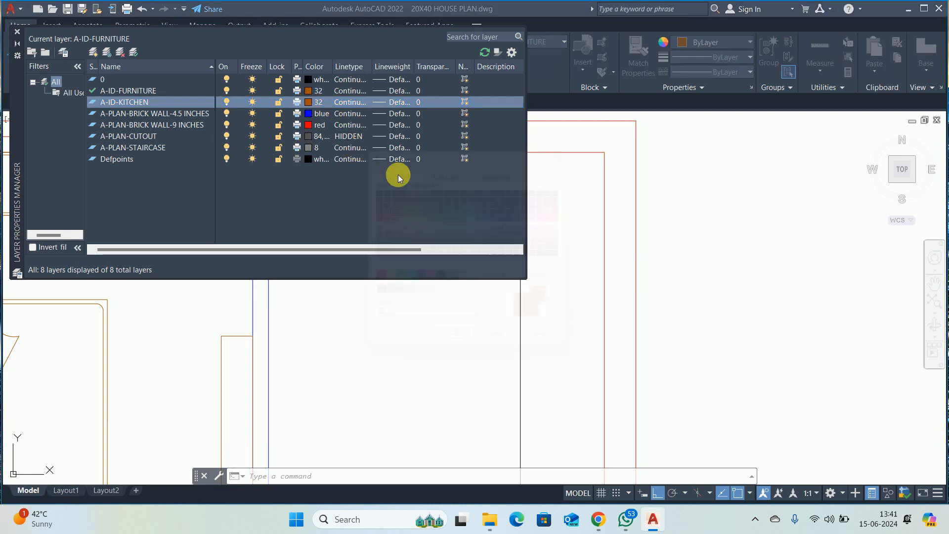
{"action": "left_click", "coordinate": [387, 216]}
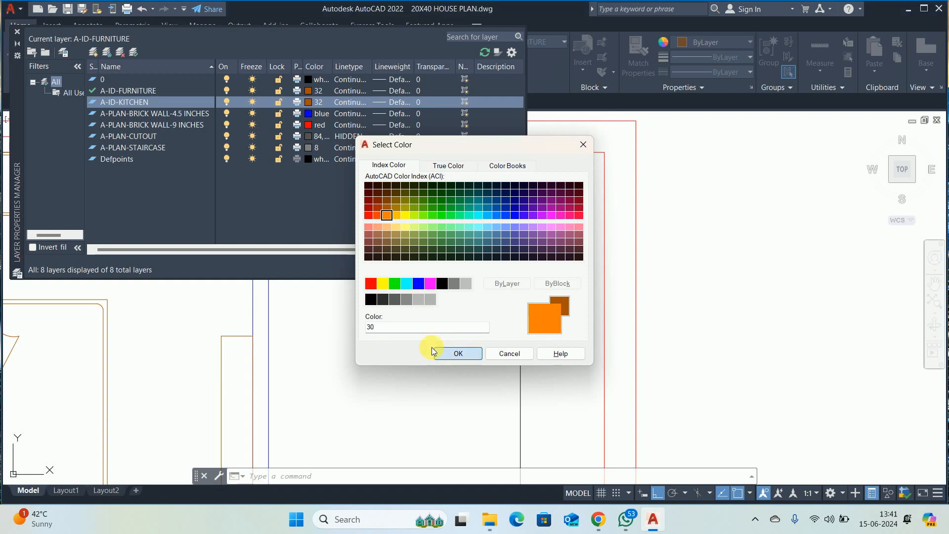
{"action": "left_click", "coordinate": [435, 353]}
{"action": "left_click", "coordinate": [150, 105]}
{"action": "double_click", "coordinate": [93, 102]}
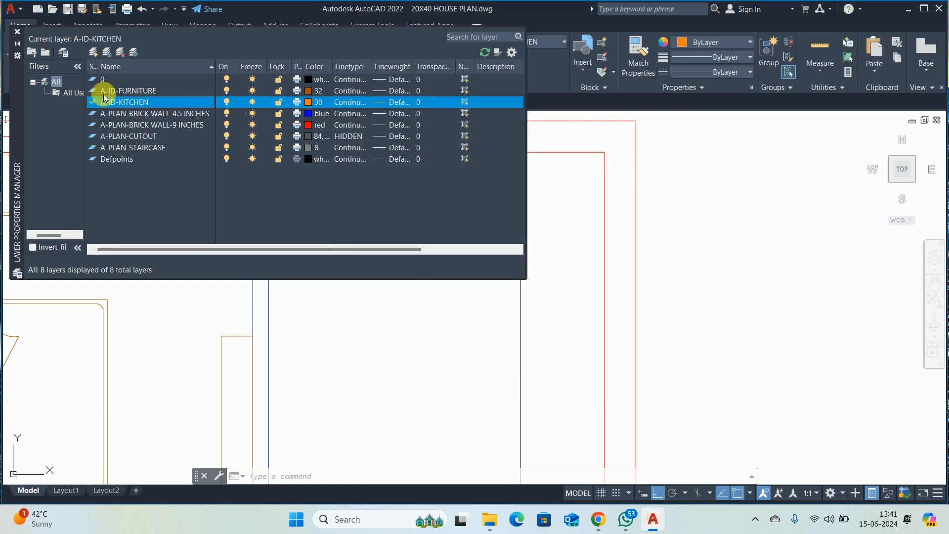
{"action": "left_click", "coordinate": [17, 32]}
- Draw a short vertical reference line on the kitchen layer in the empty space to the right of the plan
{"action": "scroll", "coordinate": [398, 205], "scroll_direction": "down", "scroll_amount": 2}
{"action": "mouse_move", "coordinate": [398, 205]}
{"action": "middle_mouse_down"}
{"action": "mouse_move", "coordinate": [440, 225]}
{"action": "mouse_move", "coordinate": [434, 234]}
{"action": "middle_mouse_up"}
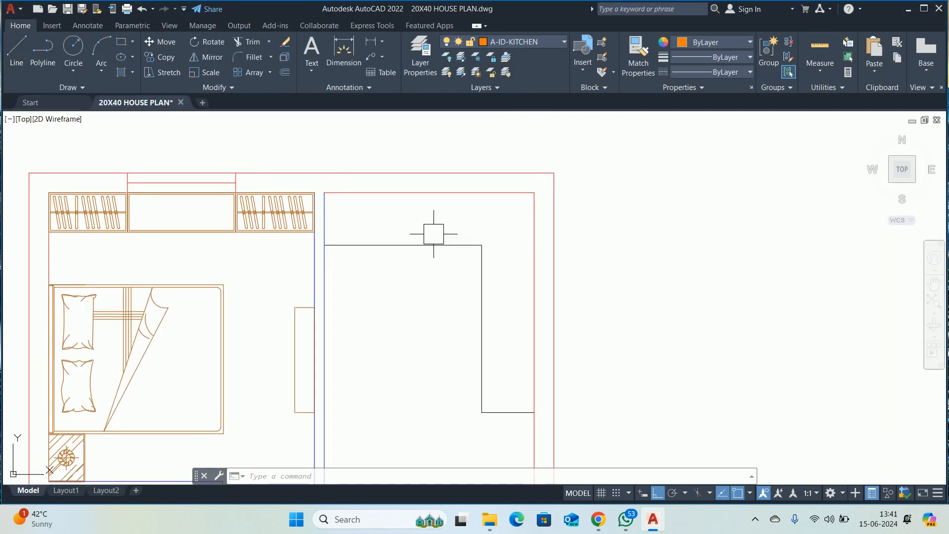
{"action": "key", "text": "Return"}
{"action": "key", "text": "Escape"}
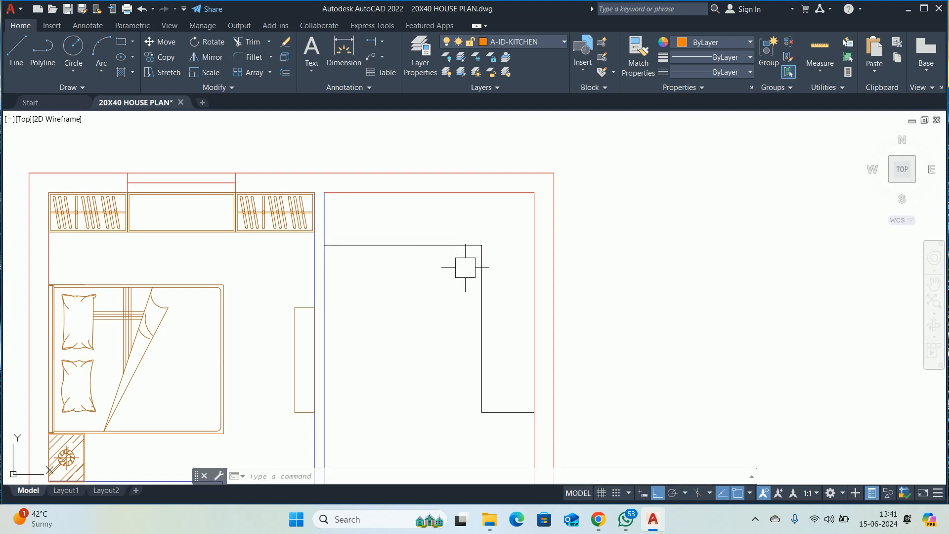
{"action": "type", "text": "l"}
{"action": "key", "text": "Return"}
{"action": "left_click", "coordinate": [643, 261]}
{"action": "left_click", "coordinate": [621, 316]}
{"action": "key", "text": "Escape"}
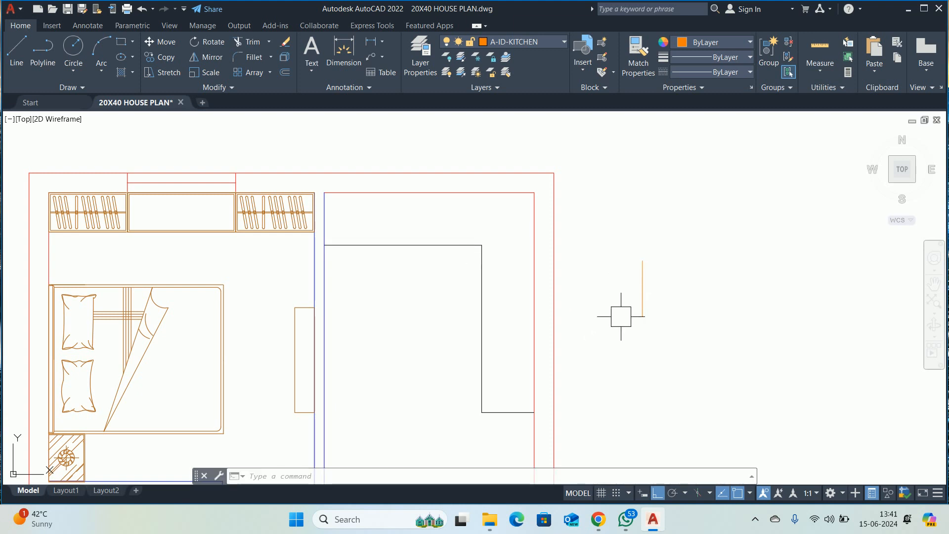
- Match the kitchen counter outline's properties to the short reference line and delete the reference line
{"action": "type", "text": "ma"}
{"action": "key", "text": "Return"}
{"action": "left_click", "coordinate": [642, 303]}
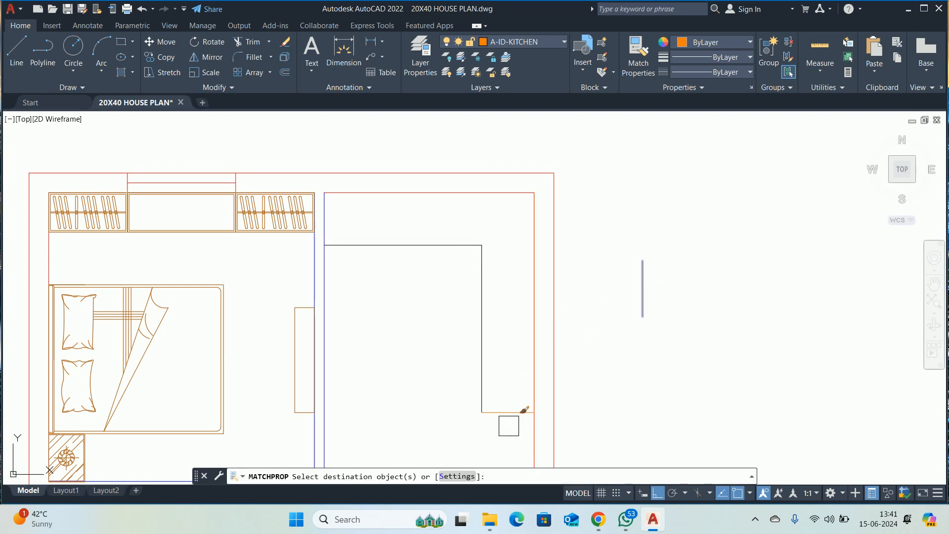
{"action": "left_click", "coordinate": [504, 448]}
{"action": "left_click", "coordinate": [452, 214]}
{"action": "key", "text": "Return"}
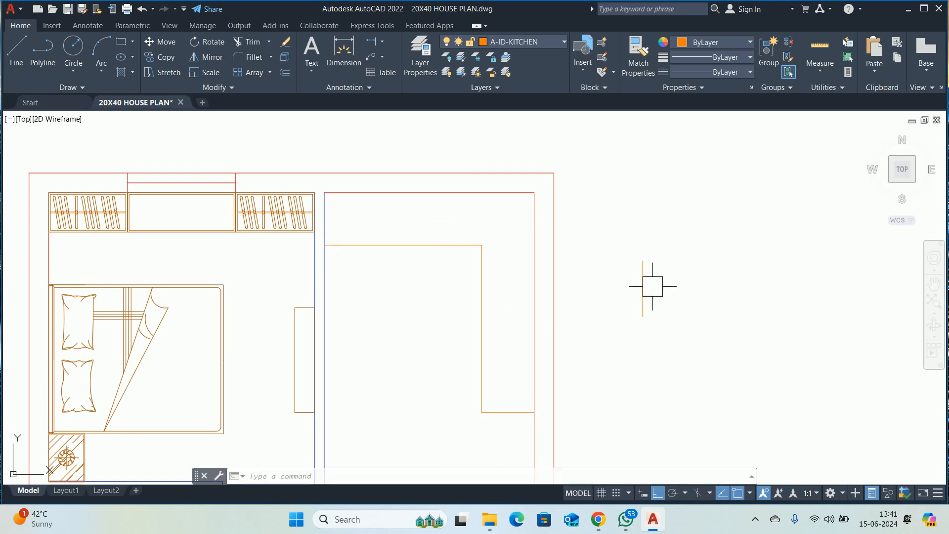
{"action": "left_click", "coordinate": [643, 288]}
{"action": "key", "text": "Delete"}
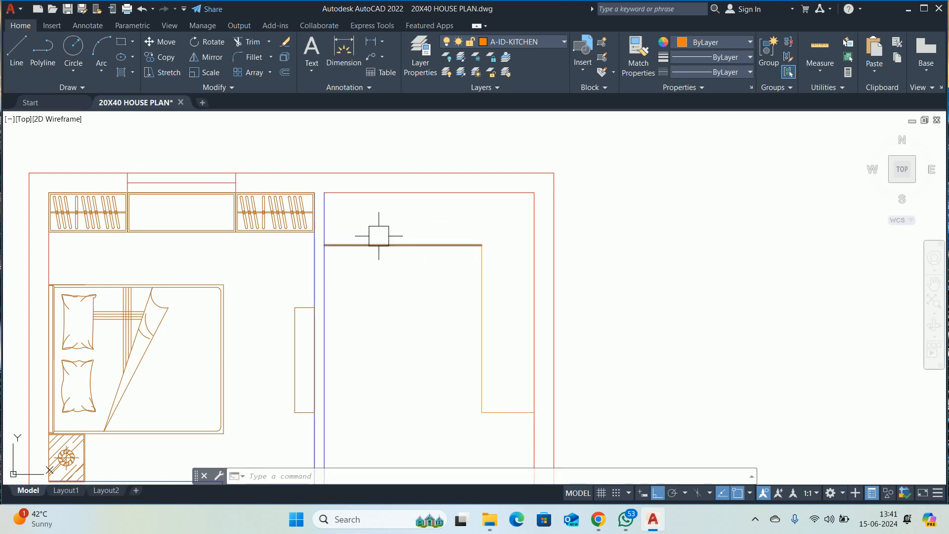
- Offset the kitchen's left wall line 2' to the right, into the kitchen
{"action": "type", "text": "o"}
{"action": "key", "text": "Return"}
{"action": "type", "text": "2"}
{"action": "key", "text": "Return"}
{"action": "scroll", "coordinate": [329, 247], "scroll_direction": "up", "scroll_amount": 3}
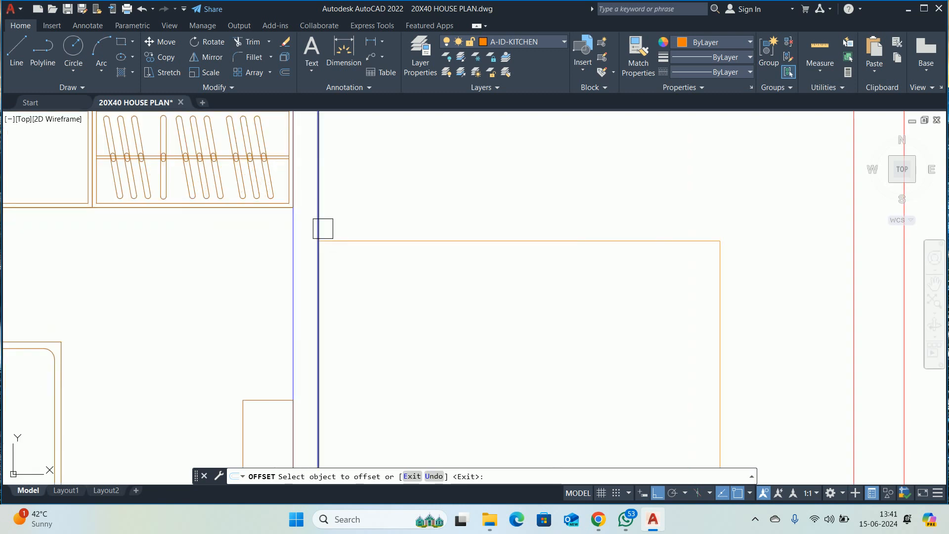
{"action": "left_click", "coordinate": [323, 228]}
{"action": "left_click", "coordinate": [415, 223]}
{"action": "key", "text": "Return"}
- Trim away the part of the offset line below the kitchen counter's front edge
{"action": "type", "text": "TR"}
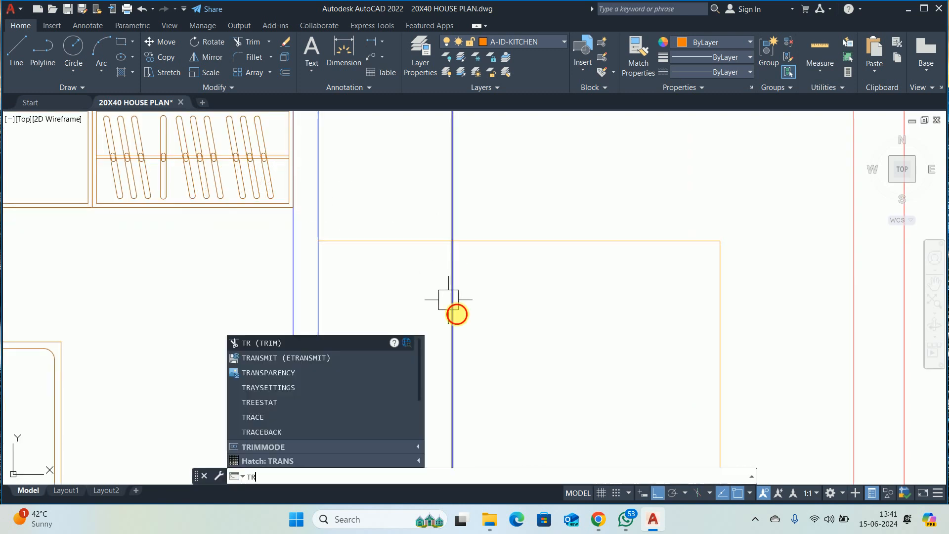
{"action": "key", "text": "Return"}
{"action": "left_click", "coordinate": [457, 315]}
{"action": "scroll", "coordinate": [480, 273], "scroll_direction": "down", "scroll_amount": 2}
{"action": "middle_click_drag", "start_coordinate": [483, 265], "coordinate": [434, 310]}
{"action": "key", "text": "Escape"}
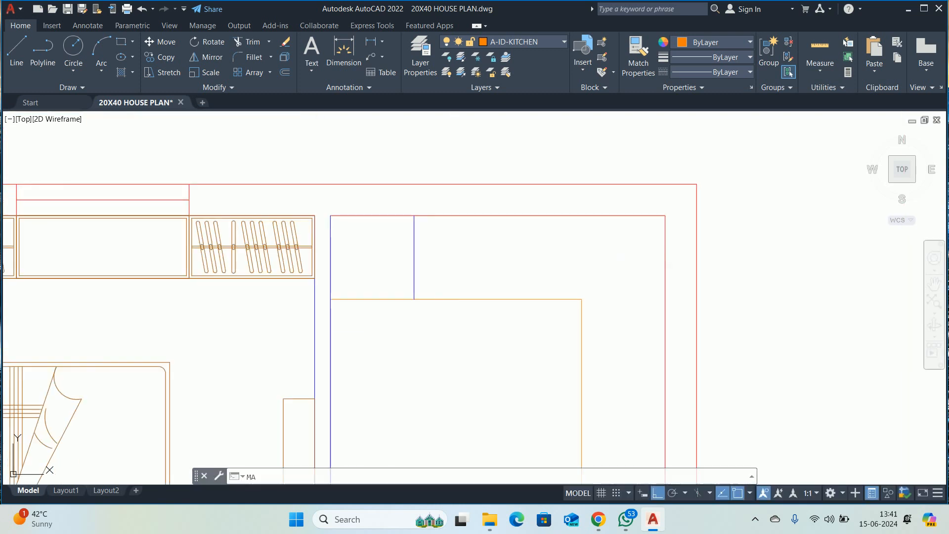
- Match the trimmed vertical line's properties to the kitchen counter outline
{"action": "key", "text": "Return"}
{"action": "left_click", "coordinate": [457, 291]}
{"action": "left_click", "coordinate": [445, 272]}
{"action": "left_click", "coordinate": [383, 236]}
{"action": "key", "text": "Escape"}
{"action": "scroll", "coordinate": [366, 256], "scroll_direction": "down", "scroll_amount": 4}
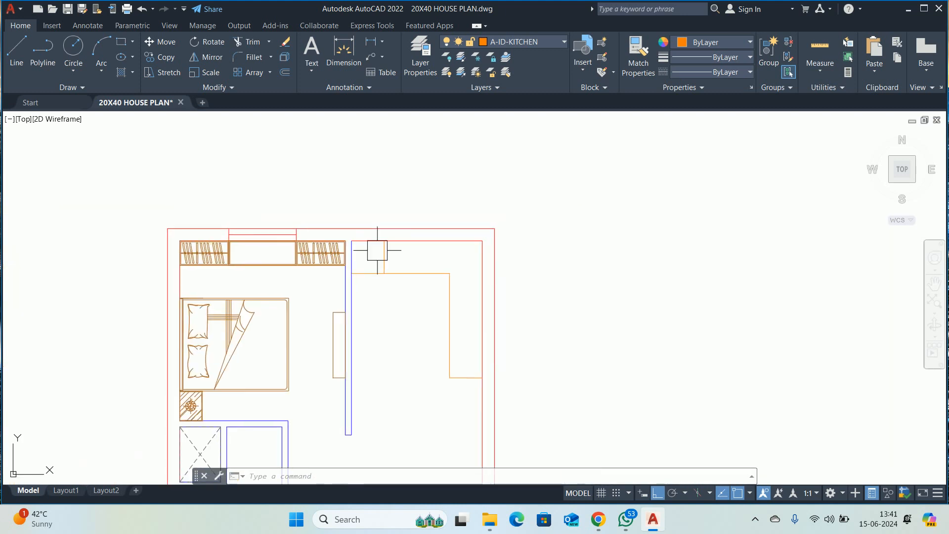
- Offset the vertical line on the upper counter 36" to the right
{"action": "scroll", "coordinate": [377, 251], "scroll_direction": "up", "scroll_amount": 4}
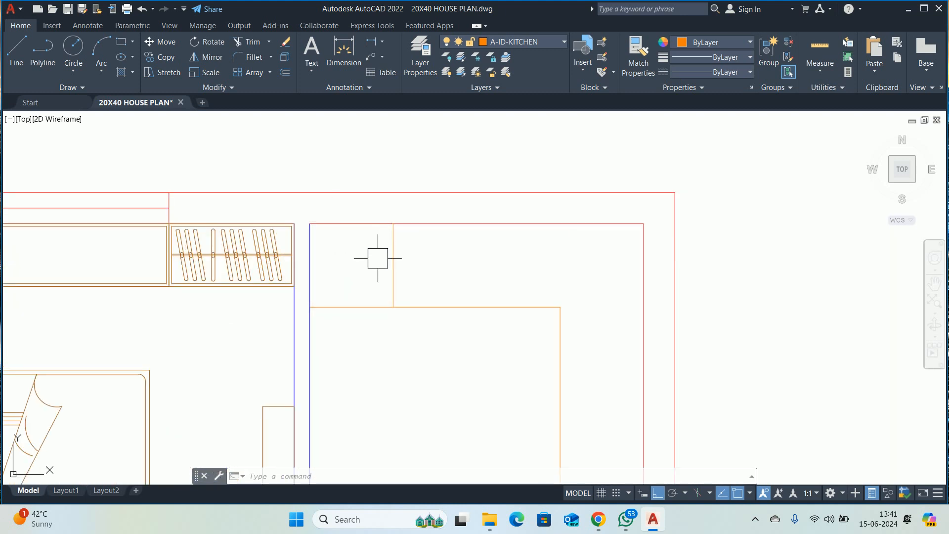
{"action": "middle_click_drag", "start_coordinate": [378, 258], "coordinate": [362, 273]}
{"action": "type", "text": "o"}
{"action": "key", "text": "Return"}
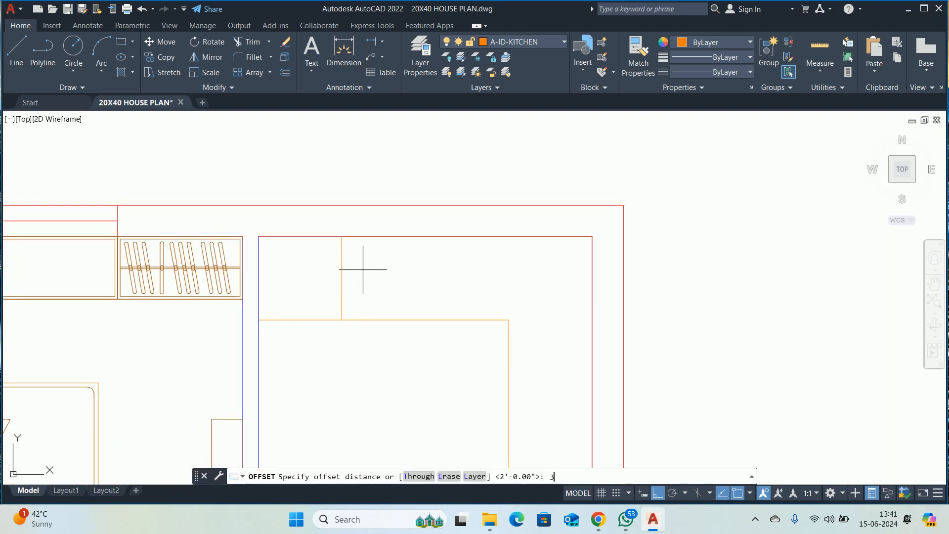
{"action": "type", "text": "36"}
{"action": "key", "text": "Return"}
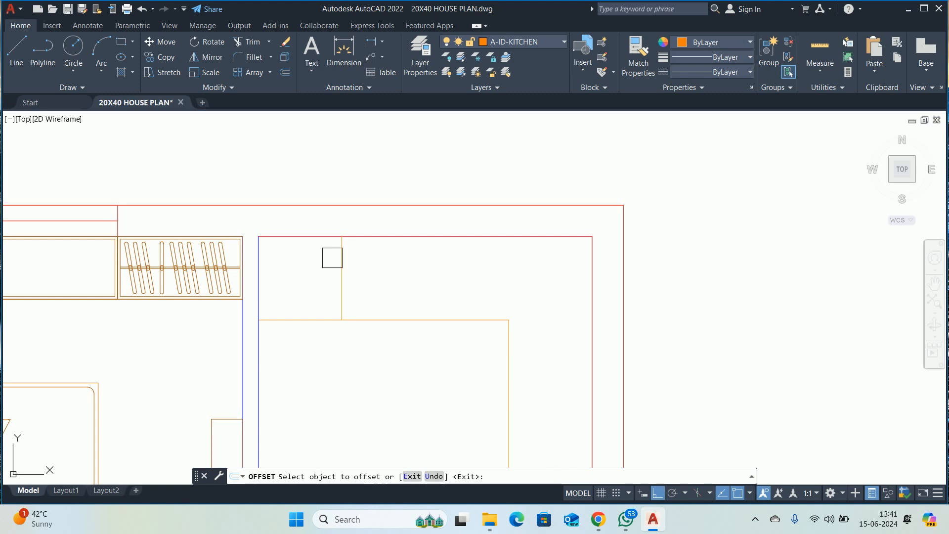
{"action": "left_click", "coordinate": [340, 260]}
{"action": "left_click", "coordinate": [476, 269]}
{"action": "key", "text": "Return"}
{"action": "middle_click_drag", "start_coordinate": [477, 269], "coordinate": [459, 324]}
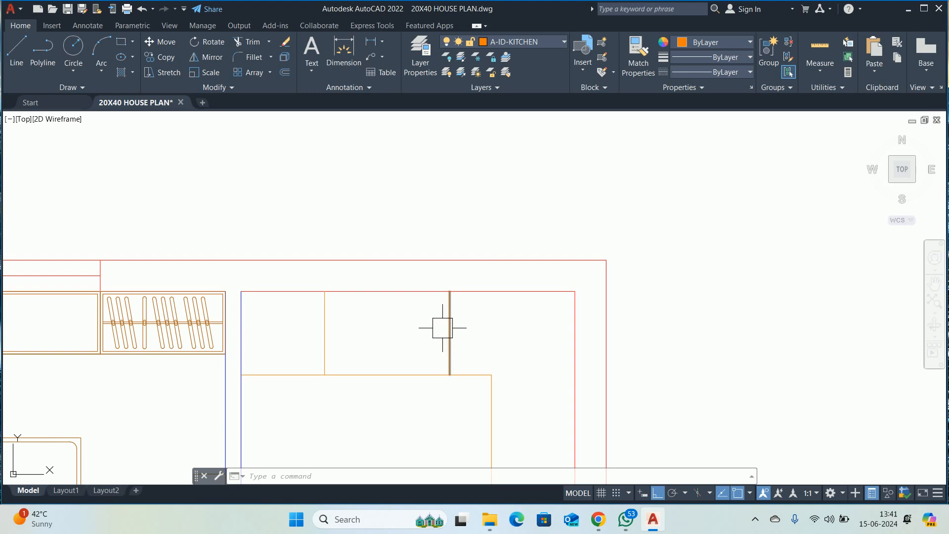
{"action": "middle_click_drag", "start_coordinate": [449, 324], "coordinate": [447, 306]}
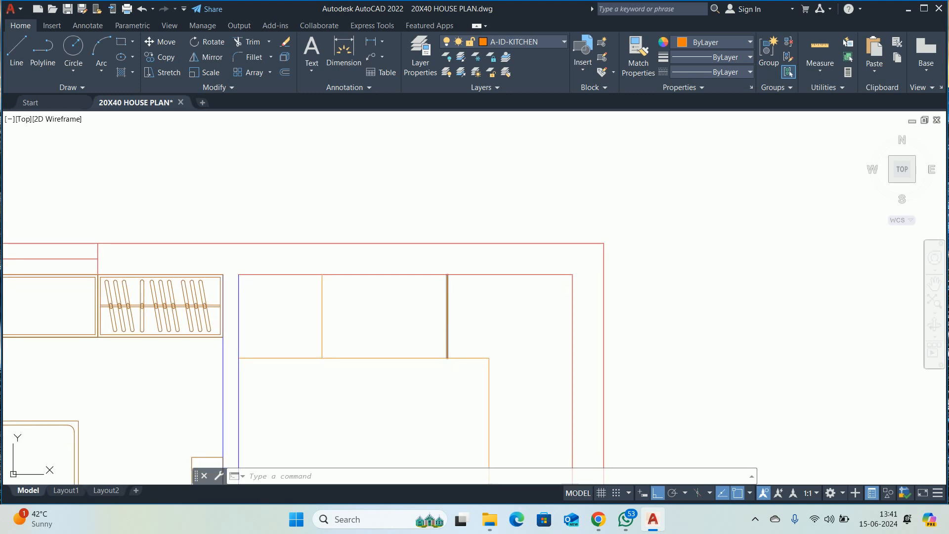
{"action": "type", "text": "ex"}
{"action": "key", "text": "Return"}
{"action": "left_click", "coordinate": [444, 301]}
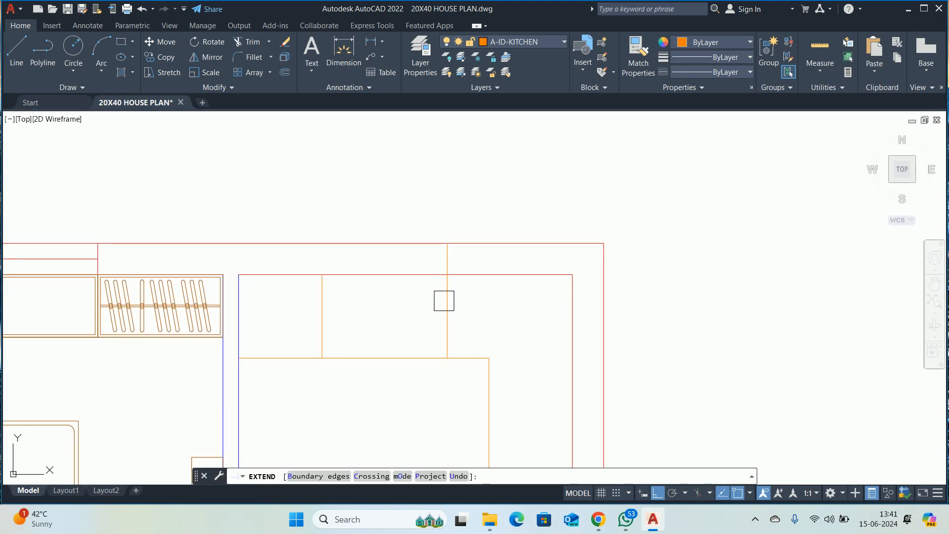
{"action": "key", "text": "Escape"}
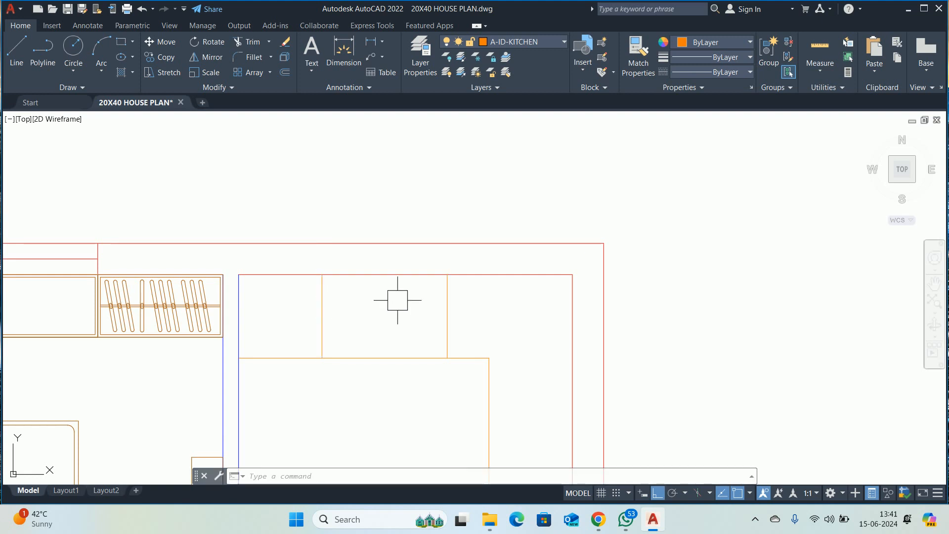
- Draw two short lines across the upper wall's thickness, in line with the two vertical counter lines, to form the kitchen window's sides
{"action": "type", "text": "L"}
{"action": "key", "text": "Return"}
{"action": "left_click", "coordinate": [323, 274]}
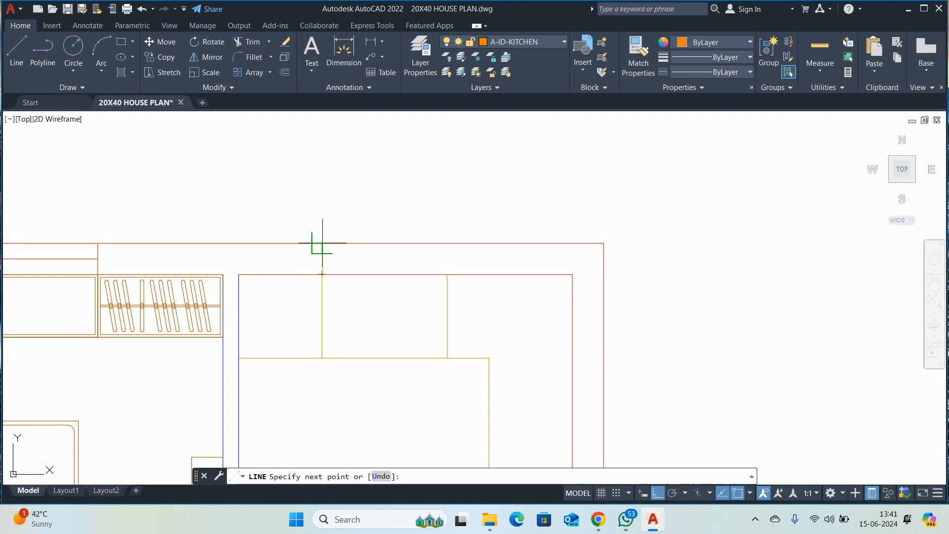
{"action": "left_click", "coordinate": [322, 243]}
{"action": "key", "text": "Escape"}
{"action": "type", "text": "L"}
{"action": "key", "text": "Return"}
{"action": "left_click", "coordinate": [447, 275]}
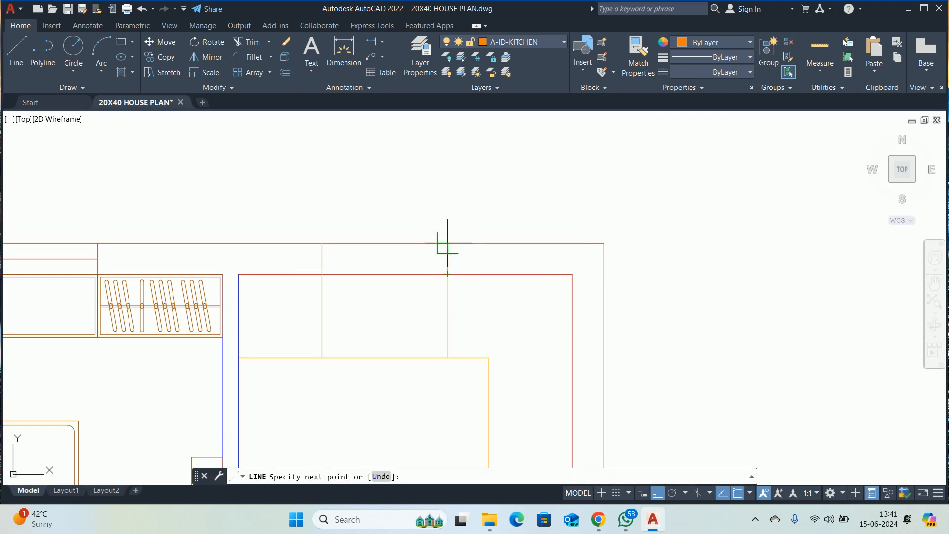
{"action": "left_click", "coordinate": [448, 244]}
{"action": "key", "text": "Escape"}
- Draw a horizontal line between the midpoints of the two short lines in the upper kitchen wall
{"action": "type", "text": "L"}
{"action": "key", "text": "Return"}
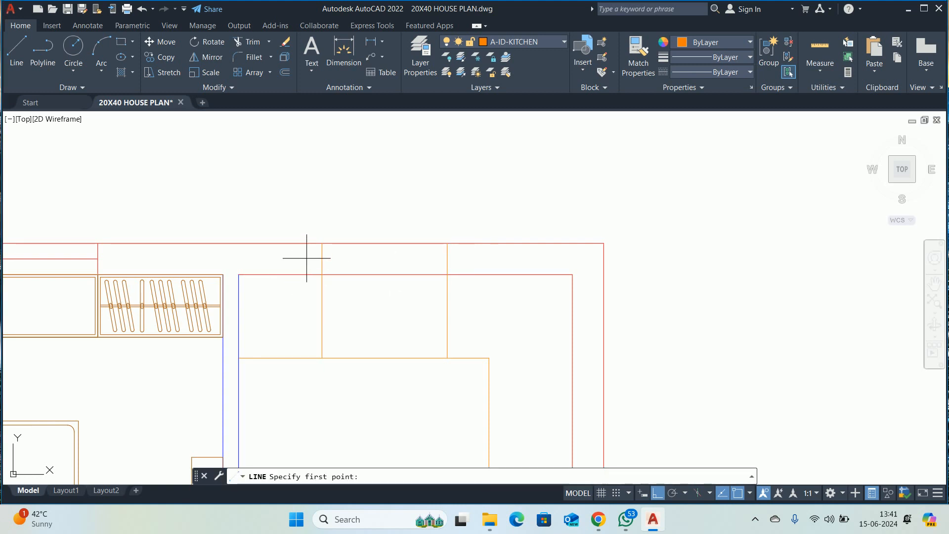
{"action": "left_click", "coordinate": [323, 259]}
{"action": "left_click", "coordinate": [447, 258]}
{"action": "key", "text": "Escape"}
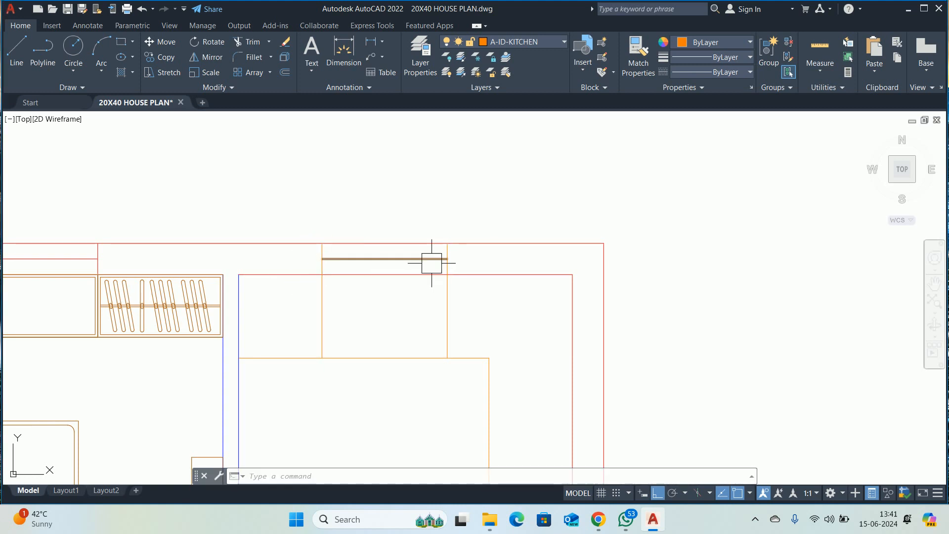
- Match the properties of the kitchen window's three lines to the red wall line
{"action": "type", "text": "MA"}
{"action": "key", "text": "Return"}
{"action": "left_click", "coordinate": [479, 275]}
{"action": "left_click", "coordinate": [481, 206]}
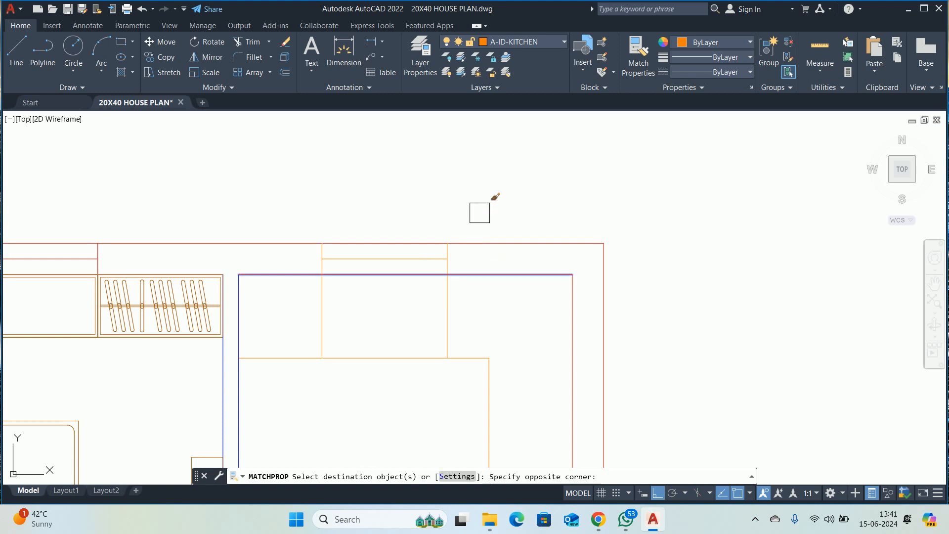
{"action": "left_click", "coordinate": [303, 261]}
{"action": "key", "text": "Escape"}
{"action": "scroll", "coordinate": [439, 261], "scroll_direction": "down", "scroll_amount": 4}
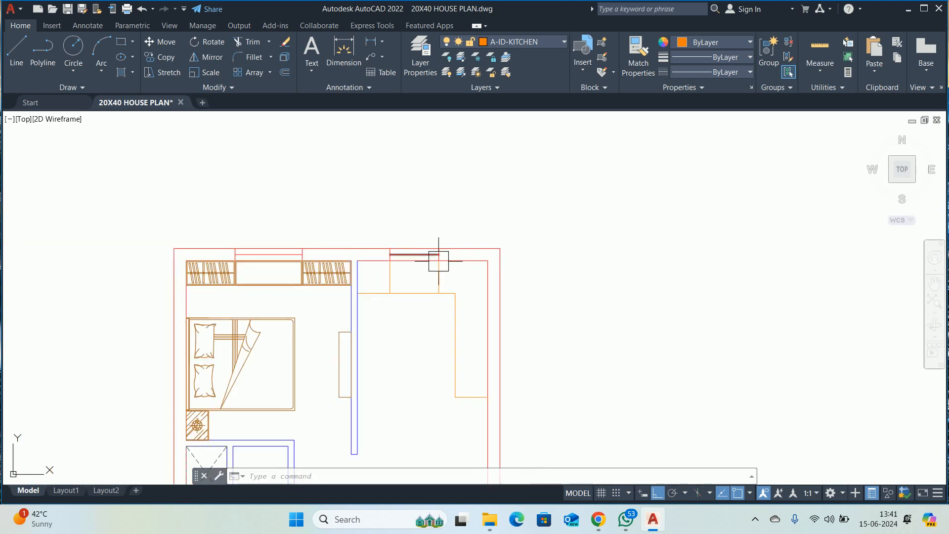
- Draw a horizontal line across the kitchen's lower end, from the partition wall's lower right corner to the right wall's inner face
{"action": "mouse_move", "coordinate": [439, 265]}
{"action": "middle_mouse_down"}
{"action": "mouse_move", "coordinate": [451, 218]}
{"action": "mouse_move", "coordinate": [445, 238]}
{"action": "mouse_move", "coordinate": [435, 195]}
{"action": "mouse_move", "coordinate": [443, 184]}
{"action": "middle_mouse_up"}
{"action": "scroll", "coordinate": [449, 227], "scroll_direction": "up", "scroll_amount": 4}
{"action": "scroll", "coordinate": [456, 221], "scroll_direction": "down", "scroll_amount": 4}
{"action": "middle_click_drag", "start_coordinate": [463, 356], "coordinate": [451, 307]}
{"action": "type", "text": "l"}
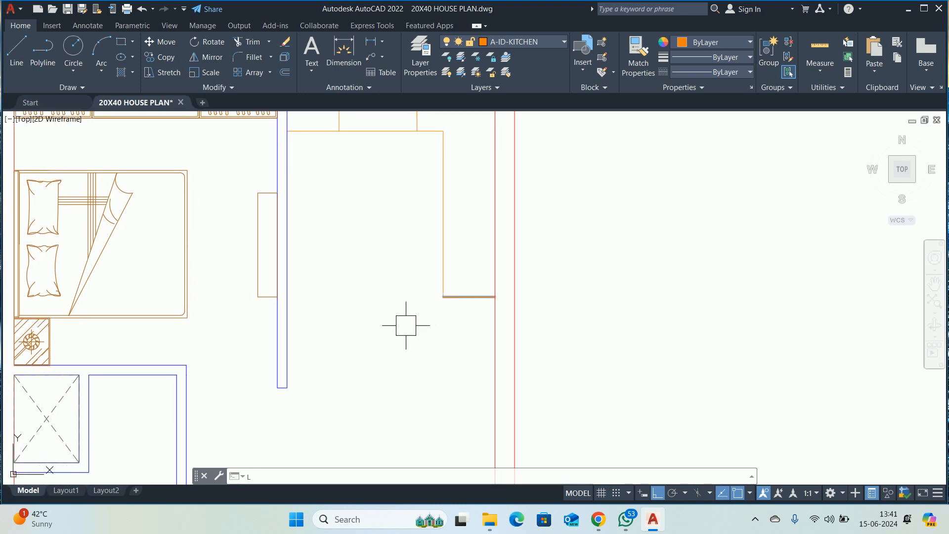
{"action": "key", "text": "Return"}
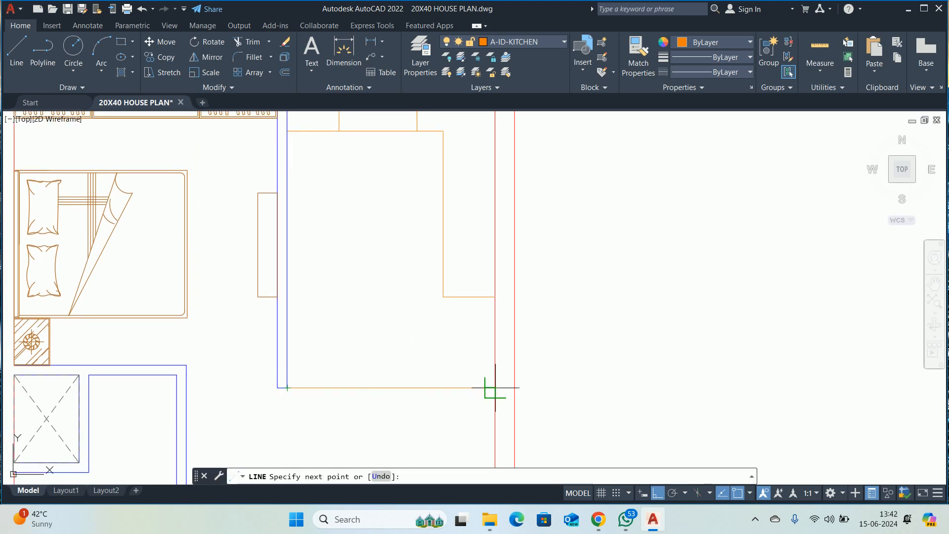
- Finish the line across the kitchen's open side, from the partition wall's lower end to the inner face of the outer wall
{"action": "left_click", "coordinate": [495, 388]}
{"action": "key", "text": "Escape"}
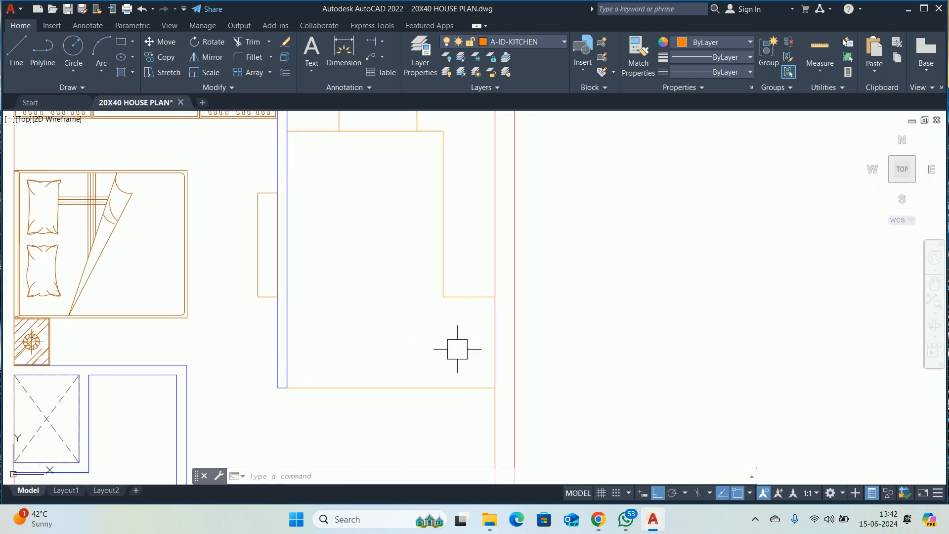
- Draw a vertical line from the midpoint of the kitchen's lower line up to the edge of the window-side counter
{"action": "scroll", "coordinate": [457, 349], "scroll_direction": "down", "scroll_amount": 2}
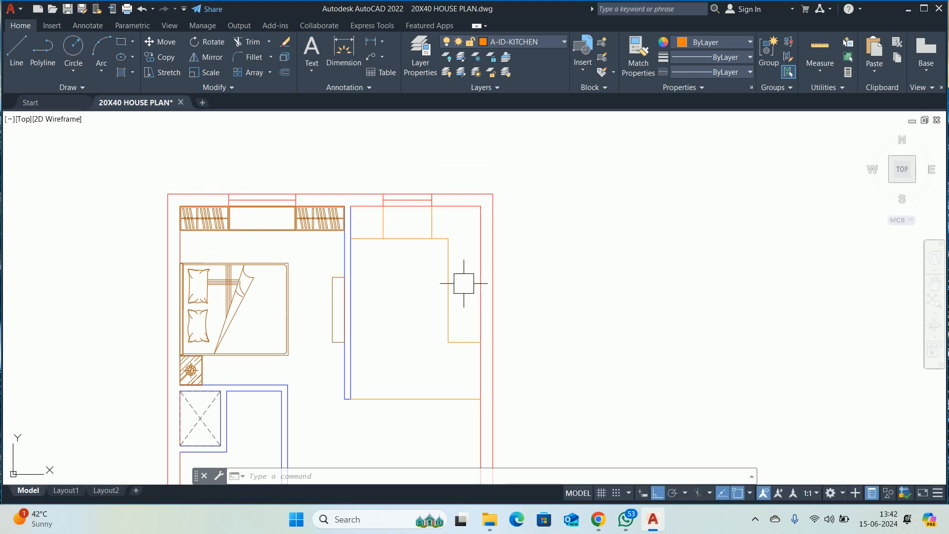
{"action": "type", "text": "l"}
{"action": "key", "text": "Return"}
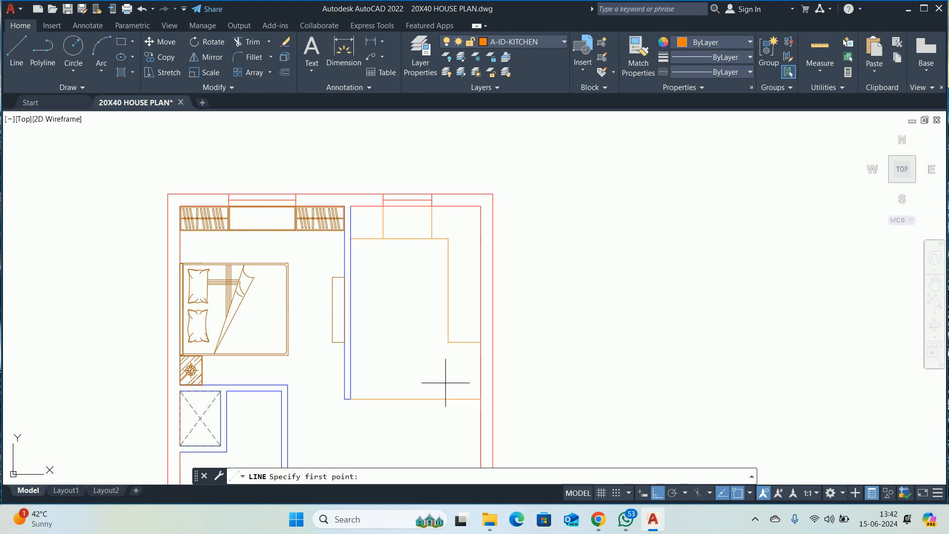
{"action": "left_click", "coordinate": [415, 399]}
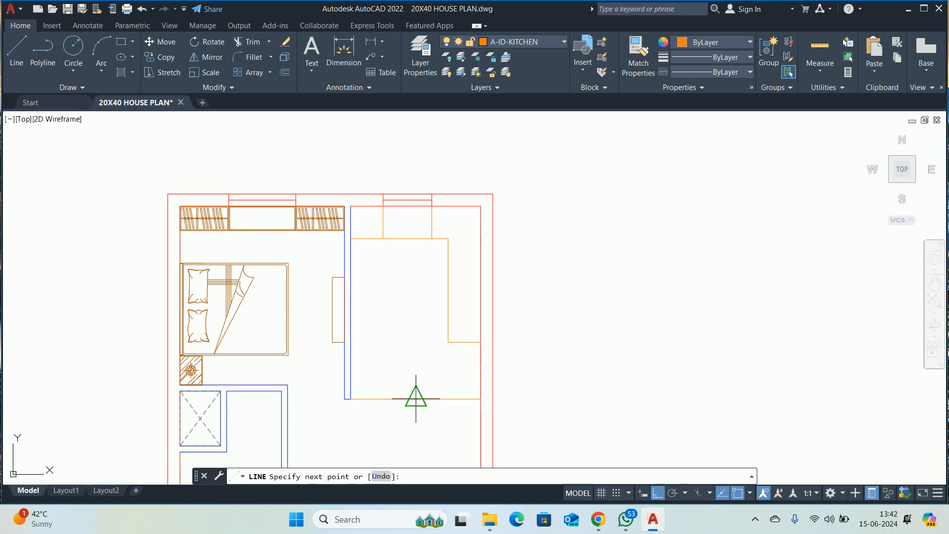
{"action": "left_click", "coordinate": [415, 238]}
{"action": "key", "text": "Return"}
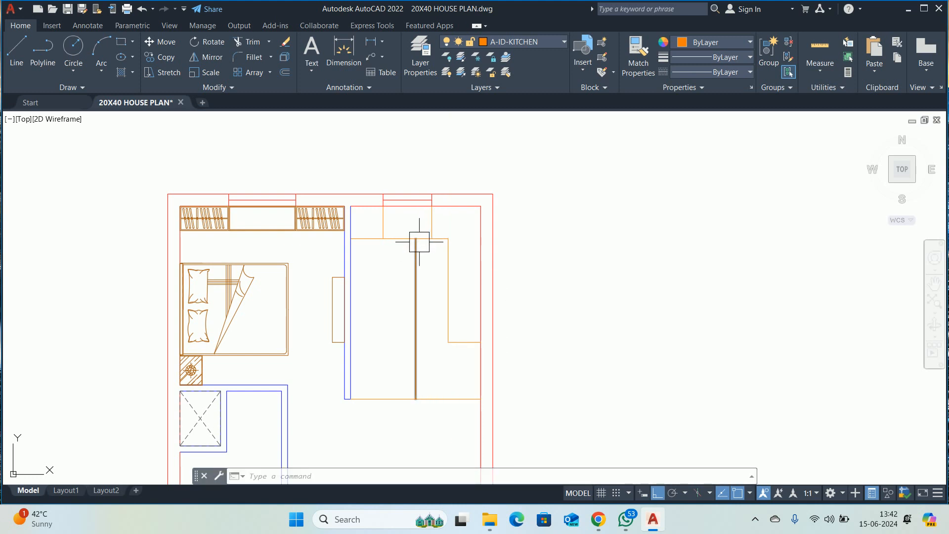
- Draw a horizontal line from the vertical line's midpoint to the inner edge of the side counter
{"action": "key", "text": "Return"}
{"action": "left_click", "coordinate": [416, 318]}
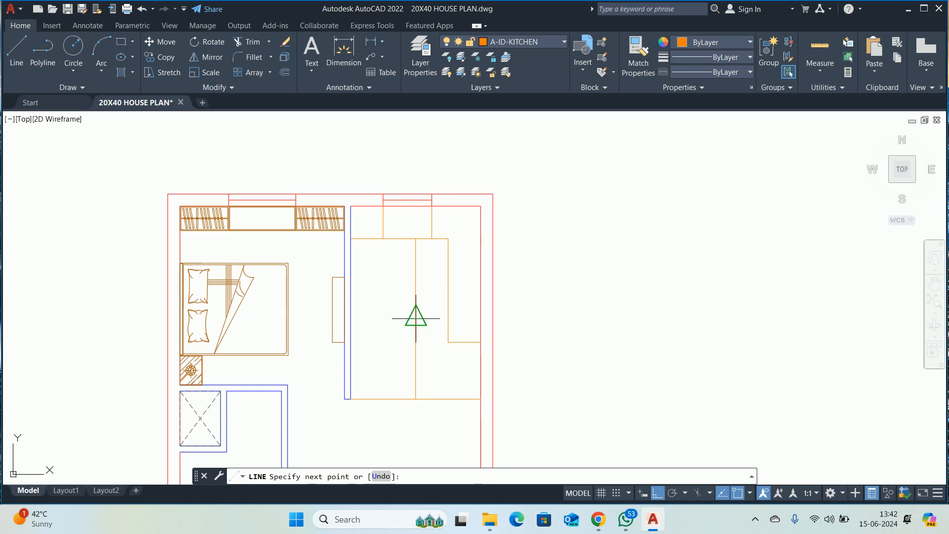
{"action": "left_click", "coordinate": [448, 318]}
{"action": "key", "text": "Return"}
- Draw a dividing line across the side counter from the midpoint of its inner edge to the outer wall
{"action": "key", "text": "Return"}
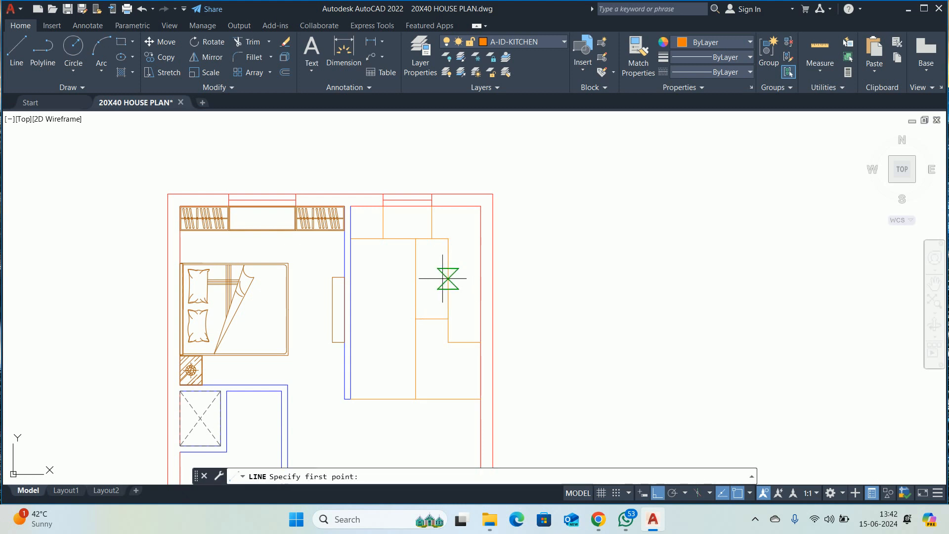
{"action": "left_click", "coordinate": [449, 290]}
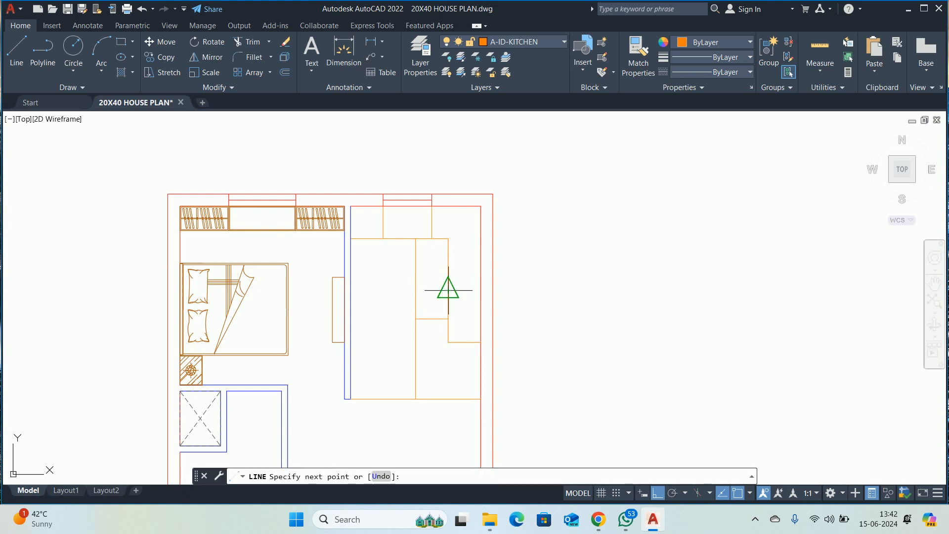
{"action": "left_click", "coordinate": [481, 290]}
{"action": "key", "text": "Return"}
- Delete the vertical line in the middle of the kitchen together with the short horizontal line joined to it
{"action": "scroll", "coordinate": [428, 306], "scroll_direction": "up", "scroll_amount": 2}
{"action": "left_click", "coordinate": [424, 356]}
{"action": "left_click", "coordinate": [400, 296]}
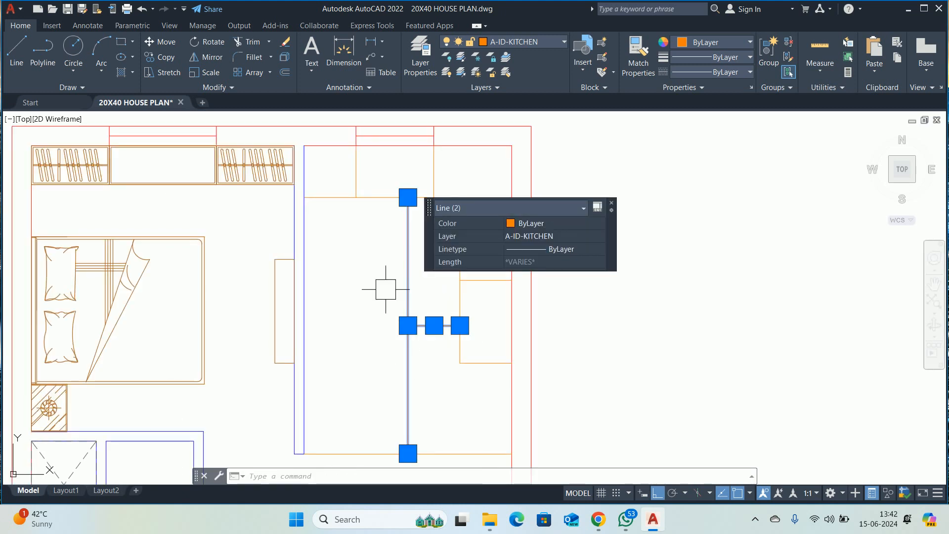
{"action": "key", "text": "Delete"}
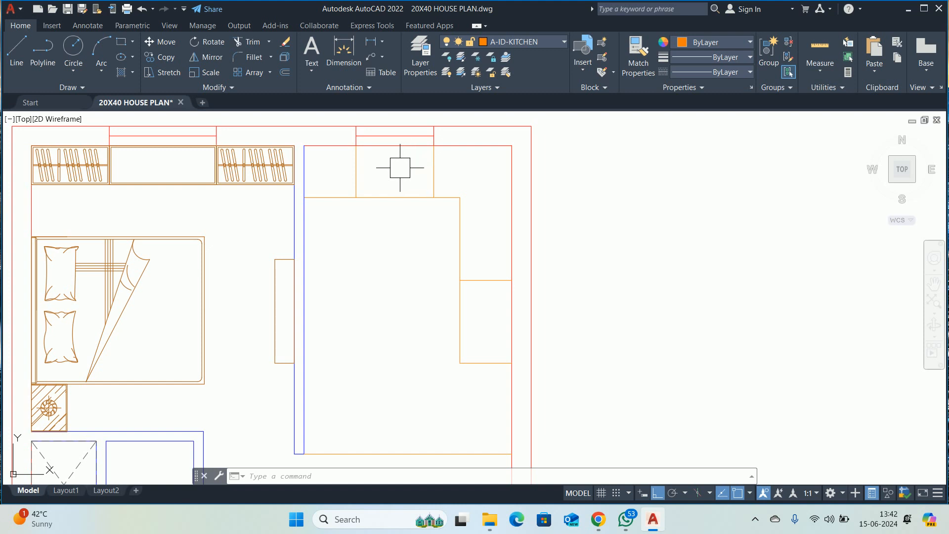
{"action": "scroll", "coordinate": [398, 168], "scroll_direction": "up", "scroll_amount": 2}
{"action": "scroll", "coordinate": [546, 257], "scroll_direction": "down", "scroll_amount": 2}
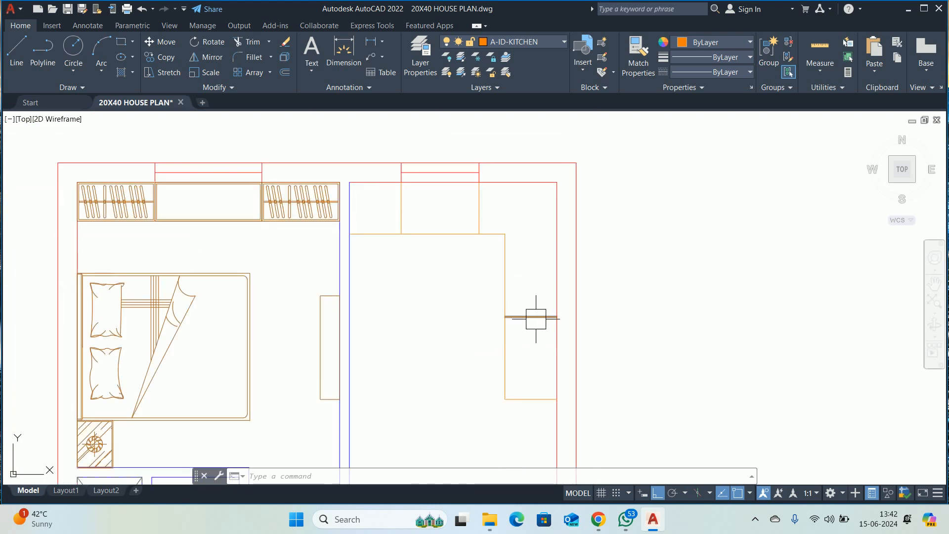
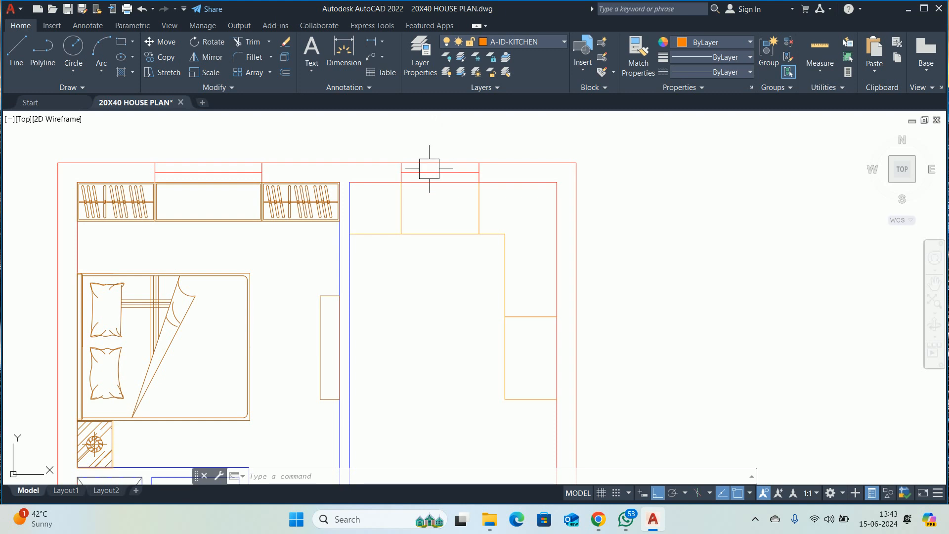
{"action": "key", "text": "Escape"}
{"action": "key", "text": "Escape"}
{"action": "key", "text": "Escape"}
- Open DesignCenter and browse to the Blocks collection of Kitchens.dwg
{"action": "scroll", "coordinate": [487, 261], "scroll_direction": "down", "scroll_amount": 2}
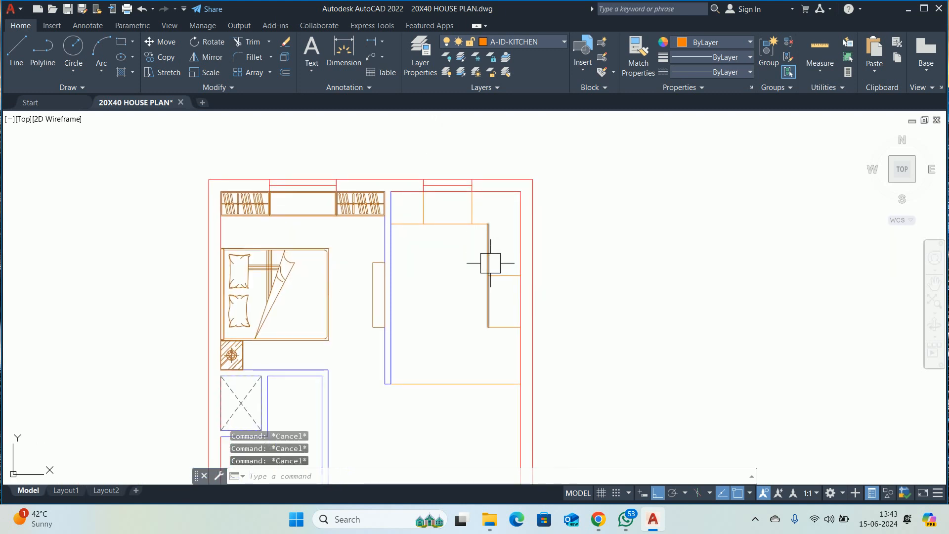
{"action": "type", "text": "dc"}
{"action": "key", "text": "Return"}
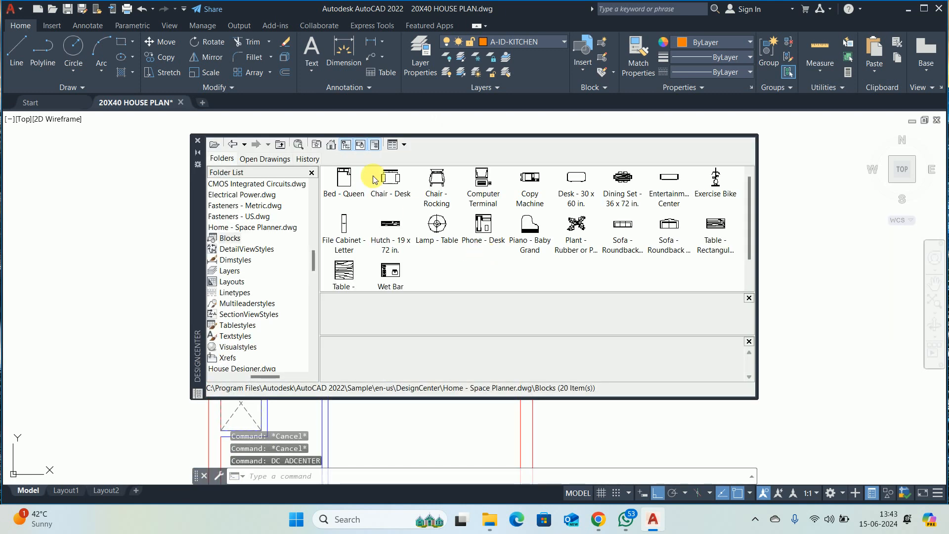
{"action": "left_click", "coordinate": [234, 145]}
{"action": "left_click", "coordinate": [234, 145]}
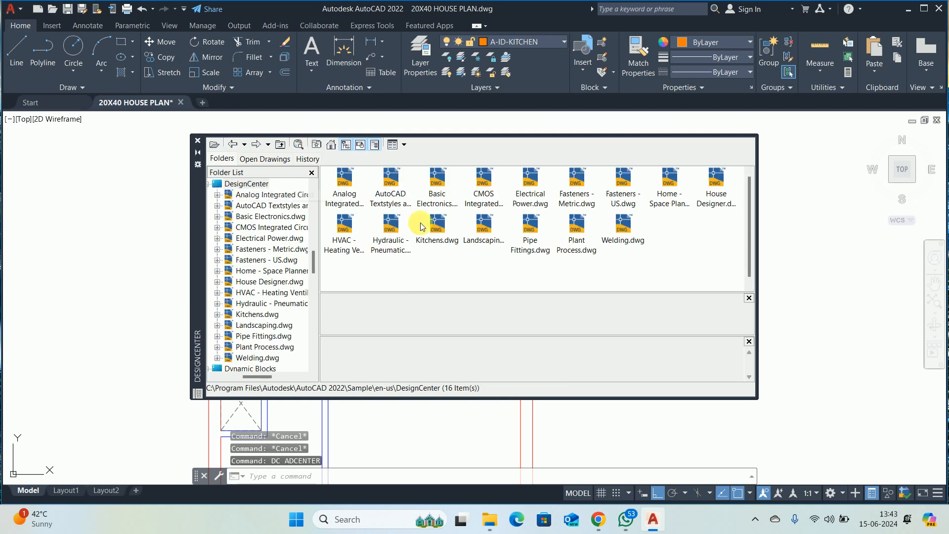
{"action": "double_click", "coordinate": [425, 228]}
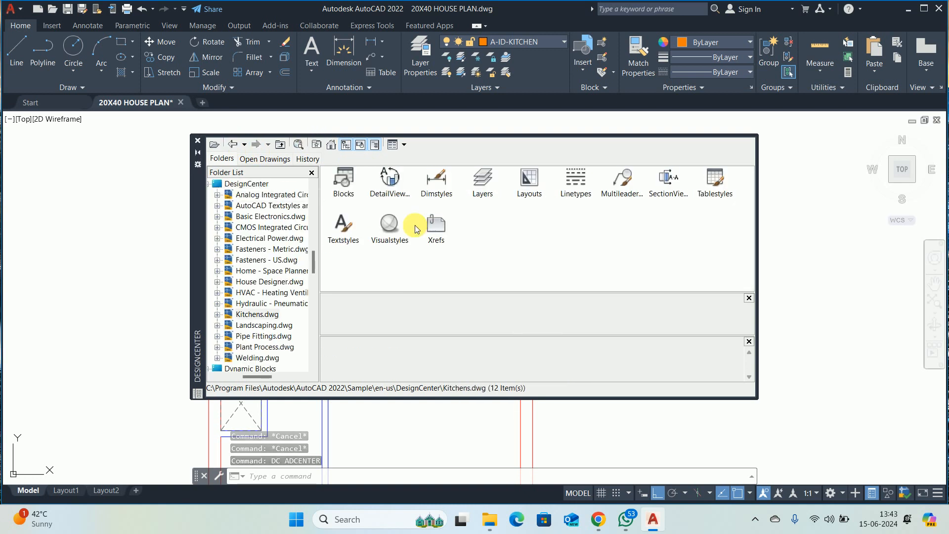
{"action": "double_click", "coordinate": [345, 177]}
- Insert the top-view 30 in range oven, 36 in double sink, kitchen sink faucet and 36 in two-door refrigerator blocks beside the plan, with the faucet on the sink
{"action": "mouse_move", "coordinate": [530, 225]}
{"action": "left_mouse_down"}
{"action": "mouse_move", "coordinate": [542, 242]}
{"action": "mouse_move", "coordinate": [796, 243]}
{"action": "mouse_move", "coordinate": [823, 267]}
{"action": "left_mouse_up"}
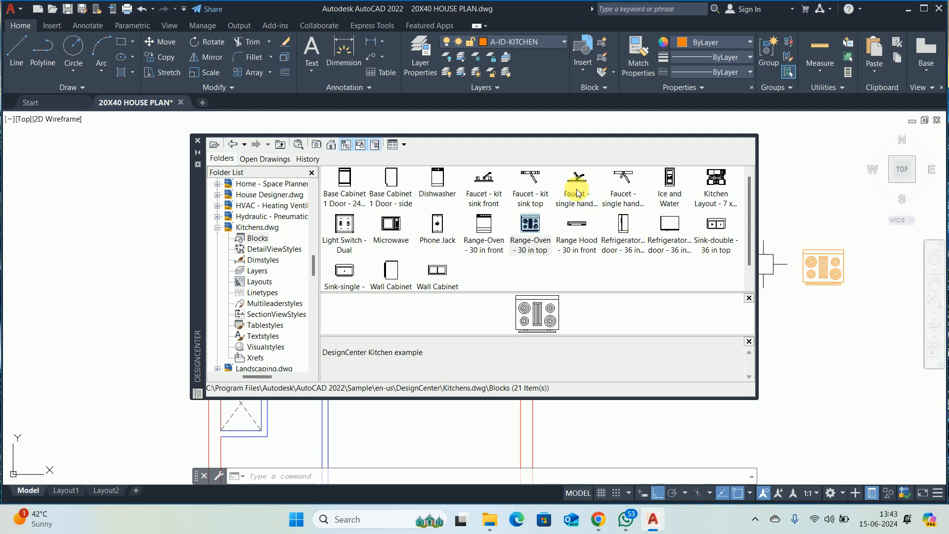
{"action": "left_click_drag", "start_coordinate": [716, 224], "coordinate": [776, 186]}
{"action": "mouse_move", "coordinate": [531, 173]}
{"action": "left_mouse_down"}
{"action": "mouse_move", "coordinate": [823, 225]}
{"action": "mouse_move", "coordinate": [793, 186]}
{"action": "left_mouse_up"}
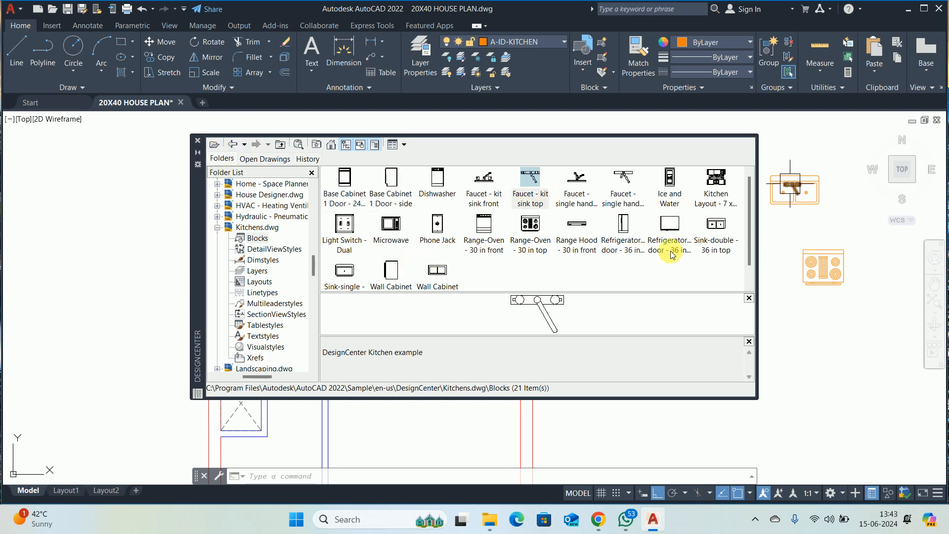
{"action": "mouse_move", "coordinate": [673, 254]}
{"action": "left_mouse_down"}
{"action": "mouse_move", "coordinate": [667, 222]}
{"action": "mouse_move", "coordinate": [882, 372]}
{"action": "mouse_move", "coordinate": [830, 325]}
{"action": "left_mouse_up"}
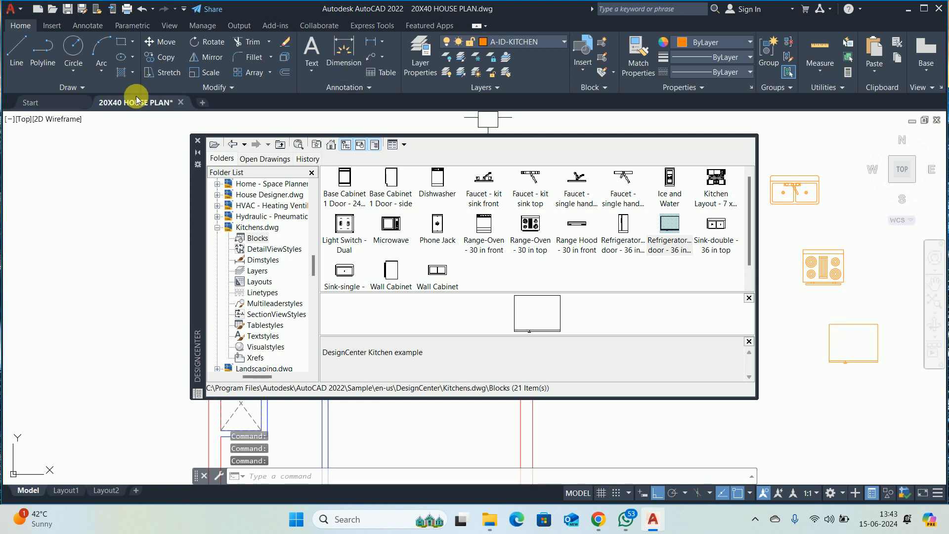
{"action": "left_click", "coordinate": [198, 145]}
- Rotate the refrigerator block a quarter turn clockwise so its door side faces the house plan
{"action": "middle_click_drag", "start_coordinate": [841, 398], "coordinate": [608, 362]}
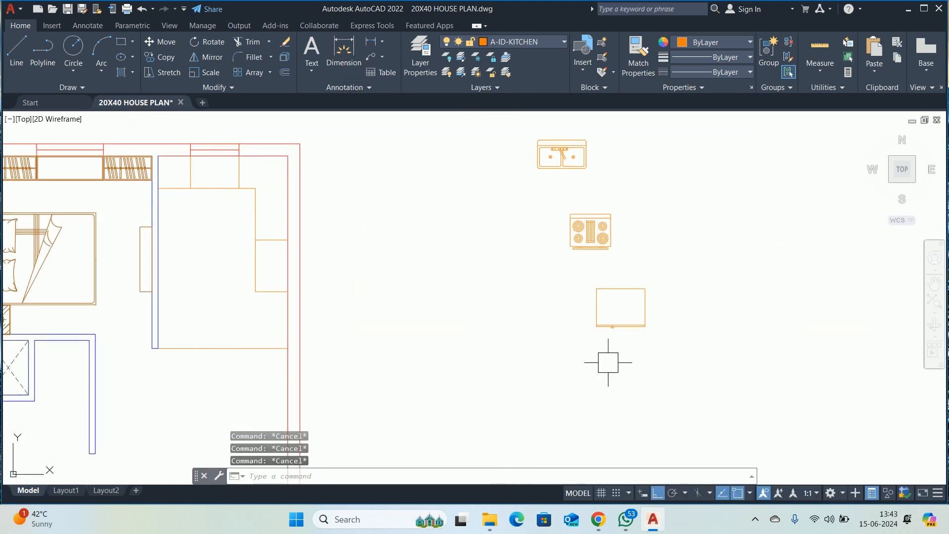
{"action": "left_click", "coordinate": [641, 322]}
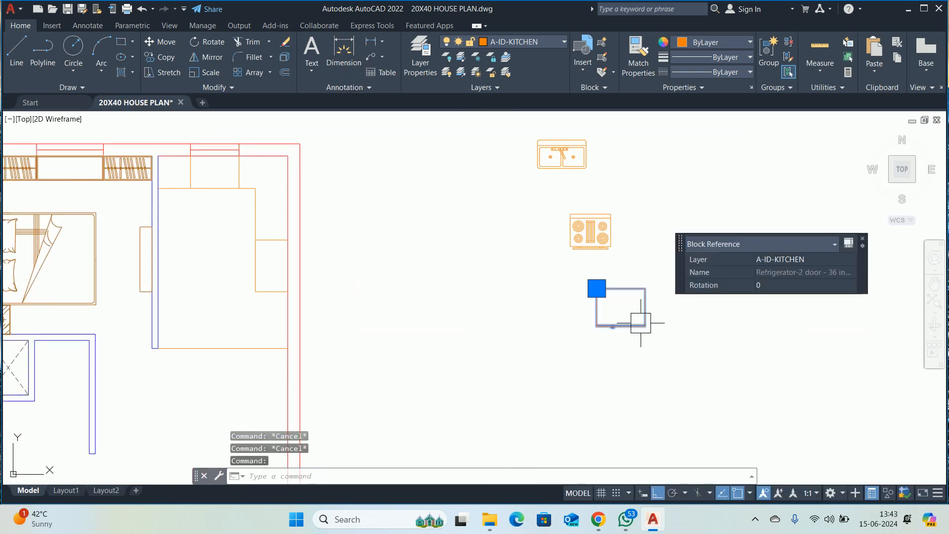
{"action": "left_click", "coordinate": [800, 290]}
{"action": "type", "text": "90"}
{"action": "key", "text": "Return"}
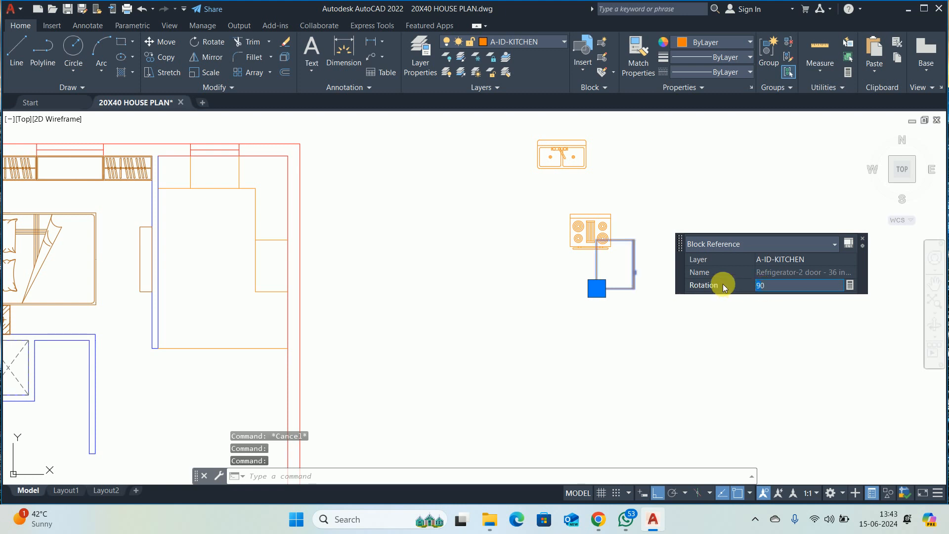
{"action": "key", "text": "Return"}
{"action": "key", "text": "Escape"}
{"action": "key", "text": "Escape"}
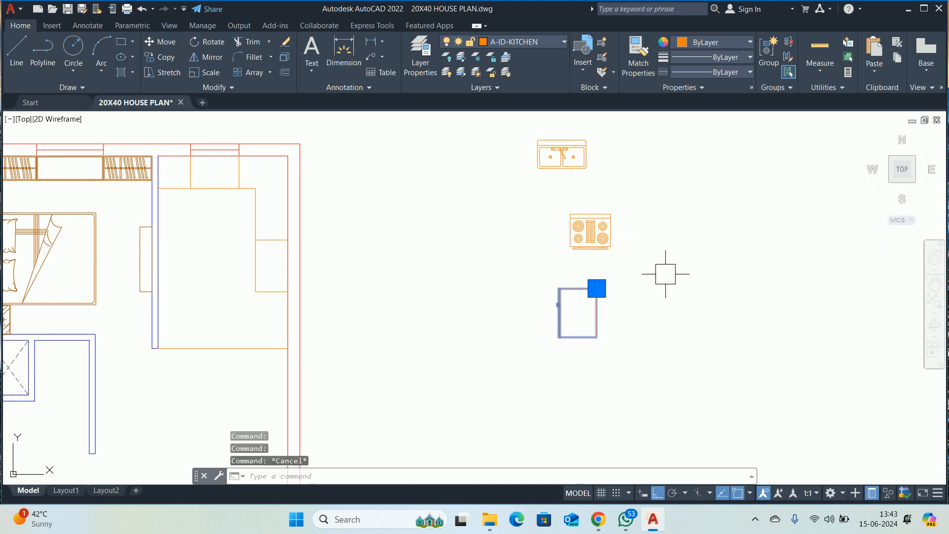
- Rotate the range oven block a quarter turn clockwise so its front faces the house plan
{"action": "left_click", "coordinate": [596, 232]}
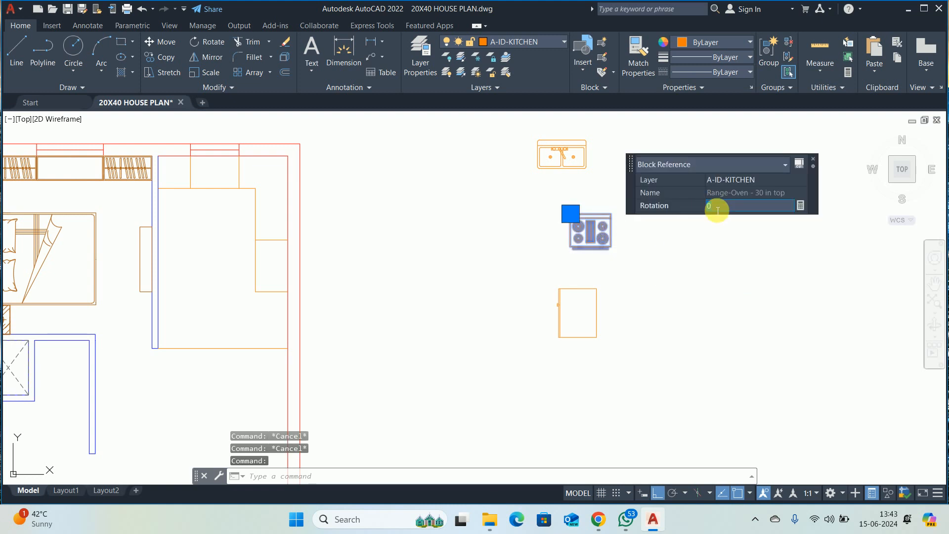
{"action": "type", "text": "90"}
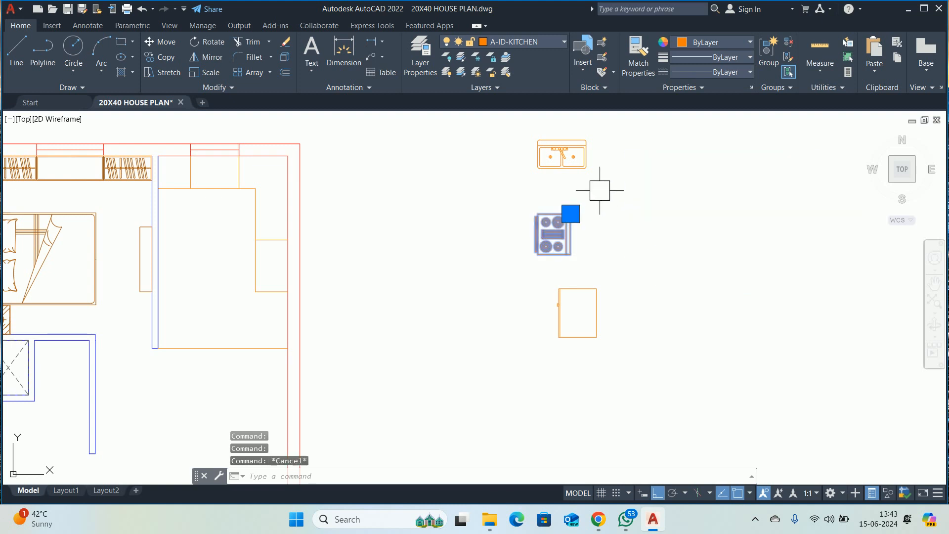
{"action": "key", "text": "Return"}
{"action": "key", "text": "Escape"}
{"action": "key", "text": "Escape"}
{"action": "key", "text": "Escape"}
- Move the faucet from the midpoint of its back edge to the midpoint of the double sink's back edge
{"action": "middle_click_drag", "start_coordinate": [596, 194], "coordinate": [604, 291]}
{"action": "type", "text": "m"}
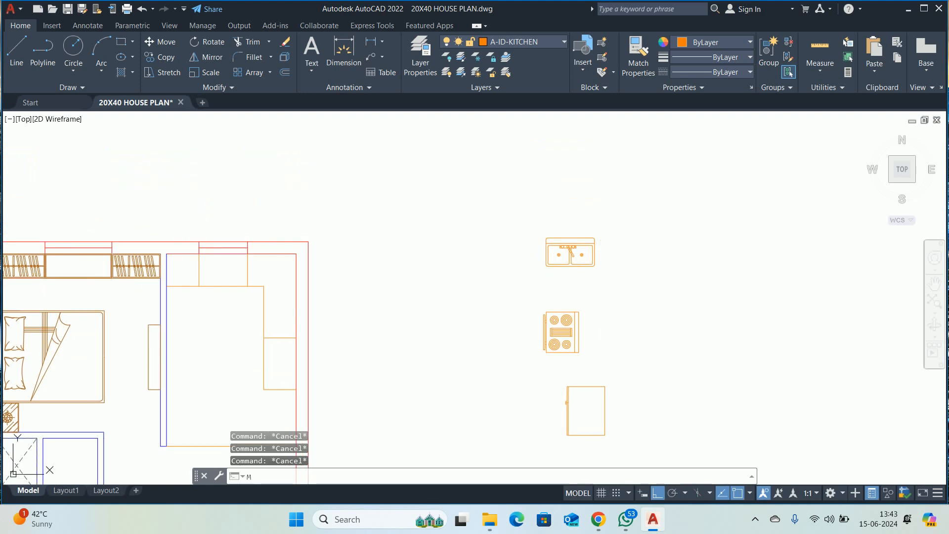
{"action": "scroll", "coordinate": [584, 247], "scroll_direction": "up", "scroll_amount": 6}
{"action": "key", "text": "Return"}
{"action": "left_click", "coordinate": [542, 257]}
{"action": "key", "text": "Return"}
{"action": "scroll", "coordinate": [500, 235], "scroll_direction": "up", "scroll_amount": 4}
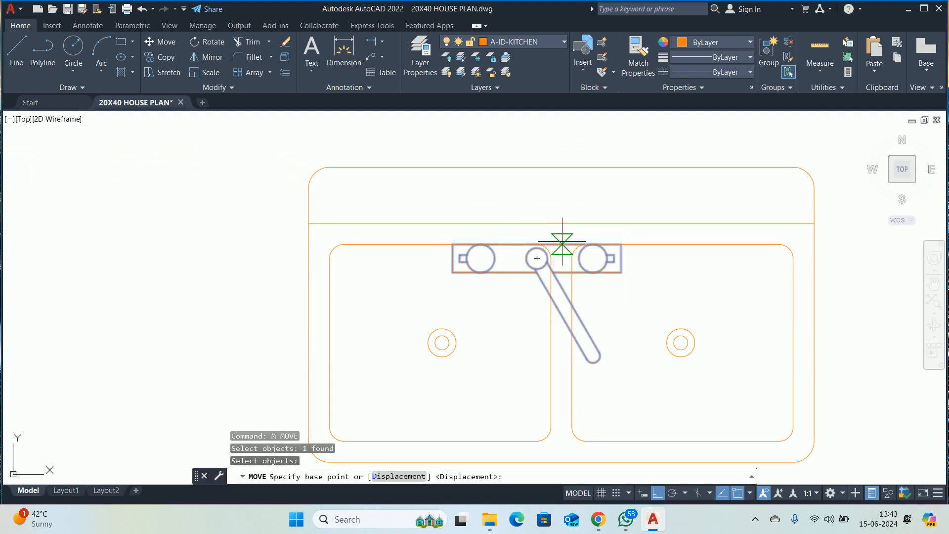
{"action": "left_click", "coordinate": [533, 243]}
{"action": "left_click", "coordinate": [558, 167]}
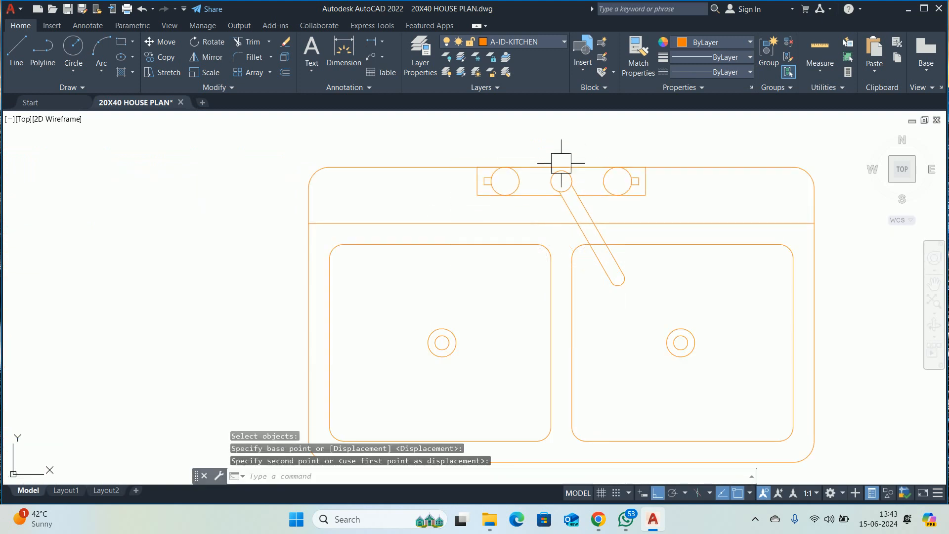
- Move the faucet 1.5 inches straight down from the sink's back edge
{"action": "key", "text": "Escape"}
{"action": "key", "text": "Escape"}
{"action": "type", "text": "m"}
{"action": "key", "text": "Return"}
{"action": "left_click", "coordinate": [586, 196]}
{"action": "key", "text": "Return"}
{"action": "left_click", "coordinate": [684, 185]}
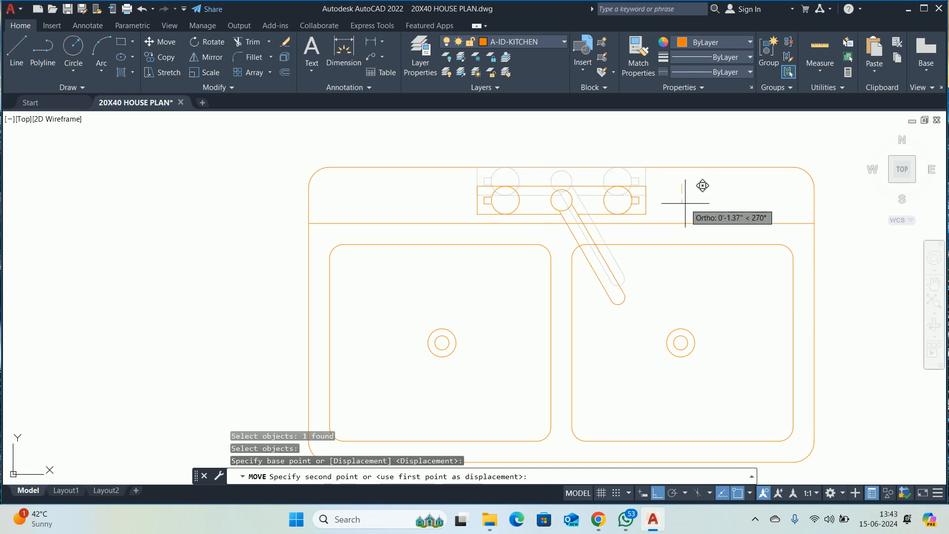
{"action": "key", "text": "Return"}
- Move the faucet 0.5 inch straight up toward the sink's back edge
{"action": "left_click", "coordinate": [640, 206]}
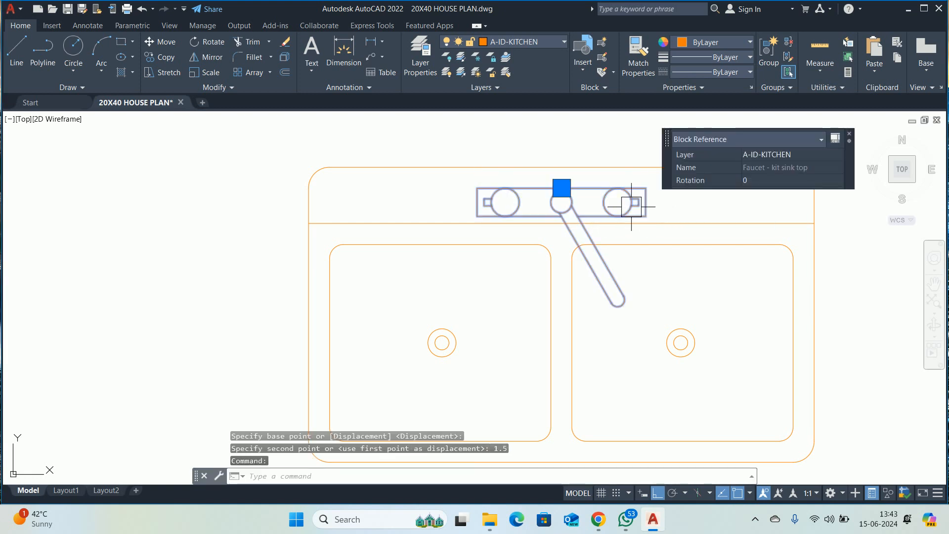
{"action": "key", "text": "Return"}
{"action": "left_click", "coordinate": [685, 200]}
{"action": "left_click", "coordinate": [670, 193]}
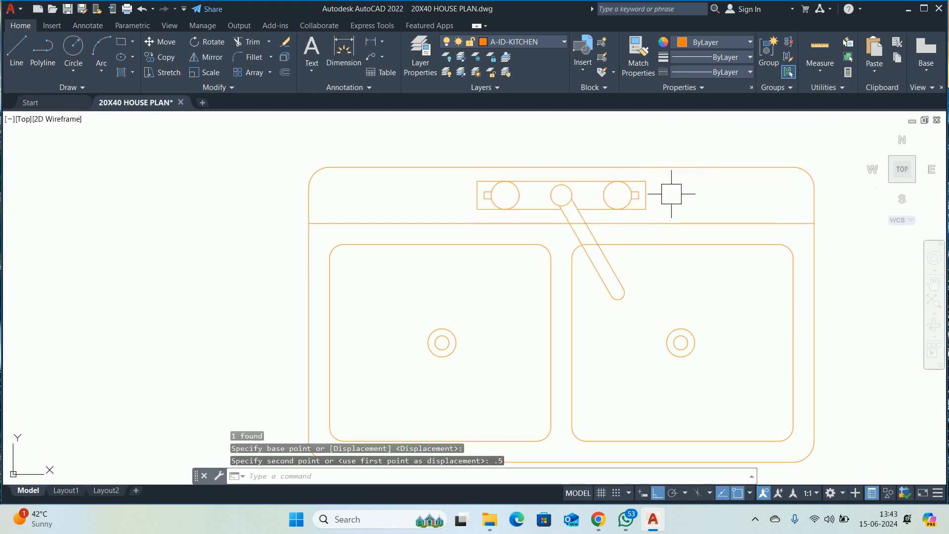
- Move the double sink with its faucet from the sink's front-edge midpoint to the midpoint of the kitchen window's centre line
{"action": "scroll", "coordinate": [656, 210], "scroll_direction": "down", "scroll_amount": 4}
{"action": "type", "text": "m"}
{"action": "key", "text": "Return"}
{"action": "left_click", "coordinate": [657, 243]}
{"action": "left_click", "coordinate": [614, 189]}
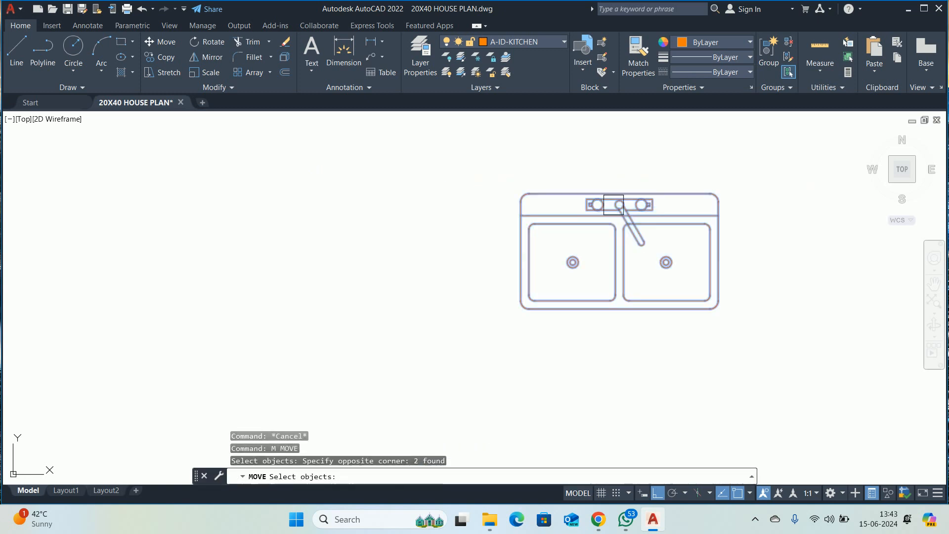
{"action": "key", "text": "Return"}
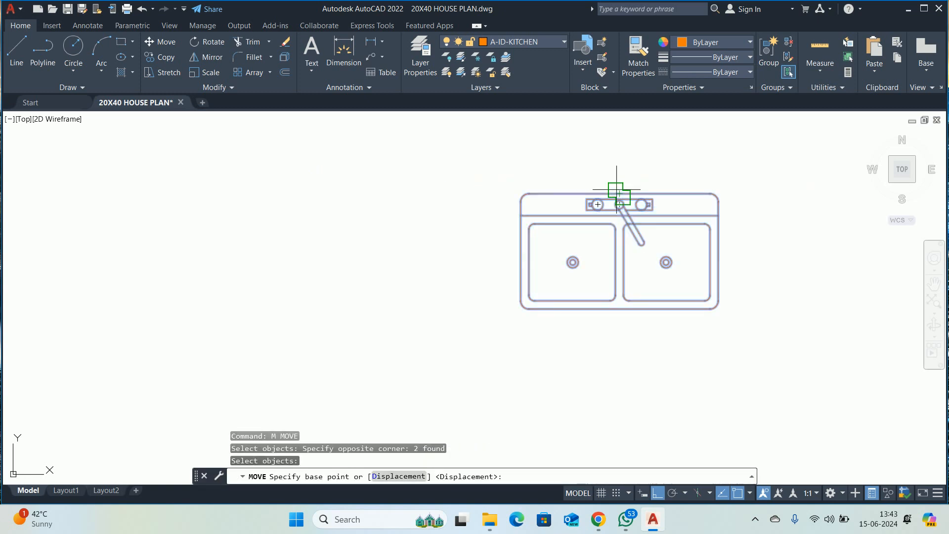
{"action": "left_click", "coordinate": [618, 311]}
{"action": "scroll", "coordinate": [506, 334], "scroll_direction": "down", "scroll_amount": 2}
{"action": "middle_click_drag", "start_coordinate": [447, 332], "coordinate": [873, 282]}
{"action": "scroll", "coordinate": [707, 292], "scroll_direction": "down", "scroll_amount": 4}
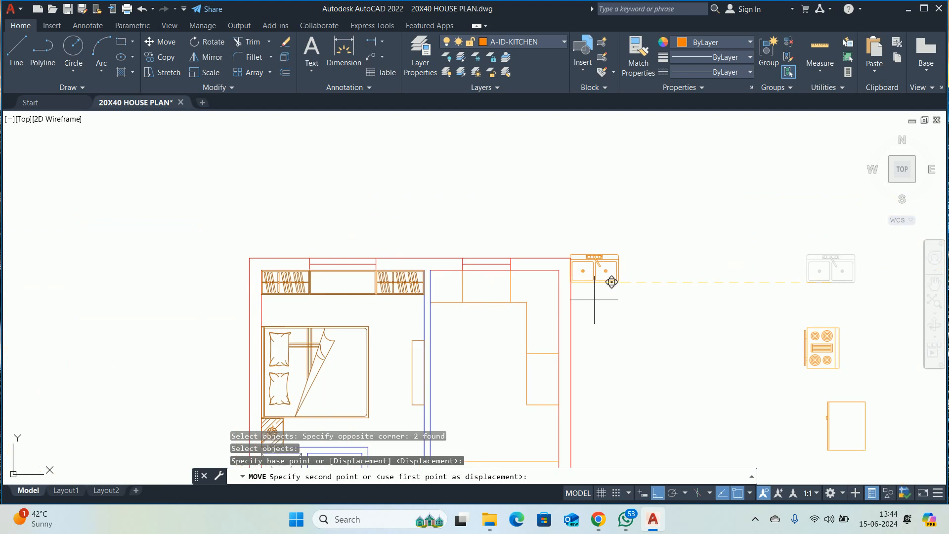
{"action": "scroll", "coordinate": [564, 300], "scroll_direction": "up", "scroll_amount": 4}
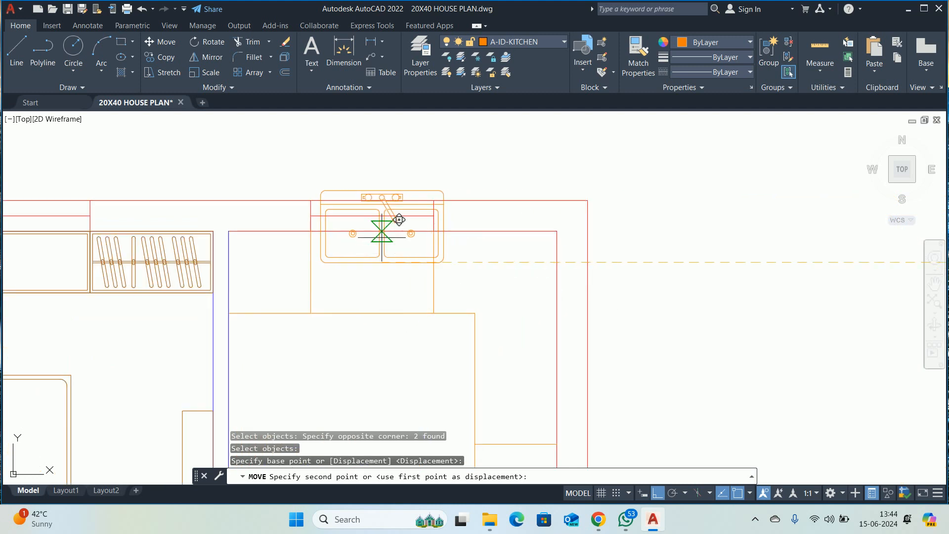
{"action": "left_click", "coordinate": [371, 216]}
- Move the sink and faucet straight down from the sink's front right corner to the end of the counter divider line at the counter's front edge
{"action": "key", "text": "Escape"}
{"action": "key", "text": "space"}
{"action": "middle_click_drag", "start_coordinate": [398, 187], "coordinate": [410, 268]}
{"action": "left_click", "coordinate": [479, 233]}
{"action": "left_click", "coordinate": [295, 194]}
{"action": "key", "text": "Return"}
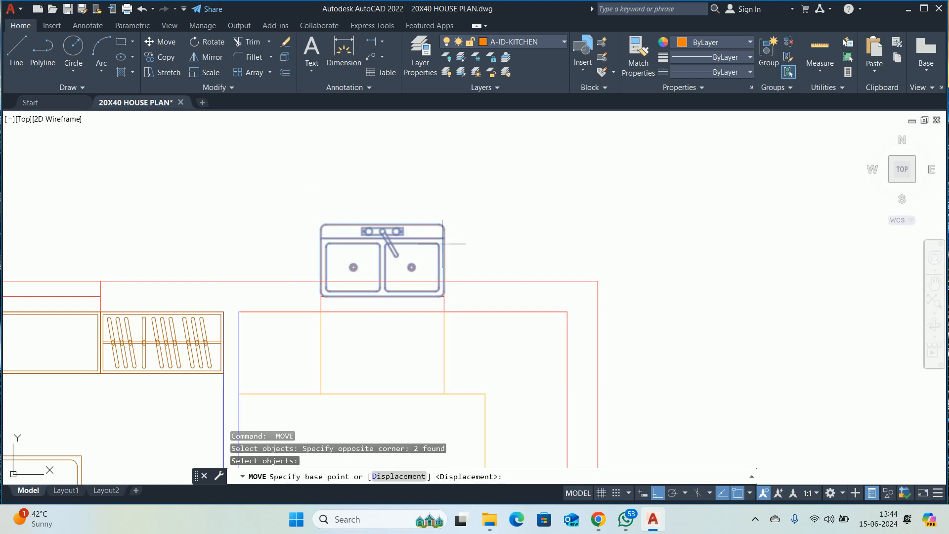
{"action": "scroll", "coordinate": [435, 301], "scroll_direction": "up", "scroll_amount": 2}
{"action": "scroll", "coordinate": [442, 295], "scroll_direction": "up", "scroll_amount": 3}
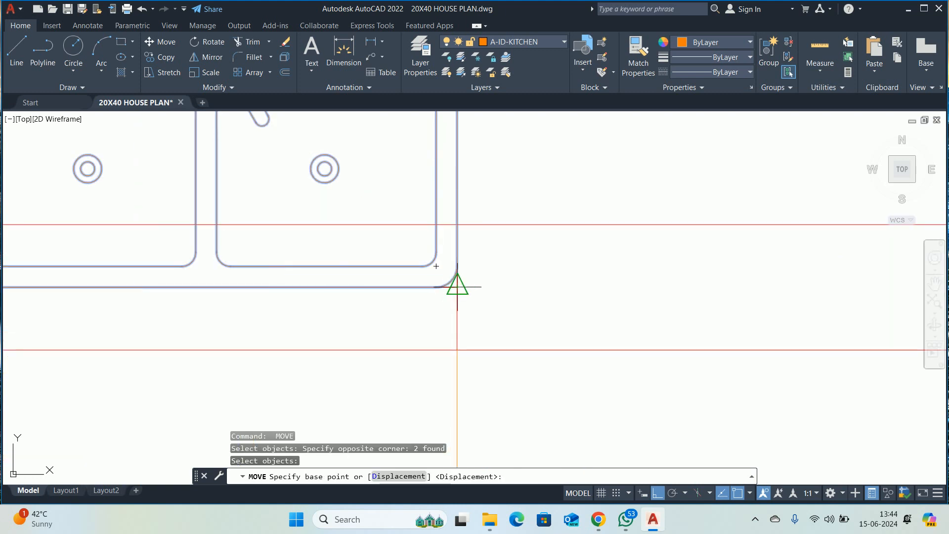
{"action": "left_click", "coordinate": [458, 286]}
{"action": "scroll", "coordinate": [424, 186], "scroll_direction": "down", "scroll_amount": 3}
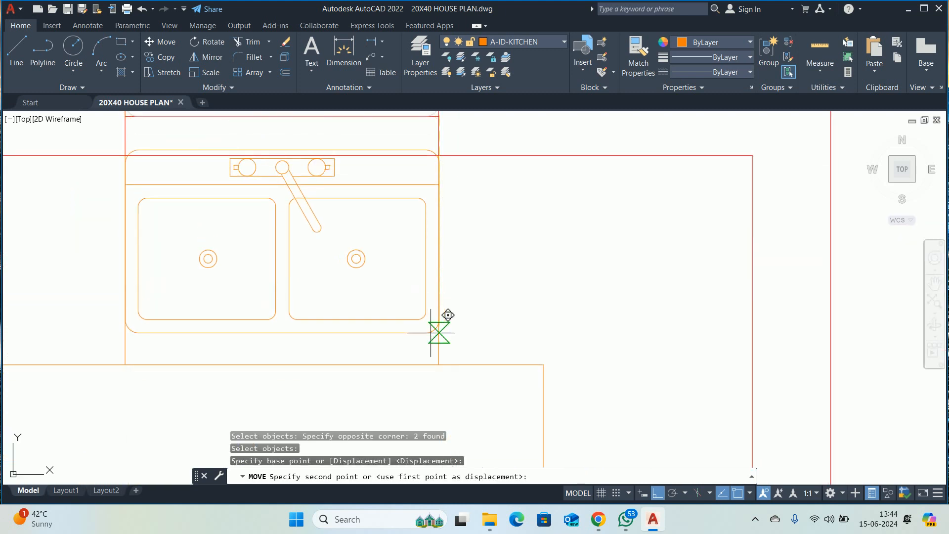
{"action": "left_click", "coordinate": [439, 365]}
{"action": "key", "text": "Escape"}
{"action": "key", "text": "Escape"}
- Move the sink and faucet 1 inch straight up from the counter's front edge toward the wall
{"action": "left_click", "coordinate": [379, 266]}
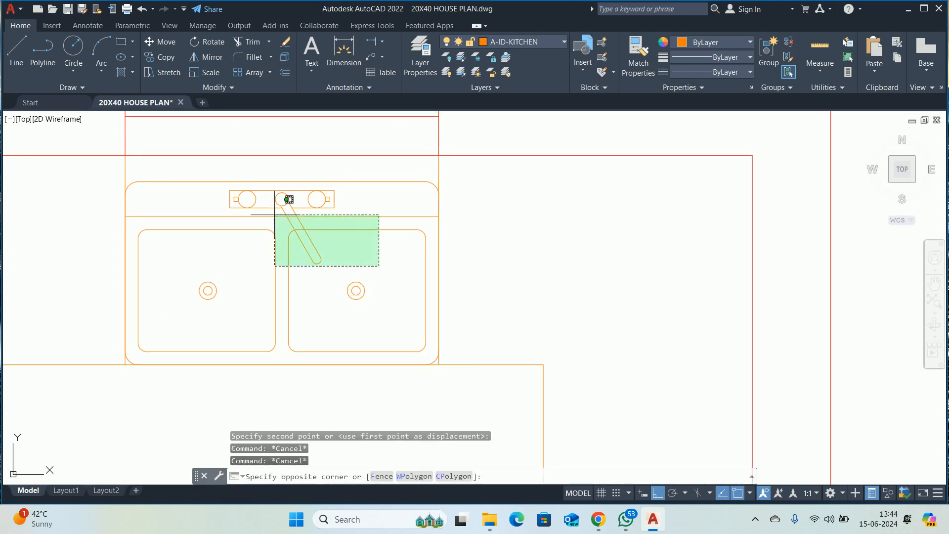
{"action": "left_click", "coordinate": [273, 214]}
{"action": "key", "text": "space"}
{"action": "left_click", "coordinate": [527, 283]}
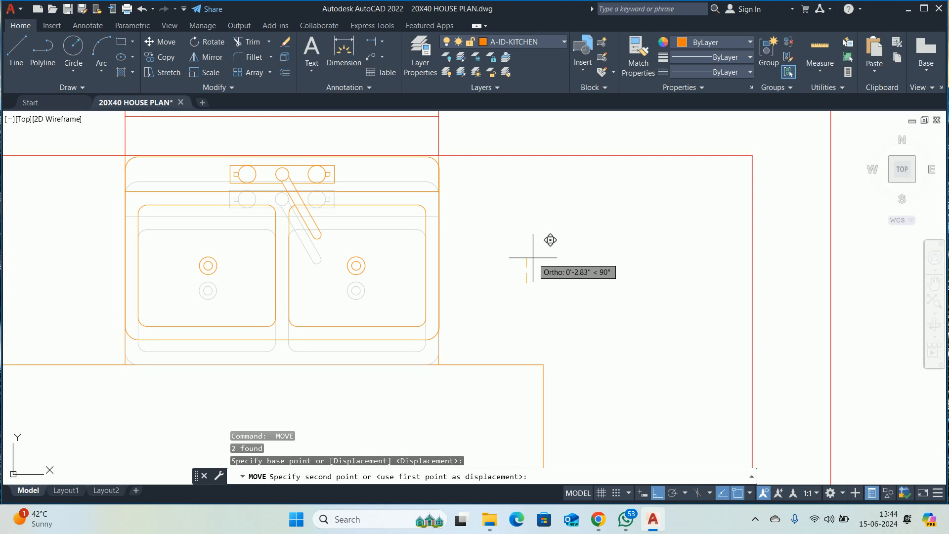
{"action": "type", "text": "1"}
{"action": "key", "text": "Return"}
{"action": "key", "text": "Escape"}
{"action": "key", "text": "Escape"}
{"action": "key", "text": "Escape"}
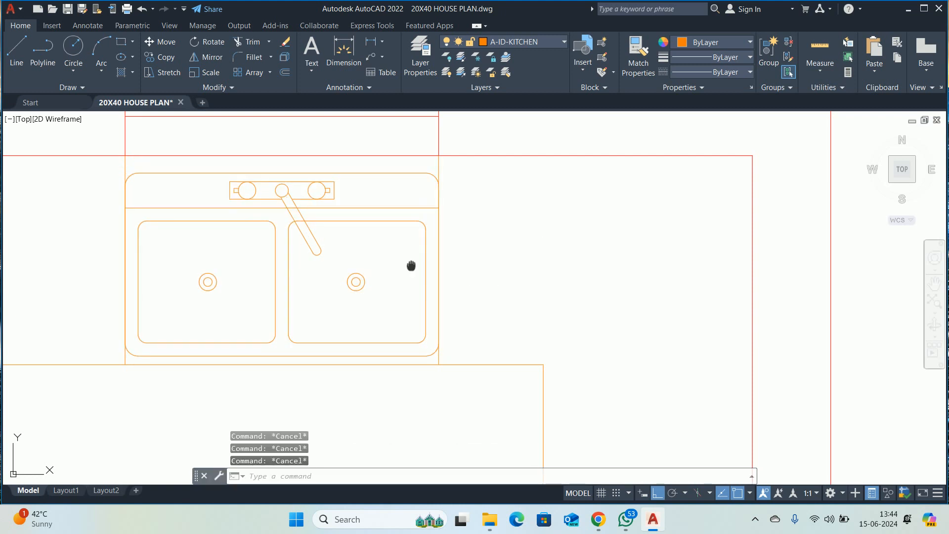
- Measure the gap between the sink's back edge and the kitchen wall with the Quick measure tool
{"action": "middle_click_drag", "start_coordinate": [395, 207], "coordinate": [406, 292]}
{"action": "left_click", "coordinate": [820, 60]}
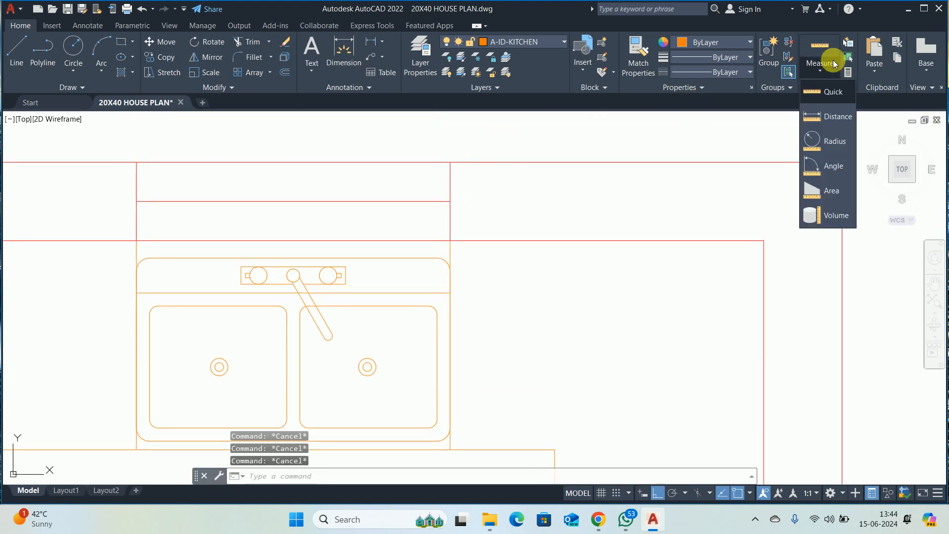
{"action": "left_click", "coordinate": [832, 59]}
{"action": "left_click", "coordinate": [829, 46]}
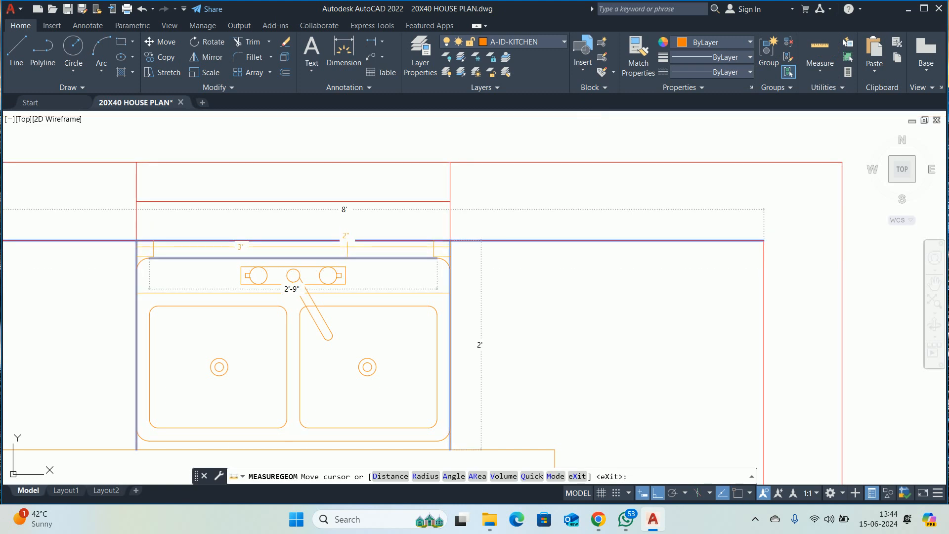
{"action": "key", "text": "Escape"}
- Move the sink and faucet another 0.5 inch straight up toward the wall
{"action": "type", "text": "m"}
{"action": "key", "text": "Return"}
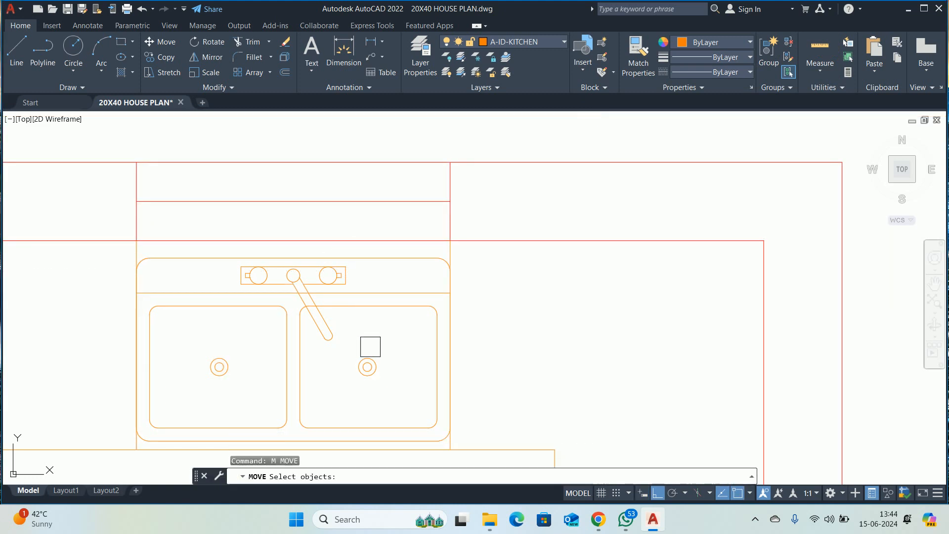
{"action": "left_click", "coordinate": [390, 339]}
{"action": "left_click", "coordinate": [326, 302]}
{"action": "key", "text": "Return"}
{"action": "left_click", "coordinate": [531, 354]}
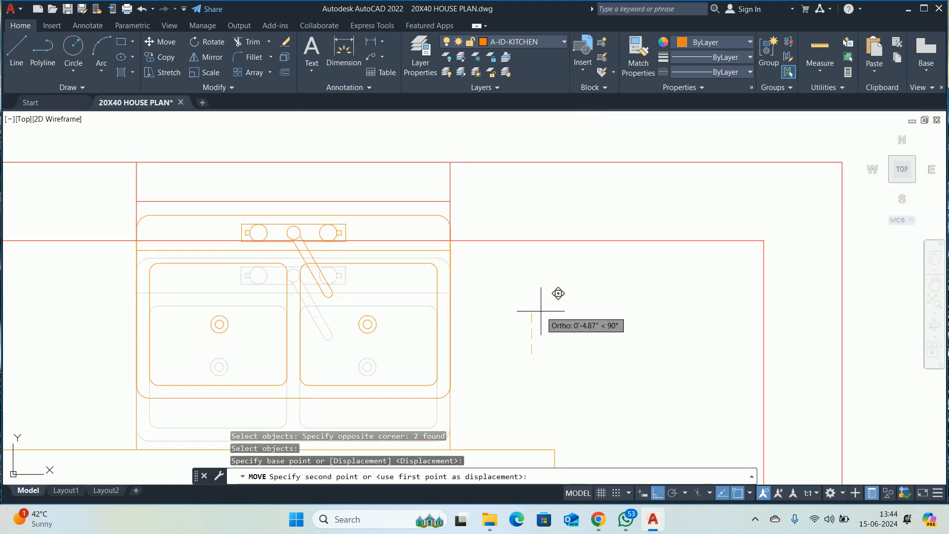
{"action": "key", "text": "Escape"}
{"action": "key", "text": "Escape"}
{"action": "key", "text": "Escape"}
- Erase the counter divider line running along the sink's right edge
{"action": "scroll", "coordinate": [370, 265], "scroll_direction": "down", "scroll_amount": 4}
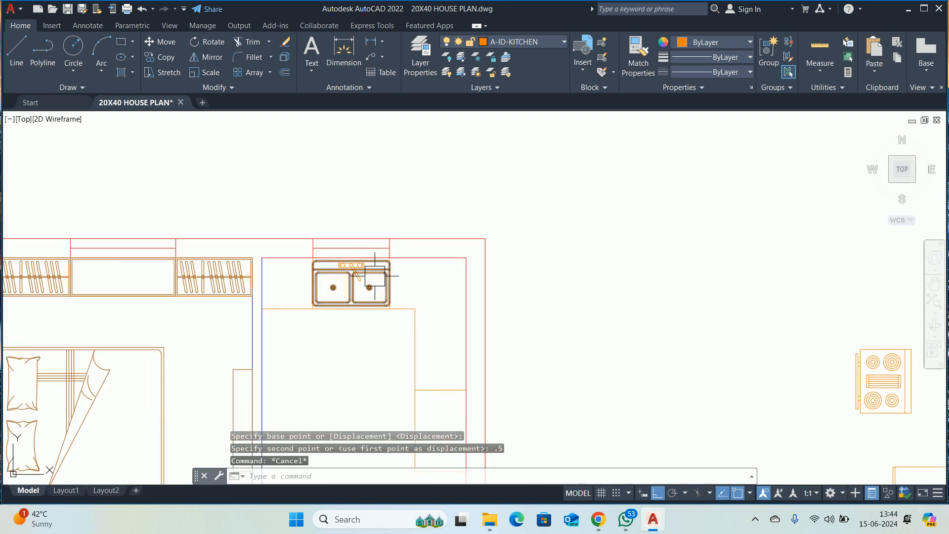
{"action": "scroll", "coordinate": [409, 254], "scroll_direction": "up", "scroll_amount": 5}
{"action": "scroll", "coordinate": [477, 238], "scroll_direction": "down", "scroll_amount": 2}
{"action": "scroll", "coordinate": [468, 232], "scroll_direction": "up", "scroll_amount": 5}
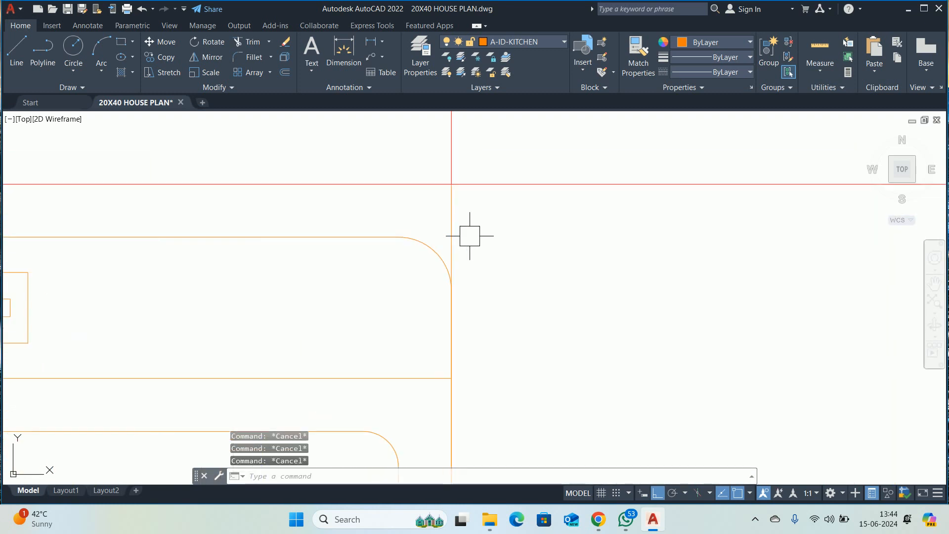
{"action": "left_click", "coordinate": [462, 227]}
{"action": "left_click", "coordinate": [408, 218]}
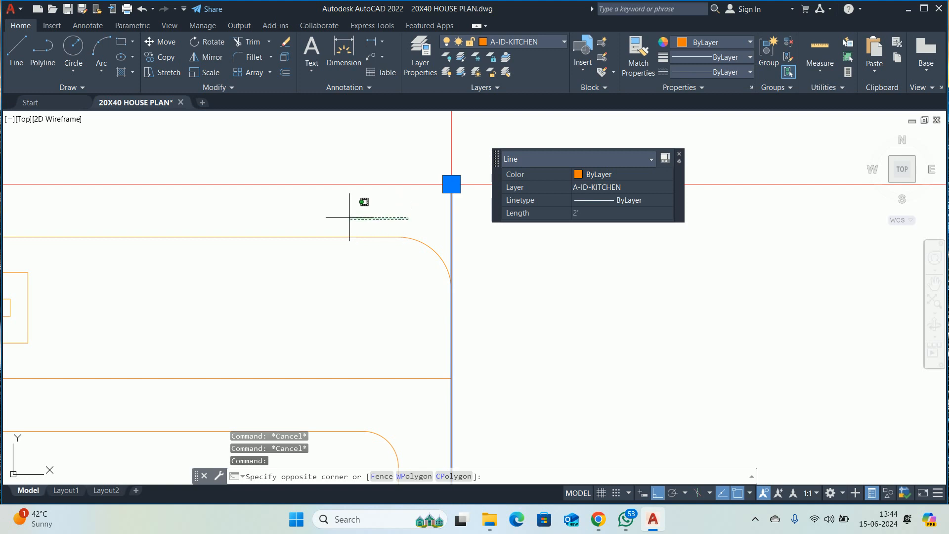
{"action": "key", "text": "Delete"}
{"action": "key", "text": "Escape"}
{"action": "key", "text": "Escape"}
{"action": "scroll", "coordinate": [386, 244], "scroll_direction": "down", "scroll_amount": 5}
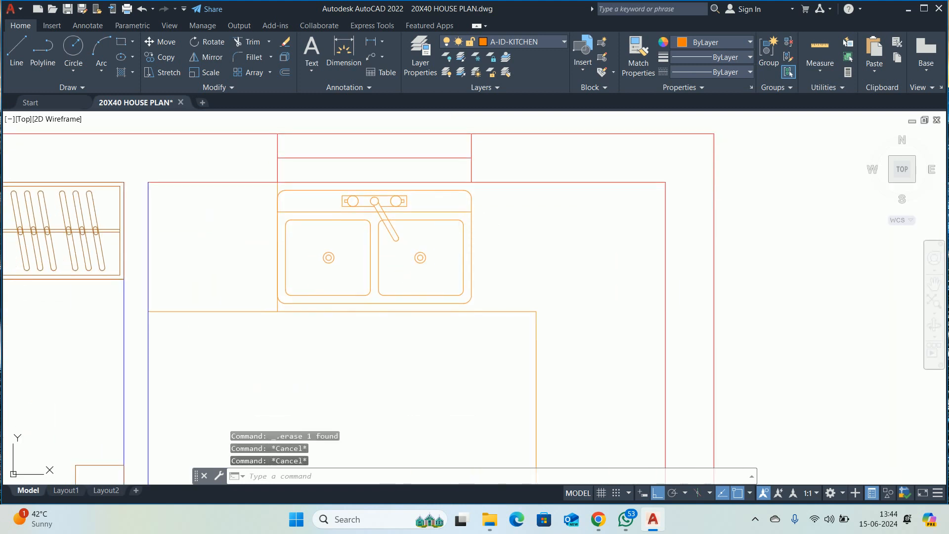
- Open the Range-Oven - 30 in top block beside the house plan in the Block Editor
{"action": "scroll", "coordinate": [407, 233], "scroll_direction": "down", "scroll_amount": 3}
{"action": "scroll", "coordinate": [494, 287], "scroll_direction": "up", "scroll_amount": 3}
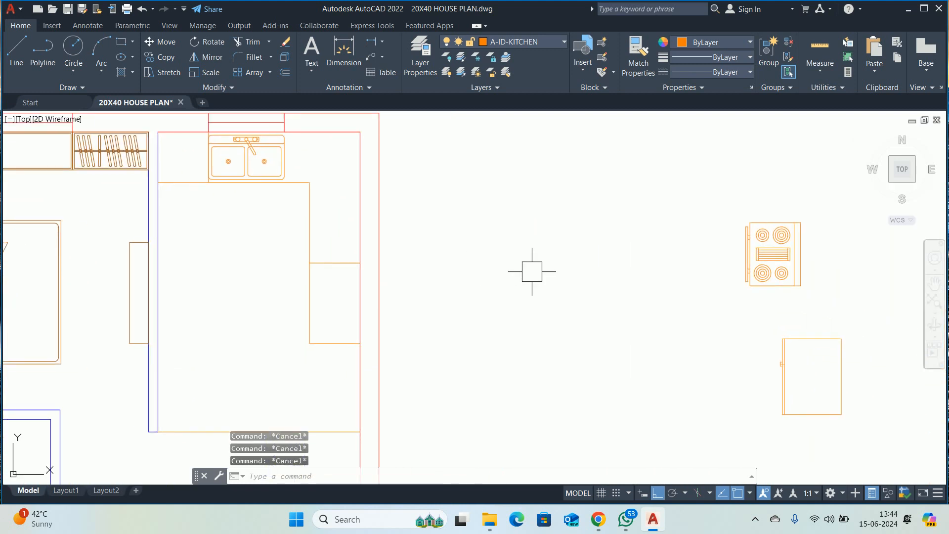
{"action": "left_click", "coordinate": [629, 276]}
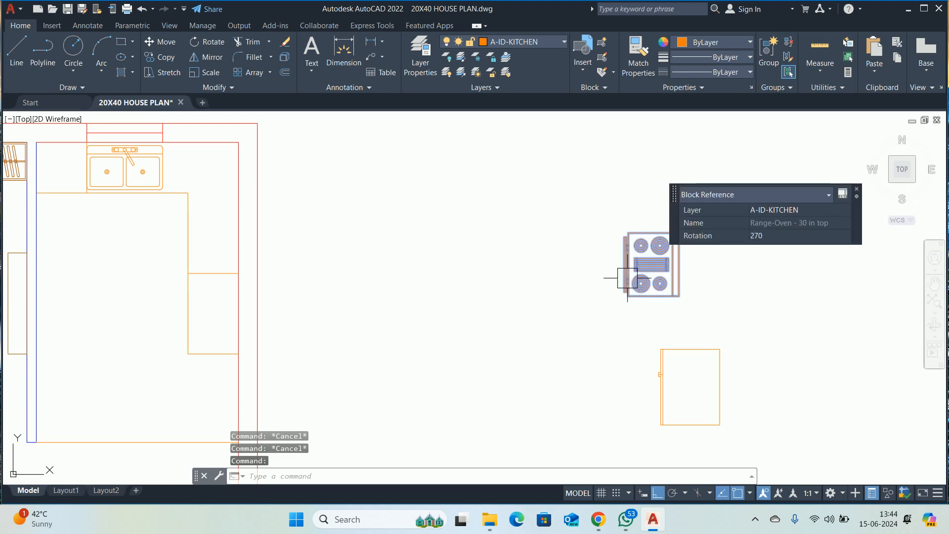
{"action": "type", "text": "BE"}
{"action": "key", "text": "Return"}
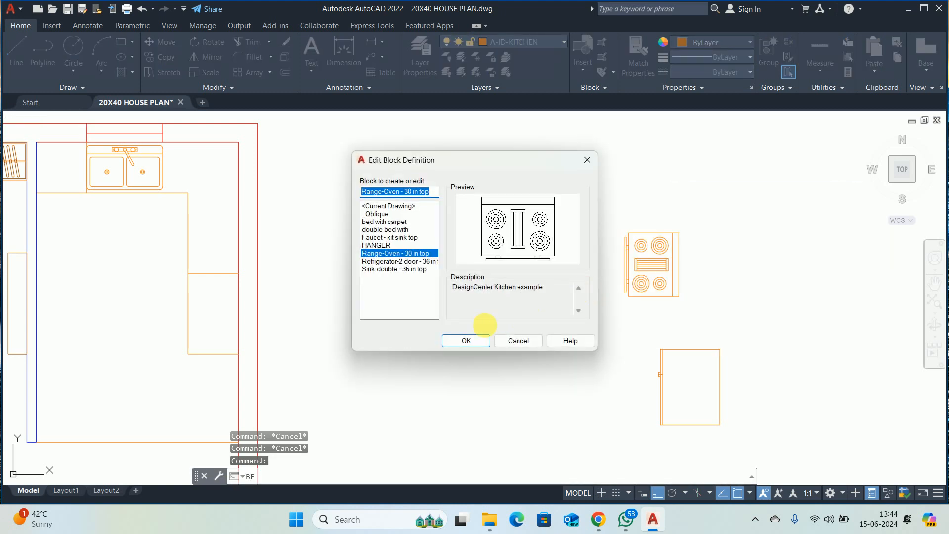
{"action": "left_click", "coordinate": [458, 341]}
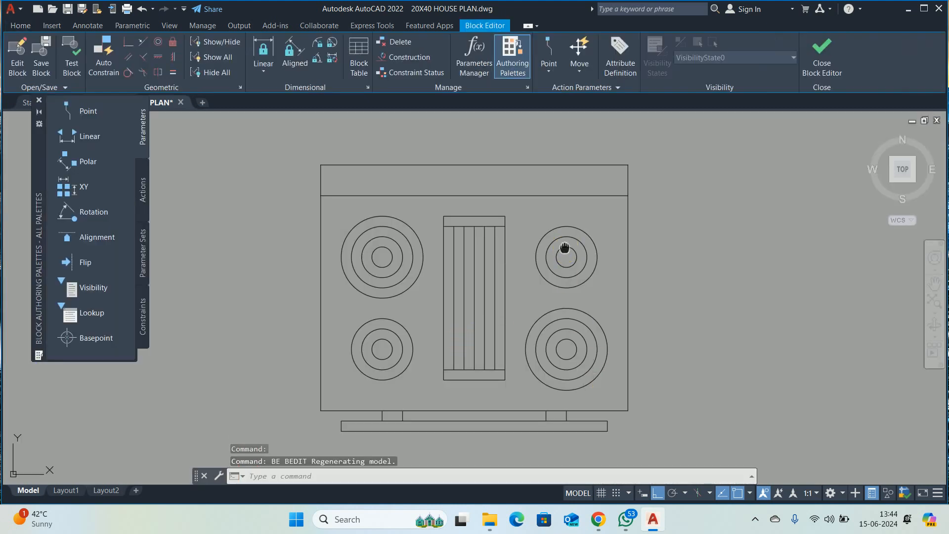
- Erase the handle bar and its two brackets in front of the range oven
{"action": "left_click", "coordinate": [608, 312]}
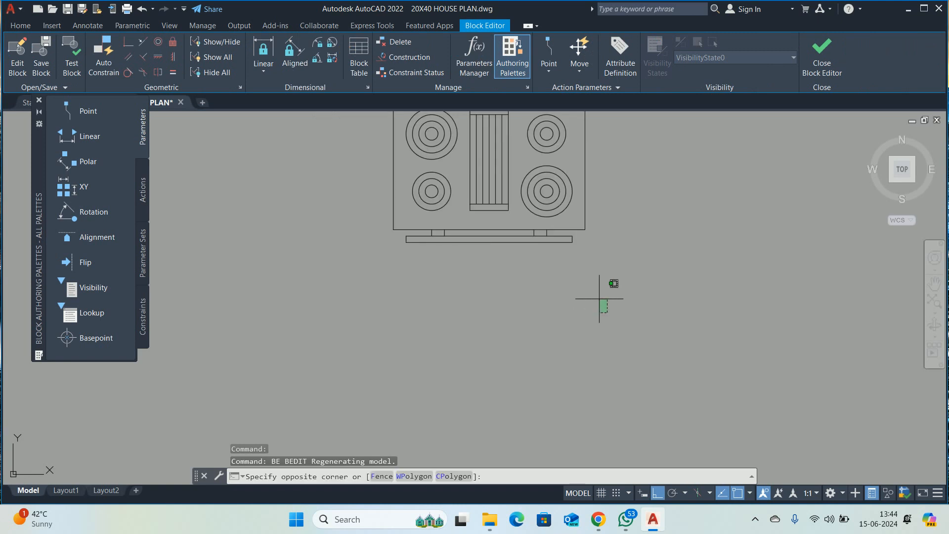
{"action": "left_click", "coordinate": [276, 232]}
{"action": "key", "text": "Delete"}
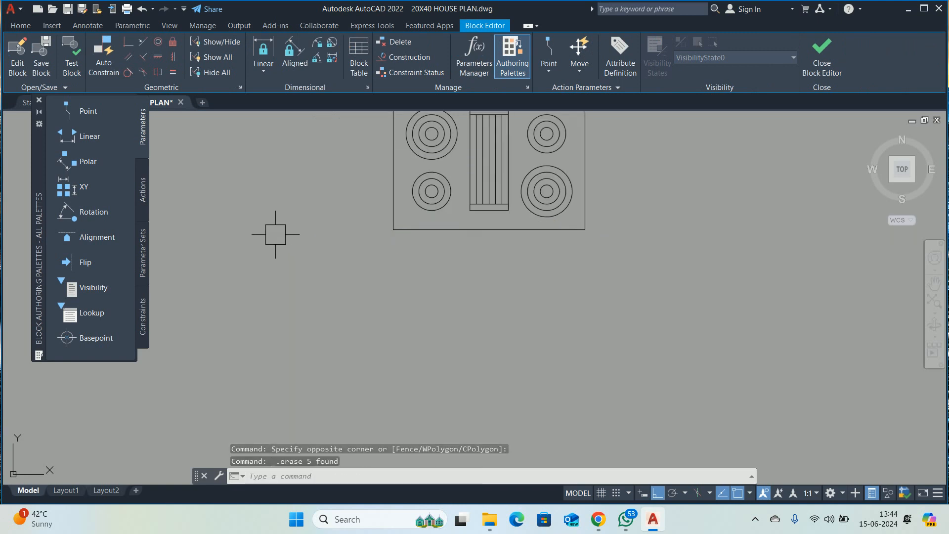
{"action": "middle_click_drag", "start_coordinate": [550, 236], "coordinate": [510, 329]}
{"action": "key", "text": "Escape"}
{"action": "key", "text": "Escape"}
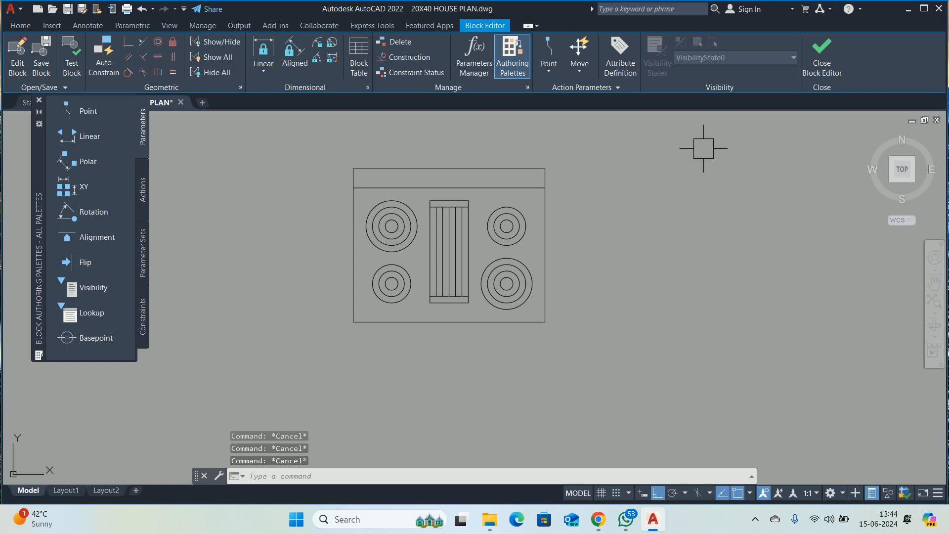
- Trim away the strip along the back of the range oven so its outline ends at the inner back line
{"action": "type", "text": "tr"}
{"action": "scroll", "coordinate": [536, 173], "scroll_direction": "up", "scroll_amount": 2}
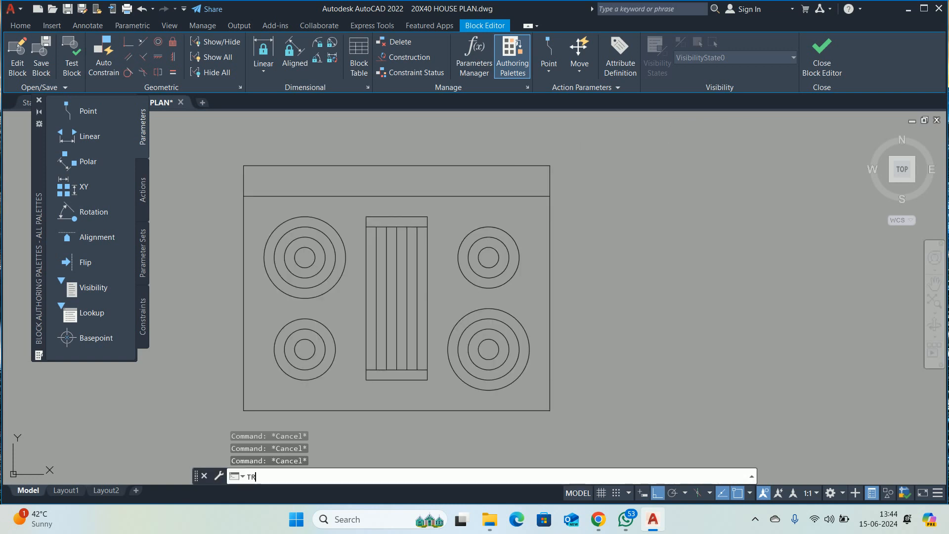
{"action": "key", "text": "Return"}
{"action": "left_click_drag", "start_coordinate": [560, 169], "coordinate": [560, 170]}
{"action": "key", "text": "Return"}
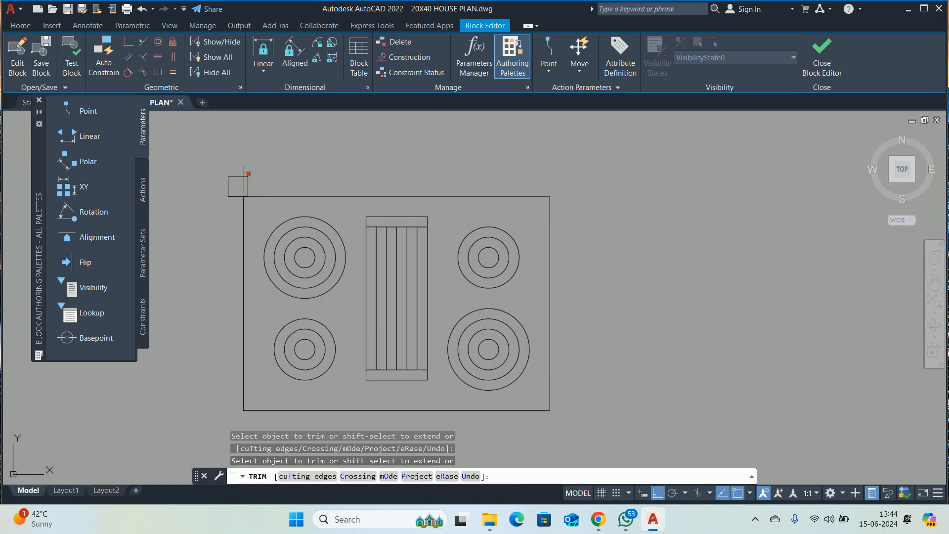
{"action": "key", "text": "Escape"}
- Fillet the range oven's outline polyline with a 1.5-inch radius to round its two front corners
{"action": "type", "text": "f"}
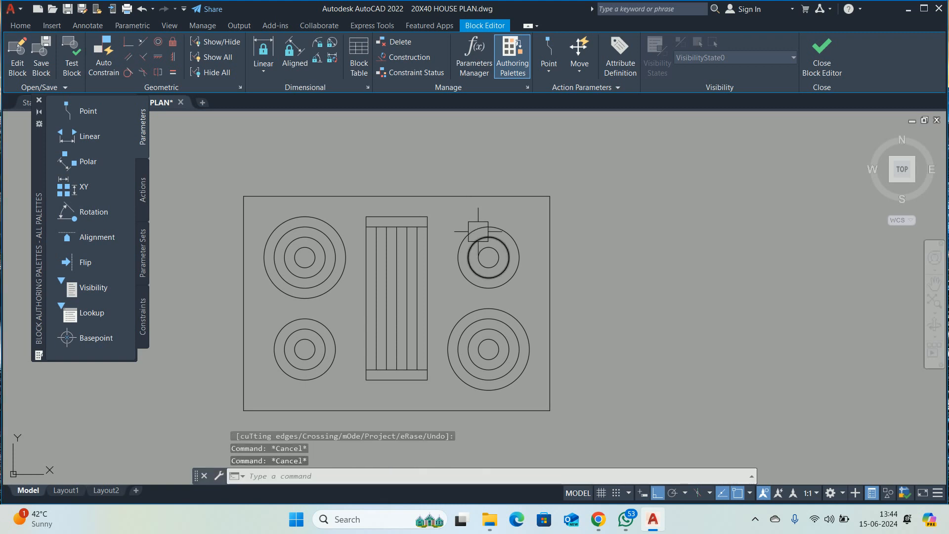
{"action": "key", "text": "Return"}
{"action": "type", "text": "rst object or : R"}
{"action": "key", "text": "Return"}
{"action": "type", "text": "1."}
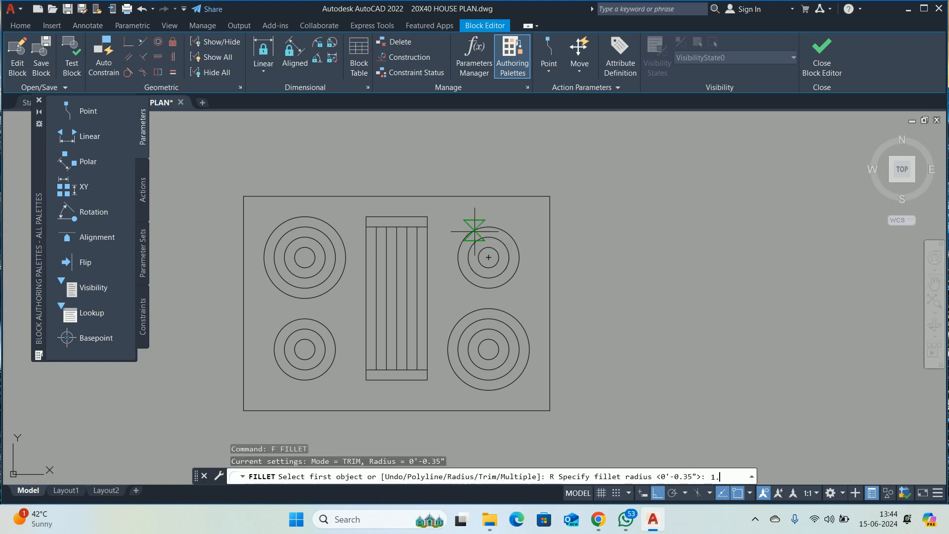
{"action": "type", "text": "5"}
{"action": "key", "text": "Return"}
{"action": "type", "text": "p"}
{"action": "key", "text": "Return"}
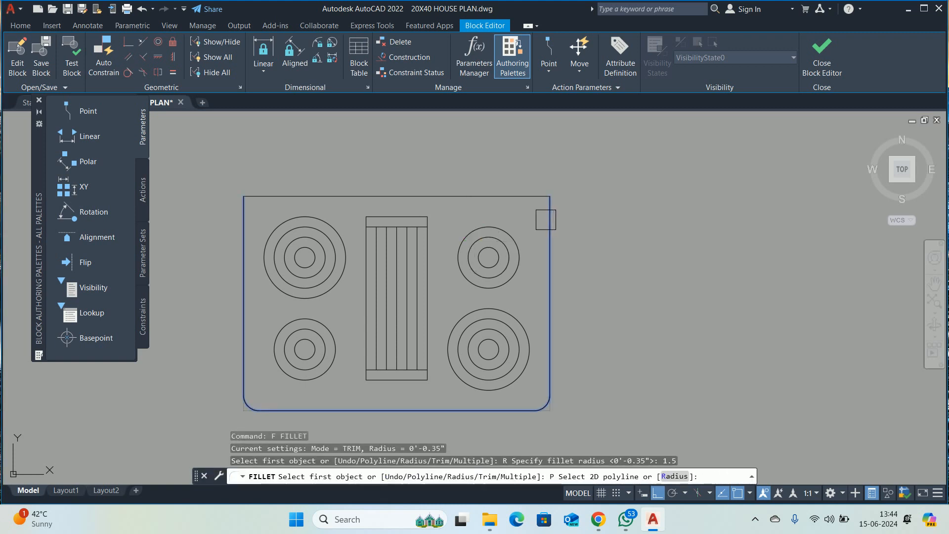
{"action": "left_click", "coordinate": [547, 212]}
{"action": "key", "text": "Escape"}
{"action": "key", "text": "Escape"}
- Fillet the two back corners of the range oven's outline with the same 1.5-inch radius
{"action": "type", "text": "f"}
{"action": "key", "text": "Return"}
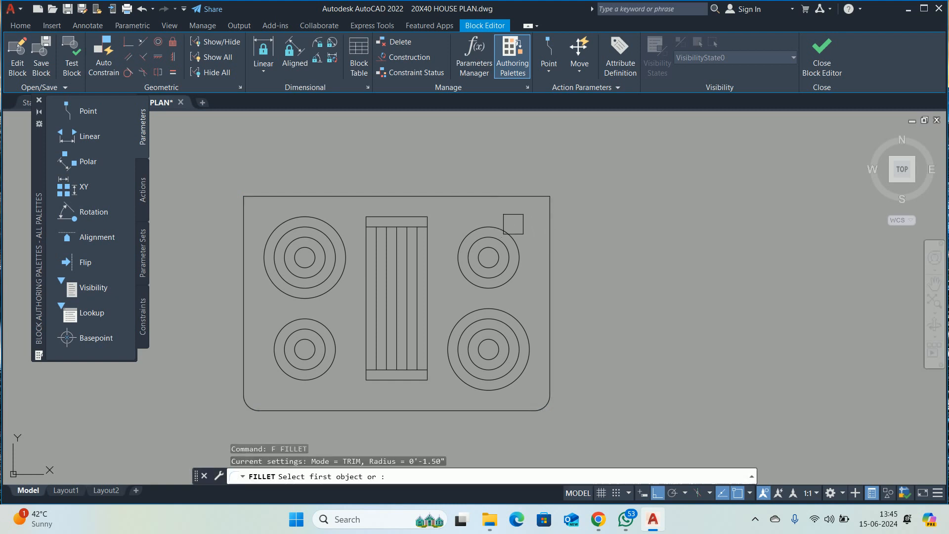
{"action": "key", "text": "Return"}
{"action": "left_click", "coordinate": [546, 227]}
{"action": "left_click", "coordinate": [505, 204]}
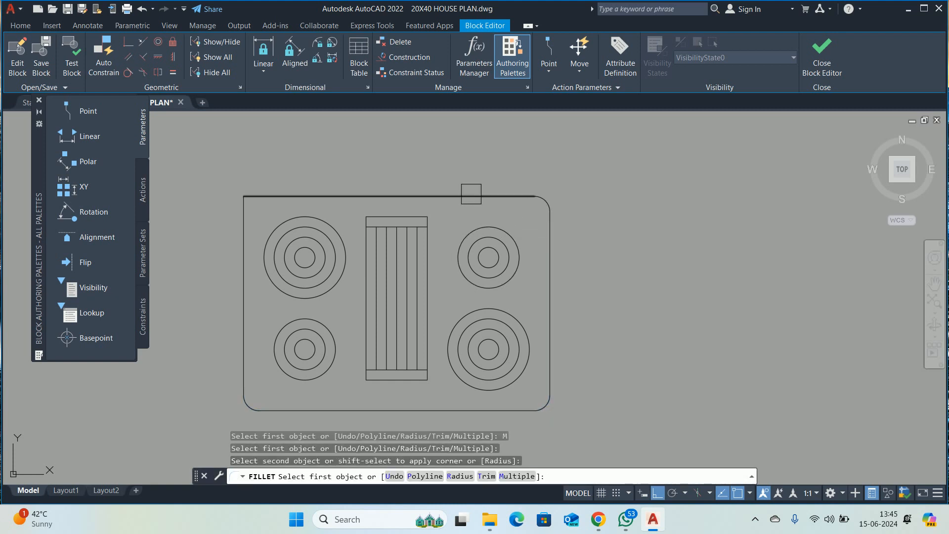
{"action": "key", "text": "Return"}
{"action": "left_click", "coordinate": [302, 195]}
{"action": "key", "text": "Escape"}
{"action": "key", "text": "Return"}
{"action": "left_click", "coordinate": [266, 199]}
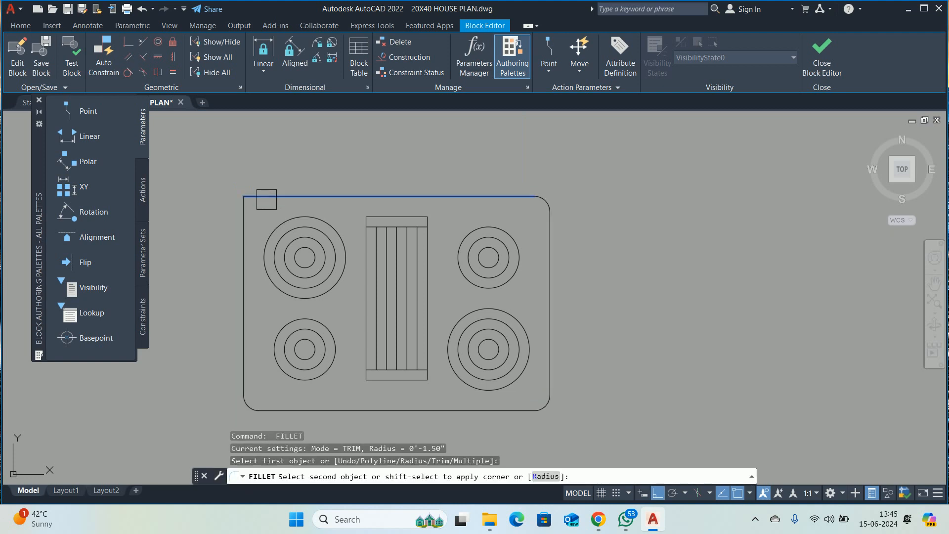
{"action": "key", "text": "Escape"}
{"action": "key", "text": "Escape"}
{"action": "key", "text": "Escape"}
{"action": "key", "text": "Escape"}
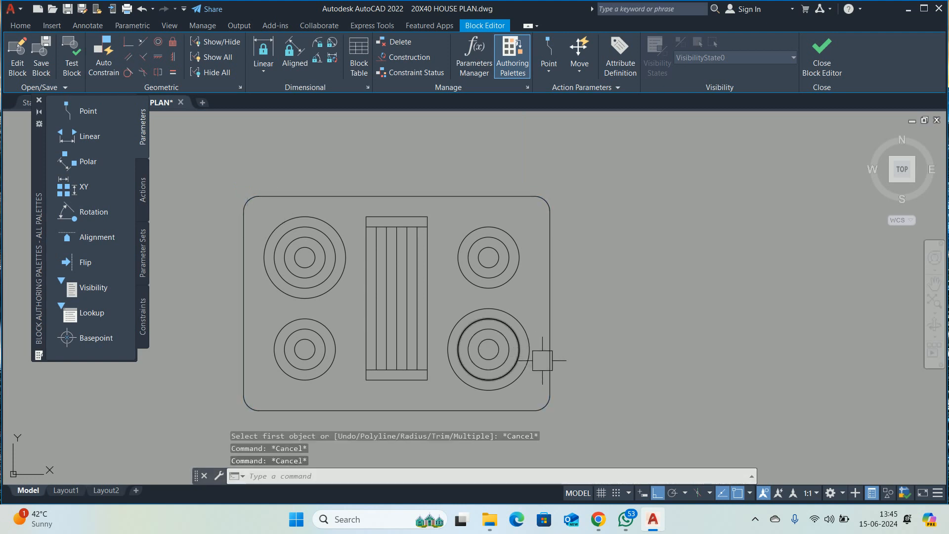
{"action": "type", "text": "s"}
{"action": "key", "text": "Return"}
{"action": "left_click", "coordinate": [603, 438]}
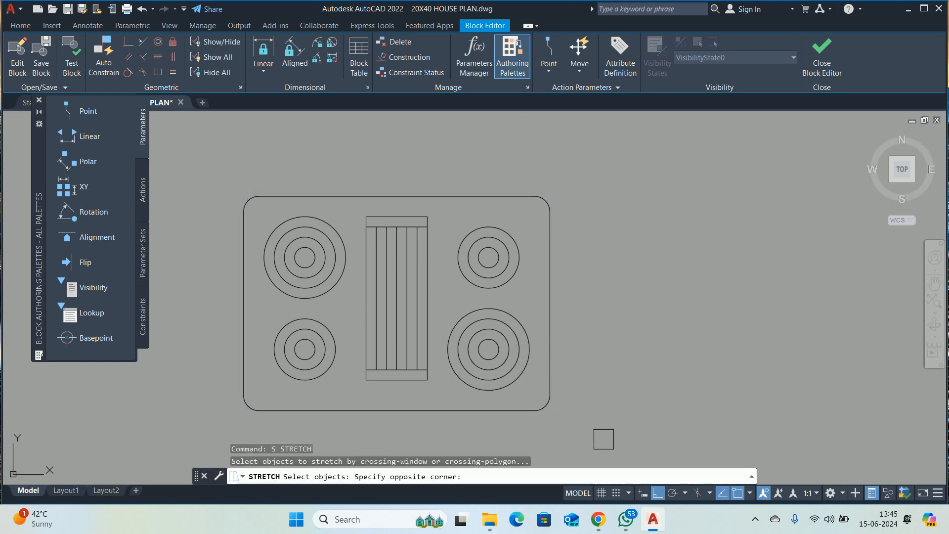
{"action": "key", "text": "Escape"}
{"action": "key", "text": "Escape"}
{"action": "key", "text": "Escape"}
{"action": "key", "text": "Escape"}
- Measure the gaps between the range oven's outline and its large burners, at the back edge and at the front edge
{"action": "type", "text": "D"}
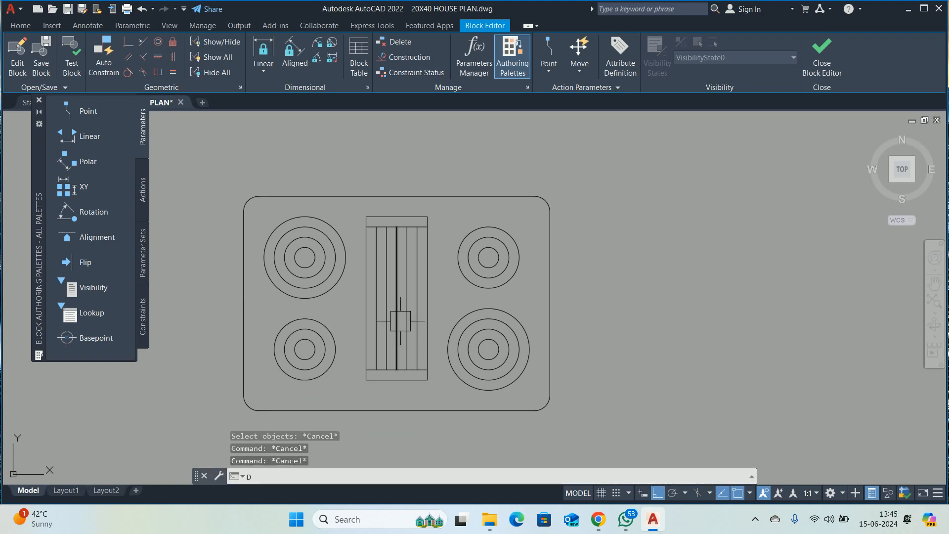
{"action": "type", "text": "LI"}
{"action": "key", "text": "Return"}
{"action": "left_click", "coordinate": [305, 217]}
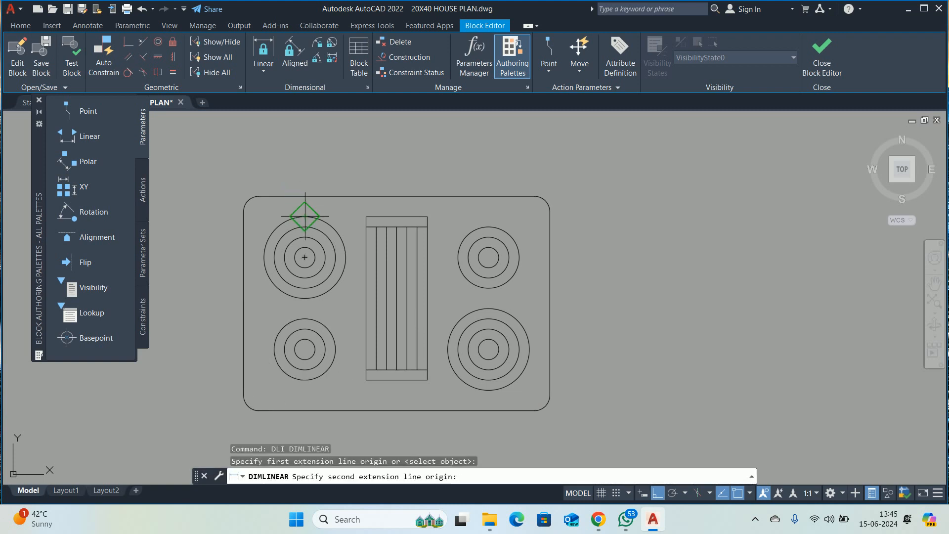
{"action": "left_click", "coordinate": [305, 196]}
{"action": "key", "text": "Escape"}
{"action": "scroll", "coordinate": [296, 211], "scroll_direction": "down", "scroll_amount": 5}
{"action": "scroll", "coordinate": [345, 287], "scroll_direction": "up", "scroll_amount": 6}
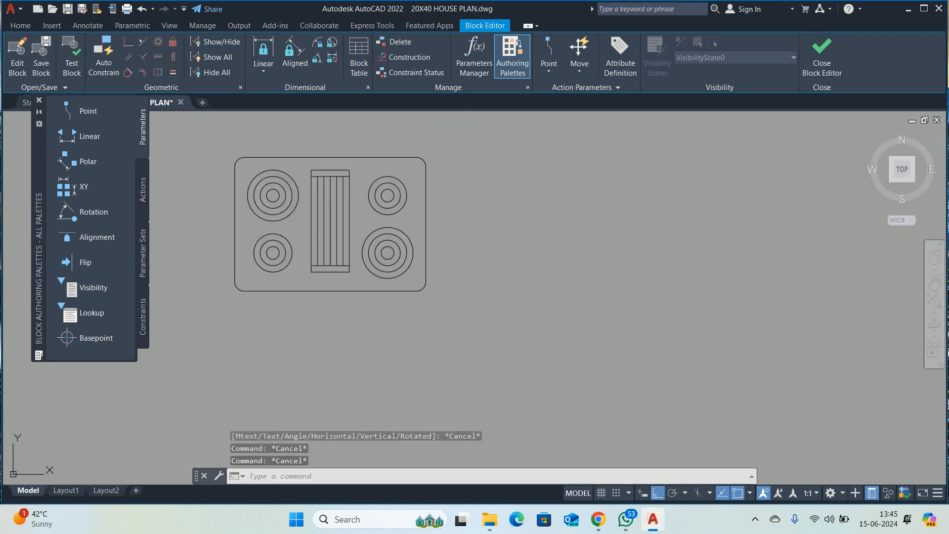
{"action": "key", "text": "Return"}
{"action": "left_click", "coordinate": [406, 270]}
{"action": "left_click", "coordinate": [406, 290]}
{"action": "key", "text": "Escape"}
{"action": "scroll", "coordinate": [412, 314], "scroll_direction": "down", "scroll_amount": 6}
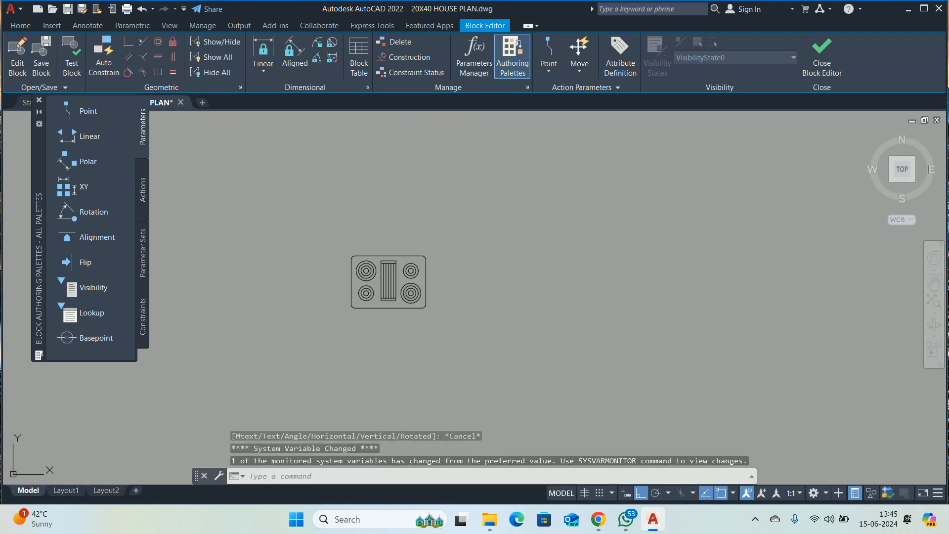
- Close the block editor, saving the changes to the Range-Oven - 30 in top block
{"action": "key", "text": "Escape"}
{"action": "middle_click_drag", "start_coordinate": [411, 314], "coordinate": [412, 315]}
{"action": "left_click", "coordinate": [811, 71]}
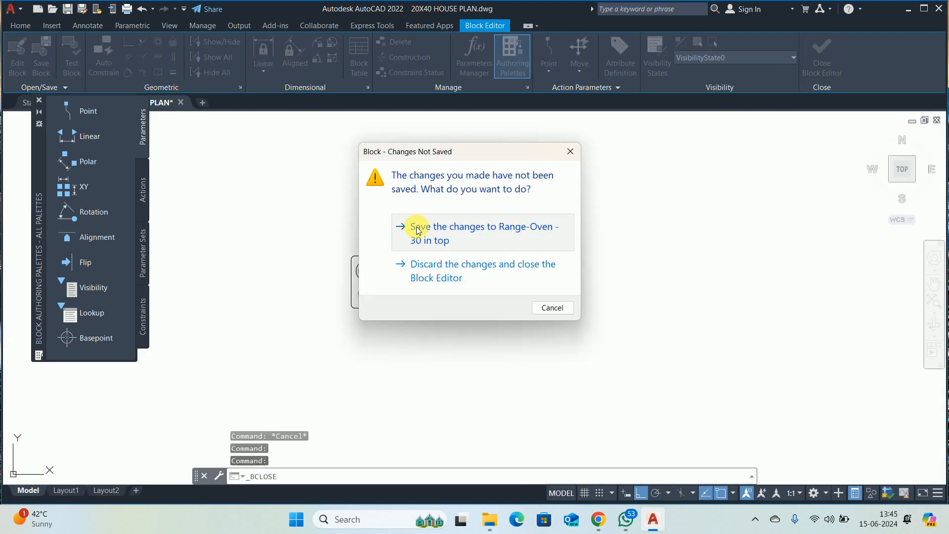
{"action": "left_click", "coordinate": [417, 231]}
{"action": "scroll", "coordinate": [515, 259], "scroll_direction": "up", "scroll_amount": 5}
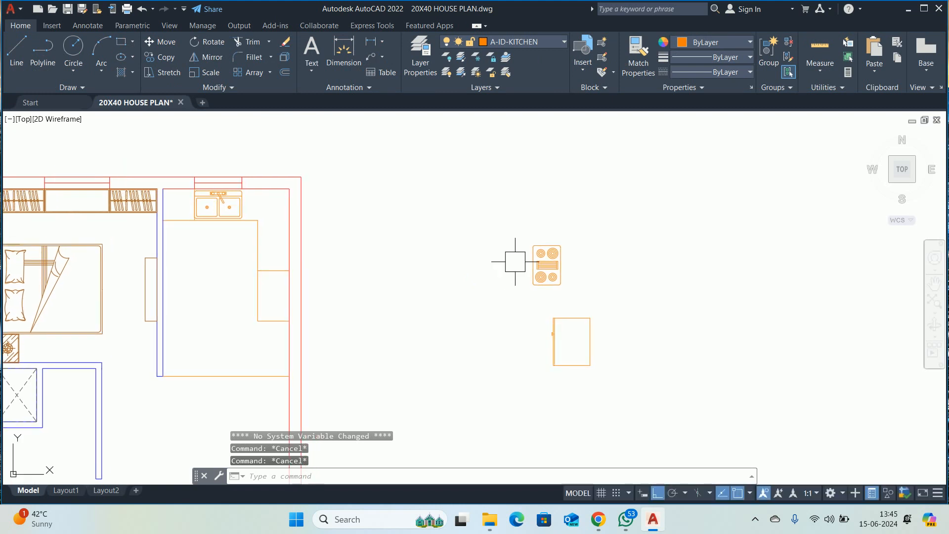
- Move the range oven by its back edge's midpoint onto the point where the counter's cross line meets the front edge
{"action": "type", "text": "m"}
{"action": "key", "text": "Return"}
{"action": "left_click", "coordinate": [536, 257]}
{"action": "scroll", "coordinate": [603, 267], "scroll_direction": "up", "scroll_amount": 3}
{"action": "key", "text": "Return"}
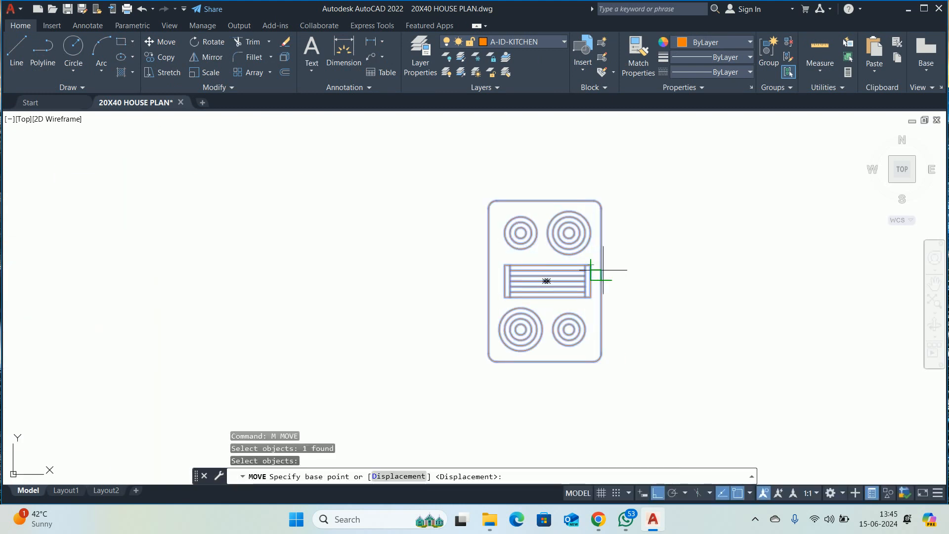
{"action": "left_click", "coordinate": [602, 281]}
{"action": "scroll", "coordinate": [324, 277], "scroll_direction": "down", "scroll_amount": 3}
{"action": "middle_click_drag", "start_coordinate": [324, 277], "coordinate": [805, 292]}
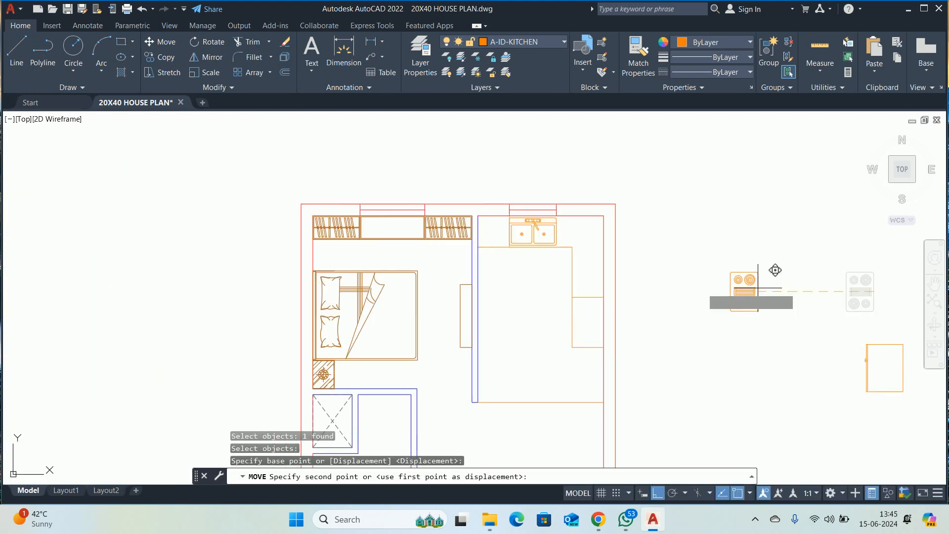
{"action": "scroll", "coordinate": [572, 292], "scroll_direction": "up", "scroll_amount": 4}
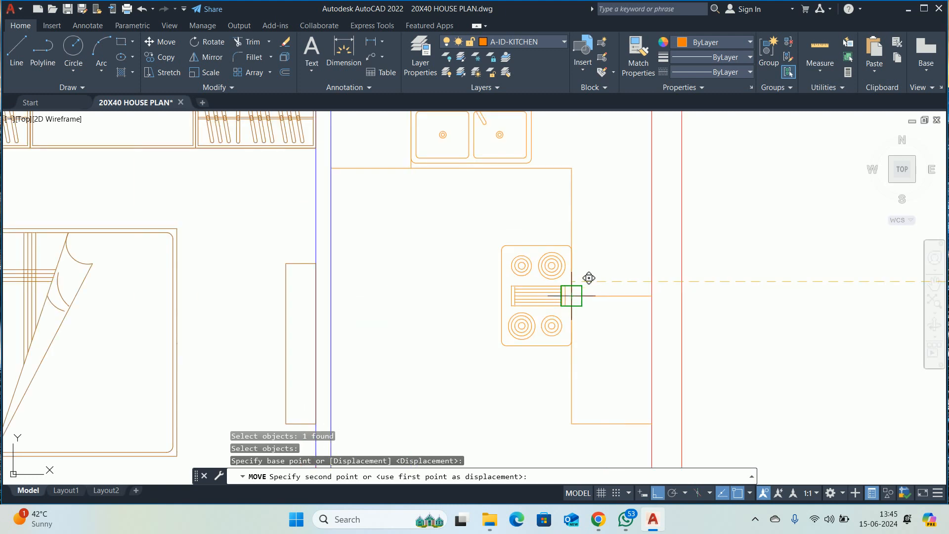
{"action": "left_click", "coordinate": [569, 293]}
- Move the range oven along the cross line so its back edge's midpoint sits on the kitchen wall
{"action": "left_click", "coordinate": [572, 257]}
{"action": "key", "text": "Return"}
{"action": "scroll", "coordinate": [573, 295], "scroll_direction": "up", "scroll_amount": 2}
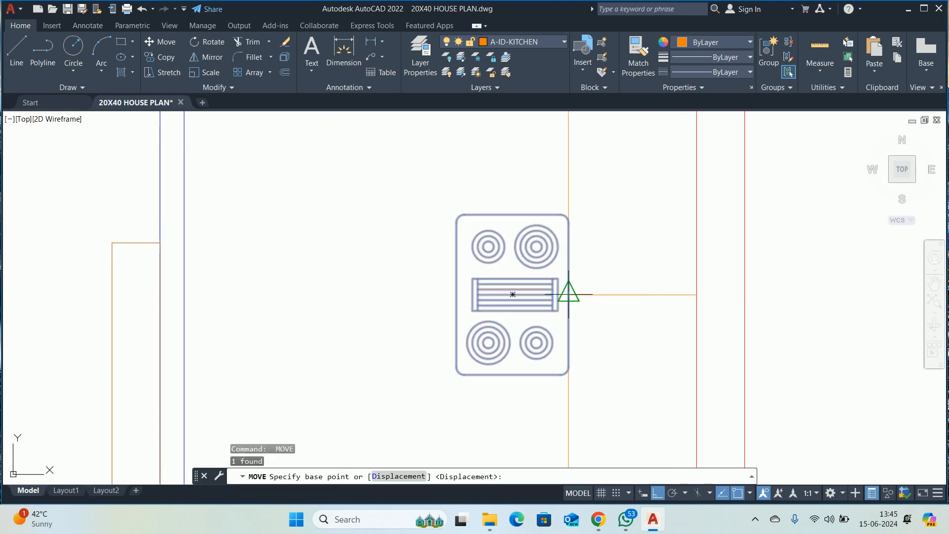
{"action": "left_click", "coordinate": [572, 295]}
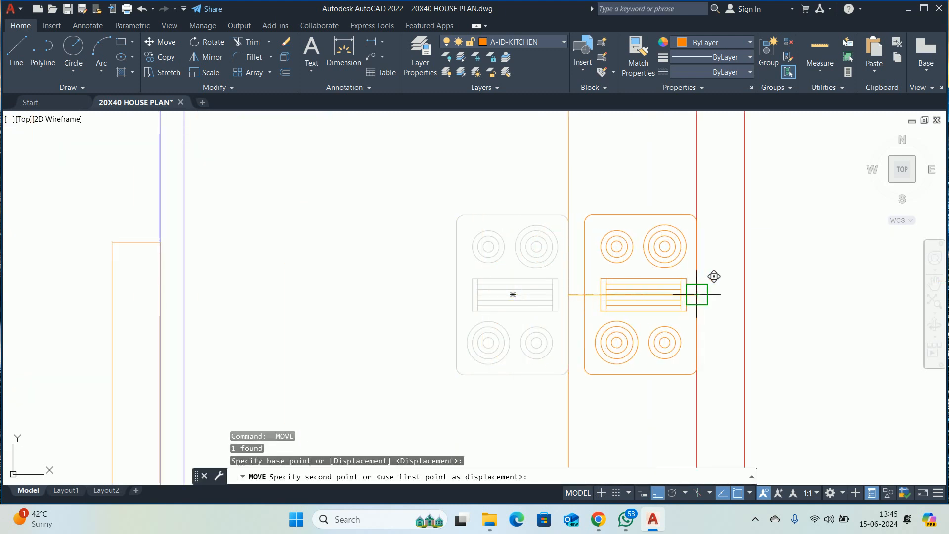
{"action": "key", "text": "Escape"}
{"action": "key", "text": "Escape"}
{"action": "key", "text": "Escape"}
{"action": "scroll", "coordinate": [679, 293], "scroll_direction": "up", "scroll_amount": 4}
- Measure the gap between the counter's front edge and the range oven's front edge along the cross line
{"action": "type", "text": "dli"}
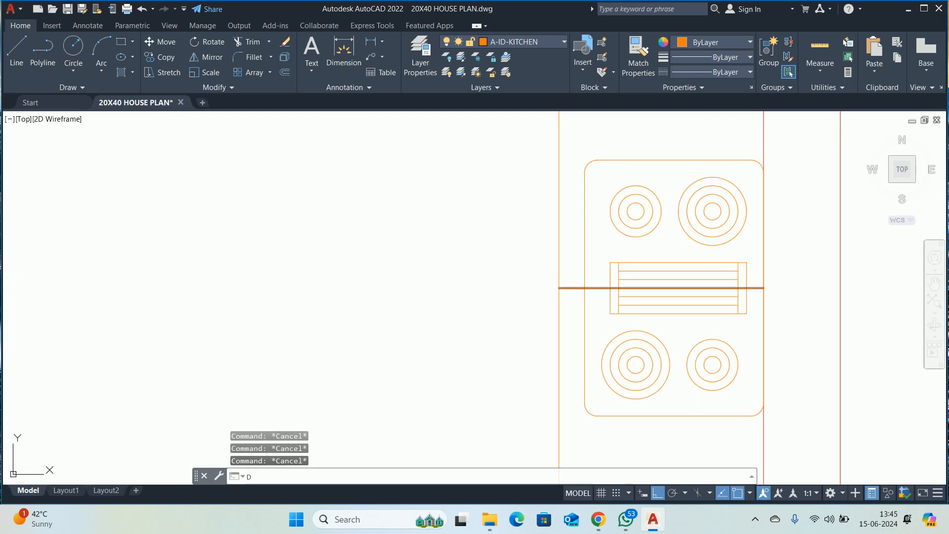
{"action": "key", "text": "Return"}
{"action": "left_click", "coordinate": [560, 289]}
{"action": "left_click", "coordinate": [585, 288]}
{"action": "key", "text": "Escape"}
{"action": "key", "text": "Escape"}
{"action": "key", "text": "Escape"}
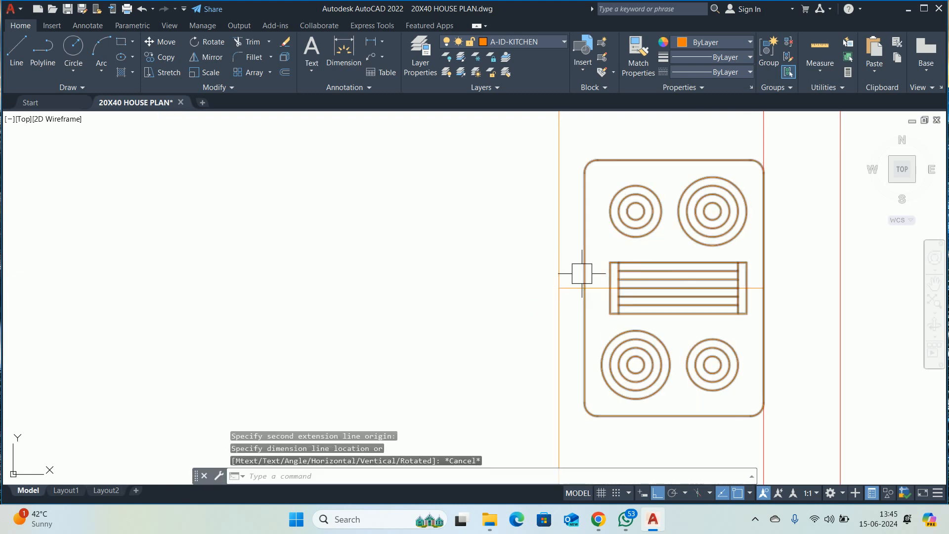
- Move the range oven 1.5 inches straight away from the wall toward the counter's front edge
{"action": "type", "text": "m"}
{"action": "key", "text": "Return"}
{"action": "left_click", "coordinate": [636, 331]}
{"action": "key", "text": "Return"}
{"action": "left_click", "coordinate": [456, 334]}
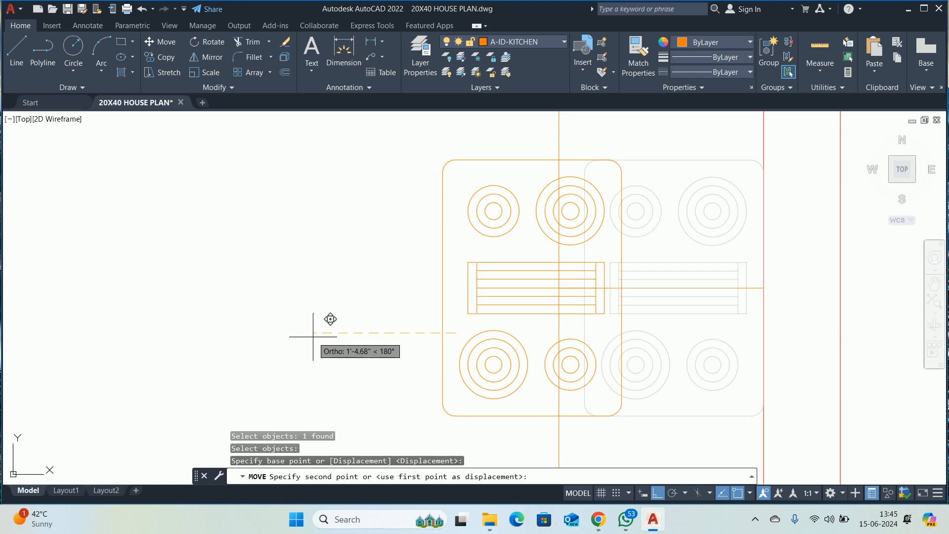
{"action": "type", "text": "1.5"}
{"action": "key", "text": "Return"}
{"action": "key", "text": "Escape"}
{"action": "key", "text": "Escape"}
{"action": "scroll", "coordinate": [500, 254], "scroll_direction": "down", "scroll_amount": 2}
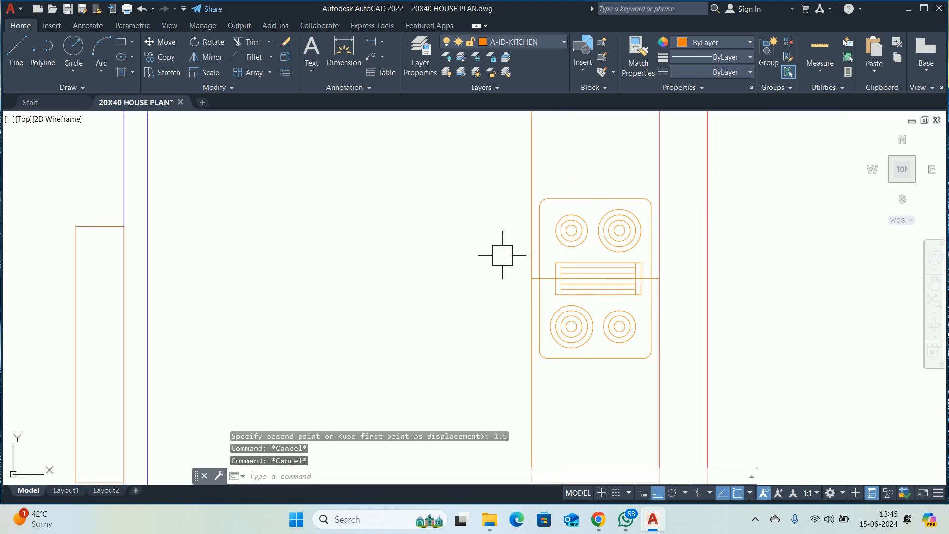
- Erase the 2-foot cross line that runs over the counter beneath the range oven
{"action": "scroll", "coordinate": [529, 270], "scroll_direction": "up", "scroll_amount": 5}
{"action": "left_click", "coordinate": [648, 304]}
{"action": "left_click", "coordinate": [619, 329]}
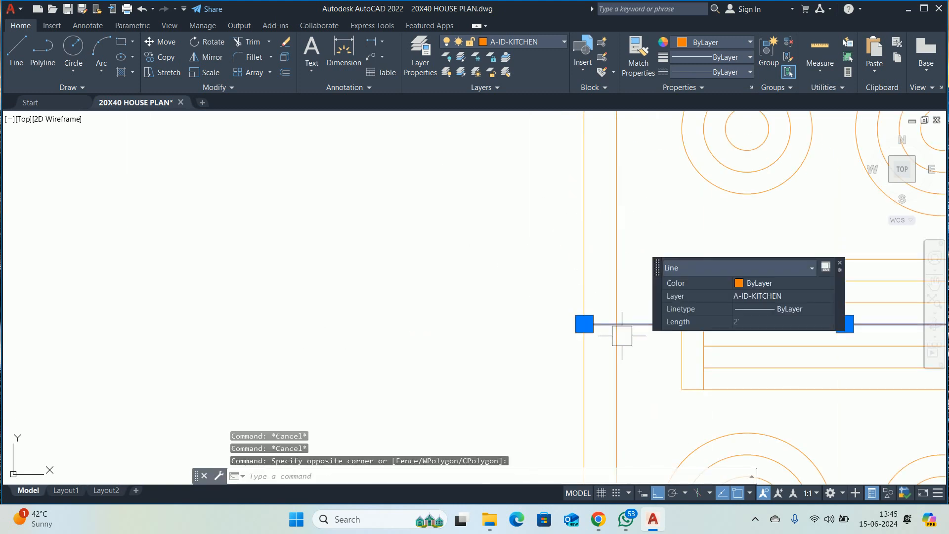
{"action": "key", "text": "Delete"}
{"action": "scroll", "coordinate": [578, 303], "scroll_direction": "down", "scroll_amount": 5}
{"action": "scroll", "coordinate": [578, 303], "scroll_direction": "down", "scroll_amount": 2}
{"action": "middle_click_drag", "start_coordinate": [574, 303], "coordinate": [460, 273]}
{"action": "key", "text": "Escape"}
{"action": "key", "text": "Escape"}
{"action": "key", "text": "Escape"}
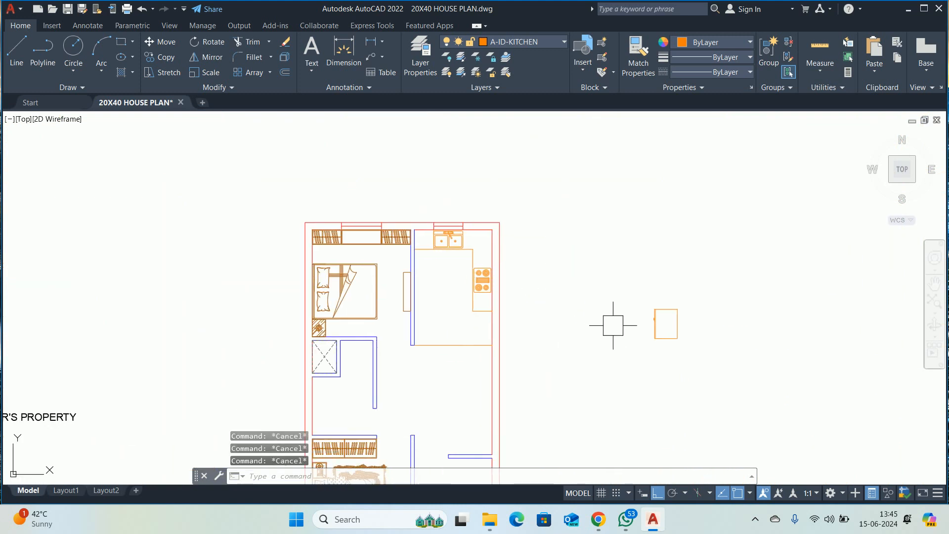
- Move the refrigerator block by its upper back corner onto the point where the counter's lower end meets the wall
{"action": "type", "text": "m"}
{"action": "key", "text": "Return"}
{"action": "left_click", "coordinate": [659, 339]}
{"action": "key", "text": "Return"}
{"action": "scroll", "coordinate": [666, 315], "scroll_direction": "up", "scroll_amount": 6}
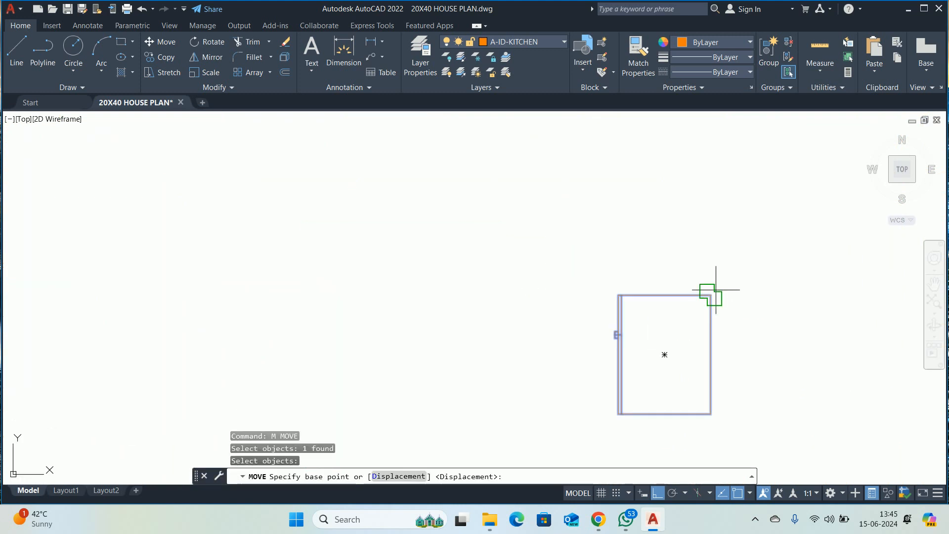
{"action": "left_click", "coordinate": [715, 292]}
{"action": "scroll", "coordinate": [467, 318], "scroll_direction": "down", "scroll_amount": 2}
{"action": "middle_click_drag", "start_coordinate": [436, 322], "coordinate": [904, 328]}
{"action": "scroll", "coordinate": [732, 314], "scroll_direction": "up", "scroll_amount": 2}
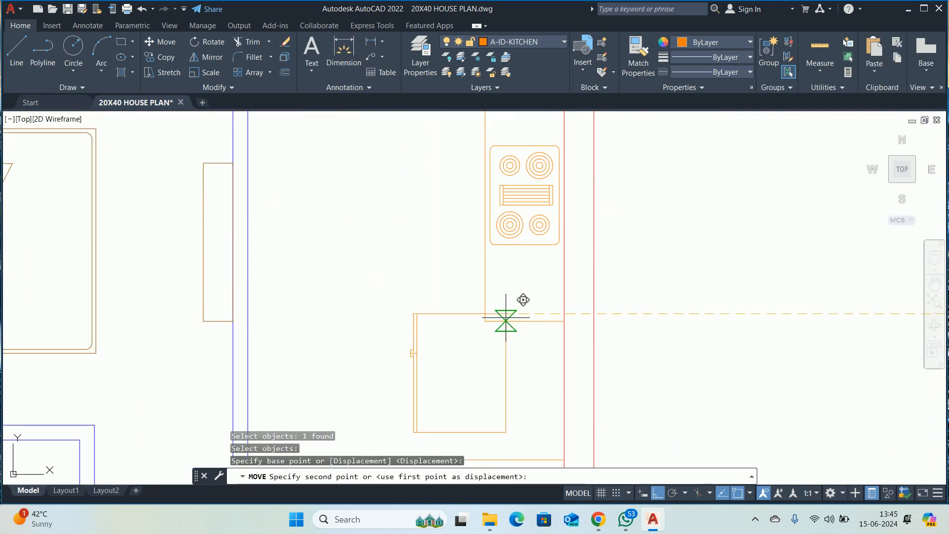
{"action": "left_click", "coordinate": [563, 322]}
{"action": "scroll", "coordinate": [562, 323], "scroll_direction": "down", "scroll_amount": 3}
{"action": "key", "text": "Escape"}
{"action": "key", "text": "Escape"}
{"action": "key", "text": "Escape"}
{"action": "scroll", "coordinate": [515, 292], "scroll_direction": "up", "scroll_amount": 4}
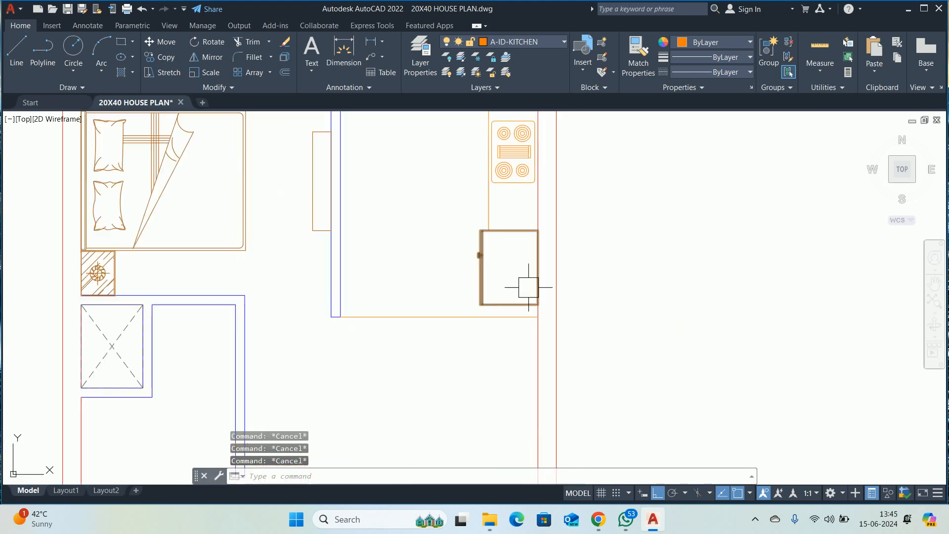
- Measure the gap between the refrigerator's lower edge and the kitchen's lower boundary line
{"action": "type", "text": "DLI"}
{"action": "key", "text": "Return"}
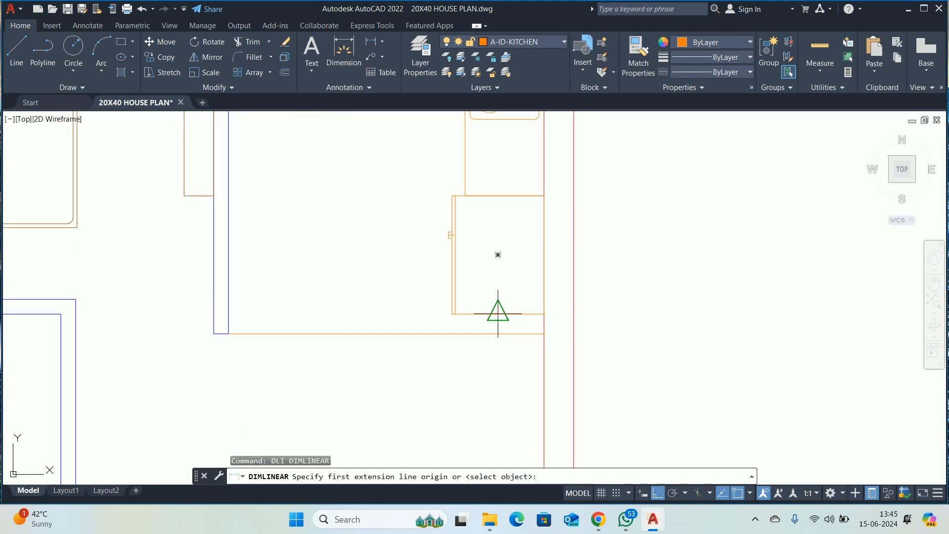
{"action": "left_click", "coordinate": [497, 314]}
{"action": "left_click", "coordinate": [493, 333]}
{"action": "key", "text": "Escape"}
- Move the refrigerator 6 inches straight down to the kitchen's lower boundary line
{"action": "type", "text": "M"}
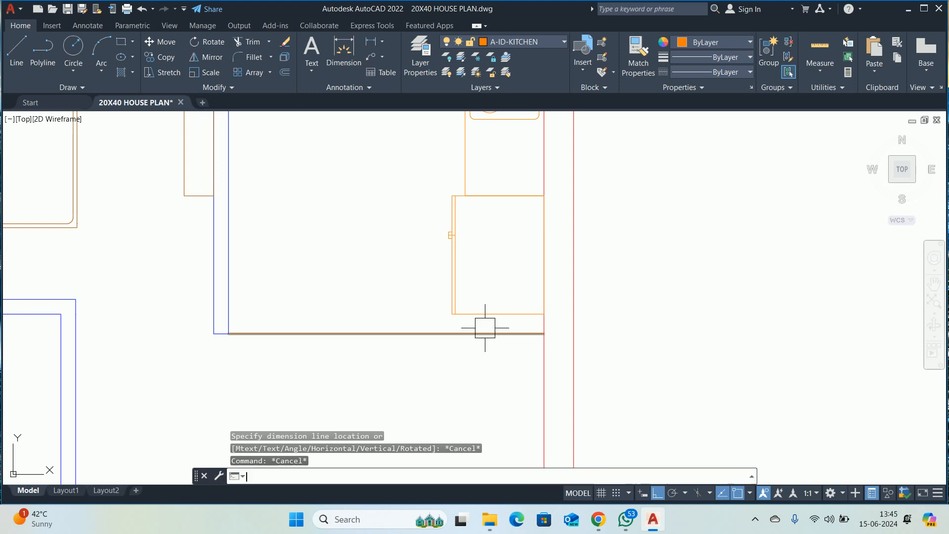
{"action": "key", "text": "Return"}
{"action": "left_click", "coordinate": [488, 314]}
{"action": "key", "text": "Return"}
{"action": "left_click", "coordinate": [529, 307]}
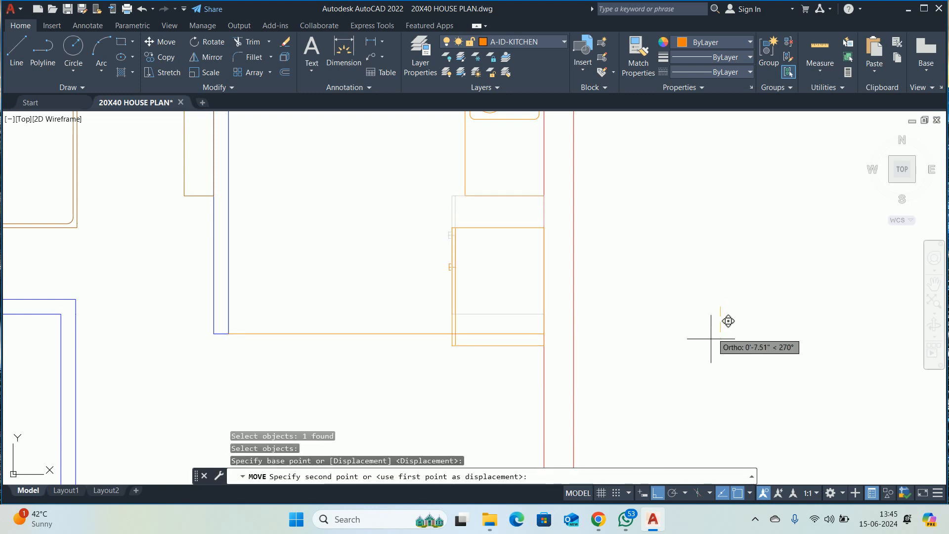
{"action": "left_click", "coordinate": [619, 328]}
{"action": "key", "text": "Escape"}
{"action": "key", "text": "Escape"}
{"action": "left_click", "coordinate": [445, 290]}
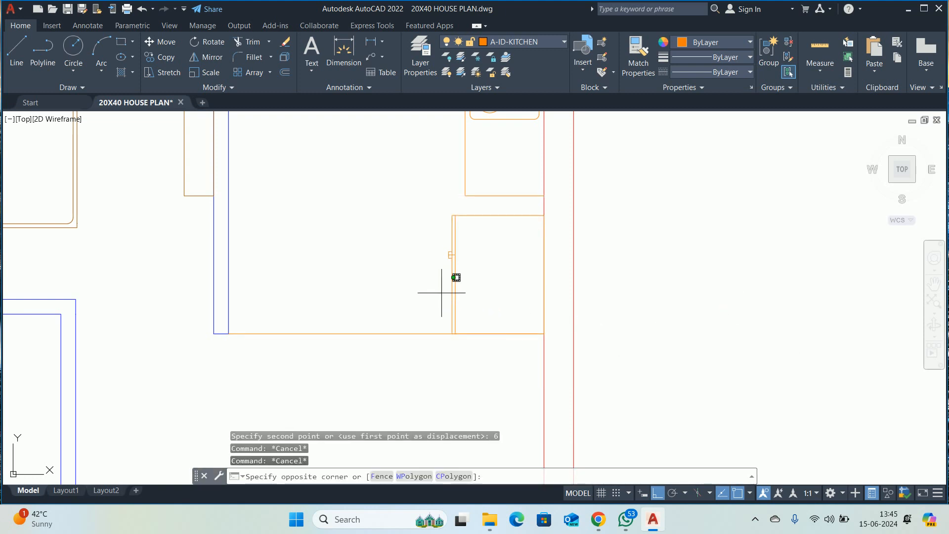
{"action": "left_click", "coordinate": [436, 295]}
{"action": "left_click", "coordinate": [449, 292]}
{"action": "key", "text": "Escape"}
{"action": "key", "text": "Escape"}
{"action": "key", "text": "Escape"}
- Stretch the counter's lower end 4.5 inches down toward the refrigerator
{"action": "middle_click_drag", "start_coordinate": [639, 281], "coordinate": [643, 350]}
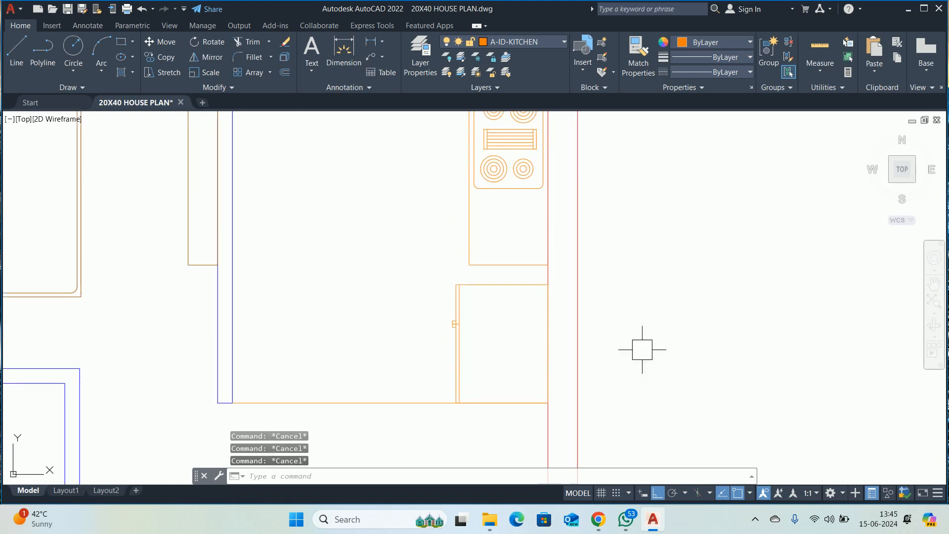
{"action": "scroll", "coordinate": [508, 272], "scroll_direction": "up", "scroll_amount": 2}
{"action": "type", "text": "s"}
{"action": "key", "text": "Return"}
{"action": "left_click", "coordinate": [684, 262]}
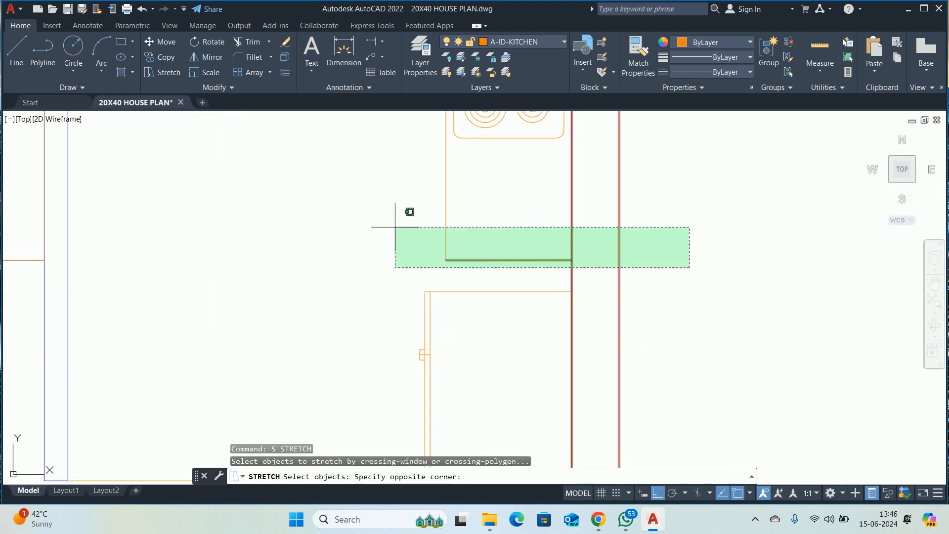
{"action": "left_click", "coordinate": [395, 229]}
{"action": "key", "text": "Return"}
{"action": "left_click", "coordinate": [336, 217]}
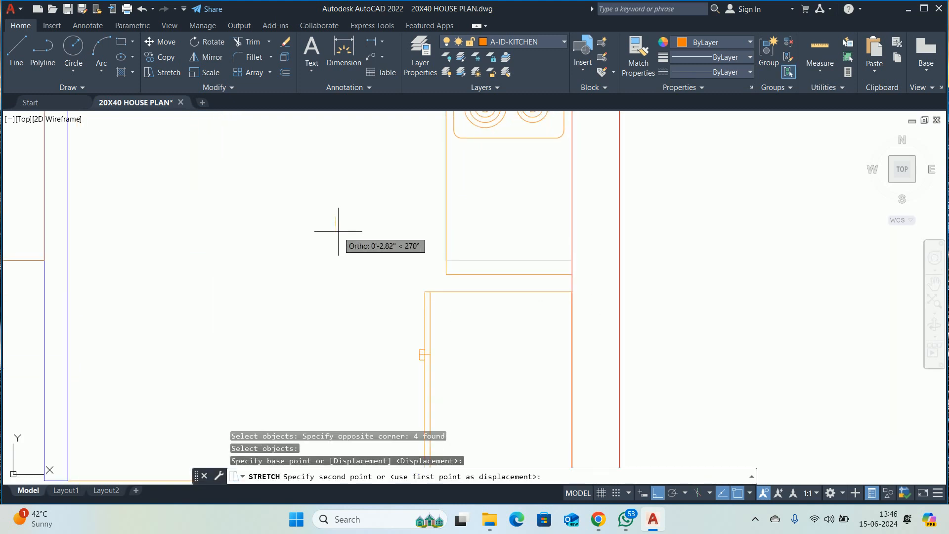
{"action": "type", "text": "4.5"}
{"action": "key", "text": "Return"}
{"action": "key", "text": "Escape"}
{"action": "key", "text": "Escape"}
{"action": "scroll", "coordinate": [432, 282], "scroll_direction": "down", "scroll_amount": 3}
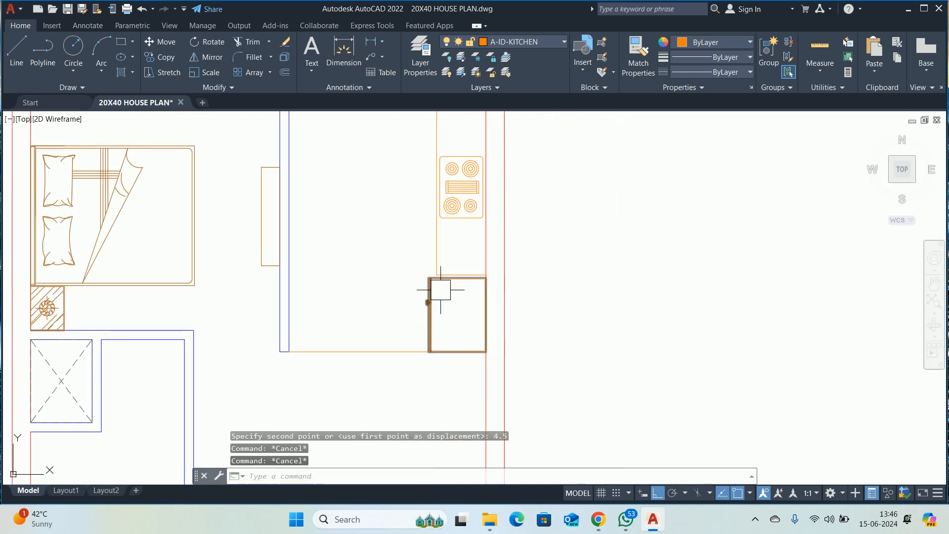
- Move the refrigerator slightly away from the wall, straight into the kitchen
{"action": "type", "text": "M"}
{"action": "key", "text": "Return"}
{"action": "left_click", "coordinate": [425, 308]}
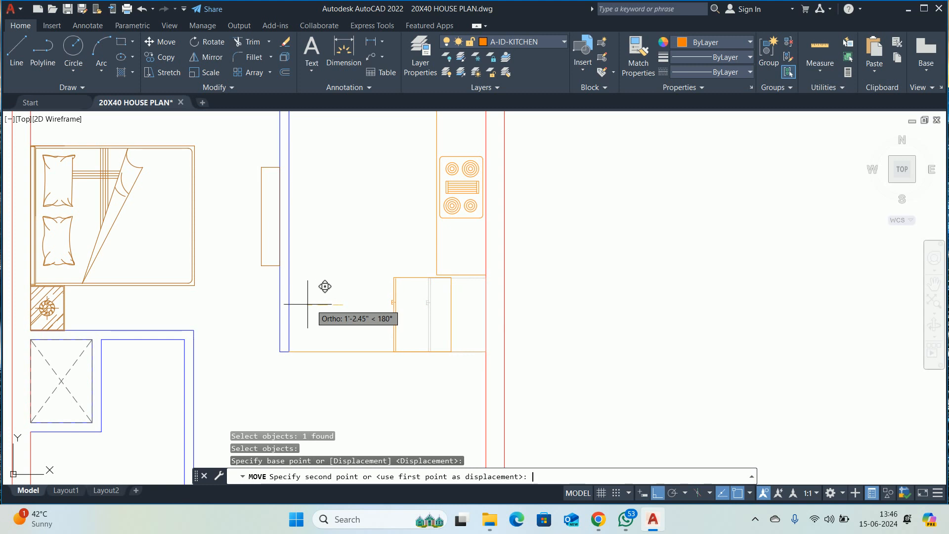
{"action": "key", "text": "Escape"}
{"action": "key", "text": "Escape"}
{"action": "key", "text": "Escape"}
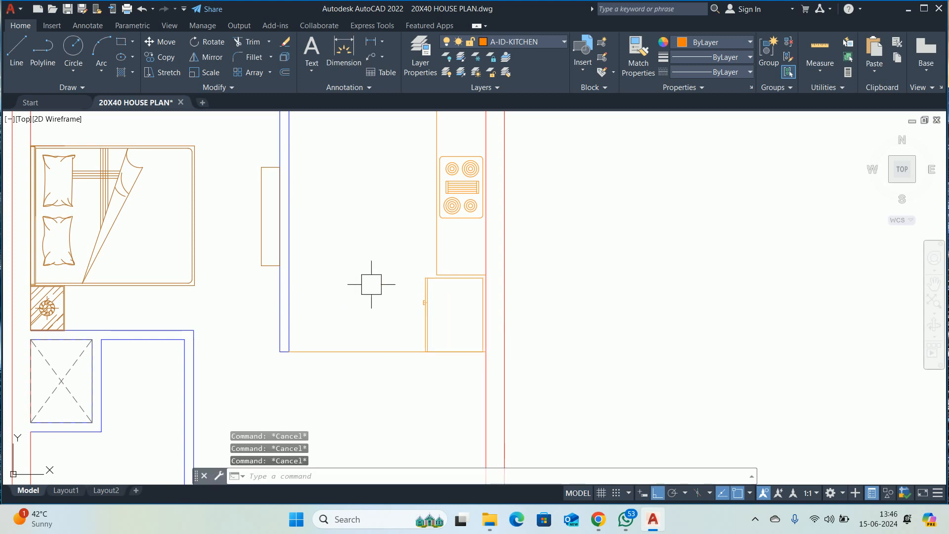
- Move the range oven straight down so it is centred along the counter's side run
{"action": "scroll", "coordinate": [441, 230], "scroll_direction": "down", "scroll_amount": 2}
{"action": "scroll", "coordinate": [441, 230], "scroll_direction": "up", "scroll_amount": 2}
{"action": "type", "text": "M"}
{"action": "key", "text": "Return"}
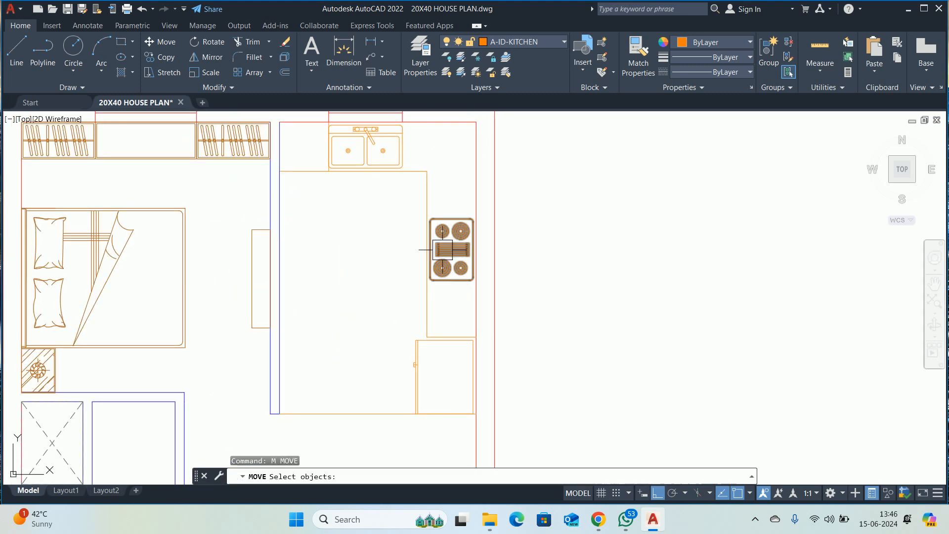
{"action": "left_click", "coordinate": [440, 253]}
{"action": "key", "text": "Return"}
{"action": "scroll", "coordinate": [416, 235], "scroll_direction": "up", "scroll_amount": 5}
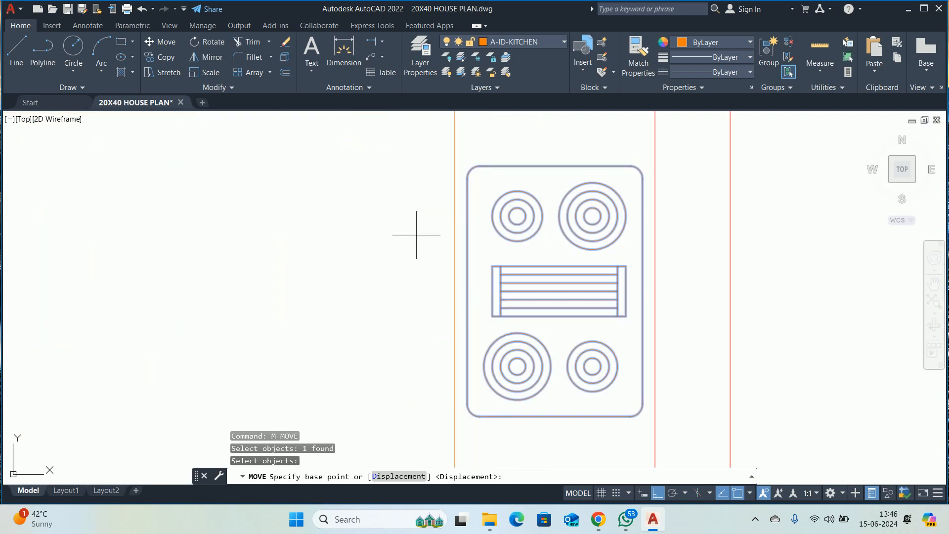
{"action": "left_click", "coordinate": [468, 291]}
{"action": "scroll", "coordinate": [451, 242], "scroll_direction": "down", "scroll_amount": 2}
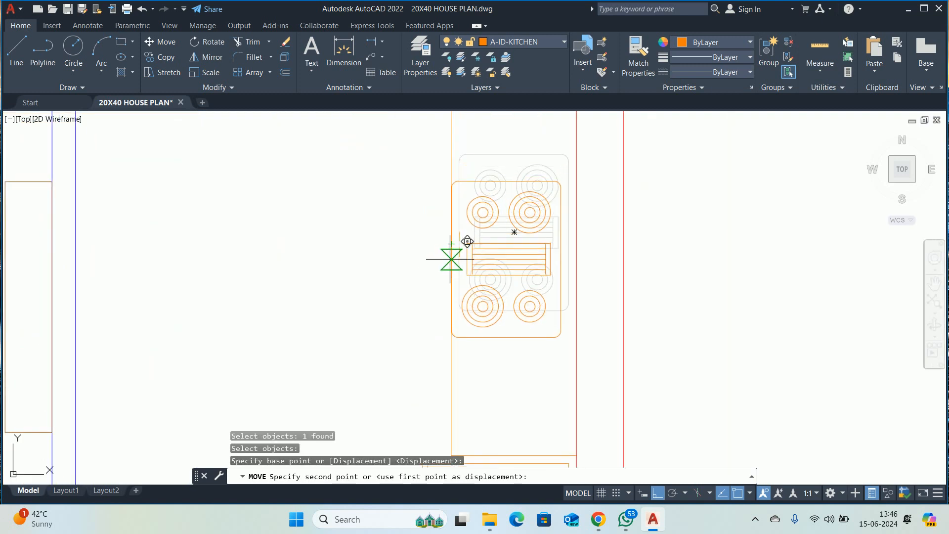
{"action": "scroll", "coordinate": [460, 226], "scroll_direction": "up", "scroll_amount": 4}
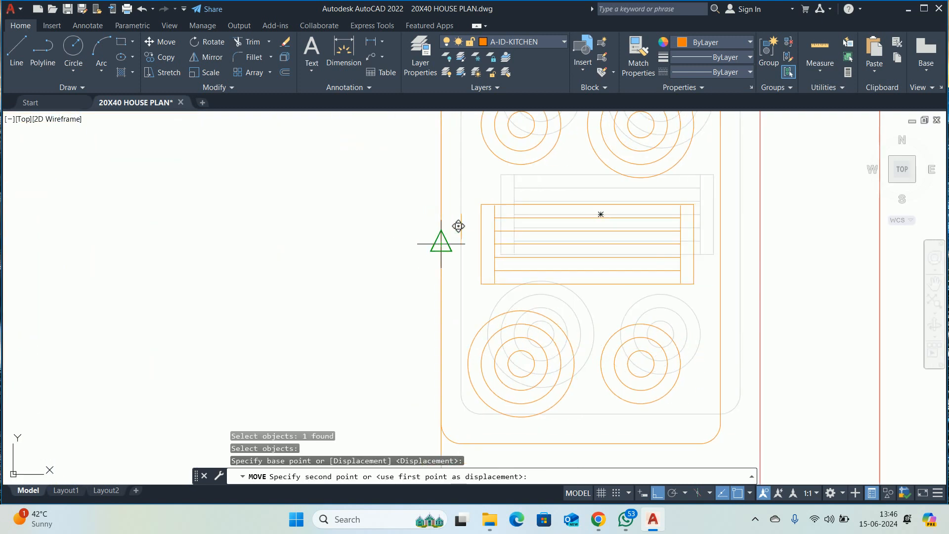
{"action": "scroll", "coordinate": [457, 243], "scroll_direction": "up", "scroll_amount": 4}
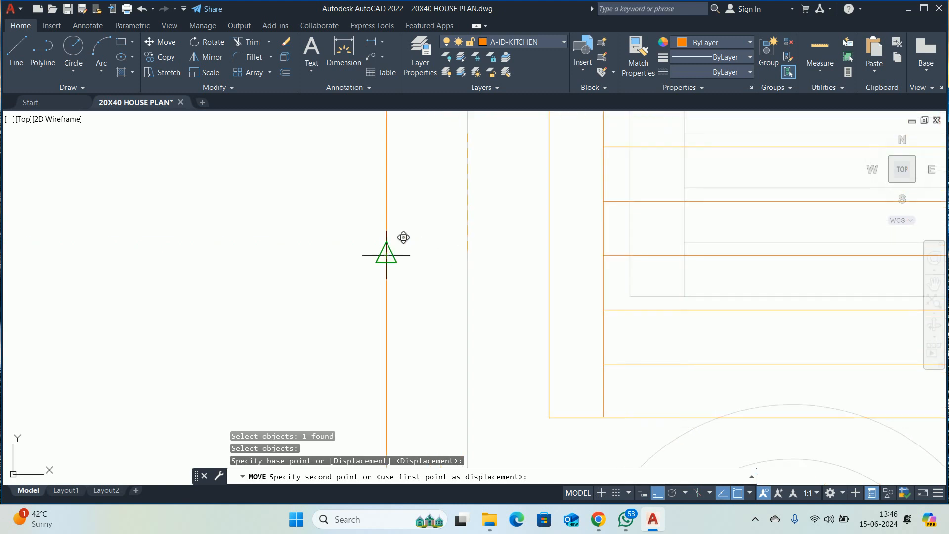
{"action": "key", "text": "Escape"}
{"action": "key", "text": "Escape"}
{"action": "key", "text": "Escape"}
{"action": "scroll", "coordinate": [418, 252], "scroll_direction": "down", "scroll_amount": 8}
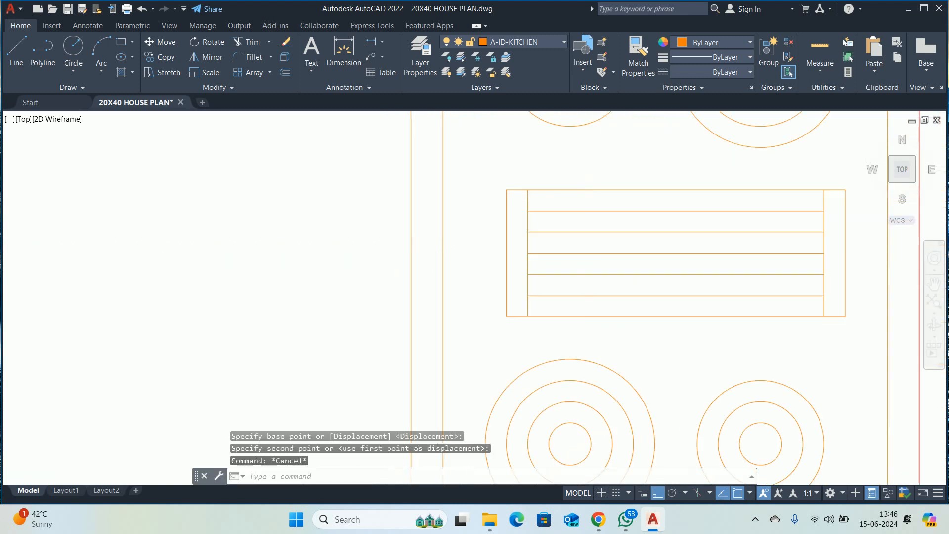
- Measure the gap between the range oven's lower edge and the counter's lower end
{"action": "scroll", "coordinate": [445, 276], "scroll_direction": "up", "scroll_amount": 8}
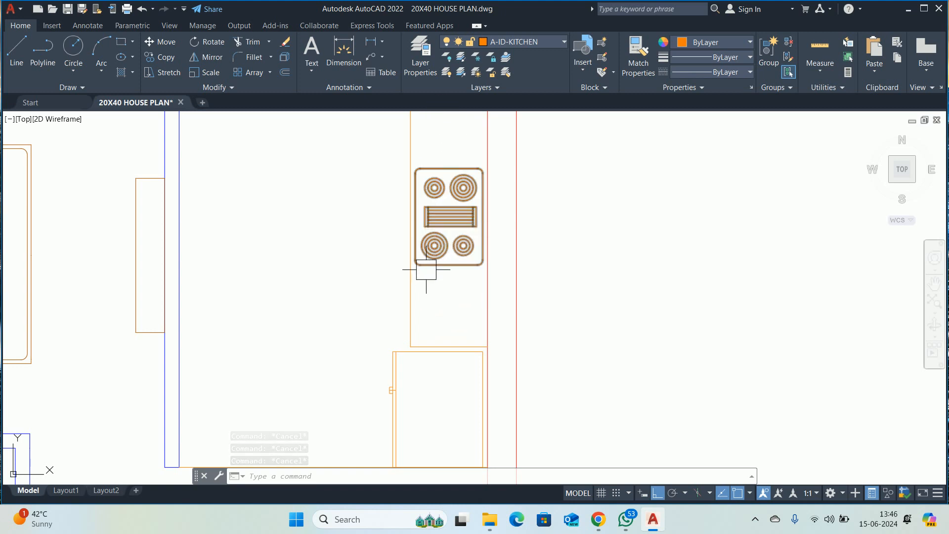
{"action": "type", "text": "DLI"}
{"action": "key", "text": "Return"}
{"action": "left_click", "coordinate": [449, 265]}
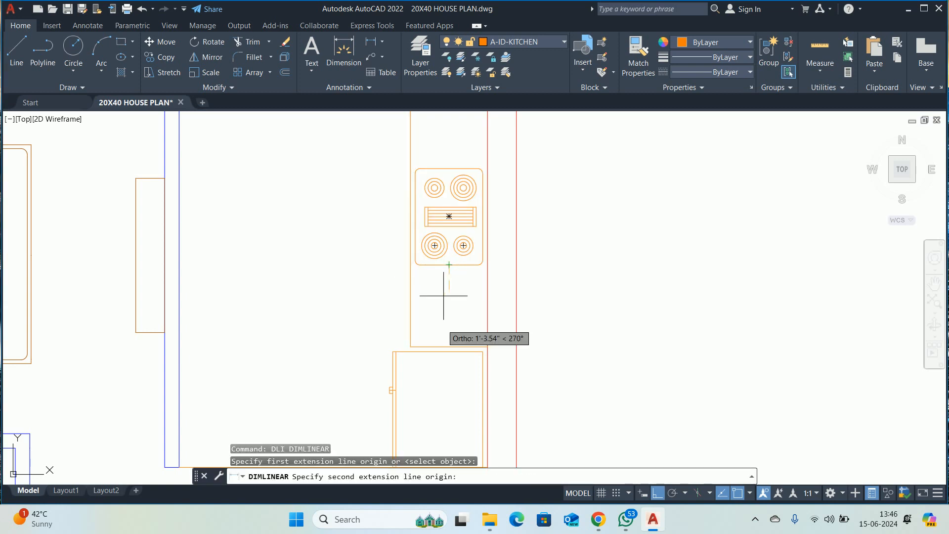
{"action": "left_click", "coordinate": [449, 347]}
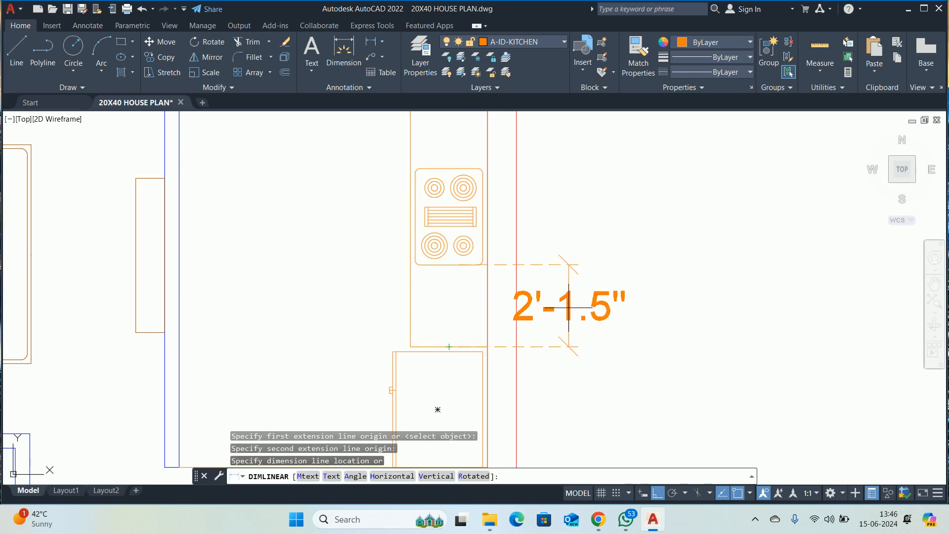
{"action": "key", "text": "Escape"}
{"action": "scroll", "coordinate": [568, 307], "scroll_direction": "down", "scroll_amount": 4}
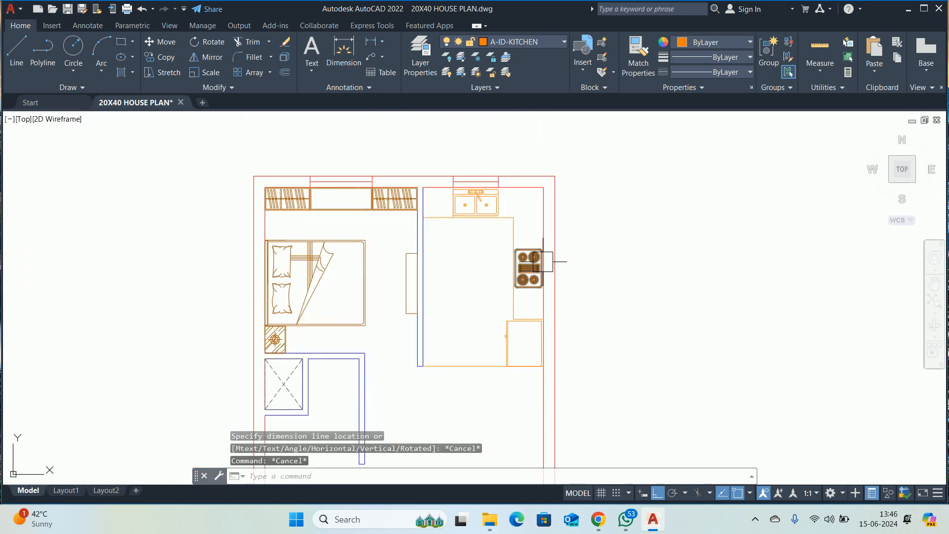
{"action": "key", "text": "Escape"}
{"action": "key", "text": "Escape"}
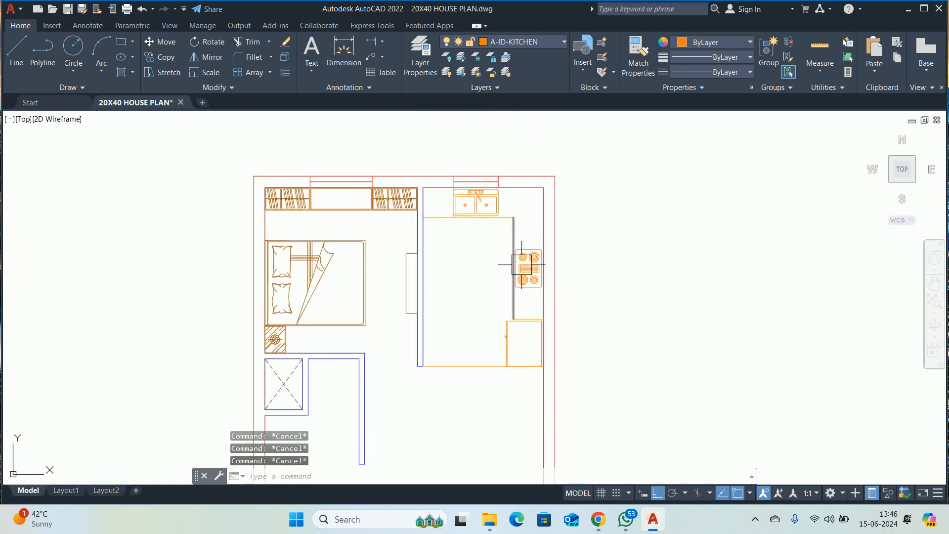
- Offset both counter front edges by 2 inches toward the kitchen interior
{"action": "scroll", "coordinate": [515, 228], "scroll_direction": "up", "scroll_amount": 4}
{"action": "middle_click_drag", "start_coordinate": [510, 224], "coordinate": [502, 251]}
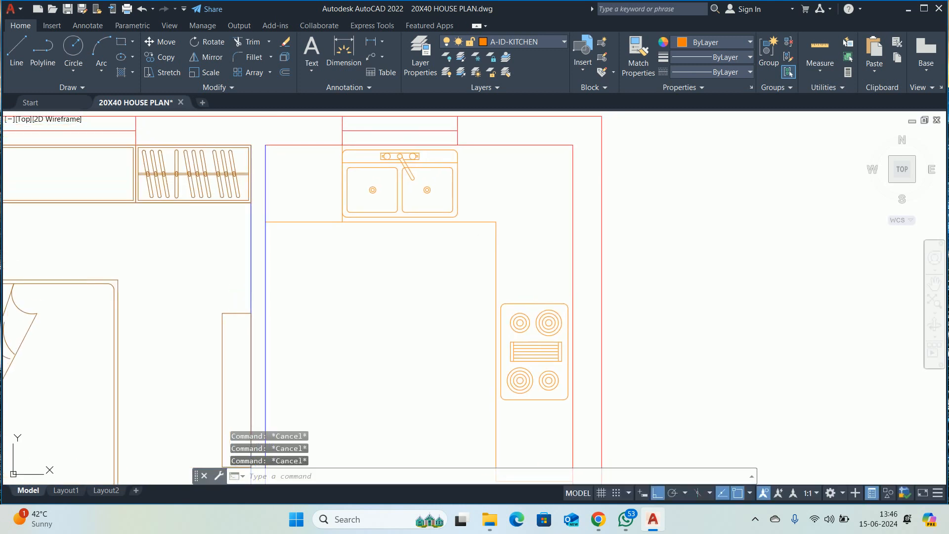
{"action": "type", "text": "o"}
{"action": "key", "text": "Return"}
{"action": "type", "text": "2"}
{"action": "key", "text": "Return"}
{"action": "left_click", "coordinate": [490, 240]}
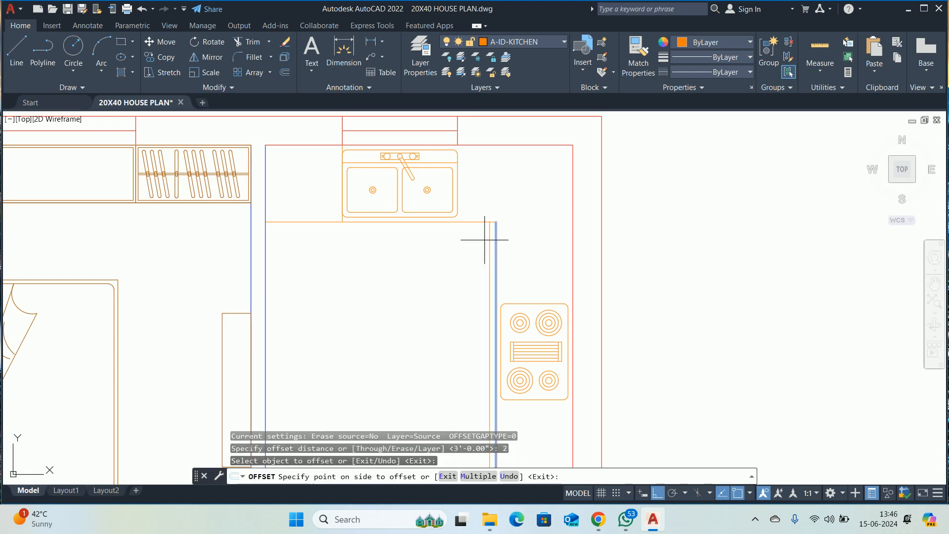
{"action": "left_click", "coordinate": [472, 230]}
{"action": "key", "text": "Escape"}
{"action": "key", "text": "Escape"}
{"action": "key", "text": "Escape"}
{"action": "scroll", "coordinate": [473, 232], "scroll_direction": "up", "scroll_amount": 2}
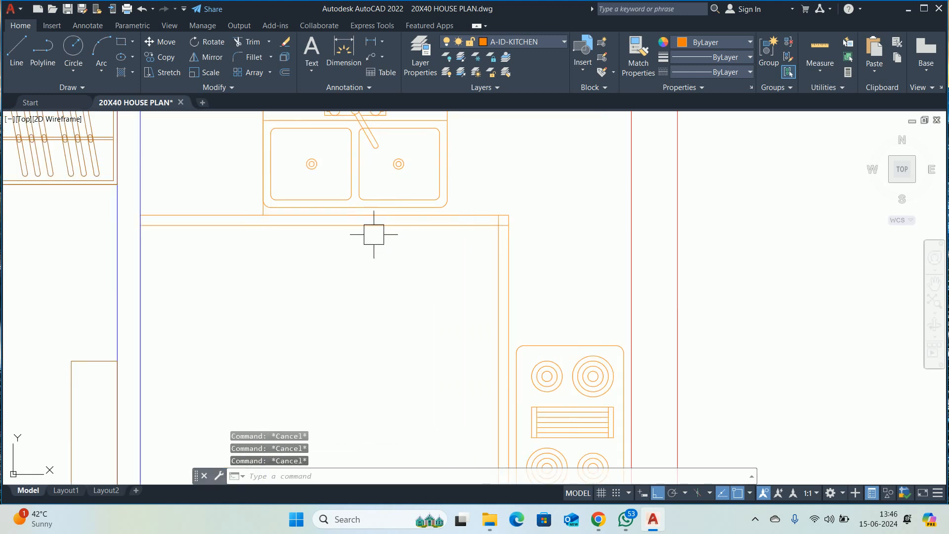
- Extend the line beside the sink to the new counter edge and trim the original edge beyond that line
{"action": "type", "text": "E"}
{"action": "key", "text": "Return"}
{"action": "scroll", "coordinate": [323, 191], "scroll_direction": "up", "scroll_amount": 2}
{"action": "left_click", "coordinate": [237, 190]}
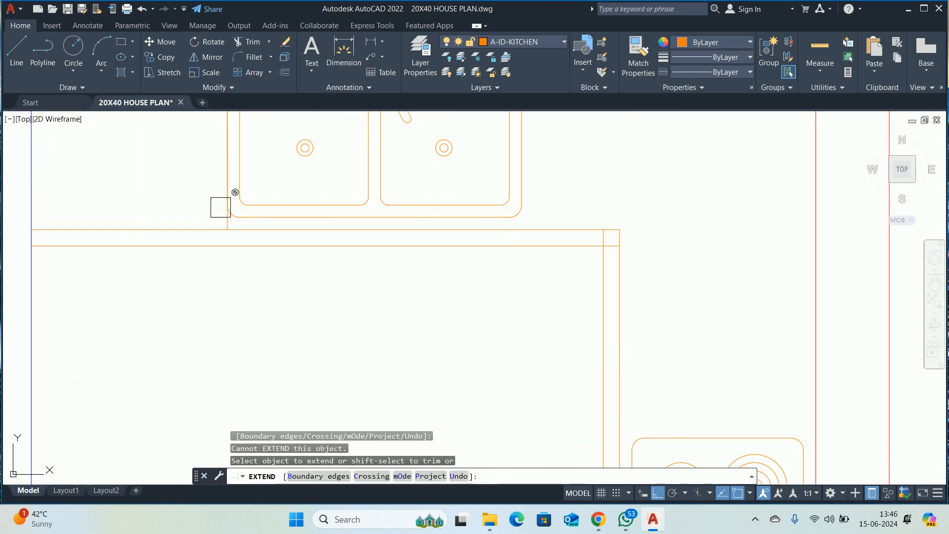
{"action": "scroll", "coordinate": [220, 220], "scroll_direction": "up", "scroll_amount": 1}
{"action": "left_click", "coordinate": [229, 226]}
{"action": "left_click", "coordinate": [193, 231], "text": "shift"}
{"action": "scroll", "coordinate": [337, 261], "scroll_direction": "down", "scroll_amount": 1}
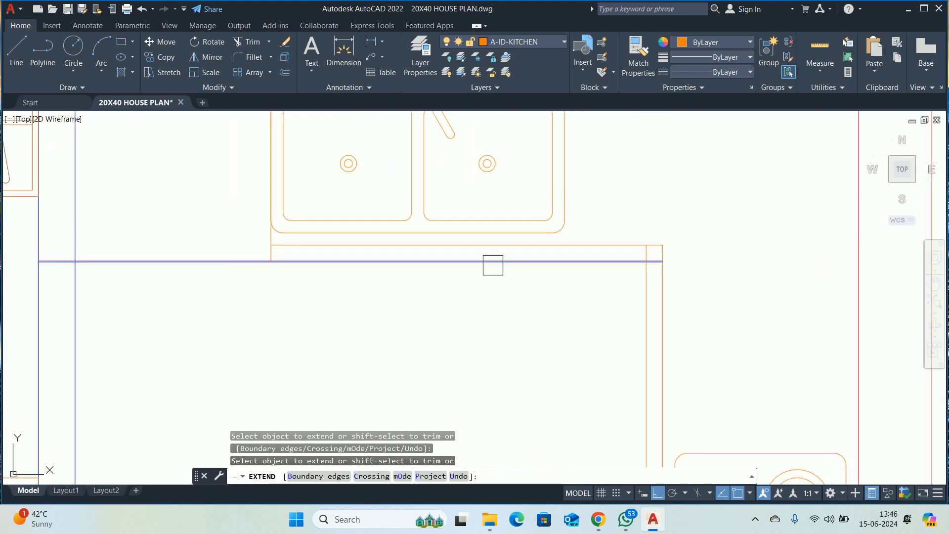
- Trim the overlapping ends of the offset edges at the counter's inside corner
{"action": "scroll", "coordinate": [641, 255], "scroll_direction": "up", "scroll_amount": 3}
{"action": "left_click", "coordinate": [641, 255]}
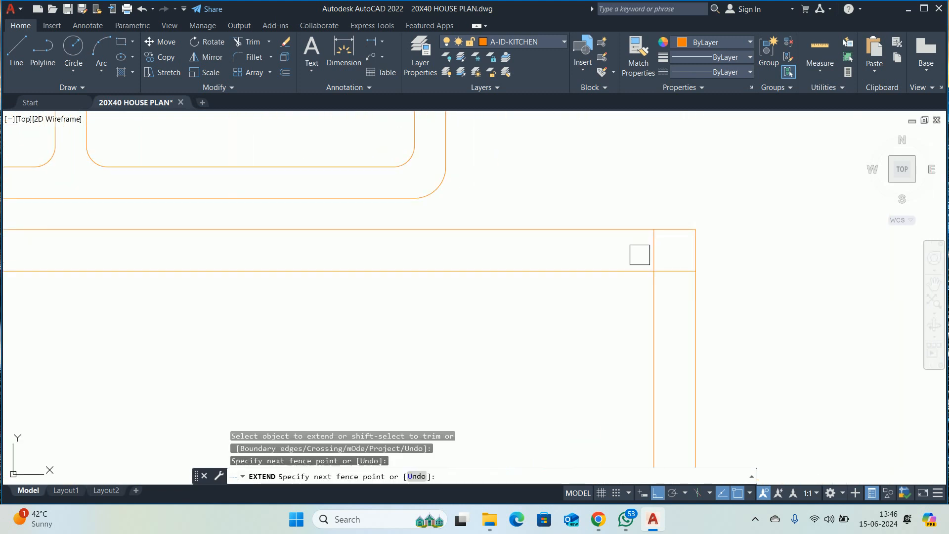
{"action": "left_click", "coordinate": [673, 273], "text": "shift"}
{"action": "scroll", "coordinate": [662, 269], "scroll_direction": "down", "scroll_amount": 2}
{"action": "key", "text": "Escape"}
{"action": "key", "text": "Escape"}
{"action": "key", "text": "Escape"}
{"action": "middle_click_drag", "start_coordinate": [659, 267], "coordinate": [435, 190]}
{"action": "scroll", "coordinate": [442, 218], "scroll_direction": "down", "scroll_amount": 3}
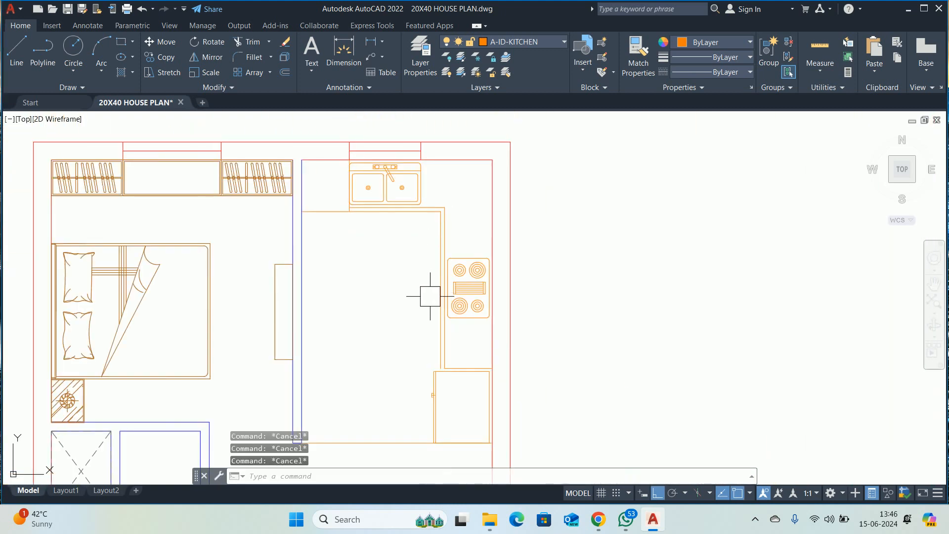
- Extend the counter's lower end line out to the offset front edge
{"action": "scroll", "coordinate": [430, 296], "scroll_direction": "up", "scroll_amount": 4}
{"action": "type", "text": "ex"}
{"action": "key", "text": "Return"}
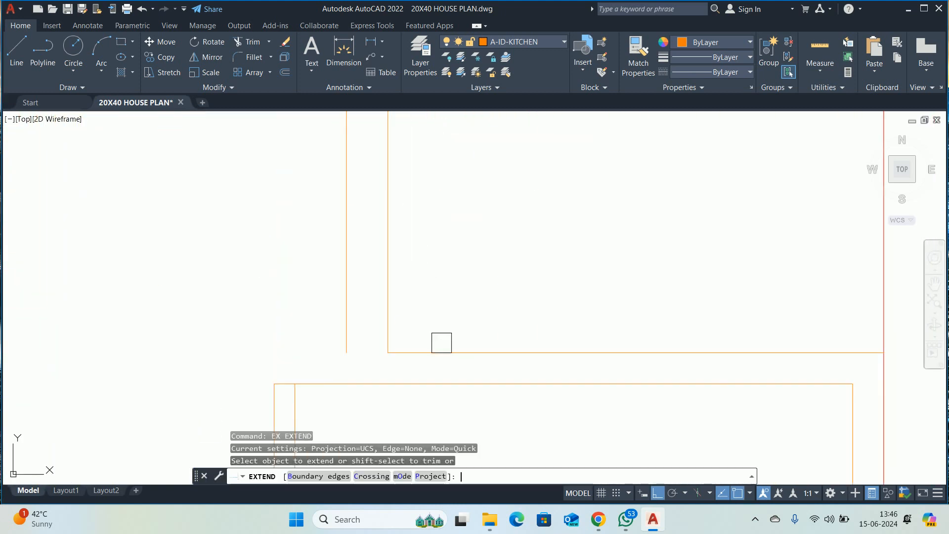
{"action": "key", "text": "Escape"}
{"action": "key", "text": "Escape"}
- Set the linetype of the two original counter edge lines beside the sink and range oven to HIDDEN
{"action": "scroll", "coordinate": [441, 343], "scroll_direction": "down", "scroll_amount": 3}
{"action": "middle_click_drag", "start_coordinate": [449, 261], "coordinate": [412, 391]}
{"action": "left_click", "coordinate": [436, 288]}
{"action": "scroll", "coordinate": [399, 314], "scroll_direction": "up", "scroll_amount": 2}
{"action": "left_click", "coordinate": [402, 349]}
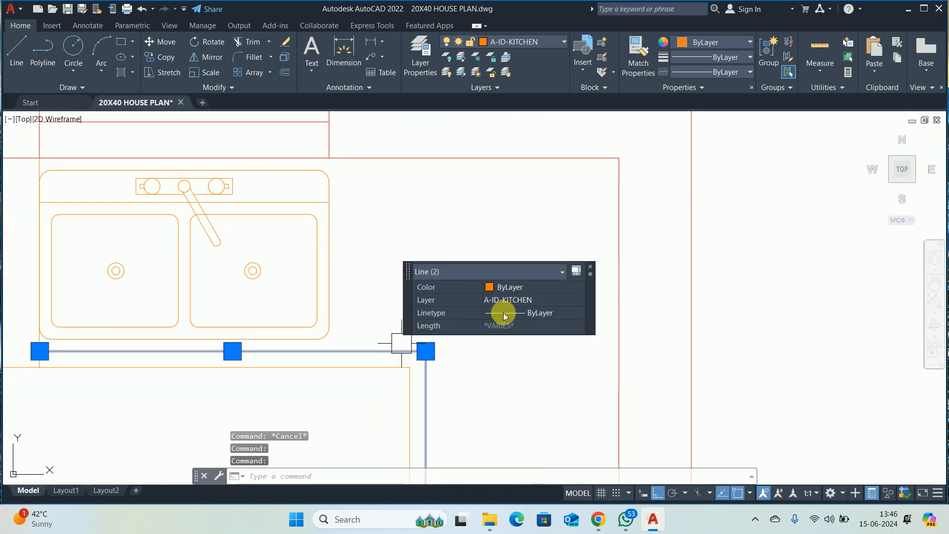
{"action": "left_click", "coordinate": [504, 317]}
{"action": "left_click", "coordinate": [519, 314]}
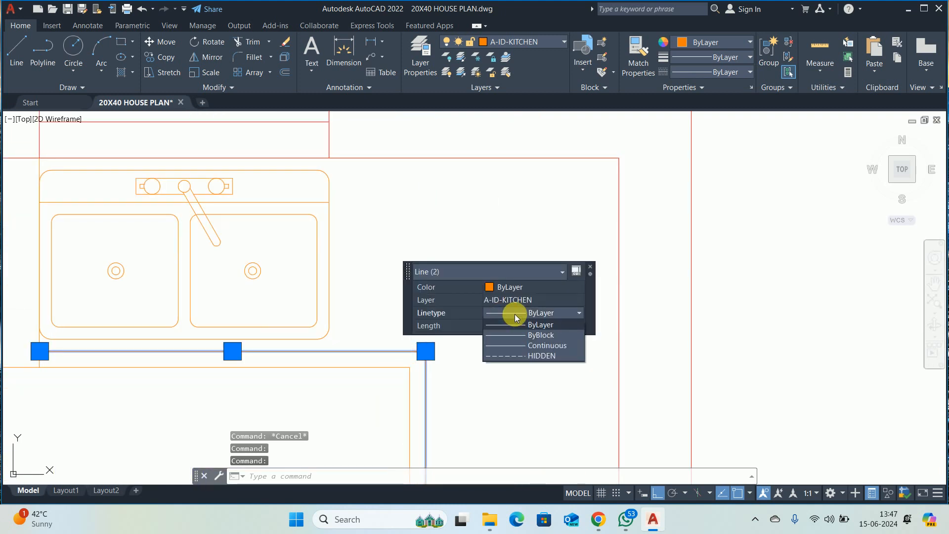
{"action": "left_click", "coordinate": [526, 356]}
{"action": "key", "text": "Escape"}
{"action": "key", "text": "Escape"}
{"action": "key", "text": "Escape"}
- Delete the boundary line across the kitchen's lower side
{"action": "scroll", "coordinate": [373, 349], "scroll_direction": "down", "scroll_amount": 3}
{"action": "middle_click_drag", "start_coordinate": [369, 354], "coordinate": [376, 250]}
{"action": "scroll", "coordinate": [375, 251], "scroll_direction": "down", "scroll_amount": 2}
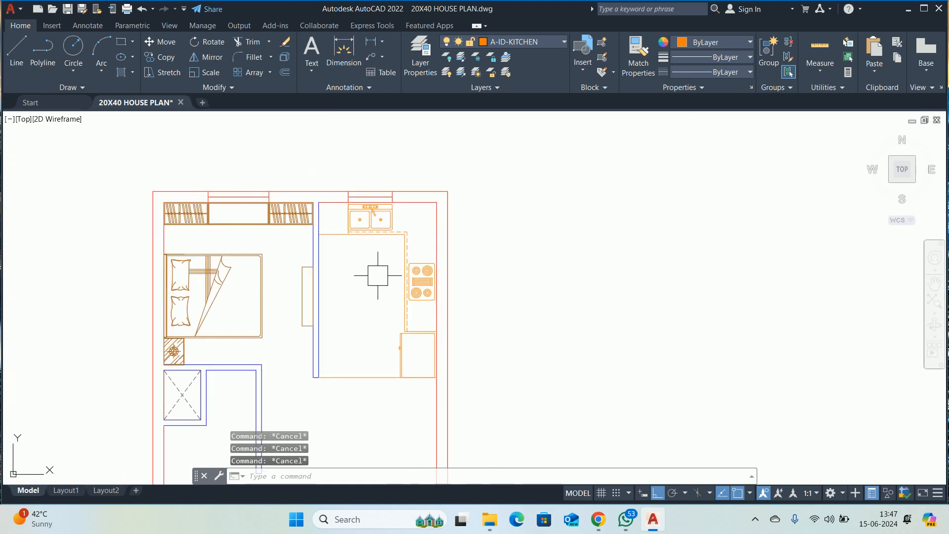
{"action": "left_click", "coordinate": [360, 377]}
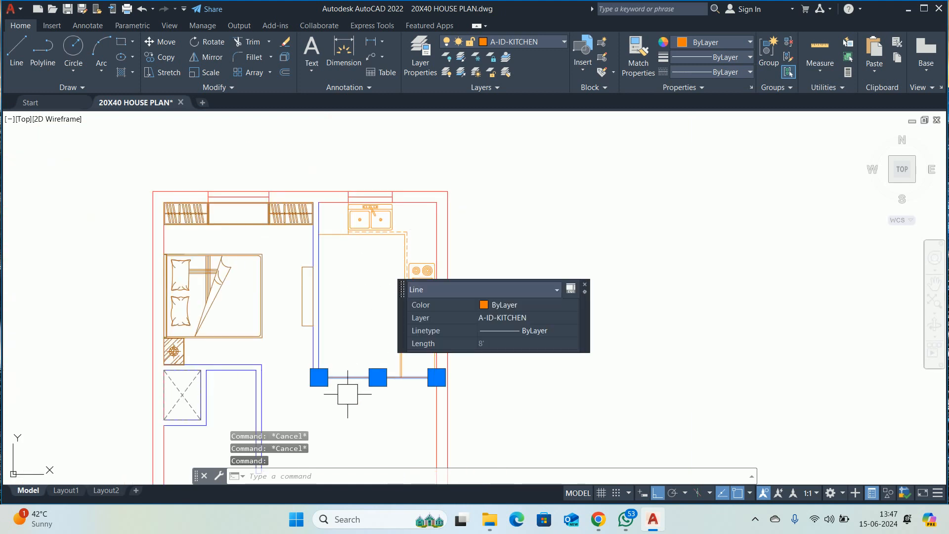
{"action": "key", "text": "Delete"}
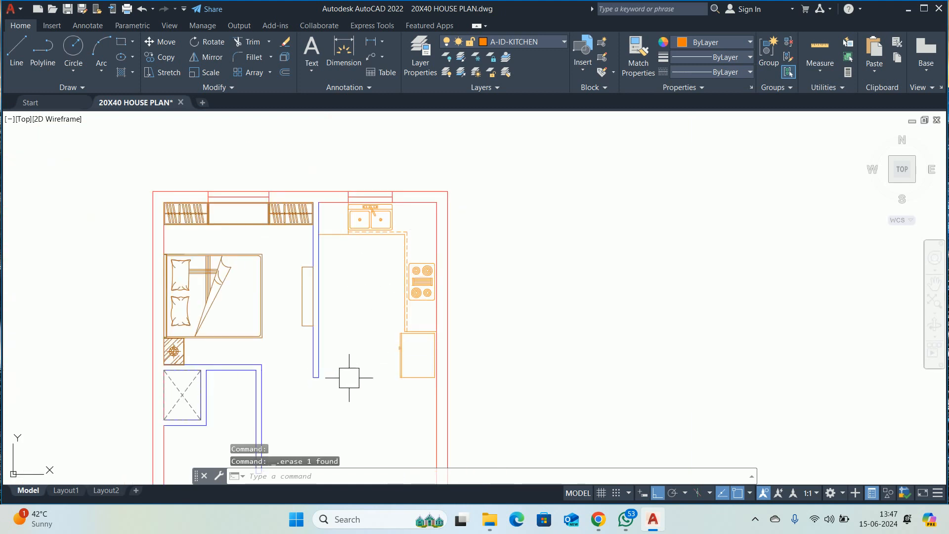
{"action": "key", "text": "Escape"}
{"action": "key", "text": "Escape"}
- Draw a short line across the vertical wall beside the crossed shaft, starting at the wall's midpoint
{"action": "scroll", "coordinate": [399, 254], "scroll_direction": "down", "scroll_amount": 4}
{"action": "scroll", "coordinate": [391, 219], "scroll_direction": "up", "scroll_amount": 3}
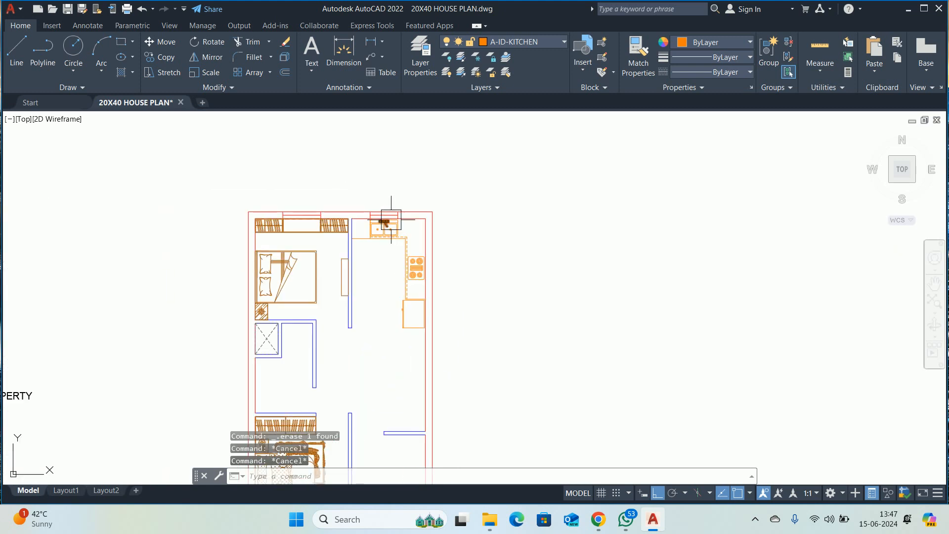
{"action": "middle_click_drag", "start_coordinate": [370, 276], "coordinate": [424, 198]}
{"action": "scroll", "coordinate": [317, 259], "scroll_direction": "up", "scroll_amount": 5}
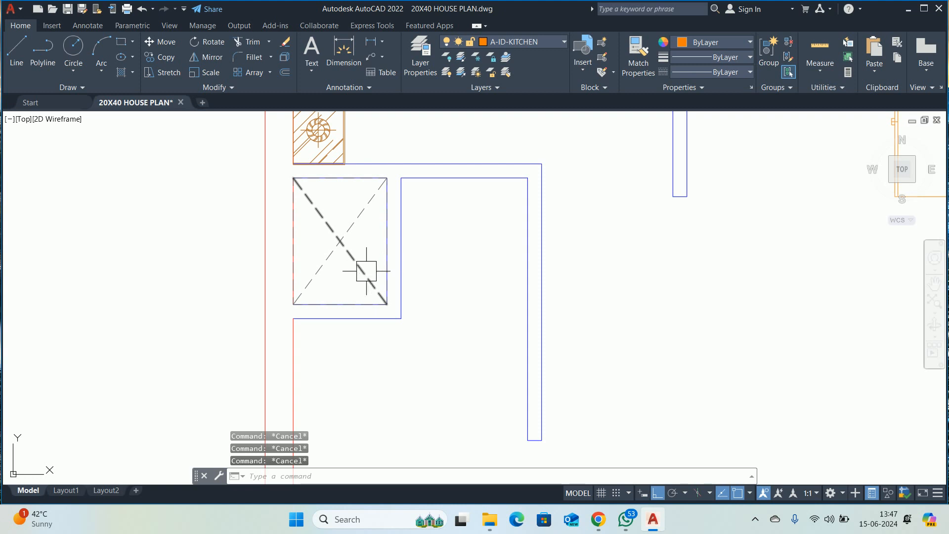
{"action": "type", "text": "l"}
{"action": "key", "text": "Return"}
{"action": "left_click", "coordinate": [387, 241]}
{"action": "scroll", "coordinate": [399, 241], "scroll_direction": "up", "scroll_amount": 4}
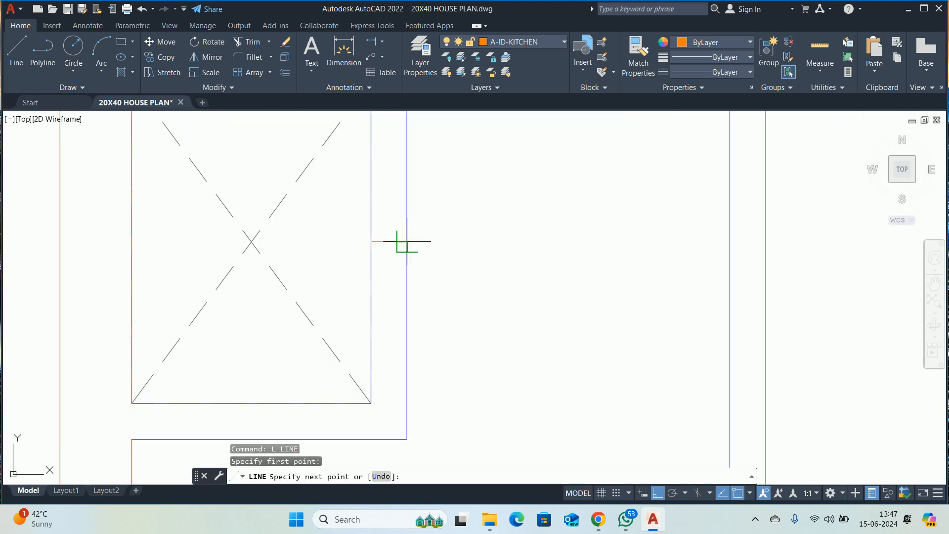
{"action": "left_click", "coordinate": [407, 241]}
{"action": "key", "text": "Escape"}
{"action": "key", "text": "Escape"}
{"action": "key", "text": "Escape"}
- Offset the short wall line by 12 inches both upward and downward
{"action": "type", "text": "o"}
{"action": "key", "text": "Return"}
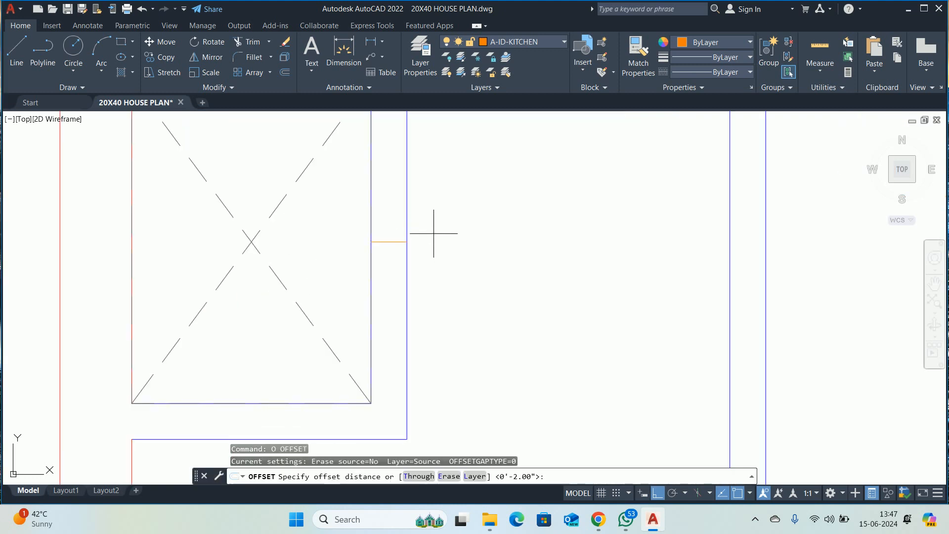
{"action": "key", "text": "Return"}
{"action": "scroll", "coordinate": [386, 244], "scroll_direction": "up", "scroll_amount": 2}
{"action": "left_click", "coordinate": [385, 243]}
{"action": "left_click", "coordinate": [384, 186]}
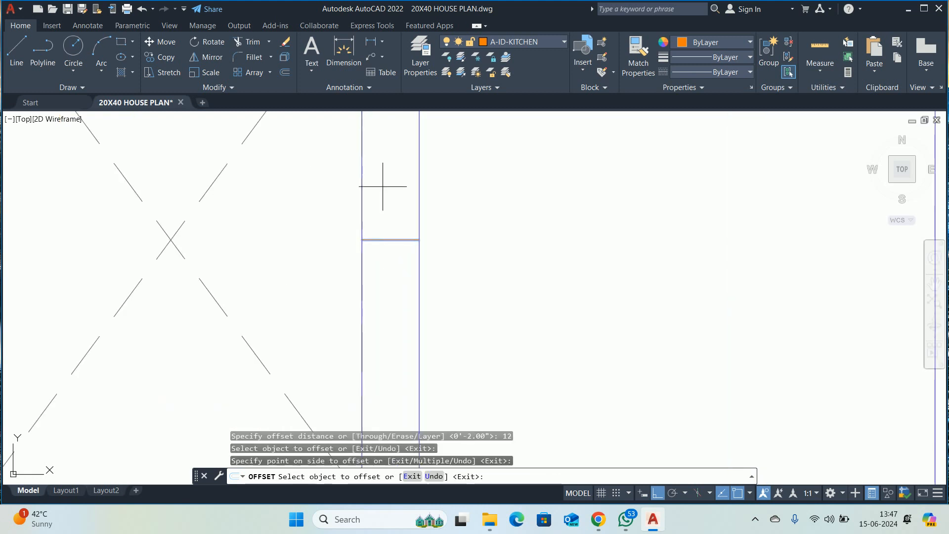
{"action": "left_click", "coordinate": [380, 229]}
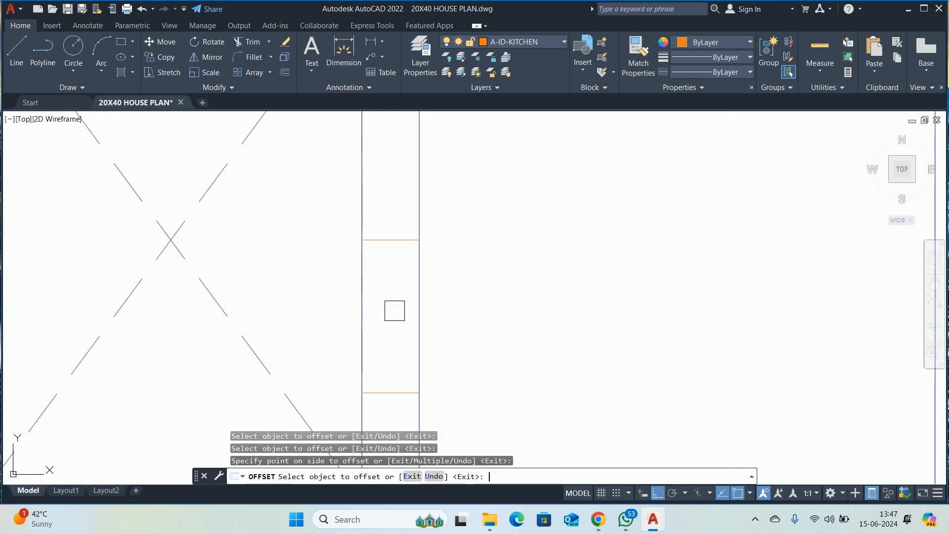
{"action": "scroll", "coordinate": [398, 274], "scroll_direction": "down", "scroll_amount": 4}
- Draw a vertical line inside the wall joining the midpoints of the two offset lines
{"action": "key", "text": "Escape"}
{"action": "key", "text": "Escape"}
{"action": "key", "text": "Escape"}
{"action": "type", "text": "l"}
{"action": "key", "text": "Return"}
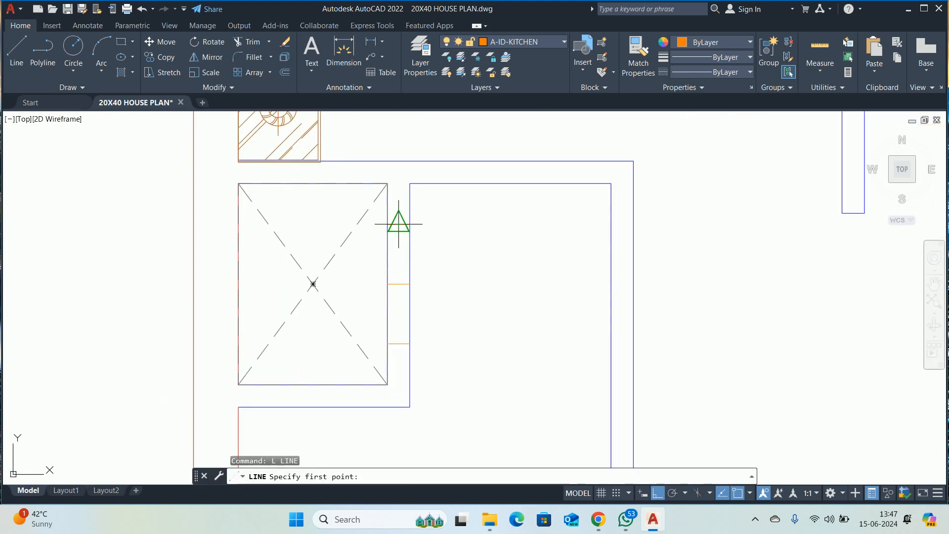
{"action": "left_click", "coordinate": [398, 225]}
{"action": "key", "text": "Escape"}
{"action": "key", "text": "Escape"}
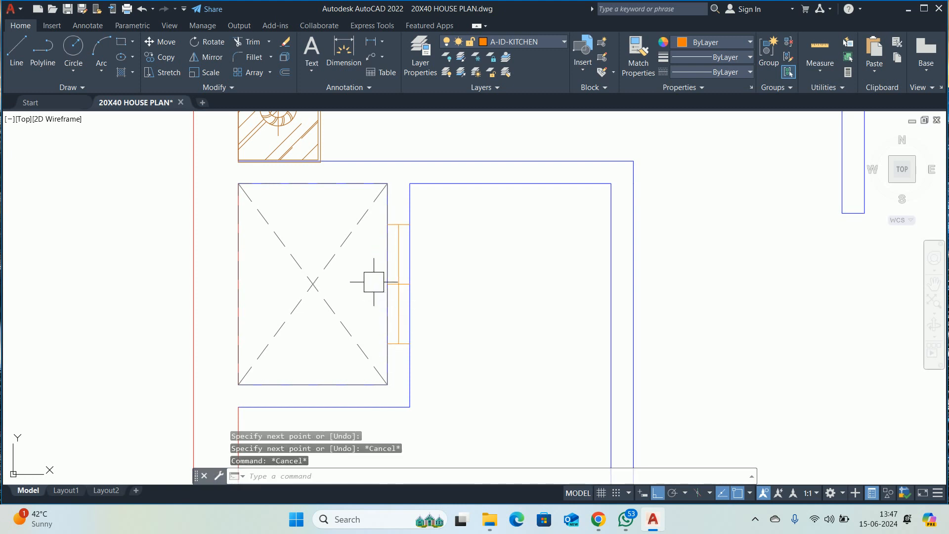
- Erase the original short line at the middle of the ventilator opening
{"action": "left_click", "coordinate": [370, 279]}
{"action": "left_click", "coordinate": [434, 290]}
{"action": "key", "text": "Delete"}
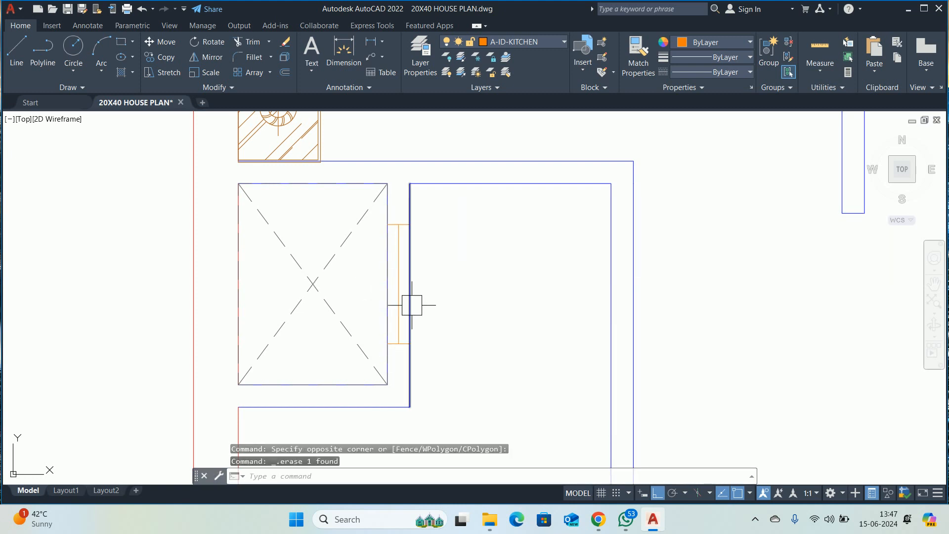
{"action": "key", "text": "Escape"}
- Draw a short vertical line across the wall below the crossed shaft at its midpoint
{"action": "middle_click_drag", "start_coordinate": [374, 343], "coordinate": [382, 268]}
{"action": "key", "text": "Escape"}
{"action": "key", "text": "Escape"}
{"action": "type", "text": "l"}
{"action": "key", "text": "Return"}
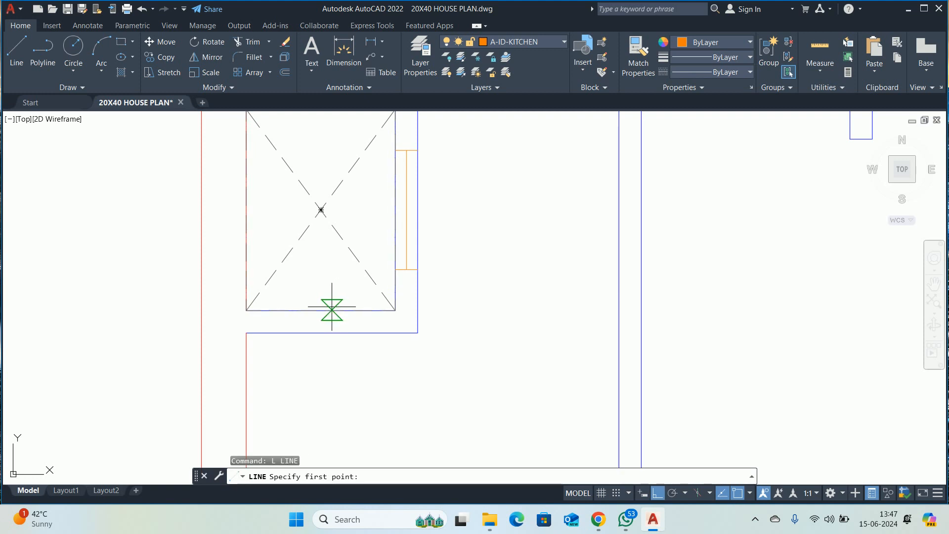
{"action": "left_click", "coordinate": [321, 310]}
{"action": "left_click", "coordinate": [321, 333]}
{"action": "key", "text": "Escape"}
{"action": "key", "text": "Escape"}
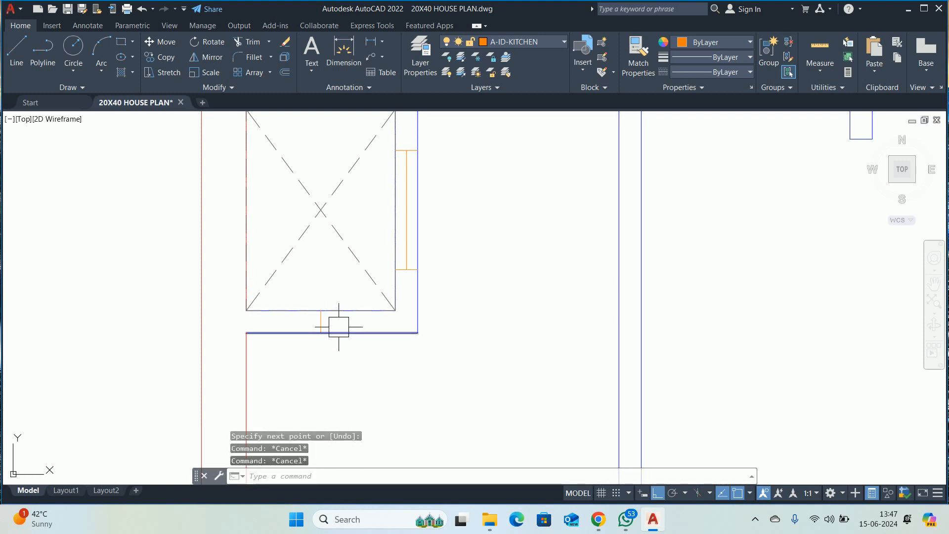
{"action": "type", "text": "q"}
{"action": "key", "text": "Return"}
{"action": "type", "text": "15"}
{"action": "key", "text": "Return"}
{"action": "scroll", "coordinate": [325, 320], "scroll_direction": "up", "scroll_amount": 2}
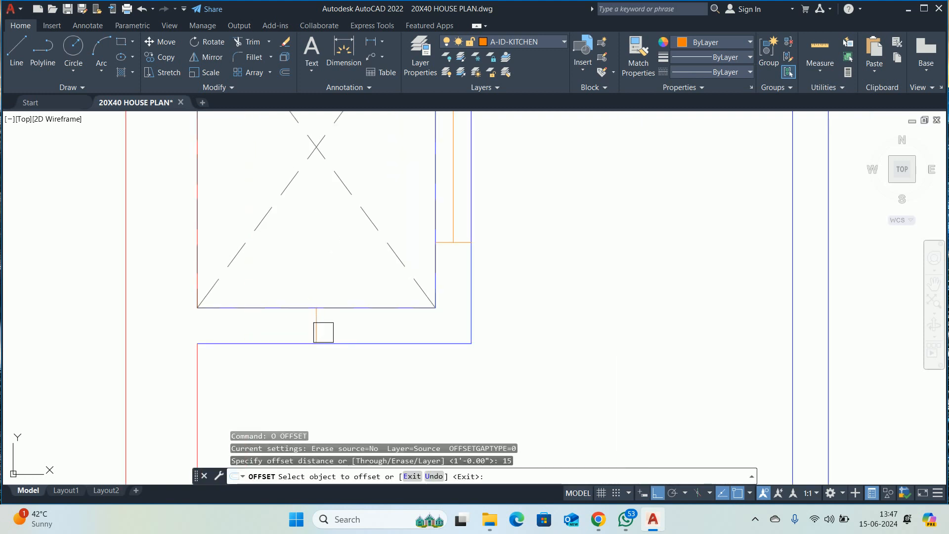
{"action": "left_click", "coordinate": [313, 323]}
{"action": "key", "text": "Escape"}
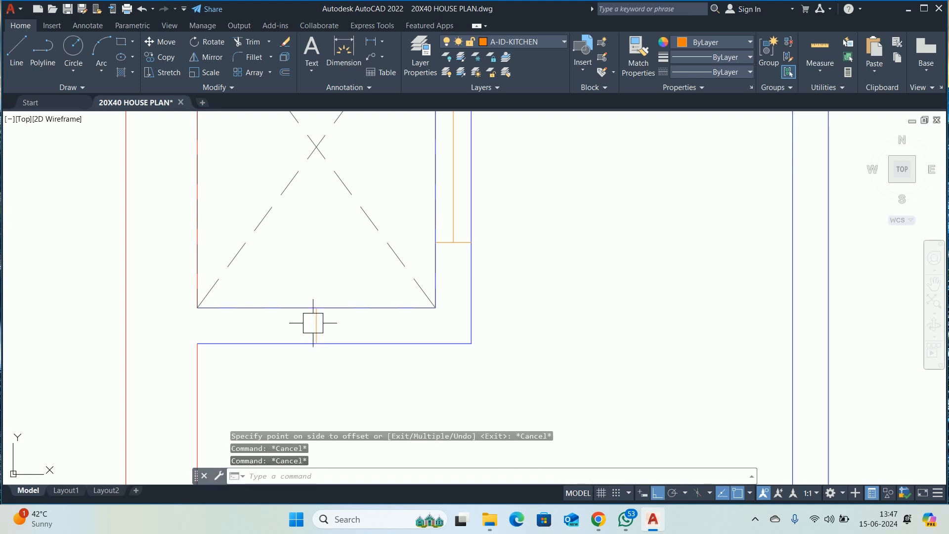
- Offset the short line across the wall below the crossed shaft by 9 inches to both sides
{"action": "key", "text": "Return"}
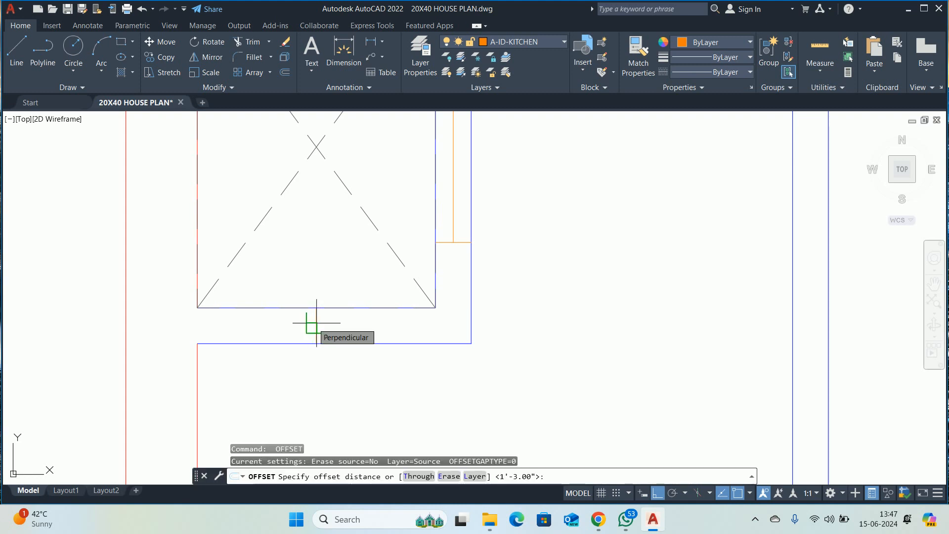
{"action": "type", "text": "9"}
{"action": "key", "text": "Return"}
{"action": "scroll", "coordinate": [316, 323], "scroll_direction": "up", "scroll_amount": 4}
{"action": "left_click", "coordinate": [321, 322]}
{"action": "left_click", "coordinate": [303, 322]}
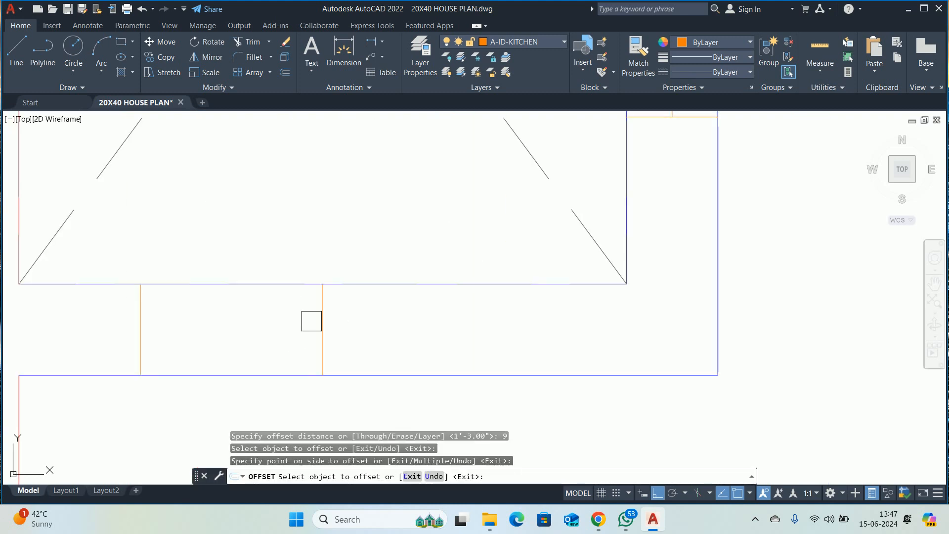
{"action": "left_click", "coordinate": [322, 322]}
{"action": "key", "text": "Escape"}
- Draw a horizontal line inside the wall below the shaft, joining the midpoints of the two offset lines
{"action": "type", "text": "l"}
{"action": "key", "text": "Return"}
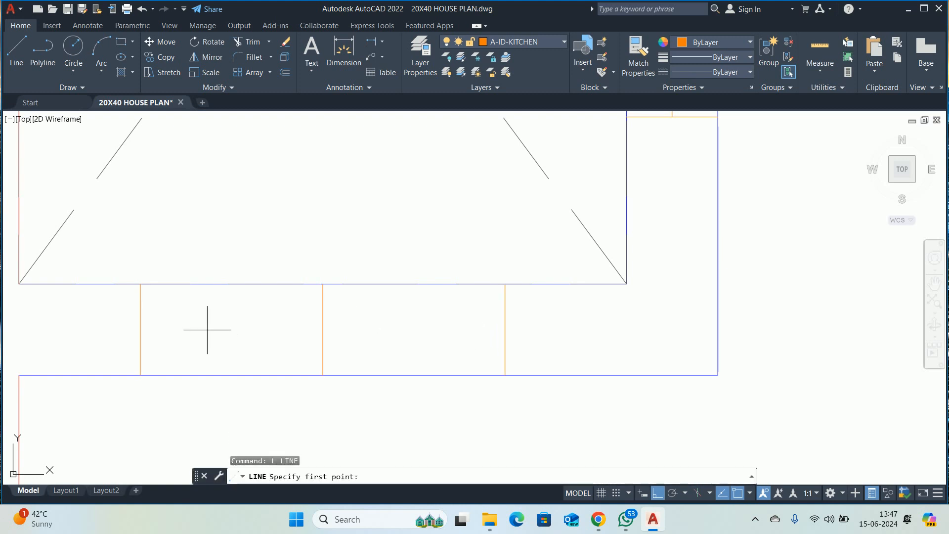
{"action": "left_click", "coordinate": [140, 329]}
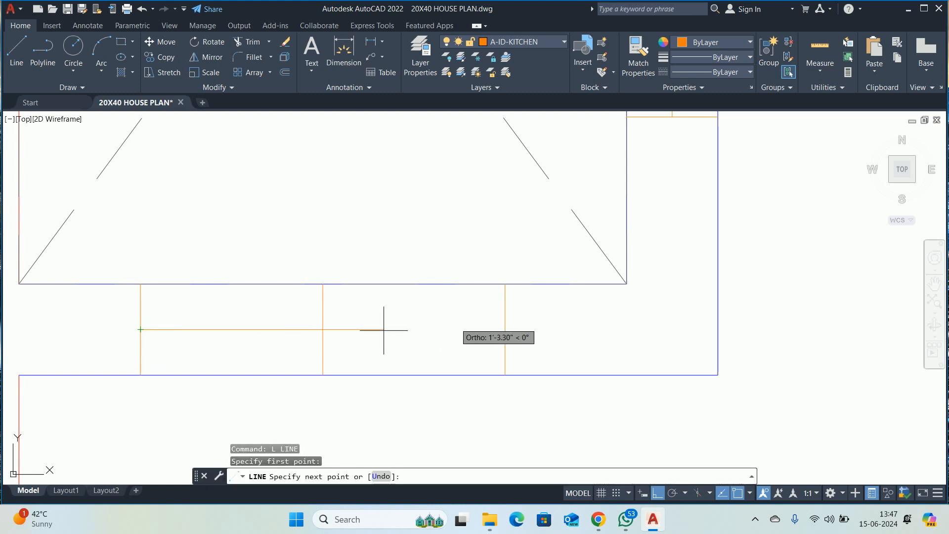
{"action": "left_click", "coordinate": [505, 329]}
{"action": "key", "text": "Escape"}
- Erase the original short line at the middle of the opening below the shaft
{"action": "left_click", "coordinate": [324, 221]}
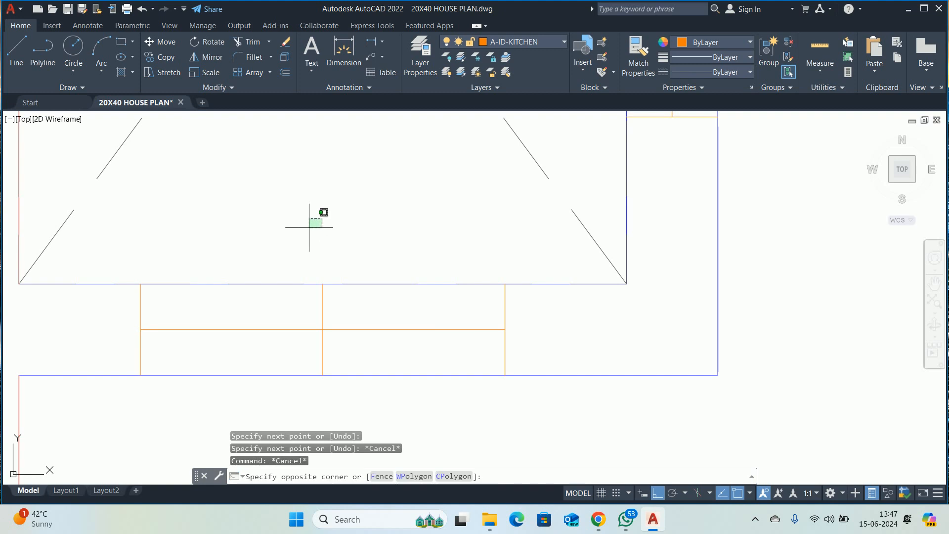
{"action": "left_click", "coordinate": [300, 231]}
{"action": "left_click", "coordinate": [281, 208]}
{"action": "left_click", "coordinate": [354, 387]}
{"action": "key", "text": "Delete"}
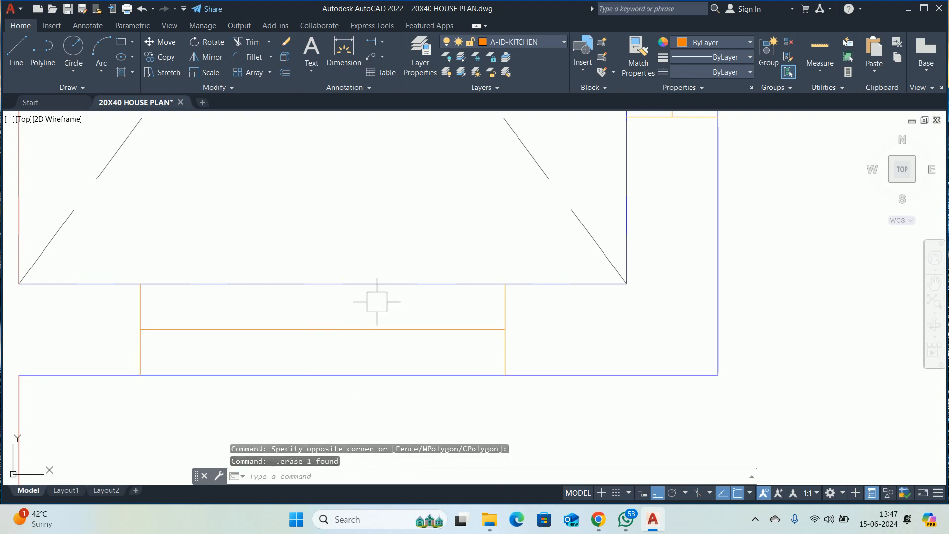
{"action": "scroll", "coordinate": [378, 299], "scroll_direction": "down", "scroll_amount": 5}
{"action": "key", "text": "Escape"}
{"action": "key", "text": "Escape"}
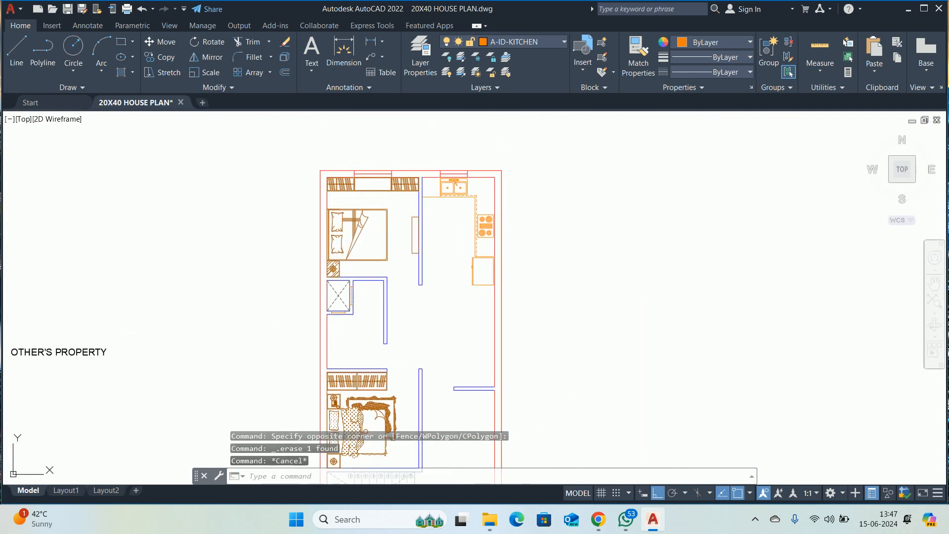
- Draw a short horizontal line across the lower bedroom's right wall, starting at its inner corner above the staircase
{"action": "scroll", "coordinate": [385, 165], "scroll_direction": "up", "scroll_amount": 4}
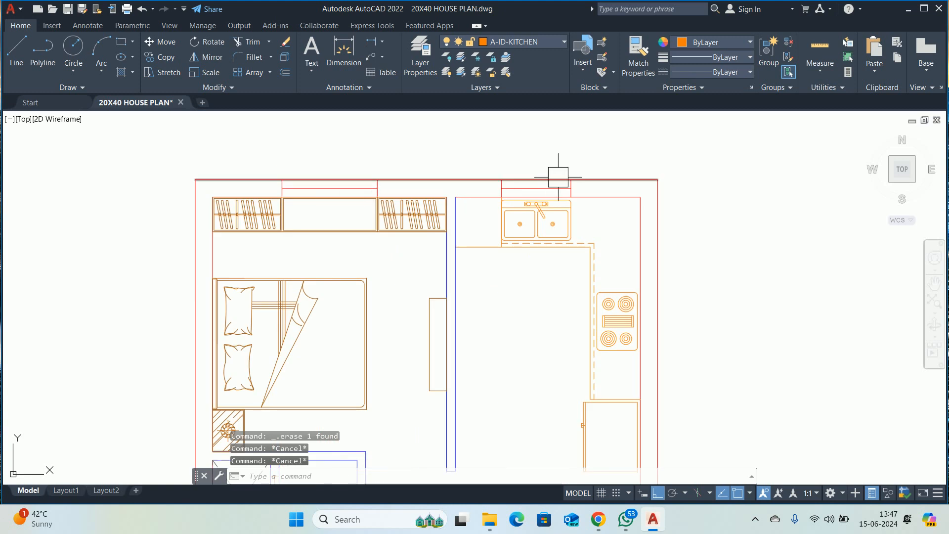
{"action": "middle_click_drag", "start_coordinate": [476, 301], "coordinate": [485, 165]}
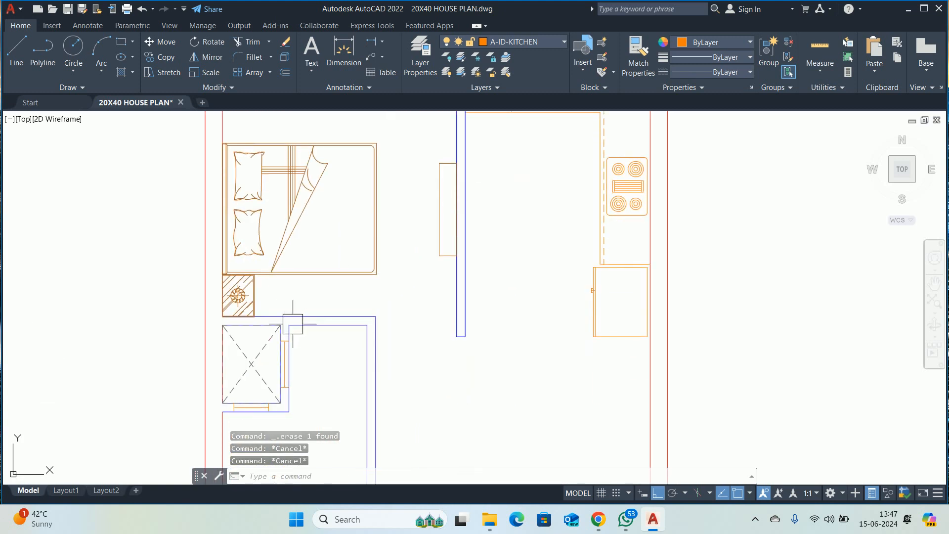
{"action": "middle_click_drag", "start_coordinate": [303, 320], "coordinate": [316, 118]}
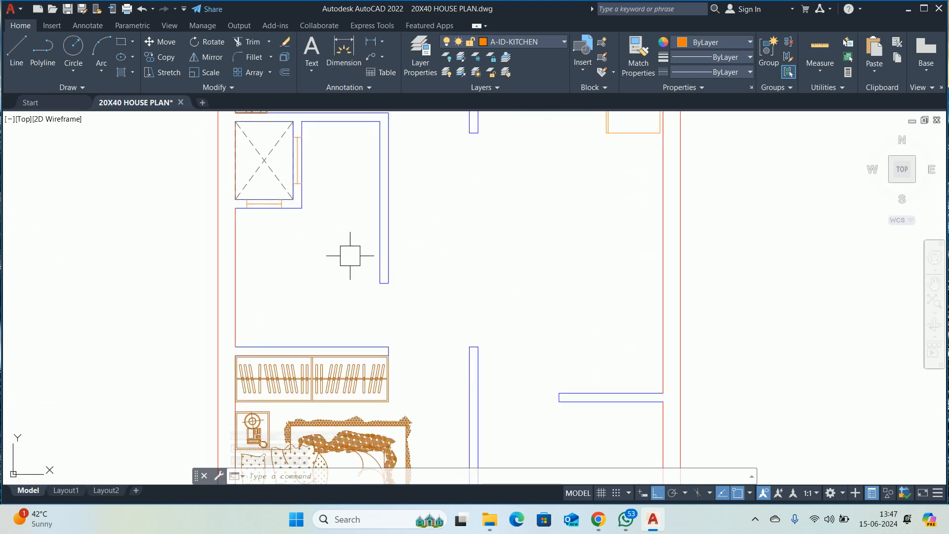
{"action": "scroll", "coordinate": [345, 257], "scroll_direction": "down", "scroll_amount": 2}
{"action": "middle_click_drag", "start_coordinate": [346, 257], "coordinate": [314, 171]}
{"action": "middle_click_drag", "start_coordinate": [349, 283], "coordinate": [345, 267]}
{"action": "scroll", "coordinate": [345, 271], "scroll_direction": "up", "scroll_amount": 4}
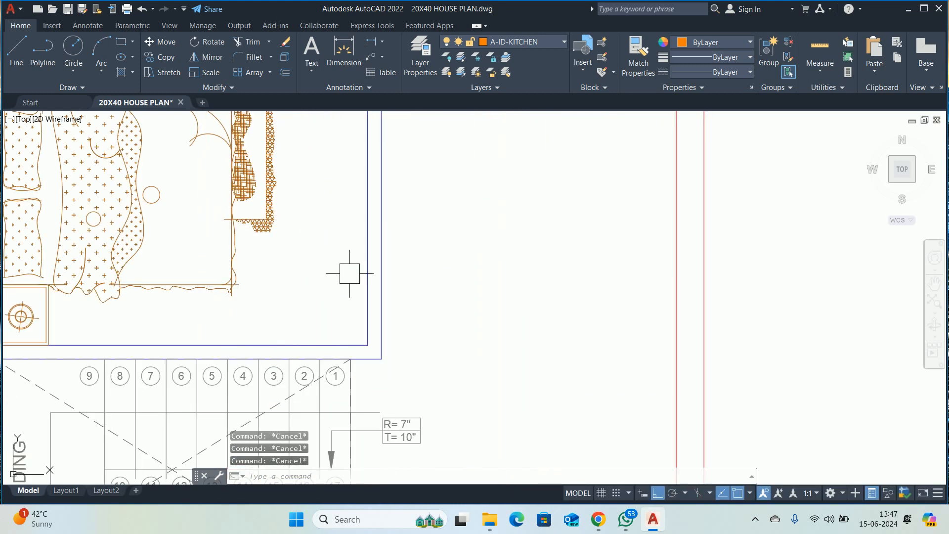
{"action": "type", "text": "l"}
{"action": "key", "text": "Return"}
{"action": "left_click", "coordinate": [367, 344]}
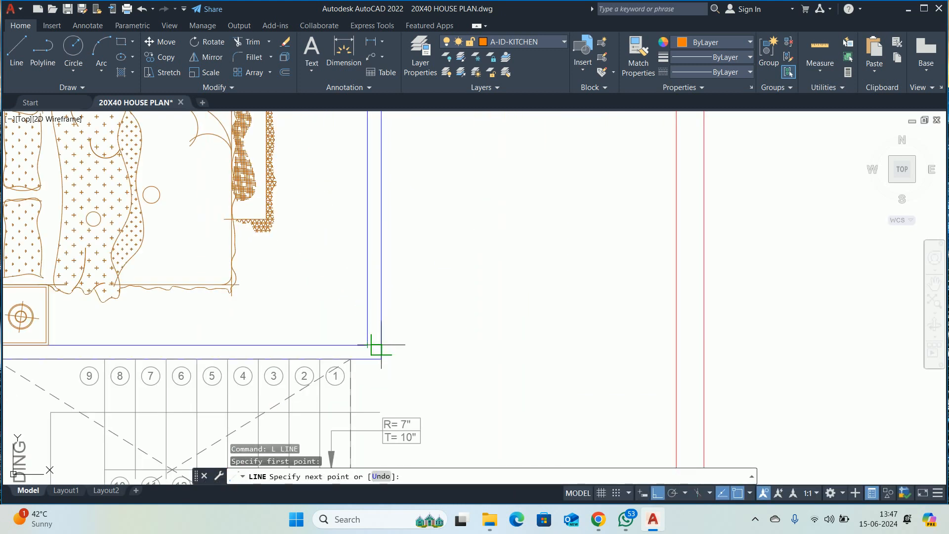
{"action": "left_click", "coordinate": [381, 345]}
{"action": "key", "text": "Escape"}
{"action": "key", "text": "Escape"}
{"action": "key", "text": "Escape"}
{"action": "key", "text": "Escape"}
- Offset the short line across the bedroom's right wall upward by 30 inches
{"action": "type", "text": "o"}
{"action": "key", "text": "Return"}
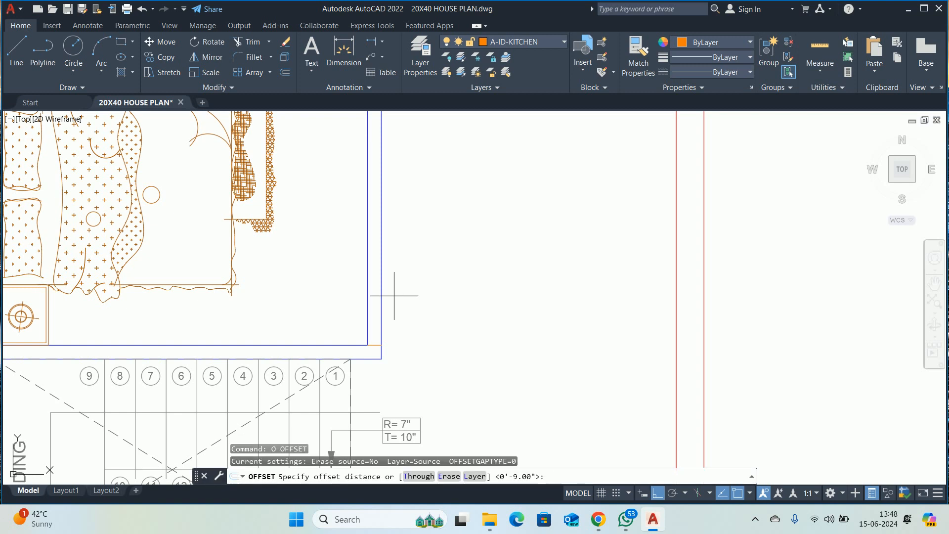
{"action": "key", "text": "Return"}
{"action": "scroll", "coordinate": [379, 338], "scroll_direction": "up", "scroll_amount": 3}
{"action": "left_click", "coordinate": [369, 357]}
{"action": "left_click", "coordinate": [376, 277]}
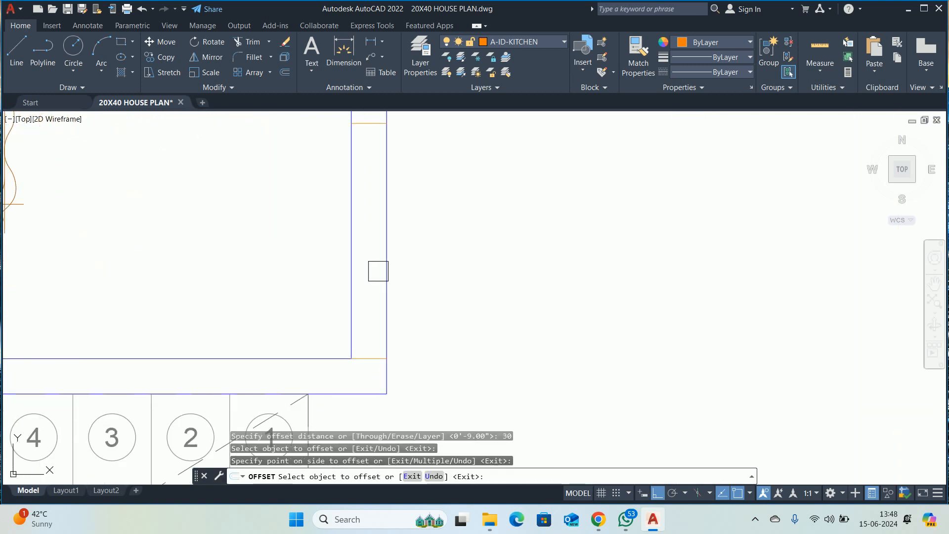
{"action": "key", "text": "Escape"}
{"action": "key", "text": "Escape"}
- Draw a vertical line inside the bedroom's right wall, joining the midpoints of the two short lines
{"action": "scroll", "coordinate": [377, 272], "scroll_direction": "down", "scroll_amount": 3}
{"action": "middle_click_drag", "start_coordinate": [377, 272], "coordinate": [371, 287]}
{"action": "type", "text": "l"}
{"action": "key", "text": "Return"}
{"action": "scroll", "coordinate": [369, 237], "scroll_direction": "up", "scroll_amount": 4}
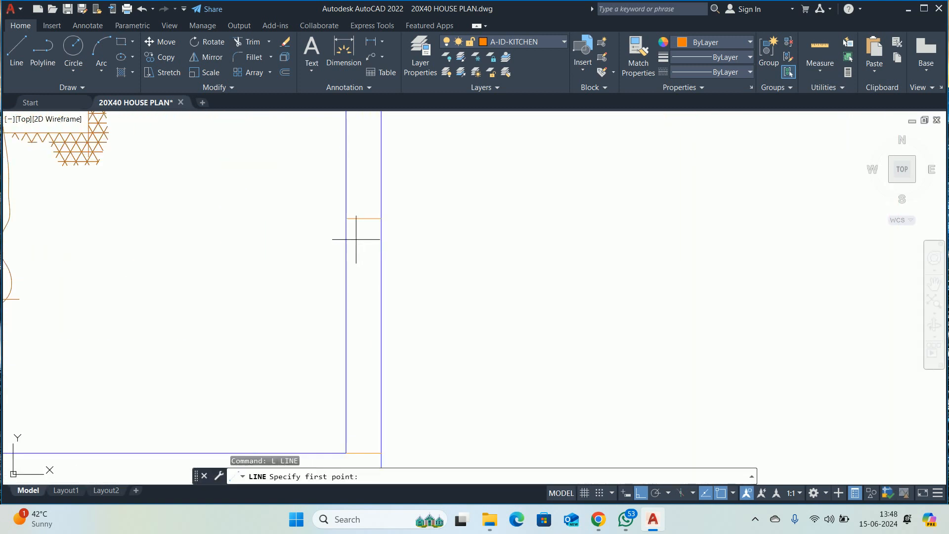
{"action": "left_click", "coordinate": [364, 218]}
{"action": "middle_click_drag", "start_coordinate": [365, 265], "coordinate": [361, 218]}
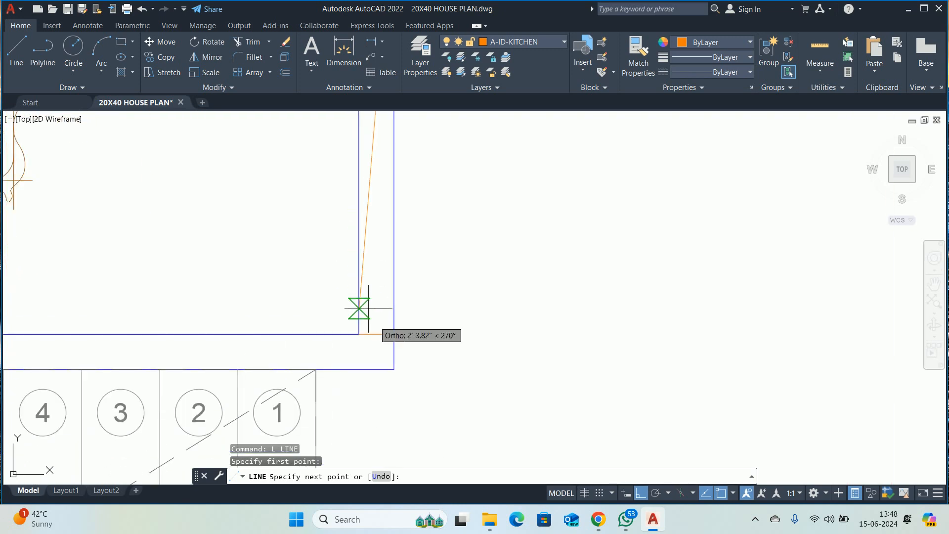
{"action": "left_click", "coordinate": [376, 333]}
{"action": "key", "text": "Escape"}
{"action": "key", "text": "Escape"}
{"action": "key", "text": "Escape"}
- Measure the length of the short horizontal wall projecting from the right outer wall with a linear dimension
{"action": "scroll", "coordinate": [393, 286], "scroll_direction": "down", "scroll_amount": 4}
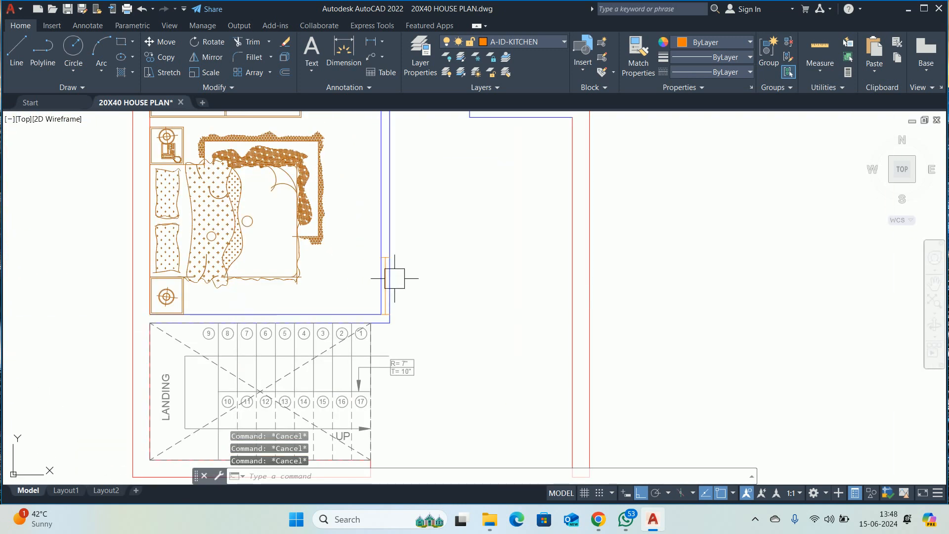
{"action": "middle_click_drag", "start_coordinate": [419, 260], "coordinate": [285, 384]}
{"action": "scroll", "coordinate": [401, 241], "scroll_direction": "up", "scroll_amount": 2}
{"action": "middle_click_drag", "start_coordinate": [385, 257], "coordinate": [348, 315]}
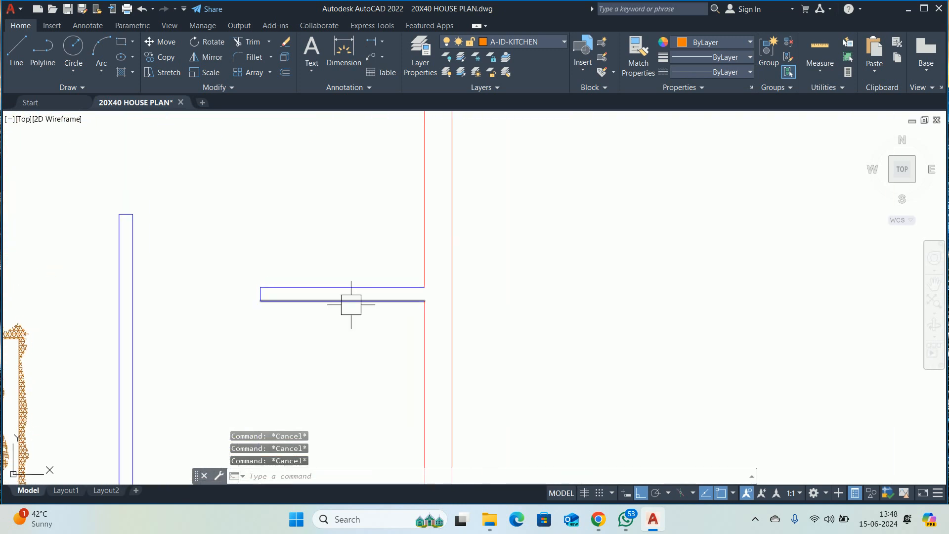
{"action": "type", "text": "DLI"}
{"action": "key", "text": "Return"}
{"action": "key", "text": "Return"}
{"action": "left_click", "coordinate": [329, 287]}
{"action": "scroll", "coordinate": [315, 248], "scroll_direction": "up", "scroll_amount": 2}
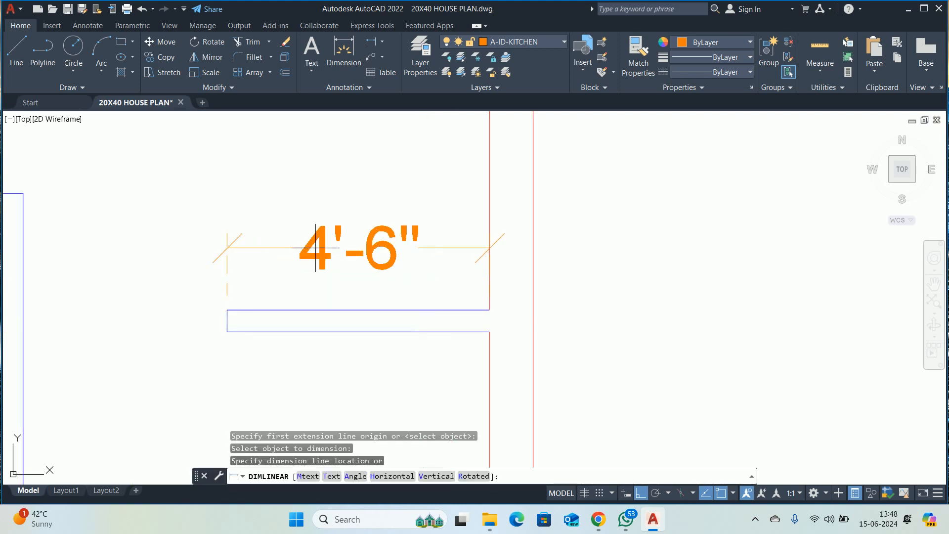
{"action": "key", "text": "Escape"}
{"action": "key", "text": "Escape"}
{"action": "key", "text": "Escape"}
{"action": "key", "text": "Escape"}
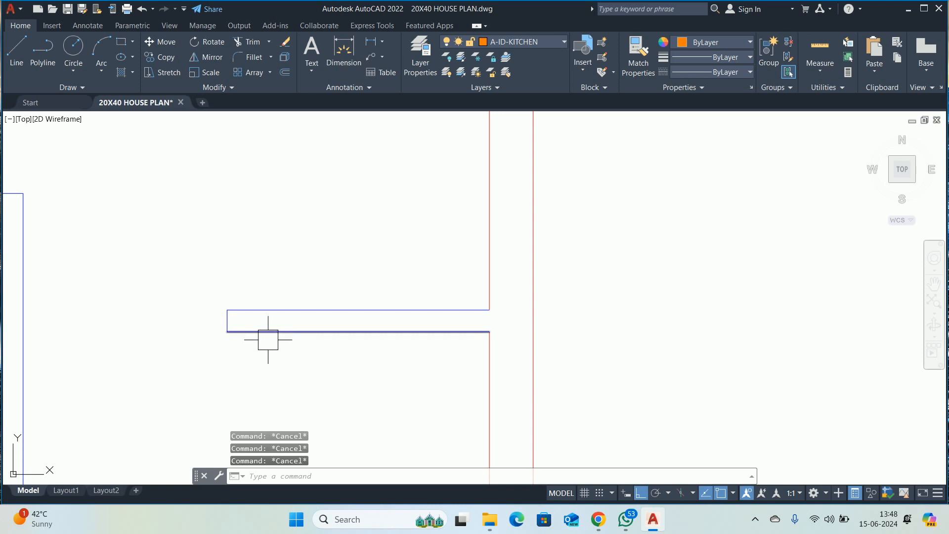
- Draw a short vertical line closing the end of the projecting wall where it meets the right outer wall
{"action": "type", "text": "l"}
{"action": "key", "text": "Return"}
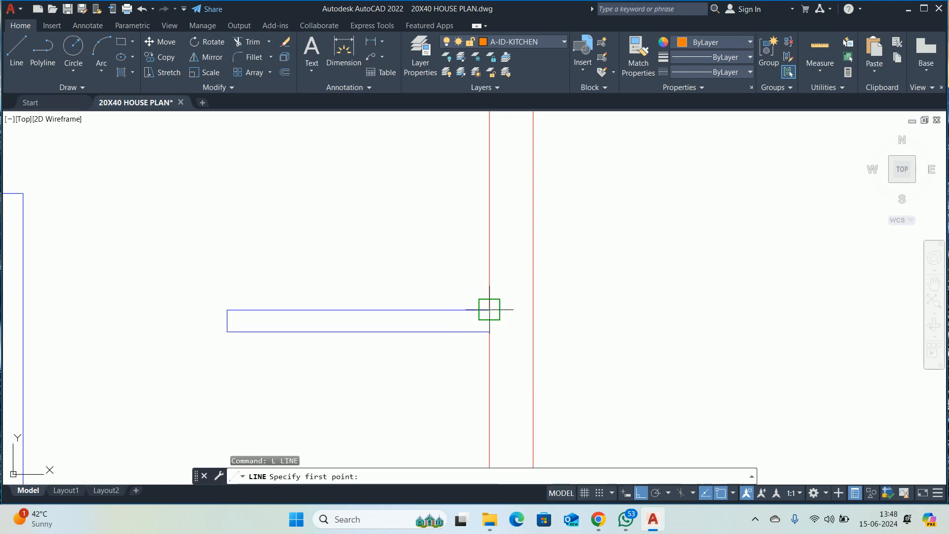
{"action": "left_click", "coordinate": [490, 309]}
{"action": "left_click", "coordinate": [489, 332]}
{"action": "key", "text": "Escape"}
{"action": "key", "text": "Escape"}
{"action": "key", "text": "Escape"}
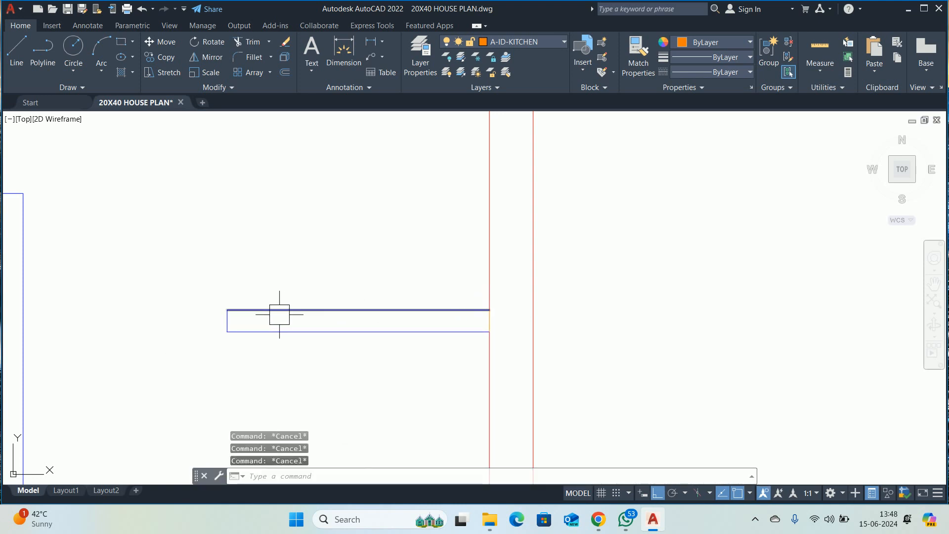
- Draw a horizontal centre line along the projecting wall, from the closing line's midpoint to the midpoint of its free end
{"action": "type", "text": "l"}
{"action": "key", "text": "Escape"}
{"action": "key", "text": "Escape"}
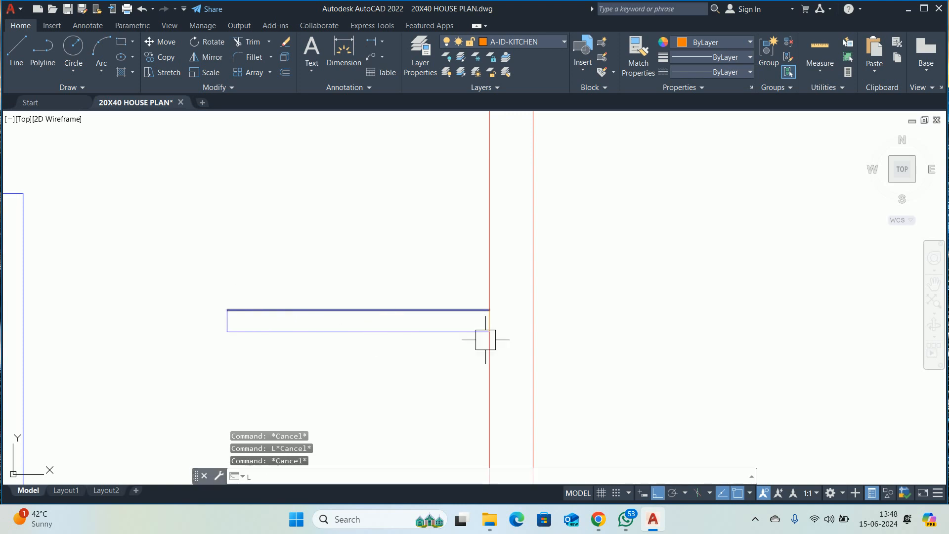
{"action": "key", "text": "Return"}
{"action": "left_click", "coordinate": [489, 320]}
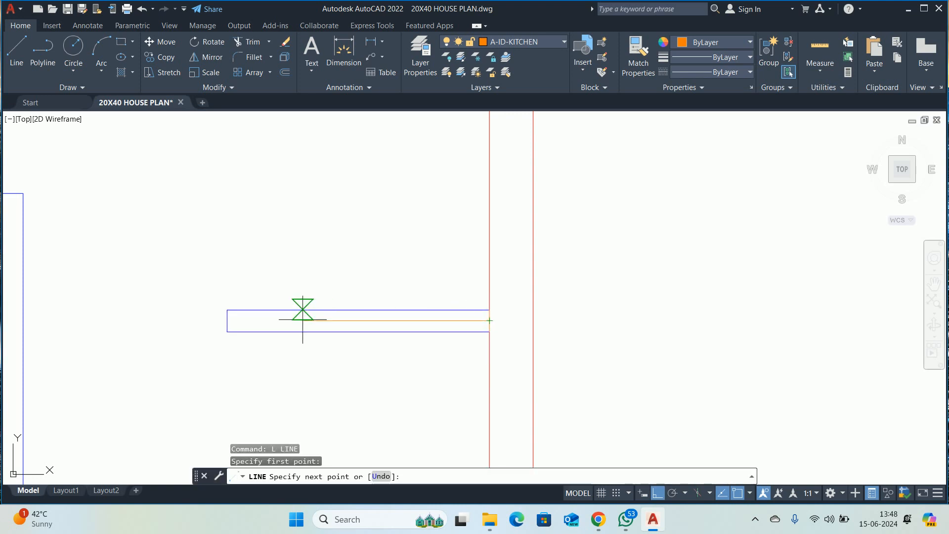
{"action": "left_click", "coordinate": [227, 321]}
{"action": "key", "text": "Escape"}
{"action": "key", "text": "Escape"}
{"action": "key", "text": "Escape"}
{"action": "key", "text": "Escape"}
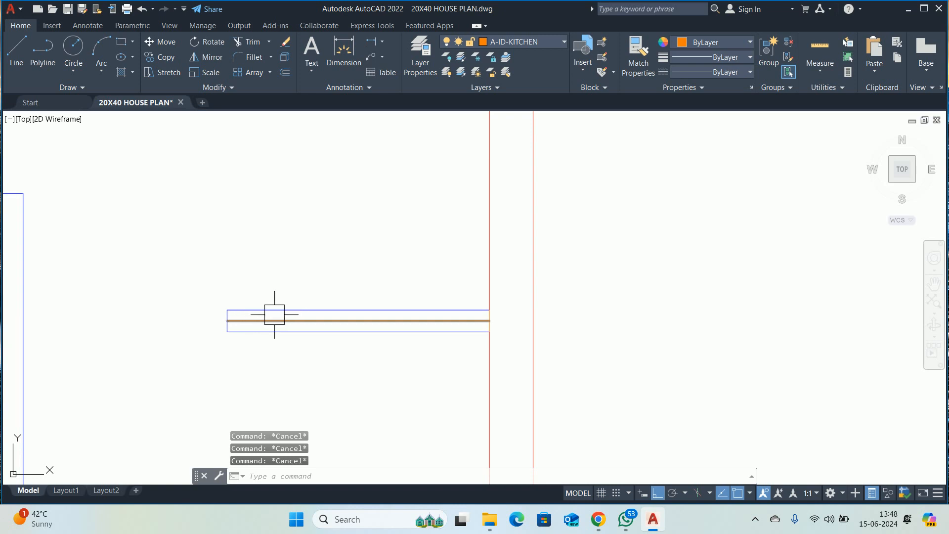
- Draw a short vertical line over the free end of the projecting wall, between its two corners
{"action": "type", "text": "L"}
{"action": "key", "text": "Return"}
{"action": "scroll", "coordinate": [217, 312], "scroll_direction": "up", "scroll_amount": 2}
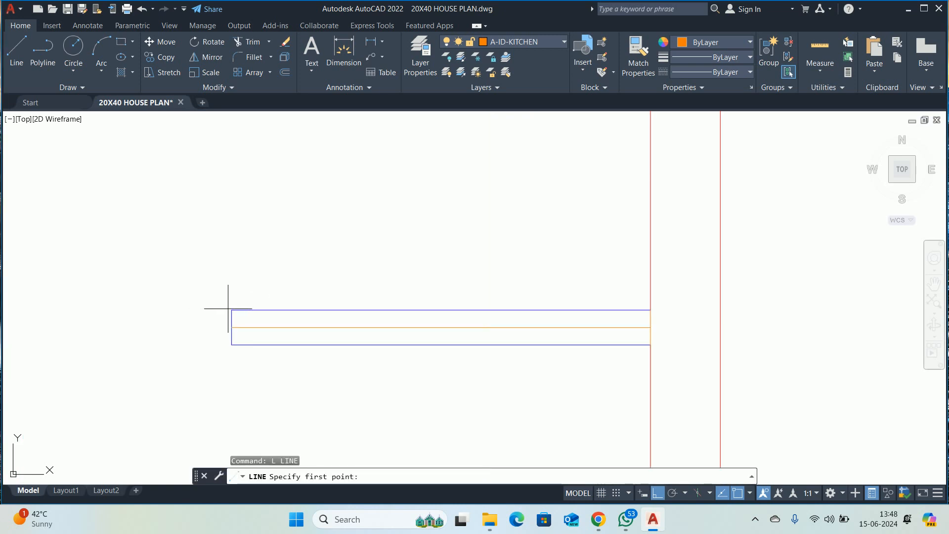
{"action": "left_click", "coordinate": [229, 310]}
{"action": "left_click", "coordinate": [231, 344]}
{"action": "key", "text": "Escape"}
{"action": "key", "text": "Escape"}
- Measure the length of the window opening at the lower end of the lower bedroom's right wall with a linear dimension
{"action": "scroll", "coordinate": [448, 277], "scroll_direction": "down", "scroll_amount": 5}
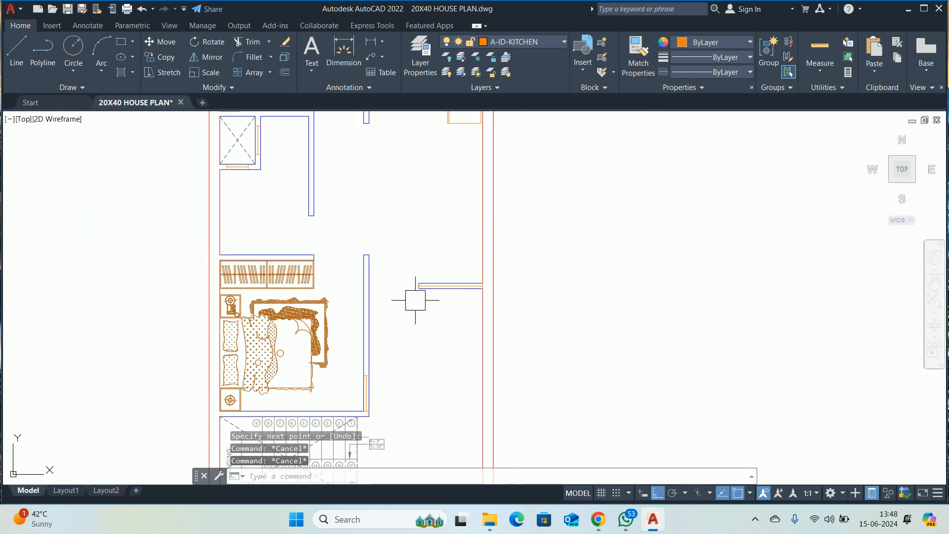
{"action": "scroll", "coordinate": [415, 301], "scroll_direction": "down", "scroll_amount": 4}
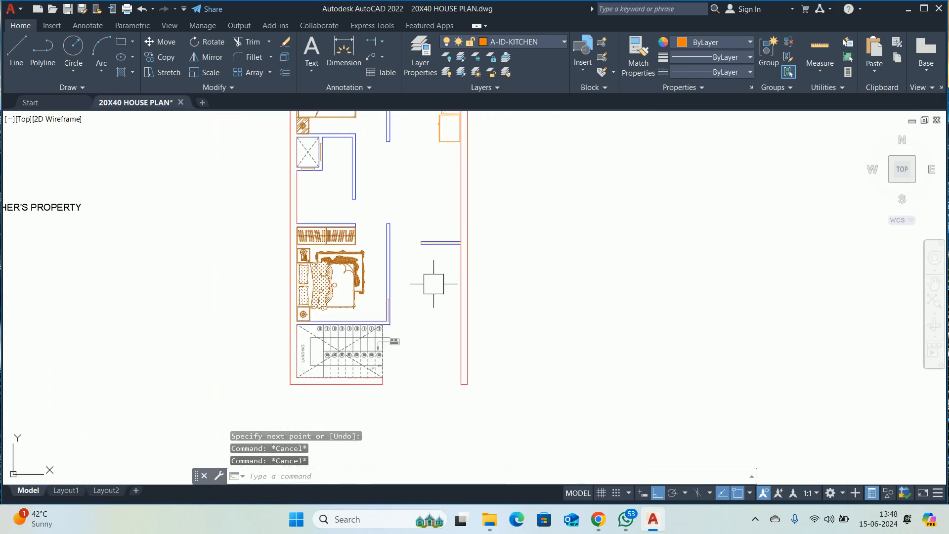
{"action": "scroll", "coordinate": [424, 329], "scroll_direction": "down", "scroll_amount": 2}
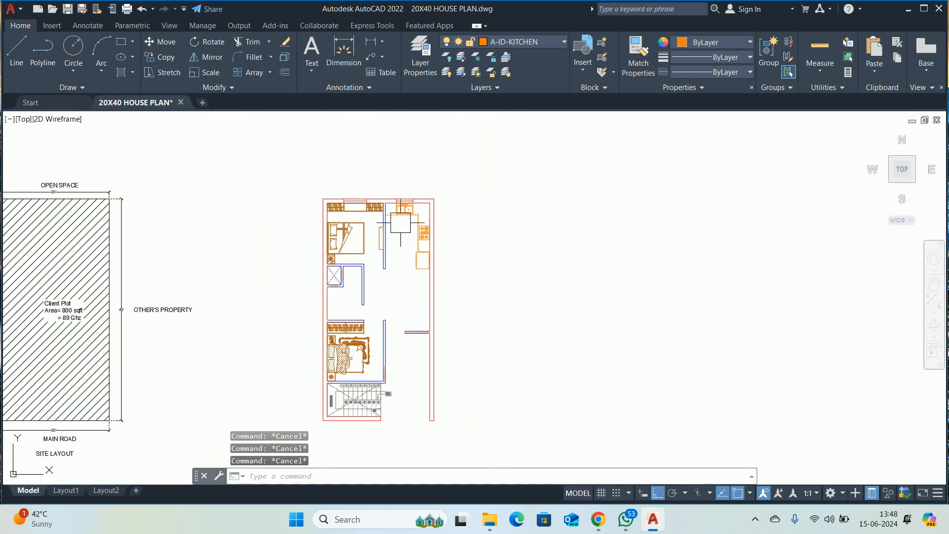
{"action": "scroll", "coordinate": [411, 355], "scroll_direction": "up", "scroll_amount": 5}
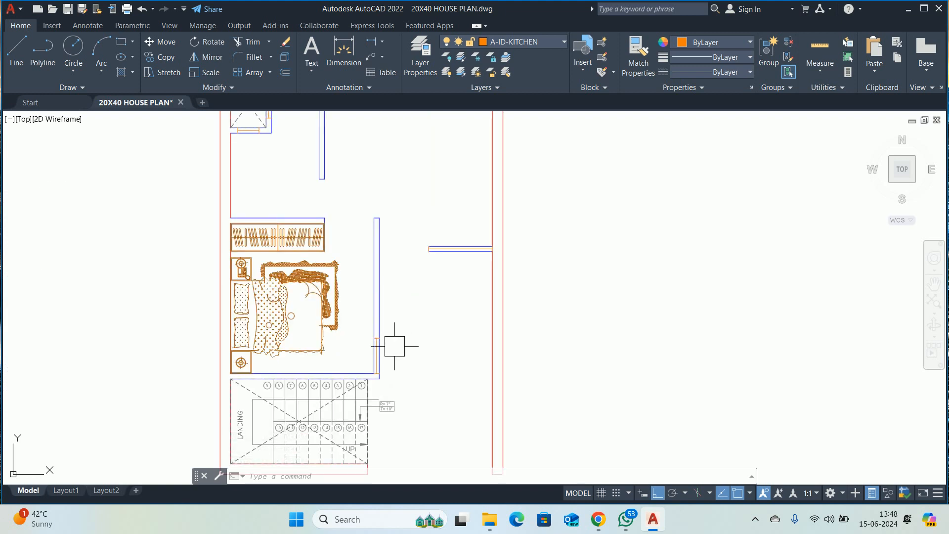
{"action": "scroll", "coordinate": [395, 347], "scroll_direction": "up", "scroll_amount": 4}
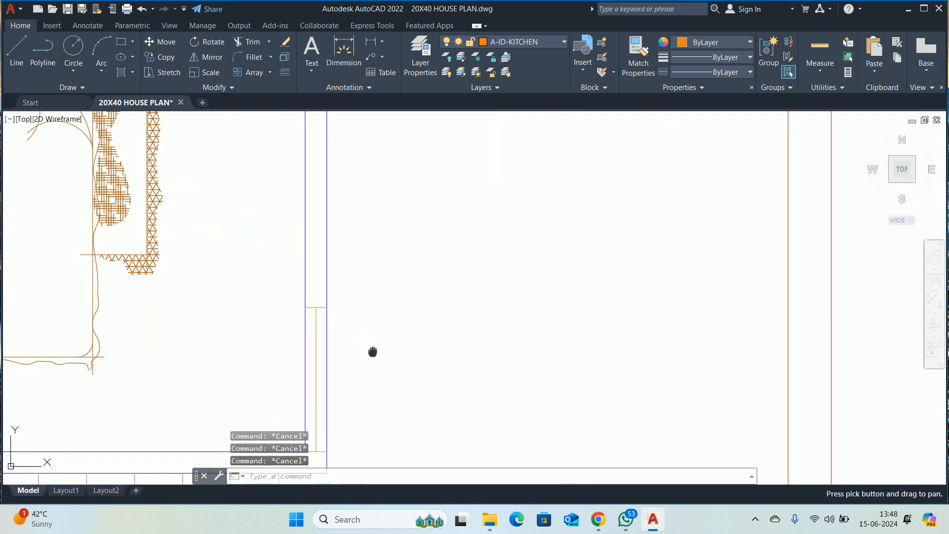
{"action": "middle_click_drag", "start_coordinate": [248, 332], "coordinate": [248, 348]}
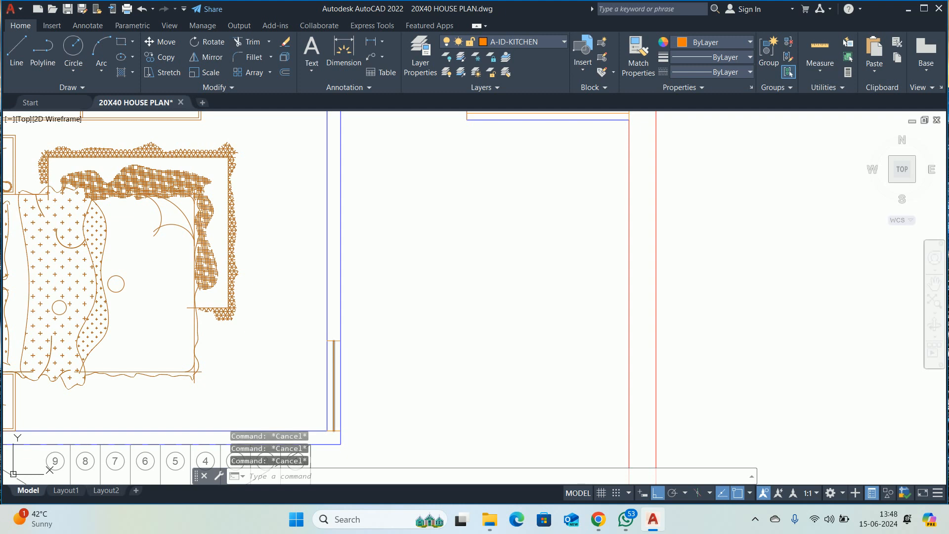
{"action": "type", "text": "DLI"}
{"action": "scroll", "coordinate": [331, 371], "scroll_direction": "up", "scroll_amount": 4}
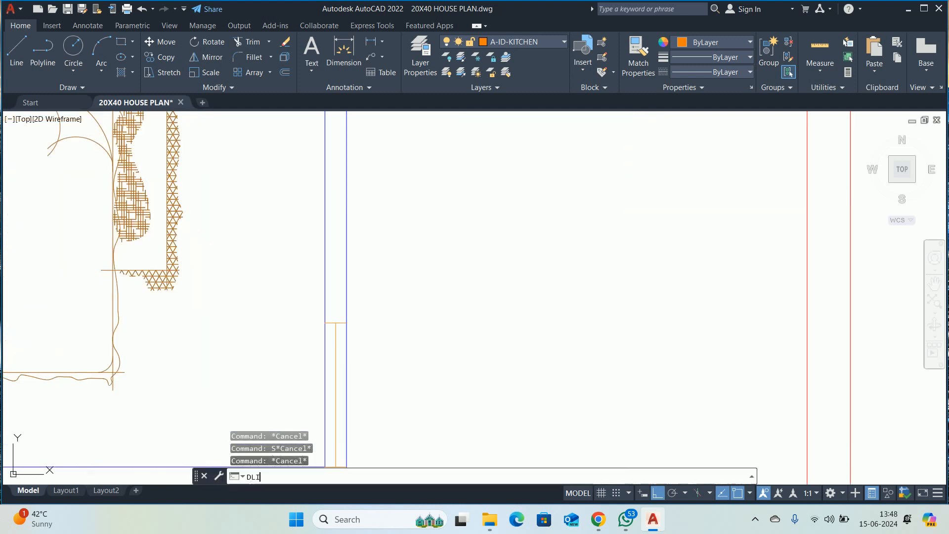
{"action": "key", "text": "Return"}
{"action": "key", "text": "Return"}
{"action": "left_click", "coordinate": [341, 367]}
{"action": "key", "text": "Escape"}
{"action": "key", "text": "Escape"}
{"action": "key", "text": "Escape"}
- Shorten the window opening in the lower bedroom's right wall by stretching its upper end downwards
{"action": "scroll", "coordinate": [420, 357], "scroll_direction": "down", "scroll_amount": 4}
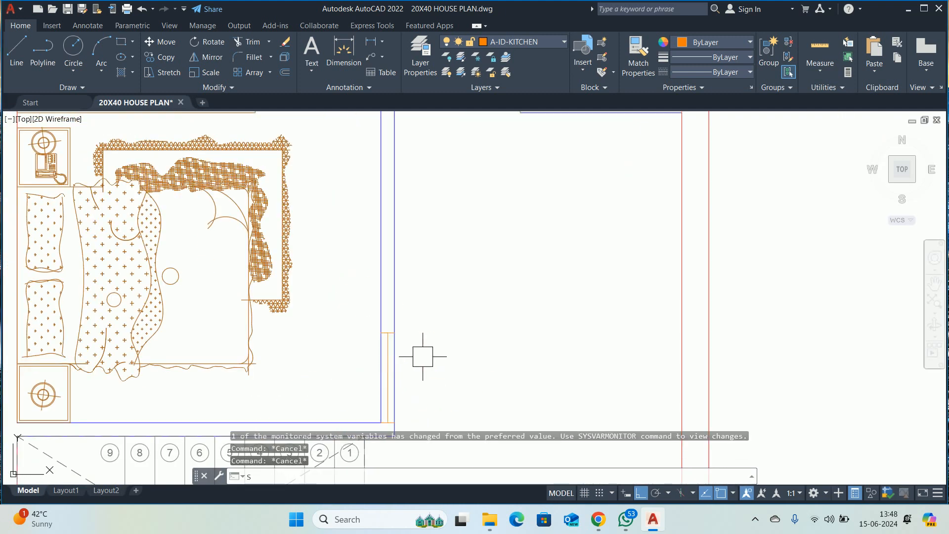
{"action": "key", "text": "Return"}
{"action": "left_click", "coordinate": [445, 321]}
{"action": "left_click", "coordinate": [344, 347]}
{"action": "key", "text": "Return"}
{"action": "left_click", "coordinate": [460, 309]}
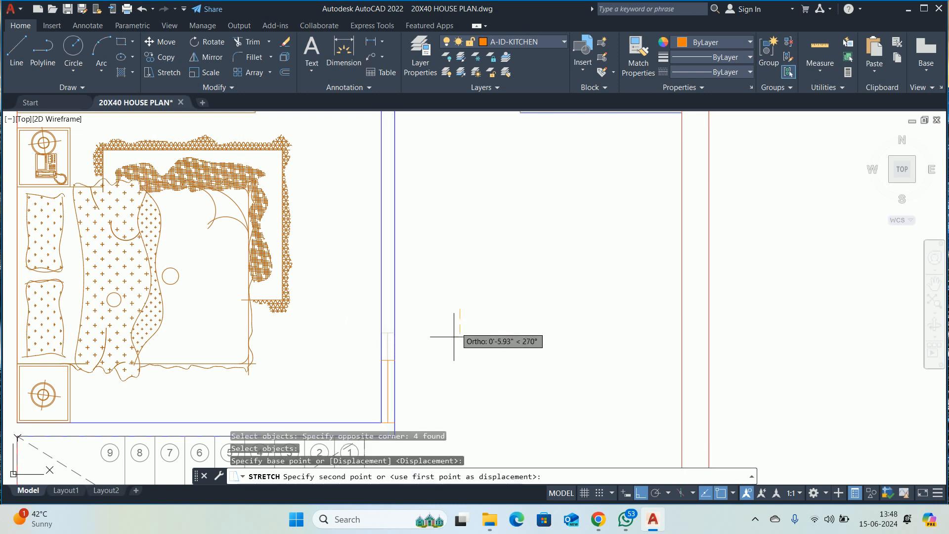
{"action": "key", "text": "Escape"}
{"action": "key", "text": "Escape"}
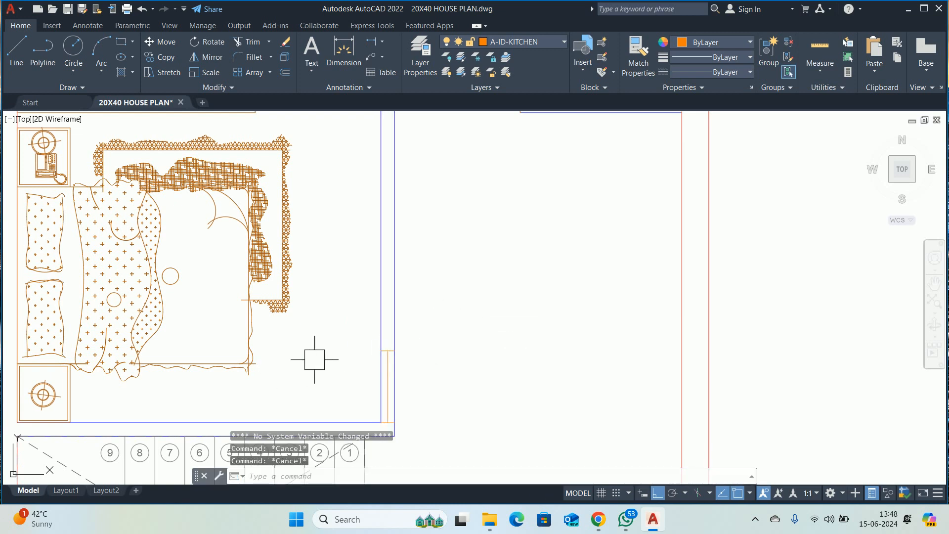
{"action": "key", "text": "Escape"}
- Stretch the upper end of the same bedroom window opening a further 3 inches downwards
{"action": "scroll", "coordinate": [392, 366], "scroll_direction": "up", "scroll_amount": 2}
{"action": "key", "text": "Return"}
{"action": "left_click", "coordinate": [442, 316]}
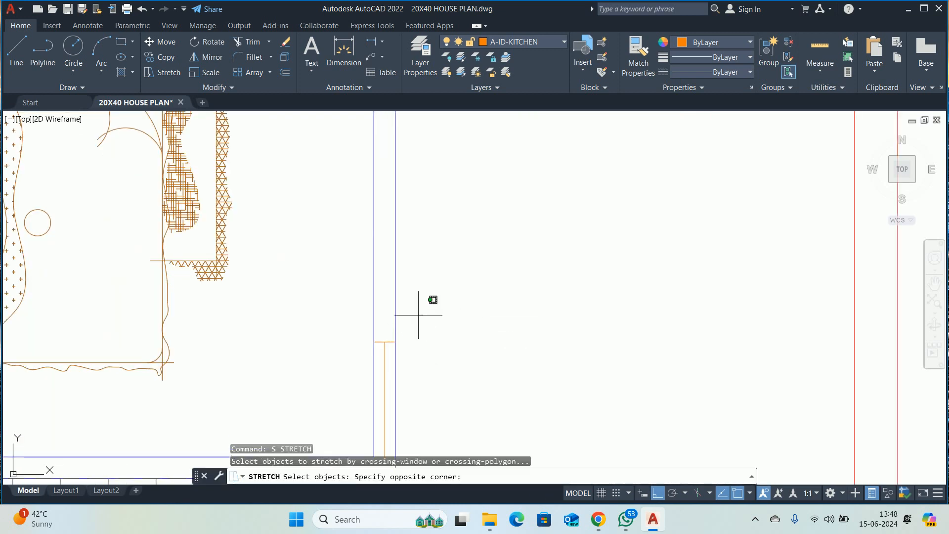
{"action": "left_click", "coordinate": [324, 371]}
{"action": "key", "text": "Return"}
{"action": "left_click", "coordinate": [462, 317]}
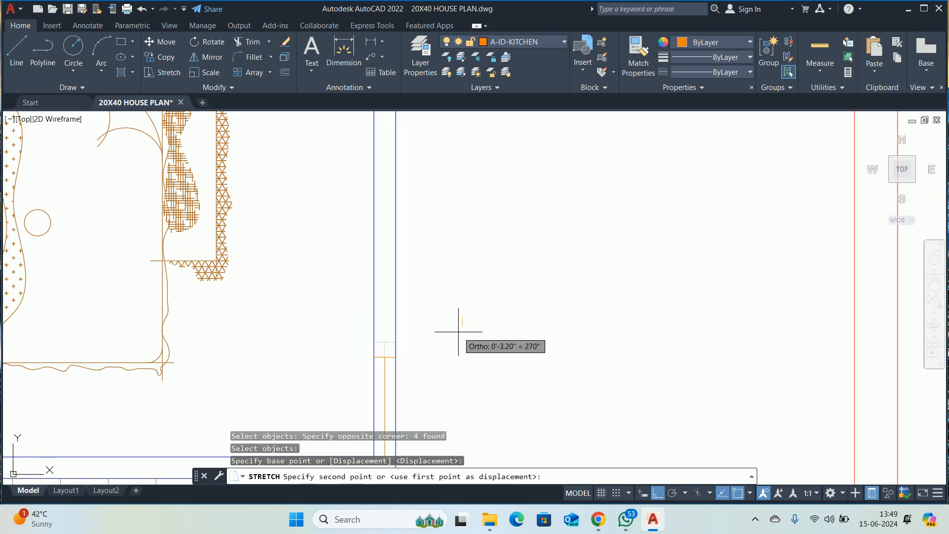
{"action": "type", "text": "3"}
{"action": "key", "text": "Return"}
{"action": "key", "text": "Escape"}
{"action": "key", "text": "Escape"}
- Measure the shortened bedroom window's length using its centre line, without placing the dimension
{"action": "middle_click_drag", "start_coordinate": [418, 365], "coordinate": [346, 310]}
{"action": "type", "text": "DLI"}
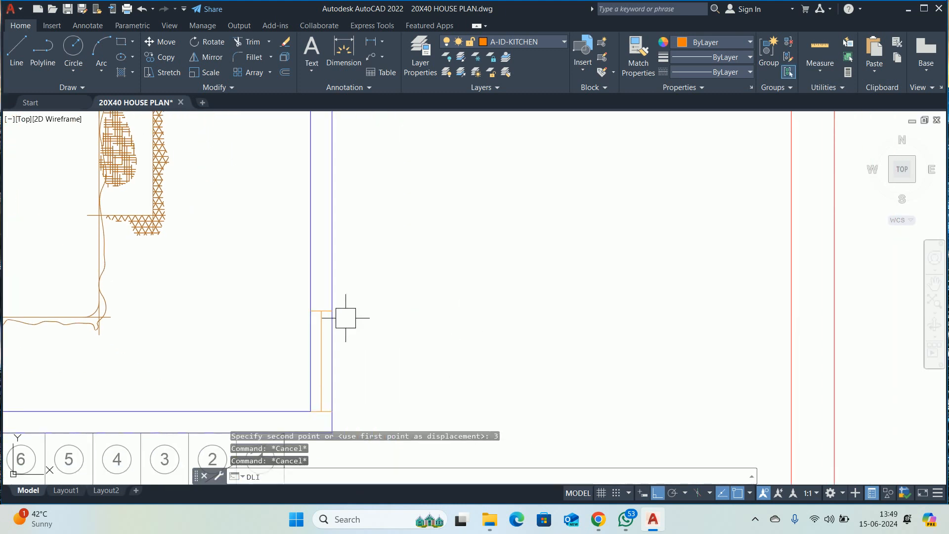
{"action": "key", "text": "Return"}
{"action": "key", "text": "Return"}
{"action": "left_click", "coordinate": [321, 350]}
{"action": "scroll", "coordinate": [437, 346], "scroll_direction": "down", "scroll_amount": 2}
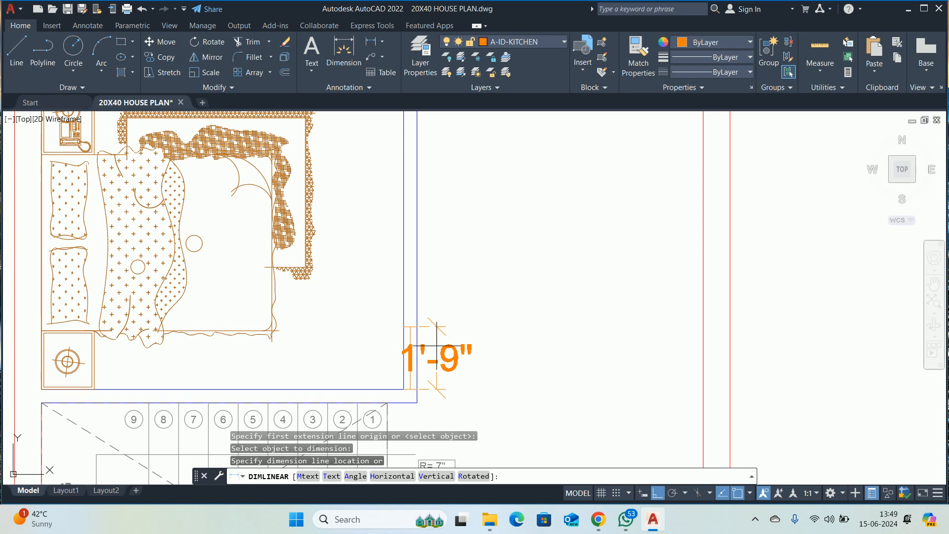
{"action": "key", "text": "Escape"}
{"action": "key", "text": "Escape"}
{"action": "key", "text": "Escape"}
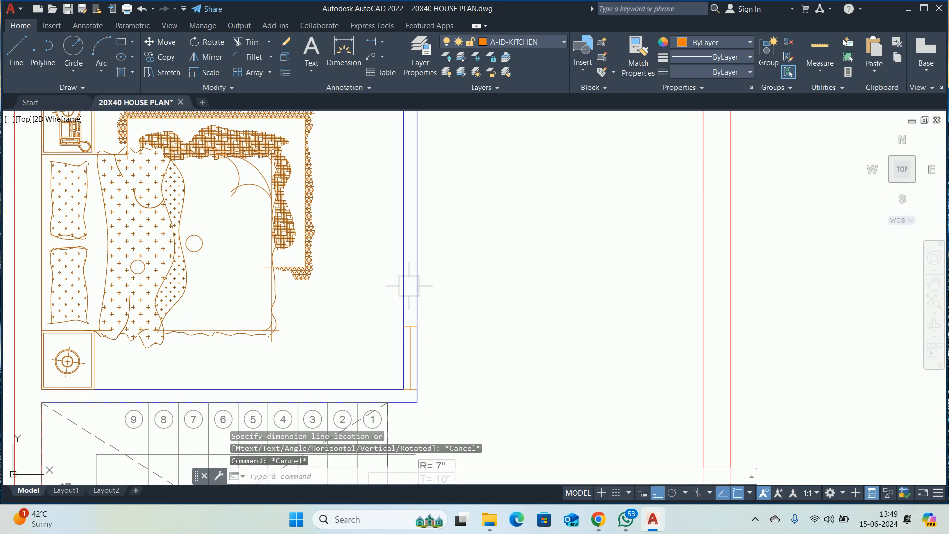
- Draw a rectangle 6 inches by 4 feet in the open area outside the lower bedroom's right wall
{"action": "middle_click_drag", "start_coordinate": [409, 282], "coordinate": [430, 354]}
{"action": "type", "text": "rec"}
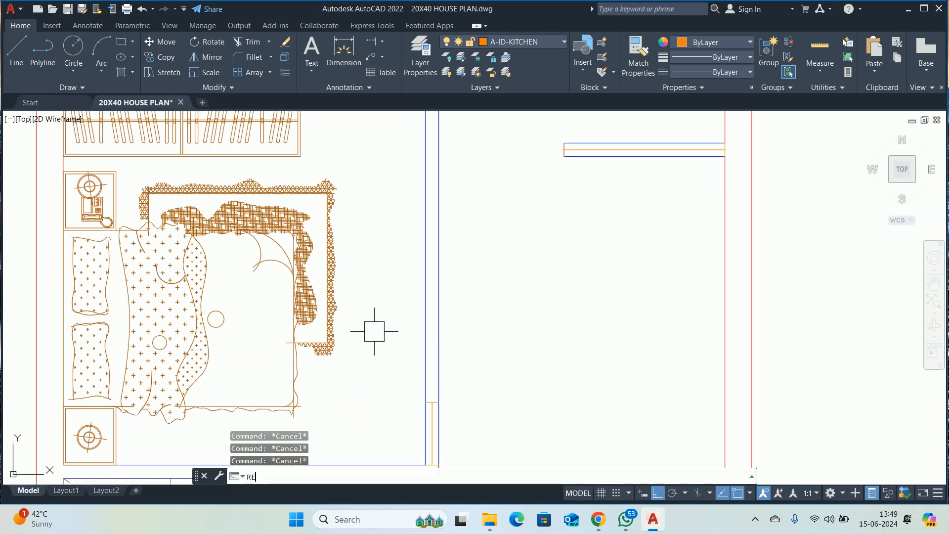
{"action": "key", "text": "Return"}
{"action": "left_click", "coordinate": [556, 263]}
{"action": "type", "text": "d"}
{"action": "key", "text": "Return"}
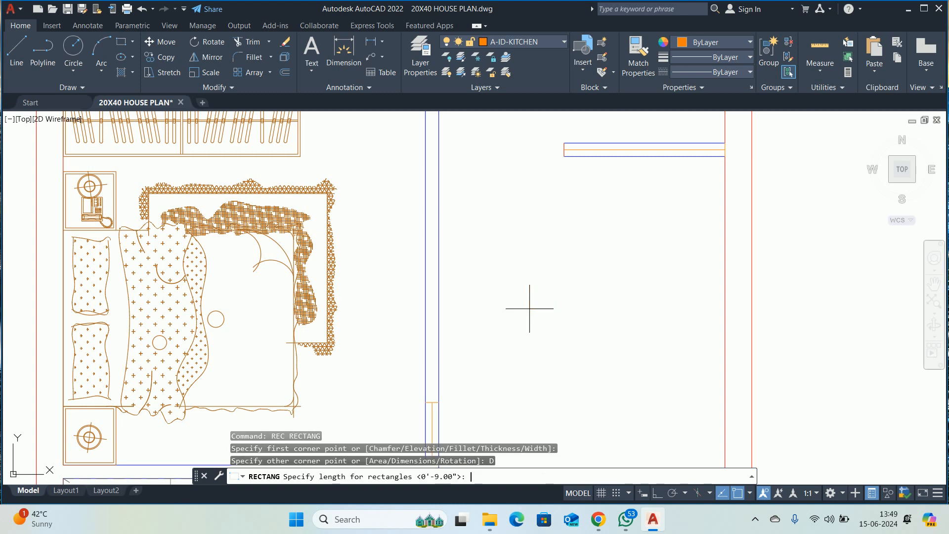
{"action": "type", "text": "6"}
{"action": "key", "text": "Return"}
{"action": "type", "text": "4'"}
{"action": "key", "text": "Return"}
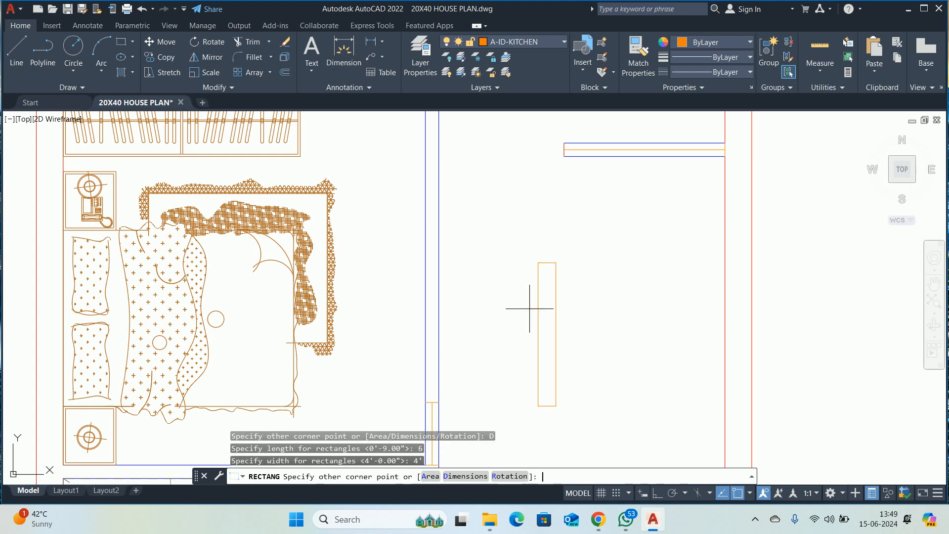
{"action": "left_click", "coordinate": [556, 327]}
{"action": "key", "text": "Escape"}
- Move the new rectangle to the lower bedroom's left wall, level with the middle of the bed
{"action": "type", "text": "m"}
{"action": "key", "text": "Return"}
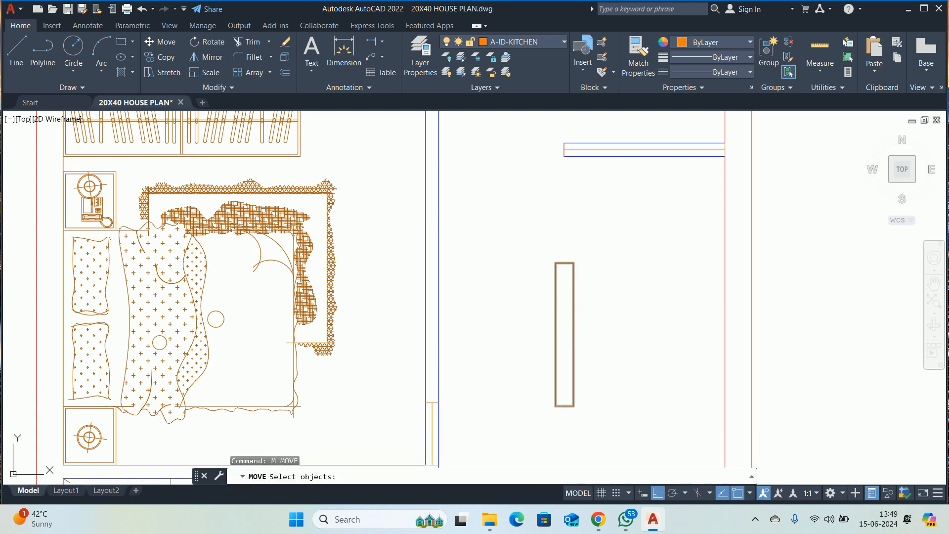
{"action": "left_click", "coordinate": [569, 349]}
{"action": "key", "text": "Return"}
{"action": "left_click", "coordinate": [565, 335]}
{"action": "middle_click_drag", "start_coordinate": [322, 332], "coordinate": [606, 319]}
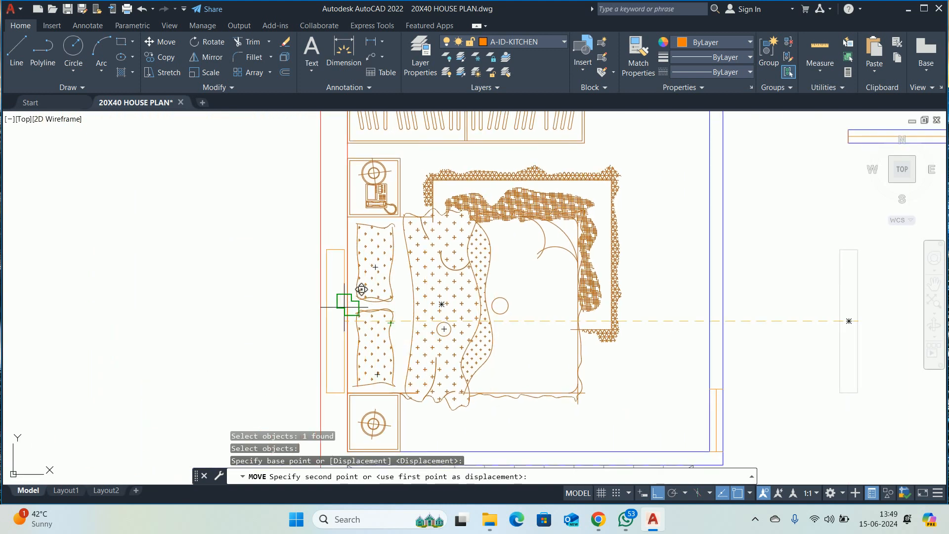
{"action": "key", "text": "Escape"}
- Move the rectangle horizontally from its right edge's midpoint to the inner face of the bedroom's right wall
{"action": "type", "text": "m"}
{"action": "key", "text": "Return"}
{"action": "left_click", "coordinate": [343, 323]}
{"action": "key", "text": "Return"}
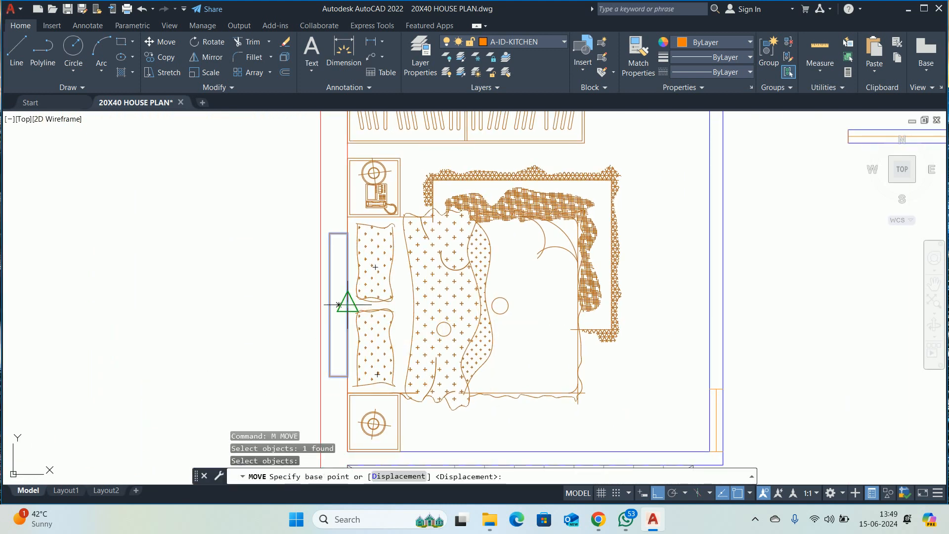
{"action": "left_click", "coordinate": [347, 305]}
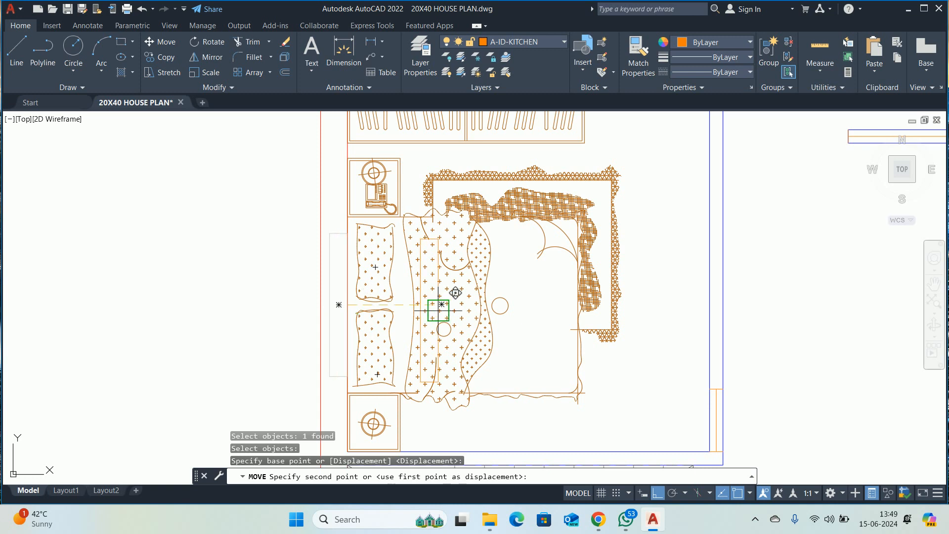
{"action": "left_click", "coordinate": [709, 306]}
{"action": "key", "text": "Escape"}
{"action": "key", "text": "Escape"}
{"action": "key", "text": "Escape"}
{"action": "scroll", "coordinate": [673, 314], "scroll_direction": "down", "scroll_amount": 2}
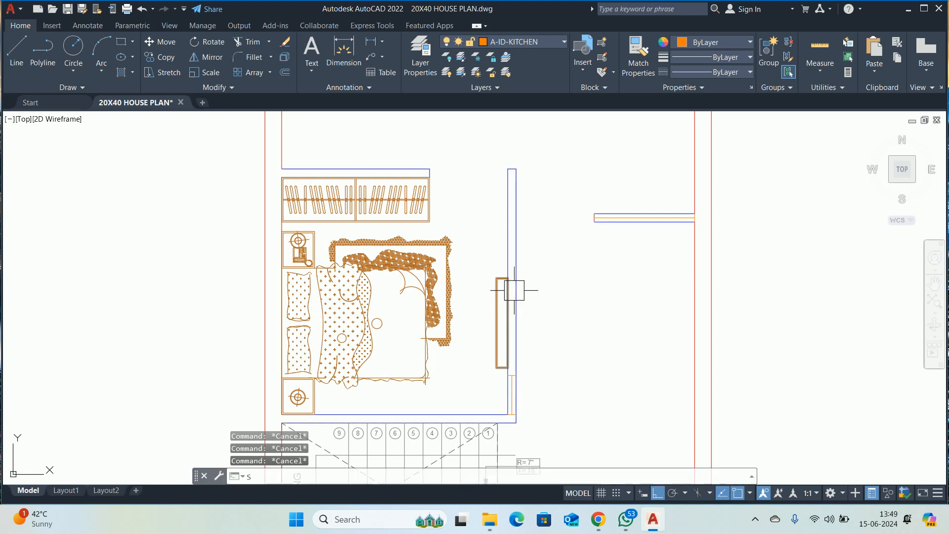
{"action": "type", "text": "s"}
{"action": "key", "text": "Return"}
{"action": "left_click", "coordinate": [561, 299]}
{"action": "left_click", "coordinate": [514, 283]}
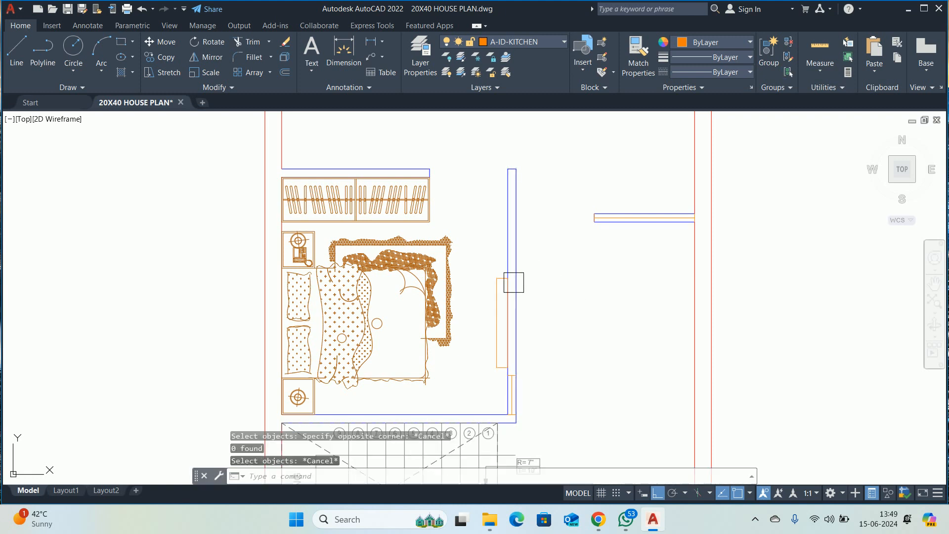
{"action": "key", "text": "Escape"}
- Measure the distance from the rectangle's upper right corner to the upper end of the bedroom's right wall
{"action": "type", "text": "dli"}
{"action": "key", "text": "Return"}
{"action": "left_click", "coordinate": [508, 278]}
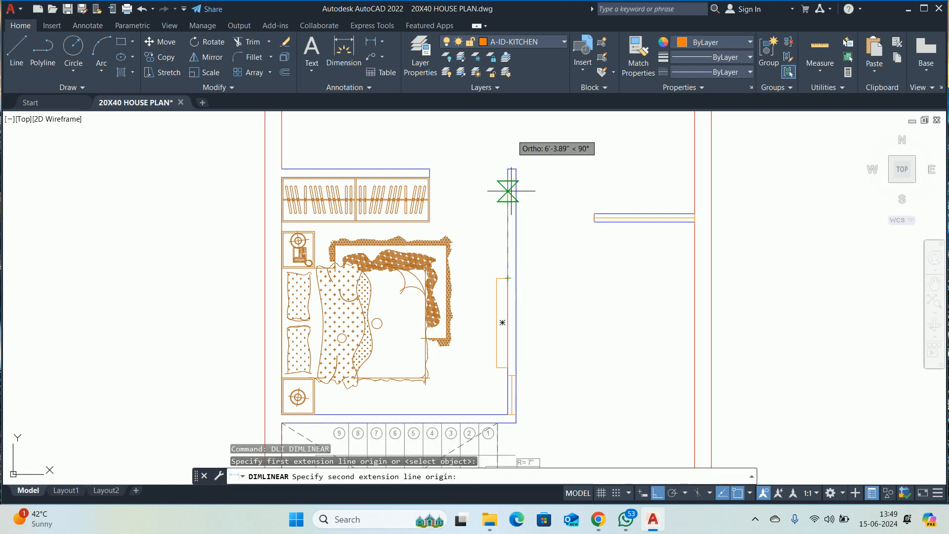
{"action": "left_click", "coordinate": [508, 168]}
{"action": "key", "text": "Escape"}
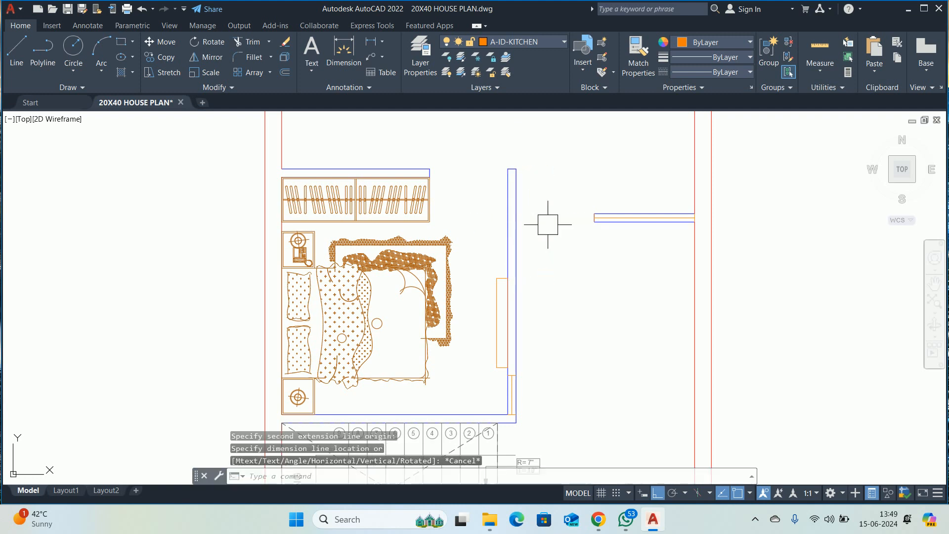
{"action": "key", "text": "Escape"}
{"action": "key", "text": "Escape"}
- Stretch the upper end of the rectangle 12 inches upwards along the bedroom's right wall
{"action": "type", "text": "s"}
{"action": "key", "text": "Return"}
{"action": "left_click", "coordinate": [568, 299]}
{"action": "left_click", "coordinate": [485, 273]}
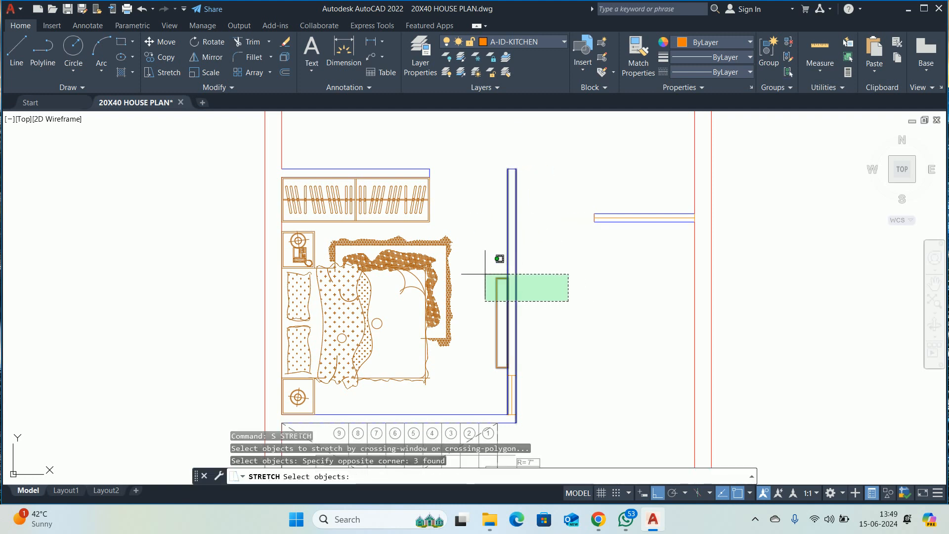
{"action": "key", "text": "Return"}
{"action": "left_click", "coordinate": [576, 292]}
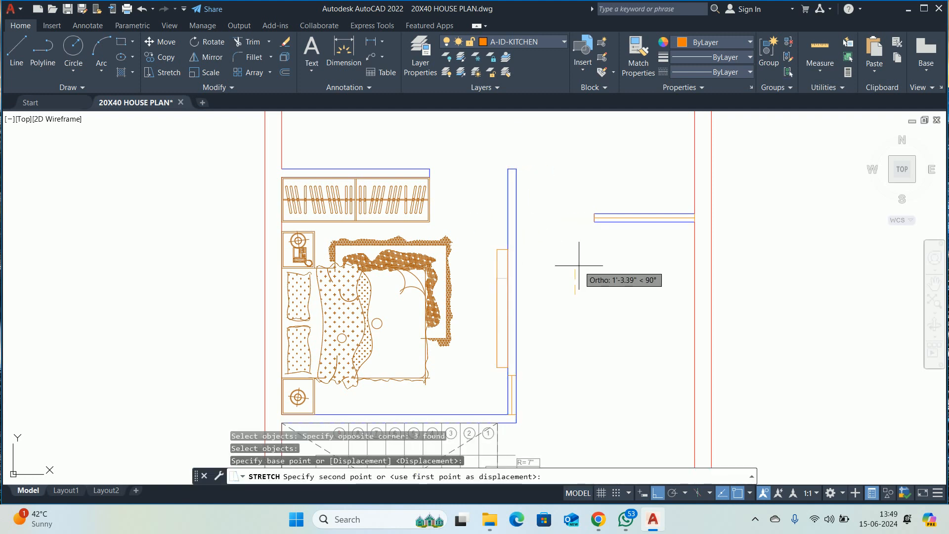
{"action": "type", "text": "12"}
{"action": "key", "text": "Return"}
{"action": "key", "text": "Escape"}
{"action": "key", "text": "Escape"}
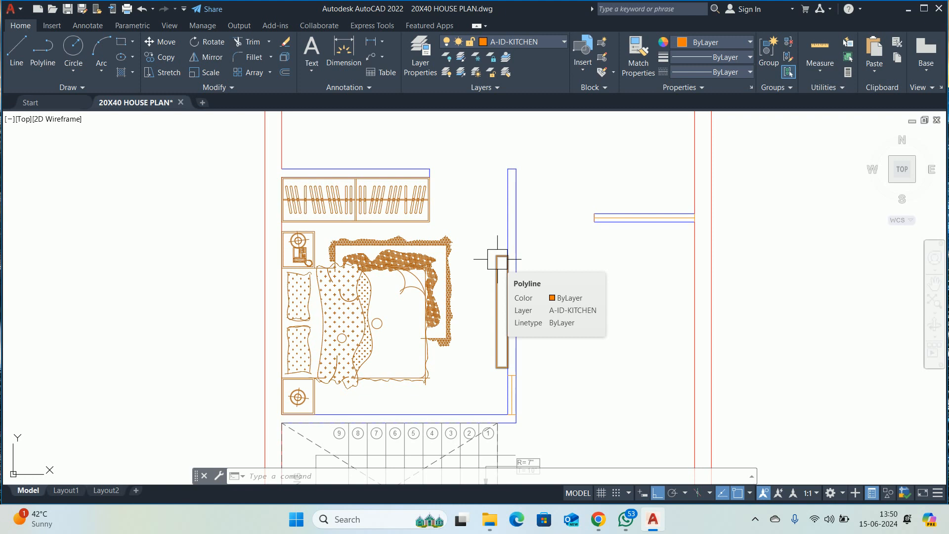
{"action": "key", "text": "Escape"}
{"action": "key", "text": "Escape"}
{"action": "key", "text": "Escape"}
- Extend the rectangle's lower edge down to the inner face of the bedroom's bottom wall
{"action": "scroll", "coordinate": [481, 322], "scroll_direction": "up", "scroll_amount": 3}
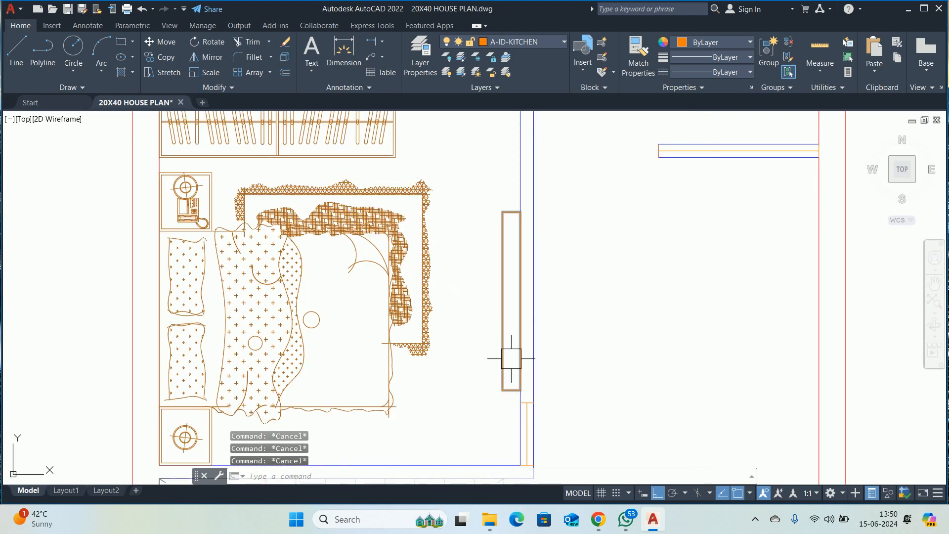
{"action": "left_click", "coordinate": [458, 295]}
{"action": "scroll", "coordinate": [458, 296], "scroll_direction": "up", "scroll_amount": 3}
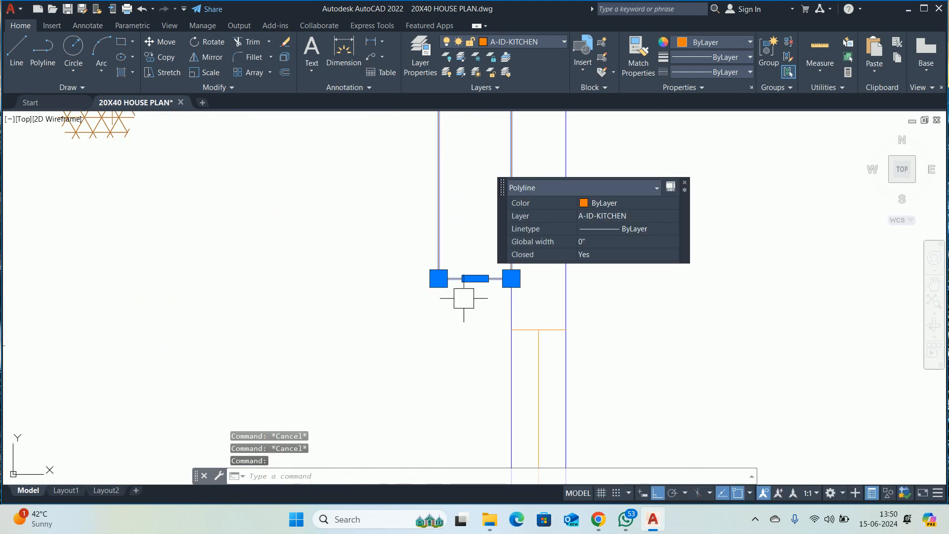
{"action": "left_click", "coordinate": [474, 278]}
{"action": "scroll", "coordinate": [470, 299], "scroll_direction": "down", "scroll_amount": 4}
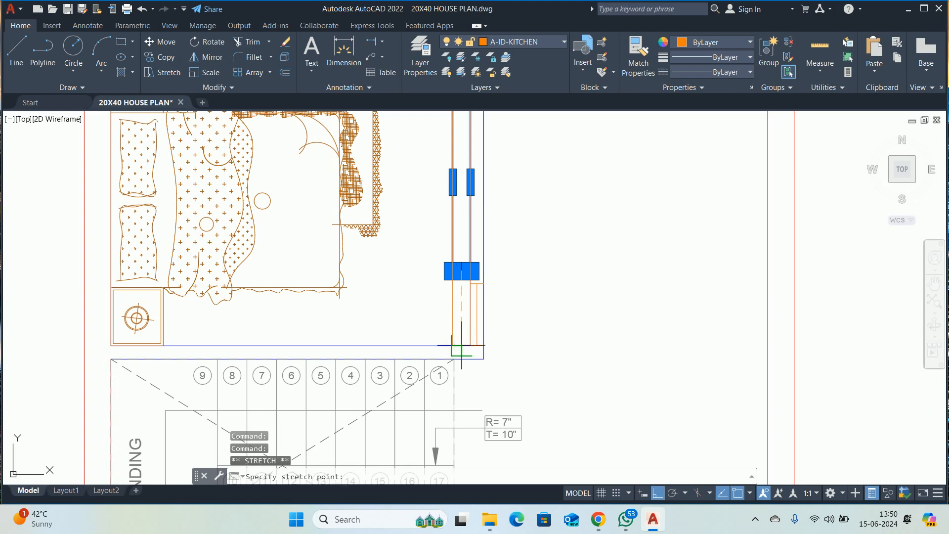
{"action": "scroll", "coordinate": [461, 349], "scroll_direction": "up", "scroll_amount": 4}
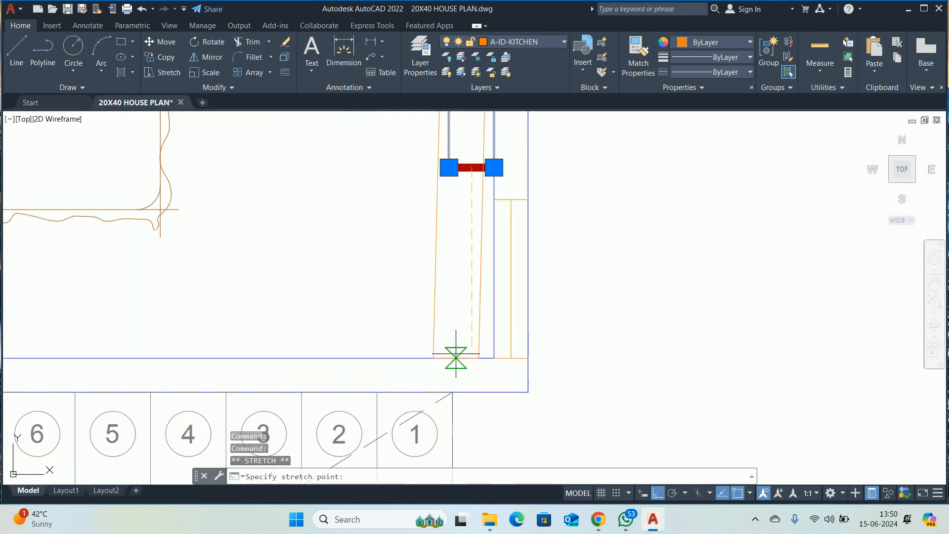
{"action": "key", "text": "Escape"}
{"action": "scroll", "coordinate": [462, 356], "scroll_direction": "down", "scroll_amount": 5}
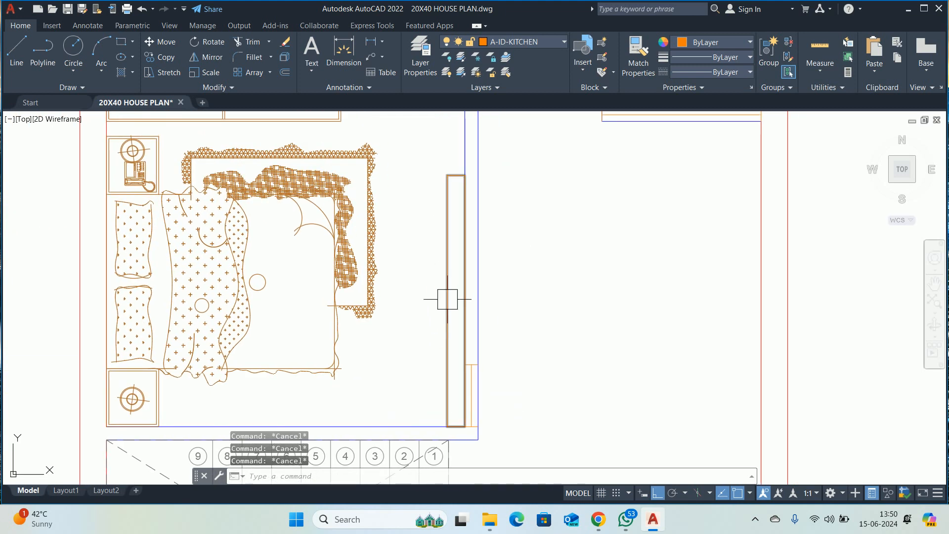
- Stretch the left edge of the furniture rectangle 6 inches outwards, away from the bedroom's right wall
{"action": "left_click", "coordinate": [447, 299]}
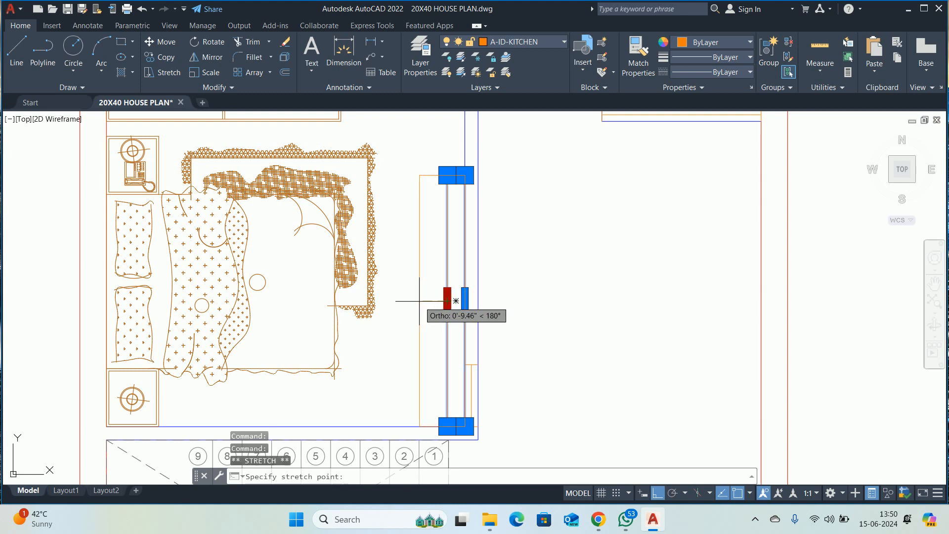
{"action": "type", "text": "6"}
{"action": "key", "text": "Return"}
{"action": "key", "text": "Escape"}
{"action": "key", "text": "Escape"}
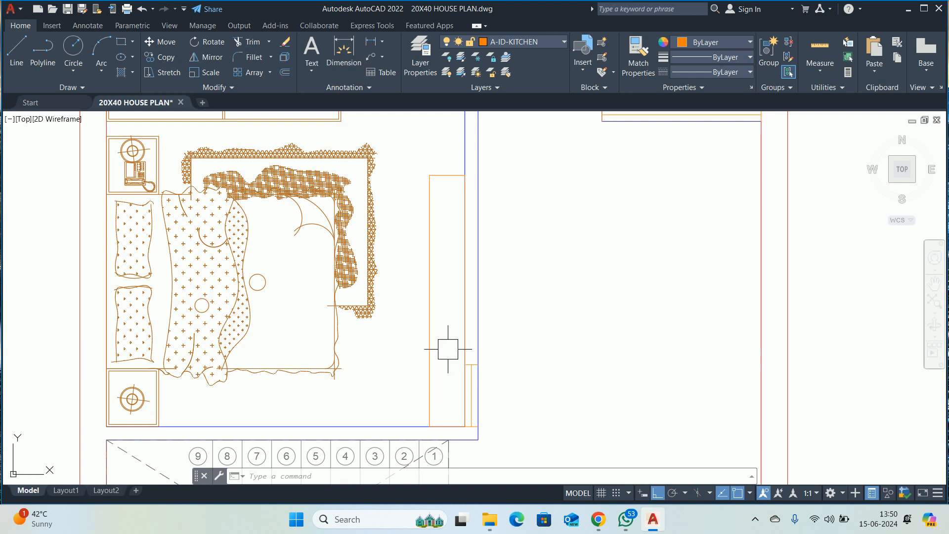
- Measure the horizontal clearance between the bed's right edge and the furniture rectangle's left edge
{"action": "type", "text": "dli"}
{"action": "key", "text": "Return"}
{"action": "scroll", "coordinate": [352, 353], "scroll_direction": "up", "scroll_amount": 4}
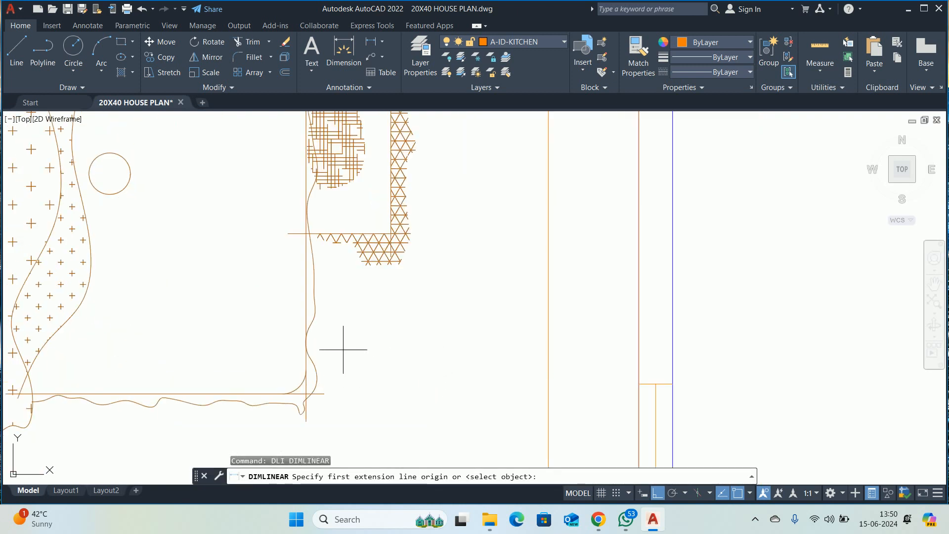
{"action": "left_click", "coordinate": [307, 309]}
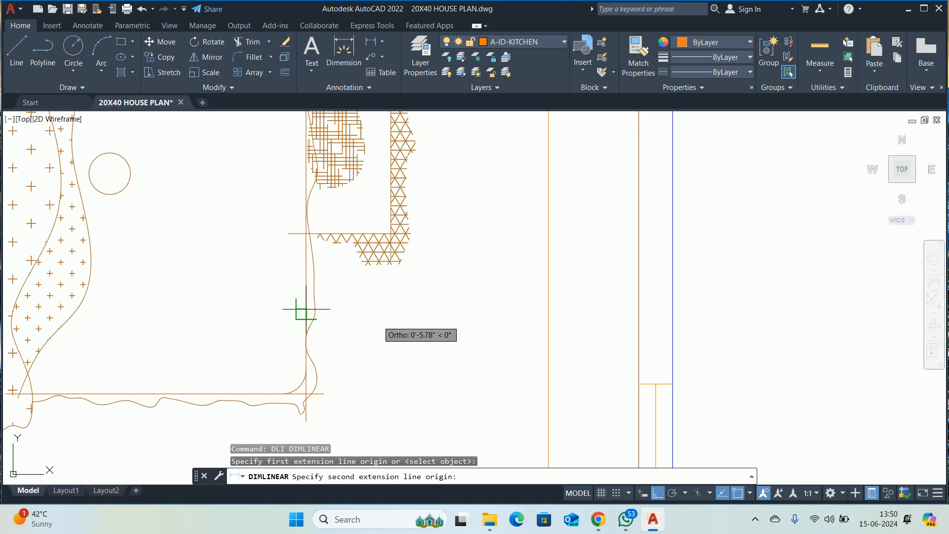
{"action": "left_click", "coordinate": [549, 318]}
{"action": "scroll", "coordinate": [523, 331], "scroll_direction": "down", "scroll_amount": 5}
{"action": "key", "text": "Escape"}
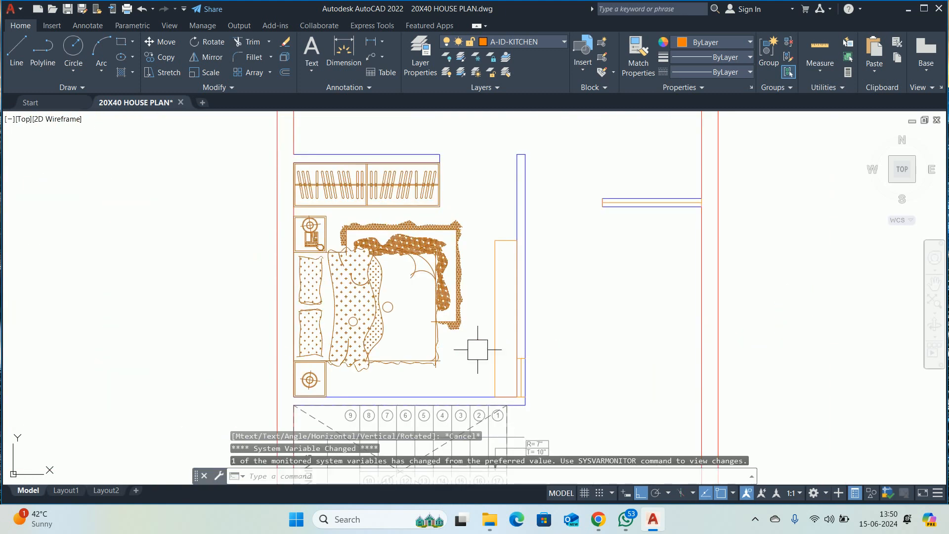
{"action": "scroll", "coordinate": [478, 349], "scroll_direction": "down", "scroll_amount": 2}
{"action": "key", "text": "Escape"}
{"action": "key", "text": "Escape"}
{"action": "scroll", "coordinate": [485, 321], "scroll_direction": "up", "scroll_amount": 4}
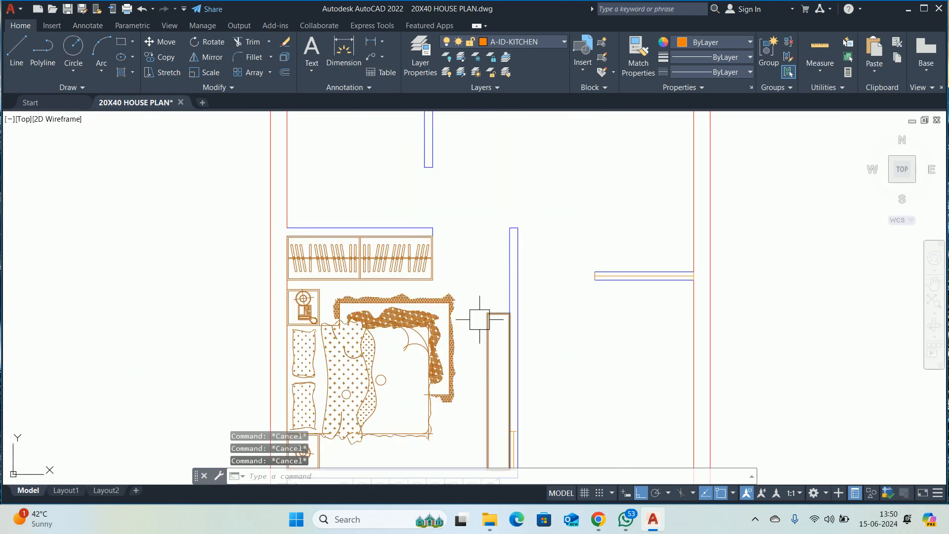
- Measure the vertical distance from the furniture rectangle's upper edge to the upper end of the bedroom's right wall
{"action": "type", "text": "DLI"}
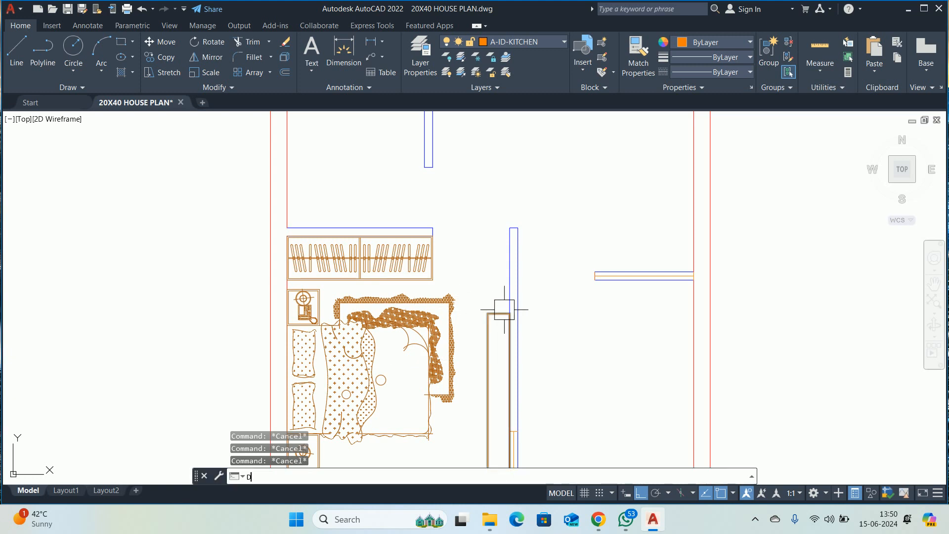
{"action": "key", "text": "Return"}
{"action": "left_click", "coordinate": [499, 313]}
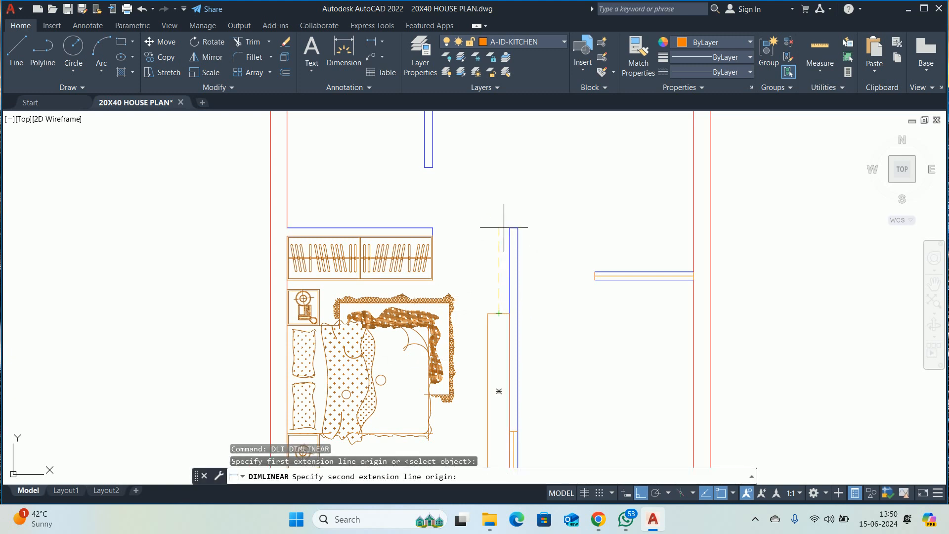
{"action": "left_click", "coordinate": [501, 228]}
{"action": "key", "text": "Escape"}
{"action": "key", "text": "Escape"}
{"action": "key", "text": "Escape"}
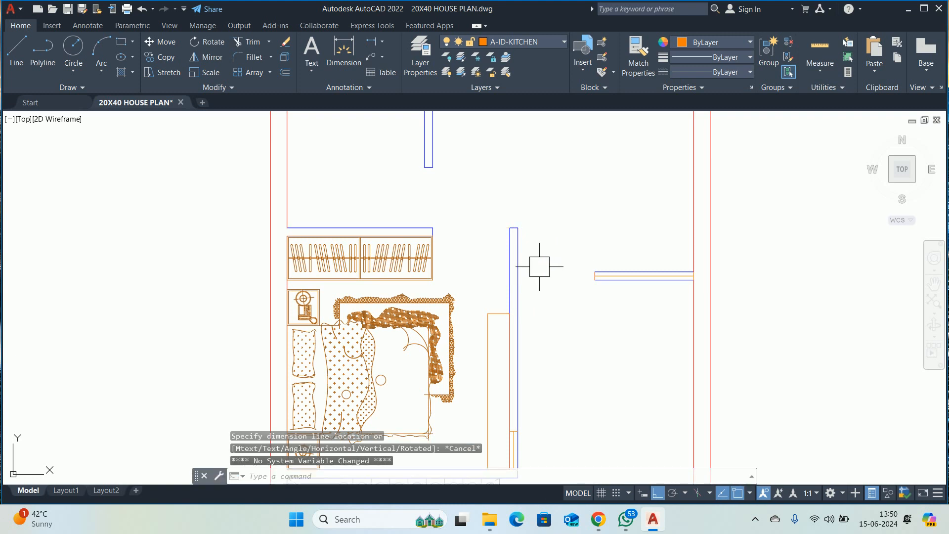
- Measure the length of the furniture rectangle's long left side
{"action": "scroll", "coordinate": [498, 327], "scroll_direction": "down", "scroll_amount": 2}
{"action": "type", "text": "D"}
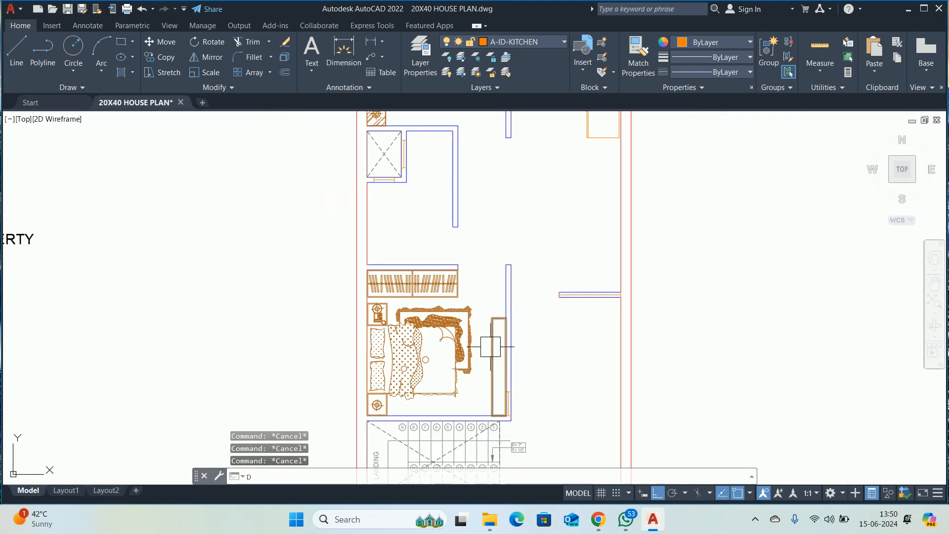
{"action": "type", "text": "IMLI"}
{"action": "key", "text": "Return"}
{"action": "key", "text": "Return"}
{"action": "left_click", "coordinate": [492, 346]}
{"action": "scroll", "coordinate": [490, 347], "scroll_direction": "up", "scroll_amount": 3}
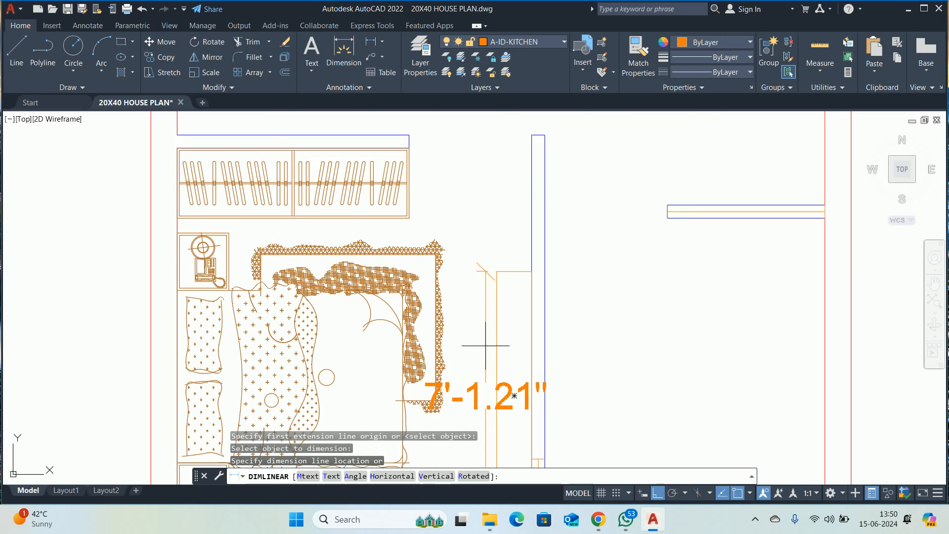
{"action": "key", "text": "Escape"}
{"action": "key", "text": "Escape"}
{"action": "key", "text": "Escape"}
{"action": "scroll", "coordinate": [491, 339], "scroll_direction": "down", "scroll_amount": 3}
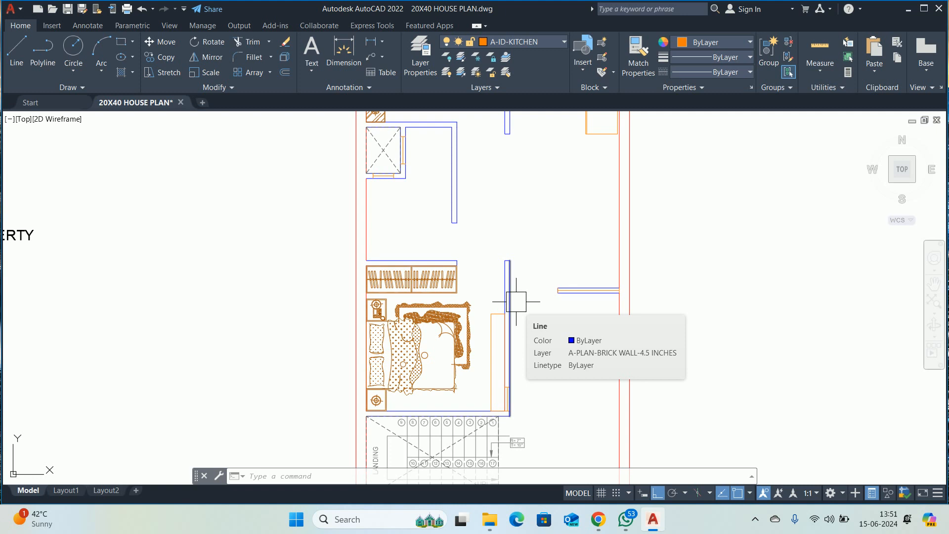
{"action": "key", "text": "Escape"}
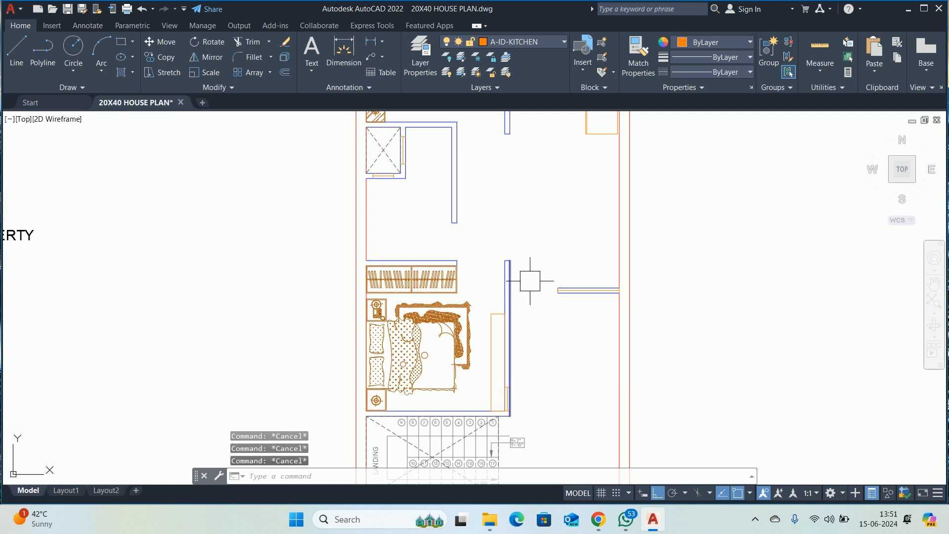
{"action": "key", "text": "Escape"}
{"action": "scroll", "coordinate": [475, 301], "scroll_direction": "down", "scroll_amount": 2}
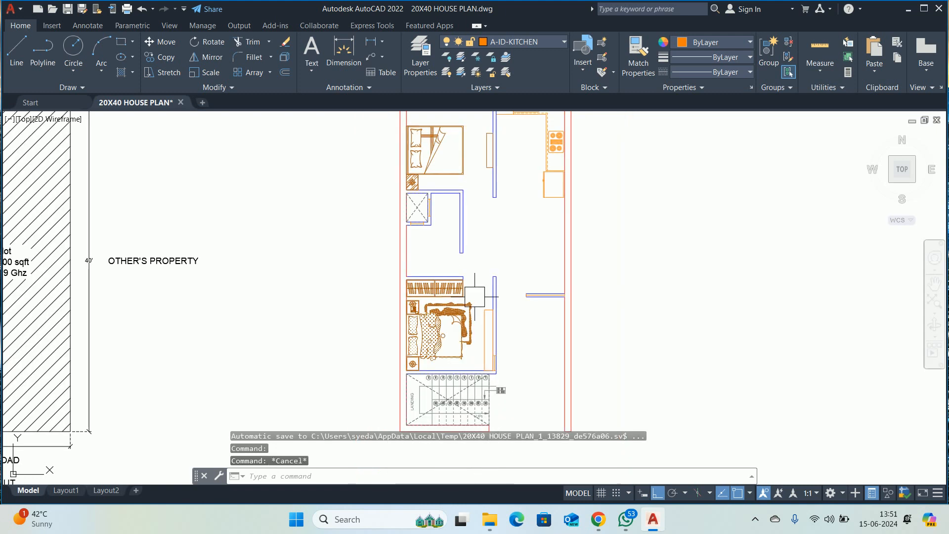
{"action": "middle_click_drag", "start_coordinate": [477, 289], "coordinate": [399, 354]}
{"action": "key", "text": "Escape"}
{"action": "key", "text": "Escape"}
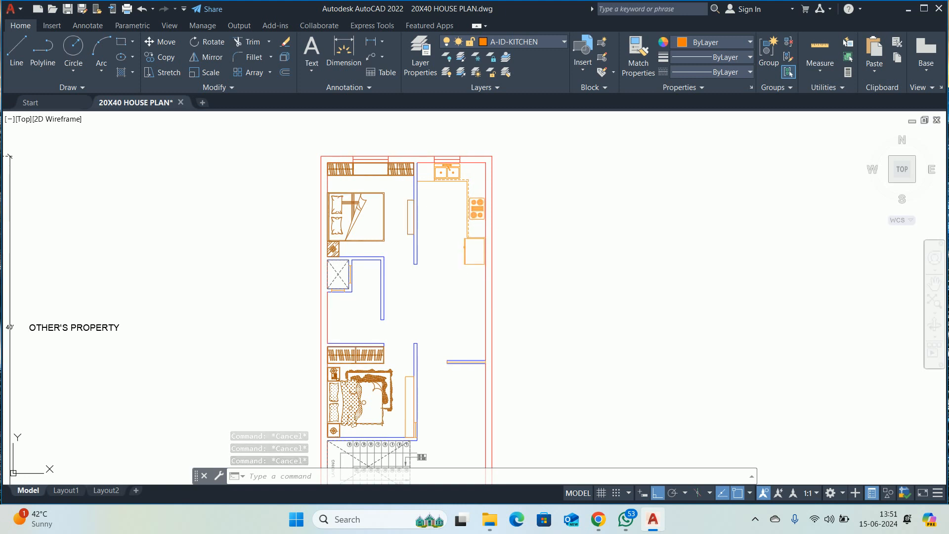
- Match the properties of the furniture rectangle in the lower bedroom to those of the bed
{"action": "middle_click_drag", "start_coordinate": [465, 248], "coordinate": [445, 218]}
{"action": "scroll", "coordinate": [445, 218], "scroll_direction": "up", "scroll_amount": 3}
{"action": "type", "text": "ma"}
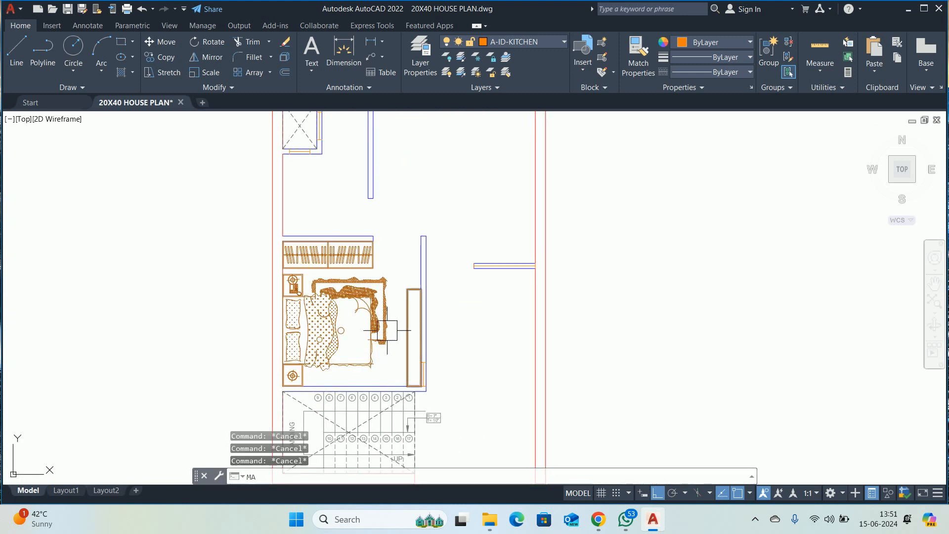
{"action": "key", "text": "Return"}
{"action": "left_click", "coordinate": [360, 313]}
{"action": "scroll", "coordinate": [405, 310], "scroll_direction": "up", "scroll_amount": 4}
{"action": "scroll", "coordinate": [401, 277], "scroll_direction": "down", "scroll_amount": 3}
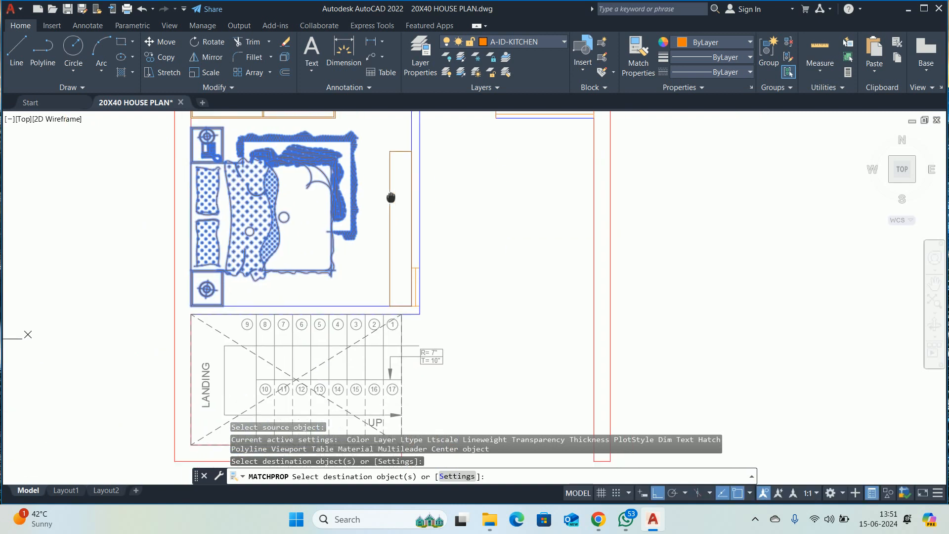
{"action": "key", "text": "Escape"}
{"action": "key", "text": "Escape"}
{"action": "key", "text": "Escape"}
{"action": "scroll", "coordinate": [392, 339], "scroll_direction": "down", "scroll_amount": 3}
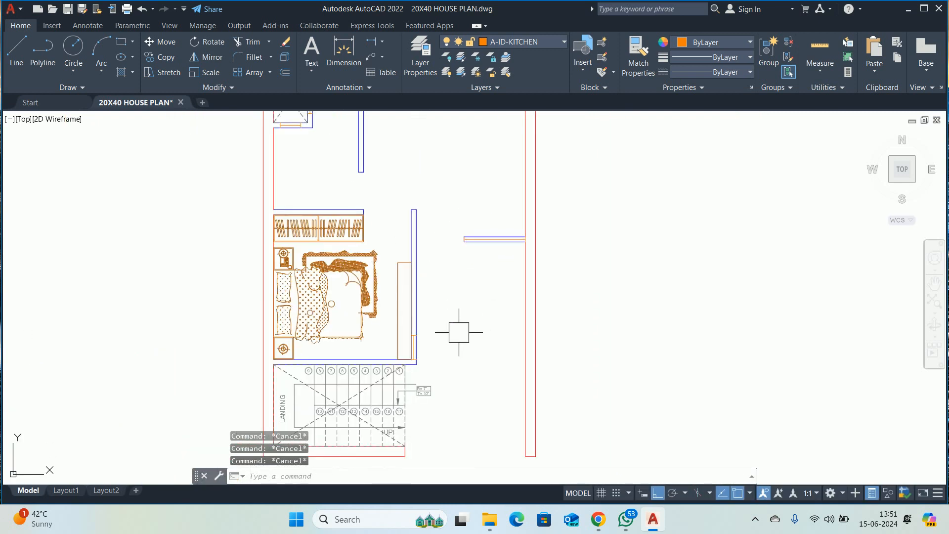
- Create a new layer named A-ID-WASHROOM
{"action": "scroll", "coordinate": [442, 330], "scroll_direction": "down", "scroll_amount": 5}
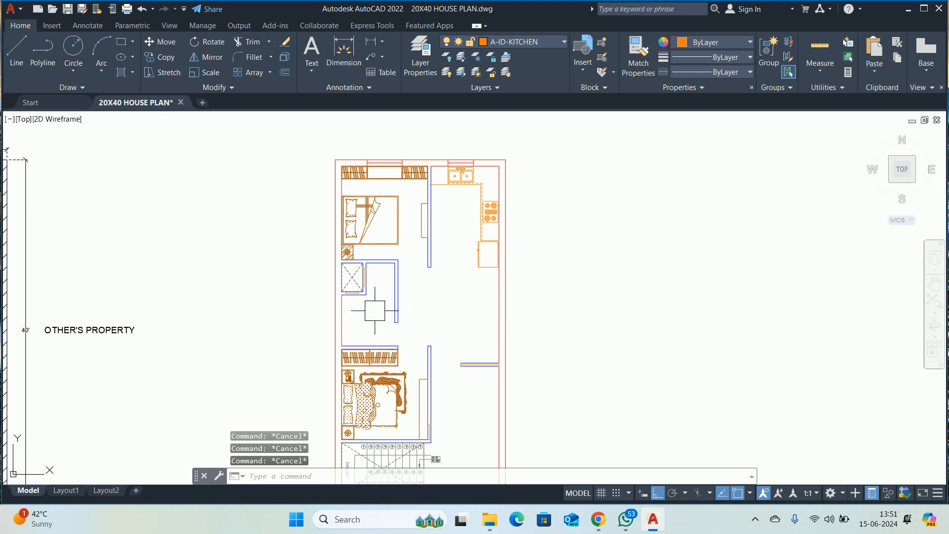
{"action": "type", "text": "la"}
{"action": "key", "text": "Return"}
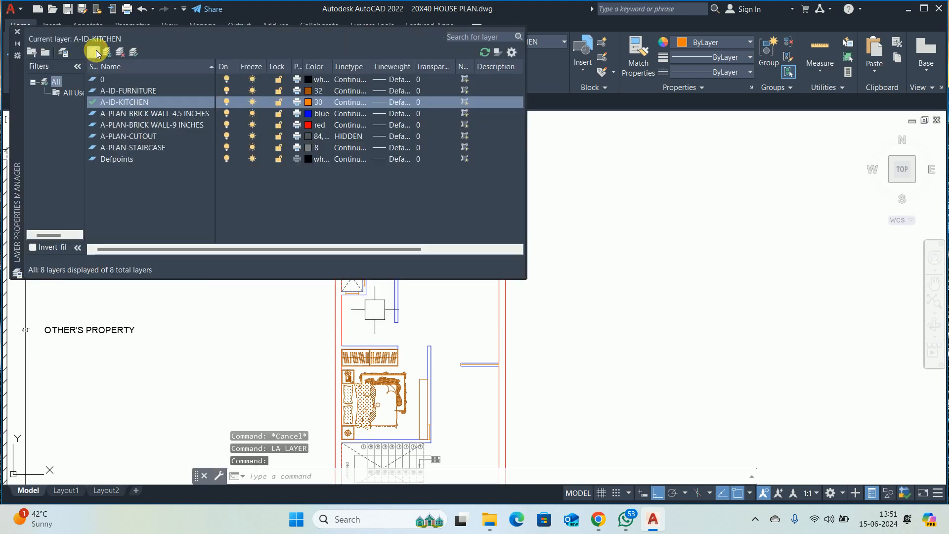
{"action": "left_click", "coordinate": [94, 51]}
{"action": "type", "text": "A"}
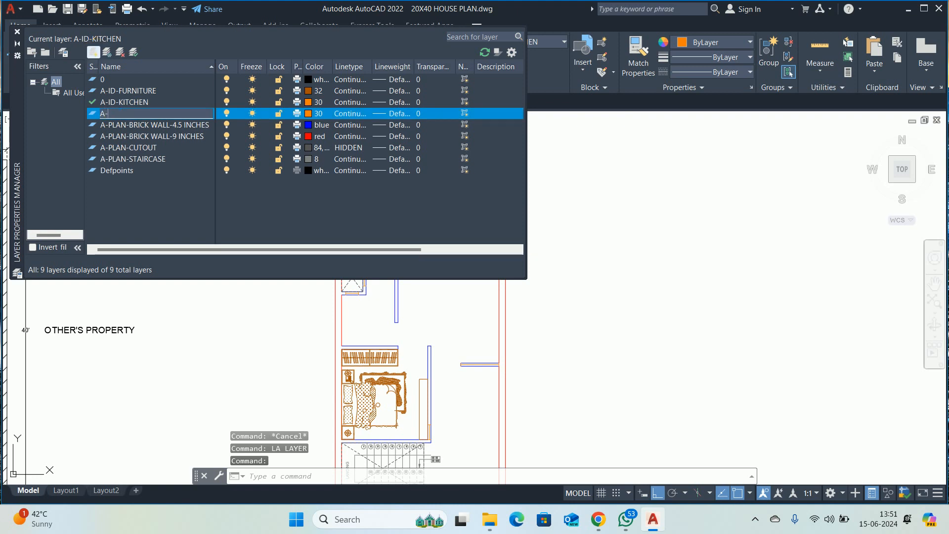
{"action": "type", "text": "-ID-W"}
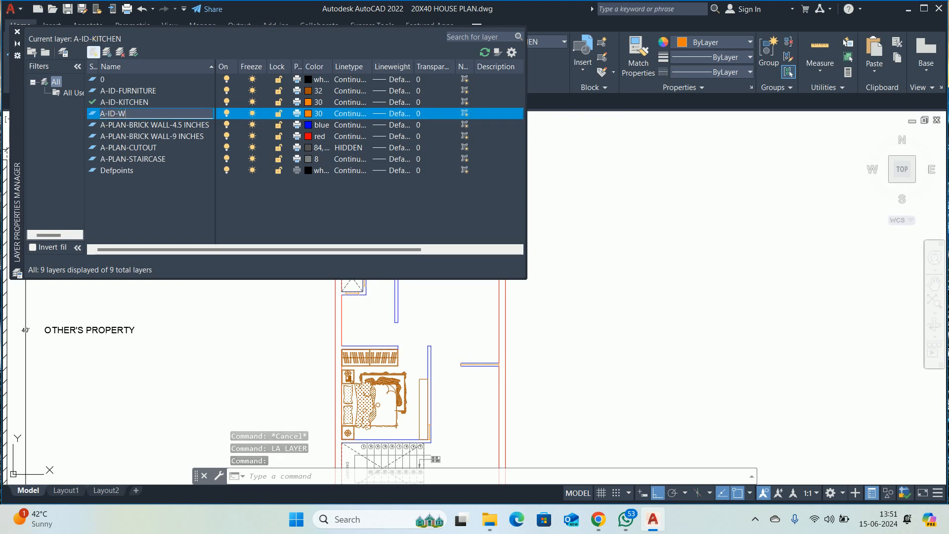
{"action": "type", "text": "ASHROOM"}
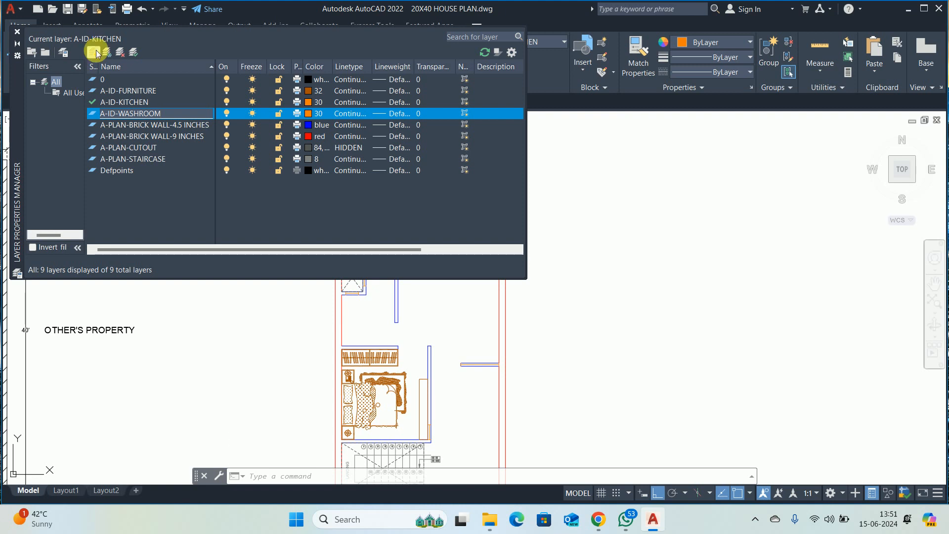
- Give the A-ID-WASHROOM layer colour index 104 and make it the current layer
{"action": "left_click", "coordinate": [309, 115]}
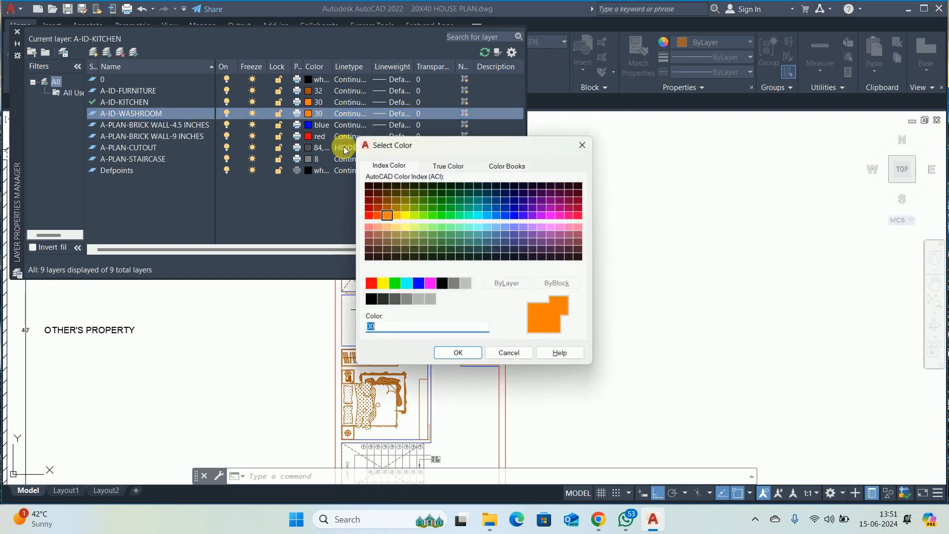
{"action": "left_click", "coordinate": [453, 201]}
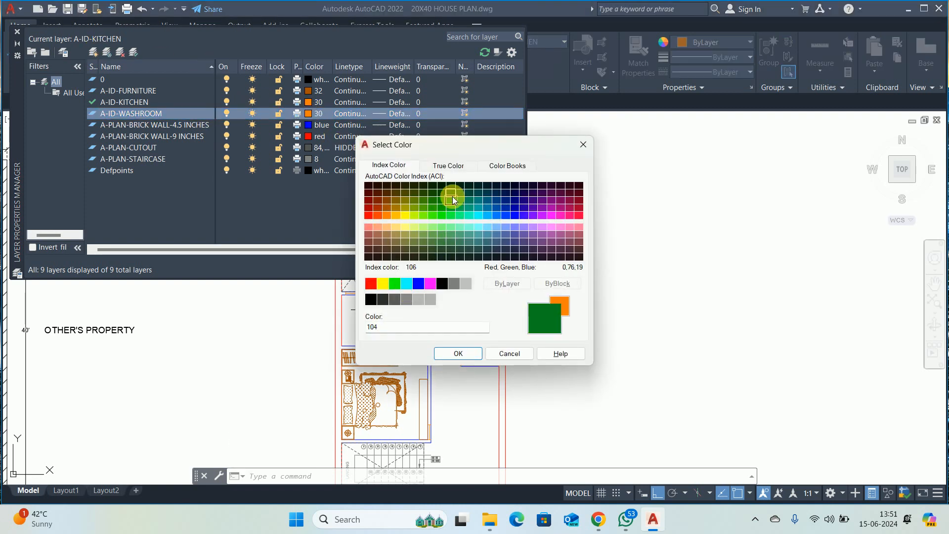
{"action": "left_click", "coordinate": [451, 193]}
{"action": "left_click", "coordinate": [454, 202]}
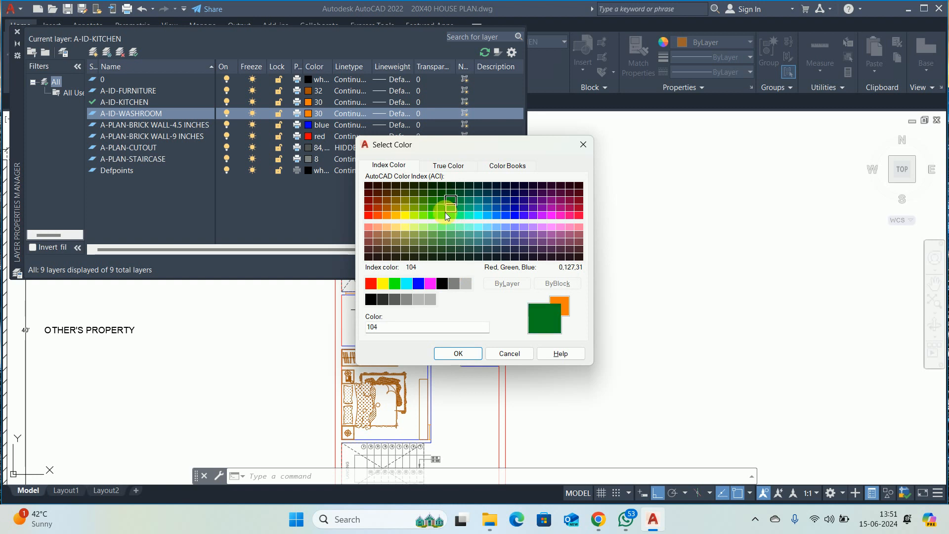
{"action": "left_click", "coordinate": [459, 353]}
{"action": "double_click", "coordinate": [163, 114]}
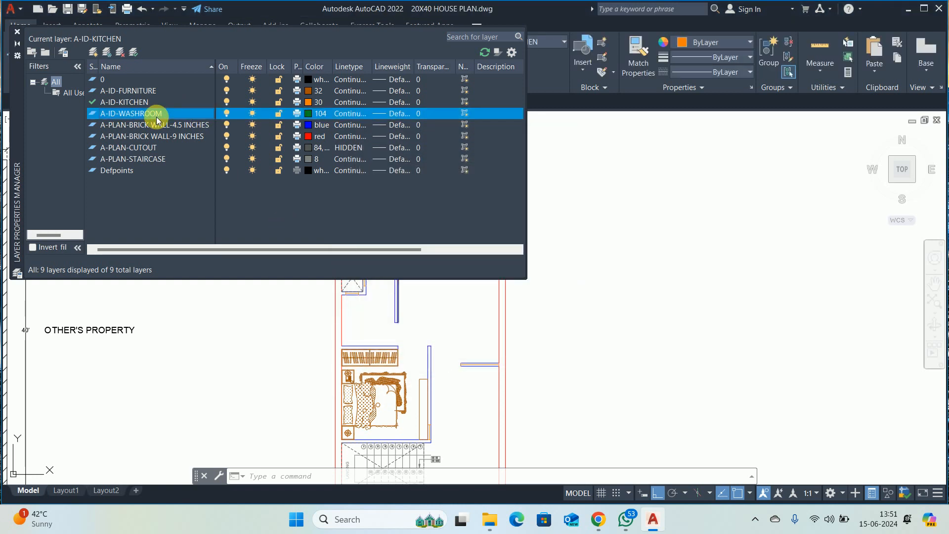
{"action": "left_click", "coordinate": [17, 31]}
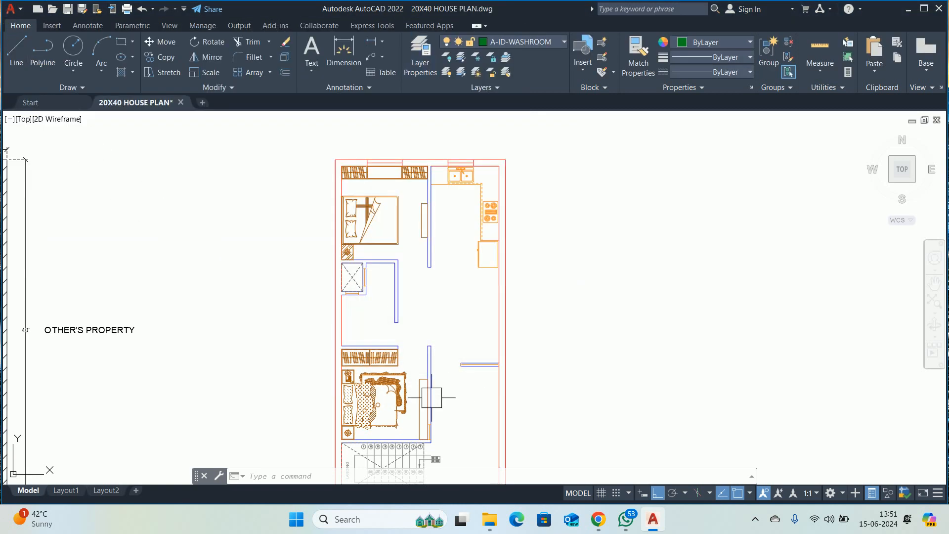
- Draw a rectangle 20 inches long and 36 inches wide from the inner lower left corner of the washroom, extending up and right
{"action": "scroll", "coordinate": [388, 358], "scroll_direction": "up", "scroll_amount": 4}
{"action": "type", "text": "rec"}
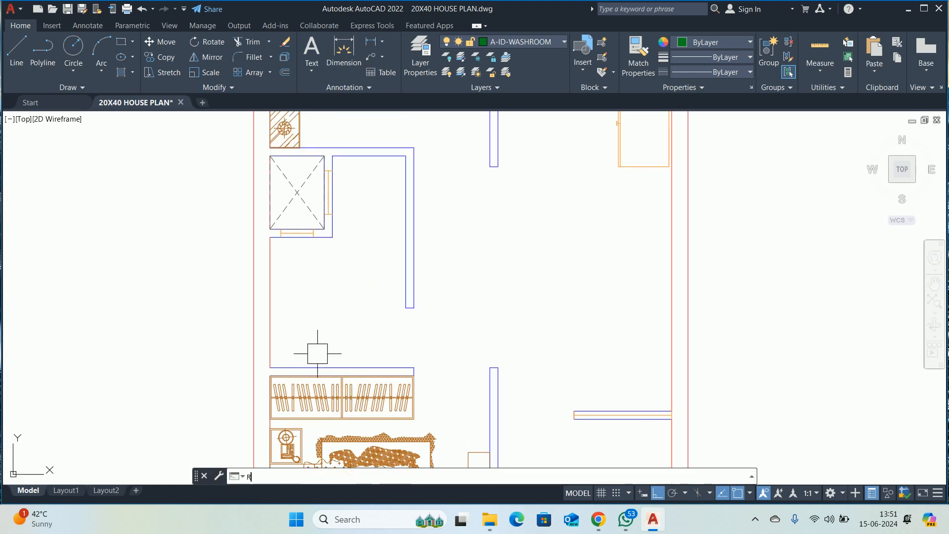
{"action": "key", "text": "Return"}
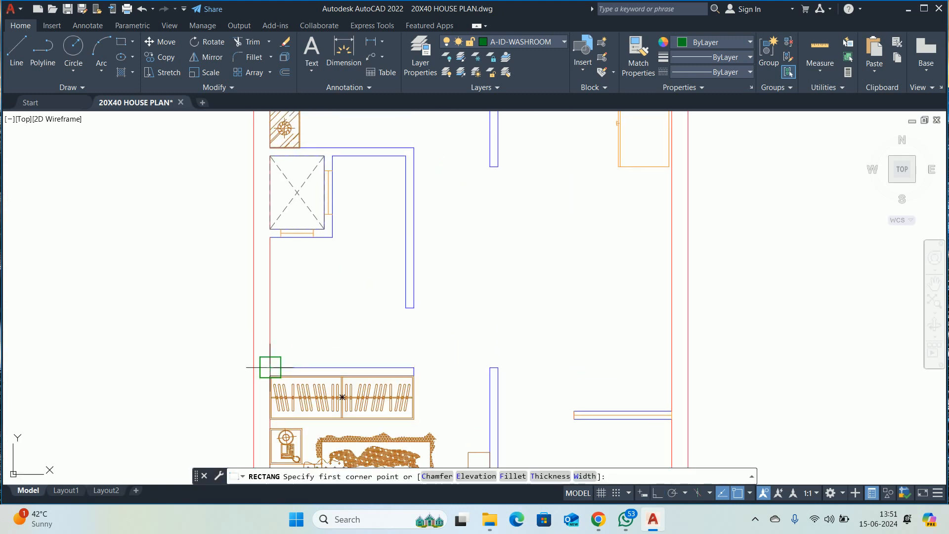
{"action": "left_click", "coordinate": [270, 367]}
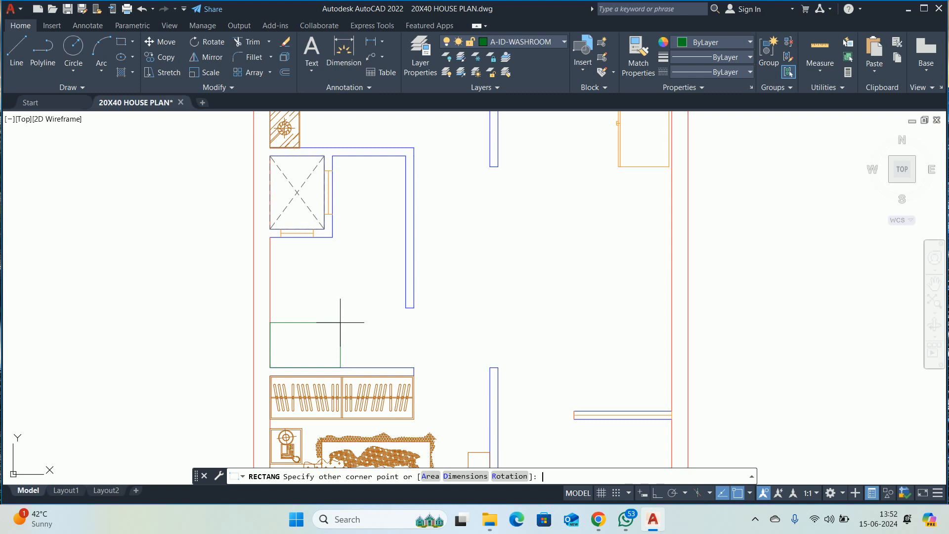
{"action": "type", "text": "d"}
{"action": "key", "text": "Return"}
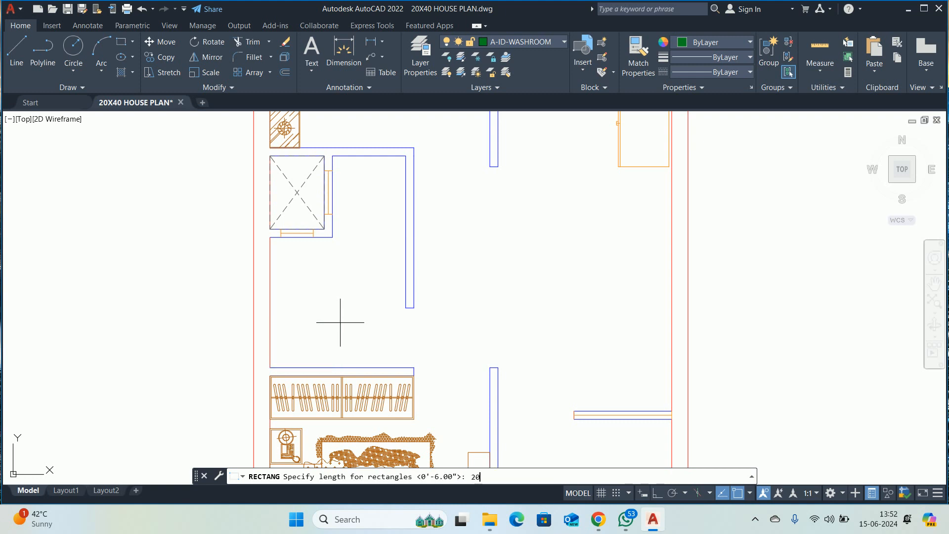
{"action": "key", "text": "Return"}
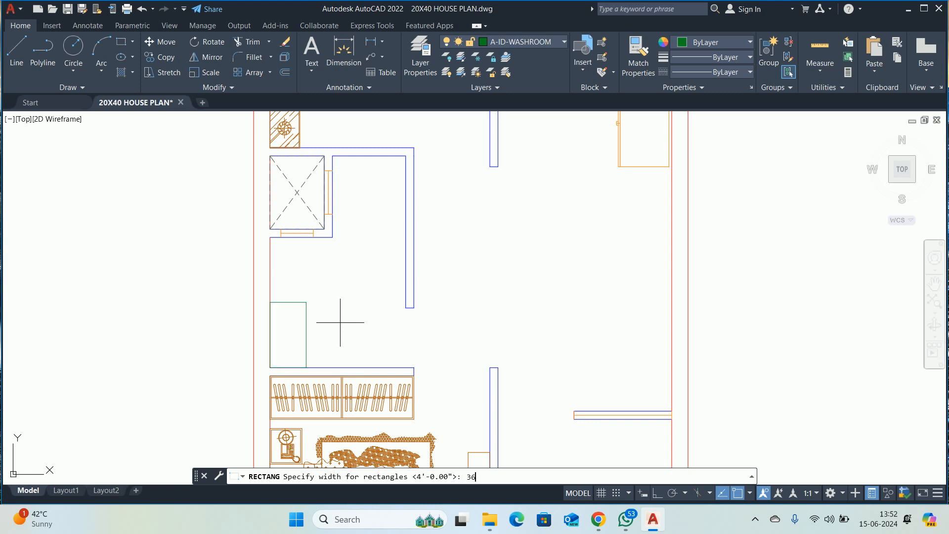
{"action": "key", "text": "Return"}
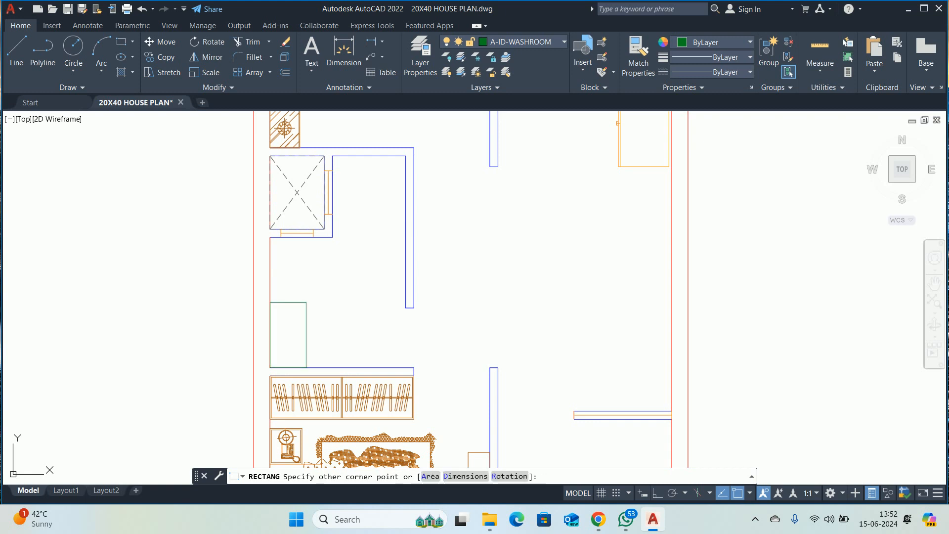
{"action": "left_click", "coordinate": [337, 317]}
{"action": "scroll", "coordinate": [321, 317], "scroll_direction": "up", "scroll_amount": 5}
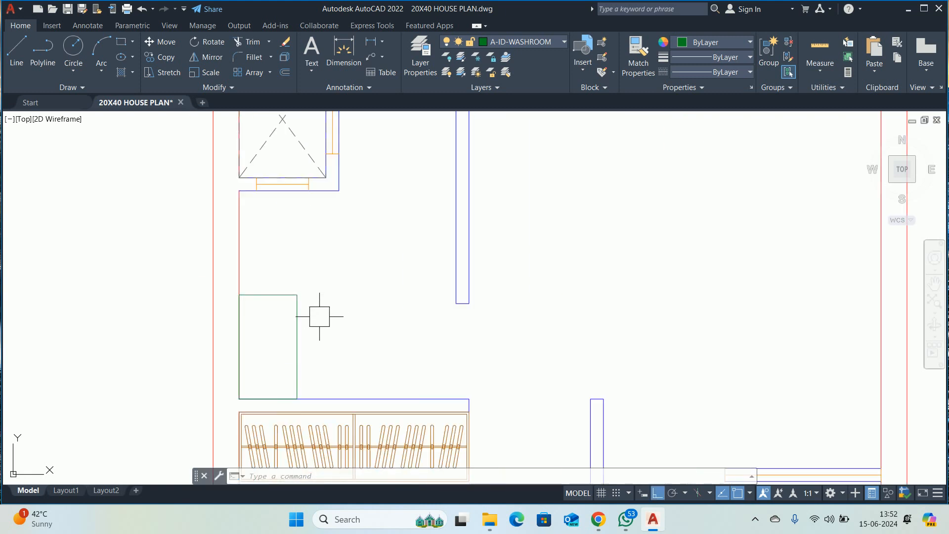
- Measure the washroom's outer wall between the top corner of the green rectangle and the duct wall above it
{"action": "type", "text": "dli"}
{"action": "key", "text": "Return"}
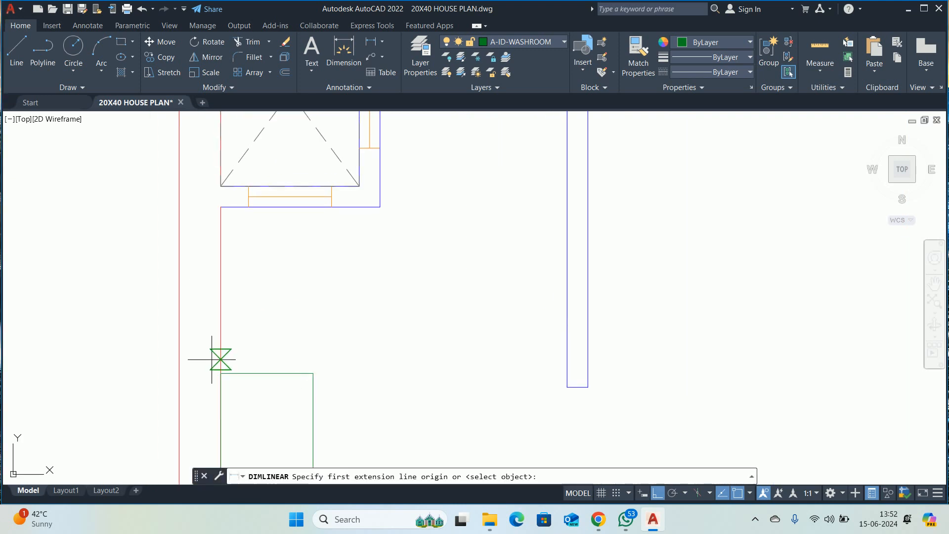
{"action": "left_click", "coordinate": [221, 373]}
{"action": "left_click", "coordinate": [221, 207]}
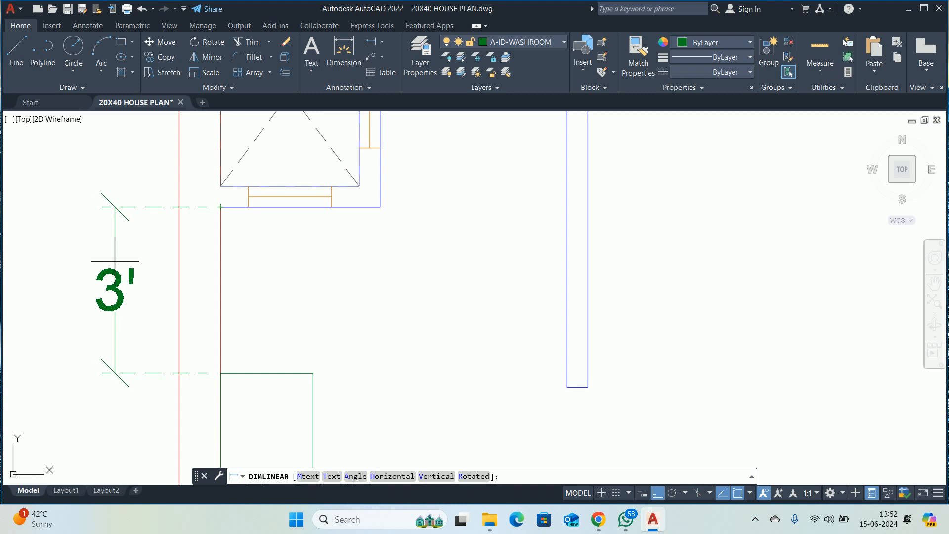
{"action": "key", "text": "Escape"}
{"action": "scroll", "coordinate": [216, 288], "scroll_direction": "down", "scroll_amount": 2}
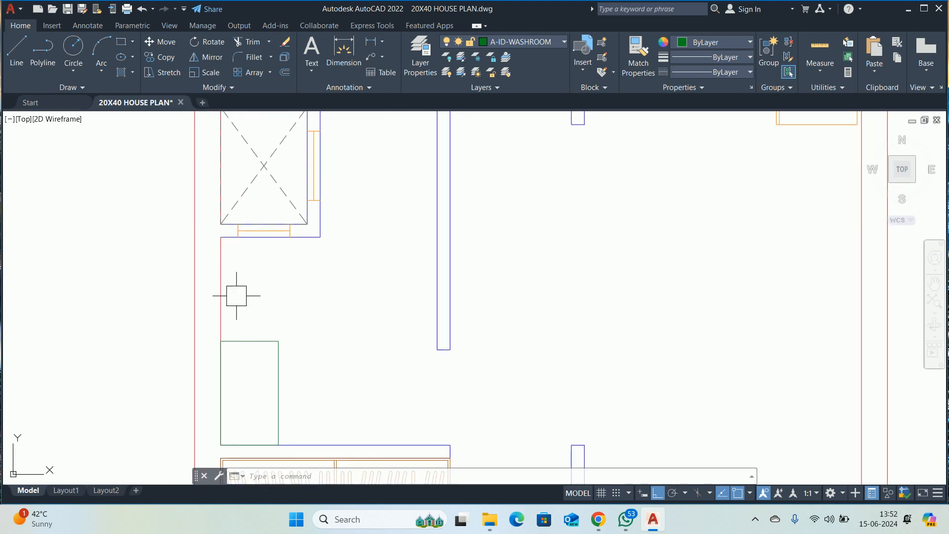
- Offset the washroom's outer wall line inward, toward the room, using the preset offset distance
{"action": "type", "text": "o"}
{"action": "key", "text": "Return"}
{"action": "key", "text": "Return"}
{"action": "left_click", "coordinate": [221, 296]}
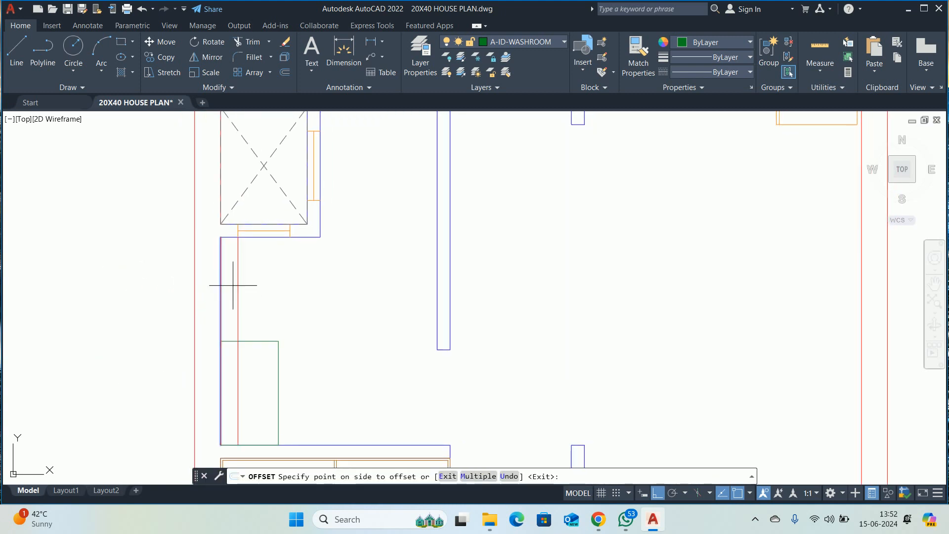
{"action": "left_click", "coordinate": [258, 286]}
{"action": "key", "text": "Return"}
- Trim away the part of the offset wall line that lies inside the green rectangle
{"action": "type", "text": "tr"}
{"action": "key", "text": "Return"}
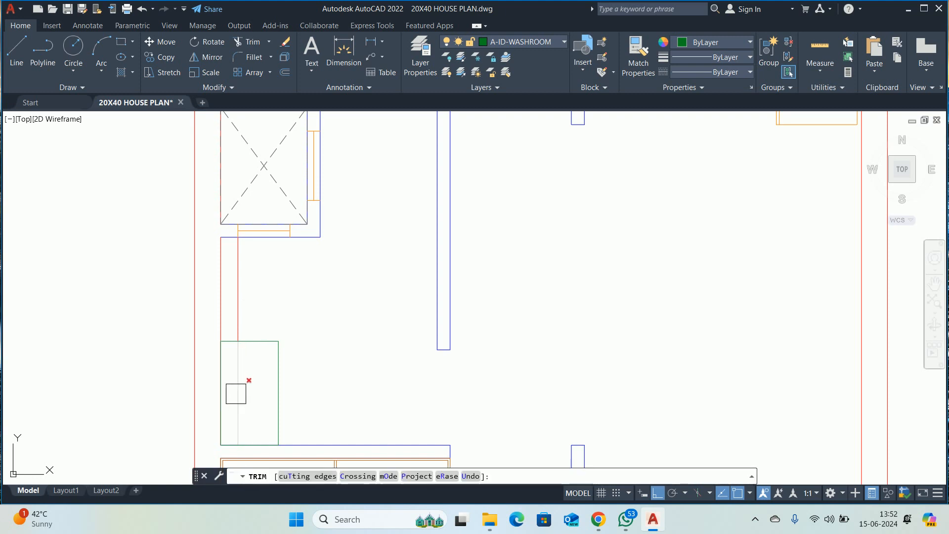
{"action": "left_click", "coordinate": [234, 385]}
{"action": "key", "text": "Return"}
- Move the green rectangle horizontally to the right, clear of the outer wall and the offset line
{"action": "type", "text": "m"}
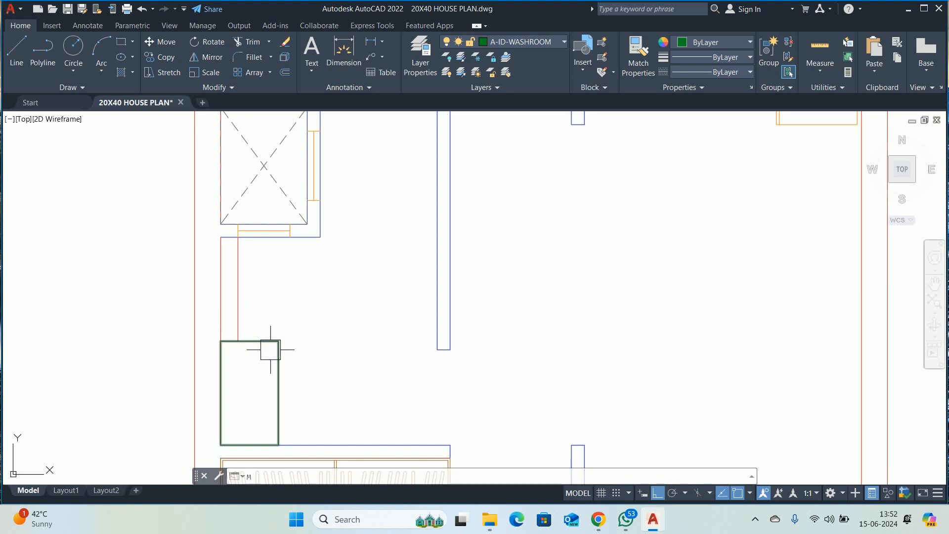
{"action": "key", "text": "Return"}
{"action": "left_click", "coordinate": [265, 338]}
{"action": "key", "text": "Return"}
{"action": "left_click", "coordinate": [260, 316]}
{"action": "left_click", "coordinate": [333, 316]}
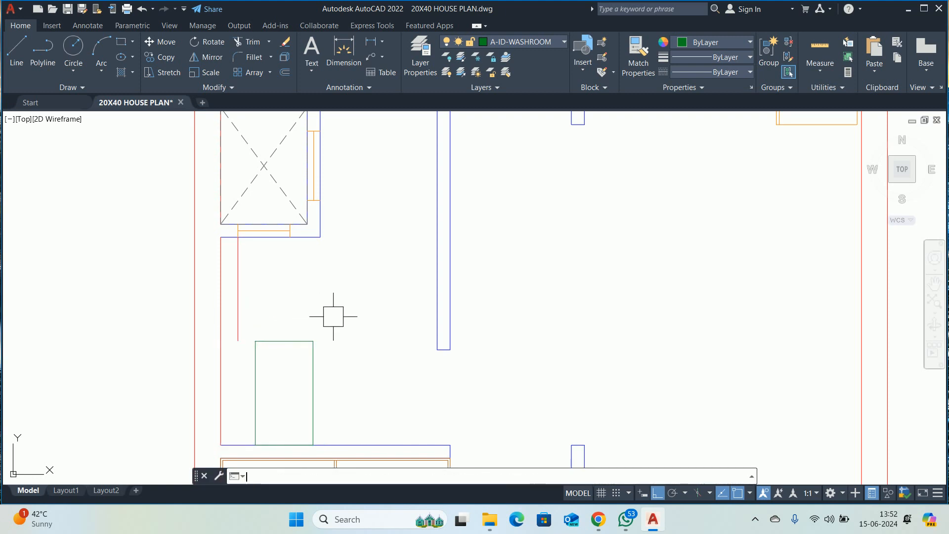
{"action": "scroll", "coordinate": [255, 233], "scroll_direction": "up", "scroll_amount": 4}
{"action": "left_click", "coordinate": [221, 272]}
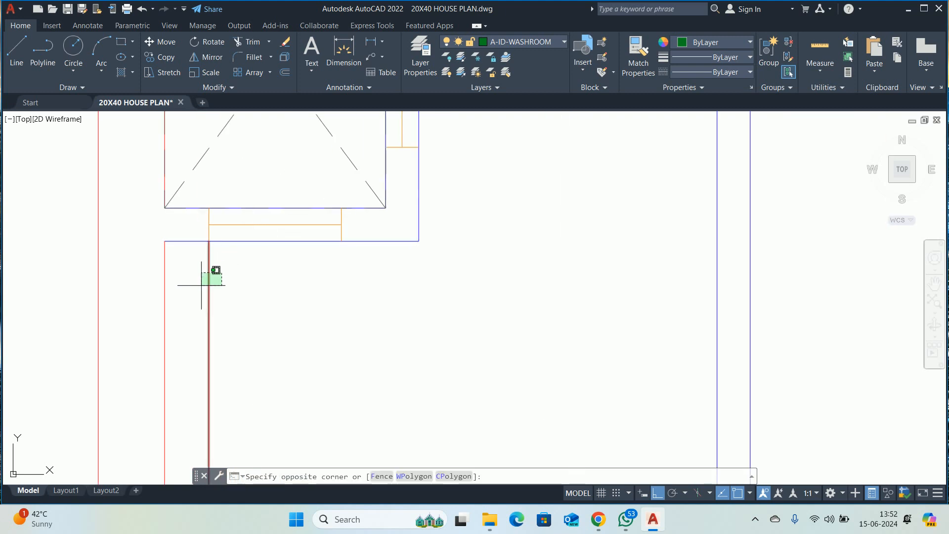
{"action": "left_click", "coordinate": [200, 284]}
{"action": "key", "text": "Escape"}
- Draw a short horizontal line joining the outer wall line to the lower end of the offset line
{"action": "scroll", "coordinate": [212, 317], "scroll_direction": "down", "scroll_amount": 3}
{"action": "middle_click_drag", "start_coordinate": [211, 317], "coordinate": [214, 253]}
{"action": "type", "text": "l"}
{"action": "key", "text": "Return"}
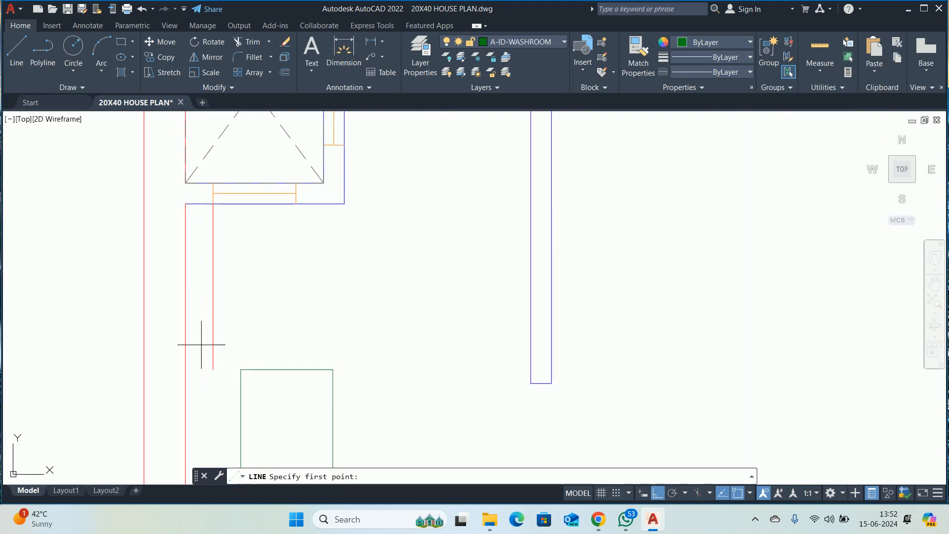
{"action": "left_click", "coordinate": [186, 369]}
{"action": "key", "text": "Return"}
- Match the properties of the short closing line to those of the brick wall line
{"action": "type", "text": "ma"}
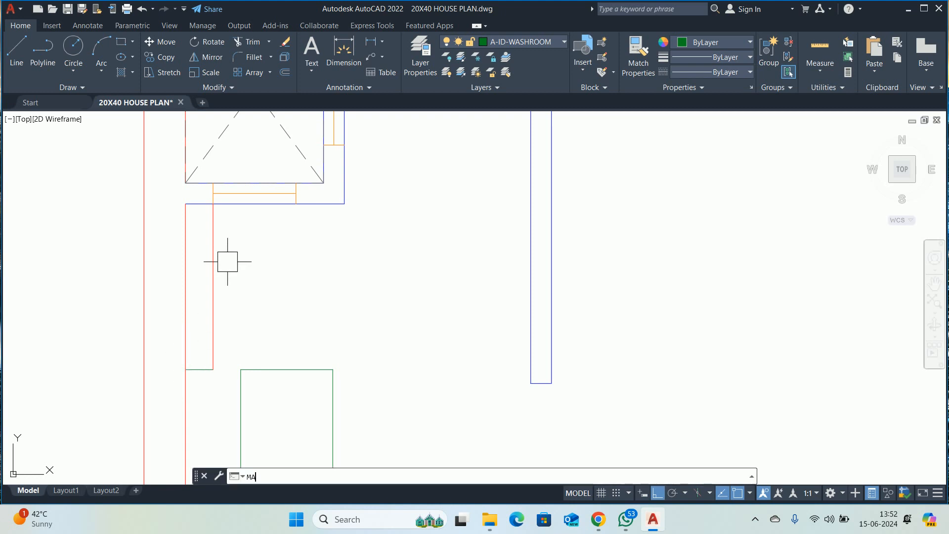
{"action": "key", "text": "Return"}
{"action": "left_click", "coordinate": [191, 307]}
{"action": "left_click", "coordinate": [198, 372]}
{"action": "key", "text": "Return"}
{"action": "scroll", "coordinate": [222, 257], "scroll_direction": "down", "scroll_amount": 1}
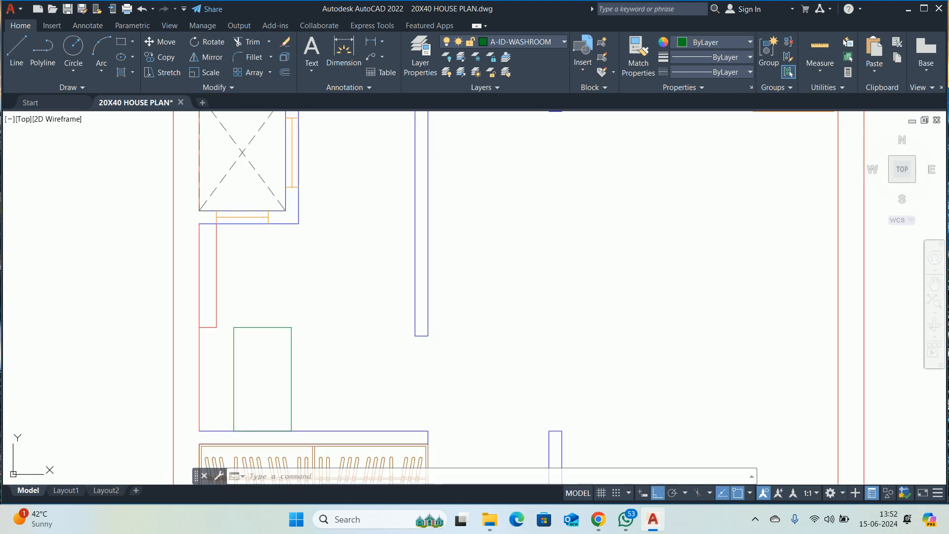
- Trim the original wall line beside the offset strip and the duct wall line across the strip's top
{"action": "type", "text": "tr"}
{"action": "scroll", "coordinate": [214, 212], "scroll_direction": "up", "scroll_amount": 4}
{"action": "key", "text": "Return"}
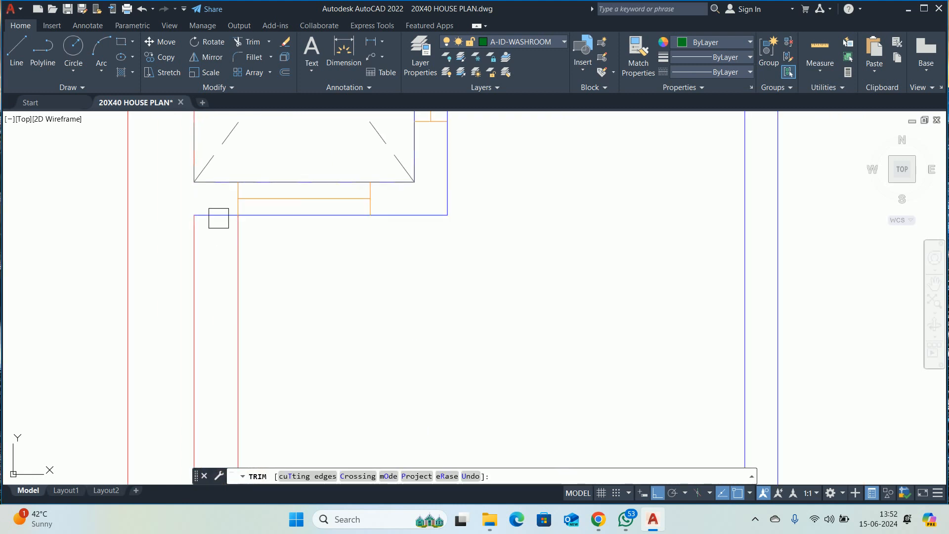
{"action": "scroll", "coordinate": [199, 278], "scroll_direction": "down", "scroll_amount": 2}
{"action": "scroll", "coordinate": [198, 278], "scroll_direction": "down", "scroll_amount": 3}
{"action": "key", "text": "Escape"}
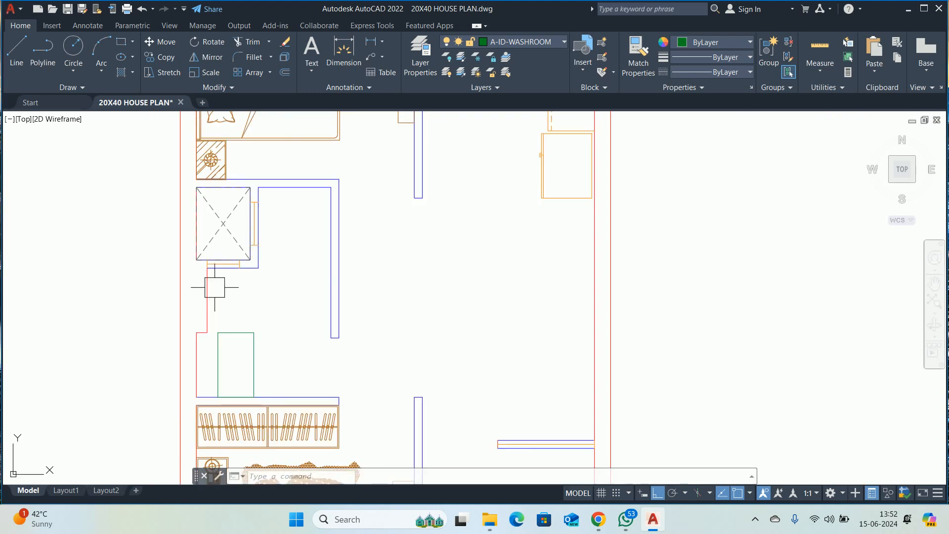
- Stretch the upper end of the offset wall line up to the lower edge of the duct
{"action": "scroll", "coordinate": [198, 290], "scroll_direction": "up", "scroll_amount": 4}
{"action": "left_click", "coordinate": [213, 273]}
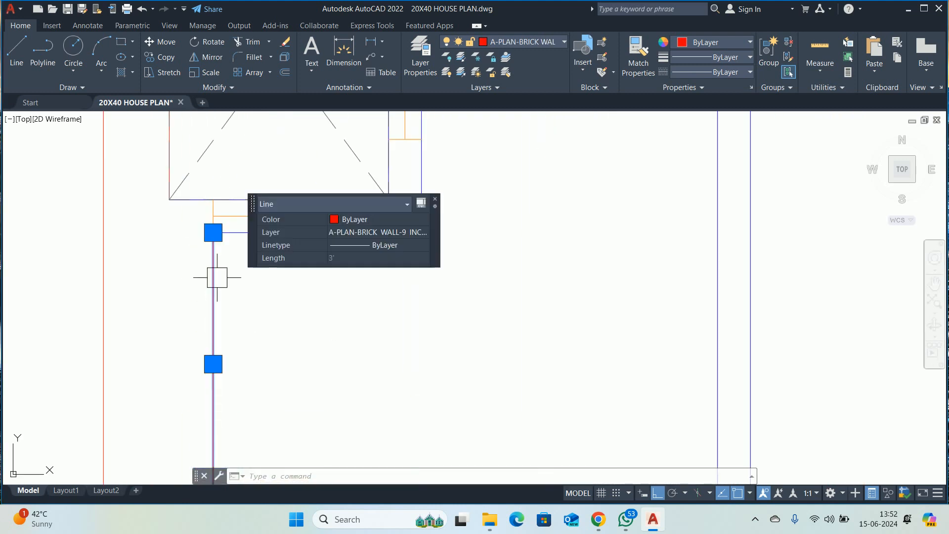
{"action": "left_click", "coordinate": [213, 232]}
{"action": "left_click", "coordinate": [213, 200]}
{"action": "scroll", "coordinate": [218, 206], "scroll_direction": "down", "scroll_amount": 3}
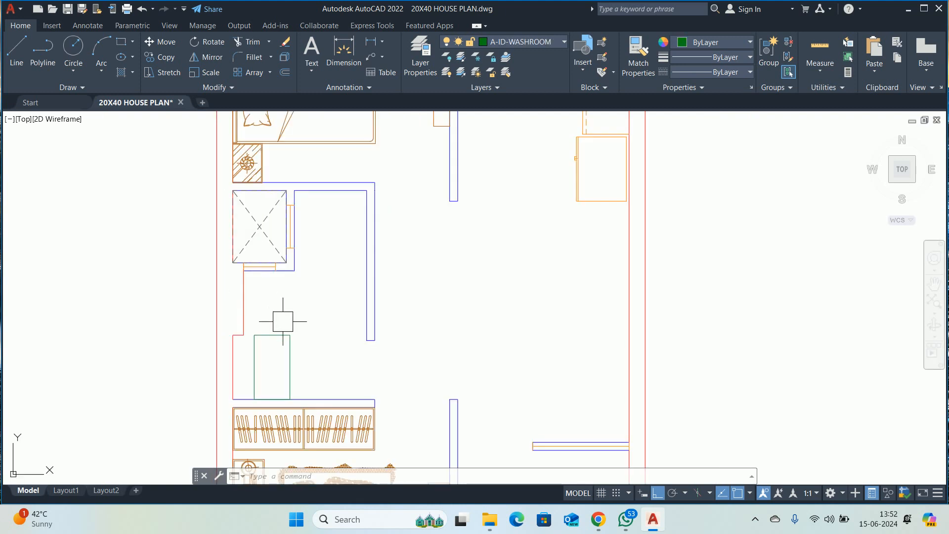
- Move the green rectangle 12 inches left, back against the washroom's outer wall
{"action": "middle_click_drag", "start_coordinate": [282, 323], "coordinate": [255, 265]}
{"action": "type", "text": "m"}
{"action": "key", "text": "Return"}
{"action": "left_click", "coordinate": [223, 275]}
{"action": "key", "text": "Return"}
{"action": "scroll", "coordinate": [221, 270], "scroll_direction": "up", "scroll_amount": 4}
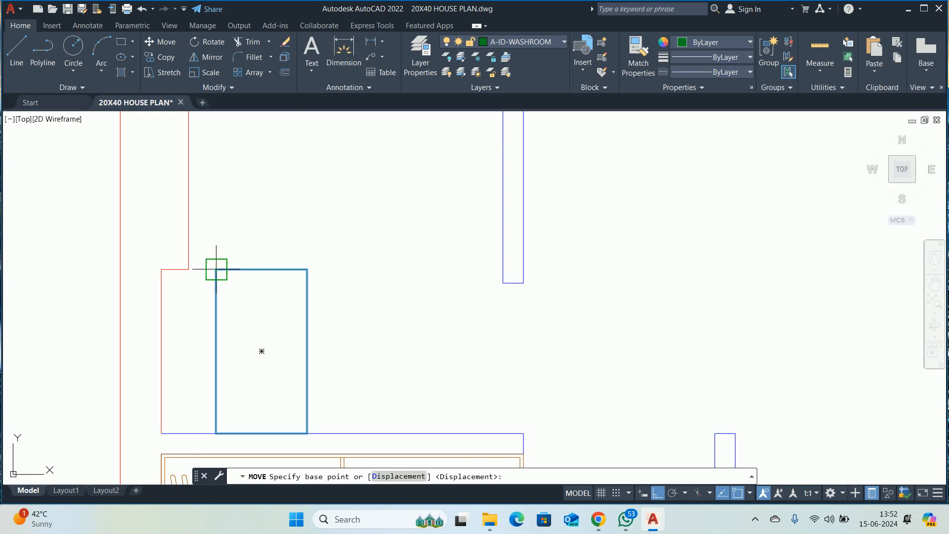
{"action": "left_click", "coordinate": [216, 270]}
{"action": "type", "text": "12"}
{"action": "key", "text": "Return"}
{"action": "scroll", "coordinate": [200, 264], "scroll_direction": "down", "scroll_amount": 5}
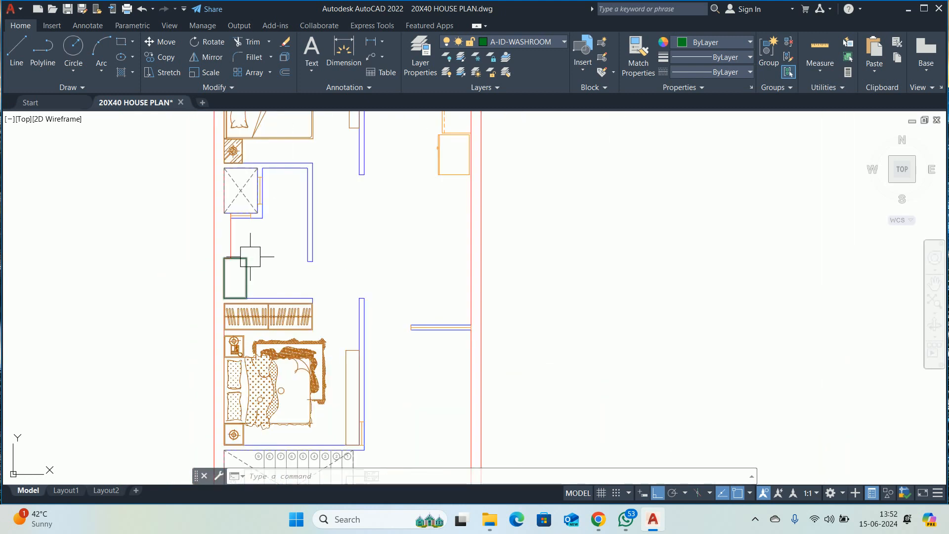
- Draw lines from the rectangle's upper left corner up to the duct wall level and across to the offset wall line
{"action": "scroll", "coordinate": [269, 261], "scroll_direction": "up", "scroll_amount": 2}
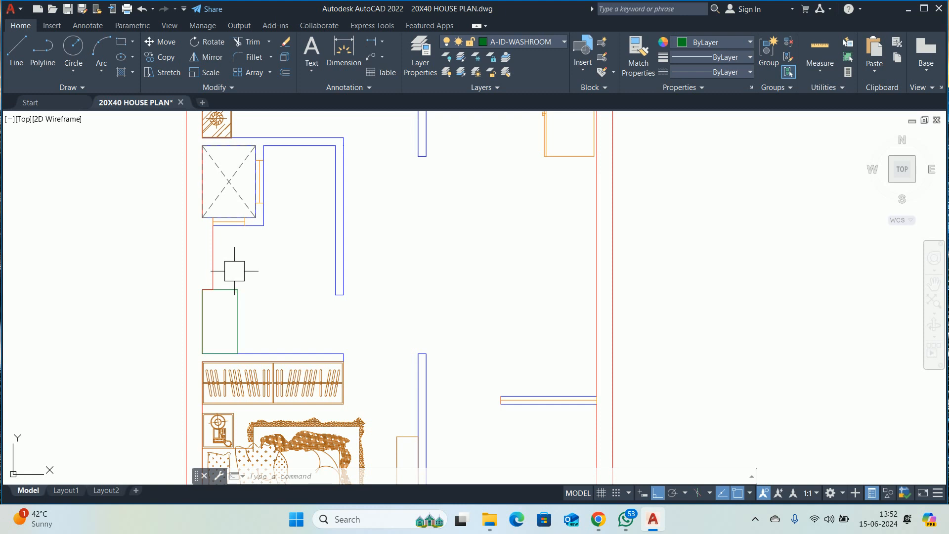
{"action": "type", "text": "L"}
{"action": "key", "text": "Return"}
{"action": "scroll", "coordinate": [207, 289], "scroll_direction": "up", "scroll_amount": 2}
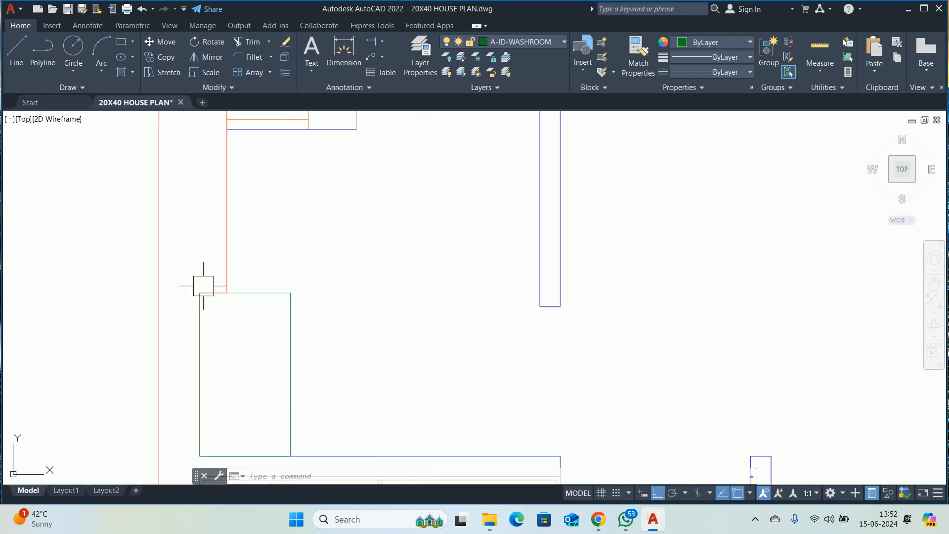
{"action": "left_click", "coordinate": [202, 290]}
{"action": "scroll", "coordinate": [197, 277], "scroll_direction": "down", "scroll_amount": 1}
{"action": "scroll", "coordinate": [194, 270], "scroll_direction": "up", "scroll_amount": 4}
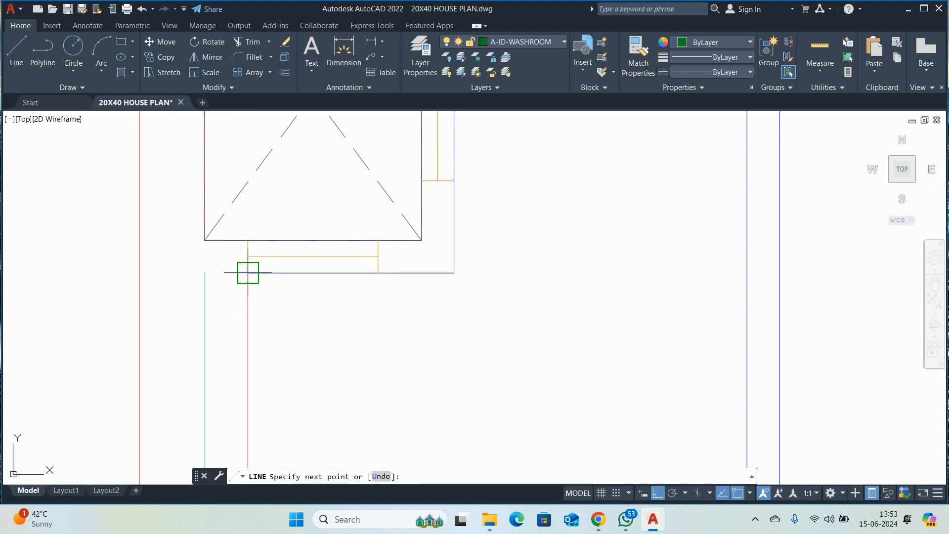
{"action": "left_click", "coordinate": [205, 273]}
{"action": "left_click", "coordinate": [248, 273]}
{"action": "key", "text": "Escape"}
{"action": "scroll", "coordinate": [240, 299], "scroll_direction": "down", "scroll_amount": 3}
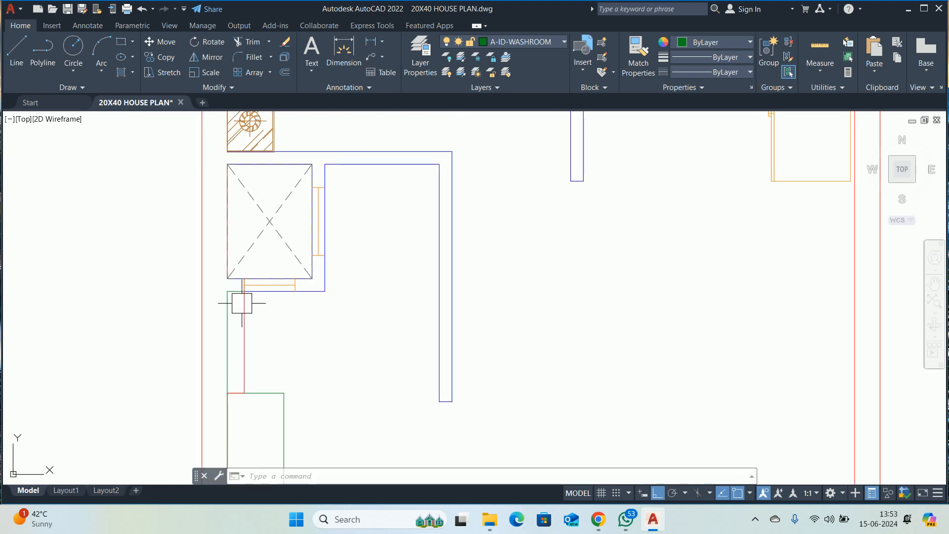
- Match the properties of the two new lines beside the thickened wall to those of the brick wall
{"action": "type", "text": "ma"}
{"action": "key", "text": "Return"}
{"action": "left_click", "coordinate": [223, 304]}
{"action": "scroll", "coordinate": [223, 297], "scroll_direction": "up", "scroll_amount": 5}
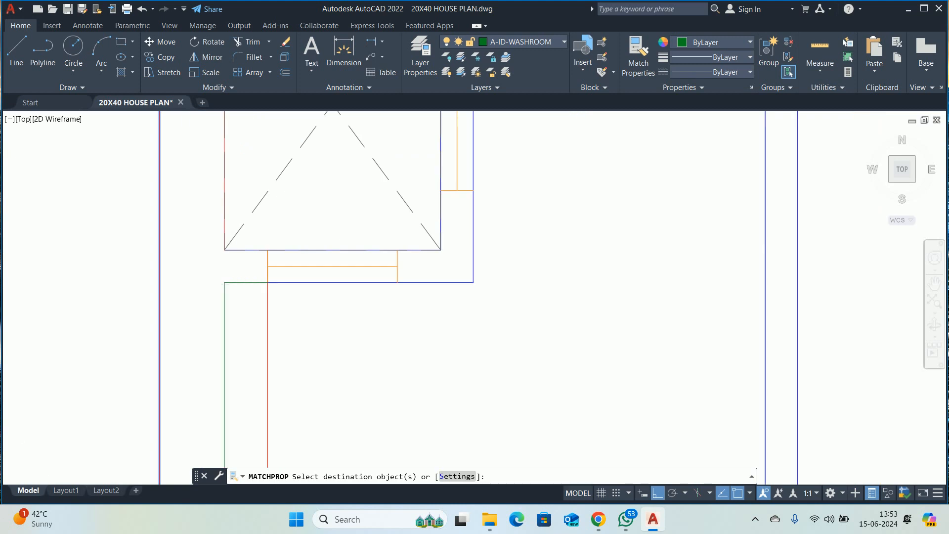
{"action": "left_click", "coordinate": [235, 274]}
{"action": "left_click", "coordinate": [184, 261]}
{"action": "key", "text": "Escape"}
- Set the linetype of the two new wall lines to HIDDEN
{"action": "left_click", "coordinate": [235, 307]}
{"action": "left_click", "coordinate": [169, 242]}
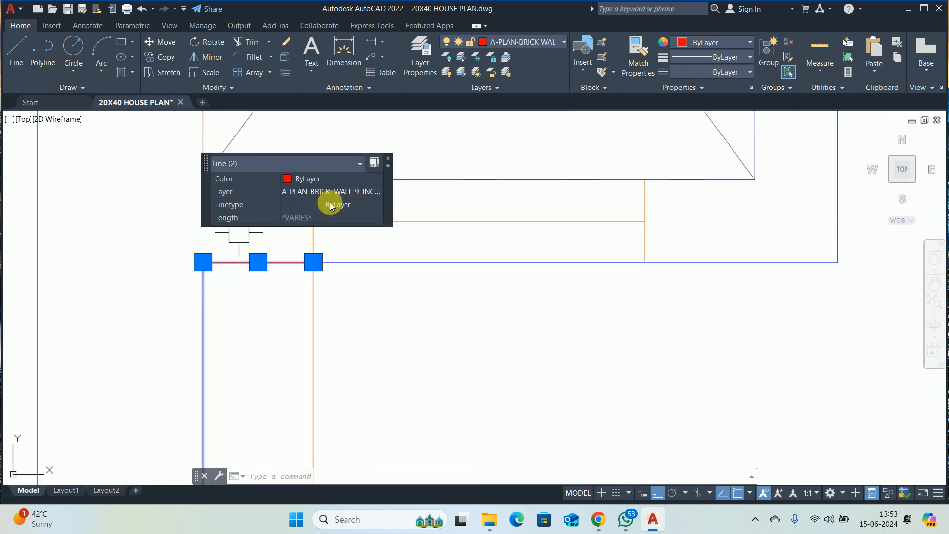
{"action": "left_click", "coordinate": [327, 206]}
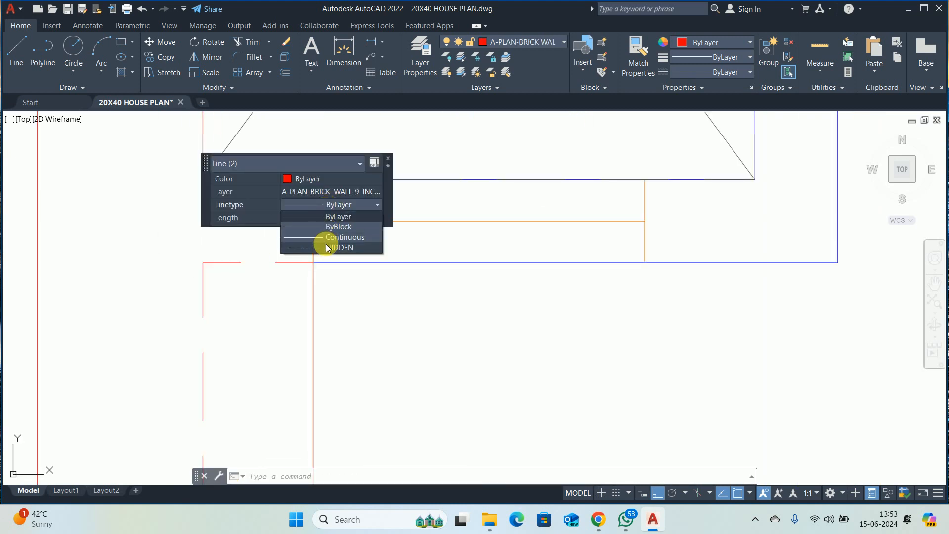
{"action": "left_click", "coordinate": [326, 244]}
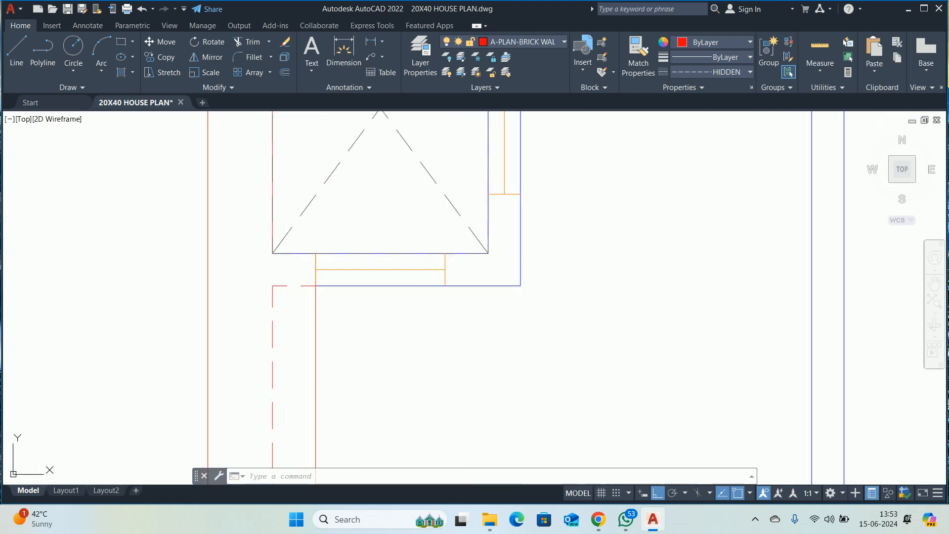
{"action": "key", "text": "Escape"}
{"action": "scroll", "coordinate": [319, 304], "scroll_direction": "down", "scroll_amount": 4}
{"action": "middle_click_drag", "start_coordinate": [370, 332], "coordinate": [293, 269]}
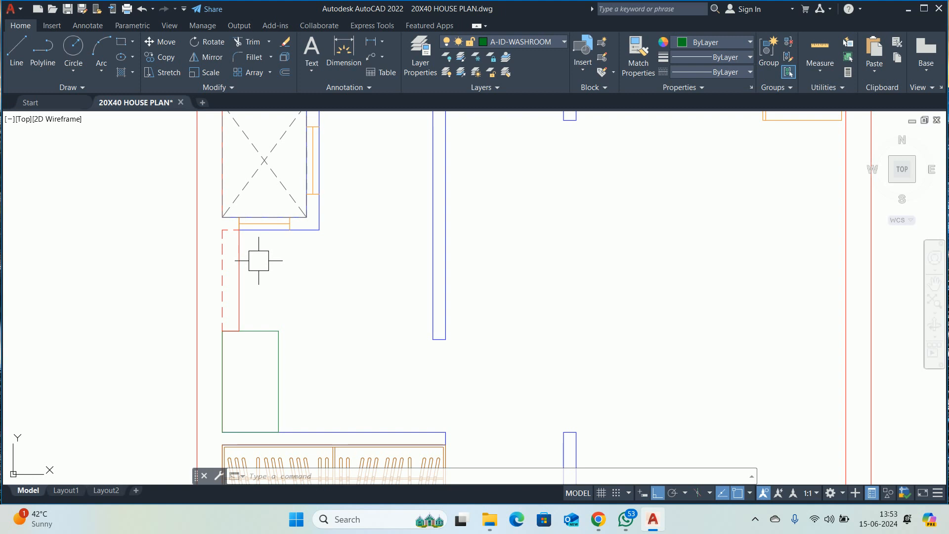
{"action": "key", "text": "Escape"}
{"action": "key", "text": "Escape"}
{"action": "key", "text": "Escape"}
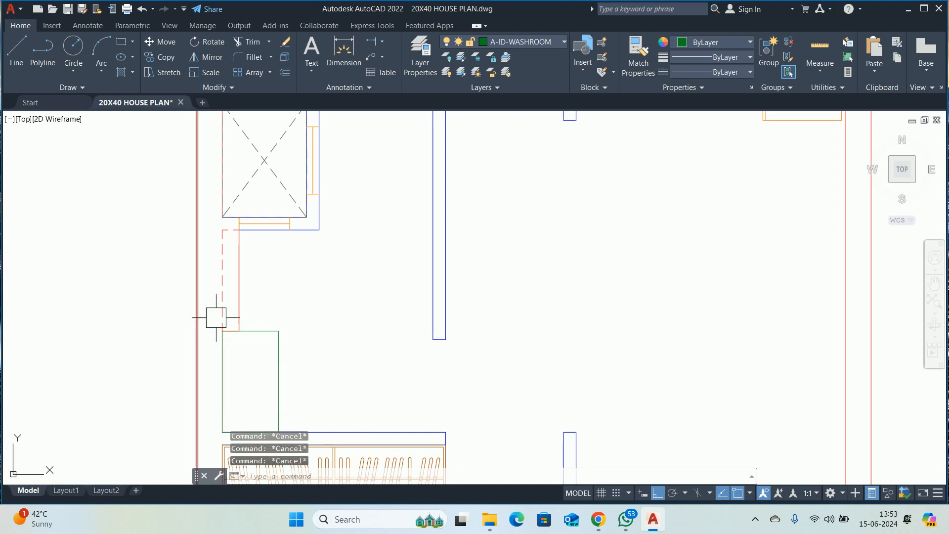
{"action": "middle_click_drag", "start_coordinate": [262, 285], "coordinate": [257, 290]}
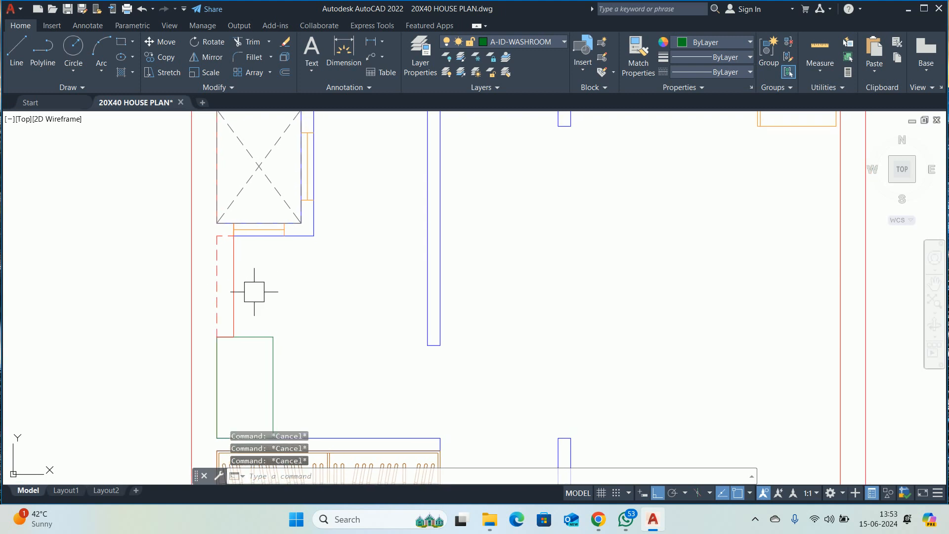
- Open DesignCenter and display the blocks contained in House Designer.dwg
{"action": "type", "text": "DC"}
{"action": "key", "text": "Return"}
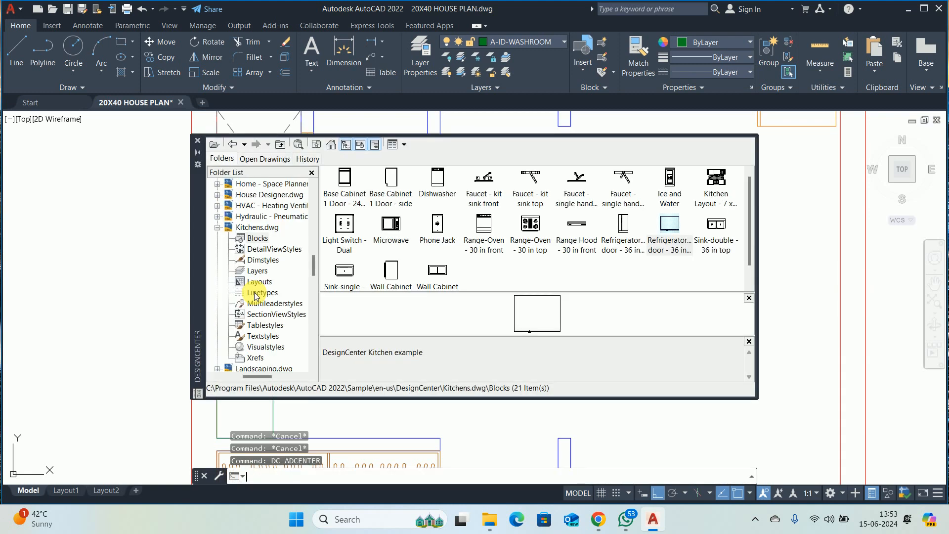
{"action": "left_click", "coordinate": [280, 145]}
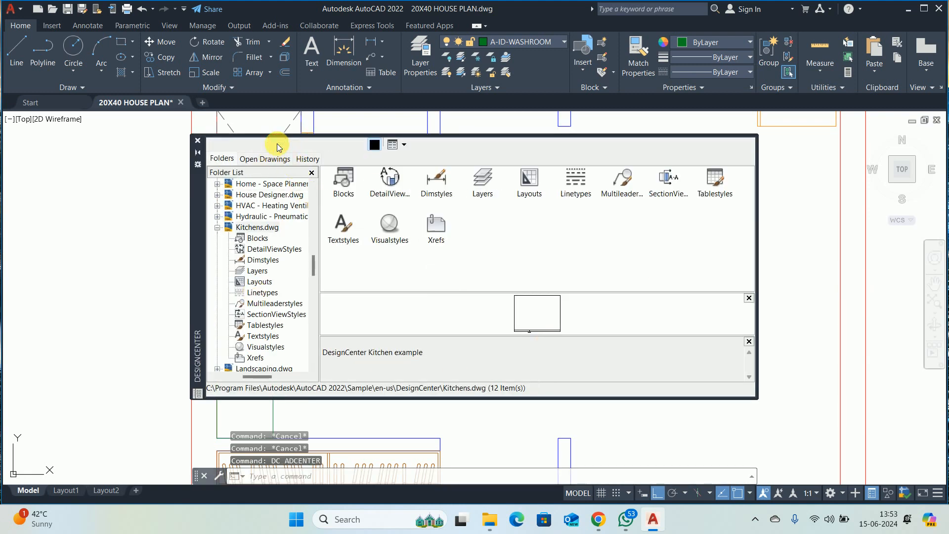
{"action": "left_click", "coordinate": [280, 145]}
{"action": "double_click", "coordinate": [717, 183]}
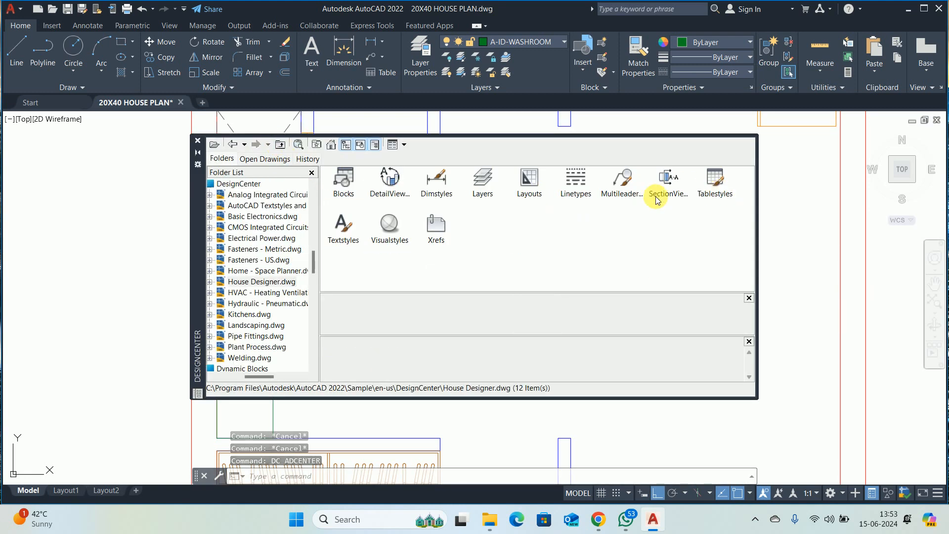
{"action": "double_click", "coordinate": [346, 179]}
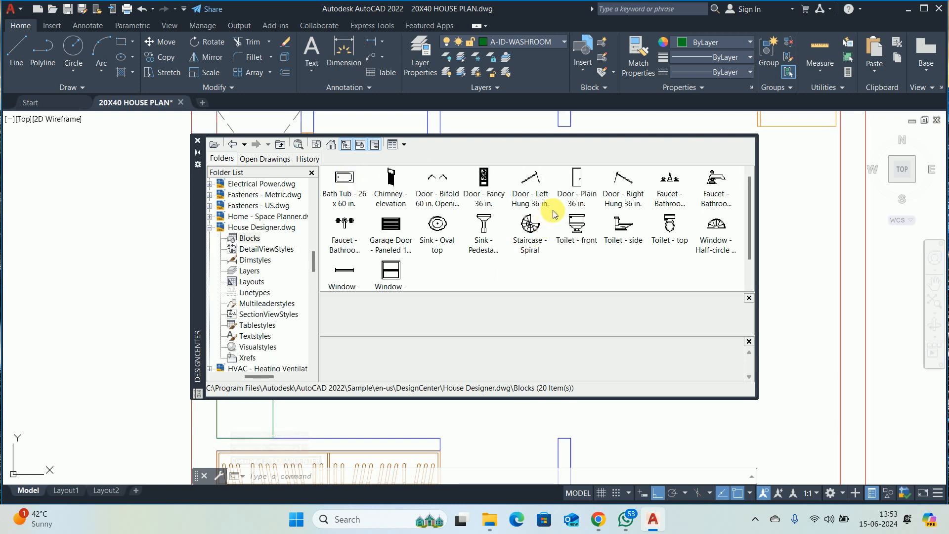
- Insert the "Toilet - top" block in the open area beside the right outer wall and close DesignCenter
{"action": "mouse_move", "coordinate": [670, 227]}
{"action": "left_mouse_down"}
{"action": "mouse_move", "coordinate": [791, 435]}
{"action": "mouse_move", "coordinate": [837, 265]}
{"action": "mouse_move", "coordinate": [799, 257]}
{"action": "left_mouse_up"}
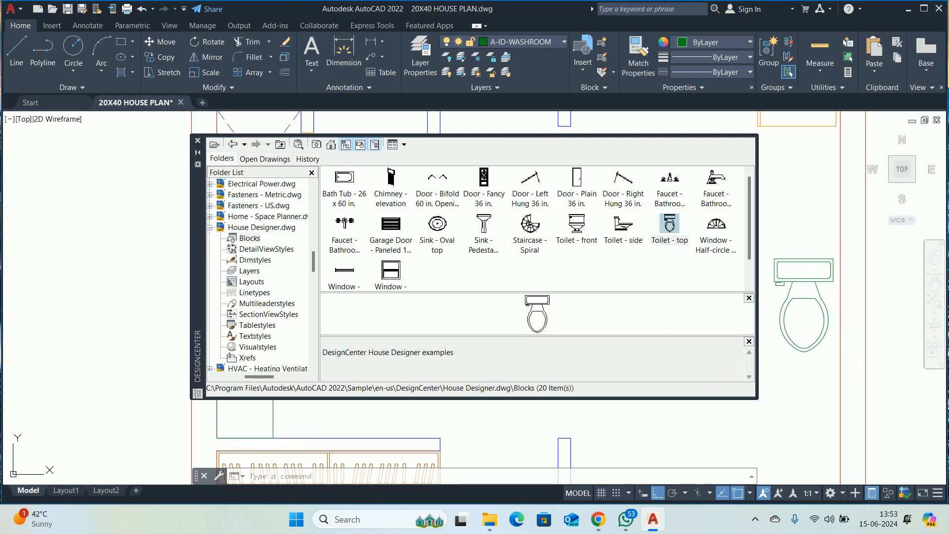
{"action": "left_click", "coordinate": [198, 142]}
{"action": "mouse_move", "coordinate": [737, 322]}
{"action": "middle_mouse_down"}
{"action": "mouse_move", "coordinate": [574, 329]}
{"action": "mouse_move", "coordinate": [521, 317]}
{"action": "middle_mouse_up"}
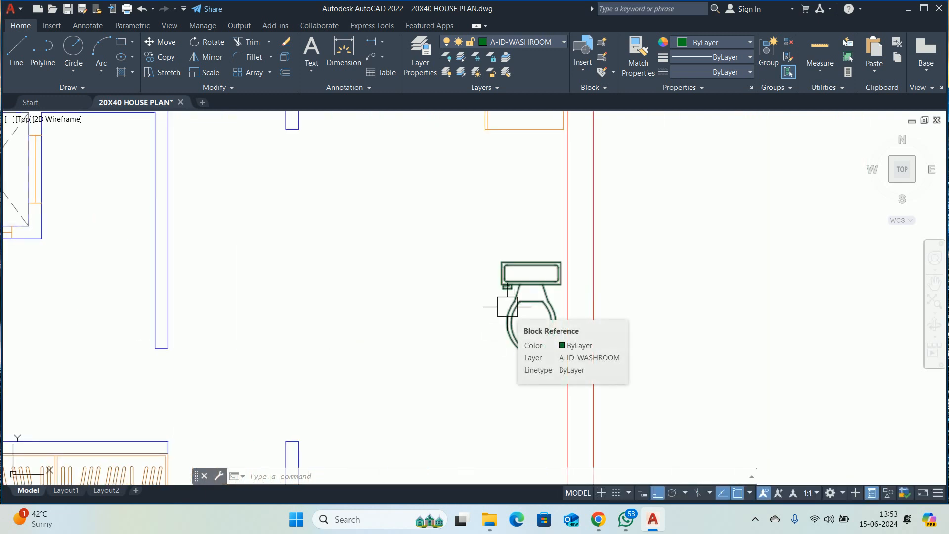
- Open the "Toilet - top" block in the Block Editor and delete its tank and flush handle
{"action": "left_click", "coordinate": [508, 295]}
{"action": "type", "text": "BE"}
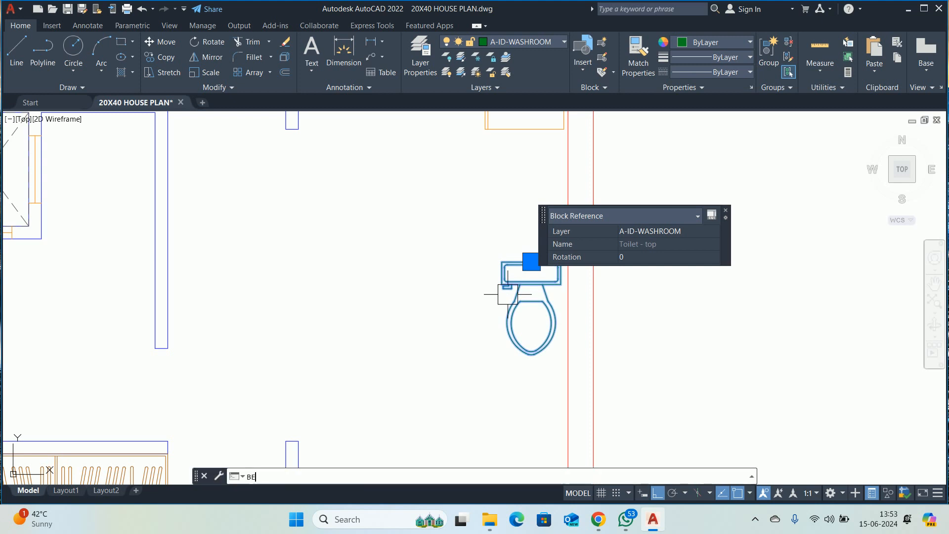
{"action": "key", "text": "Return"}
{"action": "left_click", "coordinate": [459, 337]}
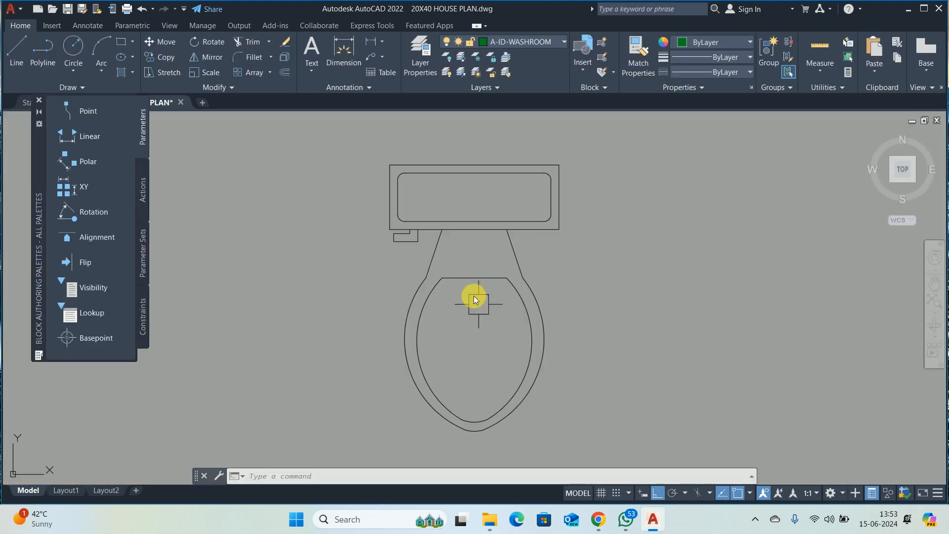
{"action": "left_click", "coordinate": [327, 150]}
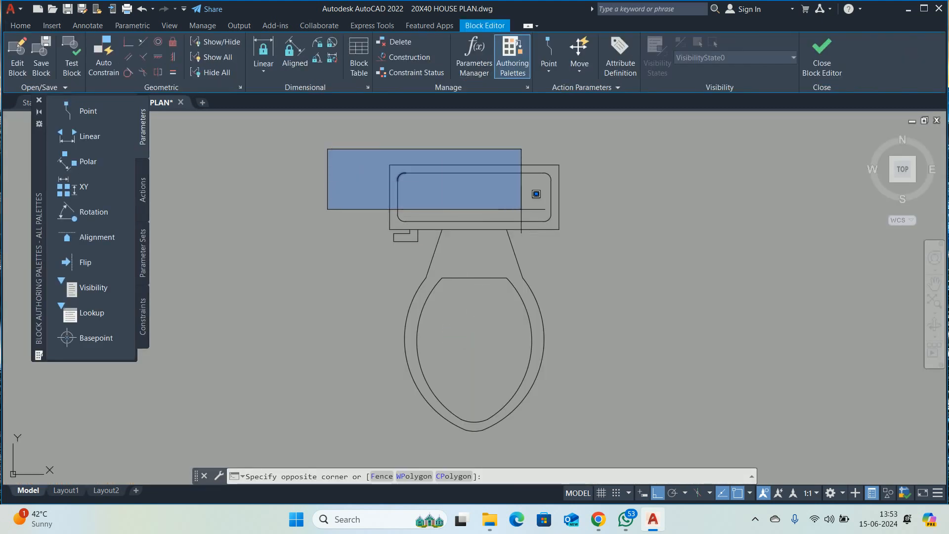
{"action": "left_click", "coordinate": [669, 253]}
{"action": "key", "text": "Delete"}
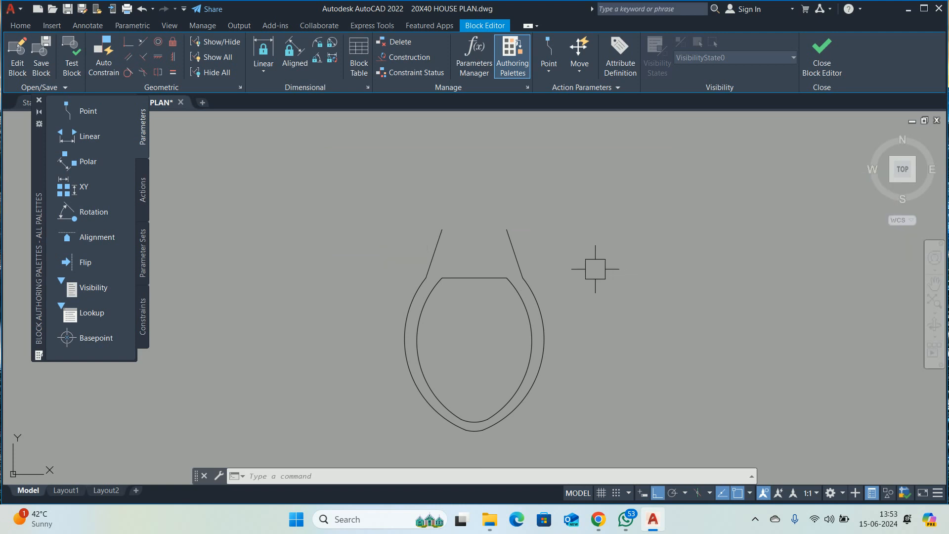
- Draw a horizontal line across the neck's open end past the bowl's left side, and a vertical line up from the outer bowl's left quadrant
{"action": "key", "text": "Return"}
{"action": "left_click", "coordinate": [506, 229]}
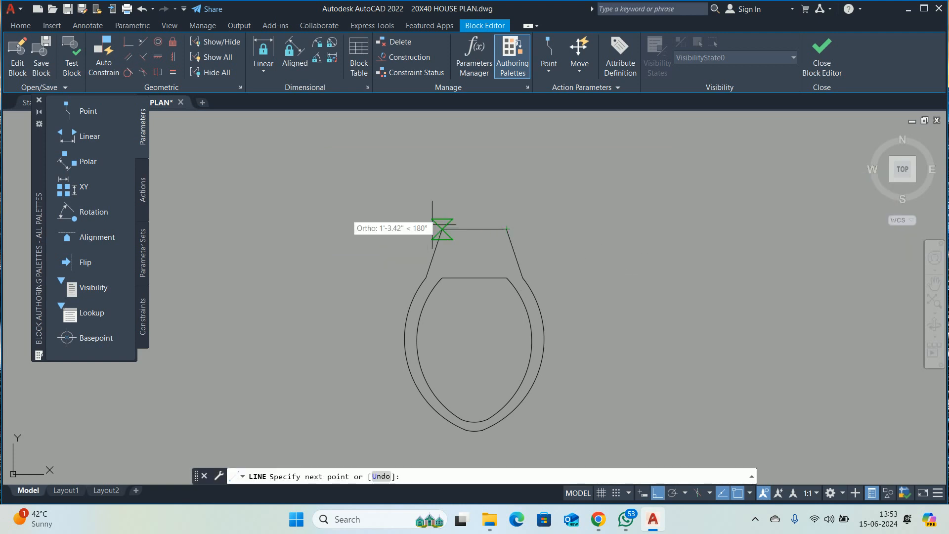
{"action": "left_click", "coordinate": [307, 205]}
{"action": "key", "text": "Return"}
{"action": "key", "text": "Return"}
{"action": "left_click", "coordinate": [404, 338]}
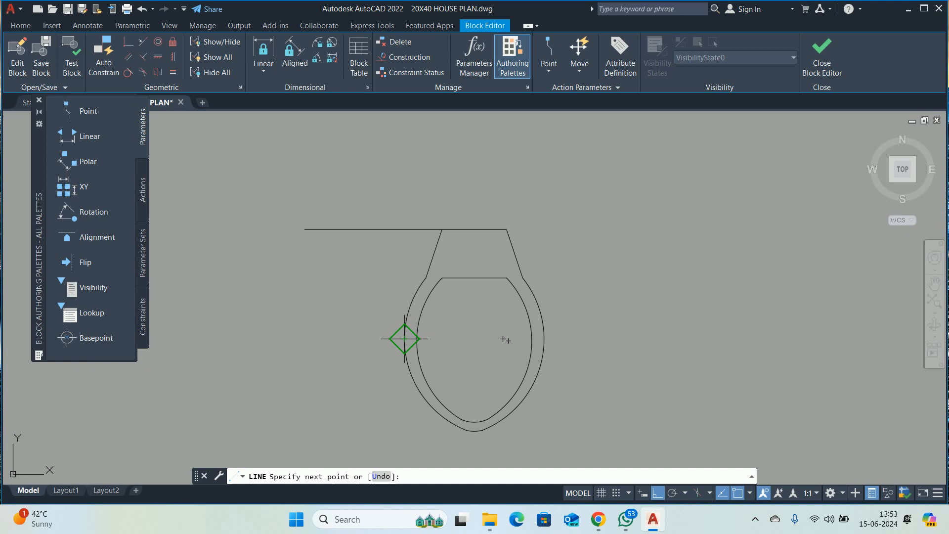
{"action": "left_click", "coordinate": [391, 170]}
{"action": "key", "text": "Return"}
- Trim the overhanging ends of the horizontal and vertical lines so they meet at a corner
{"action": "type", "text": "tr"}
{"action": "key", "text": "Return"}
{"action": "left_click", "coordinate": [354, 229]}
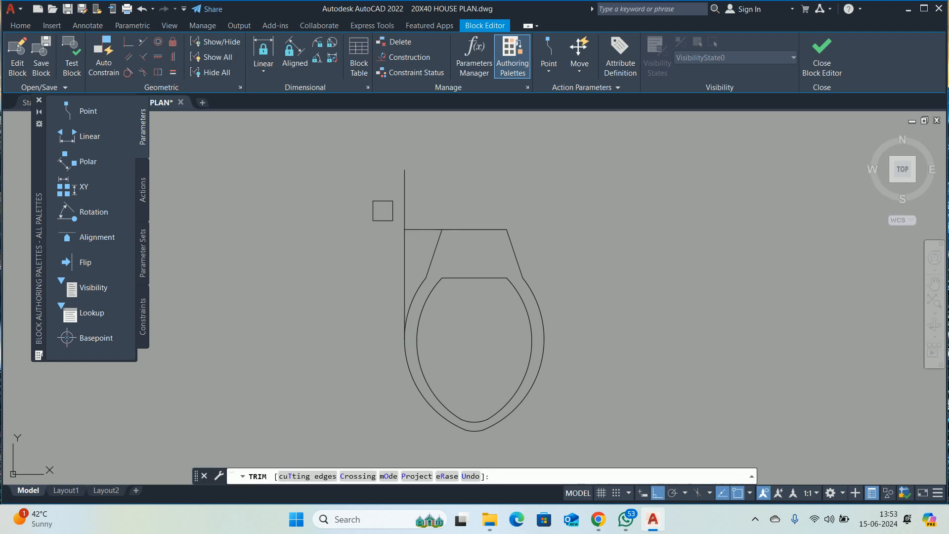
{"action": "left_click", "coordinate": [406, 201]}
{"action": "key", "text": "Return"}
- Mirror the left vertical side line about the bowl's vertical centre line, keeping the original
{"action": "type", "text": "mi"}
{"action": "key", "text": "Return"}
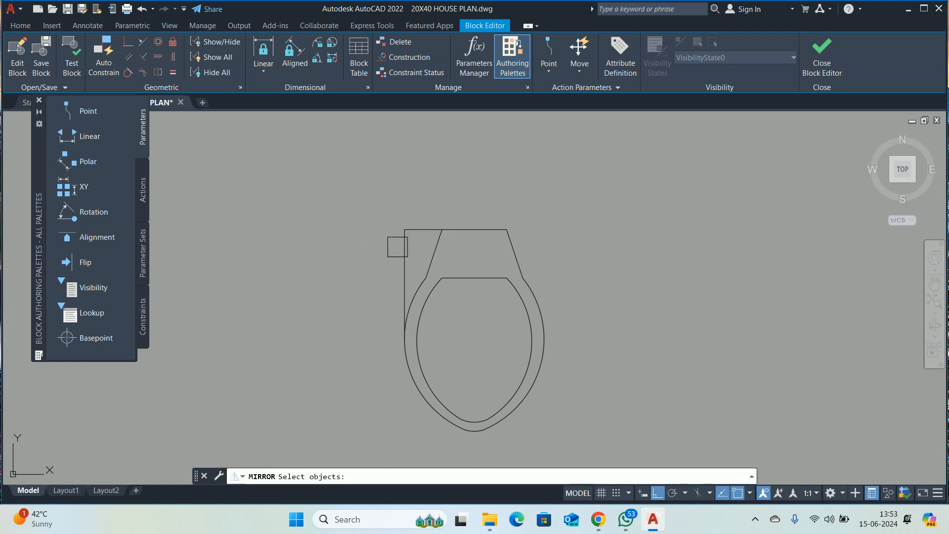
{"action": "left_click", "coordinate": [475, 278]}
{"action": "left_click", "coordinate": [458, 195]}
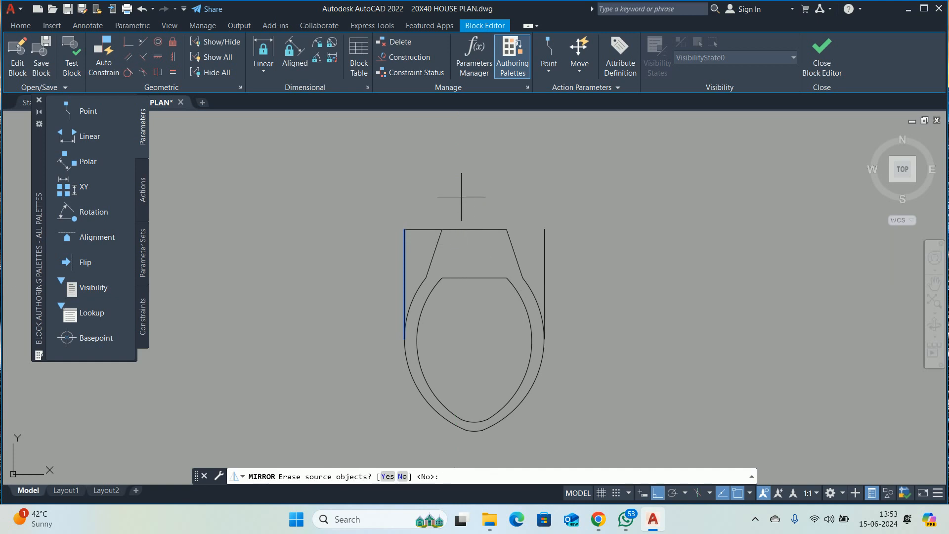
{"action": "key", "text": "Return"}
{"action": "key", "text": "Return"}
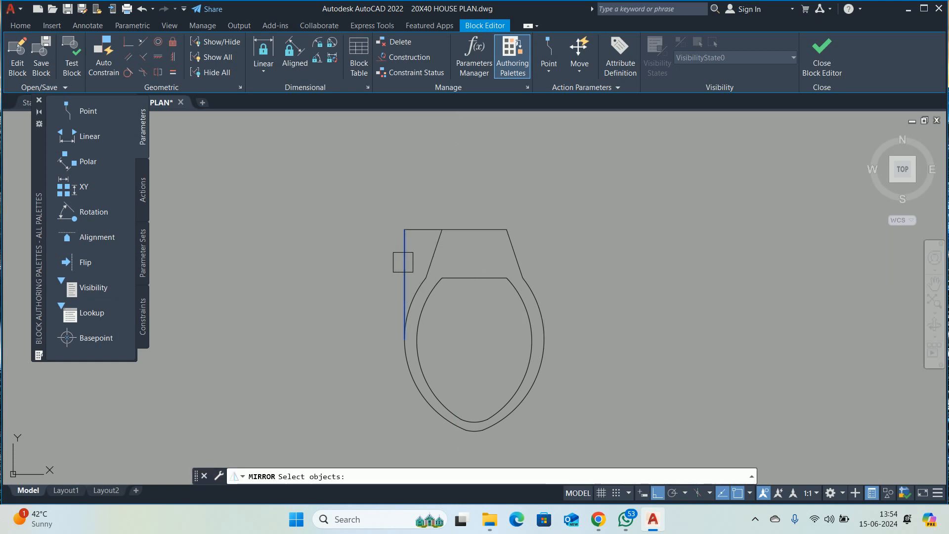
{"action": "left_click", "coordinate": [466, 204]}
{"action": "key", "text": "Return"}
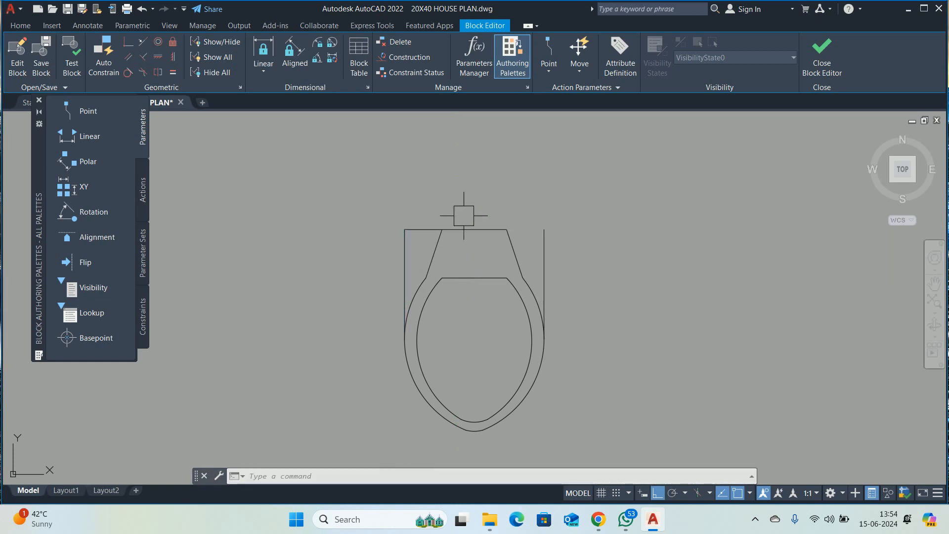
- Extend the back edge to the right side line and remove the slanted neck lines and leftover outer arc ends
{"action": "type", "text": "ex"}
{"action": "key", "text": "Return"}
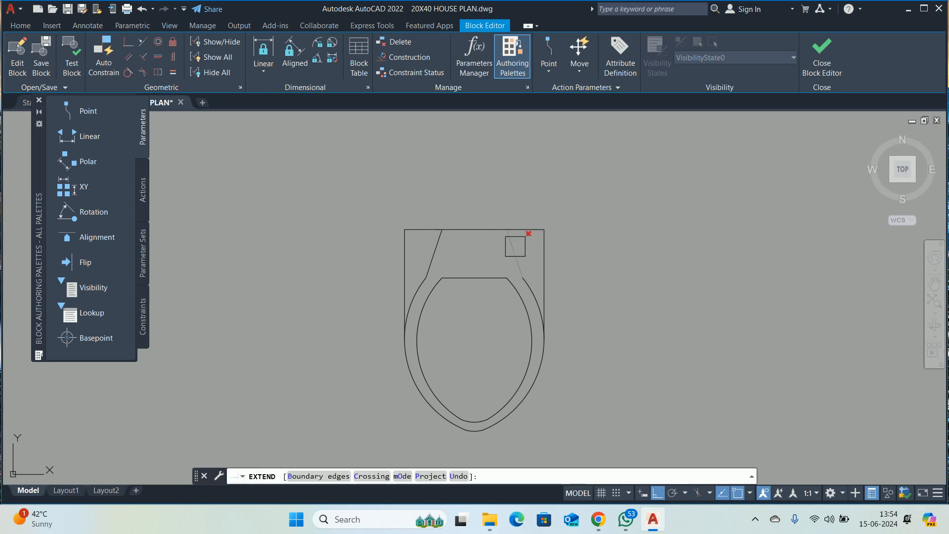
{"action": "scroll", "coordinate": [424, 270], "scroll_direction": "up", "scroll_amount": 4}
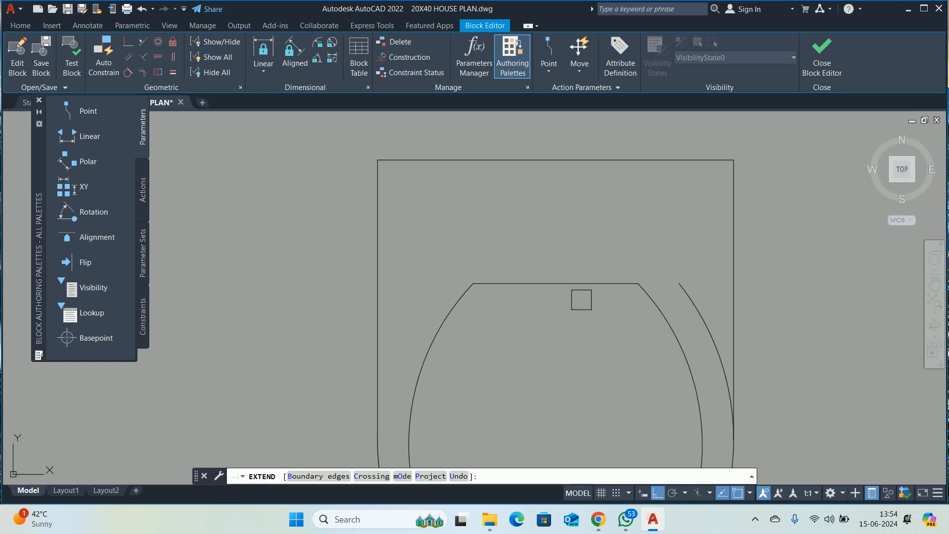
{"action": "left_click", "coordinate": [694, 302], "text": "shift"}
{"action": "scroll", "coordinate": [651, 252], "scroll_direction": "down", "scroll_amount": 4}
{"action": "key", "text": "Escape"}
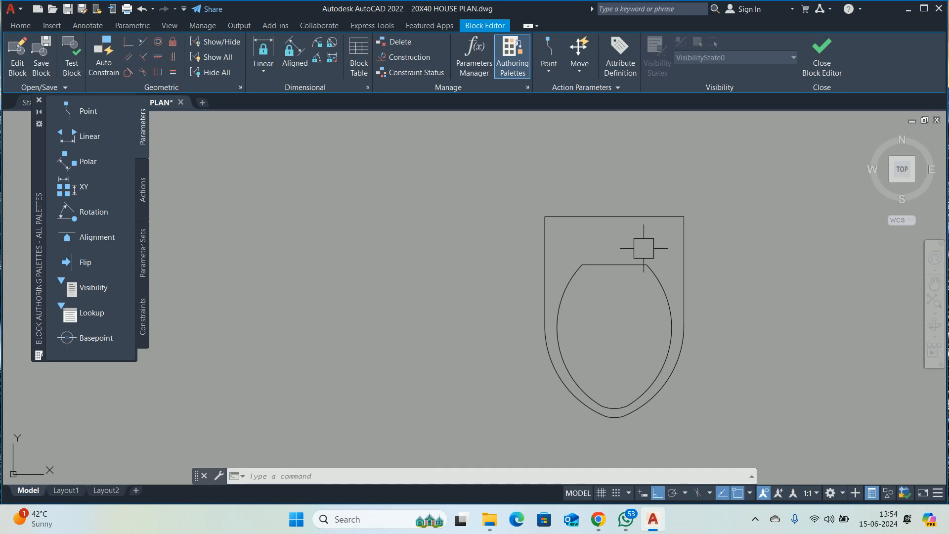
{"action": "middle_click_drag", "start_coordinate": [637, 250], "coordinate": [549, 252]}
- Offset the toilet's back edge 3" inward toward the bowl
{"action": "type", "text": "o"}
{"action": "key", "text": "Return"}
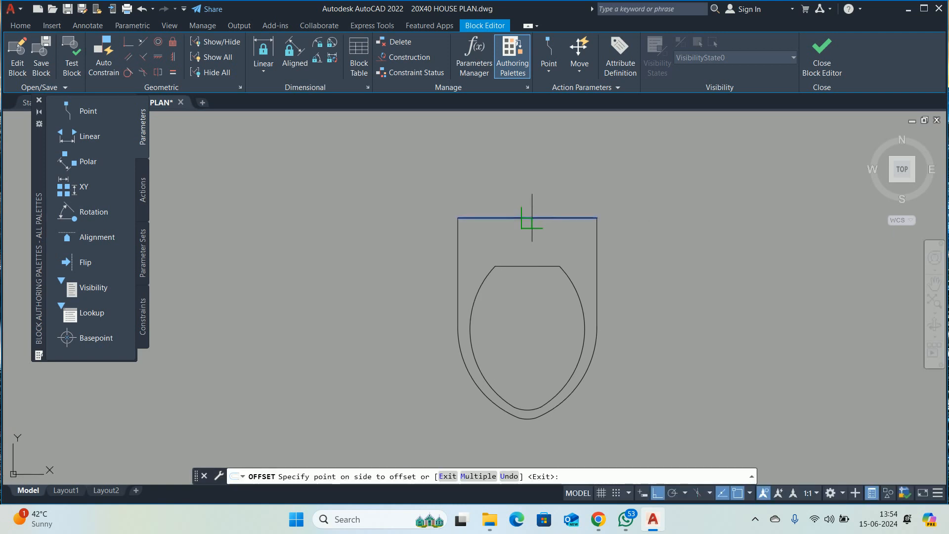
{"action": "left_click", "coordinate": [528, 243]}
{"action": "key", "text": "Return"}
{"action": "key", "text": "Return"}
{"action": "key", "text": "Escape"}
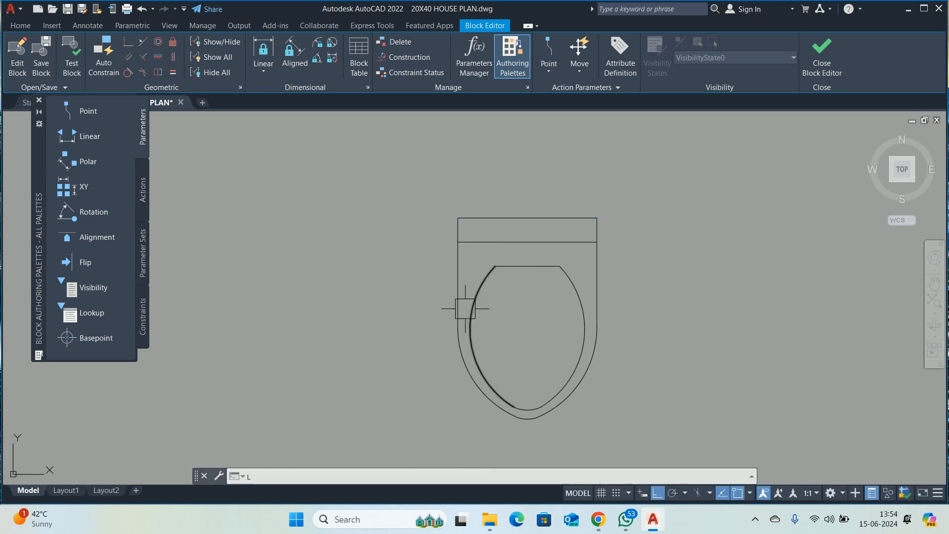
- Add vertical lines on both sides from the inner bowl's side quadrants up to the offset back line
{"action": "key", "text": "Return"}
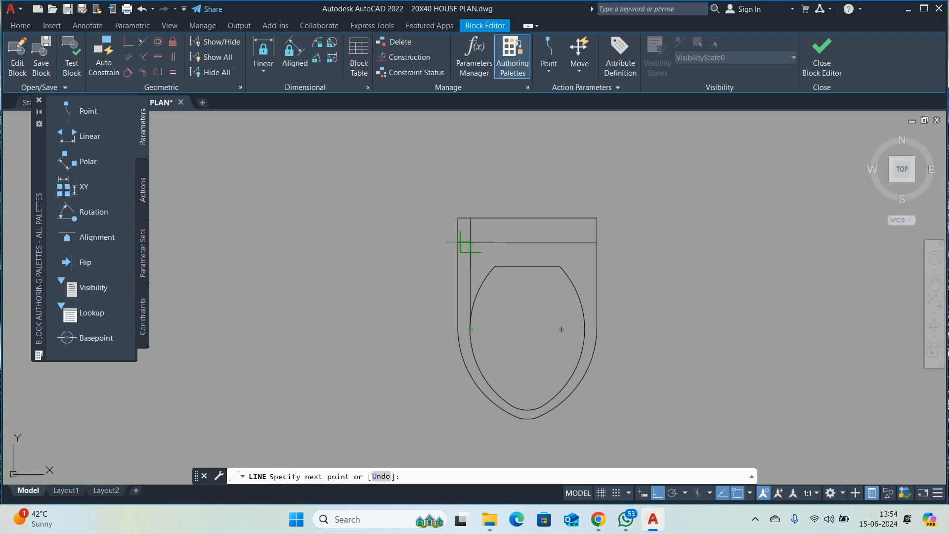
{"action": "left_click", "coordinate": [470, 242]}
{"action": "key", "text": "Return"}
{"action": "scroll", "coordinate": [568, 318], "scroll_direction": "up", "scroll_amount": 2}
{"action": "key", "text": "Return"}
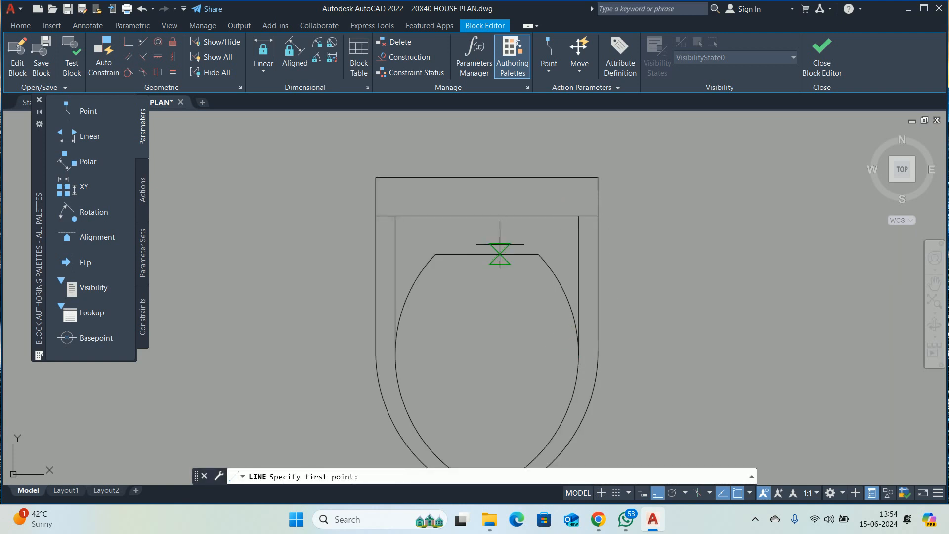
{"action": "key", "text": "Escape"}
- Trim away the inner bowl's flat back and upper arcs, and the offset line's ends outside the inner outline
{"action": "type", "text": "TR"}
{"action": "key", "text": "Return"}
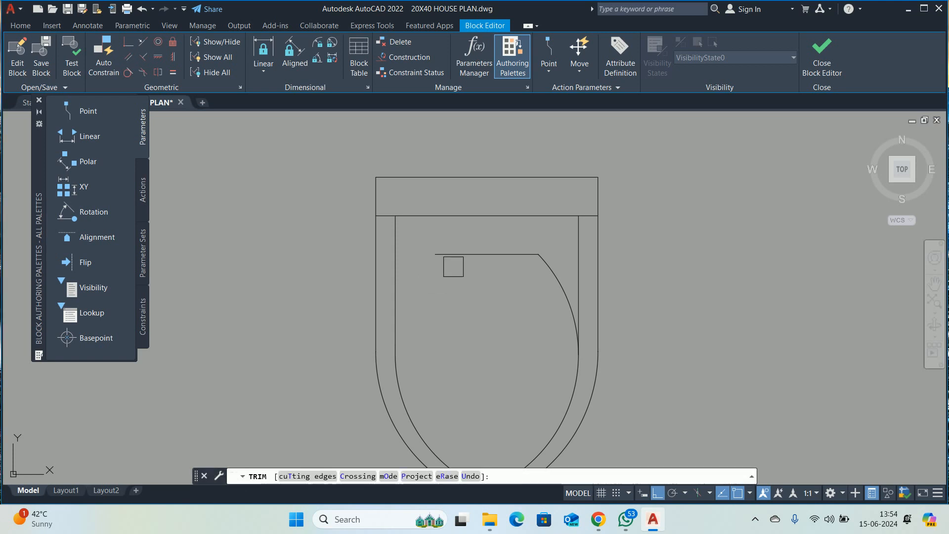
{"action": "left_click_drag", "start_coordinate": [453, 267], "coordinate": [536, 250]}
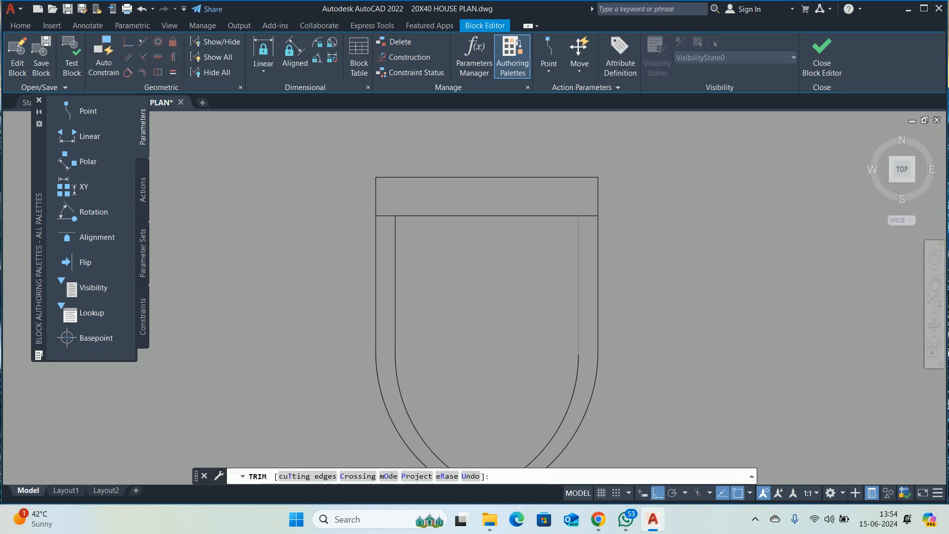
{"action": "scroll", "coordinate": [597, 227], "scroll_direction": "up", "scroll_amount": 5}
{"action": "scroll", "coordinate": [604, 227], "scroll_direction": "down", "scroll_amount": 4}
{"action": "scroll", "coordinate": [380, 223], "scroll_direction": "up", "scroll_amount": 3}
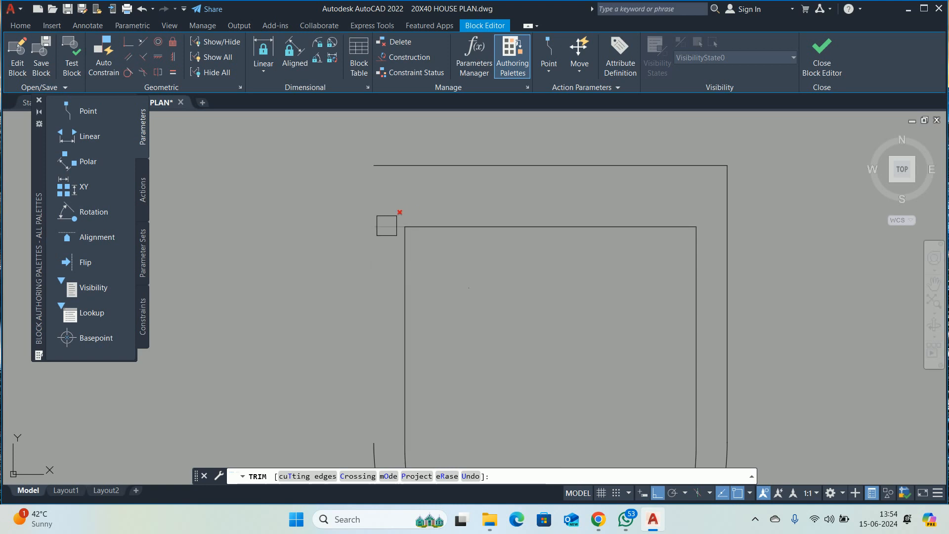
{"action": "scroll", "coordinate": [406, 225], "scroll_direction": "down", "scroll_amount": 2}
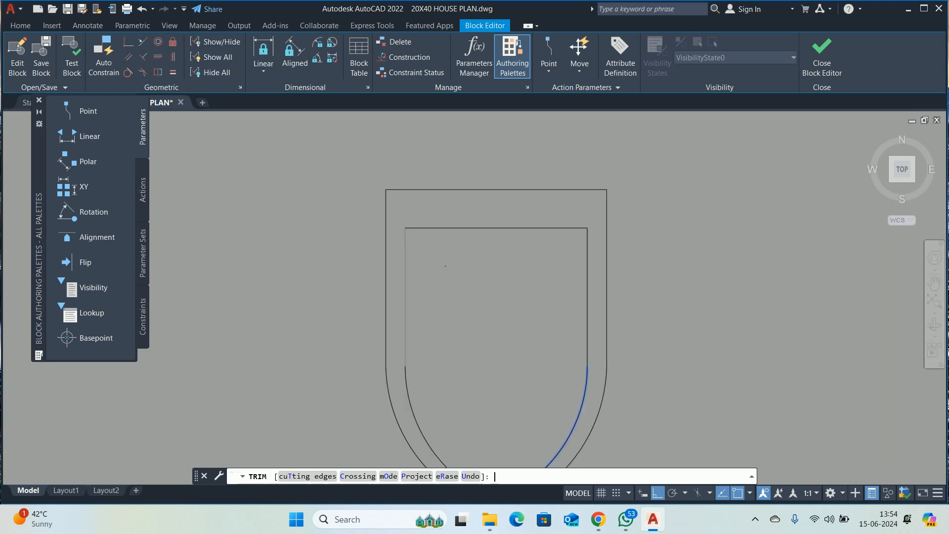
{"action": "scroll", "coordinate": [457, 240], "scroll_direction": "down", "scroll_amount": 3}
{"action": "key", "text": "Escape"}
- Offset the inner outline's back line a short distance toward the bowl
{"action": "type", "text": "o"}
{"action": "key", "text": "Return"}
{"action": "scroll", "coordinate": [455, 242], "scroll_direction": "up", "scroll_amount": 2}
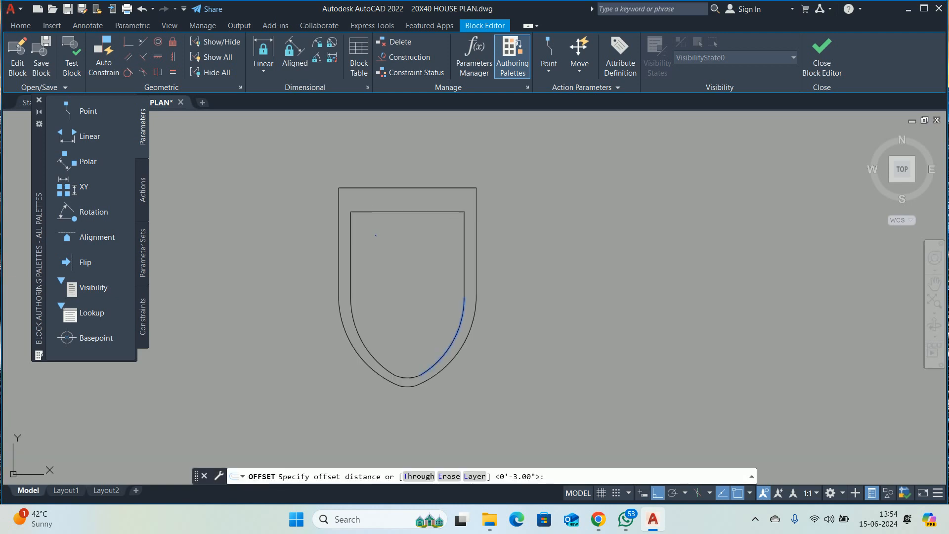
{"action": "left_click", "coordinate": [400, 228]}
{"action": "key", "text": "Return"}
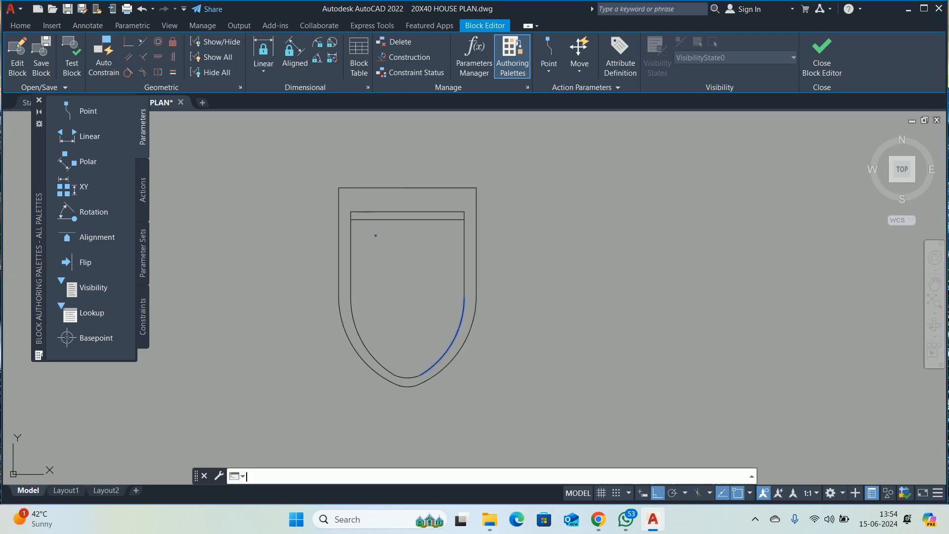
- Fillet both corners between the new inner back line and the inner side lines
{"action": "key", "text": "Return"}
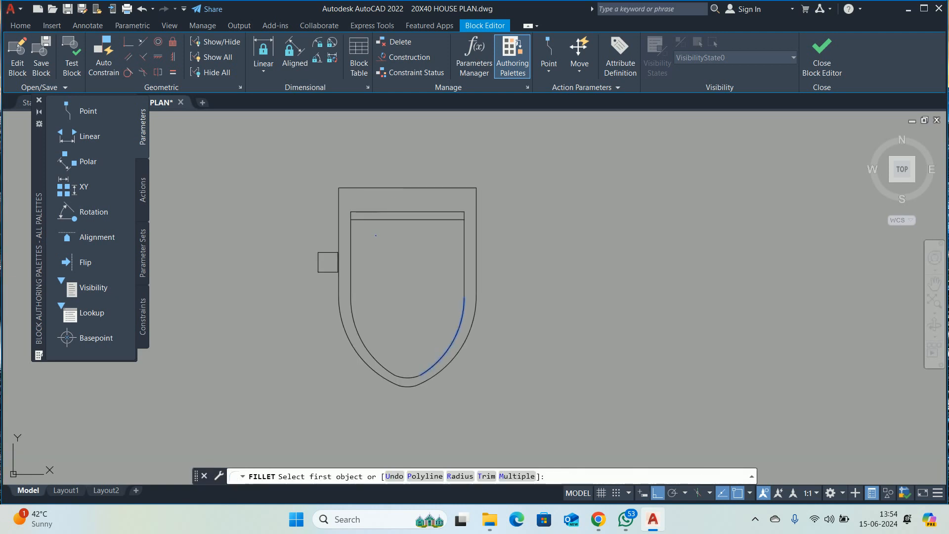
{"action": "left_click", "coordinate": [386, 221]}
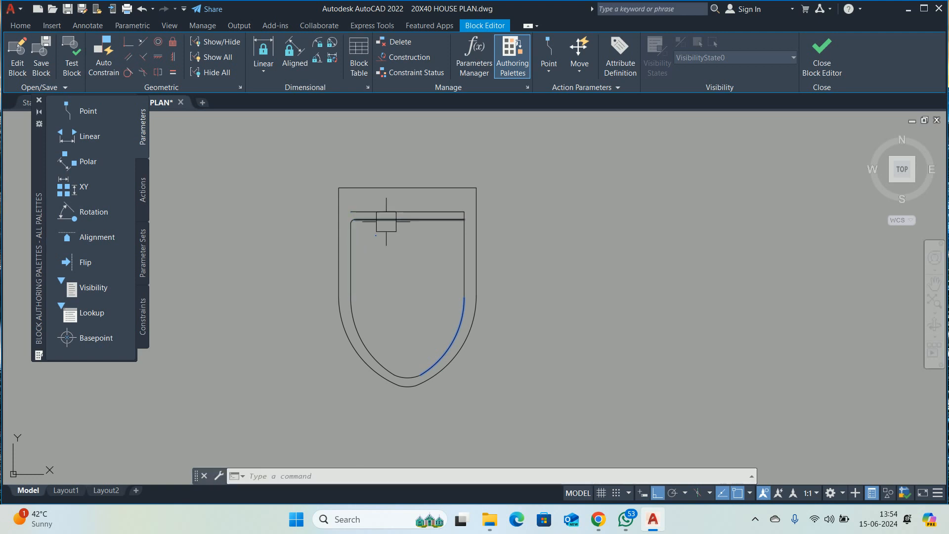
{"action": "key", "text": "Return"}
{"action": "left_click", "coordinate": [434, 221]}
{"action": "left_click", "coordinate": [452, 247]}
- Extend the line behind the rounded inner outline to both outer side lines
{"action": "scroll", "coordinate": [437, 219], "scroll_direction": "up", "scroll_amount": 3}
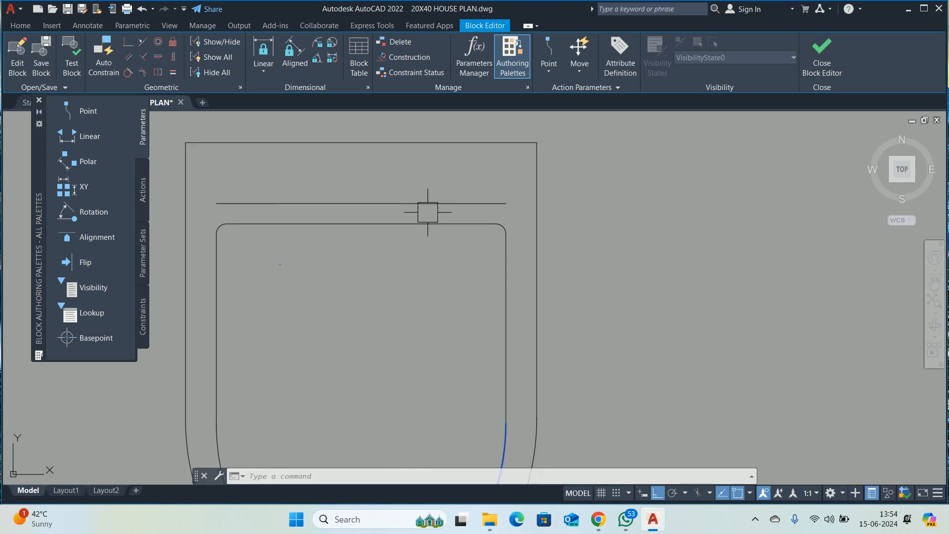
{"action": "type", "text": "EX"}
{"action": "key", "text": "Return"}
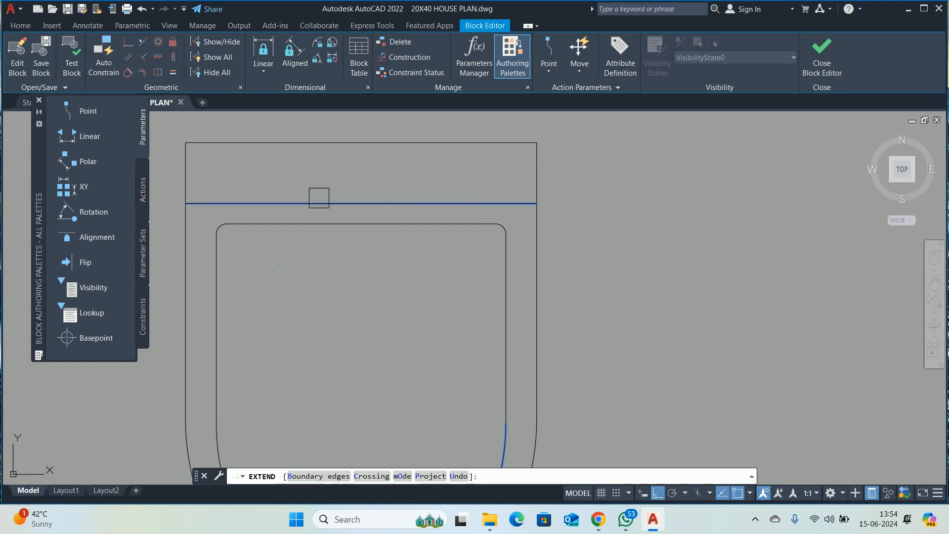
{"action": "scroll", "coordinate": [318, 197], "scroll_direction": "down", "scroll_amount": 3}
{"action": "middle_click_drag", "start_coordinate": [329, 191], "coordinate": [330, 220]}
{"action": "key", "text": "Escape"}
- Fillet the two outer back corners of the toilet with a radius of .5
{"action": "type", "text": "F"}
{"action": "key", "text": "Return"}
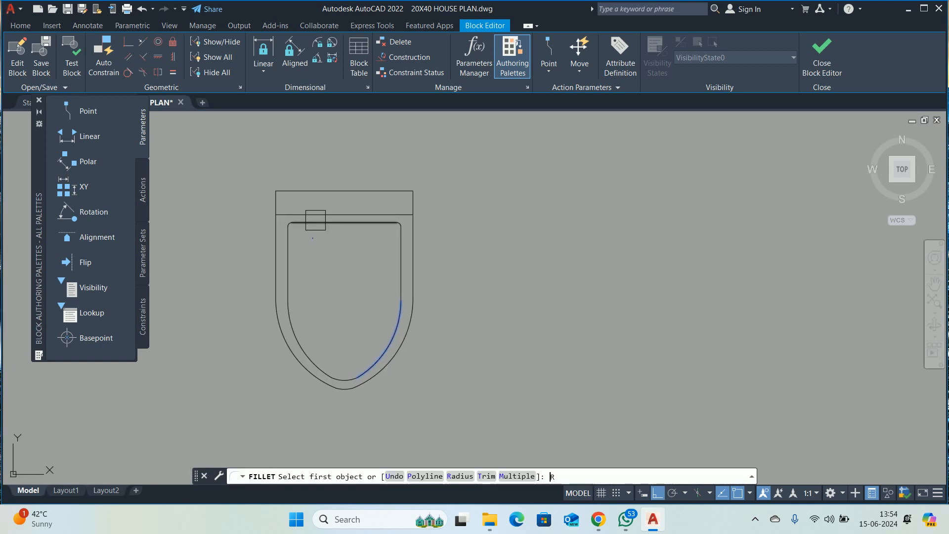
{"action": "type", "text": "R"}
{"action": "key", "text": "Return"}
{"action": "type", "text": ".5"}
{"action": "key", "text": "Return"}
{"action": "scroll", "coordinate": [275, 197], "scroll_direction": "up", "scroll_amount": 3}
{"action": "left_click", "coordinate": [282, 206]}
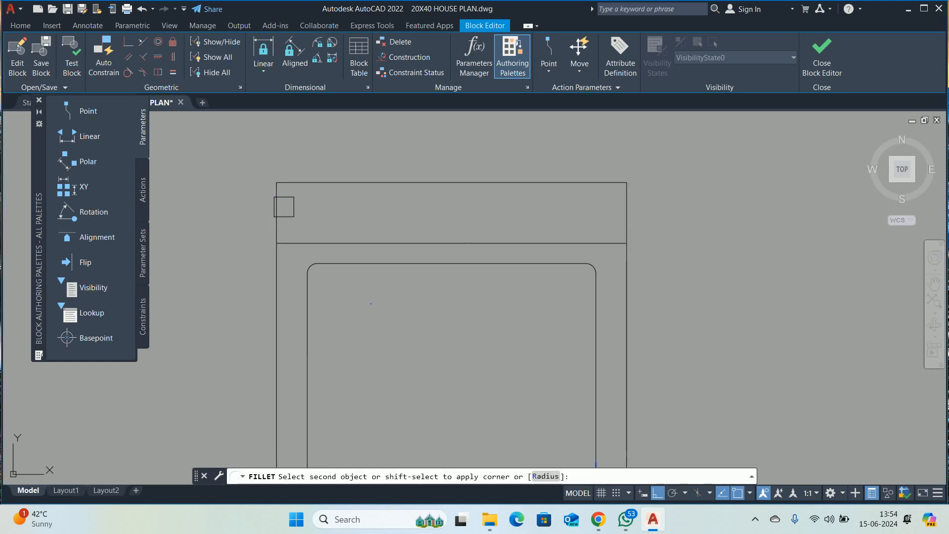
{"action": "left_click", "coordinate": [322, 182]}
{"action": "key", "text": "Return"}
{"action": "left_click", "coordinate": [592, 191]}
{"action": "left_click", "coordinate": [626, 213]}
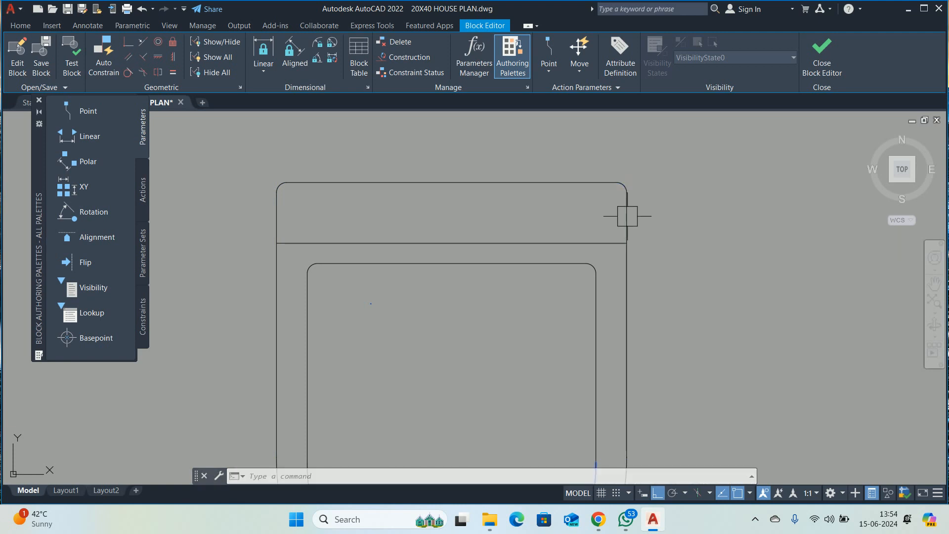
{"action": "scroll", "coordinate": [580, 234], "scroll_direction": "down", "scroll_amount": 5}
{"action": "scroll", "coordinate": [592, 270], "scroll_direction": "up", "scroll_amount": 2}
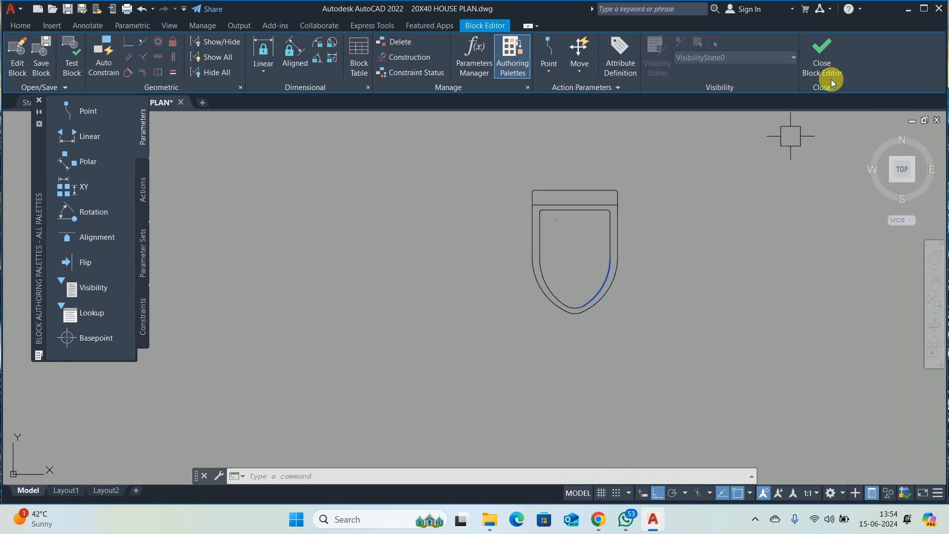
- Mirror the two rounded outer back corner arcs of the toilet about a horizontal line across the back strip
{"action": "scroll", "coordinate": [549, 179], "scroll_direction": "up", "scroll_amount": 3}
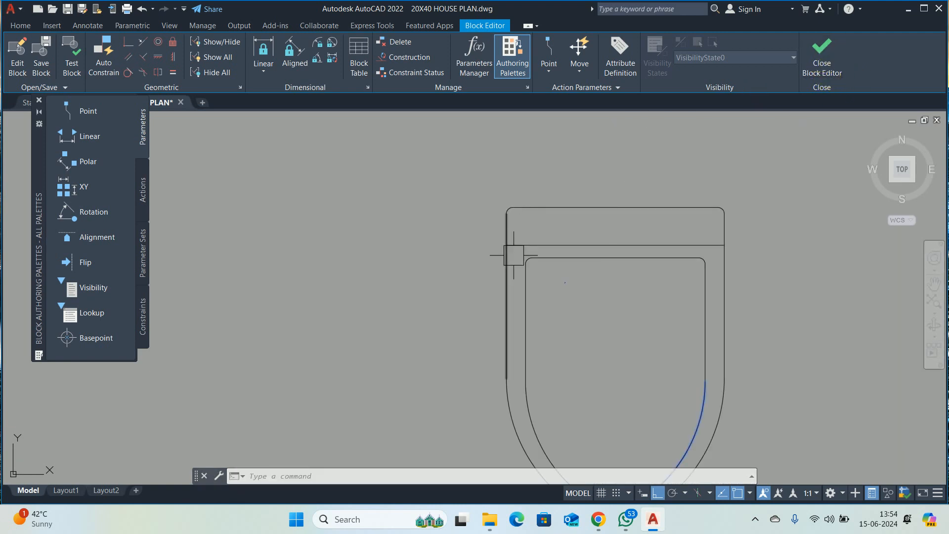
{"action": "type", "text": "MI"}
{"action": "key", "text": "Return"}
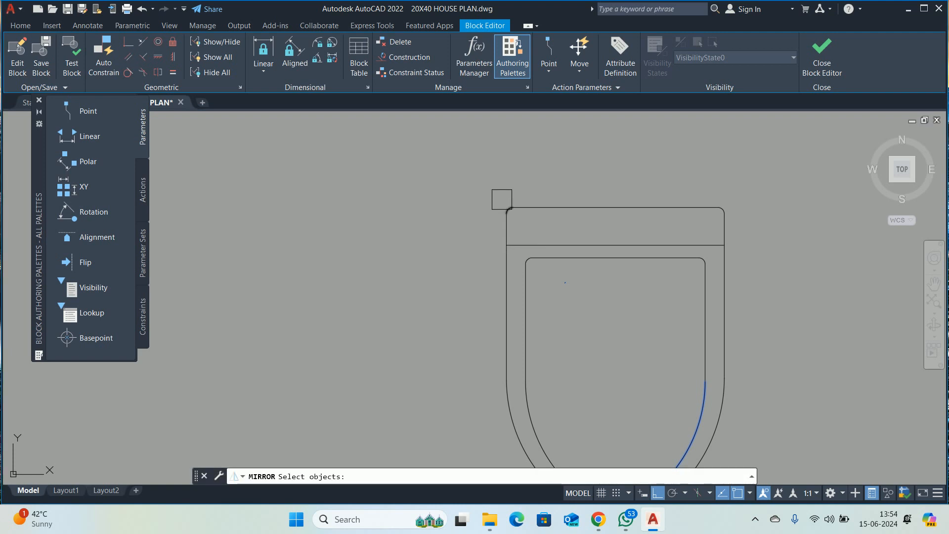
{"action": "left_click", "coordinate": [723, 208]}
{"action": "scroll", "coordinate": [699, 218], "scroll_direction": "up", "scroll_amount": 4}
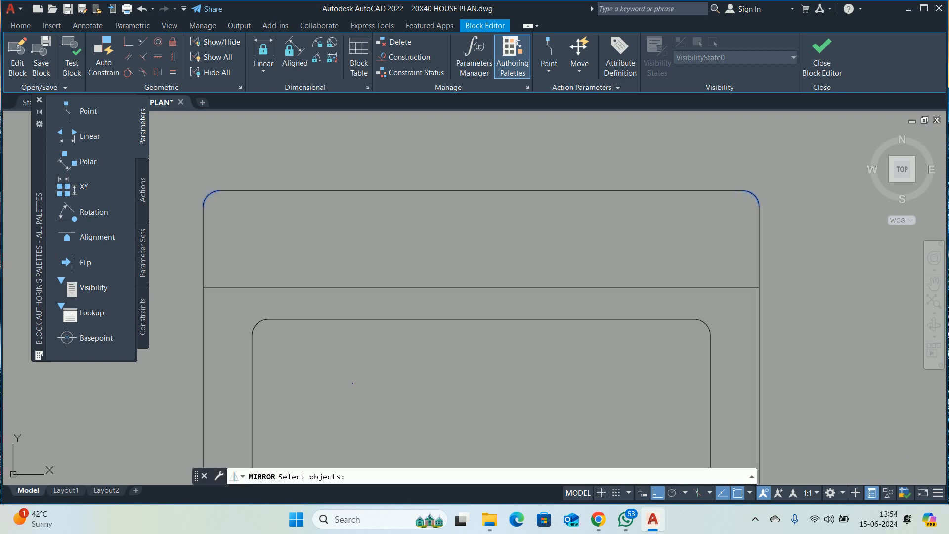
{"action": "key", "text": "Return"}
{"action": "left_click", "coordinate": [700, 225]}
{"action": "left_click", "coordinate": [564, 226]}
{"action": "key", "text": "Return"}
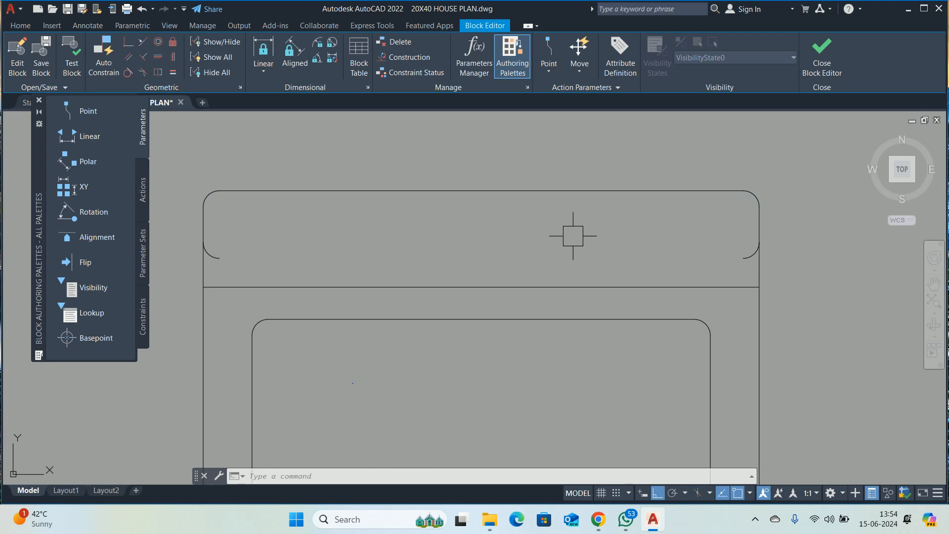
- Move the two mirrored corner arcs straight down onto the line that separates the back strip from the bowl
{"action": "type", "text": "m"}
{"action": "key", "text": "Return"}
{"action": "left_click", "coordinate": [744, 256]}
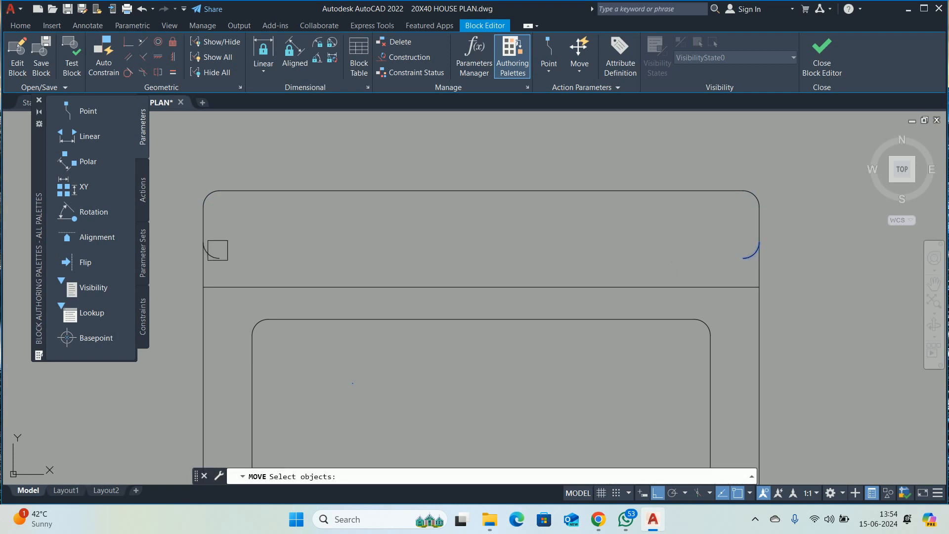
{"action": "key", "text": "Return"}
{"action": "left_click", "coordinate": [218, 257]}
{"action": "left_click", "coordinate": [242, 290]}
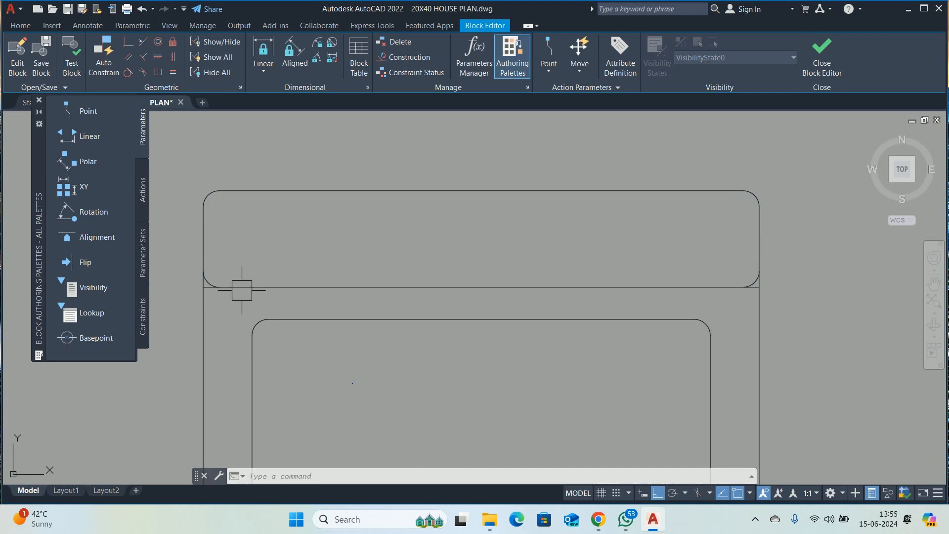
- Stretch the dividing line, its corner arcs and the inner outline's back edge about 0.67" toward the bowl
{"action": "scroll", "coordinate": [416, 266], "scroll_direction": "down", "scroll_amount": 4}
{"action": "type", "text": "s"}
{"action": "key", "text": "Return"}
{"action": "left_click", "coordinate": [591, 287]}
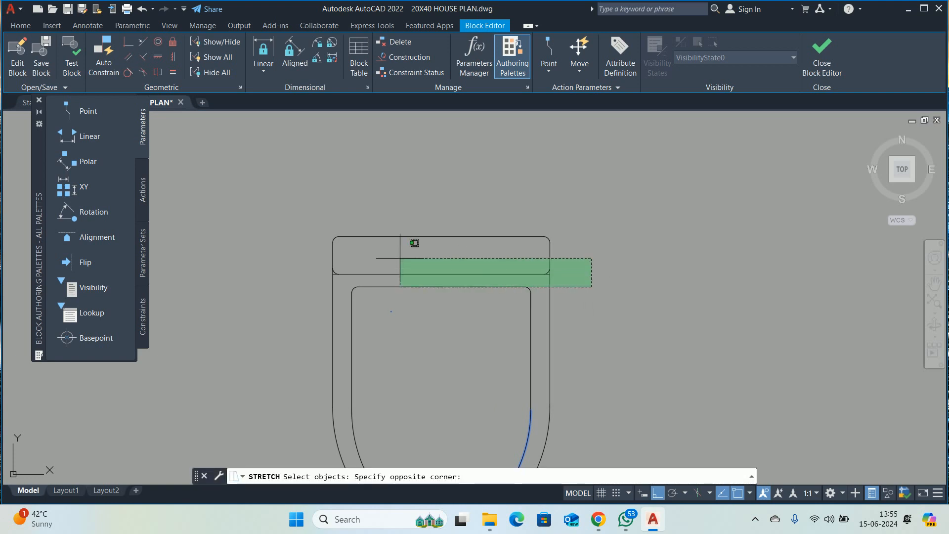
{"action": "left_click", "coordinate": [602, 278]}
{"action": "left_click", "coordinate": [611, 301]}
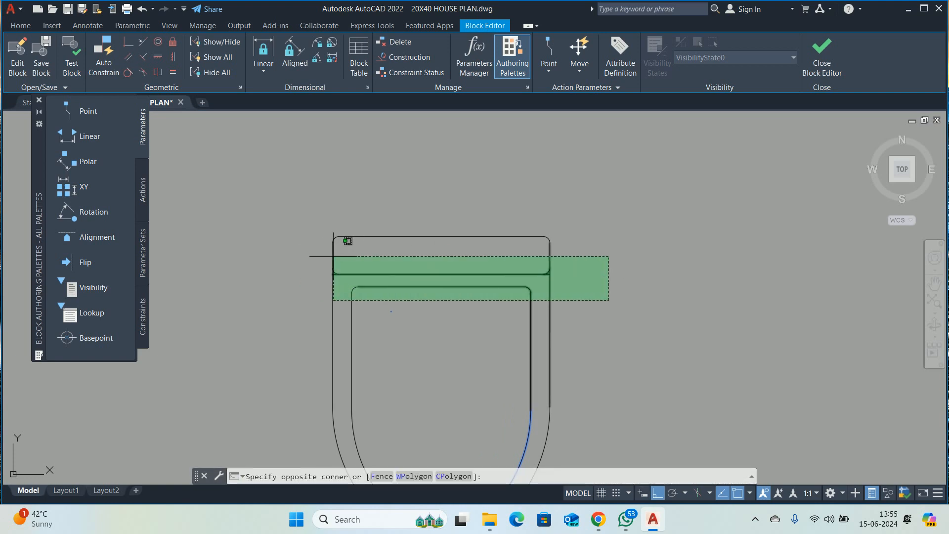
{"action": "left_click", "coordinate": [319, 245]}
{"action": "key", "text": "Return"}
{"action": "left_click", "coordinate": [268, 270]}
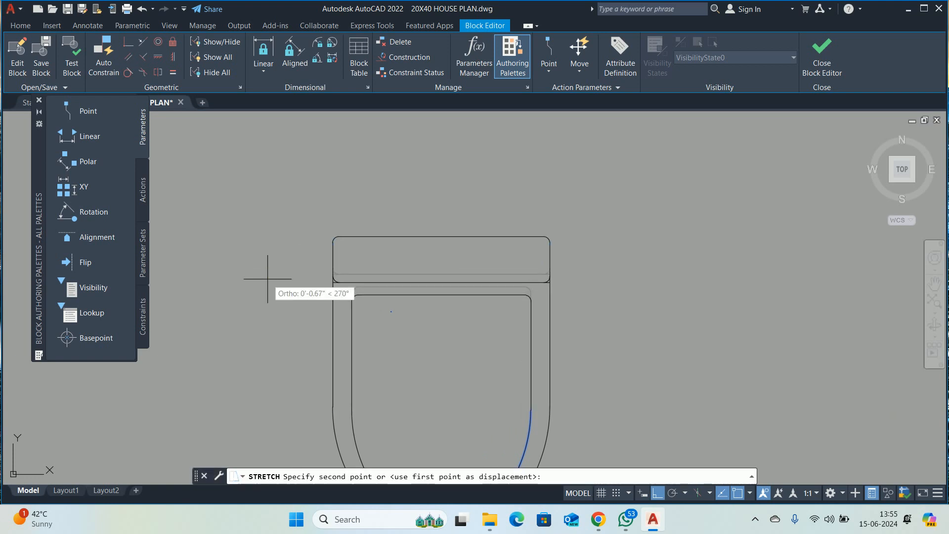
{"action": "left_click", "coordinate": [267, 279]}
{"action": "scroll", "coordinate": [416, 269], "scroll_direction": "up", "scroll_amount": 2}
- Stretch only the dividing line and its two corner arcs about 0.5" further toward the inner outline
{"action": "key", "text": "Return"}
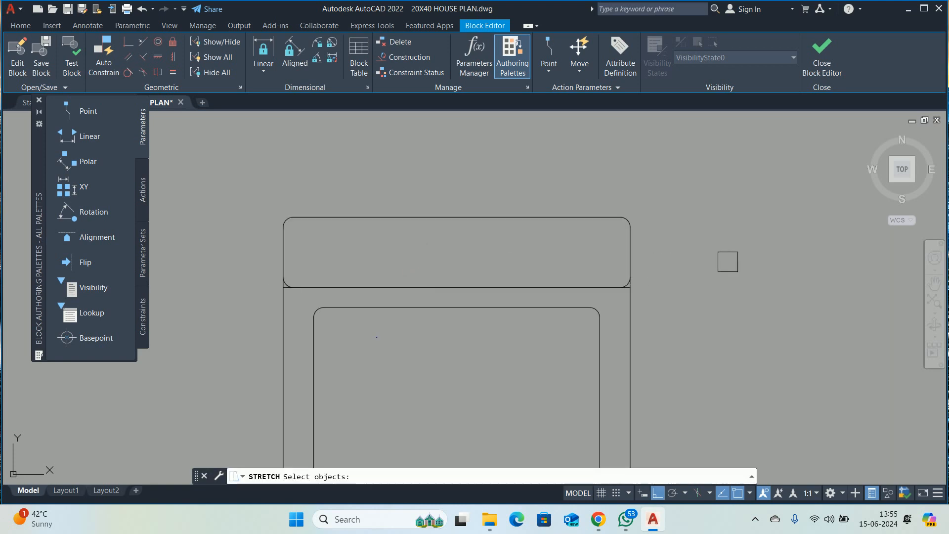
{"action": "left_click", "coordinate": [728, 262]}
{"action": "left_click", "coordinate": [214, 290]}
{"action": "key", "text": "Return"}
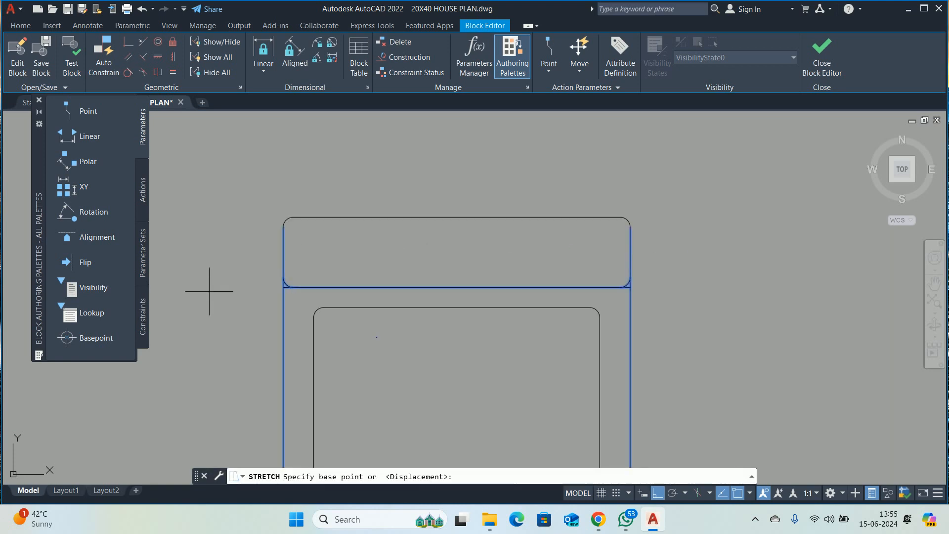
{"action": "left_click", "coordinate": [212, 292]}
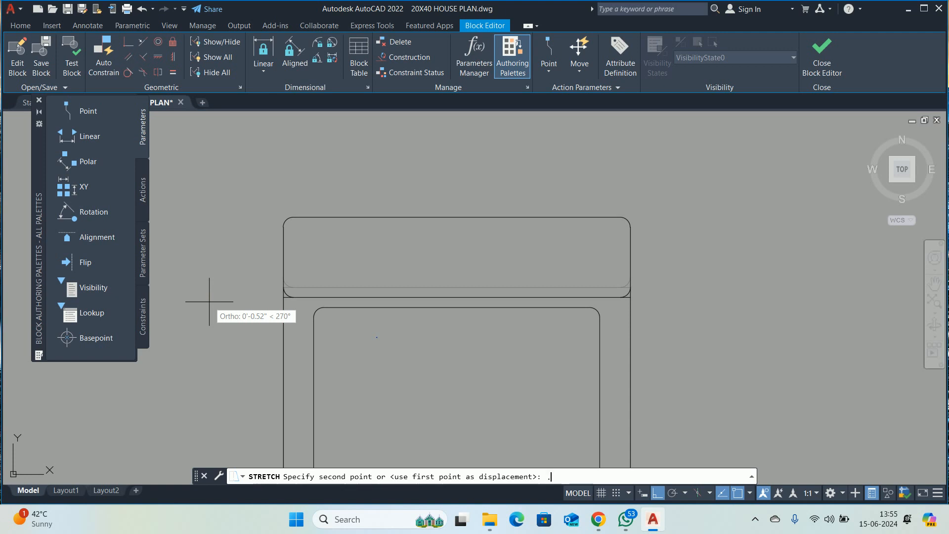
{"action": "key", "text": "Return"}
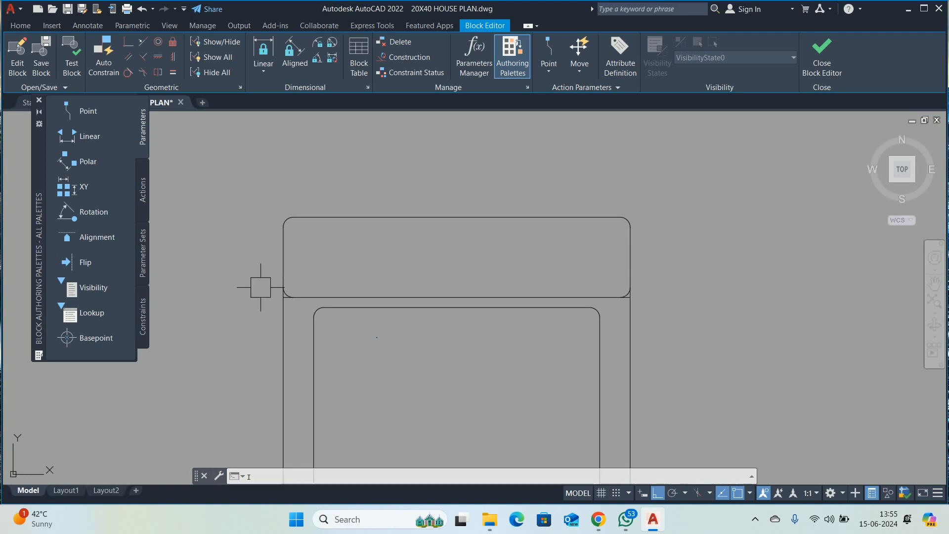
{"action": "key", "text": "Return"}
{"action": "scroll", "coordinate": [261, 287], "scroll_direction": "up", "scroll_amount": 2}
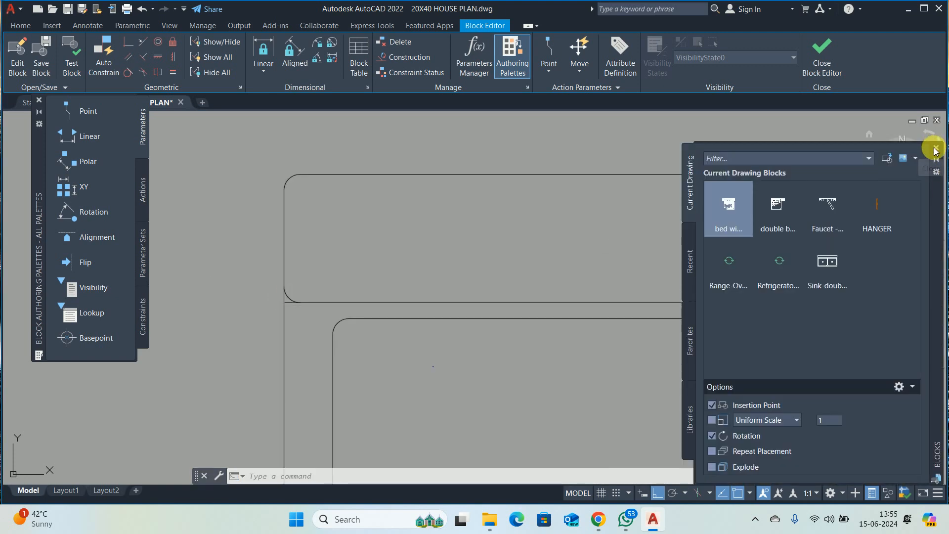
{"action": "left_click", "coordinate": [936, 150]}
- Mirror both corner arcs about the dividing line, keeping the originals, to round the bowl section's back corners
{"action": "type", "text": "mi"}
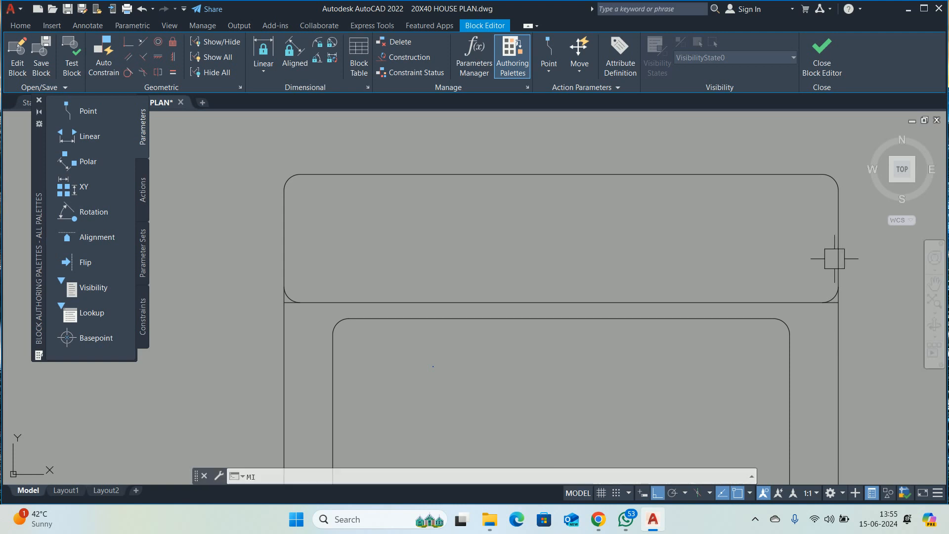
{"action": "key", "text": "Return"}
{"action": "scroll", "coordinate": [839, 280], "scroll_direction": "up", "scroll_amount": 3}
{"action": "scroll", "coordinate": [826, 304], "scroll_direction": "down", "scroll_amount": 3}
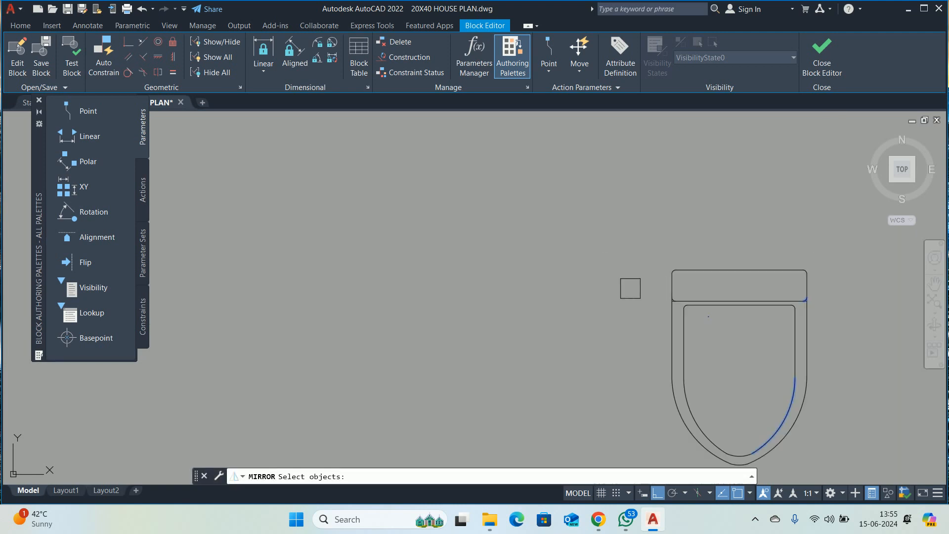
{"action": "scroll", "coordinate": [653, 297], "scroll_direction": "up", "scroll_amount": 5}
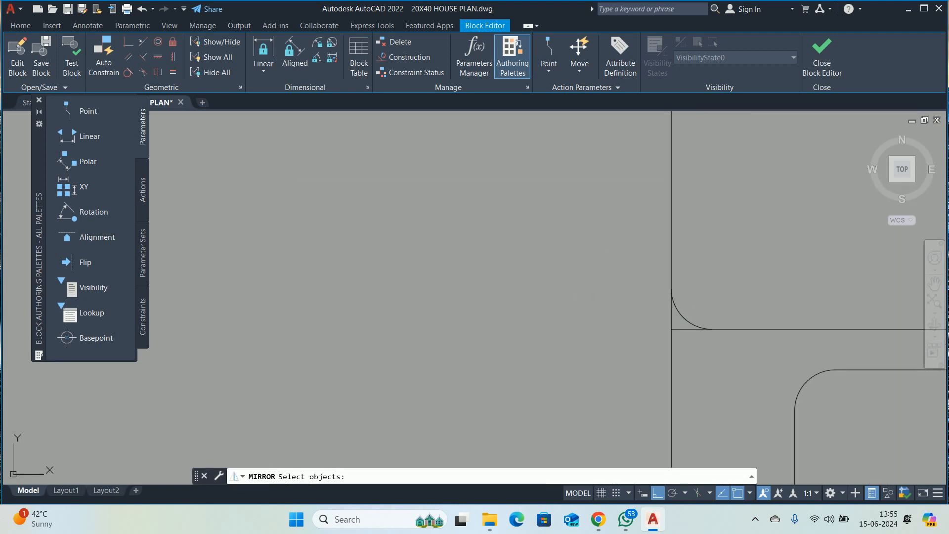
{"action": "left_click", "coordinate": [682, 312]}
{"action": "key", "text": "Return"}
{"action": "left_click", "coordinate": [671, 329]}
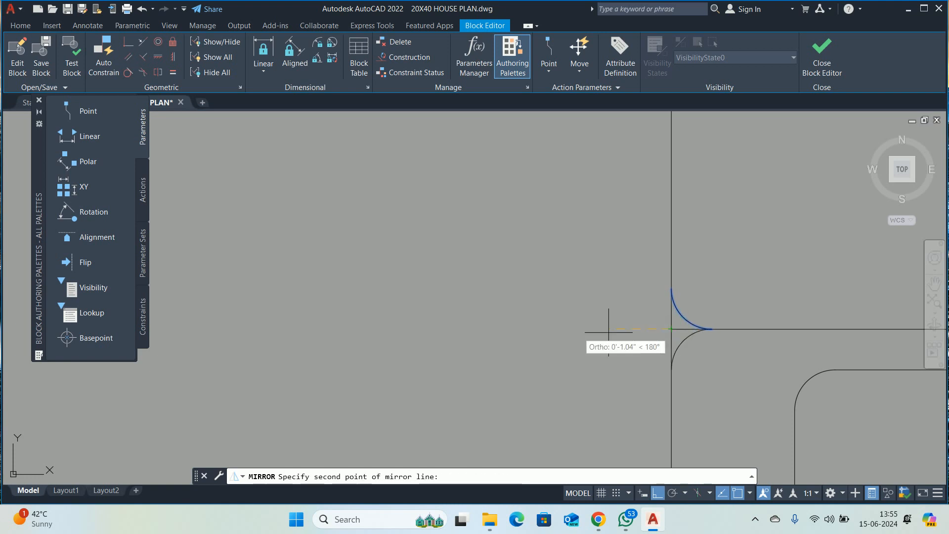
{"action": "left_click", "coordinate": [561, 324]}
{"action": "key", "text": "Return"}
{"action": "scroll", "coordinate": [488, 233], "scroll_direction": "down", "scroll_amount": 5}
{"action": "scroll", "coordinate": [426, 237], "scroll_direction": "up", "scroll_amount": 5}
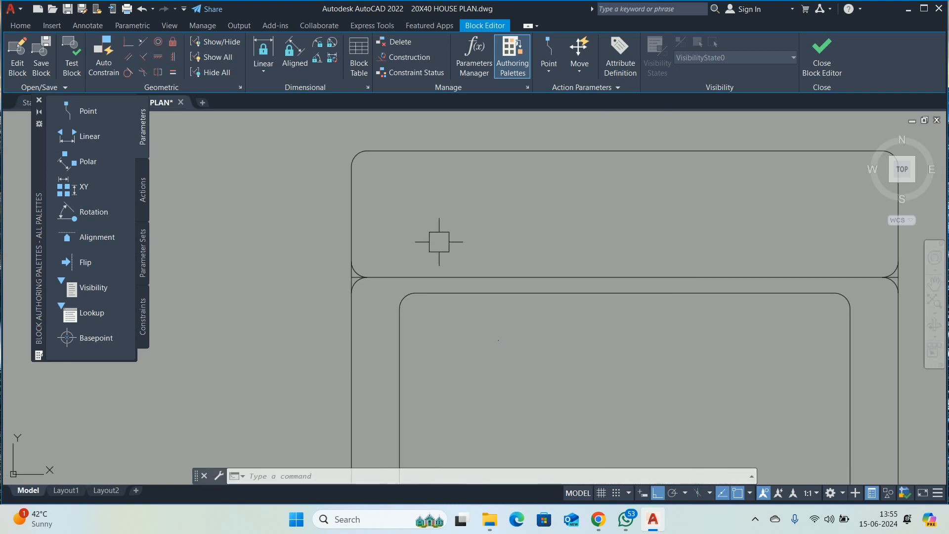
- Trim the leftover line pieces between the paired corner arcs at both ends of the dividing line
{"action": "type", "text": "TRIM"}
{"action": "key", "text": "Return"}
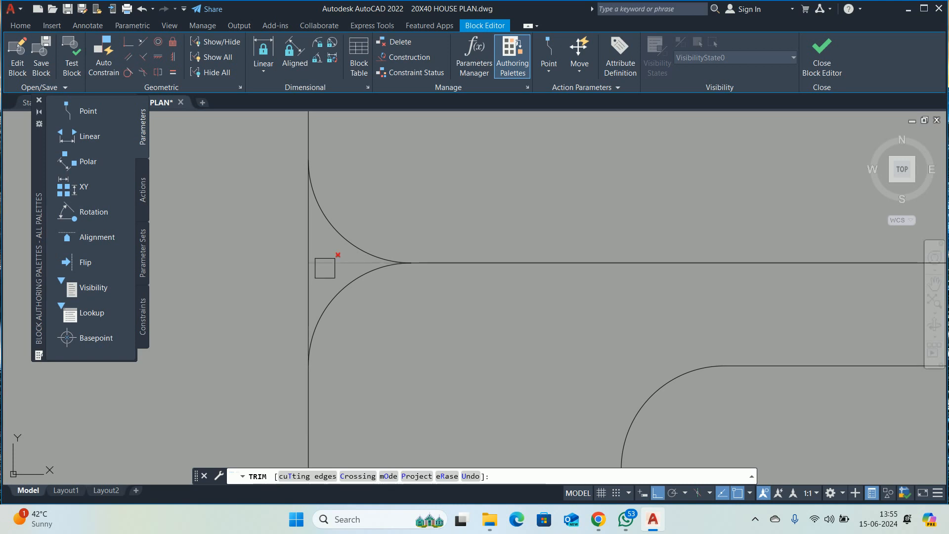
{"action": "scroll", "coordinate": [336, 256], "scroll_direction": "down", "scroll_amount": 3}
{"action": "scroll", "coordinate": [317, 267], "scroll_direction": "up", "scroll_amount": 3}
{"action": "scroll", "coordinate": [536, 284], "scroll_direction": "down", "scroll_amount": 2}
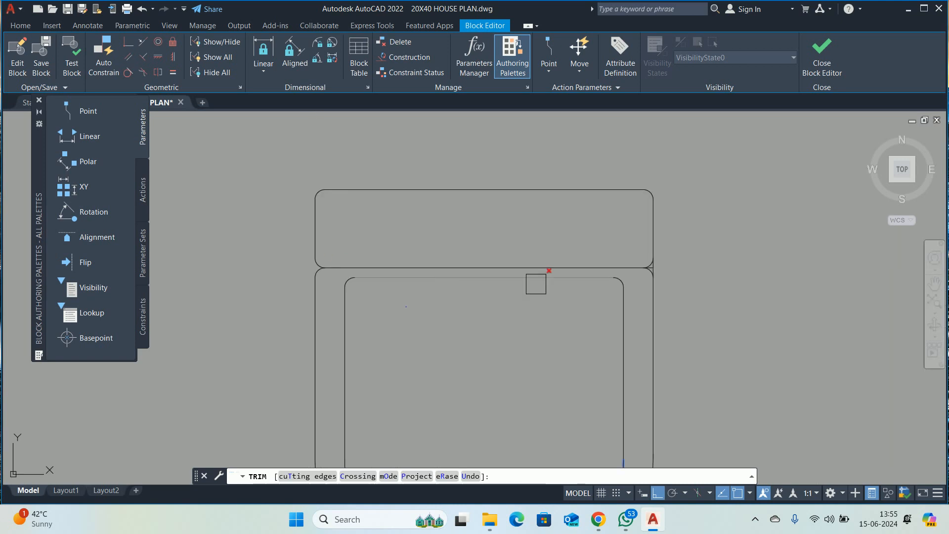
{"action": "scroll", "coordinate": [438, 271], "scroll_direction": "up", "scroll_amount": 4}
{"action": "scroll", "coordinate": [572, 269], "scroll_direction": "down", "scroll_amount": 3}
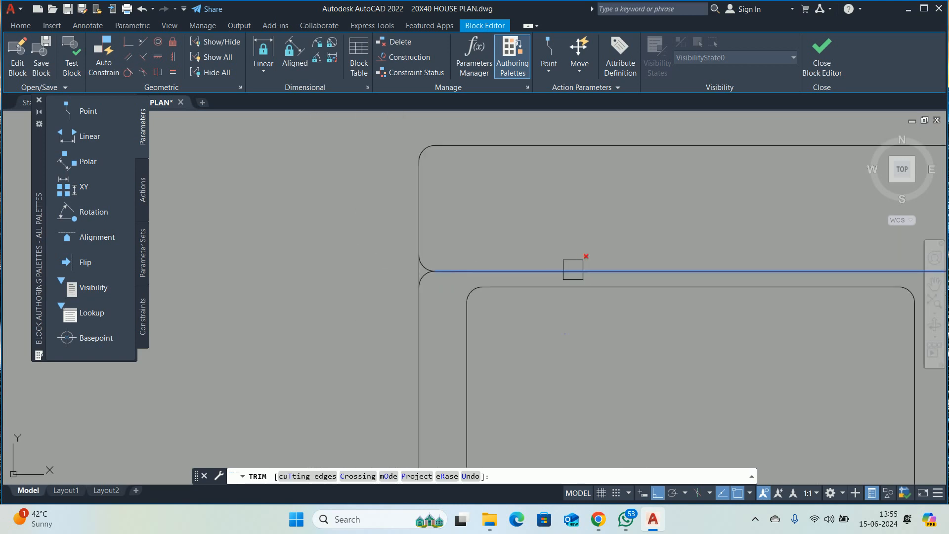
{"action": "scroll", "coordinate": [634, 279], "scroll_direction": "up", "scroll_amount": 3}
{"action": "middle_click_drag", "start_coordinate": [633, 280], "coordinate": [338, 267]}
{"action": "scroll", "coordinate": [633, 273], "scroll_direction": "up", "scroll_amount": 3}
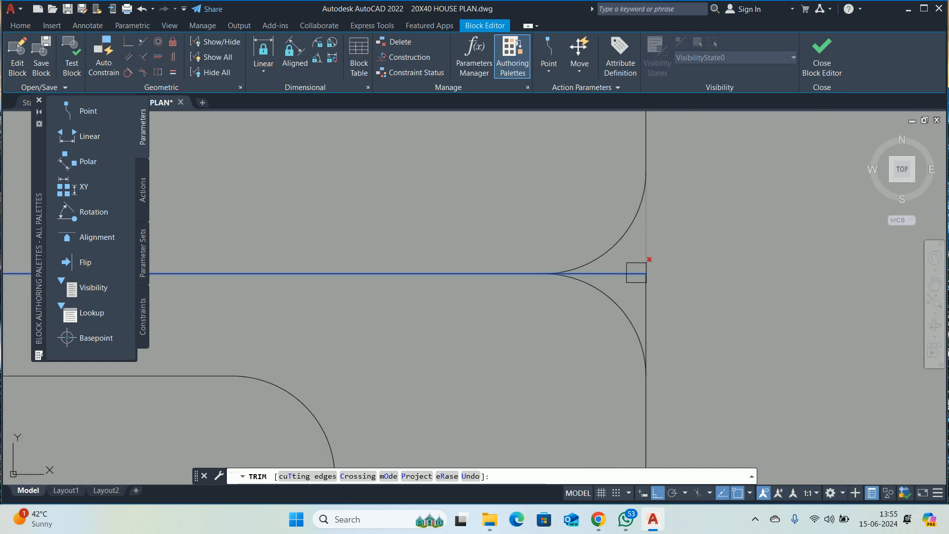
{"action": "key", "text": "Escape"}
- Close the Block Editor and save the changes to the Toilet - top block
{"action": "scroll", "coordinate": [572, 240], "scroll_direction": "down", "scroll_amount": 5}
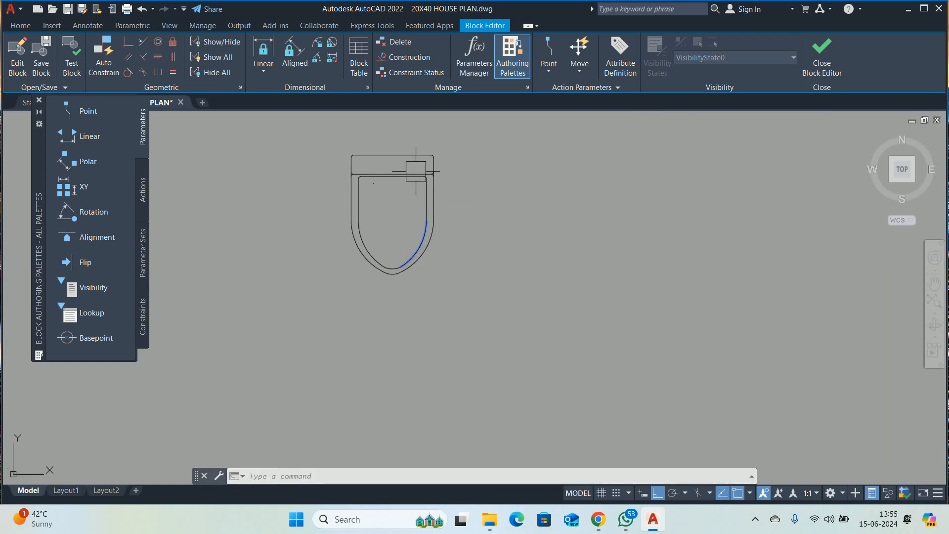
{"action": "left_click", "coordinate": [822, 55]}
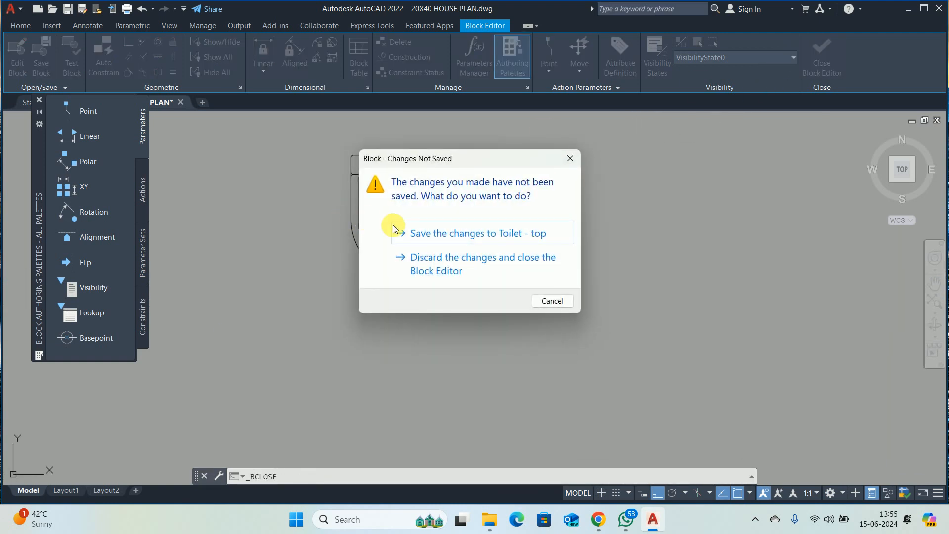
{"action": "left_click", "coordinate": [426, 233]}
- Select the redrawn toilet block in the washroom area of the house plan
{"action": "scroll", "coordinate": [461, 265], "scroll_direction": "up", "scroll_amount": 2}
{"action": "left_click", "coordinate": [461, 266]}
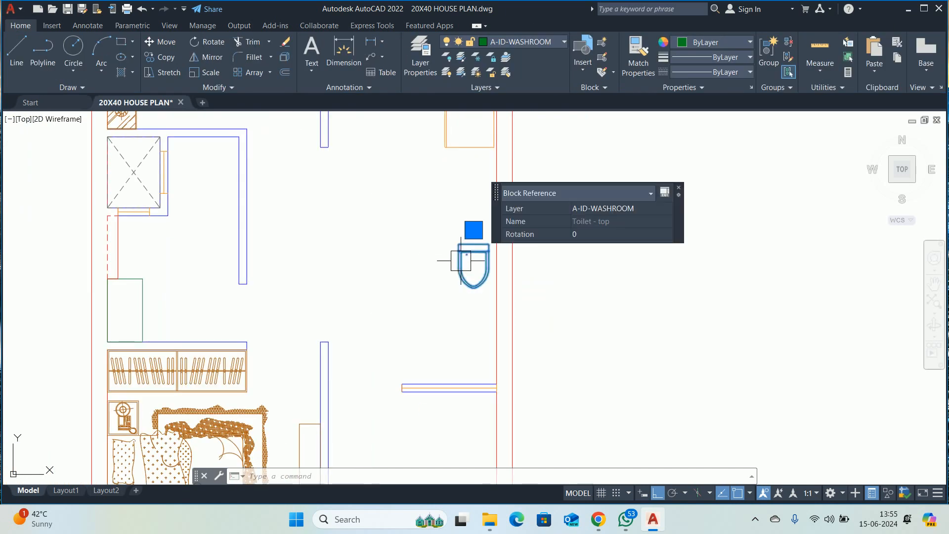
- Set the rotation of the selected toilet block to 90
{"action": "left_click", "coordinate": [588, 240]}
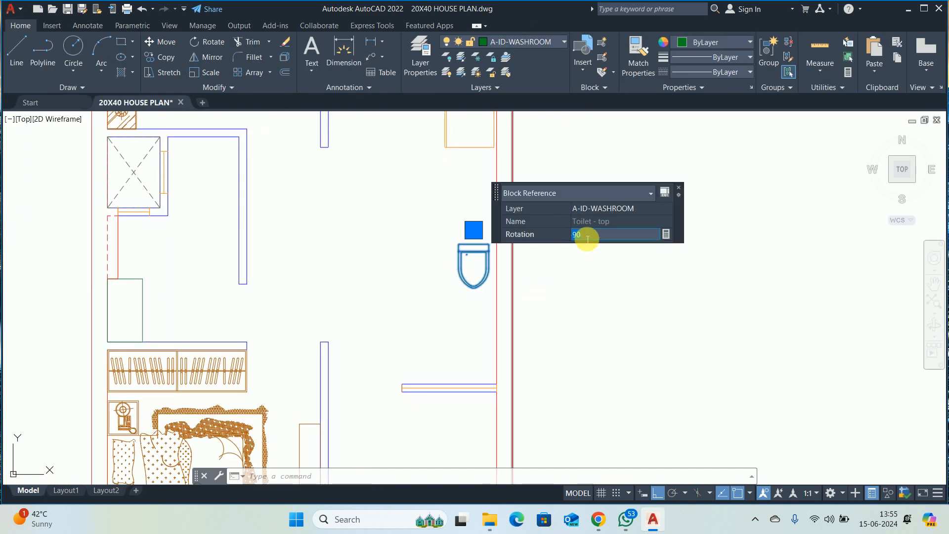
{"action": "key", "text": "Return"}
{"action": "key", "text": "Escape"}
- Move the toilet by its tank's back midpoint onto the solid red line between the shaft and the washroom counter
{"action": "type", "text": "m"}
{"action": "key", "text": "Return"}
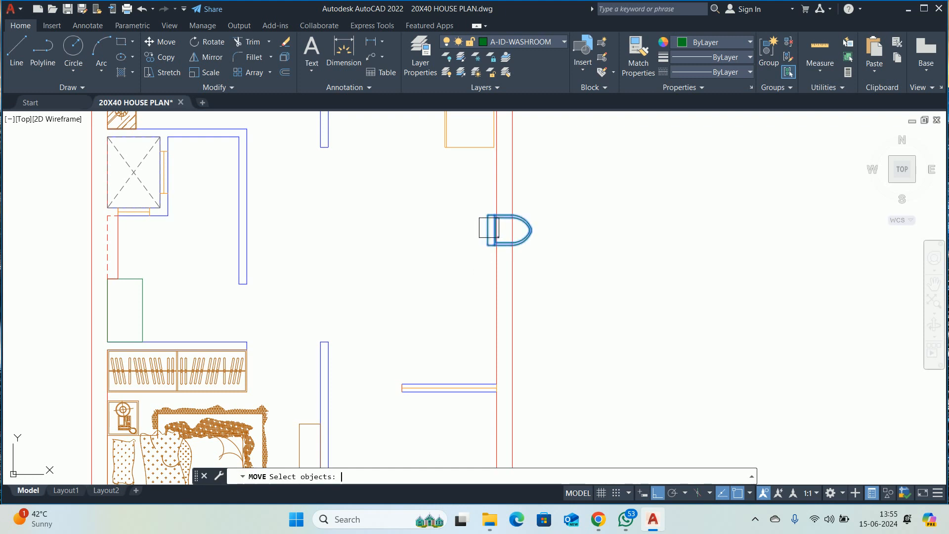
{"action": "left_click", "coordinate": [489, 228]}
{"action": "key", "text": "Return"}
{"action": "scroll", "coordinate": [492, 222], "scroll_direction": "up", "scroll_amount": 3}
{"action": "left_click", "coordinate": [492, 223]}
{"action": "scroll", "coordinate": [689, 248], "scroll_direction": "down", "scroll_amount": 3}
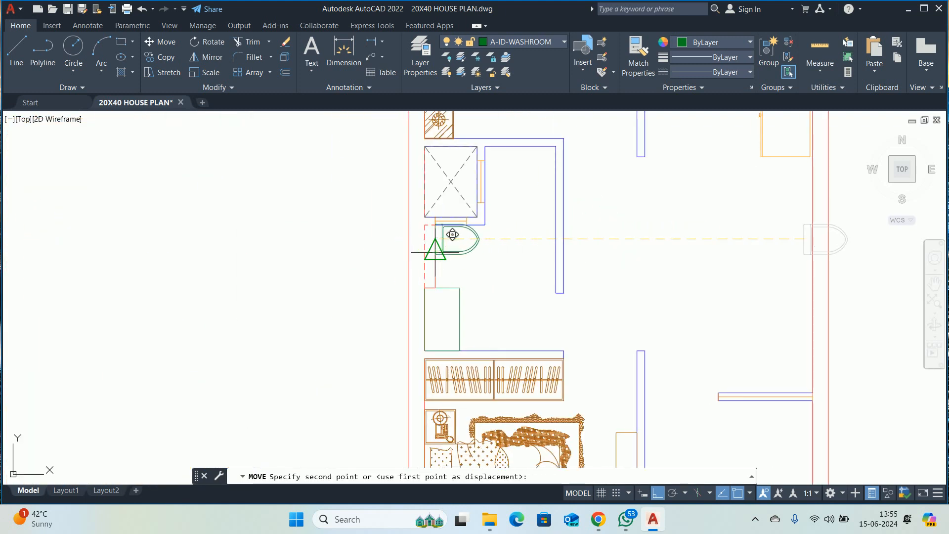
{"action": "left_click", "coordinate": [436, 253]}
{"action": "scroll", "coordinate": [445, 253], "scroll_direction": "up", "scroll_amount": 3}
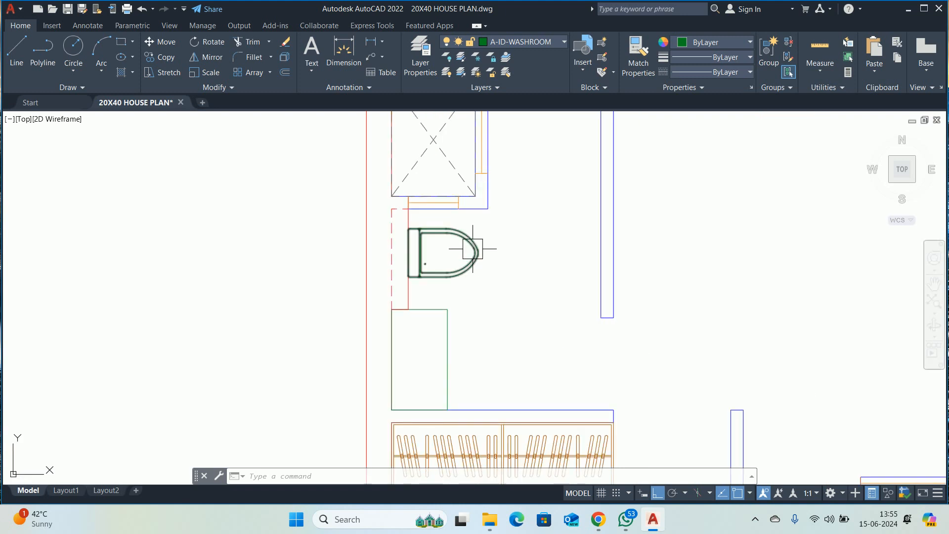
{"action": "scroll", "coordinate": [376, 251], "scroll_direction": "up", "scroll_amount": 2}
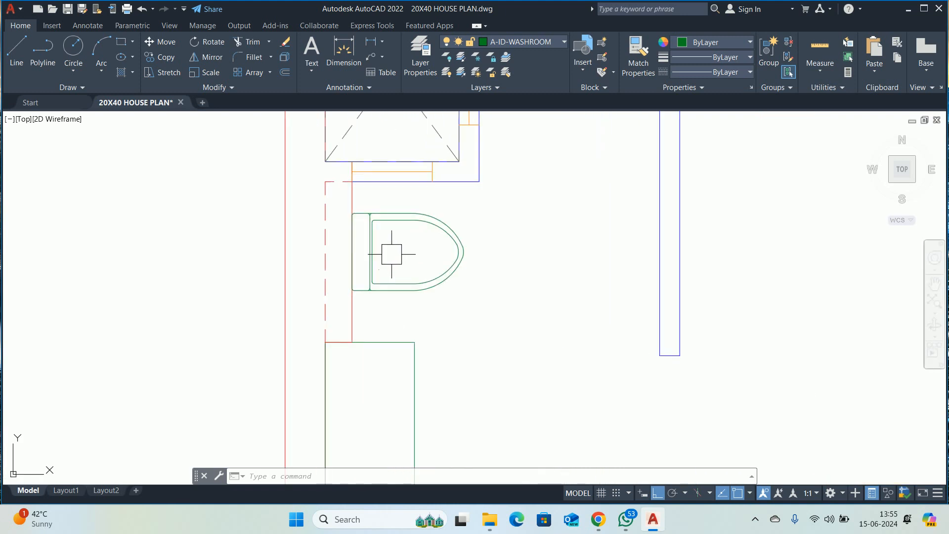
- Measure the vertical gaps from the toilet to the shaft wall above and to the green counter below
{"action": "type", "text": "li"}
{"action": "key", "text": "Return"}
{"action": "left_click", "coordinate": [370, 214]}
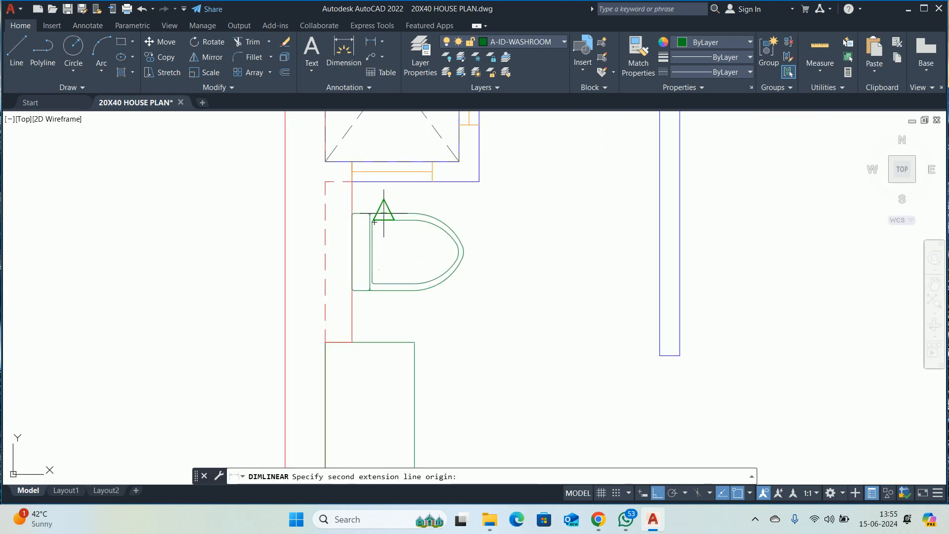
{"action": "left_click", "coordinate": [384, 181]}
{"action": "key", "text": "Escape"}
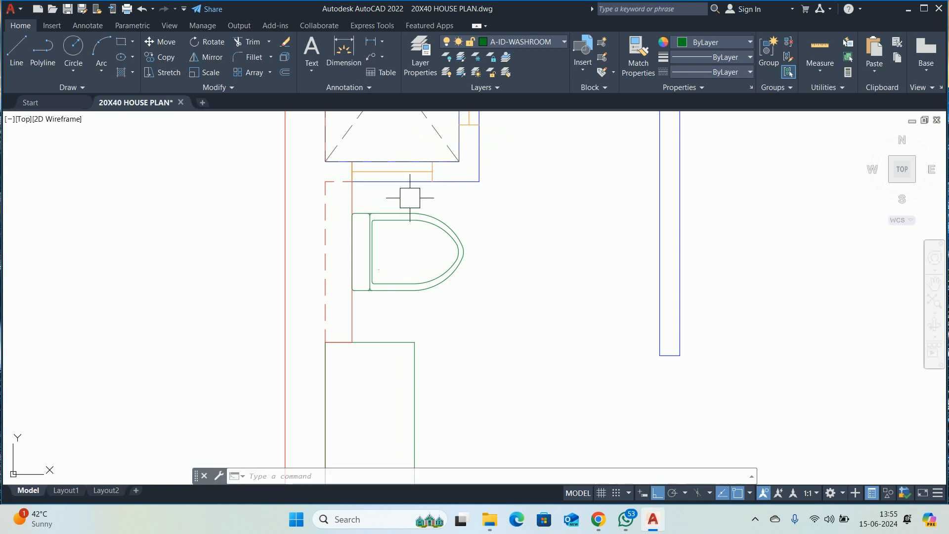
{"action": "key", "text": "Return"}
{"action": "left_click", "coordinate": [384, 290]}
{"action": "left_click", "coordinate": [381, 342]}
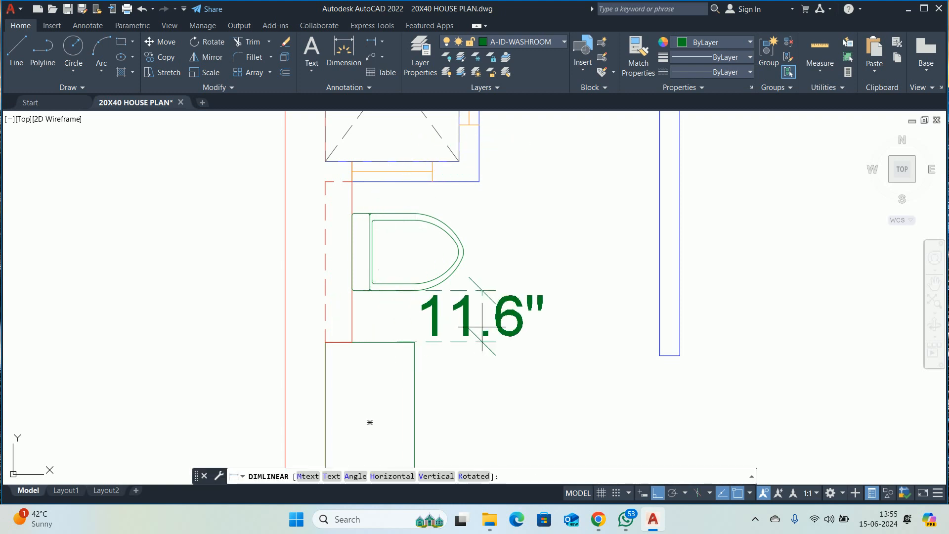
{"action": "key", "text": "Escape"}
- Move the toilet 2" straight down toward the counter
{"action": "type", "text": "m"}
{"action": "key", "text": "Return"}
{"action": "left_click", "coordinate": [434, 287]}
{"action": "key", "text": "Return"}
{"action": "left_click", "coordinate": [533, 271]}
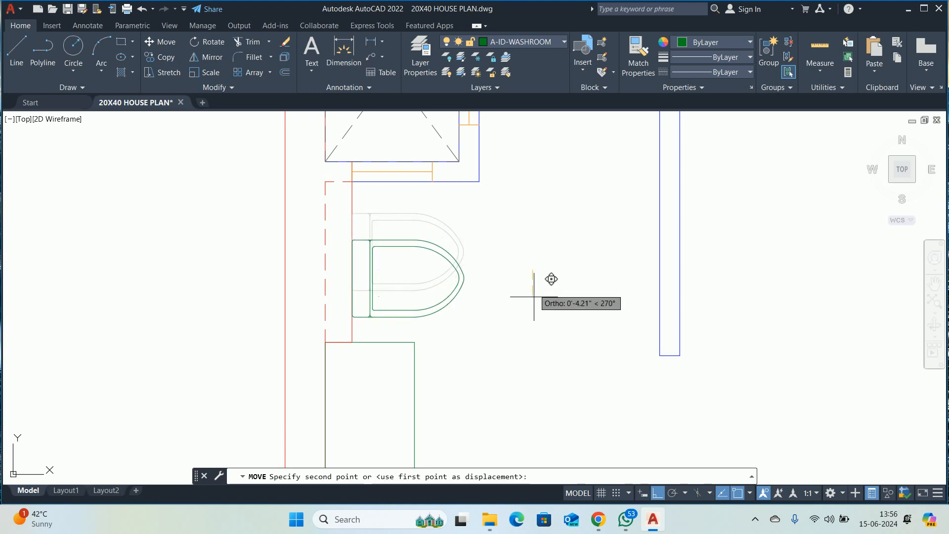
{"action": "type", "text": "2"}
{"action": "key", "text": "Return"}
- Check the toilet's gaps to the shaft wall and the counter again with linear dimensions
{"action": "type", "text": "dli"}
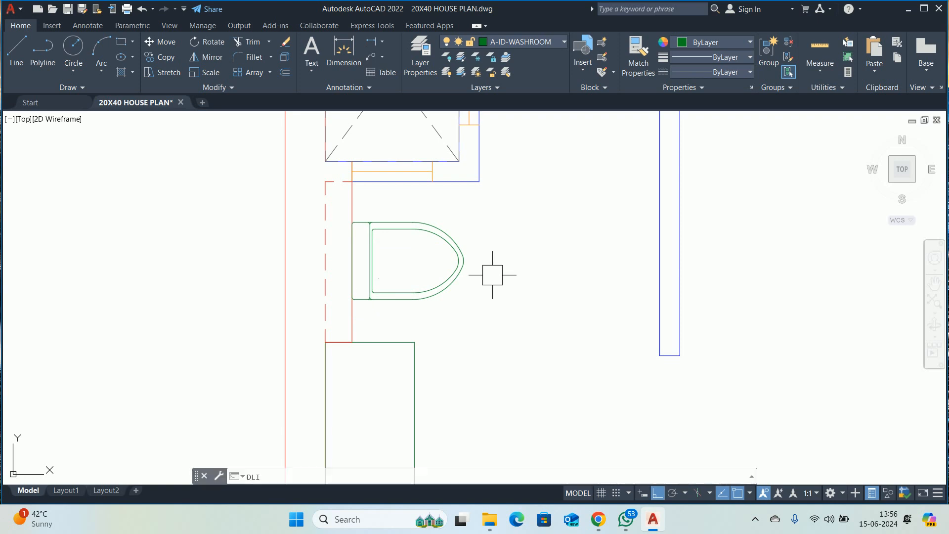
{"action": "key", "text": "Return"}
{"action": "left_click", "coordinate": [384, 222]}
{"action": "left_click", "coordinate": [387, 188]}
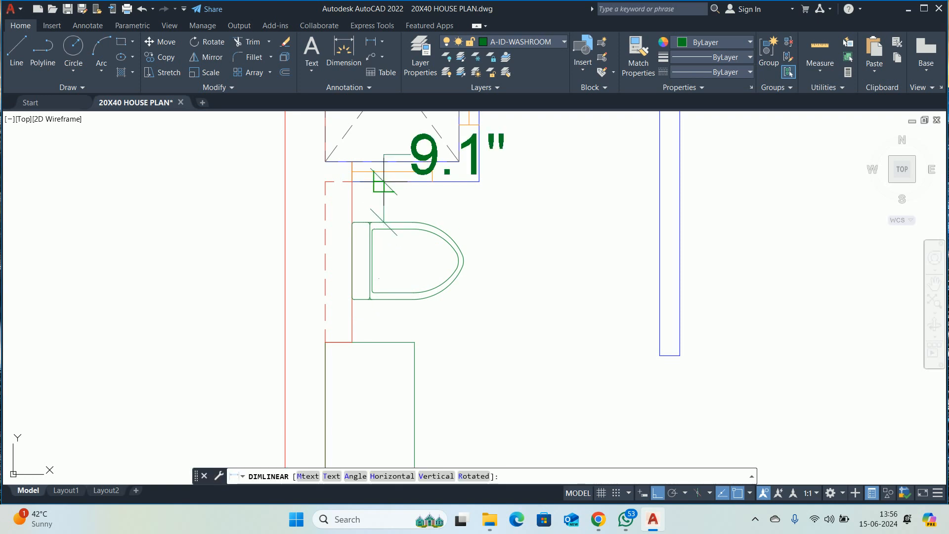
{"action": "key", "text": "Escape"}
{"action": "key", "text": "space"}
{"action": "left_click", "coordinate": [384, 299]}
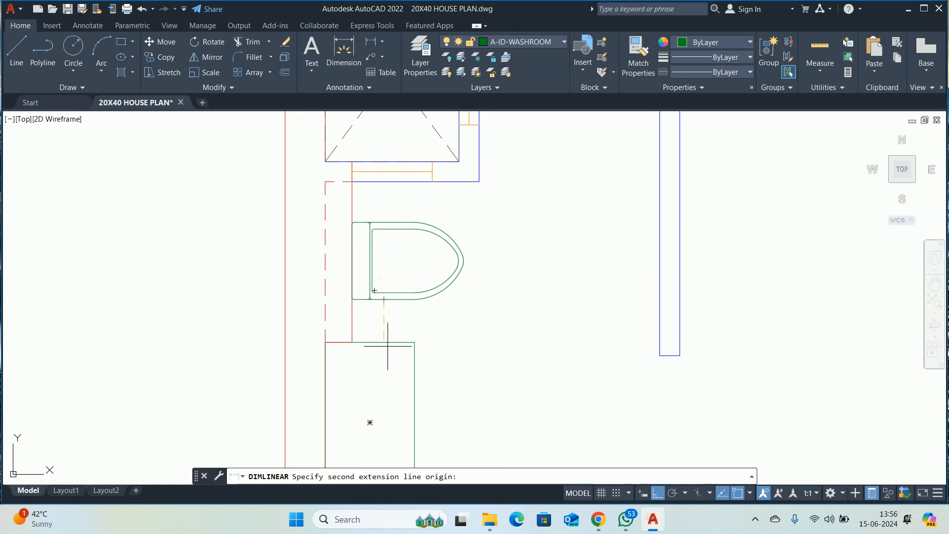
{"action": "left_click", "coordinate": [383, 341]}
{"action": "key", "text": "Escape"}
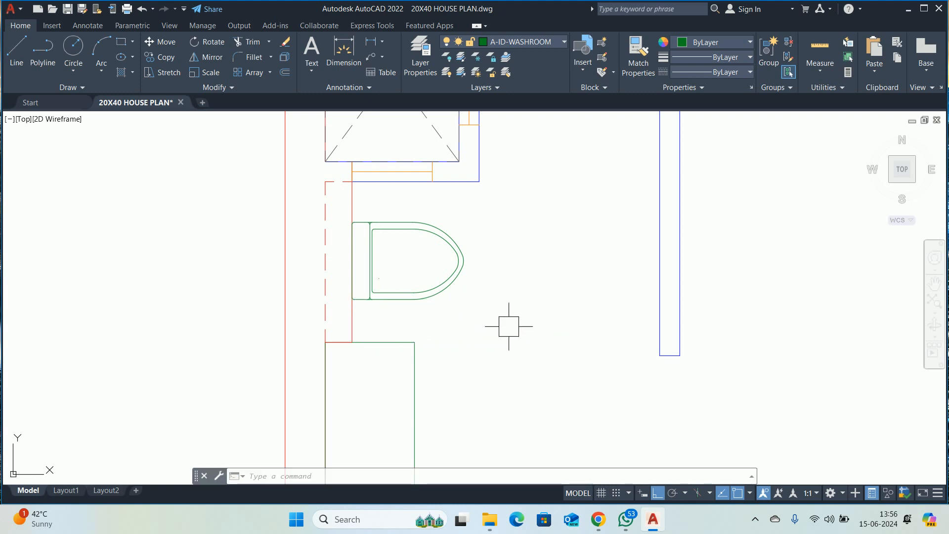
- Shift the toilet very slightly further down to even out the gaps on both sides
{"action": "type", "text": "m"}
{"action": "key", "text": "space"}
{"action": "left_click", "coordinate": [462, 275]}
{"action": "key", "text": "space"}
{"action": "left_click", "coordinate": [516, 262]}
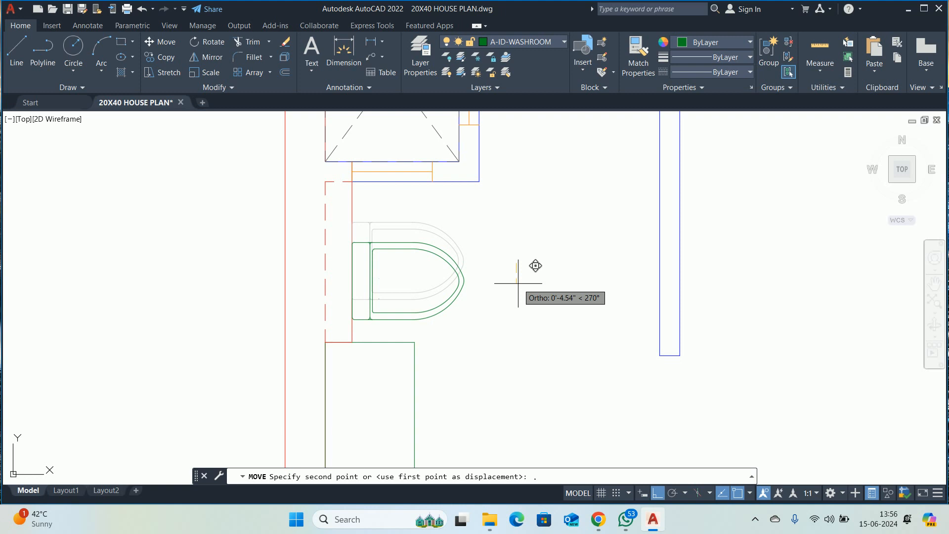
{"action": "key", "text": "Escape"}
{"action": "type", "text": "dli"}
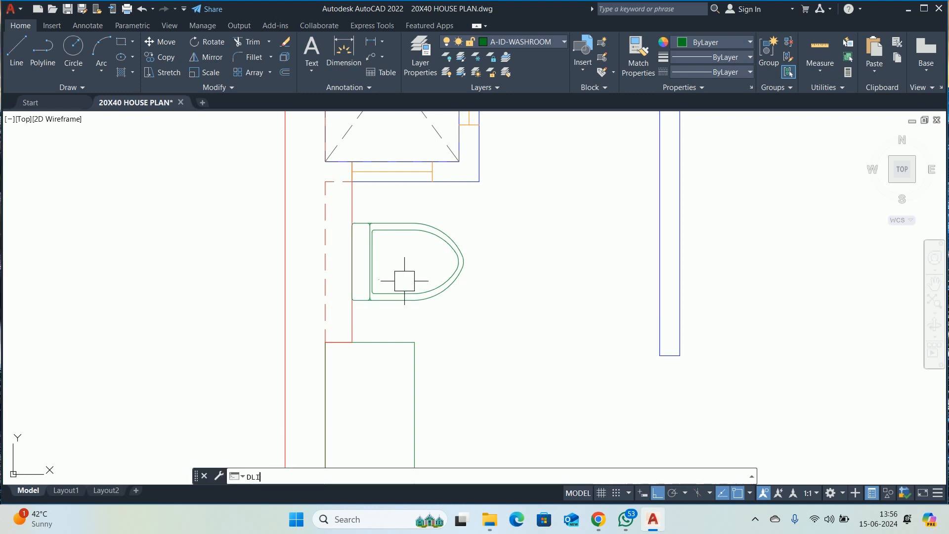
{"action": "key", "text": "space"}
{"action": "left_click", "coordinate": [395, 227]}
{"action": "key", "text": "Escape"}
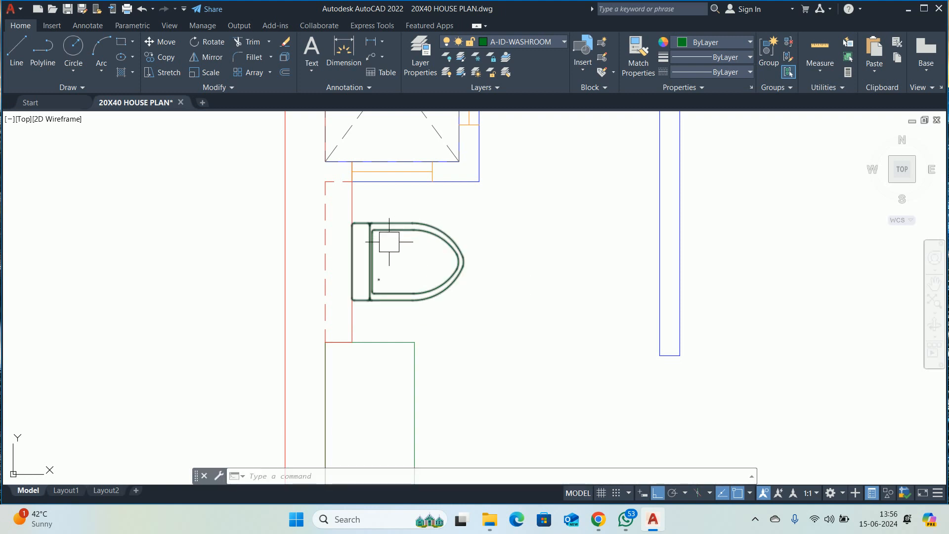
- Try moving the toilet's back edge horizontally onto the dashed red line behind it
{"action": "type", "text": "m"}
{"action": "key", "text": "space"}
{"action": "left_click", "coordinate": [370, 266]}
{"action": "key", "text": "space"}
{"action": "scroll", "coordinate": [341, 267], "scroll_direction": "up", "scroll_amount": 2}
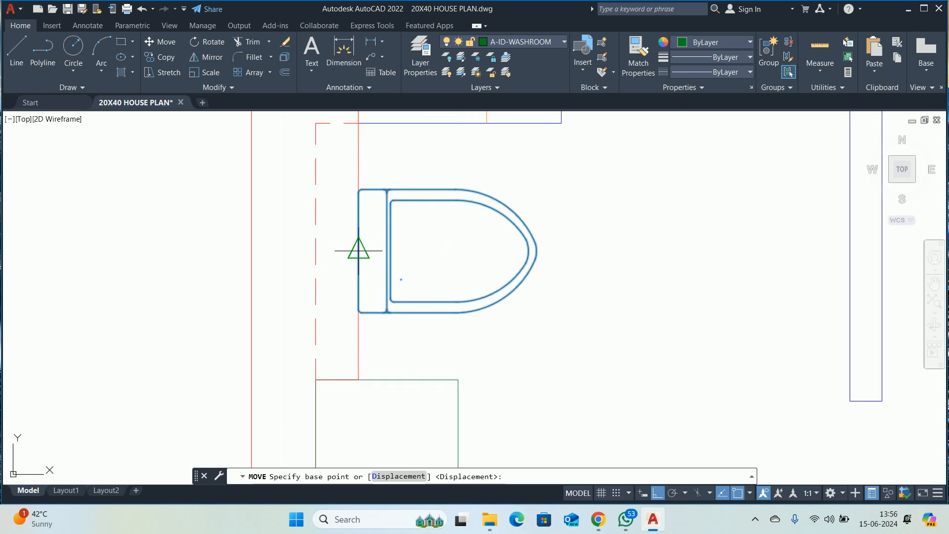
{"action": "left_click", "coordinate": [358, 251]}
{"action": "left_click", "coordinate": [313, 258]}
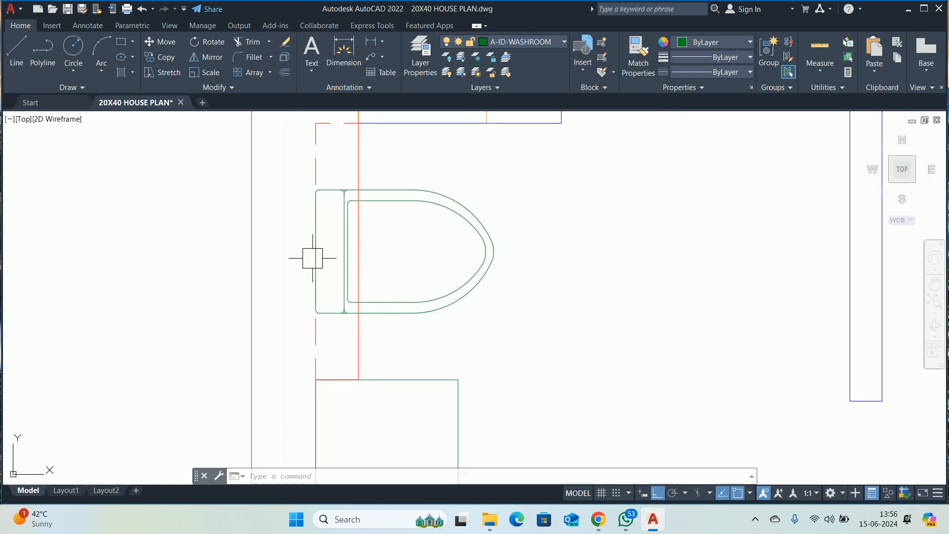
- Move the toilet horizontally back so its tank sits against the solid red line
{"action": "type", "text": "m"}
{"action": "key", "text": "space"}
{"action": "left_click", "coordinate": [410, 296]}
{"action": "key", "text": "space"}
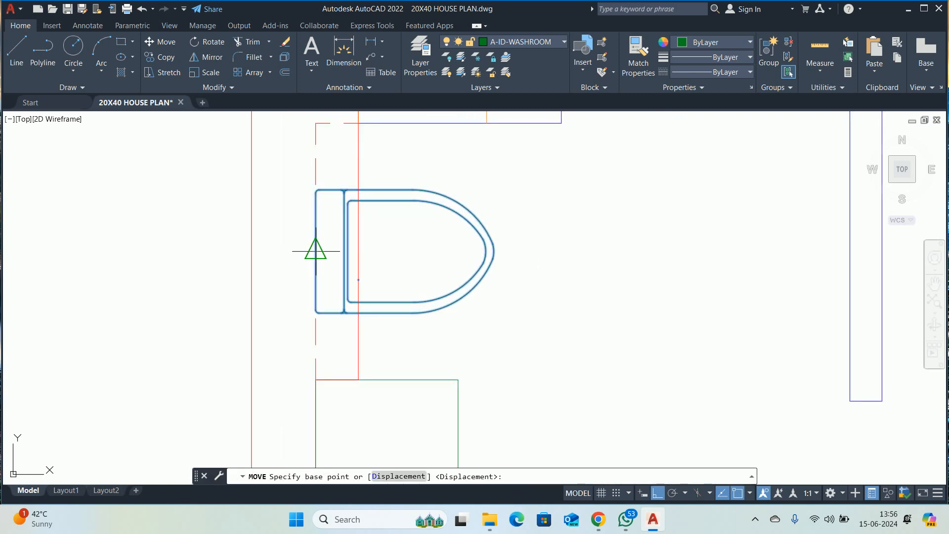
{"action": "left_click", "coordinate": [316, 251]}
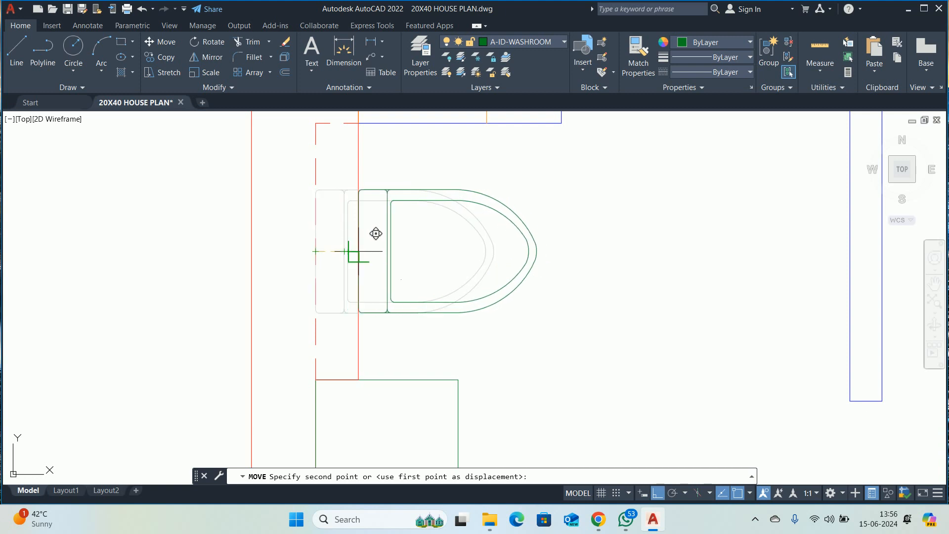
{"action": "left_click", "coordinate": [358, 252]}
- Open the Toilet - top block in the Block Editor
{"action": "scroll", "coordinate": [409, 286], "scroll_direction": "up", "scroll_amount": 6}
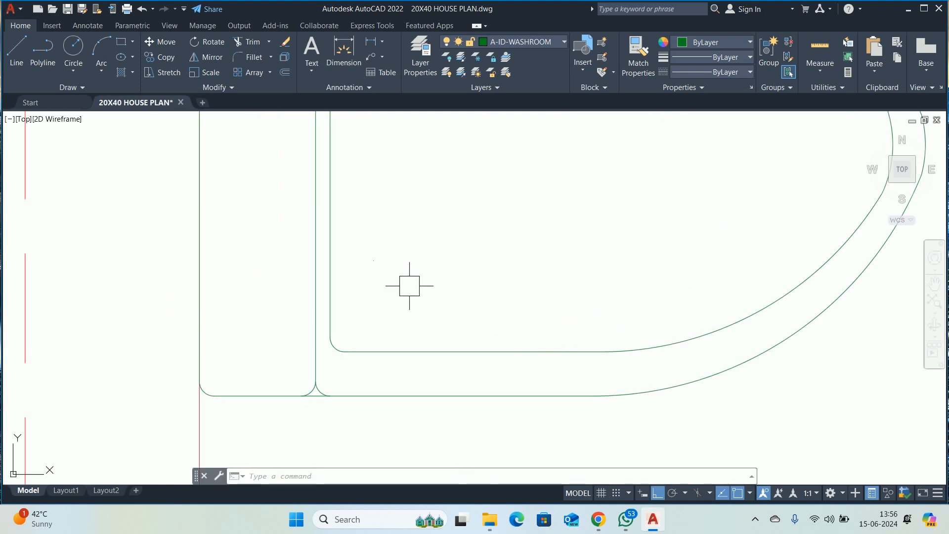
{"action": "left_click", "coordinate": [355, 284]}
{"action": "left_click", "coordinate": [328, 290]}
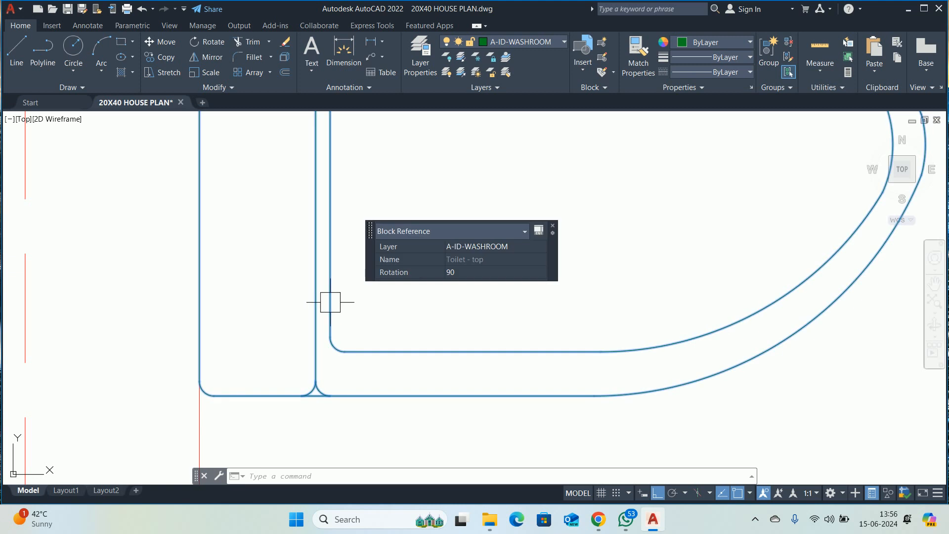
{"action": "double_click", "coordinate": [330, 302]}
{"action": "left_click", "coordinate": [465, 341]}
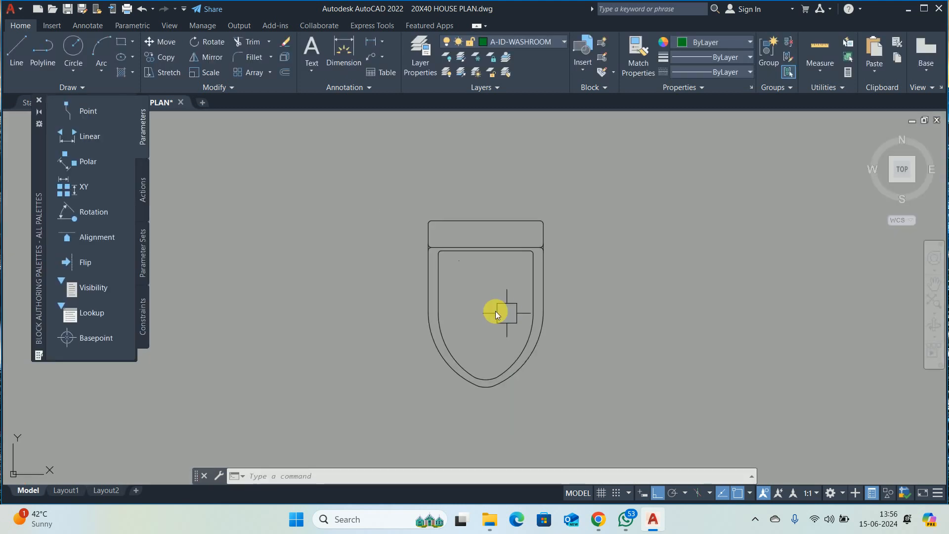
- Delete the two stray points inside the toilet bowl, then close the Block Editor and save the changes to the block
{"action": "left_click", "coordinate": [494, 311]}
{"action": "left_click", "coordinate": [453, 258]}
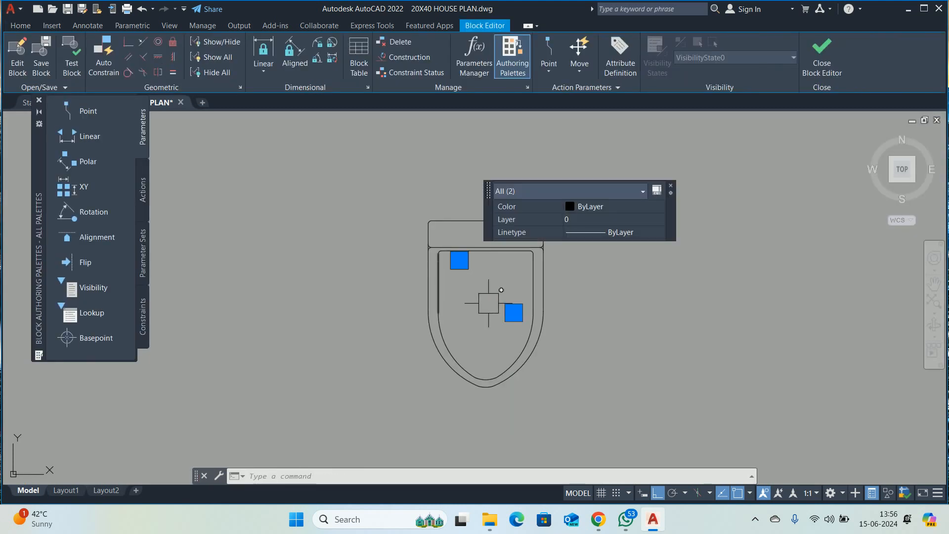
{"action": "key", "text": "Escape"}
{"action": "left_click", "coordinate": [814, 54]}
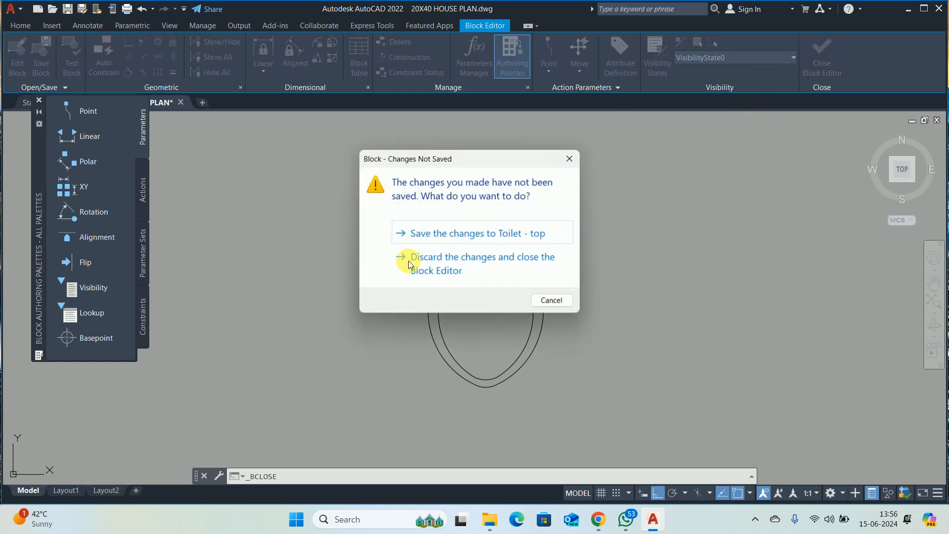
{"action": "left_click", "coordinate": [424, 236]}
- Draw a horizontal line across the washroom from the shaft wall's lower outer corner to the opposite partition wall
{"action": "scroll", "coordinate": [403, 260], "scroll_direction": "down", "scroll_amount": 5}
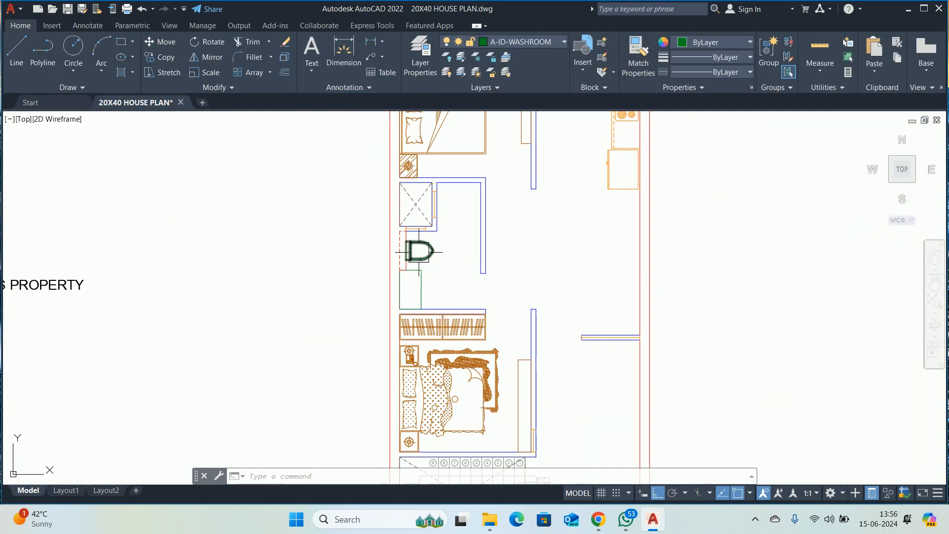
{"action": "scroll", "coordinate": [347, 270], "scroll_direction": "up", "scroll_amount": 4}
{"action": "middle_click_drag", "start_coordinate": [355, 266], "coordinate": [328, 276]}
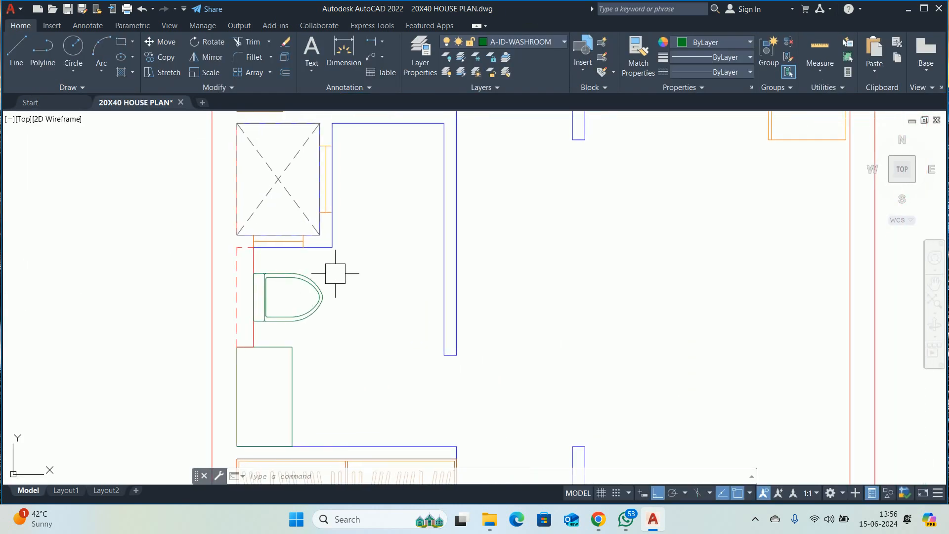
{"action": "key", "text": "l"}
{"action": "key", "text": "Return"}
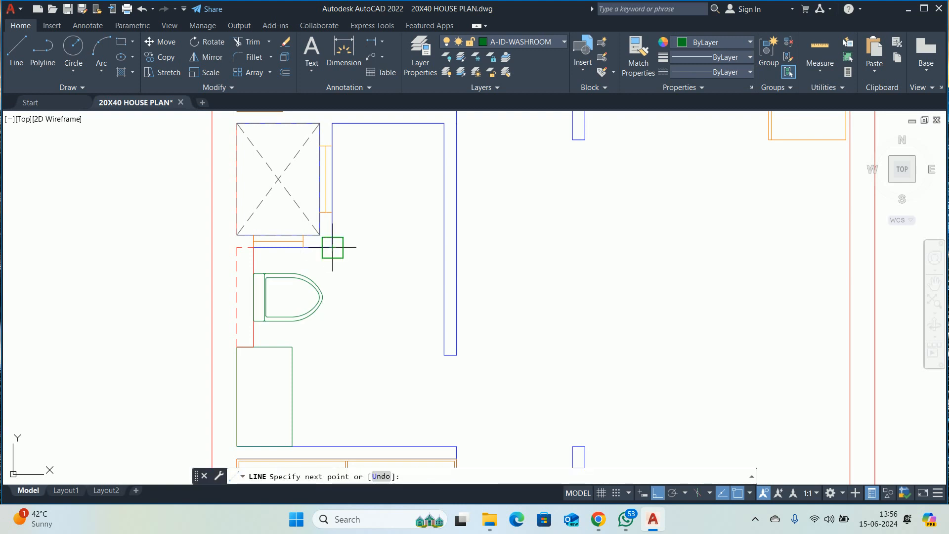
{"action": "left_click", "coordinate": [444, 247]}
{"action": "key", "text": "Return"}
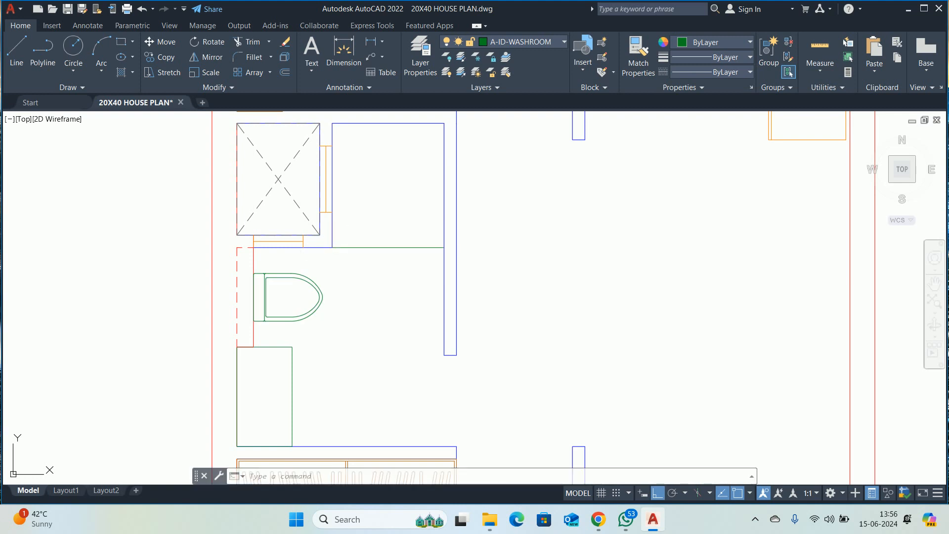
- Offset the new horizontal line 0.5" downward
{"action": "middle_click_drag", "start_coordinate": [392, 257], "coordinate": [365, 278]}
{"action": "key", "text": "o"}
{"action": "key", "text": "Return"}
{"action": "type", "text": ".5"}
{"action": "key", "text": "Return"}
{"action": "scroll", "coordinate": [351, 277], "scroll_direction": "up", "scroll_amount": 2}
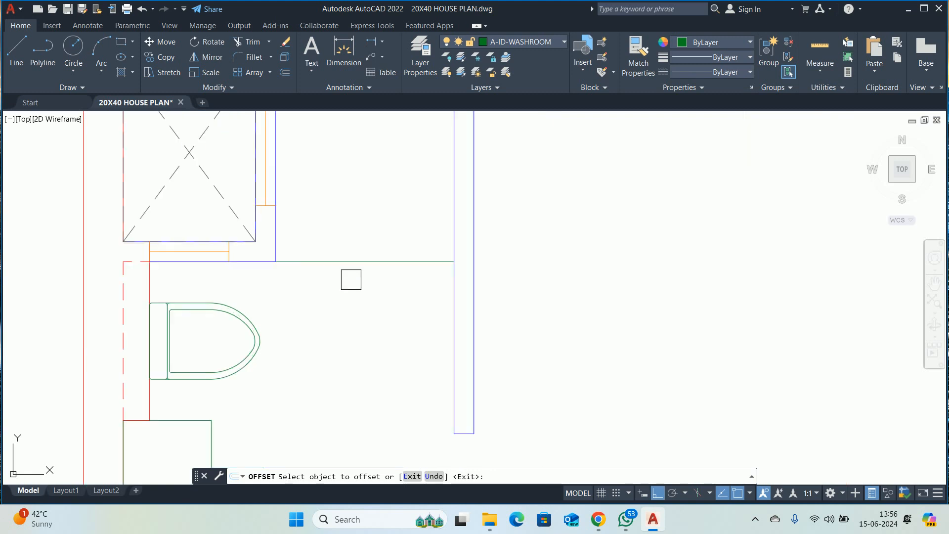
{"action": "left_click", "coordinate": [341, 257]}
{"action": "left_click", "coordinate": [339, 295]}
{"action": "key", "text": "Return"}
- Offset the second horizontal line 0.75" downward and erase the original line at the wall corner
{"action": "scroll", "coordinate": [346, 275], "scroll_direction": "up", "scroll_amount": 5}
{"action": "key", "text": "Return"}
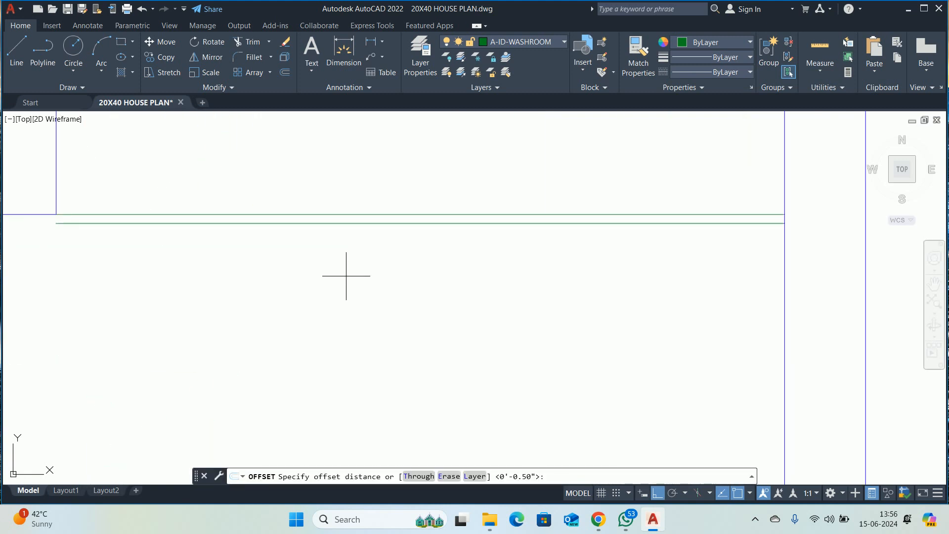
{"action": "type", "text": ".75"}
{"action": "key", "text": "Return"}
{"action": "left_click", "coordinate": [320, 223]}
{"action": "left_click", "coordinate": [306, 232]}
{"action": "key", "text": "Return"}
{"action": "key", "text": "Return"}
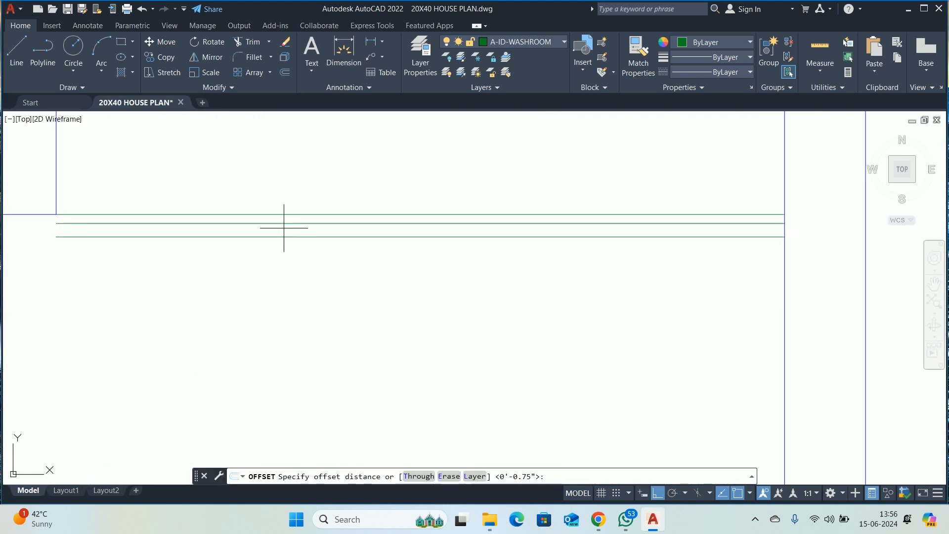
{"action": "key", "text": "Escape"}
{"action": "left_click", "coordinate": [271, 213]}
{"action": "key", "text": "Escape"}
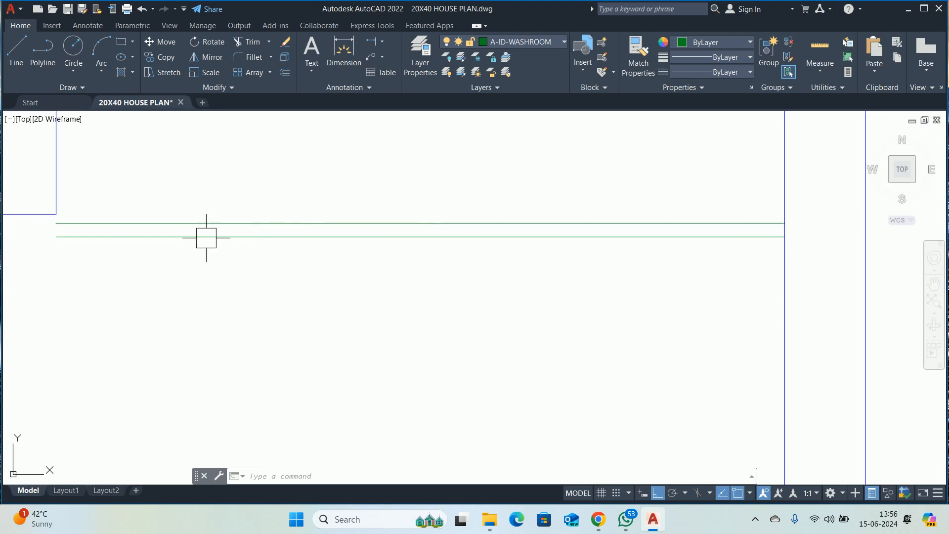
- Draw a short vertical line closing the partition's left end, from the upper line's endpoint to the lower line's endpoint
{"action": "middle_click_drag", "start_coordinate": [206, 233], "coordinate": [551, 296]}
{"action": "scroll", "coordinate": [531, 306], "scroll_direction": "down", "scroll_amount": 2}
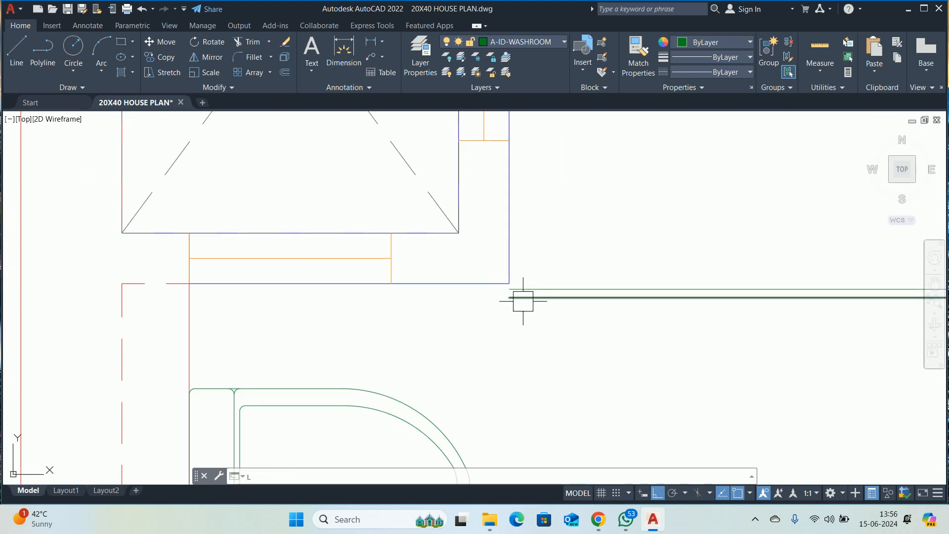
{"action": "scroll", "coordinate": [515, 297], "scroll_direction": "up", "scroll_amount": 4}
{"action": "type", "text": "l"}
{"action": "key", "text": "Return"}
{"action": "left_click", "coordinate": [491, 278]}
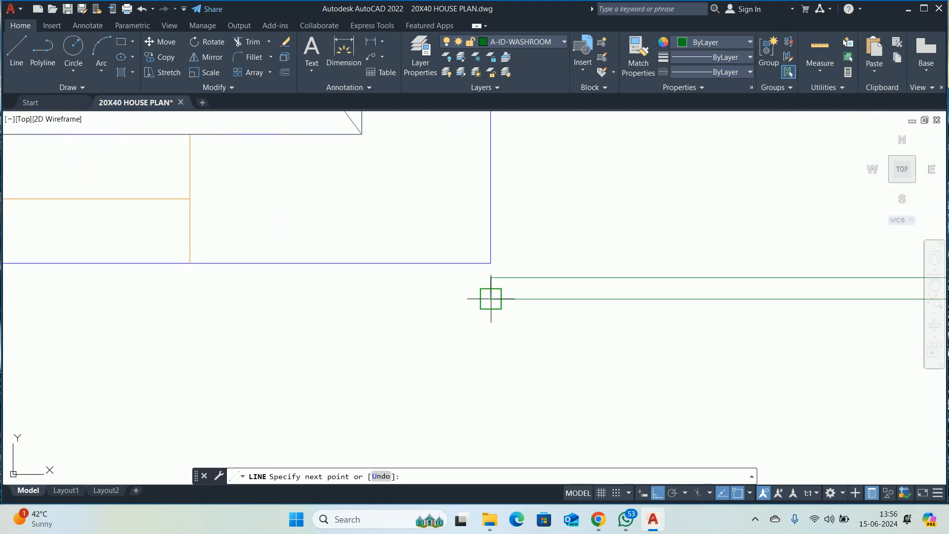
{"action": "key", "text": "Escape"}
- Stretch the closed left end of the partition 1.5" to the left, past the shaft wall's corner
{"action": "type", "text": "s"}
{"action": "key", "text": "Return"}
{"action": "left_click", "coordinate": [514, 271]}
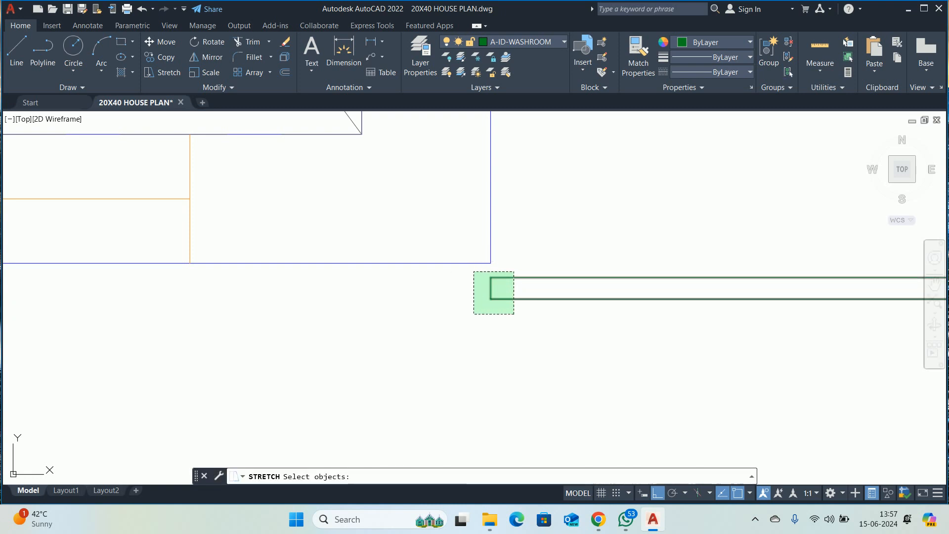
{"action": "left_click", "coordinate": [474, 314]}
{"action": "key", "text": "Return"}
{"action": "left_click", "coordinate": [441, 334]}
{"action": "type", "text": "1.5"}
{"action": "key", "text": "Return"}
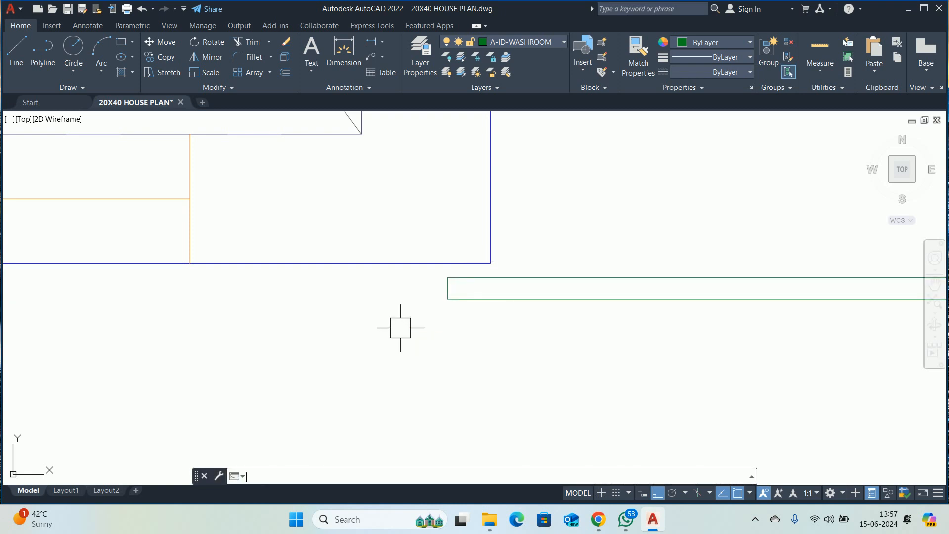
- Draw a short vertical line between the partition's two line ends where they meet the right-hand wall
{"action": "scroll", "coordinate": [437, 297], "scroll_direction": "down", "scroll_amount": 8}
{"action": "scroll", "coordinate": [604, 302], "scroll_direction": "up", "scroll_amount": 2}
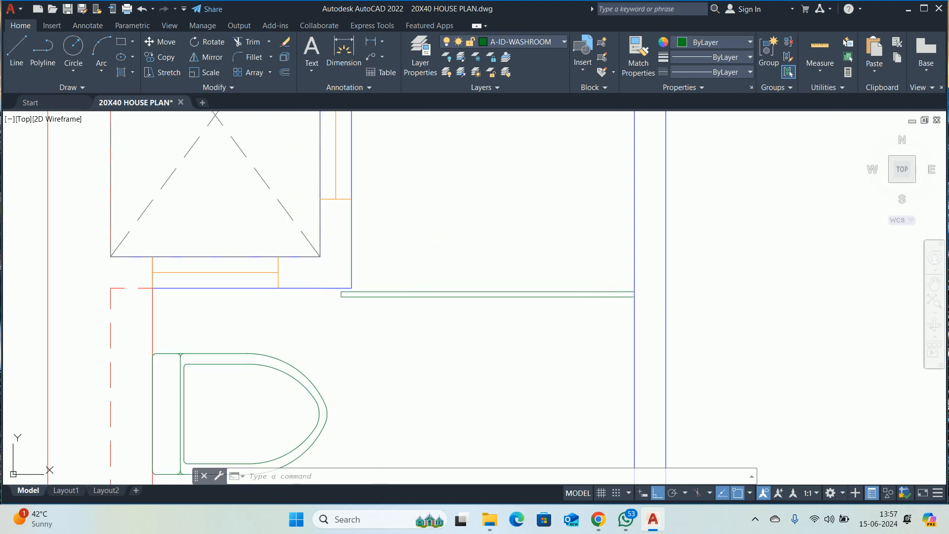
{"action": "type", "text": "l"}
{"action": "key", "text": "Return"}
{"action": "scroll", "coordinate": [626, 287], "scroll_direction": "up", "scroll_amount": 6}
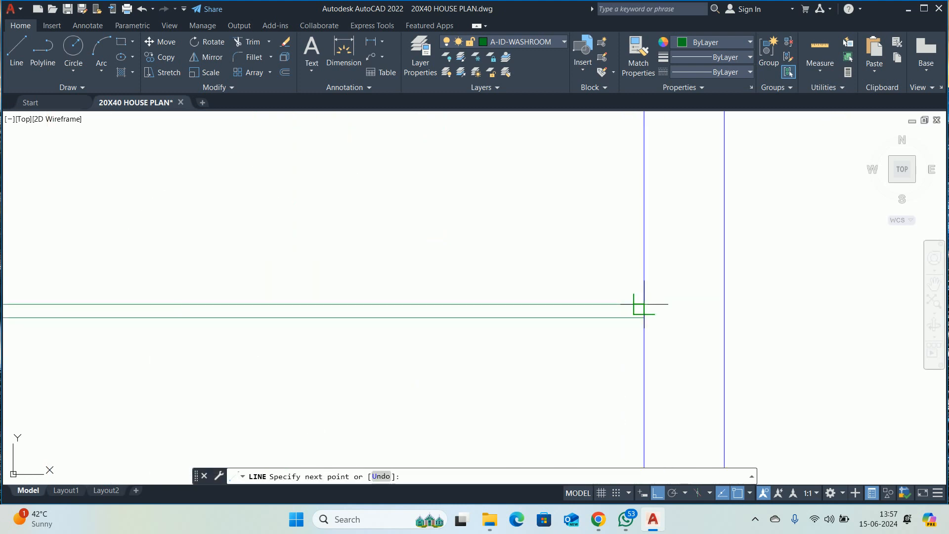
{"action": "left_click", "coordinate": [646, 320]}
{"action": "key", "text": "Return"}
- Use Stretch to shift only the partition's right end line 1.5" to the left, away from the wall
{"action": "type", "text": "s"}
{"action": "key", "text": "Return"}
{"action": "left_click", "coordinate": [617, 283]}
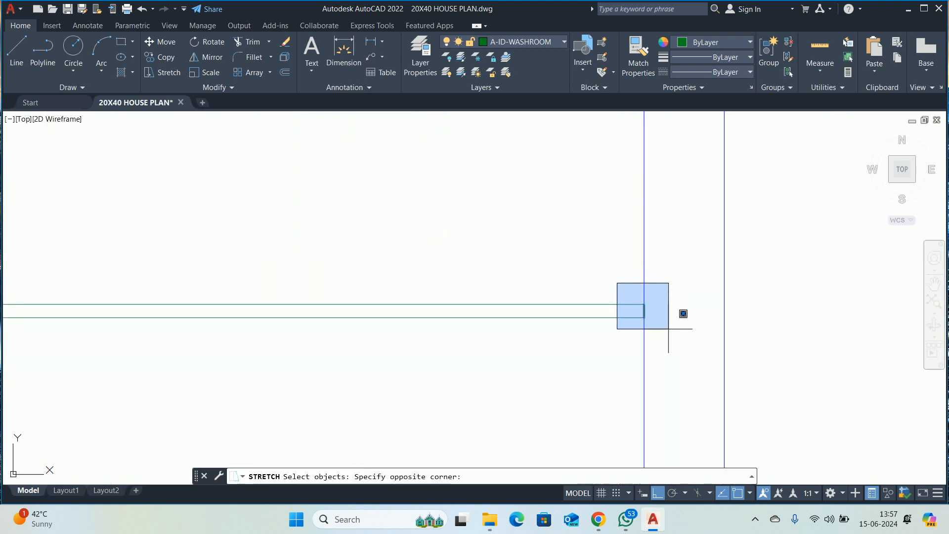
{"action": "left_click", "coordinate": [668, 330]}
{"action": "key", "text": "Return"}
{"action": "left_click", "coordinate": [588, 372]}
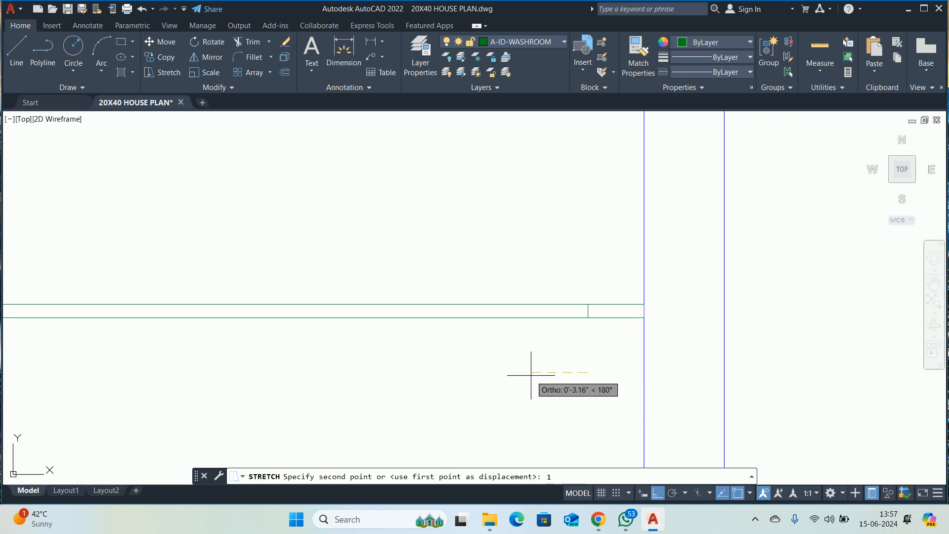
{"action": "type", "text": "1.5"}
{"action": "key", "text": "Return"}
- Trim the two partition lines where they run beyond the right end line towards the wall
{"action": "scroll", "coordinate": [629, 322], "scroll_direction": "up", "scroll_amount": 1}
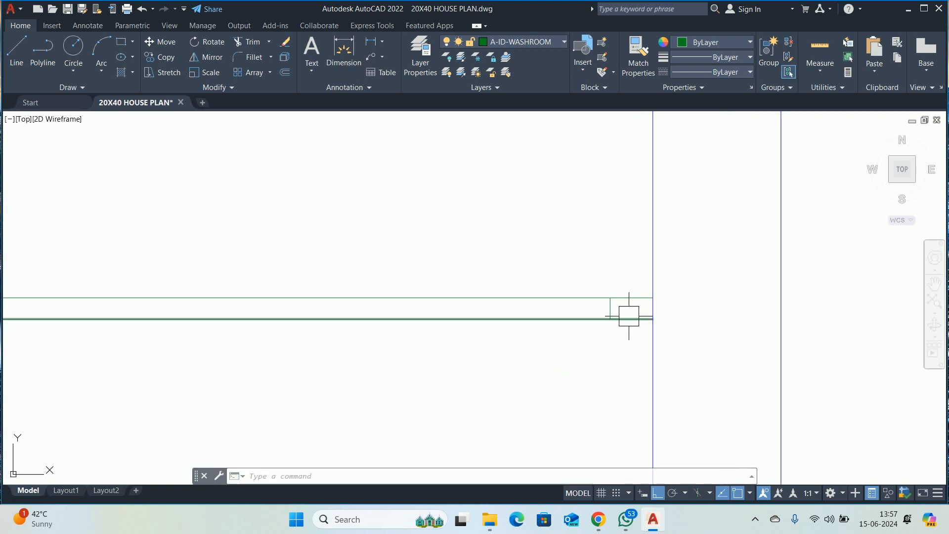
{"action": "type", "text": "tr"}
{"action": "scroll", "coordinate": [635, 314], "scroll_direction": "up", "scroll_amount": 1}
{"action": "key", "text": "Return"}
{"action": "scroll", "coordinate": [629, 306], "scroll_direction": "up", "scroll_amount": 1}
{"action": "left_click", "coordinate": [619, 300]}
{"action": "left_click", "coordinate": [616, 275]}
{"action": "left_click", "coordinate": [623, 333]}
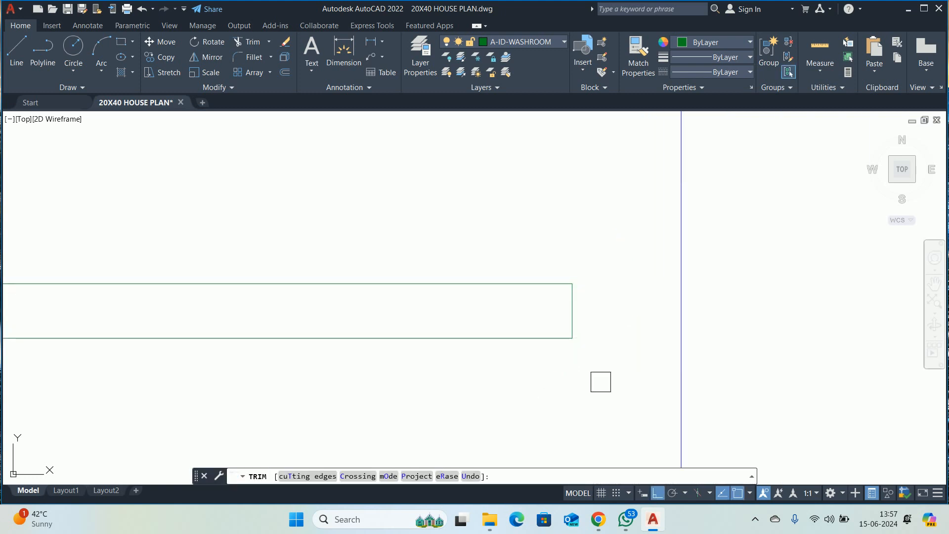
{"action": "left_click", "coordinate": [597, 397]}
{"action": "key", "text": "Escape"}
- Stretch the partition's left end slightly farther left so that it overlaps the shaft wall's corner more
{"action": "scroll", "coordinate": [508, 368], "scroll_direction": "down", "scroll_amount": 4}
{"action": "middle_click_drag", "start_coordinate": [403, 369], "coordinate": [697, 341]}
{"action": "scroll", "coordinate": [409, 345], "scroll_direction": "up", "scroll_amount": 2}
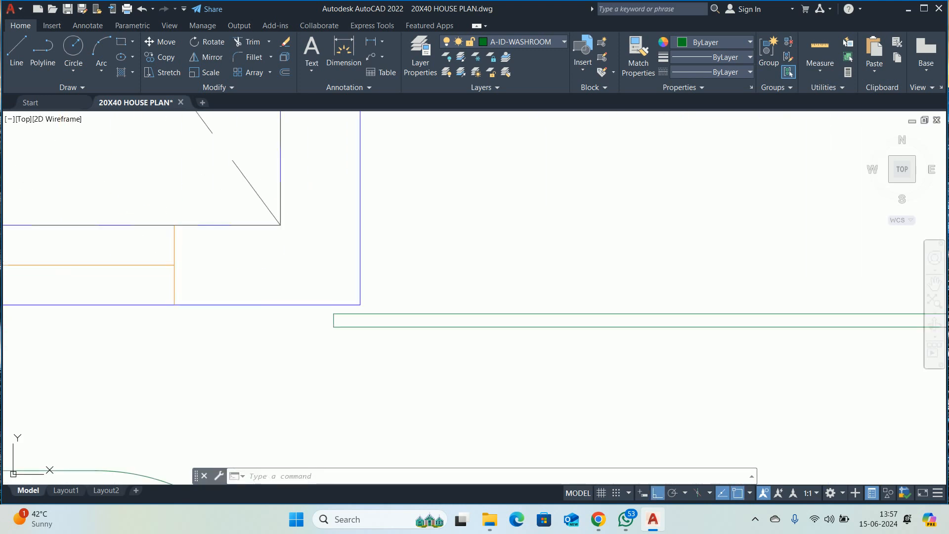
{"action": "type", "text": "s"}
{"action": "key", "text": "Return"}
{"action": "scroll", "coordinate": [378, 350], "scroll_direction": "up", "scroll_amount": 2}
{"action": "left_click", "coordinate": [289, 339]}
{"action": "left_click", "coordinate": [204, 230]}
{"action": "key", "text": "Return"}
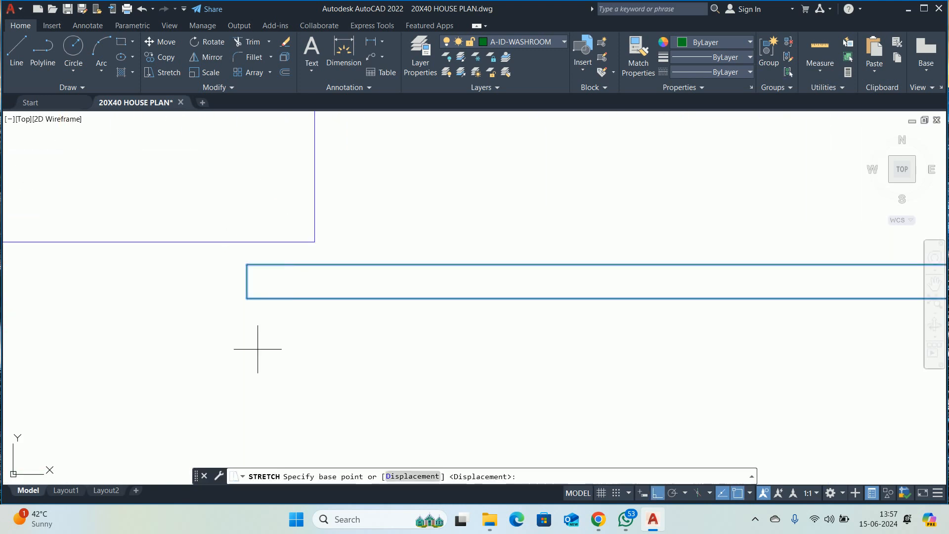
{"action": "left_click", "coordinate": [258, 346]}
{"action": "left_click", "coordinate": [219, 345]}
{"action": "scroll", "coordinate": [325, 331], "scroll_direction": "down", "scroll_amount": 4}
{"action": "middle_click_drag", "start_coordinate": [450, 329], "coordinate": [403, 324]}
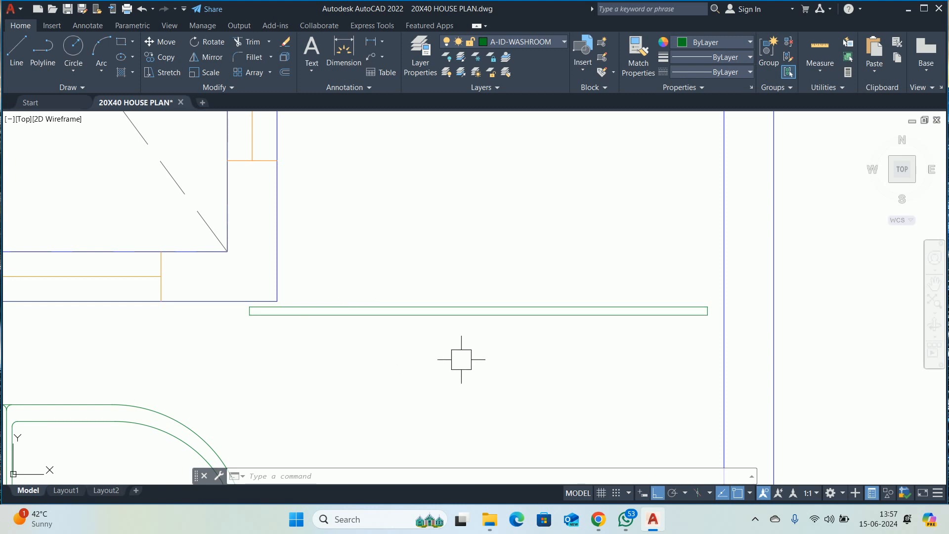
- Draw a horizontal leader just below the partition, with its arrowhead pointing left and no annotation text
{"action": "middle_click_drag", "start_coordinate": [461, 360], "coordinate": [384, 373]}
{"action": "scroll", "coordinate": [566, 313], "scroll_direction": "up", "scroll_amount": 5}
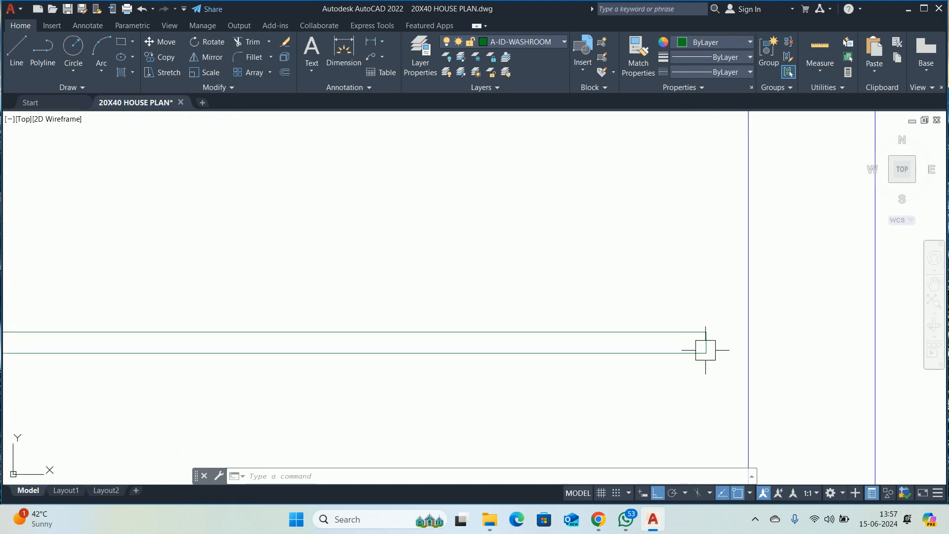
{"action": "type", "text": "QLEADER"}
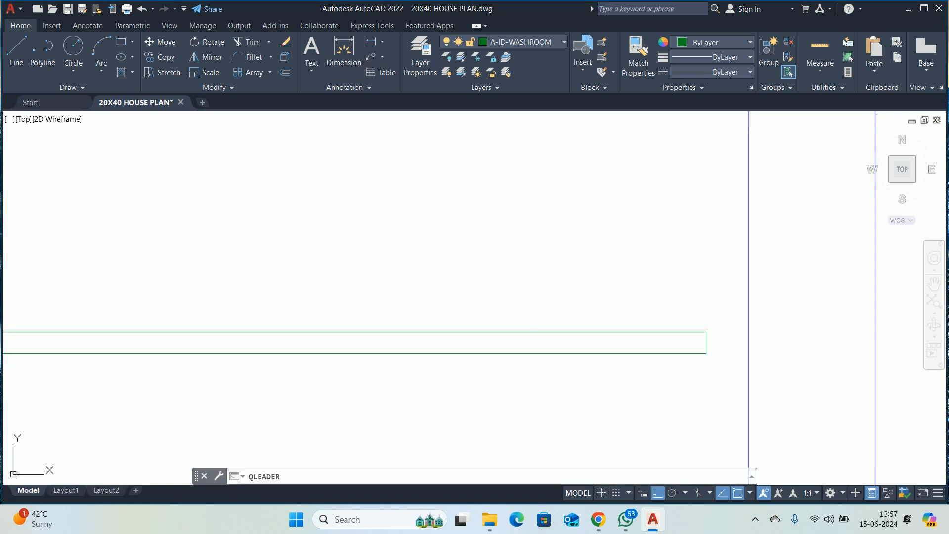
{"action": "key", "text": "Return"}
{"action": "scroll", "coordinate": [533, 364], "scroll_direction": "down", "scroll_amount": 2}
{"action": "left_click", "coordinate": [250, 378]}
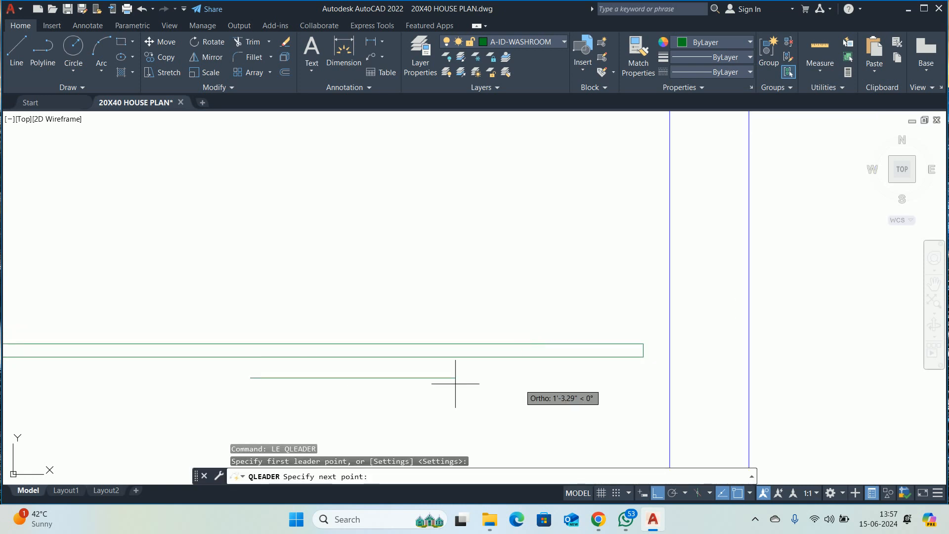
{"action": "left_click", "coordinate": [558, 378]}
{"action": "key", "text": "Escape"}
- Set the arrow size of the leader below the partition to 2"
{"action": "left_click", "coordinate": [493, 382]}
{"action": "left_click", "coordinate": [612, 381]}
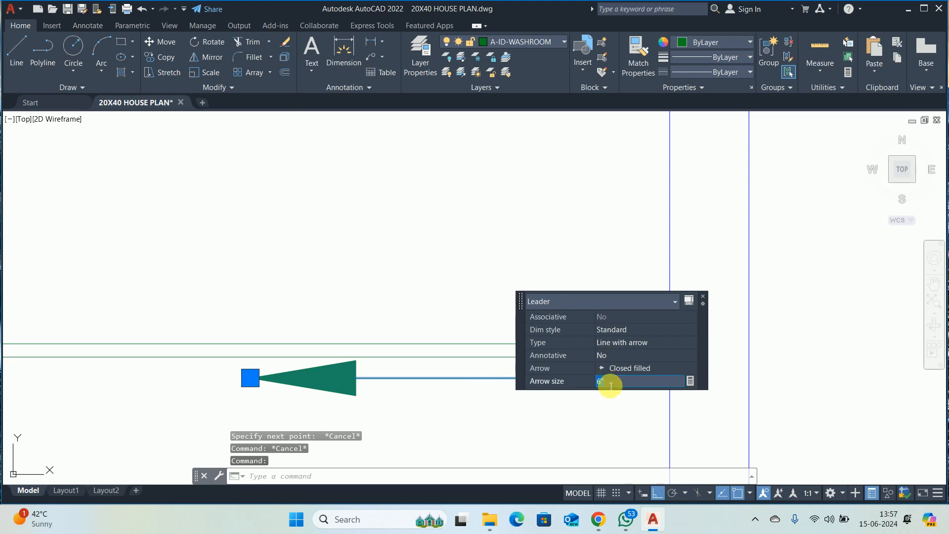
{"action": "type", "text": "2"}
{"action": "key", "text": "Return"}
{"action": "key", "text": "Escape"}
{"action": "key", "text": "Escape"}
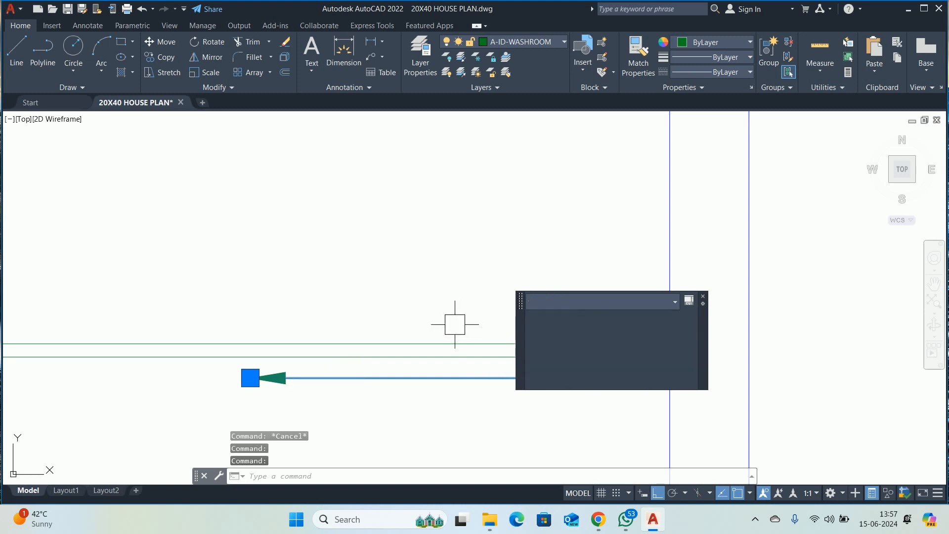
- Draw a circle with a 6" diameter in the open space to the right of the washroom wall
{"action": "scroll", "coordinate": [453, 322], "scroll_direction": "up", "scroll_amount": 3}
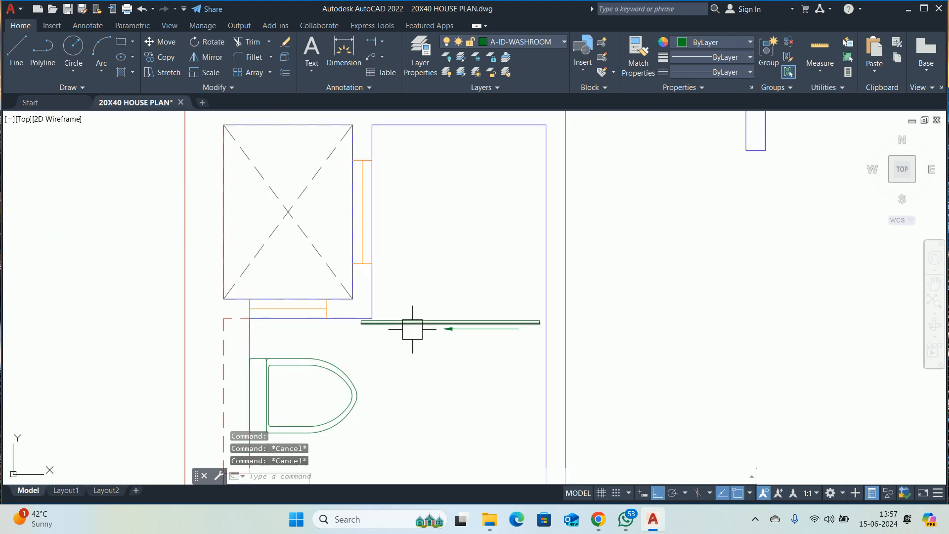
{"action": "scroll", "coordinate": [359, 306], "scroll_direction": "down", "scroll_amount": 5}
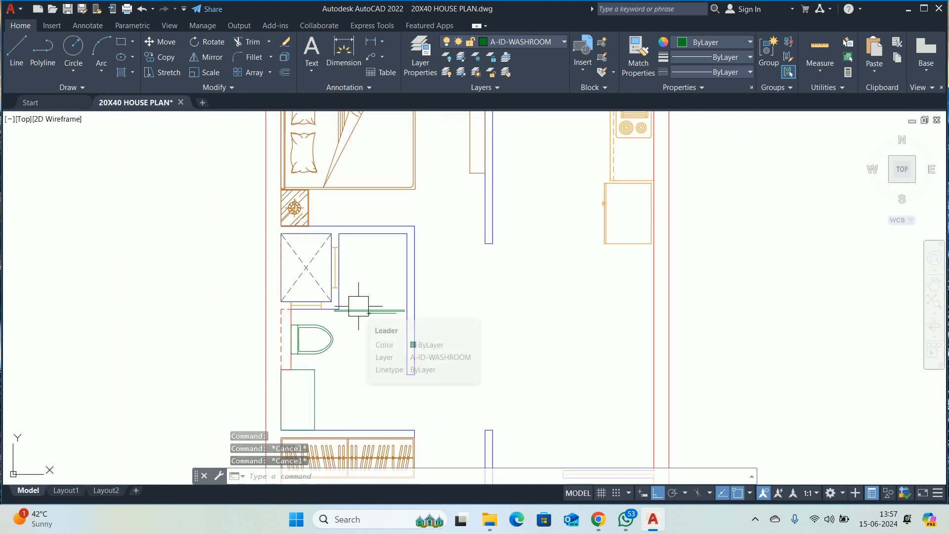
{"action": "key", "text": "Escape"}
{"action": "type", "text": "C"}
{"action": "key", "text": "Return"}
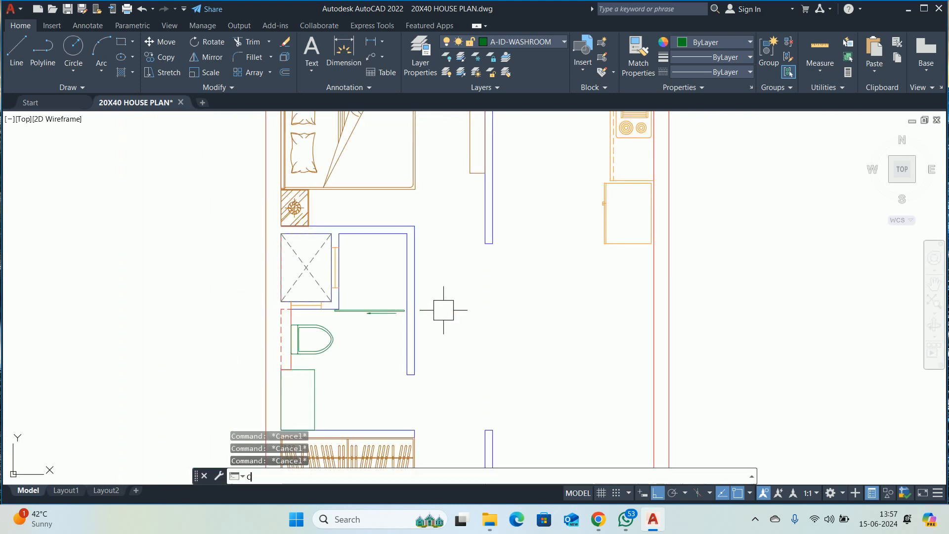
{"action": "scroll", "coordinate": [445, 309], "scroll_direction": "up", "scroll_amount": 4}
{"action": "left_click", "coordinate": [474, 313]}
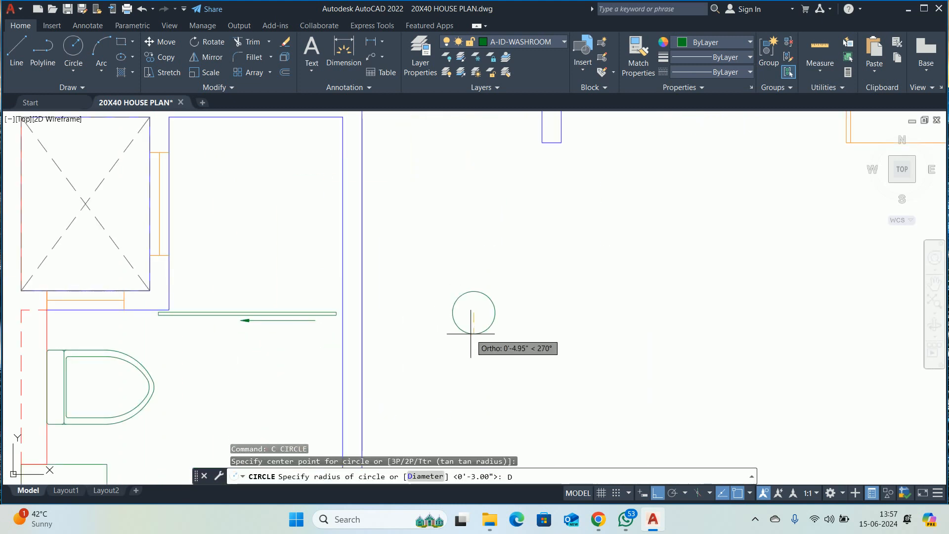
{"action": "type", "text": "D"}
{"action": "key", "text": "Return"}
{"action": "key", "text": "Return"}
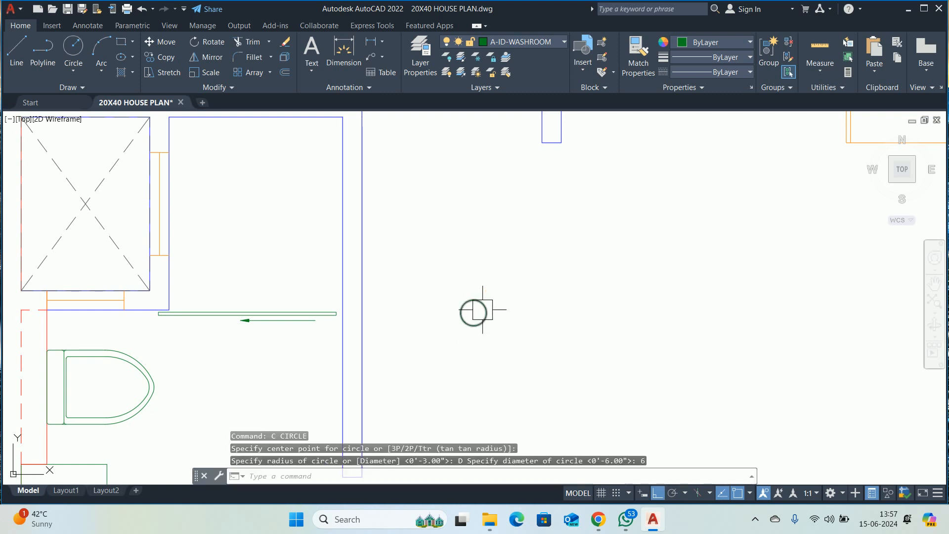
{"action": "key", "text": "Escape"}
{"action": "key", "text": "Escape"}
{"action": "key", "text": "Escape"}
- Offset the 6" circle 0.5" outward to form a ring
{"action": "scroll", "coordinate": [479, 311], "scroll_direction": "up", "scroll_amount": 5}
{"action": "type", "text": "o"}
{"action": "key", "text": "Return"}
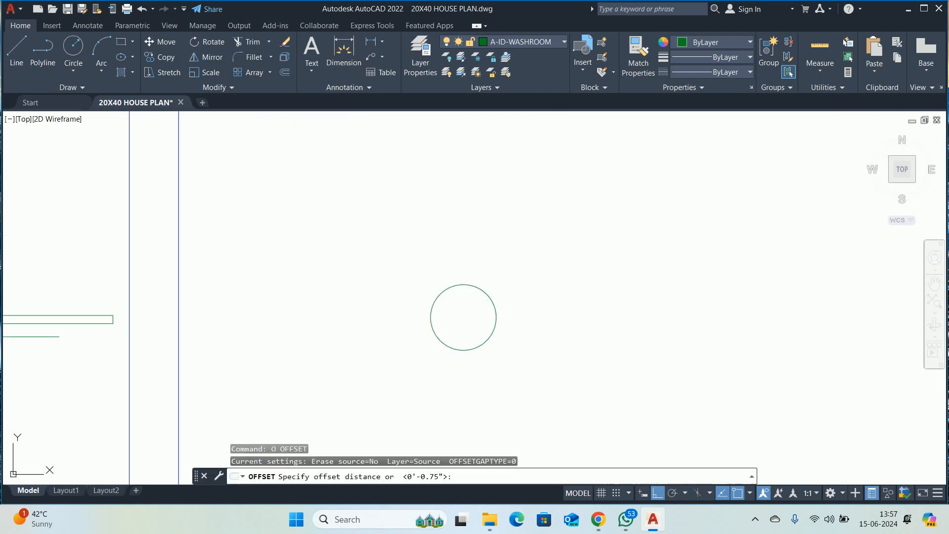
{"action": "type", "text": ".5"}
{"action": "key", "text": "Return"}
{"action": "left_click", "coordinate": [474, 286]}
{"action": "left_click", "coordinate": [520, 246]}
{"action": "key", "text": "Return"}
{"action": "key", "text": "Return"}
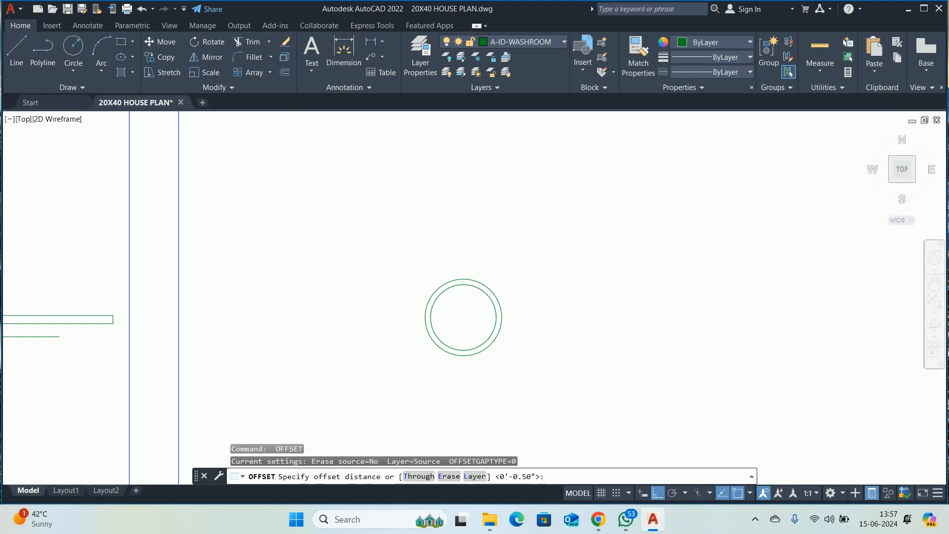
{"action": "key", "text": "Escape"}
{"action": "key", "text": "Escape"}
- Start a block definition named SHOWER CEILING and select both concentric circles as its objects
{"action": "scroll", "coordinate": [431, 329], "scroll_direction": "down", "scroll_amount": 3}
{"action": "type", "text": "B"}
{"action": "key", "text": "Return"}
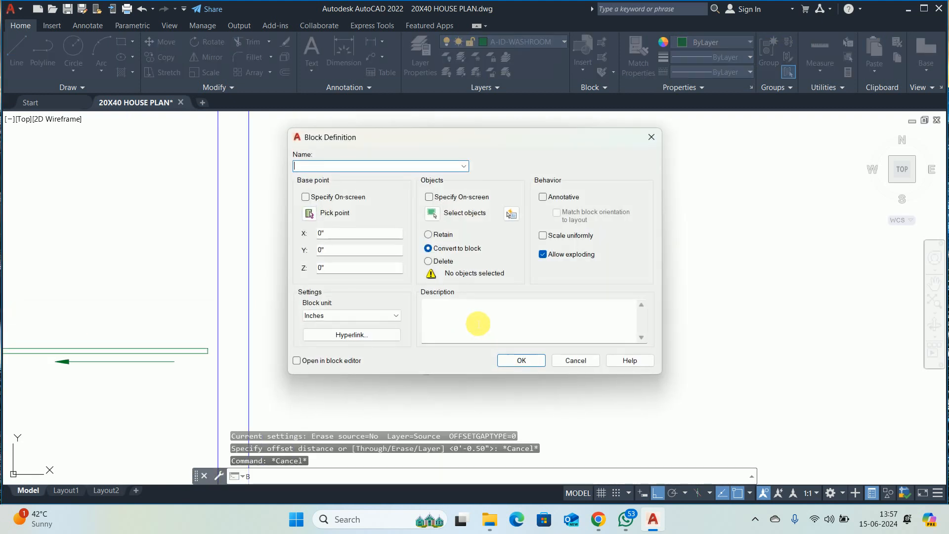
{"action": "type", "text": "SH"}
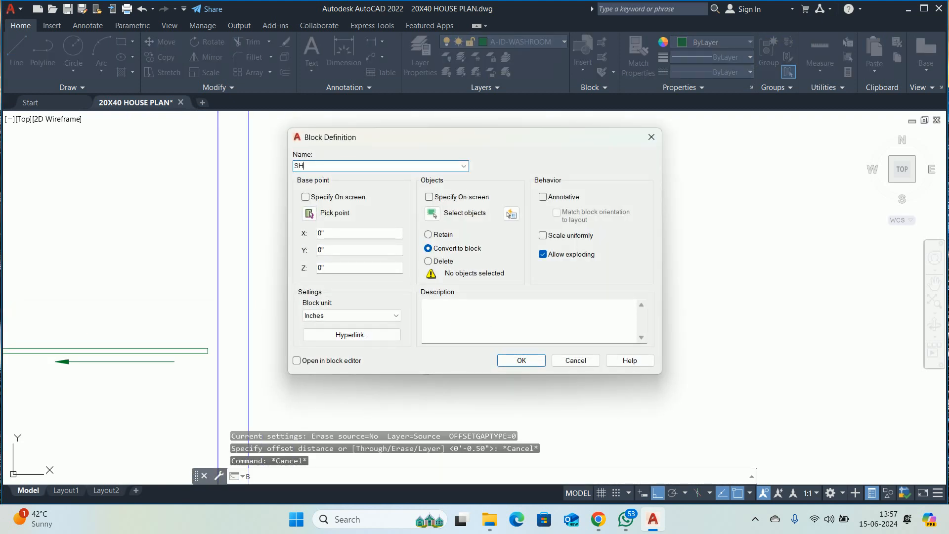
{"action": "type", "text": "OWER CE"}
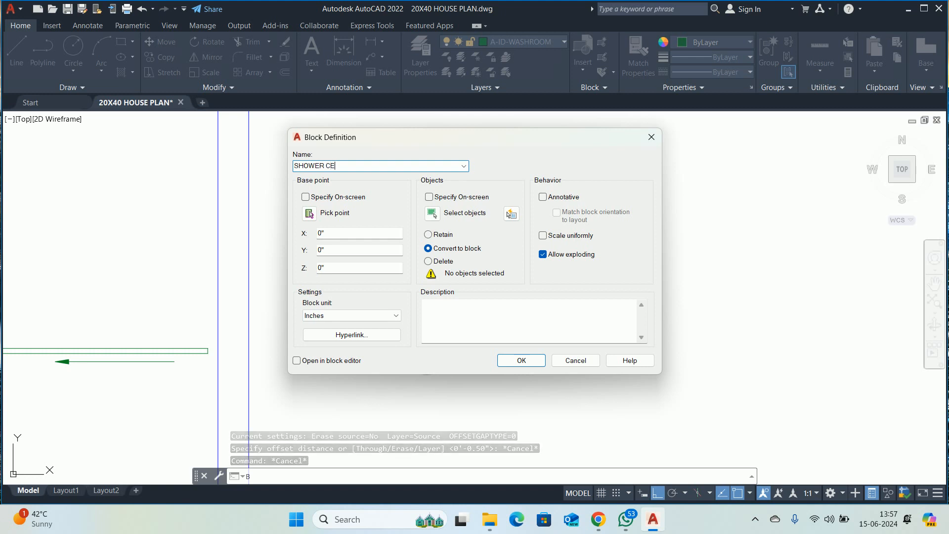
{"action": "type", "text": "ILING"}
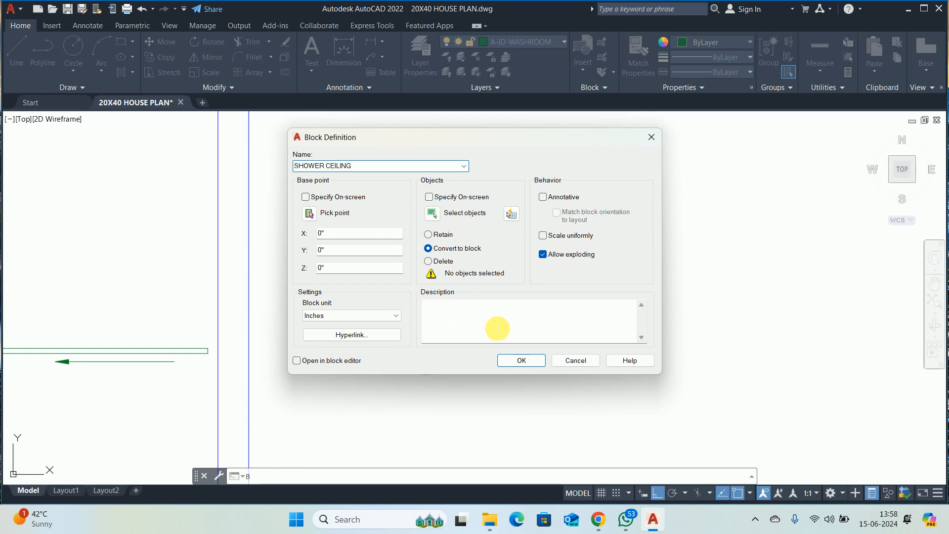
{"action": "left_click", "coordinate": [442, 218]}
{"action": "left_click", "coordinate": [519, 197]}
{"action": "left_click", "coordinate": [341, 384]}
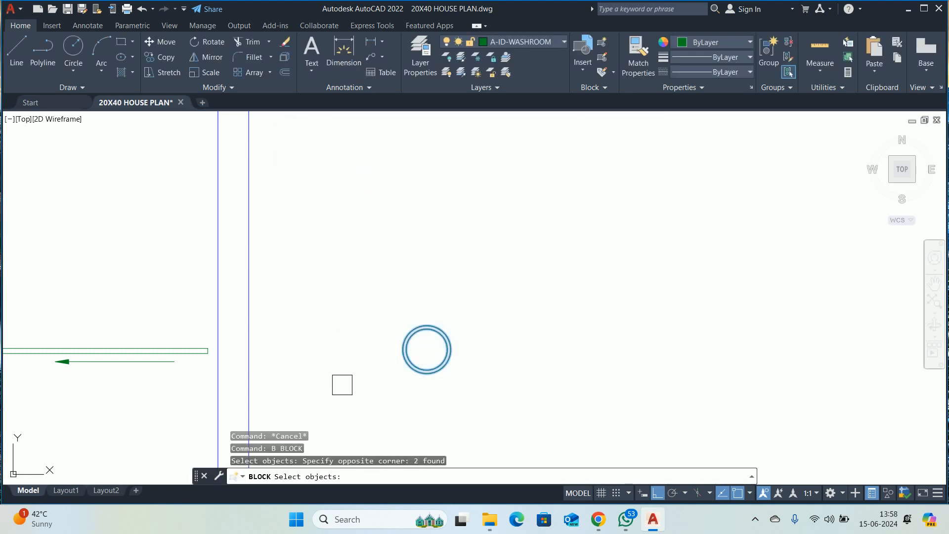
{"action": "key", "text": "Return"}
- Set the block's base point at the centre of the circles and create the block
{"action": "left_click", "coordinate": [315, 214]}
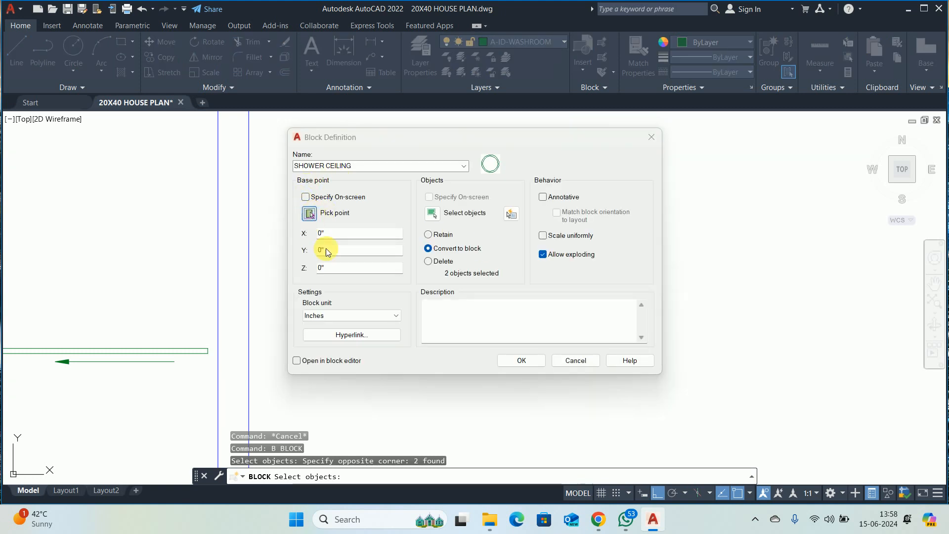
{"action": "left_click", "coordinate": [436, 347]}
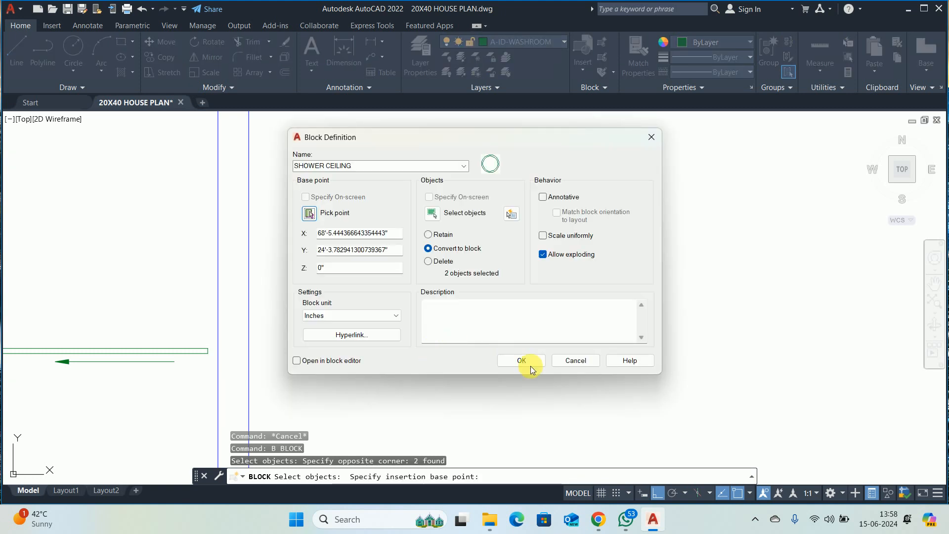
{"action": "left_click", "coordinate": [516, 360]}
{"action": "key", "text": "Escape"}
{"action": "key", "text": "Escape"}
{"action": "key", "text": "Escape"}
- Move the ceiling shower block by its centre to the point midway between two opposite corners of the shower area
{"action": "scroll", "coordinate": [376, 312], "scroll_direction": "down", "scroll_amount": 5}
{"action": "middle_click_drag", "start_coordinate": [364, 309], "coordinate": [362, 318]}
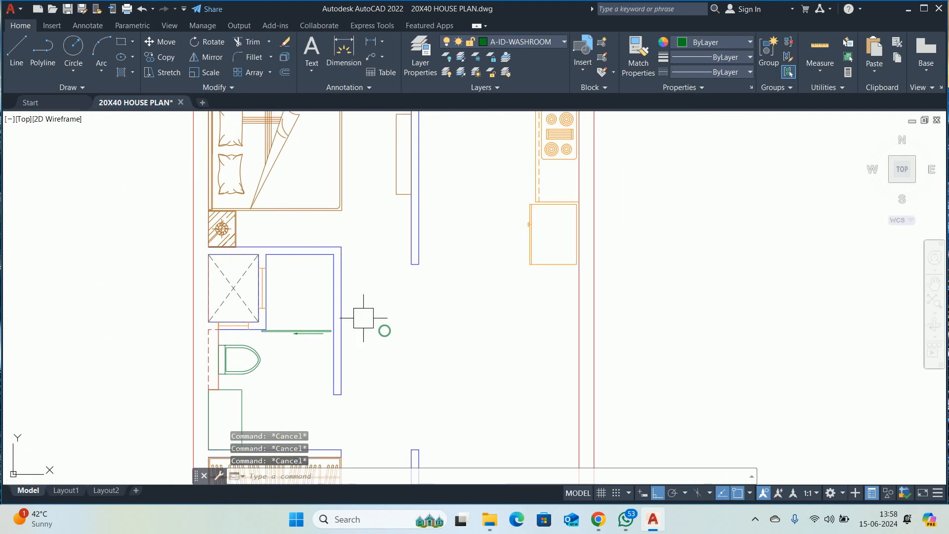
{"action": "scroll", "coordinate": [370, 327], "scroll_direction": "up", "scroll_amount": 3}
{"action": "type", "text": "M"}
{"action": "key", "text": "Return"}
{"action": "left_click", "coordinate": [393, 335]}
{"action": "key", "text": "Return"}
{"action": "scroll", "coordinate": [416, 342], "scroll_direction": "up", "scroll_amount": 4}
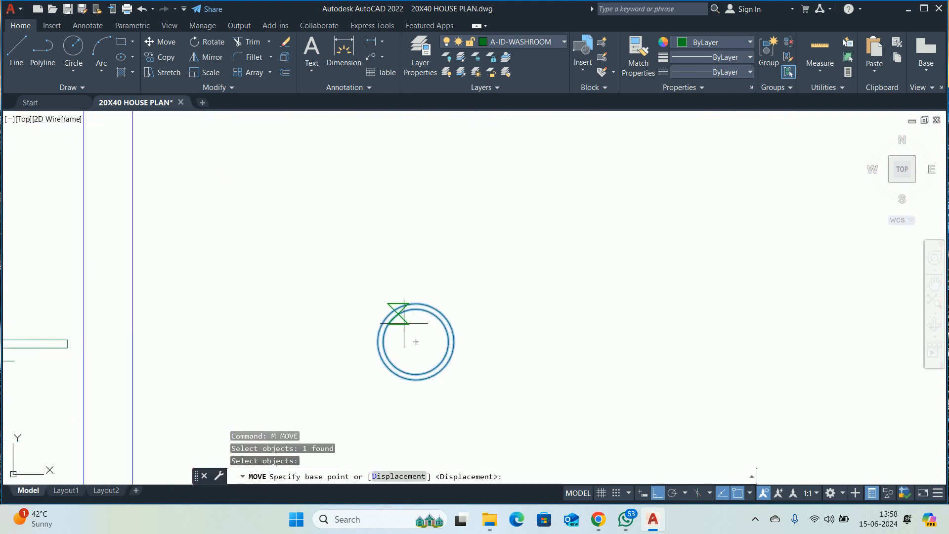
{"action": "left_click", "coordinate": [416, 342]}
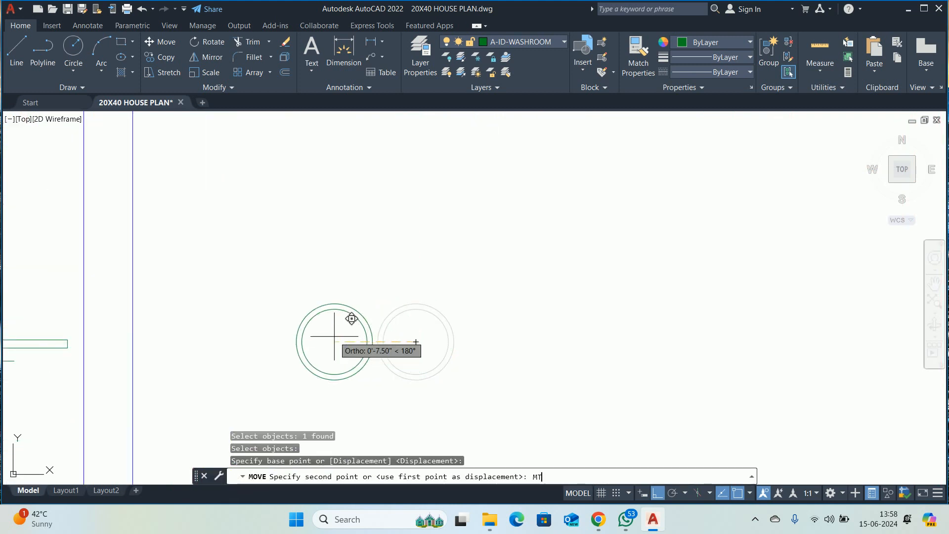
{"action": "type", "text": "MTP"}
{"action": "key", "text": "Return"}
{"action": "scroll", "coordinate": [346, 331], "scroll_direction": "down", "scroll_amount": 5}
{"action": "scroll", "coordinate": [272, 329], "scroll_direction": "up", "scroll_amount": 4}
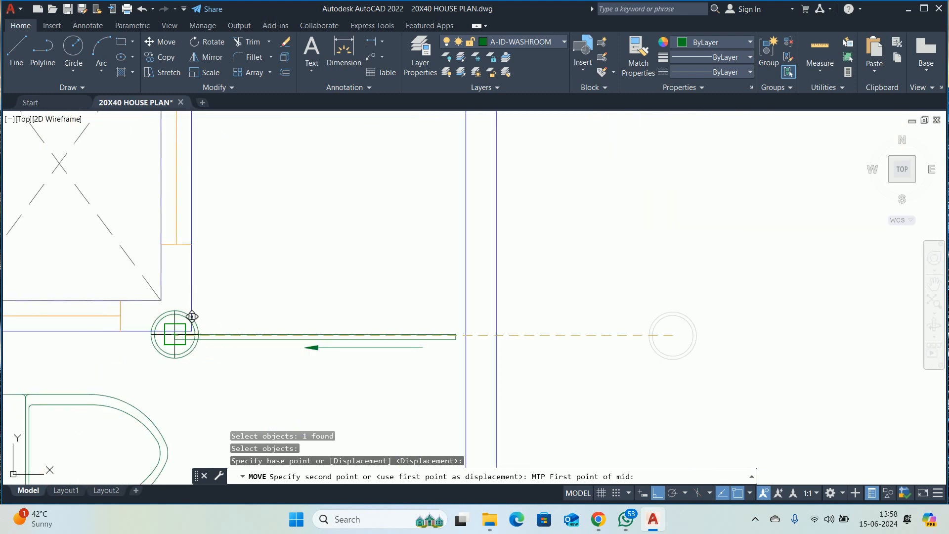
{"action": "left_click", "coordinate": [194, 324]}
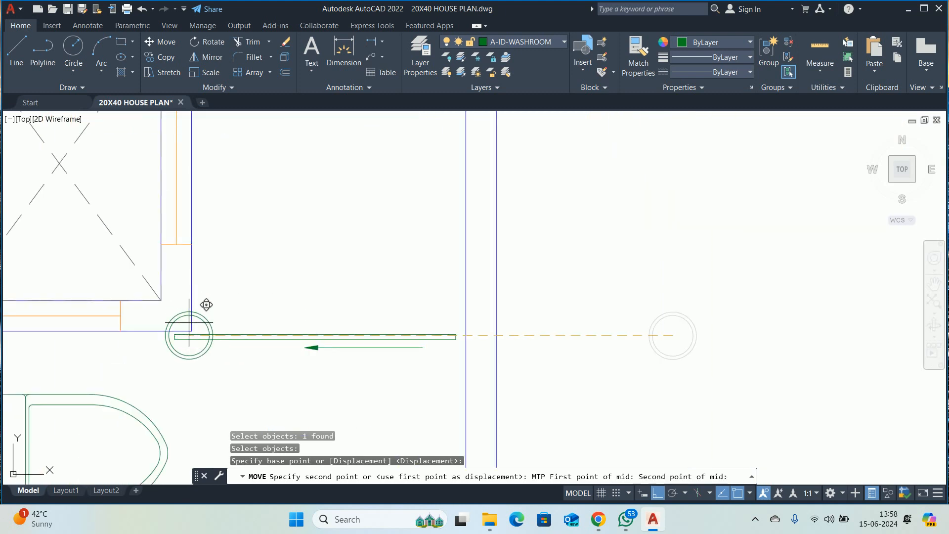
{"action": "middle_click_drag", "start_coordinate": [312, 221], "coordinate": [284, 404]}
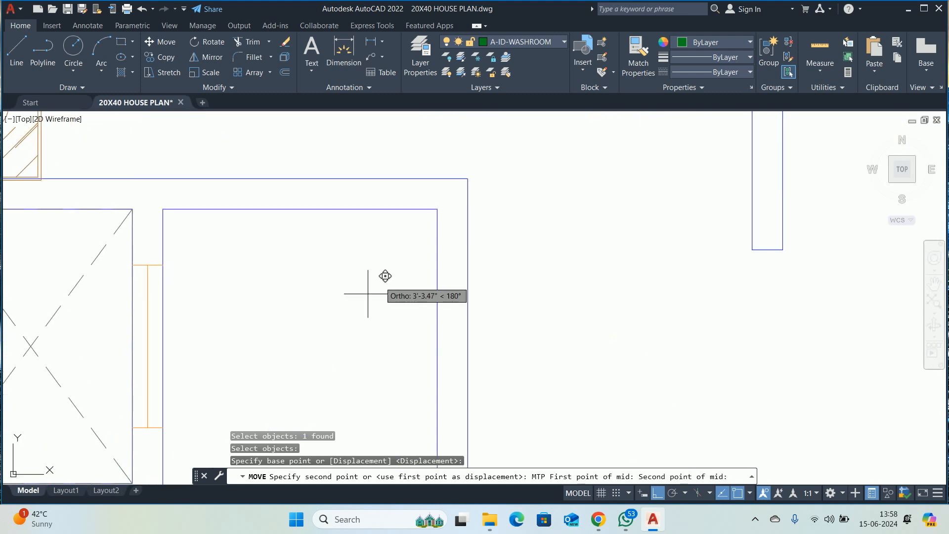
{"action": "left_click", "coordinate": [433, 209]}
{"action": "key", "text": "Escape"}
{"action": "key", "text": "Escape"}
{"action": "scroll", "coordinate": [368, 274], "scroll_direction": "down", "scroll_amount": 4}
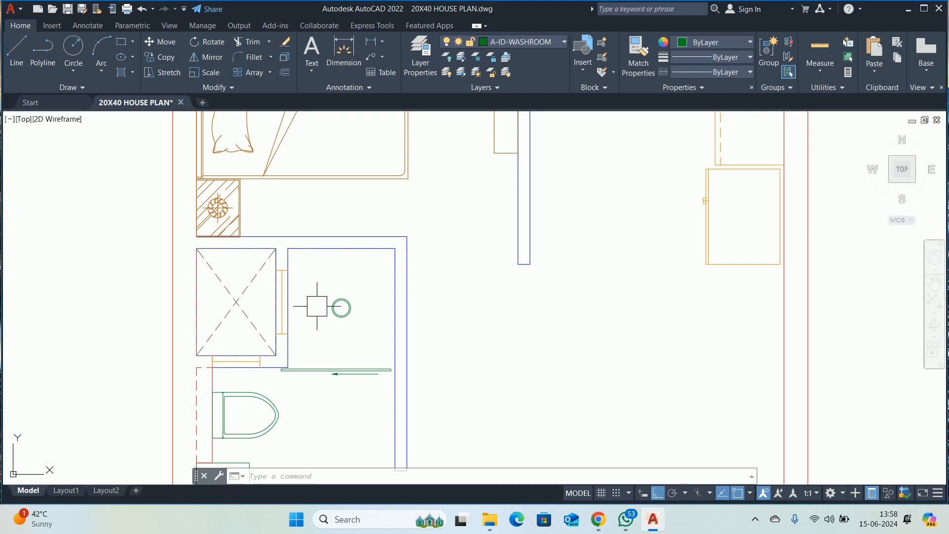
- Draw a rectangle 12" long and 24" wide in the open washroom floor to the right of the counter
{"action": "scroll", "coordinate": [317, 307], "scroll_direction": "down", "scroll_amount": 5}
{"action": "key", "text": "Escape"}
{"action": "key", "text": "Escape"}
{"action": "key", "text": "Escape"}
{"action": "scroll", "coordinate": [322, 333], "scroll_direction": "up", "scroll_amount": 2}
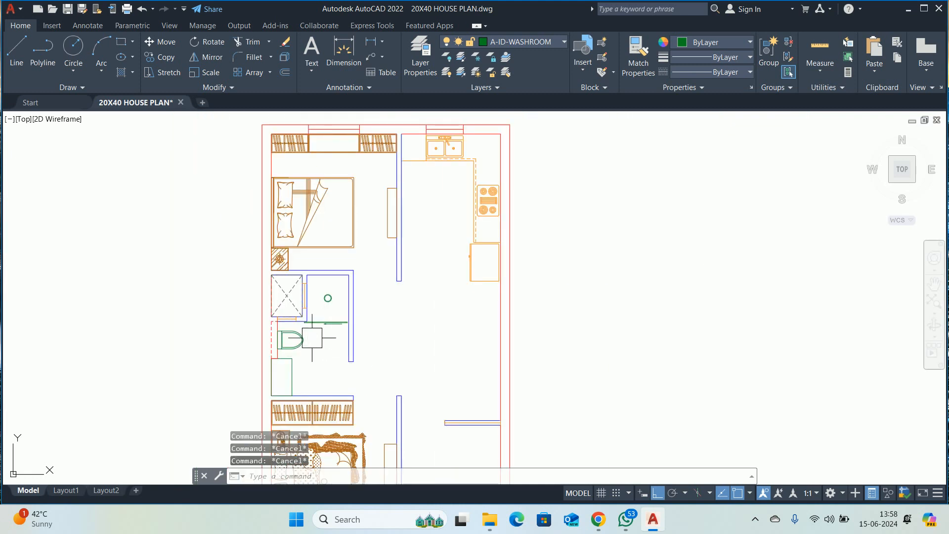
{"action": "scroll", "coordinate": [283, 380], "scroll_direction": "up", "scroll_amount": 3}
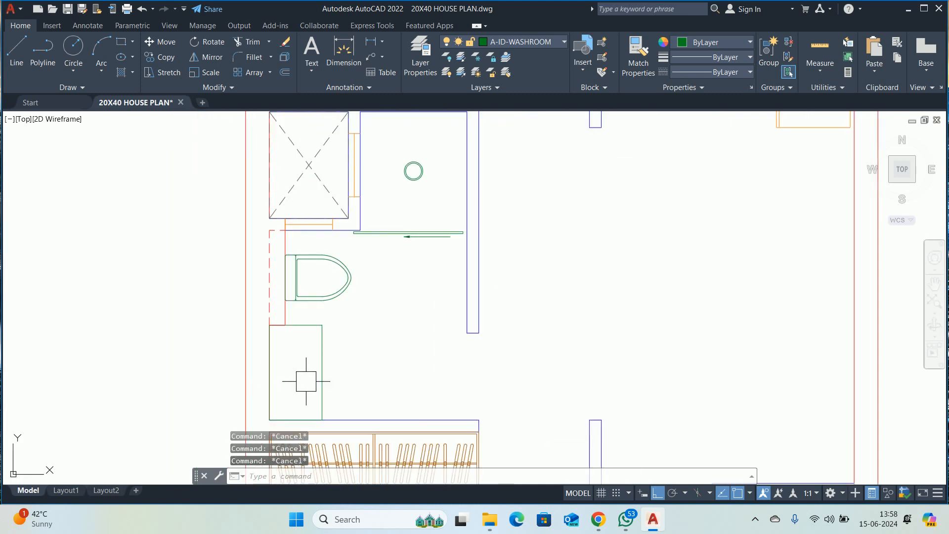
{"action": "type", "text": "REC"}
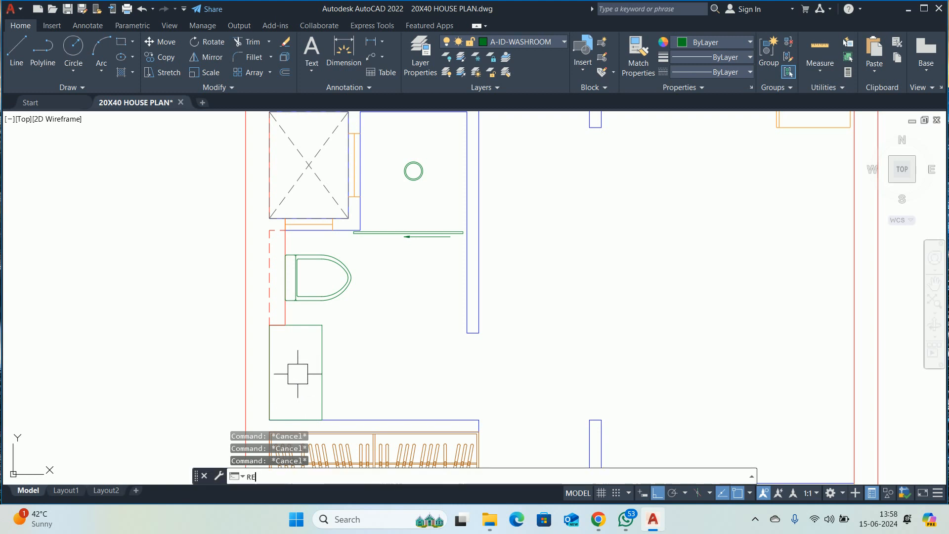
{"action": "key", "text": "Return"}
{"action": "scroll", "coordinate": [381, 356], "scroll_direction": "up", "scroll_amount": 2}
{"action": "left_click", "coordinate": [364, 348]}
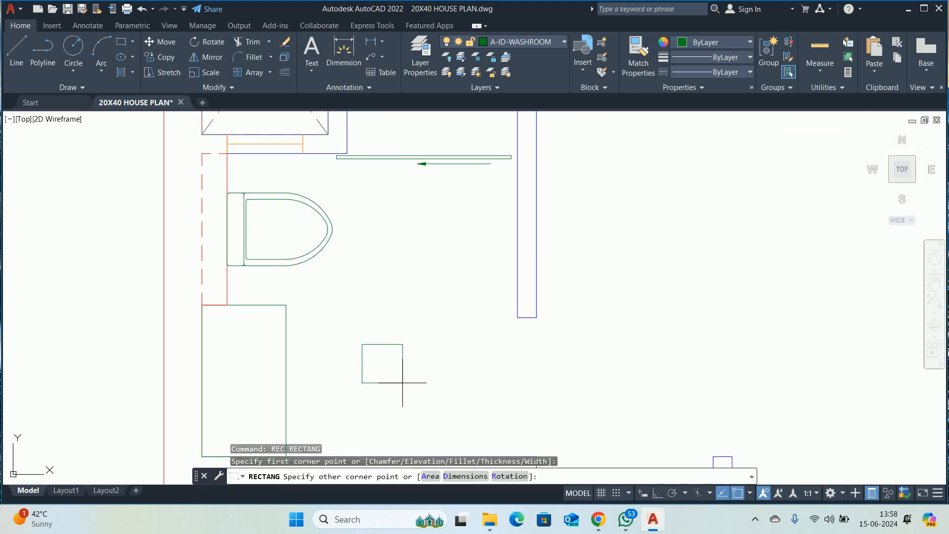
{"action": "type", "text": "D"}
{"action": "key", "text": "Return"}
{"action": "type", "text": "1"}
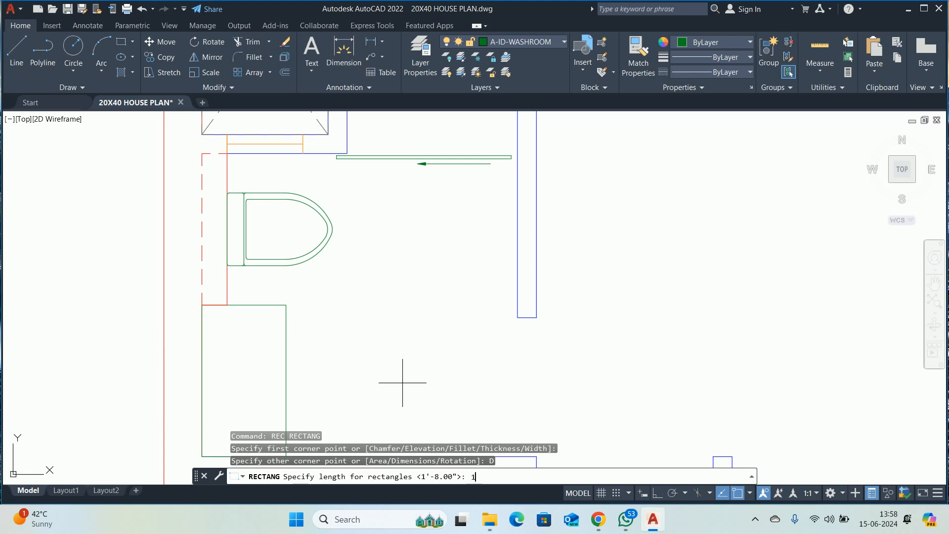
{"action": "type", "text": "2"}
{"action": "key", "text": "Return"}
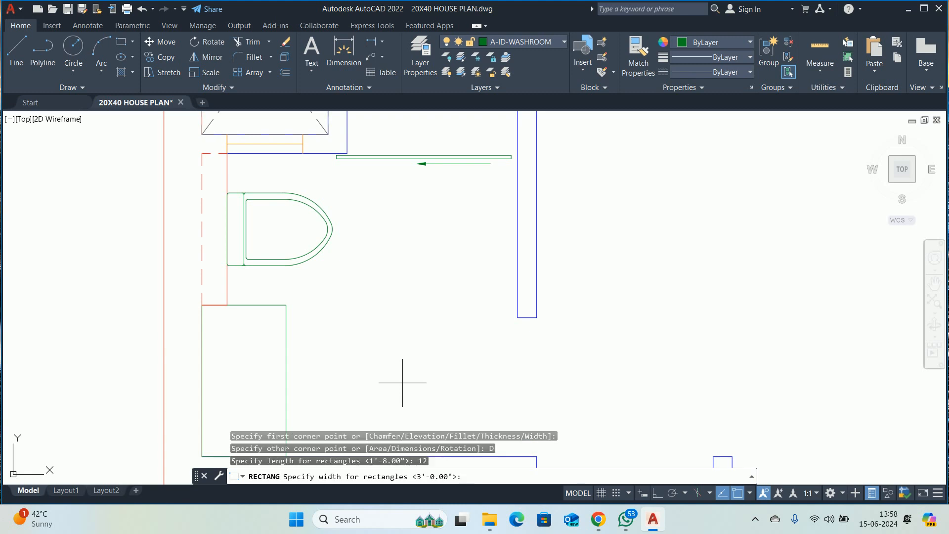
{"action": "key", "text": "Return"}
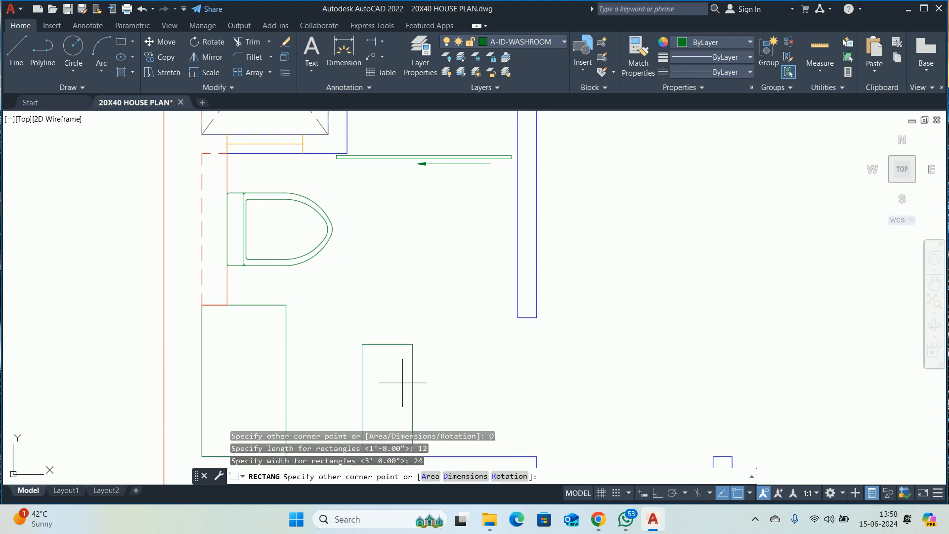
{"action": "scroll", "coordinate": [402, 383], "scroll_direction": "down", "scroll_amount": 2}
{"action": "left_click", "coordinate": [426, 371]}
{"action": "key", "text": "Escape"}
{"action": "key", "text": "Escape"}
- Widen the new rectangle by stretching its right edge outward horizontally
{"action": "left_click", "coordinate": [409, 391]}
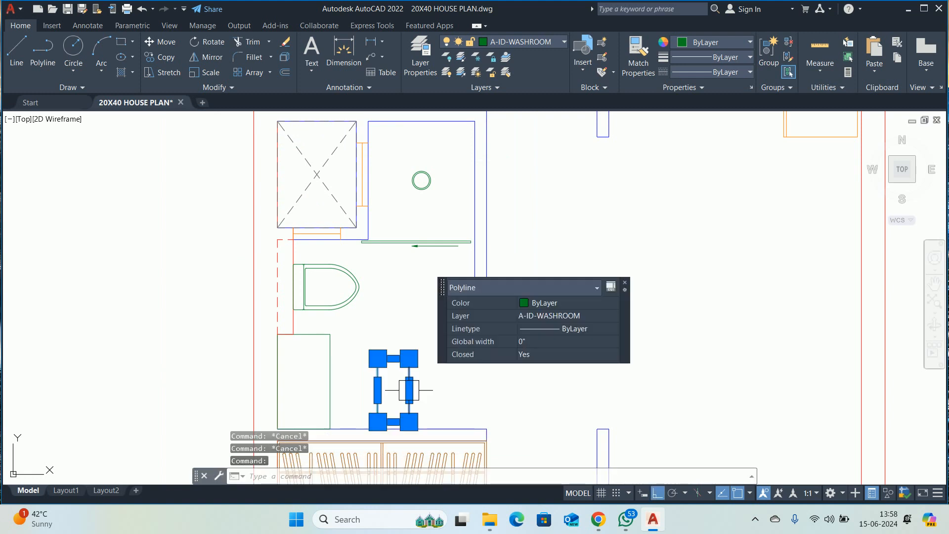
{"action": "scroll", "coordinate": [409, 390], "scroll_direction": "up", "scroll_amount": 2}
{"action": "left_click", "coordinate": [409, 391]}
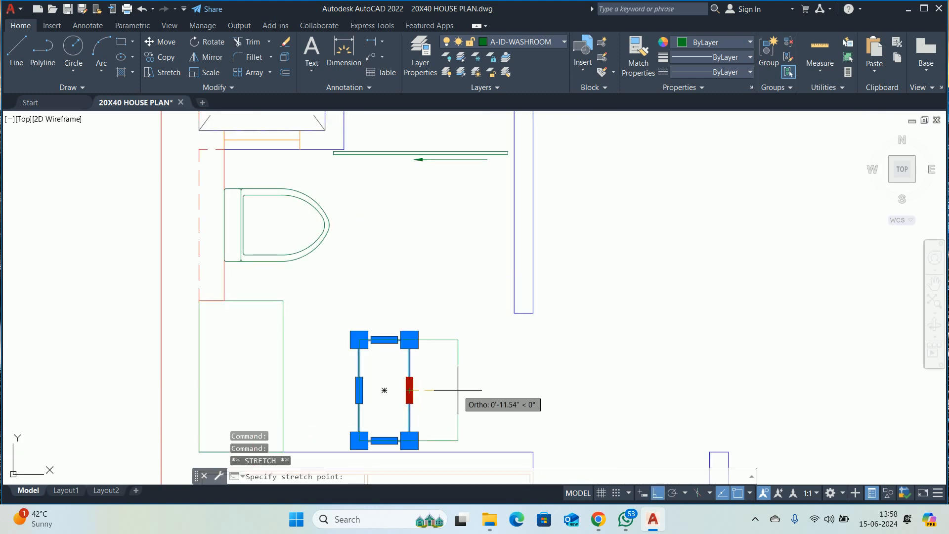
{"action": "key", "text": "Return"}
{"action": "key", "text": "Escape"}
{"action": "key", "text": "Escape"}
{"action": "scroll", "coordinate": [403, 390], "scroll_direction": "down", "scroll_amount": 2}
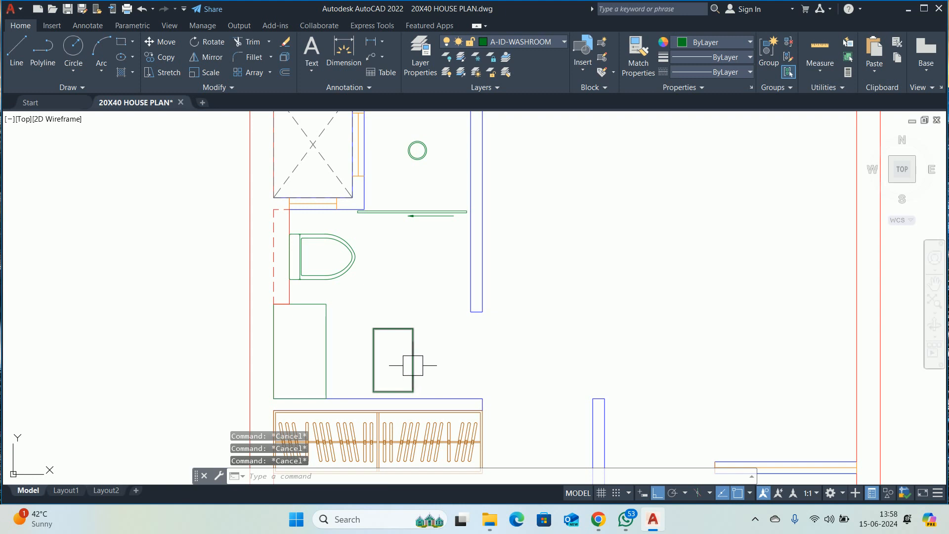
- Fillet all corners of the rectangle as a polyline with a 1.5" radius
{"action": "type", "text": "F"}
{"action": "key", "text": "Return"}
{"action": "type", "text": "R"}
{"action": "key", "text": "Return"}
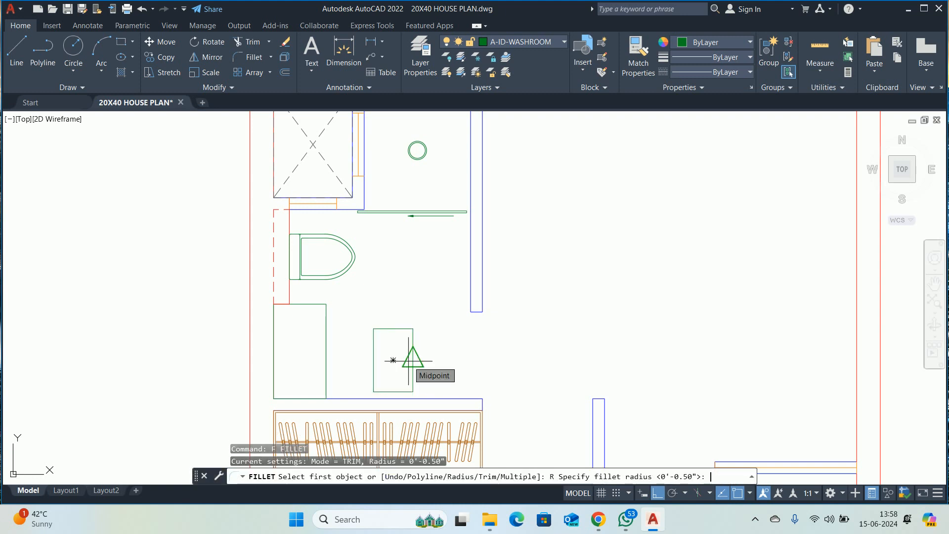
{"action": "type", "text": "1.5"}
{"action": "key", "text": "Return"}
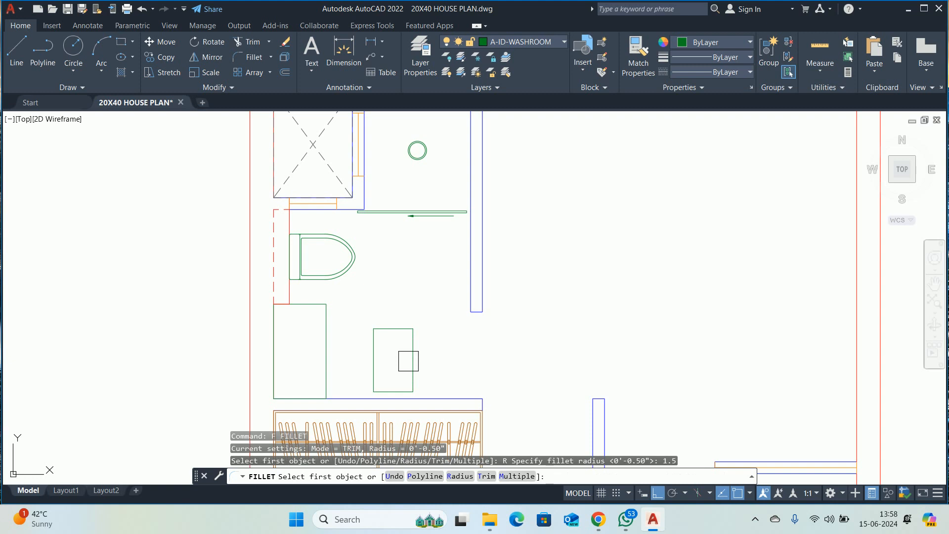
{"action": "key", "text": "Return"}
{"action": "left_click", "coordinate": [408, 347]}
{"action": "key", "text": "Escape"}
{"action": "key", "text": "Escape"}
{"action": "key", "text": "Escape"}
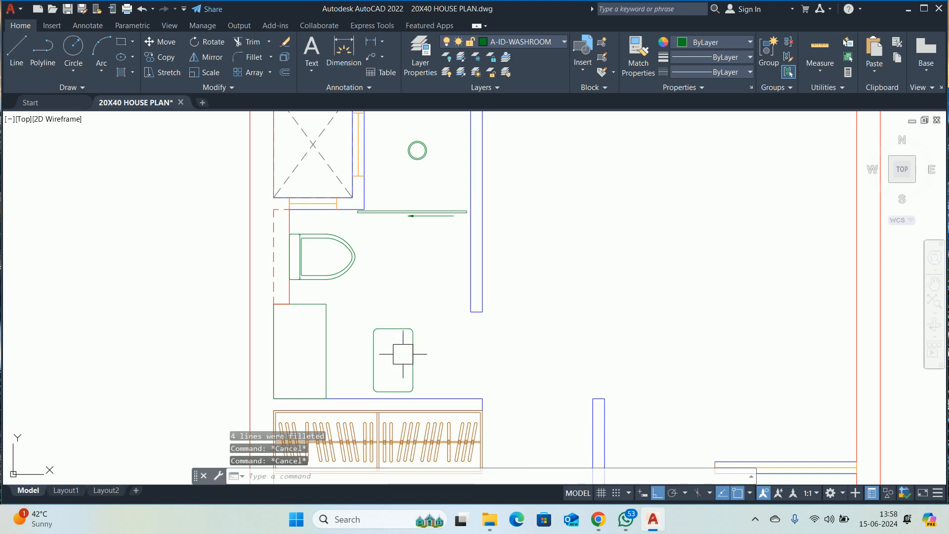
- Fillet all corners of the rectangle again with a 3" radius, treating it as a polyline
{"action": "scroll", "coordinate": [403, 354], "scroll_direction": "up", "scroll_amount": 2}
{"action": "middle_click_drag", "start_coordinate": [403, 354], "coordinate": [379, 284]}
{"action": "type", "text": "f"}
{"action": "key", "text": "Return"}
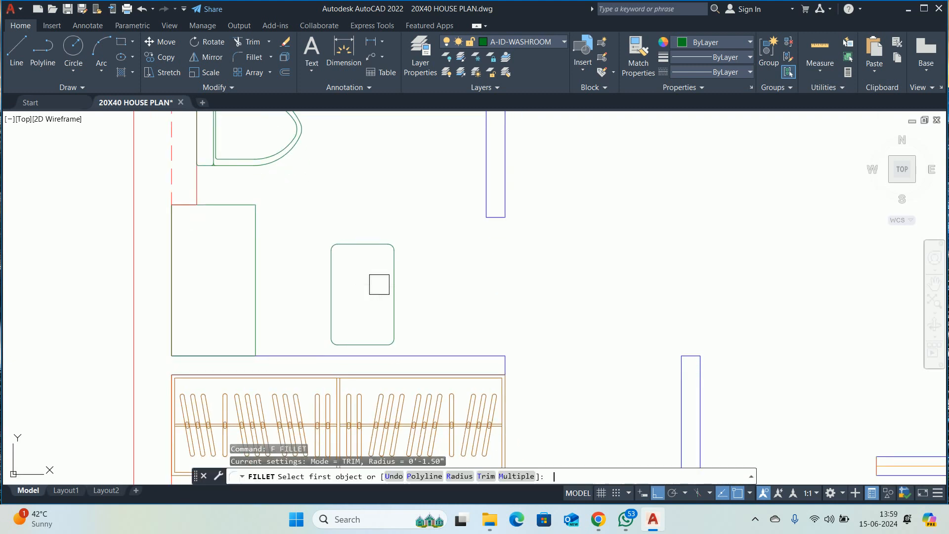
{"action": "type", "text": "r"}
{"action": "key", "text": "Return"}
{"action": "type", "text": "3"}
{"action": "key", "text": "Return"}
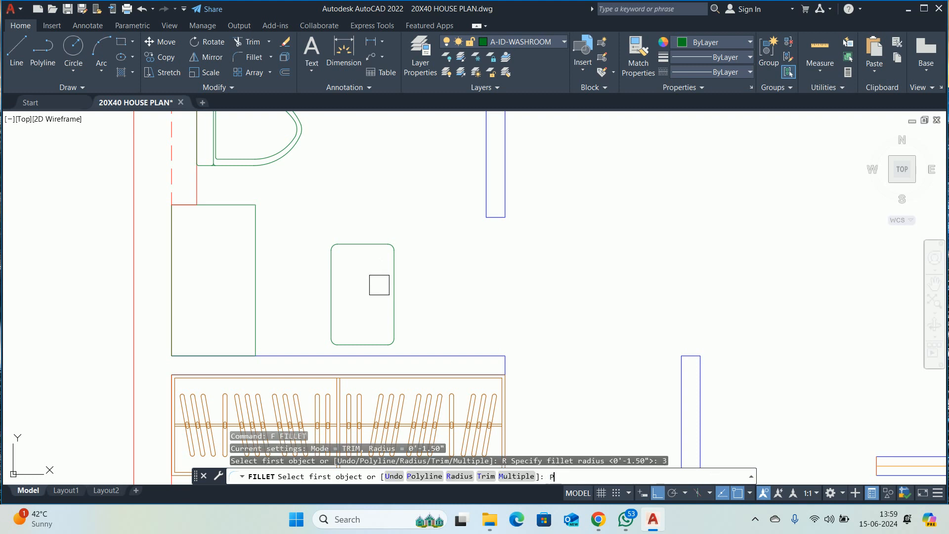
{"action": "type", "text": "P"}
{"action": "key", "text": "Return"}
{"action": "key", "text": "Escape"}
{"action": "key", "text": "Escape"}
{"action": "key", "text": "Escape"}
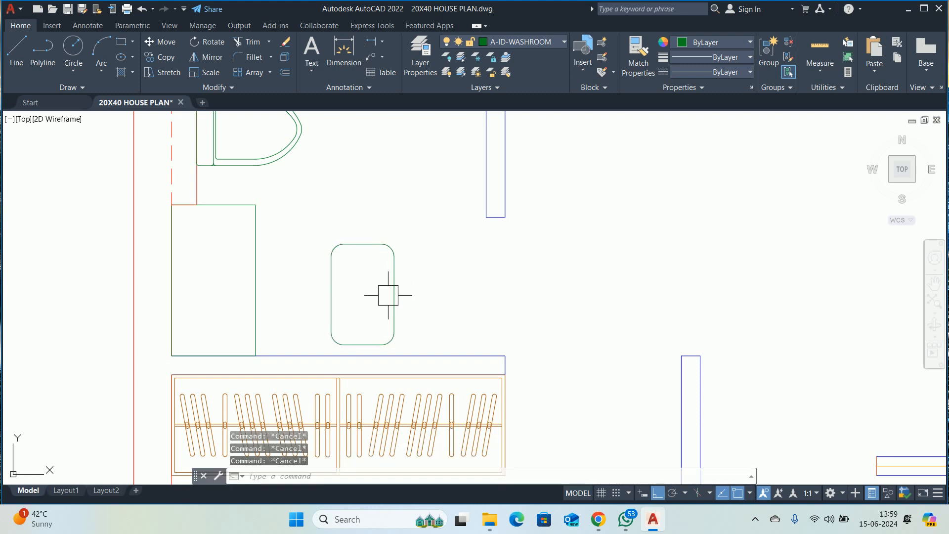
{"action": "type", "text": "s"}
{"action": "key", "text": "Return"}
{"action": "left_click", "coordinate": [439, 189]}
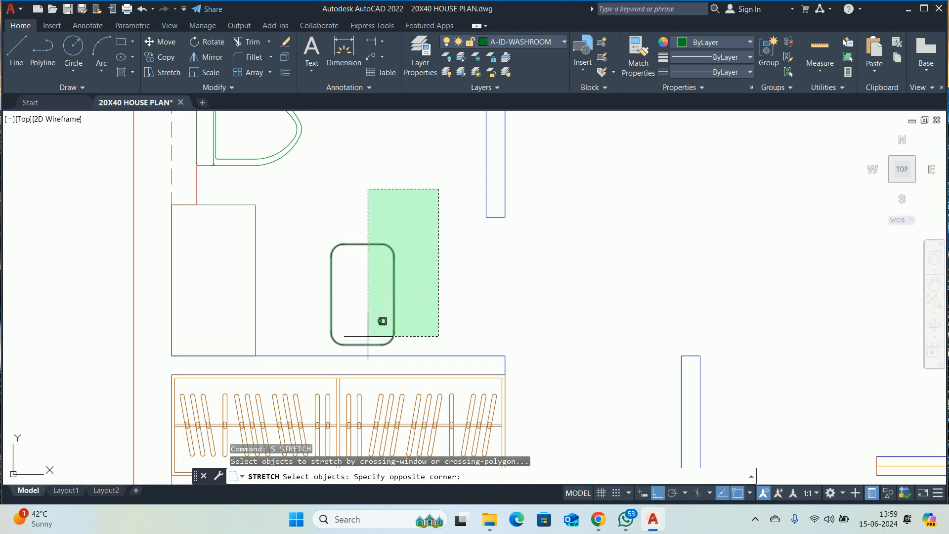
{"action": "key", "text": "Escape"}
{"action": "key", "text": "Escape"}
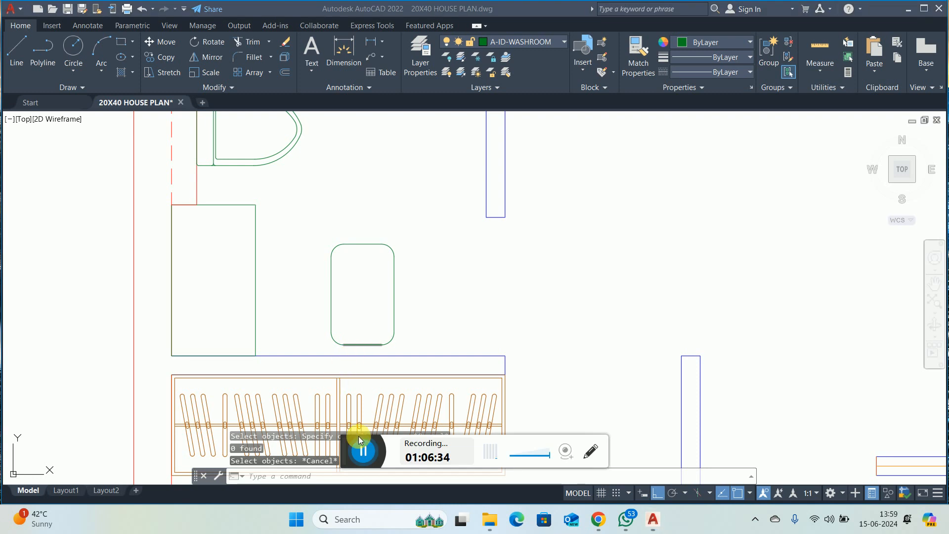
{"action": "key", "text": "Escape"}
{"action": "key", "text": "Escape"}
{"action": "key", "text": "Escape"}
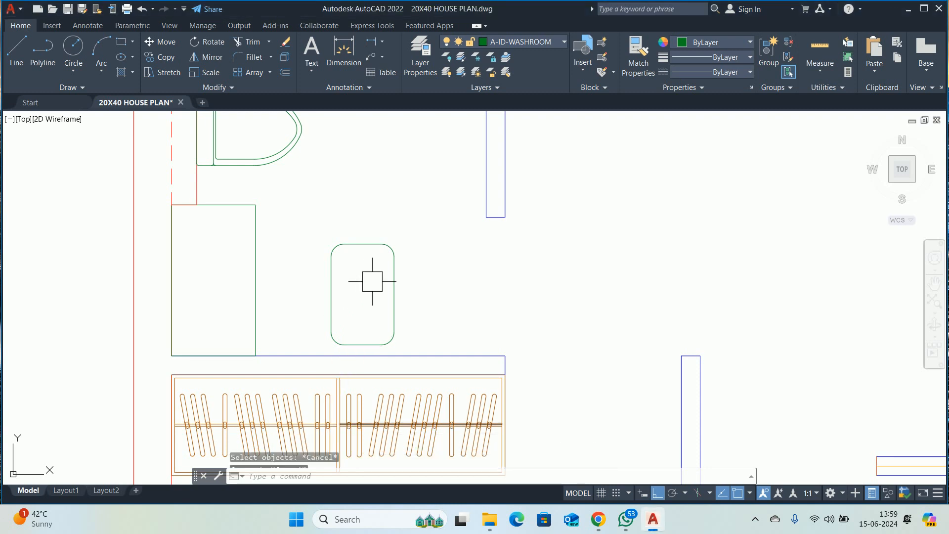
{"action": "type", "text": "D"}
{"action": "key", "text": "Return"}
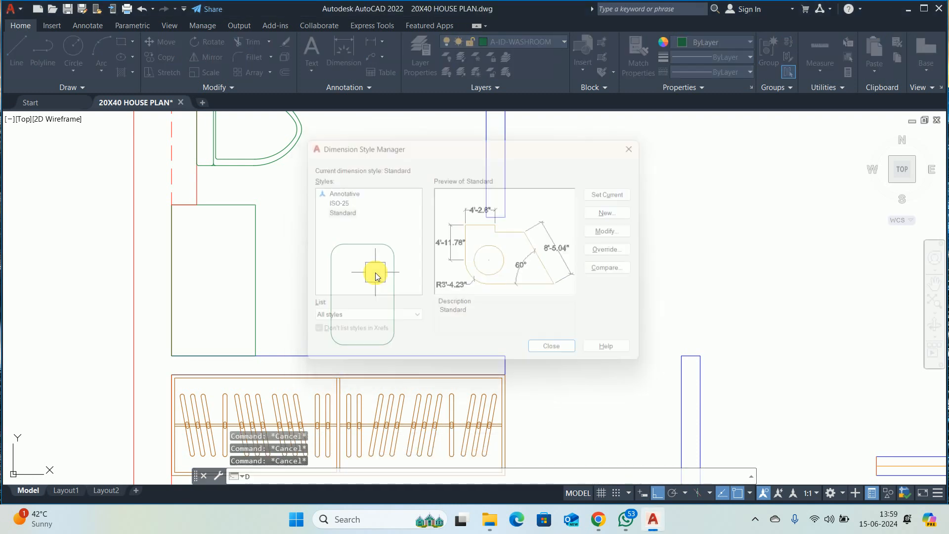
{"action": "key", "text": "Escape"}
- Fillet all corners of the rounded rectangle as a polyline with a 5" radius
{"action": "type", "text": "F"}
{"action": "key", "text": "Return"}
{"action": "type", "text": "R"}
{"action": "key", "text": "Return"}
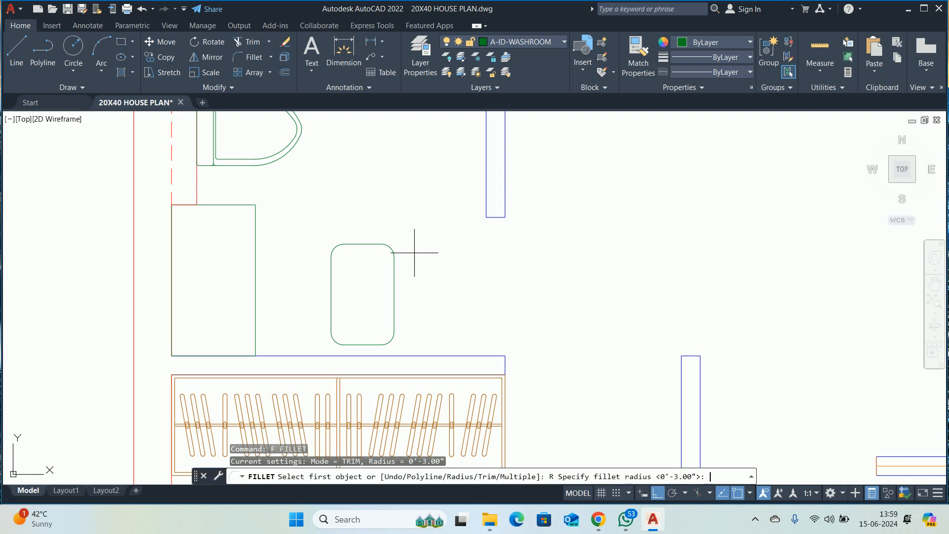
{"action": "type", "text": "5"}
{"action": "key", "text": "Return"}
{"action": "key", "text": "Return"}
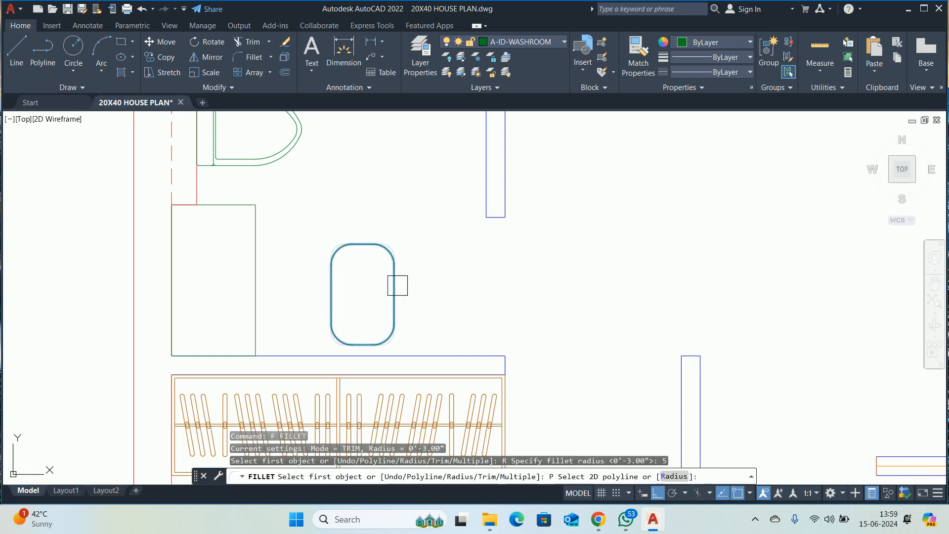
{"action": "left_click", "coordinate": [398, 284]}
{"action": "key", "text": "Escape"}
{"action": "key", "text": "Escape"}
{"action": "key", "text": "Escape"}
- Stretch the right half of the rounded rectangle 2" to the right
{"action": "middle_click_drag", "start_coordinate": [400, 259], "coordinate": [432, 200]}
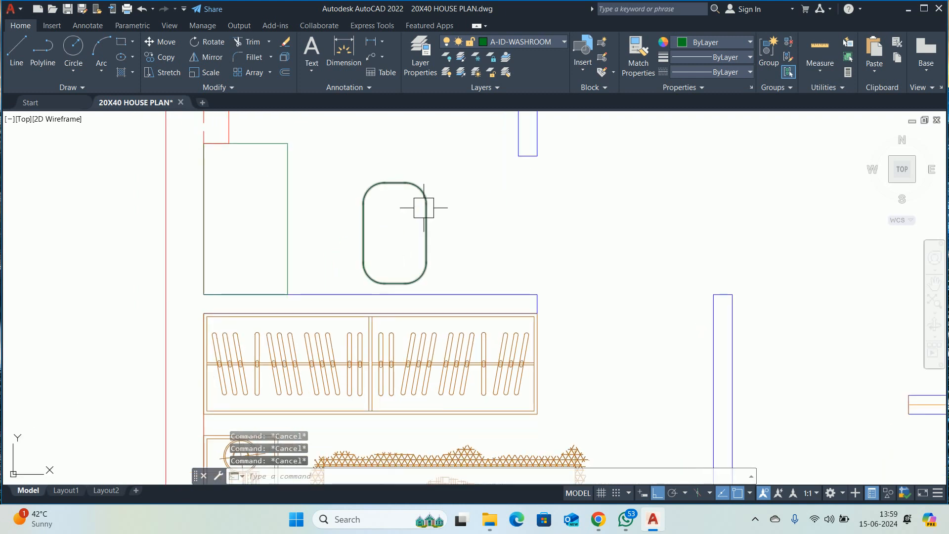
{"action": "type", "text": "S"}
{"action": "key", "text": "Return"}
{"action": "left_click", "coordinate": [453, 152]}
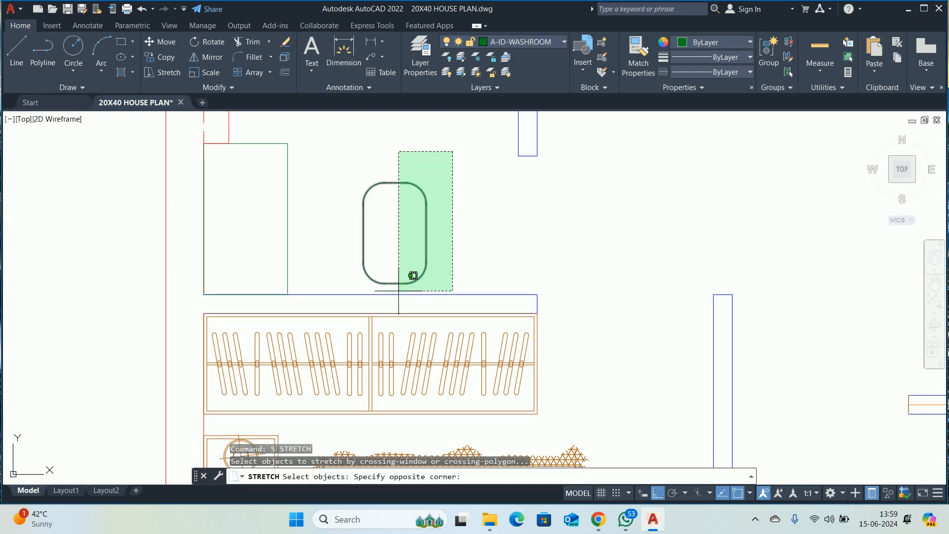
{"action": "left_click", "coordinate": [398, 292]}
{"action": "key", "text": "Return"}
{"action": "left_click", "coordinate": [389, 246]}
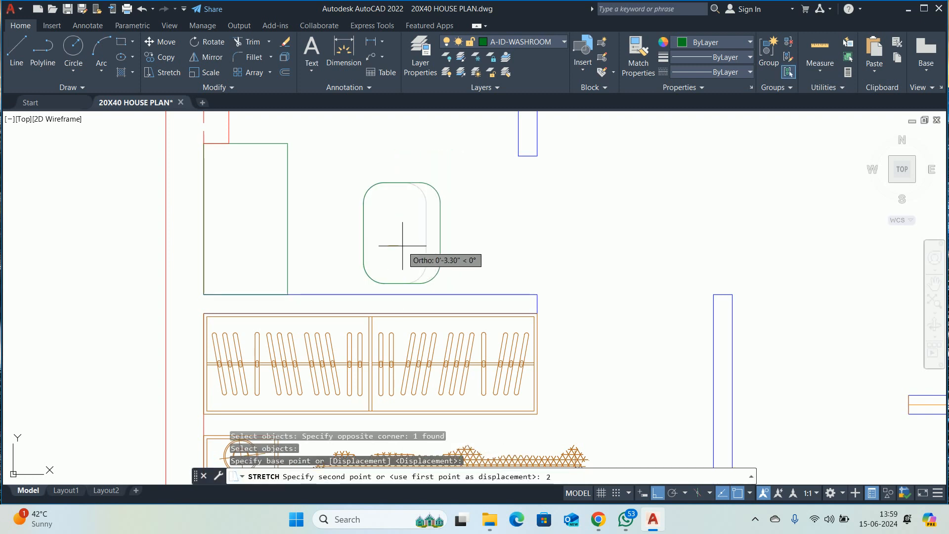
{"action": "type", "text": "2"}
{"action": "key", "text": "Return"}
{"action": "key", "text": "Escape"}
{"action": "key", "text": "Escape"}
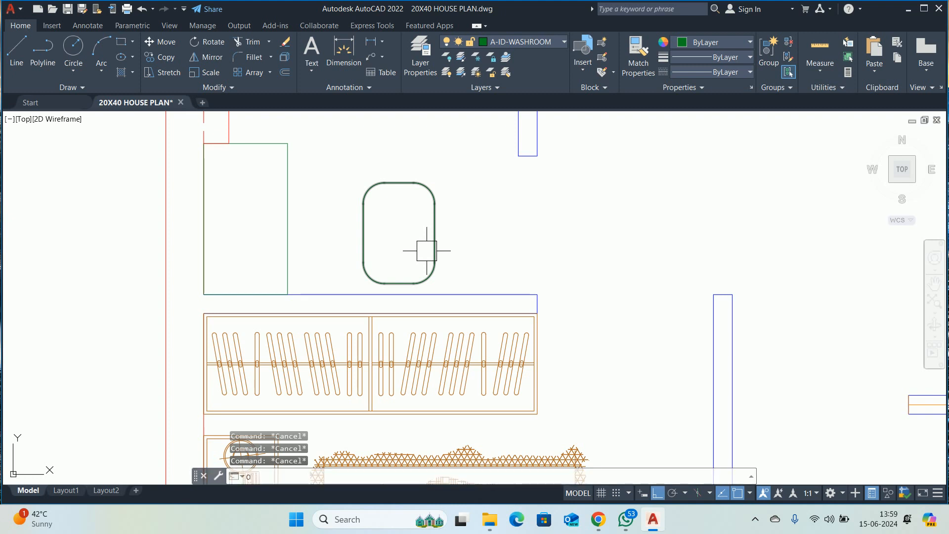
{"action": "type", "text": "o"}
{"action": "key", "text": "Return"}
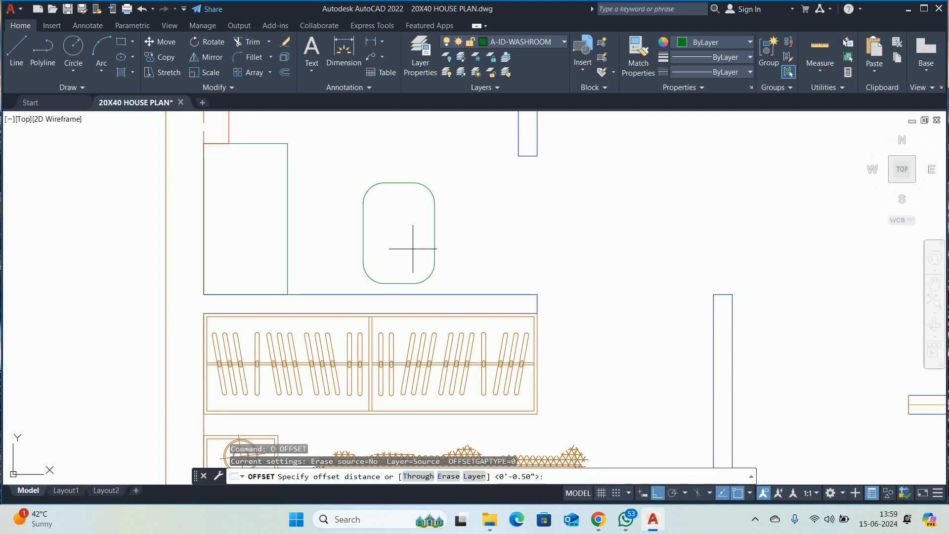
{"action": "type", "text": "1"}
{"action": "key", "text": "Return"}
{"action": "left_click", "coordinate": [411, 185]}
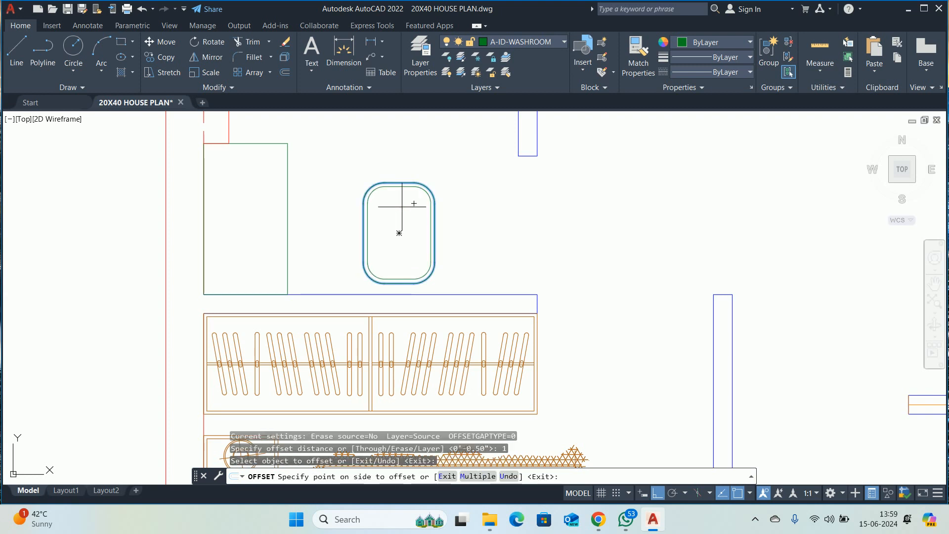
{"action": "key", "text": "Return"}
- Offset the rounded basin outline 0.75" inward
{"action": "key", "text": "Return"}
{"action": "type", "text": ".75"}
{"action": "key", "text": "Return"}
{"action": "left_click", "coordinate": [402, 184]}
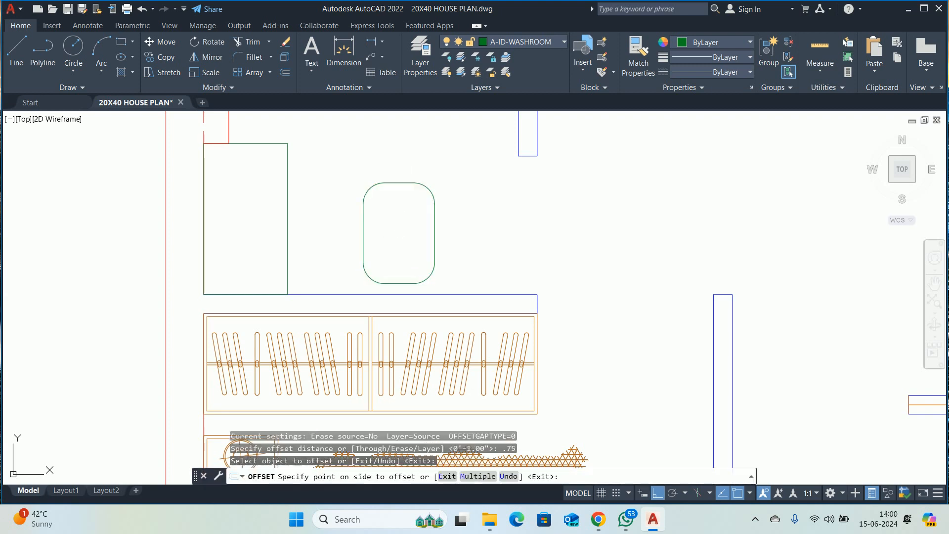
{"action": "left_click", "coordinate": [388, 206]}
{"action": "key", "text": "Escape"}
{"action": "key", "text": "Escape"}
{"action": "key", "text": "Escape"}
{"action": "scroll", "coordinate": [387, 215], "scroll_direction": "up", "scroll_amount": 2}
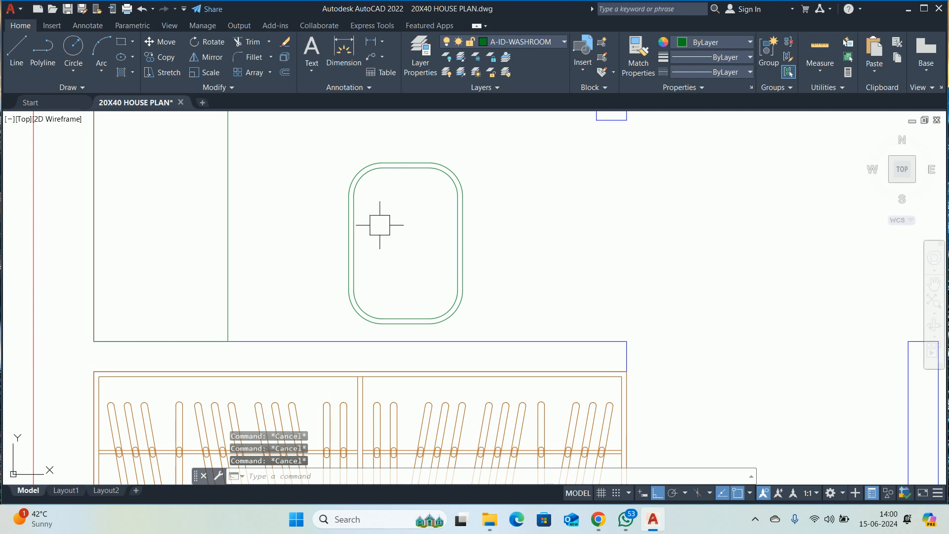
{"action": "type", "text": "L"}
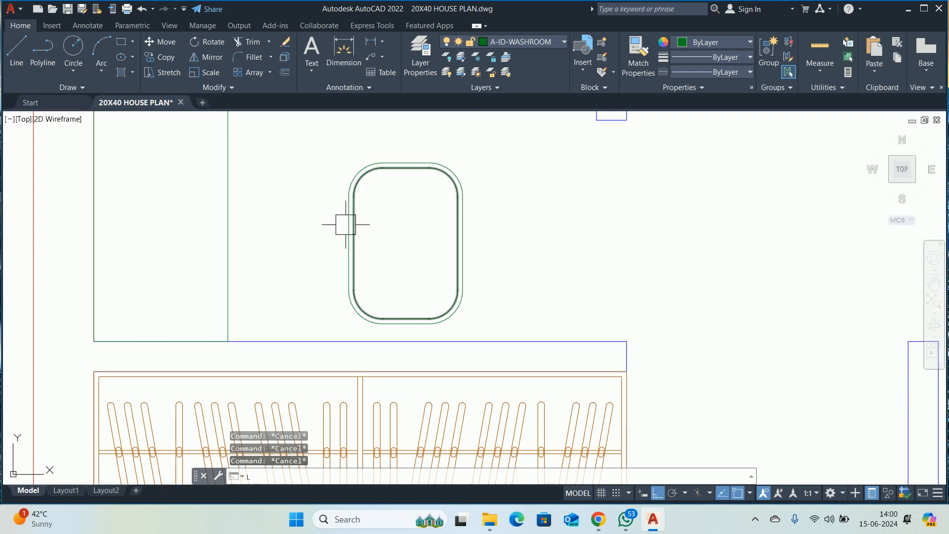
{"action": "key", "text": "Return"}
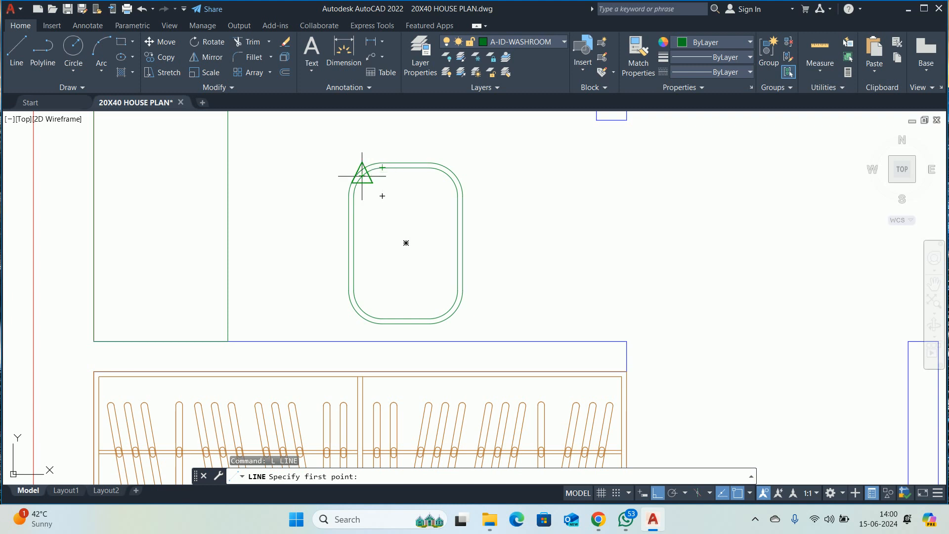
{"action": "left_click", "coordinate": [362, 176]}
{"action": "key", "text": "Escape"}
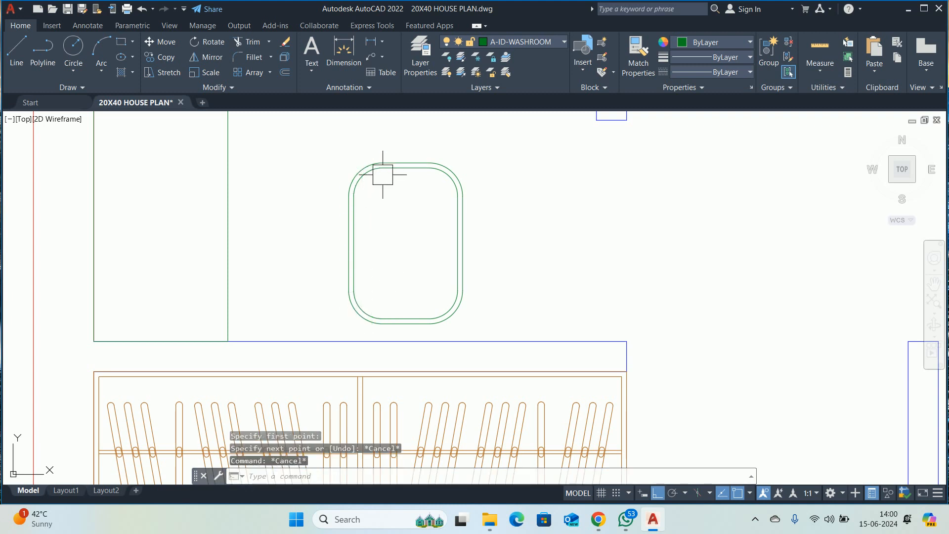
- Draw a vertical line across the inner basin outline, joining the inner ends of its two left corner arcs
{"action": "key", "text": "Return"}
{"action": "left_click", "coordinate": [382, 168]}
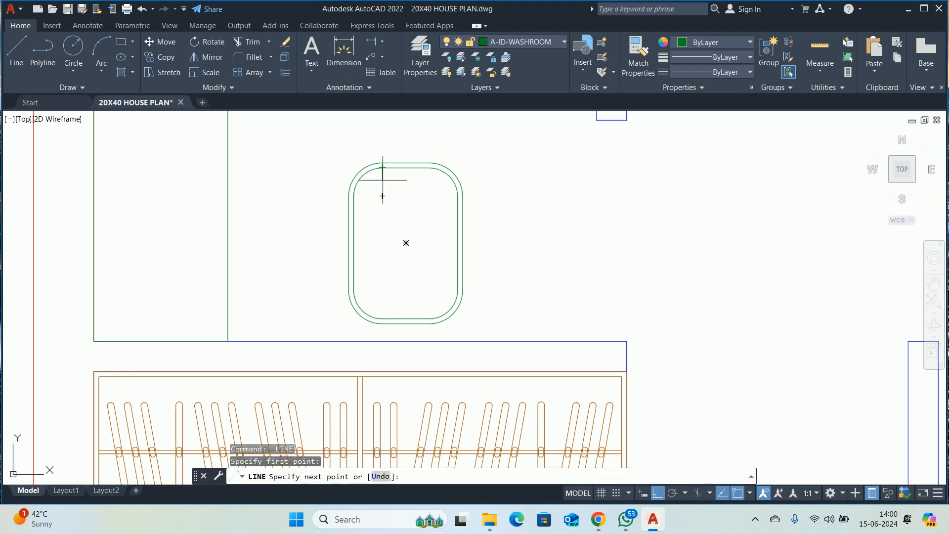
{"action": "left_click", "coordinate": [382, 318]}
{"action": "key", "text": "Escape"}
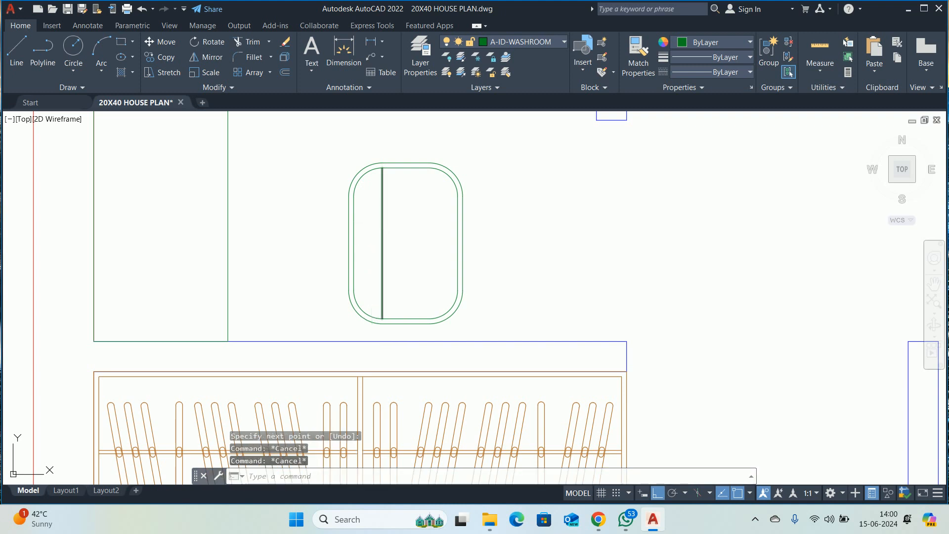
- Move the vertical line inside the basin 2.5" to the left
{"action": "type", "text": "M"}
{"action": "key", "text": "Return"}
{"action": "left_click", "coordinate": [377, 213]}
{"action": "key", "text": "Return"}
{"action": "left_click", "coordinate": [655, 213]}
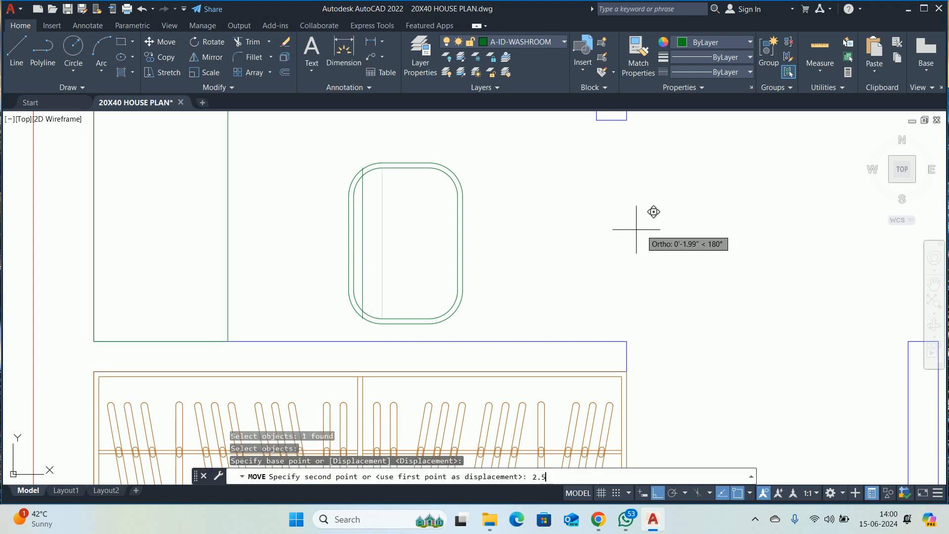
{"action": "type", "text": "2.5"}
{"action": "key", "text": "Return"}
- Move the vertical basin line back 0.5" to the right
{"action": "key", "text": "Return"}
{"action": "left_click", "coordinate": [376, 219]}
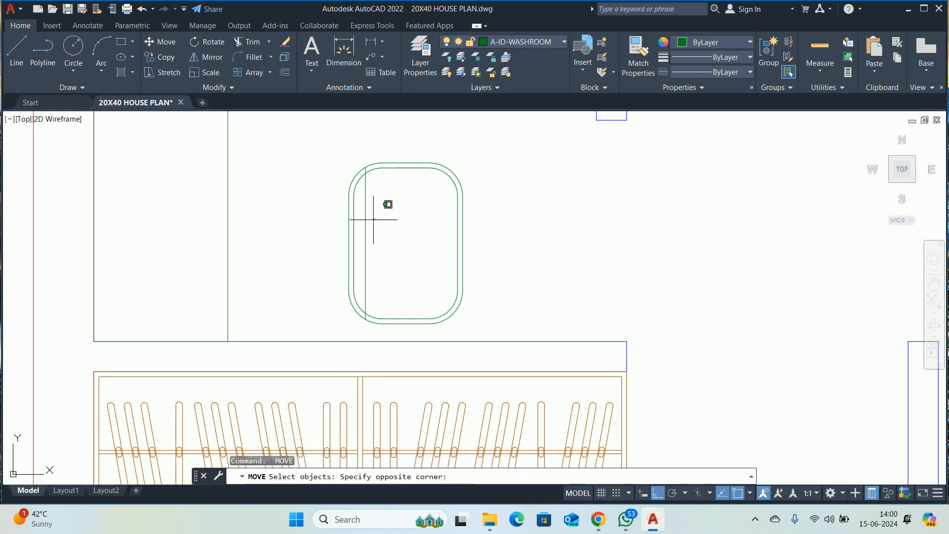
{"action": "left_click", "coordinate": [361, 225]}
{"action": "key", "text": "Return"}
{"action": "scroll", "coordinate": [390, 227], "scroll_direction": "up", "scroll_amount": 2}
{"action": "left_click", "coordinate": [391, 227]}
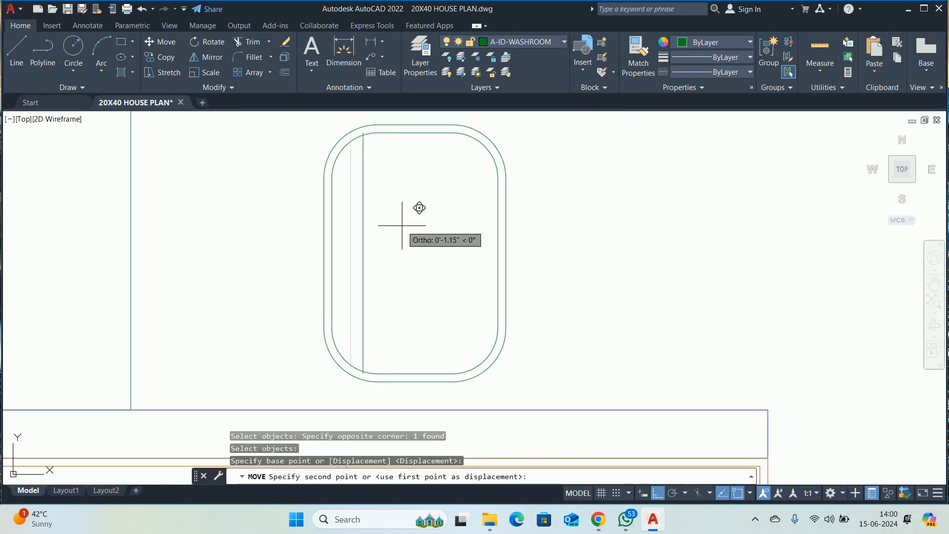
{"action": "type", "text": ".5"}
{"action": "key", "text": "Return"}
- Trim the inner basin outline left of the vertical line and the line's overhanging ends at both corners
{"action": "type", "text": "tr"}
{"action": "key", "text": "Return"}
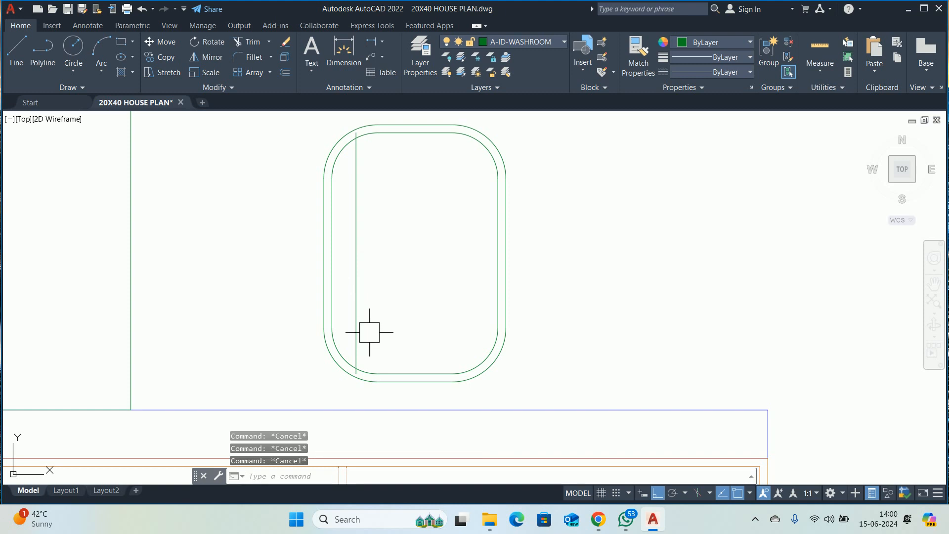
{"action": "left_click", "coordinate": [356, 349]}
{"action": "scroll", "coordinate": [356, 349], "scroll_direction": "up", "scroll_amount": 3}
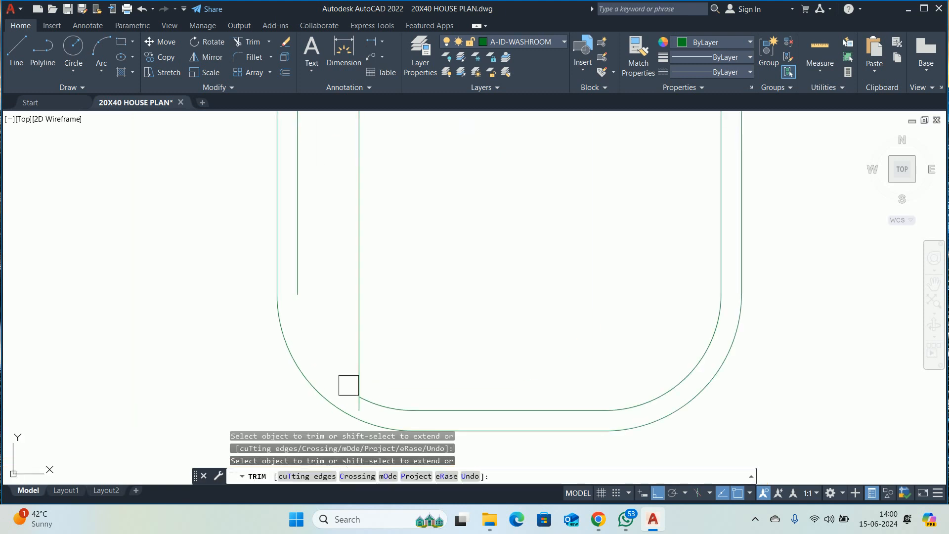
{"action": "scroll", "coordinate": [349, 385], "scroll_direction": "up", "scroll_amount": 3}
{"action": "scroll", "coordinate": [351, 311], "scroll_direction": "down", "scroll_amount": 5}
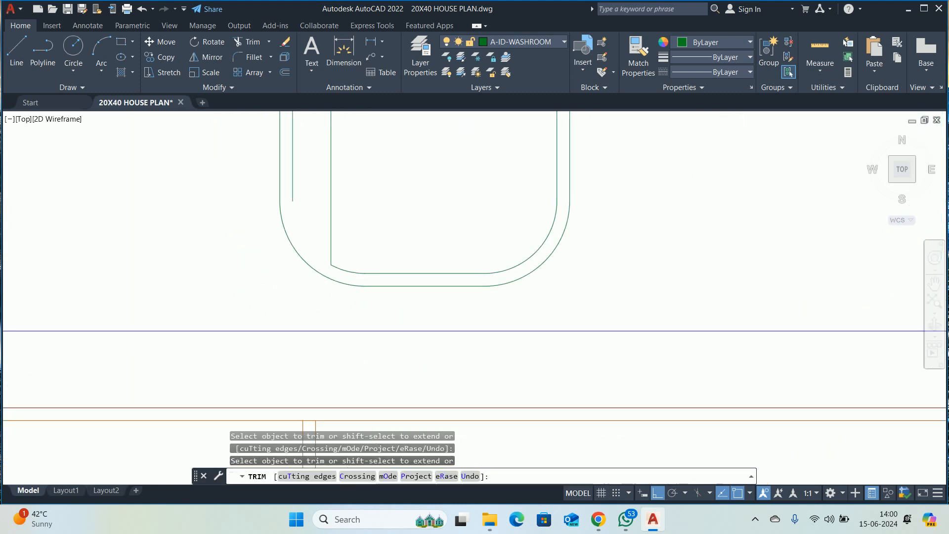
{"action": "middle_click_drag", "start_coordinate": [340, 239], "coordinate": [363, 340]}
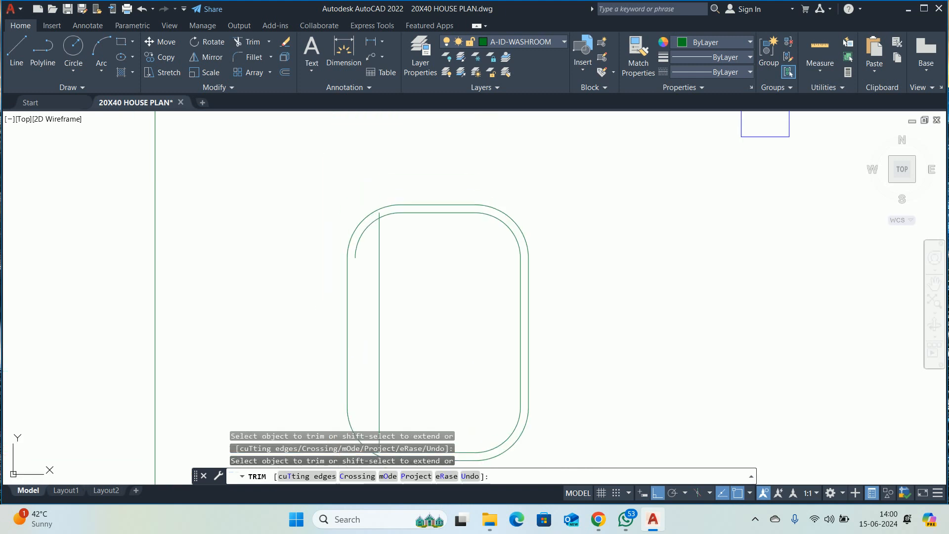
{"action": "scroll", "coordinate": [370, 223], "scroll_direction": "up", "scroll_amount": 6}
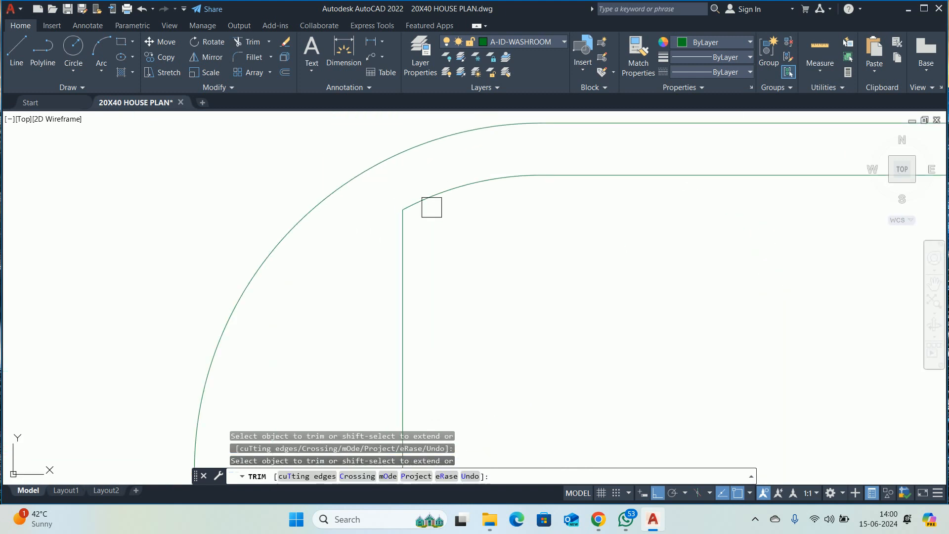
{"action": "scroll", "coordinate": [432, 207], "scroll_direction": "down", "scroll_amount": 5}
{"action": "key", "text": "Escape"}
{"action": "key", "text": "Escape"}
{"action": "key", "text": "Escape"}
- Fillet the inner basin's upper-left corner between the vertical line and inner outline with a 2.5" radius
{"action": "scroll", "coordinate": [415, 221], "scroll_direction": "up", "scroll_amount": 2}
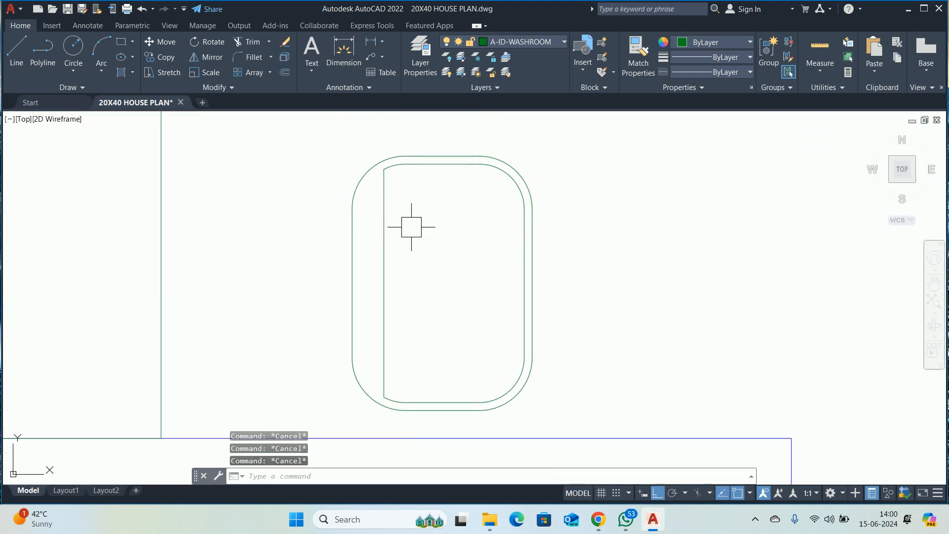
{"action": "type", "text": "f"}
{"action": "key", "text": "Return"}
{"action": "type", "text": "r"}
{"action": "key", "text": "Return"}
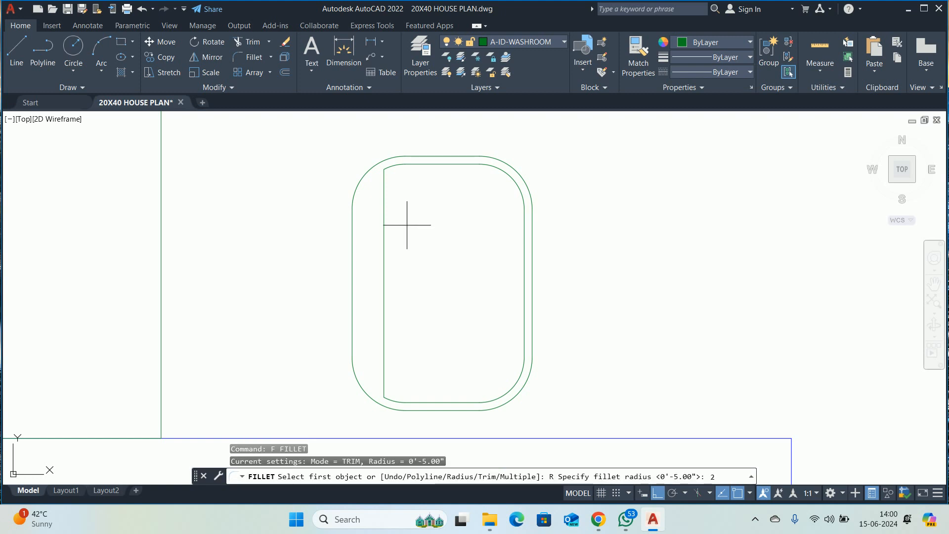
{"action": "key", "text": "Return"}
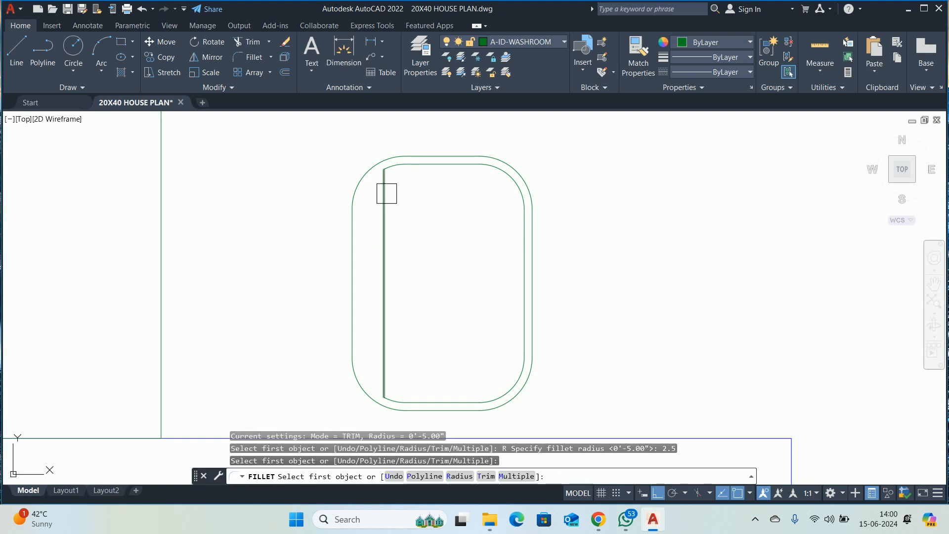
{"action": "left_click", "coordinate": [386, 193]}
{"action": "left_click", "coordinate": [424, 167]}
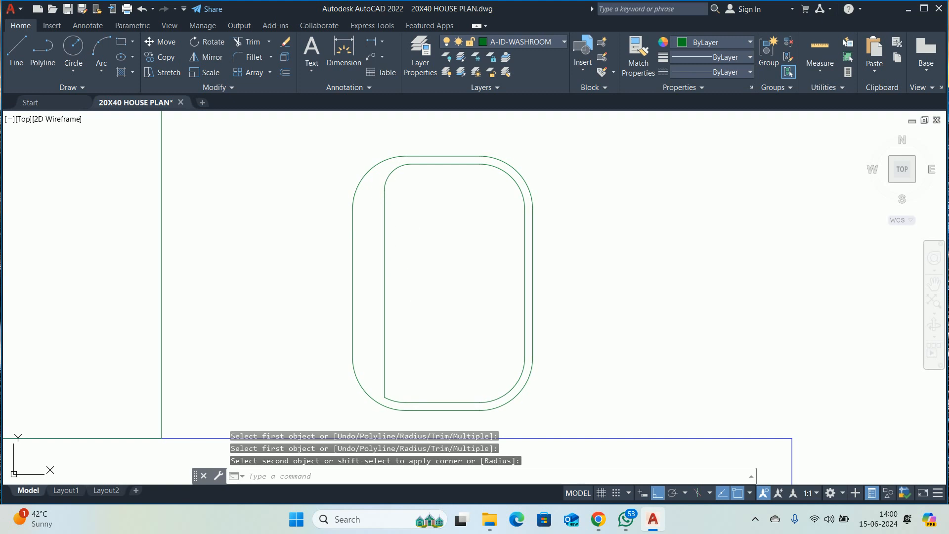
- Fillet the inner basin's lower-left corner with the same 2.5" radius
{"action": "scroll", "coordinate": [371, 212], "scroll_direction": "down", "scroll_amount": 2}
{"action": "key", "text": "Return"}
{"action": "left_click", "coordinate": [364, 237]}
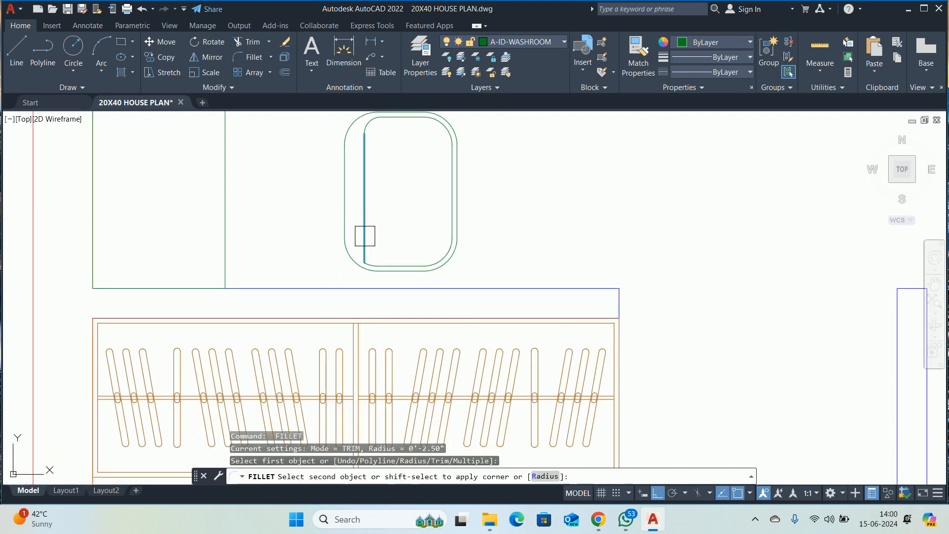
{"action": "scroll", "coordinate": [378, 255], "scroll_direction": "up", "scroll_amount": 4}
{"action": "key", "text": "Escape"}
{"action": "key", "text": "Escape"}
{"action": "scroll", "coordinate": [384, 218], "scroll_direction": "down", "scroll_amount": 8}
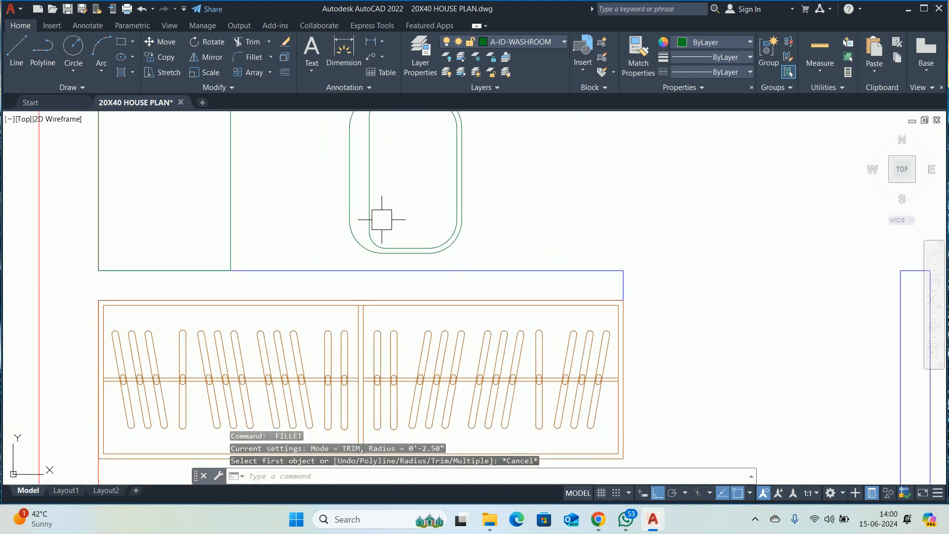
{"action": "scroll", "coordinate": [387, 215], "scroll_direction": "down", "scroll_amount": 3}
{"action": "key", "text": "Escape"}
{"action": "key", "text": "Escape"}
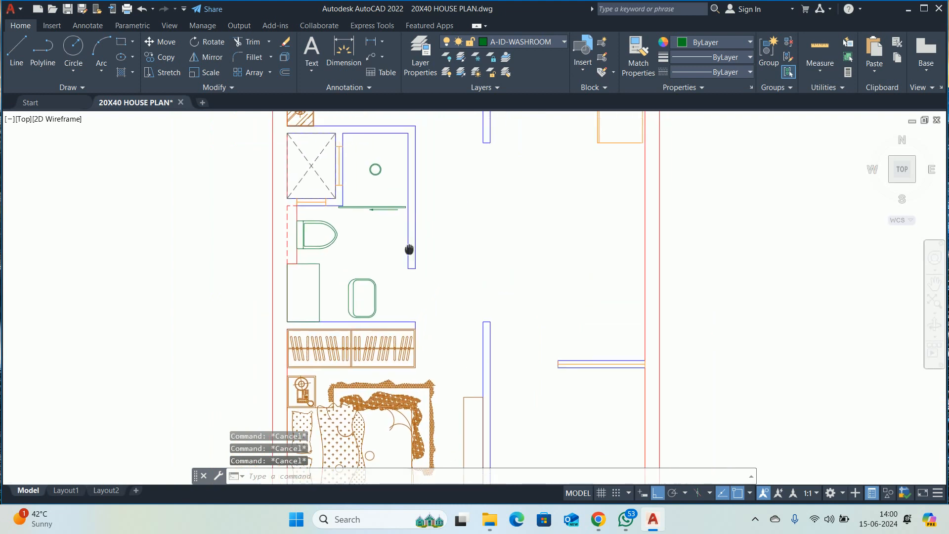
- Copy the kitchen sink faucet by its centre circle onto the midpoint of the basin's inner vertical edge
{"action": "type", "text": "c"}
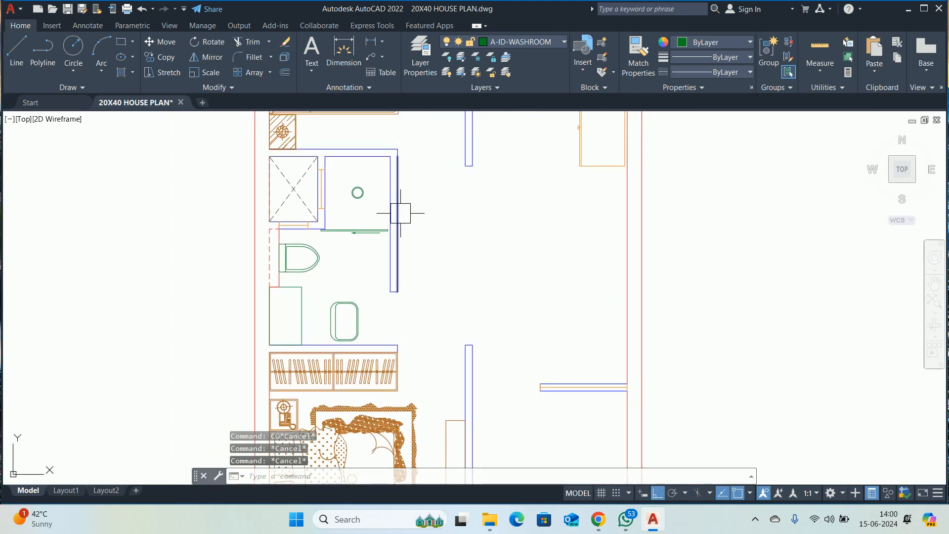
{"action": "type", "text": "co"}
{"action": "key", "text": "space"}
{"action": "scroll", "coordinate": [413, 218], "scroll_direction": "down", "scroll_amount": 4}
{"action": "middle_click_drag", "start_coordinate": [422, 195], "coordinate": [420, 236]}
{"action": "scroll", "coordinate": [454, 158], "scroll_direction": "up", "scroll_amount": 8}
{"action": "middle_click_drag", "start_coordinate": [455, 139], "coordinate": [421, 233]}
{"action": "scroll", "coordinate": [424, 229], "scroll_direction": "up", "scroll_amount": 2}
{"action": "left_click", "coordinate": [442, 214]}
{"action": "scroll", "coordinate": [464, 204], "scroll_direction": "up", "scroll_amount": 6}
{"action": "key", "text": "space"}
{"action": "left_click", "coordinate": [442, 219]}
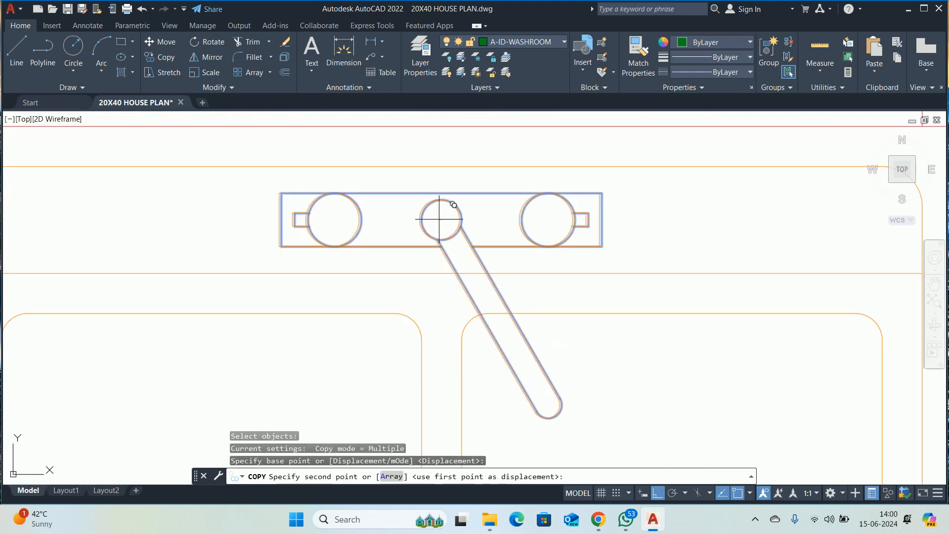
{"action": "scroll", "coordinate": [440, 219], "scroll_direction": "down", "scroll_amount": 8}
{"action": "scroll", "coordinate": [388, 275], "scroll_direction": "up", "scroll_amount": 5}
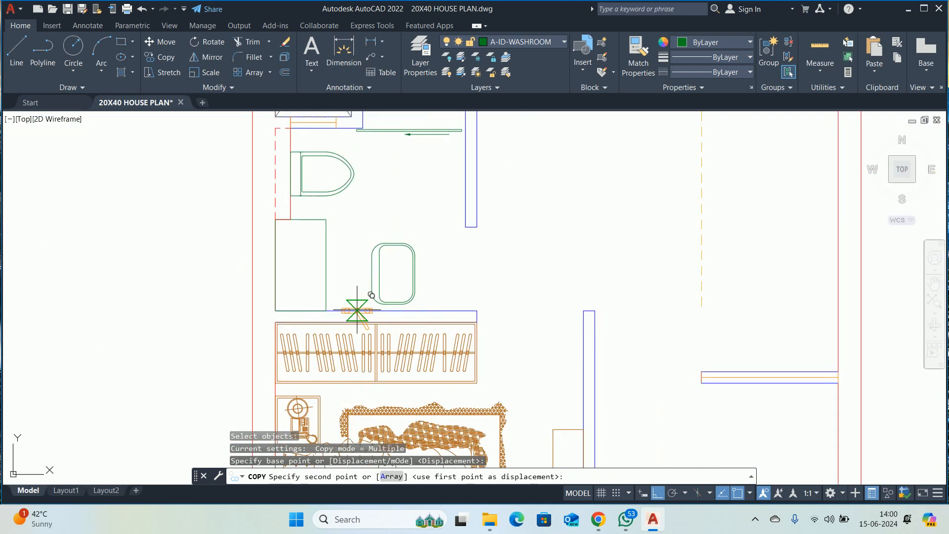
{"action": "middle_click_drag", "start_coordinate": [357, 310], "coordinate": [365, 169]}
{"action": "scroll", "coordinate": [370, 198], "scroll_direction": "up", "scroll_amount": 4}
{"action": "middle_click_drag", "start_coordinate": [375, 220], "coordinate": [377, 270]}
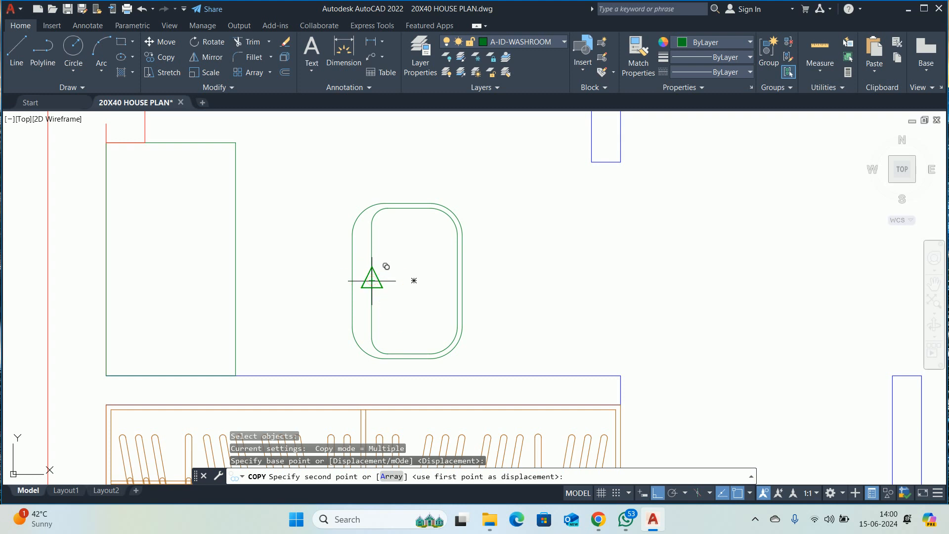
{"action": "left_click", "coordinate": [371, 281]}
{"action": "key", "text": "Escape"}
{"action": "key", "text": "Escape"}
- Rotate the copied faucet 90° about its centre so it aligns with the basin's vertical edge
{"action": "type", "text": "ro"}
{"action": "key", "text": "space"}
{"action": "left_click", "coordinate": [388, 288]}
{"action": "key", "text": "space"}
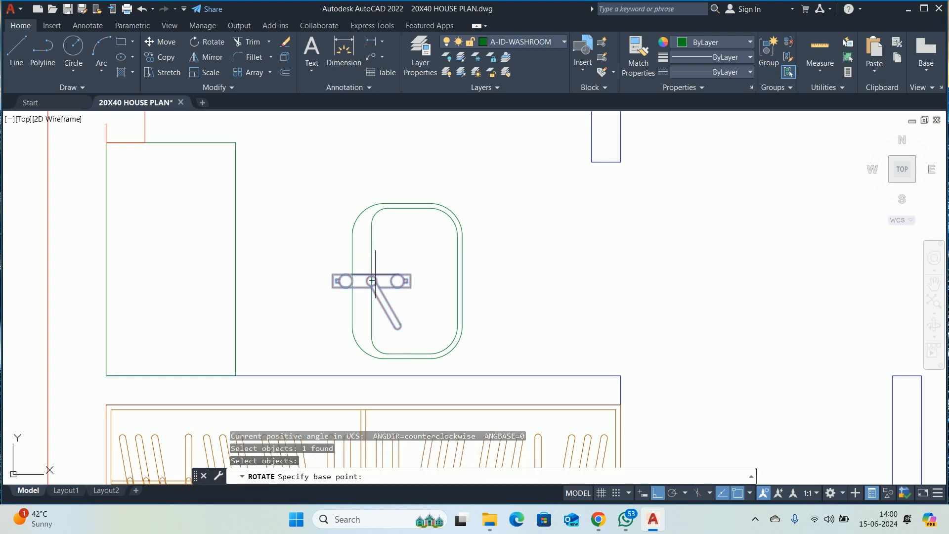
{"action": "scroll", "coordinate": [372, 281], "scroll_direction": "up", "scroll_amount": 4}
{"action": "left_click", "coordinate": [363, 290]}
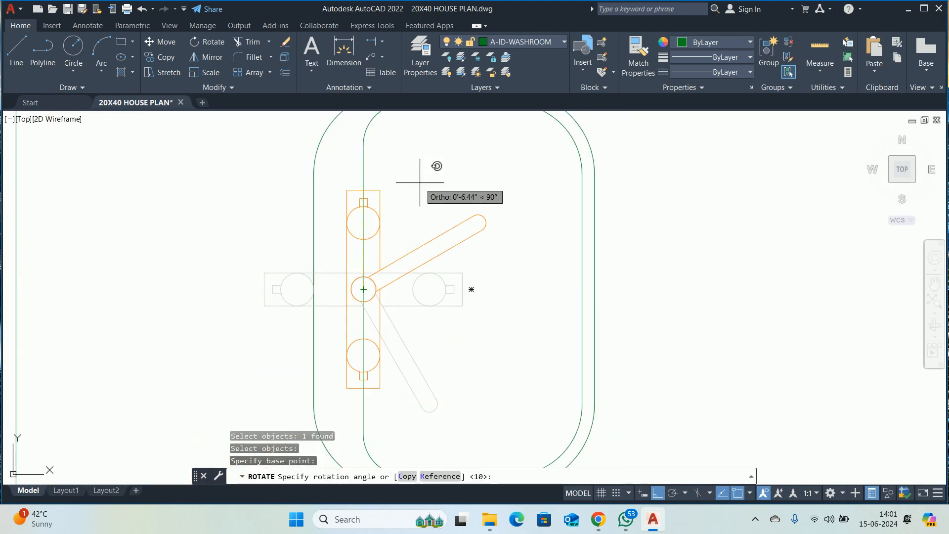
{"action": "left_click", "coordinate": [434, 166]}
{"action": "key", "text": "Escape"}
{"action": "key", "text": "Escape"}
- Move the faucet 1" to the left onto the basin's rim
{"action": "key", "text": "space"}
{"action": "left_click", "coordinate": [397, 239]}
{"action": "left_click", "coordinate": [388, 272]}
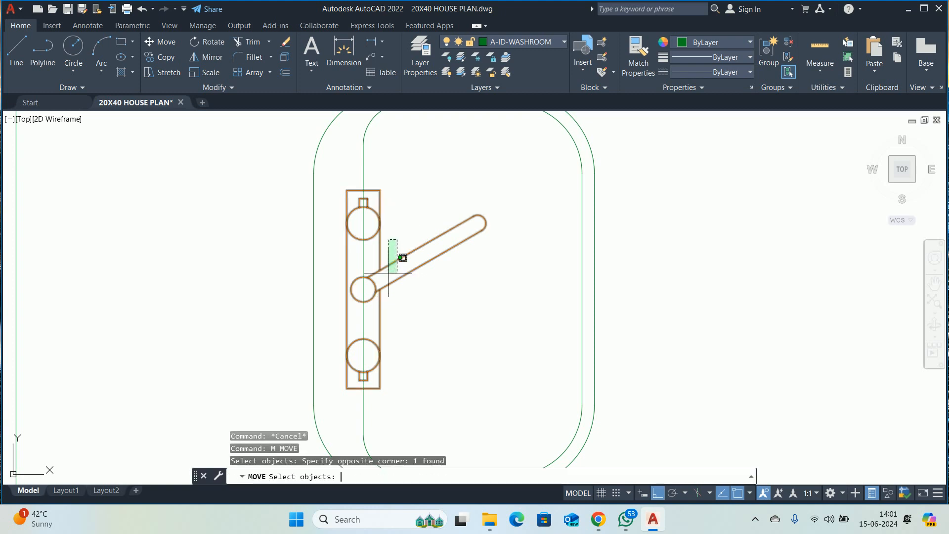
{"action": "key", "text": "space"}
{"action": "left_click", "coordinate": [502, 300]}
{"action": "type", "text": "1"}
{"action": "key", "text": "space"}
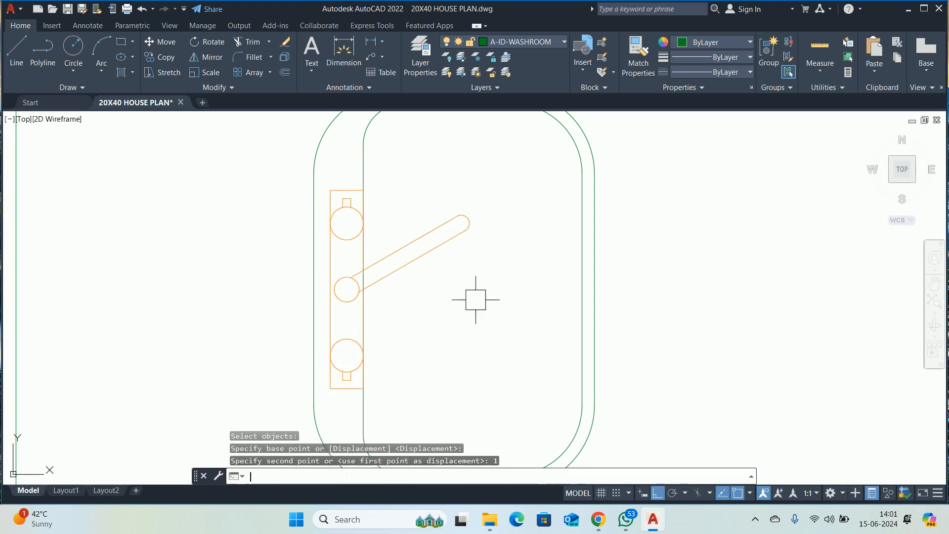
{"action": "key", "text": "Escape"}
- Move the faucet 0.25" further left on the basin's rim
{"action": "left_click", "coordinate": [431, 233]}
{"action": "key", "text": "space"}
{"action": "left_click", "coordinate": [461, 292]}
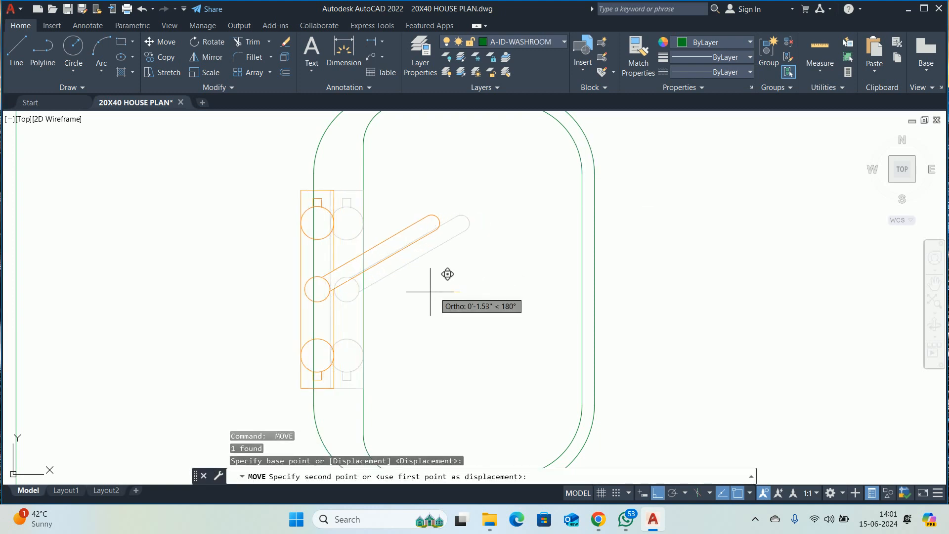
{"action": "type", "text": ".25"}
{"action": "key", "text": "space"}
{"action": "key", "text": "Escape"}
- Shift the faucet another 0.25" to the left, clear of the inner basin edge
{"action": "left_click", "coordinate": [424, 258]}
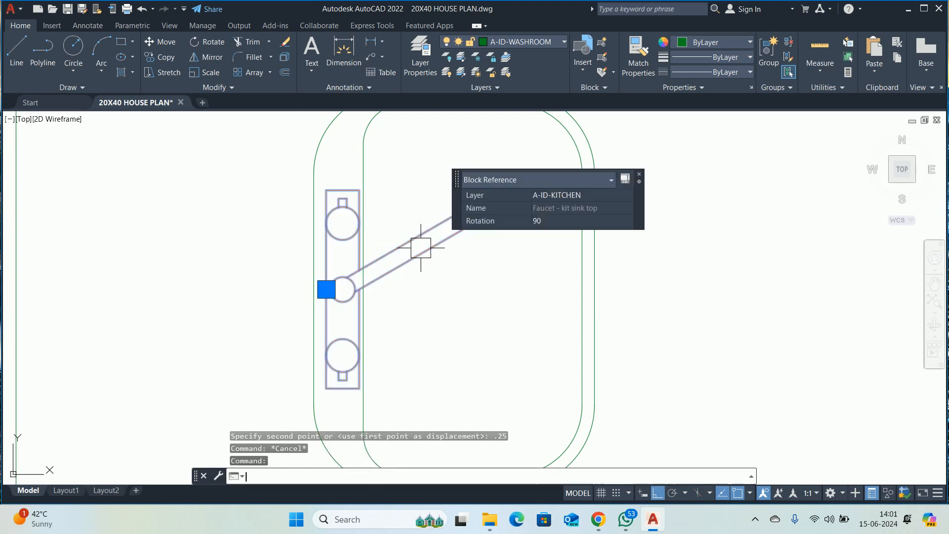
{"action": "key", "text": "space"}
{"action": "left_click", "coordinate": [458, 288]}
{"action": "type", "text": ".25"}
{"action": "key", "text": "space"}
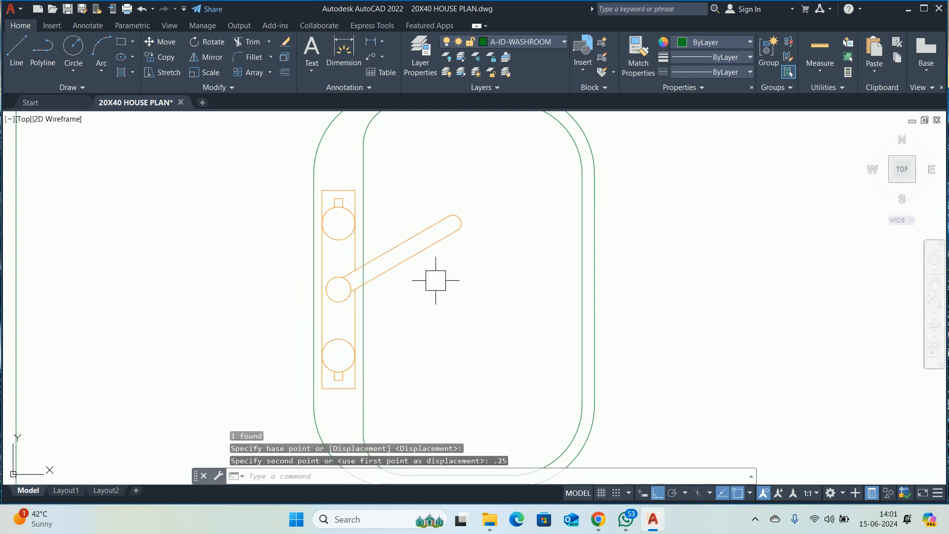
{"action": "key", "text": "Escape"}
{"action": "key", "text": "Escape"}
{"action": "key", "text": "Escape"}
{"action": "scroll", "coordinate": [435, 250], "scroll_direction": "down", "scroll_amount": 5}
{"action": "scroll", "coordinate": [435, 250], "scroll_direction": "up", "scroll_amount": 8}
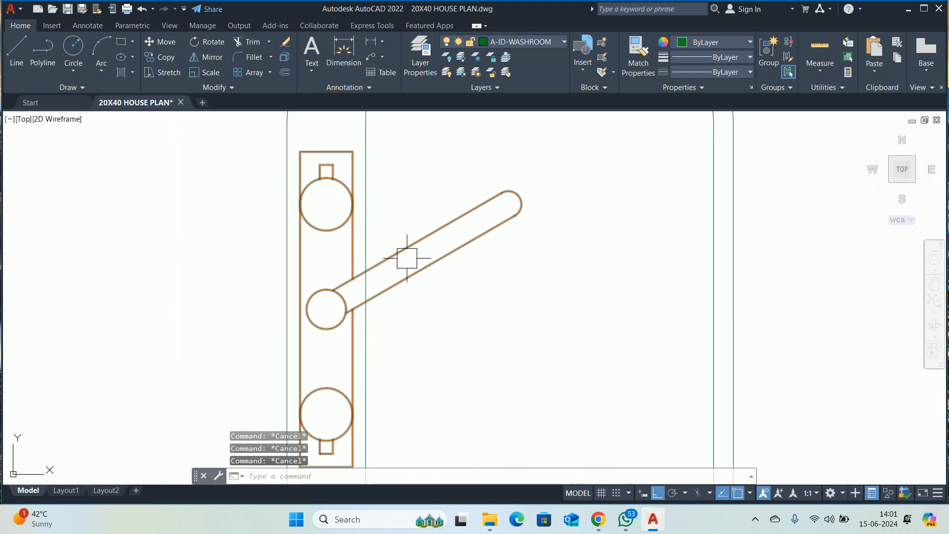
{"action": "key", "text": "space"}
{"action": "scroll", "coordinate": [396, 267], "scroll_direction": "up", "scroll_amount": 4}
{"action": "left_click", "coordinate": [323, 305]}
{"action": "left_click", "coordinate": [338, 307]}
{"action": "key", "text": "Escape"}
{"action": "key", "text": "Escape"}
{"action": "key", "text": "Escape"}
{"action": "key", "text": "Escape"}
{"action": "scroll", "coordinate": [376, 273], "scroll_direction": "down", "scroll_amount": 6}
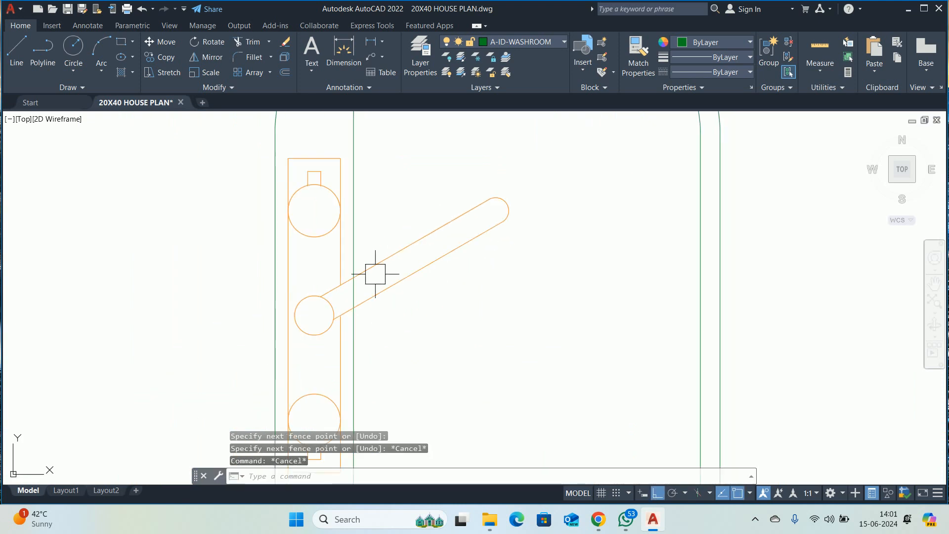
- Scale the faucet by a factor of 0.75 about the centre of its middle circle
{"action": "type", "text": "SC"}
{"action": "key", "text": "space"}
{"action": "left_click", "coordinate": [347, 292]}
{"action": "key", "text": "space"}
{"action": "scroll", "coordinate": [347, 292], "scroll_direction": "up", "scroll_amount": 4}
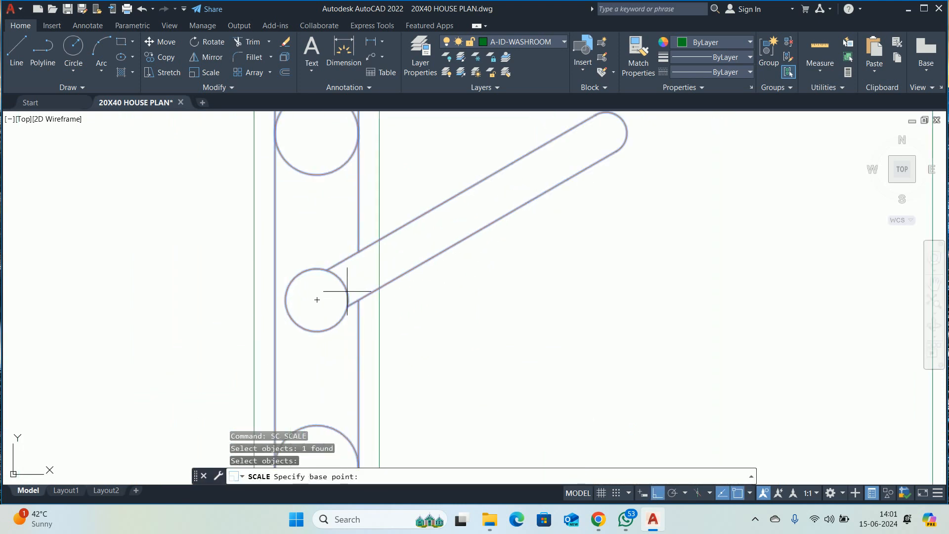
{"action": "left_click", "coordinate": [317, 299]}
{"action": "type", "text": ".7"}
{"action": "scroll", "coordinate": [315, 298], "scroll_direction": "down", "scroll_amount": 6}
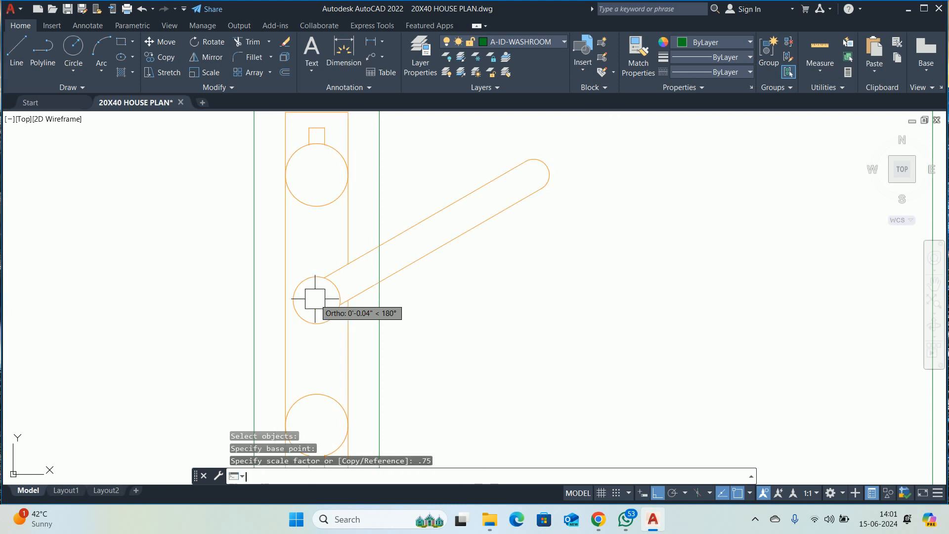
- Match the faucet's properties to the basin's inner outline
{"action": "key", "text": "Escape"}
{"action": "key", "text": "space"}
{"action": "left_click", "coordinate": [356, 292]}
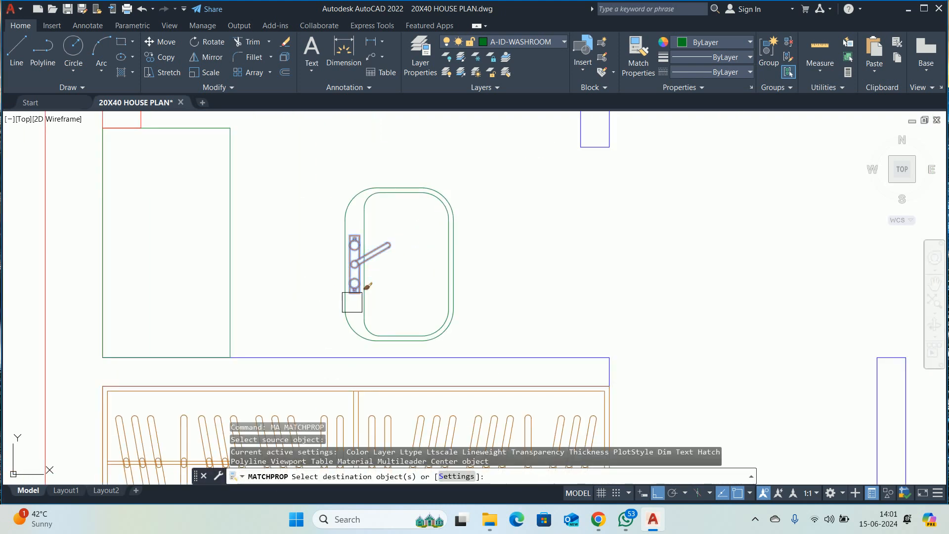
{"action": "left_click", "coordinate": [431, 297]}
{"action": "left_click", "coordinate": [312, 221]}
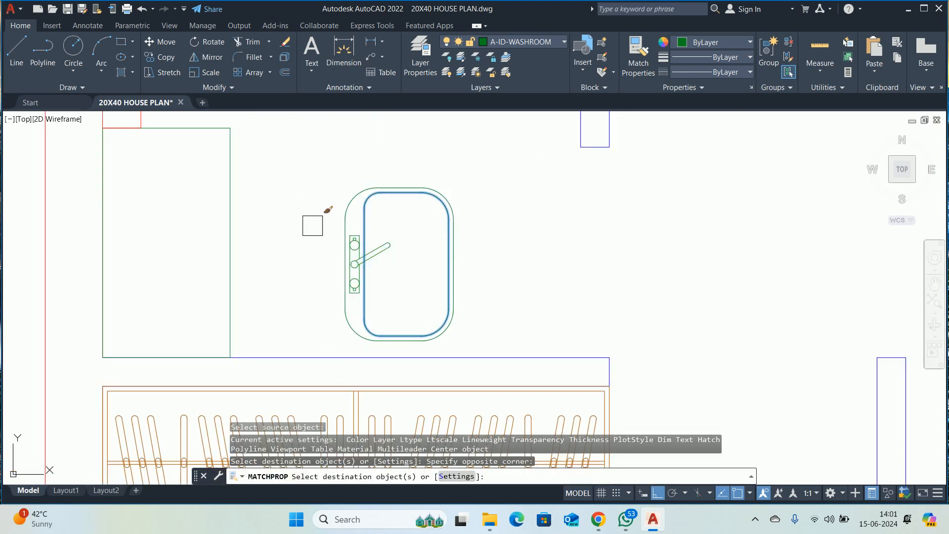
{"action": "key", "text": "Escape"}
{"action": "key", "text": "Escape"}
{"action": "key", "text": "Escape"}
- Trim the part of the basin's inner edge that crosses inside the faucet spout
{"action": "scroll", "coordinate": [365, 267], "scroll_direction": "up", "scroll_amount": 4}
{"action": "type", "text": "TR"}
{"action": "key", "text": "space"}
{"action": "scroll", "coordinate": [367, 258], "scroll_direction": "up", "scroll_amount": 4}
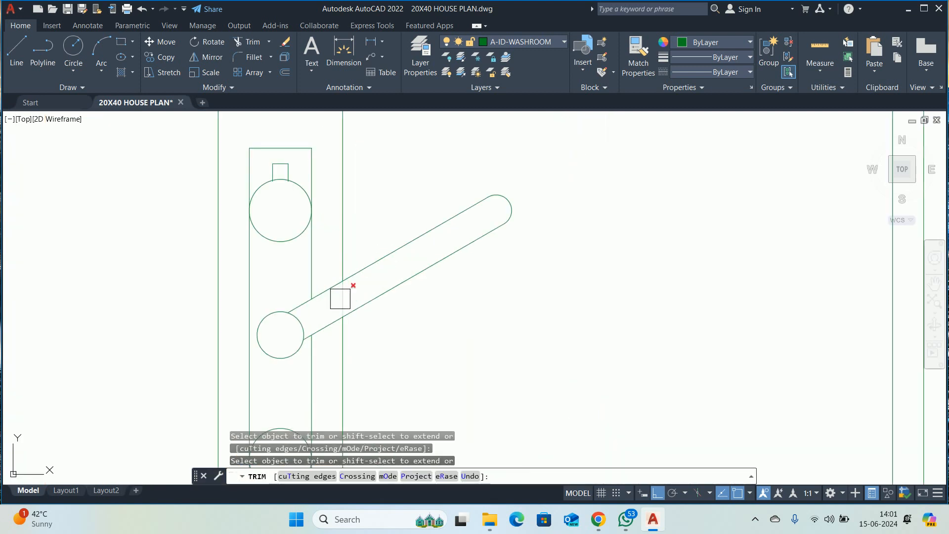
{"action": "scroll", "coordinate": [340, 300], "scroll_direction": "down", "scroll_amount": 6}
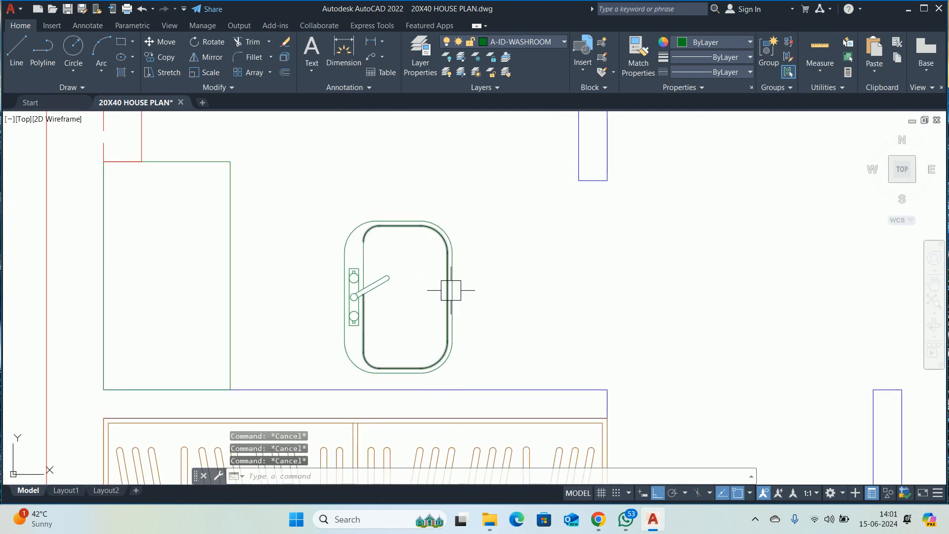
{"action": "key", "text": "Escape"}
- Draw a 1.5" diameter drain circle inside the basin, level with the faucet's middle circle
{"action": "type", "text": "C"}
{"action": "key", "text": "space"}
{"action": "left_click", "coordinate": [398, 297]}
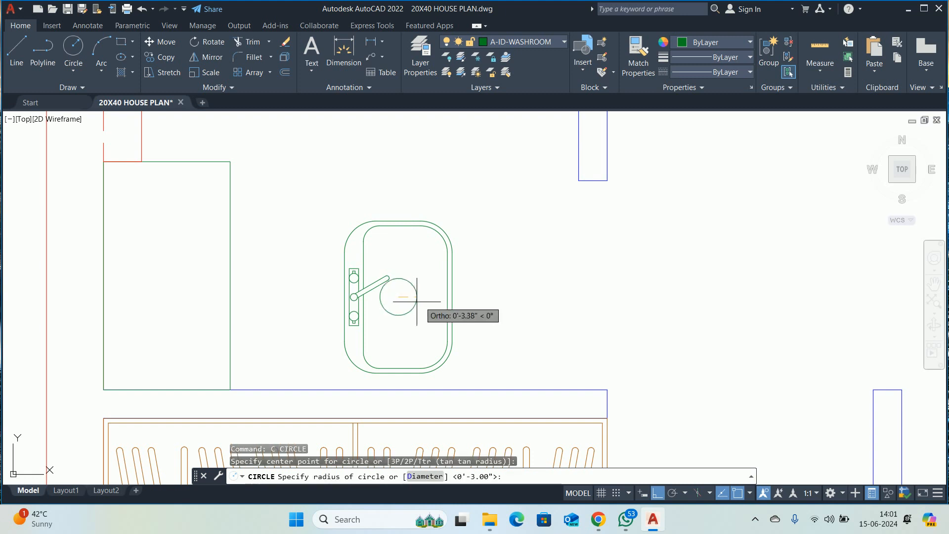
{"action": "type", "text": "D"}
{"action": "key", "text": "space"}
{"action": "type", "text": "1.5"}
{"action": "key", "text": "Return"}
{"action": "scroll", "coordinate": [399, 296], "scroll_direction": "up", "scroll_amount": 4}
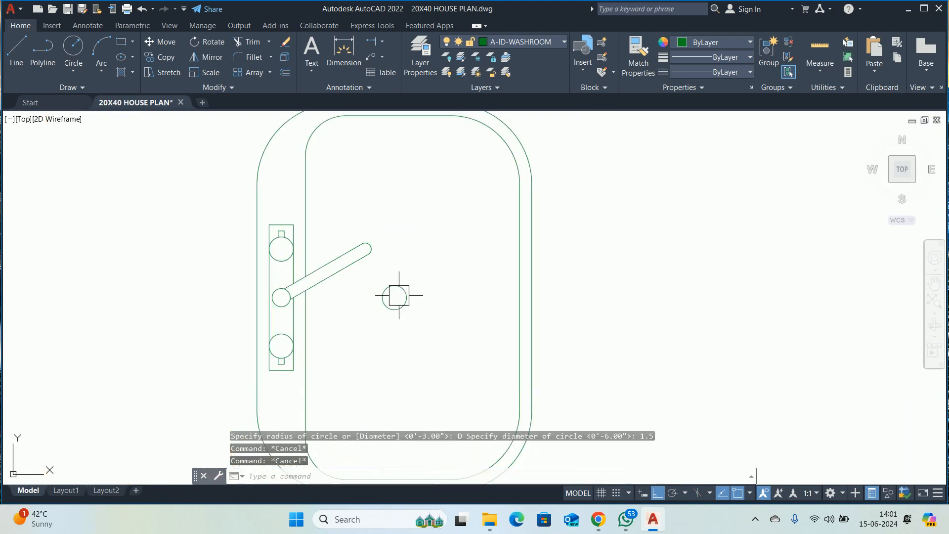
- Offset the drain circle 0.5" outward and delete the original inner circle
{"action": "type", "text": "O"}
{"action": "key", "text": "space"}
{"action": "type", "text": ".5"}
{"action": "key", "text": "Return"}
{"action": "left_click", "coordinate": [394, 285]}
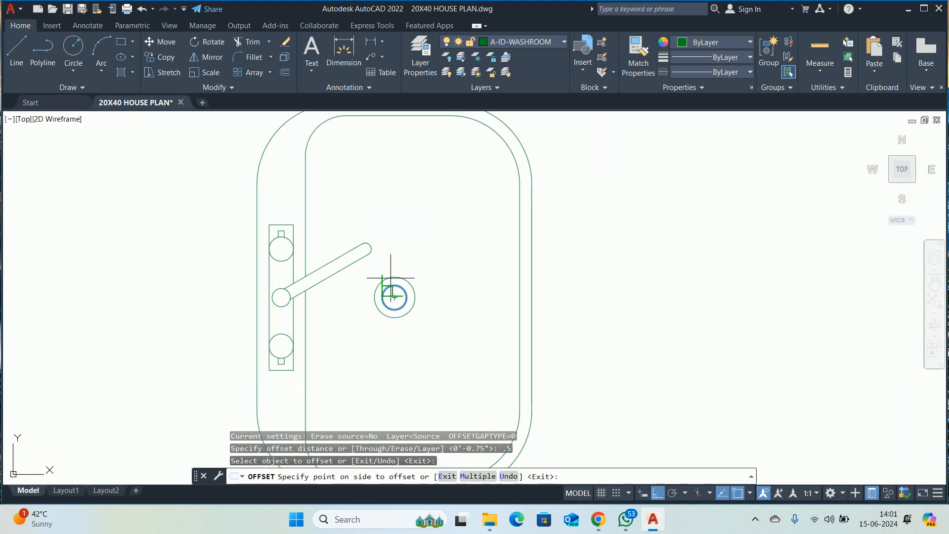
{"action": "left_click", "coordinate": [414, 253]}
{"action": "scroll", "coordinate": [411, 256], "scroll_direction": "up", "scroll_amount": 3}
{"action": "key", "text": "Escape"}
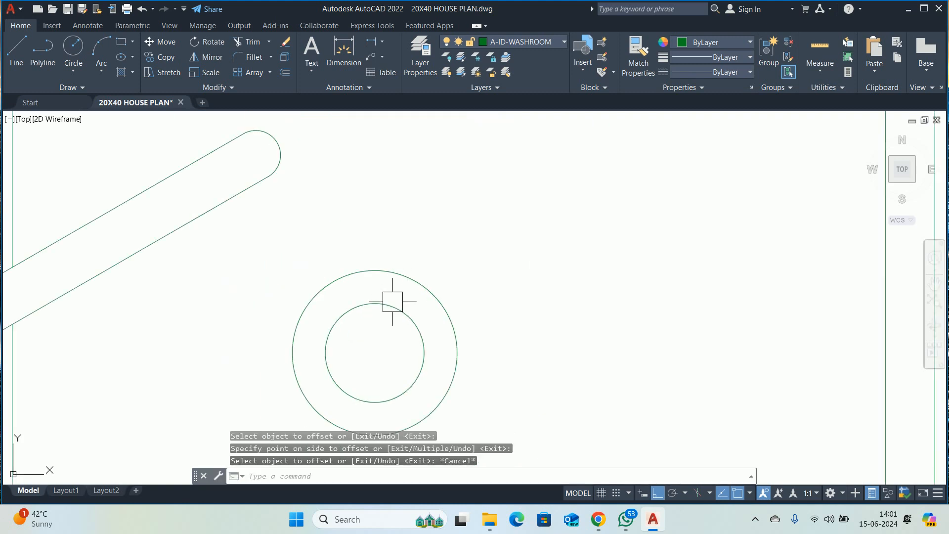
{"action": "left_click", "coordinate": [391, 300]}
{"action": "key", "text": "Delete"}
- Offset the remaining drain circle 0.25" inward to form the drain rim
{"action": "type", "text": "O"}
{"action": "key", "text": "space"}
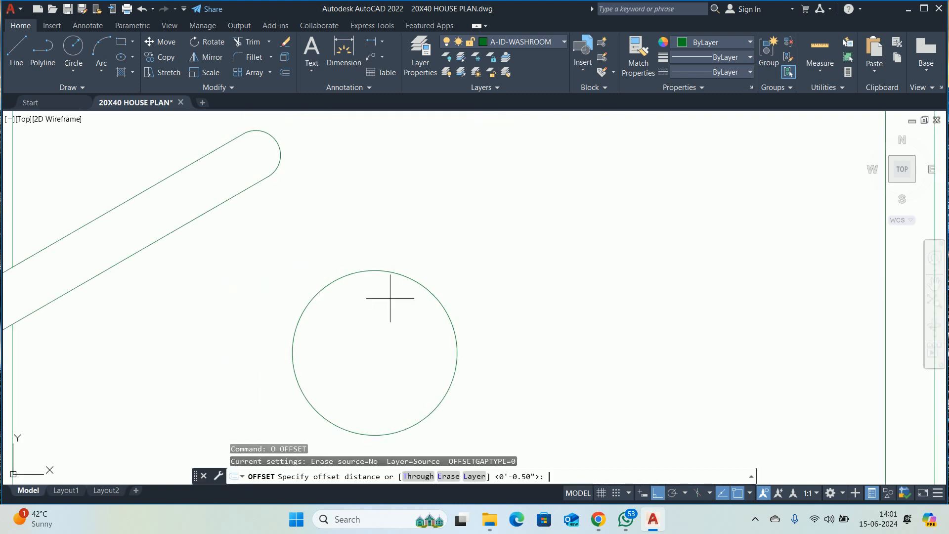
{"action": "type", "text": ".25"}
{"action": "key", "text": "Return"}
{"action": "left_click", "coordinate": [398, 280]}
{"action": "left_click", "coordinate": [375, 318]}
{"action": "key", "text": "Escape"}
{"action": "key", "text": "Escape"}
{"action": "key", "text": "Escape"}
{"action": "scroll", "coordinate": [411, 319], "scroll_direction": "down", "scroll_amount": 4}
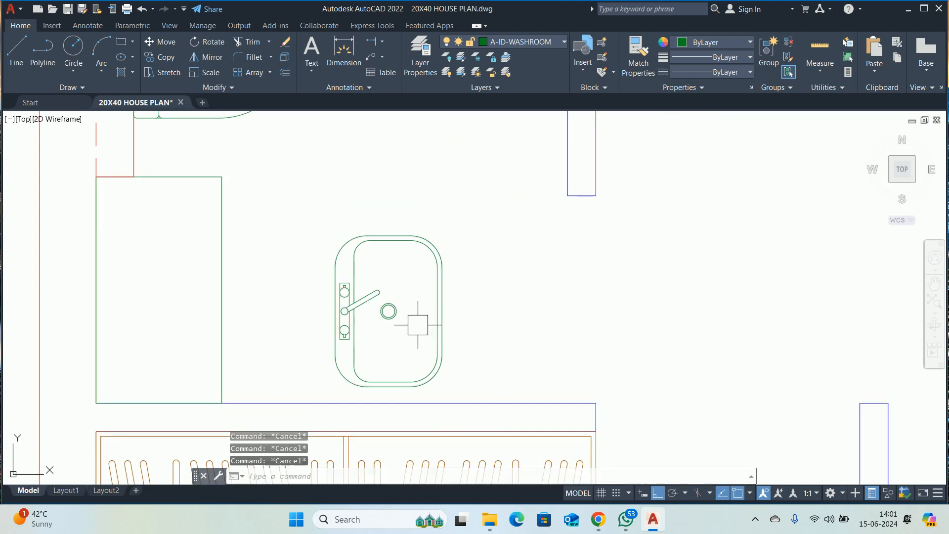
- Start a new block definition named WASHBASIN
{"action": "type", "text": "B"}
{"action": "key", "text": "space"}
{"action": "type", "text": "WAS"}
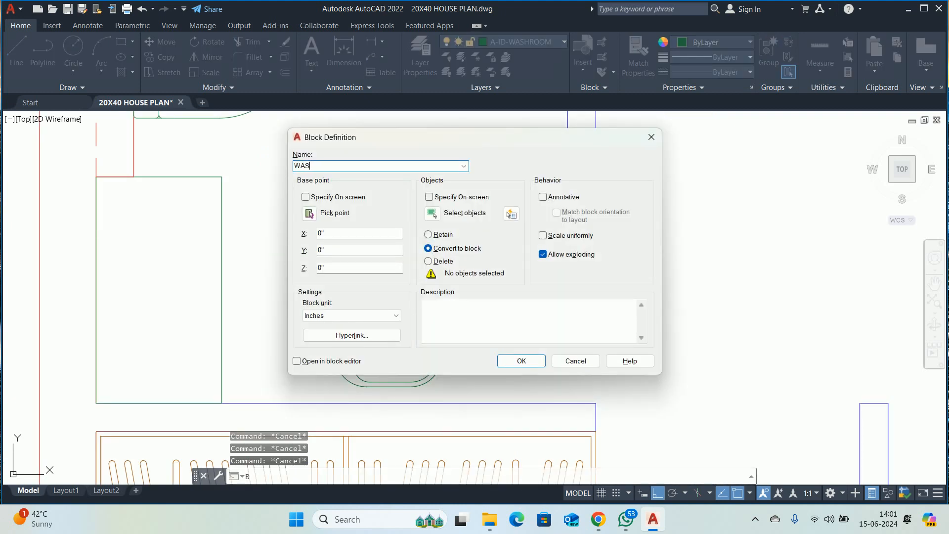
{"action": "type", "text": "HBASIM"}
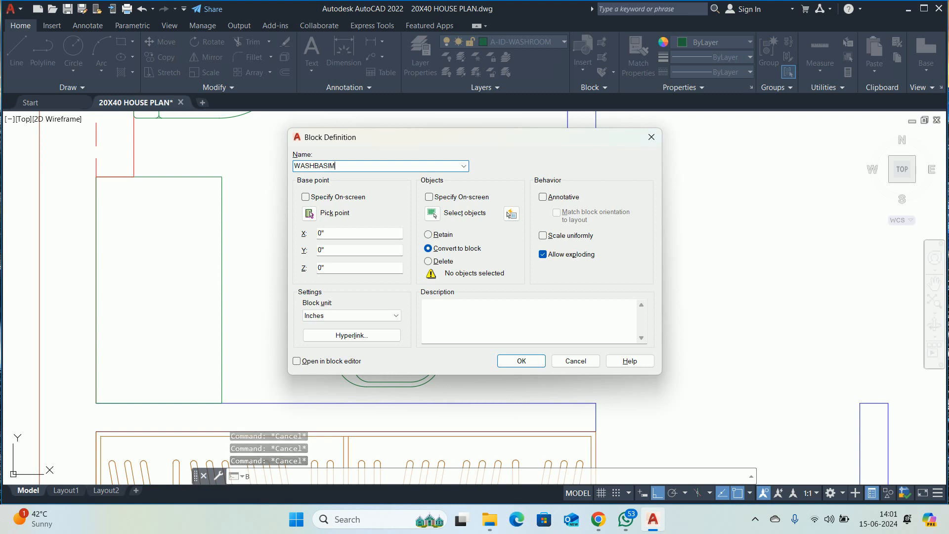
{"action": "key", "text": "BackSpace"}
{"action": "type", "text": "N"}
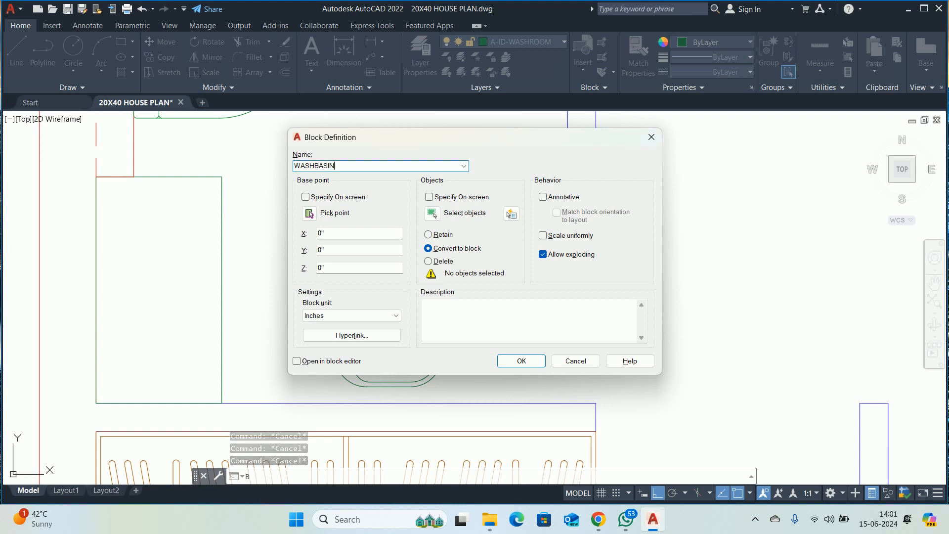
- Select the basin outlines, faucet and drain as the block's objects, leaving out the nearby wall
{"action": "left_click", "coordinate": [433, 213]}
{"action": "left_click", "coordinate": [568, 190]}
{"action": "left_click", "coordinate": [482, 187]}
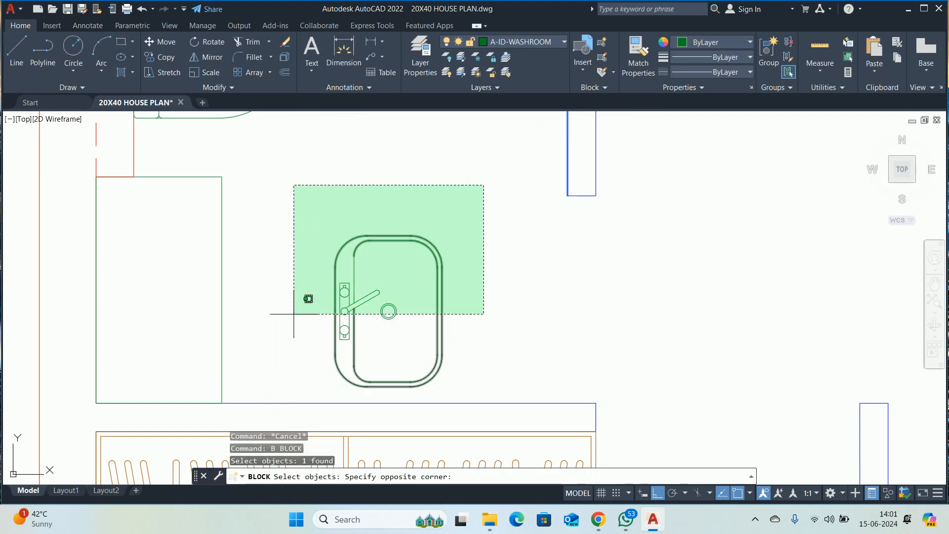
{"action": "left_click", "coordinate": [289, 329]}
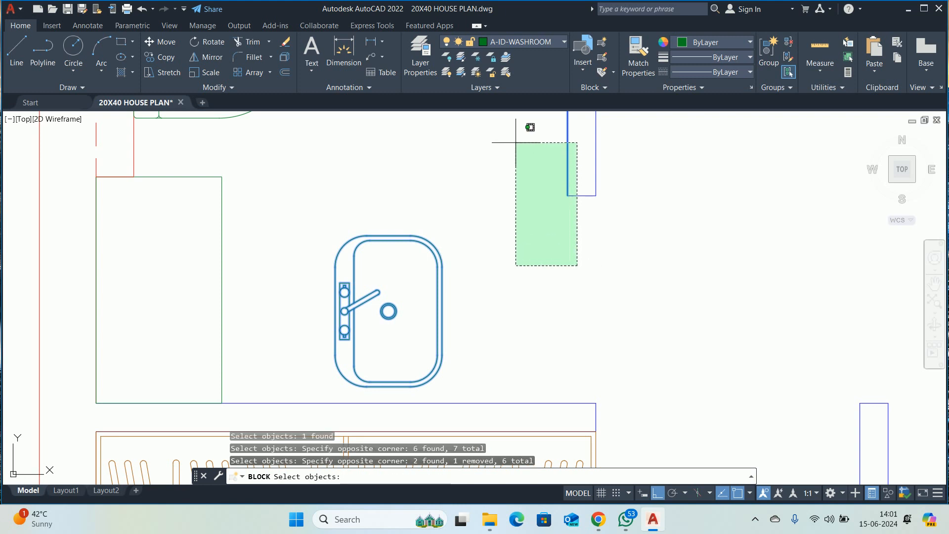
{"action": "left_click", "coordinate": [492, 120], "text": "shift"}
{"action": "key", "text": "Return"}
- Set the block's base point at the midpoint of the basin's outer edge opposite the faucet and create the block
{"action": "left_click", "coordinate": [309, 213]}
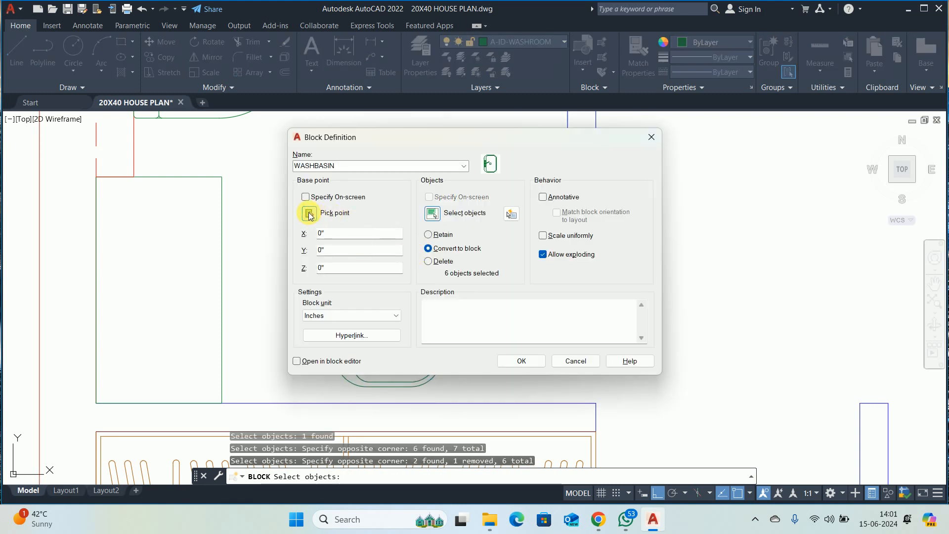
{"action": "scroll", "coordinate": [456, 288], "scroll_direction": "up", "scroll_amount": 4}
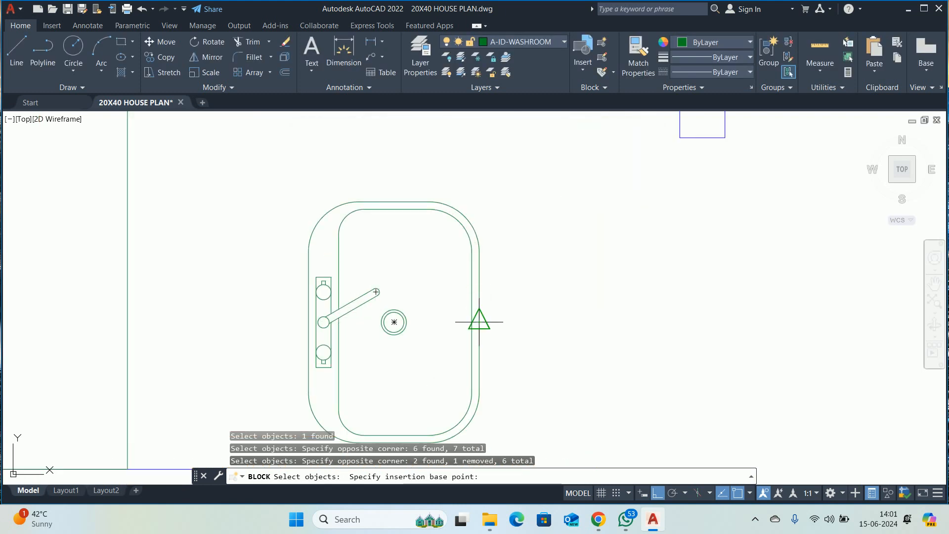
{"action": "left_click", "coordinate": [479, 322]}
{"action": "left_click", "coordinate": [509, 359]}
{"action": "scroll", "coordinate": [451, 263], "scroll_direction": "down", "scroll_amount": 4}
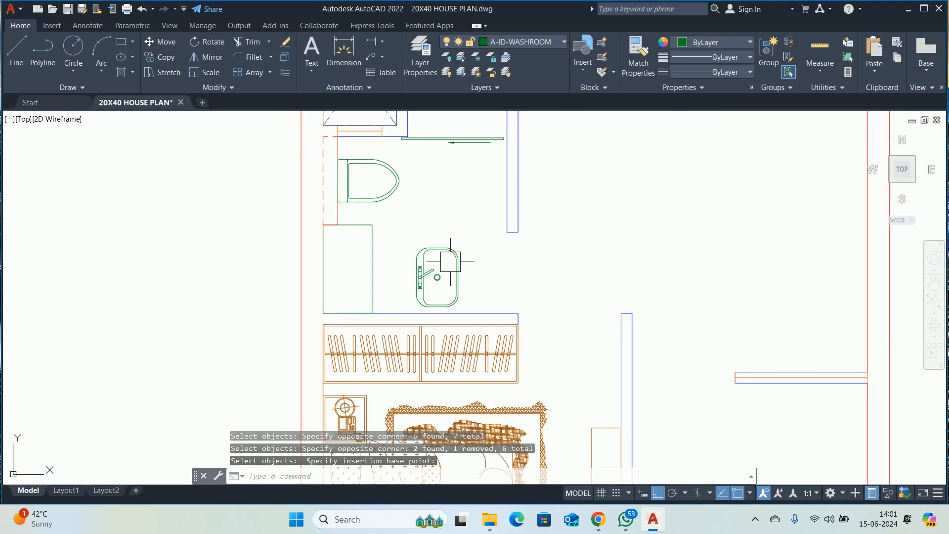
- Move the washbasin block from its front edge midpoint to the midpoint of the counter's front edge
{"action": "key", "text": "Escape"}
{"action": "left_click", "coordinate": [452, 261]}
{"action": "scroll", "coordinate": [452, 261], "scroll_direction": "up", "scroll_amount": 3}
{"action": "type", "text": "m"}
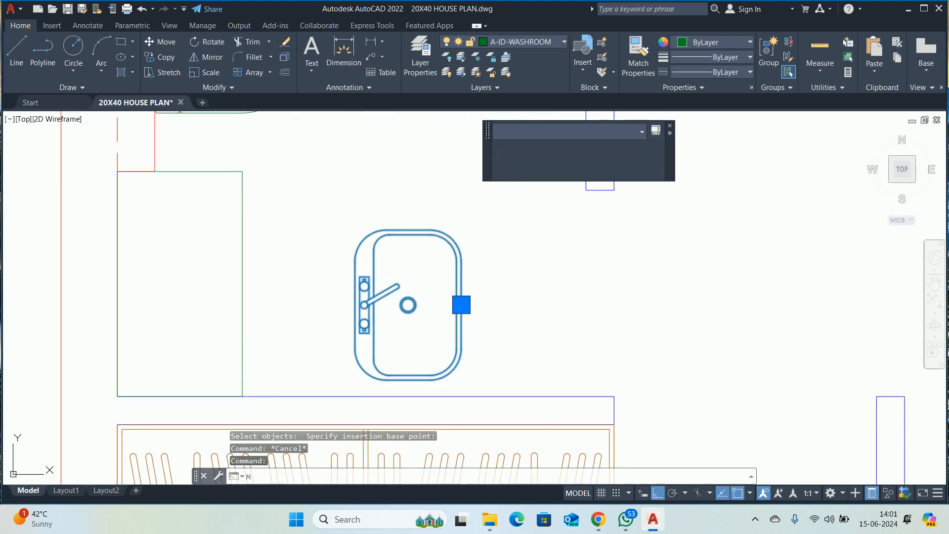
{"action": "key", "text": "space"}
{"action": "scroll", "coordinate": [459, 306], "scroll_direction": "up", "scroll_amount": 2}
{"action": "left_click", "coordinate": [467, 307]}
{"action": "scroll", "coordinate": [245, 183], "scroll_direction": "down", "scroll_amount": 6}
{"action": "middle_click_drag", "start_coordinate": [244, 183], "coordinate": [330, 211]}
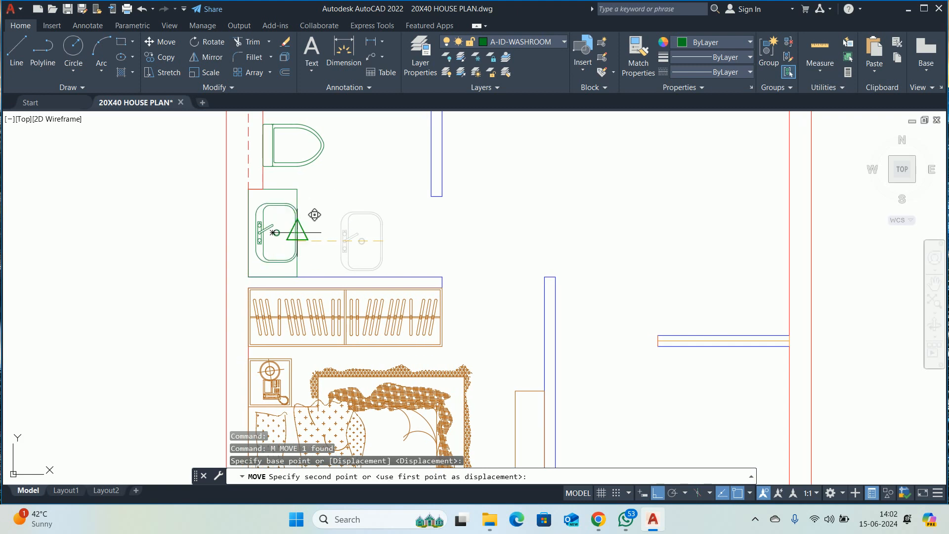
{"action": "left_click", "coordinate": [298, 232]}
{"action": "key", "text": "Escape"}
{"action": "key", "text": "Escape"}
{"action": "key", "text": "Escape"}
- Stretch the counter's front edge outward by 2"
{"action": "scroll", "coordinate": [281, 225], "scroll_direction": "up", "scroll_amount": 4}
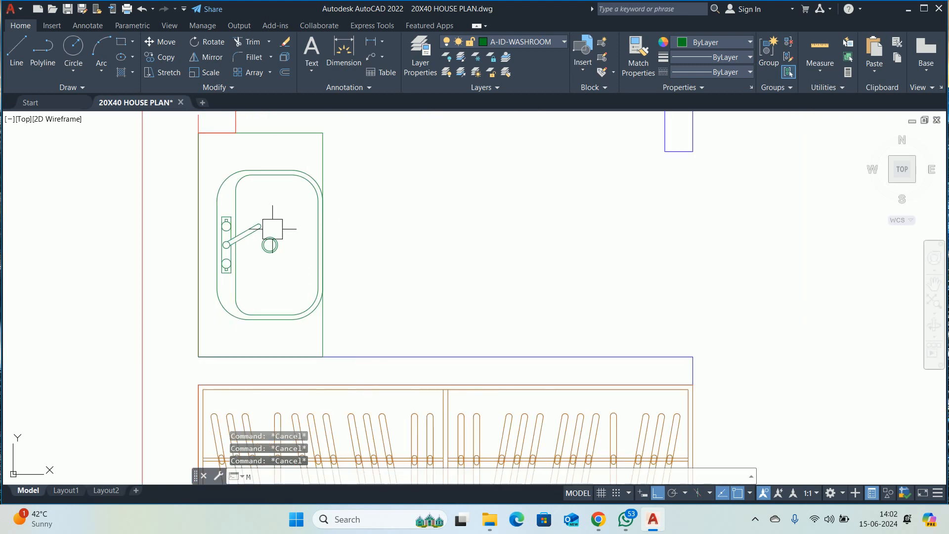
{"action": "key", "text": "space"}
{"action": "key", "text": "Escape"}
{"action": "left_click", "coordinate": [323, 196]}
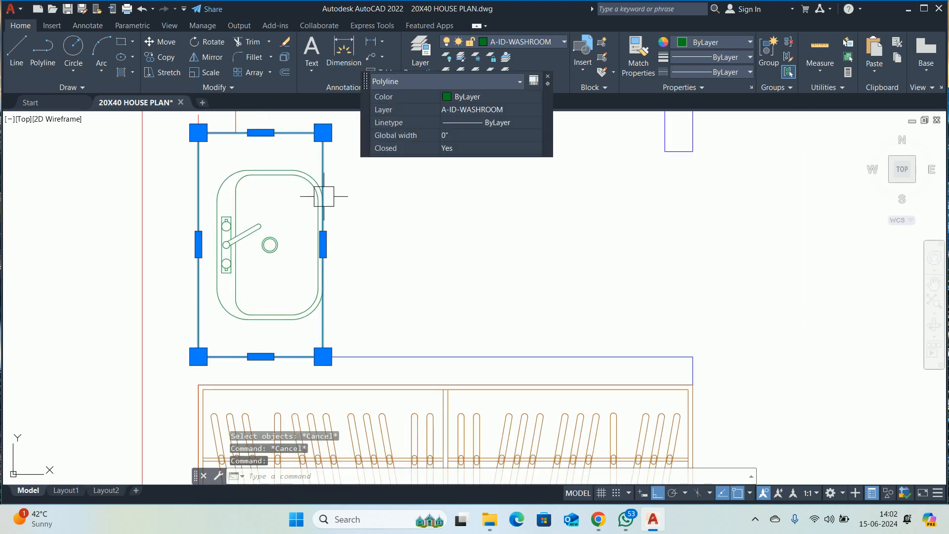
{"action": "left_click", "coordinate": [323, 245]}
{"action": "type", "text": "2"}
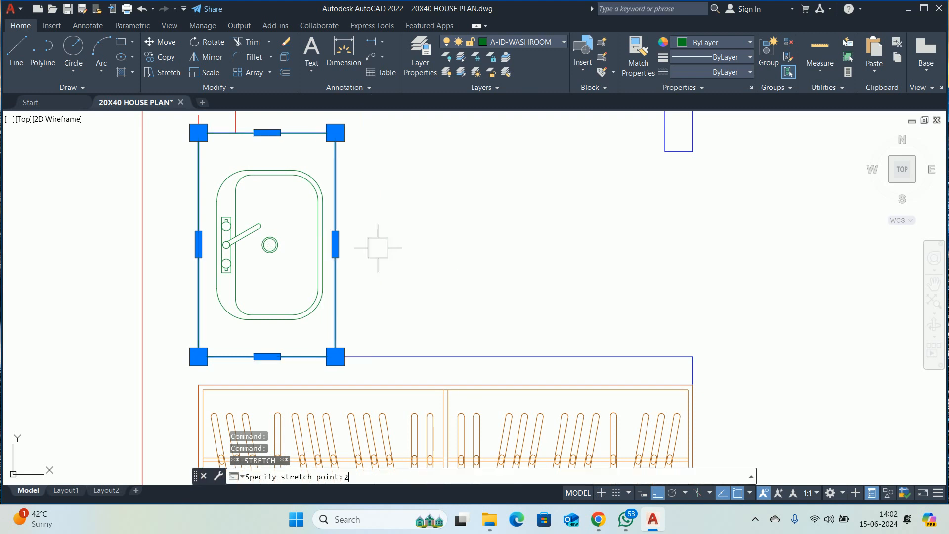
{"action": "key", "text": "Escape"}
{"action": "key", "text": "Escape"}
{"action": "key", "text": "Escape"}
- Draw a 1.5" by 36" rectangle upward along the wall from the counter's upper-left corner
{"action": "scroll", "coordinate": [381, 245], "scroll_direction": "down", "scroll_amount": 4}
{"action": "scroll", "coordinate": [305, 219], "scroll_direction": "up", "scroll_amount": 4}
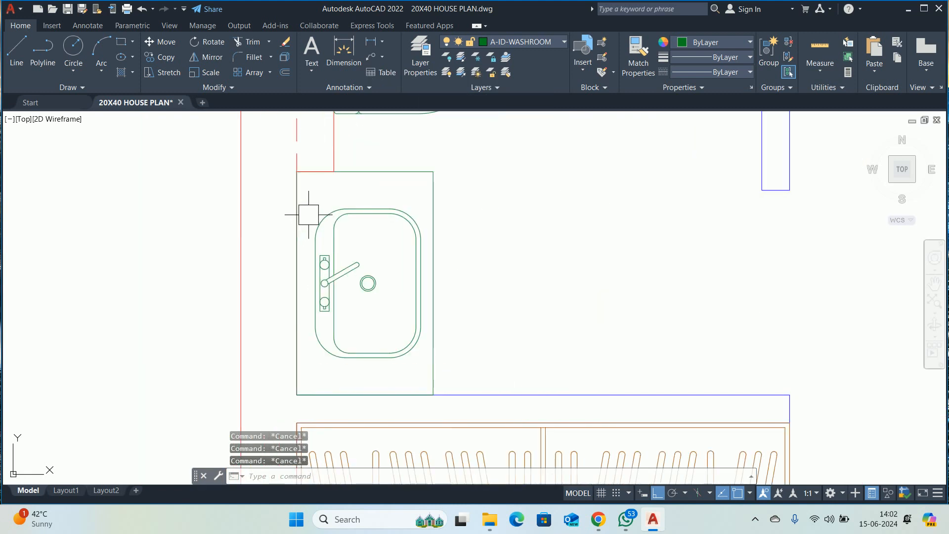
{"action": "type", "text": "REC"}
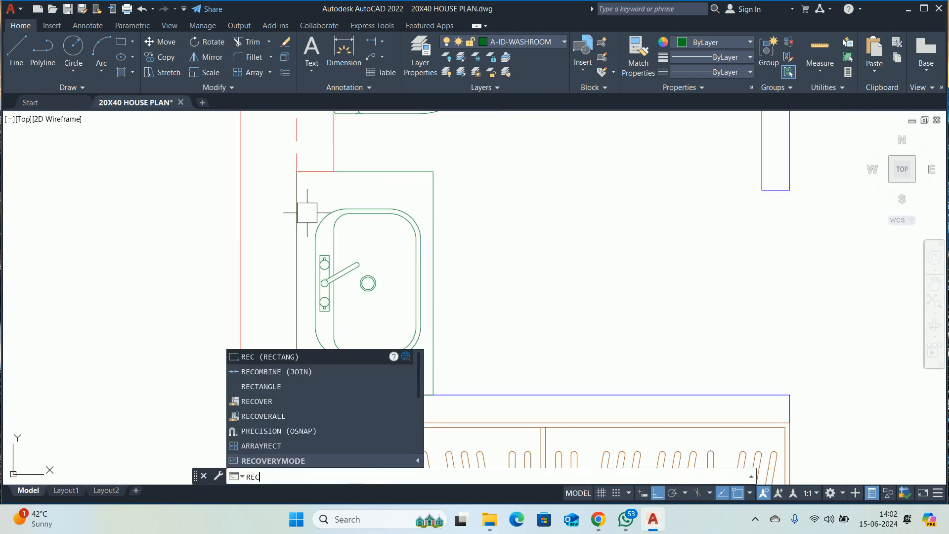
{"action": "key", "text": "Return"}
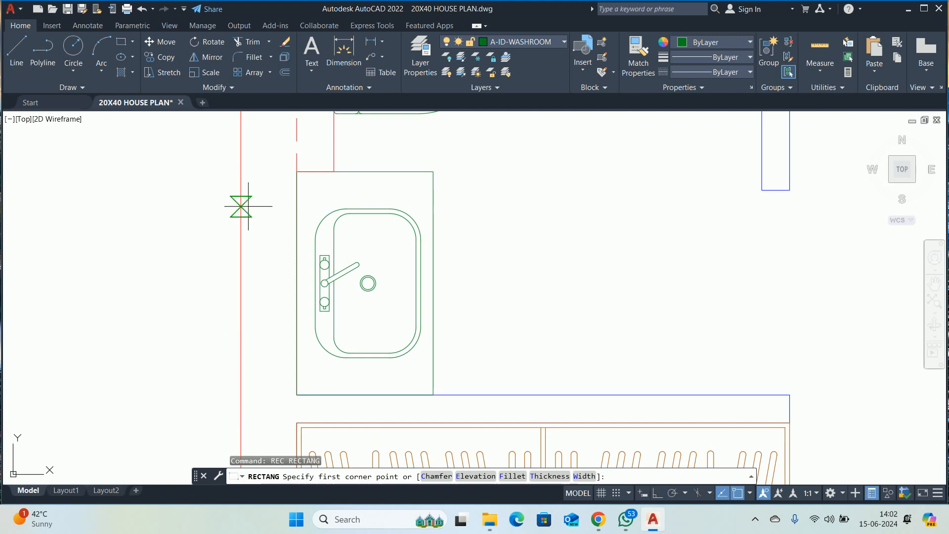
{"action": "left_click", "coordinate": [297, 172]}
{"action": "type", "text": "D"}
{"action": "key", "text": "Return"}
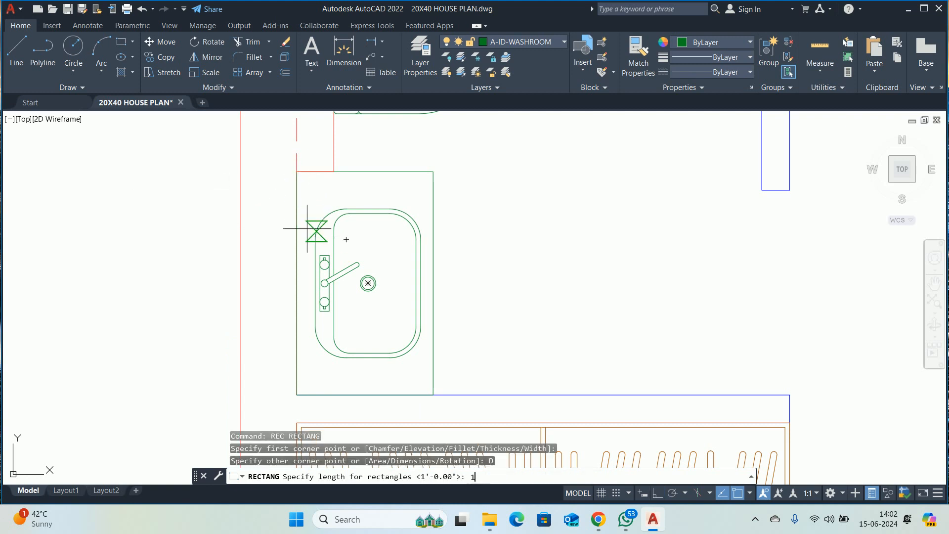
{"action": "type", "text": "1.5"}
{"action": "key", "text": "Return"}
{"action": "type", "text": "3"}
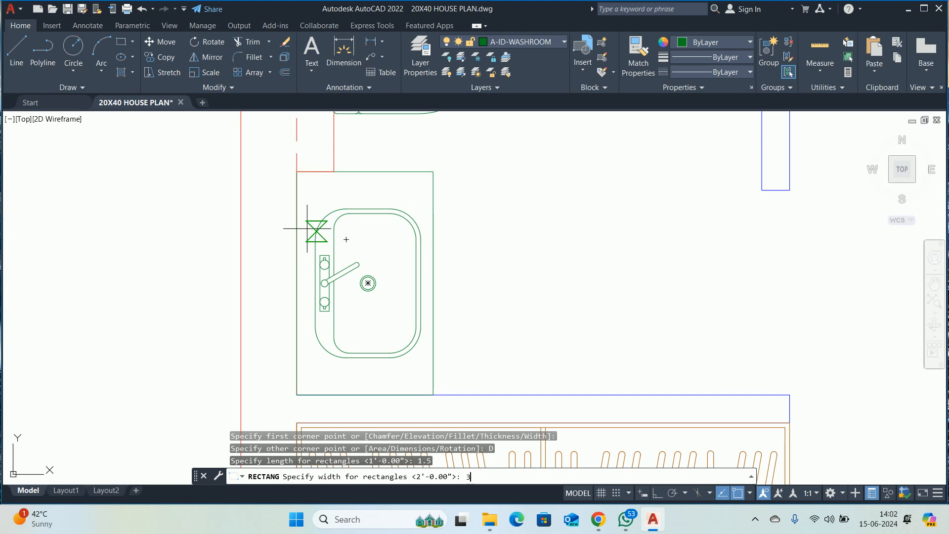
{"action": "type", "text": "6"}
{"action": "key", "text": "Return"}
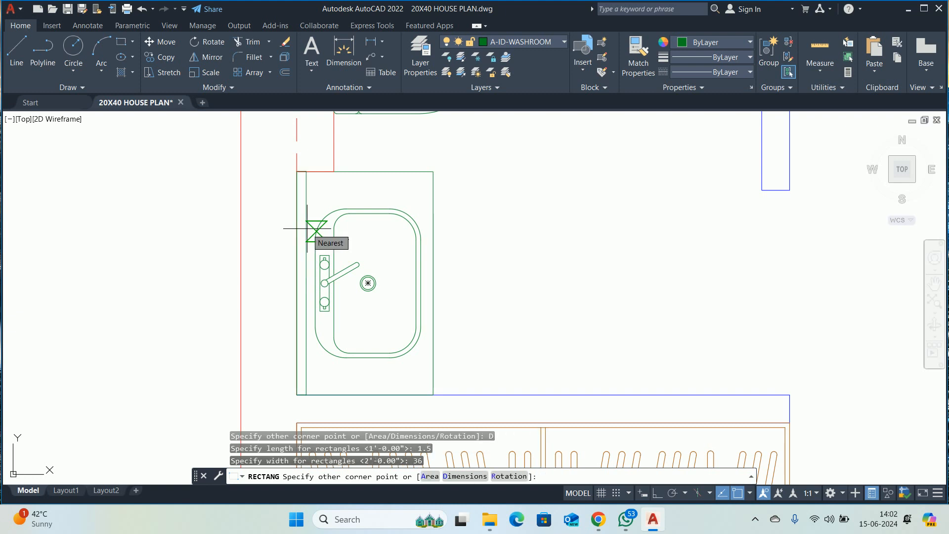
{"action": "left_click", "coordinate": [363, 166]}
{"action": "key", "text": "Escape"}
{"action": "key", "text": "Escape"}
- Move the narrow rectangle 3' straight down so it lies along the counter's back edge
{"action": "middle_click_drag", "start_coordinate": [326, 210], "coordinate": [295, 280]}
{"action": "type", "text": "m"}
{"action": "key", "text": "Return"}
{"action": "left_click", "coordinate": [275, 218]}
{"action": "key", "text": "Return"}
{"action": "left_click", "coordinate": [588, 242]}
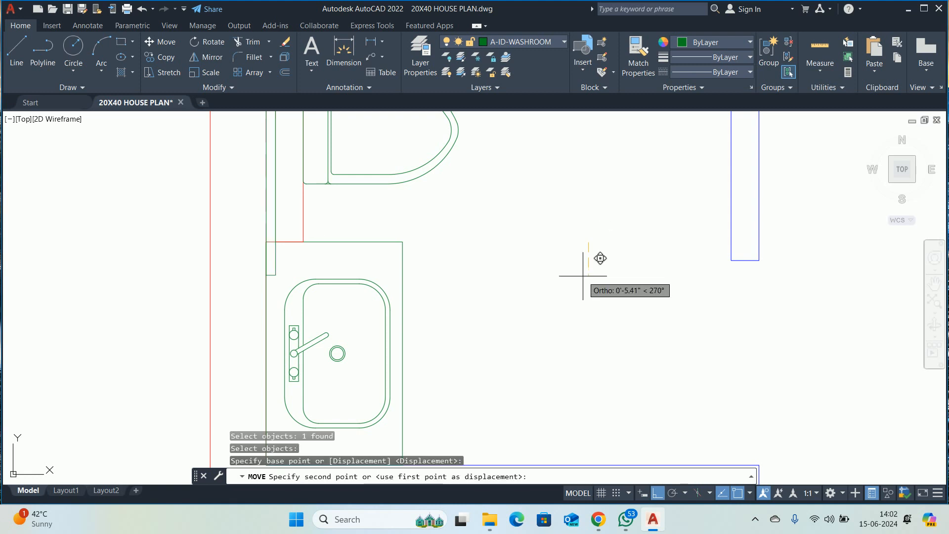
{"action": "type", "text": "3'"}
{"action": "key", "text": "Return"}
{"action": "key", "text": "Escape"}
{"action": "key", "text": "Escape"}
{"action": "key", "text": "Escape"}
{"action": "scroll", "coordinate": [457, 292], "scroll_direction": "down", "scroll_amount": 8}
{"action": "middle_click_drag", "start_coordinate": [500, 268], "coordinate": [293, 293]}
{"action": "scroll", "coordinate": [328, 299], "scroll_direction": "down", "scroll_amount": 2}
{"action": "middle_click_drag", "start_coordinate": [390, 336], "coordinate": [386, 304]}
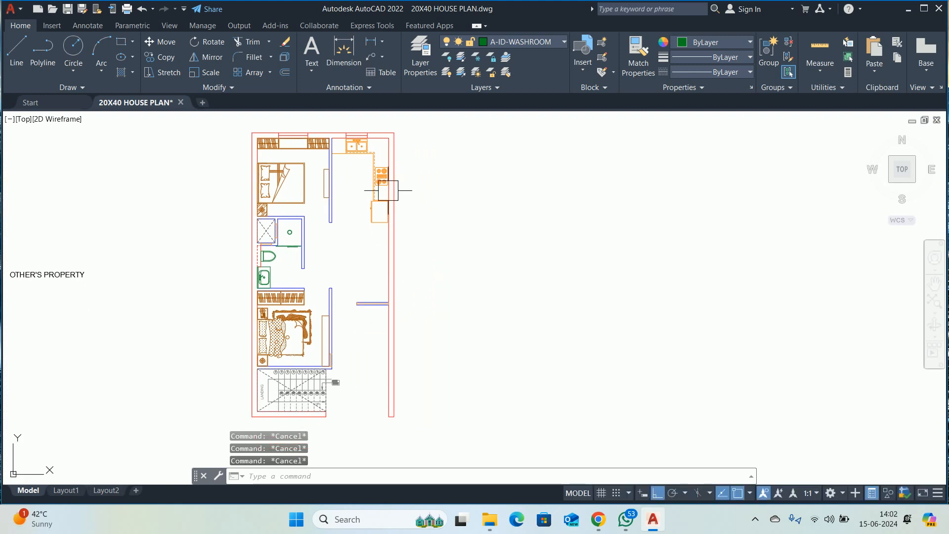
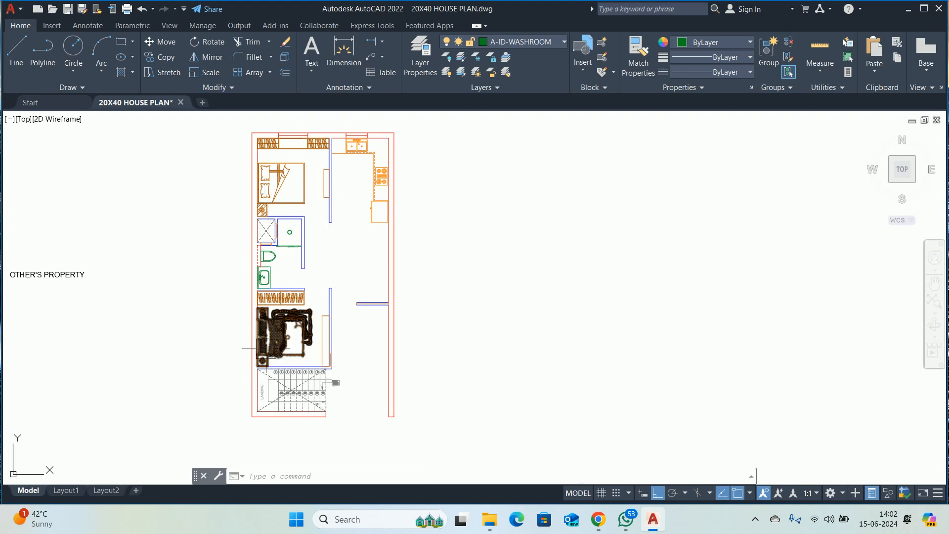
- Insert the 7 ft roundback sofa block from DesignCenter's Home - Space Planner drawing into the empty space beside the house plan
{"action": "scroll", "coordinate": [366, 277], "scroll_direction": "up", "scroll_amount": 2}
{"action": "key", "text": "Escape"}
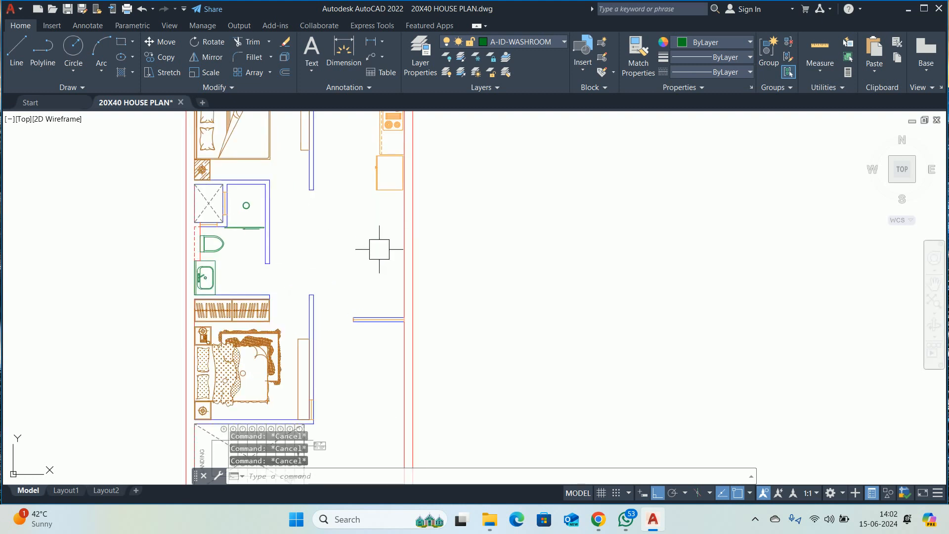
{"action": "middle_click_drag", "start_coordinate": [379, 249], "coordinate": [345, 280]}
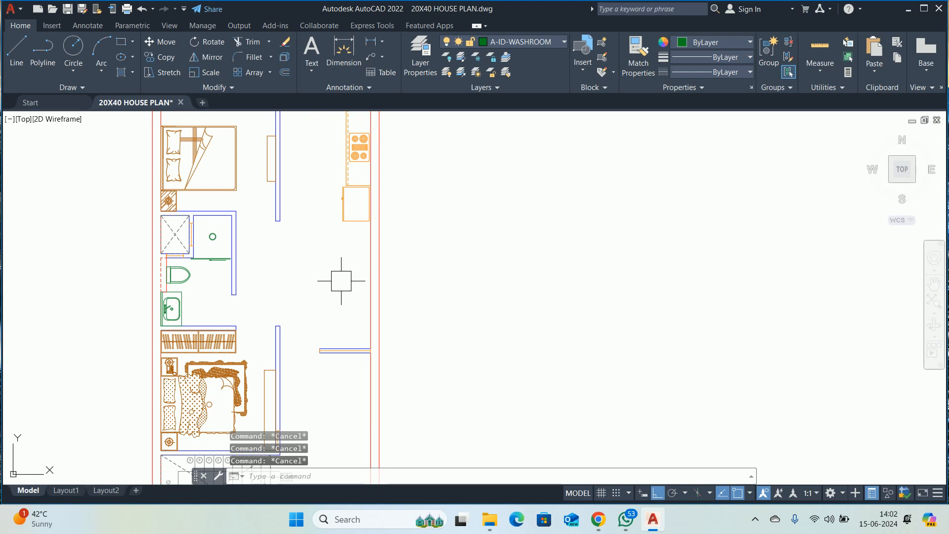
{"action": "type", "text": "dc"}
{"action": "key", "text": "Return"}
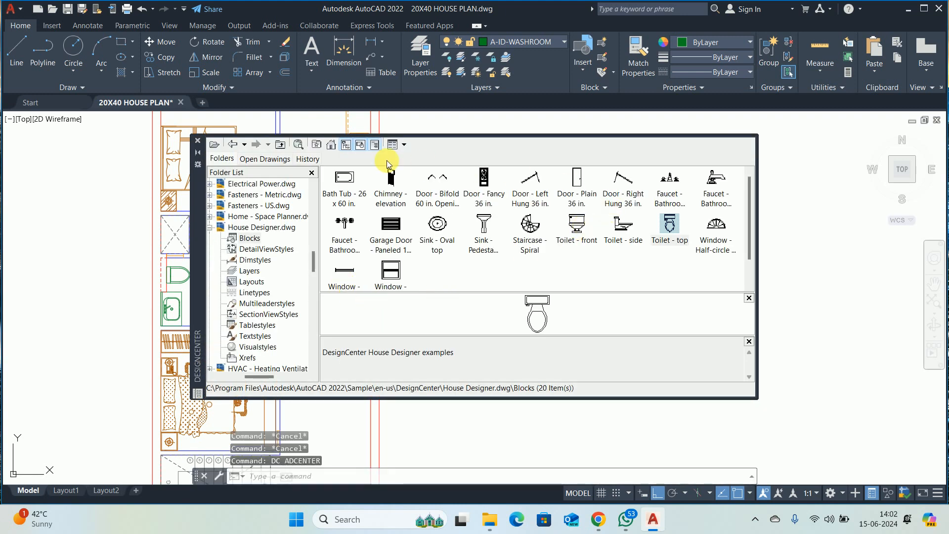
{"action": "left_click", "coordinate": [282, 145]}
{"action": "left_click", "coordinate": [282, 147]}
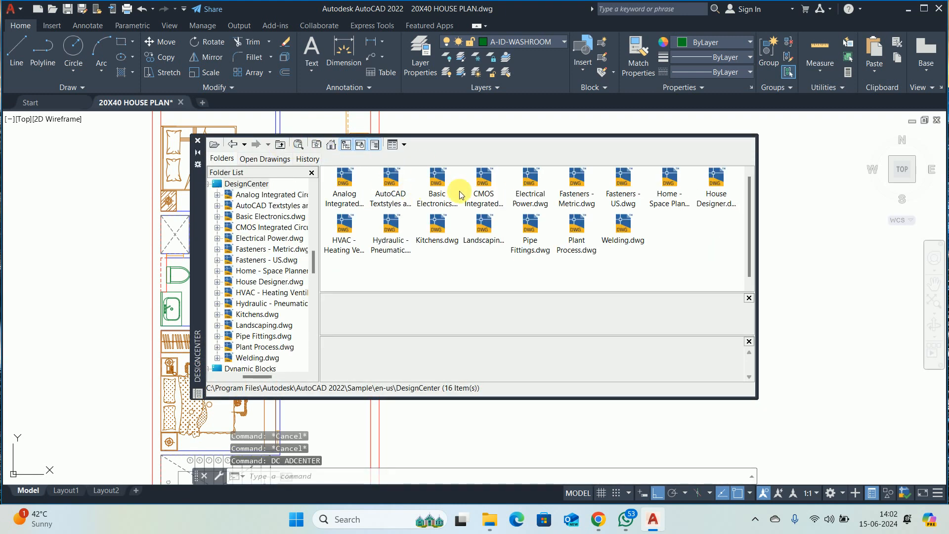
{"action": "double_click", "coordinate": [667, 182]}
{"action": "double_click", "coordinate": [352, 179]}
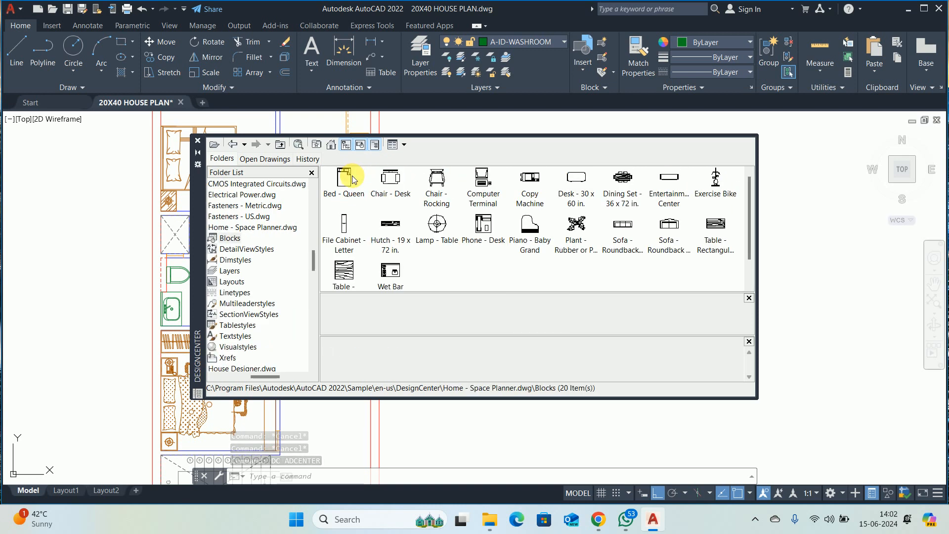
{"action": "mouse_move", "coordinate": [622, 225]}
{"action": "left_mouse_down"}
{"action": "mouse_move", "coordinate": [647, 312]}
{"action": "mouse_move", "coordinate": [796, 243]}
{"action": "left_mouse_up"}
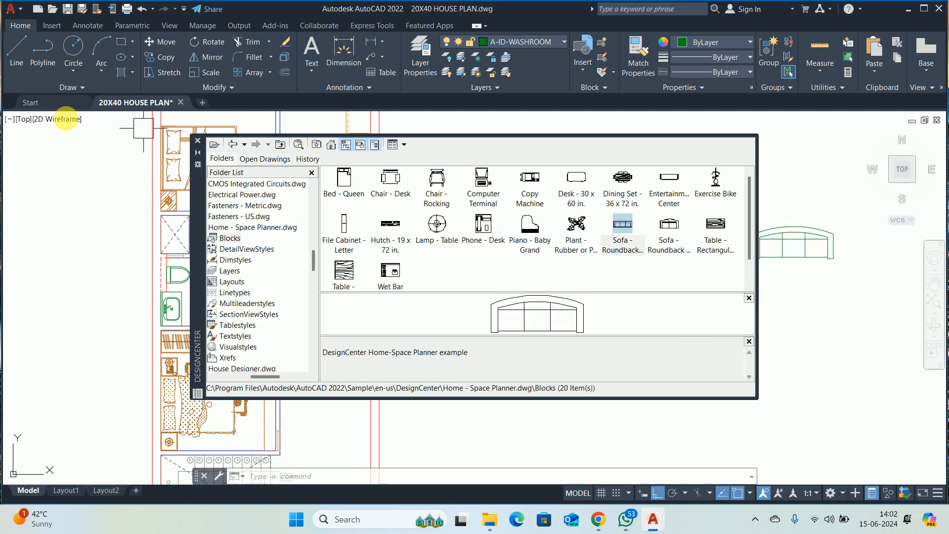
{"action": "left_click", "coordinate": [197, 141]}
- Open the inserted sofa block in the Block Editor
{"action": "middle_click_drag", "start_coordinate": [768, 237], "coordinate": [579, 264]}
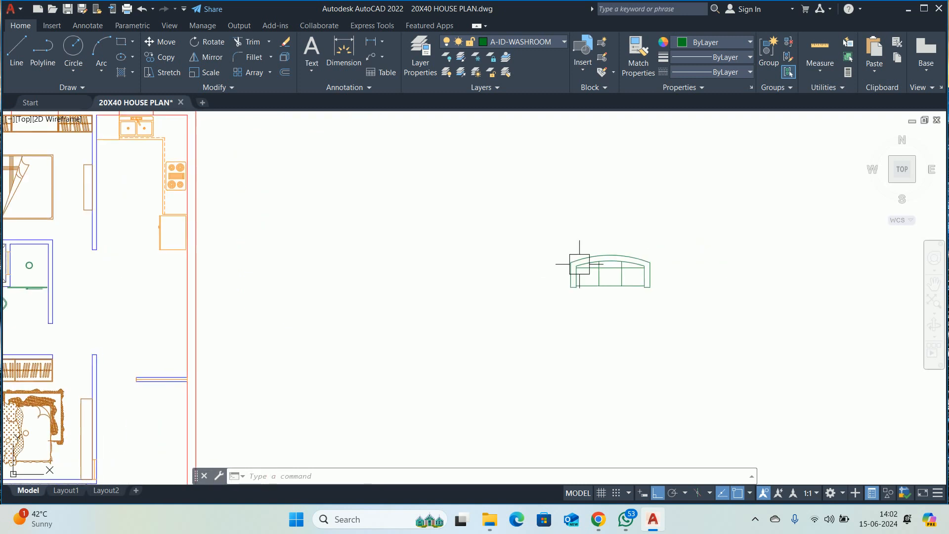
{"action": "scroll", "coordinate": [594, 262], "scroll_direction": "up", "scroll_amount": 4}
{"action": "left_click", "coordinate": [645, 259]}
{"action": "type", "text": "BE"}
{"action": "key", "text": "Return"}
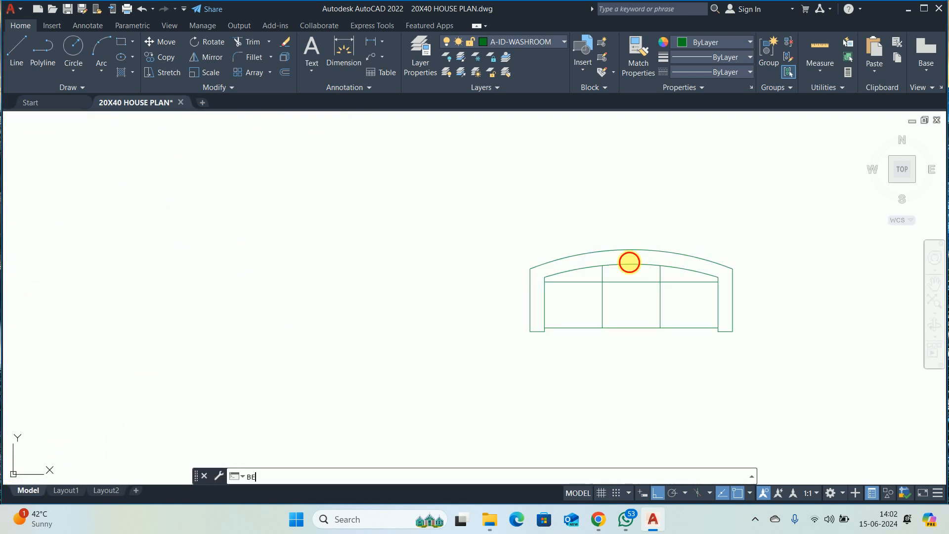
{"action": "left_click", "coordinate": [470, 340]}
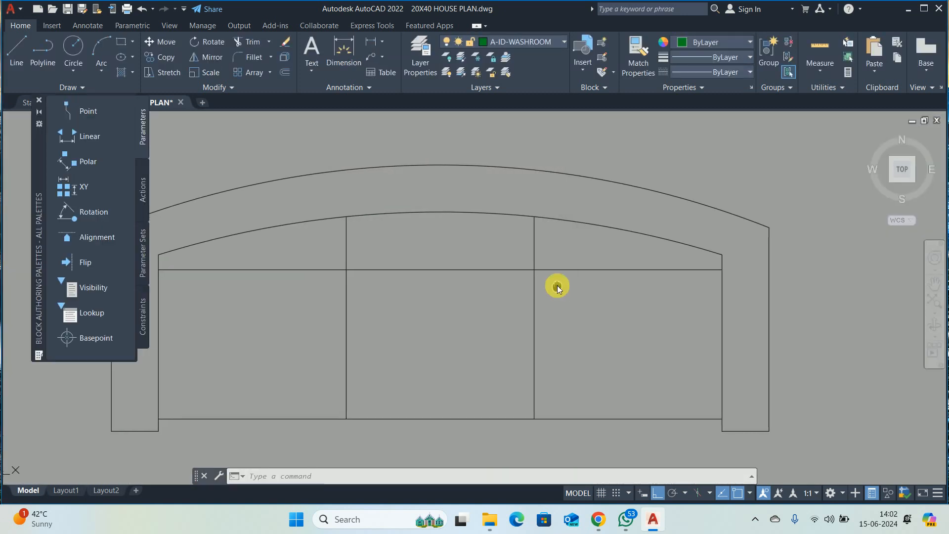
- Draw a straight line across the sofa's back between the two ends of the inner arc
{"action": "type", "text": "l"}
{"action": "key", "text": "Return"}
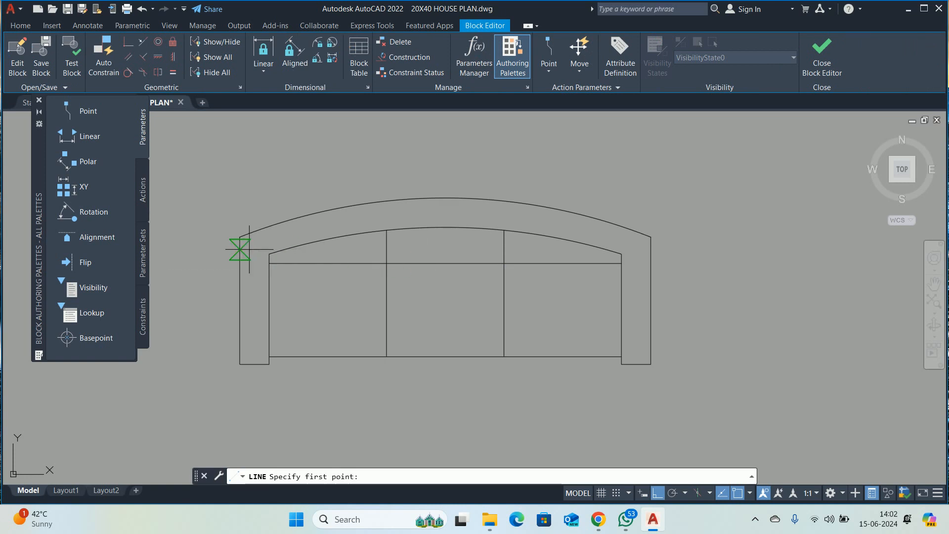
{"action": "left_click", "coordinate": [267, 254]}
{"action": "scroll", "coordinate": [586, 258], "scroll_direction": "up", "scroll_amount": 2}
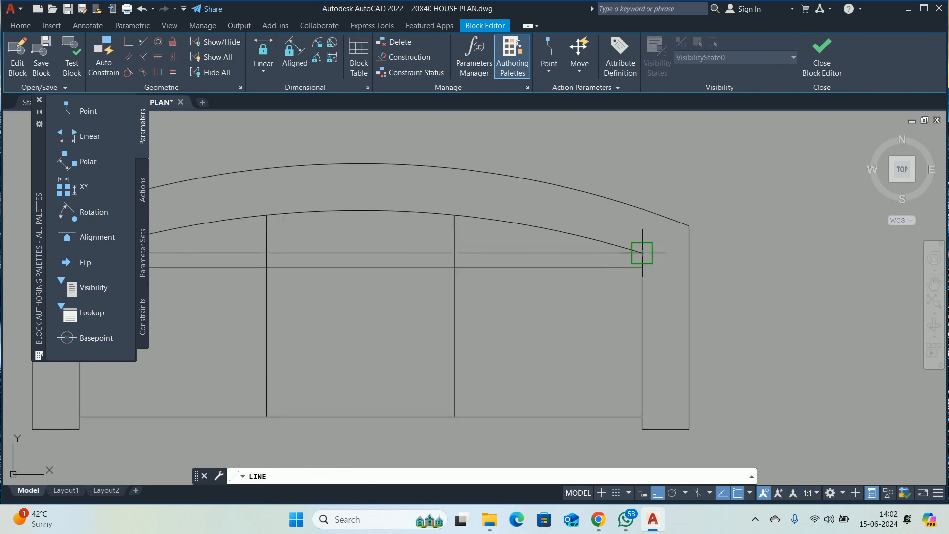
{"action": "key", "text": "Return"}
- Draw a straight line between the two ends of the sofa's outer back arc
{"action": "scroll", "coordinate": [549, 265], "scroll_direction": "down", "scroll_amount": 4}
{"action": "middle_click_drag", "start_coordinate": [412, 239], "coordinate": [525, 275]}
{"action": "scroll", "coordinate": [490, 282], "scroll_direction": "up", "scroll_amount": 2}
{"action": "key", "text": "Return"}
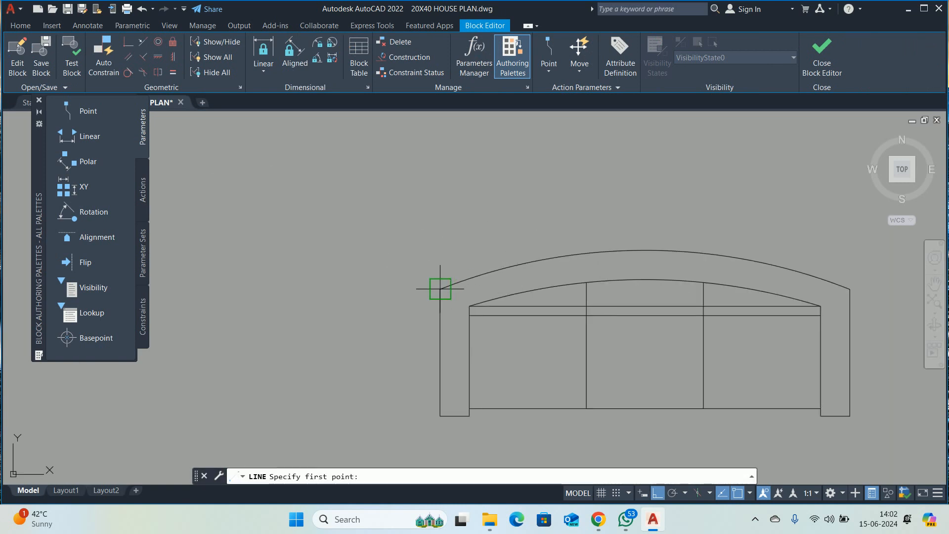
{"action": "left_click", "coordinate": [441, 289]}
{"action": "middle_click_drag", "start_coordinate": [462, 281], "coordinate": [264, 283]}
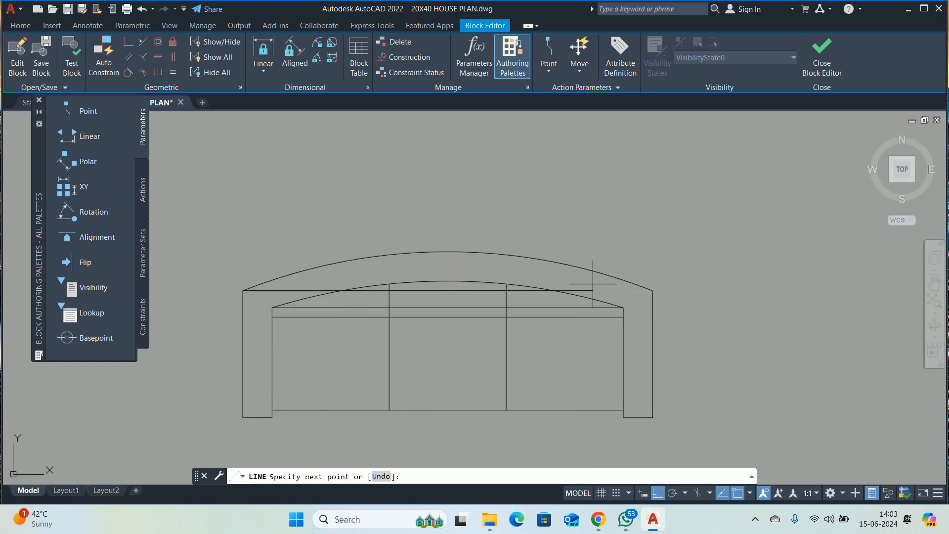
{"action": "left_click", "coordinate": [653, 291]}
{"action": "key", "text": "Return"}
- Delete the outer and inner curved back arcs of the sofa
{"action": "left_click", "coordinate": [519, 258]}
{"action": "key", "text": "Escape"}
{"action": "scroll", "coordinate": [497, 262], "scroll_direction": "up", "scroll_amount": 2}
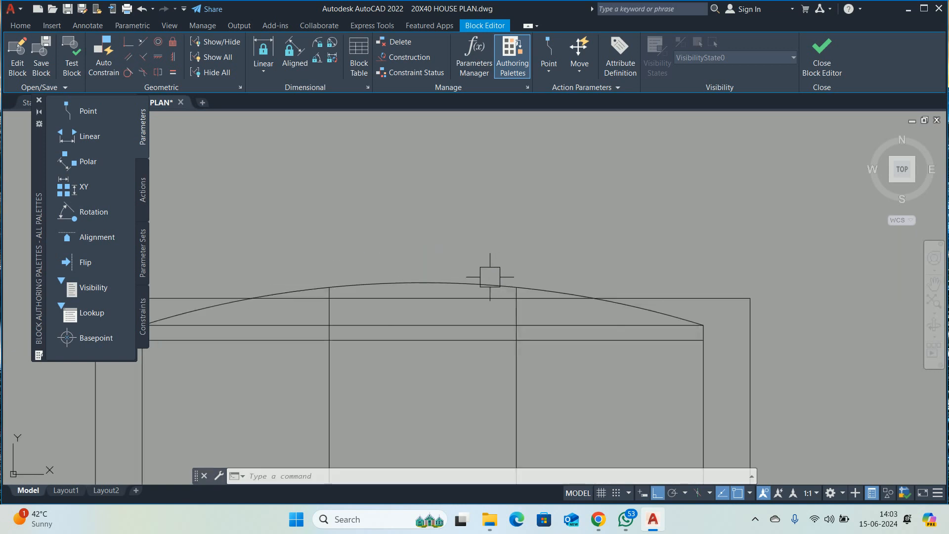
{"action": "scroll", "coordinate": [490, 277], "scroll_direction": "down", "scroll_amount": 5}
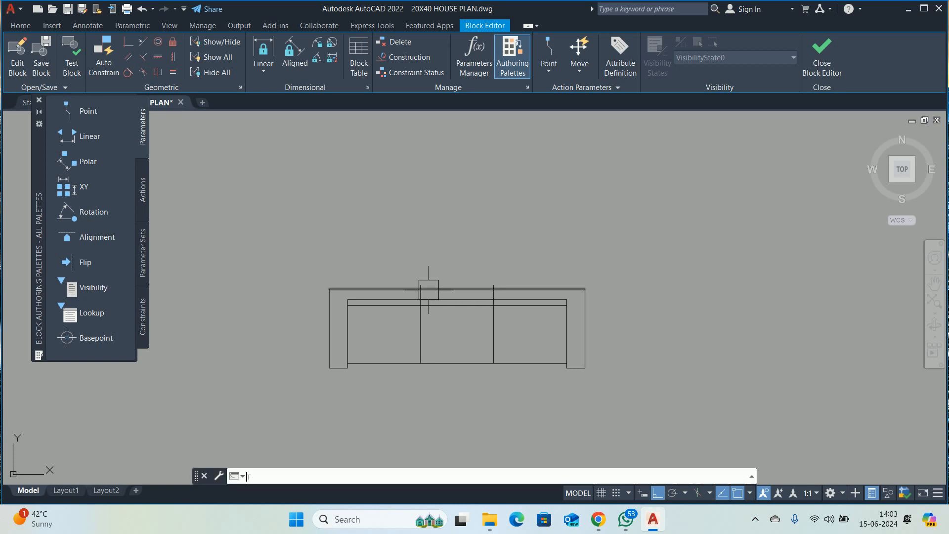
- Trim the ends of the two seat divider lines that stick out past the sofa's straight back edge
{"action": "type", "text": "tr"}
{"action": "scroll", "coordinate": [396, 290], "scroll_direction": "up", "scroll_amount": 2}
{"action": "key", "text": "Return"}
{"action": "left_click", "coordinate": [450, 274]}
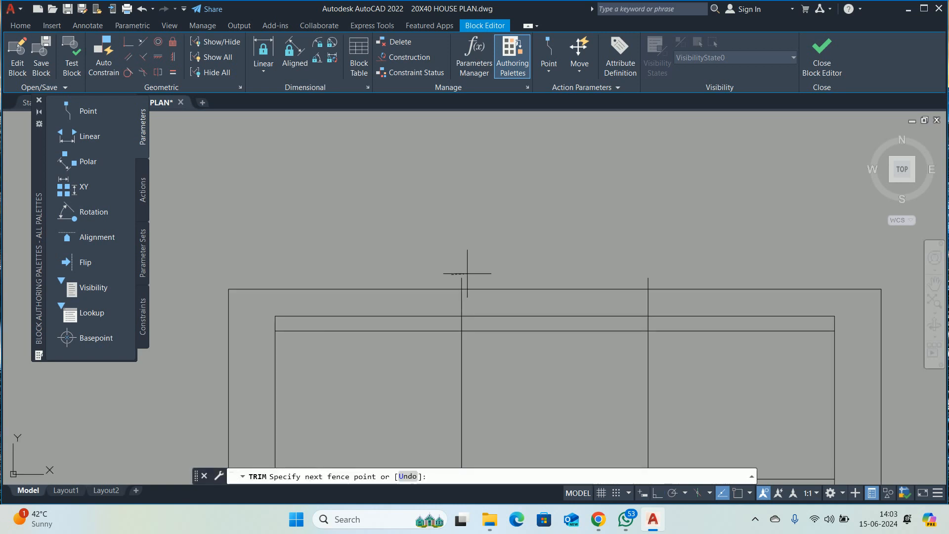
{"action": "left_click", "coordinate": [468, 274]}
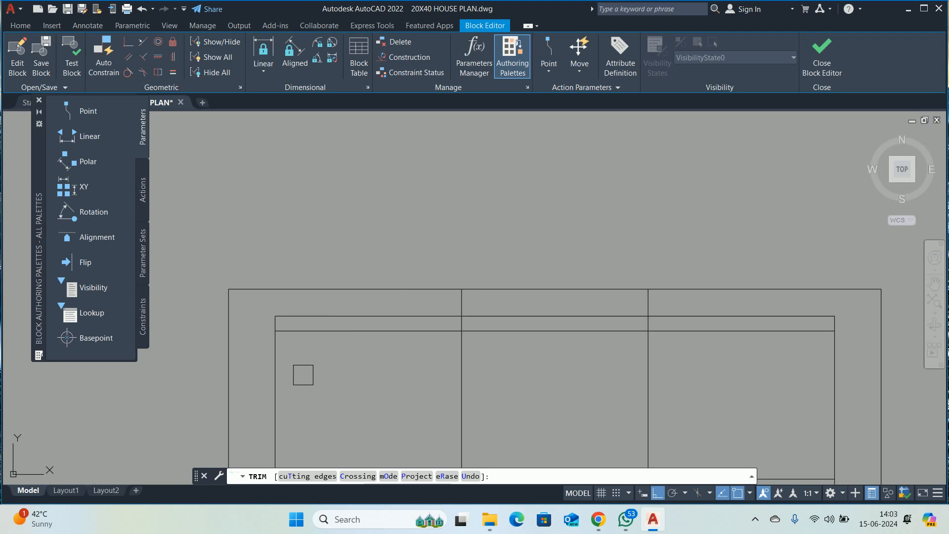
{"action": "key", "text": "Escape"}
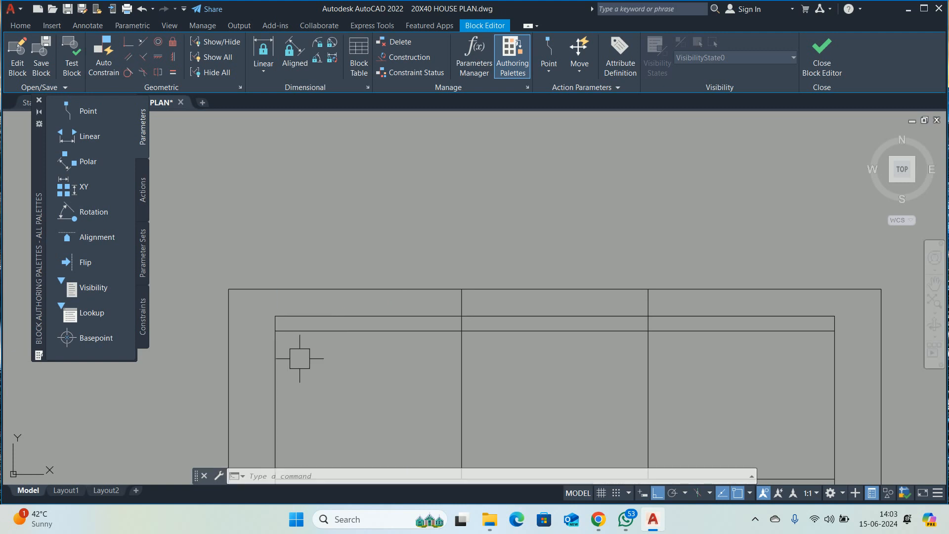
- Draw diagonal lines joining the ends of the seat-back line to the sofa's outer back corners on both sides
{"action": "type", "text": "l"}
{"action": "key", "text": "Return"}
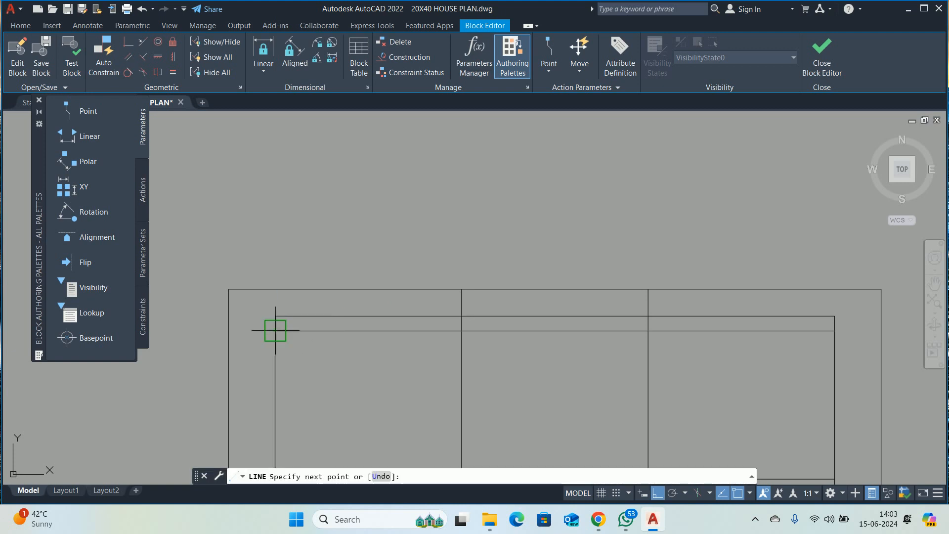
{"action": "left_click", "coordinate": [228, 289]}
{"action": "key", "text": "Escape"}
{"action": "scroll", "coordinate": [652, 350], "scroll_direction": "down", "scroll_amount": 2}
{"action": "middle_click_drag", "start_coordinate": [648, 351], "coordinate": [449, 335]}
{"action": "scroll", "coordinate": [572, 329], "scroll_direction": "up", "scroll_amount": 2}
{"action": "key", "text": "space"}
{"action": "left_click", "coordinate": [566, 321]}
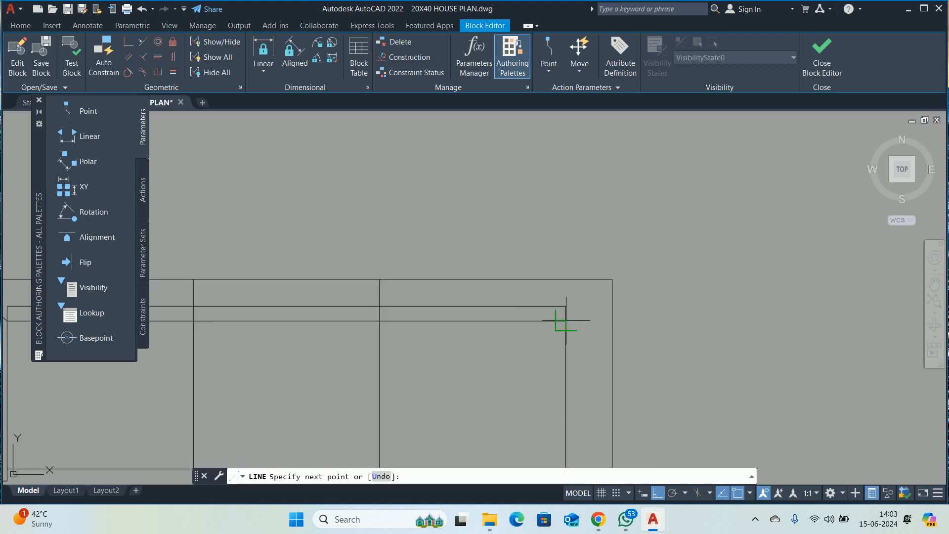
{"action": "left_click", "coordinate": [613, 279]}
{"action": "key", "text": "Escape"}
- Close the Block Editor and save the changes to the sofa block
{"action": "scroll", "coordinate": [557, 317], "scroll_direction": "up", "scroll_amount": 2}
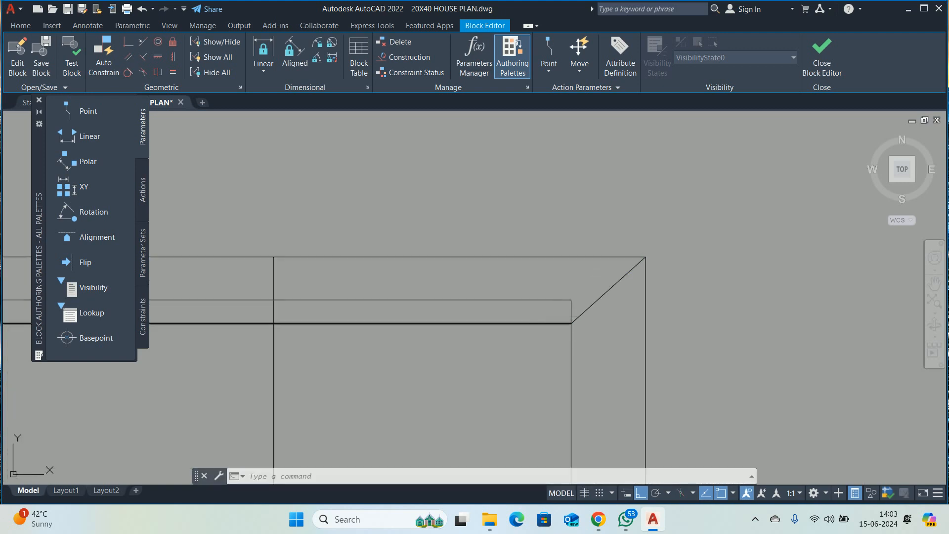
{"action": "scroll", "coordinate": [540, 321], "scroll_direction": "down", "scroll_amount": 1}
{"action": "scroll", "coordinate": [544, 318], "scroll_direction": "down", "scroll_amount": 2}
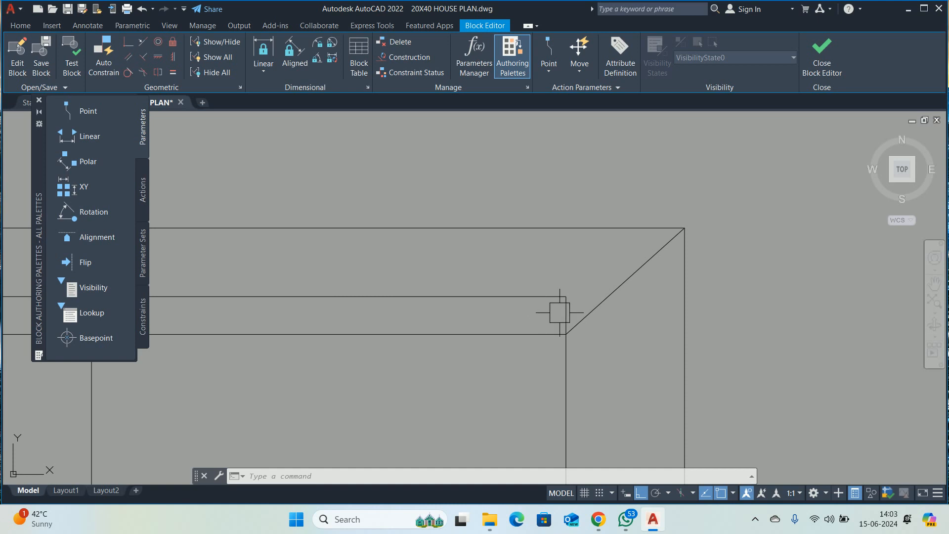
{"action": "scroll", "coordinate": [558, 314], "scroll_direction": "down", "scroll_amount": 1}
{"action": "scroll", "coordinate": [420, 317], "scroll_direction": "down", "scroll_amount": 2}
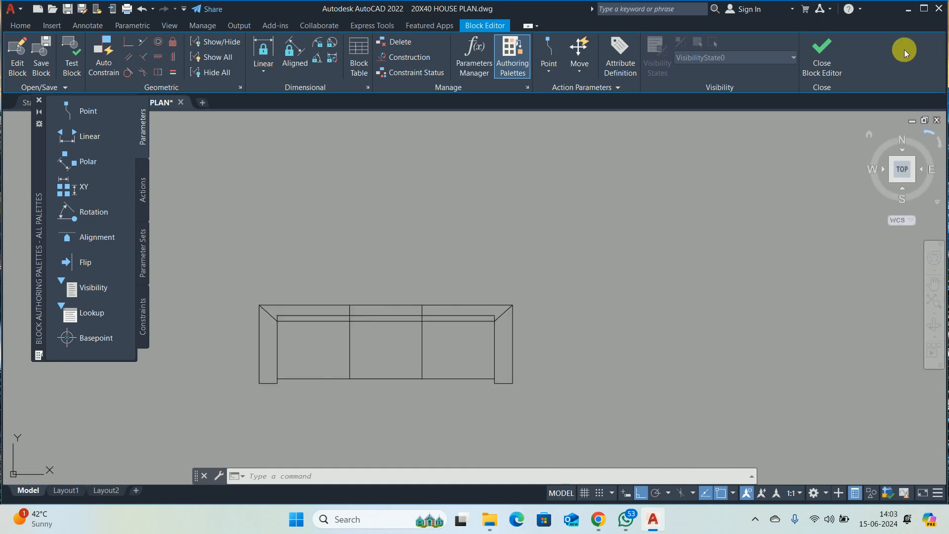
{"action": "left_click", "coordinate": [822, 52]}
{"action": "left_click", "coordinate": [426, 233]}
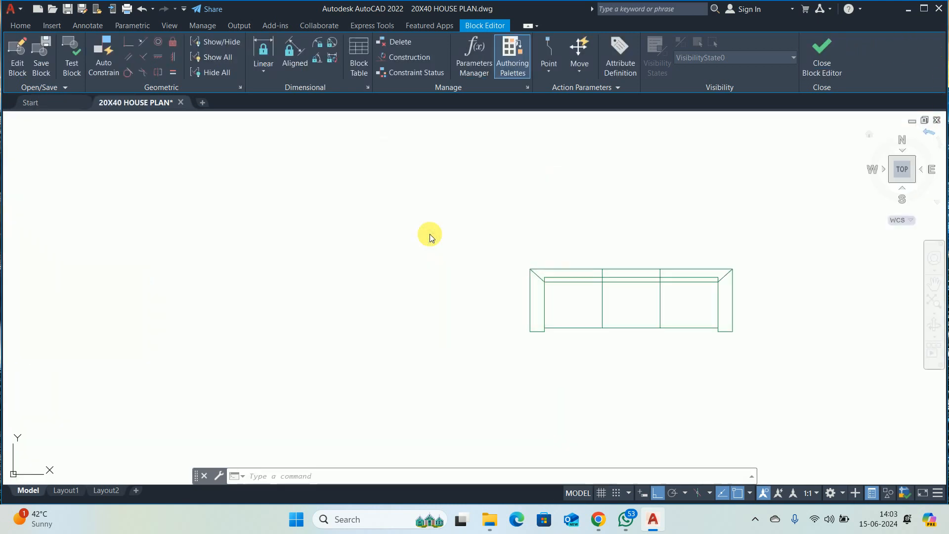
- Rotate the sofa block so it stands vertically with its backrest on the right side
{"action": "left_click", "coordinate": [552, 289]}
{"action": "left_click", "coordinate": [715, 230]}
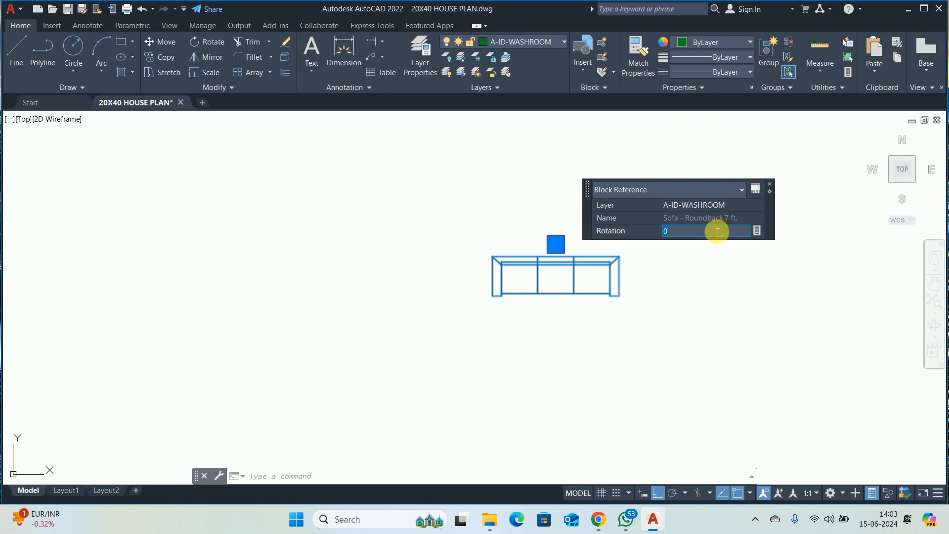
{"action": "left_click", "coordinate": [692, 233]}
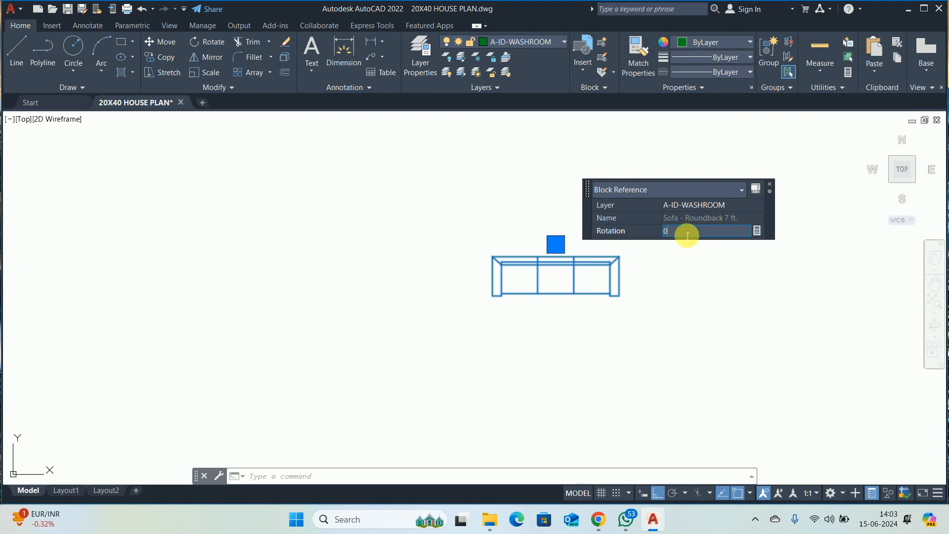
{"action": "type", "text": "90"}
{"action": "key", "text": "Return"}
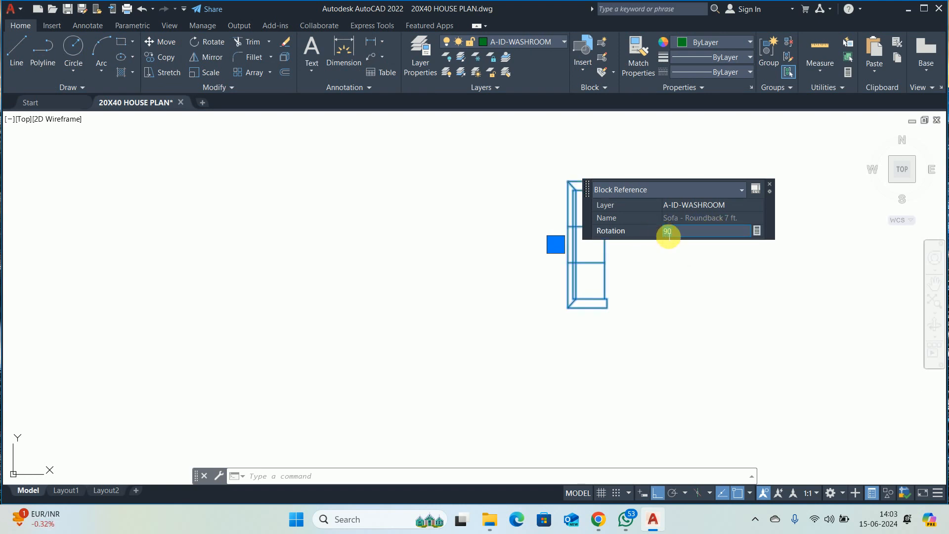
{"action": "key", "text": "Return"}
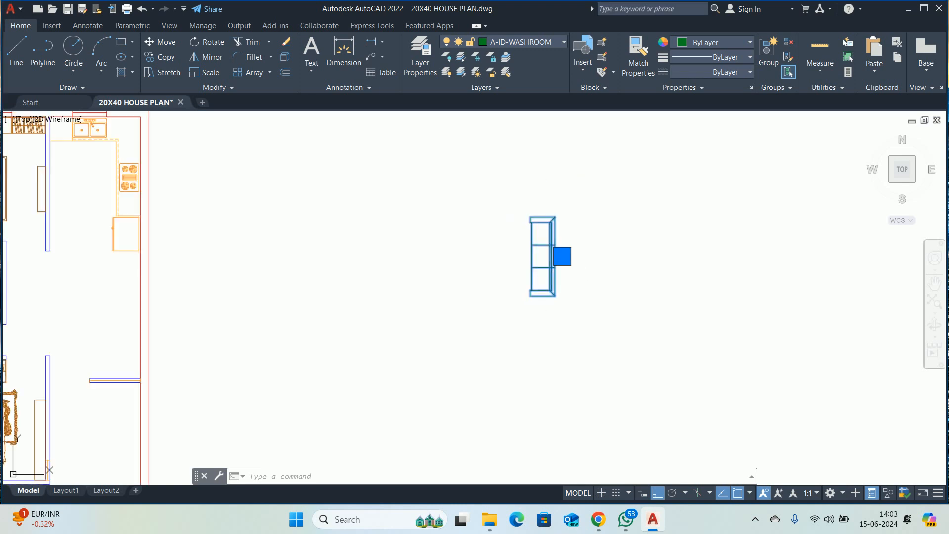
{"action": "key", "text": "Escape"}
- Move the sofa by its lower back corner to the corner where the short partition meets the right outer wall
{"action": "type", "text": "m"}
{"action": "key", "text": "Return"}
{"action": "left_click", "coordinate": [554, 285]}
{"action": "key", "text": "Return"}
{"action": "scroll", "coordinate": [555, 294], "scroll_direction": "up", "scroll_amount": 7}
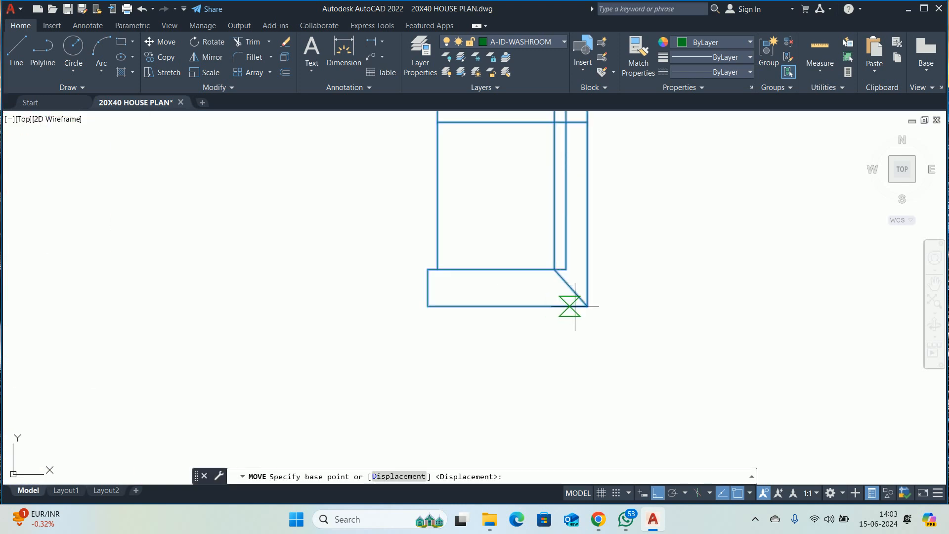
{"action": "left_click", "coordinate": [584, 307]}
{"action": "scroll", "coordinate": [553, 305], "scroll_direction": "down", "scroll_amount": 4}
{"action": "scroll", "coordinate": [554, 306], "scroll_direction": "down", "scroll_amount": 3}
{"action": "scroll", "coordinate": [629, 259], "scroll_direction": "up", "scroll_amount": 6}
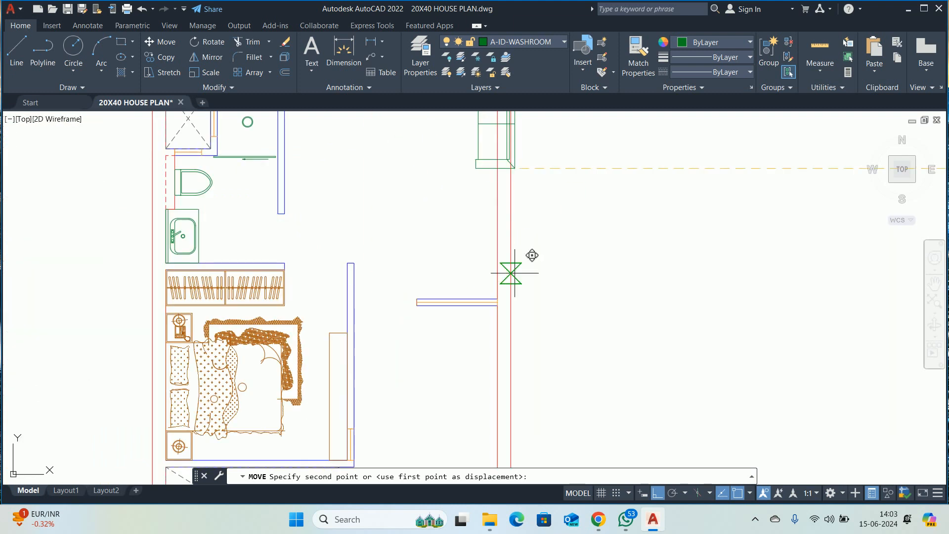
{"action": "left_click", "coordinate": [479, 316]}
- Move the sofa 18" straight up along the right wall, away from the short partition
{"action": "scroll", "coordinate": [480, 316], "scroll_direction": "down", "scroll_amount": 4}
{"action": "scroll", "coordinate": [495, 316], "scroll_direction": "up", "scroll_amount": 6}
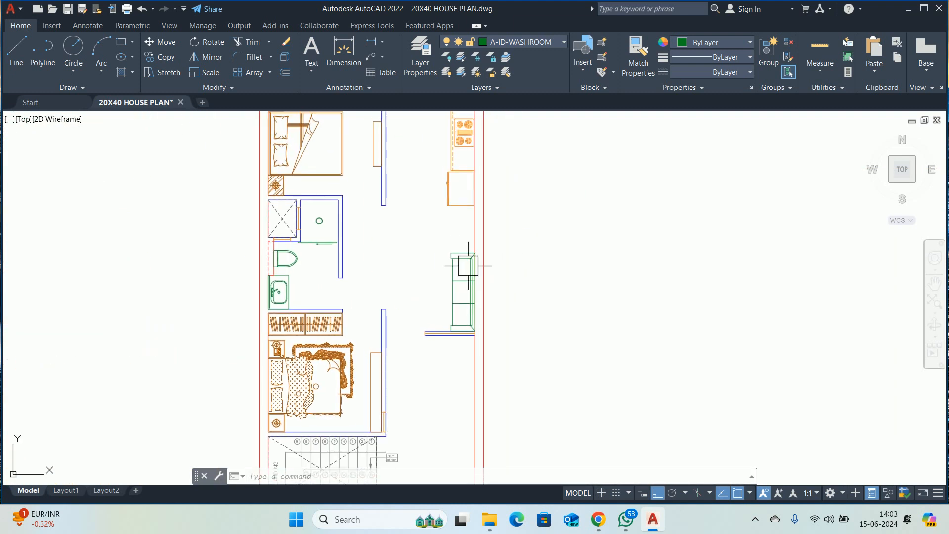
{"action": "left_click", "coordinate": [485, 257]}
{"action": "type", "text": "m"}
{"action": "key", "text": "Return"}
{"action": "left_click", "coordinate": [610, 341]}
{"action": "type", "text": "18"}
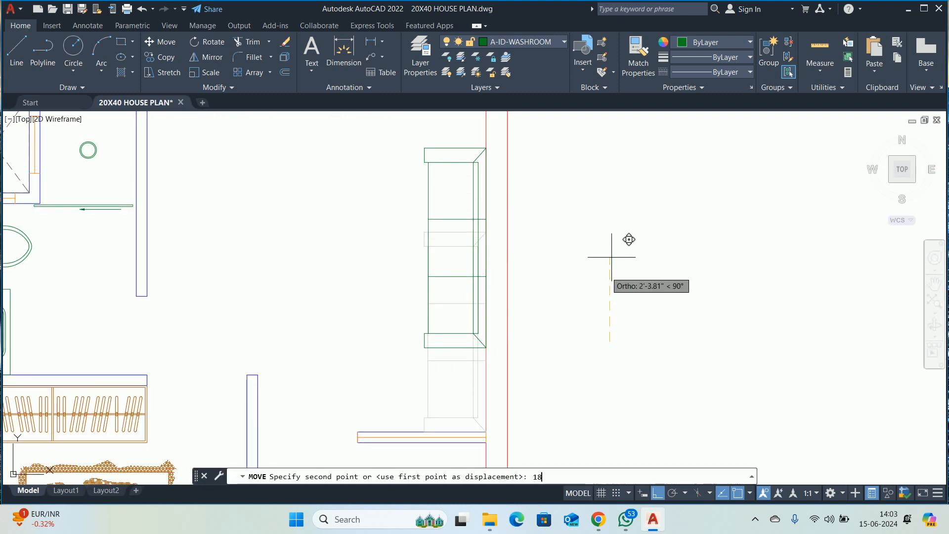
{"action": "key", "text": "Return"}
- Measure the gap between the sofa's upper arm and the orange appliance outline above it
{"action": "scroll", "coordinate": [575, 248], "scroll_direction": "down", "scroll_amount": 3}
{"action": "scroll", "coordinate": [563, 262], "scroll_direction": "down", "scroll_amount": 4}
{"action": "scroll", "coordinate": [544, 282], "scroll_direction": "up", "scroll_amount": 4}
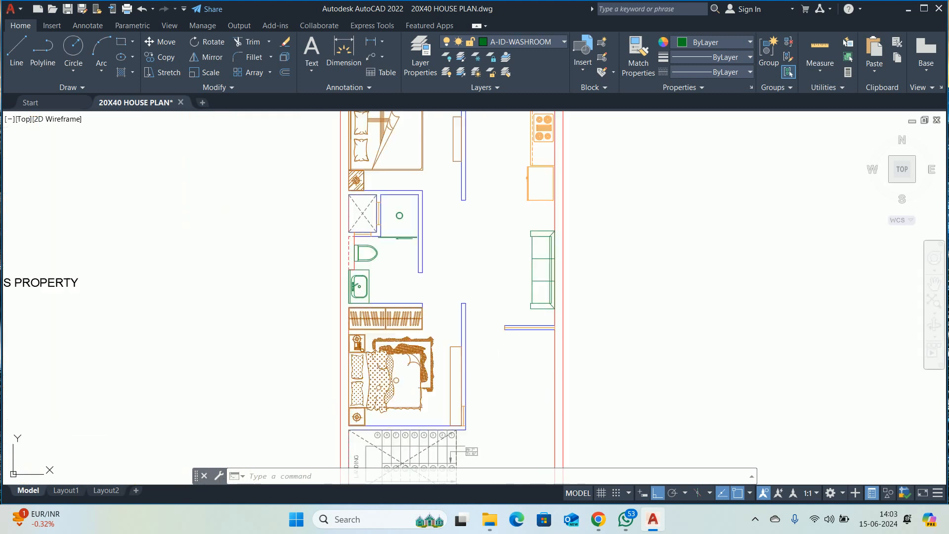
{"action": "type", "text": "dli"}
{"action": "key", "text": "Return"}
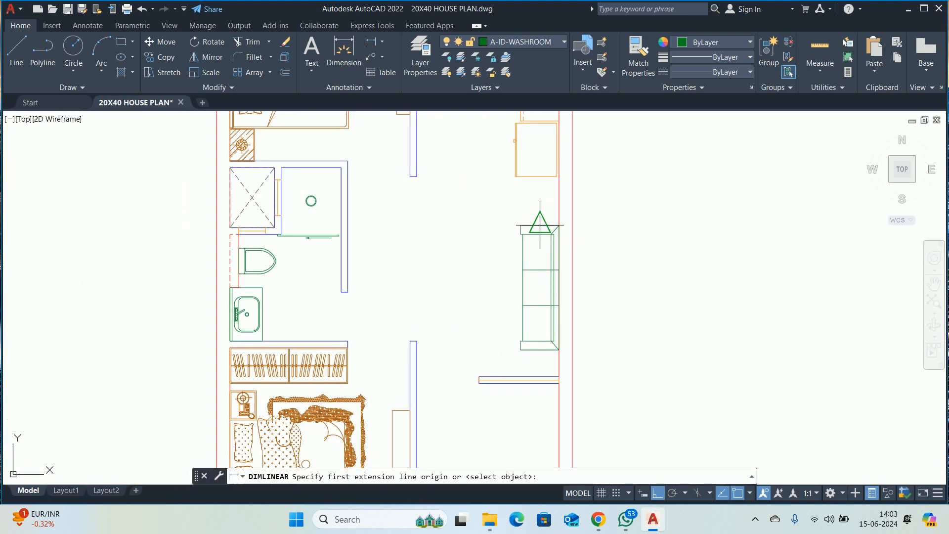
{"action": "left_click", "coordinate": [539, 226]}
{"action": "left_click", "coordinate": [536, 177]}
{"action": "scroll", "coordinate": [556, 195], "scroll_direction": "up", "scroll_amount": 2}
{"action": "key", "text": "Escape"}
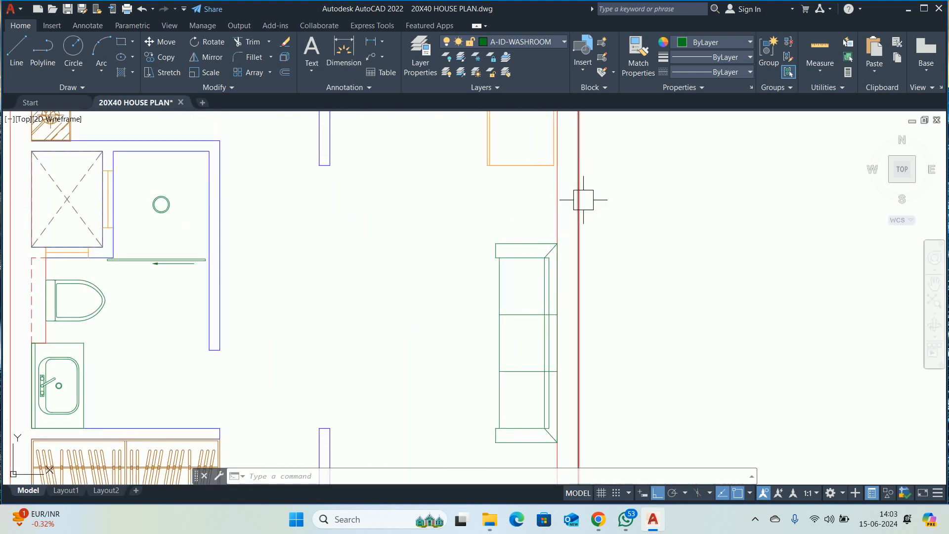
- Move the sofa 3" straight up along the right wall, toward the orange appliance outline
{"action": "type", "text": "m"}
{"action": "key", "text": "Return"}
{"action": "left_click", "coordinate": [522, 248]}
{"action": "key", "text": "Return"}
{"action": "left_click", "coordinate": [636, 277]}
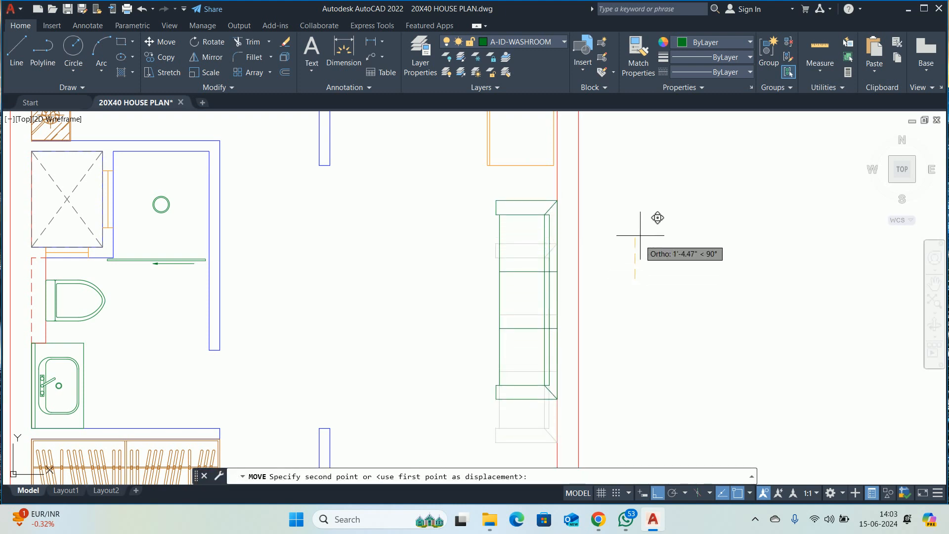
{"action": "type", "text": "3"}
{"action": "key", "text": "Return"}
- Measure the gaps from the sofa to the appliance outline above it and to the short partition below it
{"action": "type", "text": "dli"}
{"action": "key", "text": "Return"}
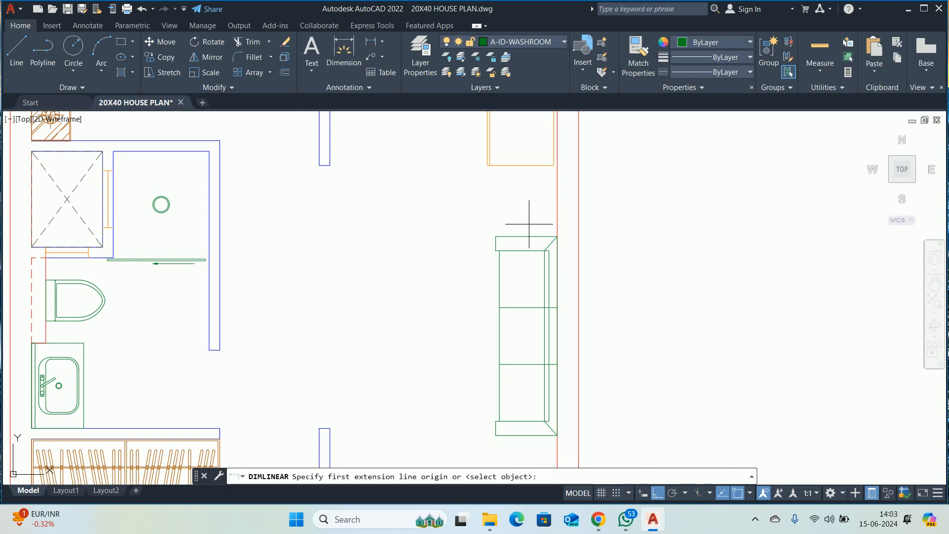
{"action": "left_click", "coordinate": [526, 237]}
{"action": "left_click", "coordinate": [527, 166]}
{"action": "key", "text": "Escape"}
{"action": "scroll", "coordinate": [528, 198], "scroll_direction": "down", "scroll_amount": 4}
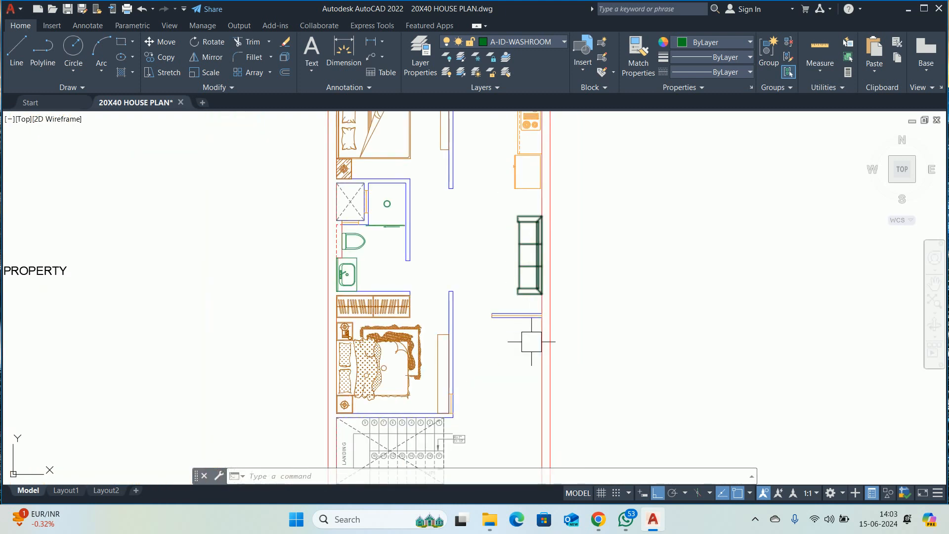
{"action": "scroll", "coordinate": [530, 342], "scroll_direction": "up", "scroll_amount": 2}
{"action": "key", "text": "Return"}
{"action": "left_click", "coordinate": [524, 263]}
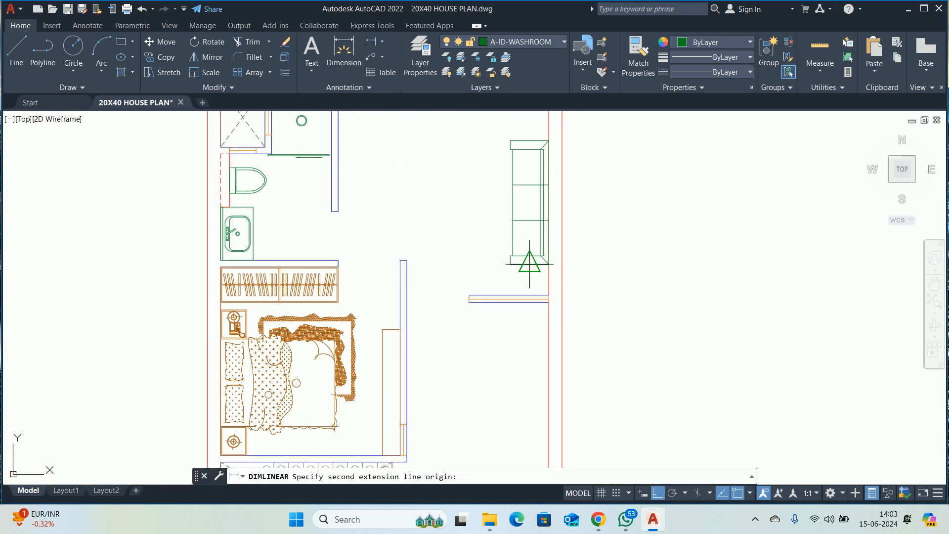
{"action": "left_click", "coordinate": [525, 297]}
{"action": "scroll", "coordinate": [535, 284], "scroll_direction": "up", "scroll_amount": 3}
{"action": "key", "text": "Escape"}
- Move the sofa another 3" up along the right wall, away from the short partition
{"action": "type", "text": "m"}
{"action": "key", "text": "Return"}
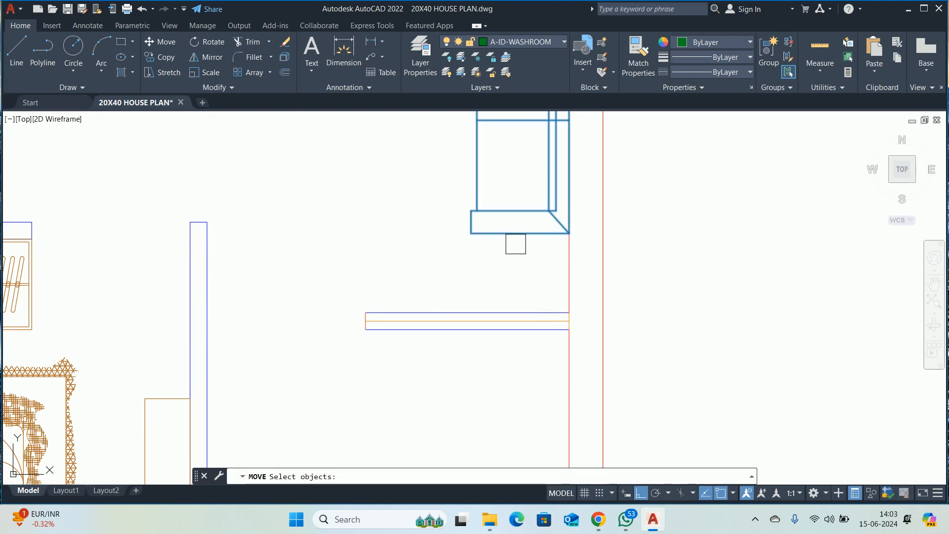
{"action": "left_click", "coordinate": [513, 242]}
{"action": "key", "text": "Return"}
{"action": "left_click", "coordinate": [752, 254]}
{"action": "type", "text": "3"}
{"action": "key", "text": "Return"}
{"action": "scroll", "coordinate": [692, 237], "scroll_direction": "down", "scroll_amount": 5}
{"action": "scroll", "coordinate": [638, 277], "scroll_direction": "up", "scroll_amount": 2}
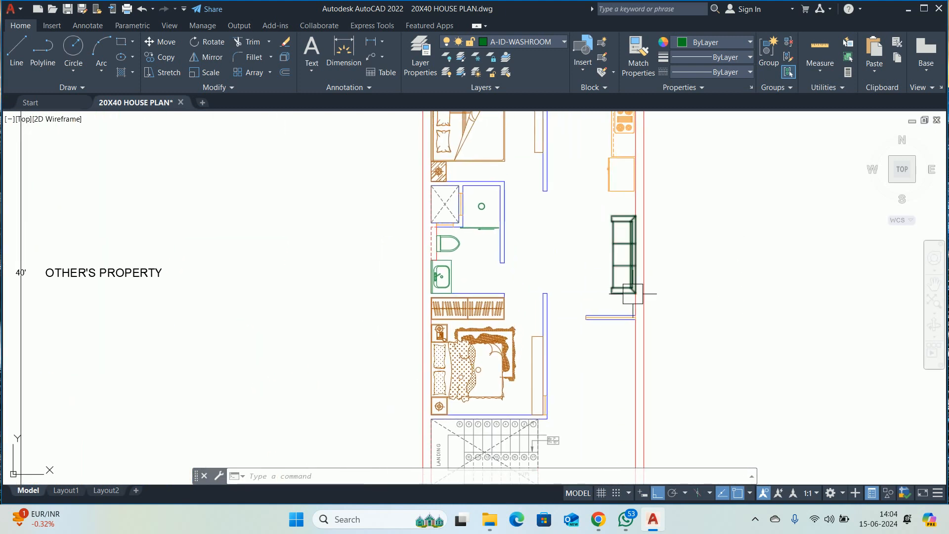
- Check the clearances below and above the sofa with the Quick measure tool
{"action": "left_click", "coordinate": [817, 42]}
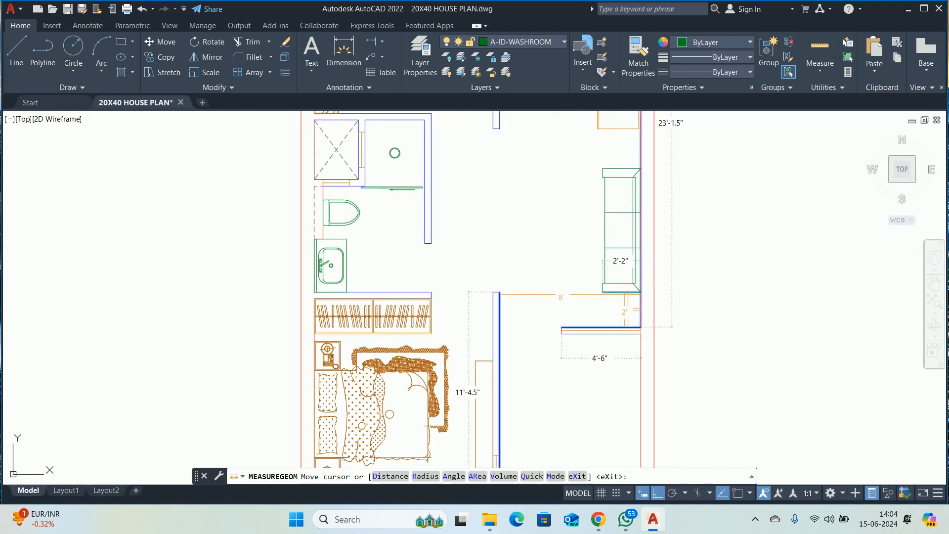
{"action": "middle_click_drag", "start_coordinate": [623, 198], "coordinate": [607, 307]}
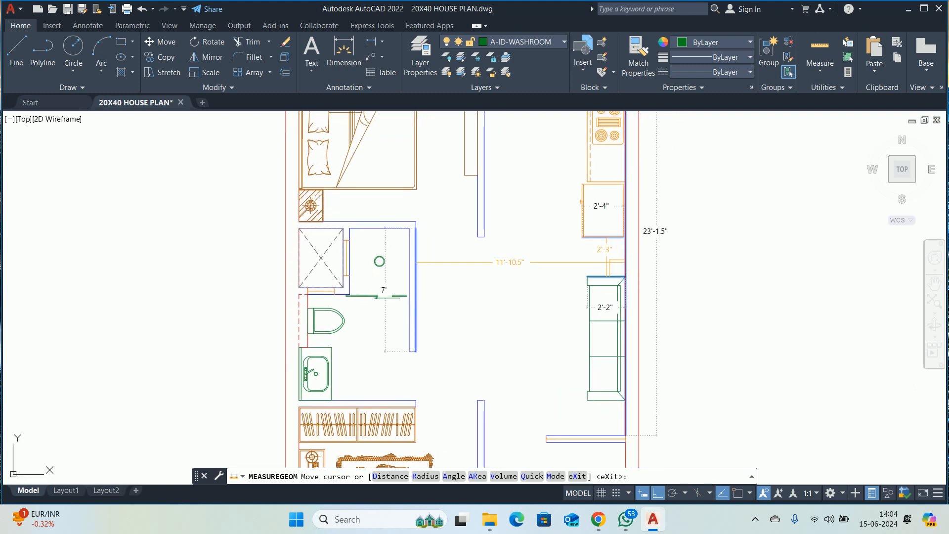
{"action": "key", "text": "Escape"}
{"action": "middle_click_drag", "start_coordinate": [603, 262], "coordinate": [568, 265]}
{"action": "type", "text": "rec"}
{"action": "key", "text": "Return"}
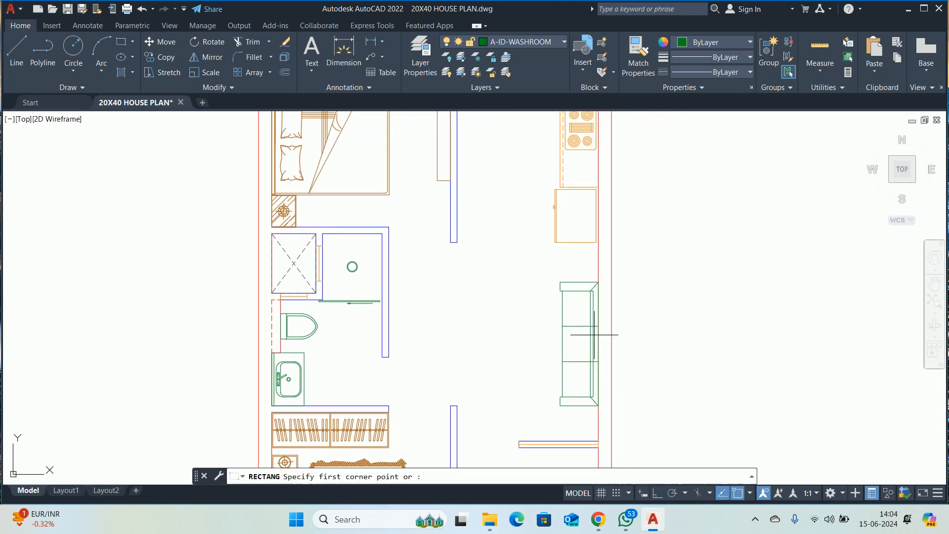
{"action": "middle_click_drag", "start_coordinate": [608, 328], "coordinate": [545, 215]}
{"action": "key", "text": "Escape"}
- Open the sofa block in the Block Editor
{"action": "left_click", "coordinate": [524, 272]}
{"action": "double_click", "coordinate": [521, 288]}
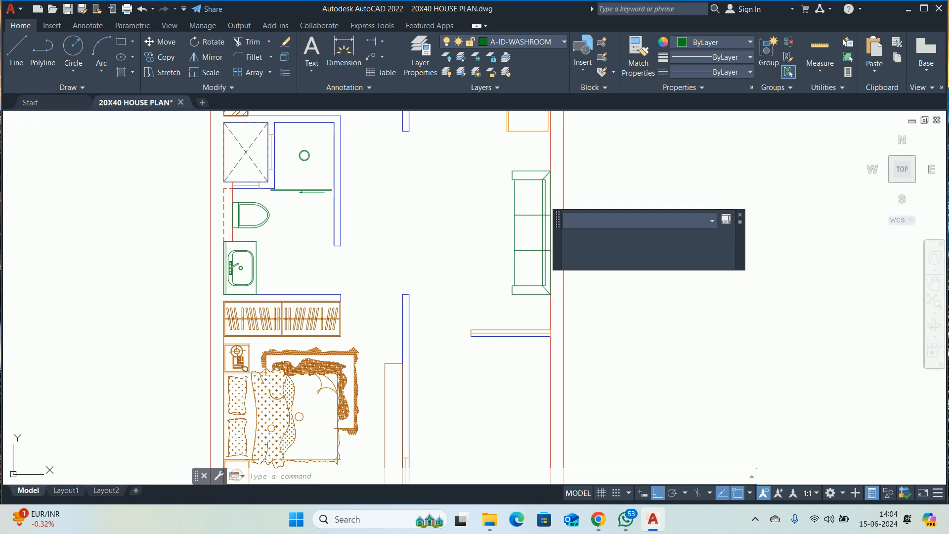
{"action": "left_click", "coordinate": [465, 340]}
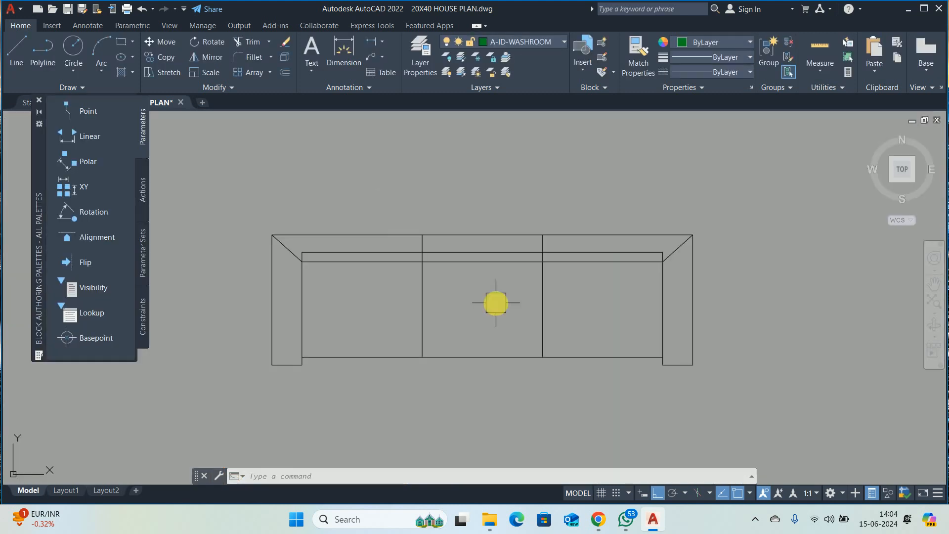
- Draw a side table rectangle 24" long from the sofa's upper right back corner, extending outward beside the armrest
{"action": "type", "text": "rec"}
{"action": "key", "text": "Return"}
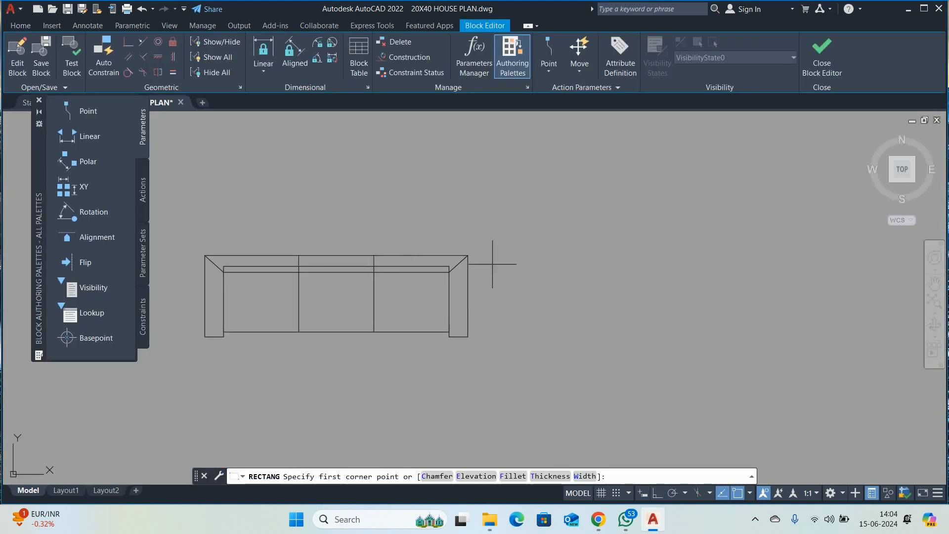
{"action": "left_click", "coordinate": [468, 255]}
{"action": "type", "text": "d"}
{"action": "key", "text": "Return"}
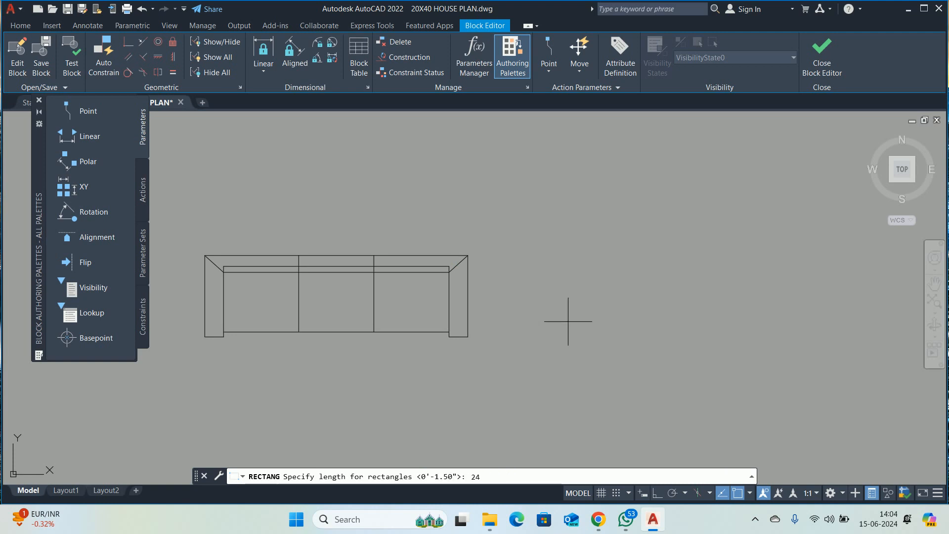
{"action": "key", "text": "Return"}
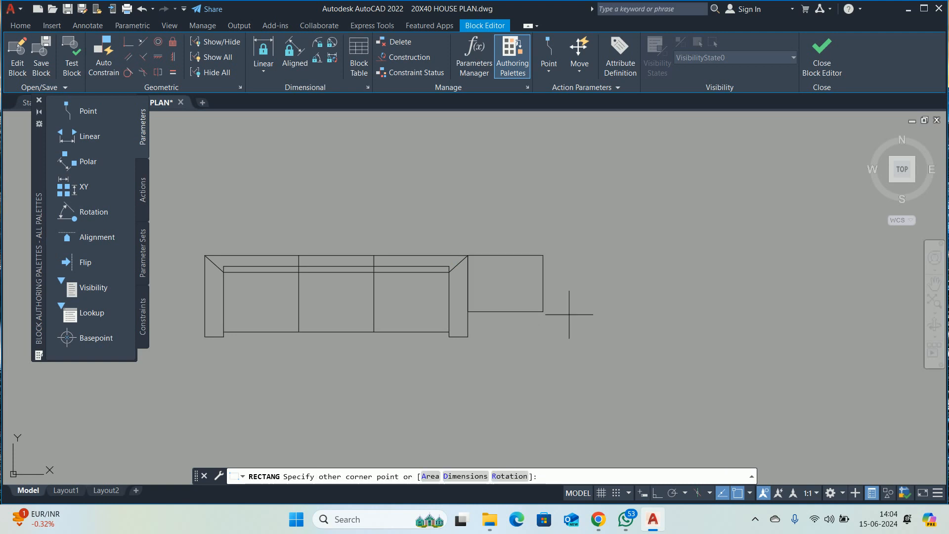
{"action": "left_click", "coordinate": [569, 314]}
- Move the side table rectangle 1" horizontally away from the sofa's right armrest
{"action": "middle_click_drag", "start_coordinate": [517, 332], "coordinate": [536, 341]}
{"action": "type", "text": "M"}
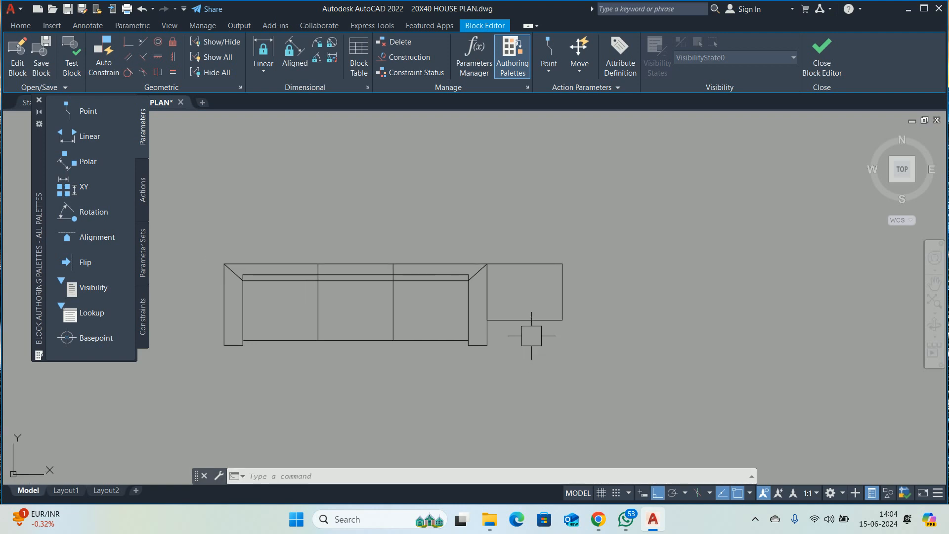
{"action": "key", "text": "Return"}
{"action": "left_click", "coordinate": [537, 322]}
{"action": "key", "text": "Return"}
{"action": "left_click", "coordinate": [513, 358]}
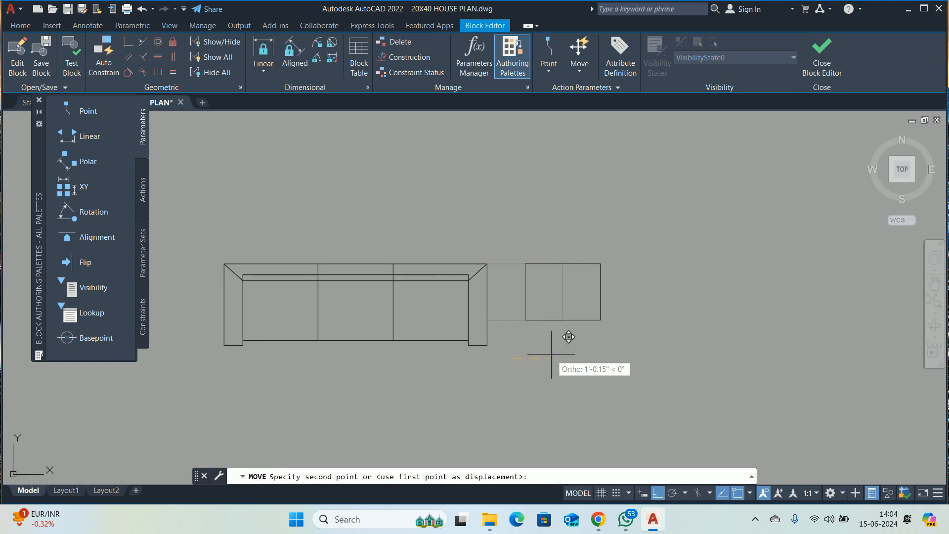
{"action": "type", "text": "1"}
{"action": "key", "text": "Return"}
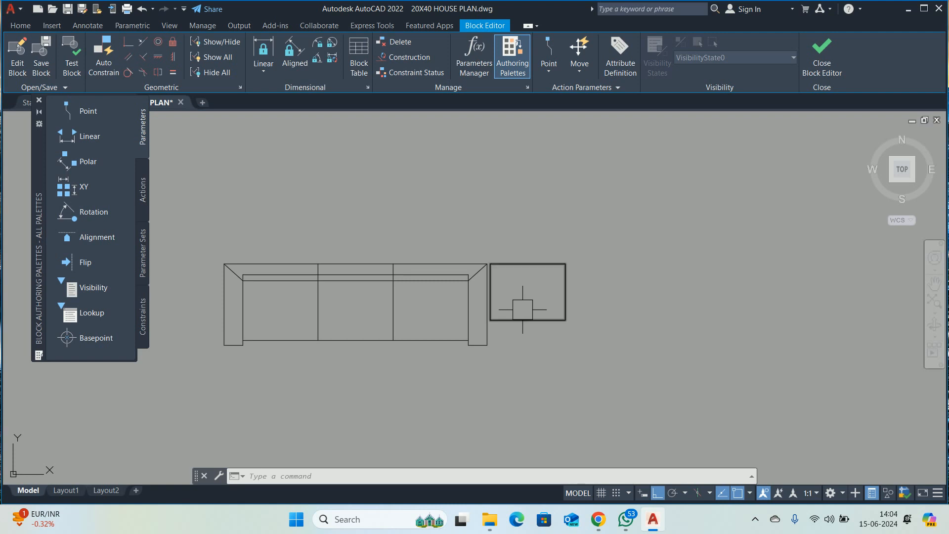
- Try to mirror the side table rectangle about the sofa's vertical centre line
{"action": "type", "text": "mi"}
{"action": "key", "text": "Return"}
{"action": "left_click", "coordinate": [502, 319]}
{"action": "key", "text": "Return"}
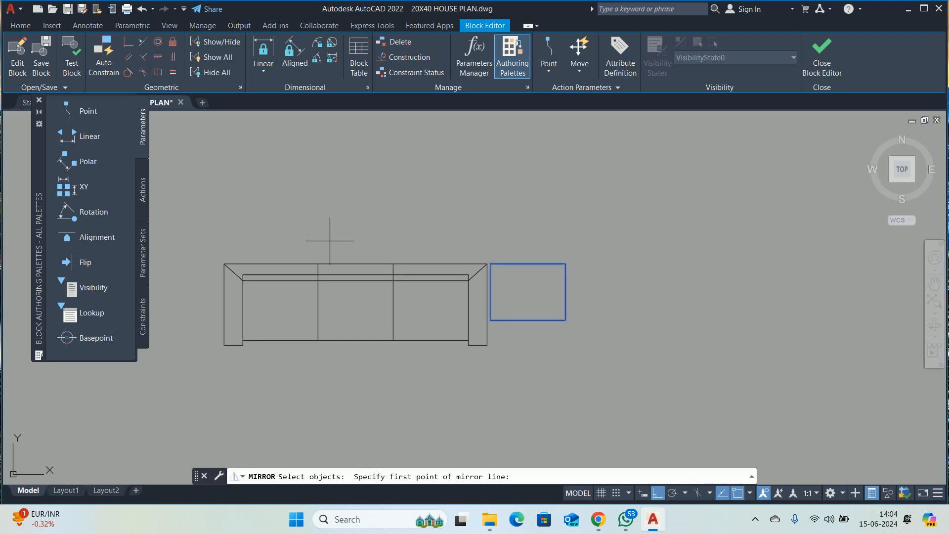
{"action": "left_click", "coordinate": [356, 263]}
{"action": "left_click", "coordinate": [371, 206]}
{"action": "key", "text": "Return"}
{"action": "middle_click_drag", "start_coordinate": [391, 241], "coordinate": [391, 256]}
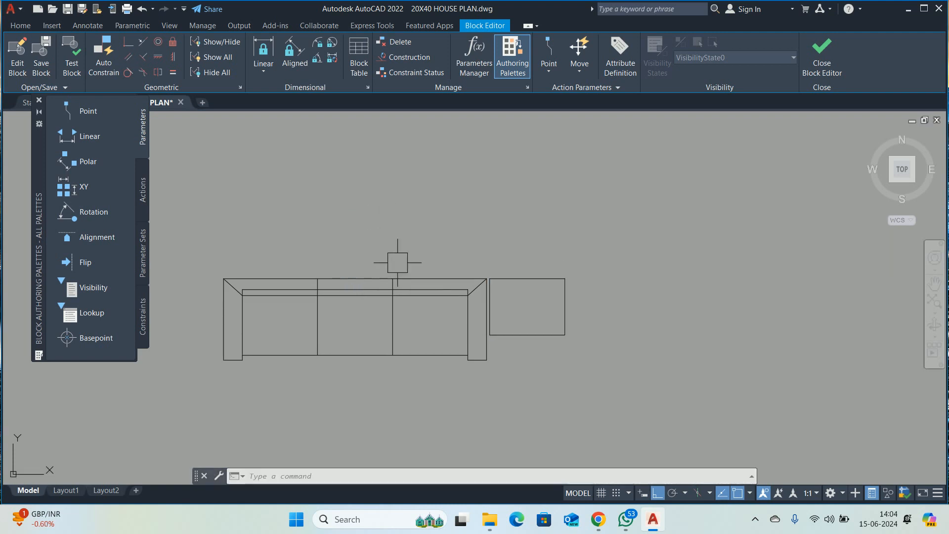
- Mirror the side table to the sofa's other end about the backrest midpoint, keeping the original, and close the Block Editor with changes saved
{"action": "key", "text": "Return"}
{"action": "left_click", "coordinate": [530, 278]}
{"action": "key", "text": "Return"}
{"action": "left_click", "coordinate": [356, 278]}
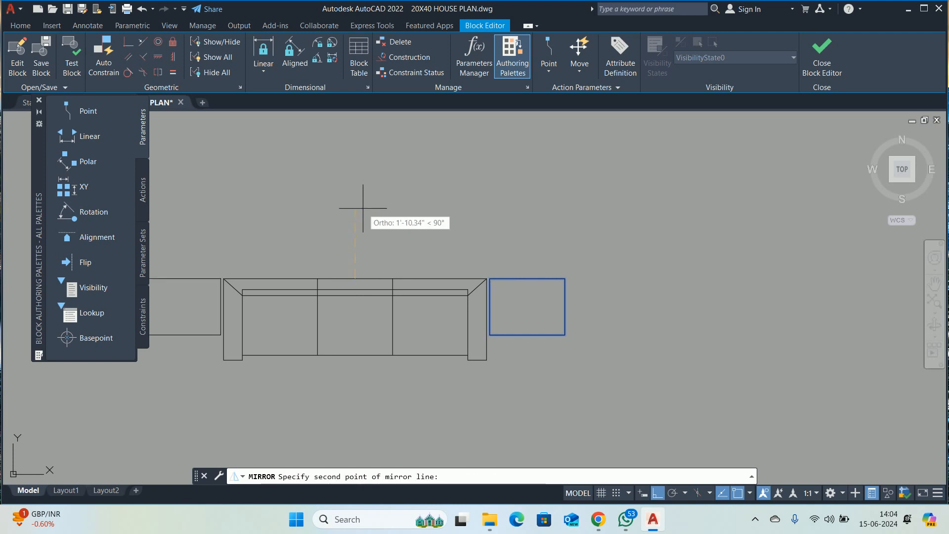
{"action": "left_click", "coordinate": [365, 213]}
{"action": "key", "text": "Return"}
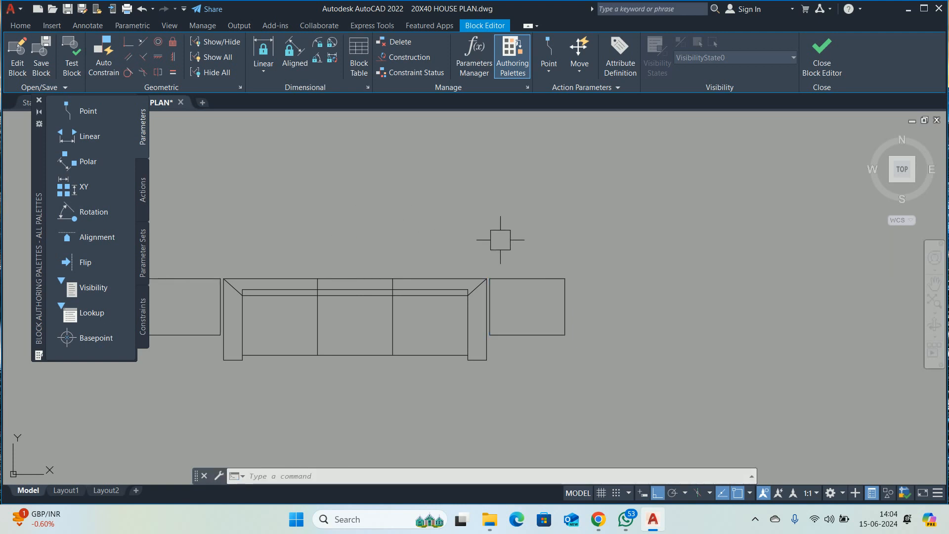
{"action": "left_click", "coordinate": [822, 58]}
{"action": "left_click", "coordinate": [457, 234]}
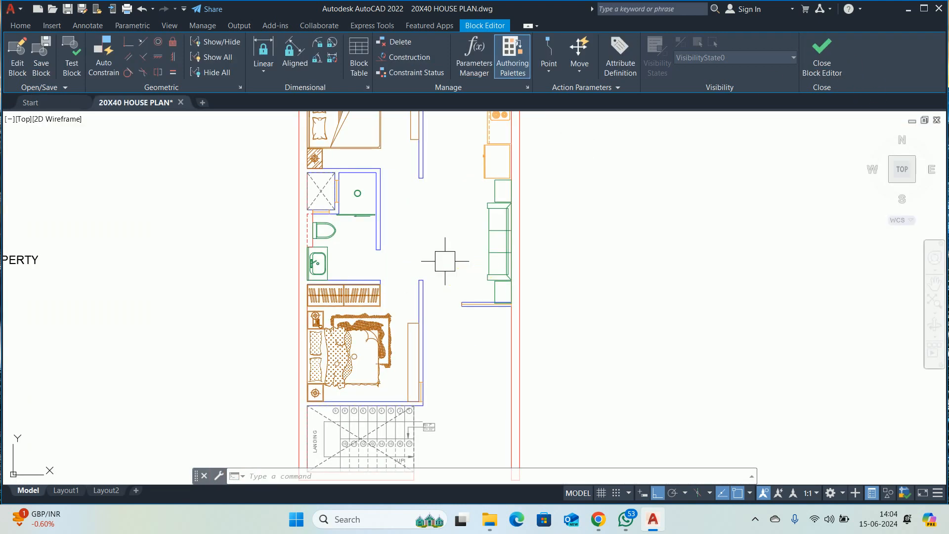
- Move the sofa with its side tables 1" up along the right wall
{"action": "type", "text": "m"}
{"action": "key", "text": "Return"}
{"action": "left_click", "coordinate": [432, 313]}
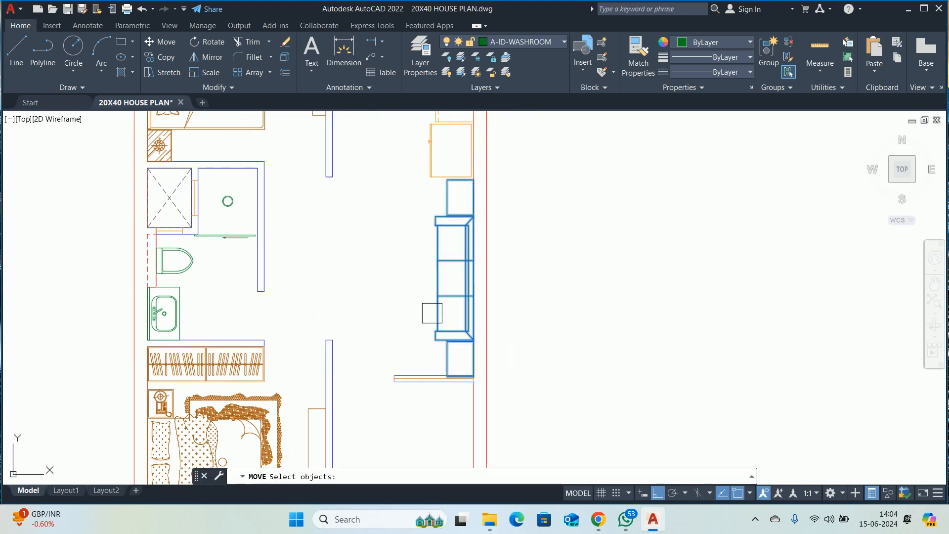
{"action": "key", "text": "Return"}
{"action": "left_click", "coordinate": [394, 317]}
{"action": "type", "text": "1"}
{"action": "key", "text": "Return"}
{"action": "left_click", "coordinate": [423, 310]}
{"action": "key", "text": "Escape"}
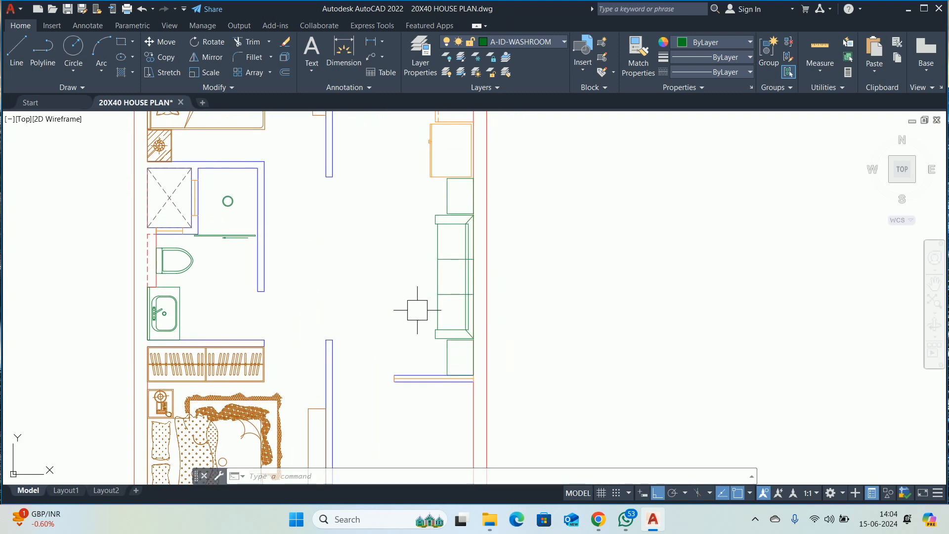
- Move the sofa with its side tables 3" left, away from the right wall
{"action": "left_click", "coordinate": [443, 311]}
{"action": "type", "text": "m"}
{"action": "key", "text": "Return"}
{"action": "left_click", "coordinate": [757, 312]}
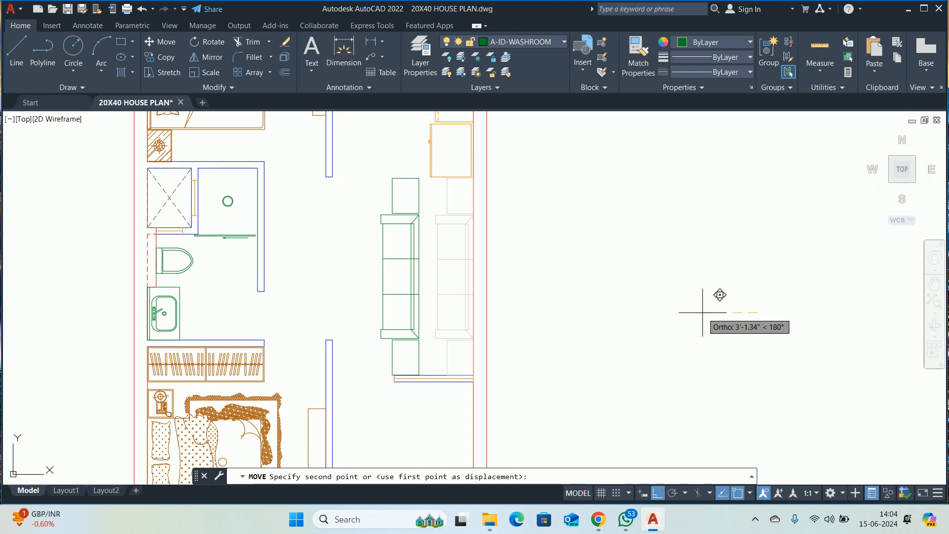
{"action": "type", "text": "3"}
{"action": "key", "text": "Return"}
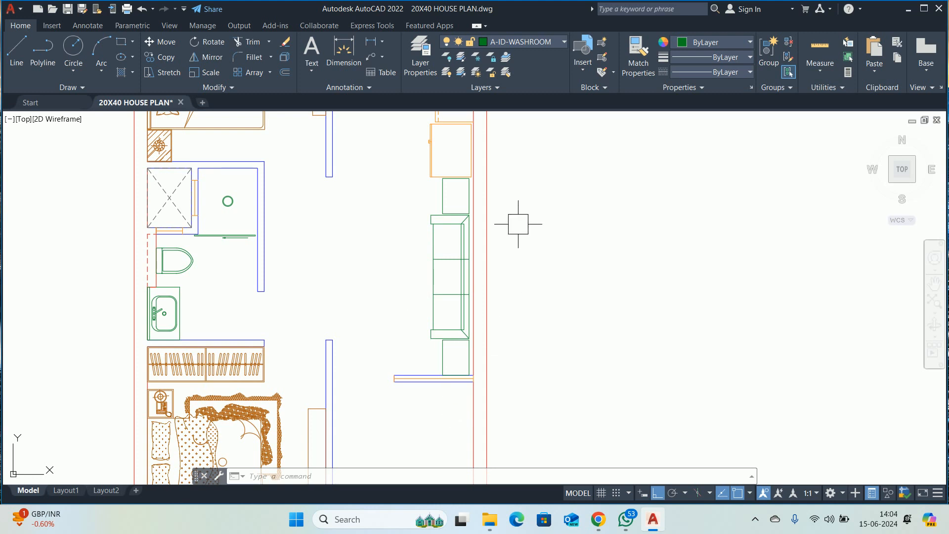
- Draw an upright center table rectangle 24" wide in the empty space outside the right wall, beside the sofa
{"action": "type", "text": "rec"}
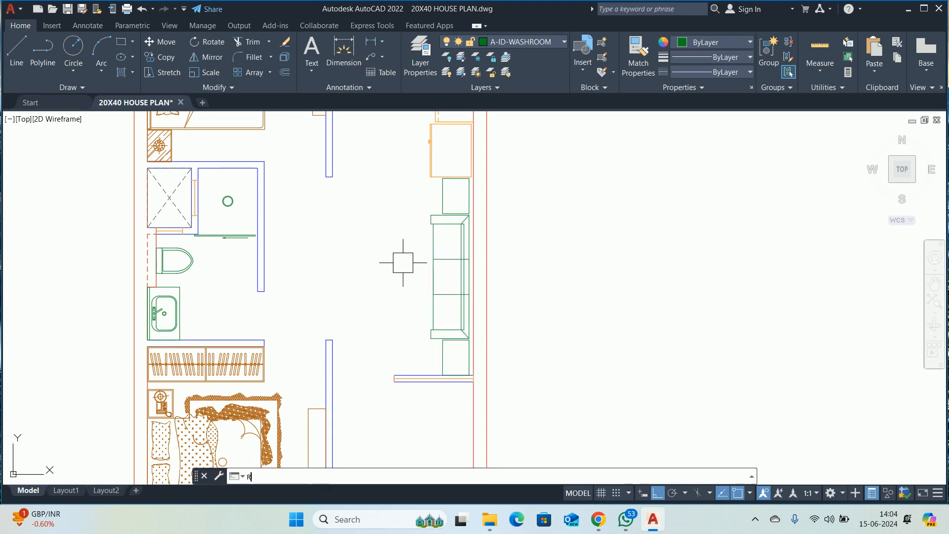
{"action": "key", "text": "Return"}
{"action": "left_click", "coordinate": [528, 242]}
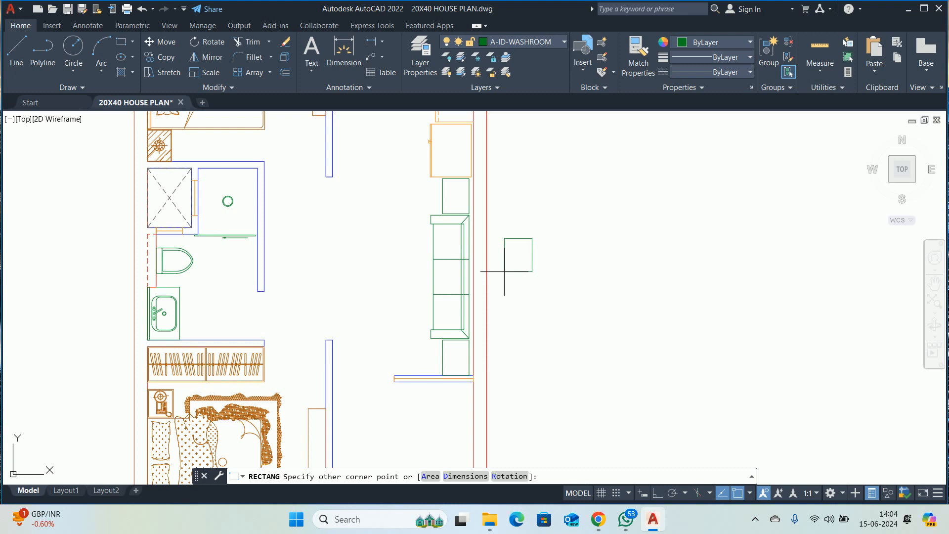
{"action": "type", "text": "d"}
{"action": "key", "text": "Return"}
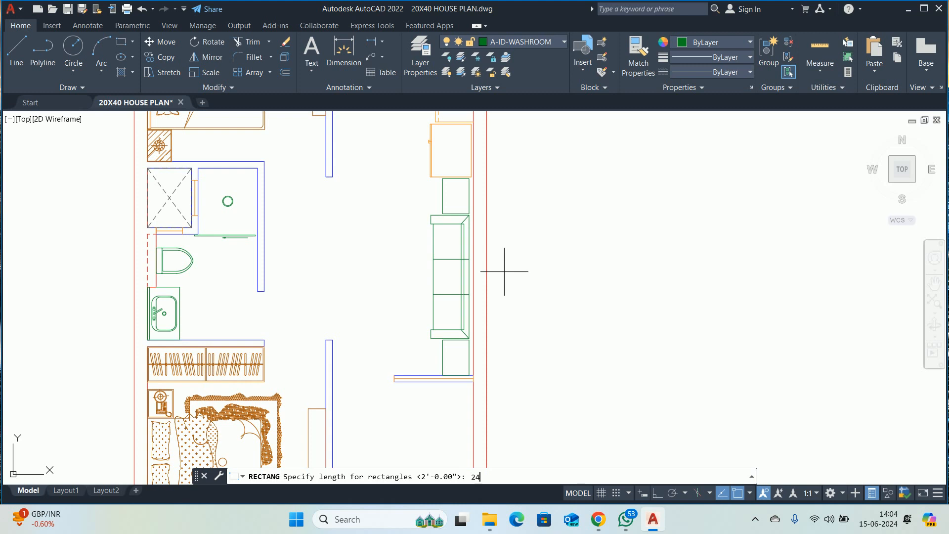
{"action": "key", "text": "Return"}
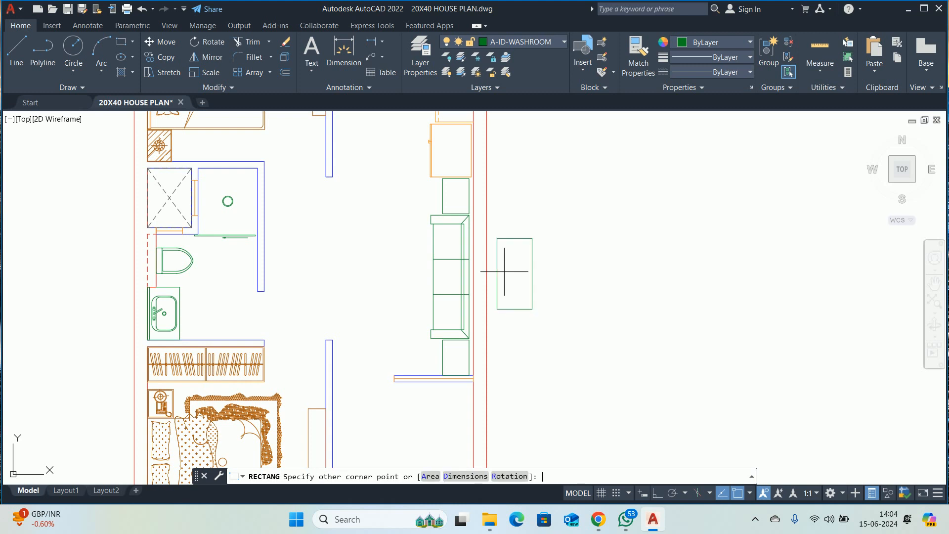
{"action": "left_click", "coordinate": [518, 286]}
- Move the center table so the midpoint of its right edge meets the midpoint of the sofa's front edge
{"action": "type", "text": "m"}
{"action": "key", "text": "Return"}
{"action": "left_click", "coordinate": [529, 293]}
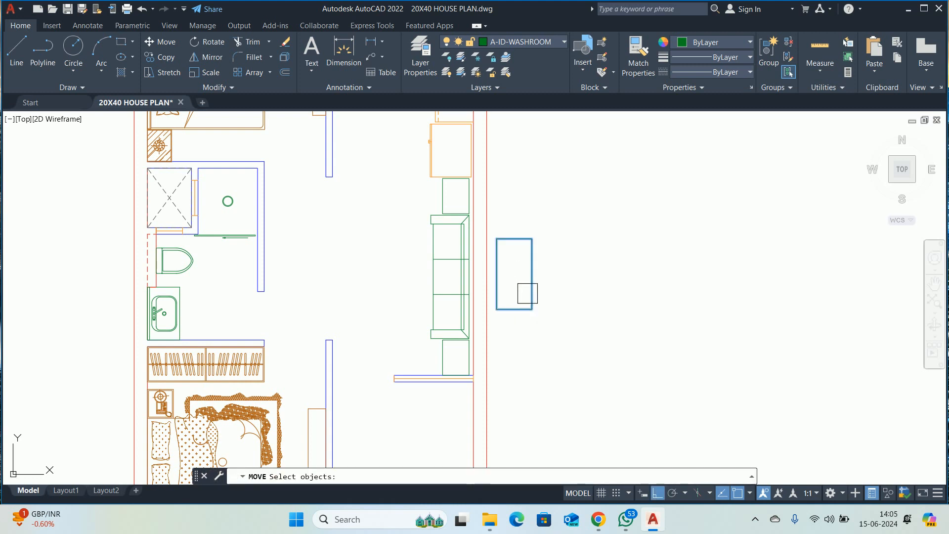
{"action": "key", "text": "Return"}
{"action": "left_click", "coordinate": [515, 274]}
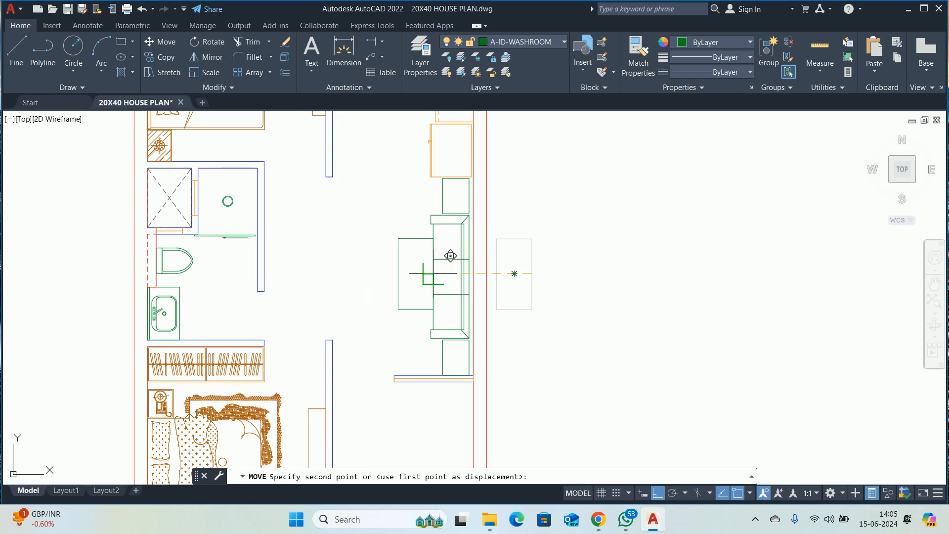
{"action": "left_click", "coordinate": [433, 274]}
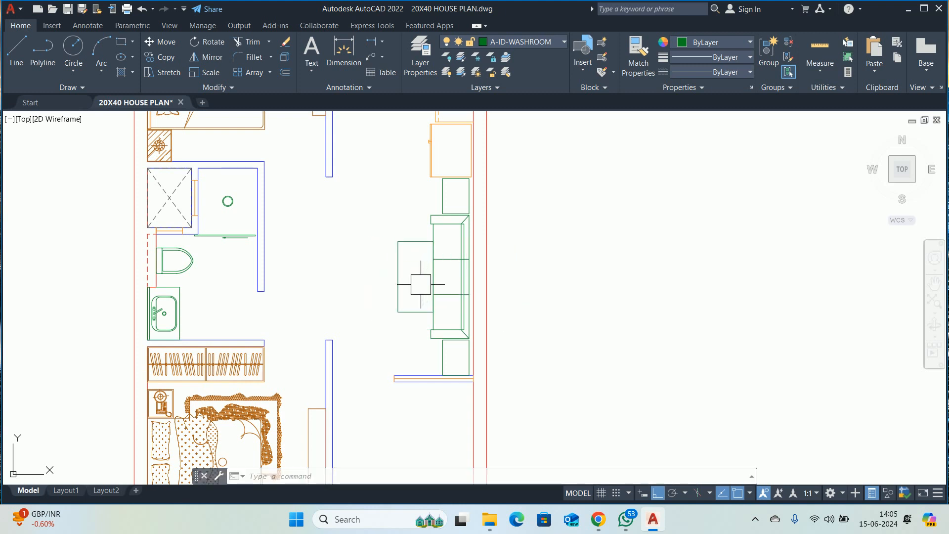
- Move the center table straight left, leaving a gap between it and the sofa's front
{"action": "left_click", "coordinate": [387, 291]}
{"action": "type", "text": "m"}
{"action": "key", "text": "Return"}
{"action": "left_click", "coordinate": [367, 275]}
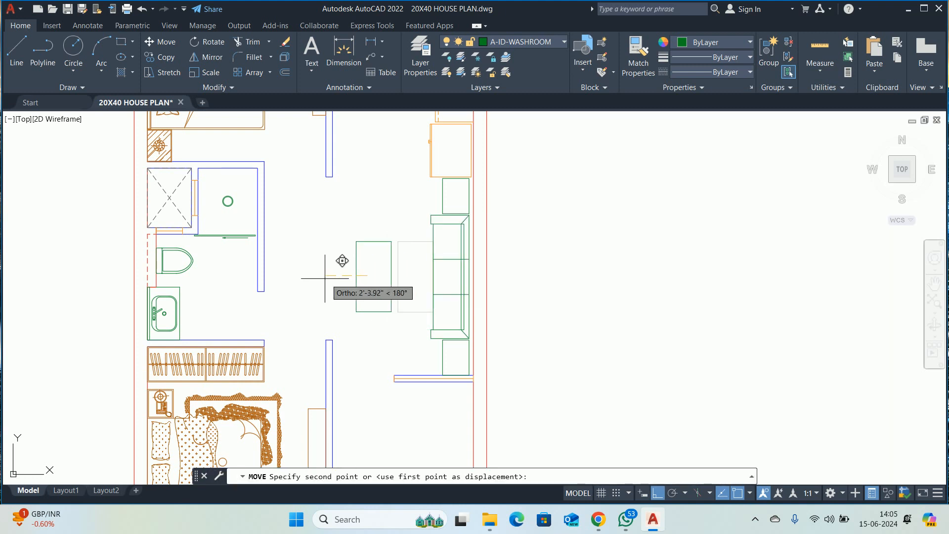
{"action": "left_click", "coordinate": [323, 276]}
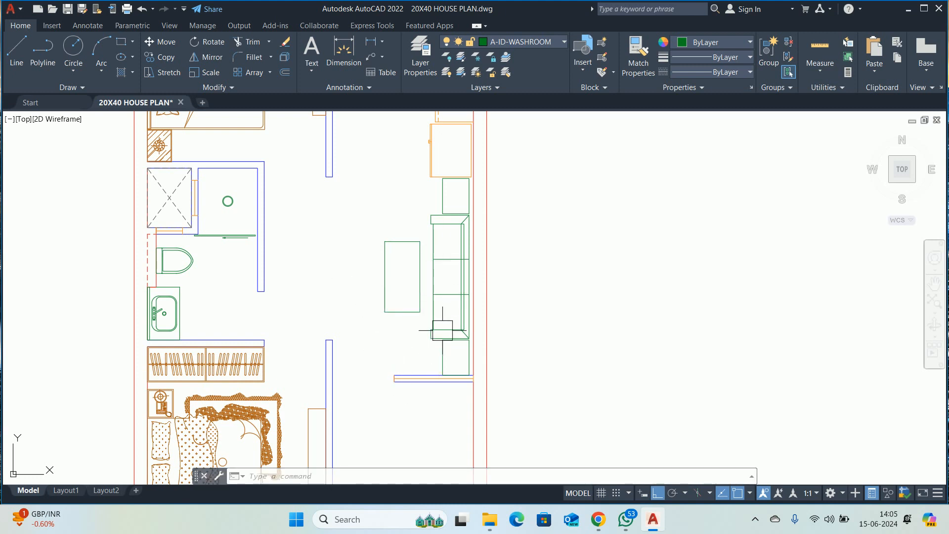
{"action": "middle_click_drag", "start_coordinate": [414, 325], "coordinate": [410, 321]}
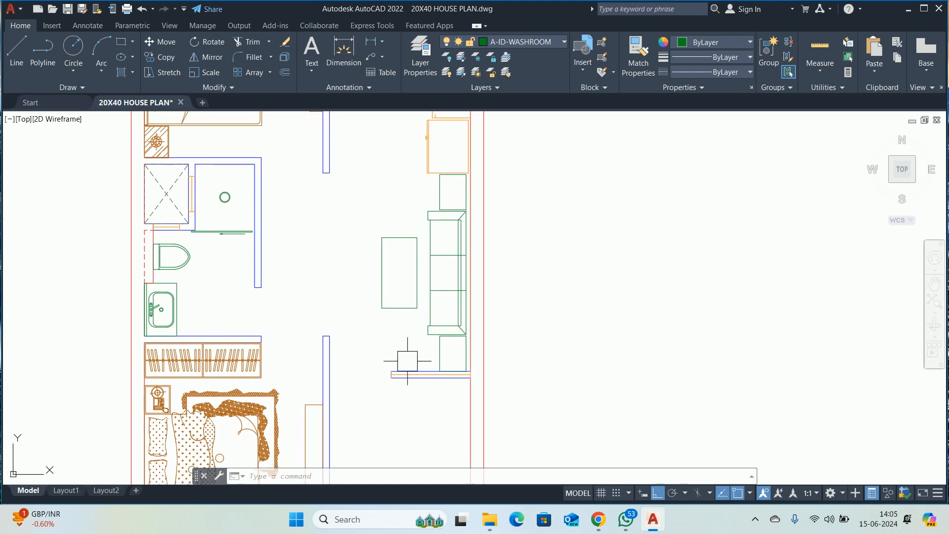
- Draw a 24" by 24" square seat just below the center table
{"action": "type", "text": "rec"}
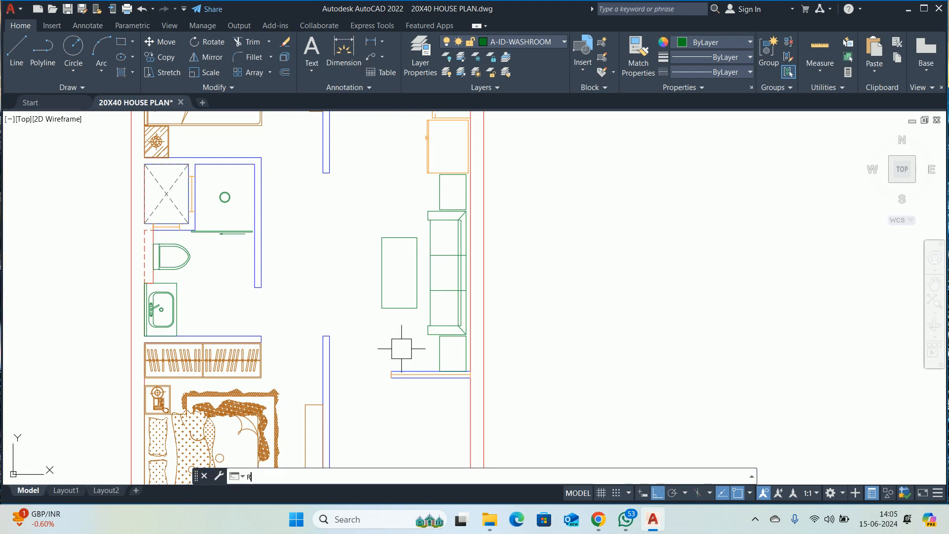
{"action": "key", "text": "Return"}
{"action": "scroll", "coordinate": [412, 345], "scroll_direction": "up", "scroll_amount": 2}
{"action": "left_click", "coordinate": [422, 329]}
{"action": "type", "text": "d"}
{"action": "key", "text": "Return"}
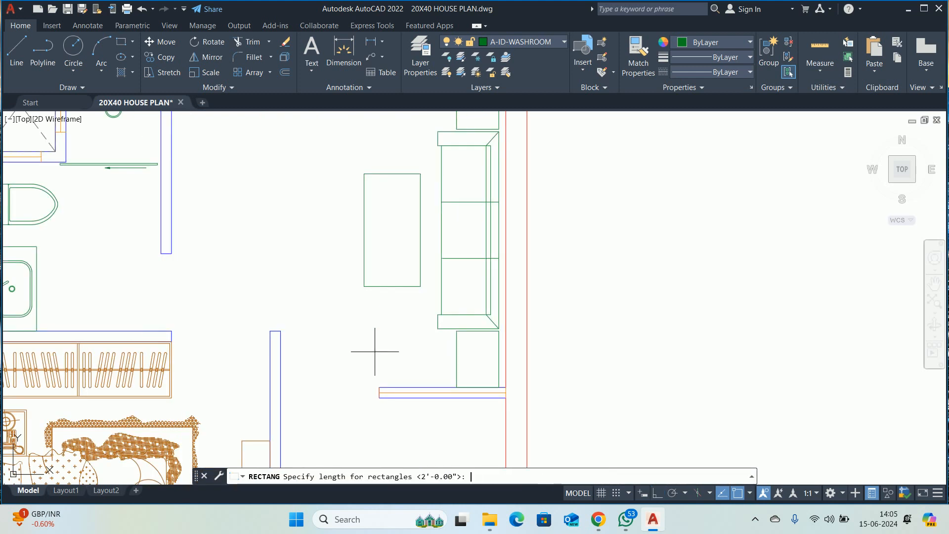
{"action": "type", "text": "2"}
{"action": "key", "text": "Return"}
{"action": "type", "text": "24"}
{"action": "key", "text": "Return"}
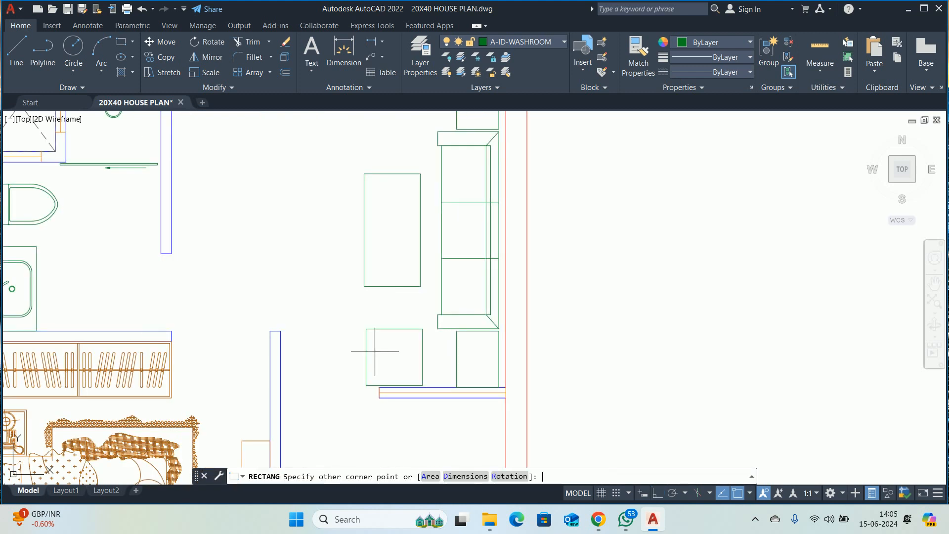
{"action": "left_click", "coordinate": [378, 349]}
- Fillet all corners of the square seat at once with a 2.5" radius
{"action": "type", "text": "f"}
{"action": "key", "text": "Return"}
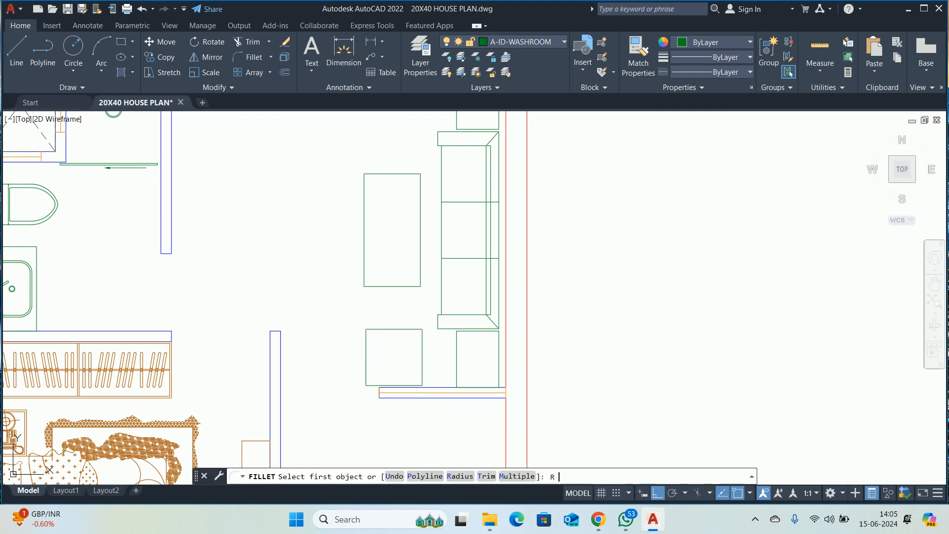
{"action": "type", "text": "R"}
{"action": "key", "text": "Return"}
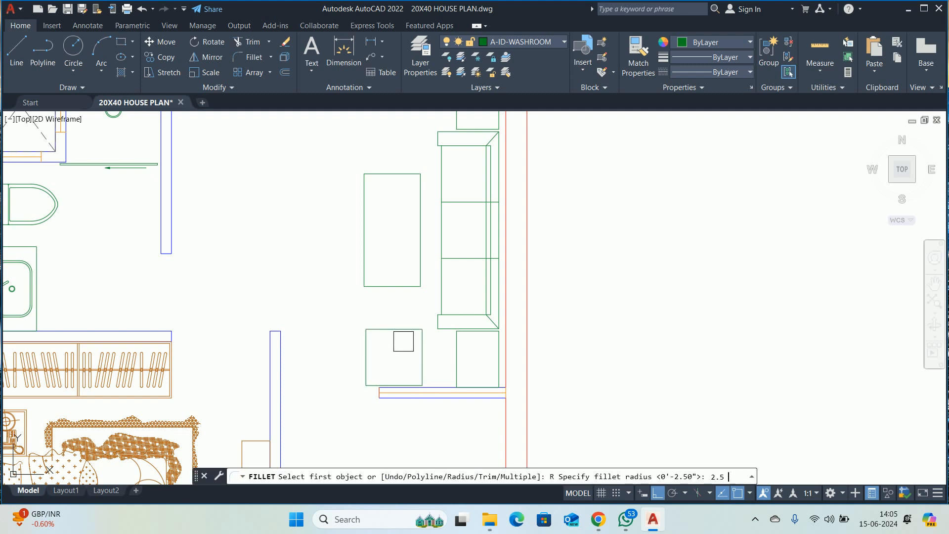
{"action": "key", "text": "Return"}
{"action": "type", "text": "P"}
{"action": "key", "text": "Return"}
{"action": "left_click", "coordinate": [397, 329]}
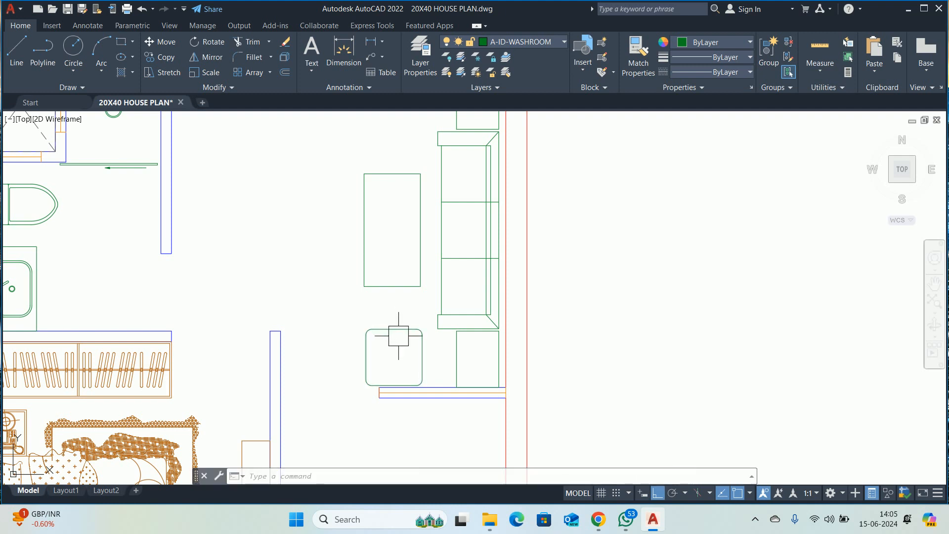
- Move the rounded seat so its top midpoint meets the midpoint of the center table's lower edge
{"action": "left_click", "coordinate": [399, 336]}
{"action": "type", "text": "m"}
{"action": "key", "text": "Return"}
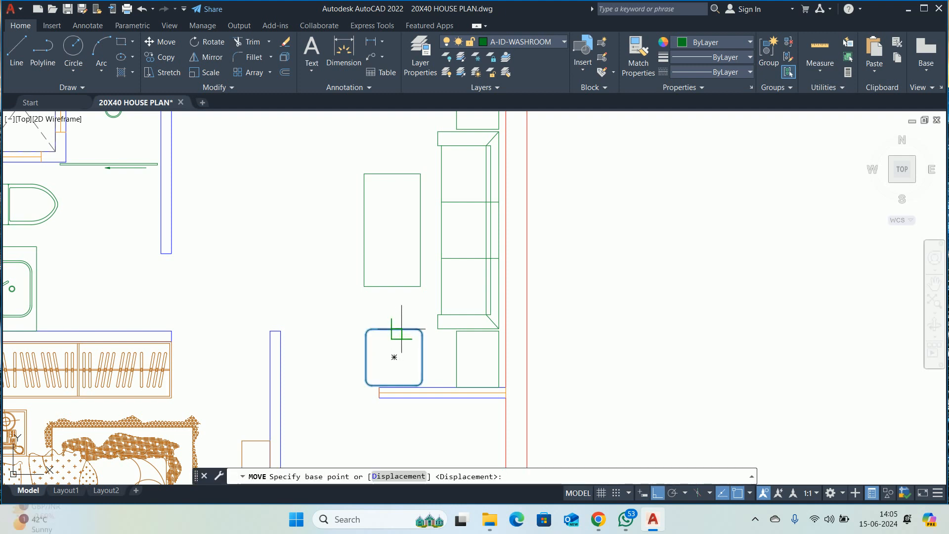
{"action": "left_click", "coordinate": [394, 330]}
{"action": "left_click", "coordinate": [392, 287]}
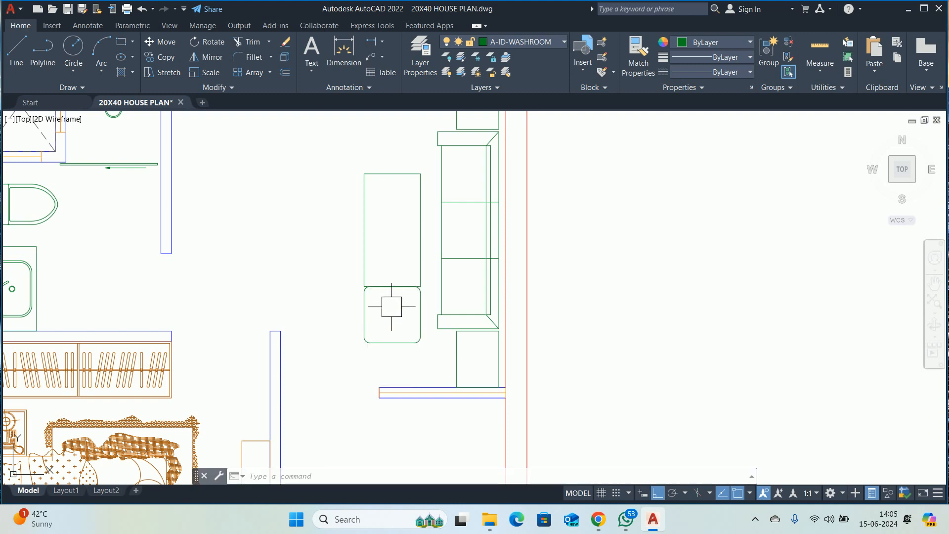
- Move the rounded seat 1' down, away from the center table
{"action": "left_click", "coordinate": [370, 342]}
{"action": "type", "text": "m"}
{"action": "key", "text": "Return"}
{"action": "left_click", "coordinate": [339, 293]}
{"action": "type", "text": "1'"}
{"action": "key", "text": "Return"}
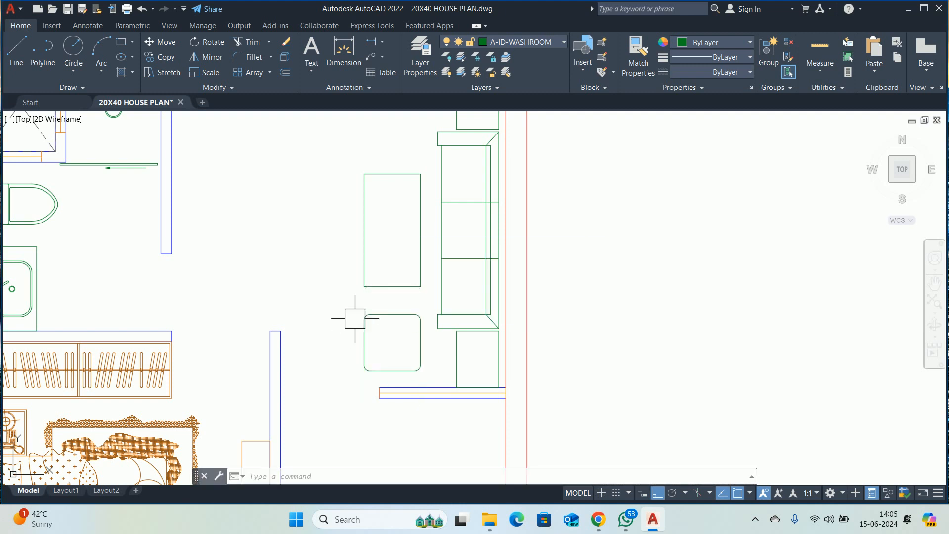
{"action": "scroll", "coordinate": [355, 318], "scroll_direction": "down", "scroll_amount": 2}
{"action": "type", "text": "mi"}
{"action": "key", "text": "Return"}
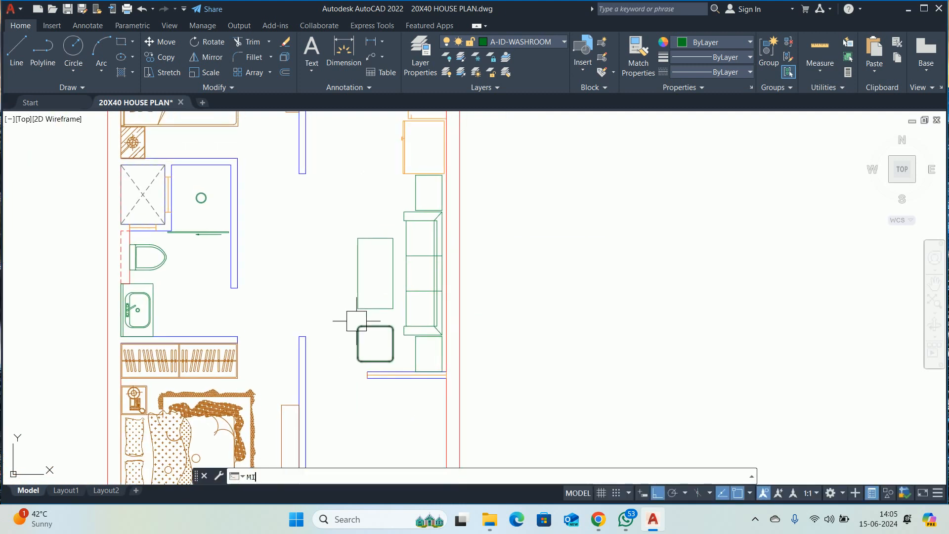
{"action": "left_click", "coordinate": [357, 328]}
{"action": "key", "text": "Return"}
{"action": "left_click", "coordinate": [358, 273]}
{"action": "left_click", "coordinate": [307, 275]}
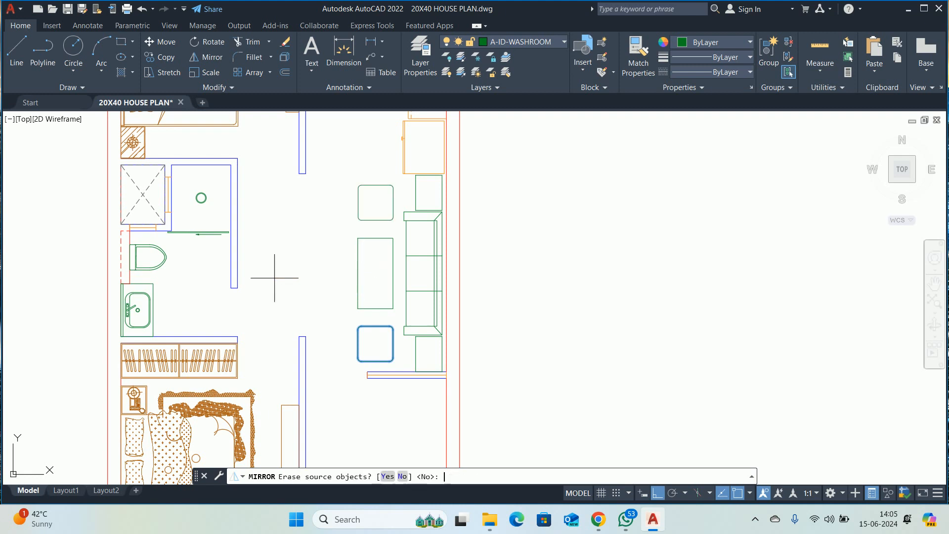
{"action": "key", "text": "Escape"}
{"action": "scroll", "coordinate": [310, 276], "scroll_direction": "down", "scroll_amount": 4}
{"action": "middle_click_drag", "start_coordinate": [305, 276], "coordinate": [321, 275]}
{"action": "scroll", "coordinate": [356, 276], "scroll_direction": "up", "scroll_amount": 2}
{"action": "type", "text": "mi"}
{"action": "key", "text": "Return"}
{"action": "key", "text": "Return"}
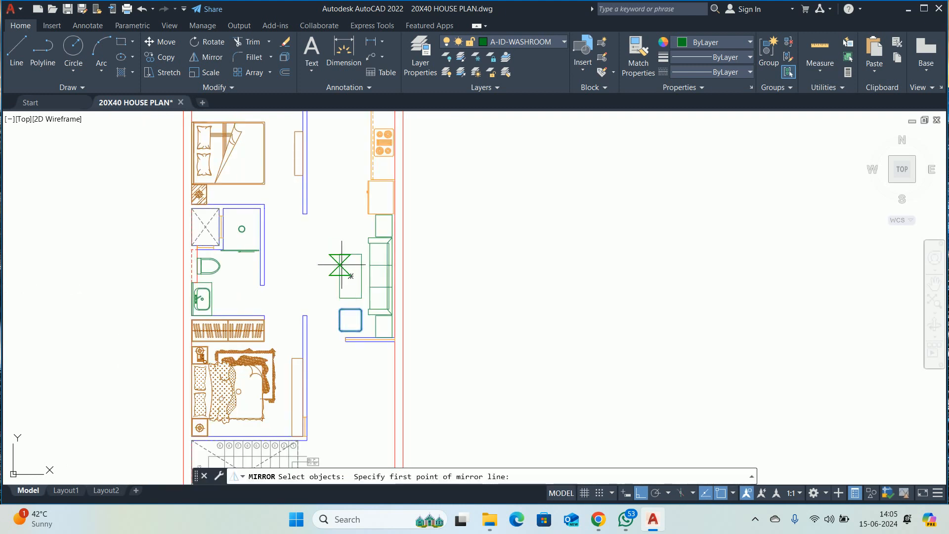
{"action": "left_click", "coordinate": [336, 273]}
{"action": "left_click", "coordinate": [272, 281]}
{"action": "key", "text": "Escape"}
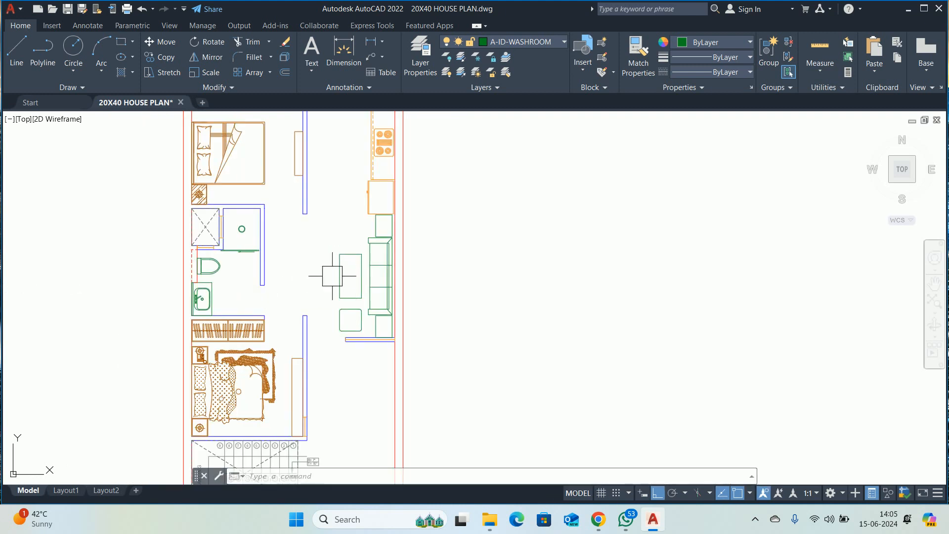
- Mirror the rounded seat to the center table's upper end about the table's horizontal midline, keeping the original
{"action": "type", "text": "mi"}
{"action": "key", "text": "Return"}
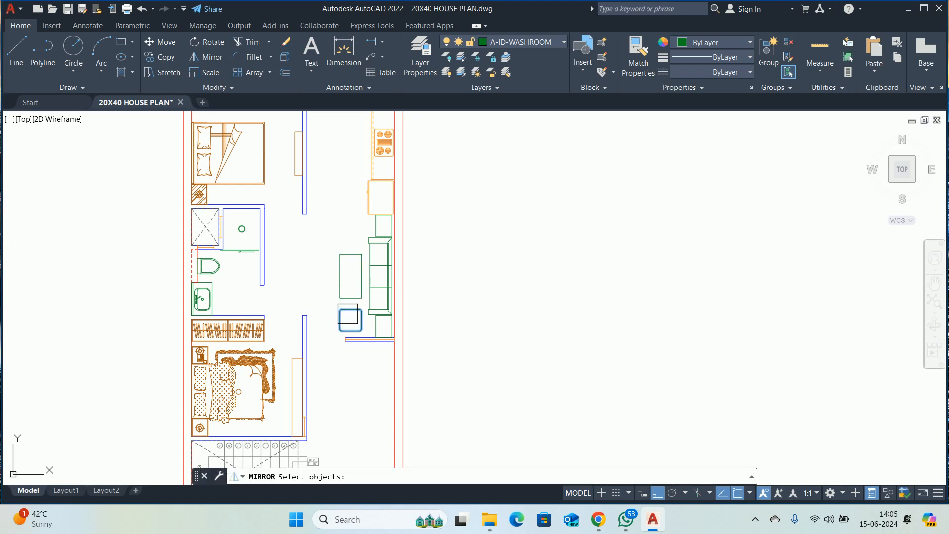
{"action": "left_click", "coordinate": [340, 276]}
{"action": "left_click", "coordinate": [290, 272]}
{"action": "key", "text": "Return"}
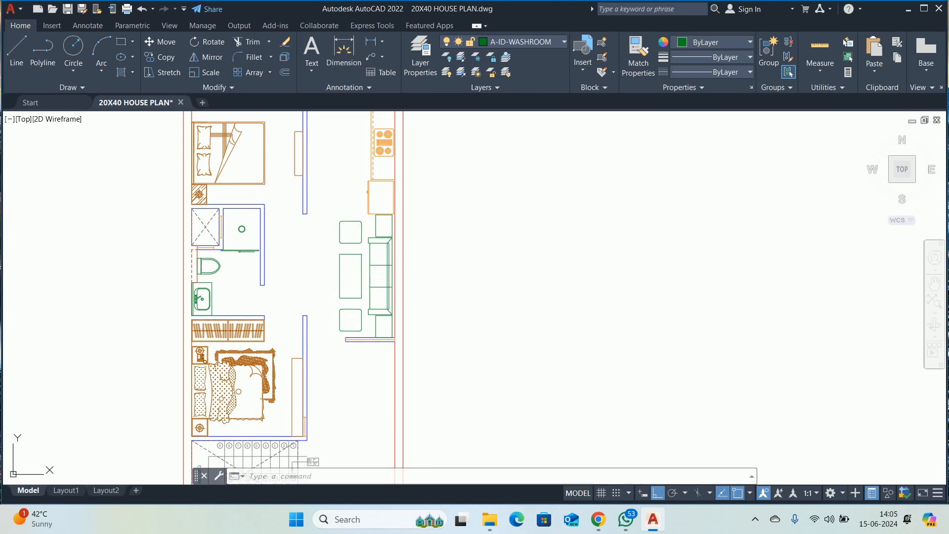
{"action": "middle_click_drag", "start_coordinate": [370, 261], "coordinate": [350, 266]}
{"action": "type", "text": "m"}
{"action": "key", "text": "Return"}
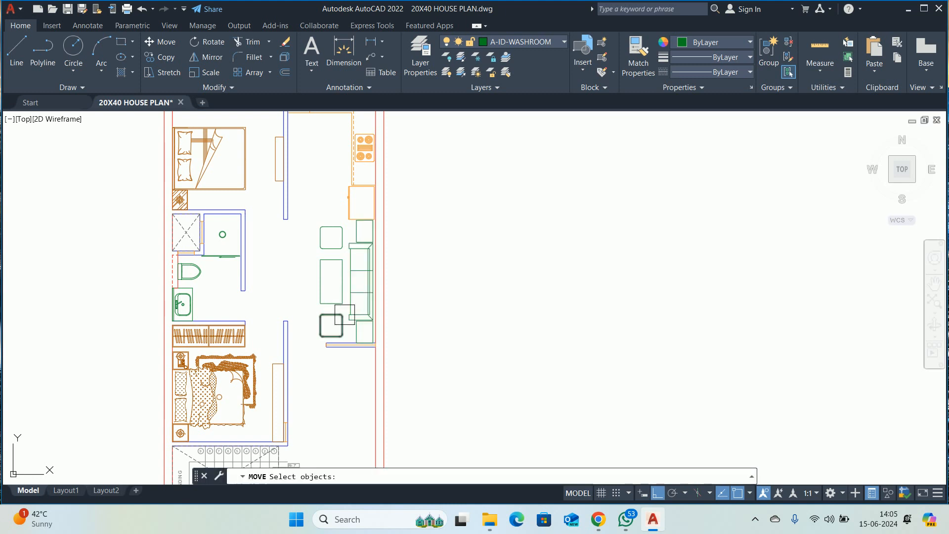
{"action": "left_click", "coordinate": [331, 315]}
{"action": "key", "text": "Return"}
{"action": "left_click", "coordinate": [567, 289]}
{"action": "key", "text": "Escape"}
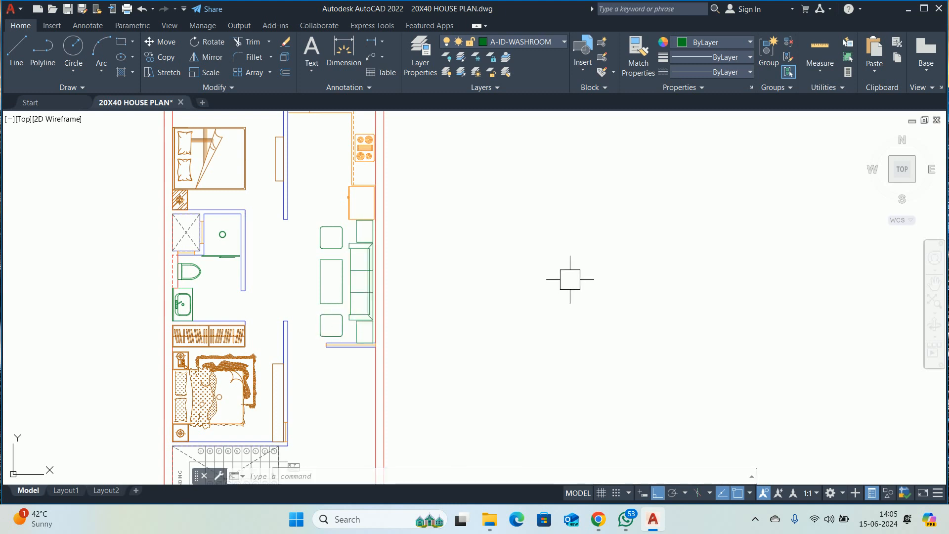
- Delete the rounded seat below the center table
{"action": "scroll", "coordinate": [312, 310], "scroll_direction": "up", "scroll_amount": 2}
{"action": "left_click", "coordinate": [342, 327]}
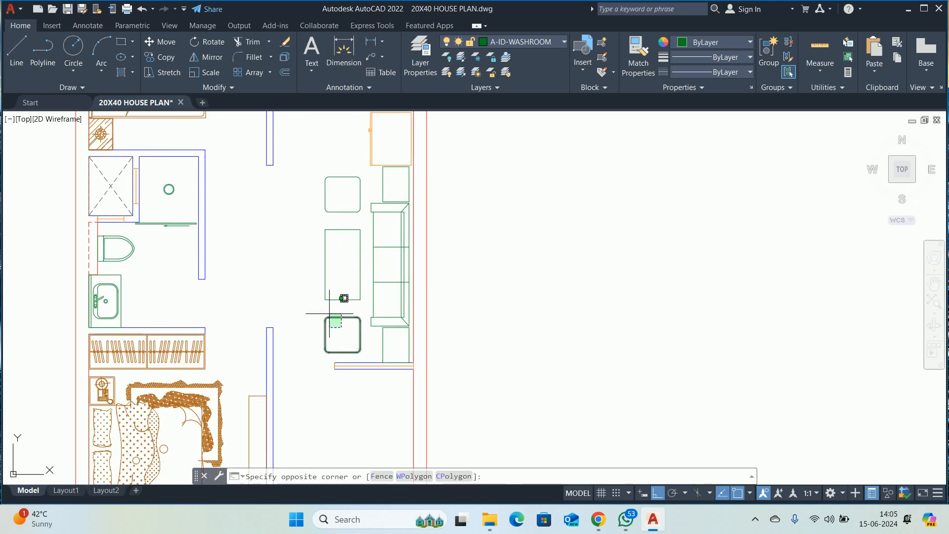
{"action": "left_click", "coordinate": [329, 314]}
{"action": "key", "text": "Delete"}
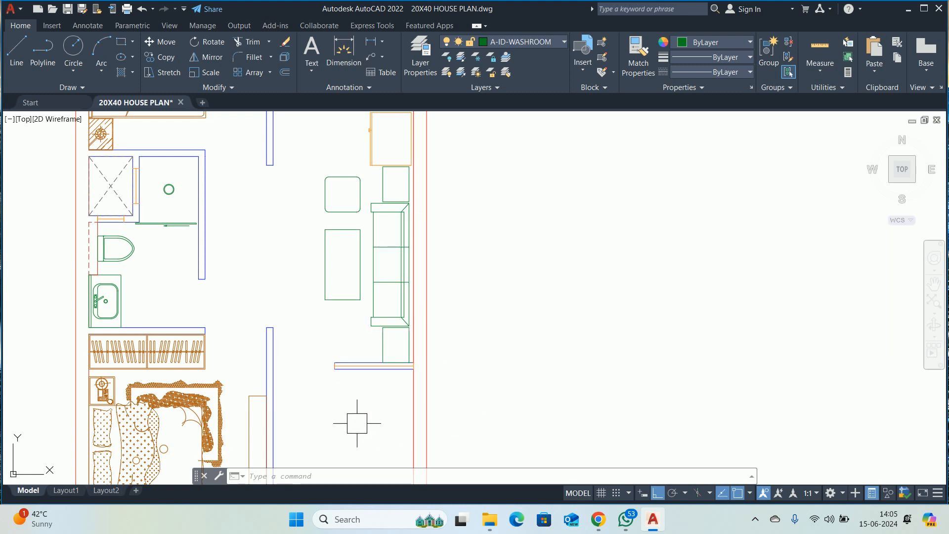
- Move the remaining rounded seat slightly up, away from the center table
{"action": "scroll", "coordinate": [364, 260], "scroll_direction": "up", "scroll_amount": 4}
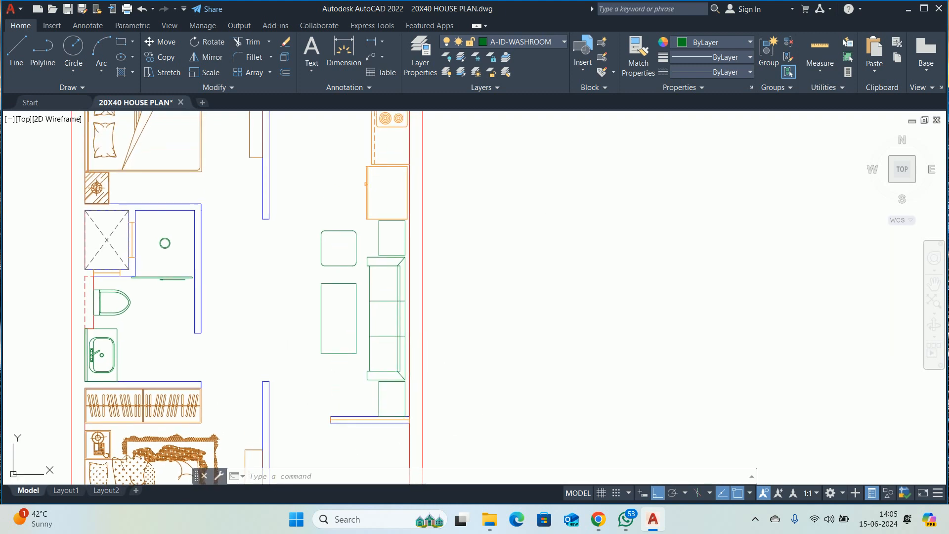
{"action": "type", "text": "m"}
{"action": "key", "text": "space"}
{"action": "left_click", "coordinate": [317, 271]}
{"action": "key", "text": "space"}
{"action": "left_click", "coordinate": [151, 264]}
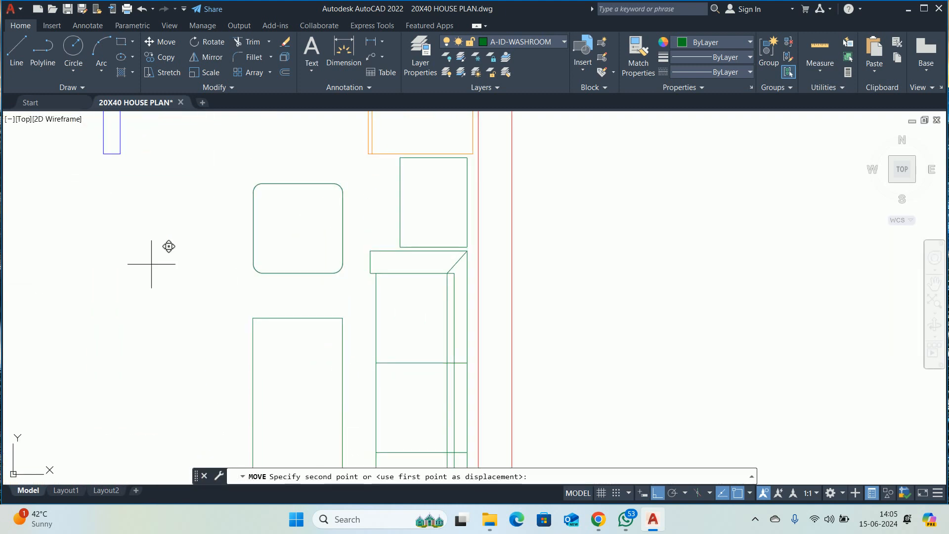
{"action": "left_click", "coordinate": [150, 261]}
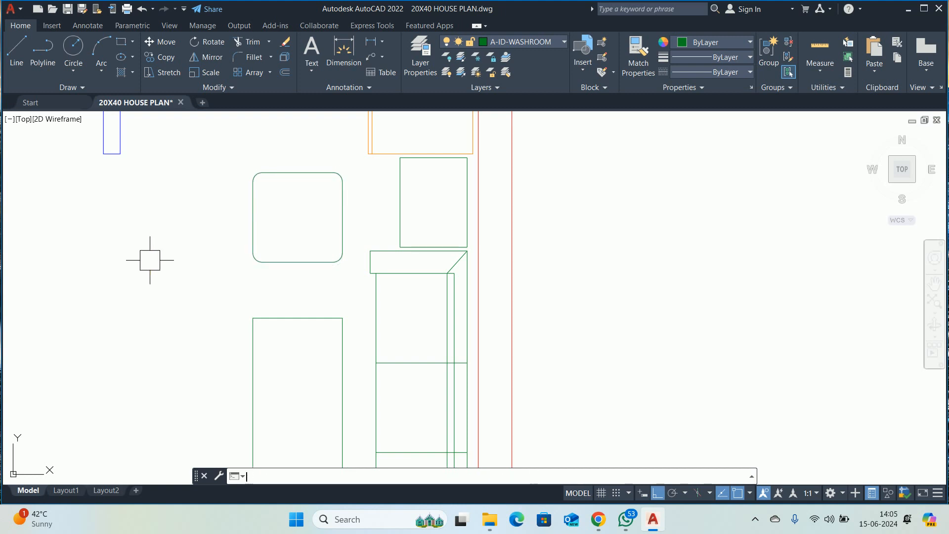
{"action": "scroll", "coordinate": [324, 262], "scroll_direction": "down", "scroll_amount": 5}
{"action": "scroll", "coordinate": [457, 262], "scroll_direction": "down", "scroll_amount": 2}
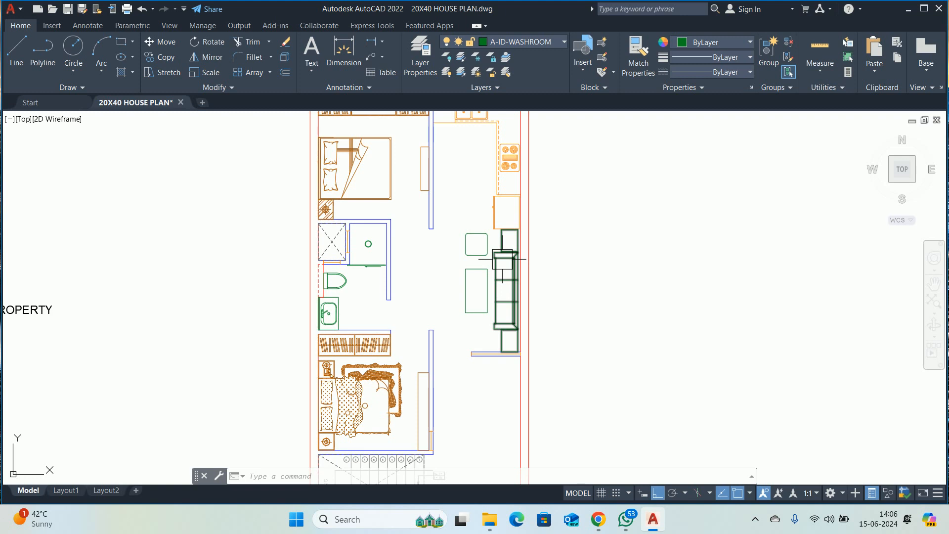
{"action": "scroll", "coordinate": [417, 271], "scroll_direction": "up", "scroll_amount": 3}
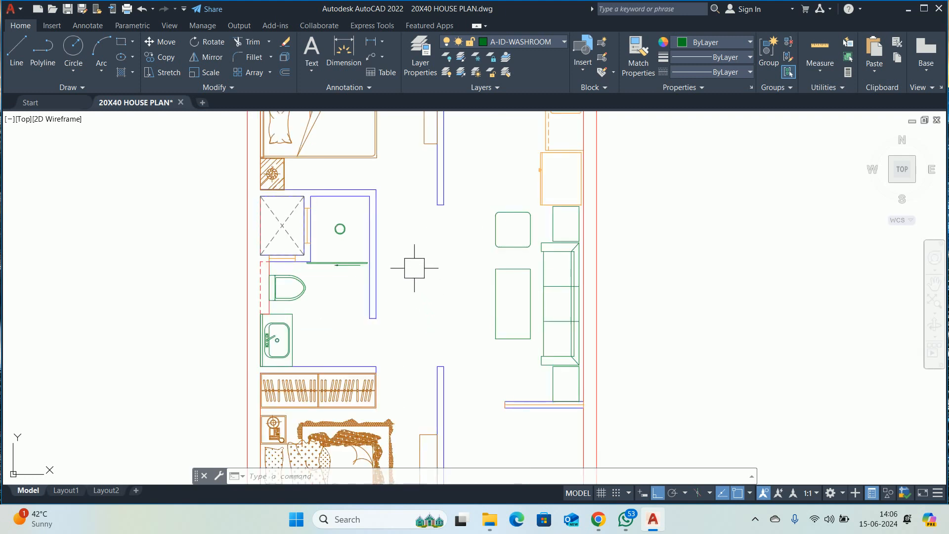
{"action": "type", "text": "REC"}
{"action": "key", "text": "Return"}
{"action": "key", "text": "F8"}
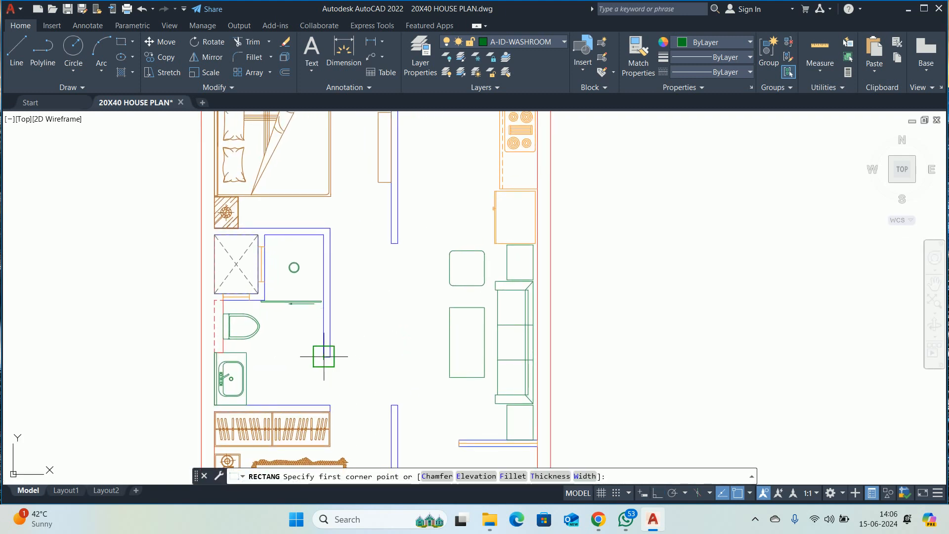
{"action": "left_click", "coordinate": [329, 356]}
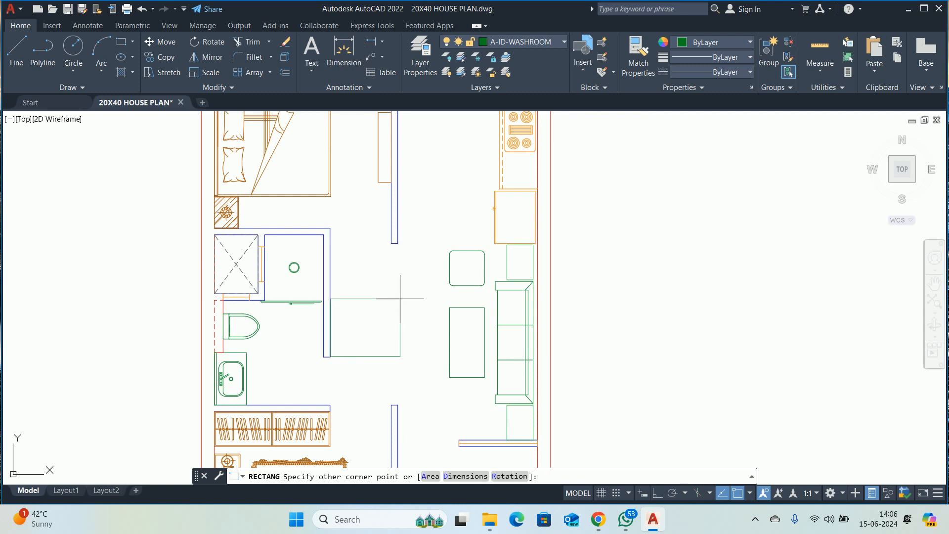
{"action": "key", "text": "Escape"}
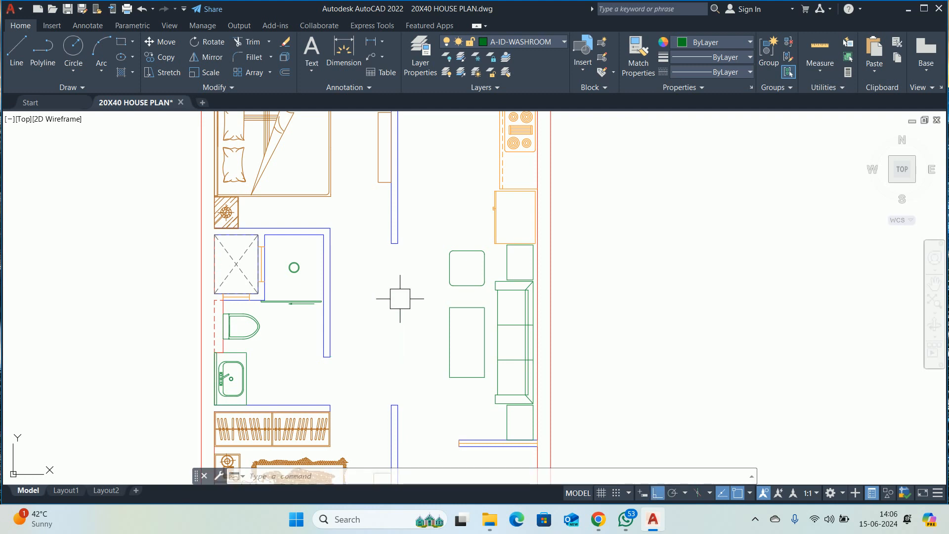
- Measure the vertical distance between the end of the washroom wall and the end of the upper bedroom wall
{"action": "type", "text": "DIMLI"}
{"action": "key", "text": "space"}
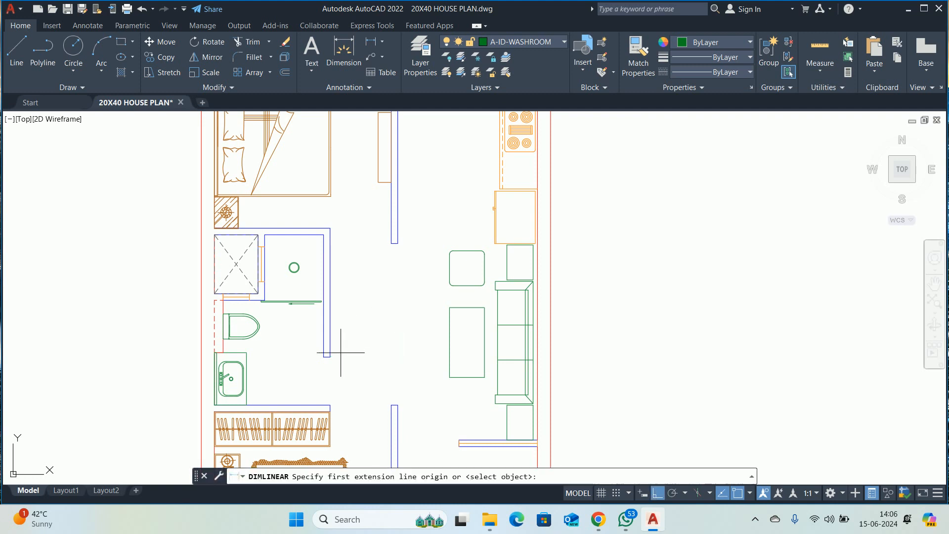
{"action": "left_click", "coordinate": [329, 356]}
{"action": "left_click", "coordinate": [396, 243]}
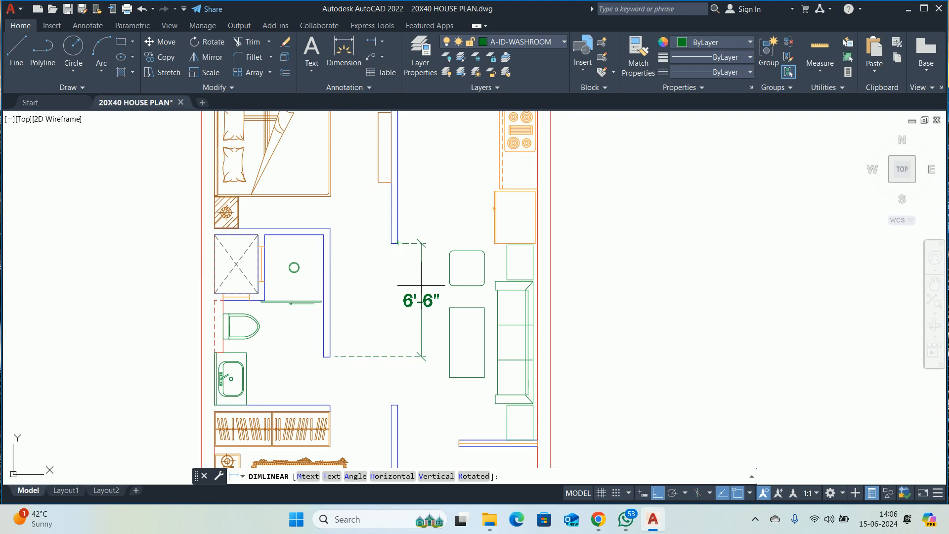
{"action": "key", "text": "Escape"}
- Draw a narrow vertical rectangle by dimensions against the outer face of the washroom wall, starting from the wall's lower corner
{"action": "type", "text": "REC"}
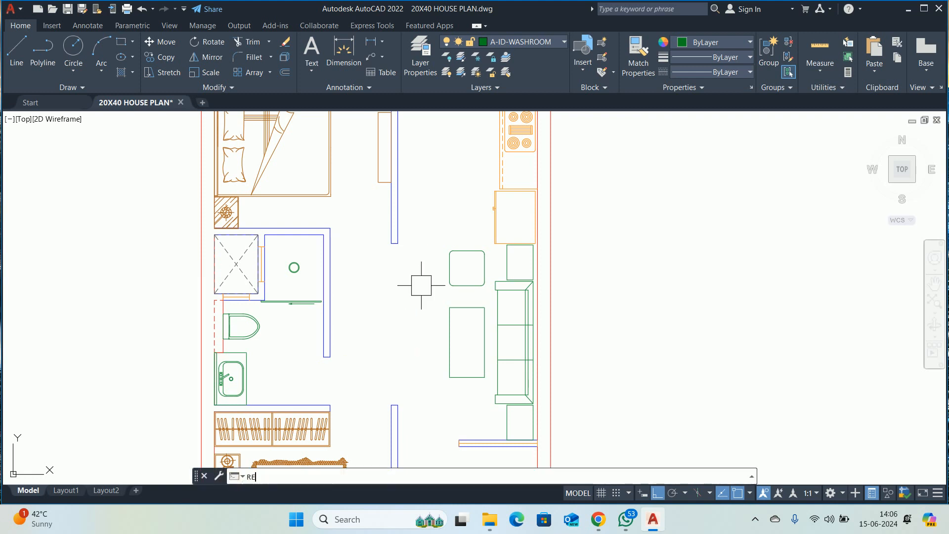
{"action": "key", "text": "space"}
{"action": "left_click", "coordinate": [321, 366]}
{"action": "type", "text": "D"}
{"action": "key", "text": "space"}
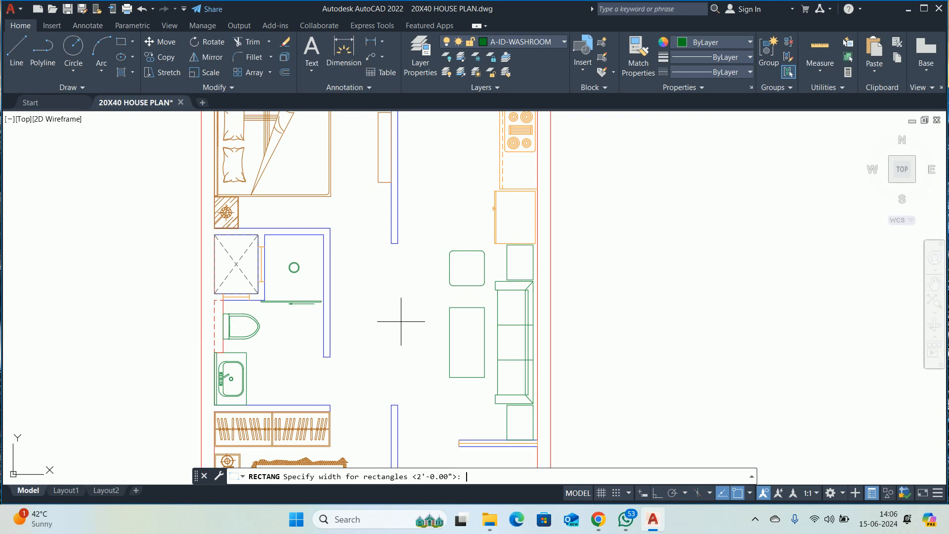
{"action": "key", "text": "Return"}
{"action": "left_click", "coordinate": [427, 316]}
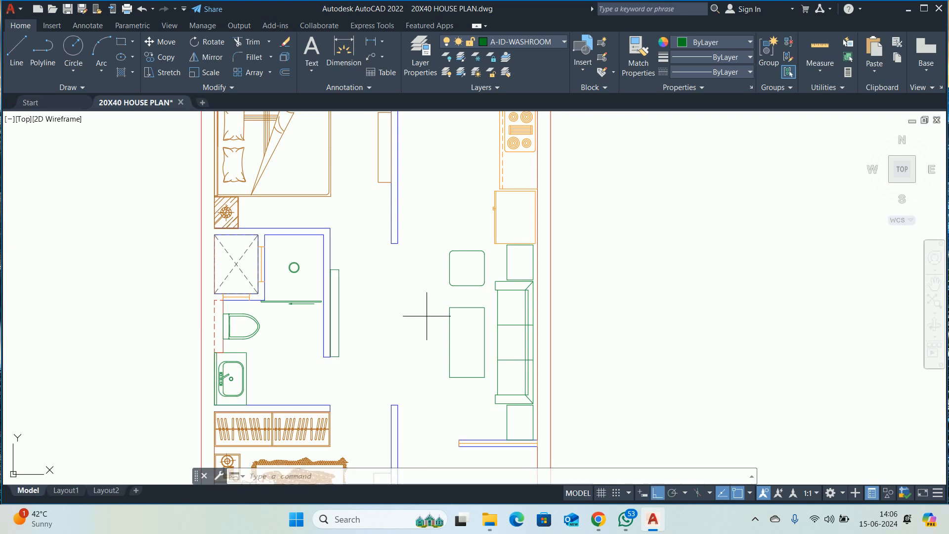
- Stretch the narrow rectangle's outer long edge away from the washroom wall to make it deeper
{"action": "scroll", "coordinate": [349, 327], "scroll_direction": "up", "scroll_amount": 4}
{"action": "left_click", "coordinate": [339, 324]}
{"action": "left_click", "coordinate": [339, 314]}
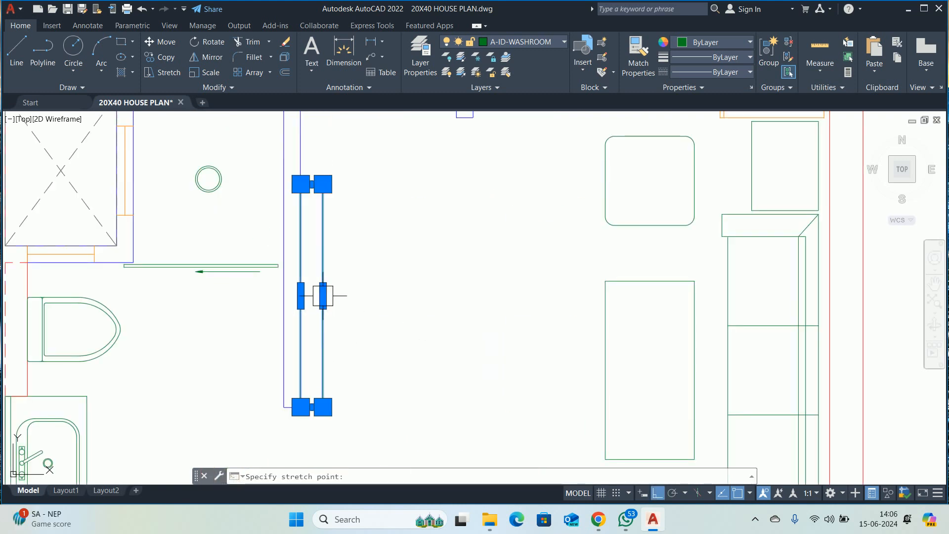
{"action": "left_click", "coordinate": [384, 304]}
{"action": "scroll", "coordinate": [376, 316], "scroll_direction": "down", "scroll_amount": 5}
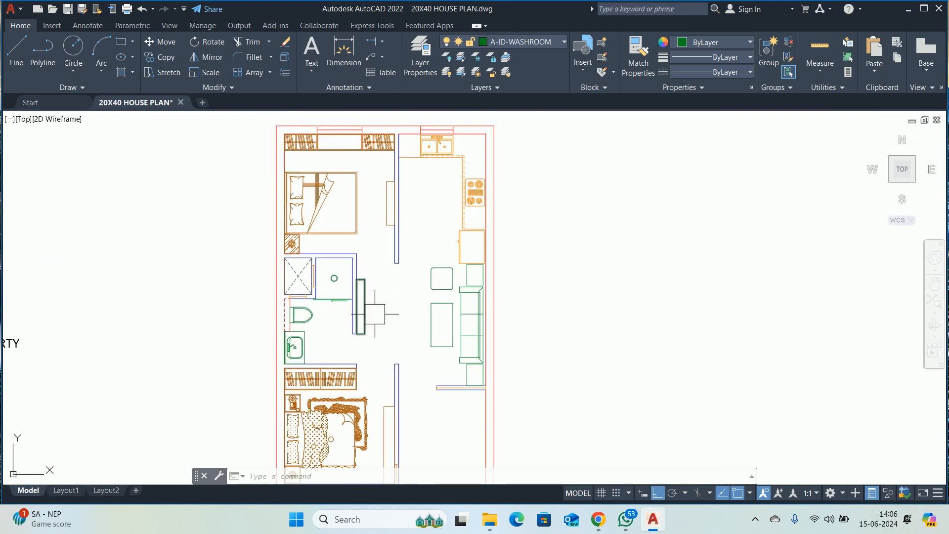
- Match the properties of the lower bedroom's wardrobe onto the narrow rectangle beside the washroom wall
{"action": "type", "text": "MA"}
{"action": "key", "text": "Return"}
{"action": "left_click", "coordinate": [298, 395]}
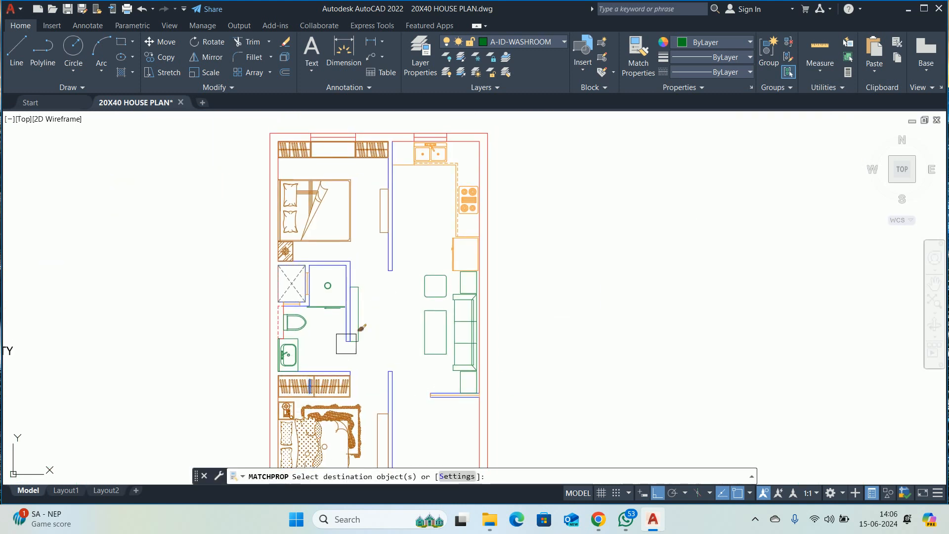
{"action": "left_click", "coordinate": [359, 322]}
- Apply the same wardrobe properties to the rounded seat, center table, sofa and both side tables in the living area
{"action": "scroll", "coordinate": [361, 319], "scroll_direction": "up", "scroll_amount": 5}
{"action": "middle_click_drag", "start_coordinate": [498, 275], "coordinate": [498, 275]}
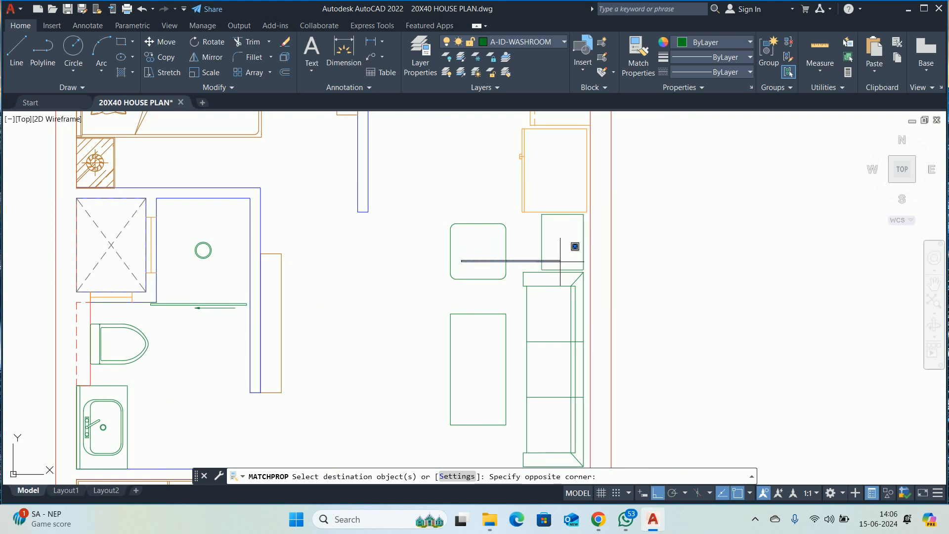
{"action": "left_click", "coordinate": [461, 293]}
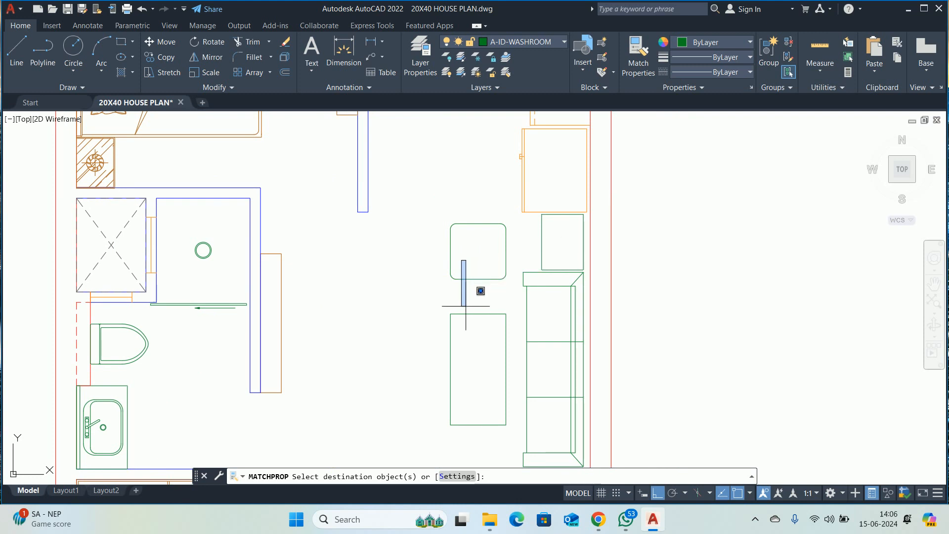
{"action": "left_click", "coordinate": [562, 251]}
{"action": "scroll", "coordinate": [487, 291], "scroll_direction": "down", "scroll_amount": 4}
{"action": "left_click", "coordinate": [477, 310]}
{"action": "scroll", "coordinate": [480, 359], "scroll_direction": "up", "scroll_amount": 2}
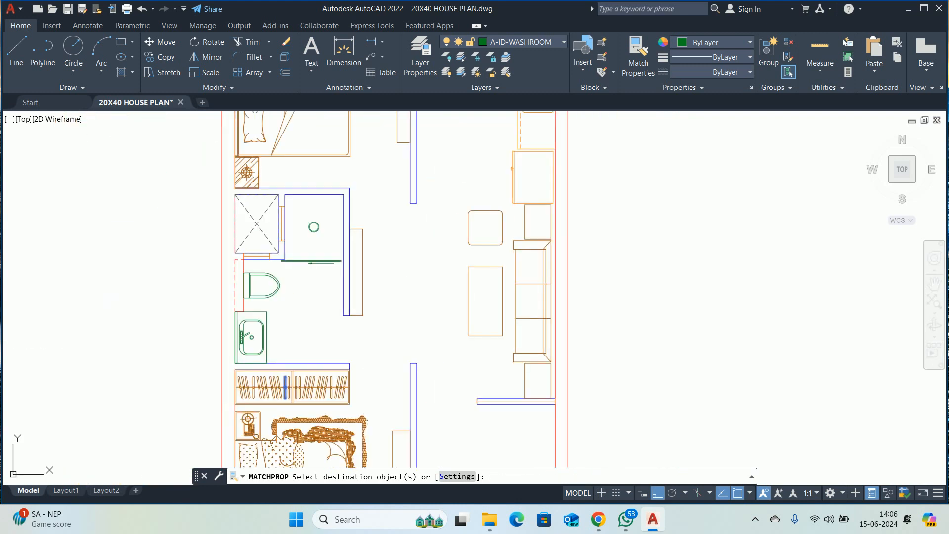
{"action": "scroll", "coordinate": [465, 297], "scroll_direction": "down", "scroll_amount": 5}
{"action": "key", "text": "Return"}
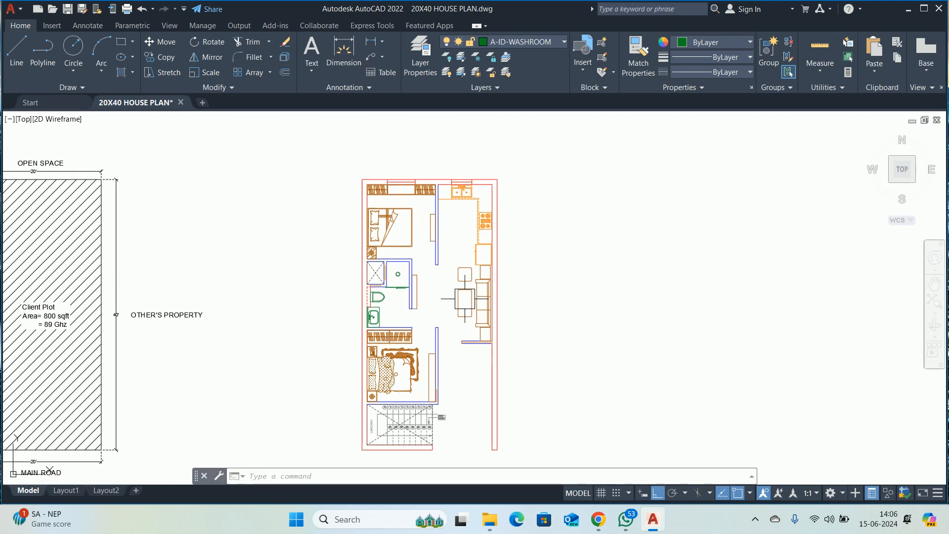
- Create a new layer named A-PLAN-WINDOWS
{"action": "type", "text": "la"}
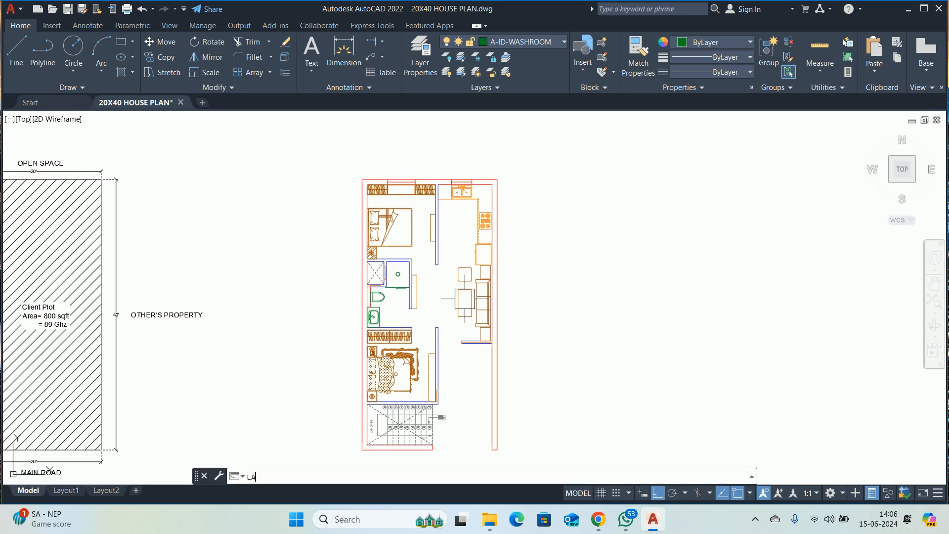
{"action": "key", "text": "Return"}
{"action": "left_click", "coordinate": [94, 55]}
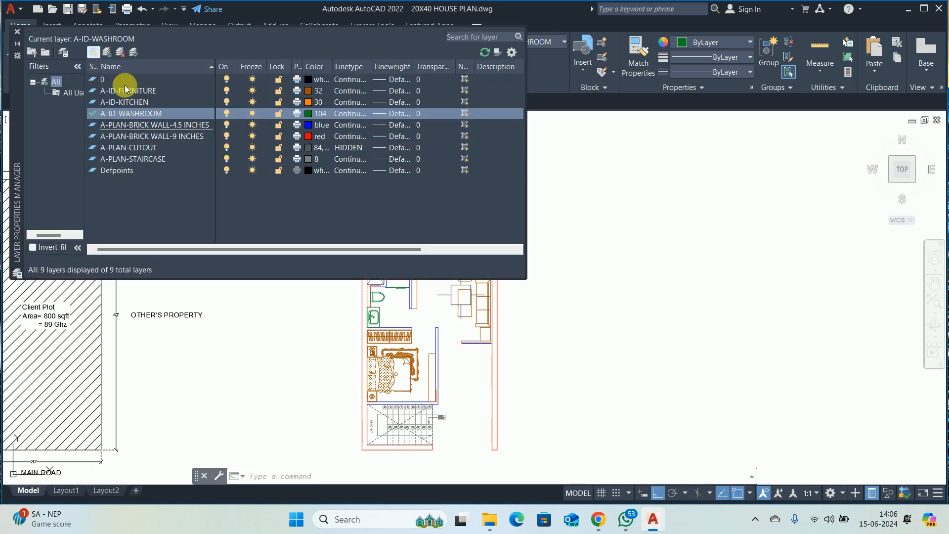
{"action": "type", "text": "A-PLAN"}
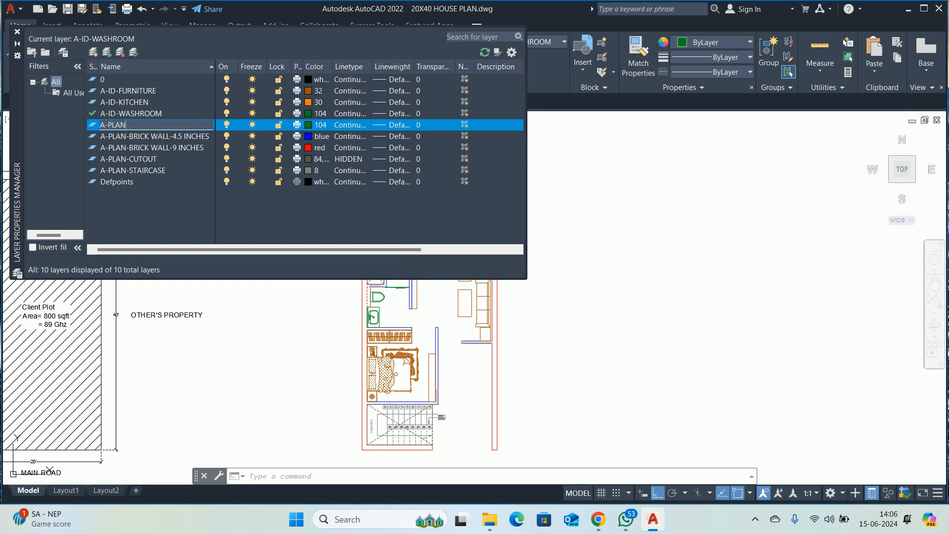
{"action": "type", "text": "-WINDOWS"}
- Set the A-PLAN-WINDOWS layer's color to magenta and make it the current layer
{"action": "left_click", "coordinate": [307, 125]}
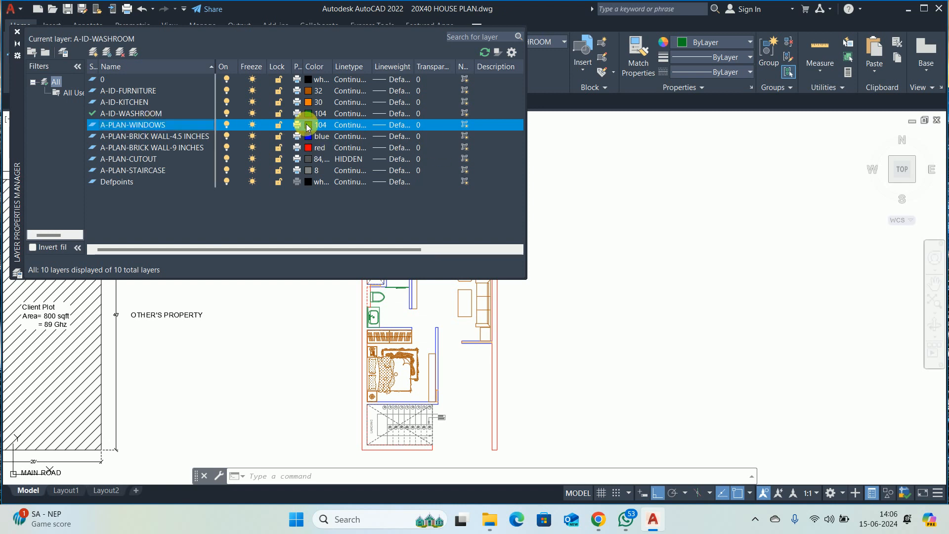
{"action": "left_click", "coordinate": [430, 281]}
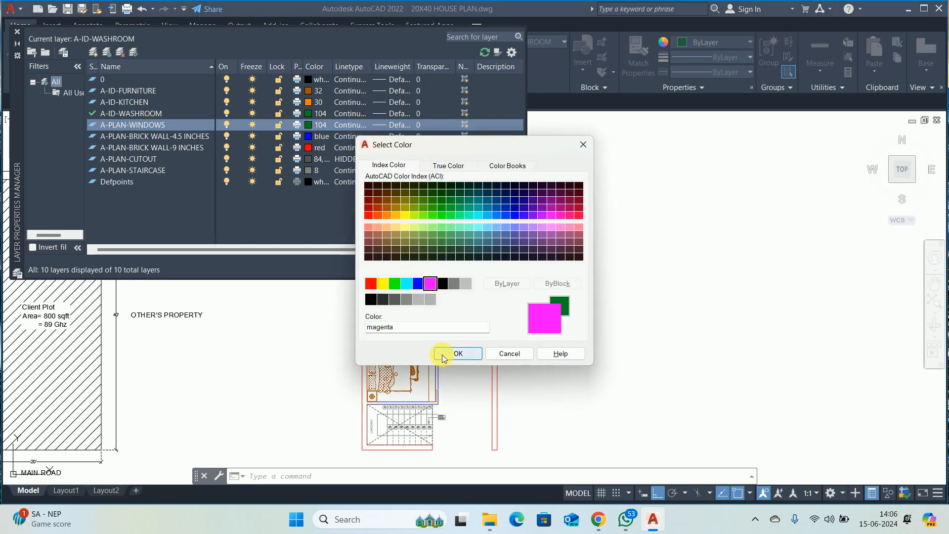
{"action": "left_click", "coordinate": [455, 350]}
{"action": "double_click", "coordinate": [155, 125]}
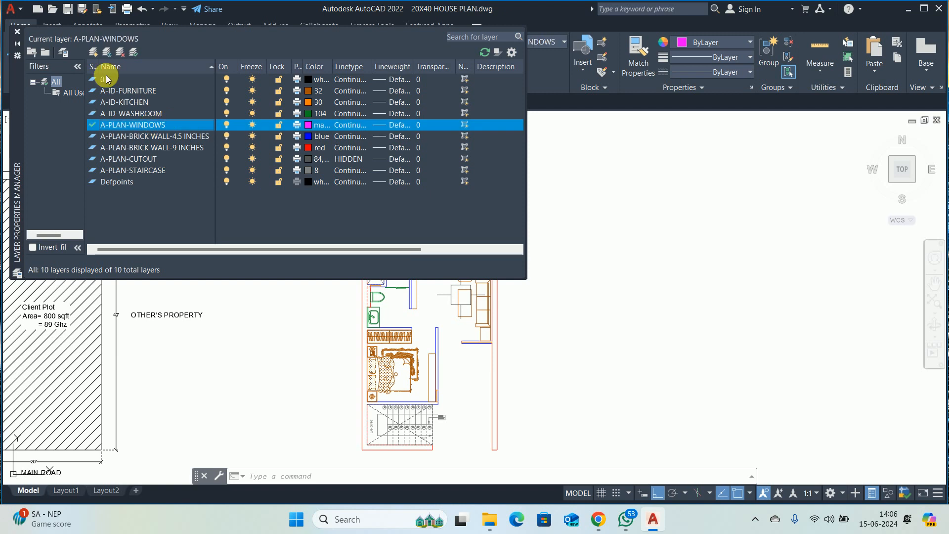
{"action": "left_click", "coordinate": [17, 31]}
- Try turning off the furniture, kitchen and washroom layers with LAYOFF
{"action": "middle_click_drag", "start_coordinate": [479, 193], "coordinate": [474, 241]}
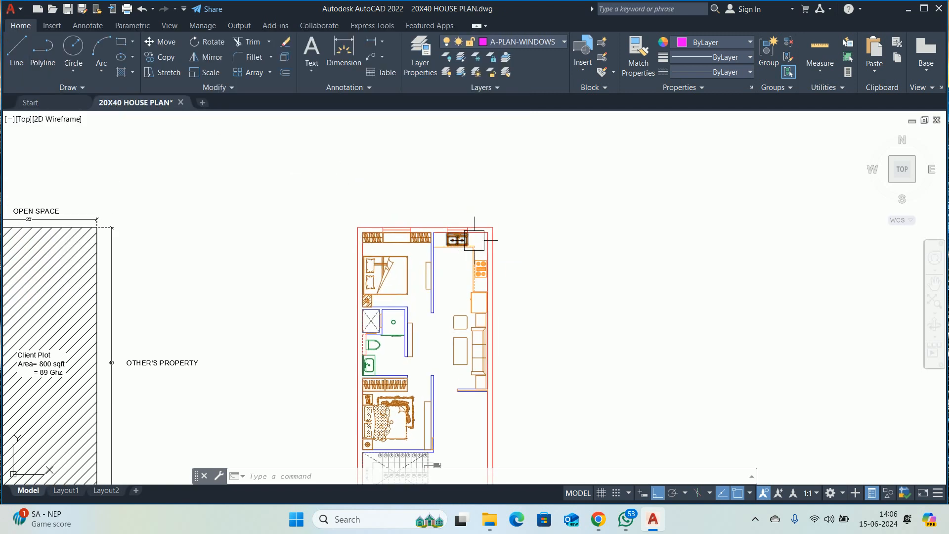
{"action": "type", "text": "LAYOFF"}
{"action": "key", "text": "Return"}
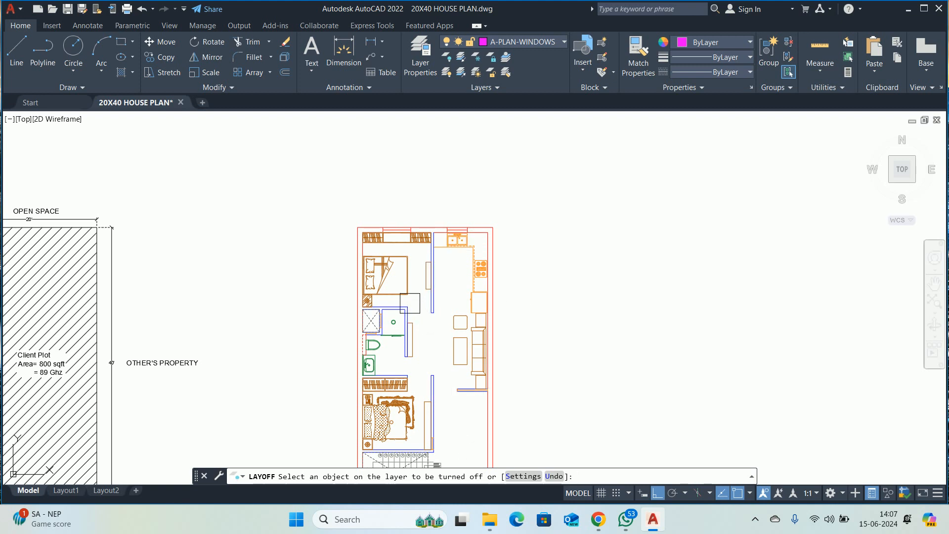
{"action": "scroll", "coordinate": [450, 257], "scroll_direction": "up", "scroll_amount": 3}
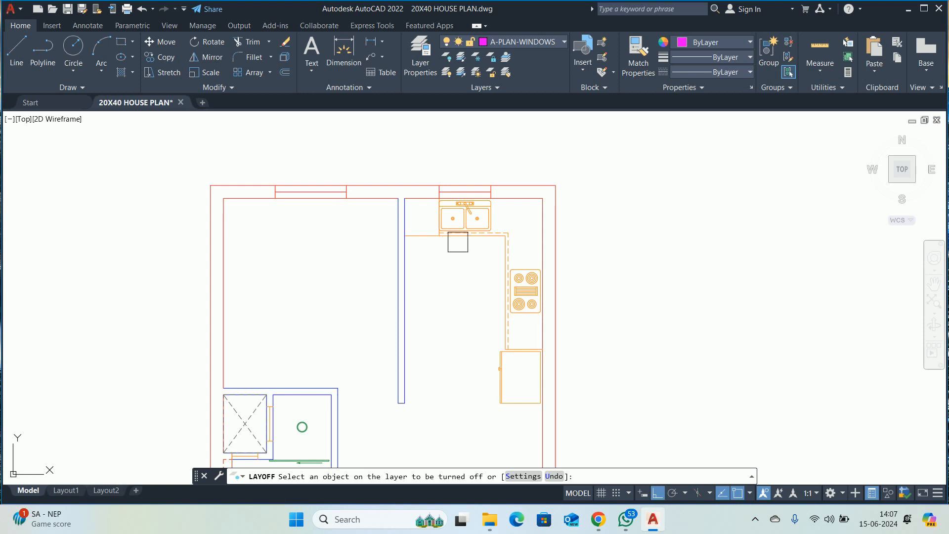
{"action": "left_click", "coordinate": [427, 240]}
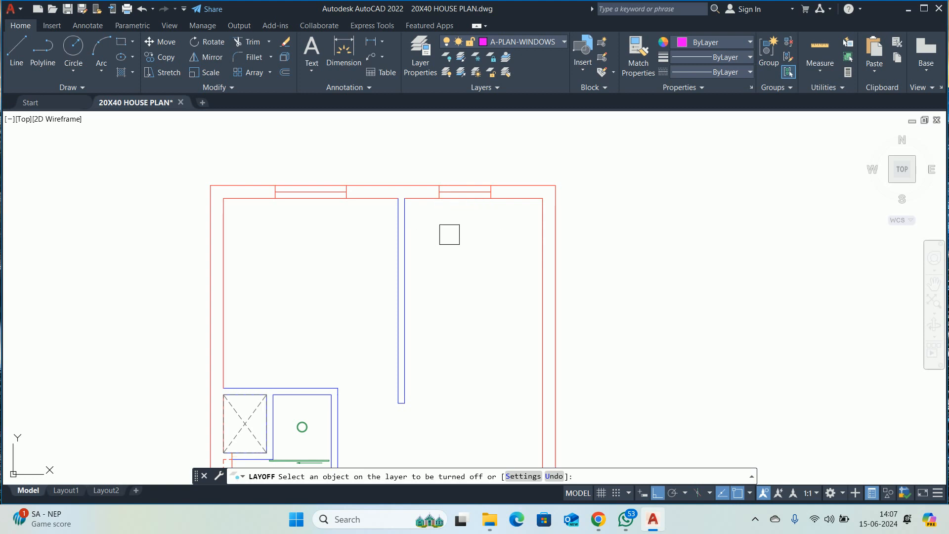
{"action": "scroll", "coordinate": [436, 277], "scroll_direction": "down", "scroll_amount": 4}
{"action": "scroll", "coordinate": [366, 342], "scroll_direction": "up", "scroll_amount": 4}
{"action": "left_click", "coordinate": [417, 287]}
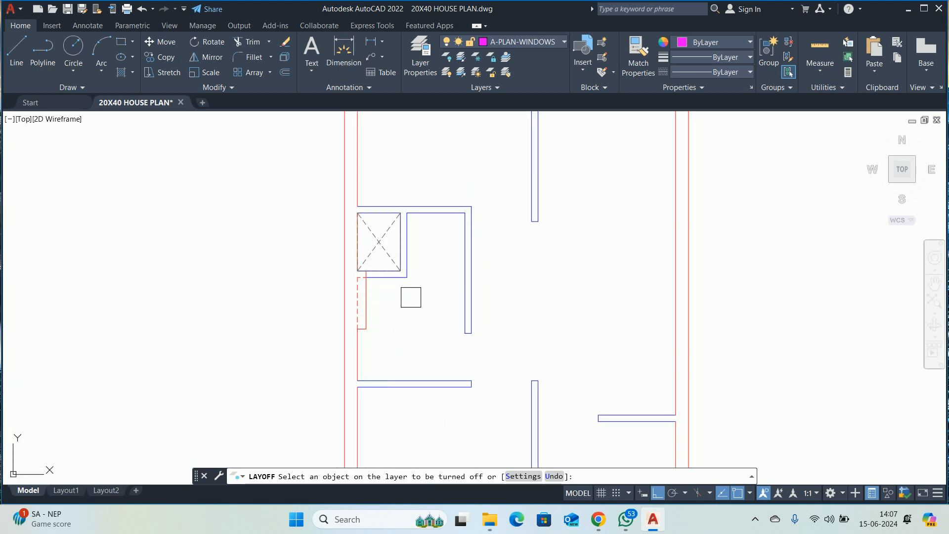
{"action": "scroll", "coordinate": [419, 322], "scroll_direction": "down", "scroll_amount": 4}
{"action": "mouse_move", "coordinate": [425, 321]}
{"action": "middle_mouse_down"}
{"action": "mouse_move", "coordinate": [407, 325]}
{"action": "mouse_move", "coordinate": [399, 288]}
{"action": "middle_mouse_up"}
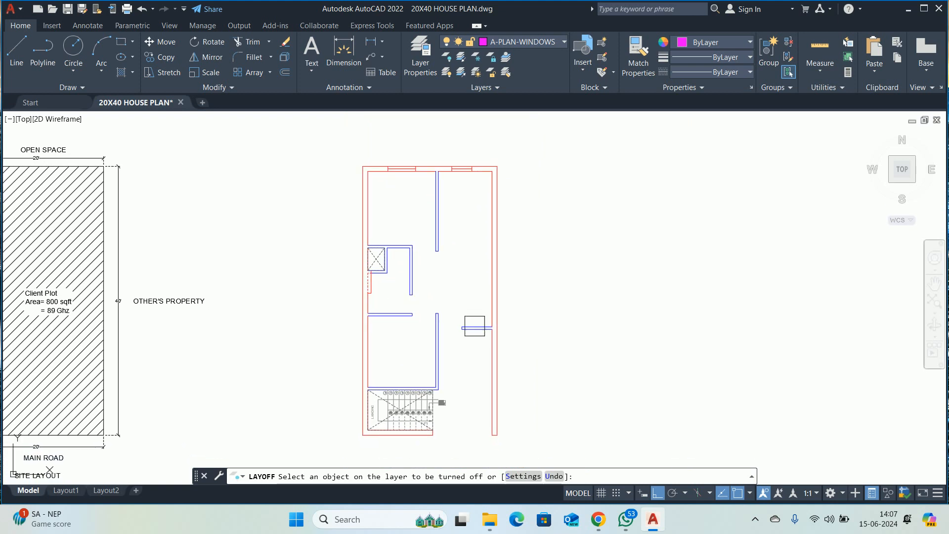
{"action": "key", "text": "ctrl+z"}
{"action": "key", "text": "ctrl+z"}
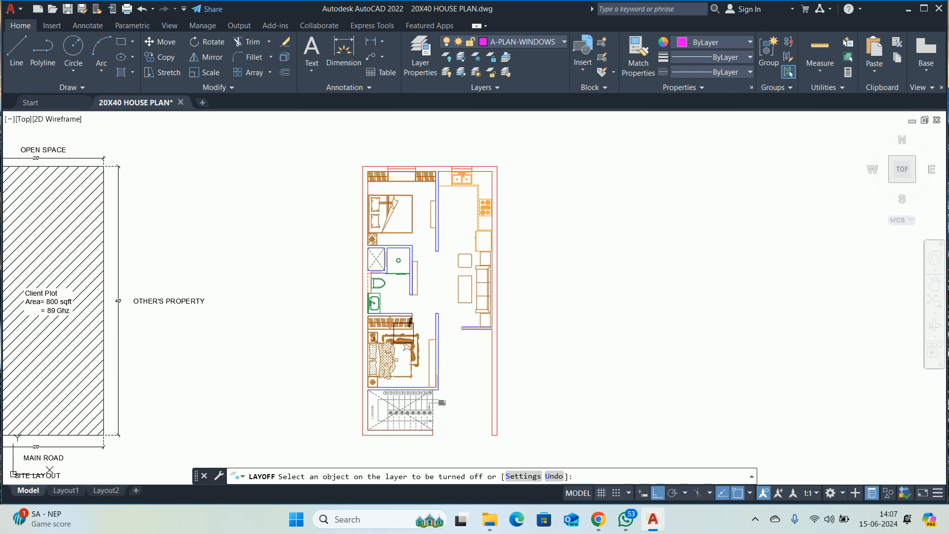
- Turn off only the furniture and washroom layers by picking an object on each, keeping the kitchen layer on
{"action": "left_click", "coordinate": [404, 332]}
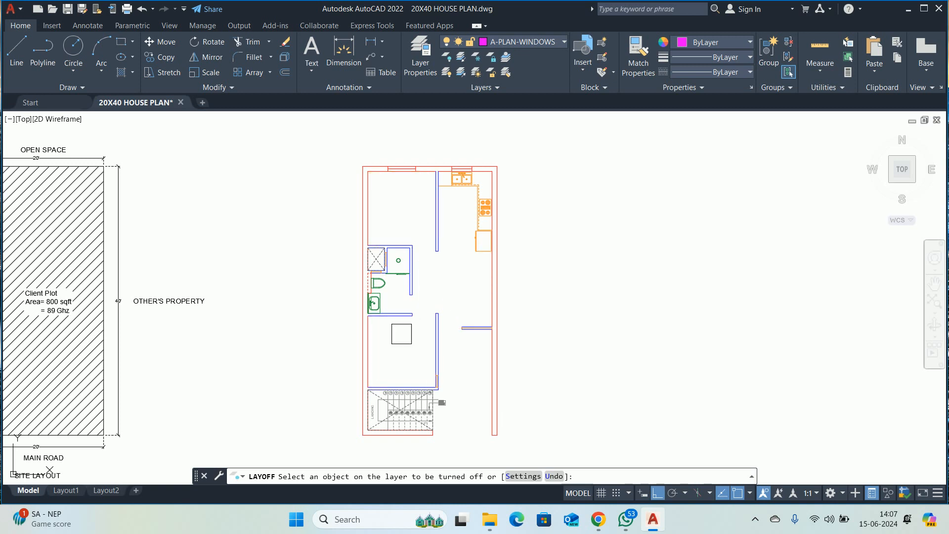
{"action": "scroll", "coordinate": [390, 276], "scroll_direction": "up", "scroll_amount": 6}
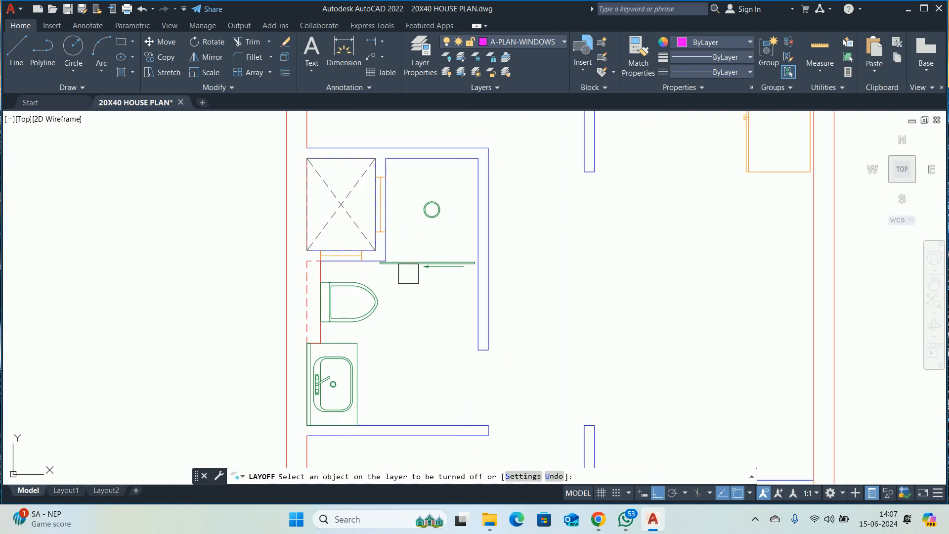
{"action": "left_click", "coordinate": [409, 274]}
{"action": "key", "text": "Return"}
{"action": "scroll", "coordinate": [413, 284], "scroll_direction": "down", "scroll_amount": 6}
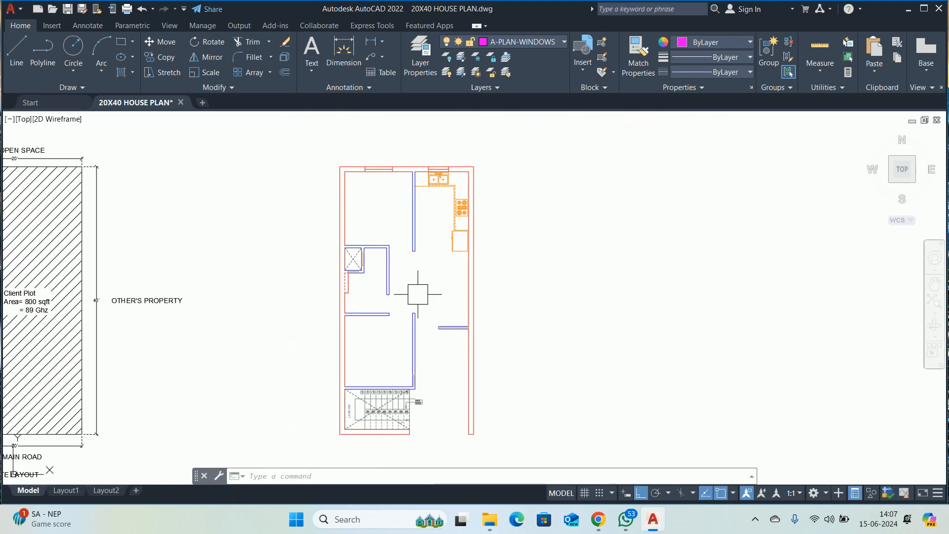
- Draw a short vertical reference line on the A-PLAN-WINDOWS layer in the empty space beside the house plan
{"action": "type", "text": "l"}
{"action": "key", "text": "Return"}
{"action": "left_click", "coordinate": [544, 221]}
{"action": "left_click", "coordinate": [540, 264]}
{"action": "key", "text": "Return"}
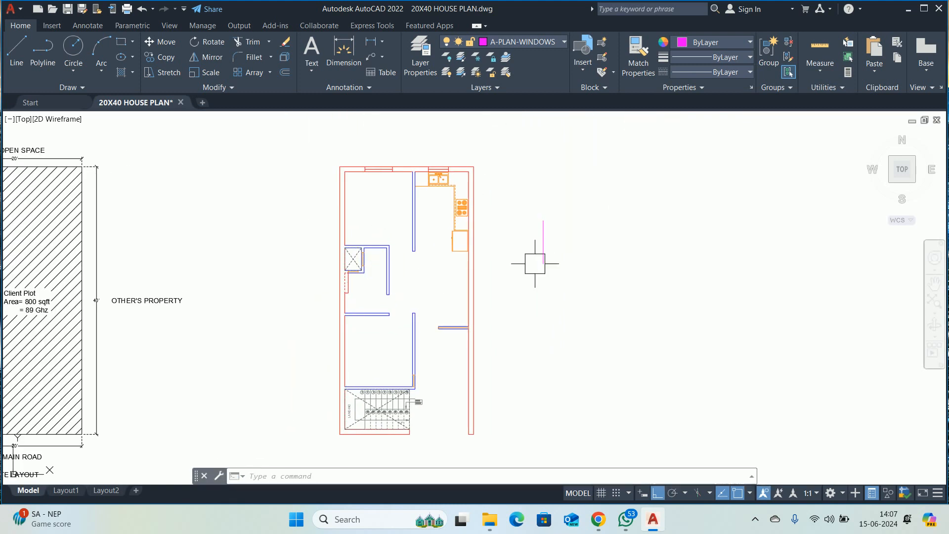
- Match the magenta reference line's properties onto the kitchen and bedroom windows in the plan's upper outer wall
{"action": "type", "text": "ma"}
{"action": "key", "text": "Return"}
{"action": "left_click", "coordinate": [536, 260]}
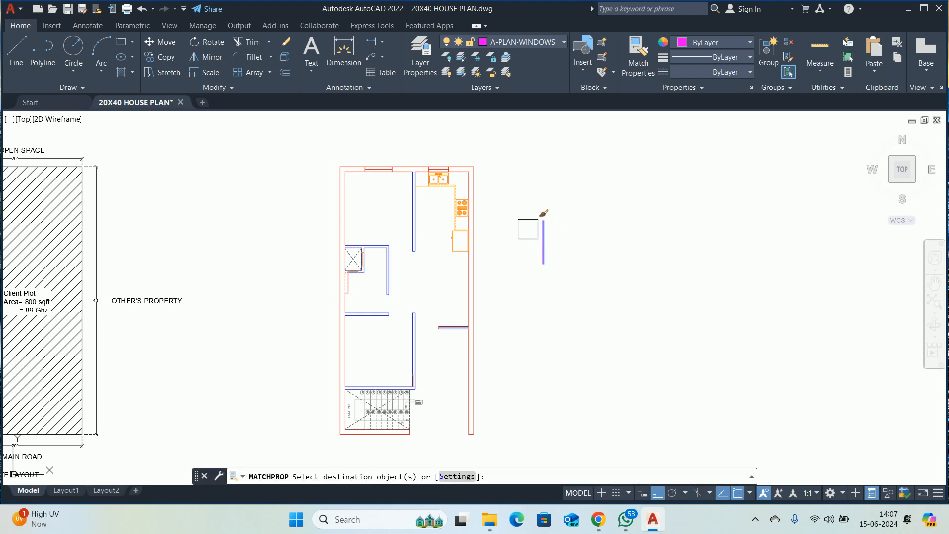
{"action": "scroll", "coordinate": [419, 155], "scroll_direction": "up", "scroll_amount": 8}
{"action": "left_click", "coordinate": [476, 190]}
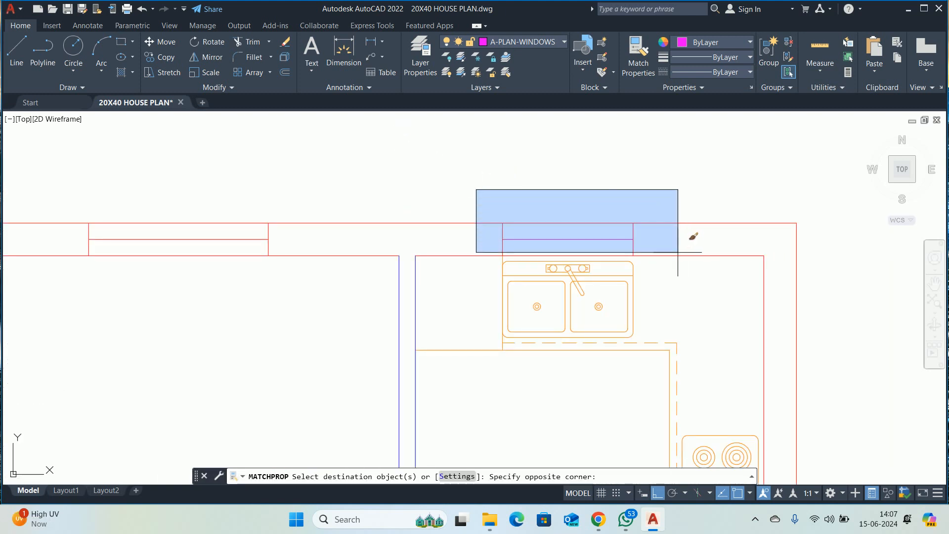
{"action": "left_click", "coordinate": [683, 262]}
{"action": "middle_click_drag", "start_coordinate": [74, 177], "coordinate": [447, 180]}
{"action": "left_click", "coordinate": [405, 176]}
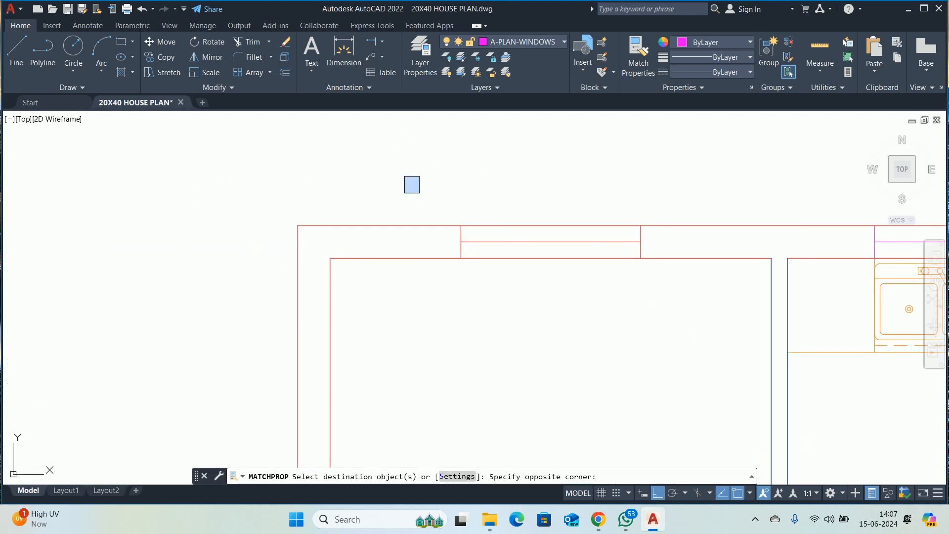
{"action": "left_click", "coordinate": [642, 293]}
- Match the magenta reference line's properties onto the two windows in the walls around the crossed shaft
{"action": "scroll", "coordinate": [640, 302], "scroll_direction": "down", "scroll_amount": 6}
{"action": "middle_click_drag", "start_coordinate": [618, 418], "coordinate": [471, 198]}
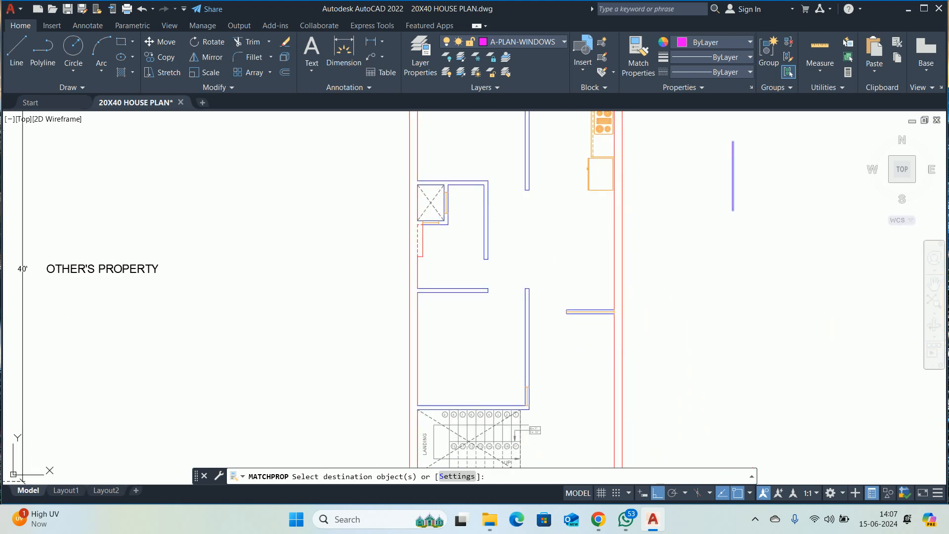
{"action": "scroll", "coordinate": [471, 197], "scroll_direction": "up", "scroll_amount": 6}
{"action": "scroll", "coordinate": [396, 180], "scroll_direction": "up", "scroll_amount": 4}
{"action": "left_click", "coordinate": [293, 139]}
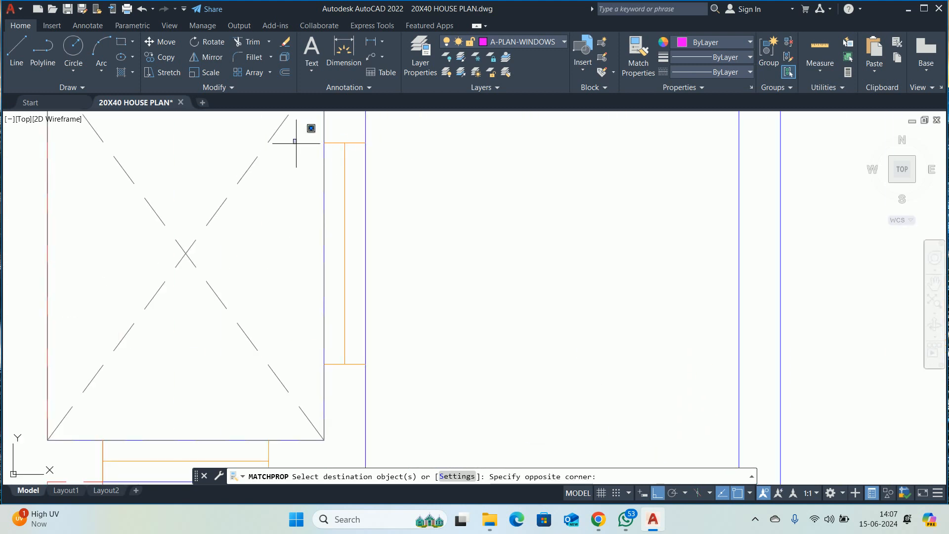
{"action": "left_click", "coordinate": [455, 392]}
{"action": "mouse_move", "coordinate": [326, 417]}
{"action": "middle_mouse_down"}
{"action": "mouse_move", "coordinate": [589, 269]}
{"action": "mouse_move", "coordinate": [724, 169]}
{"action": "middle_mouse_up"}
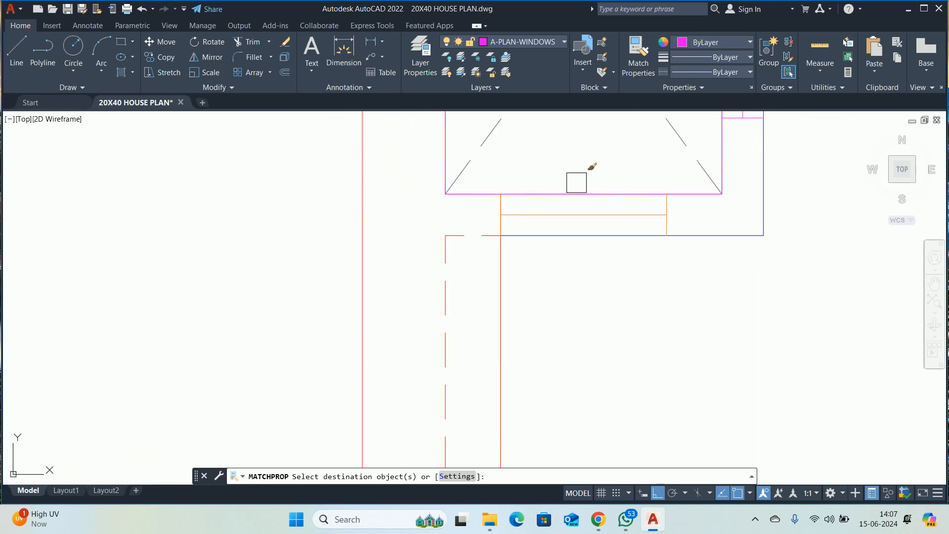
{"action": "scroll", "coordinate": [577, 183], "scroll_direction": "up", "scroll_amount": 2}
{"action": "left_click", "coordinate": [413, 164]}
{"action": "left_click", "coordinate": [753, 303]}
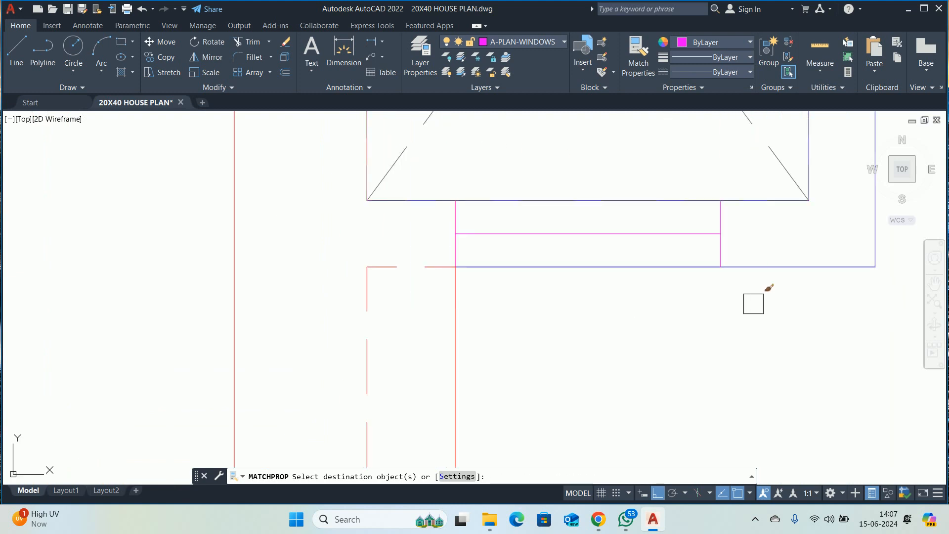
- Match the magenta window properties onto the centre line and both end lines of the short partition wall off the right outer wall
{"action": "scroll", "coordinate": [752, 303], "scroll_direction": "down", "scroll_amount": 4}
{"action": "middle_click_drag", "start_coordinate": [591, 275], "coordinate": [168, 139]}
{"action": "scroll", "coordinate": [458, 173], "scroll_direction": "down", "scroll_amount": 4}
{"action": "middle_click_drag", "start_coordinate": [579, 273], "coordinate": [452, 163]}
{"action": "scroll", "coordinate": [444, 248], "scroll_direction": "up", "scroll_amount": 4}
{"action": "scroll", "coordinate": [444, 247], "scroll_direction": "up", "scroll_amount": 4}
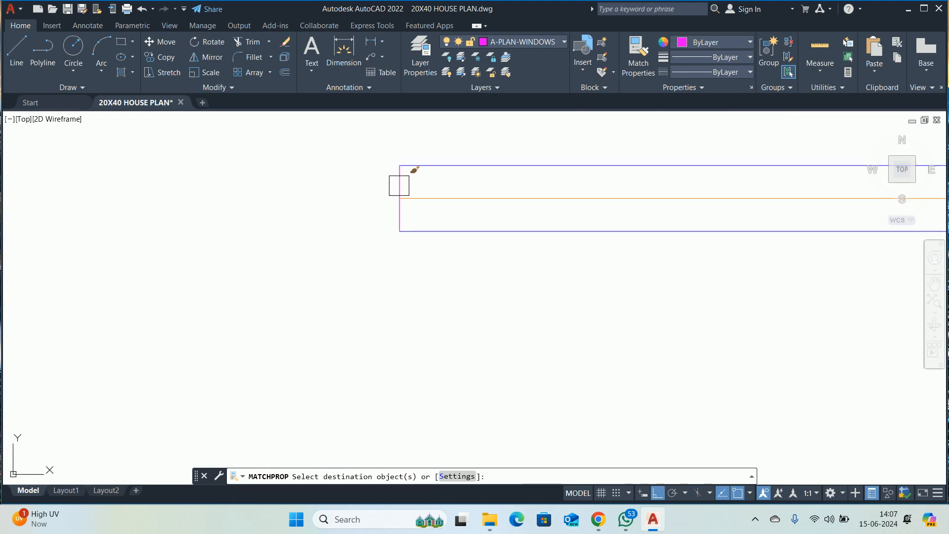
{"action": "left_click", "coordinate": [445, 194]}
{"action": "scroll", "coordinate": [593, 200], "scroll_direction": "down", "scroll_amount": 2}
{"action": "middle_click_drag", "start_coordinate": [782, 199], "coordinate": [281, 213]}
{"action": "scroll", "coordinate": [446, 209], "scroll_direction": "up", "scroll_amount": 2}
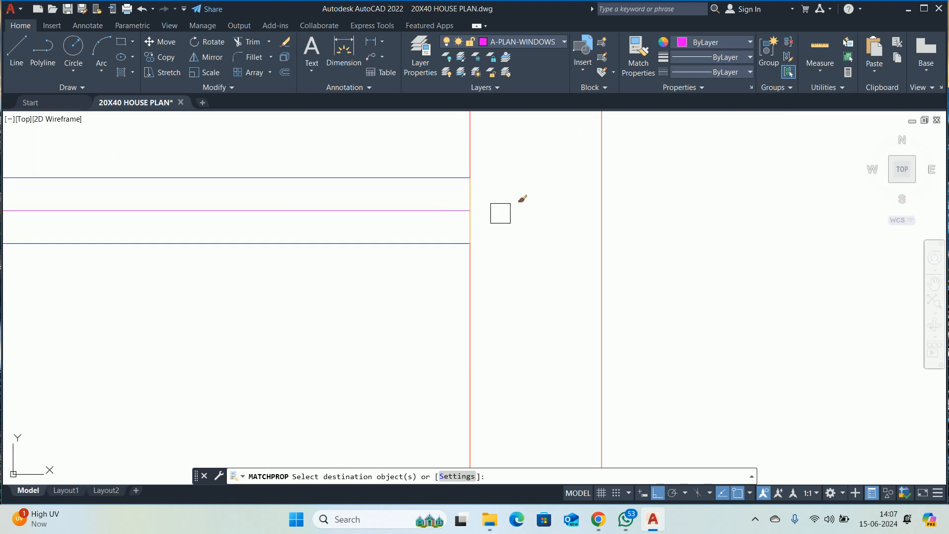
{"action": "left_click", "coordinate": [514, 215]}
{"action": "left_click", "coordinate": [458, 205]}
{"action": "scroll", "coordinate": [457, 205], "scroll_direction": "down", "scroll_amount": 5}
{"action": "scroll", "coordinate": [460, 198], "scroll_direction": "up", "scroll_amount": 3}
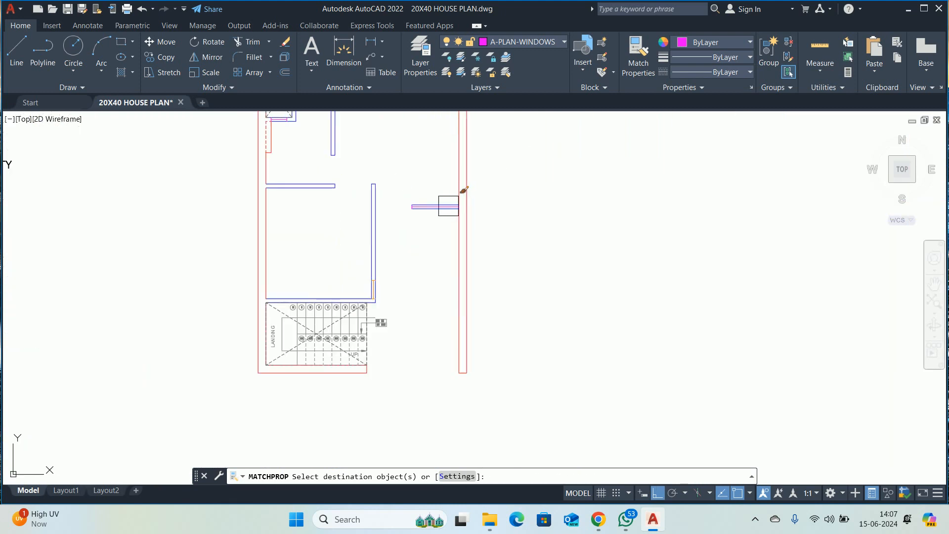
{"action": "key", "text": "Escape"}
- Match the properties of the partition's magenta window line onto the lower bedroom's window beside the staircase
{"action": "scroll", "coordinate": [450, 199], "scroll_direction": "down", "scroll_amount": 2}
{"action": "scroll", "coordinate": [439, 216], "scroll_direction": "down", "scroll_amount": 2}
{"action": "scroll", "coordinate": [439, 217], "scroll_direction": "up", "scroll_amount": 6}
{"action": "key", "text": "Return"}
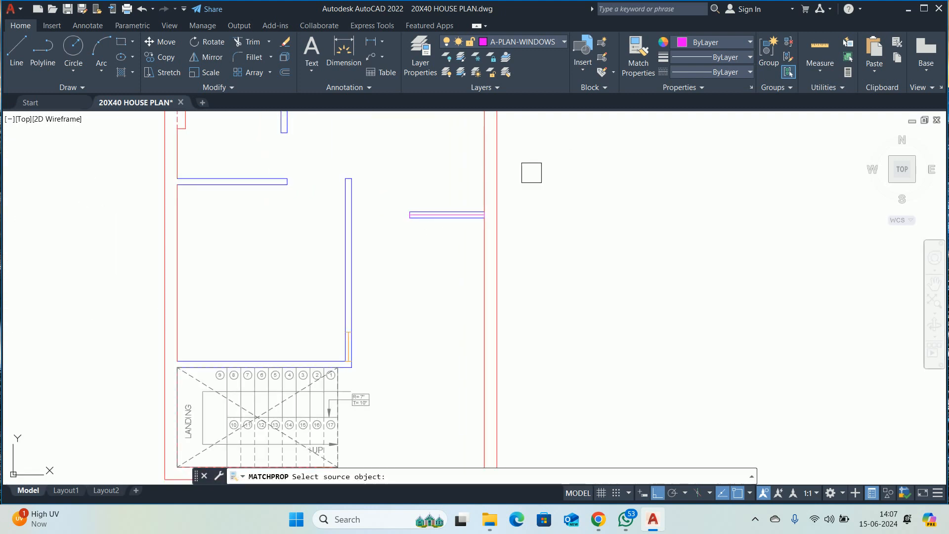
{"action": "scroll", "coordinate": [424, 229], "scroll_direction": "down", "scroll_amount": 2}
{"action": "scroll", "coordinate": [434, 167], "scroll_direction": "up", "scroll_amount": 6}
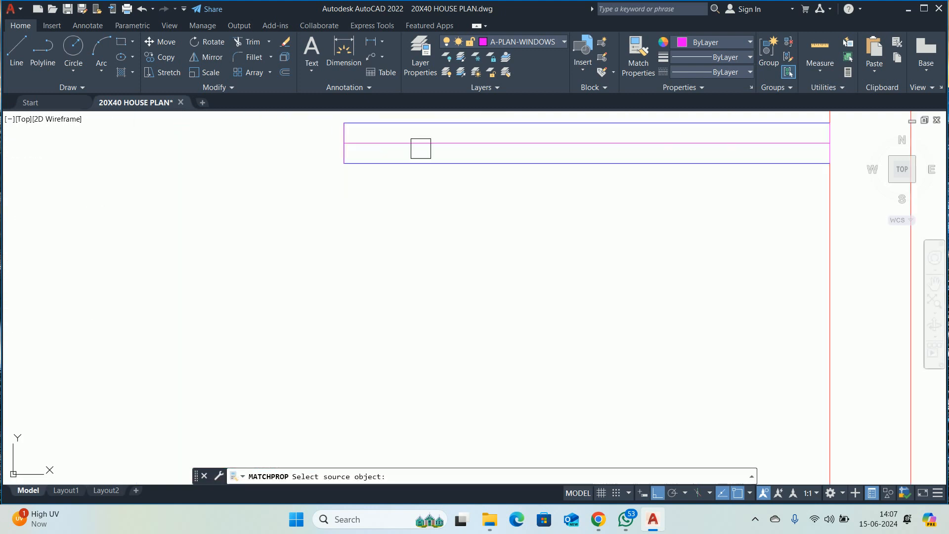
{"action": "left_click", "coordinate": [421, 148]}
{"action": "scroll", "coordinate": [421, 148], "scroll_direction": "down", "scroll_amount": 10}
{"action": "scroll", "coordinate": [381, 213], "scroll_direction": "up", "scroll_amount": 5}
{"action": "left_click", "coordinate": [355, 231]}
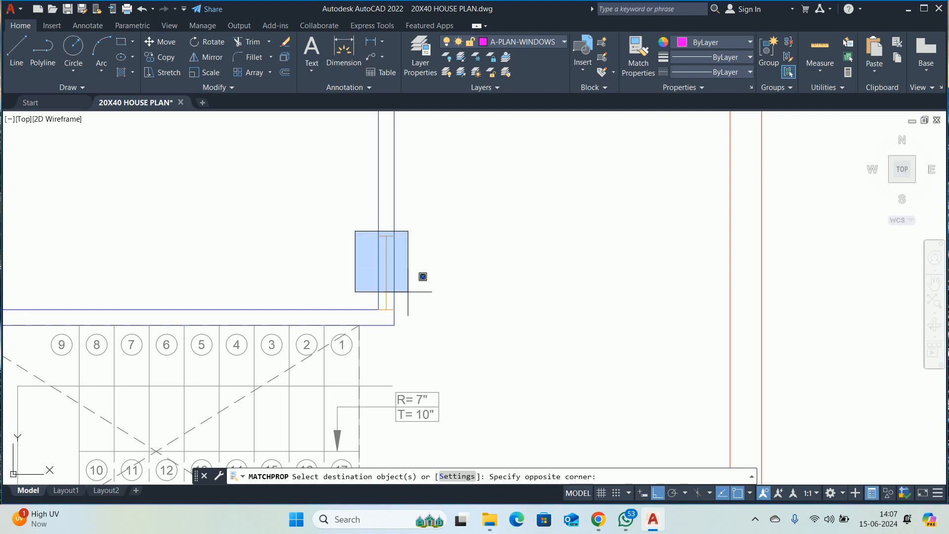
{"action": "left_click", "coordinate": [421, 311]}
{"action": "key", "text": "Return"}
{"action": "key", "text": "Return"}
{"action": "scroll", "coordinate": [422, 303], "scroll_direction": "down", "scroll_amount": 8}
{"action": "middle_click_drag", "start_coordinate": [534, 259], "coordinate": [462, 306]}
{"action": "key", "text": "Escape"}
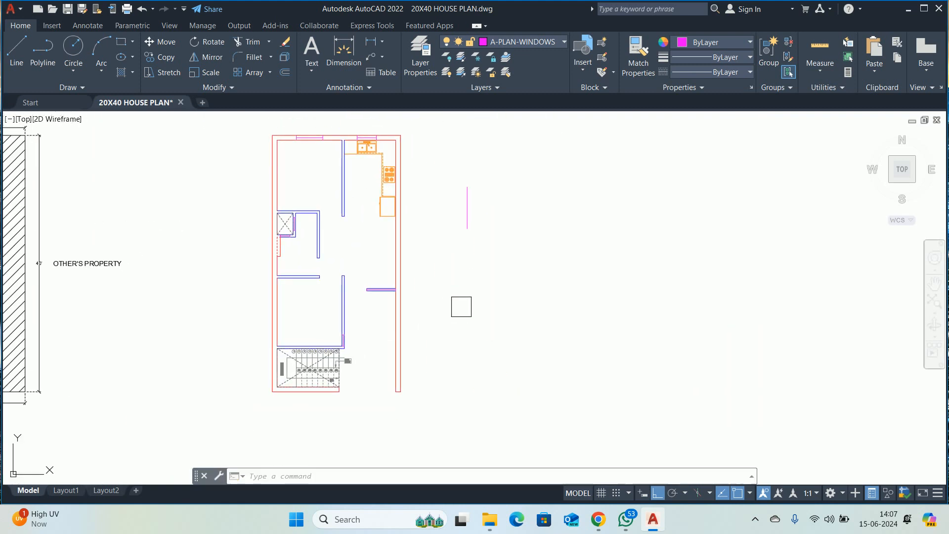
- Delete the magenta reference line in the empty space beside the house plan
{"action": "left_click", "coordinate": [492, 297]}
{"action": "left_click", "coordinate": [464, 183]}
{"action": "middle_click_drag", "start_coordinate": [427, 238], "coordinate": [413, 261]}
{"action": "key", "text": "Escape"}
- Turn off the kitchen layer with LAYOFF by picking a kitchen object, leaving only walls, windows and stairs
{"action": "type", "text": "LAYOFF"}
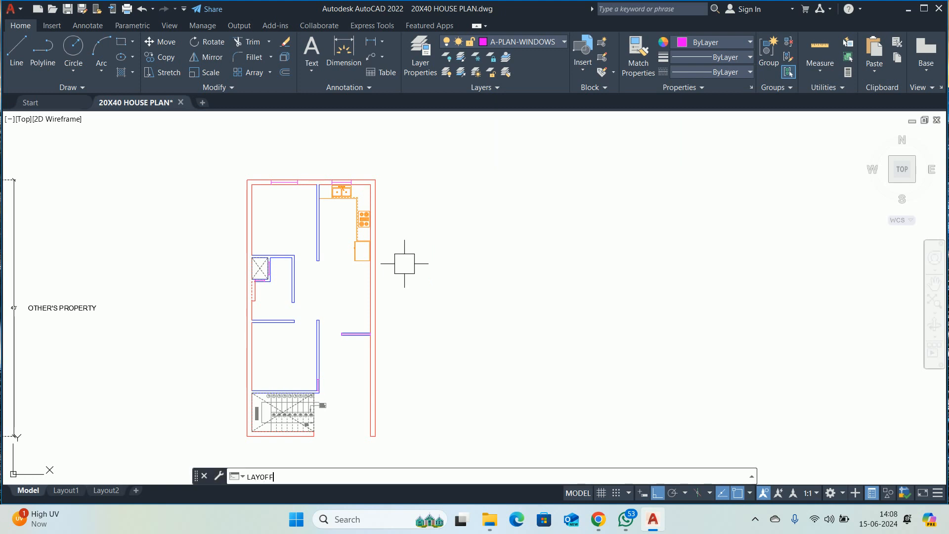
{"action": "key", "text": "Return"}
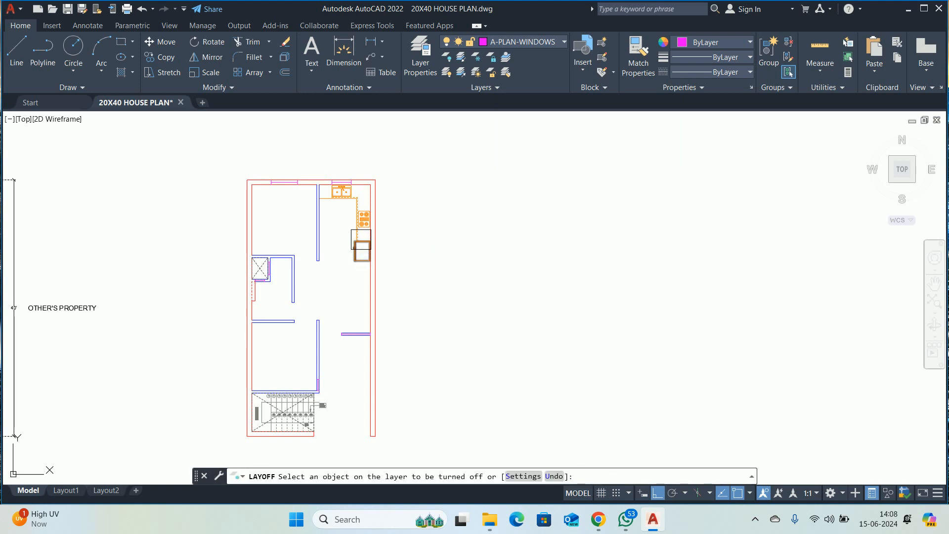
{"action": "left_click", "coordinate": [348, 205]}
{"action": "key", "text": "Return"}
{"action": "scroll", "coordinate": [329, 348], "scroll_direction": "up", "scroll_amount": 3}
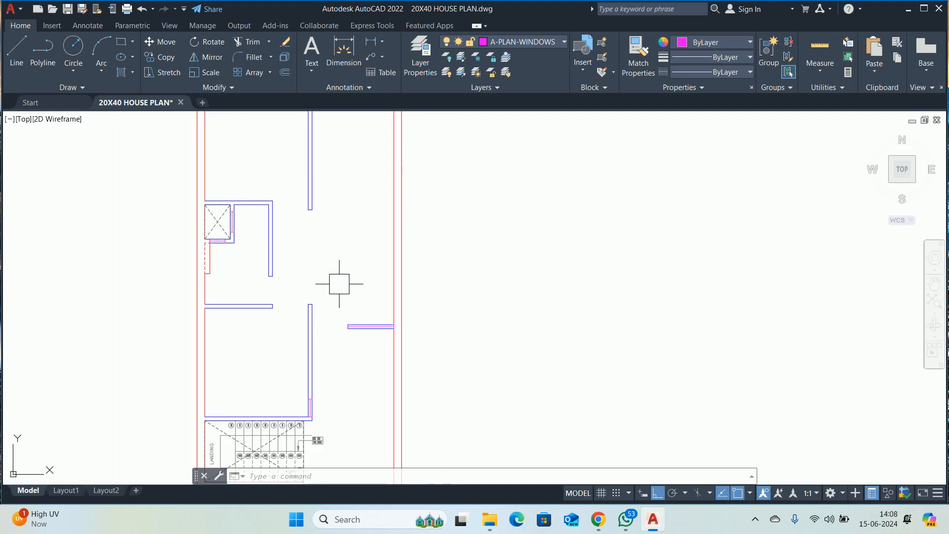
{"action": "middle_click_drag", "start_coordinate": [337, 284], "coordinate": [351, 280]}
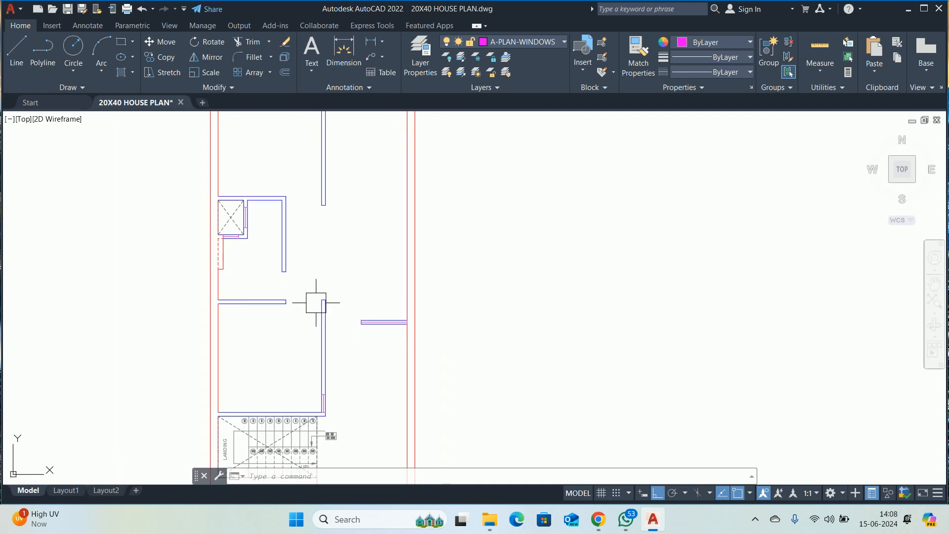
{"action": "scroll", "coordinate": [316, 305], "scroll_direction": "down", "scroll_amount": 2}
- Turn all drawing layers back on with LAYON
{"action": "type", "text": "LA"}
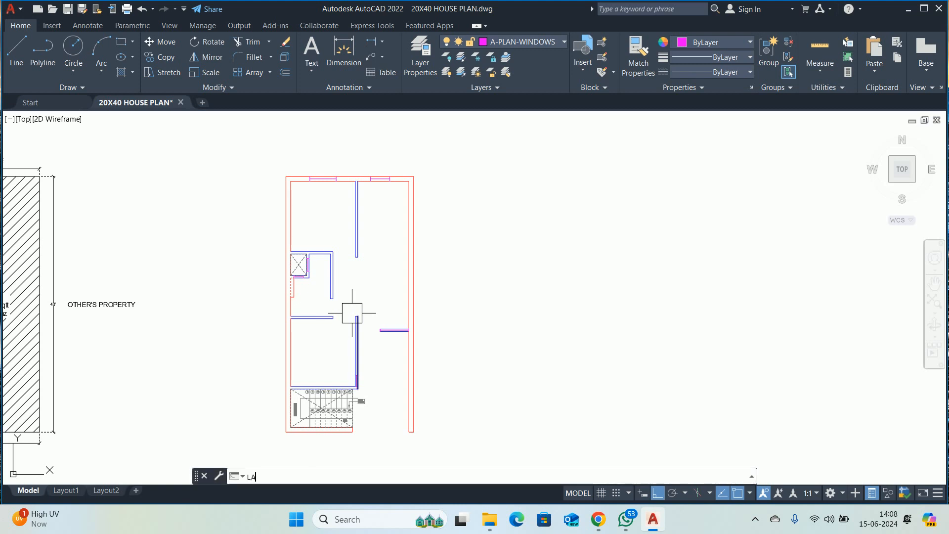
{"action": "type", "text": "YON"}
{"action": "key", "text": "Return"}
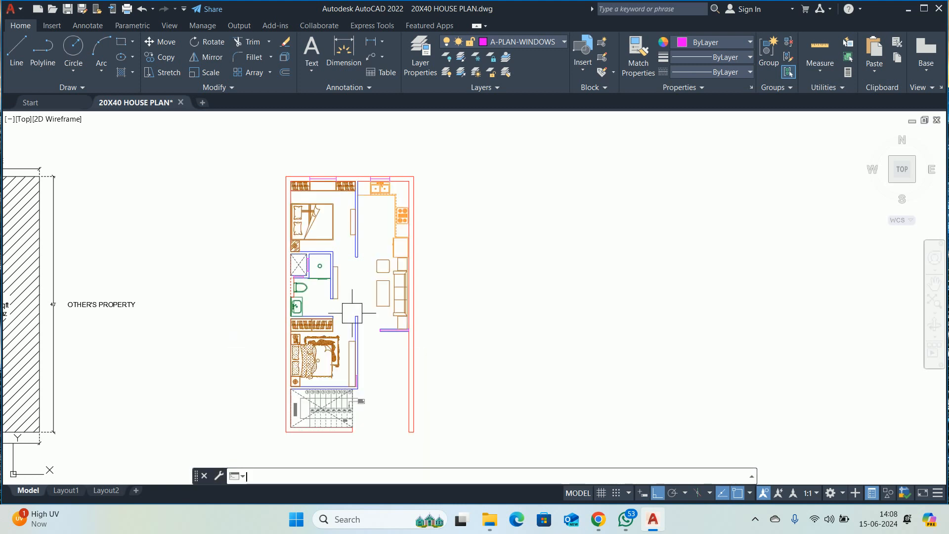
- Examine the furnished house plan from the bedrooms and kitchen down to the staircase, ending with an overview beside the site layout
{"action": "scroll", "coordinate": [337, 366], "scroll_direction": "up", "scroll_amount": 2}
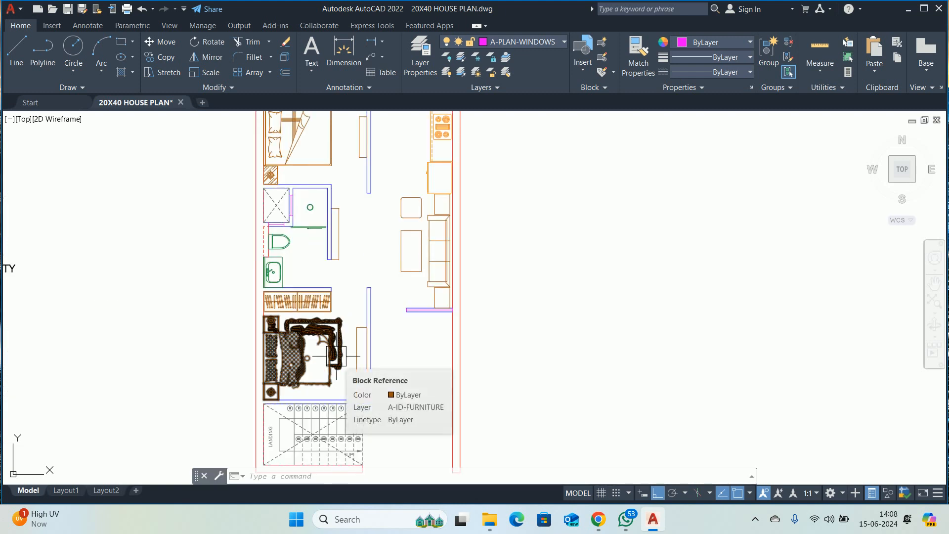
{"action": "middle_click_drag", "start_coordinate": [314, 259], "coordinate": [319, 286]}
{"action": "middle_click_drag", "start_coordinate": [305, 193], "coordinate": [311, 232]}
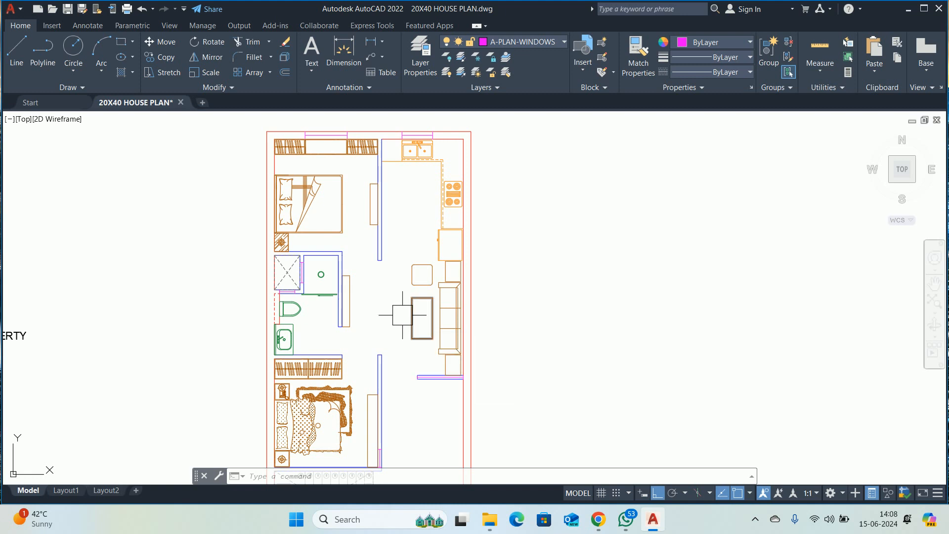
{"action": "middle_click_drag", "start_coordinate": [398, 336], "coordinate": [431, 179]}
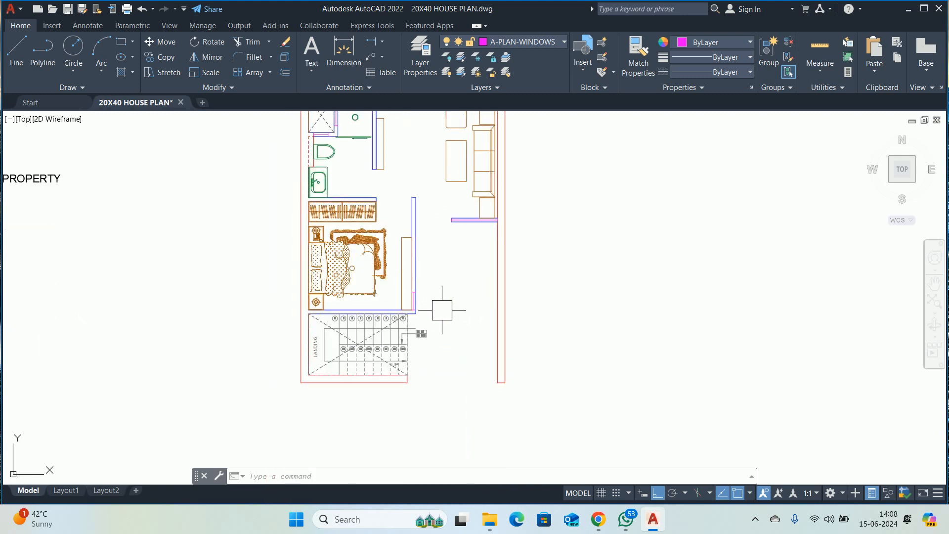
{"action": "scroll", "coordinate": [442, 310], "scroll_direction": "down", "scroll_amount": 3}
{"action": "key", "text": "Escape"}
{"action": "key", "text": "Escape"}
{"action": "key", "text": "Escape"}
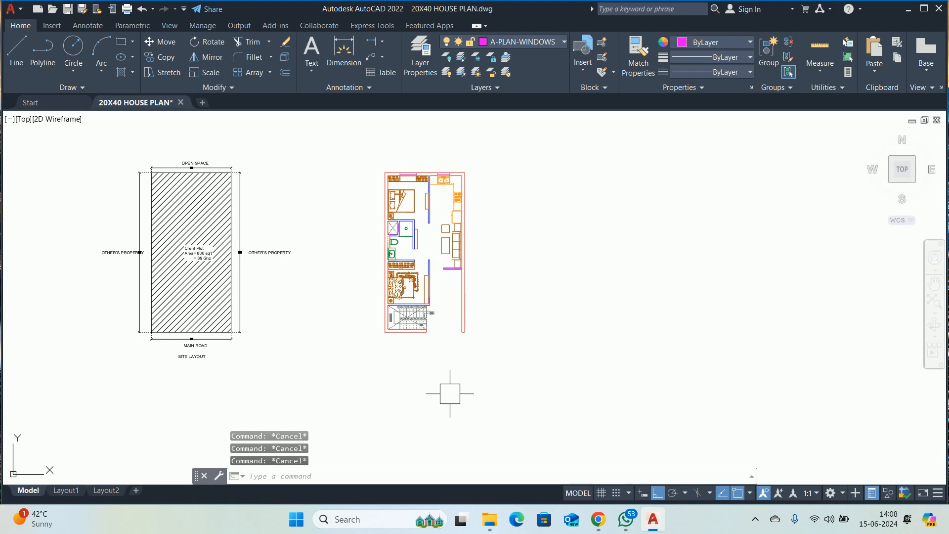